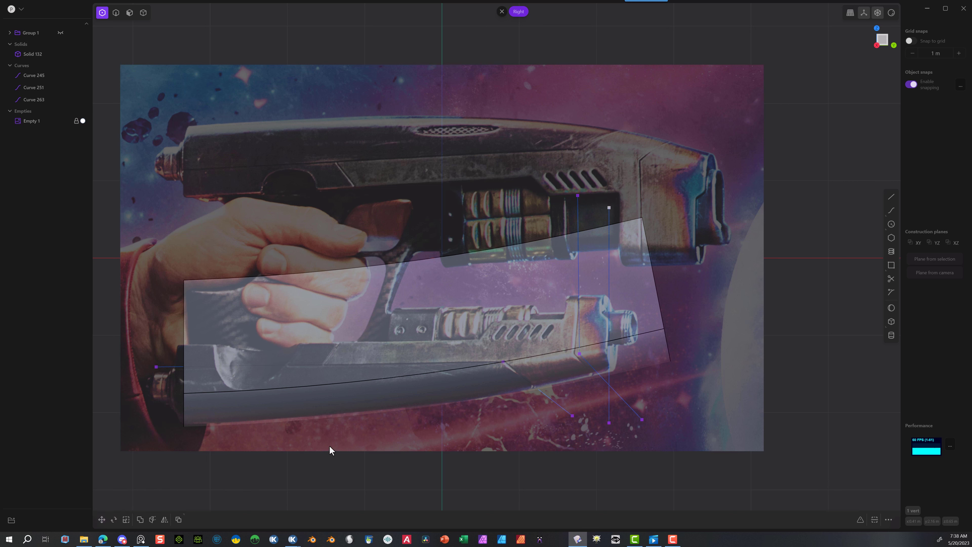
Step: Cut the lower barrel solid along the long horizontal curve with the angled front end
{"action": "left_click", "coordinate": [143, 12]}
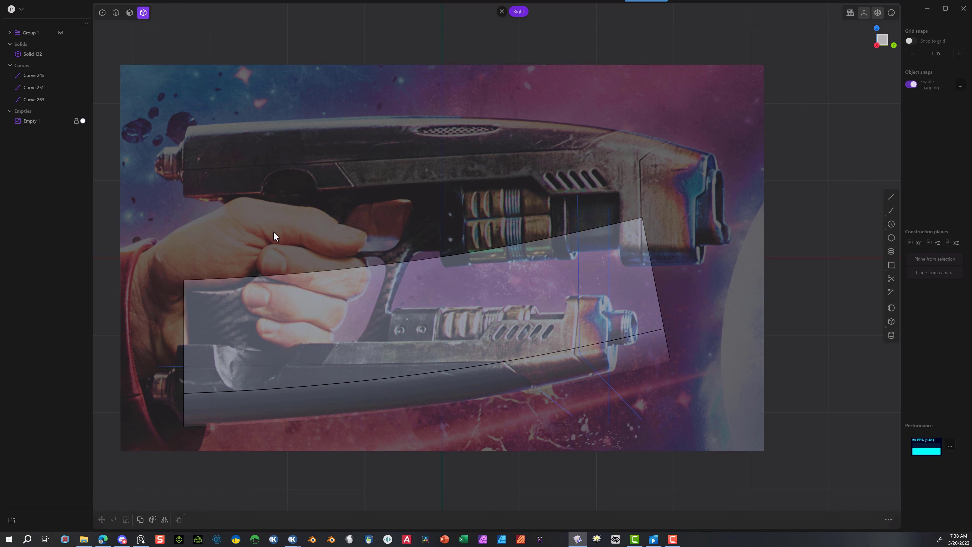
{"action": "left_click", "coordinate": [296, 295]}
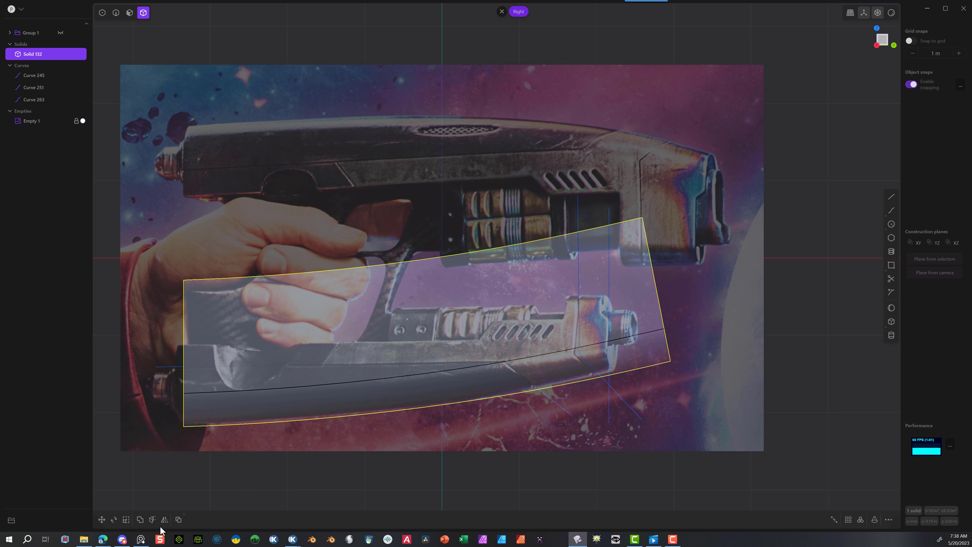
{"action": "left_click", "coordinate": [153, 520]}
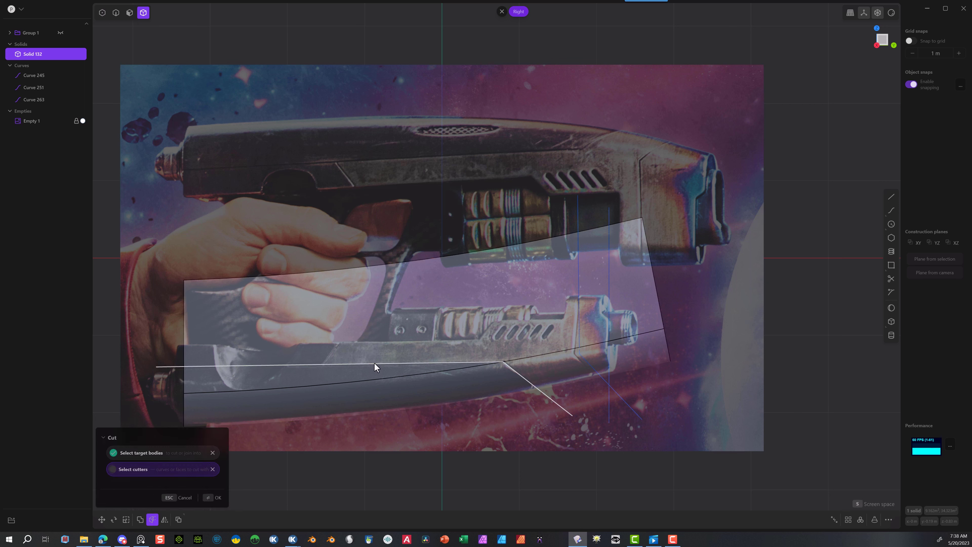
{"action": "left_click", "coordinate": [212, 497]}
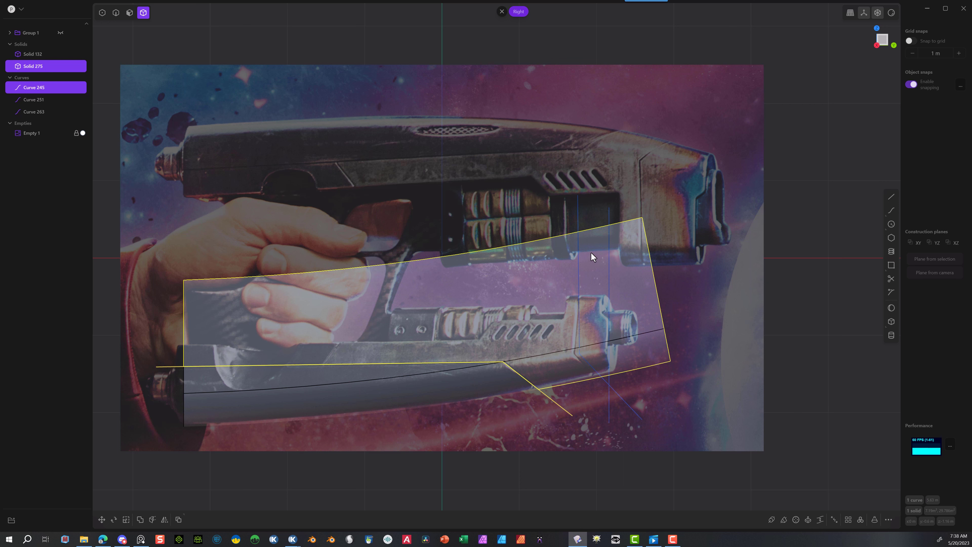
{"action": "key", "text": "Escape"}
Step: Cut the upper portion of the lower barrel with the vertical curve that bends diagonally near the muzzle
{"action": "left_click", "coordinate": [493, 308]}
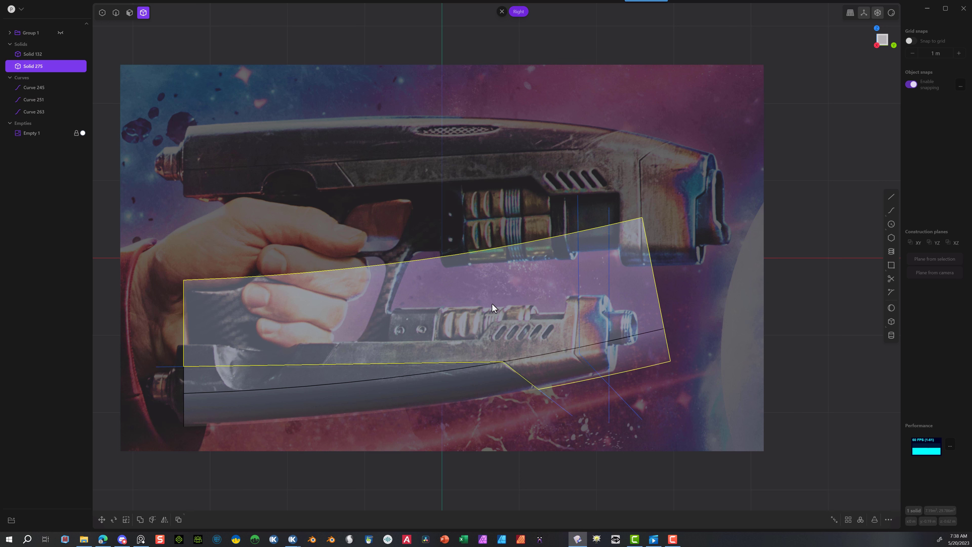
{"action": "left_click", "coordinate": [153, 519]}
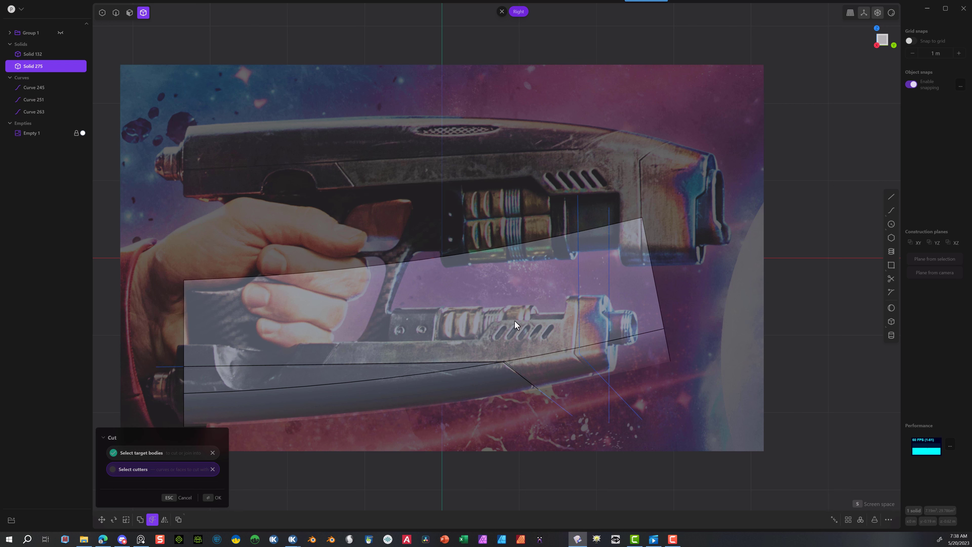
{"action": "left_click", "coordinate": [579, 262]}
{"action": "left_click", "coordinate": [209, 498]}
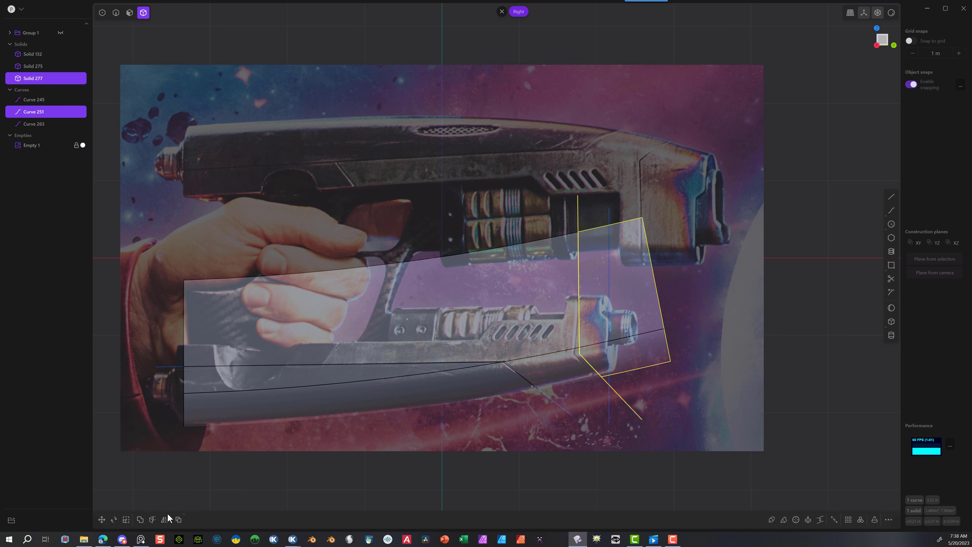
Step: Cut the front piece with the straight vertical curve and delete the offcut beyond the muzzle face
{"action": "left_click", "coordinate": [153, 519]}
{"action": "left_click", "coordinate": [610, 275]}
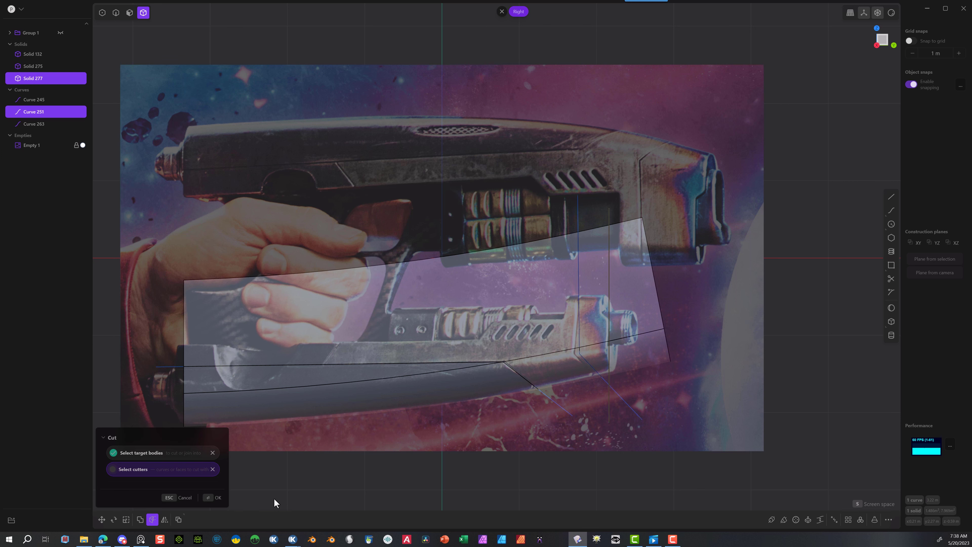
{"action": "left_click", "coordinate": [215, 498]}
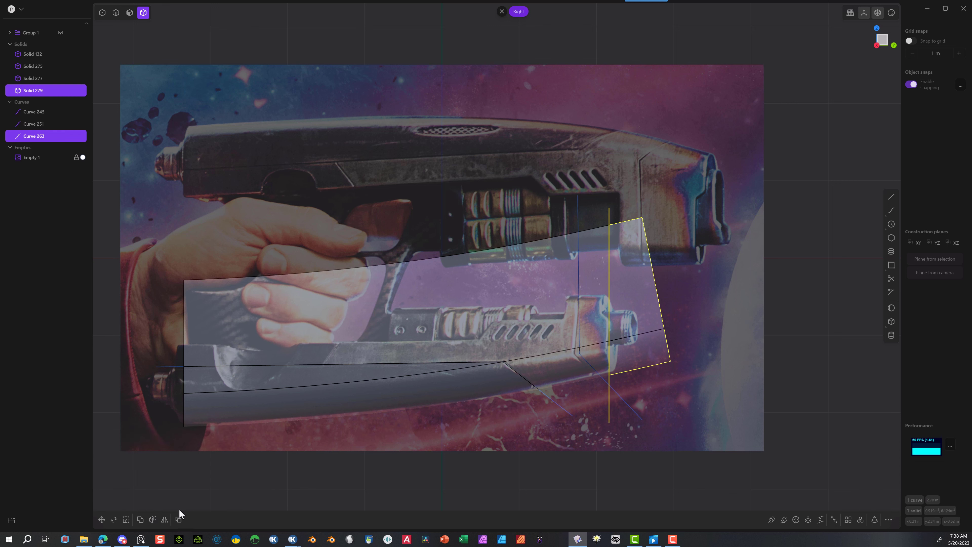
{"action": "left_click", "coordinate": [248, 466]}
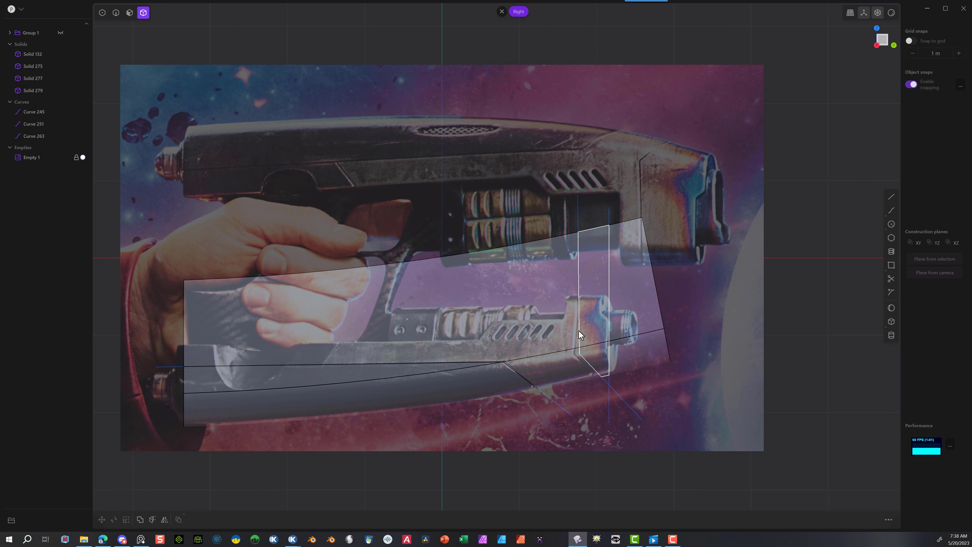
{"action": "left_click", "coordinate": [648, 275]}
{"action": "key", "text": "Delete"}
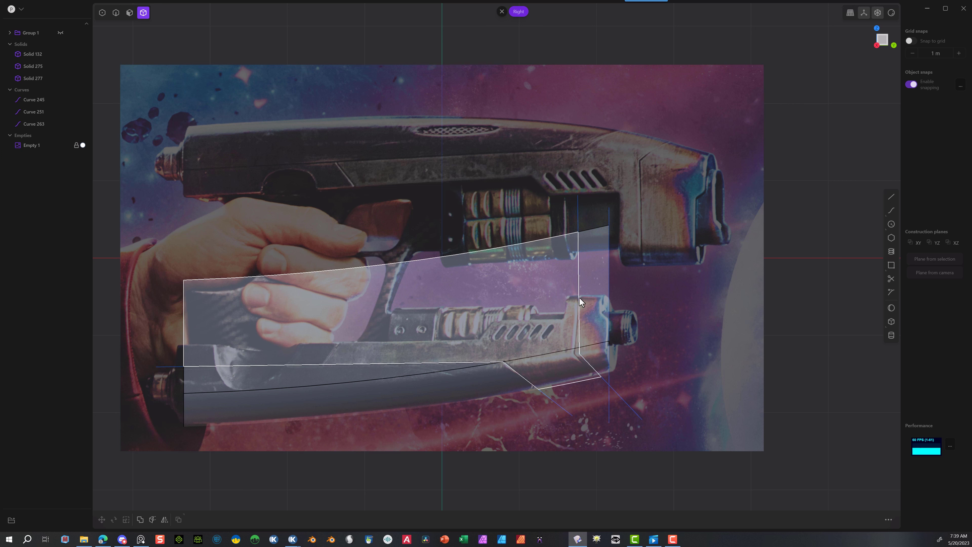
Step: Draw a polyline tracing the lower barrel's top edge, its sloped step at the vents, and the rear of the muzzle block
{"action": "left_click", "coordinate": [891, 197]}
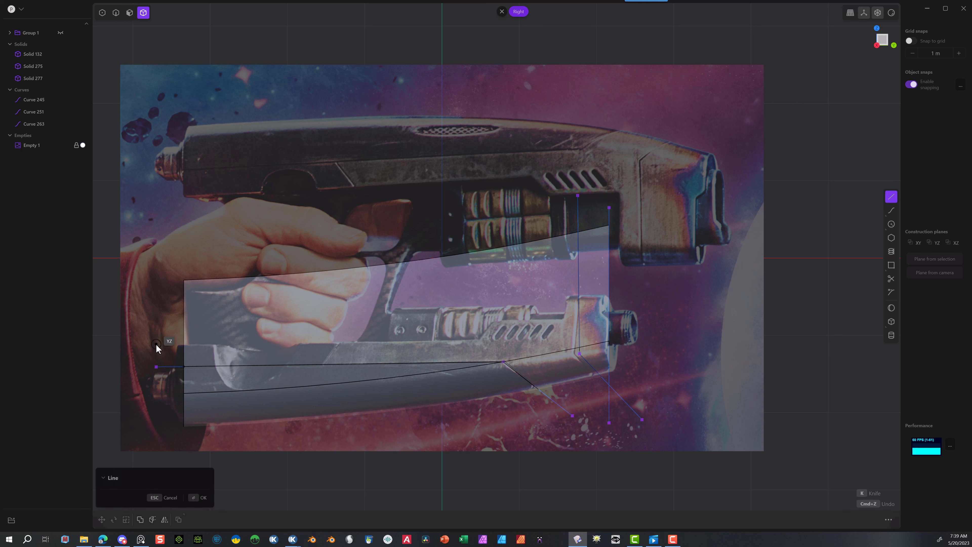
{"action": "left_click", "coordinate": [156, 344]}
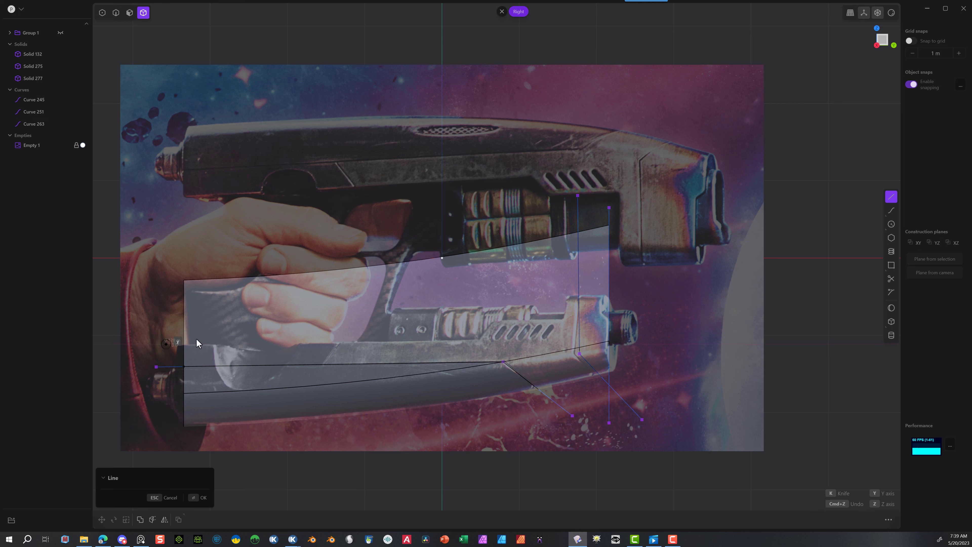
{"action": "left_click", "coordinate": [480, 337]}
{"action": "left_click", "coordinate": [560, 318]}
{"action": "left_click", "coordinate": [555, 151]}
{"action": "key", "text": "Return"}
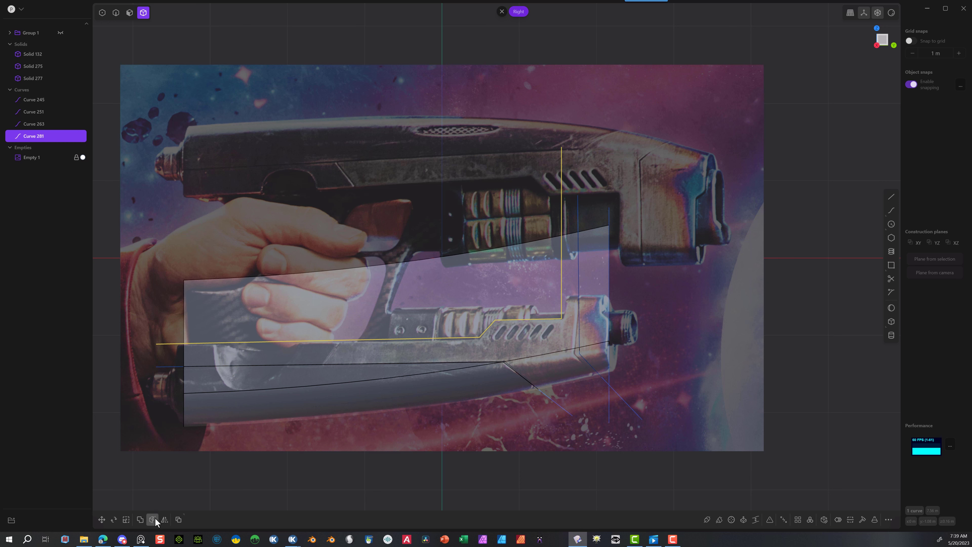
Step: Cut the middle solid with the stepped top-edge polyline and delete the excess piece above it
{"action": "left_click", "coordinate": [214, 331]}
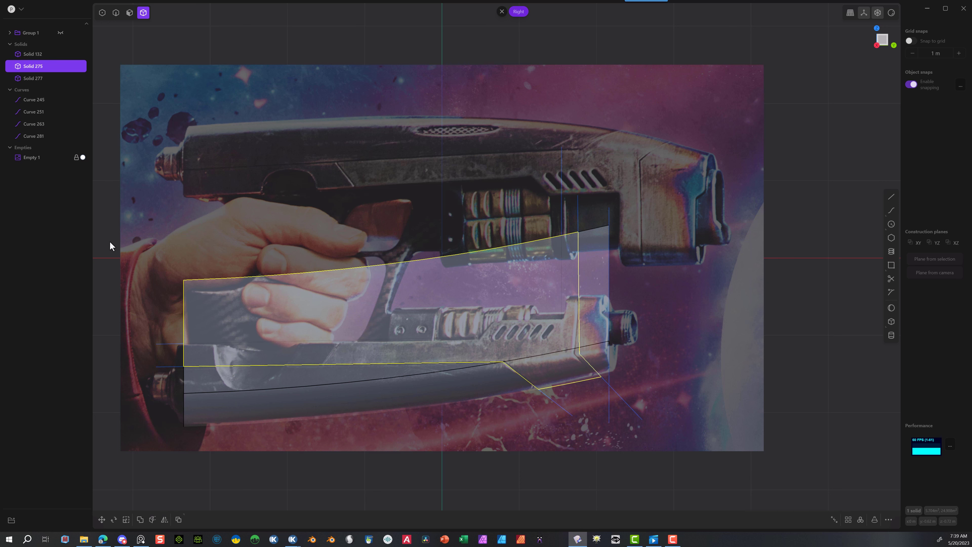
{"action": "left_click", "coordinate": [153, 520]}
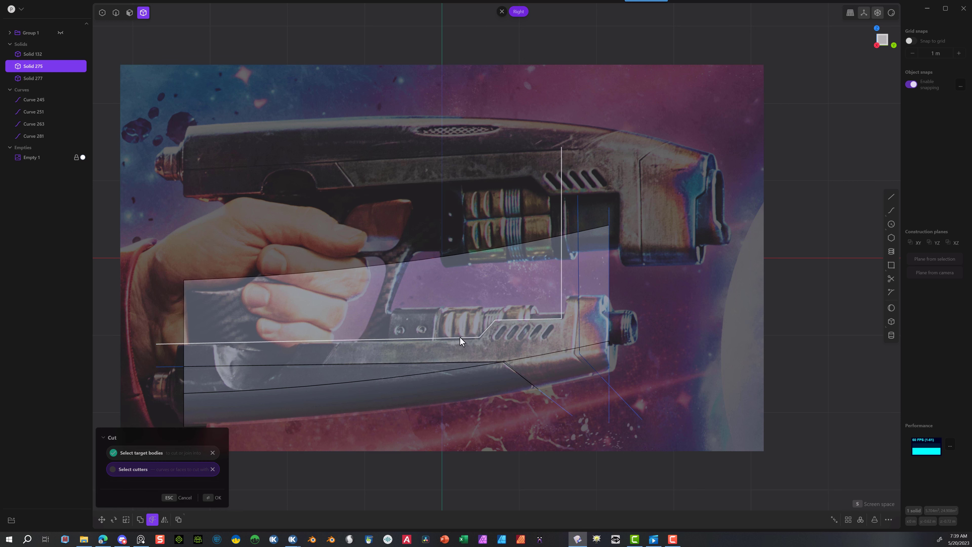
{"action": "left_click", "coordinate": [215, 497]}
{"action": "left_click", "coordinate": [396, 228]}
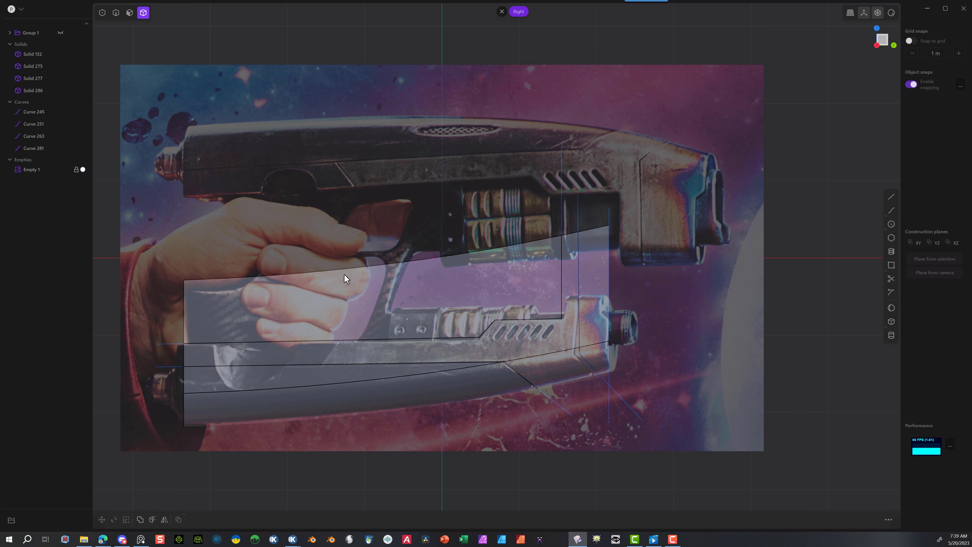
{"action": "left_click", "coordinate": [329, 290]}
{"action": "key", "text": "Delete"}
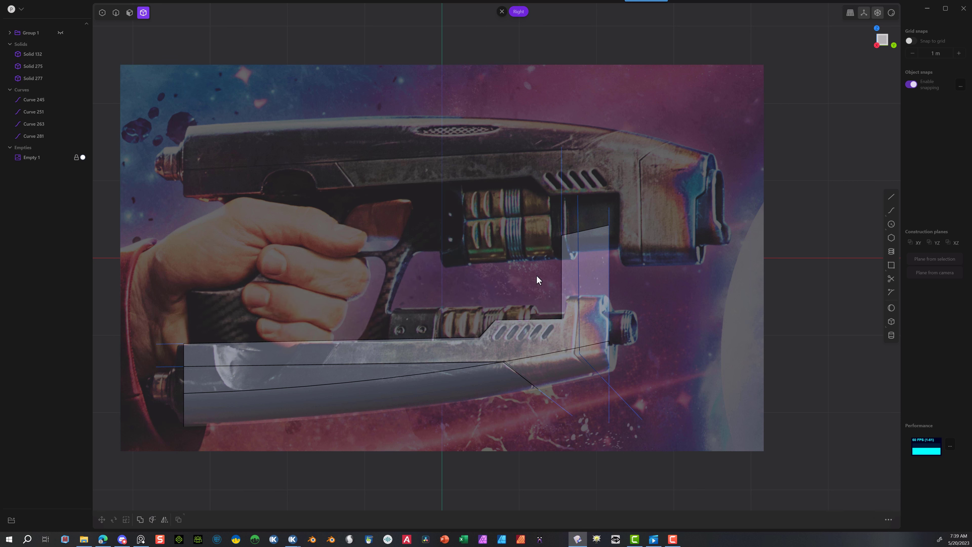
Step: Draw a horizontal line along the muzzle block's top edge and cut the front solid with it
{"action": "left_click", "coordinate": [893, 197]}
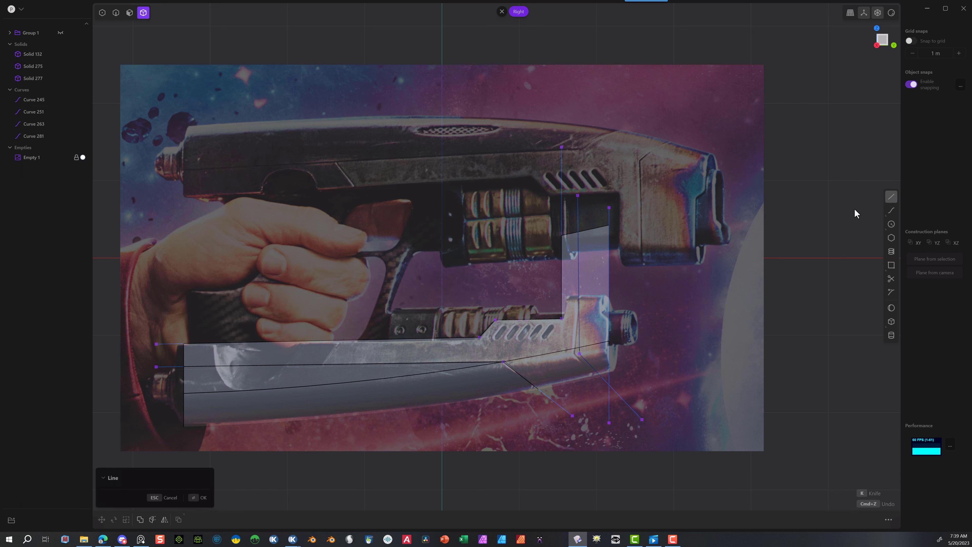
{"action": "left_click", "coordinate": [549, 293]}
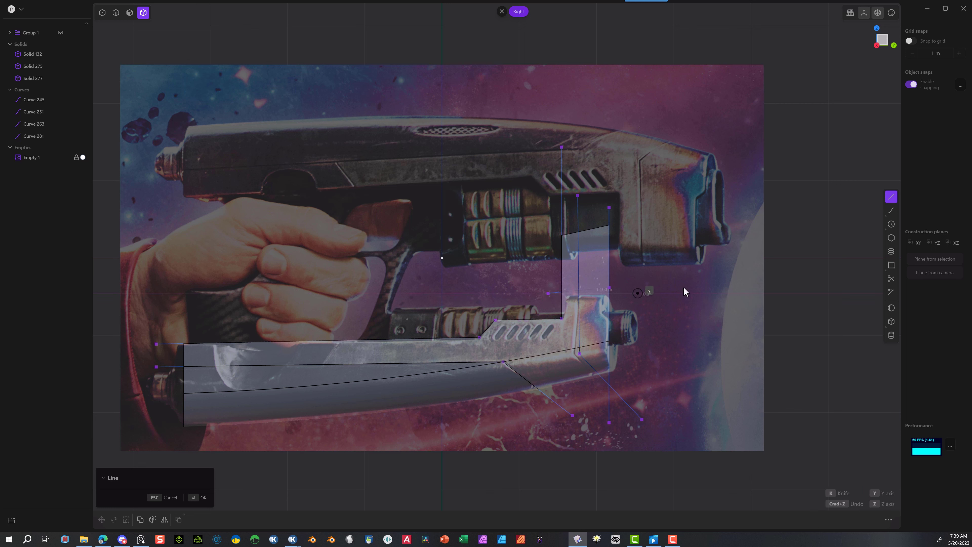
{"action": "left_click", "coordinate": [722, 293]}
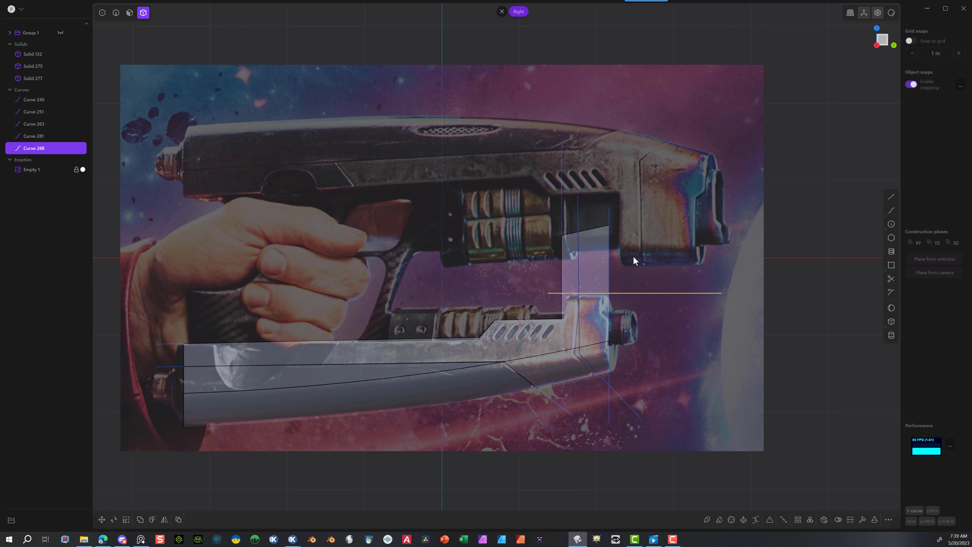
{"action": "left_click", "coordinate": [597, 260]}
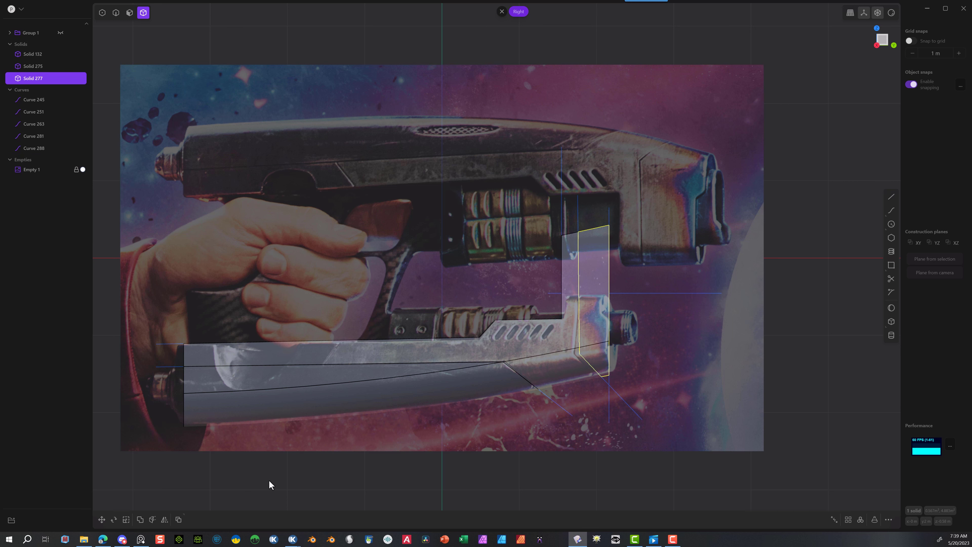
{"action": "left_click", "coordinate": [152, 520]}
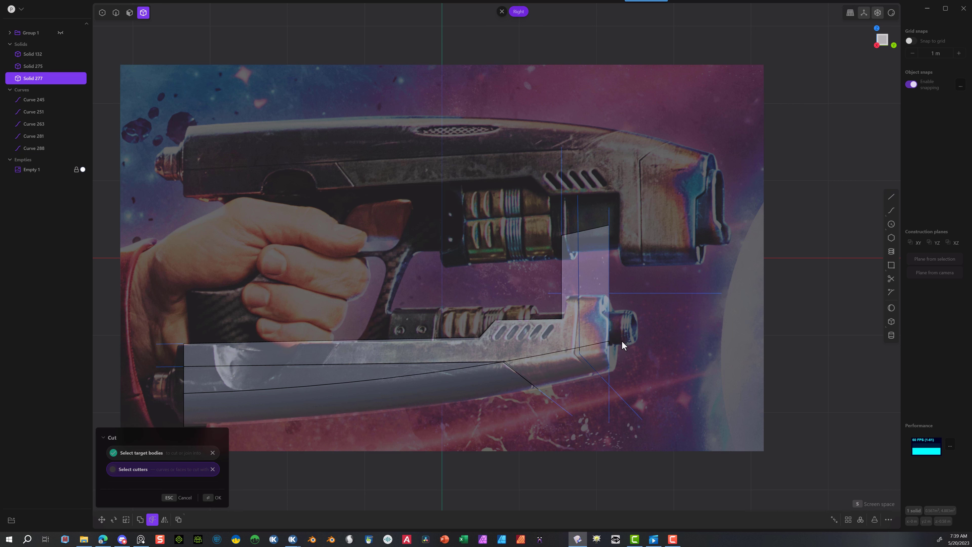
{"action": "left_click", "coordinate": [653, 295]}
{"action": "left_click", "coordinate": [214, 497]}
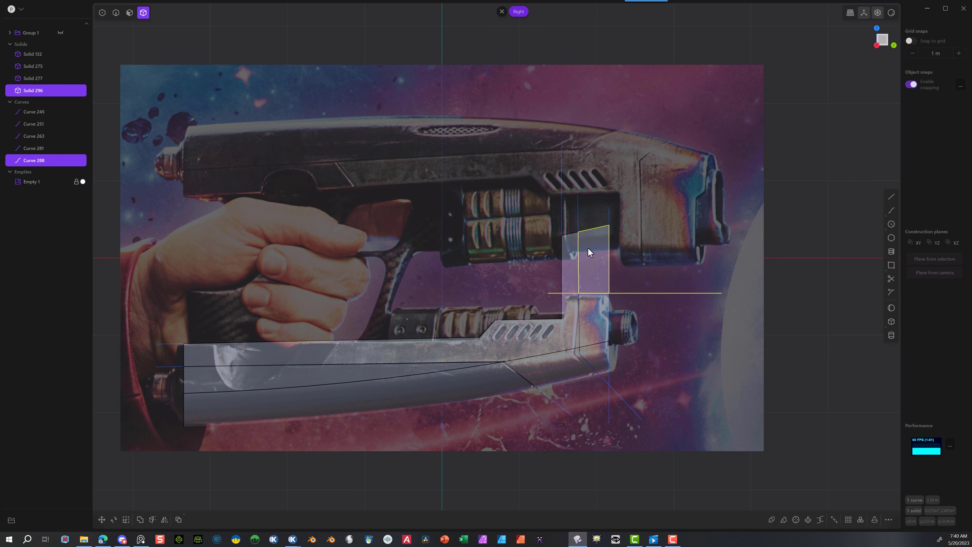
Step: Cut the middle solid with the same horizontal line and delete the excess above the muzzle block
{"action": "left_click", "coordinate": [571, 265]}
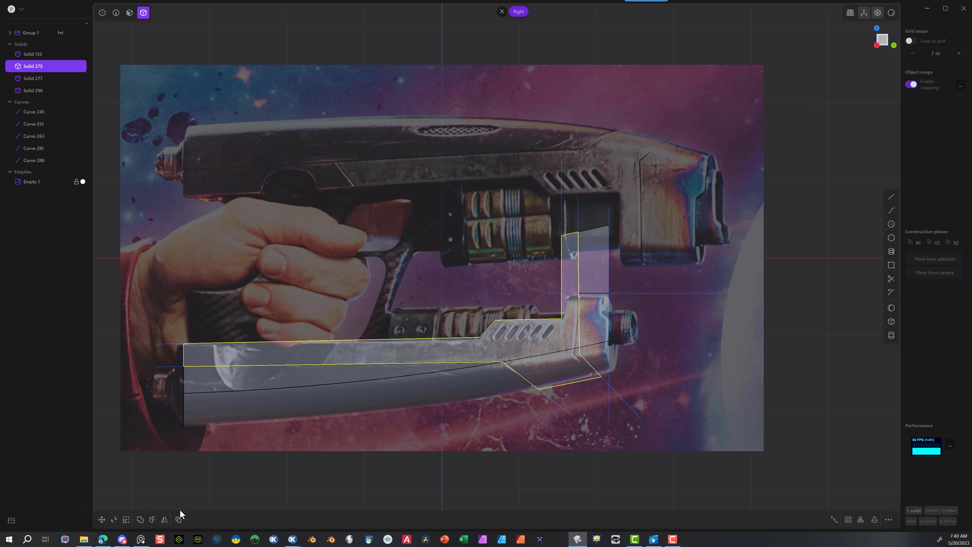
{"action": "left_click", "coordinate": [152, 520]}
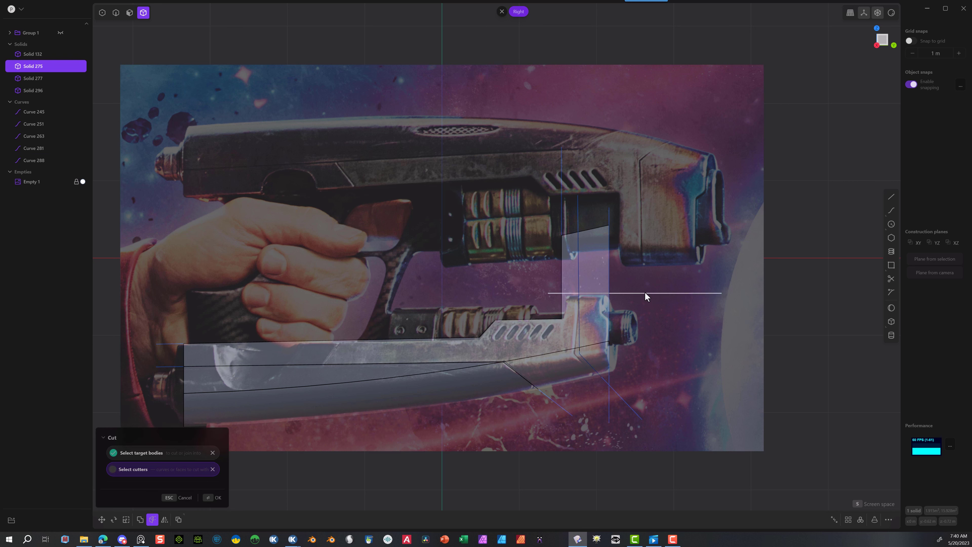
{"action": "left_click", "coordinate": [215, 498]}
{"action": "left_click", "coordinate": [585, 261]}
{"action": "key", "text": "Delete"}
Step: Delete all the leftover cutting curves
{"action": "left_click", "coordinate": [36, 148]}
{"action": "left_click", "coordinate": [39, 101], "text": "shift"}
{"action": "key", "text": "Delete"}
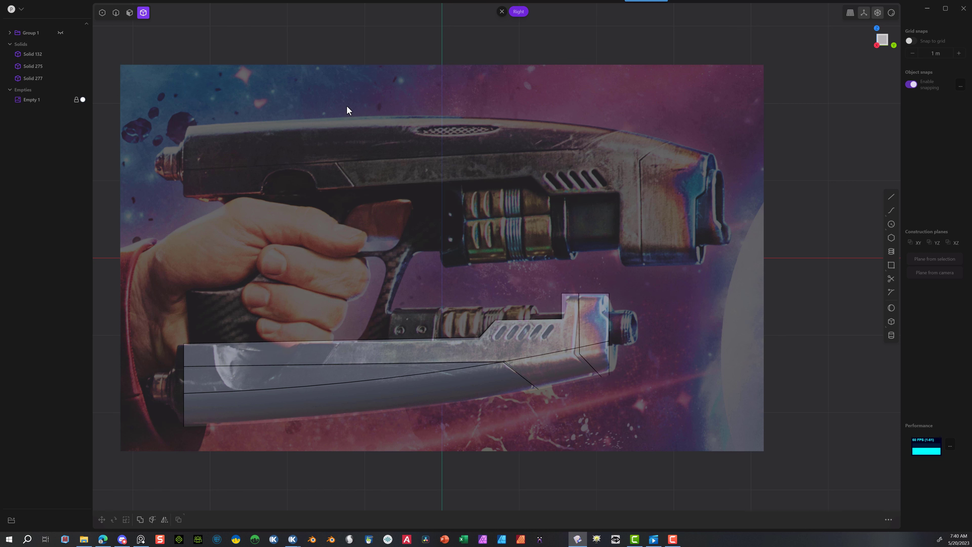
Step: Fillet the upper side edges of both solids forming the lower barrel's muzzle block
{"action": "middle_click_drag", "start_coordinate": [674, 287], "coordinate": [558, 317]}
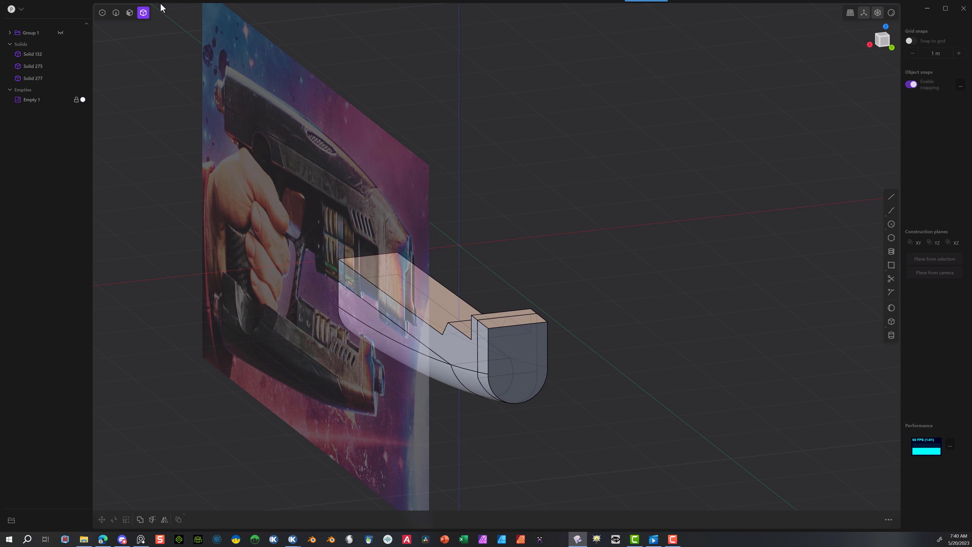
{"action": "left_click", "coordinate": [116, 12]}
{"action": "left_click", "coordinate": [474, 325]}
{"action": "key", "text": "f"}
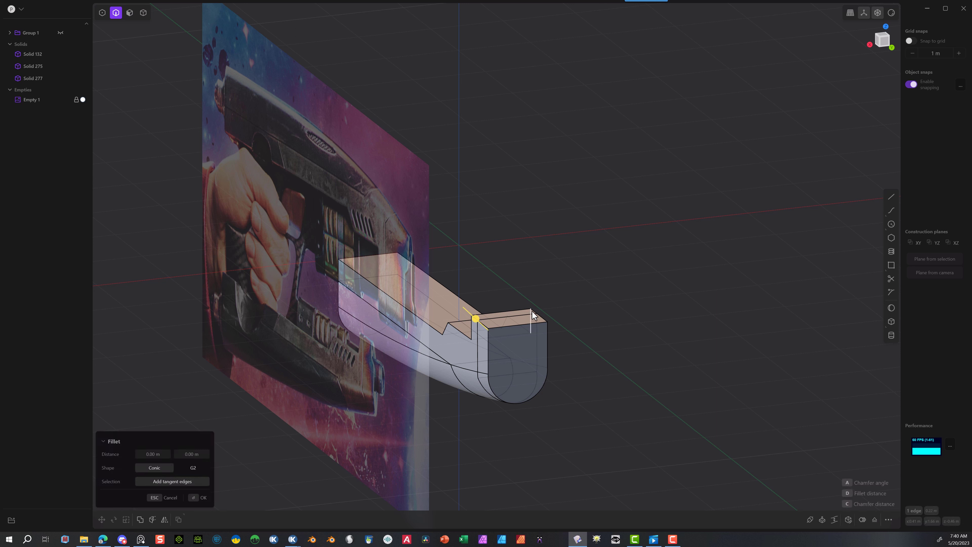
{"action": "left_click", "coordinate": [534, 313]}
{"action": "left_click", "coordinate": [541, 317]}
{"action": "left_click", "coordinate": [483, 325]}
{"action": "scroll", "coordinate": [473, 323], "scroll_direction": "up", "scroll_amount": 3}
{"action": "scroll", "coordinate": [474, 307], "scroll_direction": "up", "scroll_amount": 2}
{"action": "left_click_drag", "start_coordinate": [490, 330], "coordinate": [450, 323]}
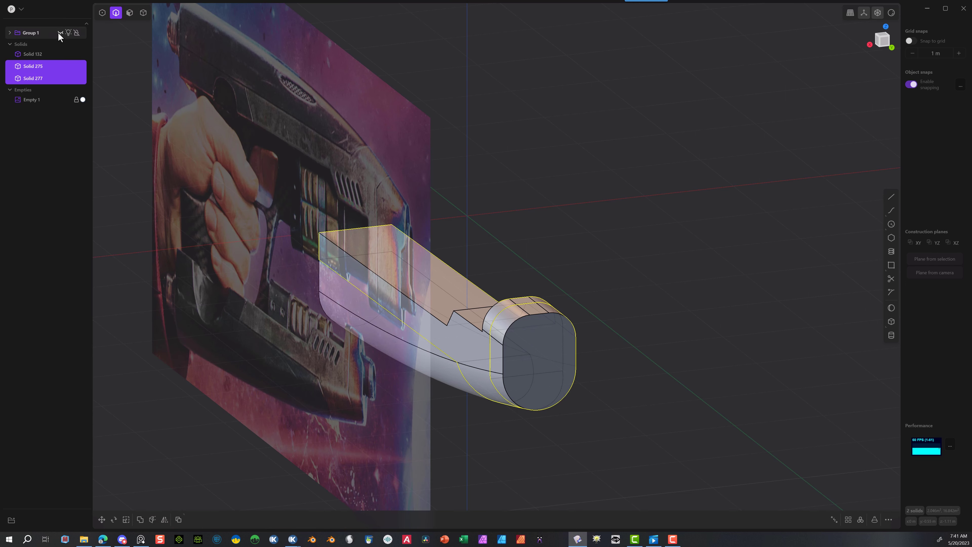
Step: Unhide Group 1 with the upper barrel and compare both barrels with the reference image from the side
{"action": "left_click", "coordinate": [60, 33]}
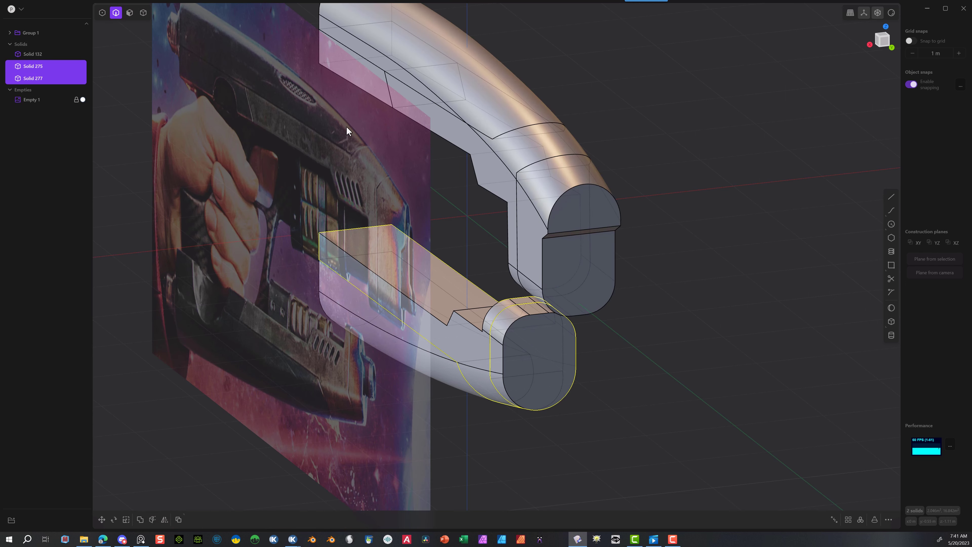
{"action": "middle_click_drag", "start_coordinate": [346, 126], "coordinate": [443, 126]}
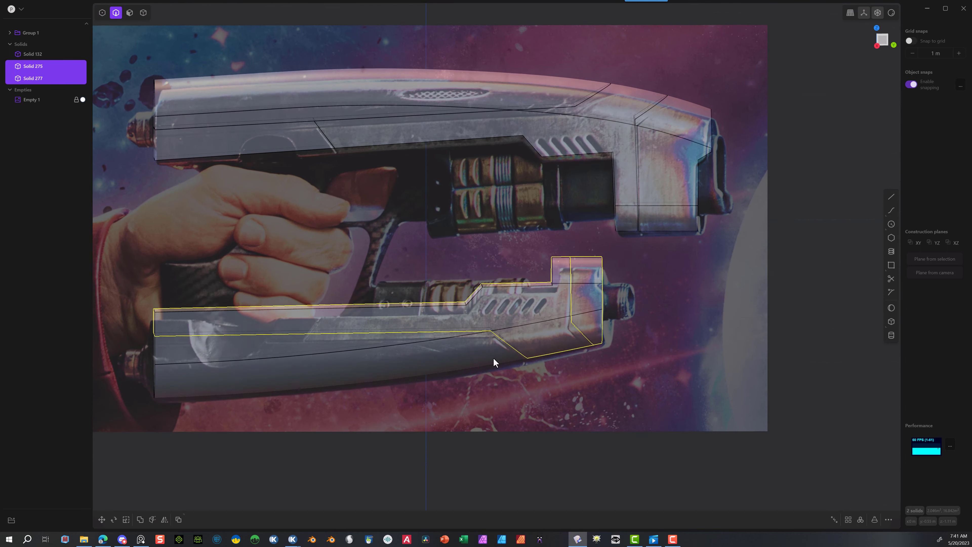
{"action": "middle_click_drag", "start_coordinate": [493, 357], "coordinate": [490, 356]}
Step: Group the three lower barrel solids together
{"action": "key", "text": "4"}
{"action": "left_click_drag", "start_coordinate": [123, 237], "coordinate": [608, 472]}
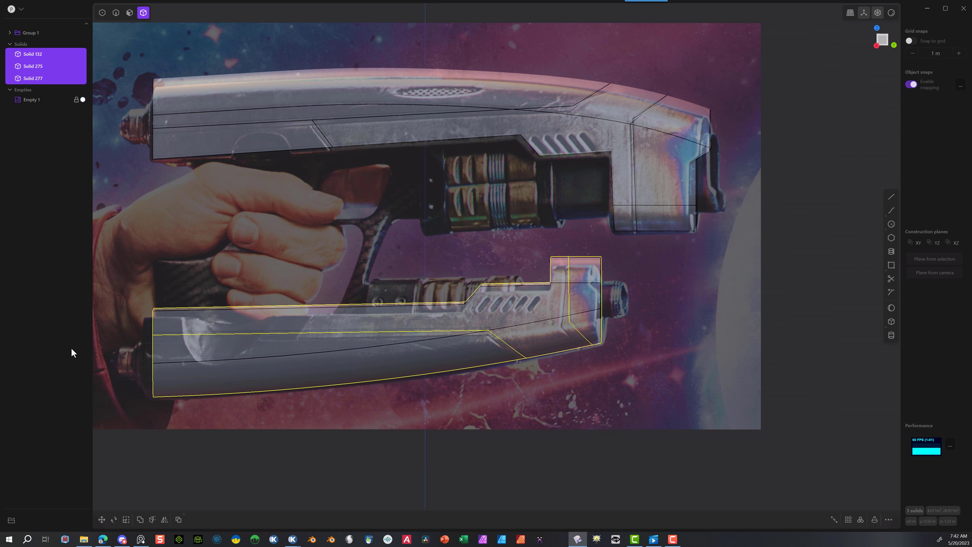
{"action": "key", "text": "ctrl+g"}
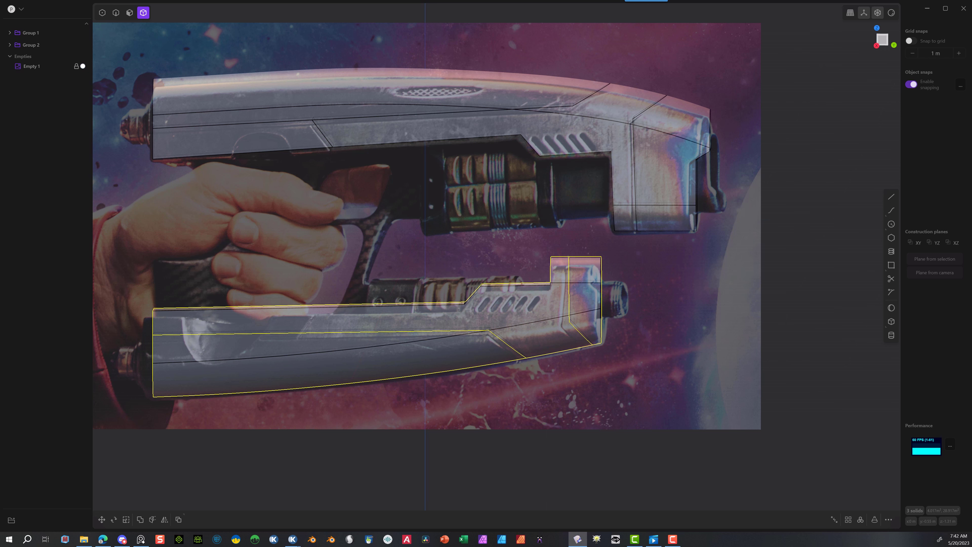
{"action": "left_click", "coordinate": [400, 248]}
{"action": "middle_click_drag", "start_coordinate": [650, 216], "coordinate": [601, 228]}
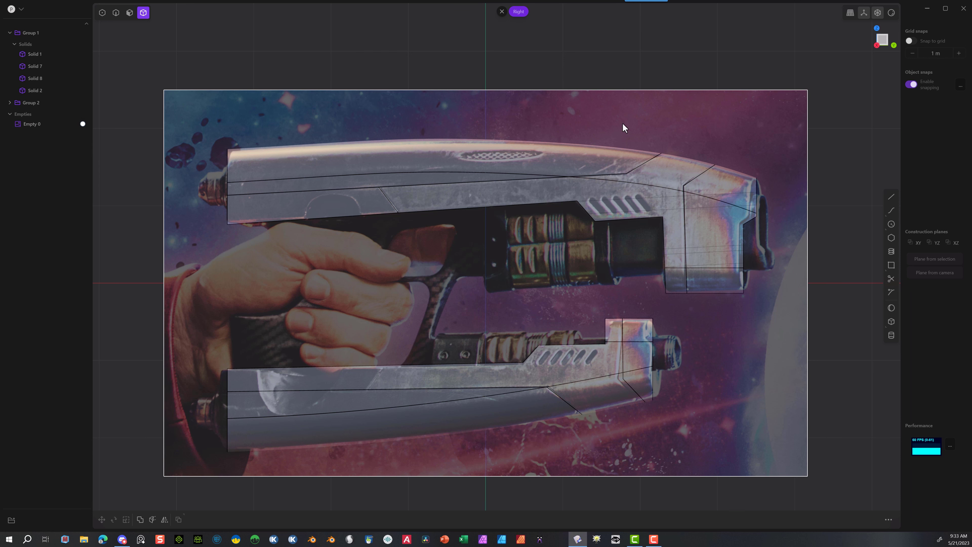
Step: Draw a straight guide line along the upper barrel's lower edge, from its rear lower corner to beyond the muzzle
{"action": "left_click_drag", "start_coordinate": [119, 59], "coordinate": [857, 497]}
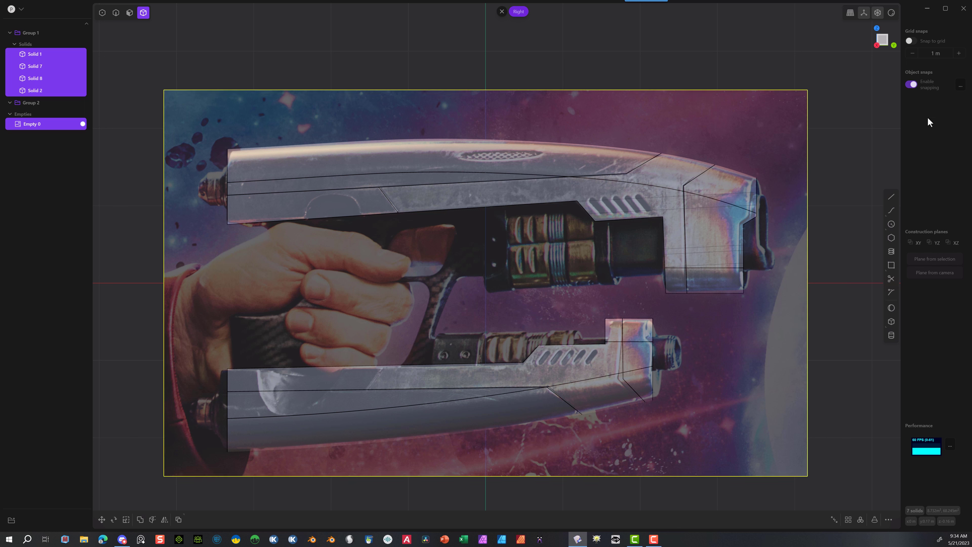
{"action": "left_click", "coordinate": [892, 197]}
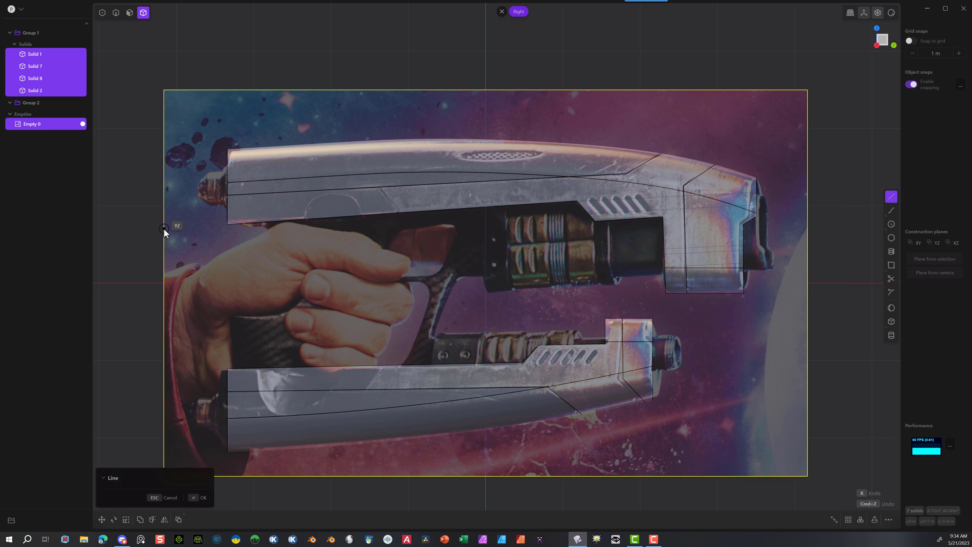
{"action": "left_click", "coordinate": [227, 225]}
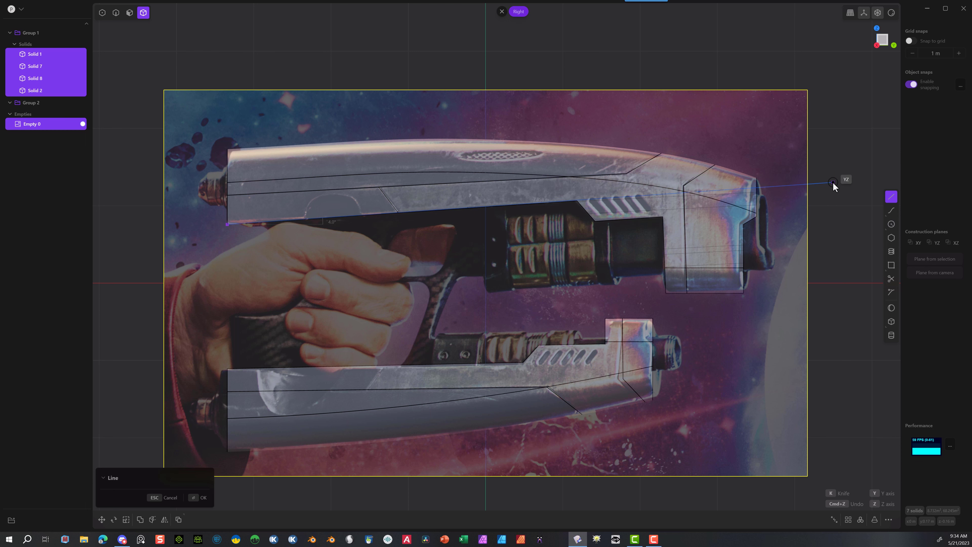
{"action": "left_click", "coordinate": [833, 183]}
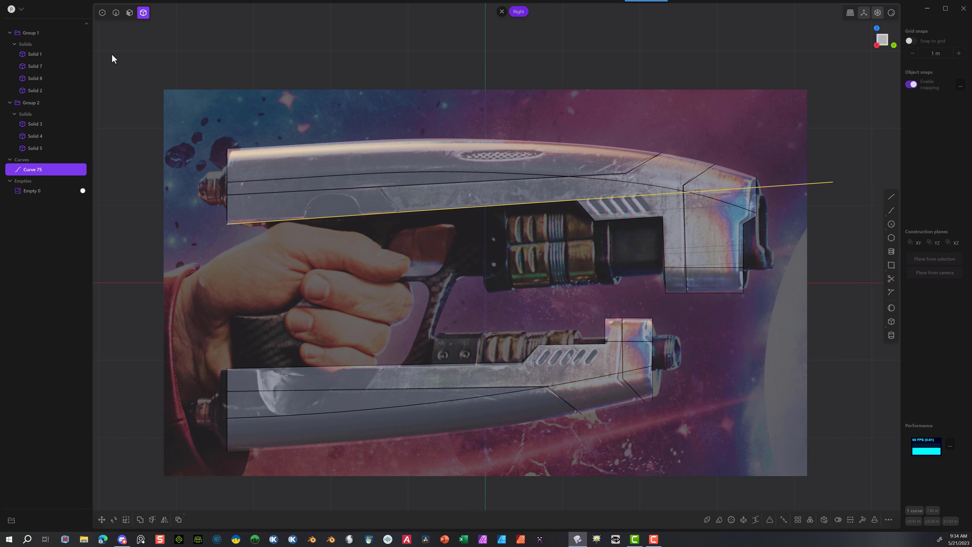
{"action": "left_click_drag", "start_coordinate": [112, 54], "coordinate": [843, 526]}
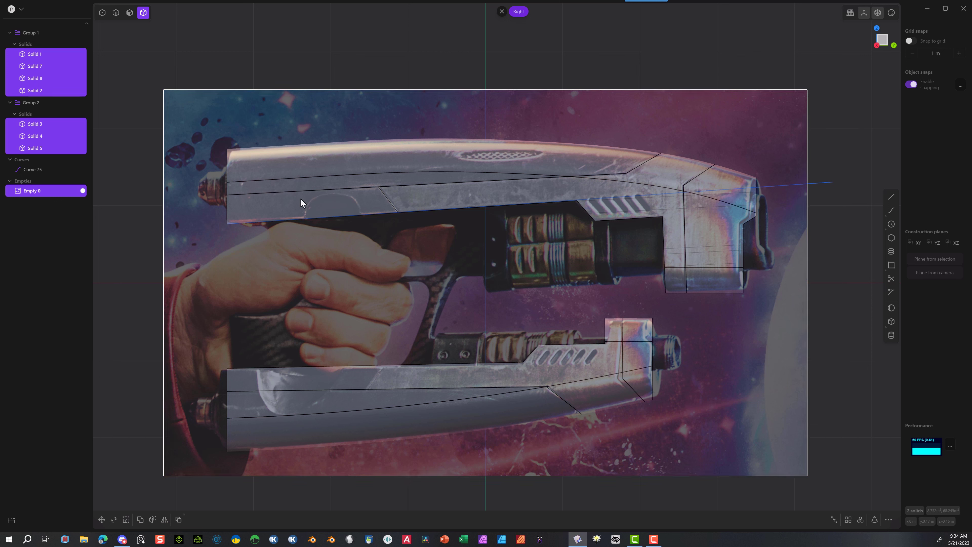
{"action": "key", "text": "r"}
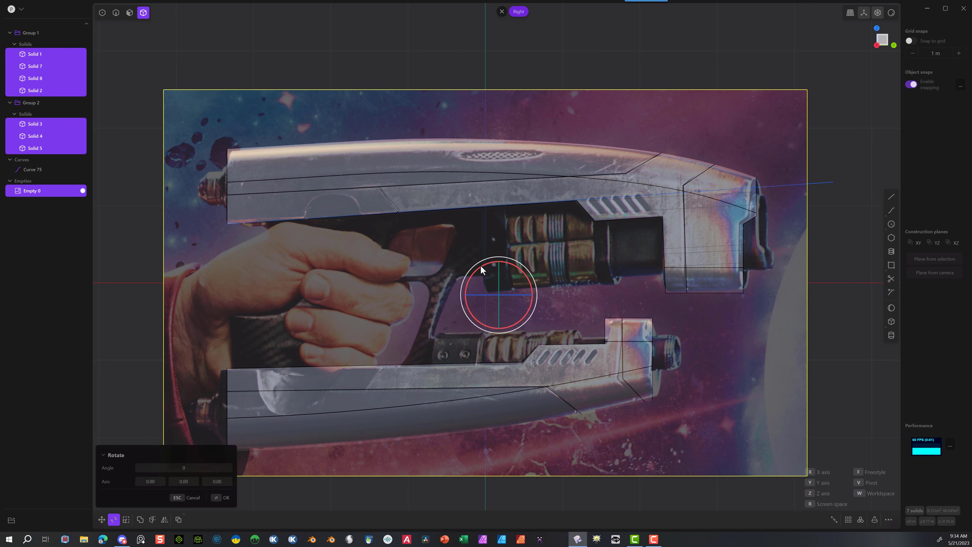
{"action": "left_click_drag", "start_coordinate": [482, 267], "coordinate": [483, 267]}
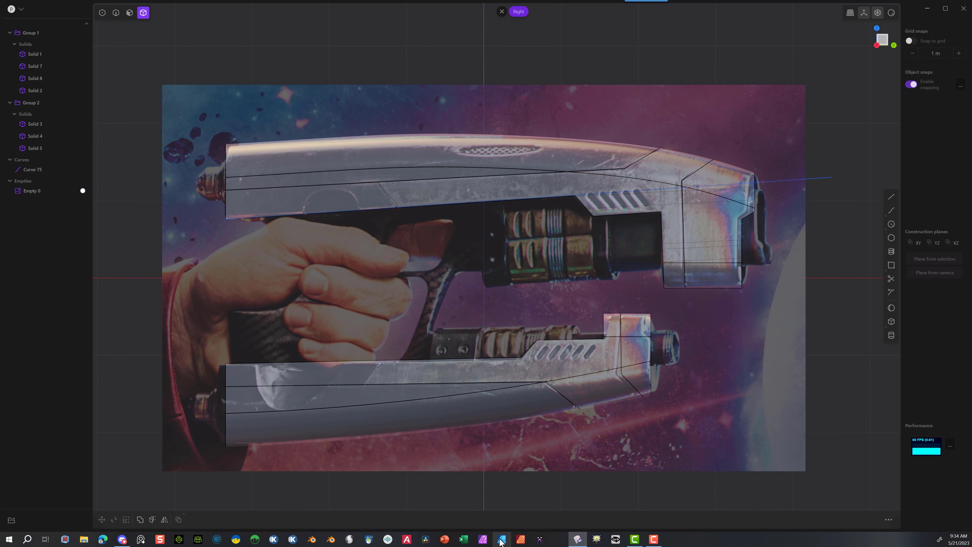
Step: Rotate the reference image clockwise by about 3.1 degrees around the X axis to level the upper barrel's lower edge
{"action": "left_click", "coordinate": [186, 109]}
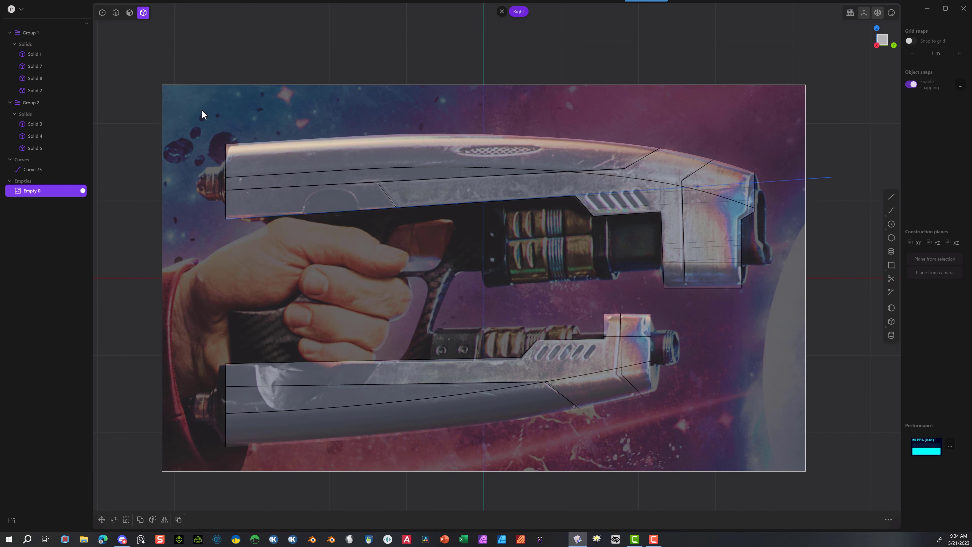
{"action": "key", "text": "r"}
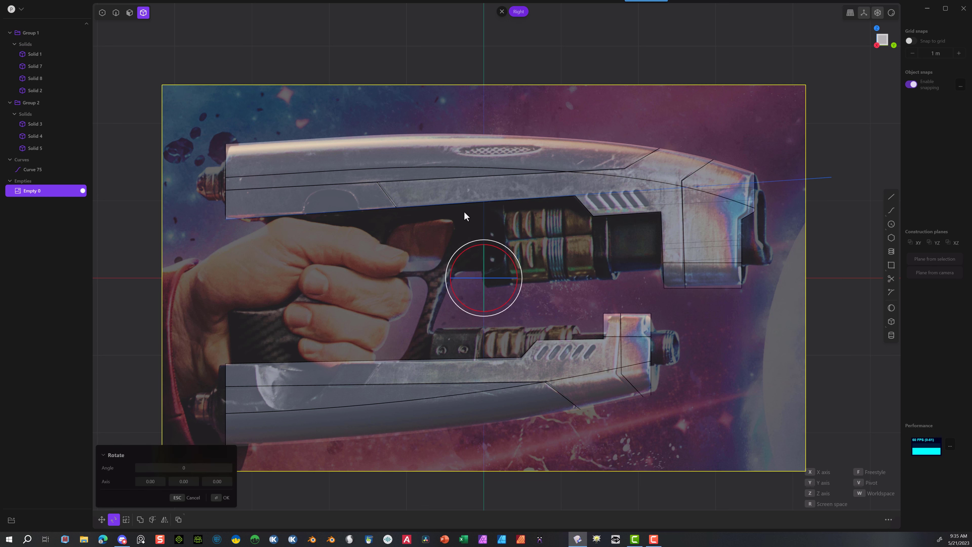
{"action": "left_click_drag", "start_coordinate": [460, 254], "coordinate": [462, 254]}
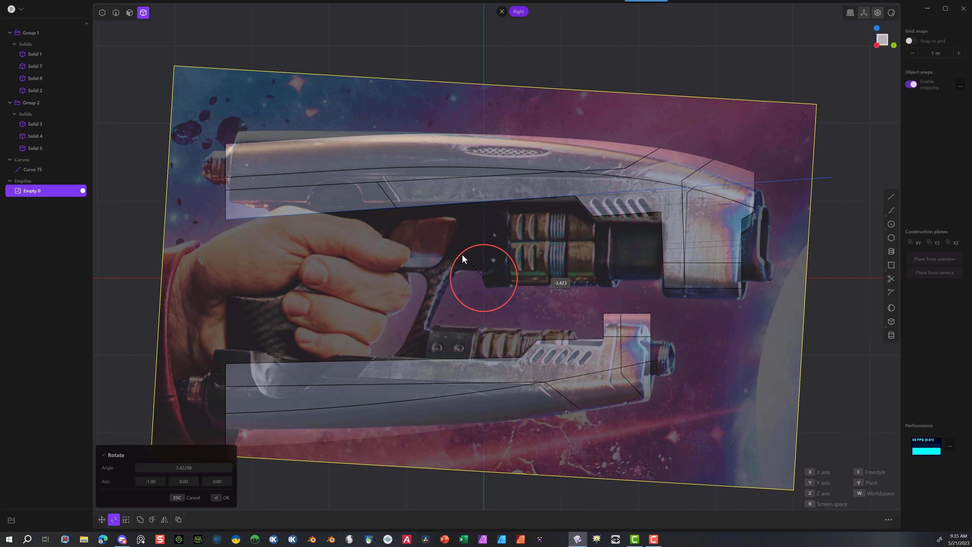
{"action": "left_click_drag", "start_coordinate": [462, 254], "coordinate": [461, 254]}
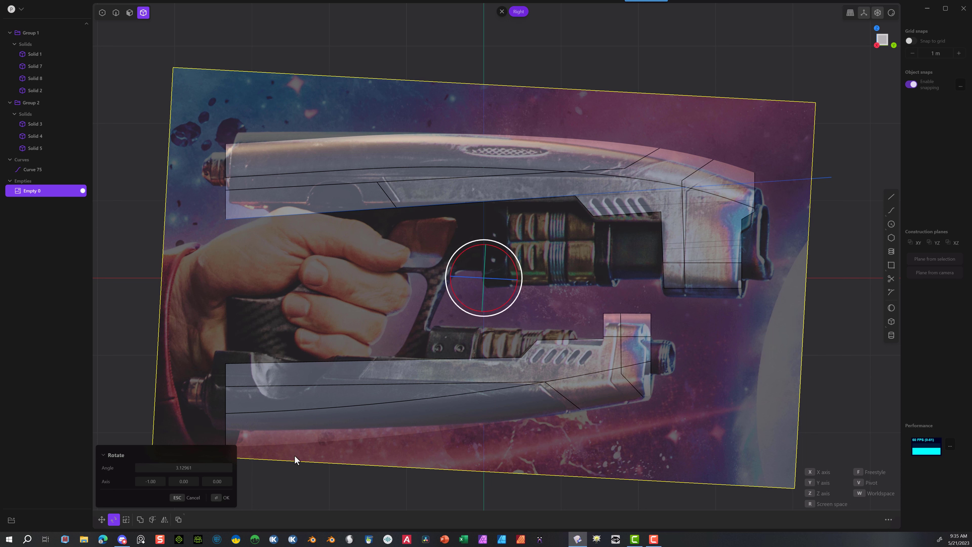
{"action": "left_click", "coordinate": [216, 498]}
{"action": "key", "text": "Escape"}
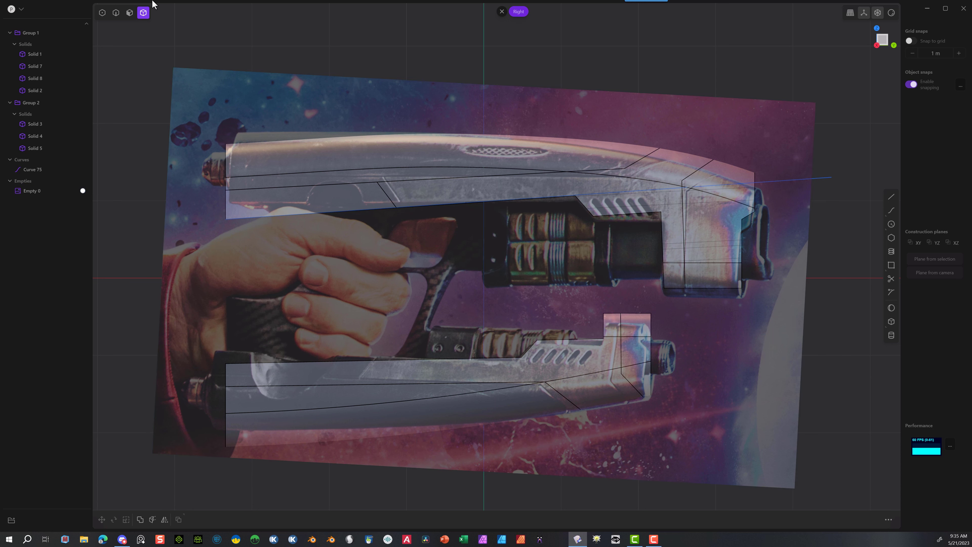
Step: Replace the slanted guide line with a horizontal one along the pictured upper barrel's lower edge, extending beyond the muzzle
{"action": "left_click", "coordinate": [116, 14]}
{"action": "left_click", "coordinate": [828, 180]}
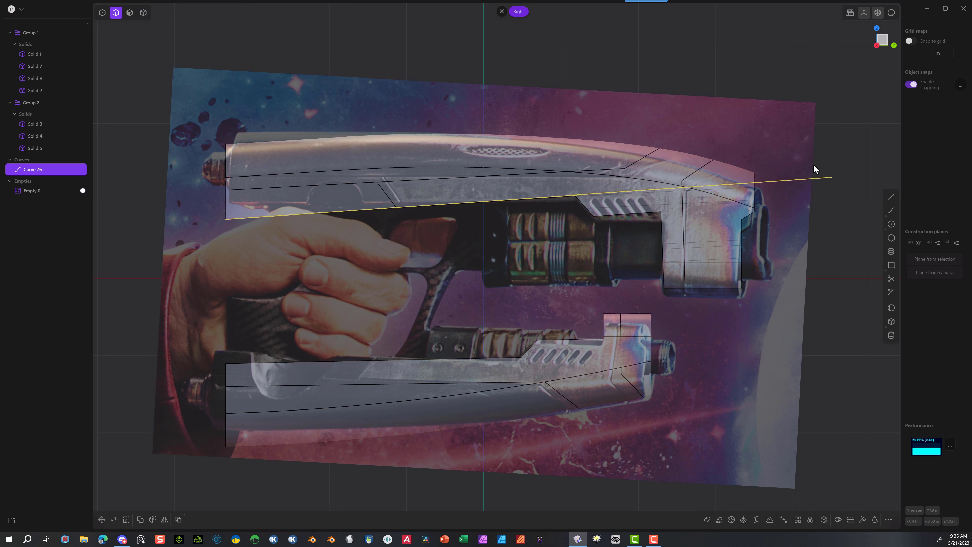
{"action": "key", "text": "Delete"}
{"action": "left_click", "coordinate": [895, 198]}
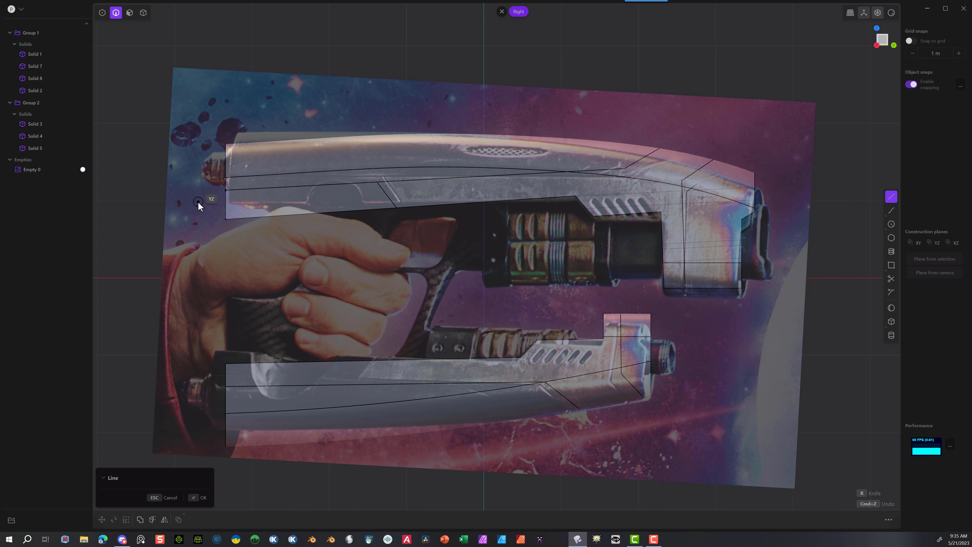
{"action": "left_click", "coordinate": [230, 202]}
{"action": "left_click", "coordinate": [838, 202]}
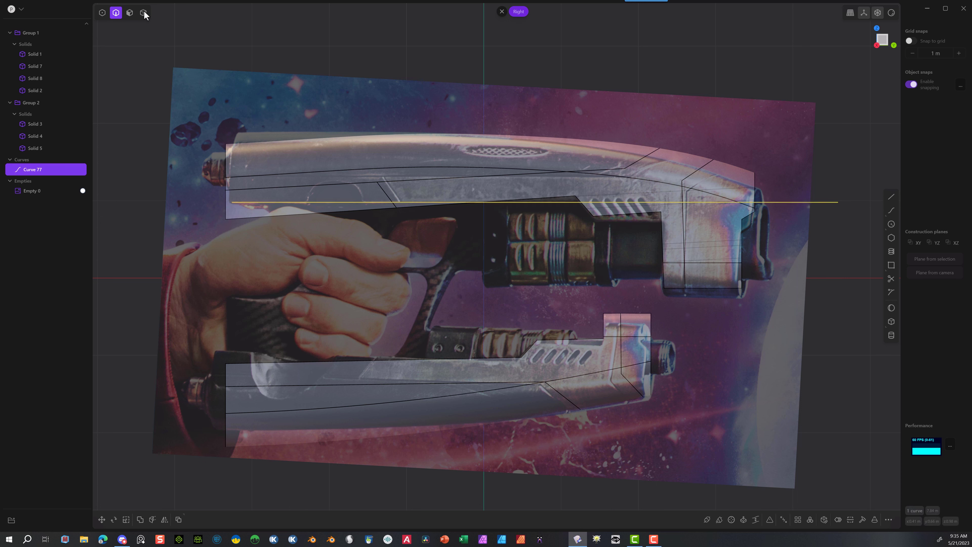
Step: Turn off the reference image's material transparency so that it shows at full opacity
{"action": "left_click", "coordinate": [143, 13]}
{"action": "left_click", "coordinate": [197, 78]}
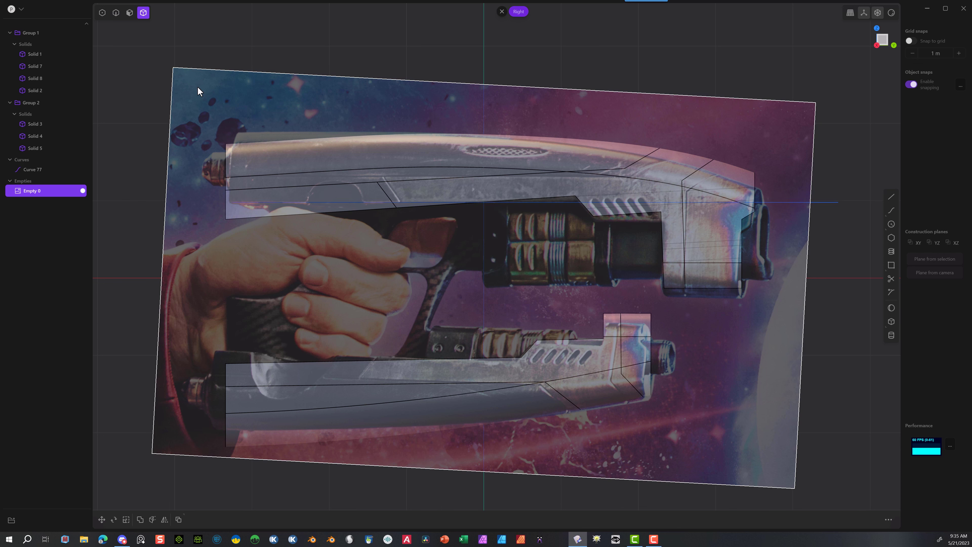
{"action": "key", "text": "m"}
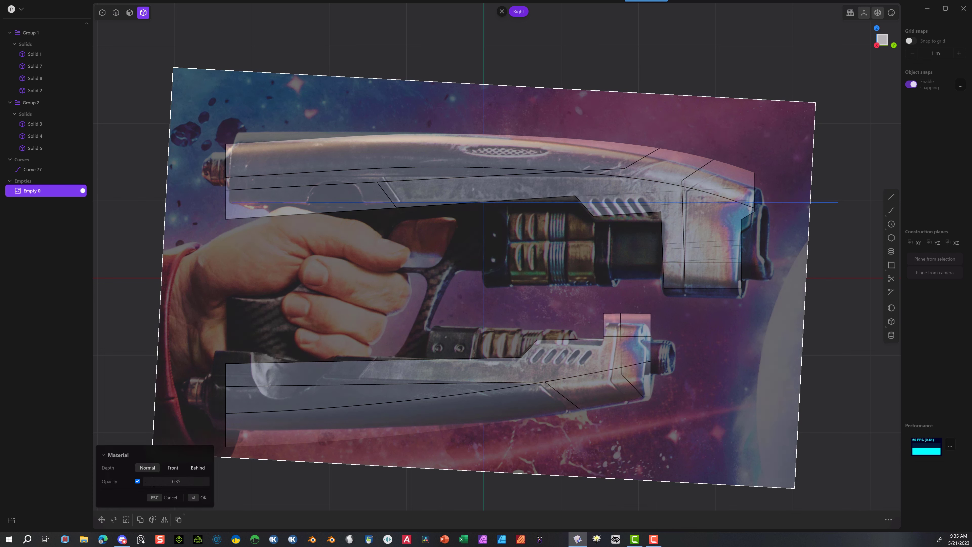
{"action": "left_click_drag", "start_coordinate": [176, 482], "coordinate": [201, 481]}
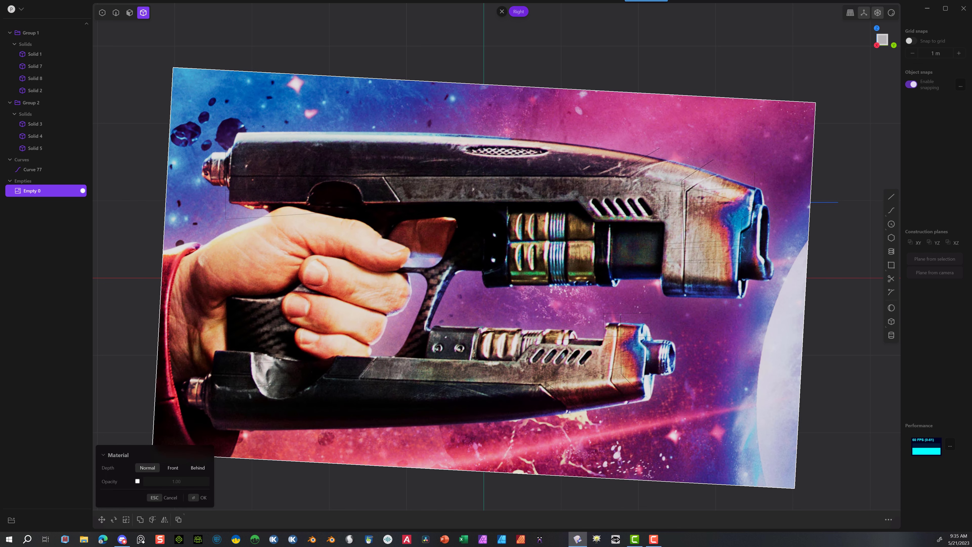
{"action": "key", "text": "shift+a"}
{"action": "key", "text": "Escape"}
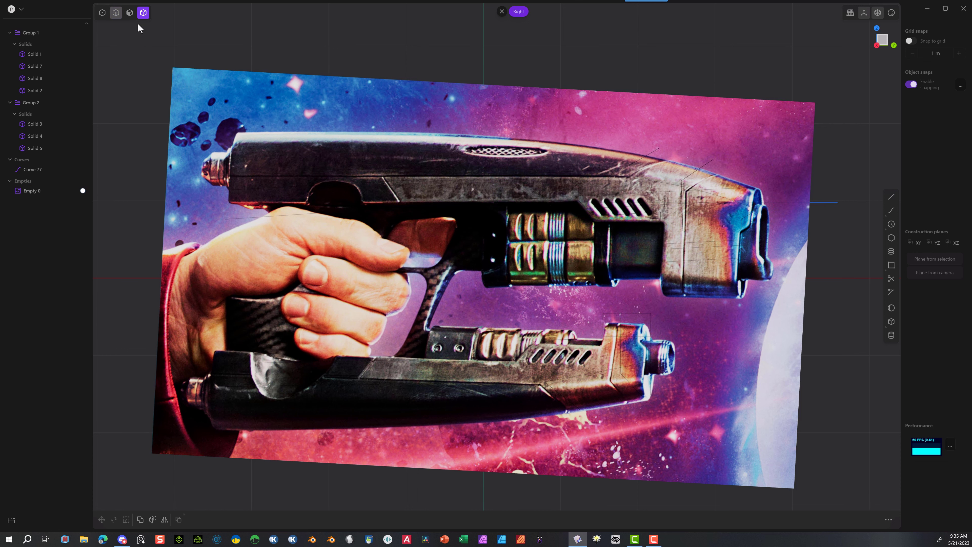
Step: Rotate the reference image clockwise by about another 0.32 degrees to match the horizontal guide line
{"action": "left_click", "coordinate": [818, 203]}
{"action": "left_click", "coordinate": [192, 100]}
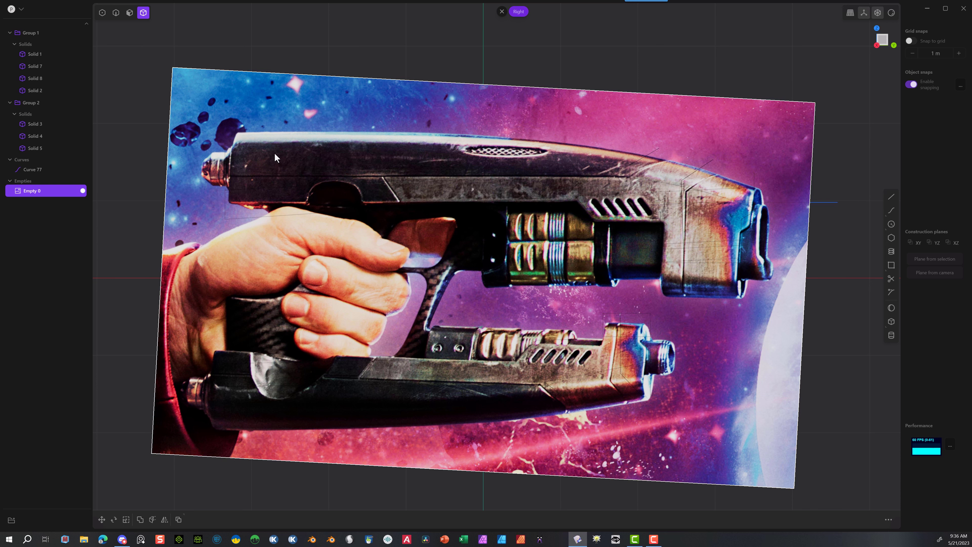
{"action": "key", "text": "r"}
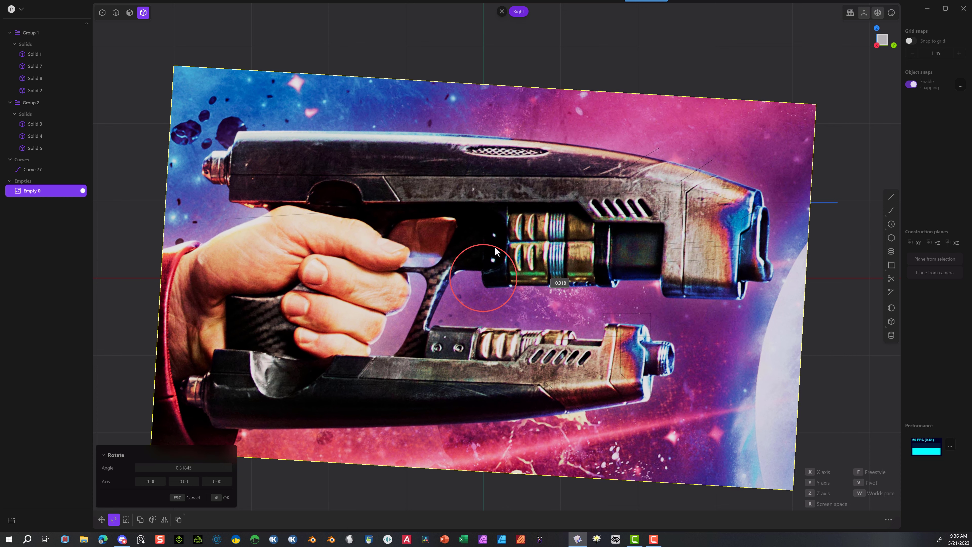
{"action": "left_click", "coordinate": [496, 251]}
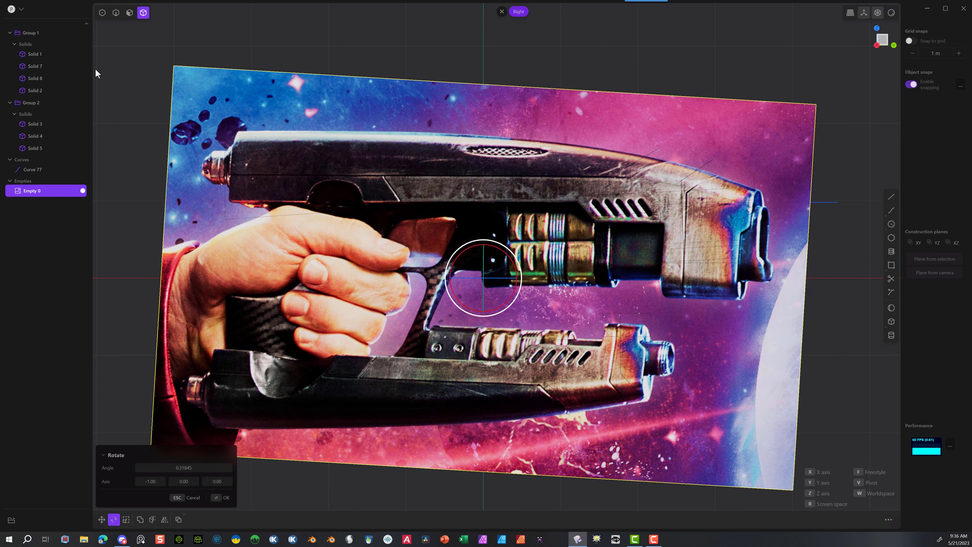
{"action": "left_click", "coordinate": [224, 497]}
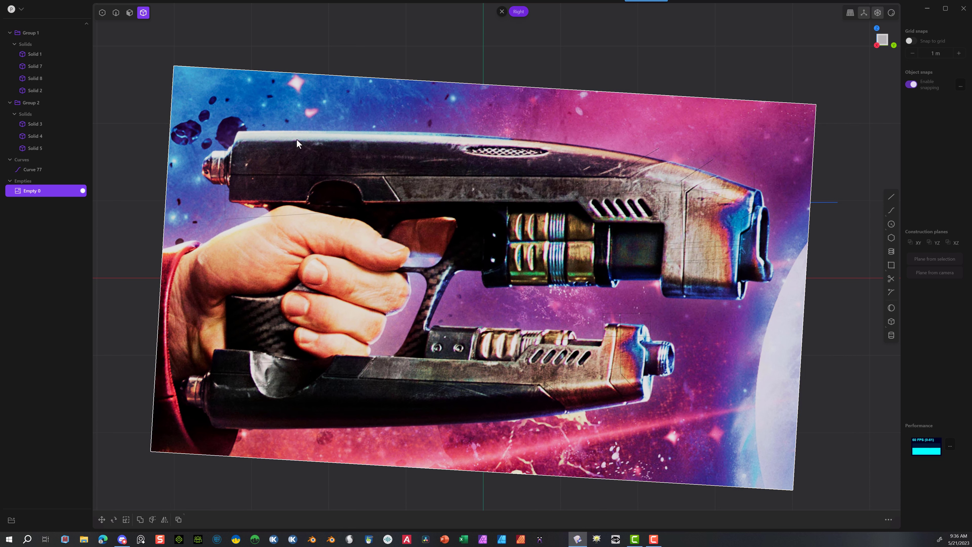
Step: Lock the reference image and delete the horizontal guide line
{"action": "left_click", "coordinate": [116, 12]}
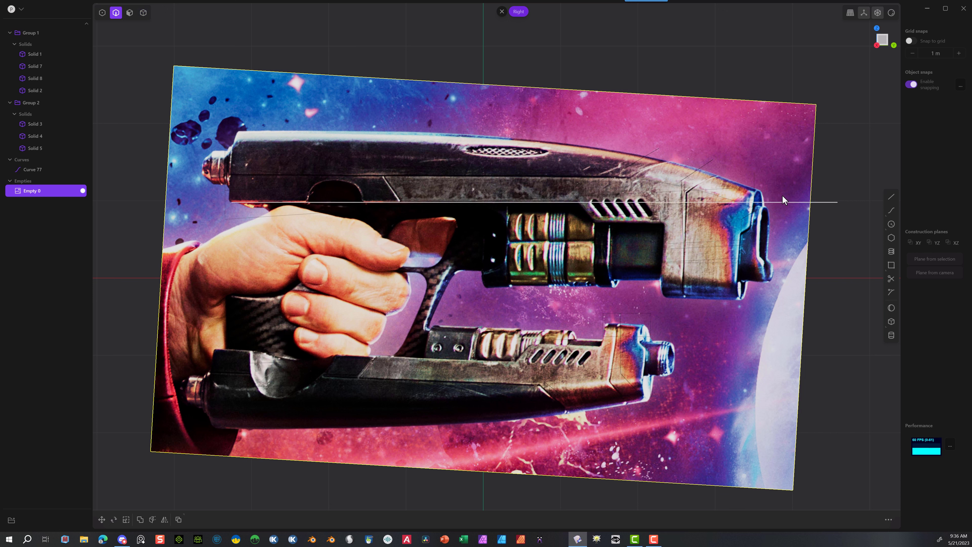
{"action": "left_click", "coordinate": [833, 203]}
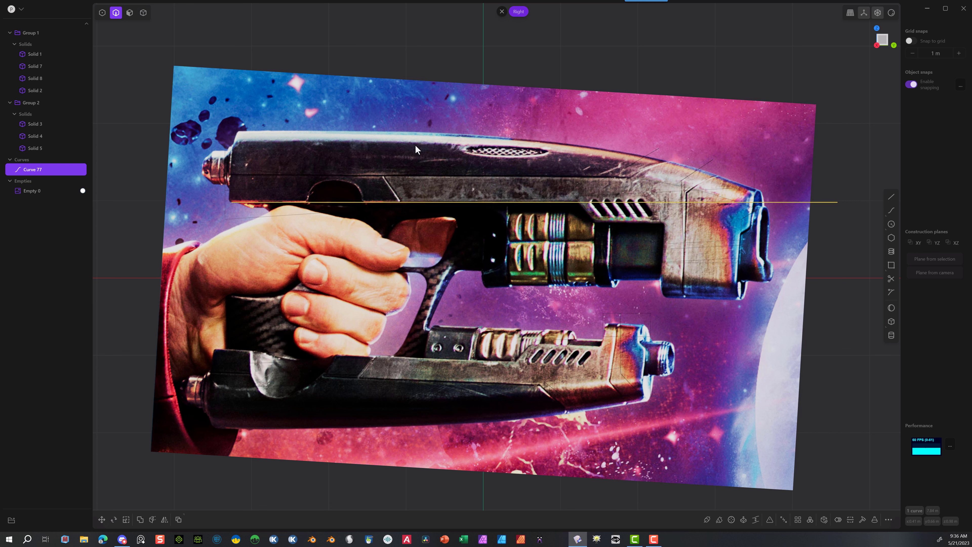
{"action": "left_click", "coordinate": [76, 190]}
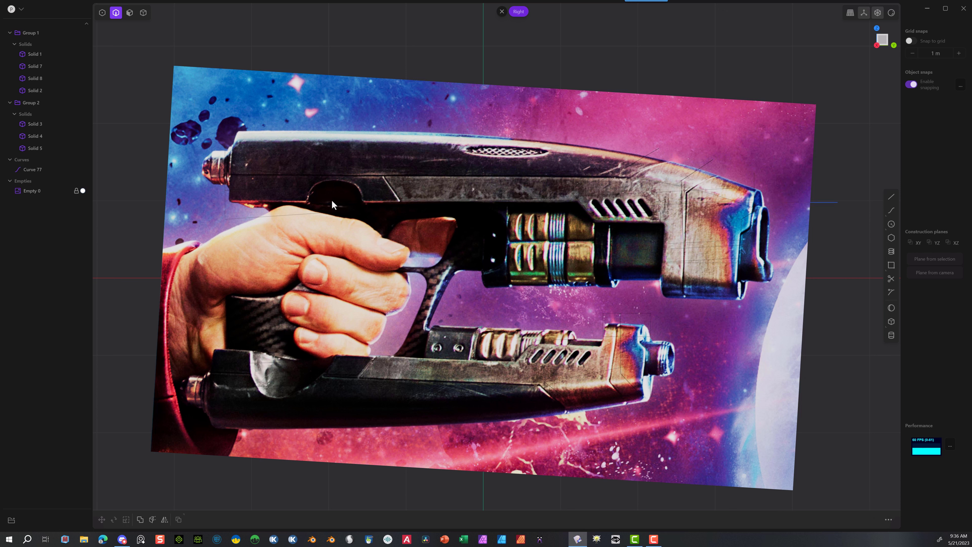
{"action": "left_click", "coordinate": [333, 202]}
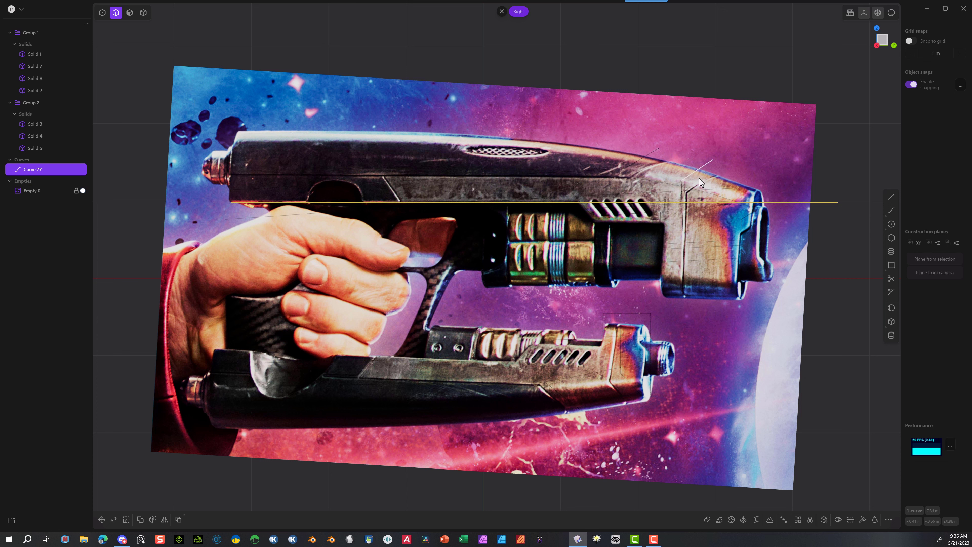
{"action": "key", "text": "Delete"}
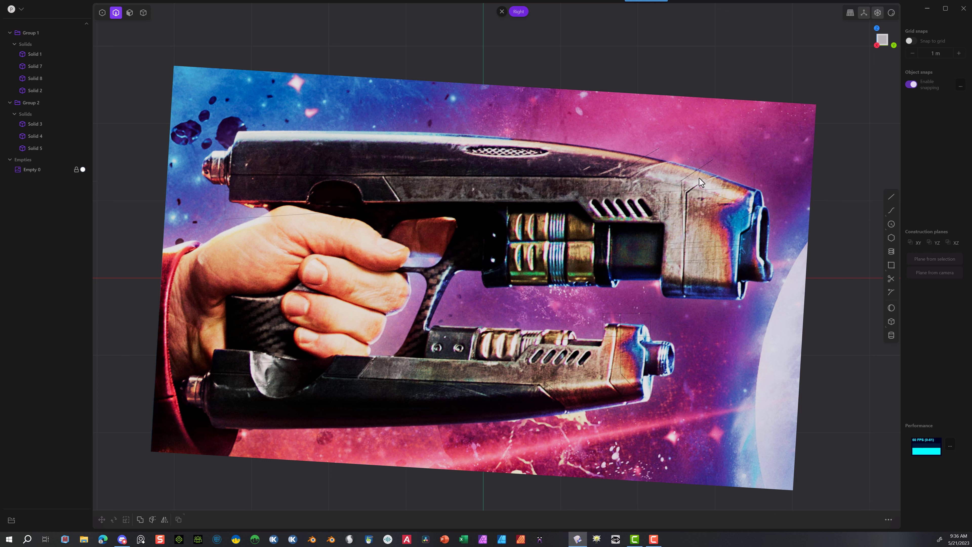
Step: Rotate all solids of both barrels clockwise together by about 3.82 degrees to match the tilted reference image
{"action": "left_click", "coordinate": [143, 14]}
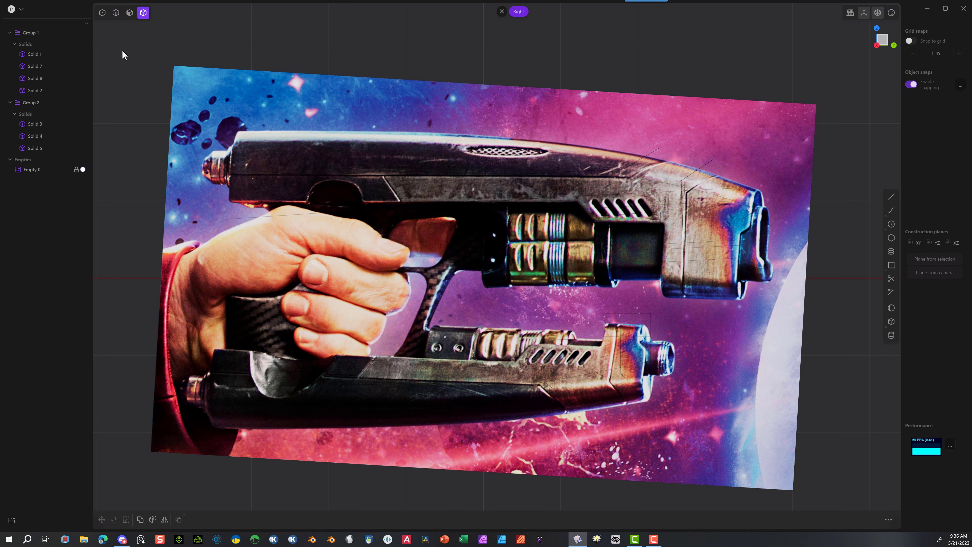
{"action": "left_click_drag", "start_coordinate": [123, 50], "coordinate": [803, 459]}
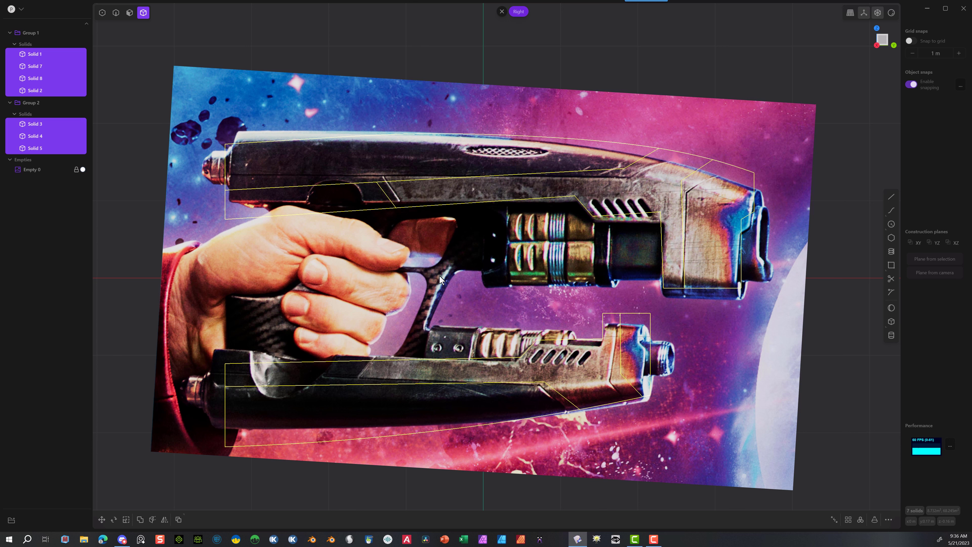
{"action": "key", "text": "r"}
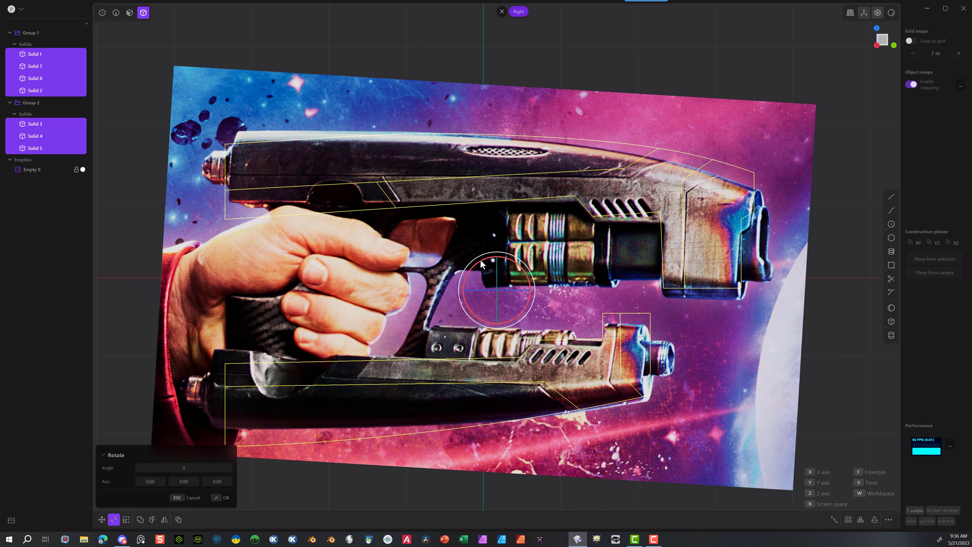
{"action": "left_click_drag", "start_coordinate": [480, 259], "coordinate": [486, 263]}
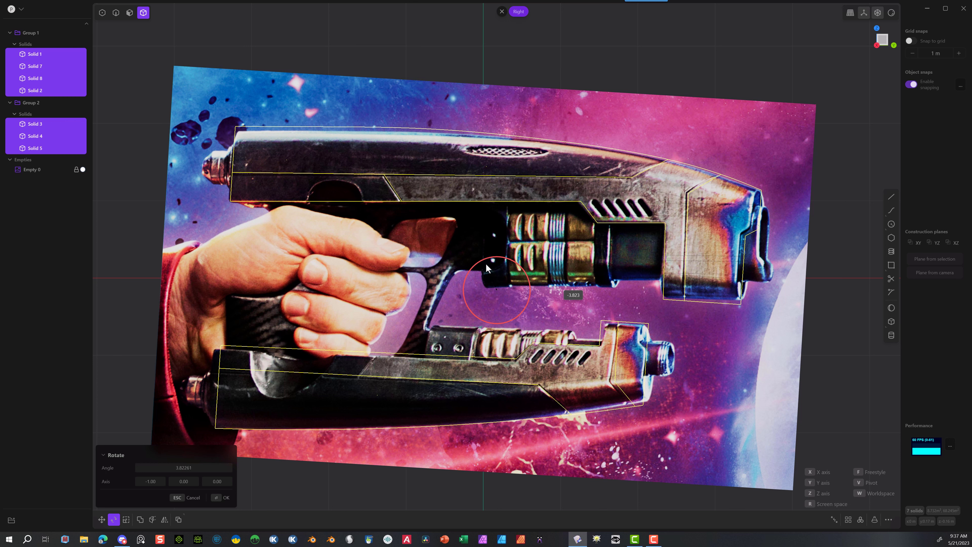
{"action": "left_click", "coordinate": [215, 497]}
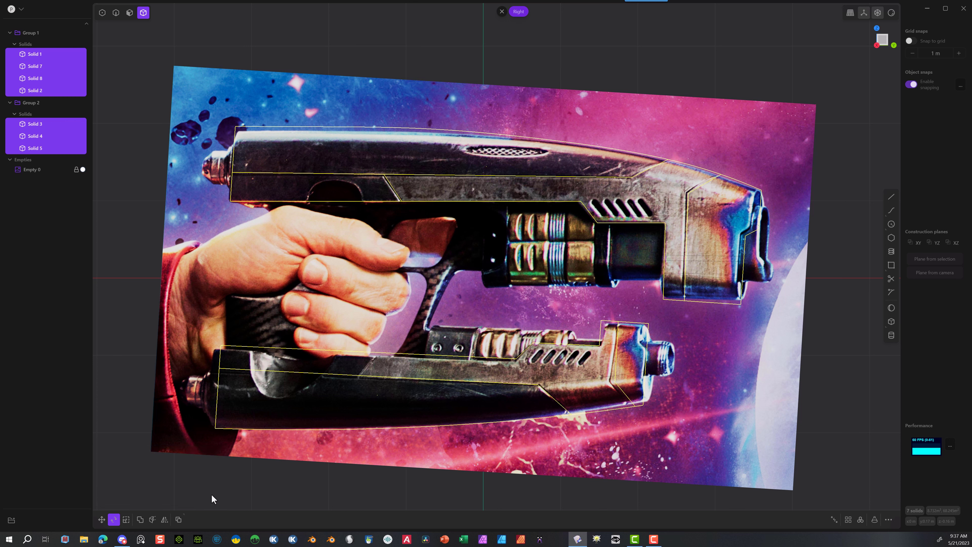
Step: Move the three lower-barrel solids about -0.016 m in Y and -0.039 m in Z to match the reference image
{"action": "left_click", "coordinate": [194, 298]}
{"action": "left_click_drag", "start_coordinate": [700, 316], "coordinate": [170, 456]}
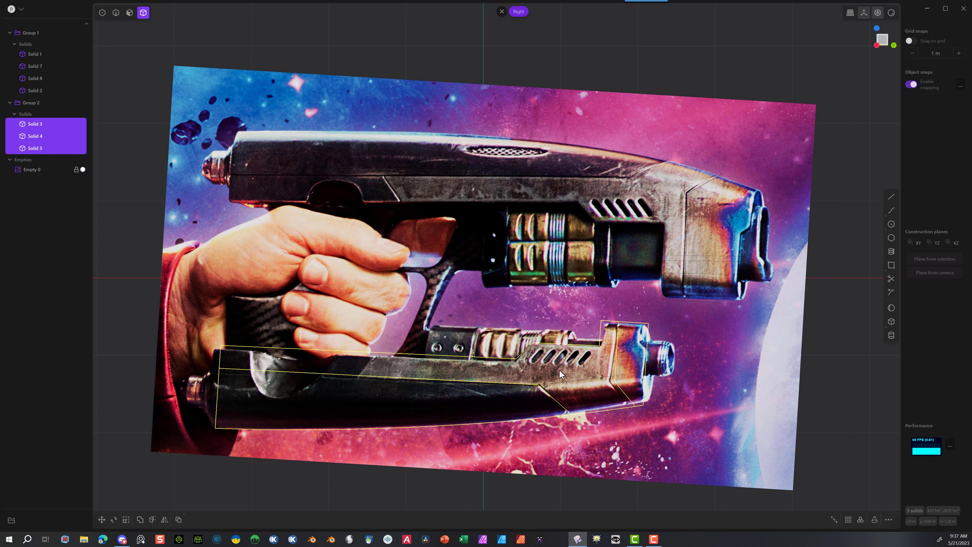
{"action": "key", "text": "g"}
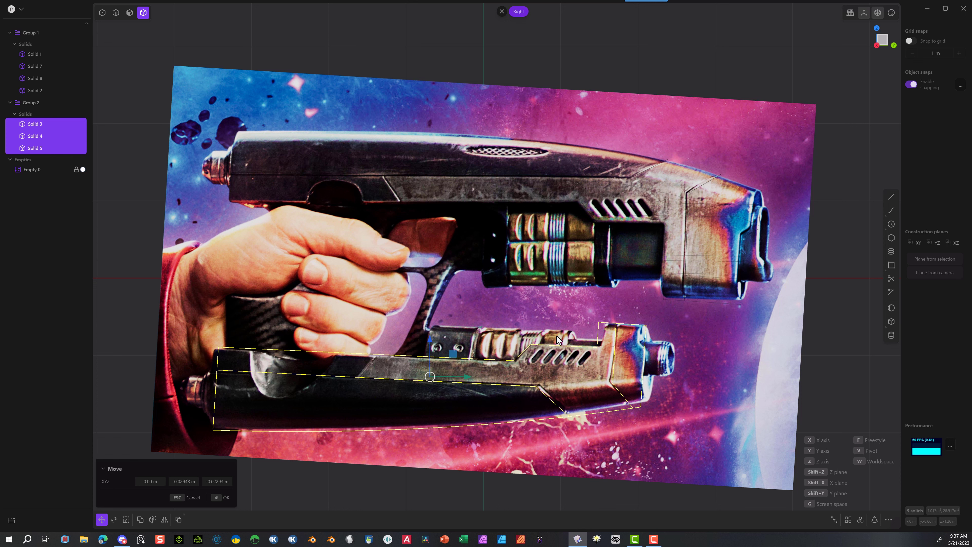
{"action": "key", "text": "ctrl+KP_1"}
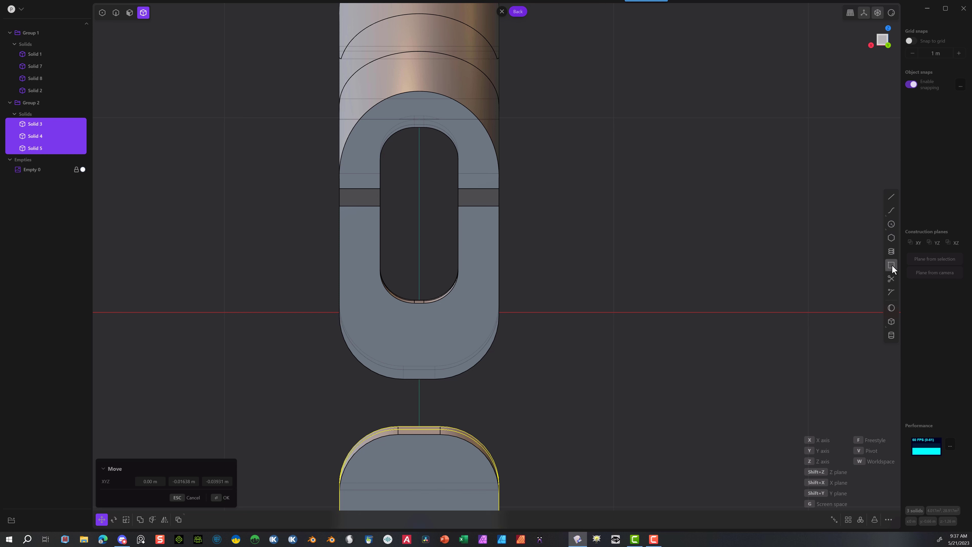
Step: Draw a center rectangle about 0.95 m tall over the upper barrel's muzzle opening in the back view
{"action": "left_click", "coordinate": [875, 264]}
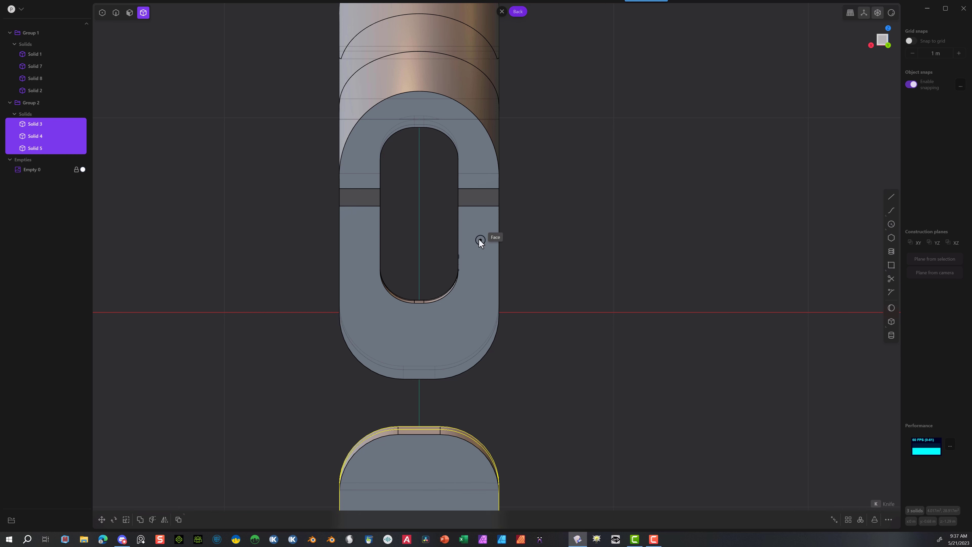
{"action": "left_click", "coordinate": [419, 245]}
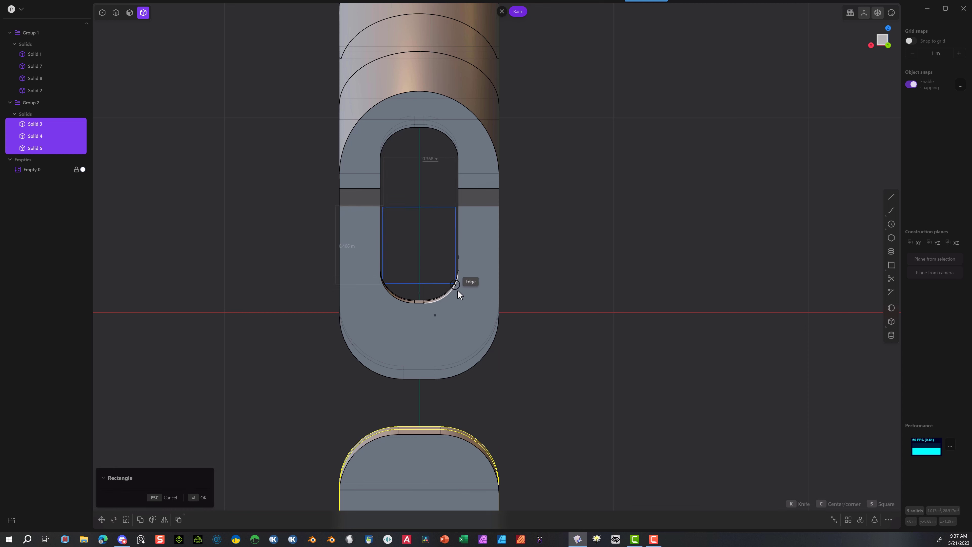
{"action": "left_click", "coordinate": [473, 337]}
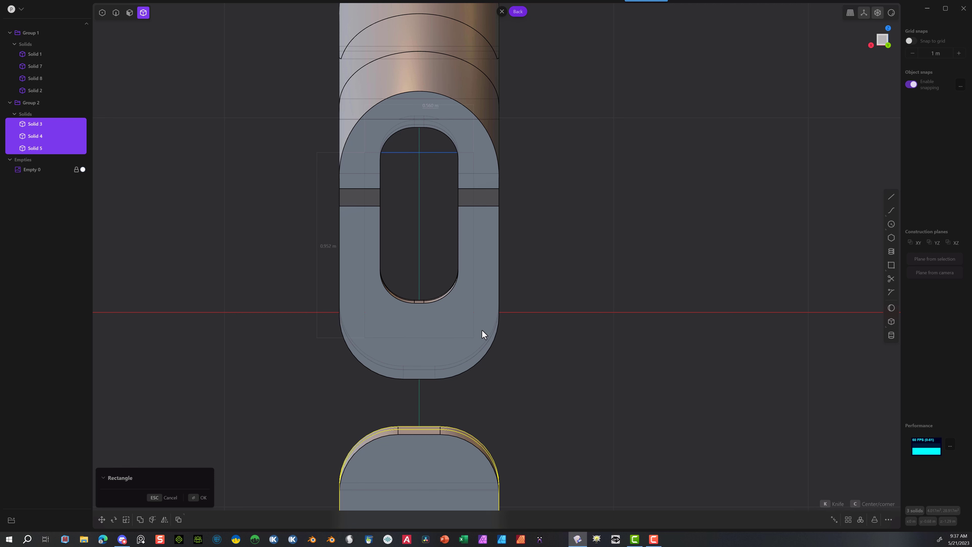
{"action": "left_click", "coordinate": [201, 497]}
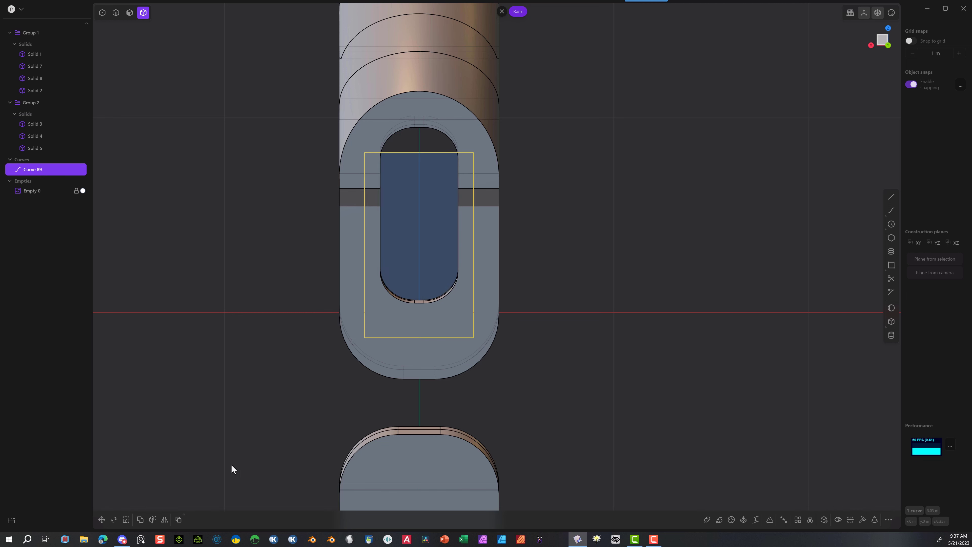
Step: Move the rectangle up by about 0.157 m along the Z axis
{"action": "key", "text": "g"}
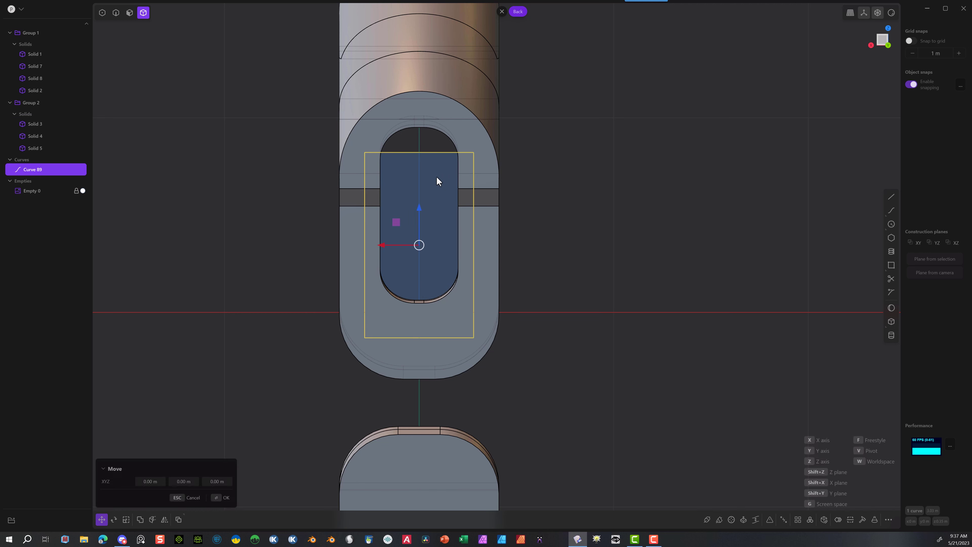
{"action": "left_click_drag", "start_coordinate": [419, 208], "coordinate": [420, 177]}
{"action": "mouse_move", "coordinate": [215, 270]}
{"action": "middle_mouse_down"}
{"action": "mouse_move", "coordinate": [212, 262]}
{"action": "mouse_move", "coordinate": [225, 261]}
{"action": "mouse_move", "coordinate": [226, 270]}
{"action": "middle_mouse_up"}
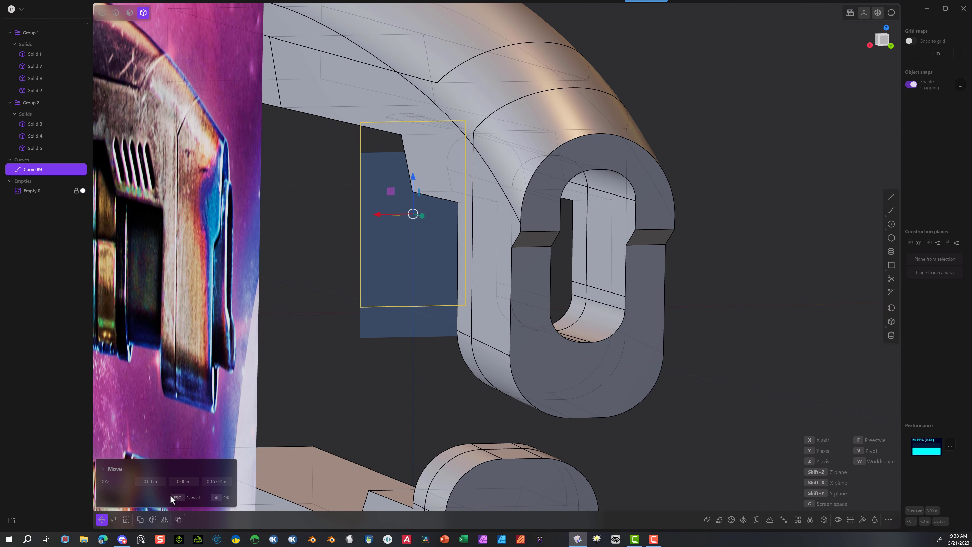
{"action": "left_click", "coordinate": [221, 498]}
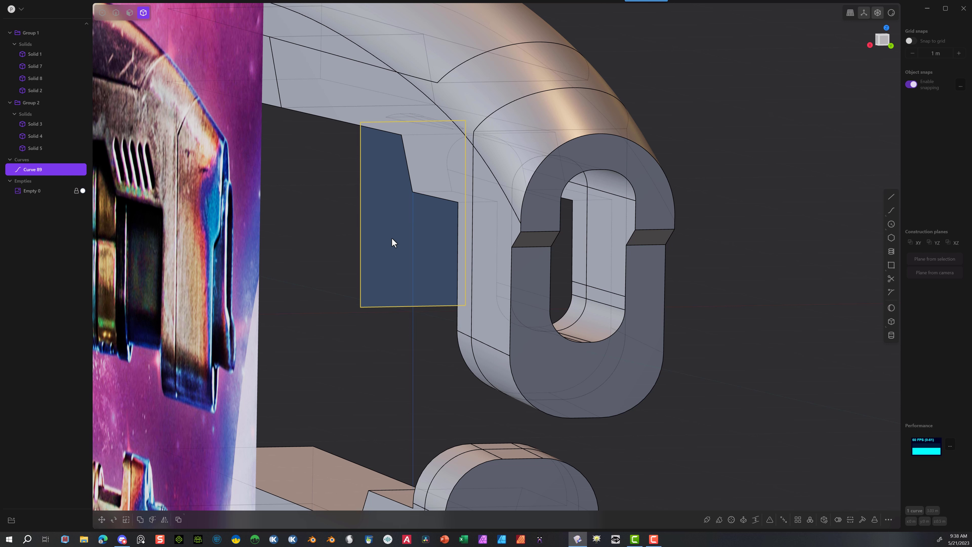
Step: Round all four corners of the rectangle with a fillet of about 0.18 m
{"action": "middle_click_drag", "start_coordinate": [393, 240], "coordinate": [299, 222]}
{"action": "left_click", "coordinate": [102, 13]}
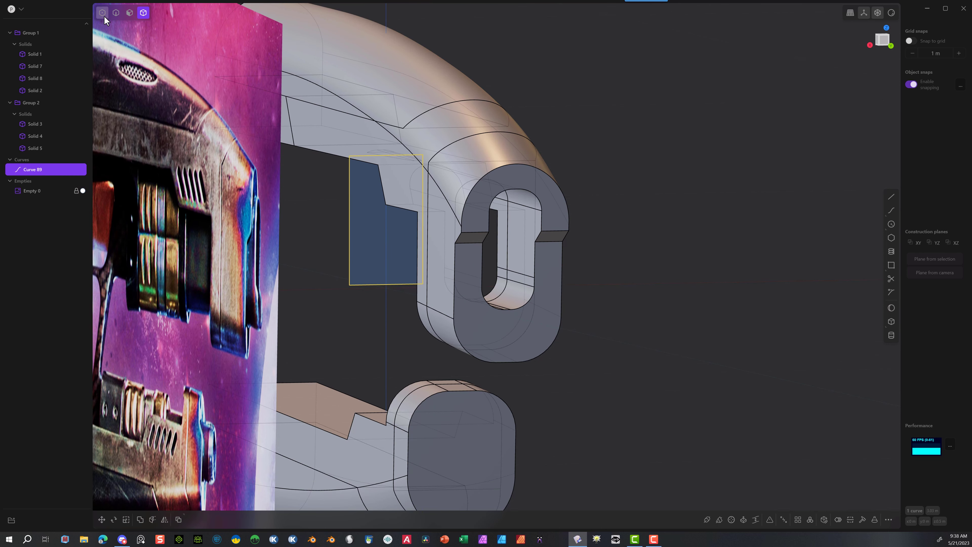
{"action": "left_click_drag", "start_coordinate": [417, 140], "coordinate": [282, 298]}
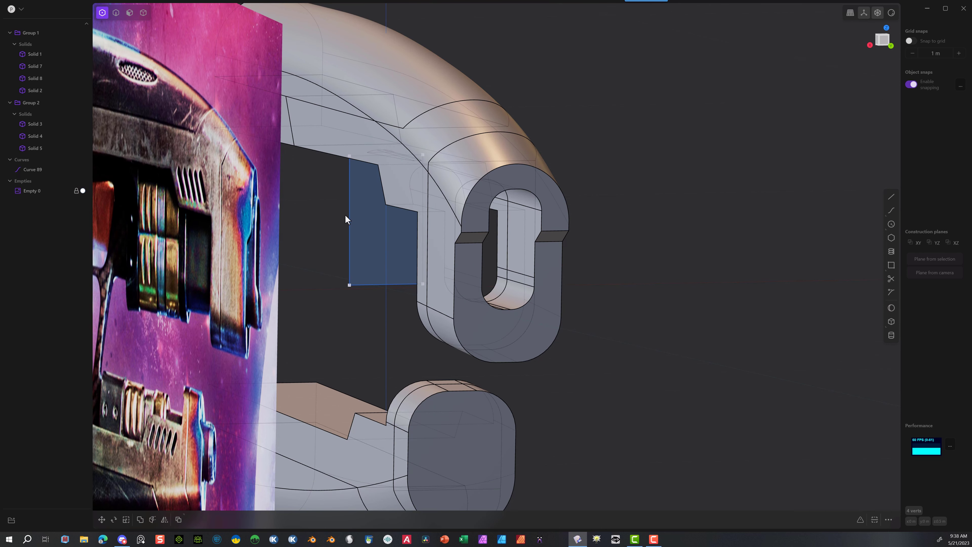
{"action": "left_click", "coordinate": [892, 46]}
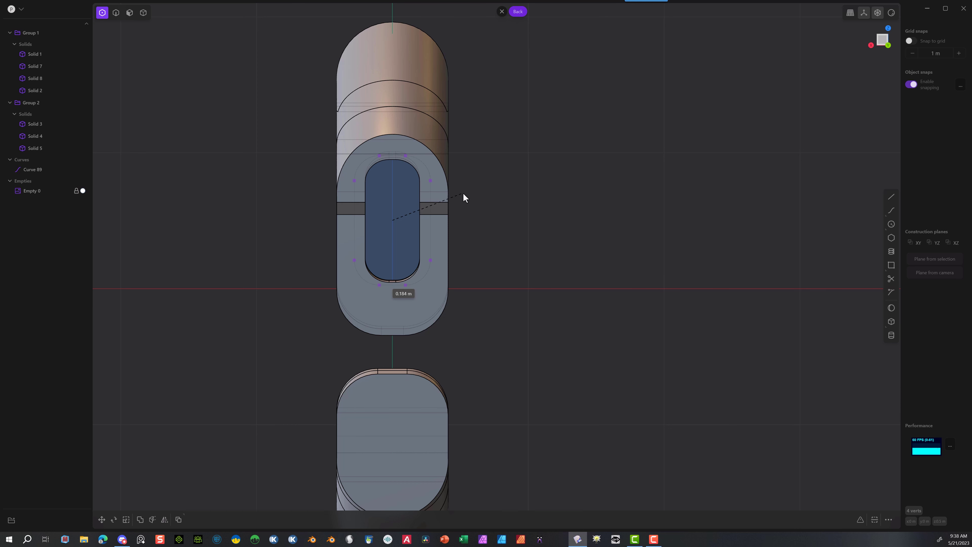
{"action": "left_click", "coordinate": [429, 207]}
Step: Scale the rounded rectangle along the X axis to about 0.86
{"action": "key", "text": "s"}
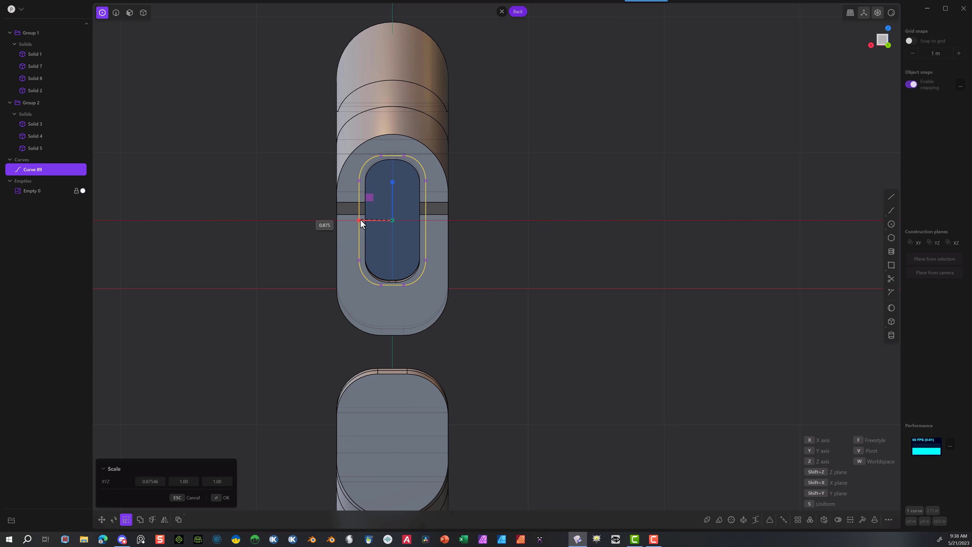
{"action": "left_click", "coordinate": [361, 219]}
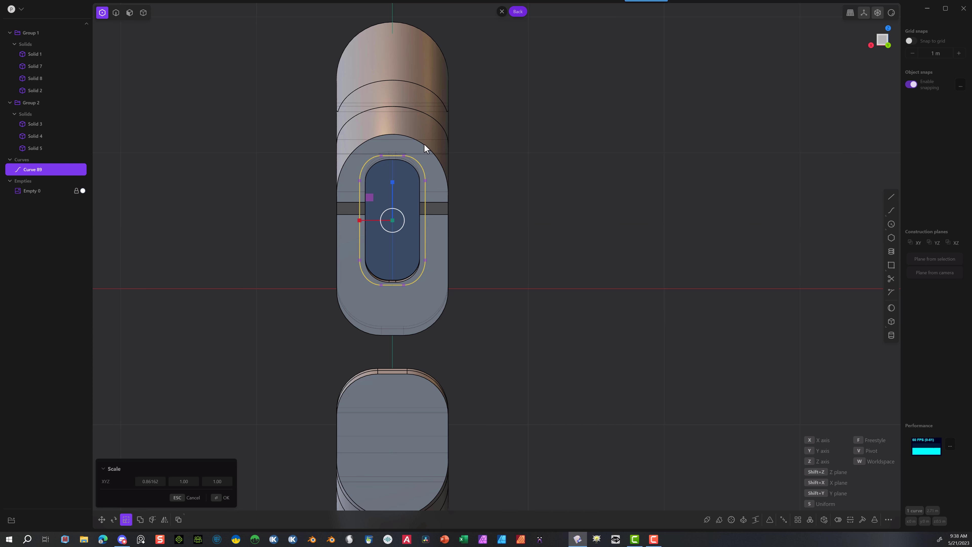
{"action": "left_click", "coordinate": [216, 498]}
Step: Extrude the rounded rectangle region about 5.56 m forward through the muzzle opening as a separate solid
{"action": "key", "text": "2"}
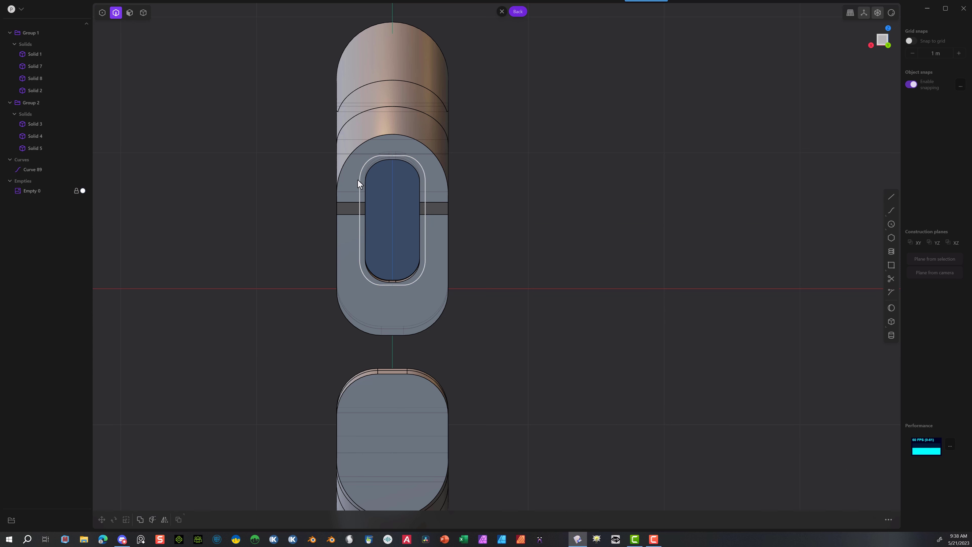
{"action": "middle_click_drag", "start_coordinate": [352, 189], "coordinate": [389, 287]}
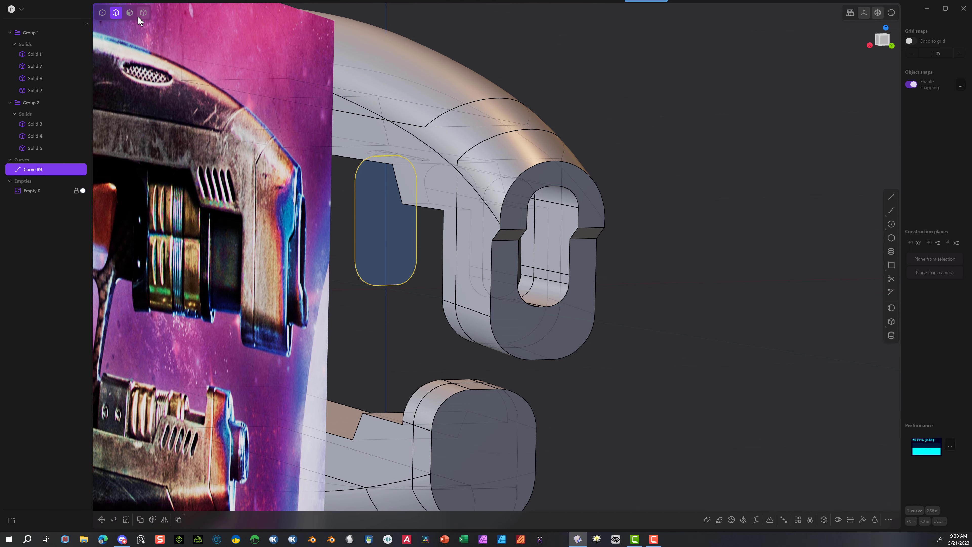
{"action": "left_click", "coordinate": [389, 249]}
{"action": "key", "text": "e"}
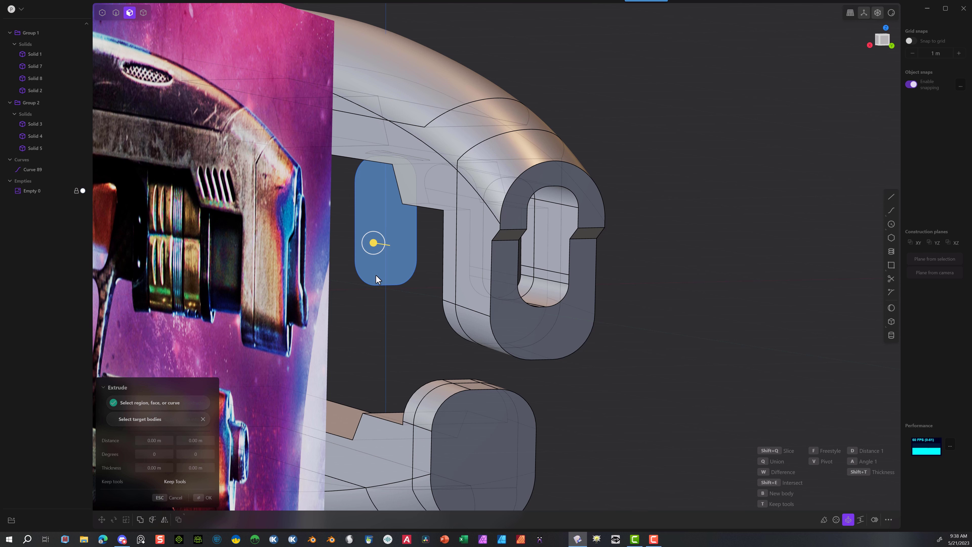
{"action": "left_click_drag", "start_coordinate": [370, 220], "coordinate": [616, 349]}
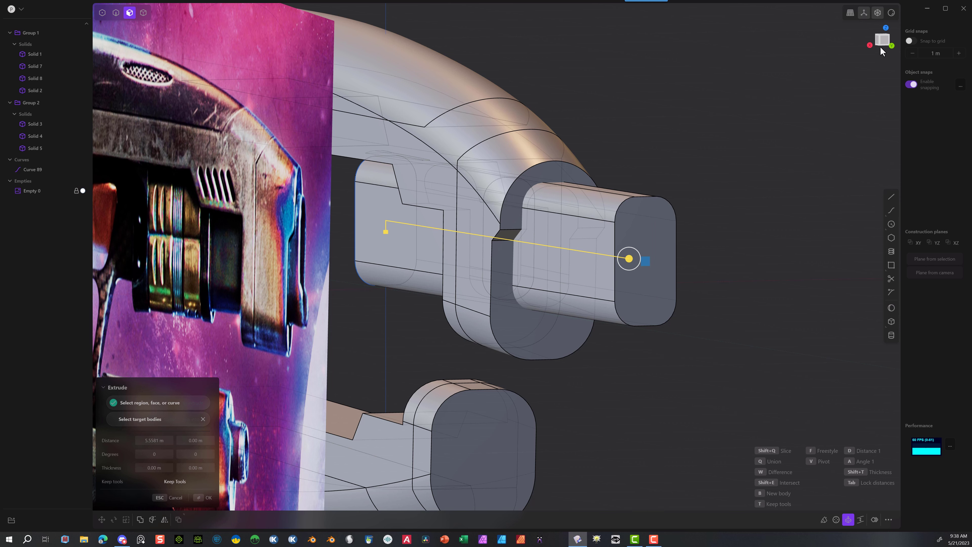
{"action": "left_click", "coordinate": [871, 46]}
{"action": "scroll", "coordinate": [744, 229], "scroll_direction": "down", "scroll_amount": 6}
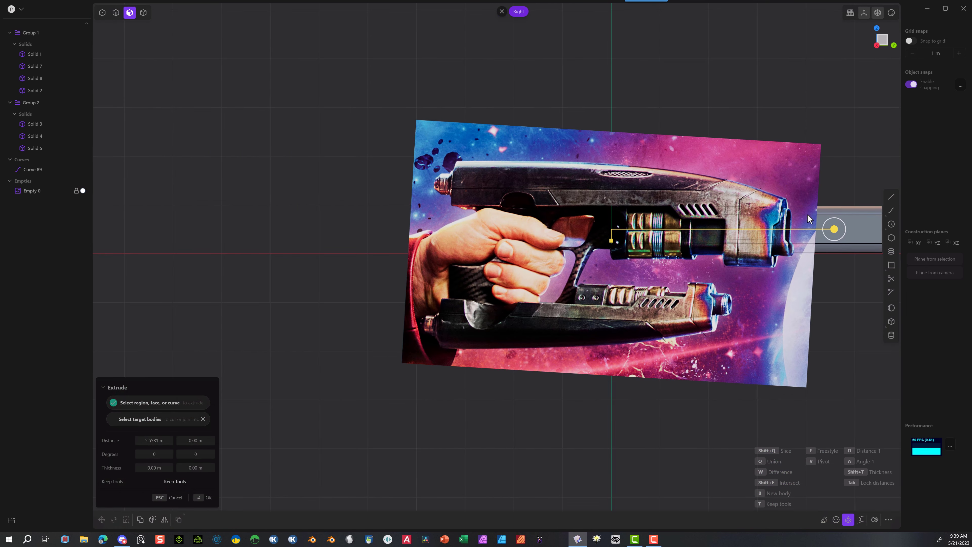
{"action": "middle_click_drag", "start_coordinate": [800, 120], "coordinate": [568, 133]}
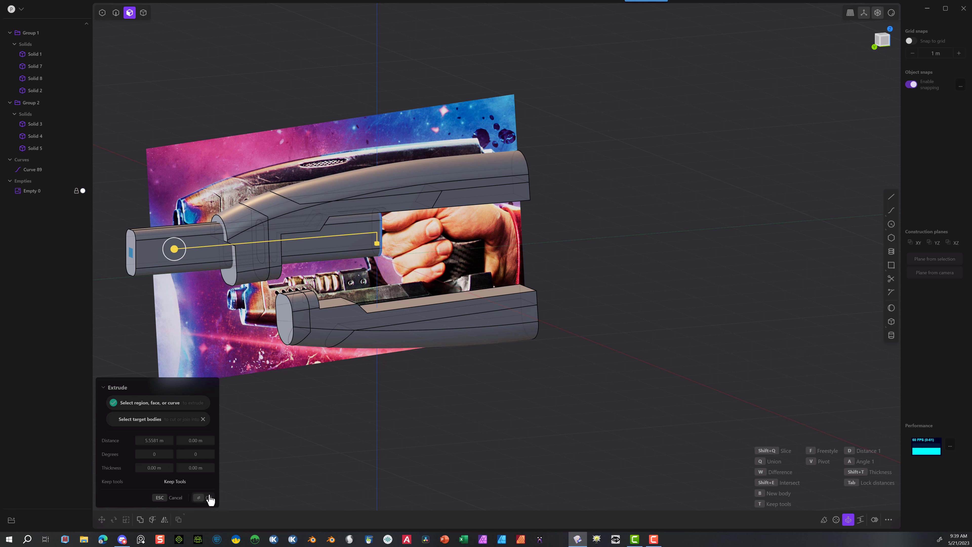
{"action": "left_click", "coordinate": [208, 498]}
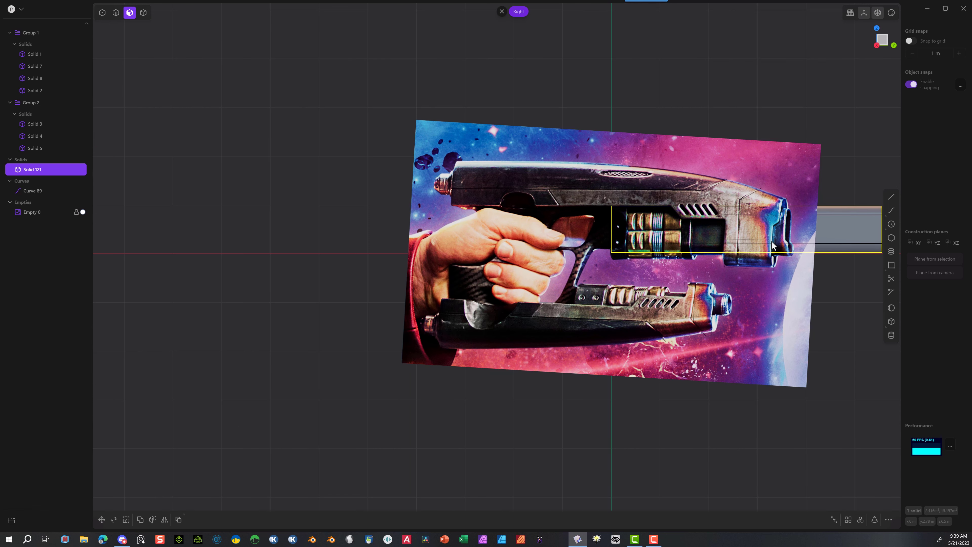
Step: Nudge the extruded insert slightly down and scale it to fit the muzzle opening in the back view
{"action": "middle_click_drag", "start_coordinate": [643, 207], "coordinate": [454, 217], "text": "alt"}
{"action": "key", "text": "g"}
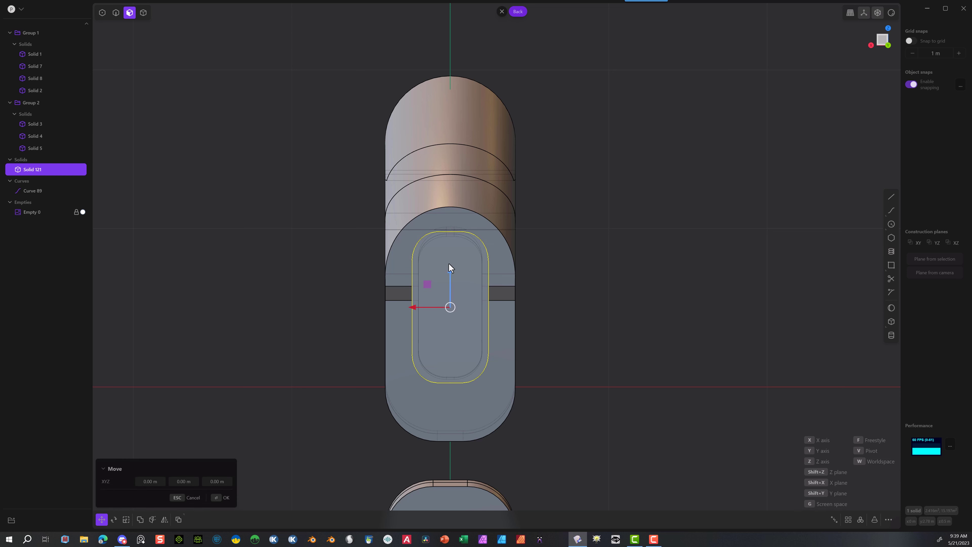
{"action": "left_click_drag", "start_coordinate": [450, 267], "coordinate": [453, 272]}
{"action": "key", "text": "s"}
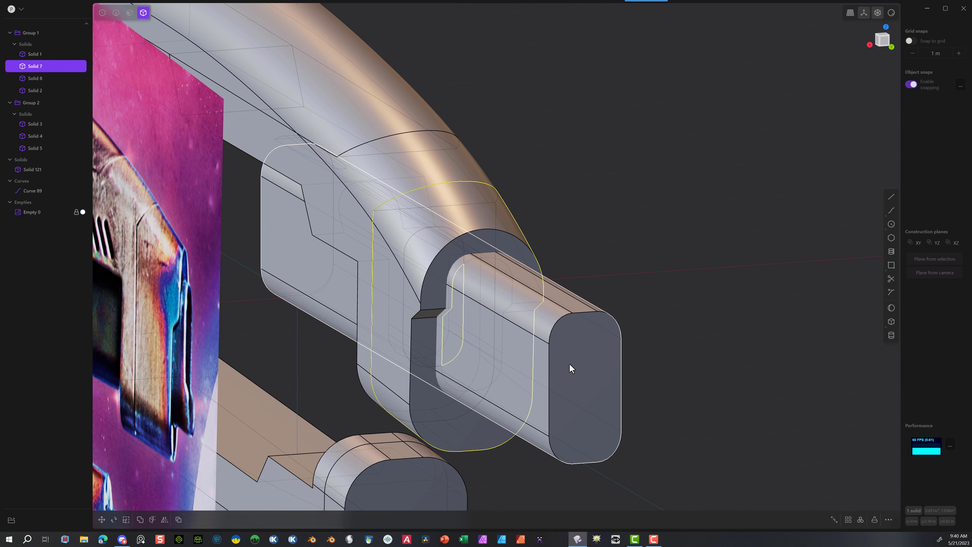
Step: Subtract the extruded insert from the front muzzle solid with a Boolean difference that keeps the tool body
{"action": "left_click", "coordinate": [569, 365], "text": "shift"}
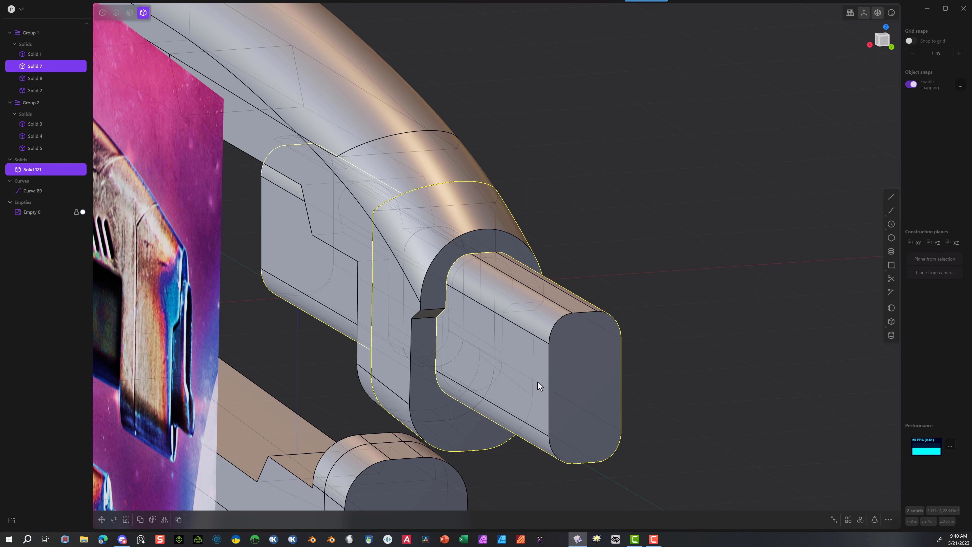
{"action": "key", "text": "q"}
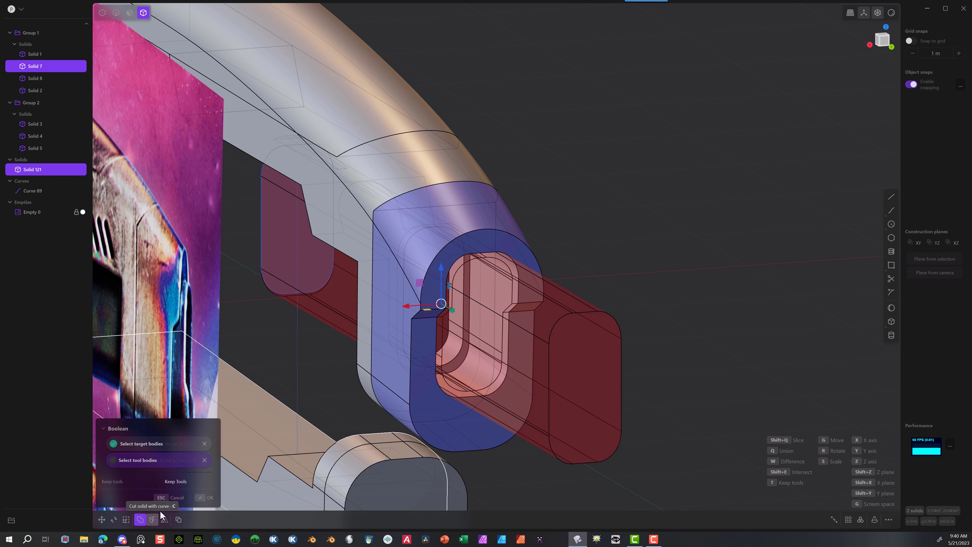
{"action": "left_click", "coordinate": [169, 483]}
{"action": "left_click", "coordinate": [202, 498]}
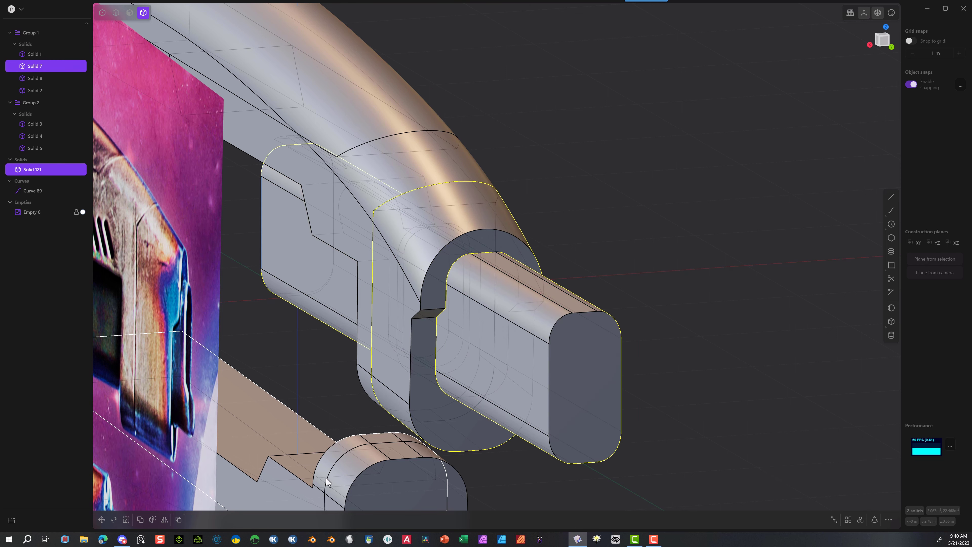
{"action": "left_click", "coordinate": [614, 218]}
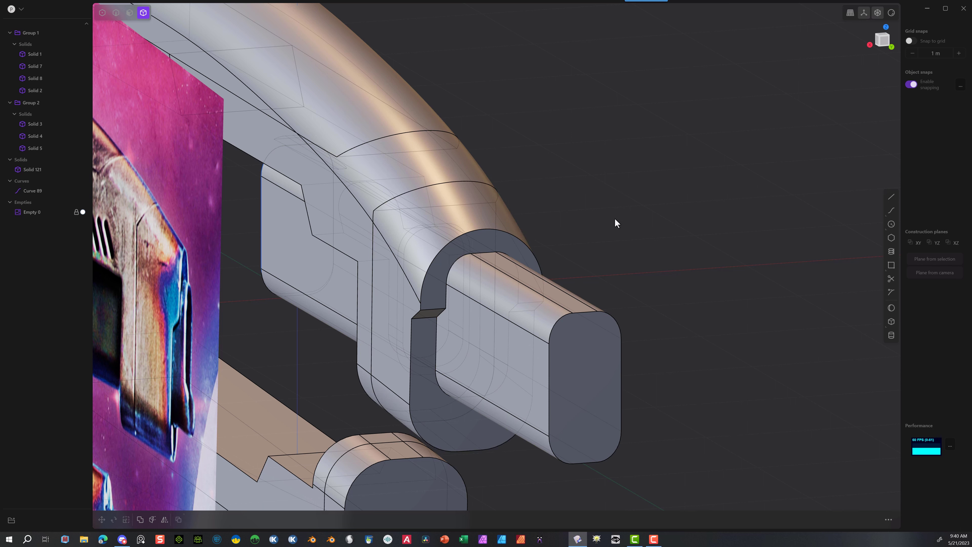
Step: Subtract the extruded insert from the solid behind the muzzle with a Boolean difference, keeping the tool body
{"action": "left_click", "coordinate": [321, 213]}
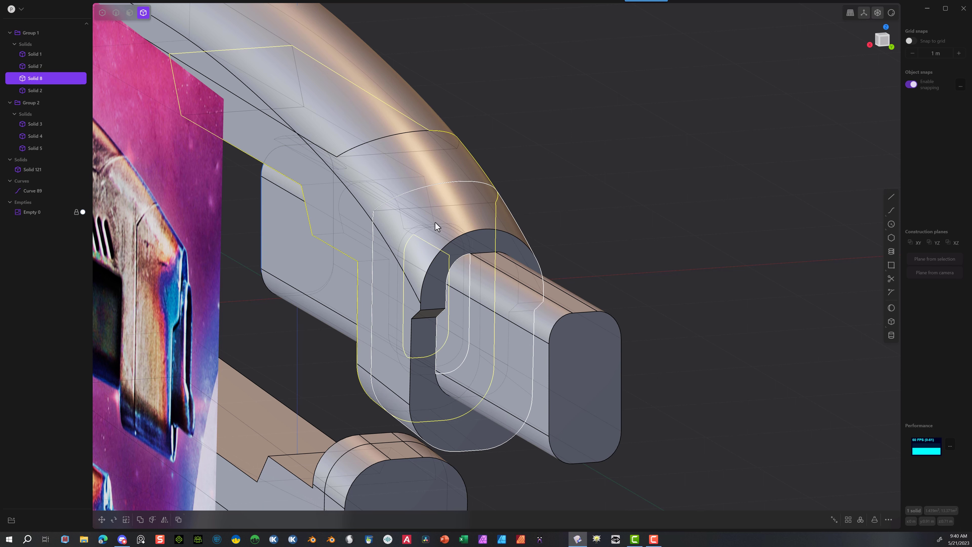
{"action": "left_click", "coordinate": [416, 223]}
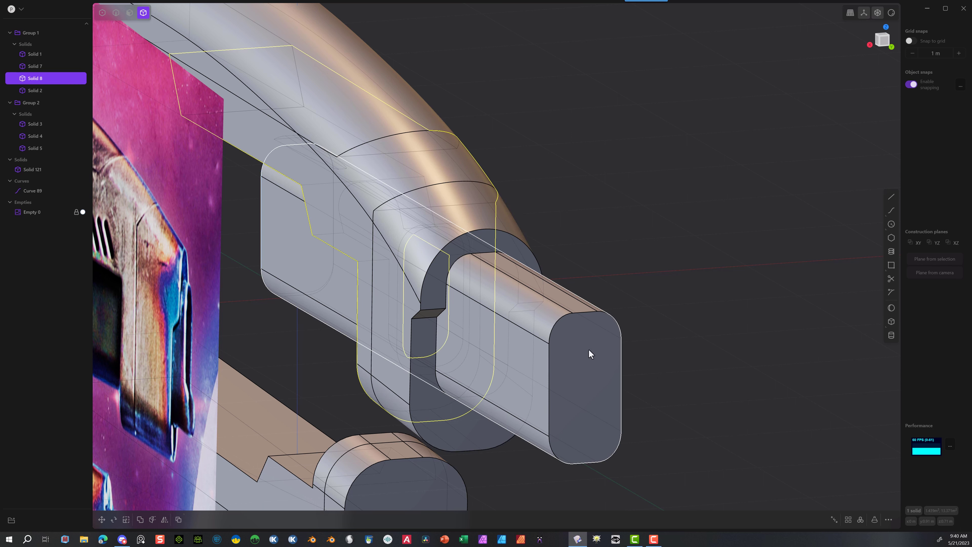
{"action": "key", "text": "shift+b"}
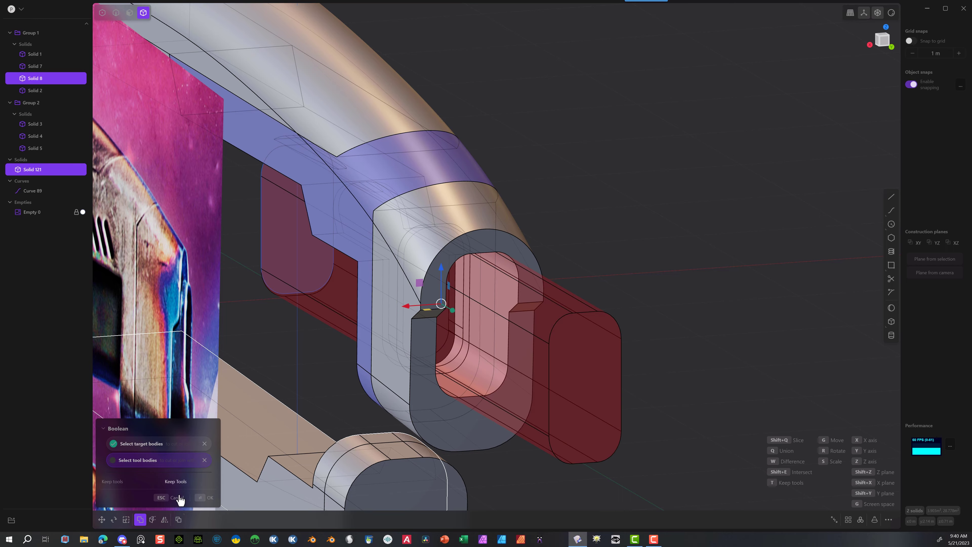
{"action": "left_click", "coordinate": [167, 481]}
{"action": "right_click", "coordinate": [514, 191]}
{"action": "middle_click_drag", "start_coordinate": [513, 191], "coordinate": [166, 171]}
Step: Turn on material transparency for the reference image and set its opacity to 0.17
{"action": "left_click", "coordinate": [167, 171]}
{"action": "key", "text": "m"}
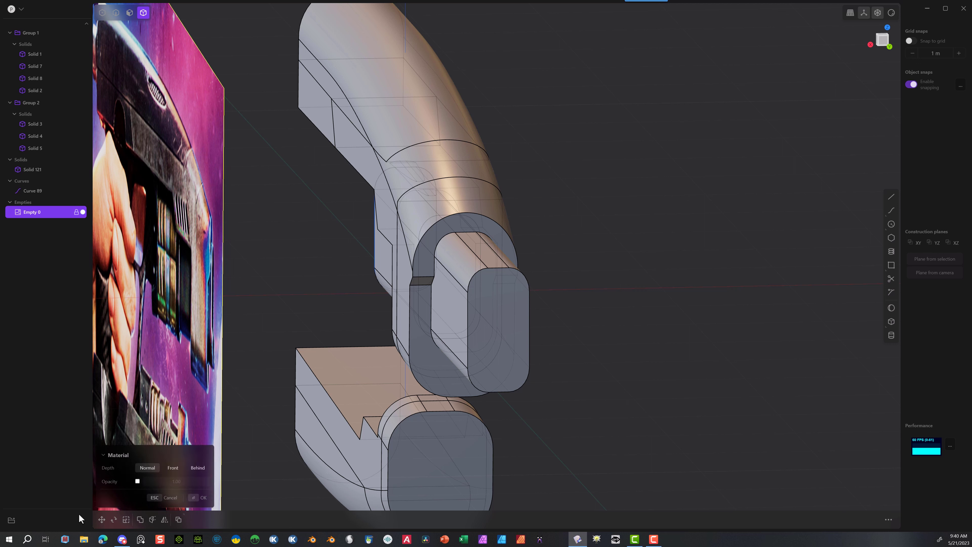
{"action": "left_click", "coordinate": [137, 482]}
{"action": "left_click_drag", "start_coordinate": [176, 481], "coordinate": [147, 481]}
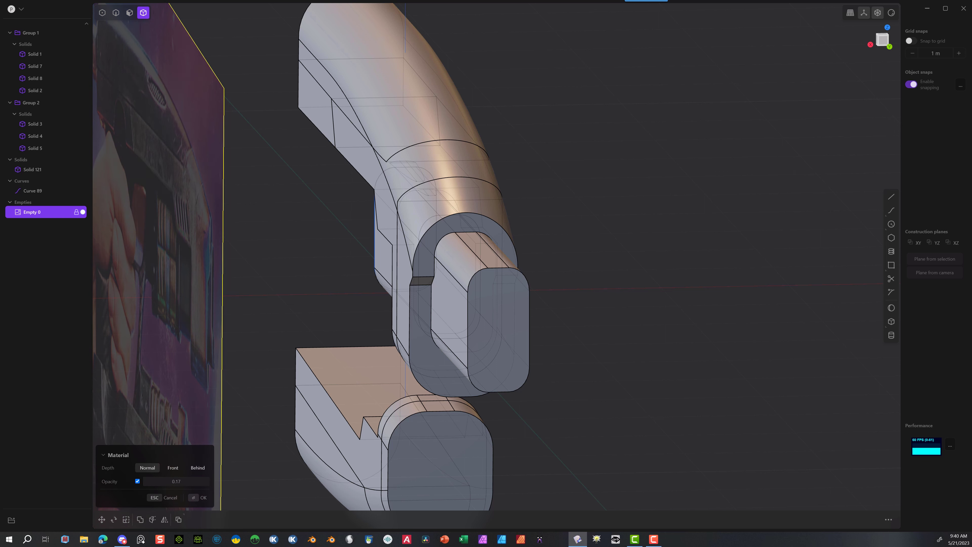
{"action": "left_click", "coordinate": [197, 502]}
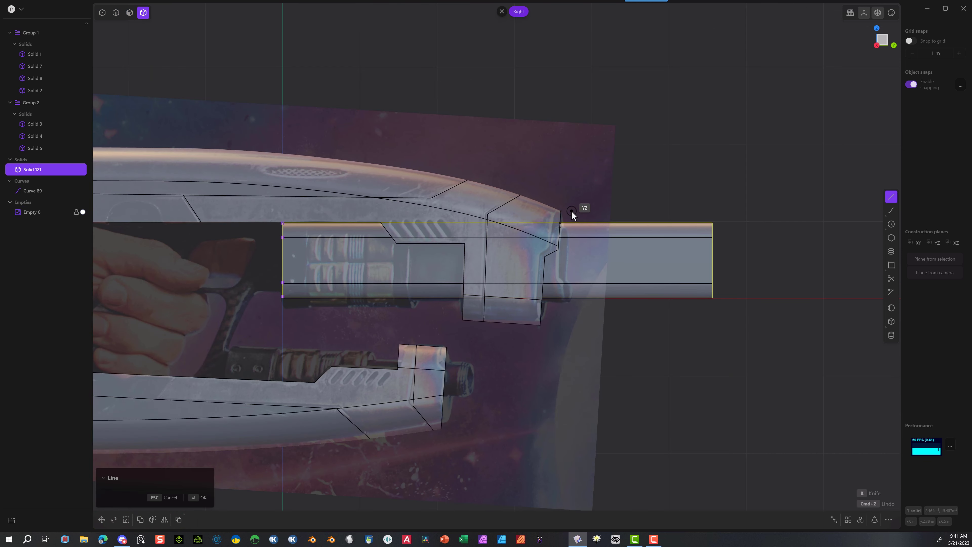
Step: Draw a stepped polyline on the YZ plane just ahead of the muzzle, following the insert's front profile in the reference image
{"action": "left_click", "coordinate": [570, 214]}
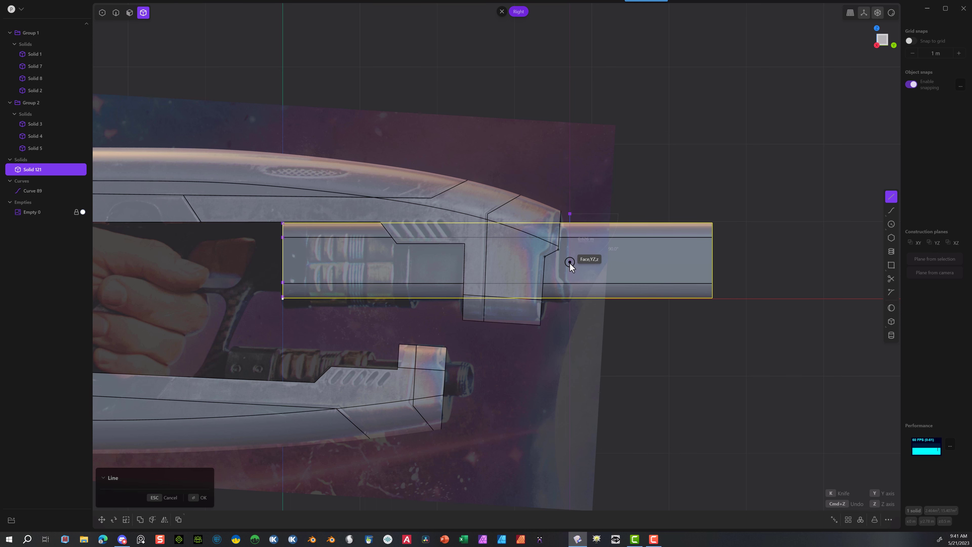
{"action": "scroll", "coordinate": [568, 275], "scroll_direction": "up", "scroll_amount": 4}
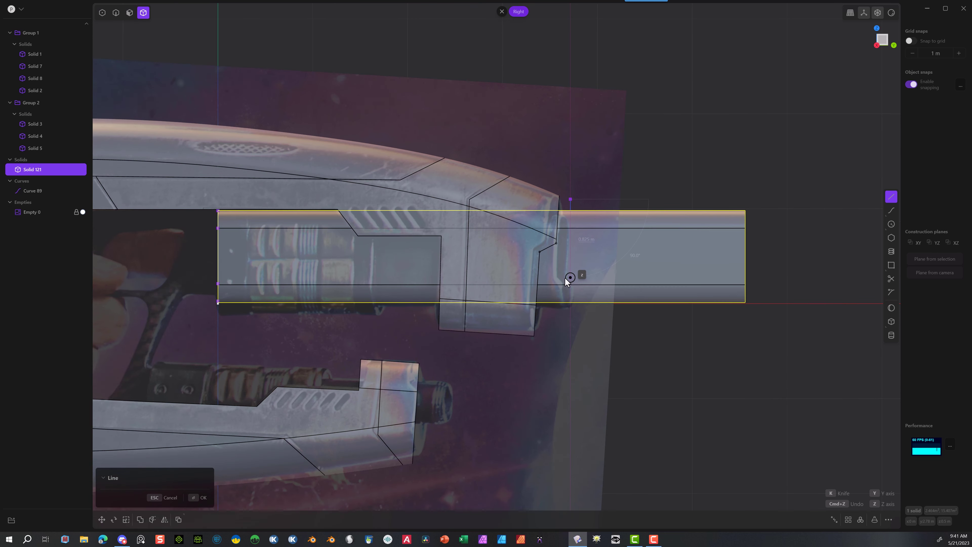
{"action": "scroll", "coordinate": [563, 273], "scroll_direction": "up", "scroll_amount": 2}
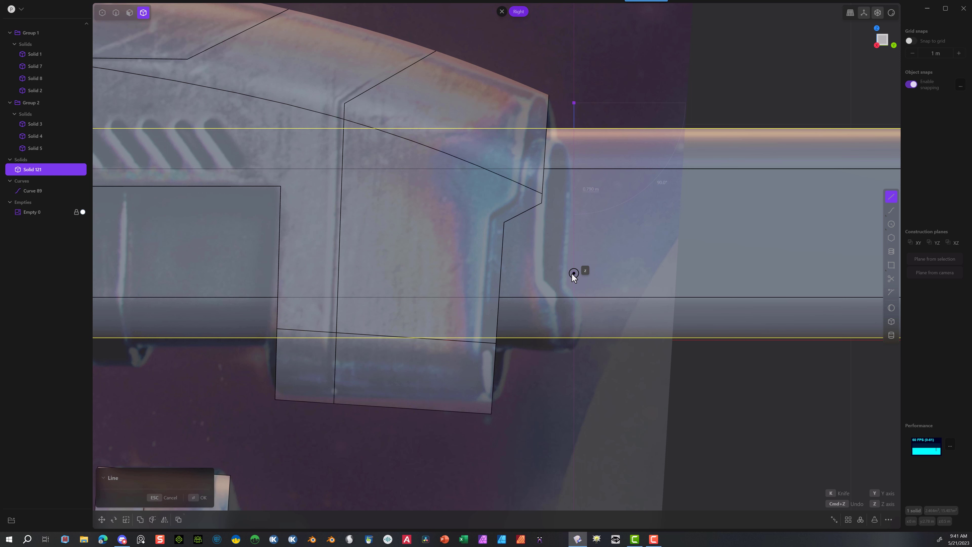
{"action": "left_click", "coordinate": [574, 273]}
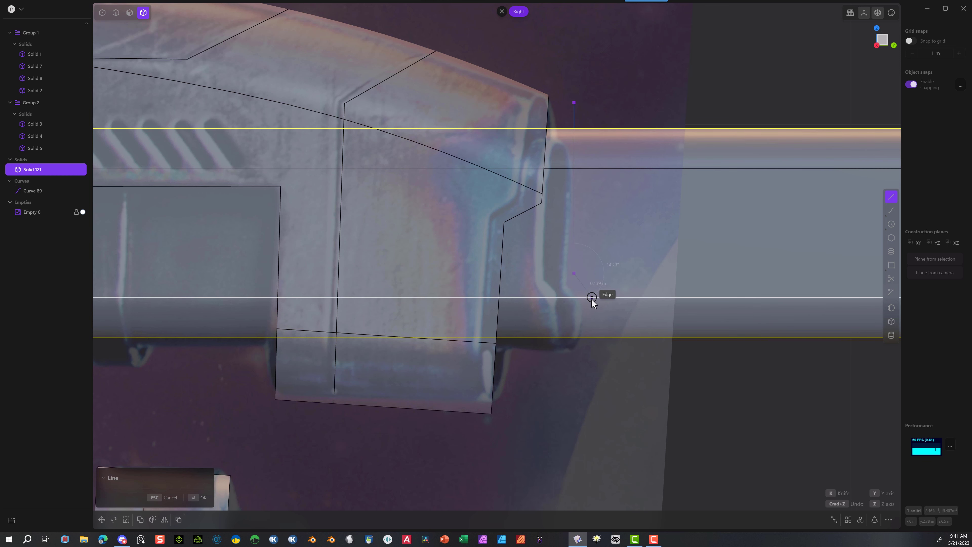
{"action": "left_click", "coordinate": [592, 297]}
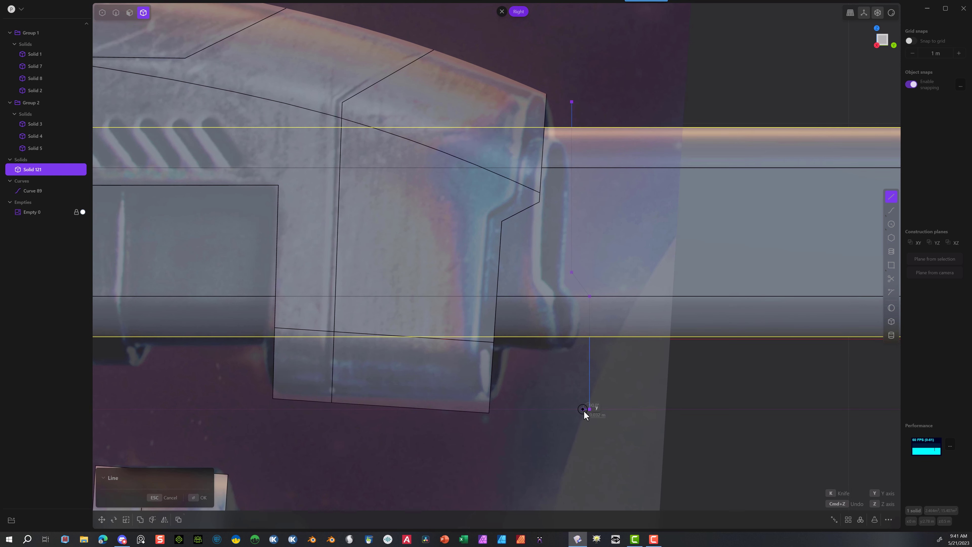
{"action": "right_click", "coordinate": [535, 406]}
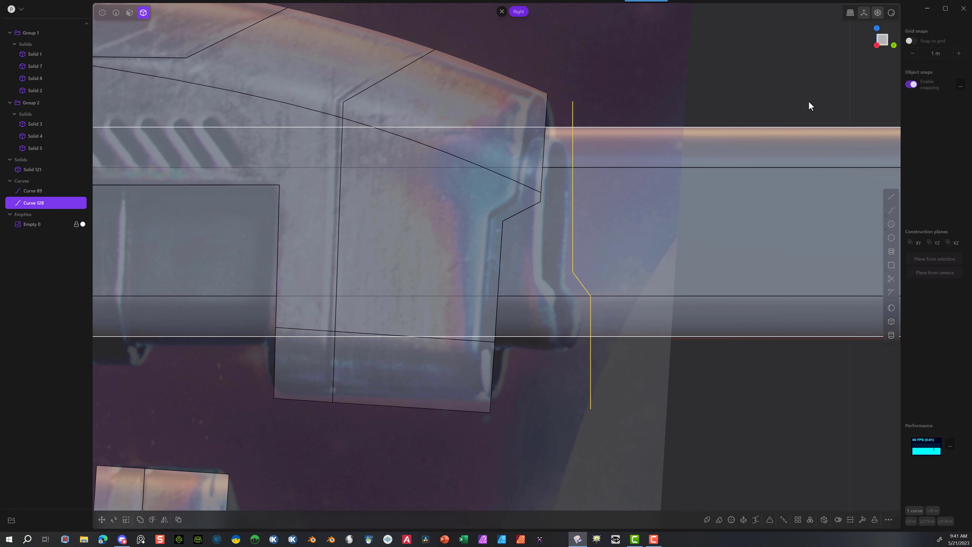
Step: Cut the muzzle insert solid with the stepped polyline and delete the excess piece in front of it
{"action": "scroll", "coordinate": [693, 175], "scroll_direction": "down", "scroll_amount": 3}
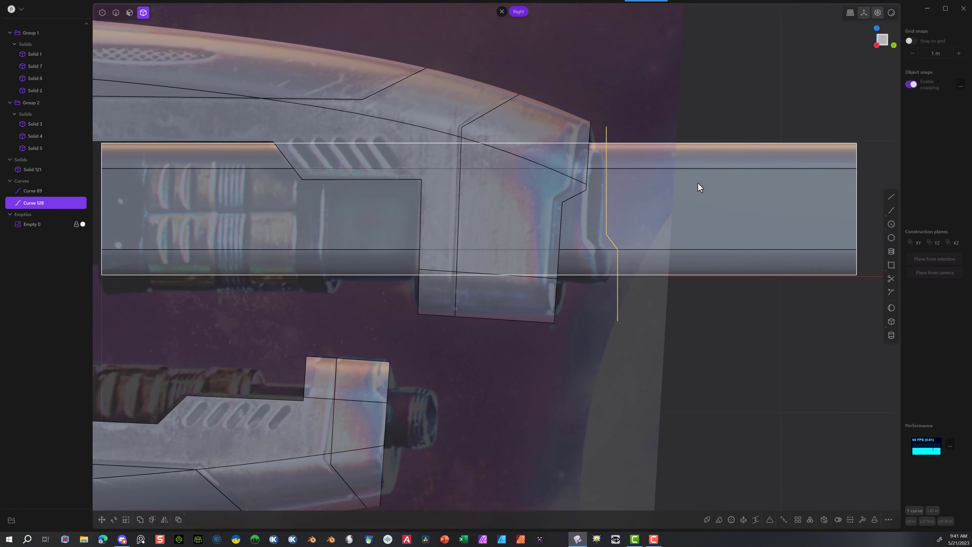
{"action": "left_click", "coordinate": [699, 185]}
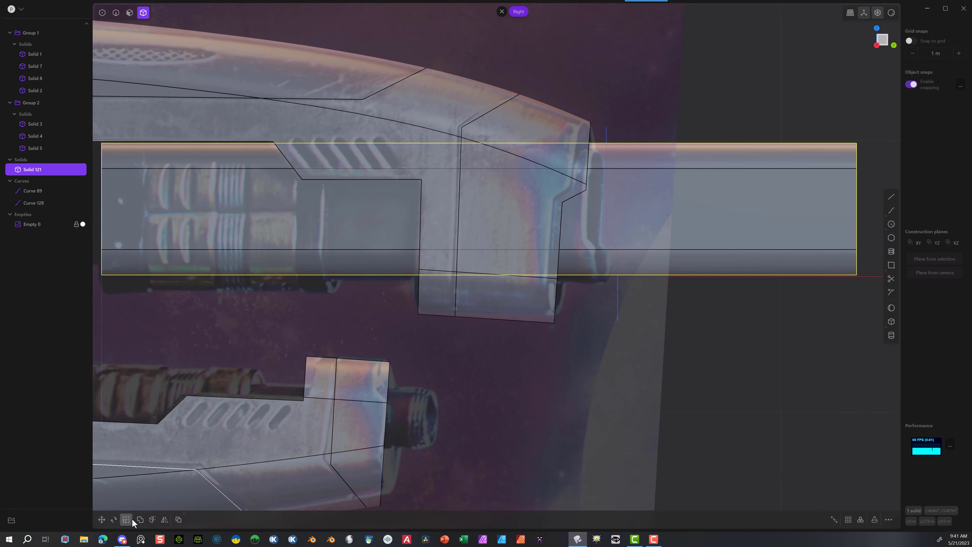
{"action": "left_click", "coordinate": [153, 519]}
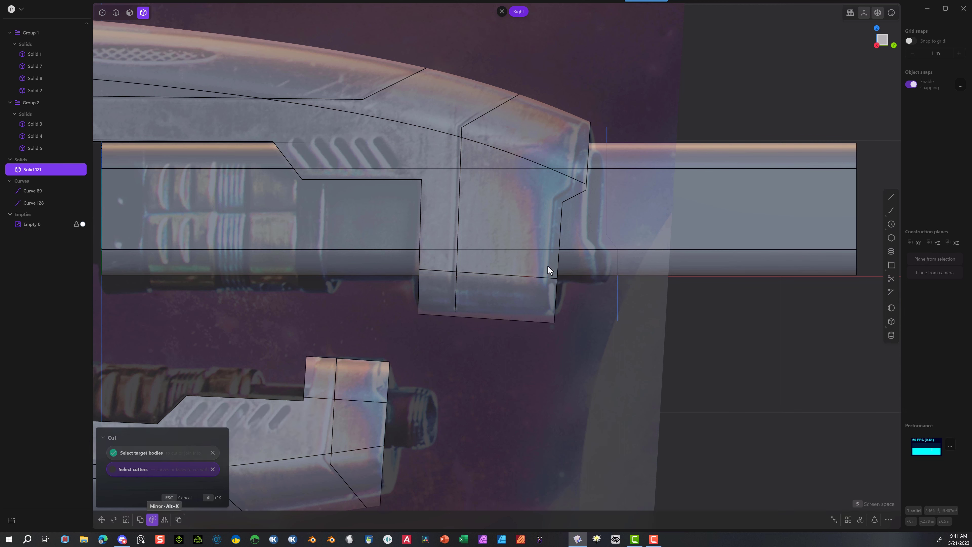
{"action": "left_click", "coordinate": [607, 136]}
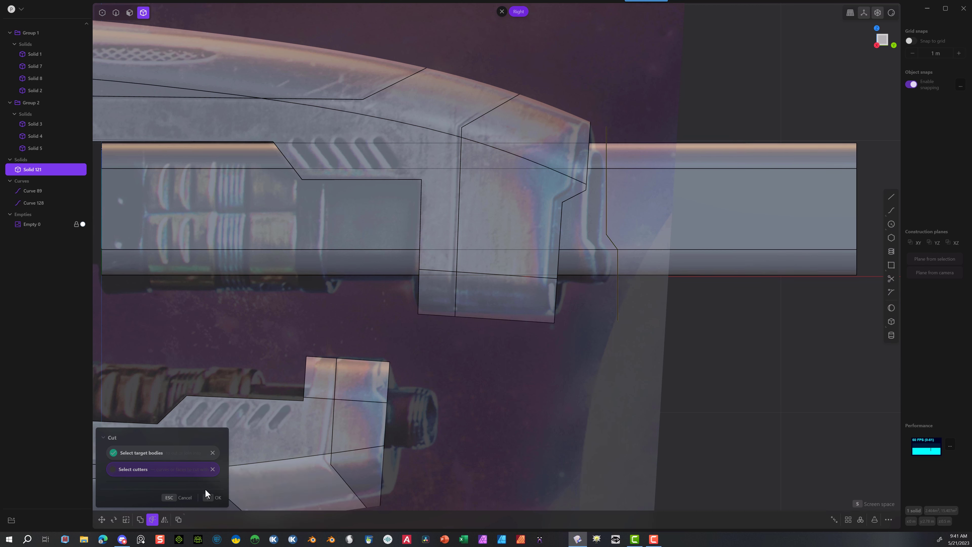
{"action": "left_click", "coordinate": [214, 498]}
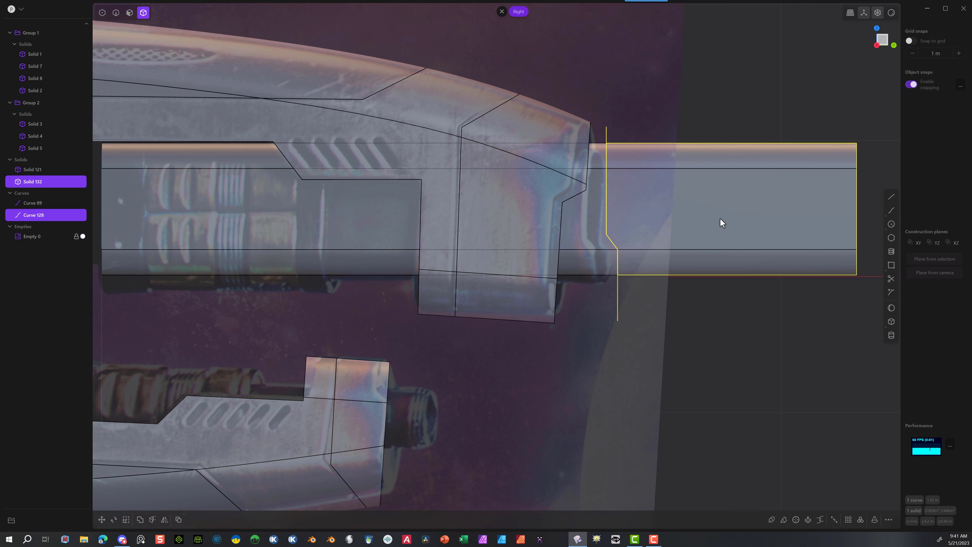
{"action": "left_click", "coordinate": [684, 402]}
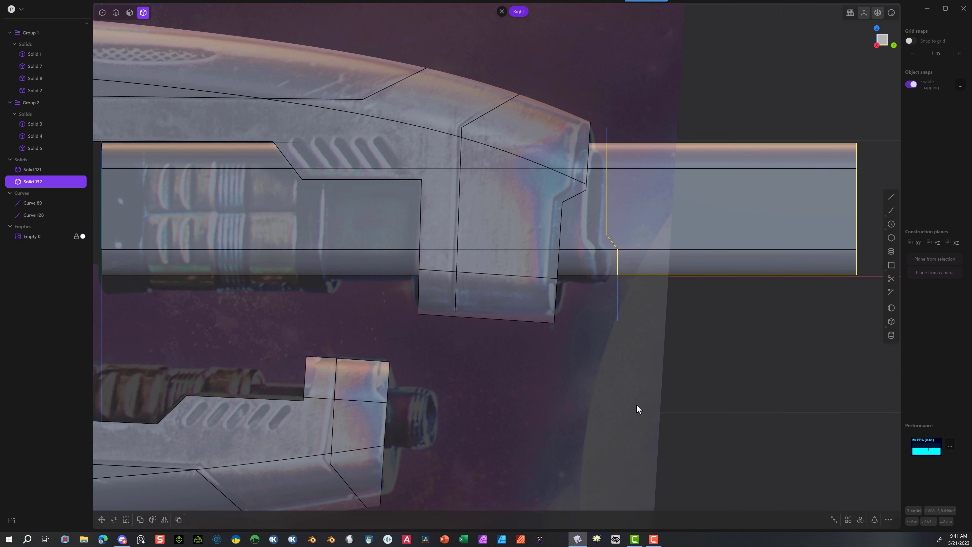
{"action": "key", "text": "Delete"}
Step: Duplicate the trimmed insert and scale the copy in the back view to about 1.18 overall, with its width at about 1.3
{"action": "middle_click_drag", "start_coordinate": [656, 334], "coordinate": [529, 190]}
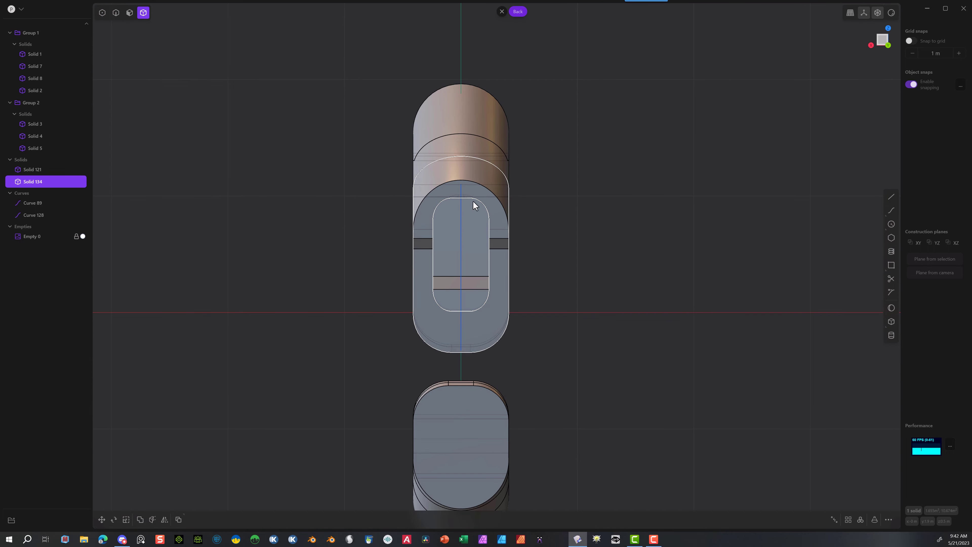
{"action": "scroll", "coordinate": [478, 246], "scroll_direction": "up", "scroll_amount": 4}
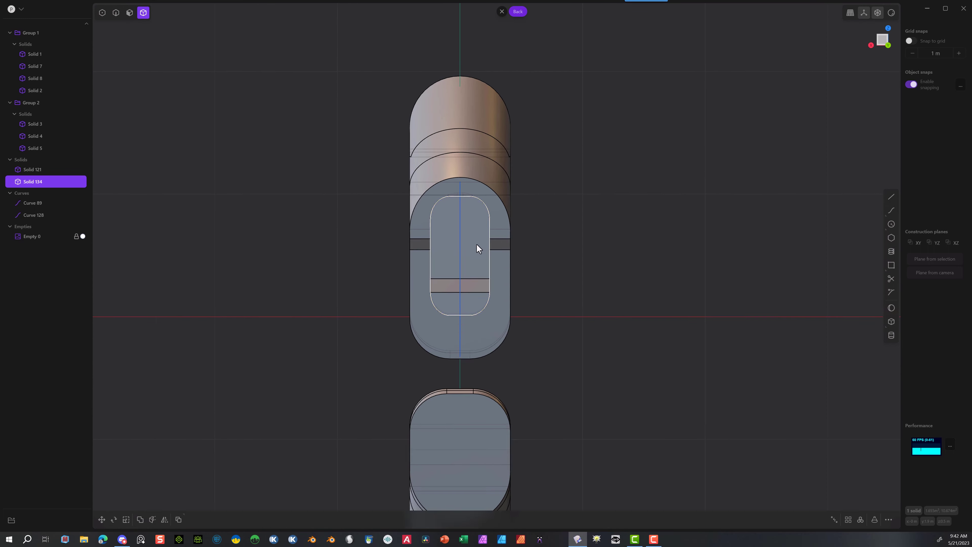
{"action": "key", "text": "s"}
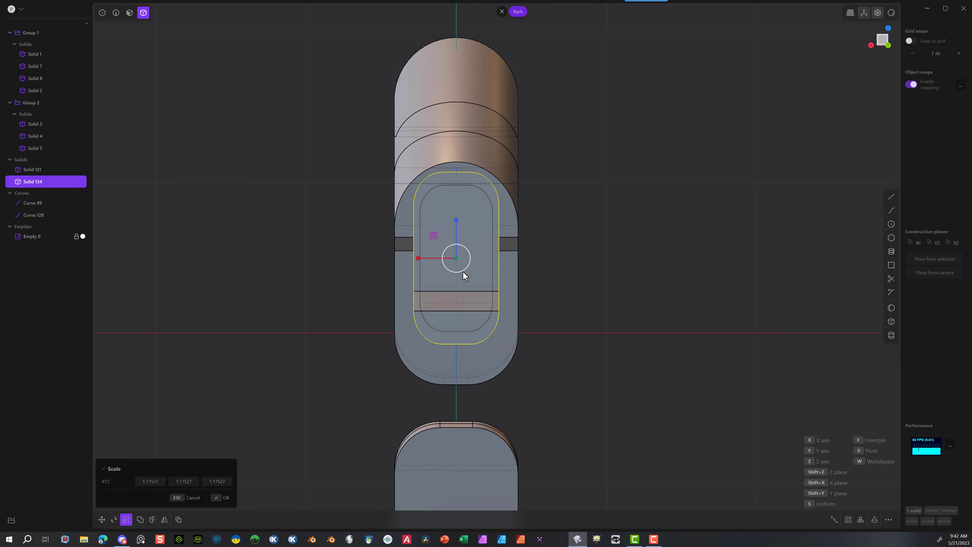
{"action": "left_click_drag", "start_coordinate": [418, 259], "coordinate": [415, 265]}
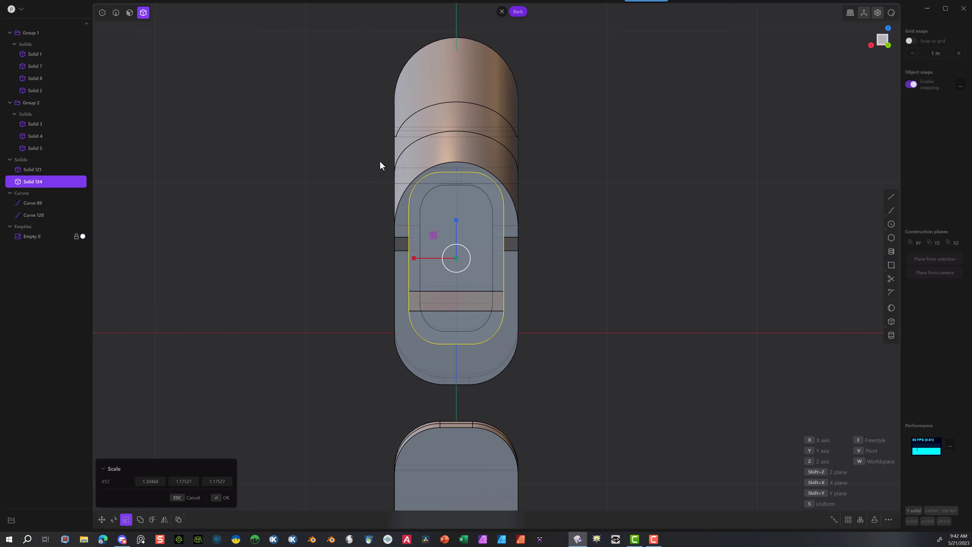
{"action": "left_click", "coordinate": [217, 498]}
Step: Draw a vertical line across the enlarged insert near the rear of the slanted vents in the right view, and nudge it slightly forward and down
{"action": "middle_click_drag", "start_coordinate": [267, 172], "coordinate": [356, 165]}
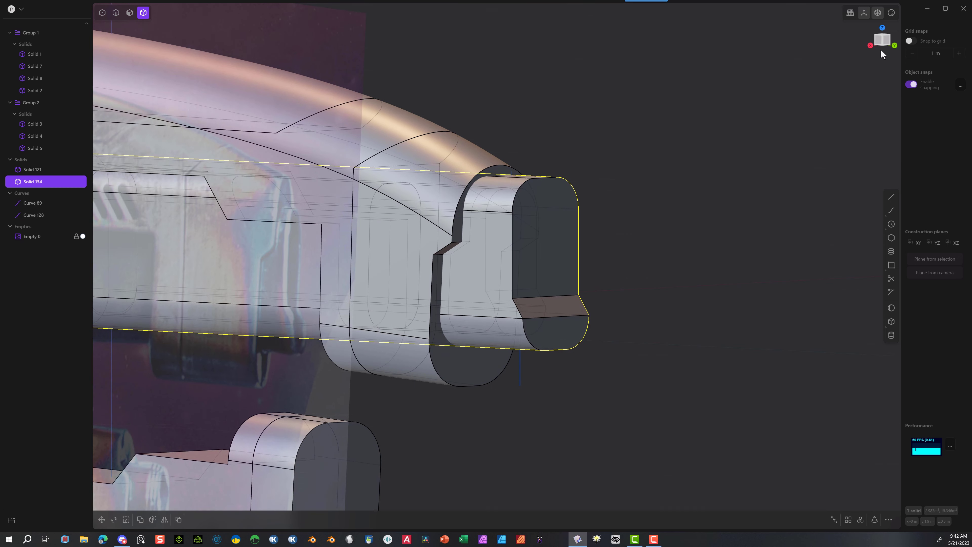
{"action": "left_click", "coordinate": [871, 46]}
{"action": "scroll", "coordinate": [367, 303], "scroll_direction": "down", "scroll_amount": 3}
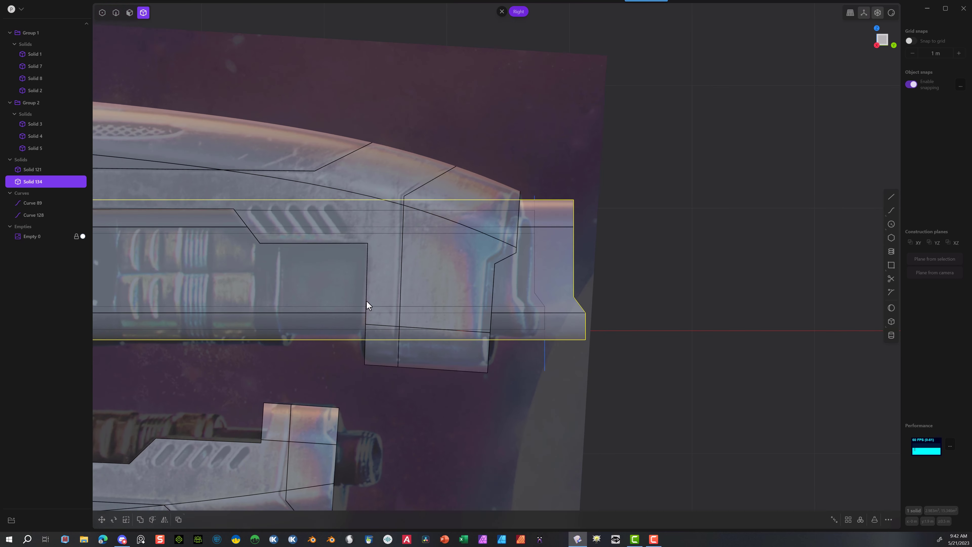
{"action": "scroll", "coordinate": [368, 299], "scroll_direction": "down", "scroll_amount": 3}
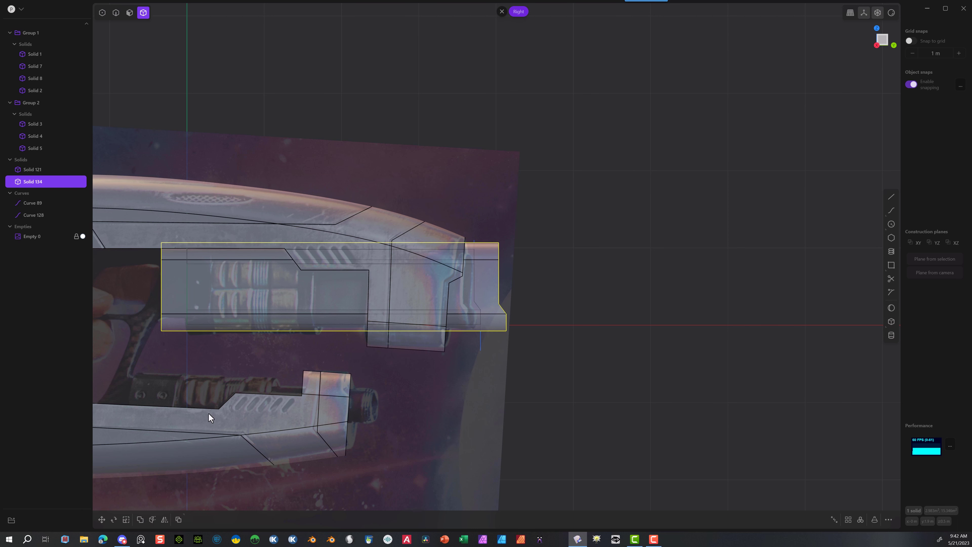
{"action": "left_click", "coordinate": [891, 197]}
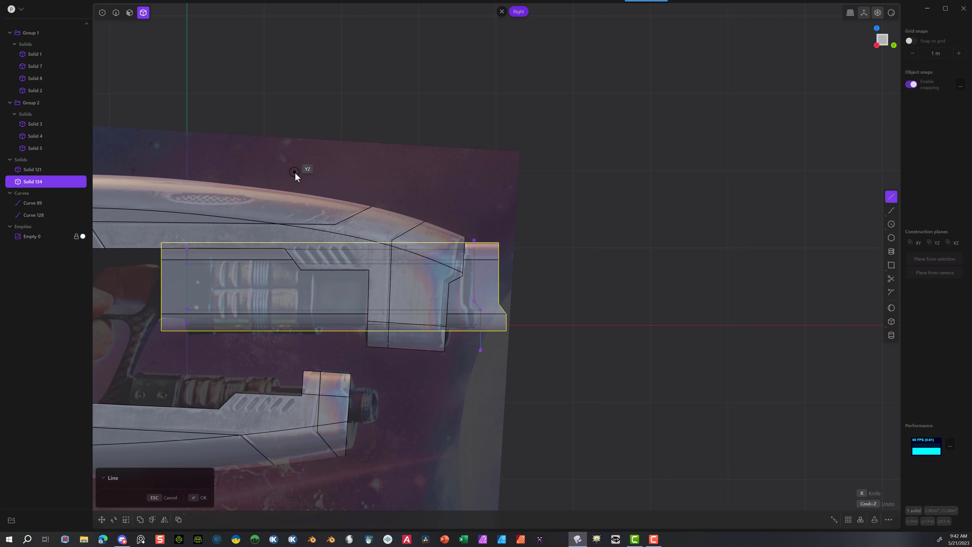
{"action": "left_click", "coordinate": [296, 172]}
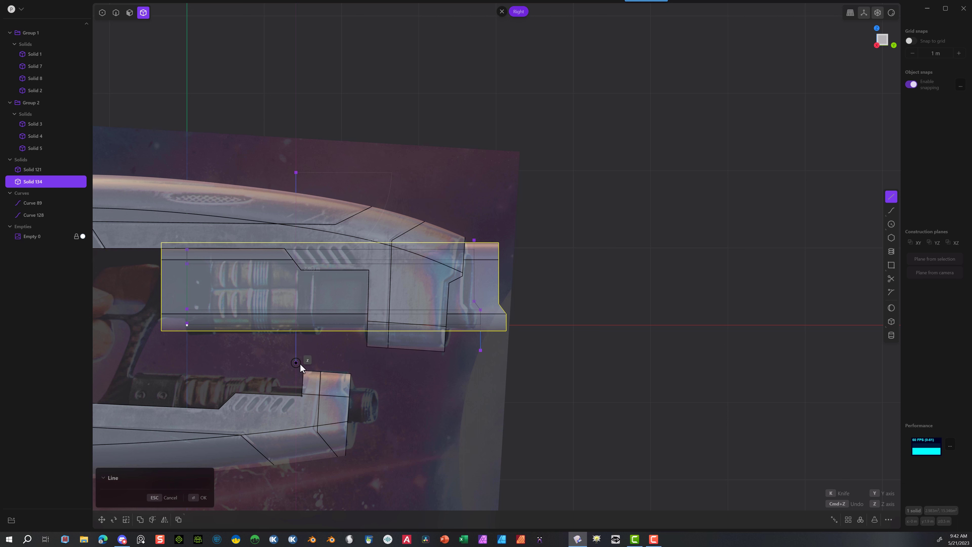
{"action": "left_click", "coordinate": [299, 364]}
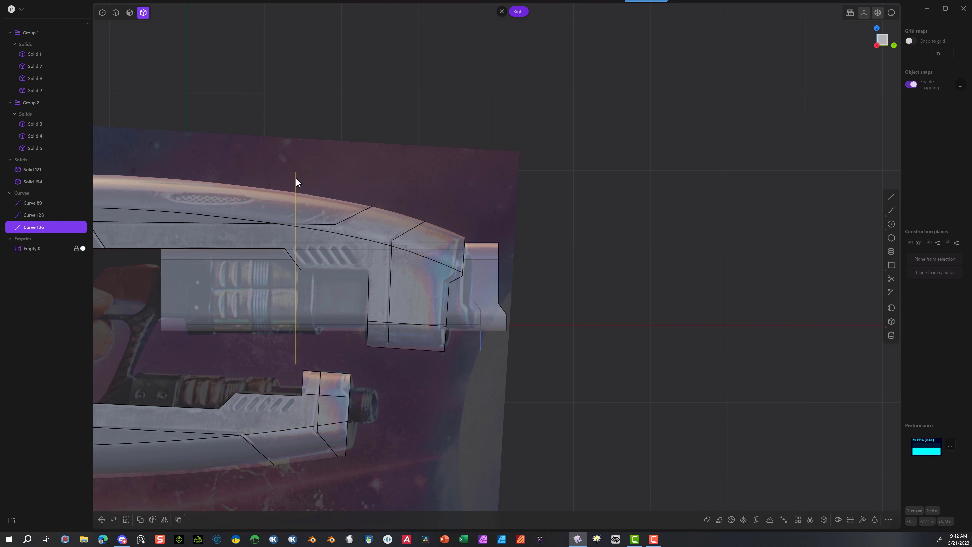
{"action": "key", "text": "g"}
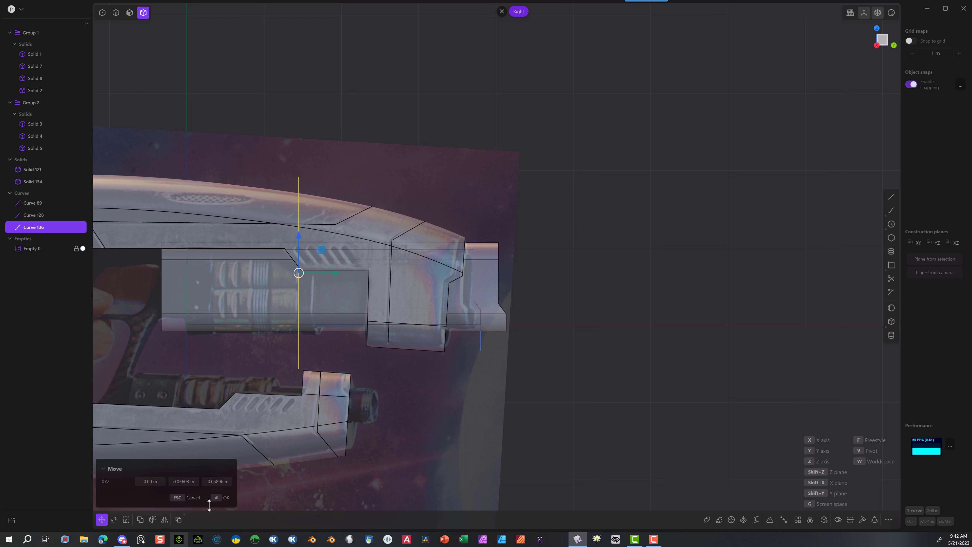
{"action": "left_click", "coordinate": [216, 497]}
Step: Duplicate the vertical line three times along Y, placing one copy slightly forward and two at the insert's rear section boundaries
{"action": "key", "text": "shift+d"}
{"action": "left_click_drag", "start_coordinate": [336, 271], "coordinate": [252, 283]}
{"action": "left_click", "coordinate": [353, 268]}
{"action": "key", "text": "shift+d"}
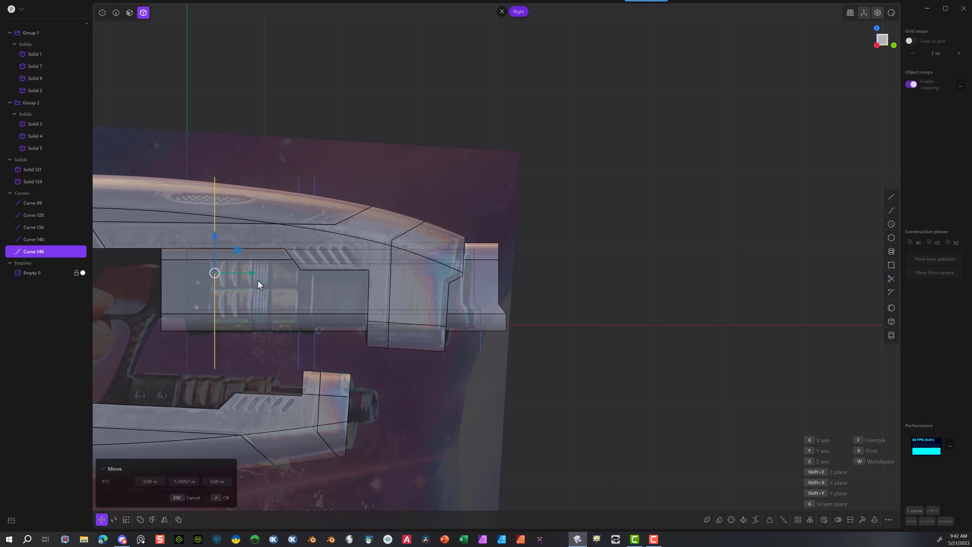
{"action": "key", "text": "shift+d"}
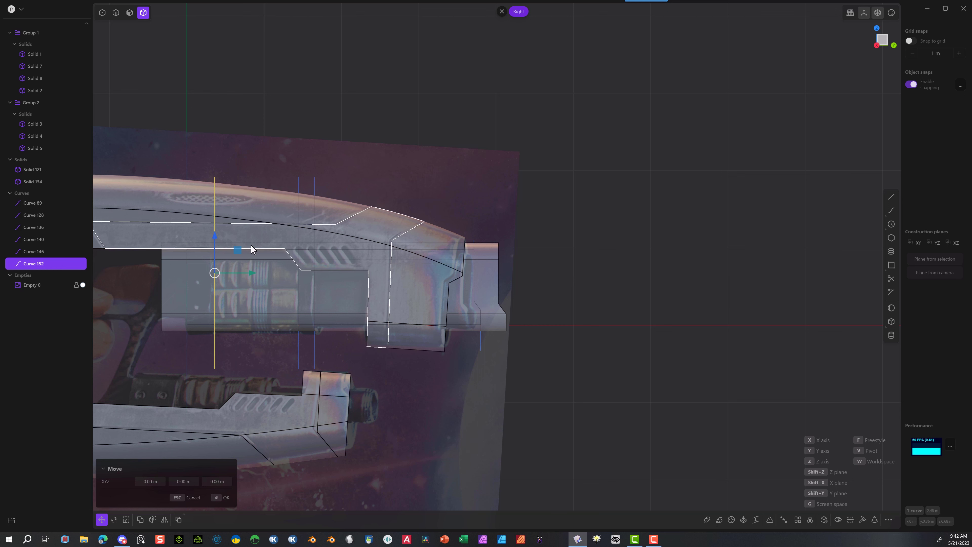
{"action": "left_click_drag", "start_coordinate": [251, 273], "coordinate": [222, 276]}
{"action": "left_click", "coordinate": [146, 304]}
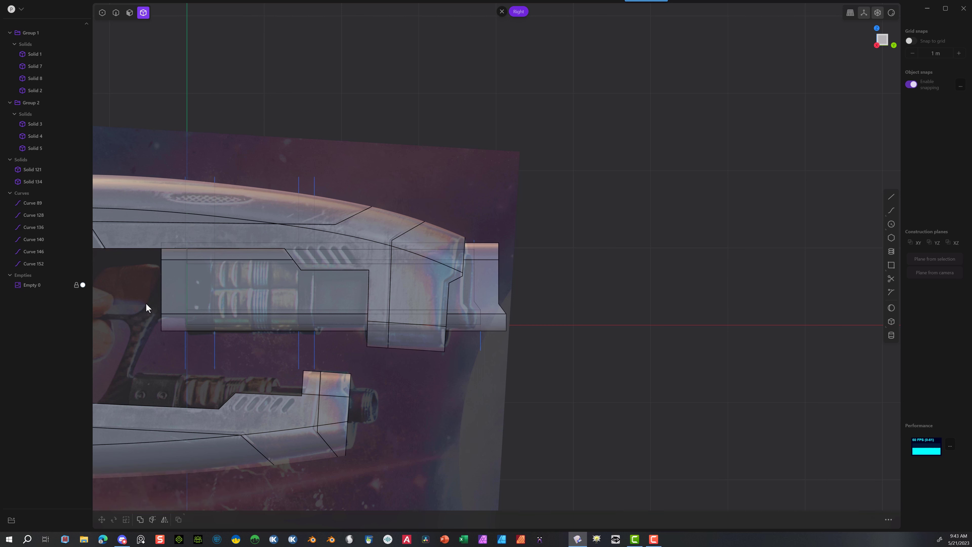
Step: Cut the enlarged insert with the rearmost vertical line
{"action": "left_click", "coordinate": [175, 299]}
{"action": "middle_click_drag", "start_coordinate": [393, 282], "coordinate": [681, 211]}
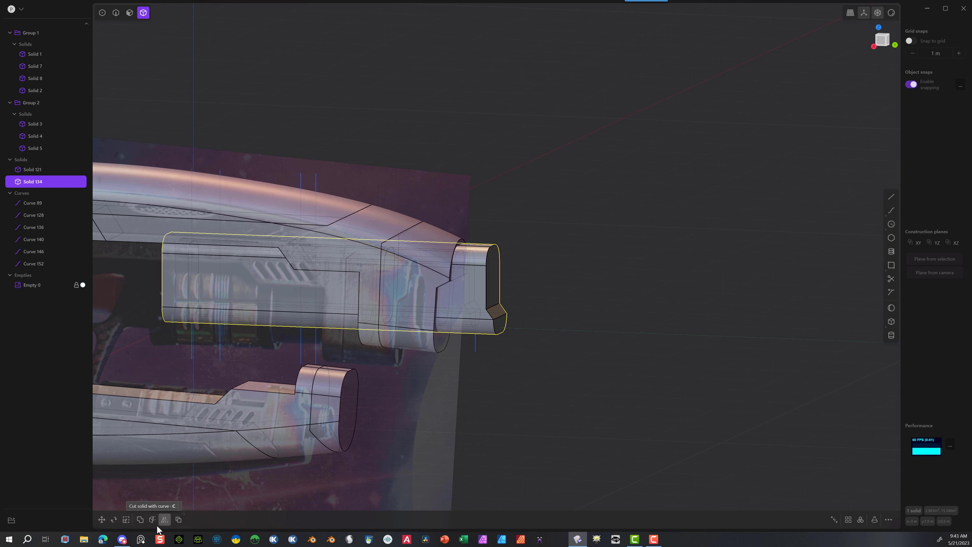
{"action": "left_click", "coordinate": [153, 520]}
{"action": "left_click", "coordinate": [192, 354]}
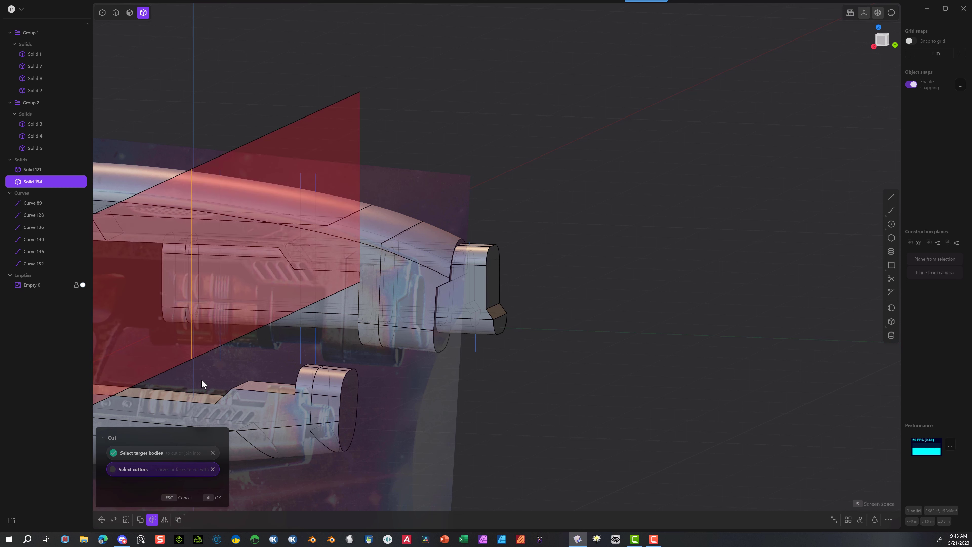
{"action": "left_click", "coordinate": [216, 497]}
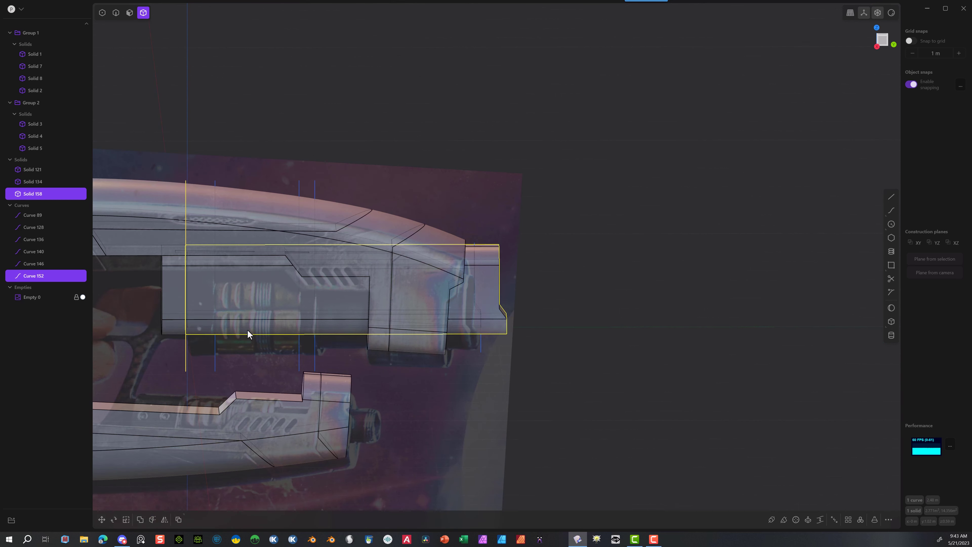
Step: Cut the forward piece of the enlarged insert with the second vertical line from the rear
{"action": "left_click", "coordinate": [227, 331]}
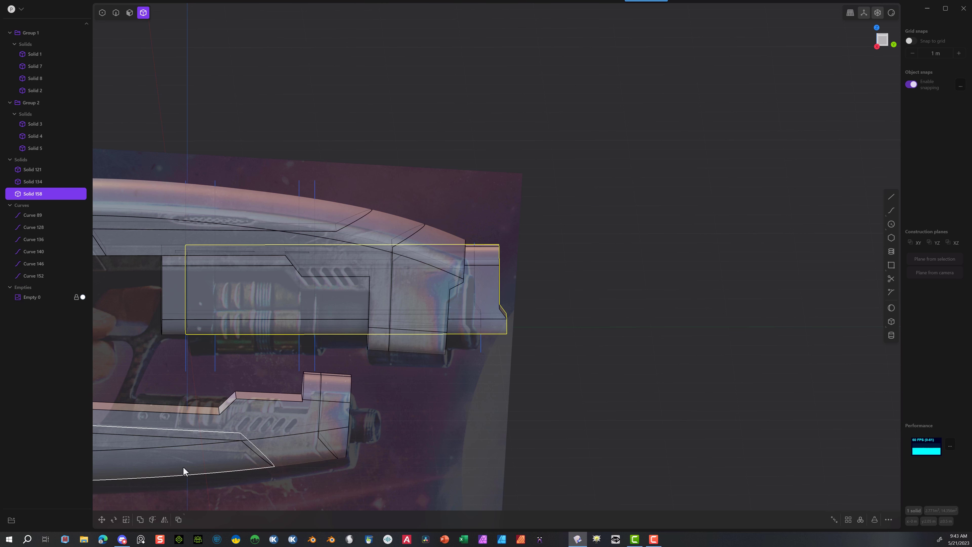
{"action": "left_click", "coordinate": [153, 519]}
{"action": "left_click", "coordinate": [216, 355]}
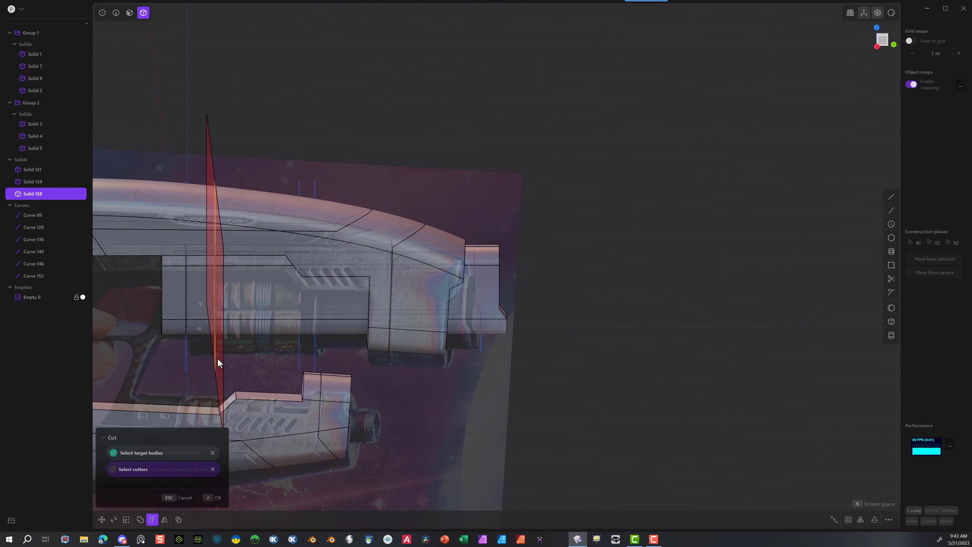
{"action": "left_click", "coordinate": [217, 498]}
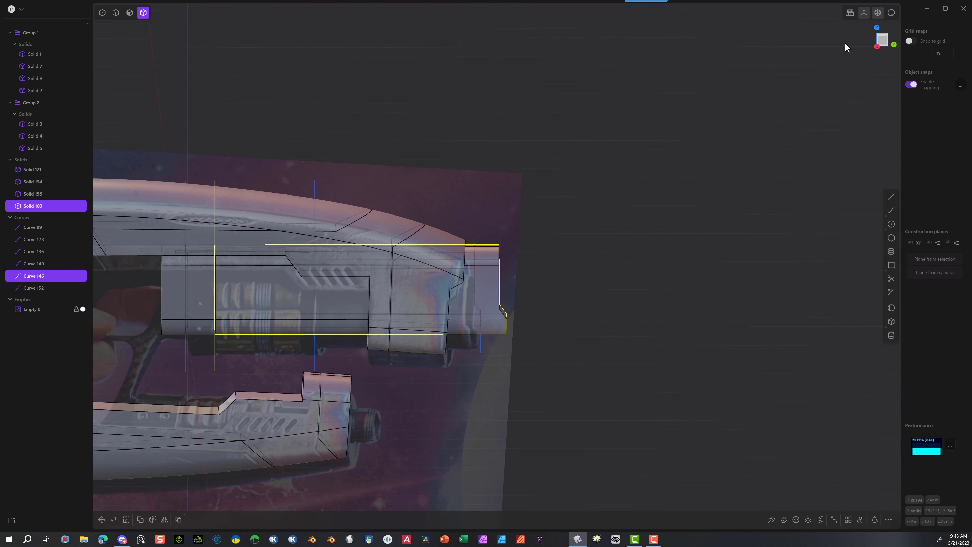
Step: Cut the remaining front piece of the enlarged insert with the third vertical line, near the slanted vents
{"action": "left_click", "coordinate": [877, 46]}
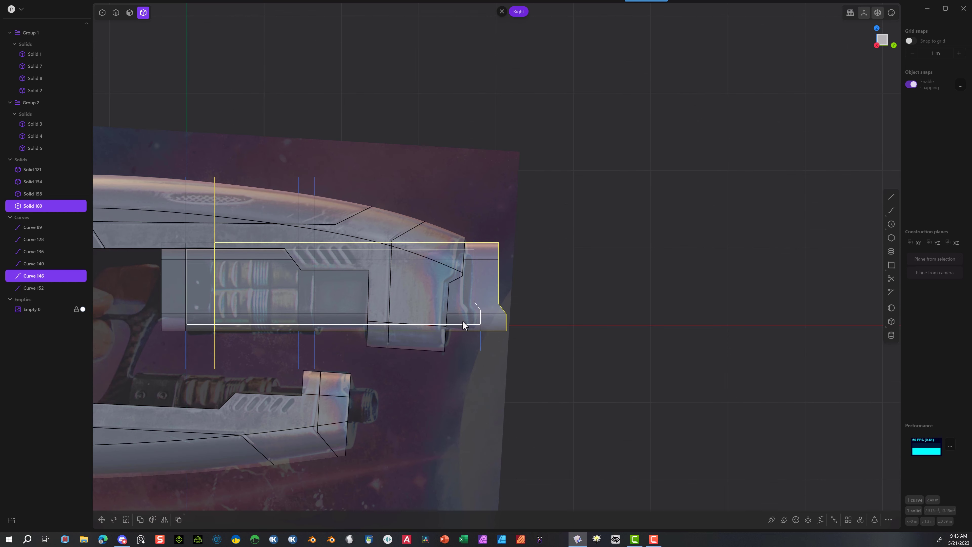
{"action": "key", "text": "Escape"}
{"action": "left_click", "coordinate": [473, 314]}
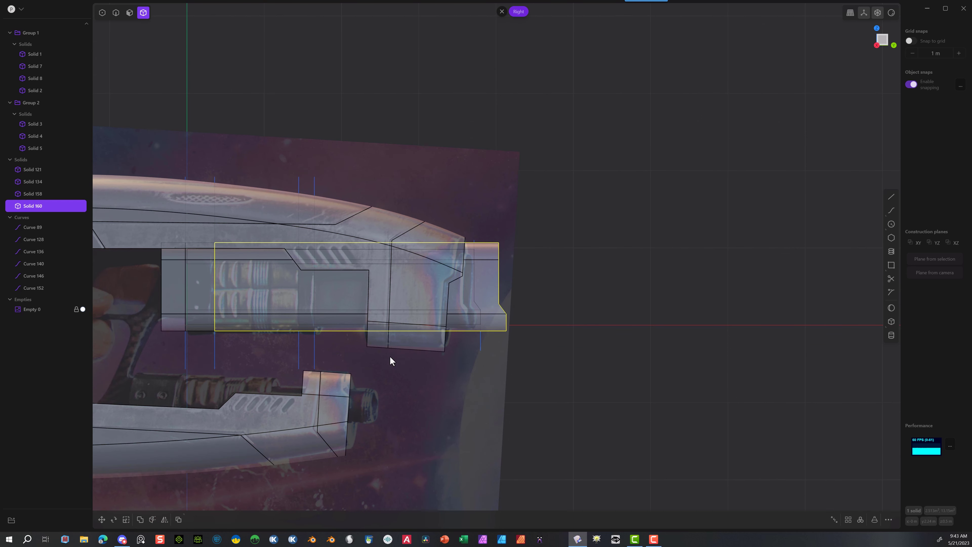
{"action": "key", "text": "c"}
{"action": "left_click", "coordinate": [211, 498]}
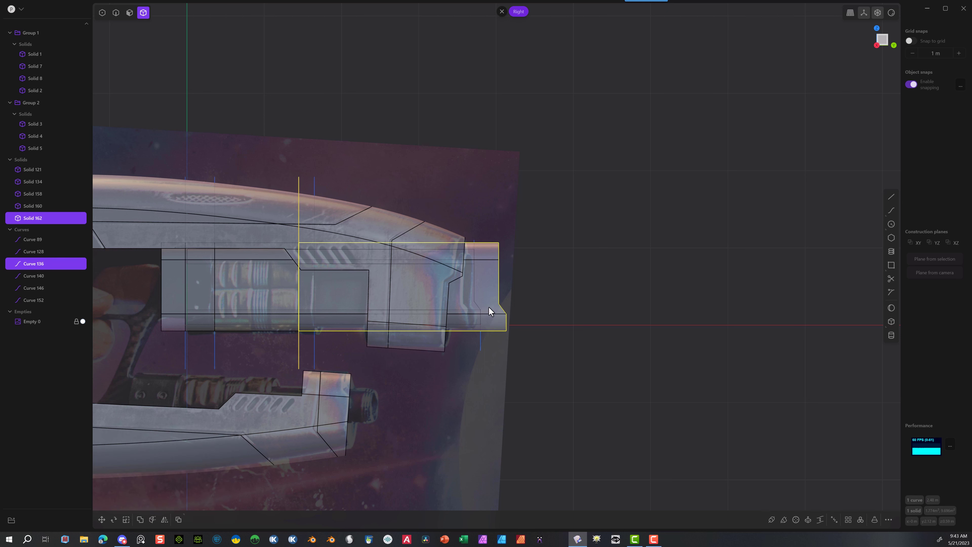
Step: Cut the front piece of the enlarged insert with the remaining vertical line near the slanted vents and delete the portion ahead of it
{"action": "left_click", "coordinate": [493, 362]}
{"action": "left_click", "coordinate": [501, 327]}
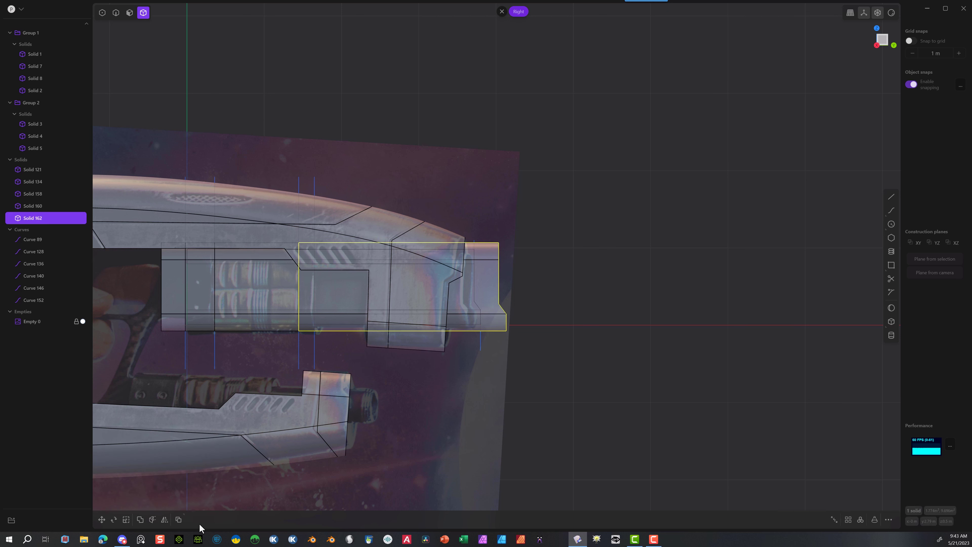
{"action": "left_click", "coordinate": [152, 519]}
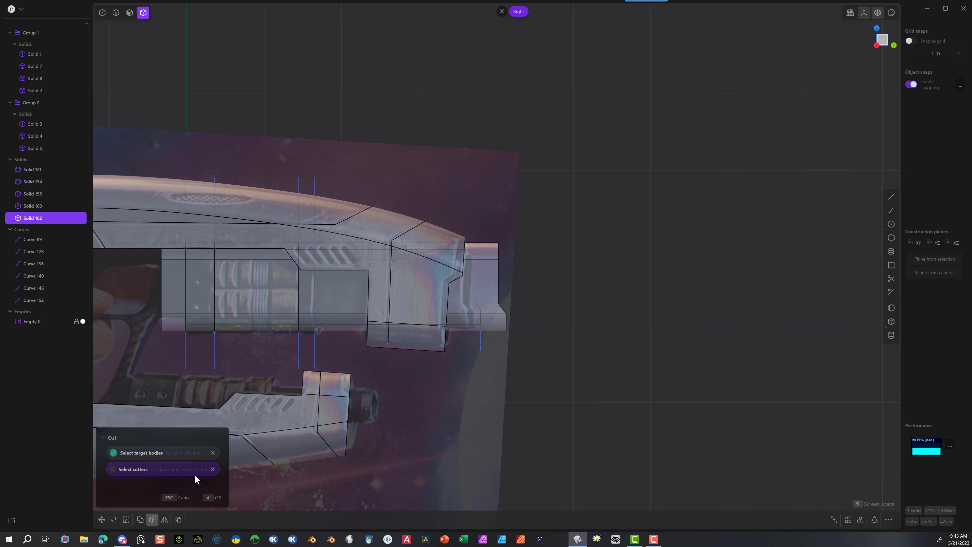
{"action": "left_click", "coordinate": [314, 354]}
{"action": "left_click", "coordinate": [212, 498]}
{"action": "key", "text": "Delete"}
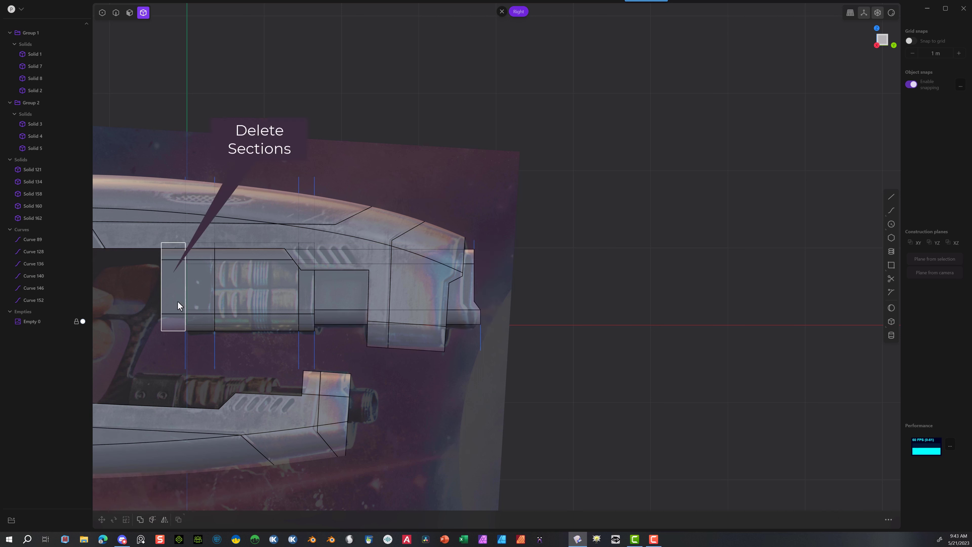
Step: Delete the enlarged insert's rearmost section and its middle section over the ribbed coils, keeping the two ring sections
{"action": "left_click", "coordinate": [174, 302]}
{"action": "key", "text": "Delete"}
{"action": "left_click", "coordinate": [252, 301]}
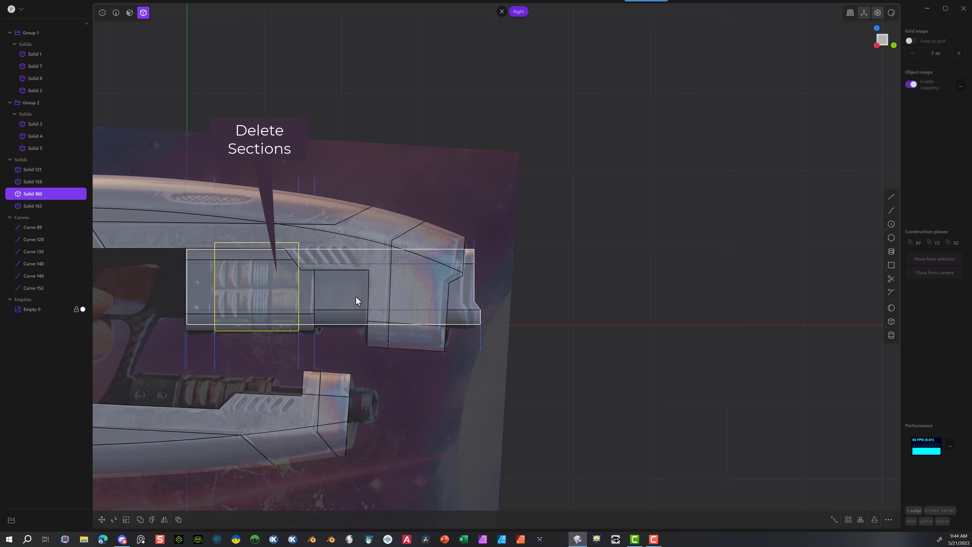
{"action": "key", "text": "Delete"}
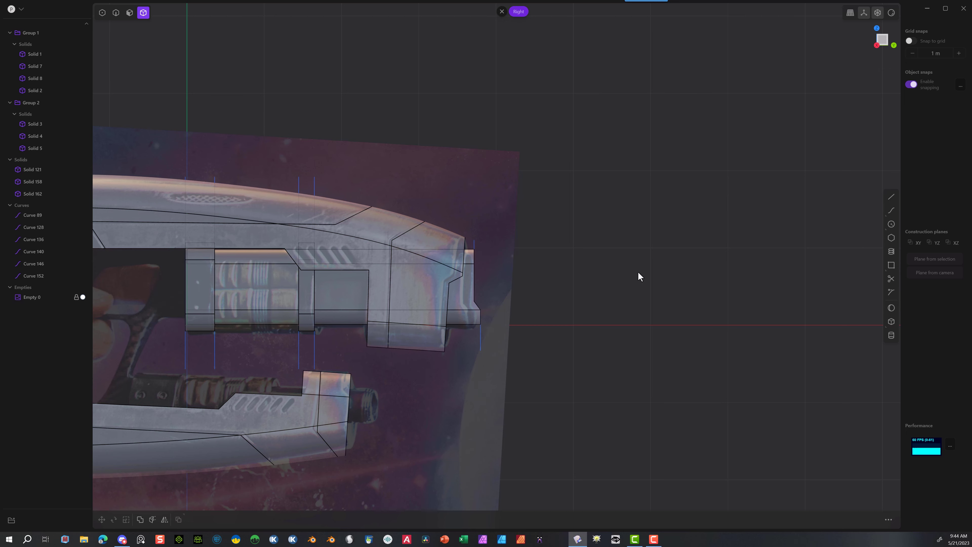
{"action": "middle_click_drag", "start_coordinate": [638, 271], "coordinate": [535, 276]}
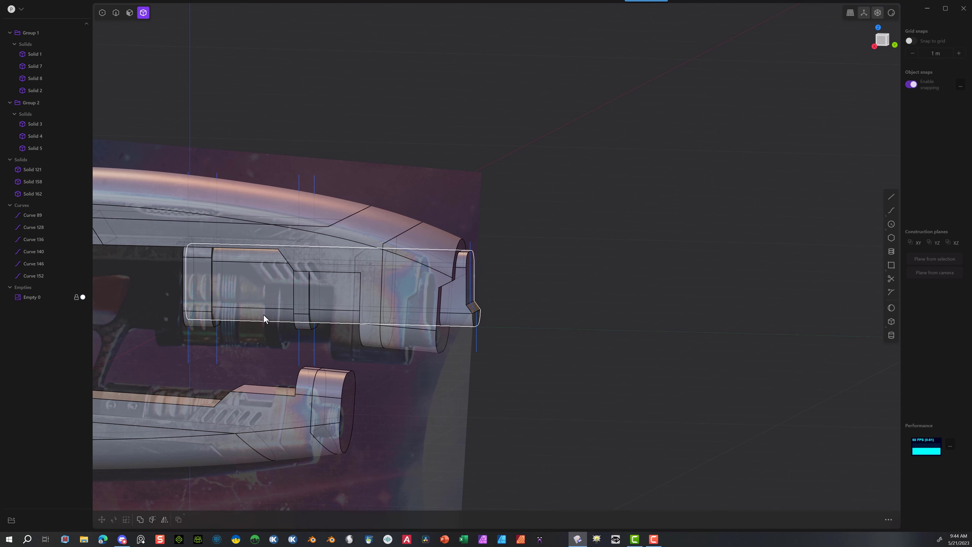
{"action": "middle_click_drag", "start_coordinate": [264, 316], "coordinate": [389, 273]}
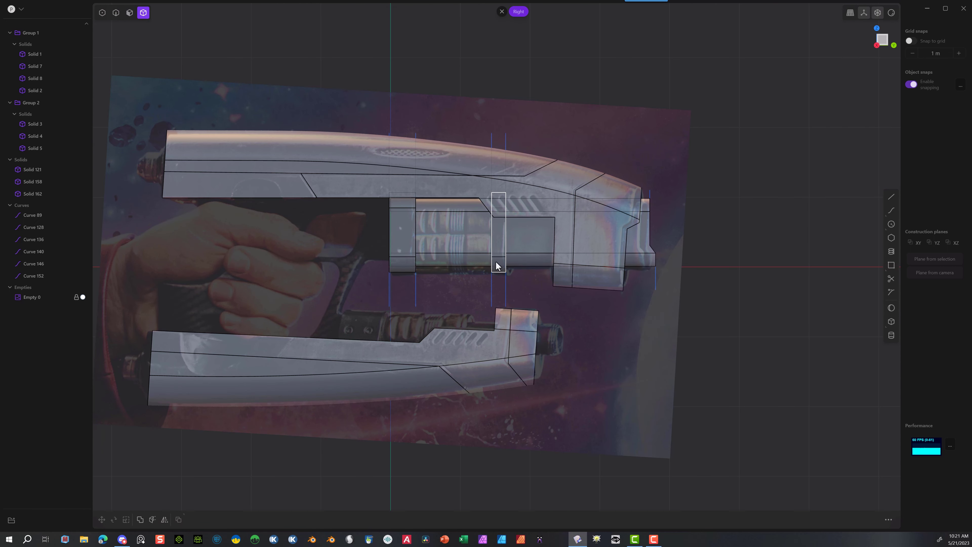
Step: Hide the original insert, the upper barrel's body solids except the muzzle cap, and all lower barrel solids
{"action": "left_click", "coordinate": [534, 255]}
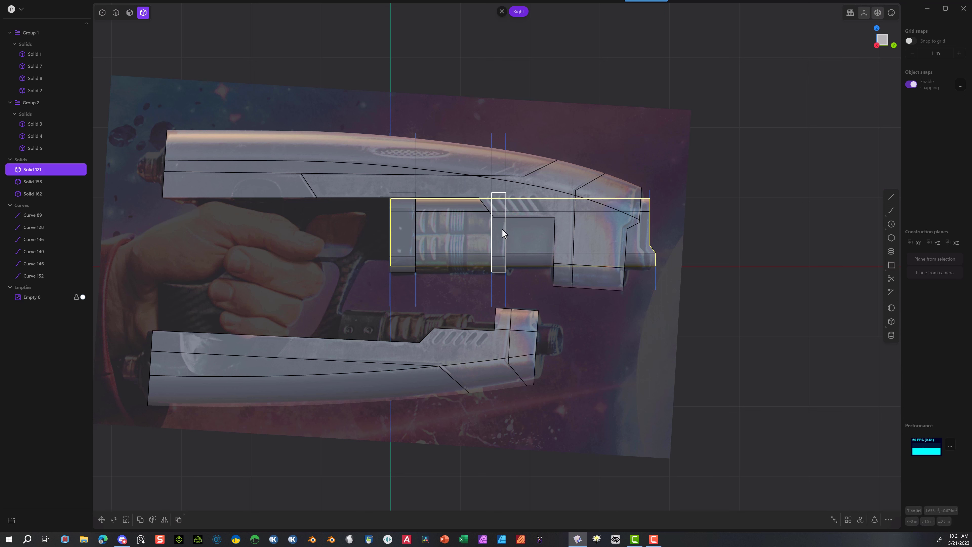
{"action": "key", "text": "h"}
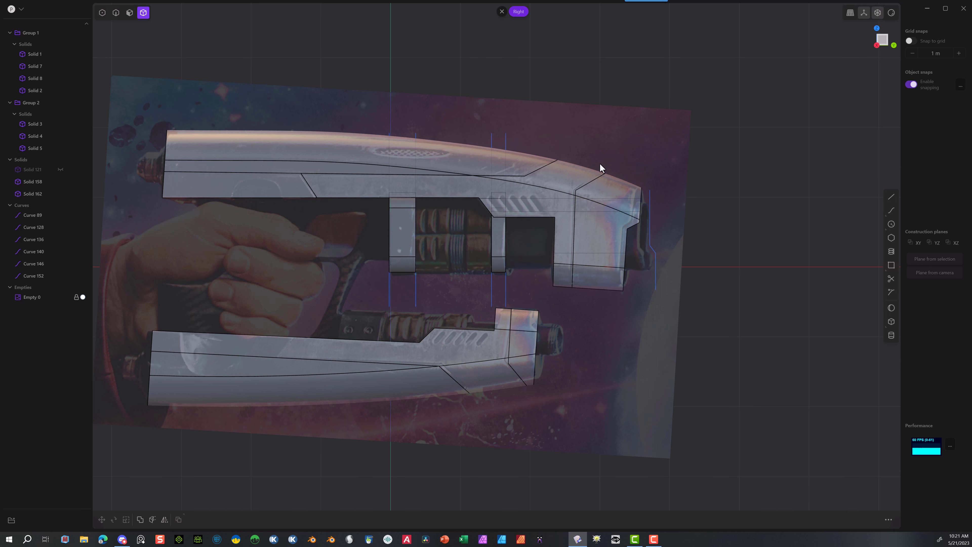
{"action": "left_click_drag", "start_coordinate": [337, 101], "coordinate": [246, 217]}
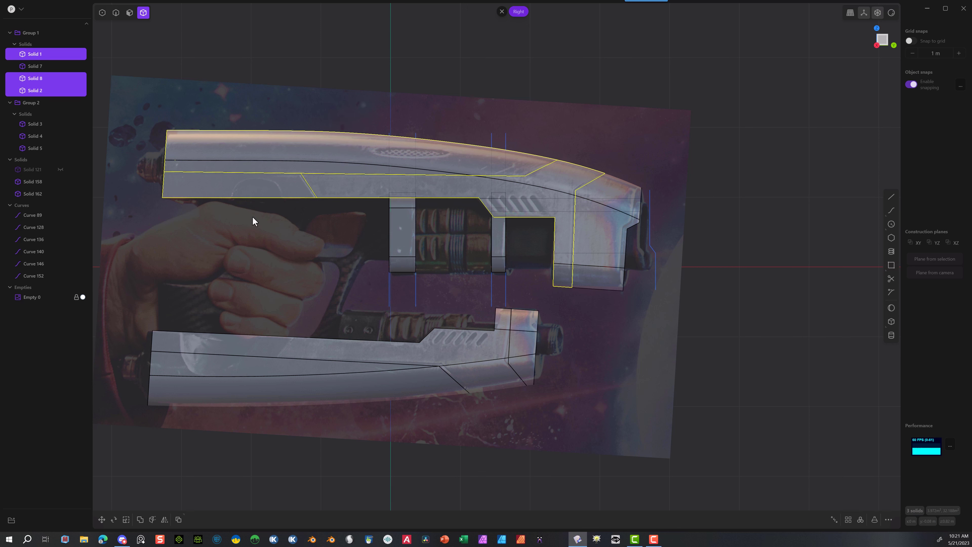
{"action": "key", "text": "h"}
{"action": "left_click_drag", "start_coordinate": [178, 298], "coordinate": [606, 443]}
{"action": "left_click_drag", "start_coordinate": [577, 356], "coordinate": [242, 452]}
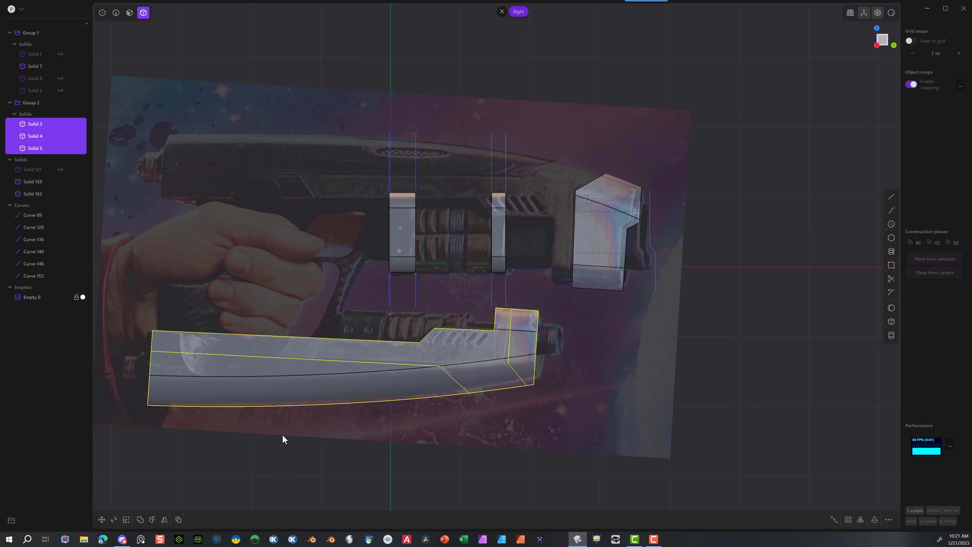
{"action": "key", "text": "h"}
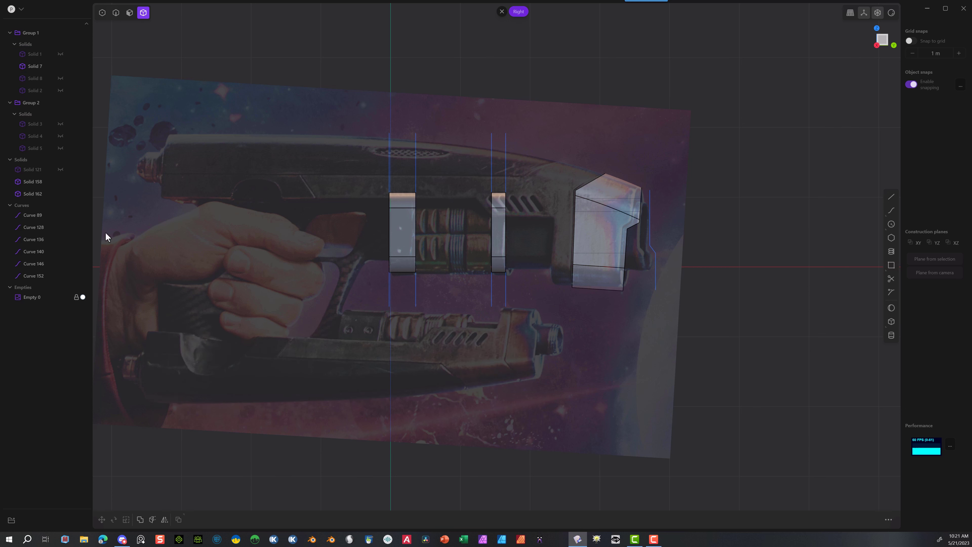
Step: Delete all six leftover curves used for trimming and cutting the insert
{"action": "left_click", "coordinate": [35, 215]}
{"action": "left_click", "coordinate": [36, 274], "text": "shift"}
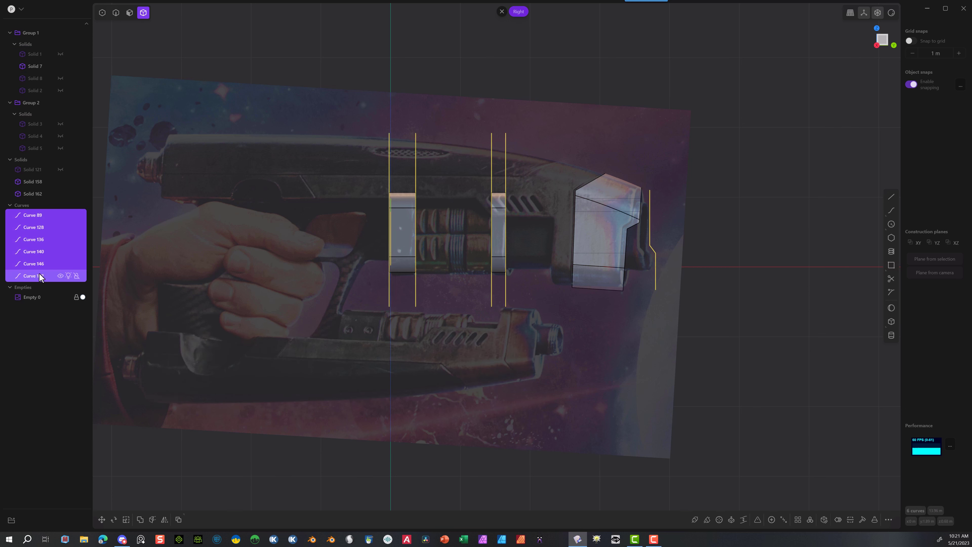
{"action": "key", "text": "Delete"}
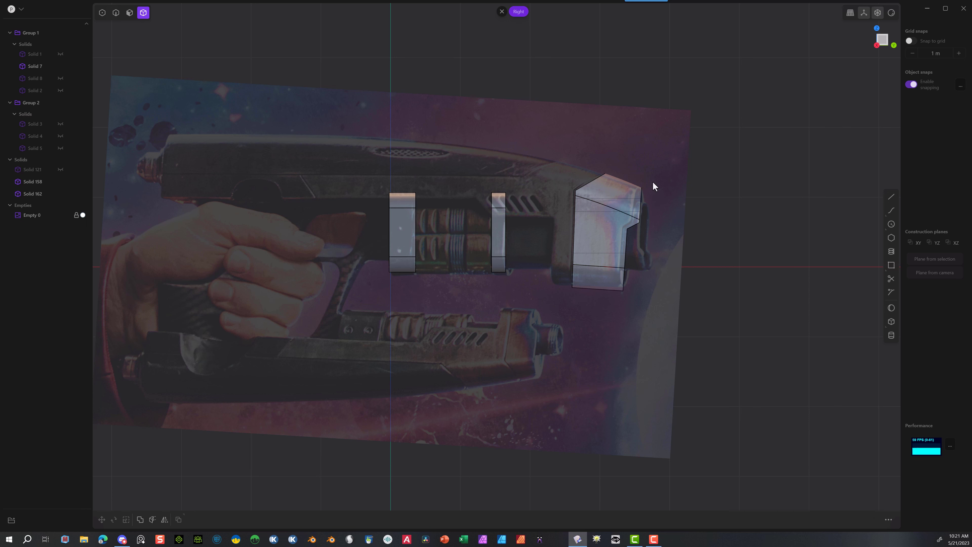
Step: Hide the muzzle cap and the narrow front ring, leaving only the wider rear ring section
{"action": "left_click_drag", "start_coordinate": [677, 154], "coordinate": [548, 311]}
{"action": "key", "text": "h"}
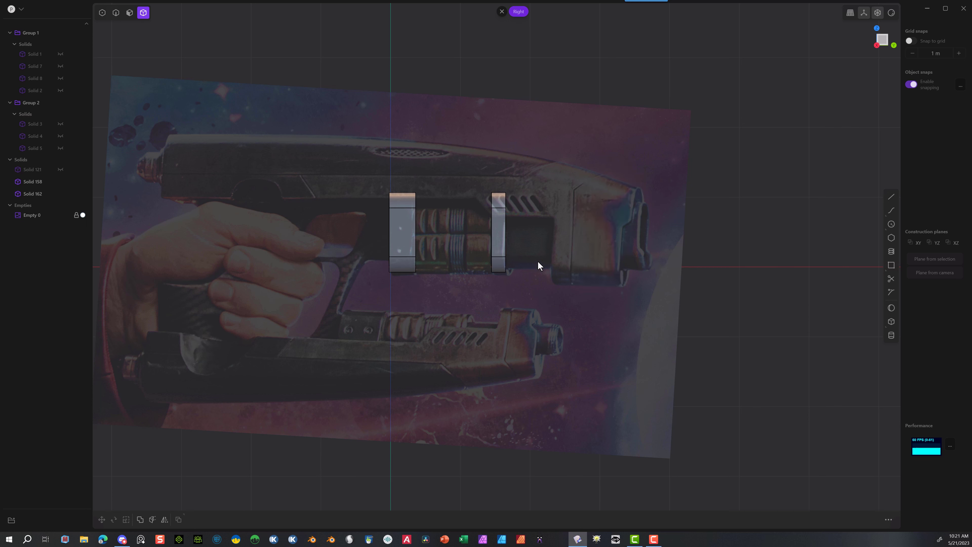
{"action": "left_click_drag", "start_coordinate": [557, 179], "coordinate": [481, 270]}
{"action": "middle_click_drag", "start_coordinate": [446, 237], "coordinate": [455, 223]}
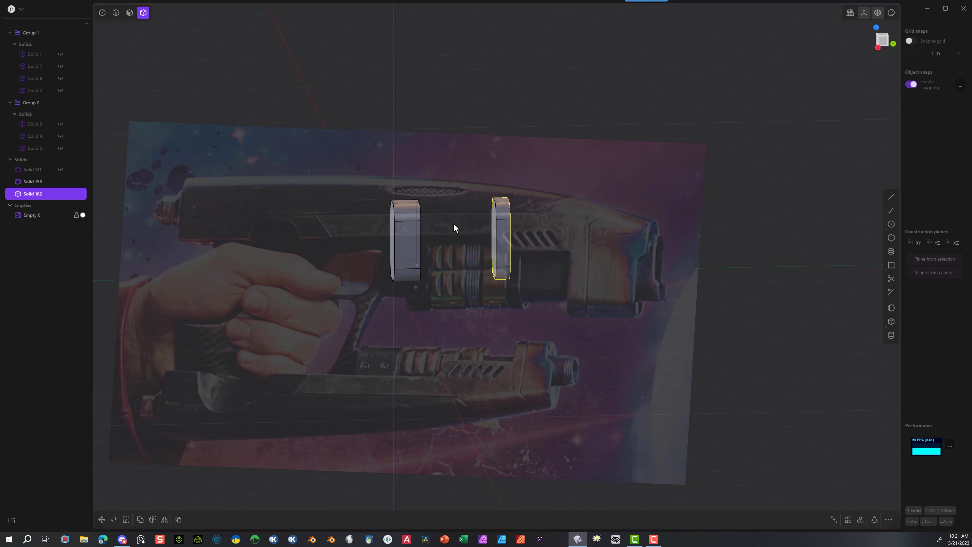
{"action": "key", "text": "h"}
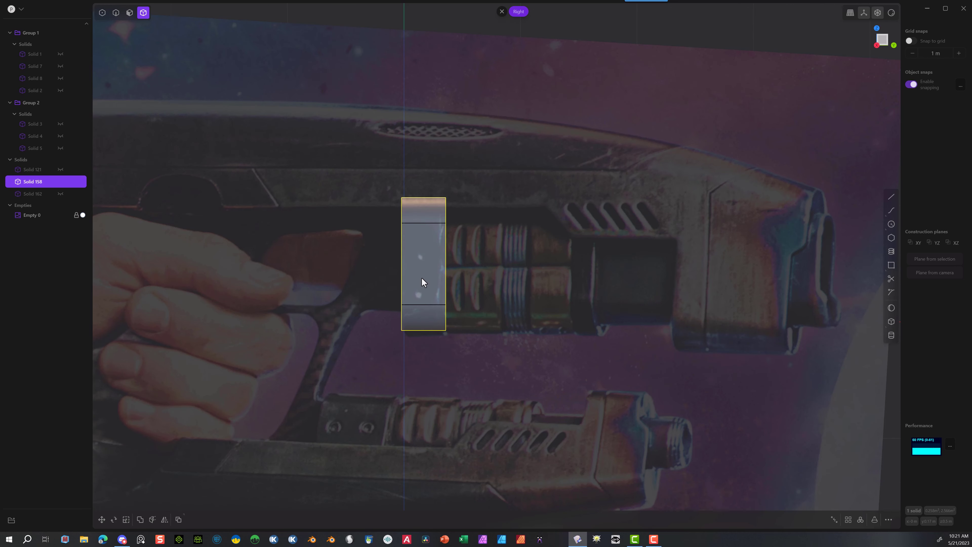
Step: Duplicate the rear ring section about 0.398 m forward along Y and scale the copy down slightly in all directions
{"action": "key", "text": "ctrl+d"}
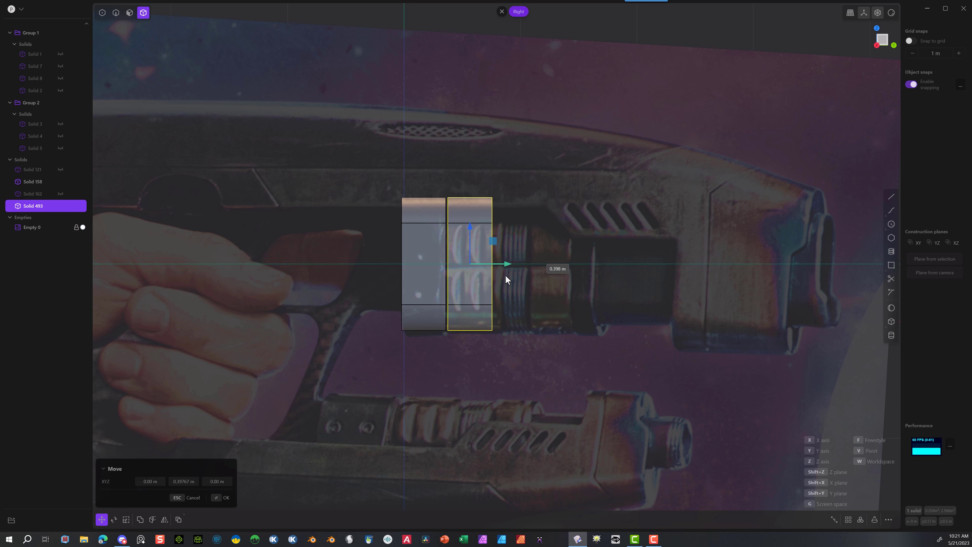
{"action": "left_click", "coordinate": [505, 275]}
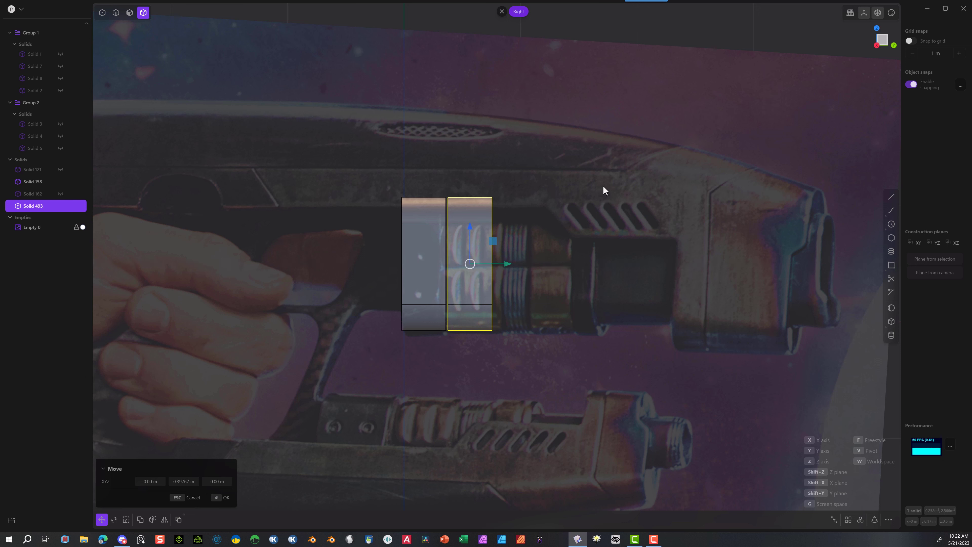
{"action": "key", "text": "s"}
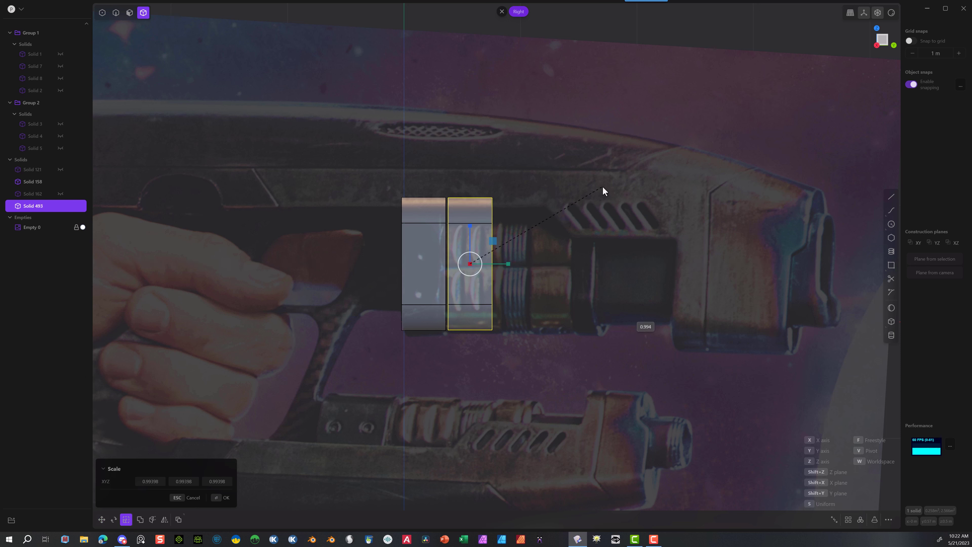
{"action": "left_click", "coordinate": [596, 195]}
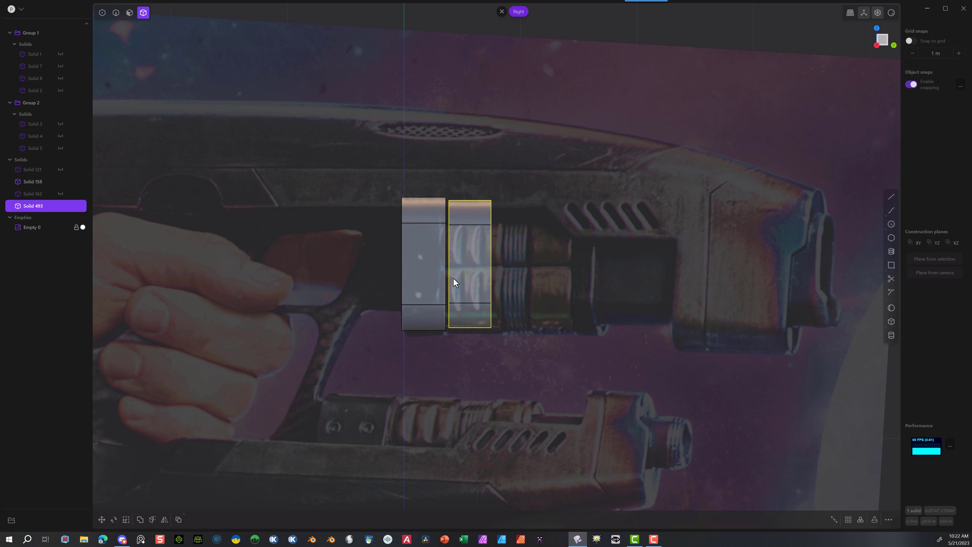
Step: Move the smaller copy about 0.028 m back along Y against the rear ring and scale it to about 0.973 along X
{"action": "key", "text": "g"}
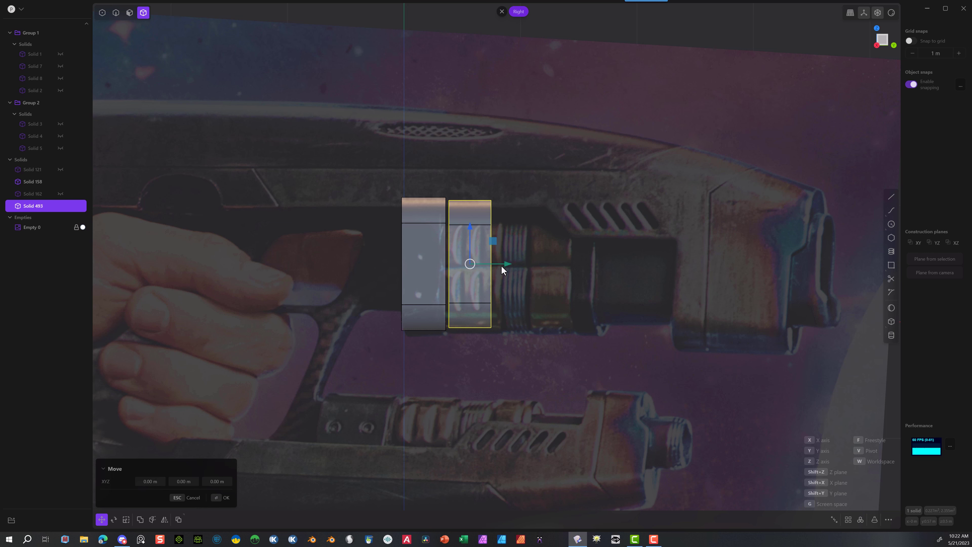
{"action": "left_click_drag", "start_coordinate": [502, 266], "coordinate": [501, 265]}
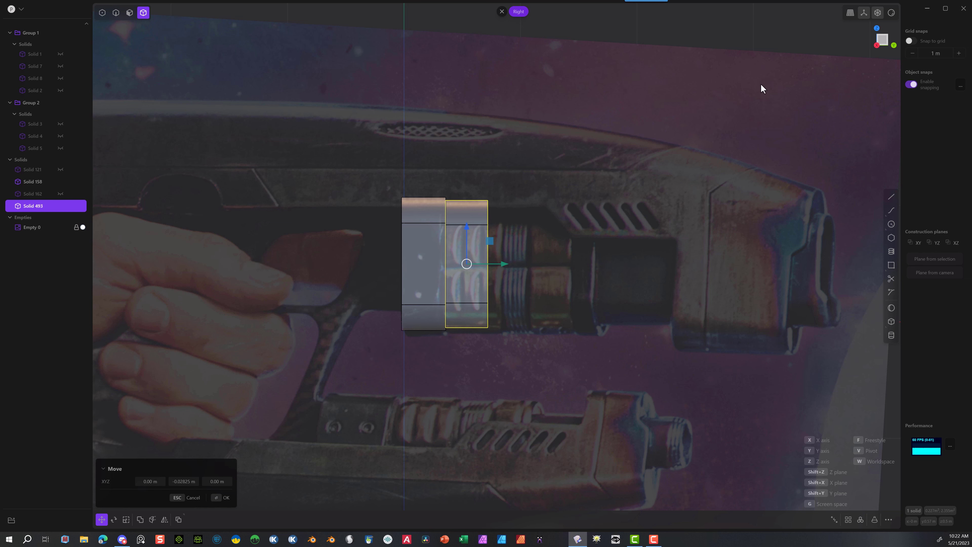
{"action": "left_click", "coordinate": [877, 29]}
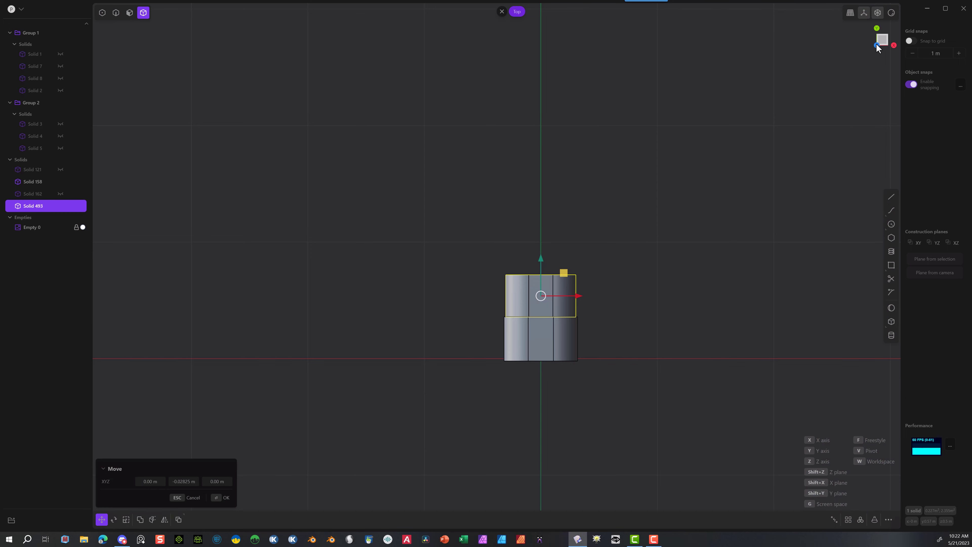
{"action": "left_click", "coordinate": [876, 28]}
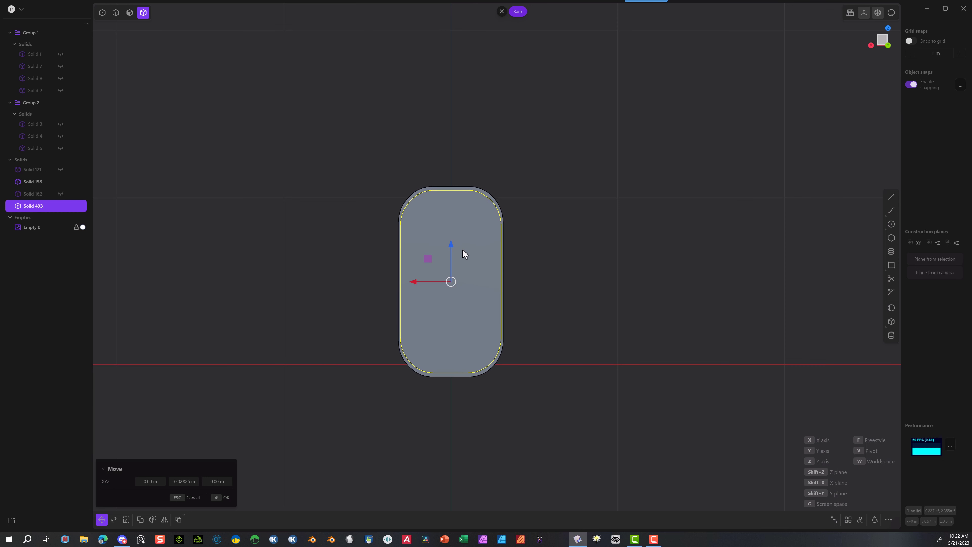
{"action": "key", "text": "s"}
{"action": "left_click_drag", "start_coordinate": [414, 280], "coordinate": [415, 281]}
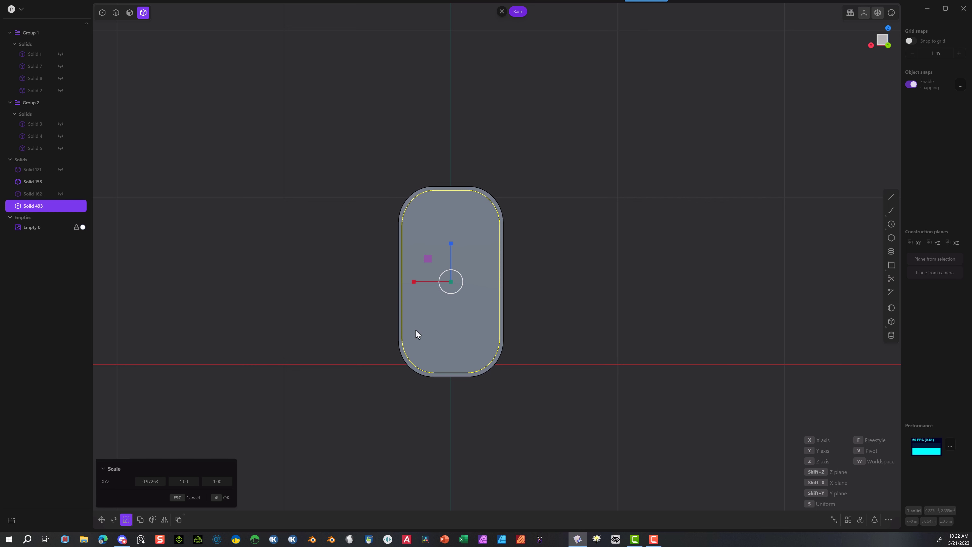
{"action": "left_click", "coordinate": [216, 499]}
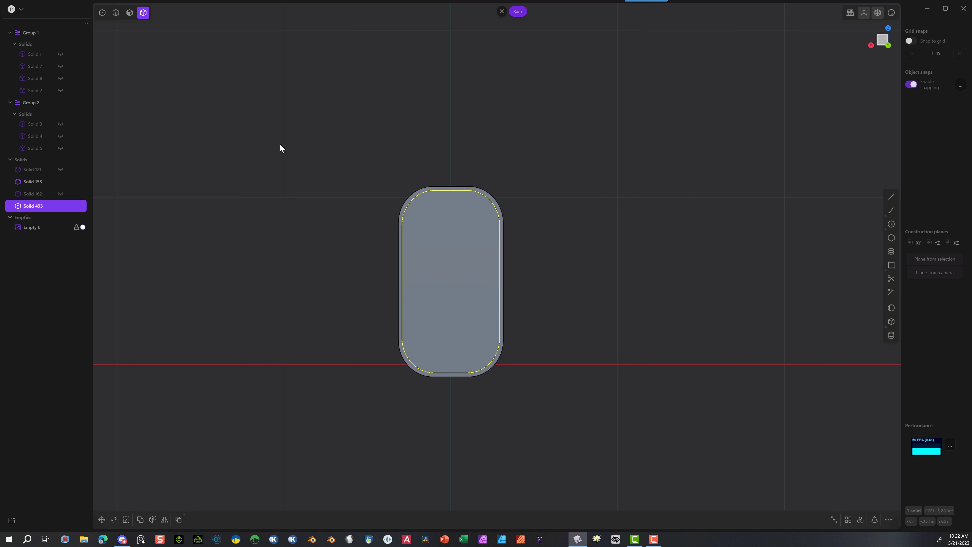
{"action": "left_click", "coordinate": [308, 245]}
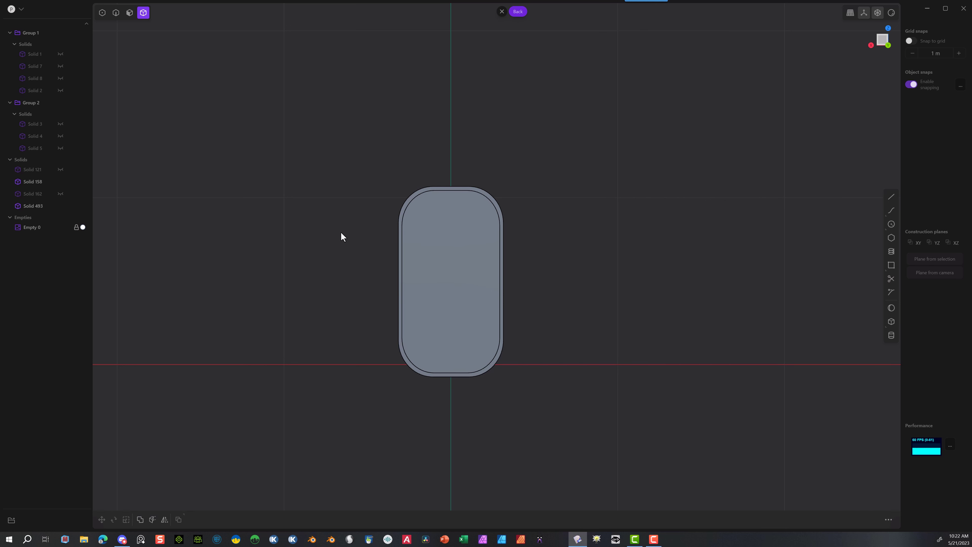
Step: Draw a horizontal line about 1.7 m long from the smaller copy's face center and move it about 0.744 m along X across the section
{"action": "left_click", "coordinate": [418, 268]}
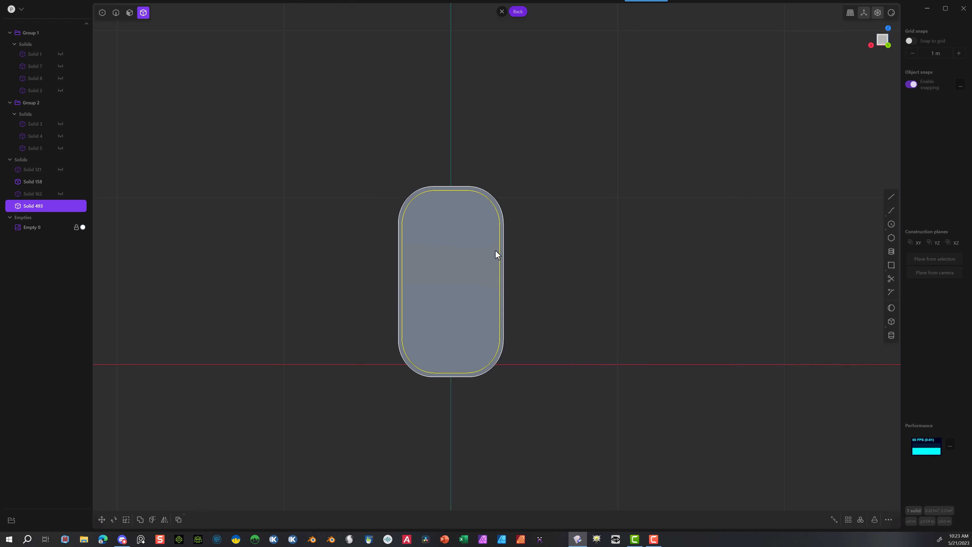
{"action": "left_click", "coordinate": [891, 198]}
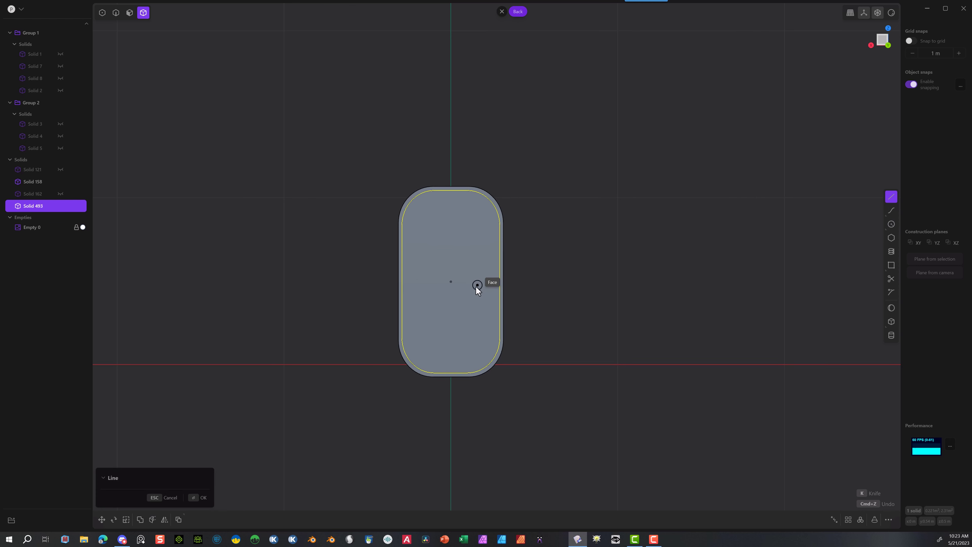
{"action": "left_click", "coordinate": [451, 281]}
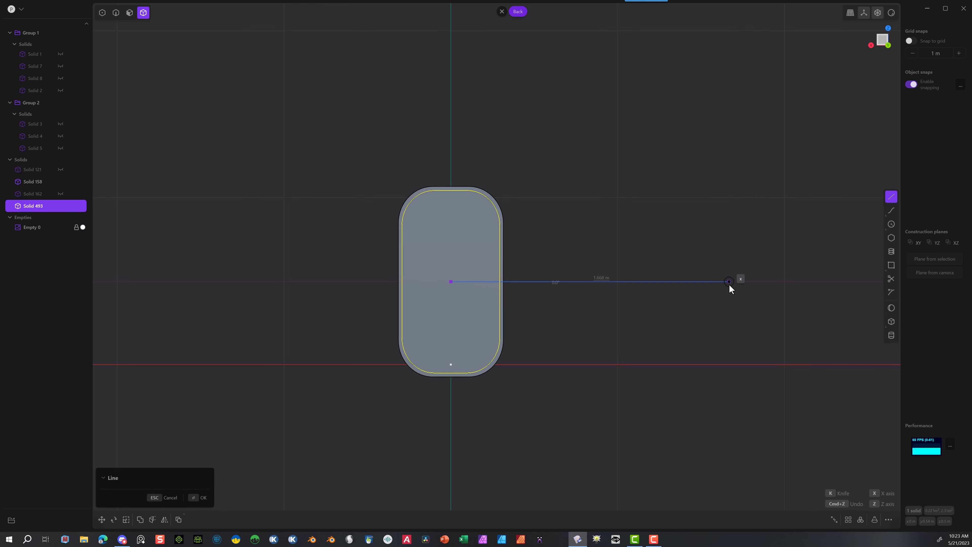
{"action": "left_click", "coordinate": [740, 283]}
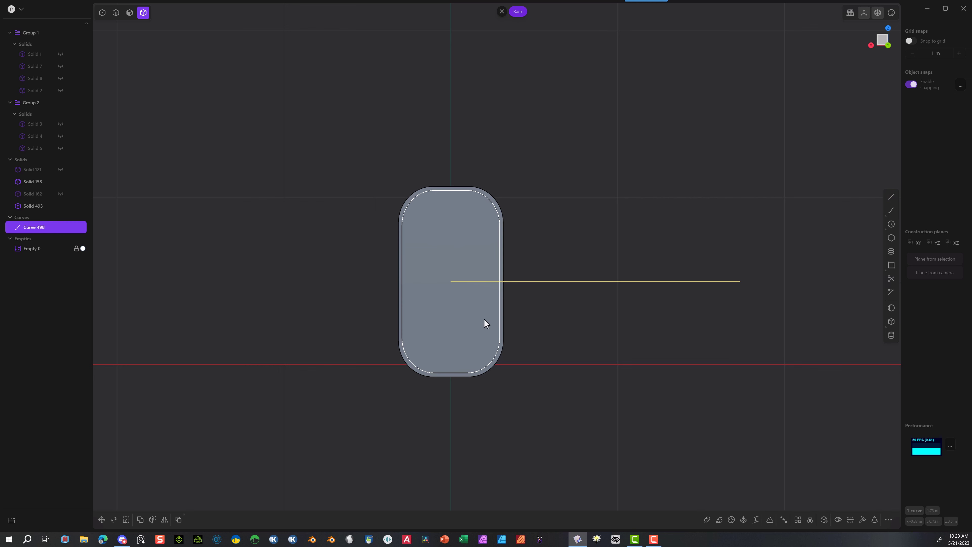
{"action": "key", "text": "g"}
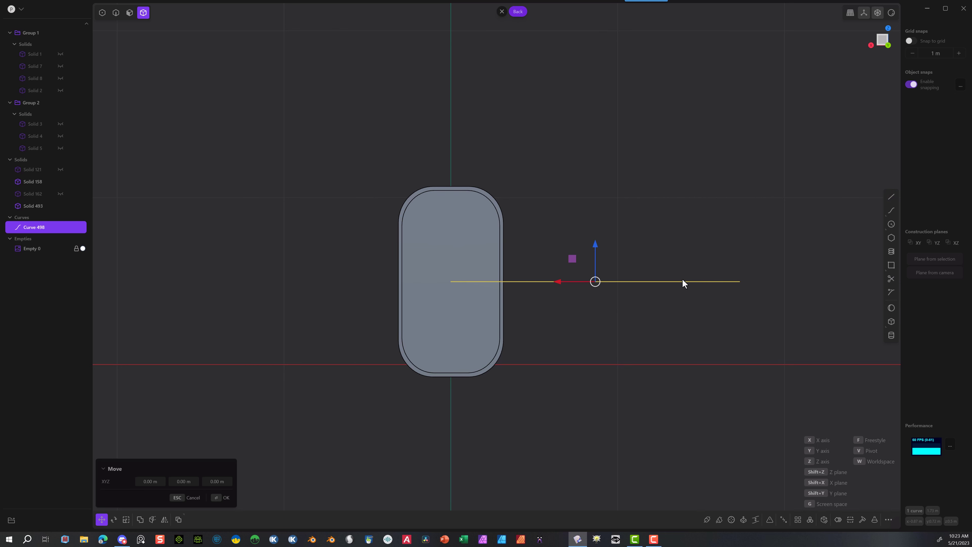
{"action": "left_click_drag", "start_coordinate": [574, 283], "coordinate": [448, 292]}
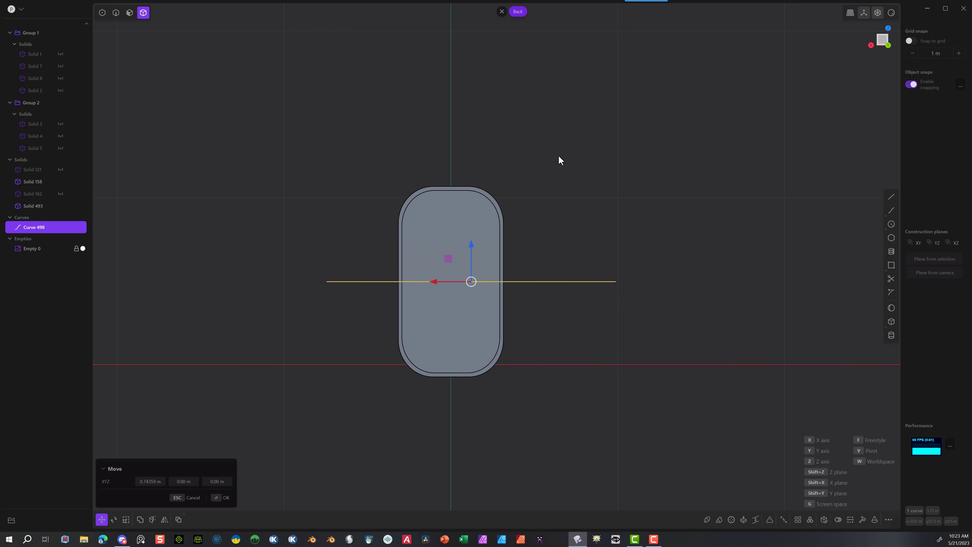
{"action": "left_click", "coordinate": [221, 498]}
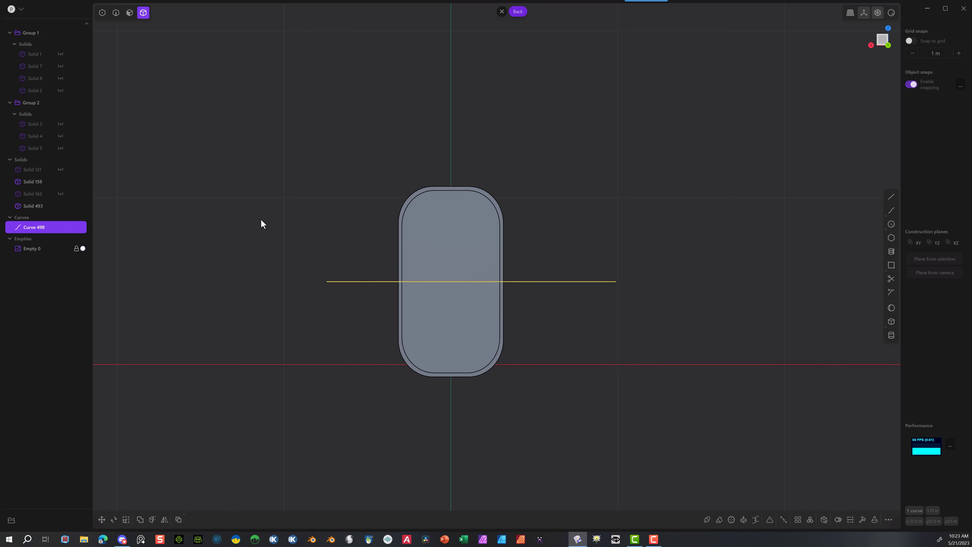
Step: Cut the smaller copy in two with the horizontal line and delete its lower half
{"action": "left_click", "coordinate": [456, 230]}
{"action": "left_click", "coordinate": [153, 520]}
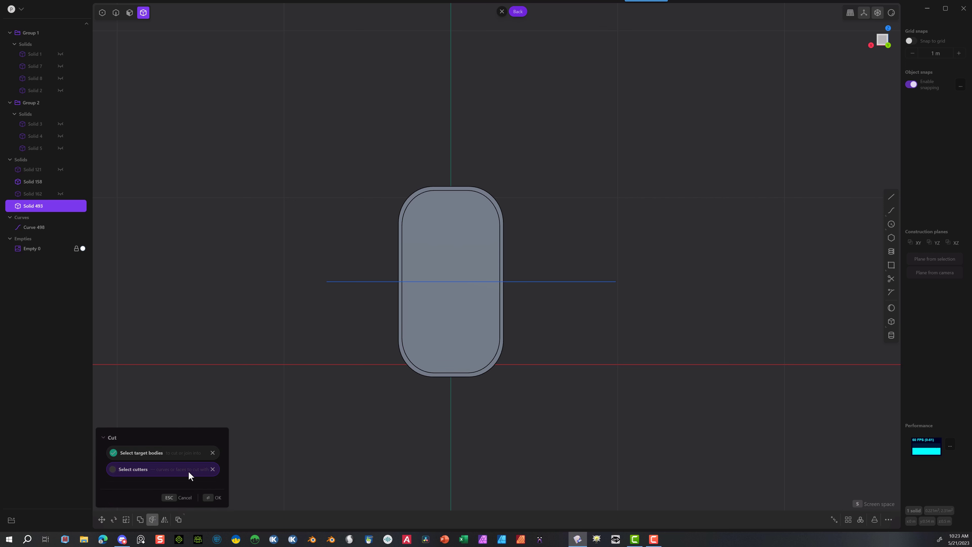
{"action": "left_click", "coordinate": [203, 499]}
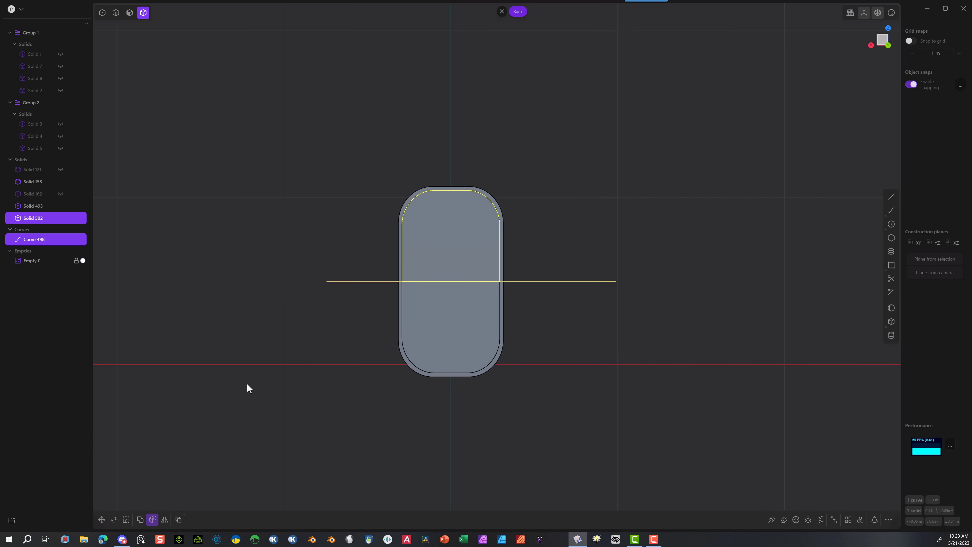
{"action": "left_click", "coordinate": [265, 336]}
{"action": "left_click", "coordinate": [445, 318]}
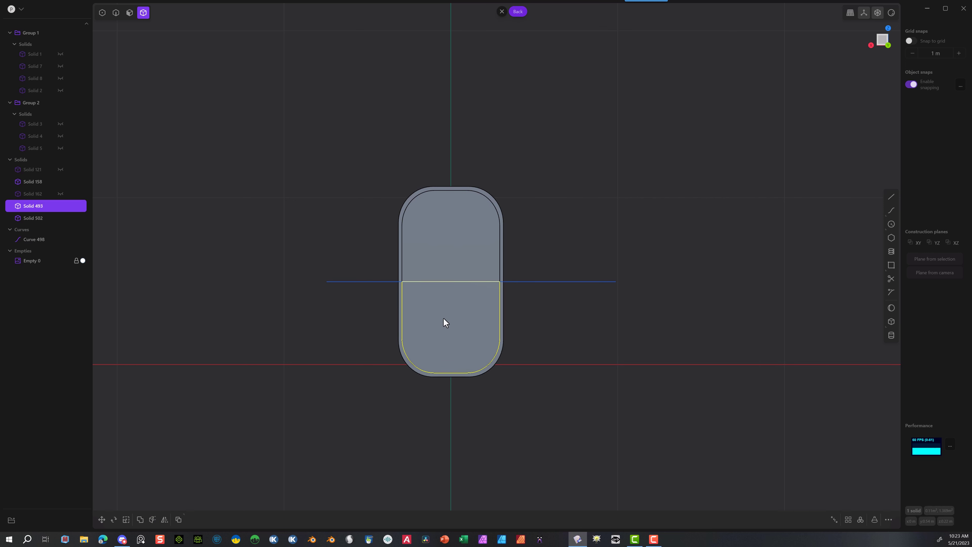
{"action": "key", "text": "Delete"}
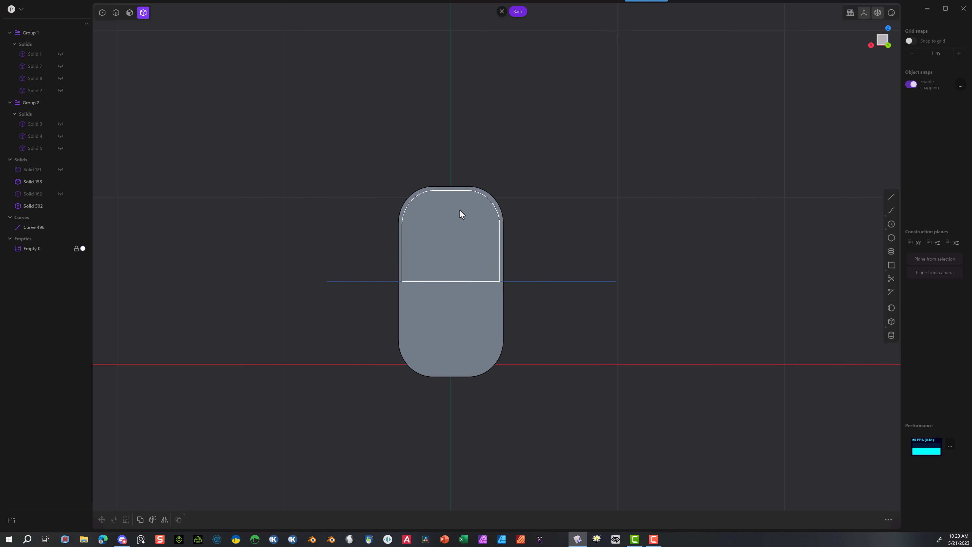
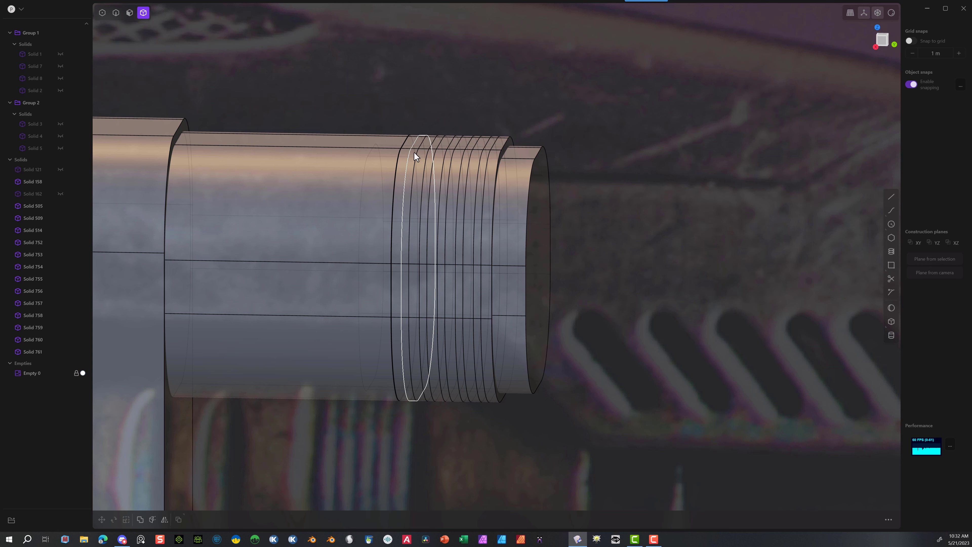
Step: Scale every other thin ring, including both end rings, to 0.95 along X and Z
{"action": "left_click", "coordinate": [415, 157]}
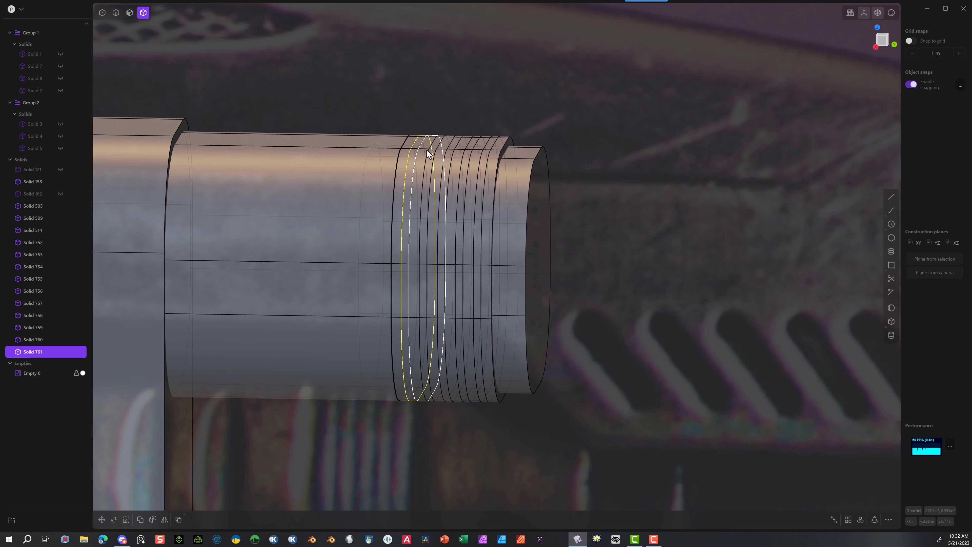
{"action": "left_click", "coordinate": [406, 157]}
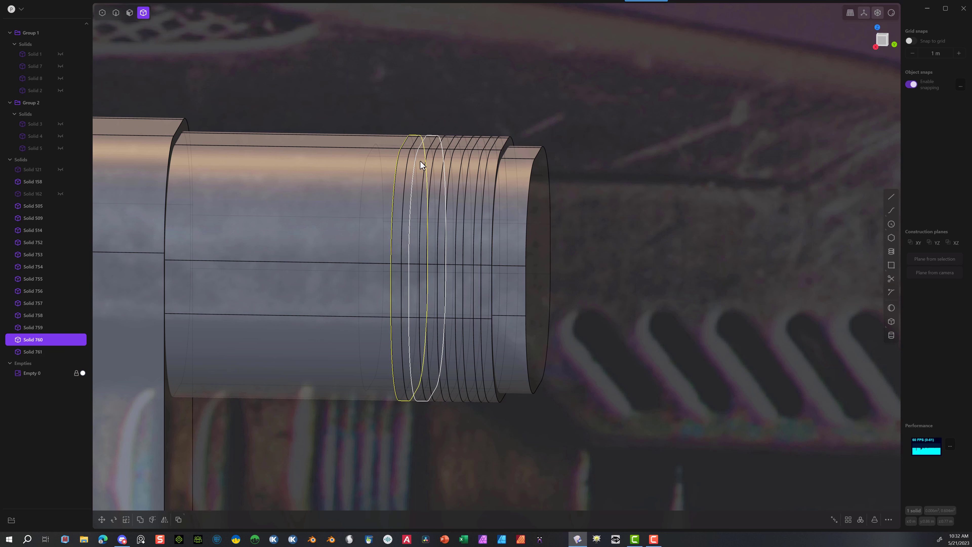
{"action": "left_click", "coordinate": [421, 164], "text": "shift"}
{"action": "left_click", "coordinate": [446, 162], "text": "shift"}
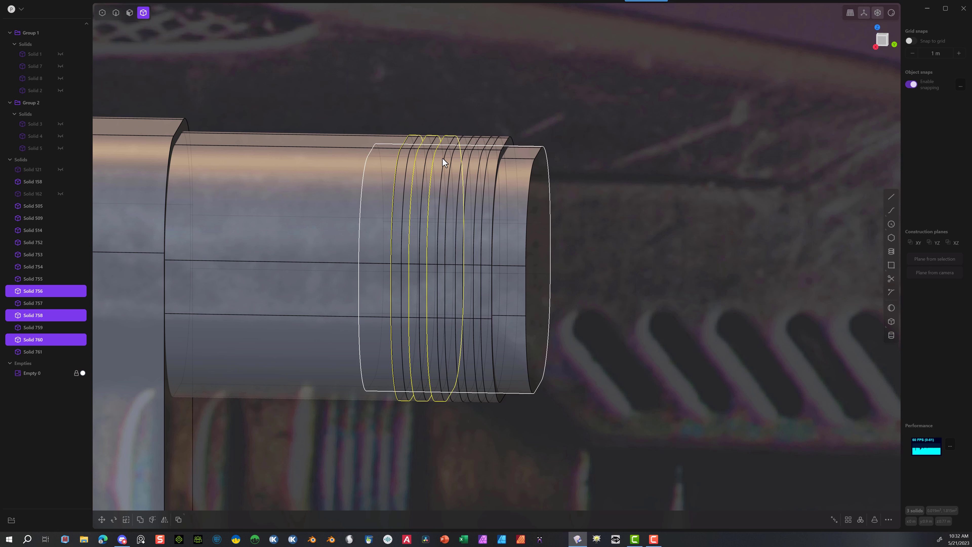
{"action": "left_click", "coordinate": [464, 157], "text": "shift"}
{"action": "left_click", "coordinate": [477, 165], "text": "shift"}
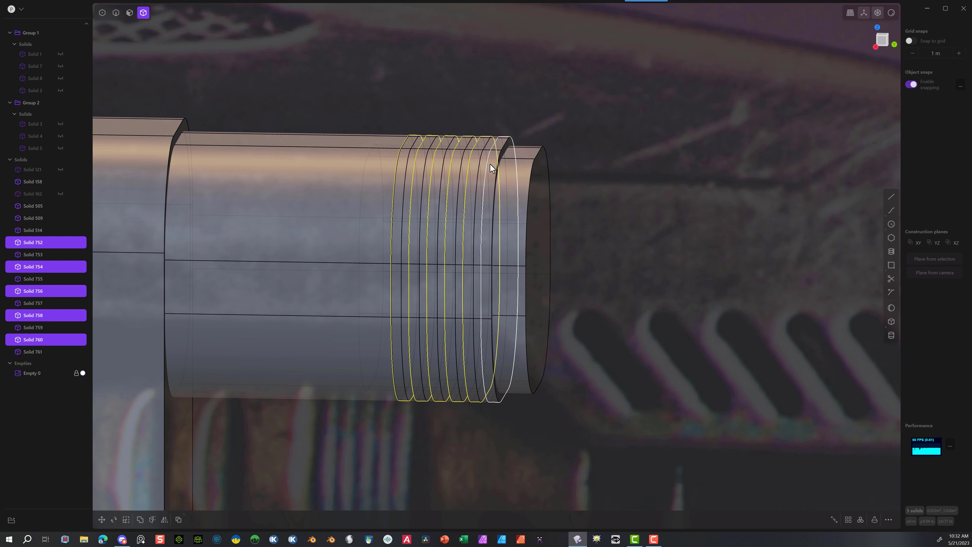
{"action": "left_click", "coordinate": [494, 155], "text": "shift"}
{"action": "key", "text": "s"}
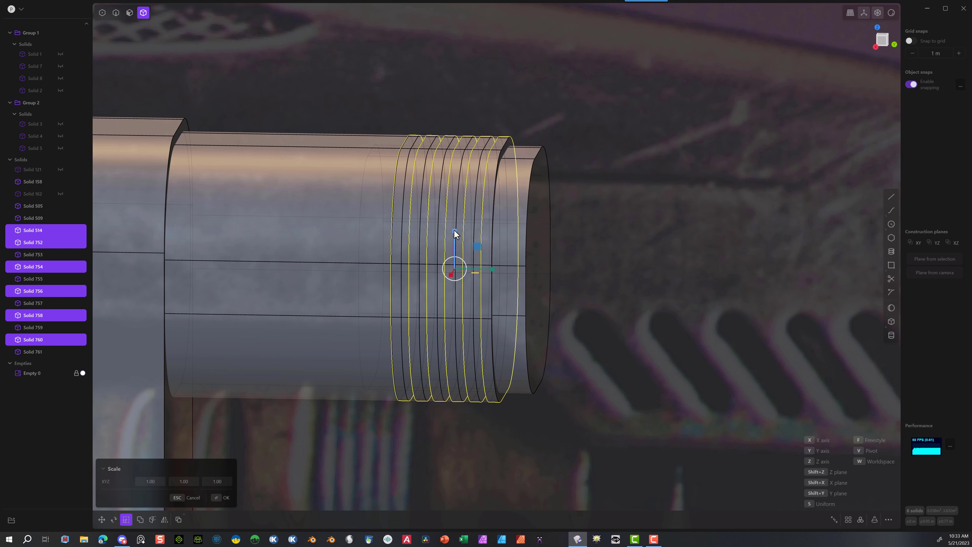
{"action": "left_click_drag", "start_coordinate": [454, 232], "coordinate": [455, 232]}
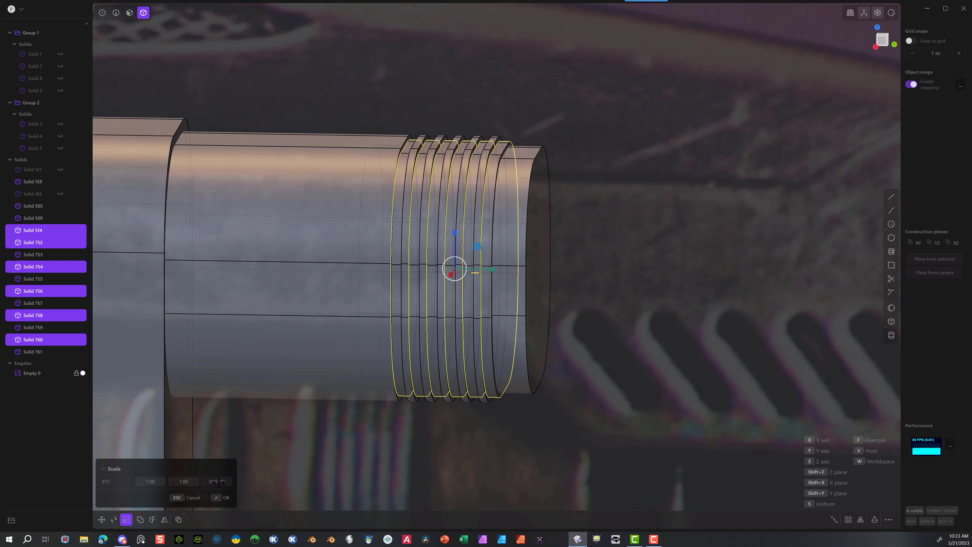
{"action": "left_click", "coordinate": [220, 482]}
{"action": "key", "text": "BackSpace"}
{"action": "type", "text": ".95"}
{"action": "key", "text": "Tab"}
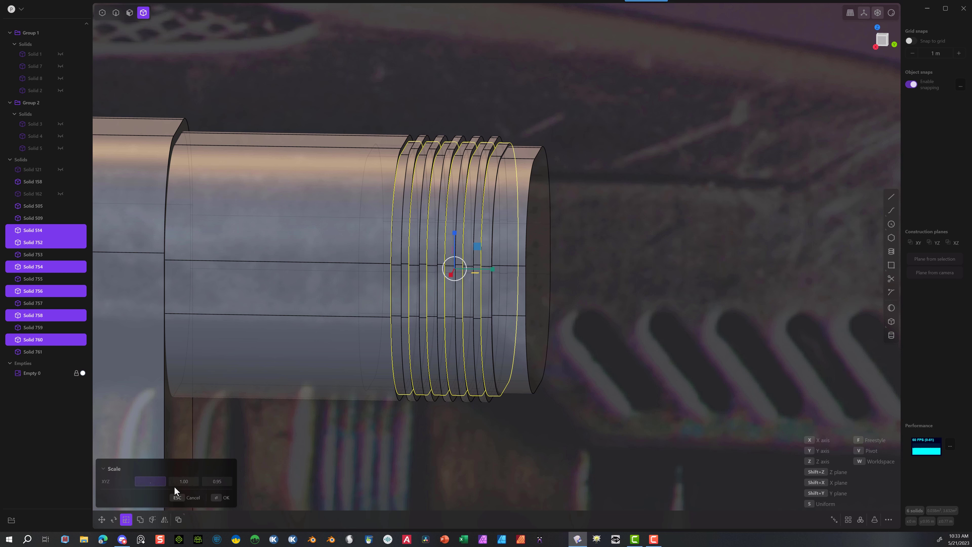
{"action": "type", "text": ".95"}
{"action": "key", "text": "Tab"}
{"action": "middle_click_drag", "start_coordinate": [174, 483], "coordinate": [563, 375]}
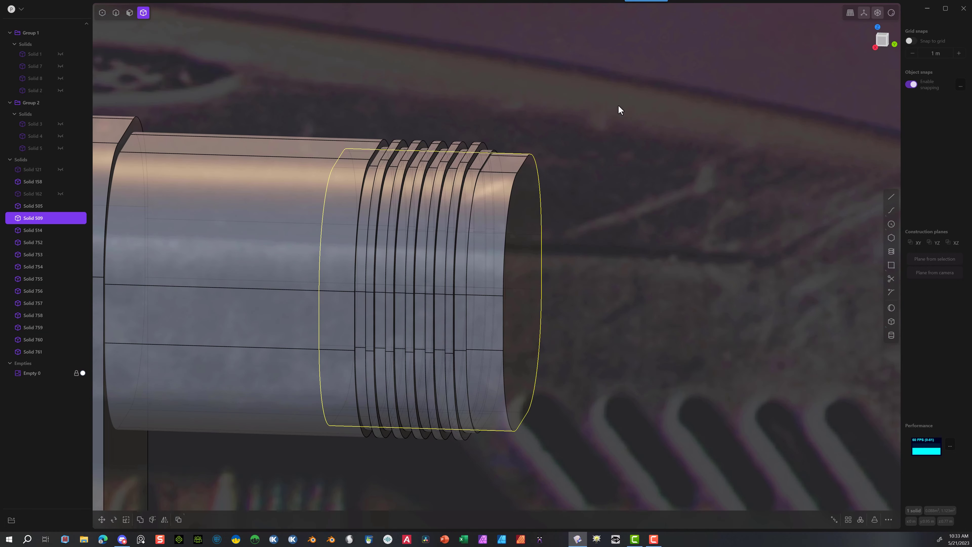
Step: Delete the core section protruding through the thin rings and union all the rings into one solid
{"action": "key", "text": "Delete"}
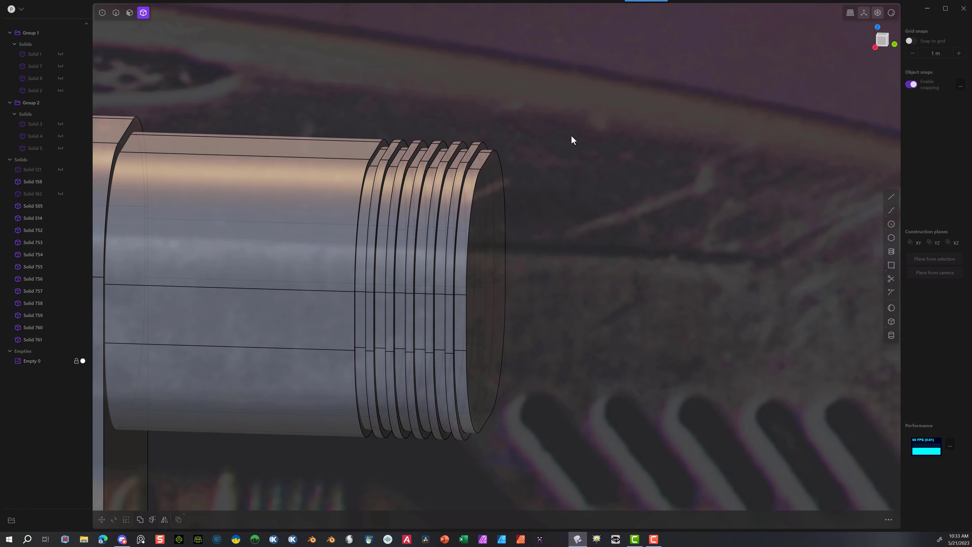
{"action": "left_click_drag", "start_coordinate": [558, 118], "coordinate": [399, 244]}
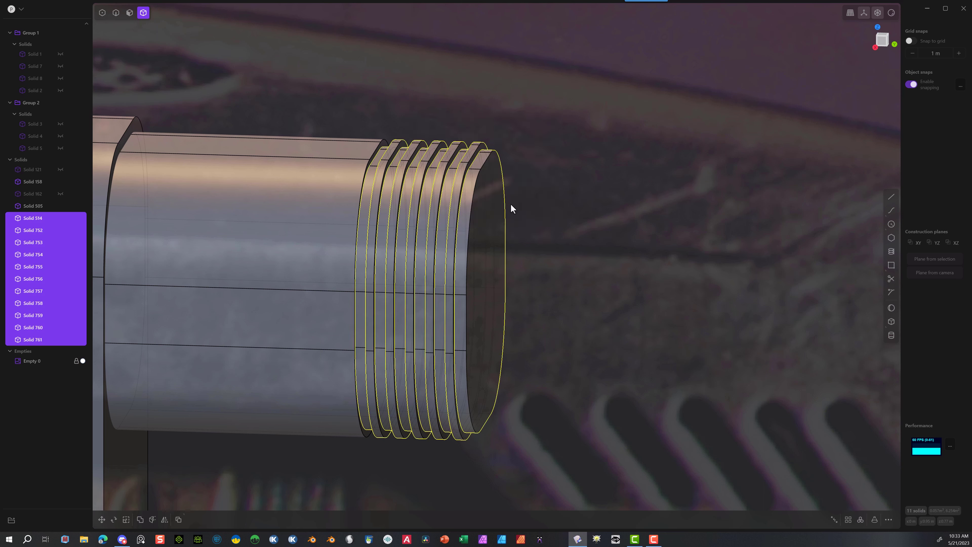
{"action": "key", "text": "q"}
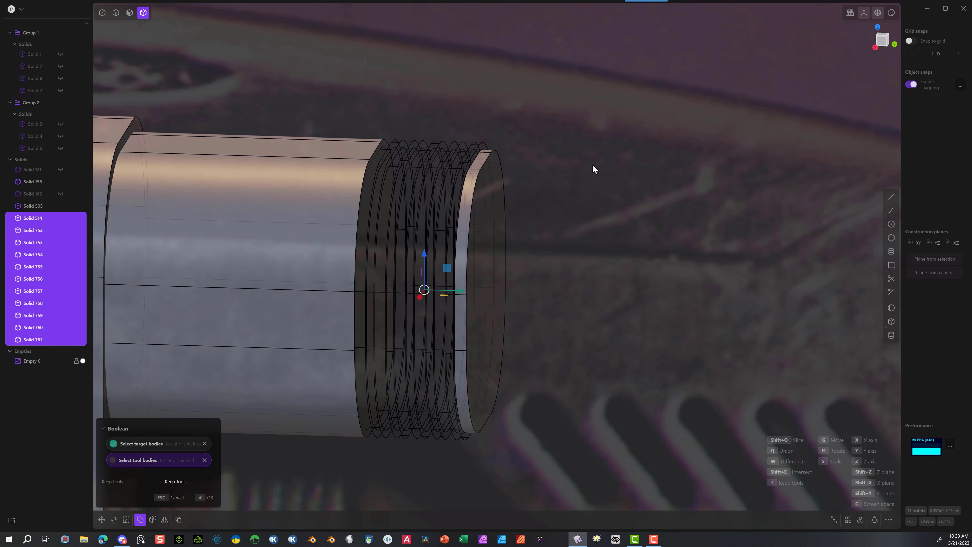
{"action": "left_click", "coordinate": [208, 498]}
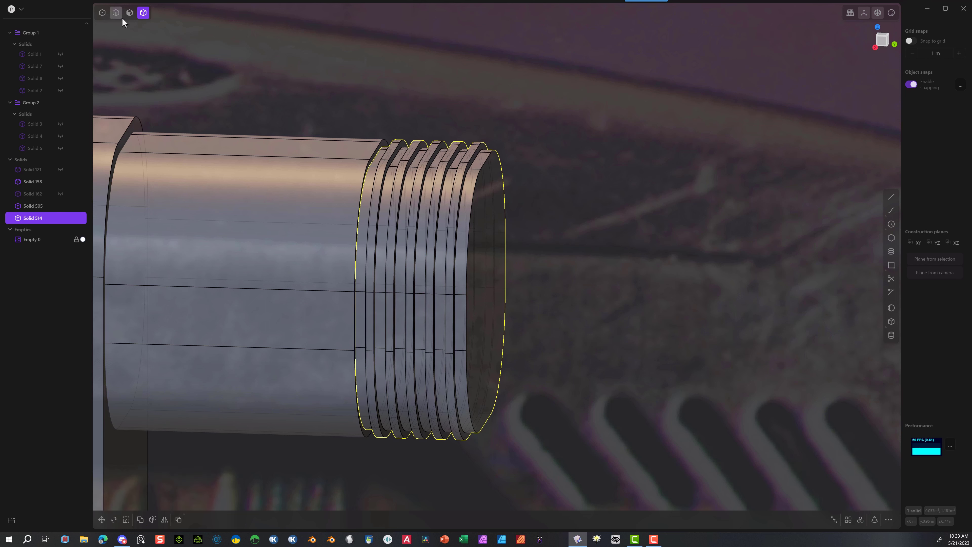
Step: Fillet both outer edges of each of the five raised rings by about 0.005 m
{"action": "left_click", "coordinate": [116, 13]}
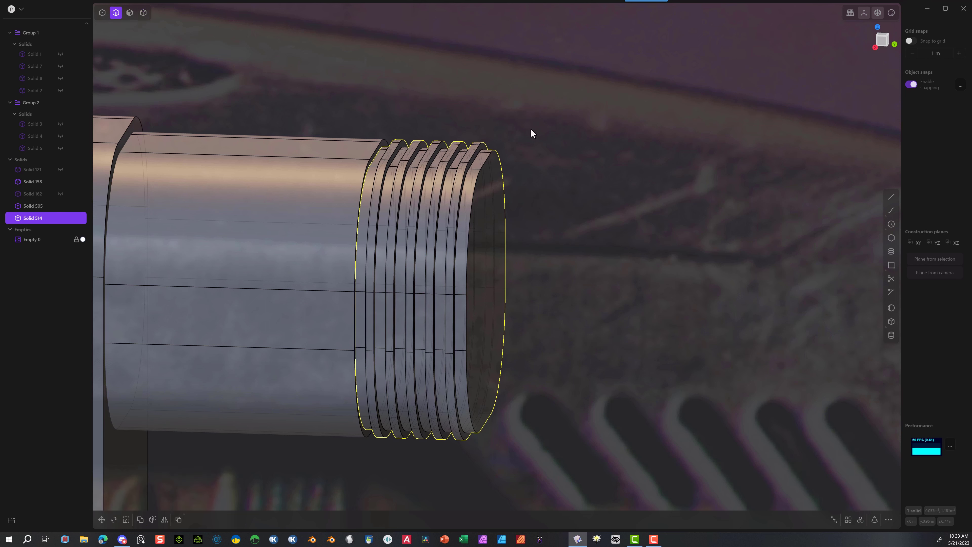
{"action": "left_click", "coordinate": [474, 152]}
{"action": "key", "text": "b"}
{"action": "scroll", "coordinate": [413, 141], "scroll_direction": "up", "scroll_amount": 3}
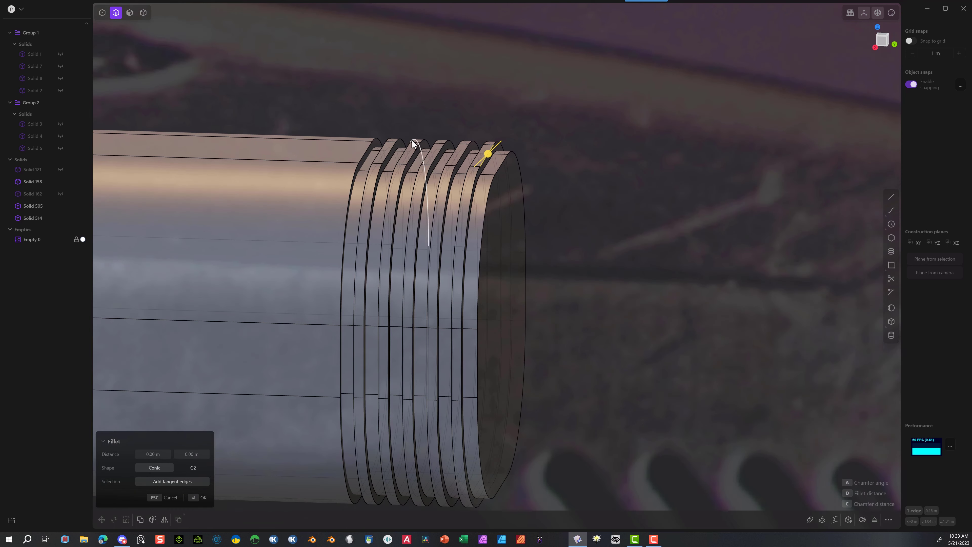
{"action": "scroll", "coordinate": [414, 142], "scroll_direction": "up", "scroll_amount": 5}
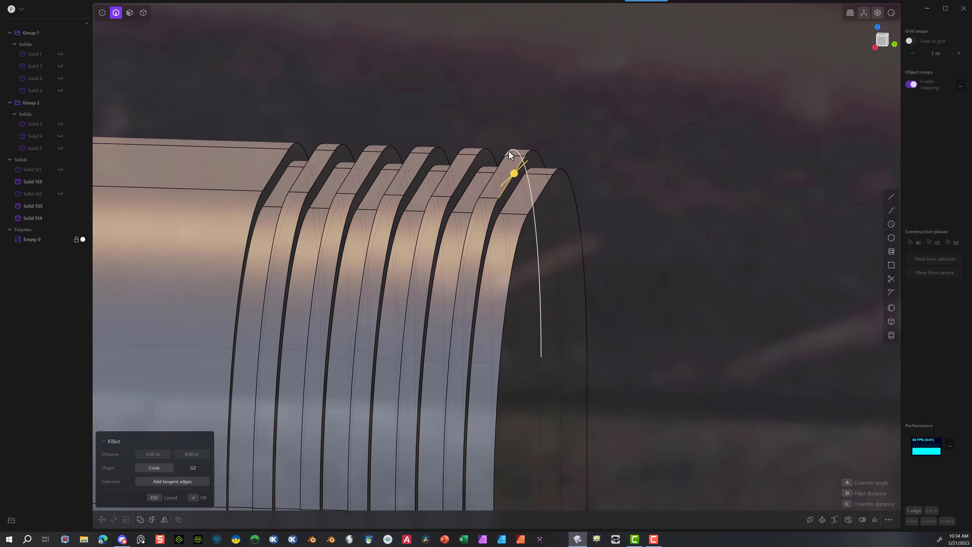
{"action": "left_click", "coordinate": [513, 153]}
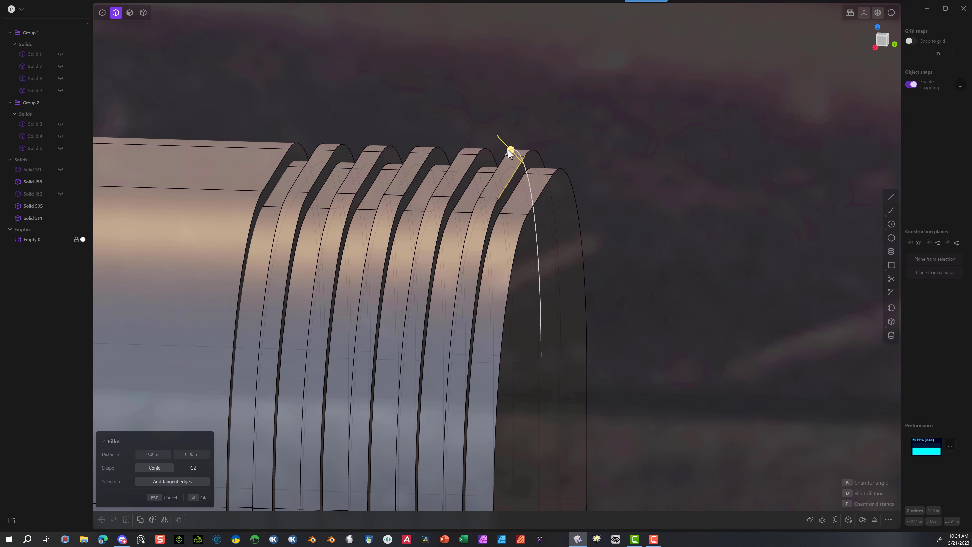
{"action": "left_click", "coordinate": [485, 153]}
{"action": "left_click", "coordinate": [463, 152]}
{"action": "left_click", "coordinate": [437, 151]}
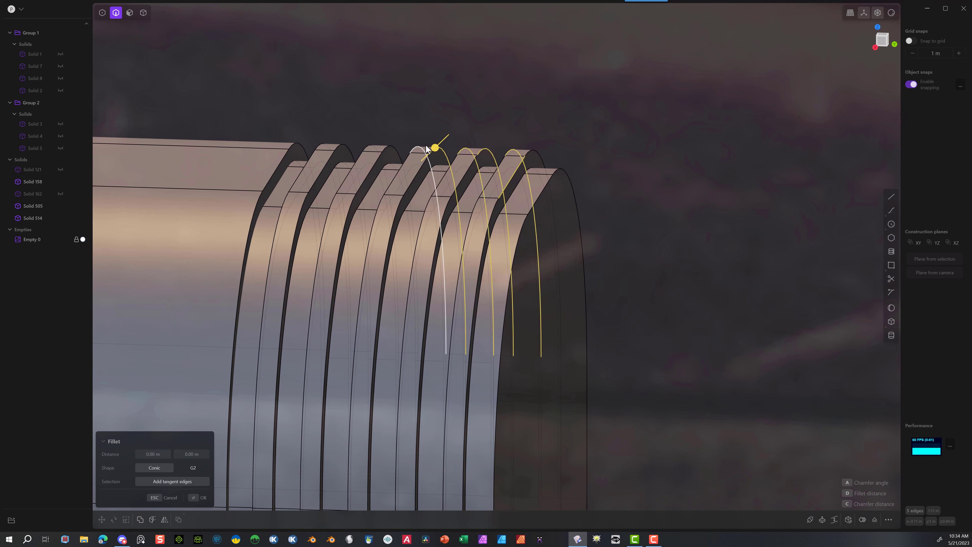
{"action": "left_click", "coordinate": [418, 148]}
{"action": "left_click", "coordinate": [392, 147]}
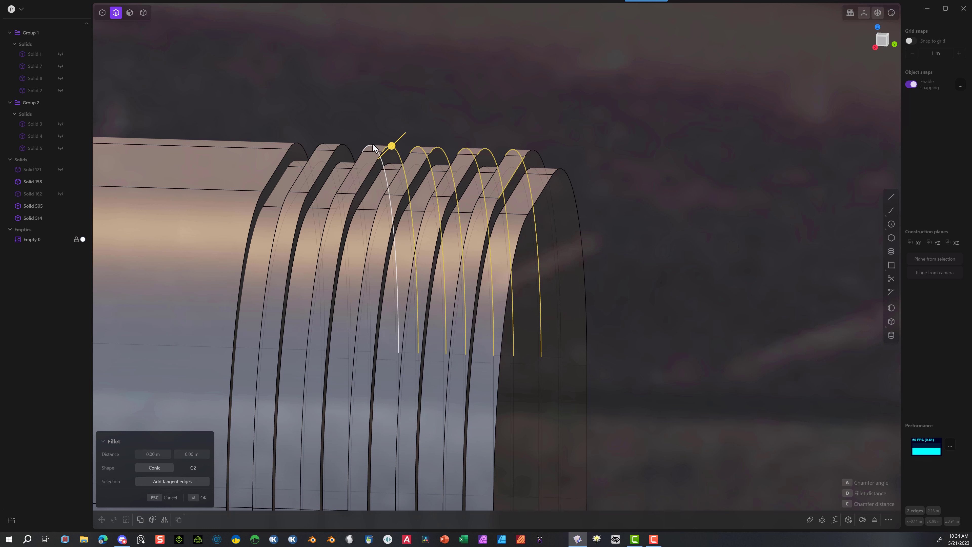
{"action": "left_click", "coordinate": [371, 146]}
{"action": "left_click", "coordinate": [351, 146]}
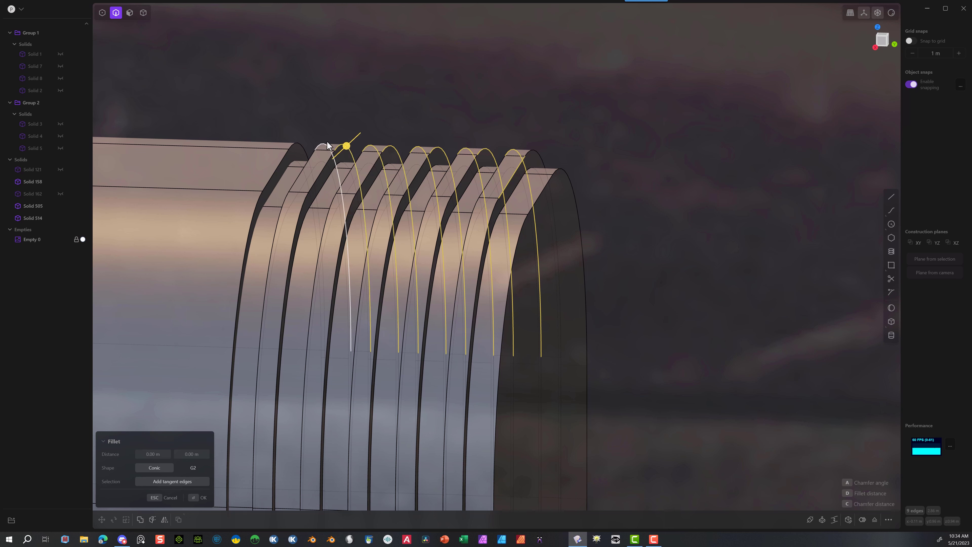
{"action": "left_click", "coordinate": [327, 146]}
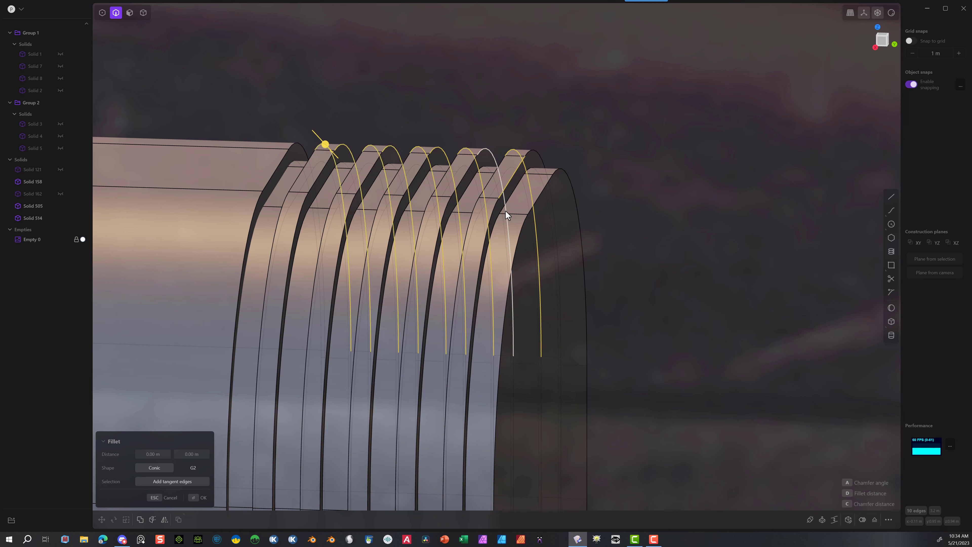
{"action": "left_click_drag", "start_coordinate": [326, 143], "coordinate": [318, 144]}
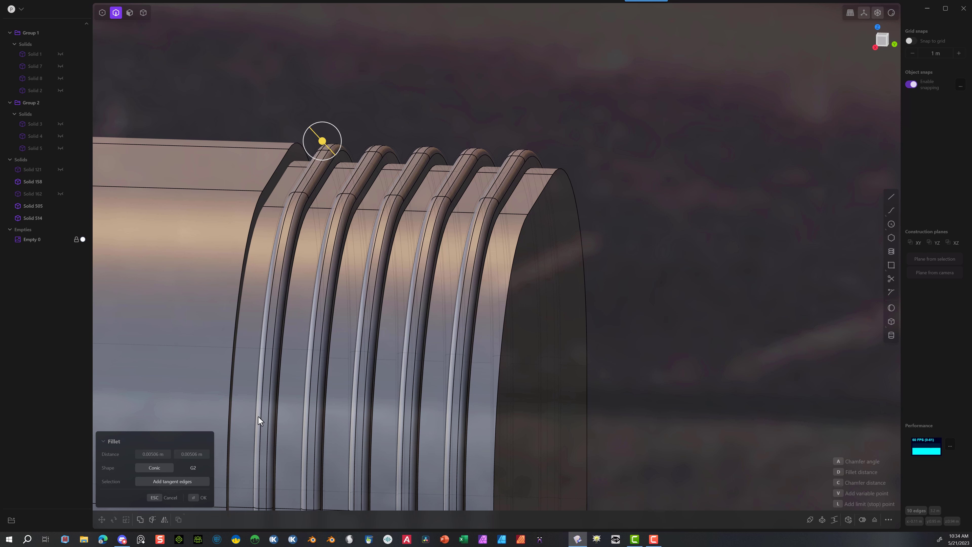
{"action": "left_click", "coordinate": [202, 497]}
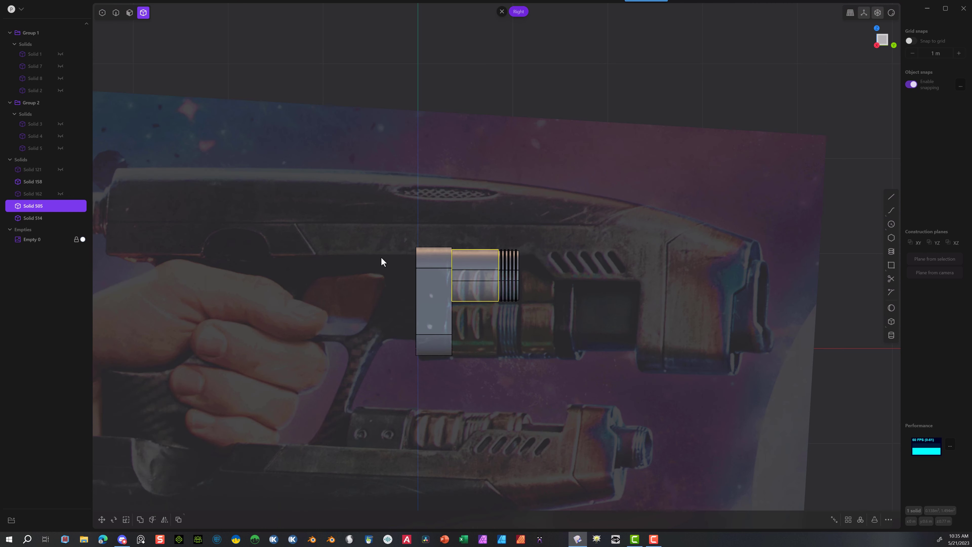
{"action": "key", "text": "g"}
{"action": "left_click_drag", "start_coordinate": [515, 275], "coordinate": [612, 276]}
{"action": "key", "text": "Escape"}
Step: Duplicate the plain upper barrel section about 0.704 m forward along Y, in front of the rings
{"action": "key", "text": "ctrl+d"}
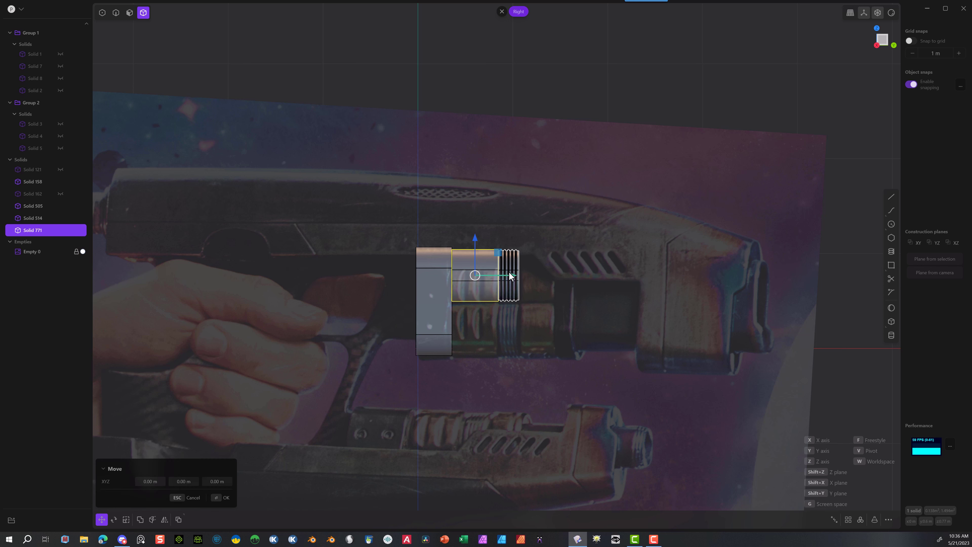
{"action": "left_click_drag", "start_coordinate": [511, 278], "coordinate": [578, 279]}
{"action": "middle_click_drag", "start_coordinate": [575, 277], "coordinate": [530, 273]}
{"action": "key", "text": "3"}
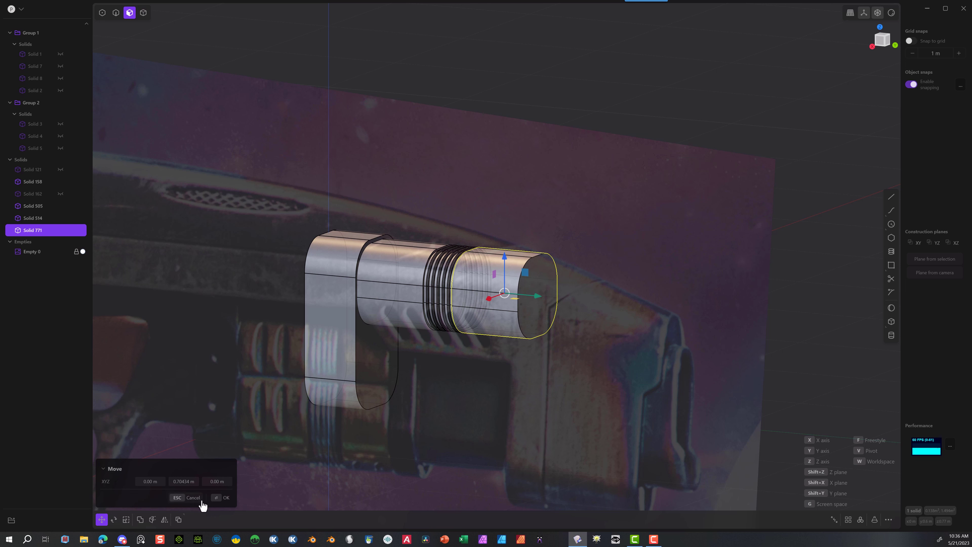
{"action": "left_click", "coordinate": [223, 498]}
Step: Offset the front face of the duplicated section inward by about 0.118 m to match the reference image
{"action": "left_click", "coordinate": [534, 297]}
{"action": "key", "text": "o"}
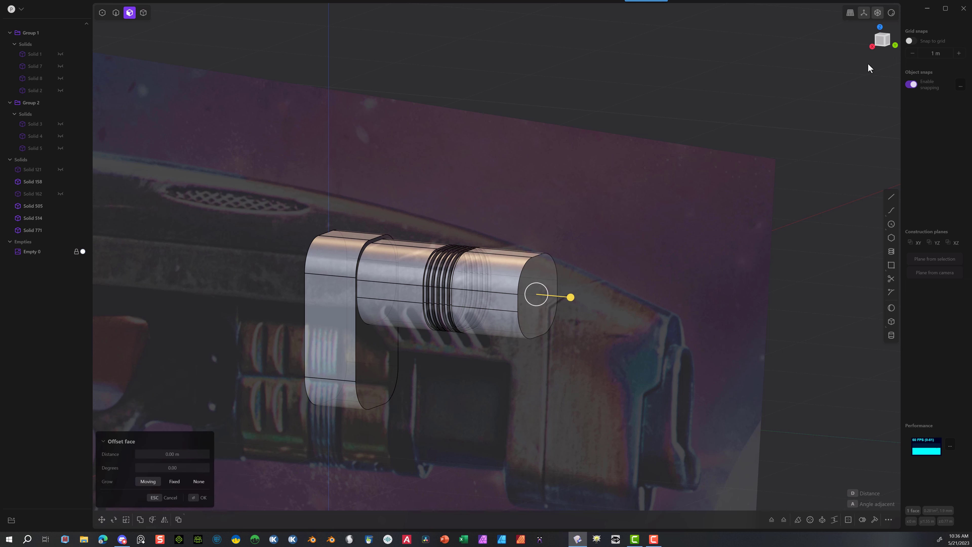
{"action": "left_click", "coordinate": [880, 39]}
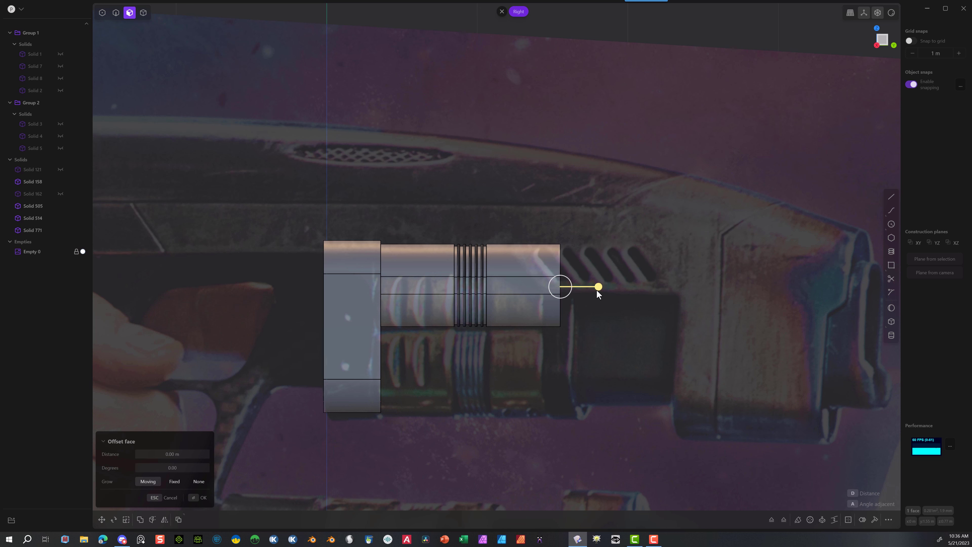
{"action": "left_click_drag", "start_coordinate": [594, 288], "coordinate": [577, 286]}
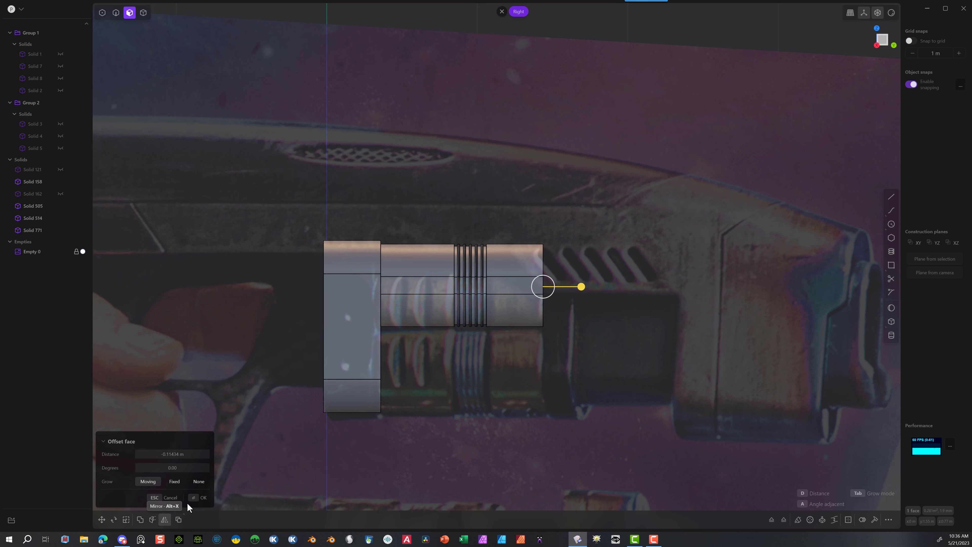
{"action": "left_click", "coordinate": [198, 497]}
Step: Sketch a small flat rectangle on the XY plane beside the upper barrel's rear plain section
{"action": "middle_click_drag", "start_coordinate": [415, 340], "coordinate": [434, 344]}
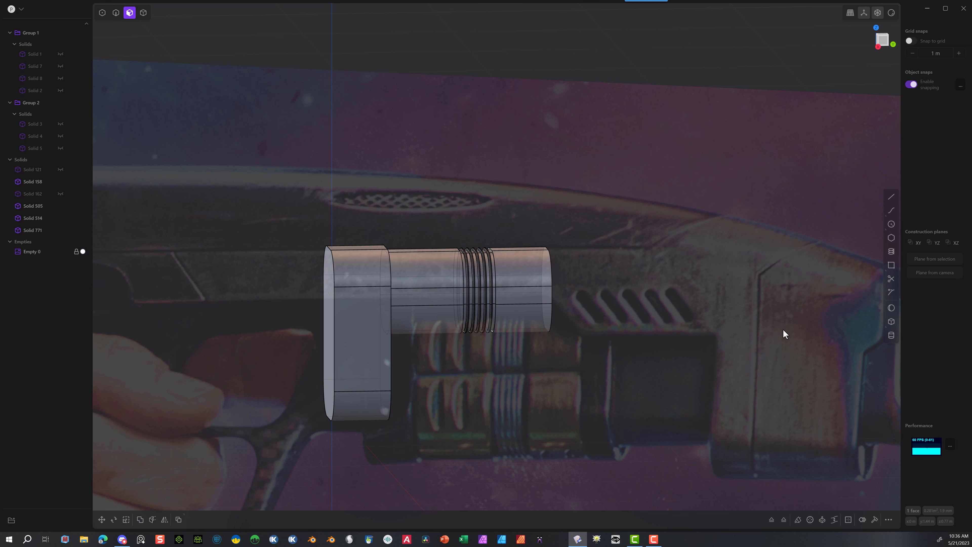
{"action": "left_click", "coordinate": [892, 266]}
{"action": "left_click", "coordinate": [877, 29]}
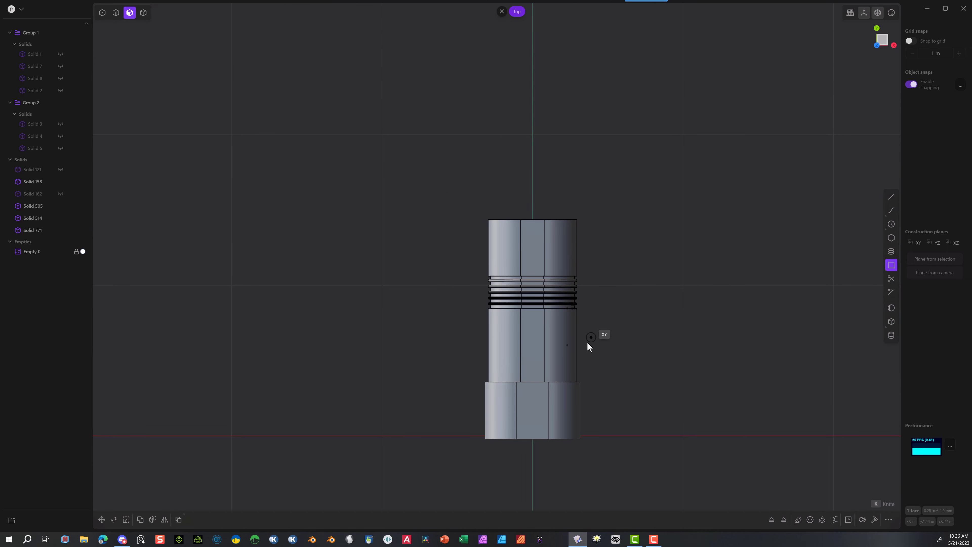
{"action": "left_click", "coordinate": [585, 328]}
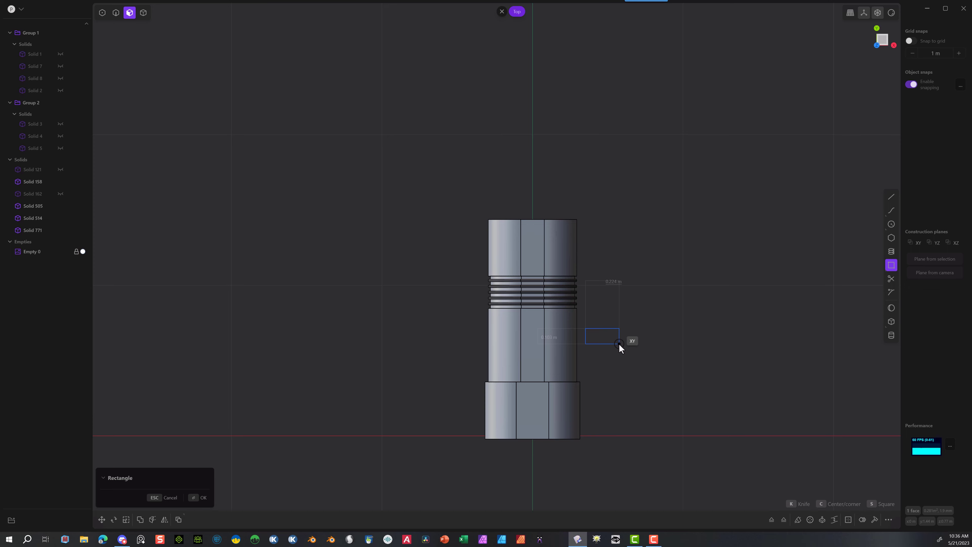
{"action": "left_click", "coordinate": [619, 344]}
{"action": "middle_click_drag", "start_coordinate": [648, 378], "coordinate": [597, 306]}
{"action": "left_click", "coordinate": [200, 498]}
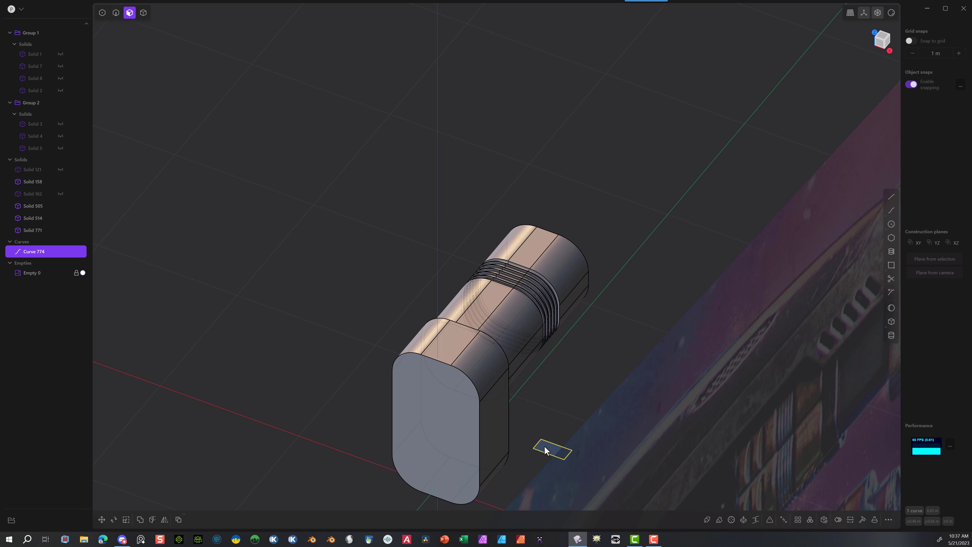
Step: Extrude the rectangle about 1.588 m upward into a tall bar solid
{"action": "key", "text": "e"}
{"action": "left_click_drag", "start_coordinate": [559, 484], "coordinate": [551, 298]}
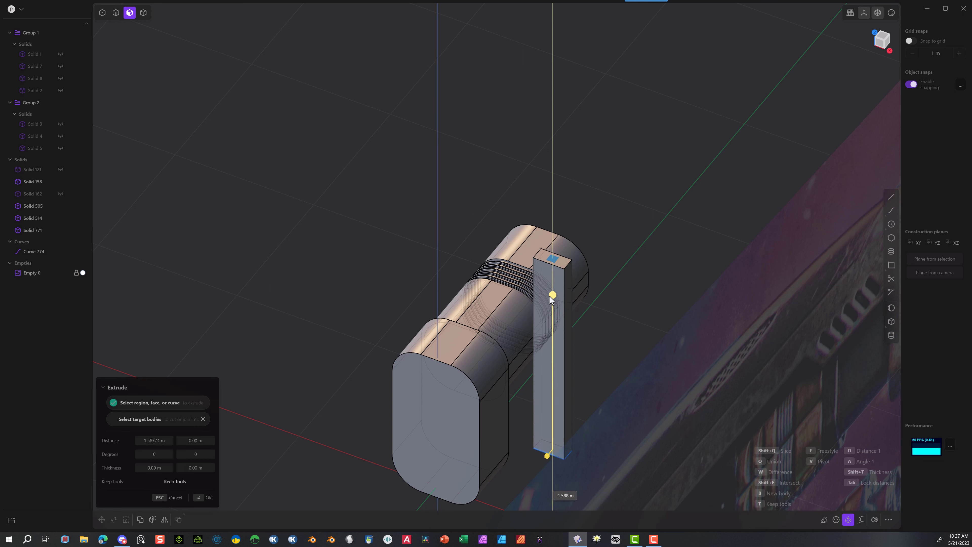
{"action": "left_click", "coordinate": [206, 498]}
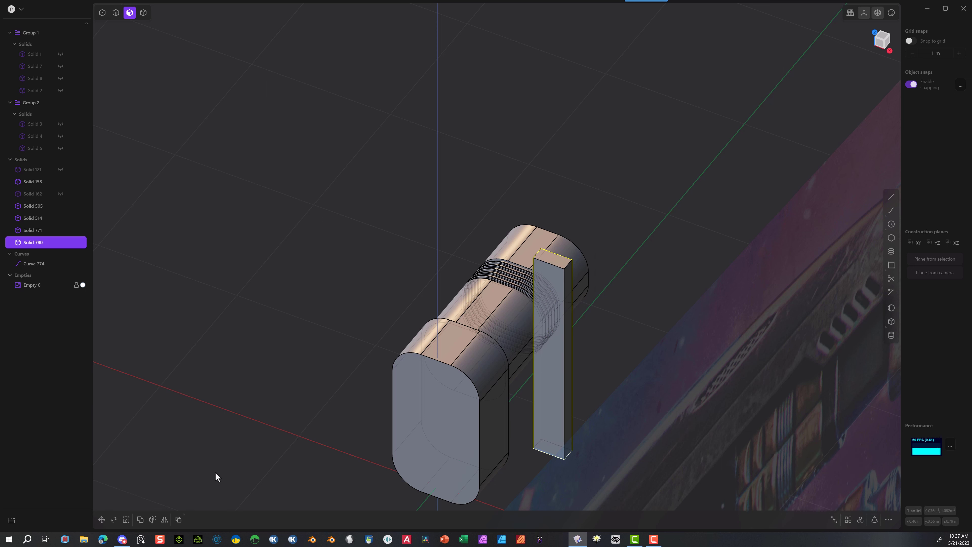
Step: Chamfer the bar's two vertical edges facing the barrel by about 0.03 m
{"action": "middle_click_drag", "start_coordinate": [360, 234], "coordinate": [452, 125]}
{"action": "left_click", "coordinate": [116, 13]}
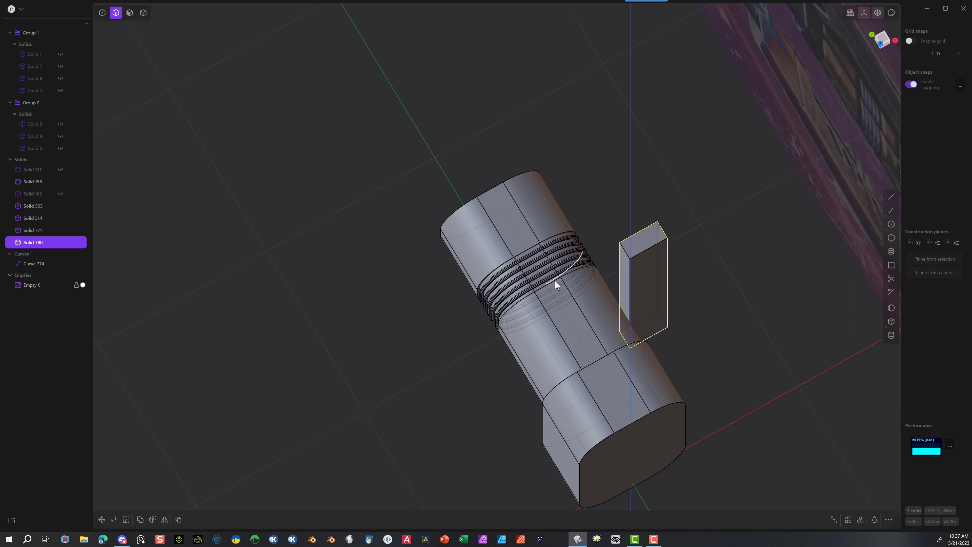
{"action": "left_click", "coordinate": [631, 278]}
{"action": "key", "text": "f"}
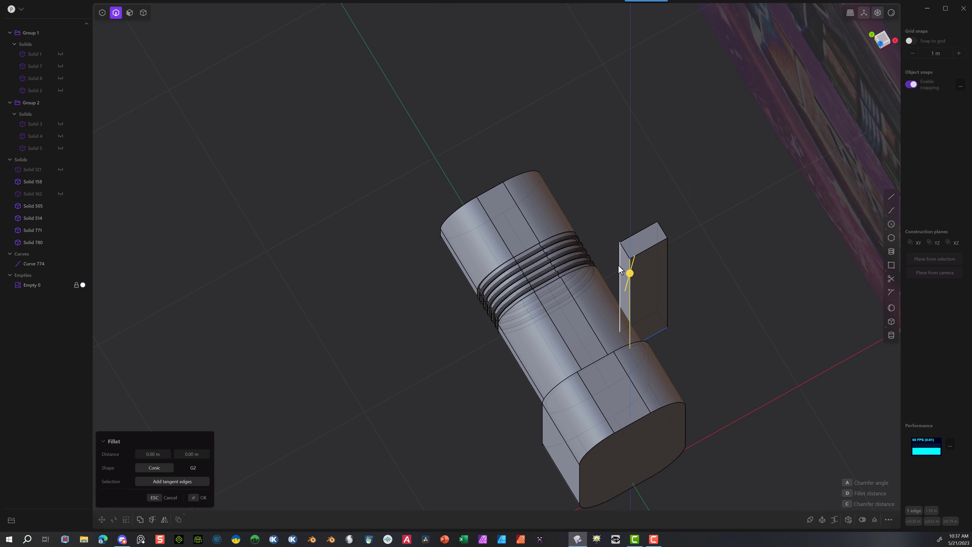
{"action": "left_click", "coordinate": [620, 270]}
{"action": "left_click_drag", "start_coordinate": [620, 267], "coordinate": [628, 268]}
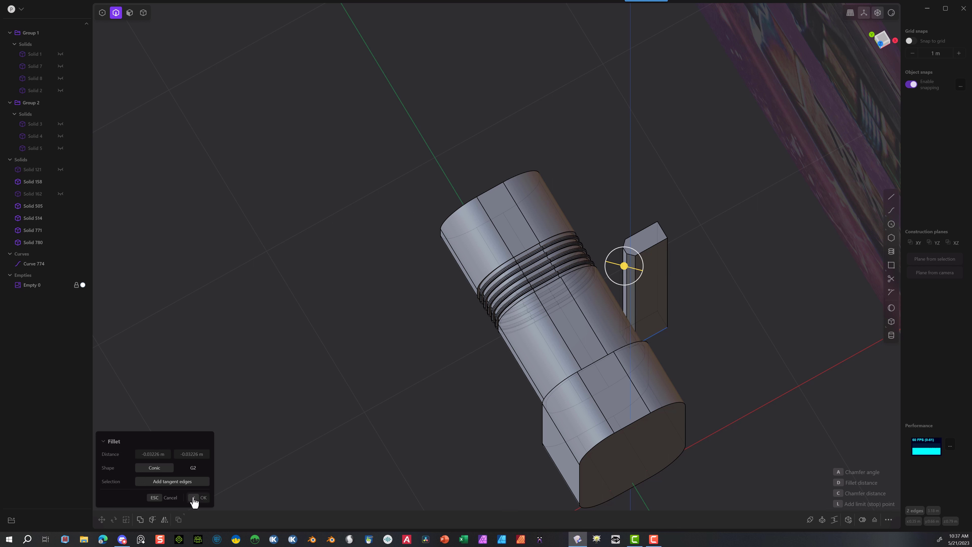
{"action": "left_click", "coordinate": [193, 497]}
Step: Chamfer the four vertical edges of the bar's bevelled end again, by a smaller amount, to round its profile
{"action": "middle_click_drag", "start_coordinate": [636, 266], "coordinate": [672, 259]}
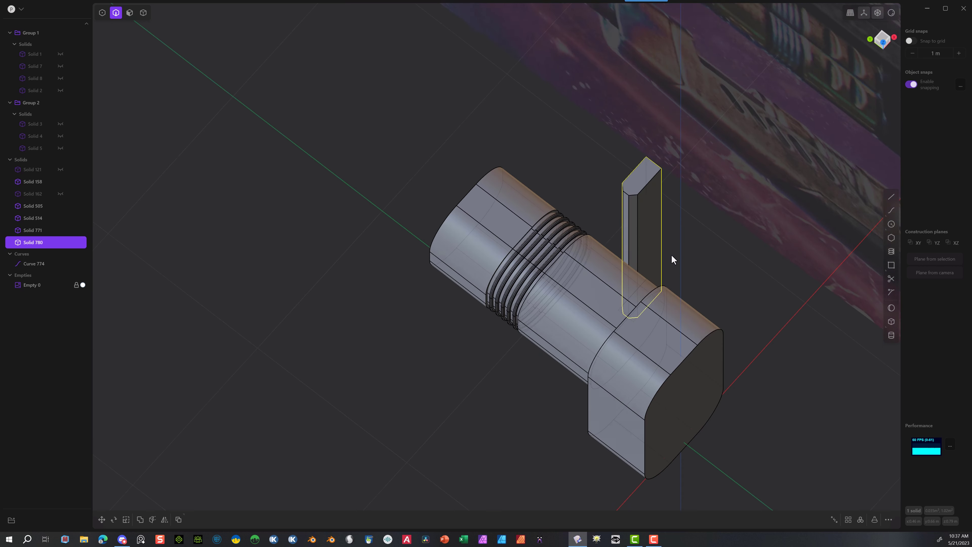
{"action": "scroll", "coordinate": [637, 195], "scroll_direction": "up", "scroll_amount": 5}
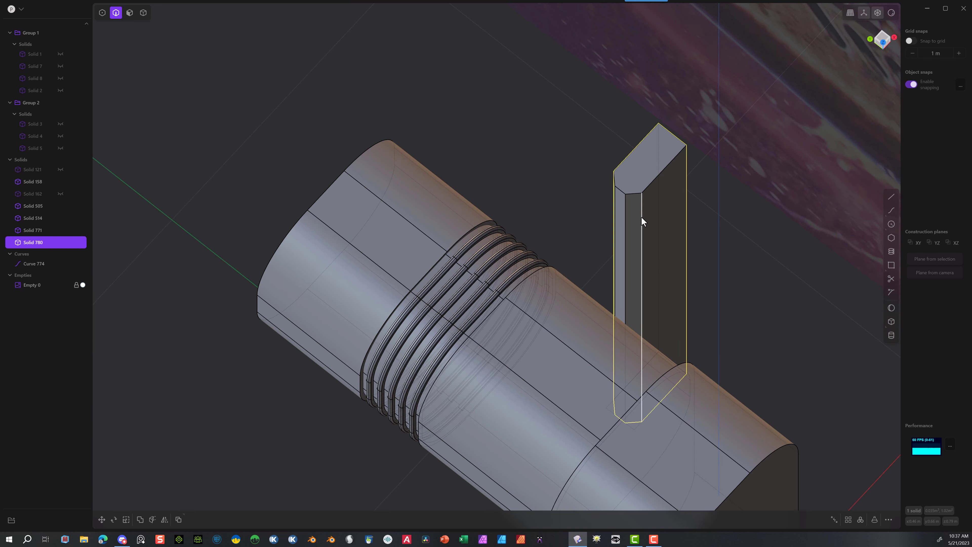
{"action": "left_click", "coordinate": [642, 217]}
{"action": "key", "text": "f"}
{"action": "left_click", "coordinate": [626, 225]}
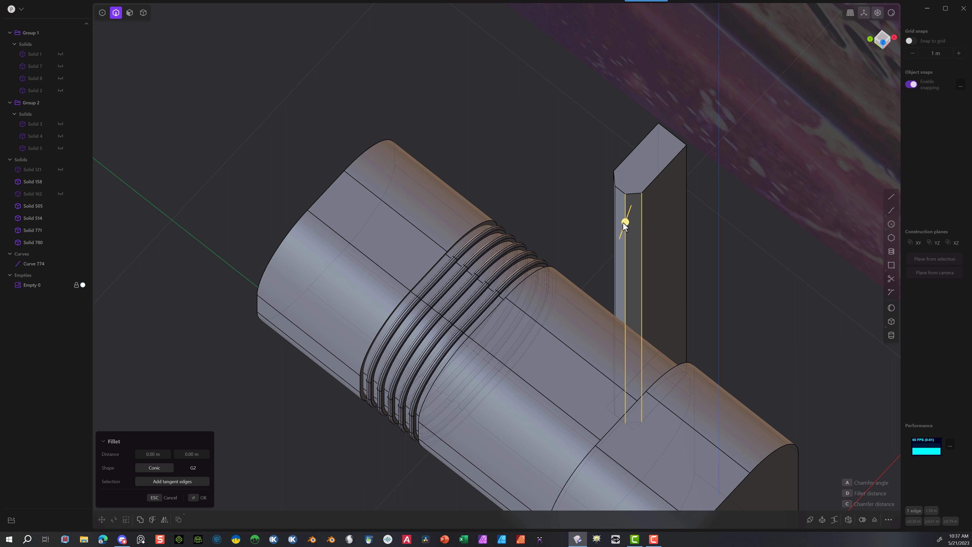
{"action": "left_click", "coordinate": [615, 212]}
{"action": "left_click", "coordinate": [614, 190]}
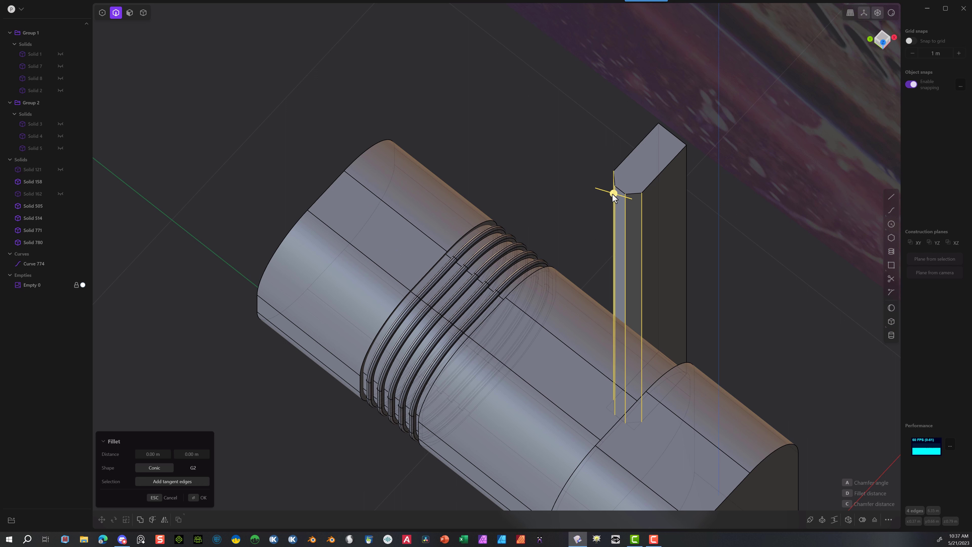
{"action": "left_click_drag", "start_coordinate": [614, 194], "coordinate": [610, 195]}
{"action": "left_click", "coordinate": [200, 496]}
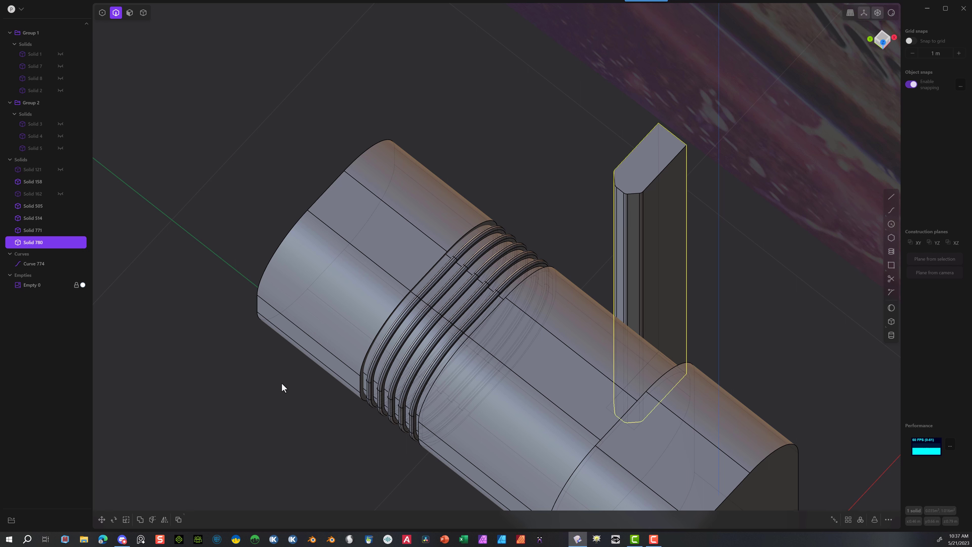
Step: Move the chamfered bar about 0.11 m in negative X so its bevelled end cuts into the barrel's side
{"action": "middle_click_drag", "start_coordinate": [710, 219], "coordinate": [638, 191]}
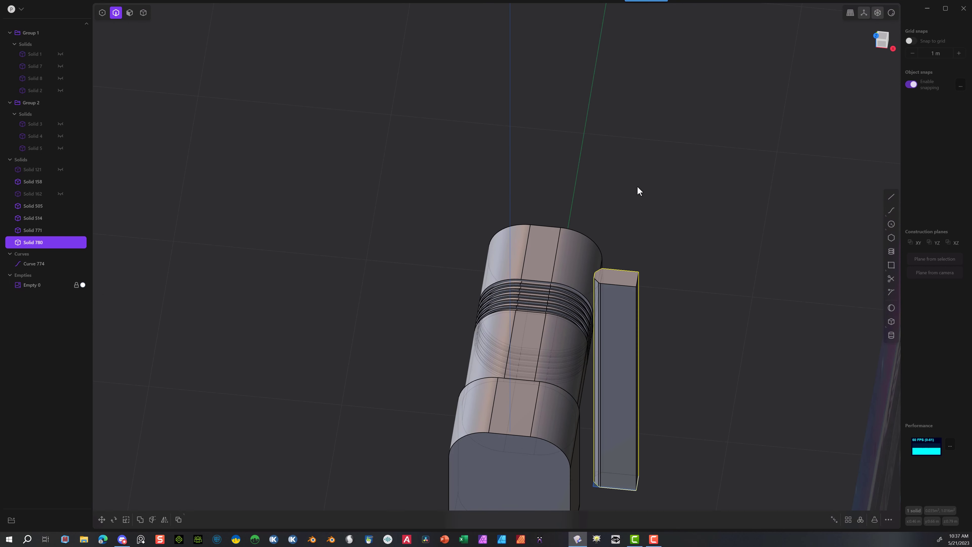
{"action": "left_click", "coordinate": [143, 13]}
{"action": "key", "text": "Escape"}
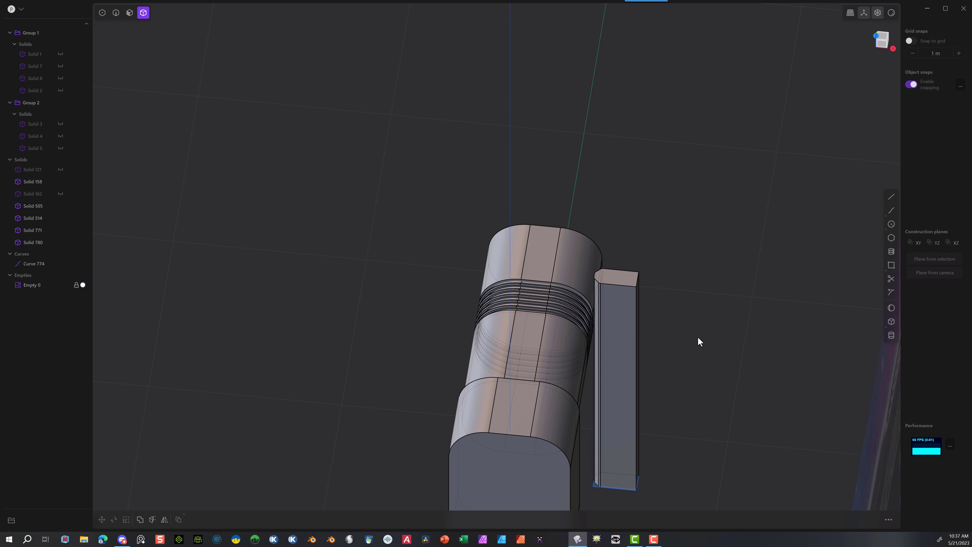
{"action": "scroll", "coordinate": [685, 373], "scroll_direction": "down", "scroll_amount": 1}
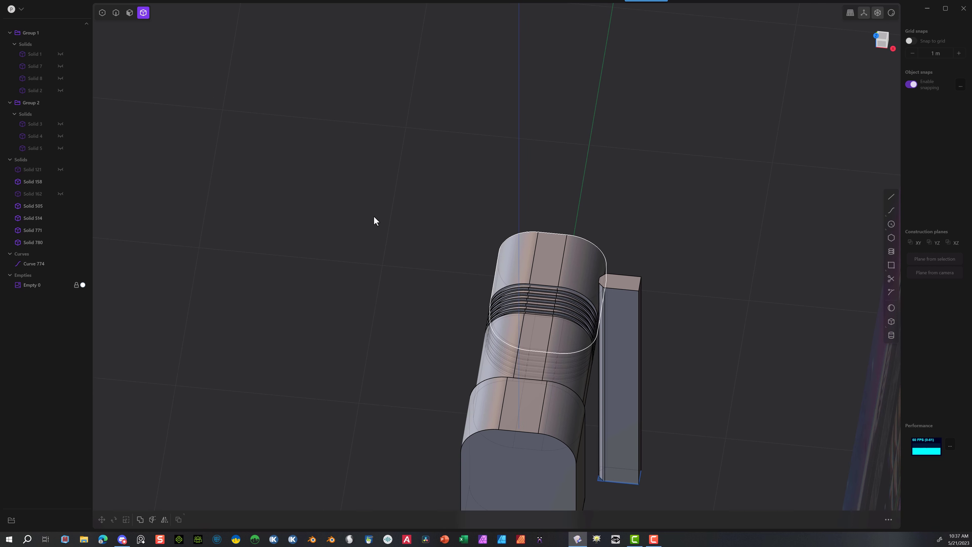
{"action": "left_click", "coordinate": [621, 325]}
{"action": "key", "text": "g"}
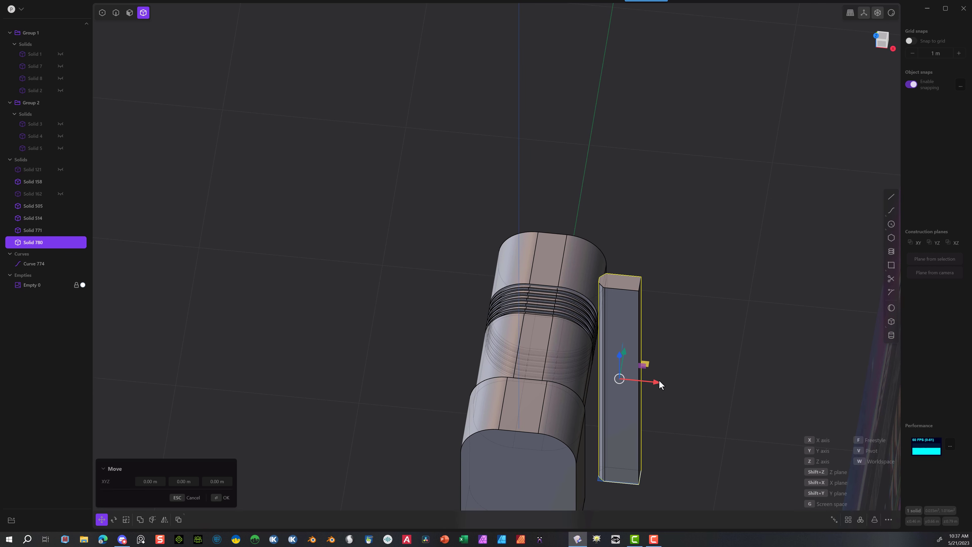
{"action": "left_click_drag", "start_coordinate": [659, 382], "coordinate": [638, 380]}
{"action": "middle_click_drag", "start_coordinate": [637, 379], "coordinate": [501, 337]}
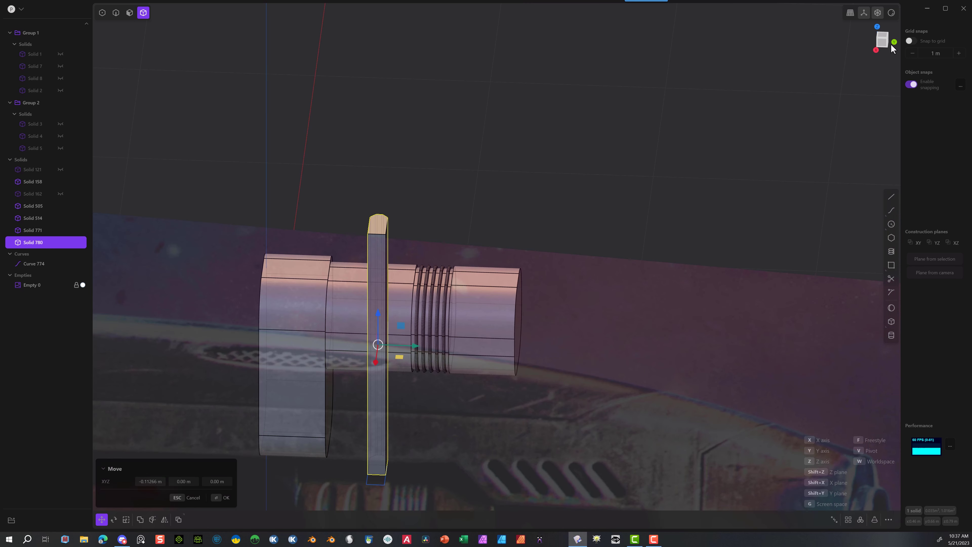
Step: Shift the bar backward along Y to match the reference slot and duplicate it about 0.161 m further back
{"action": "left_click", "coordinate": [874, 52]}
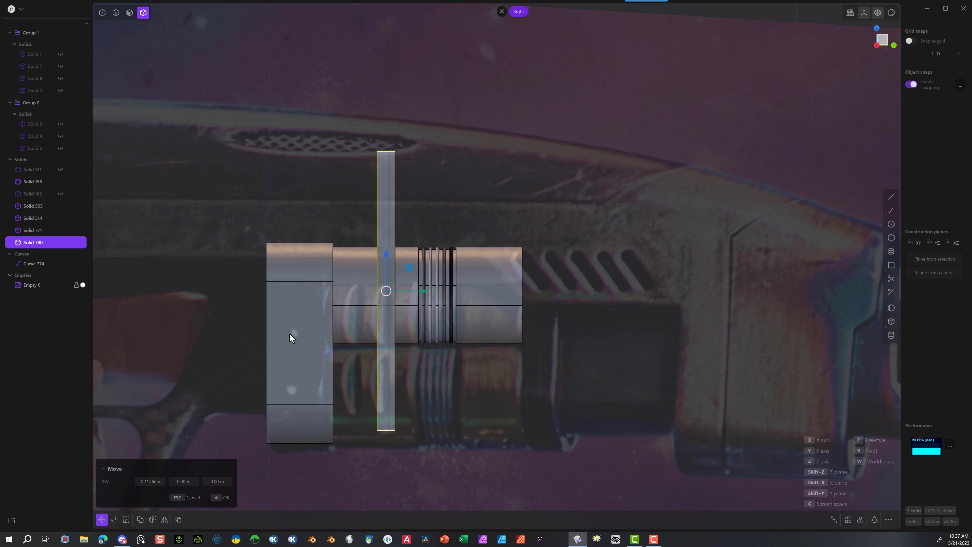
{"action": "left_click_drag", "start_coordinate": [423, 292], "coordinate": [393, 294]}
{"action": "right_click", "coordinate": [374, 291]}
{"action": "key", "text": "shift+d"}
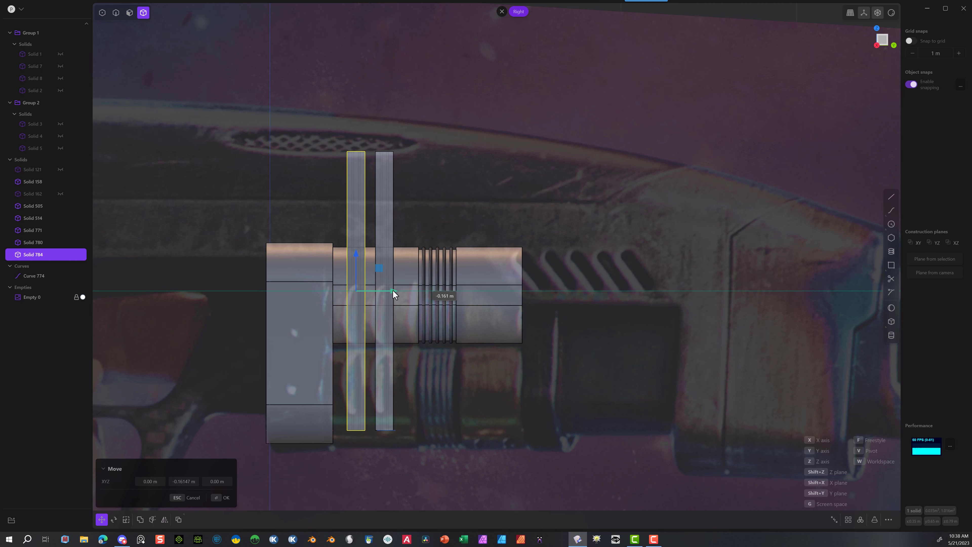
{"action": "middle_click_drag", "start_coordinate": [394, 294], "coordinate": [298, 355]}
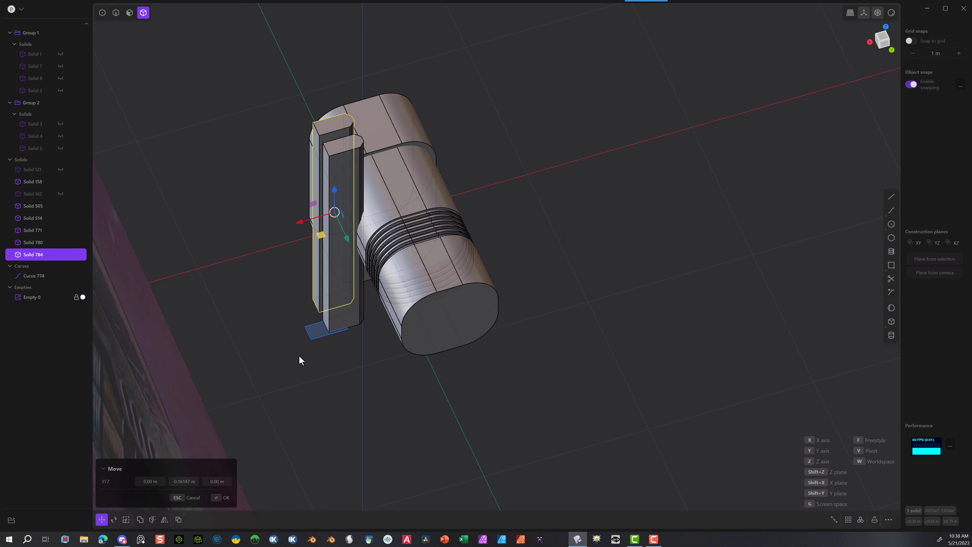
Step: Mirror both bars across the X mirror plane, one after the other, onto the barrel's opposite side
{"action": "left_click", "coordinate": [165, 519]}
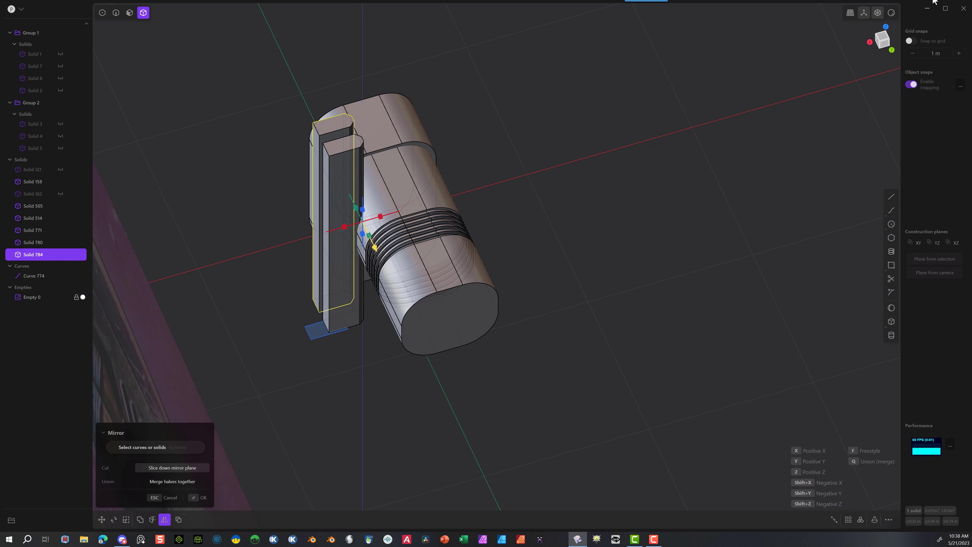
{"action": "left_click", "coordinate": [886, 26]}
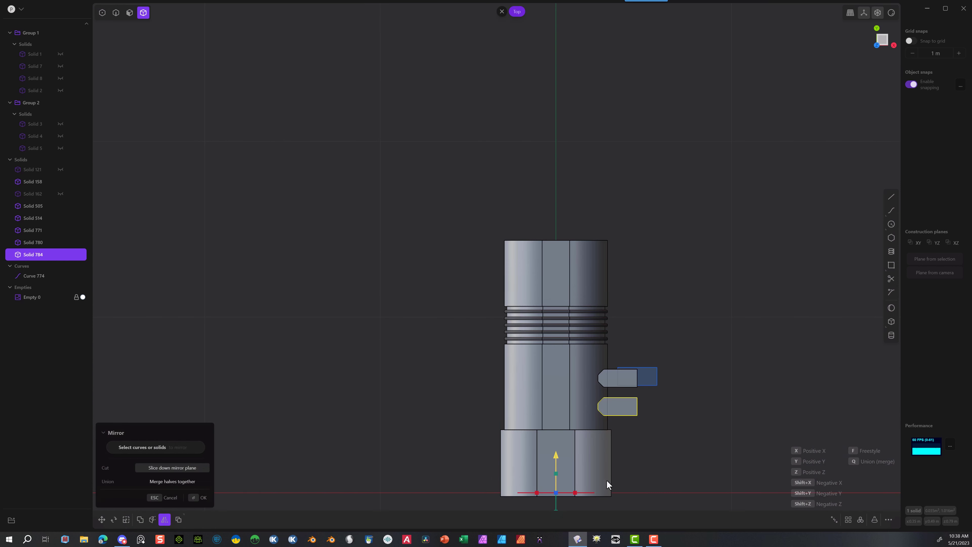
{"action": "left_click", "coordinate": [573, 493]}
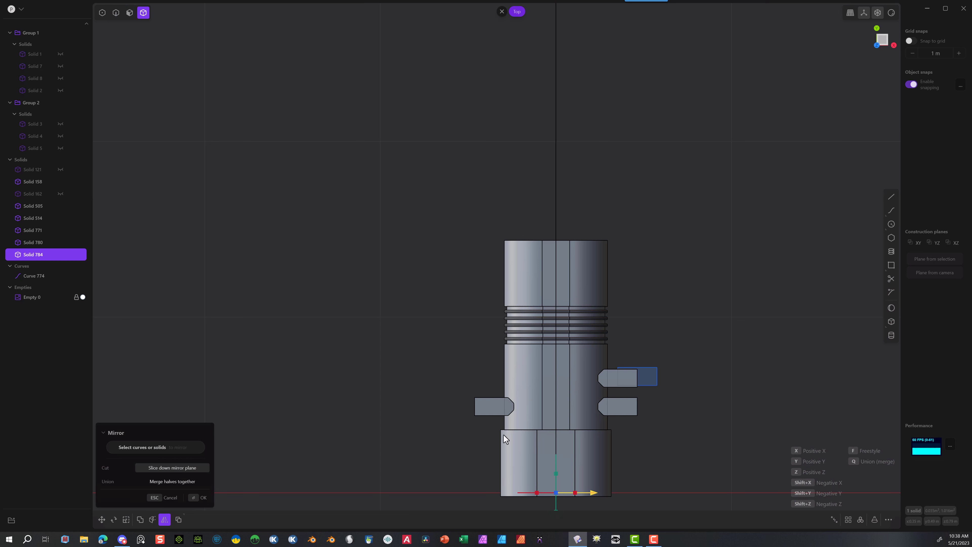
{"action": "left_click", "coordinate": [192, 498]}
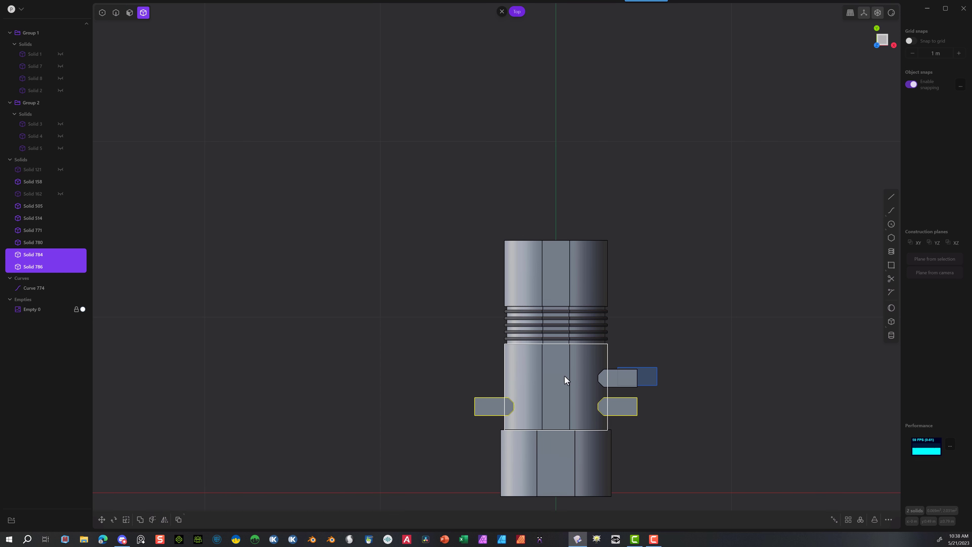
{"action": "left_click", "coordinate": [624, 383]}
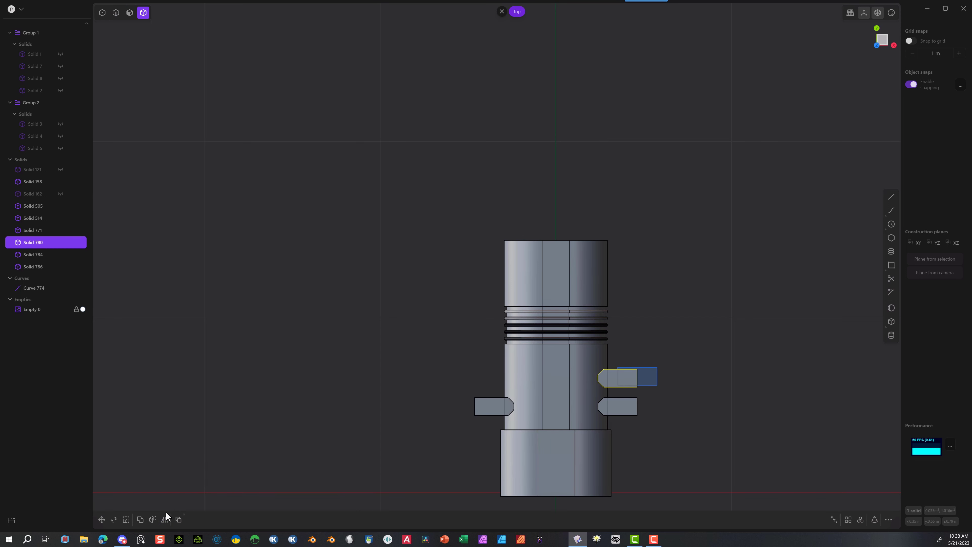
{"action": "left_click", "coordinate": [165, 519]}
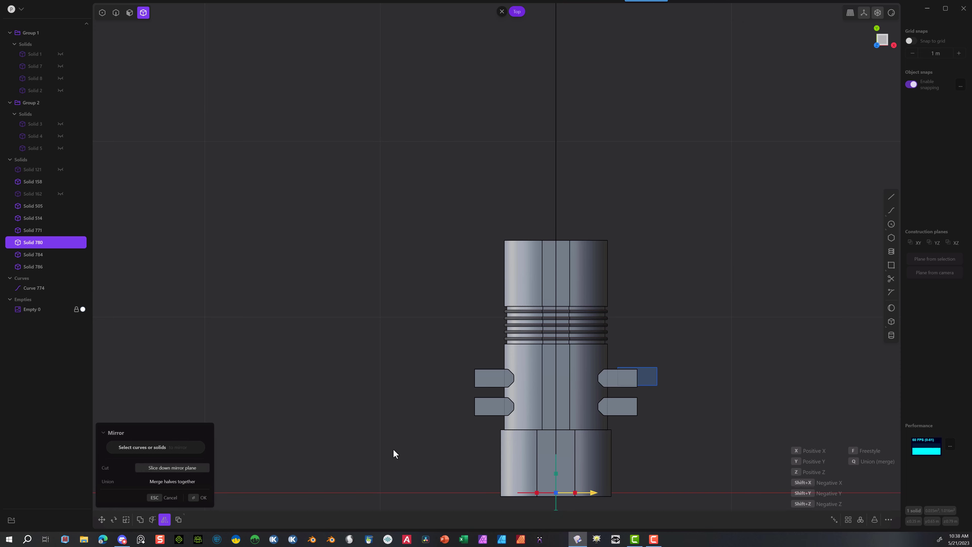
{"action": "left_click", "coordinate": [191, 497]}
{"action": "middle_click_drag", "start_coordinate": [191, 488], "coordinate": [230, 378]}
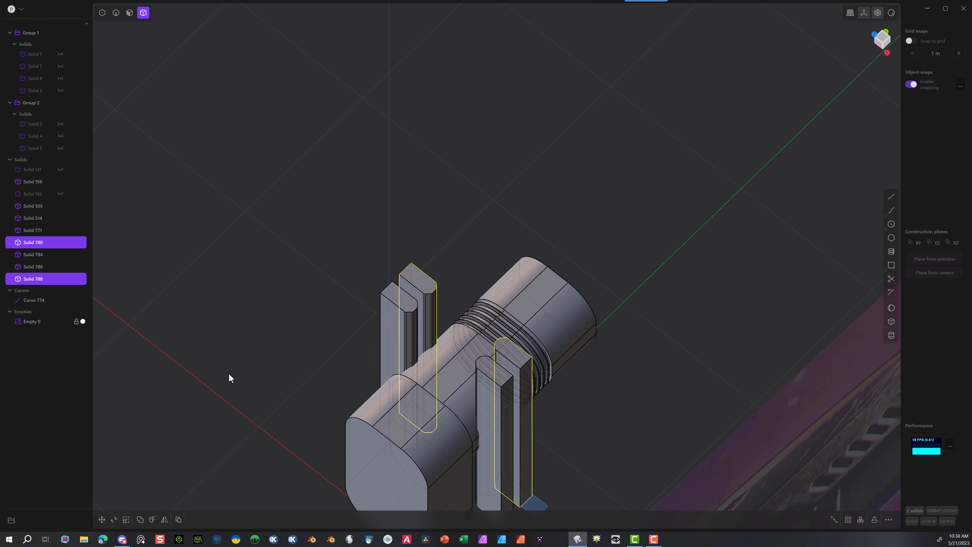
Step: Subtract all four bars from the upper barrel's rear plain section with a Boolean difference to cut the side slots
{"action": "left_click", "coordinate": [467, 373]}
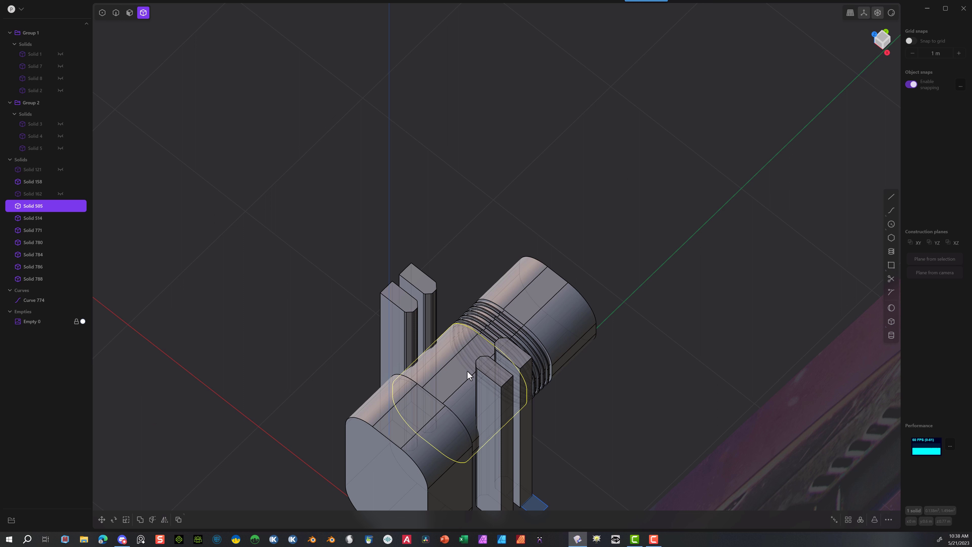
{"action": "left_click", "coordinate": [492, 392], "text": "shift"}
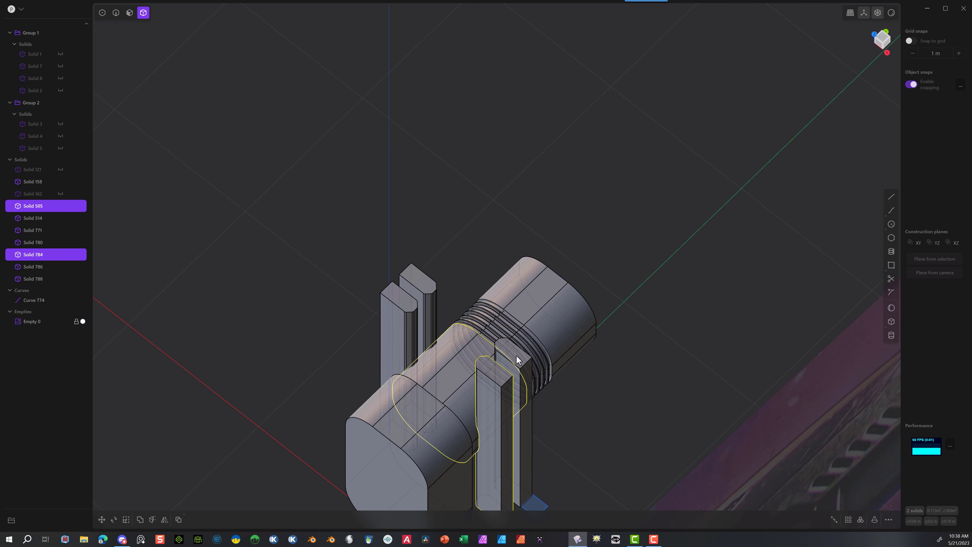
{"action": "left_click", "coordinate": [506, 349], "text": "shift"}
{"action": "left_click", "coordinate": [425, 282], "text": "shift"}
{"action": "left_click", "coordinate": [400, 299], "text": "shift"}
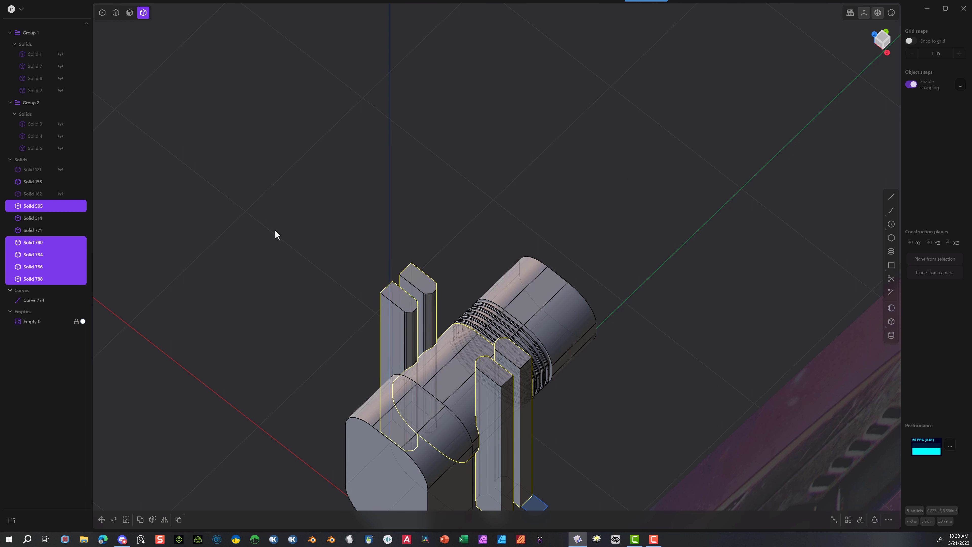
{"action": "key", "text": "q"}
{"action": "key", "text": "Return"}
Step: Duplicate the slotted section, ring stack and front section about 0.558 m downward along Z to form the lower barrel
{"action": "middle_click_drag", "start_coordinate": [253, 344], "coordinate": [230, 268]}
{"action": "key", "text": "KP_3"}
{"action": "left_click", "coordinate": [451, 249], "text": "shift"}
{"action": "left_click", "coordinate": [501, 251], "text": "shift"}
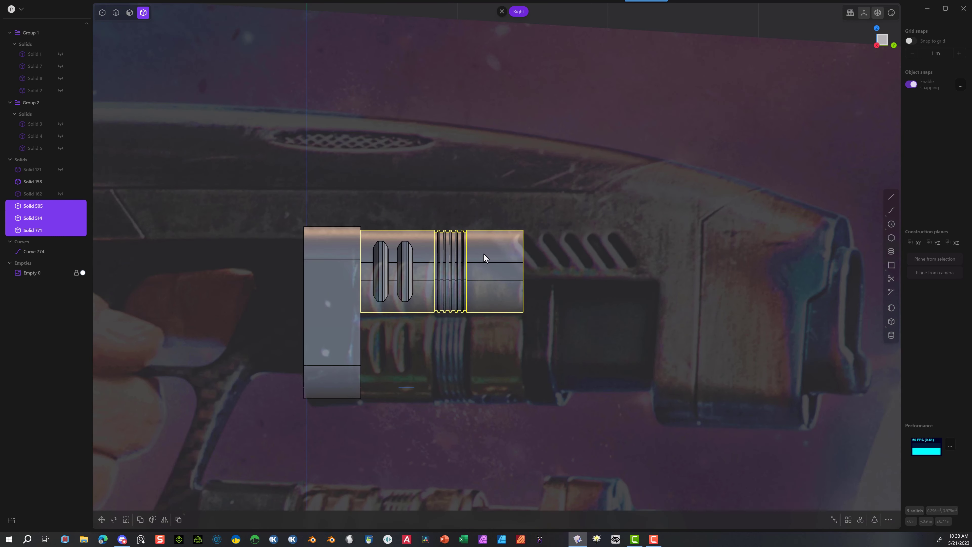
{"action": "key", "text": "ctrl+d"}
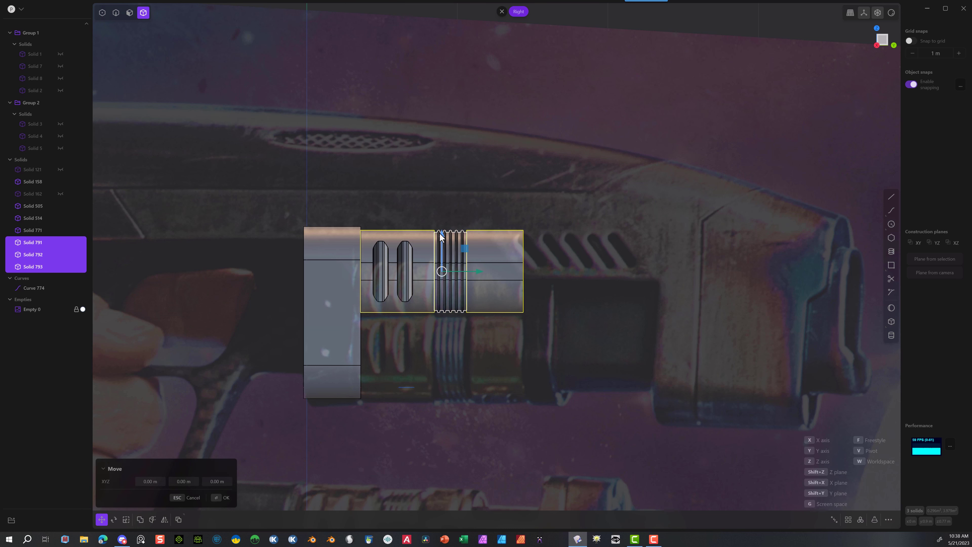
{"action": "left_click_drag", "start_coordinate": [442, 240], "coordinate": [432, 321]}
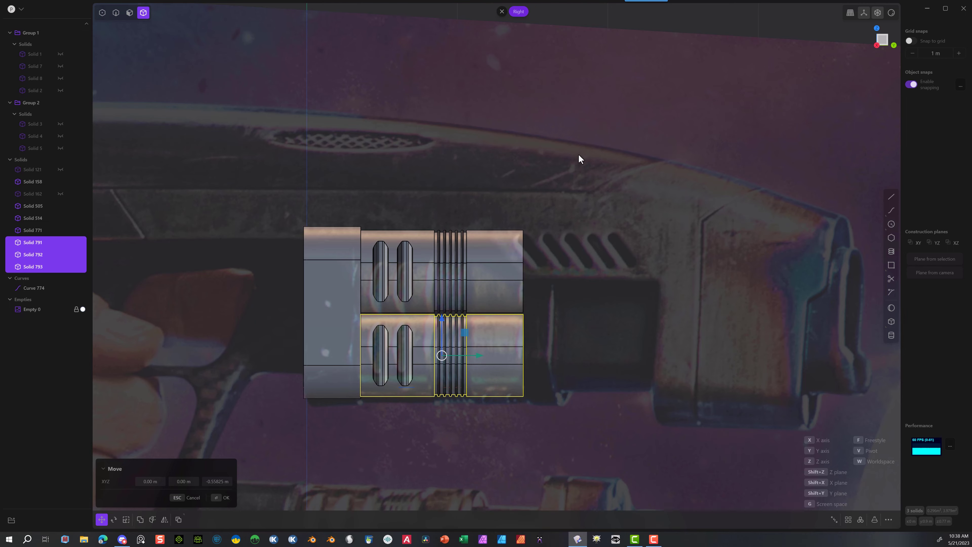
Step: Nudge all six solids of the upper and lower barrels slightly backward along Y against the rear block
{"action": "mouse_move", "coordinate": [579, 159]}
{"action": "middle_mouse_down"}
{"action": "mouse_move", "coordinate": [453, 181]}
{"action": "mouse_move", "coordinate": [579, 168]}
{"action": "middle_mouse_up"}
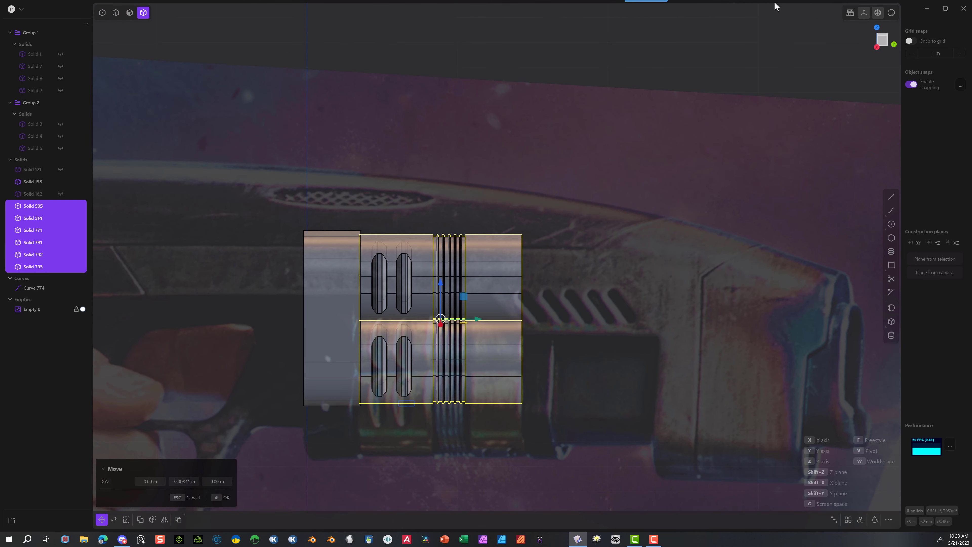
{"action": "scroll", "coordinate": [575, 141], "scroll_direction": "down", "scroll_amount": 3}
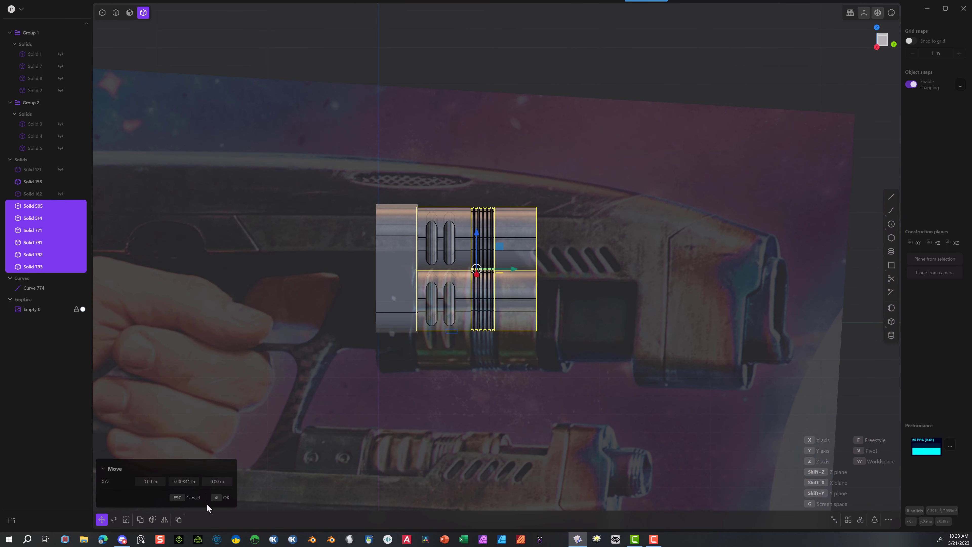
{"action": "left_click", "coordinate": [216, 500]}
{"action": "middle_click_drag", "start_coordinate": [241, 311], "coordinate": [153, 337]}
{"action": "key", "text": "Escape"}
Step: Unhide all solids in Group 2 and Group 1, plus the hidden ungrouped Solid 121 and Solid 162
{"action": "left_click", "coordinate": [59, 124]}
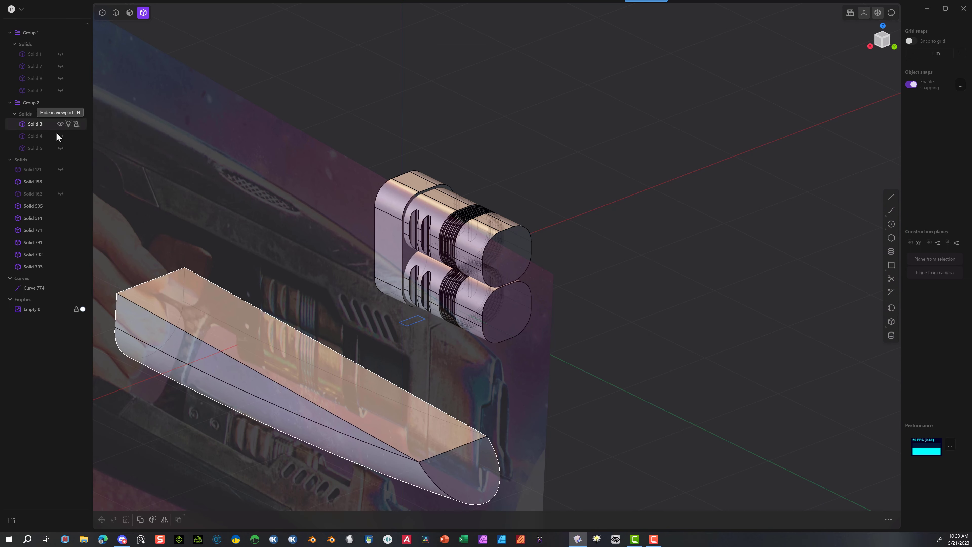
{"action": "left_click", "coordinate": [60, 136]}
{"action": "left_click", "coordinate": [60, 148]}
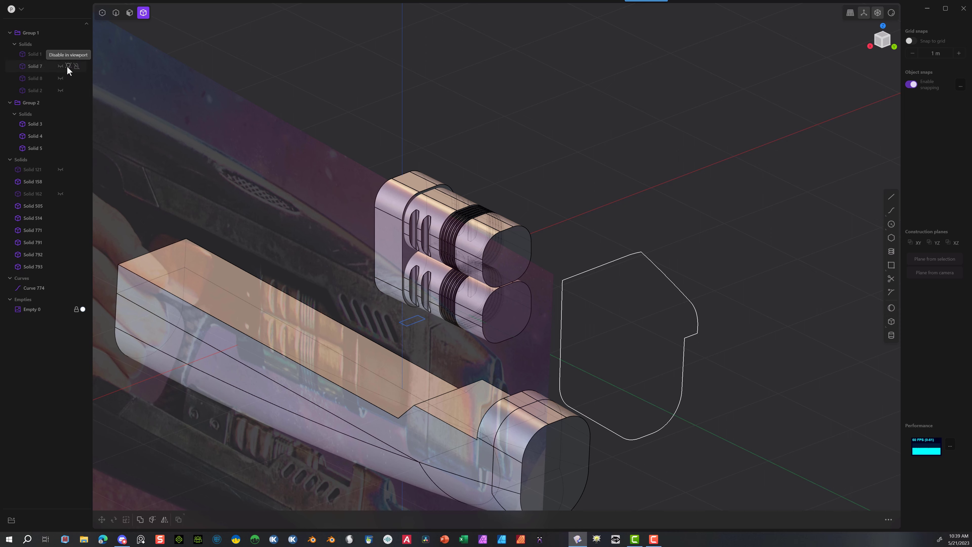
{"action": "left_click", "coordinate": [60, 78]}
{"action": "left_click", "coordinate": [60, 66]}
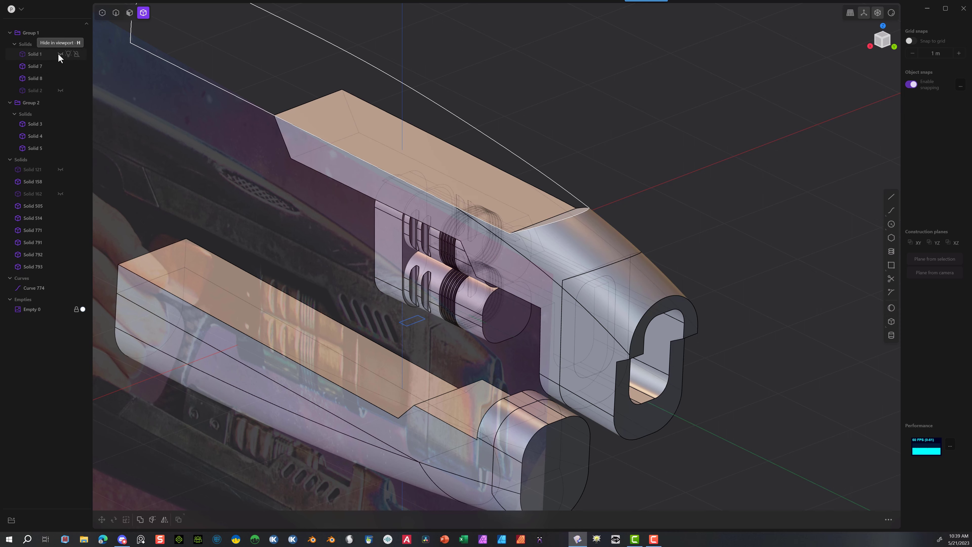
{"action": "left_click", "coordinate": [60, 54]}
{"action": "left_click", "coordinate": [60, 91]}
{"action": "middle_click_drag", "start_coordinate": [362, 113], "coordinate": [432, 85]}
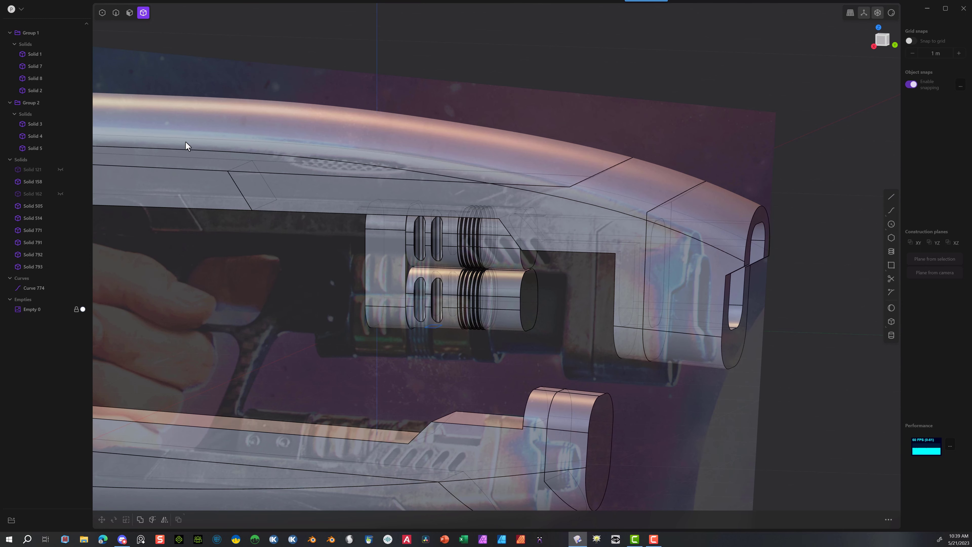
{"action": "left_click", "coordinate": [60, 169]}
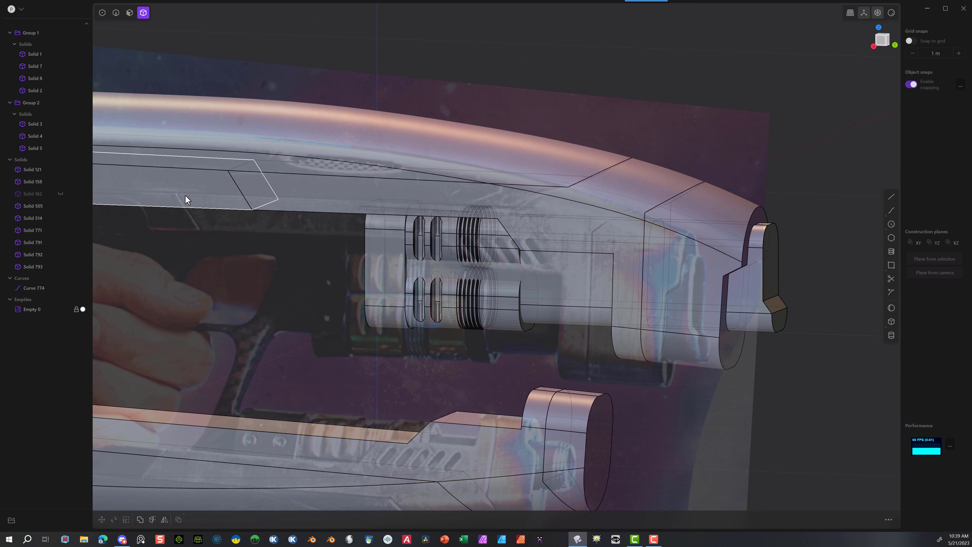
{"action": "left_click", "coordinate": [60, 194]}
Step: Offset the rear face of the block ahead of the barrels to meet the barrels' front ends
{"action": "mouse_move", "coordinate": [578, 259]}
{"action": "middle_mouse_down"}
{"action": "mouse_move", "coordinate": [523, 285]}
{"action": "mouse_move", "coordinate": [554, 278]}
{"action": "mouse_move", "coordinate": [549, 296]}
{"action": "mouse_move", "coordinate": [525, 278]}
{"action": "mouse_move", "coordinate": [569, 283]}
{"action": "mouse_move", "coordinate": [564, 271]}
{"action": "middle_mouse_up"}
{"action": "scroll", "coordinate": [534, 270], "scroll_direction": "up", "scroll_amount": 5}
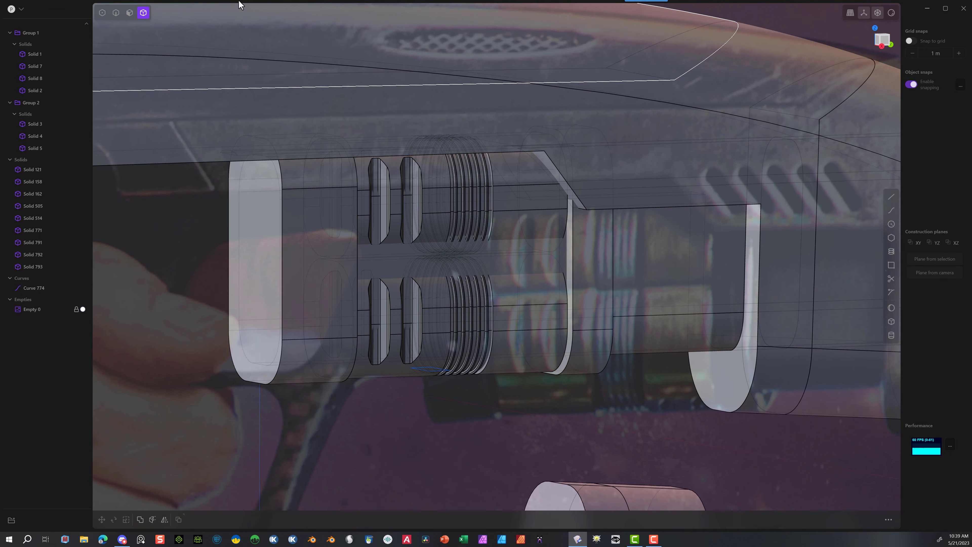
{"action": "left_click", "coordinate": [129, 12]}
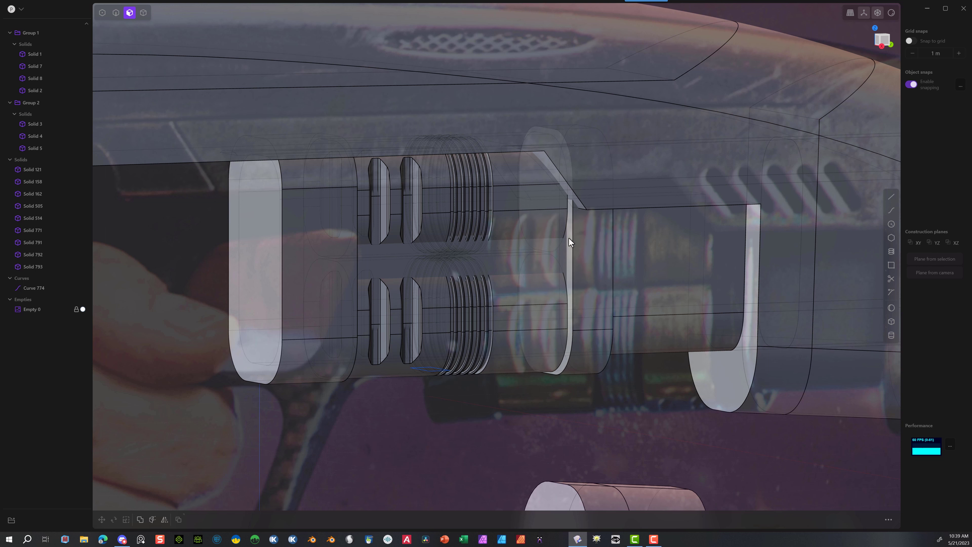
{"action": "left_click", "coordinate": [569, 238]}
{"action": "left_click_drag", "start_coordinate": [536, 241], "coordinate": [528, 240]}
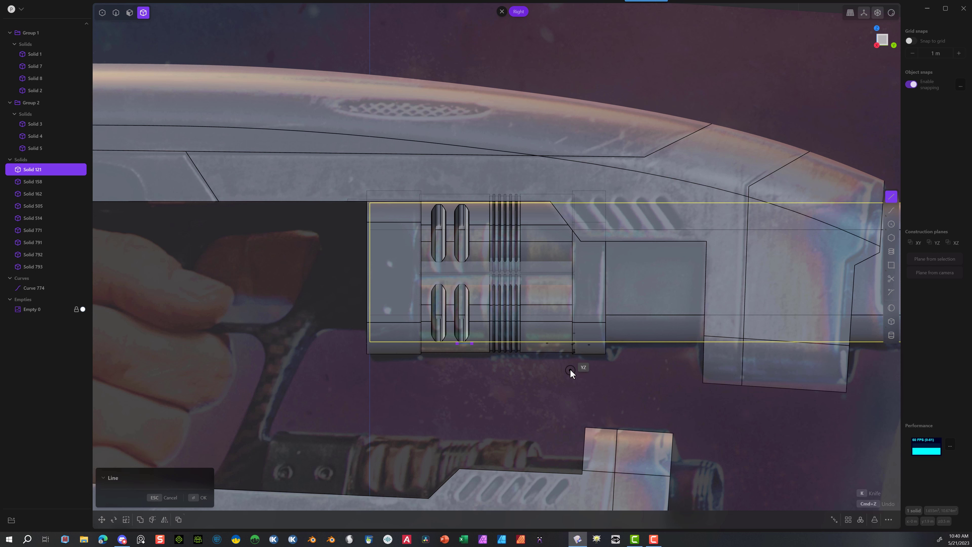
Step: Draw a vertical line through the barrels' front ends and duplicate it about 1.055 m backward to the slotted sections' rear edge
{"action": "left_click", "coordinate": [572, 358]}
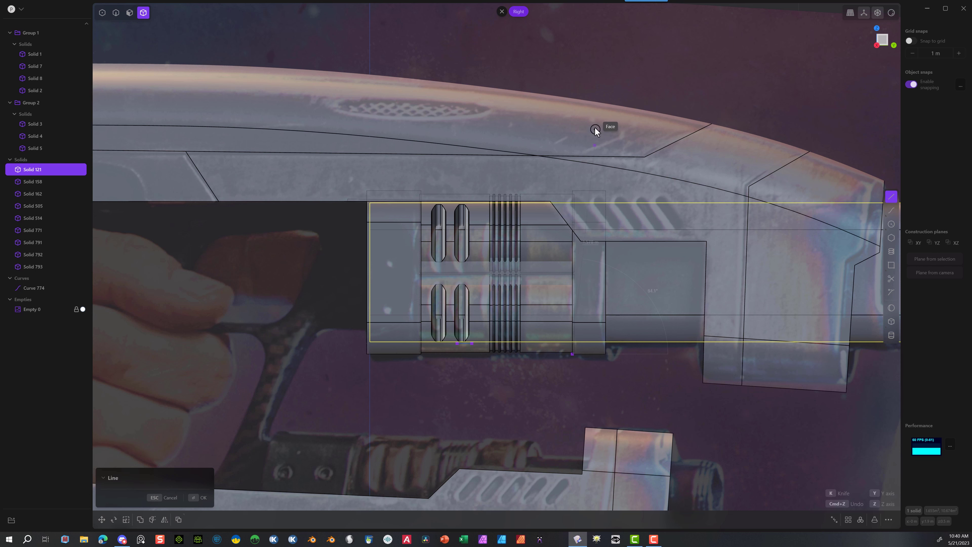
{"action": "left_click", "coordinate": [577, 44]}
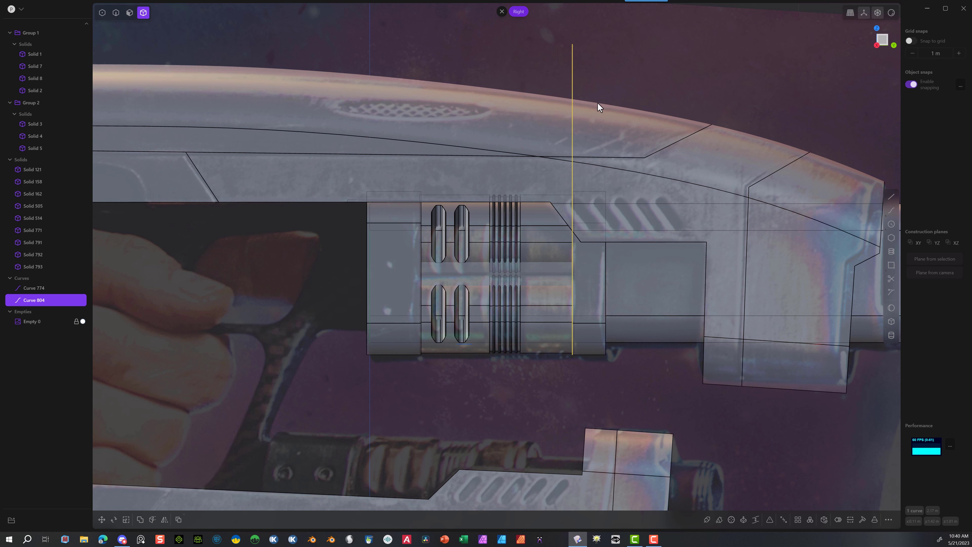
{"action": "key", "text": "ctrl+d"}
{"action": "left_click_drag", "start_coordinate": [612, 200], "coordinate": [459, 233]}
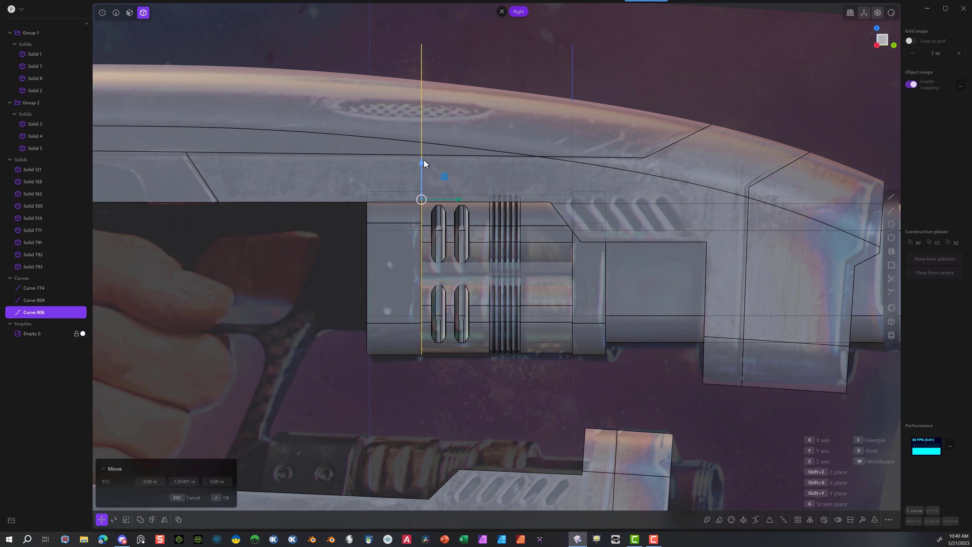
{"action": "left_click_drag", "start_coordinate": [424, 164], "coordinate": [424, 175]}
{"action": "left_click", "coordinate": [219, 498]}
{"action": "left_click", "coordinate": [268, 418]}
Step: Cut the long inner core solid with the rear vertical line and the remaining part with the front vertical line
{"action": "left_click", "coordinate": [642, 320]}
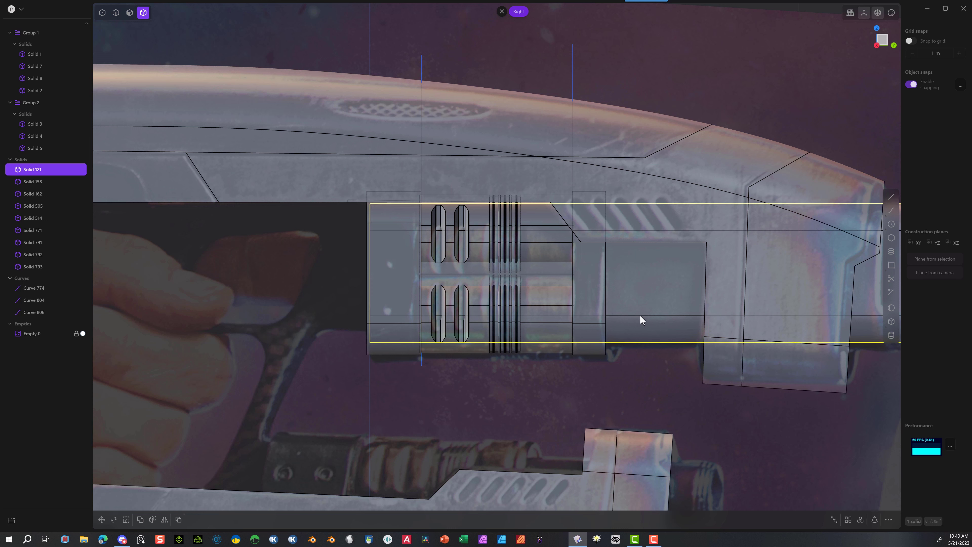
{"action": "left_click", "coordinate": [152, 520]}
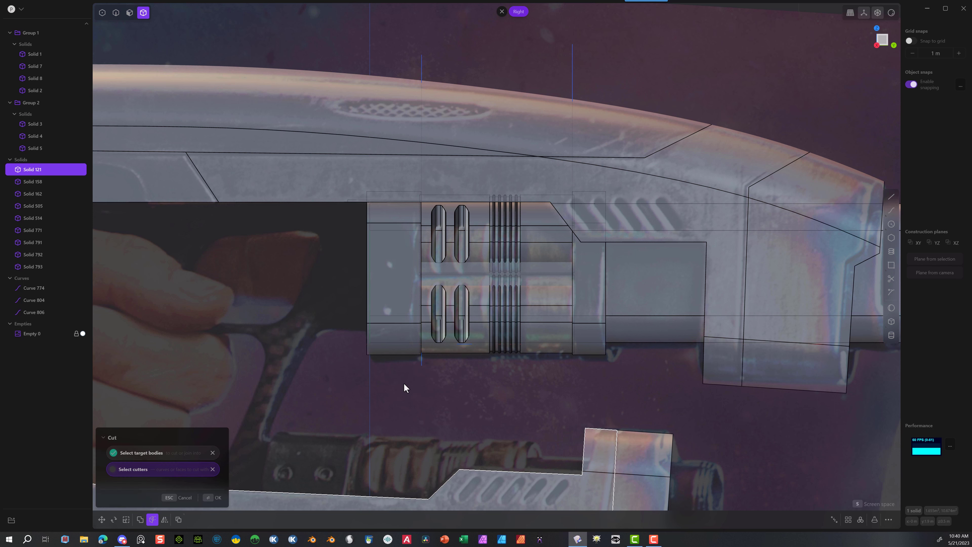
{"action": "left_click", "coordinate": [422, 366]}
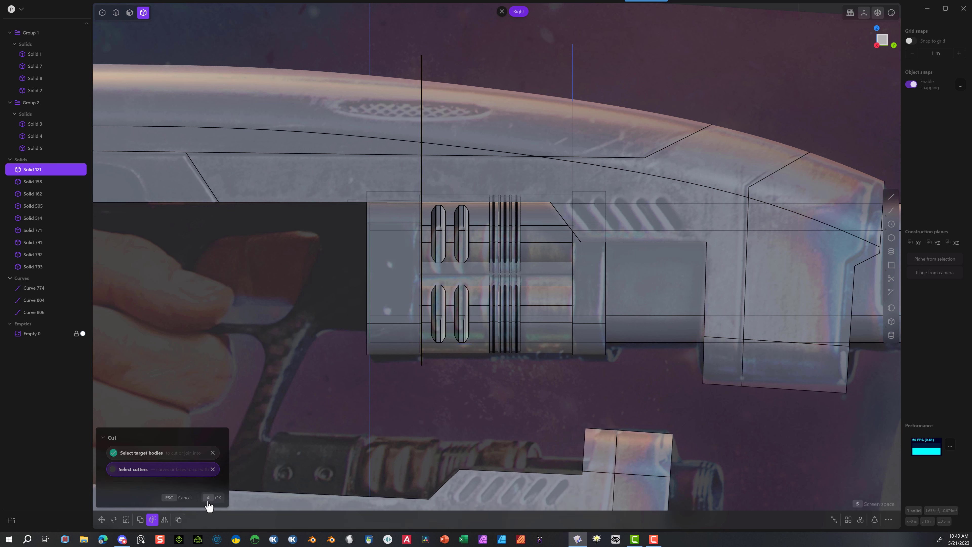
{"action": "left_click", "coordinate": [209, 499]}
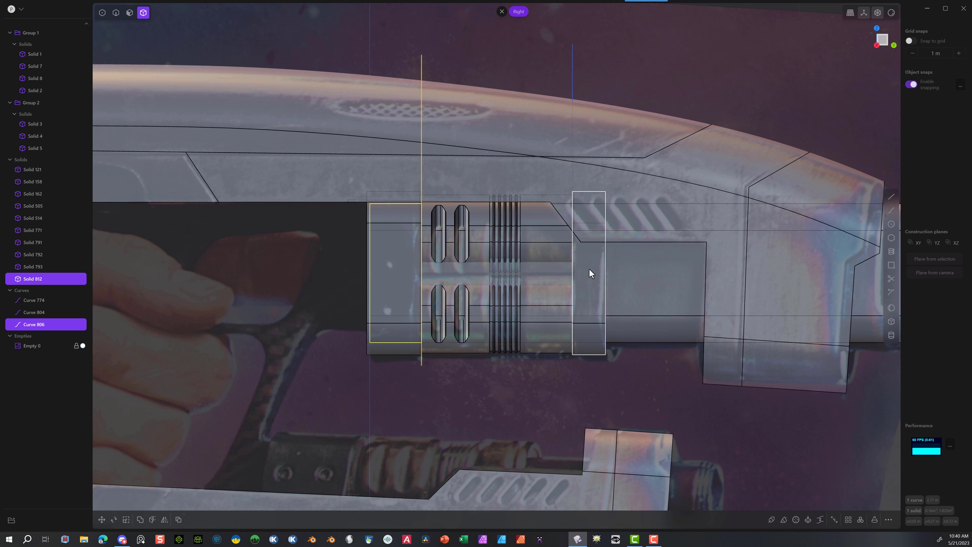
{"action": "left_click", "coordinate": [647, 305]}
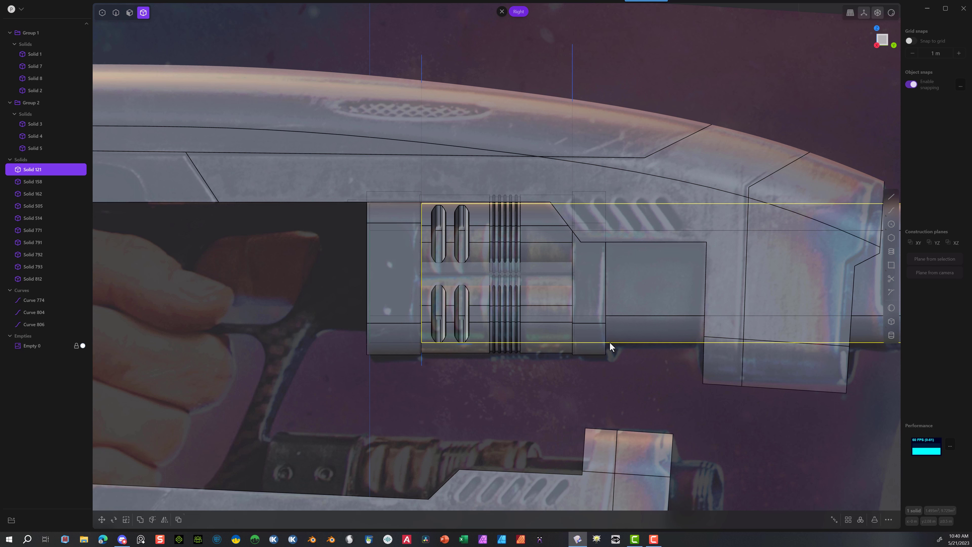
{"action": "left_click", "coordinate": [152, 520]}
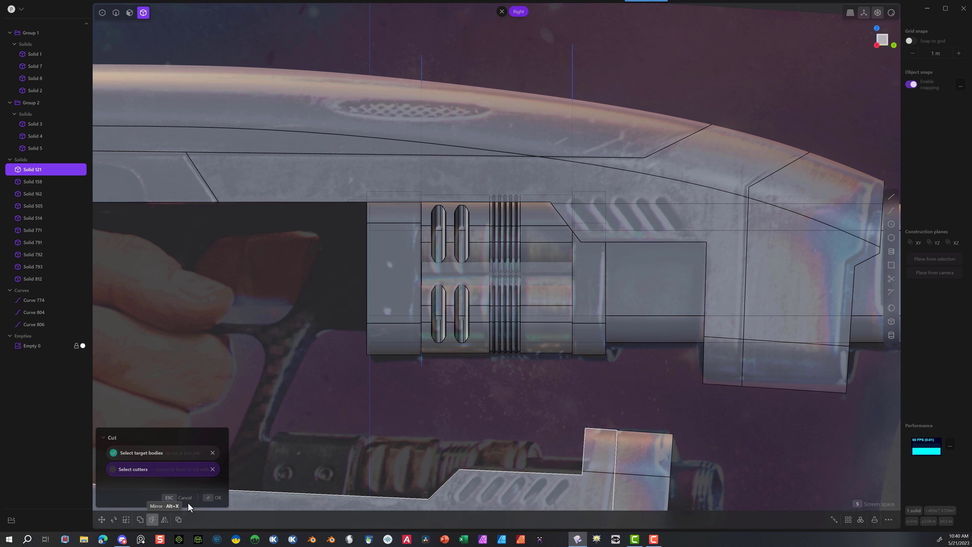
{"action": "left_click", "coordinate": [573, 350]}
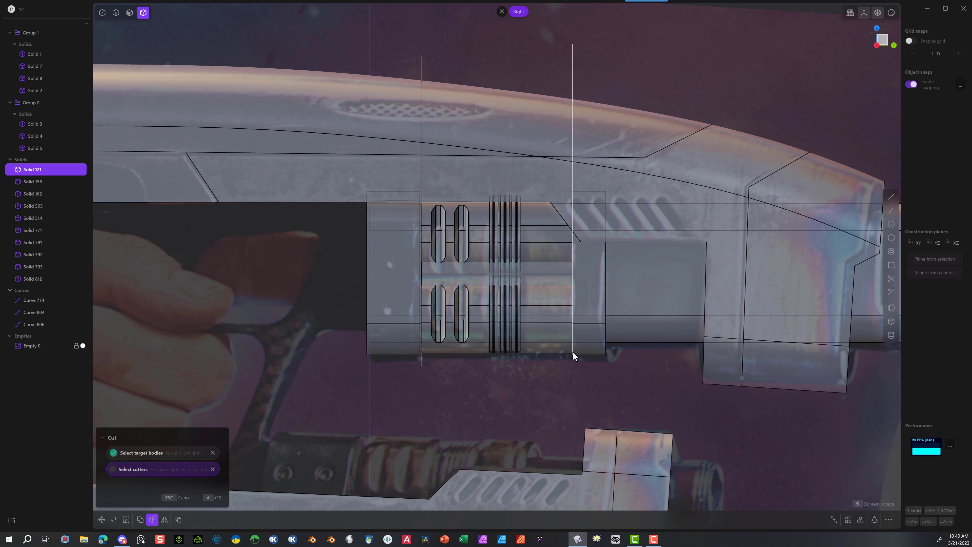
{"action": "left_click", "coordinate": [211, 498]}
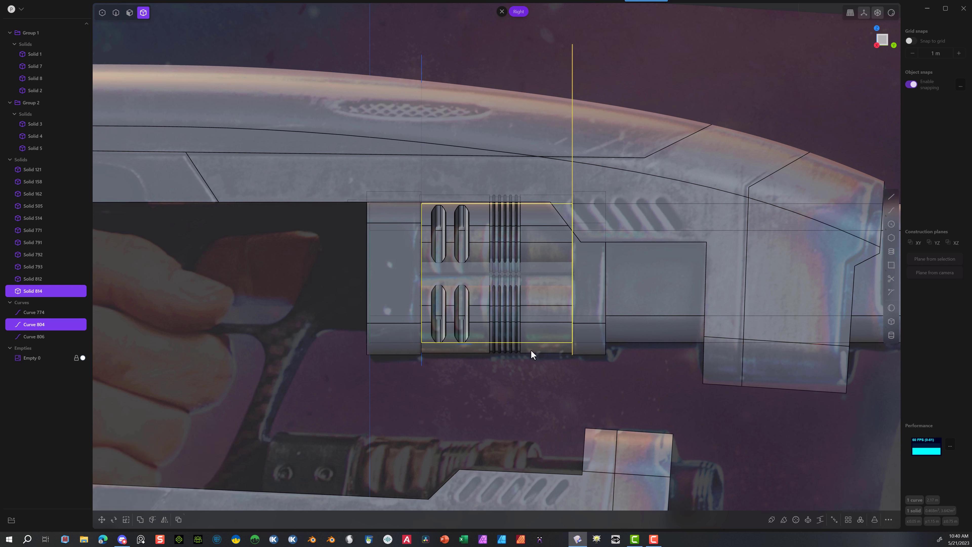
Step: Delete the middle piece of the core solid that lies inside the barrels
{"action": "left_click", "coordinate": [449, 403]}
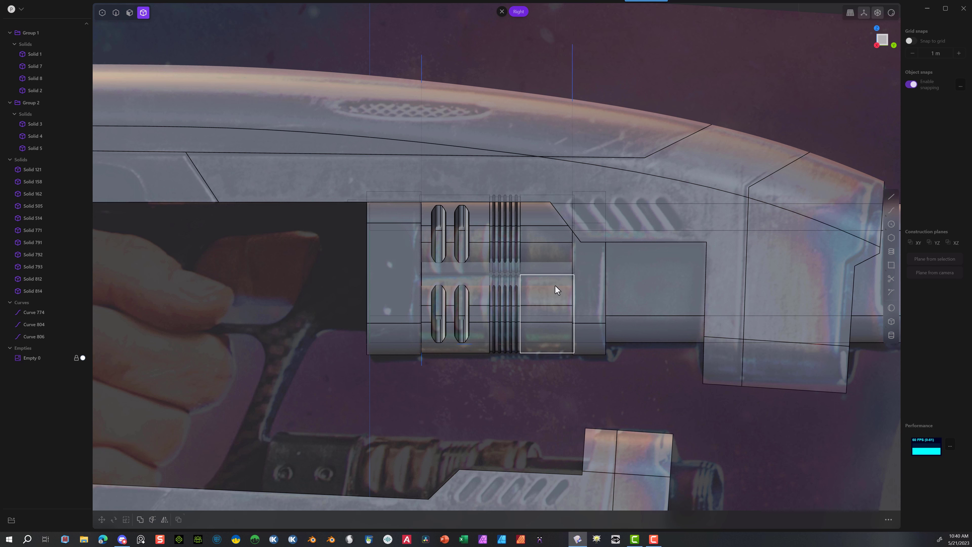
{"action": "left_click", "coordinate": [471, 322]}
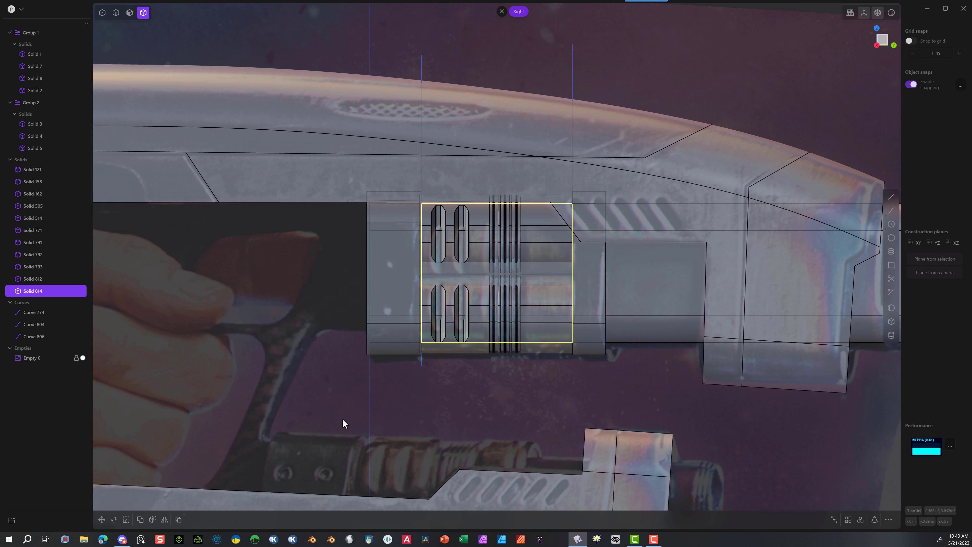
{"action": "key", "text": "Delete"}
Step: Duplicate the lower barrel's three solids, moving the copy about 1.13 m down and backward onto the smaller lower blaster body
{"action": "scroll", "coordinate": [325, 425], "scroll_direction": "down", "scroll_amount": 5}
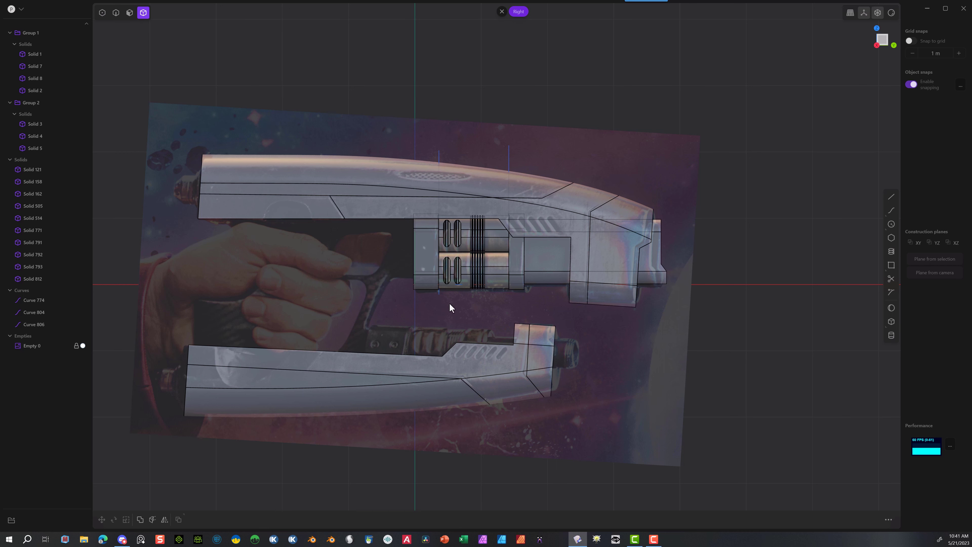
{"action": "left_click", "coordinate": [468, 281]}
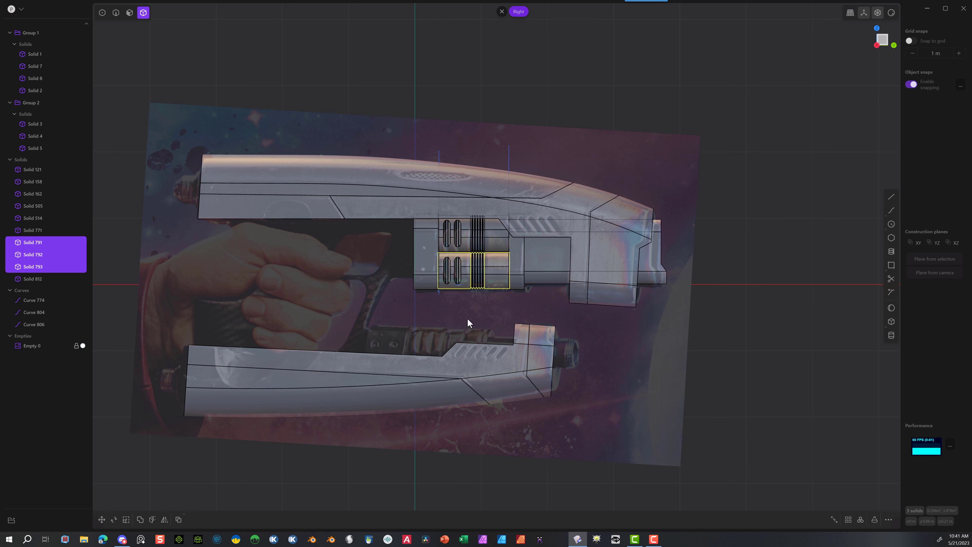
{"action": "key", "text": "ctrl+d"}
{"action": "left_click_drag", "start_coordinate": [475, 239], "coordinate": [463, 315]}
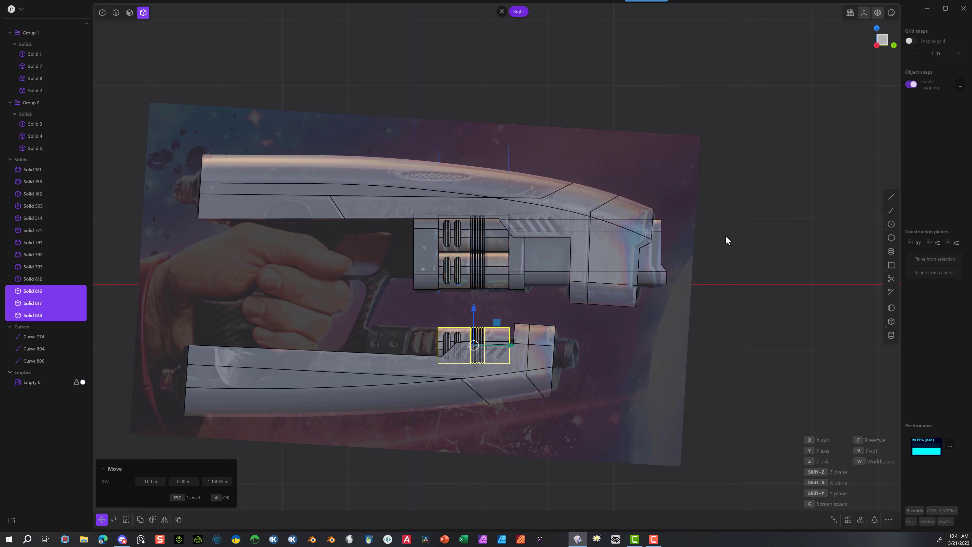
{"action": "left_click_drag", "start_coordinate": [514, 346], "coordinate": [482, 351]}
{"action": "middle_click_drag", "start_coordinate": [478, 354], "coordinate": [441, 367]}
{"action": "left_click", "coordinate": [216, 501]}
Step: Offset the front face of the duplicated barrel's front section forward by about 0.168 m
{"action": "left_click", "coordinate": [352, 437]}
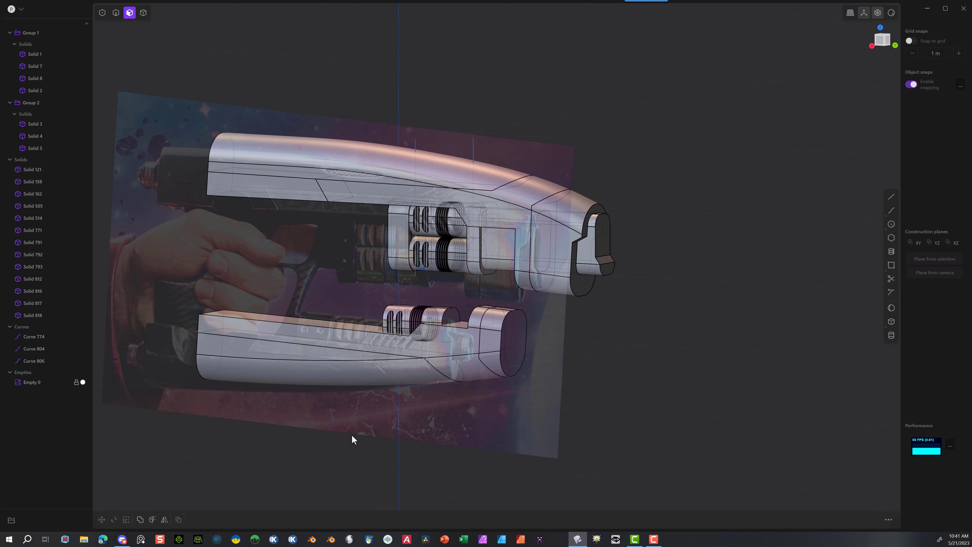
{"action": "left_click", "coordinate": [455, 317]}
{"action": "left_click_drag", "start_coordinate": [489, 318], "coordinate": [496, 324]}
{"action": "left_click", "coordinate": [871, 48]}
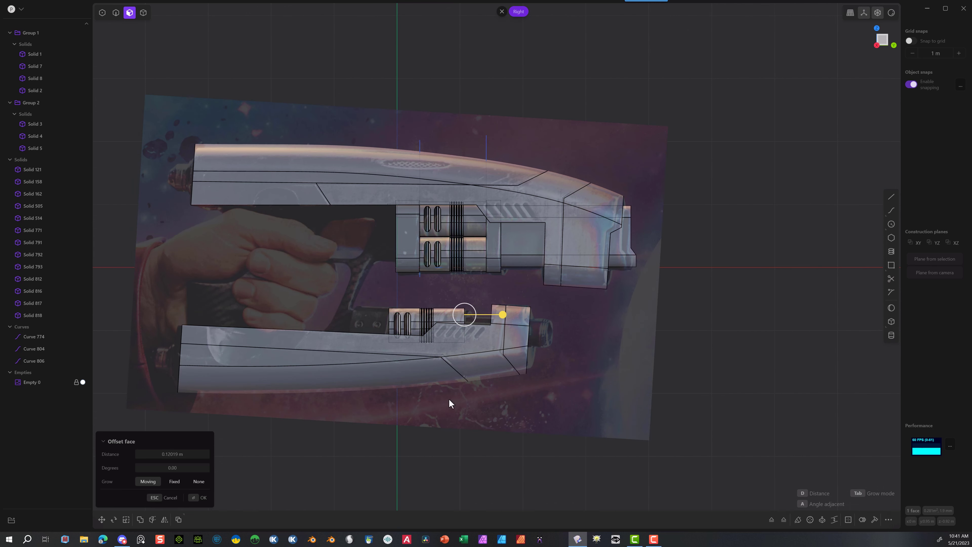
{"action": "left_click_drag", "start_coordinate": [510, 312], "coordinate": [507, 314]}
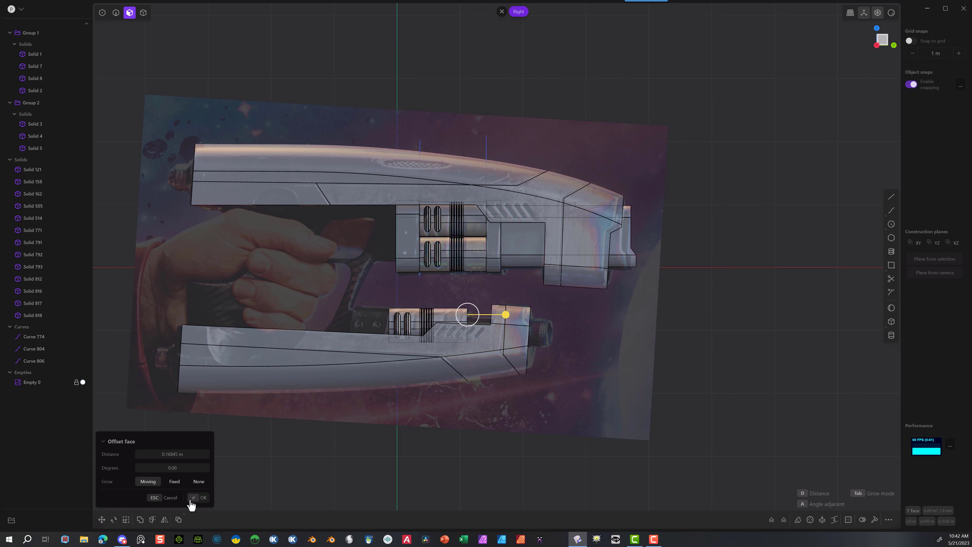
{"action": "middle_click_drag", "start_coordinate": [374, 410], "coordinate": [426, 384]}
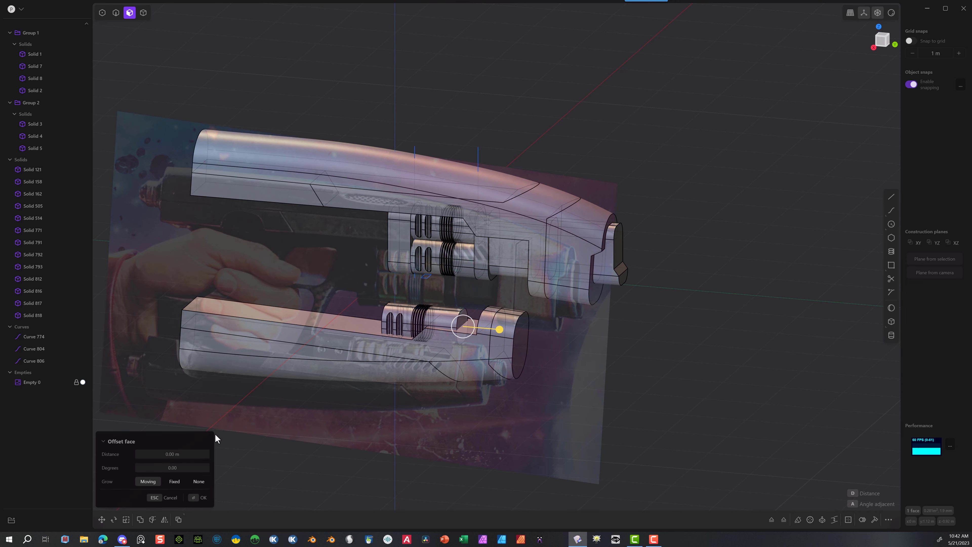
{"action": "left_click", "coordinate": [197, 499]}
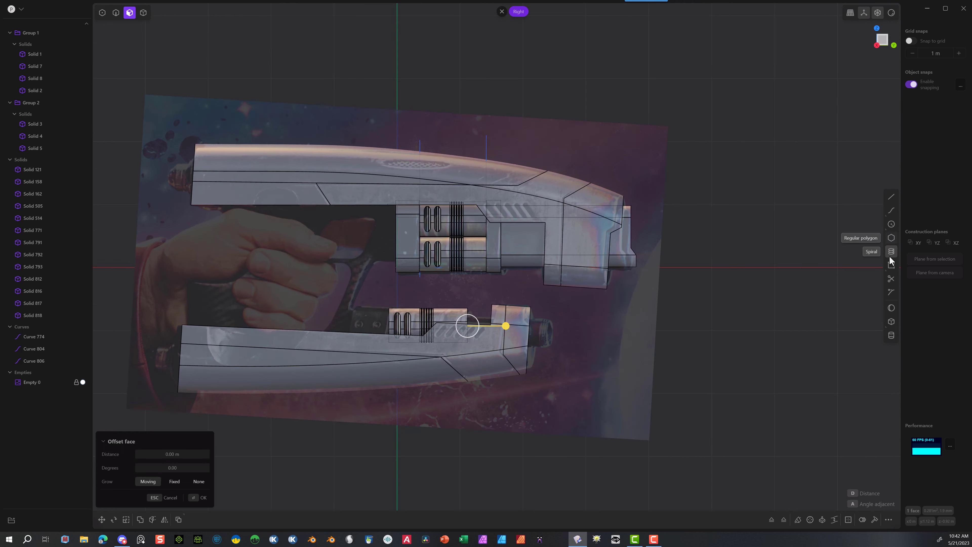
Step: Draw a rectangle about 3.8 m by 3.3 m on the YZ plane, reaching from the rear block's back edge past both bodies' rear ends
{"action": "left_click", "coordinate": [892, 264]}
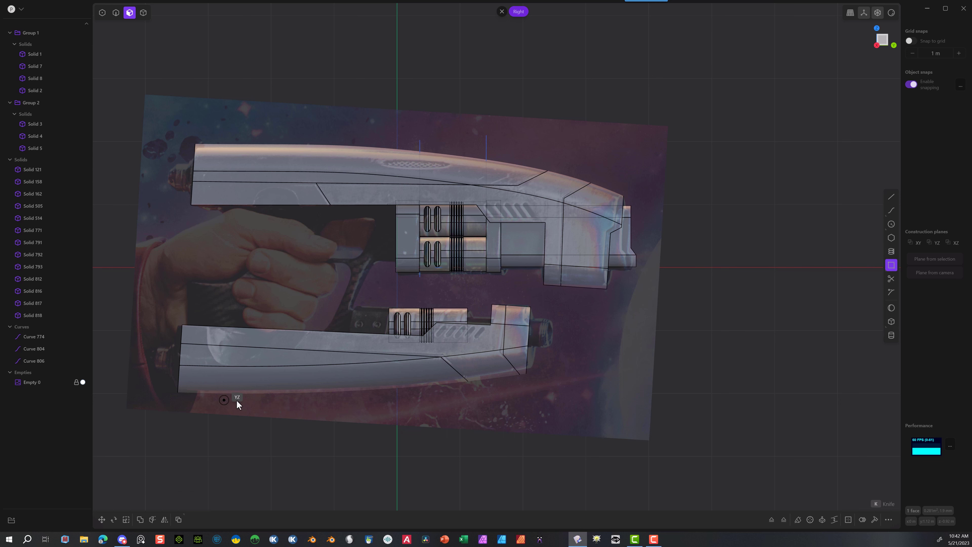
{"action": "left_click", "coordinate": [398, 370]}
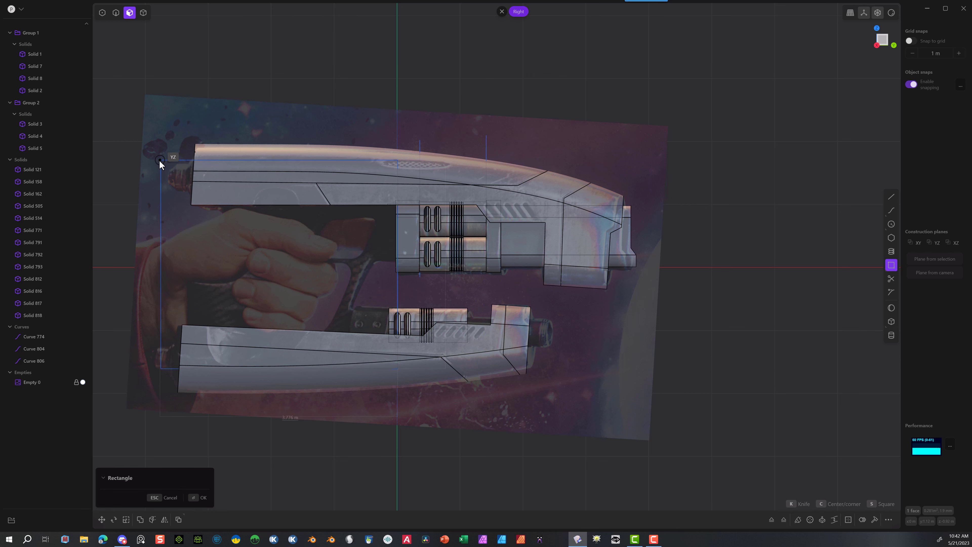
{"action": "left_click", "coordinate": [157, 161]}
{"action": "middle_click_drag", "start_coordinate": [216, 229], "coordinate": [214, 185]}
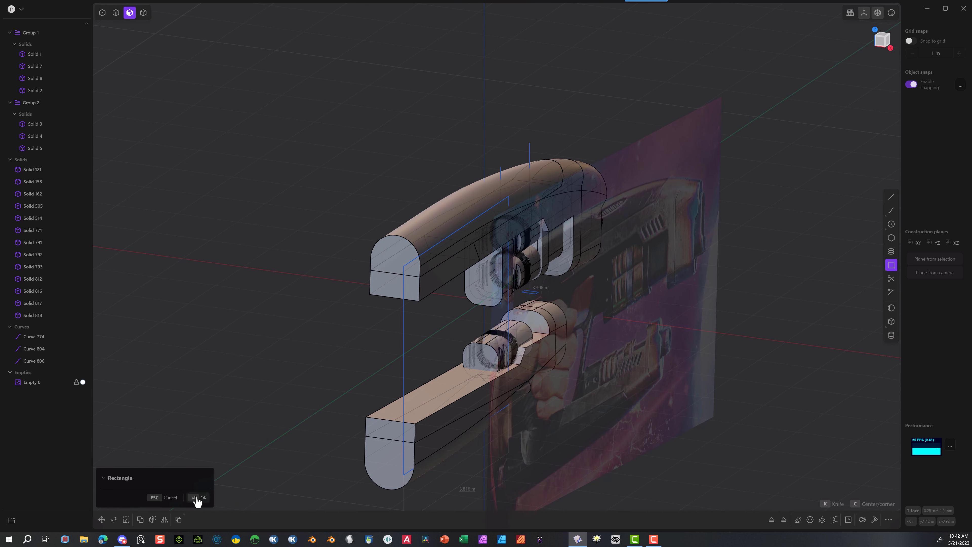
{"action": "left_click", "coordinate": [197, 498]}
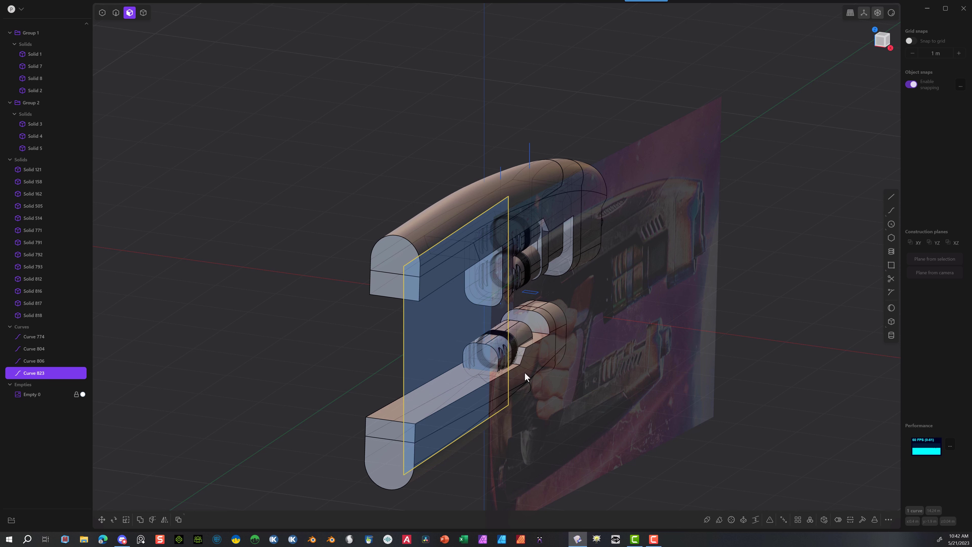
Step: Extrude the rear rectangle sideways about 0.64 m into a new solid slab between the upper and lower bodies
{"action": "key", "text": "x"}
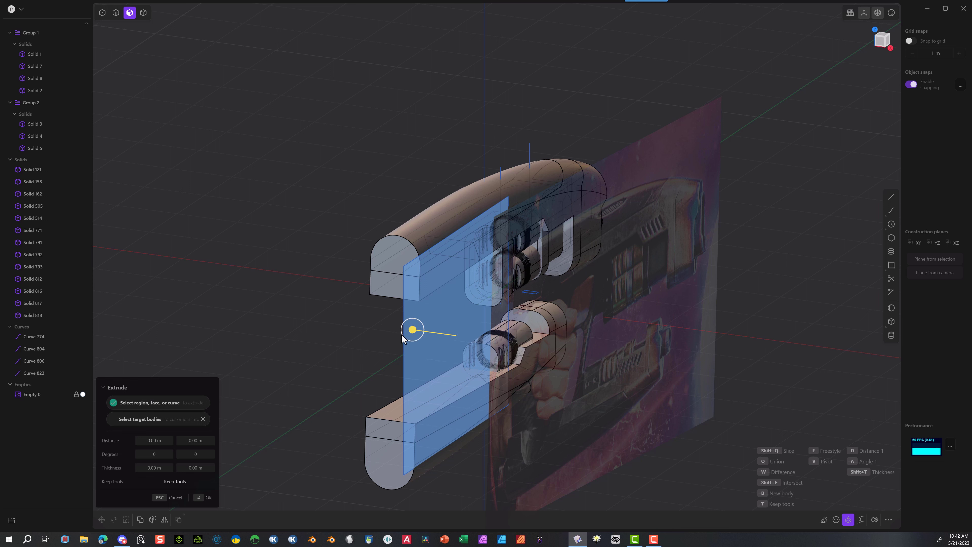
{"action": "left_click_drag", "start_coordinate": [409, 334], "coordinate": [374, 325]}
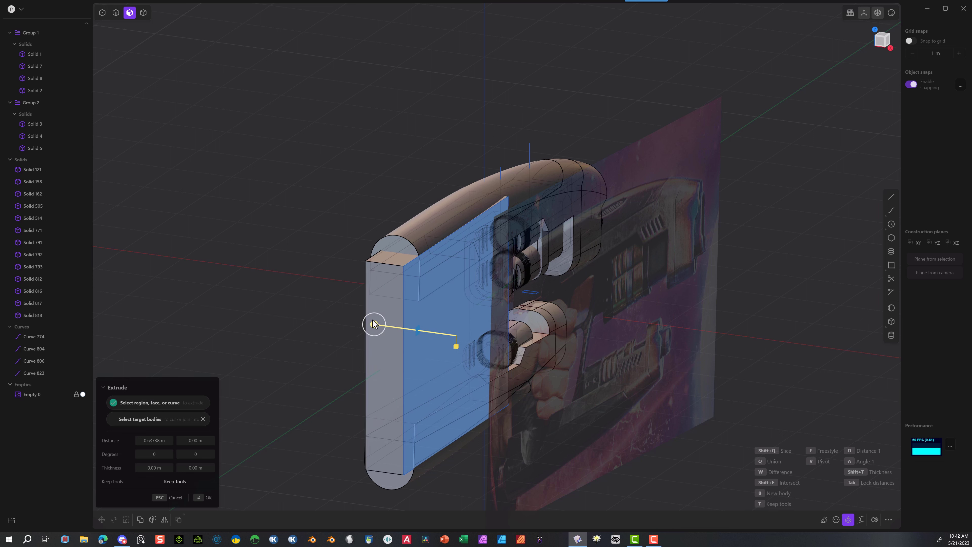
{"action": "left_click", "coordinate": [202, 498]}
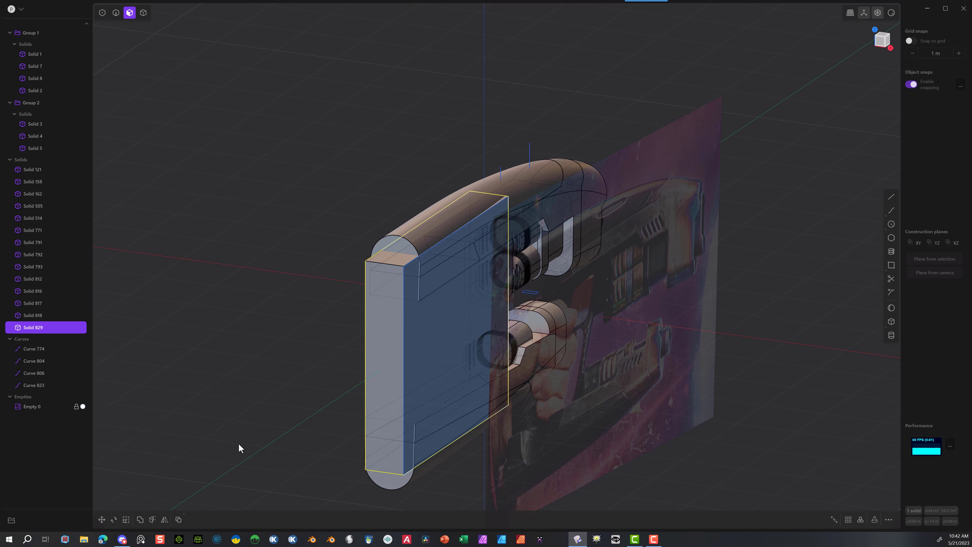
Step: Move the new slab about -0.073 m along the X axis to centre it within the width of the blaster bodies
{"action": "left_click", "coordinate": [889, 48]}
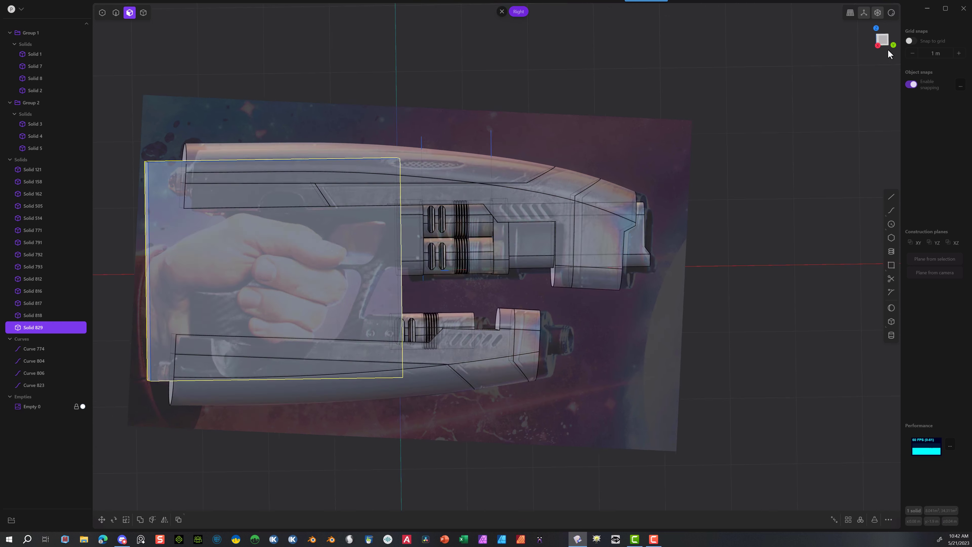
{"action": "left_click", "coordinate": [894, 46]}
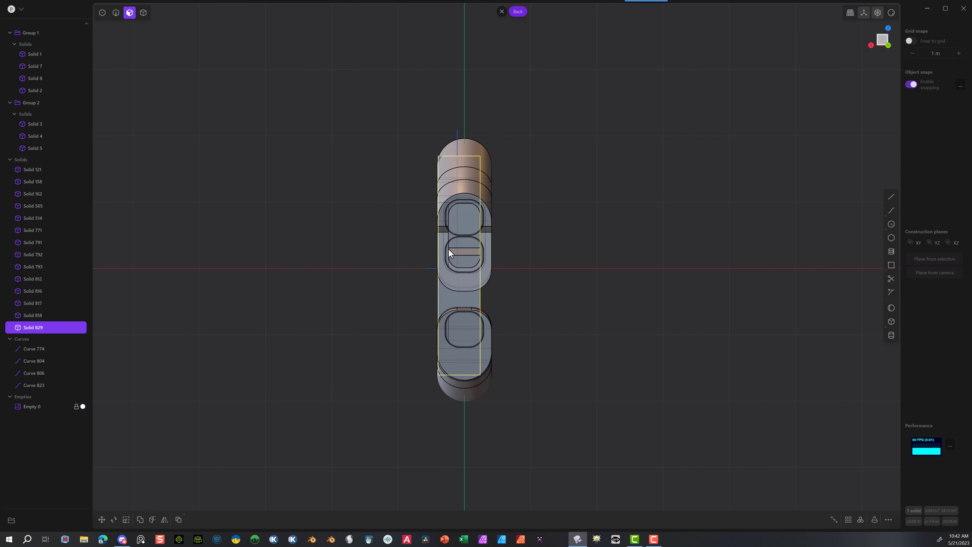
{"action": "key", "text": "g"}
{"action": "scroll", "coordinate": [456, 261], "scroll_direction": "up", "scroll_amount": 5}
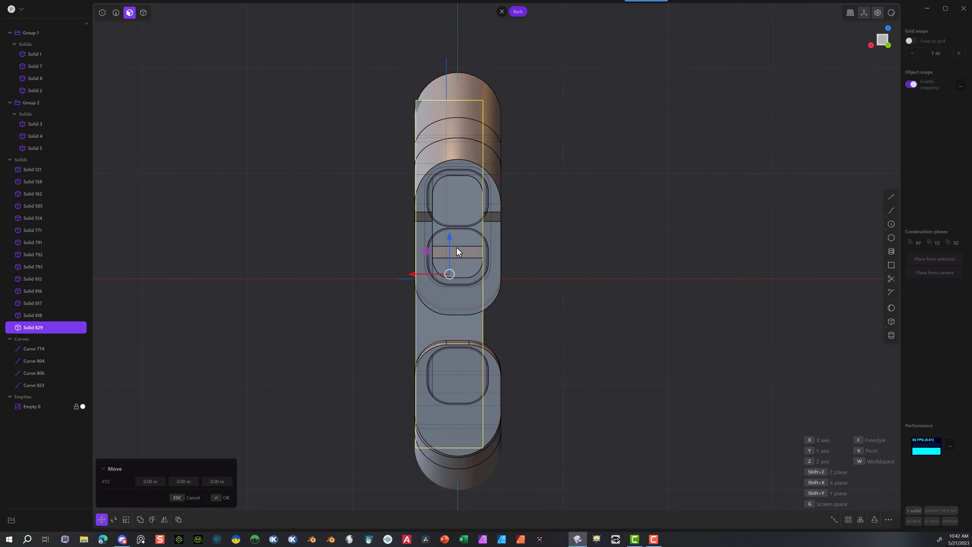
{"action": "scroll", "coordinate": [448, 276], "scroll_direction": "up", "scroll_amount": 3}
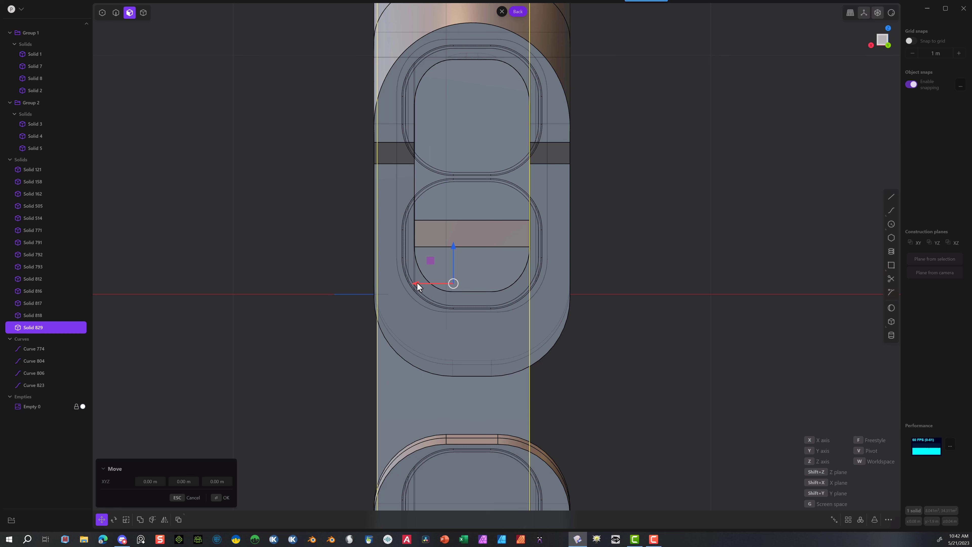
{"action": "left_click_drag", "start_coordinate": [418, 287], "coordinate": [436, 287]}
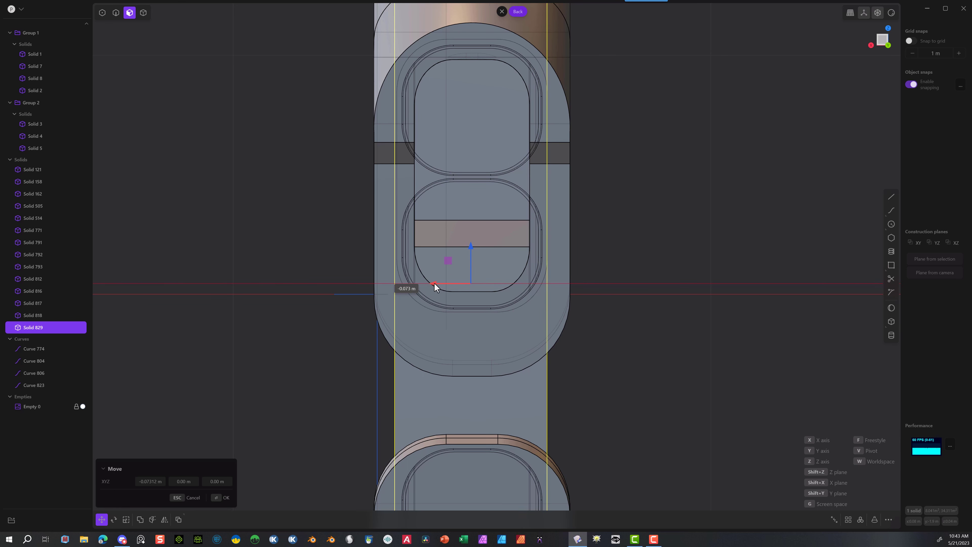
{"action": "right_click", "coordinate": [357, 330]}
{"action": "scroll", "coordinate": [360, 328], "scroll_direction": "down", "scroll_amount": 5}
{"action": "middle_click_drag", "start_coordinate": [469, 317], "coordinate": [591, 332]}
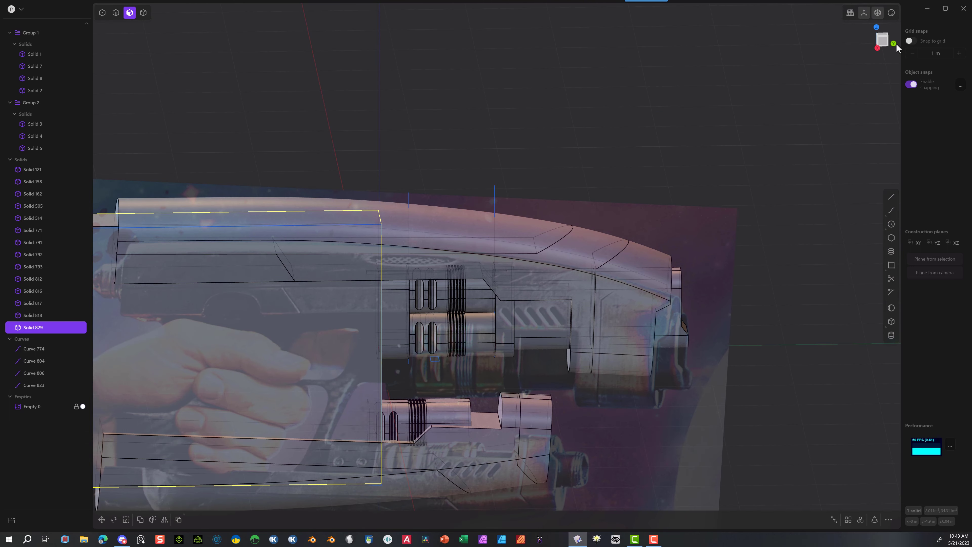
Step: In the right view, draw a six-point spline from beneath the lower body up along the rear edge to above the upper body
{"action": "left_click", "coordinate": [877, 49]}
{"action": "middle_click_drag", "start_coordinate": [341, 163], "coordinate": [546, 73], "text": "shift"}
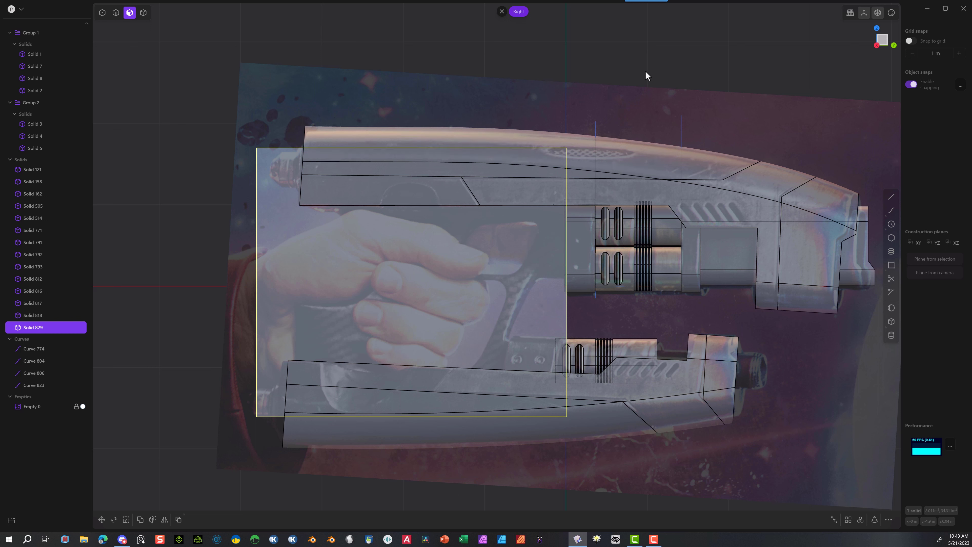
{"action": "left_click", "coordinate": [891, 211]}
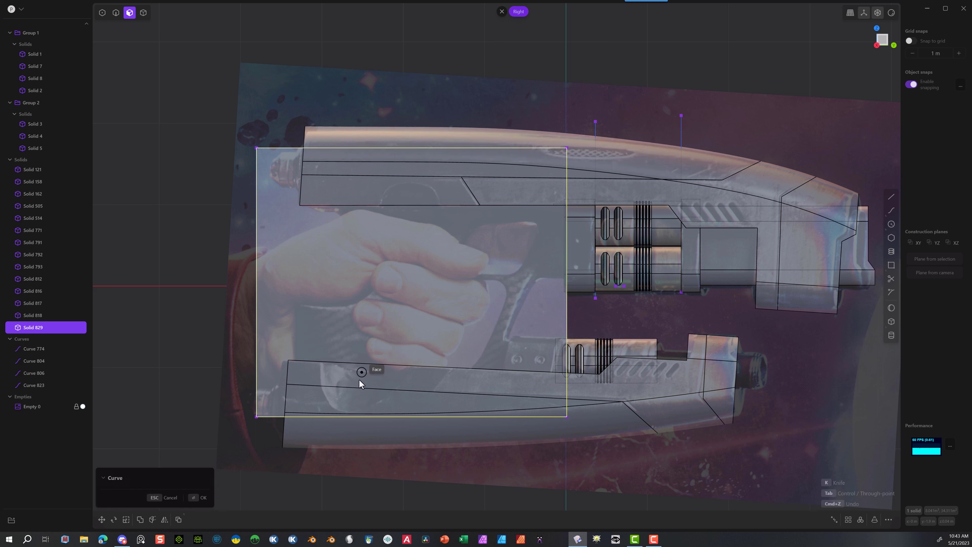
{"action": "left_click", "coordinate": [356, 448]}
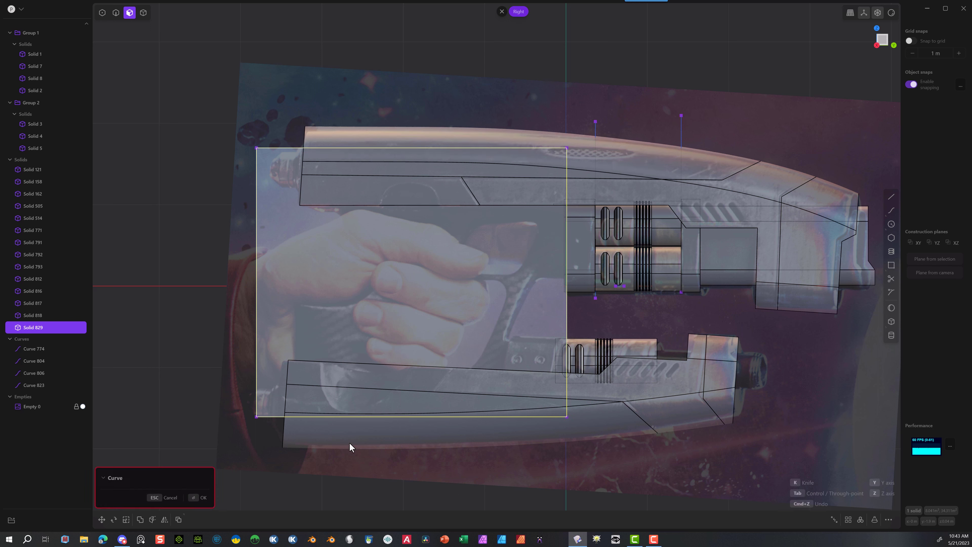
{"action": "left_click", "coordinate": [309, 392]}
{"action": "left_click", "coordinate": [295, 338]}
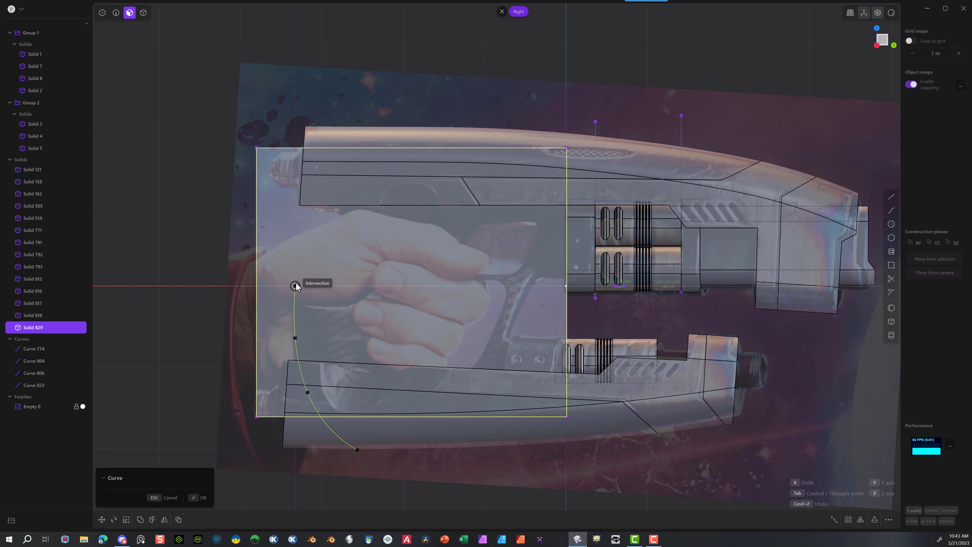
{"action": "left_click", "coordinate": [295, 286]}
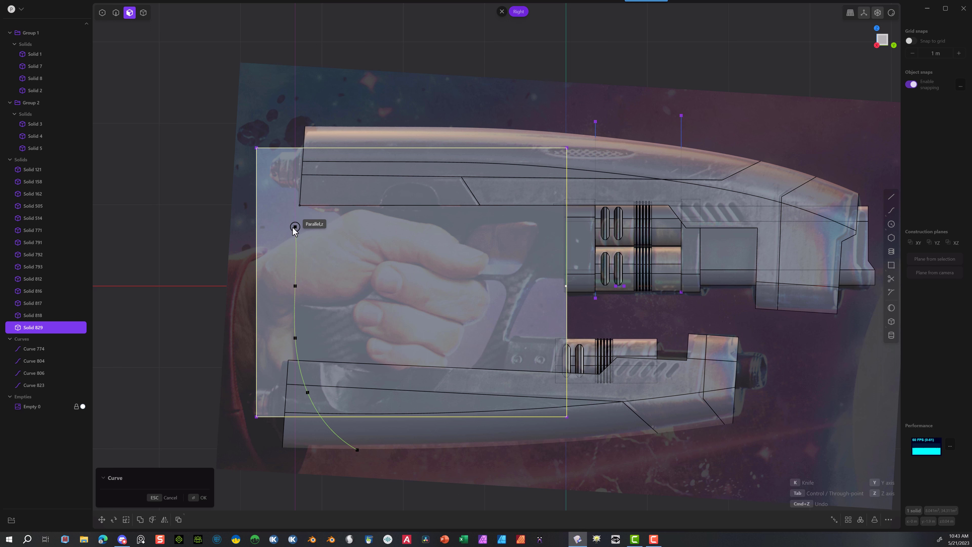
{"action": "left_click", "coordinate": [300, 205]}
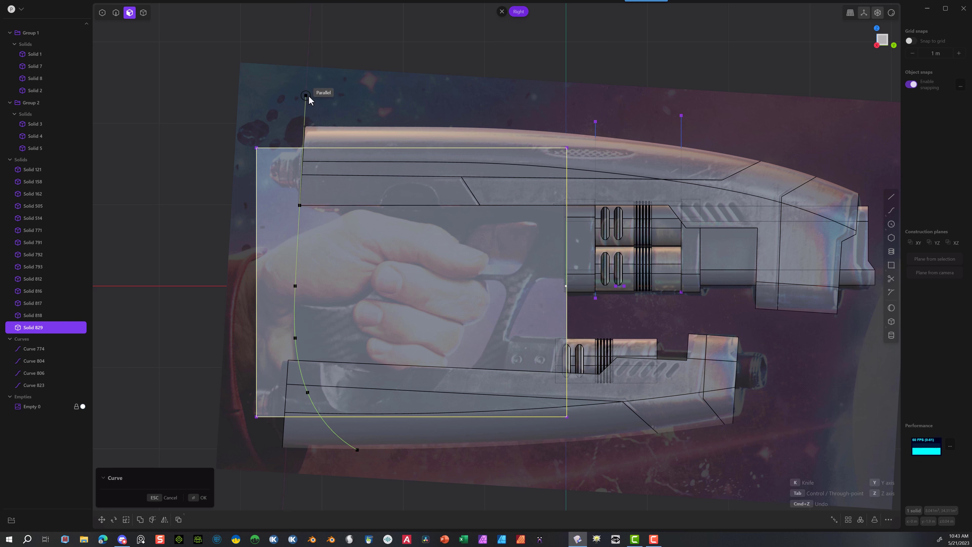
{"action": "left_click", "coordinate": [308, 95]}
{"action": "key", "text": "Return"}
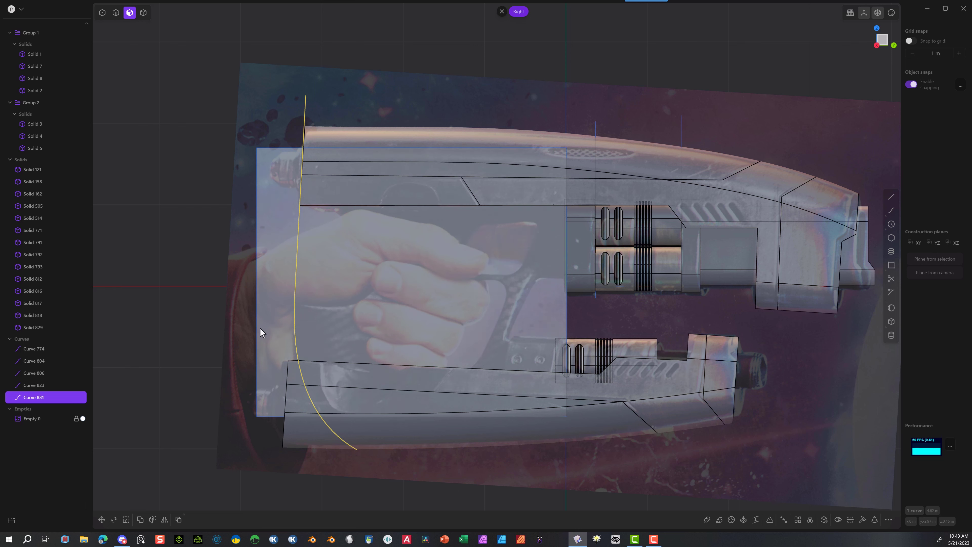
Step: Cut the slab with the rear spline and delete the piece behind the curve
{"action": "left_click", "coordinate": [142, 13]}
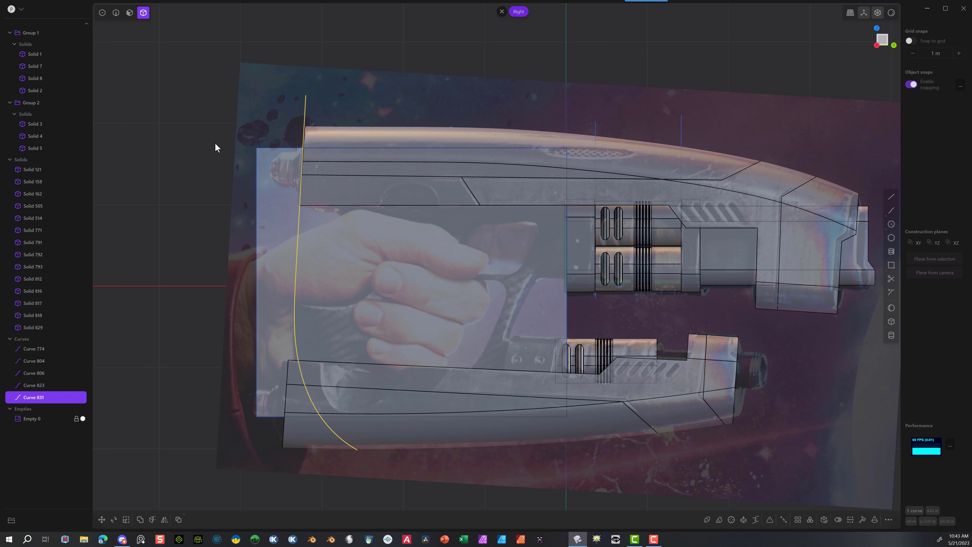
{"action": "left_click", "coordinate": [264, 177]}
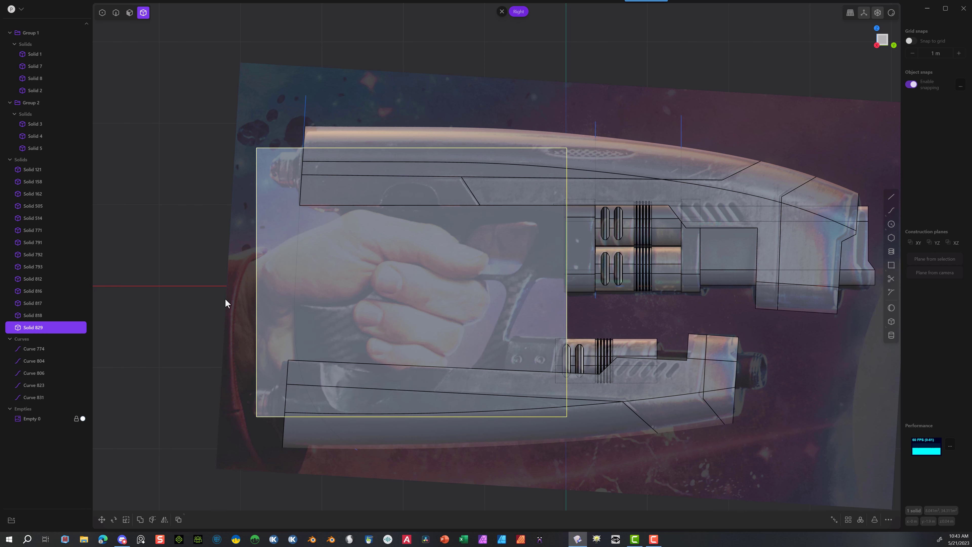
{"action": "left_click", "coordinate": [152, 520]}
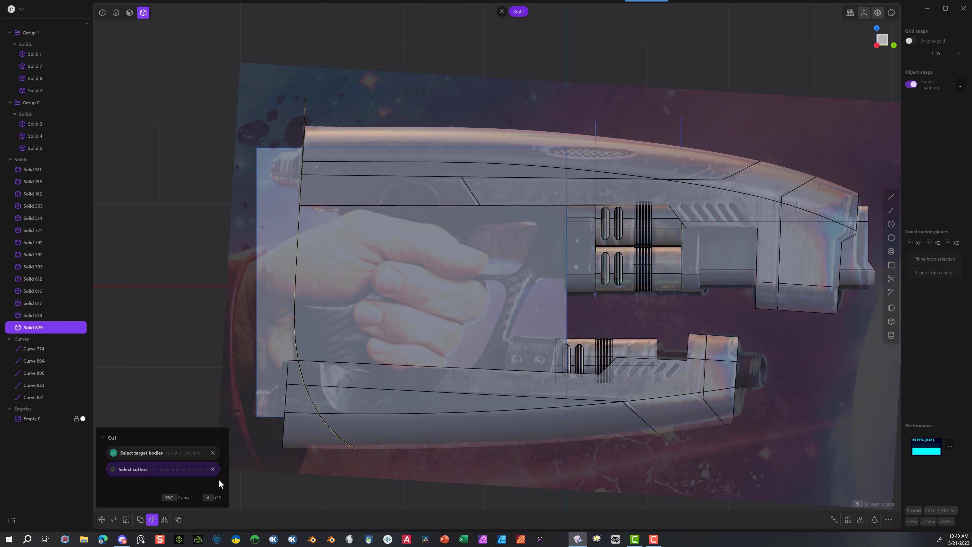
{"action": "left_click", "coordinate": [215, 497]}
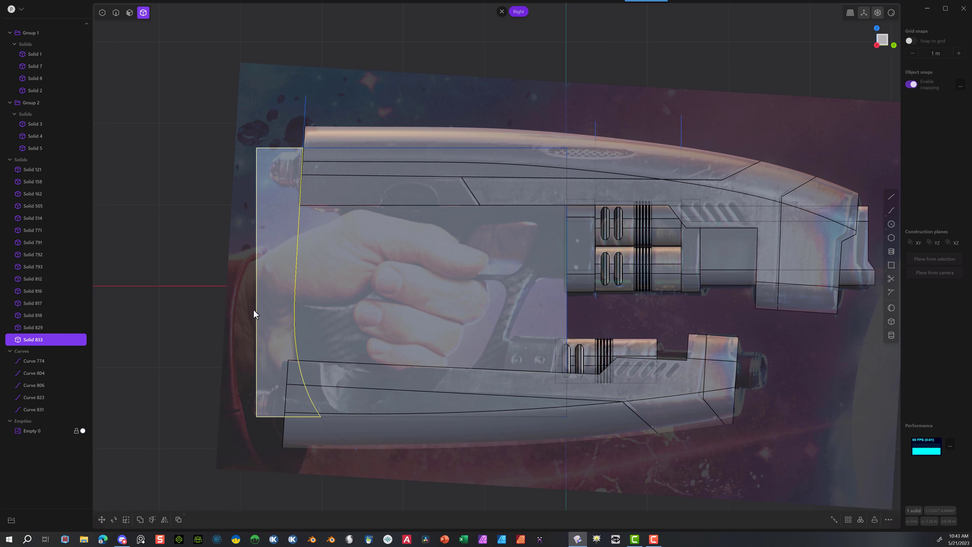
{"action": "key", "text": "Delete"}
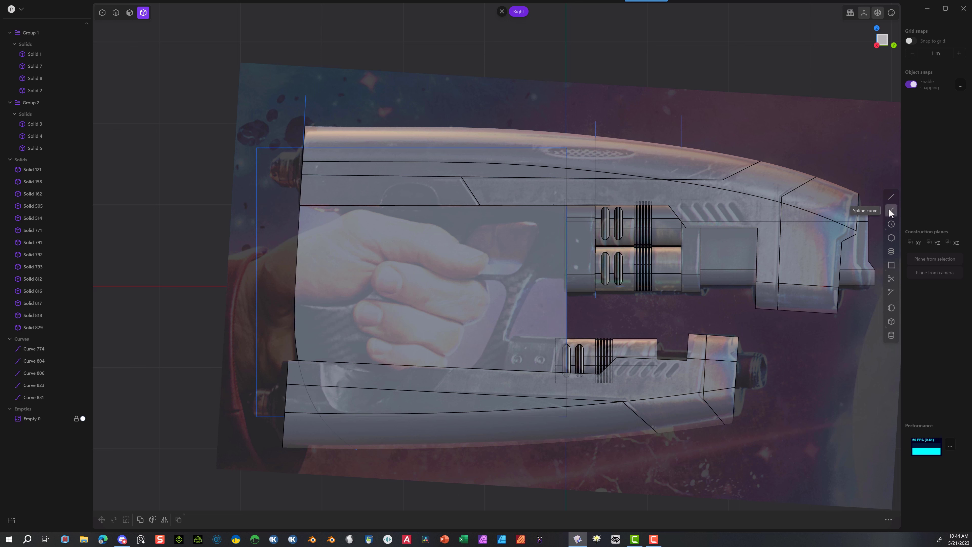
Step: Draw a closed four-sided line outline over the trigger opening in the reference image
{"action": "left_click", "coordinate": [891, 264]}
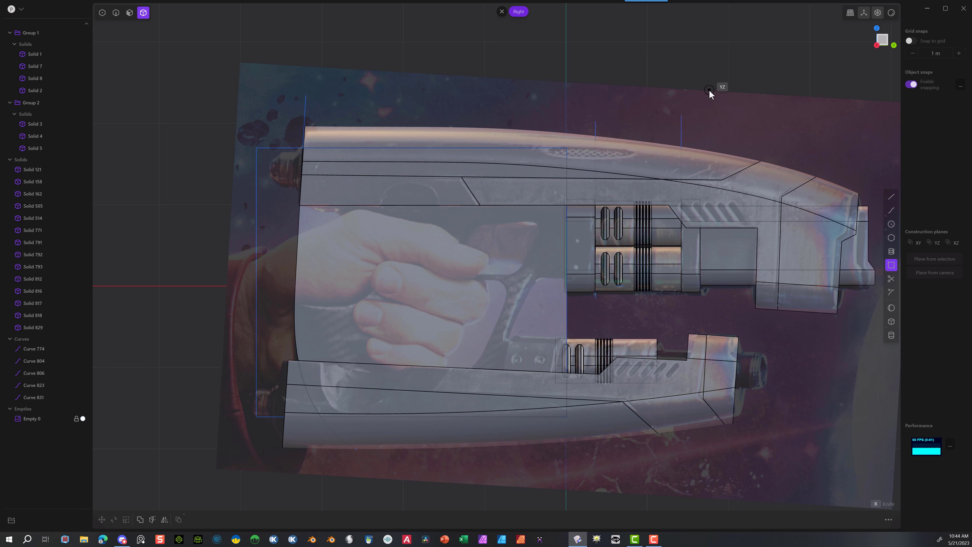
{"action": "left_click", "coordinate": [891, 197]}
{"action": "left_click", "coordinate": [473, 228]}
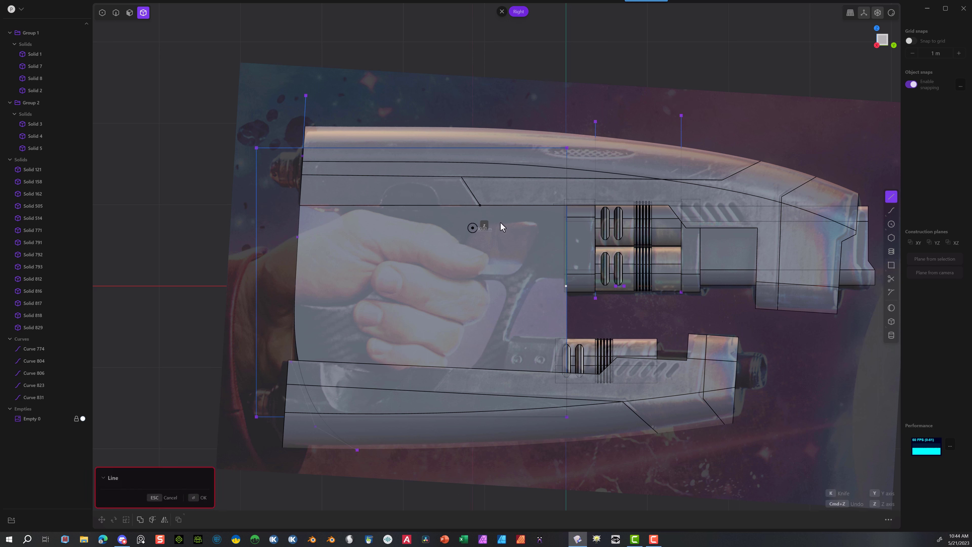
{"action": "left_click", "coordinate": [540, 221]}
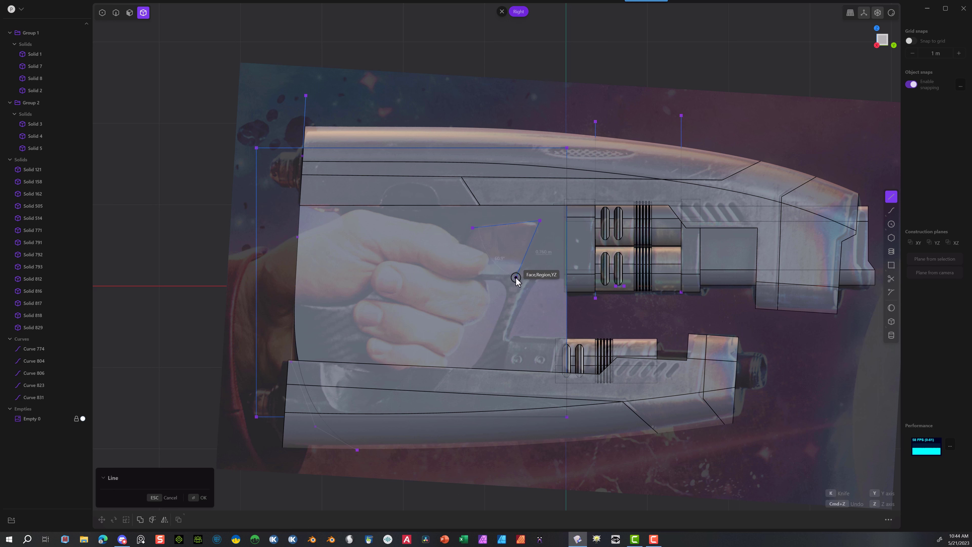
{"action": "left_click", "coordinate": [517, 277]}
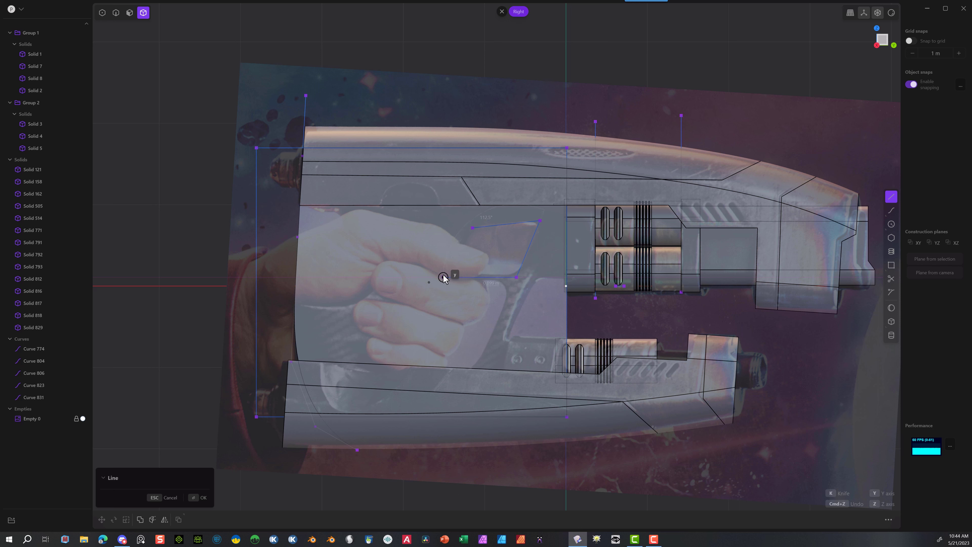
{"action": "left_click", "coordinate": [443, 277]}
{"action": "left_click", "coordinate": [472, 227]}
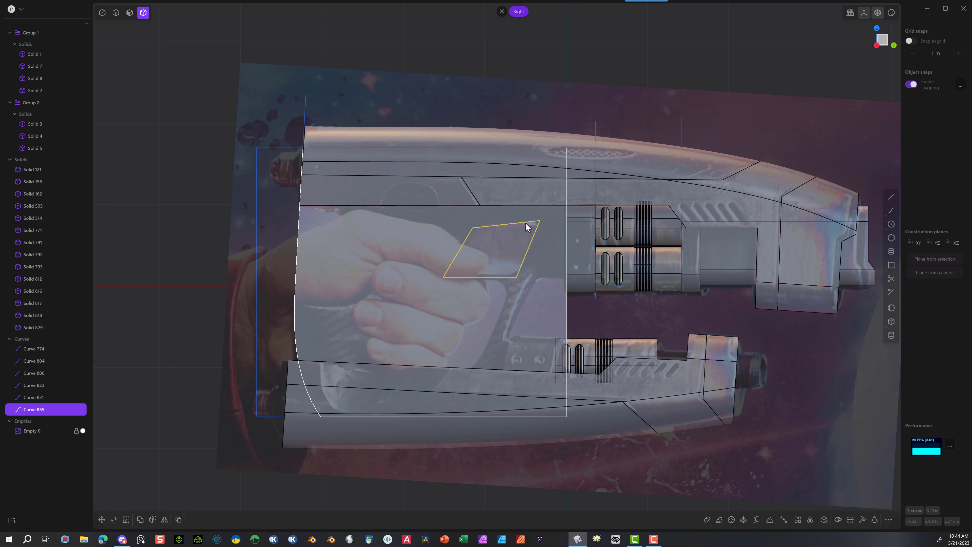
Step: Fillet the two front corners of the trigger opening outline, with a larger radius on the lower one
{"action": "left_click", "coordinate": [102, 12]}
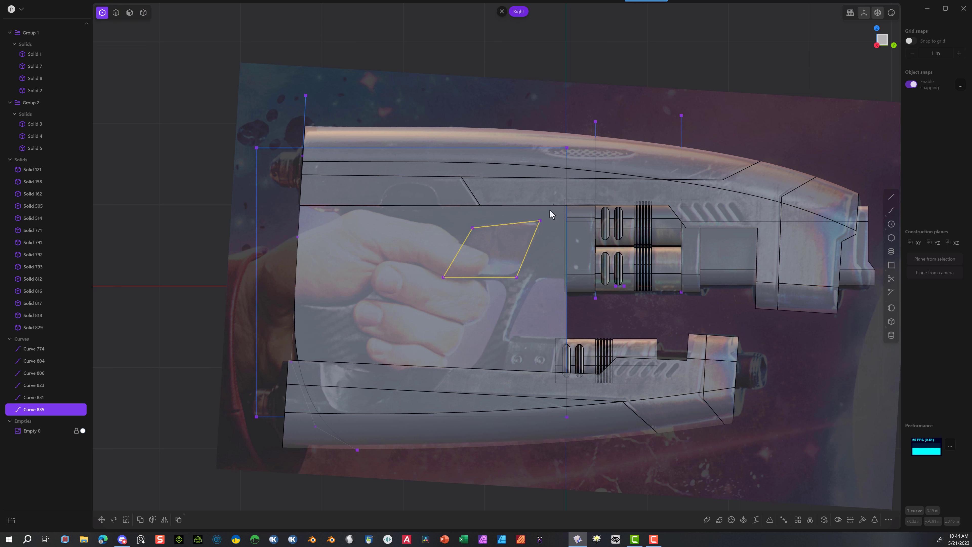
{"action": "left_click_drag", "start_coordinate": [550, 214], "coordinate": [495, 232]}
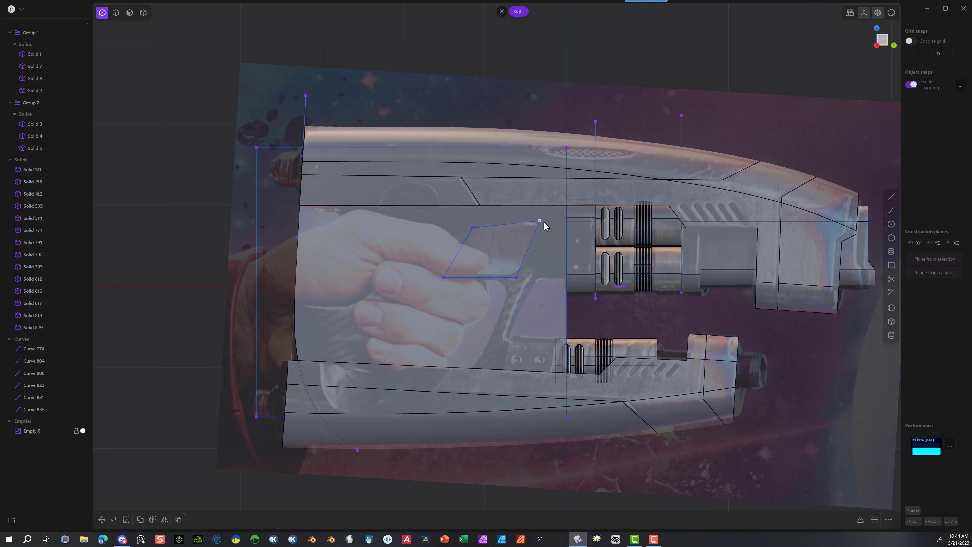
{"action": "key", "text": "f"}
{"action": "left_click", "coordinate": [551, 244]}
{"action": "left_click", "coordinate": [503, 292]}
{"action": "key", "text": "f"}
{"action": "left_click", "coordinate": [572, 296]}
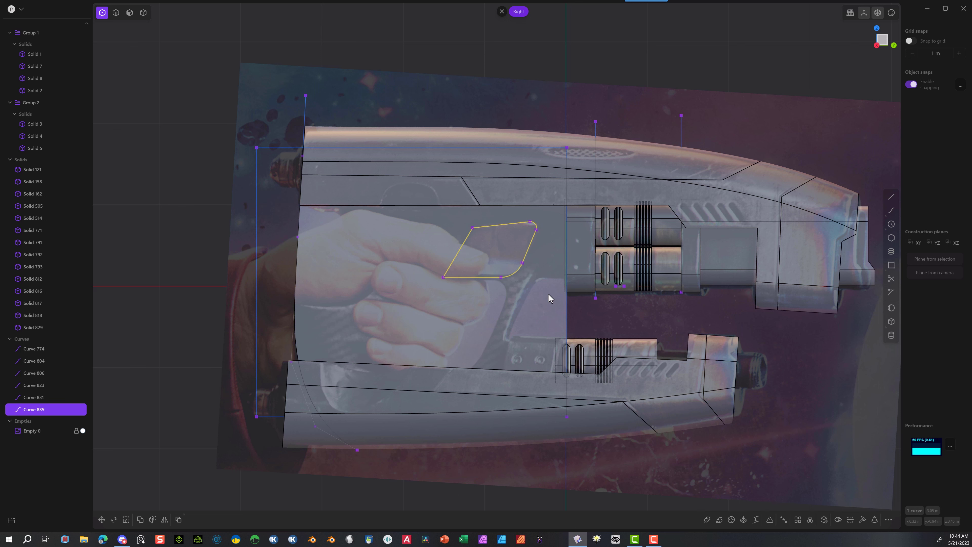
Step: Fillet the two rear corners of the trigger opening outline, using about 0.071 m for the lower one
{"action": "left_click", "coordinate": [444, 277]}
{"action": "key", "text": "f"}
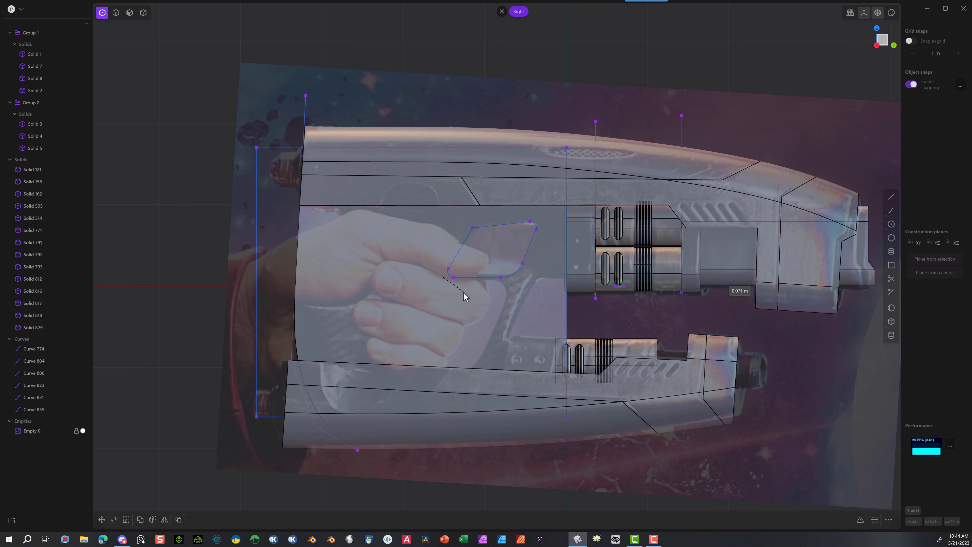
{"action": "left_click", "coordinate": [463, 292]}
{"action": "left_click", "coordinate": [474, 229]}
{"action": "key", "text": "f"}
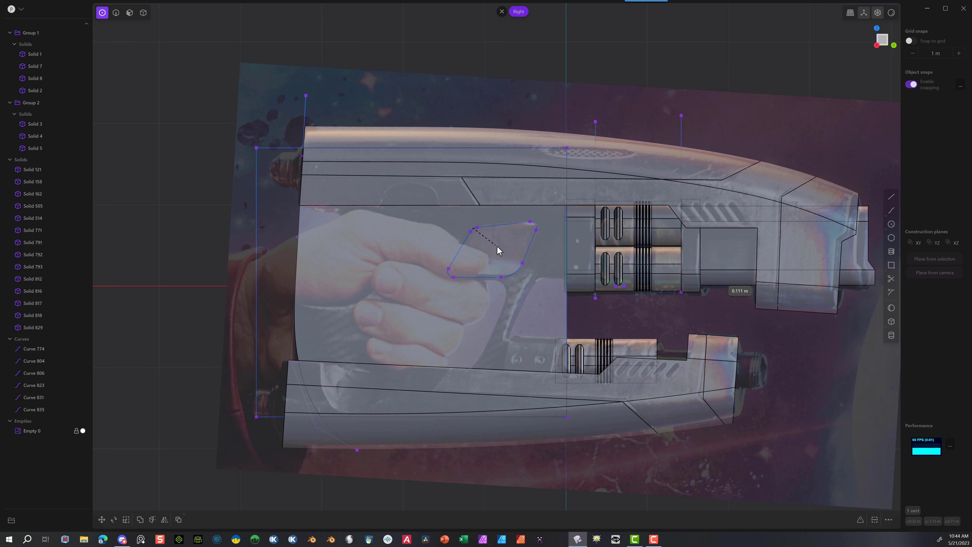
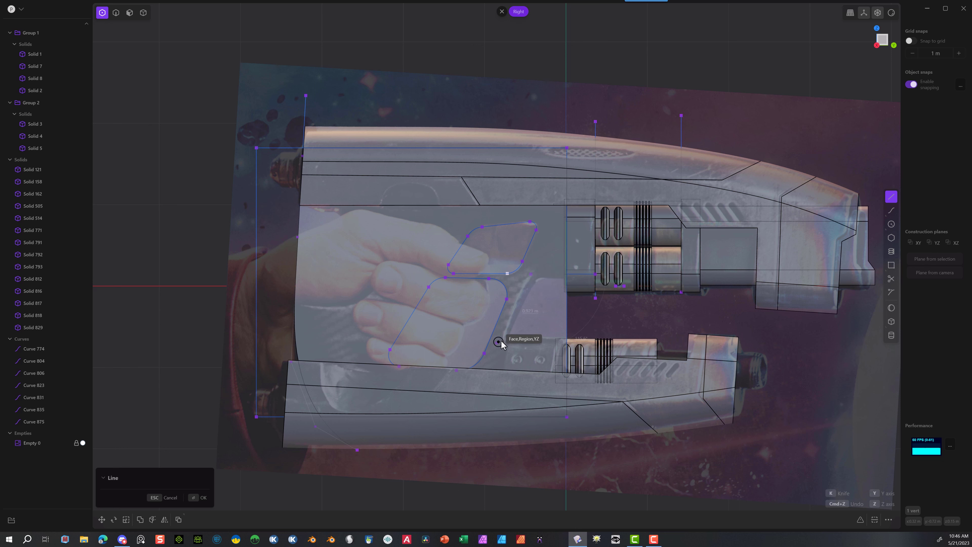
Step: Complete the open three-segment line outline of the recess in front of the grip, ending at the lower barrel
{"action": "left_click", "coordinate": [501, 340]}
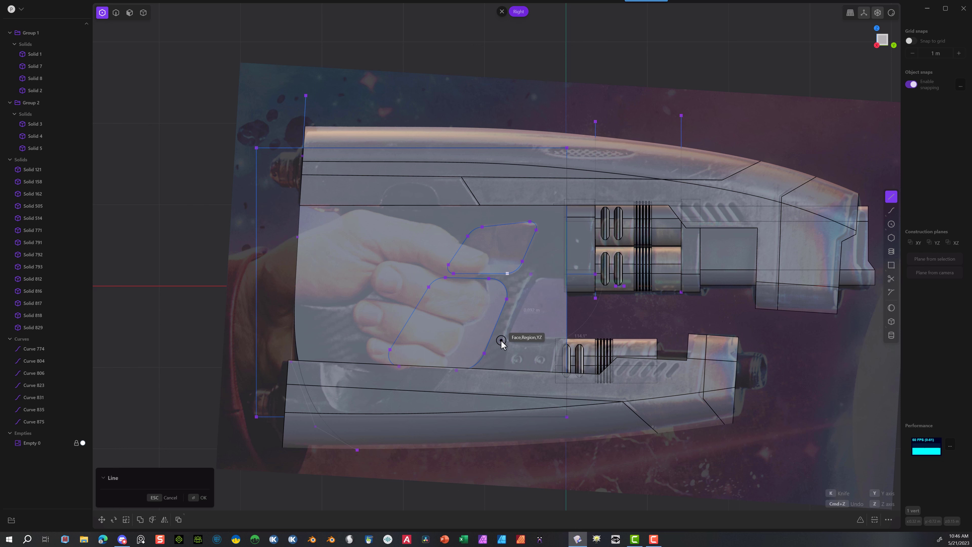
{"action": "left_click", "coordinate": [576, 343]}
{"action": "key", "text": "Return"}
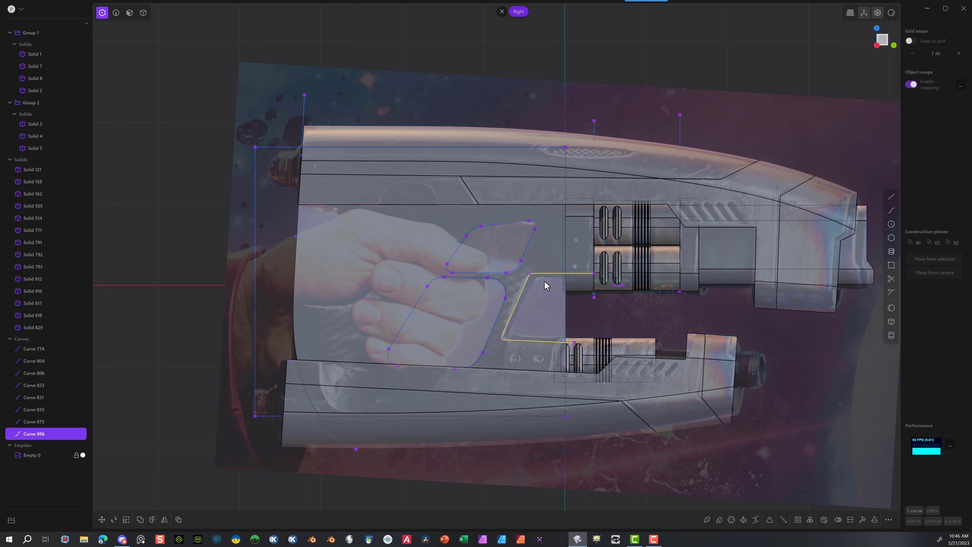
Step: Fillet the upper and lower rear corners of the recess outline in front of the grip
{"action": "left_click_drag", "start_coordinate": [536, 267], "coordinate": [514, 329]}
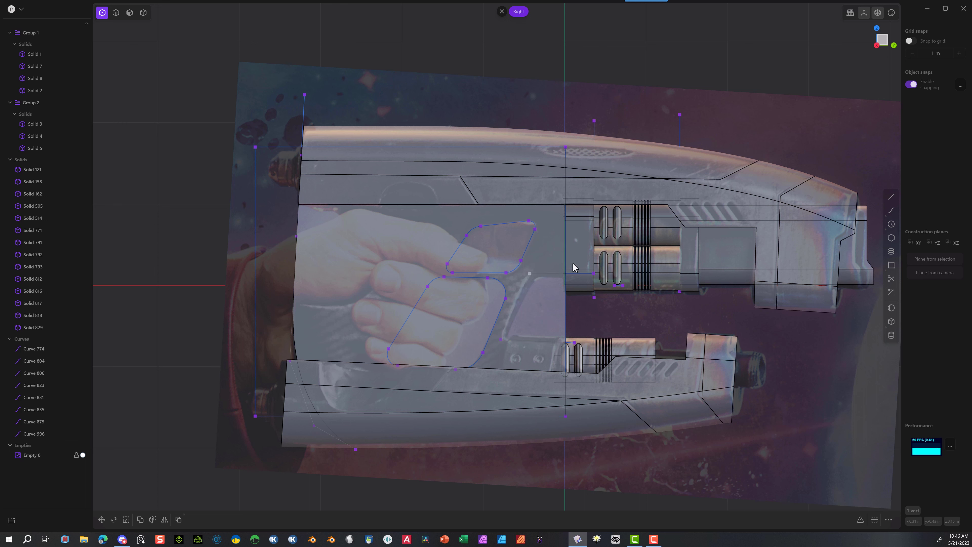
{"action": "key", "text": "g"}
{"action": "key", "text": "Escape"}
{"action": "left_click", "coordinate": [517, 326]}
{"action": "left_click_drag", "start_coordinate": [497, 357], "coordinate": [498, 356]}
{"action": "key", "text": "g"}
{"action": "key", "text": "Escape"}
{"action": "left_click", "coordinate": [531, 352]}
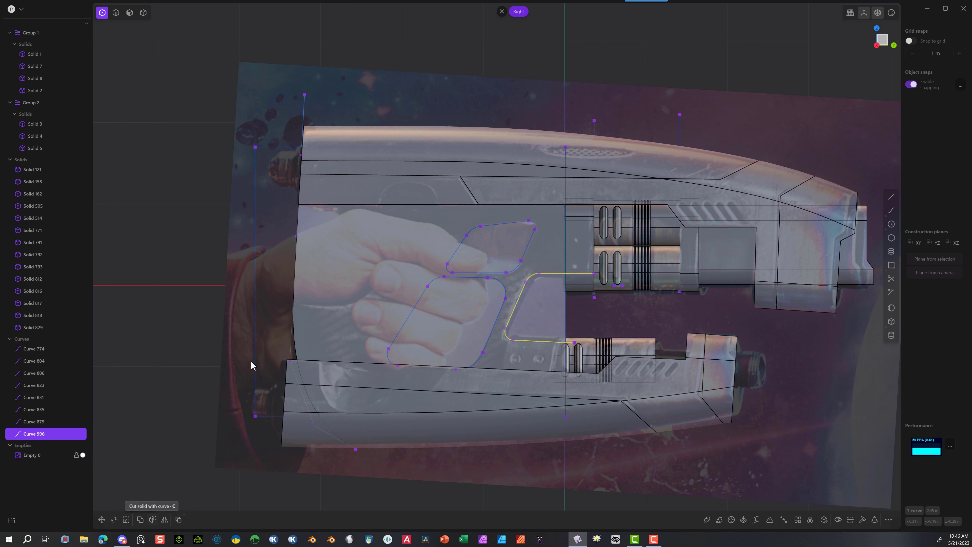
Step: Cut the grip slab with the filleted recess outline and delete the piece between the two barrels
{"action": "left_click", "coordinate": [144, 17]}
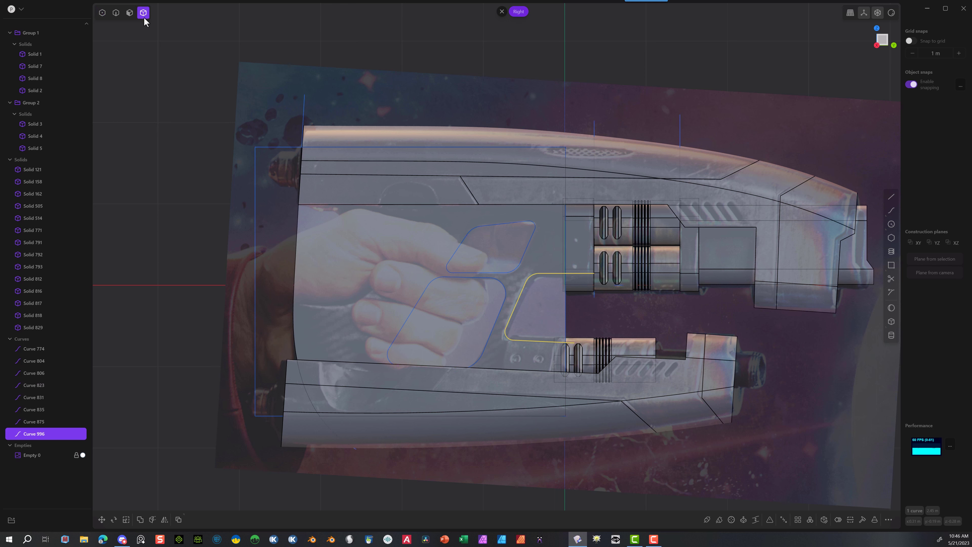
{"action": "left_click", "coordinate": [328, 244]}
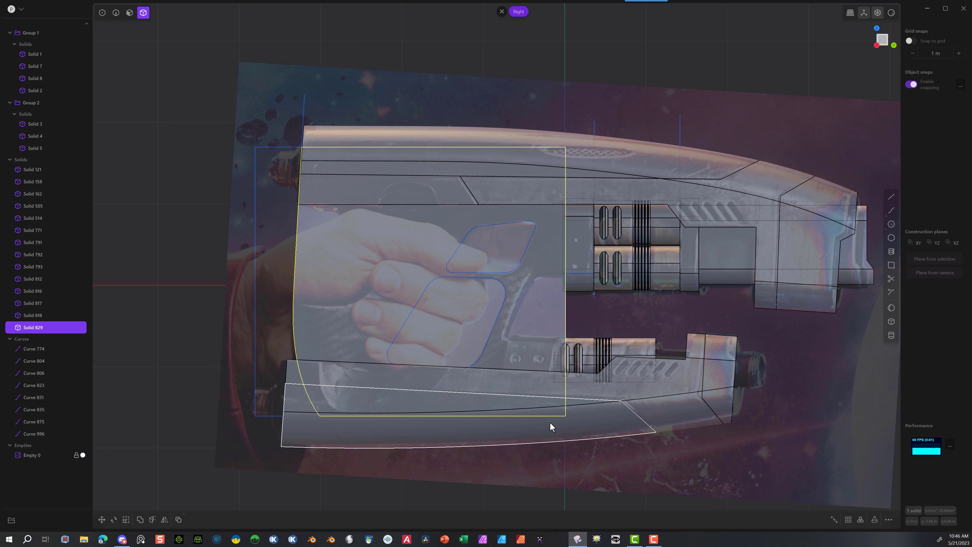
{"action": "left_click", "coordinate": [152, 519]}
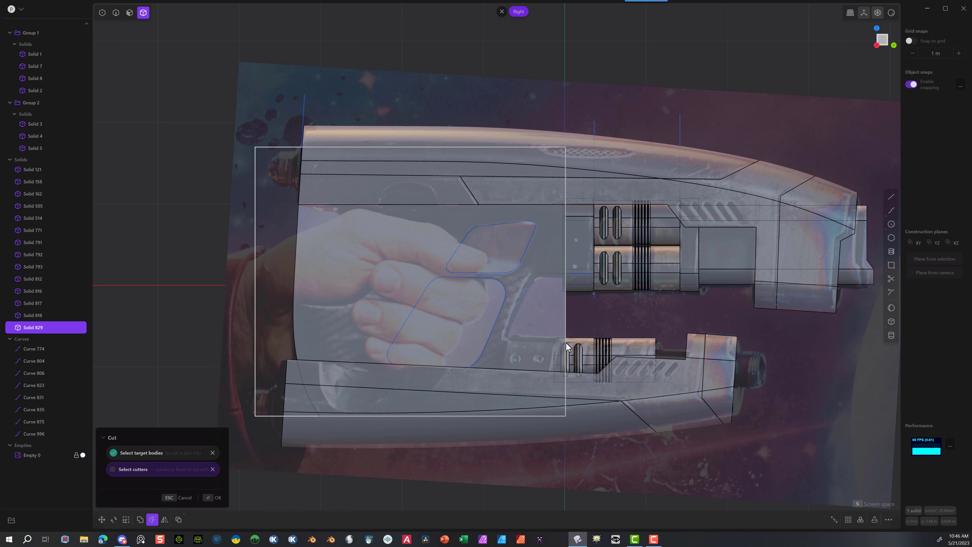
{"action": "left_click", "coordinate": [219, 498]}
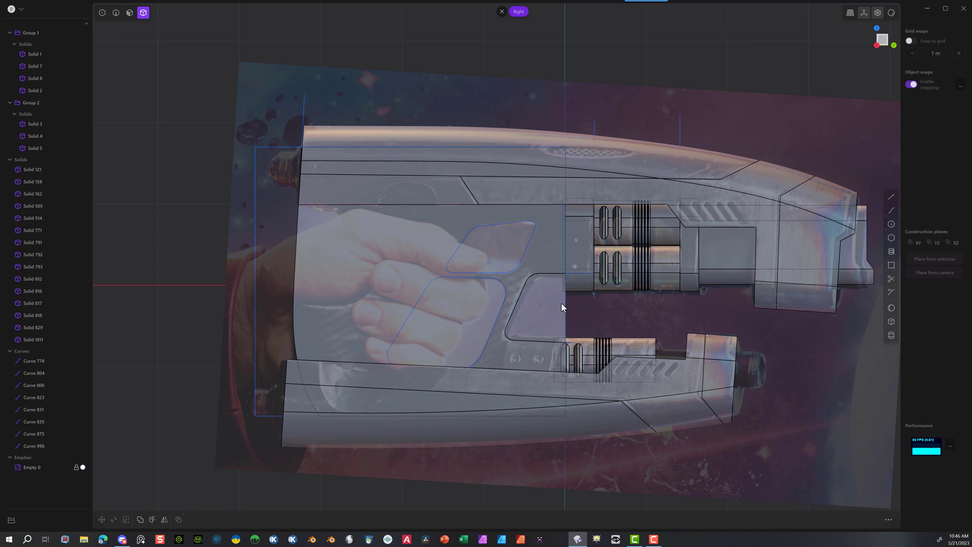
{"action": "left_click", "coordinate": [553, 311]}
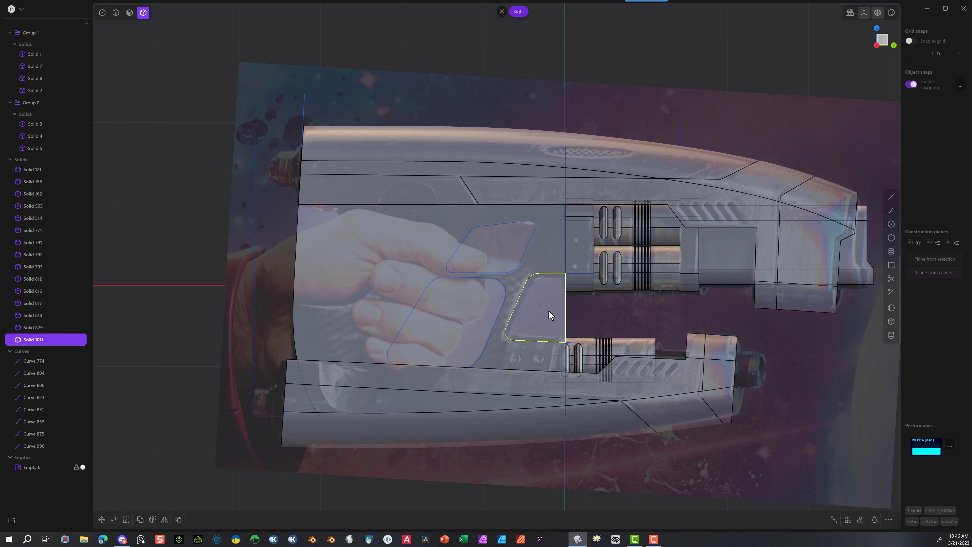
{"action": "key", "text": "Delete"}
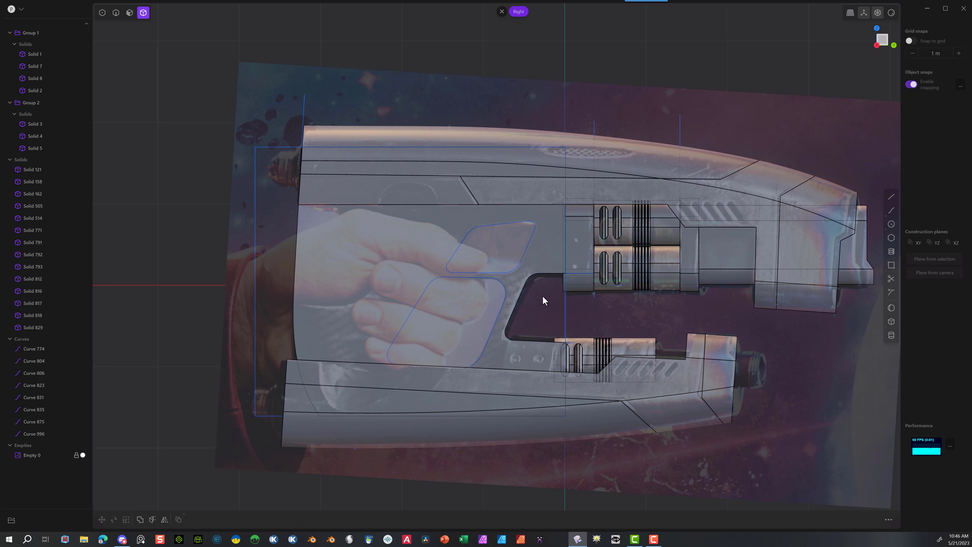
Step: Cut the grip slab with the trigger opening outline and delete the piece inside it
{"action": "left_click", "coordinate": [555, 264]}
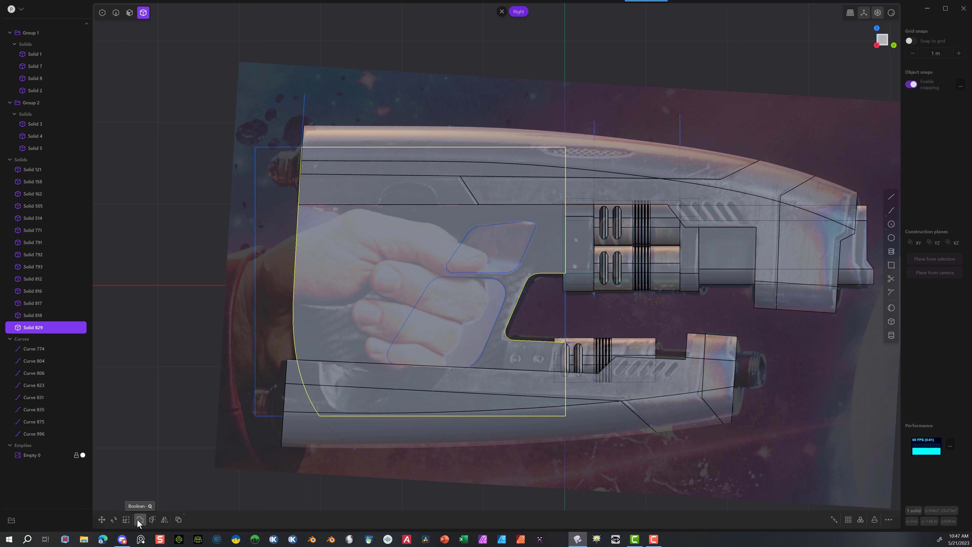
{"action": "left_click", "coordinate": [152, 520]}
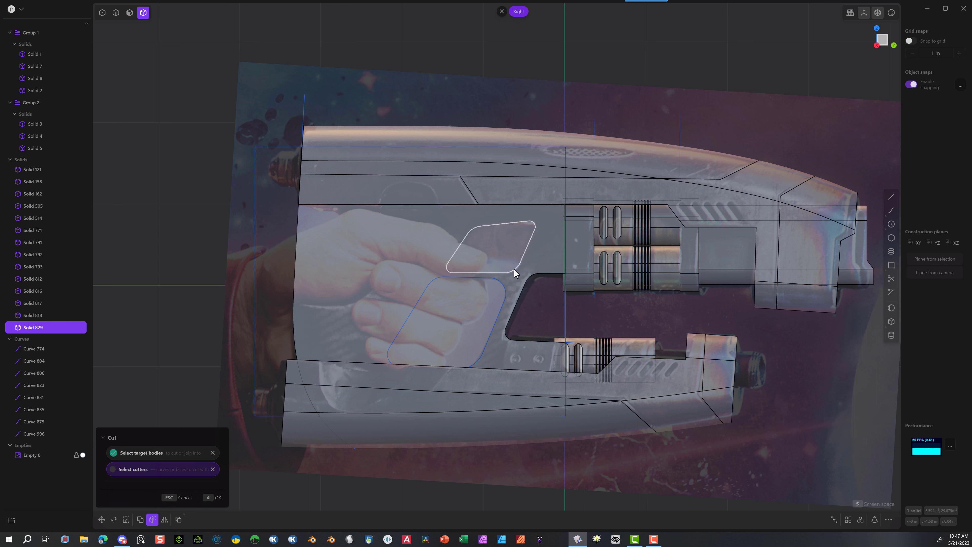
{"action": "left_click", "coordinate": [212, 498]}
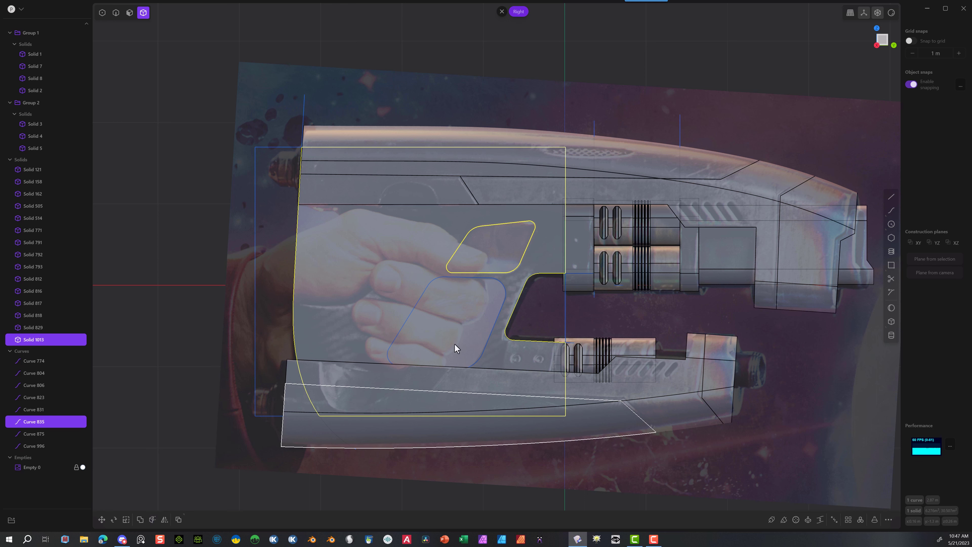
{"action": "left_click", "coordinate": [495, 248]}
{"action": "key", "text": "Escape"}
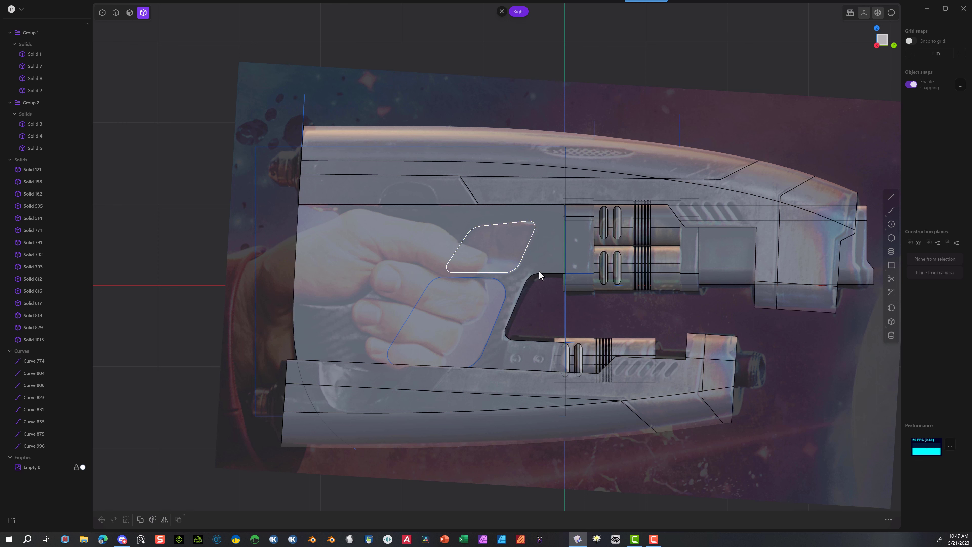
{"action": "left_click", "coordinate": [514, 255]}
{"action": "key", "text": "Delete"}
Step: Cut the grip slab with the finger opening outline and delete the piece inside it
{"action": "left_click", "coordinate": [492, 352]}
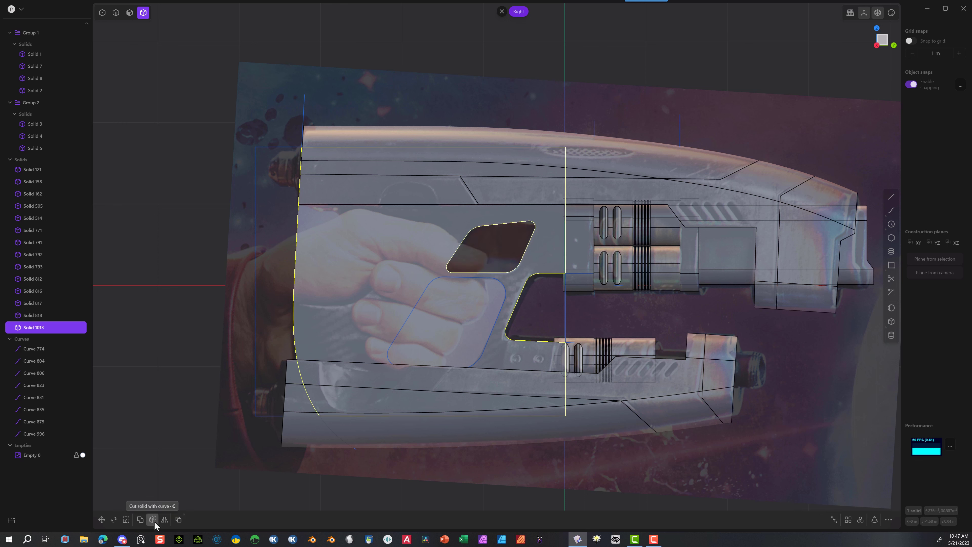
{"action": "left_click", "coordinate": [153, 520]}
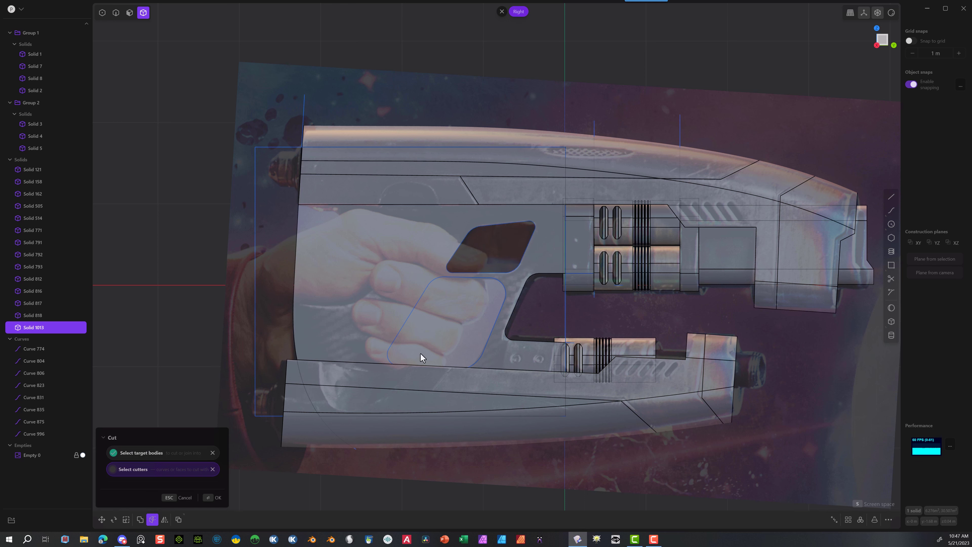
{"action": "left_click", "coordinate": [219, 498]}
{"action": "left_click", "coordinate": [534, 320]}
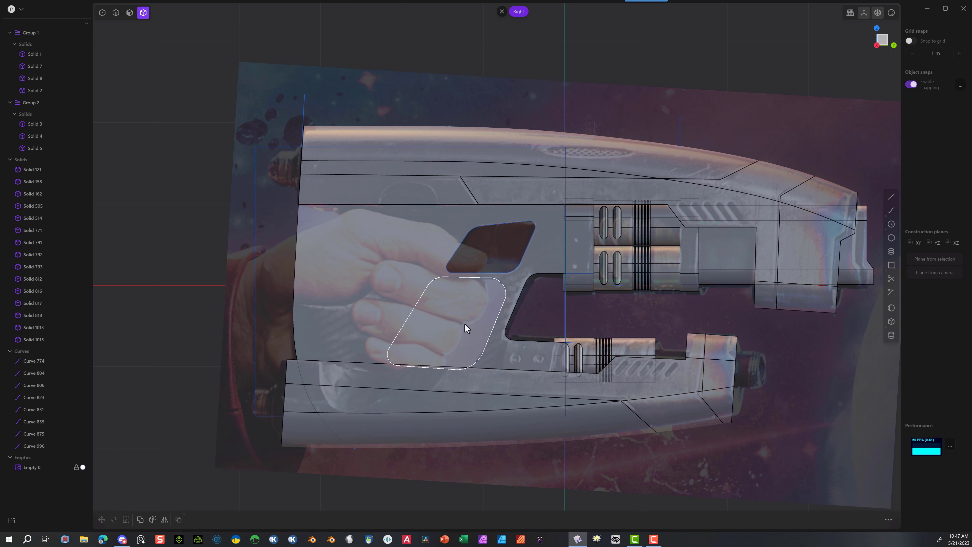
{"action": "key", "text": "Delete"}
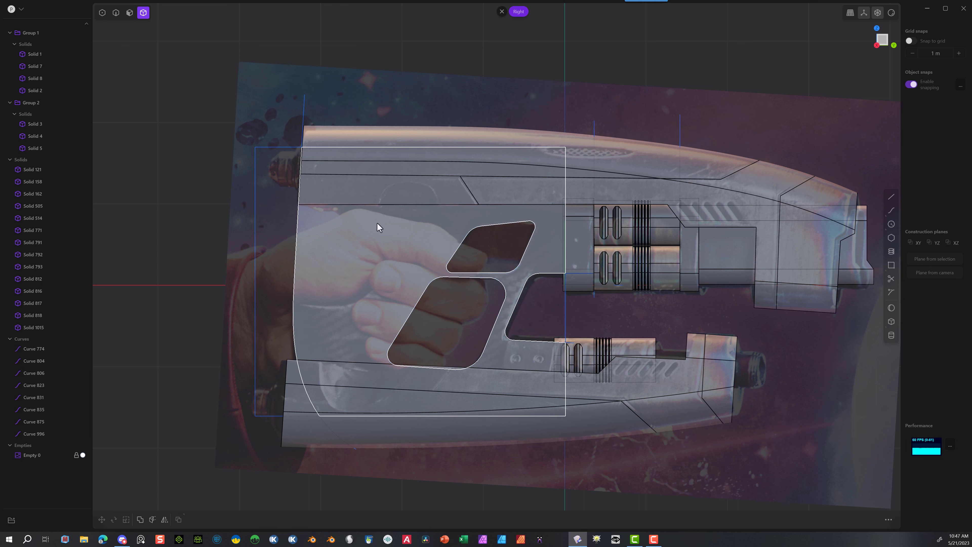
Step: Draw a circle over the hand recess at the grip's rear edge and move it about 0.047 m in Y and 0.044 m in Z
{"action": "left_click", "coordinate": [890, 224]}
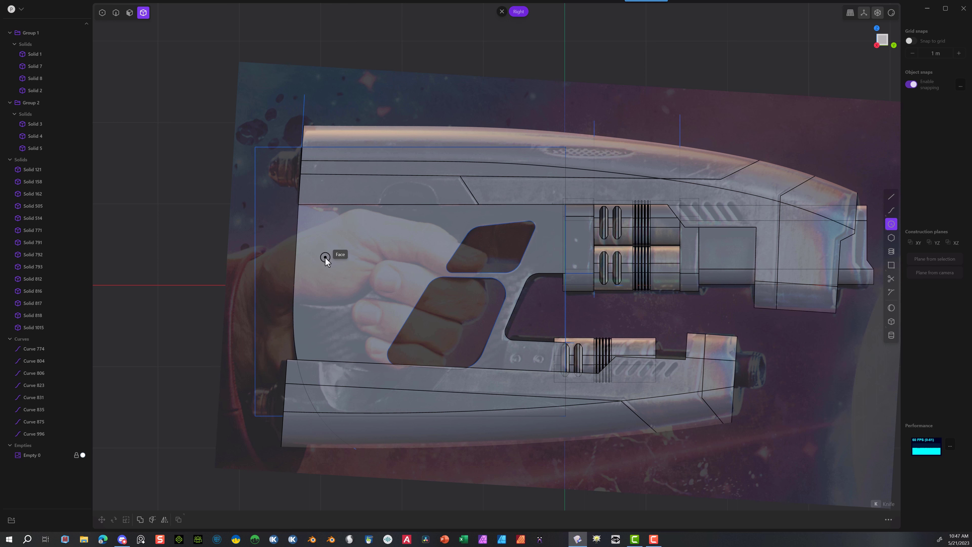
{"action": "left_click", "coordinate": [325, 257]}
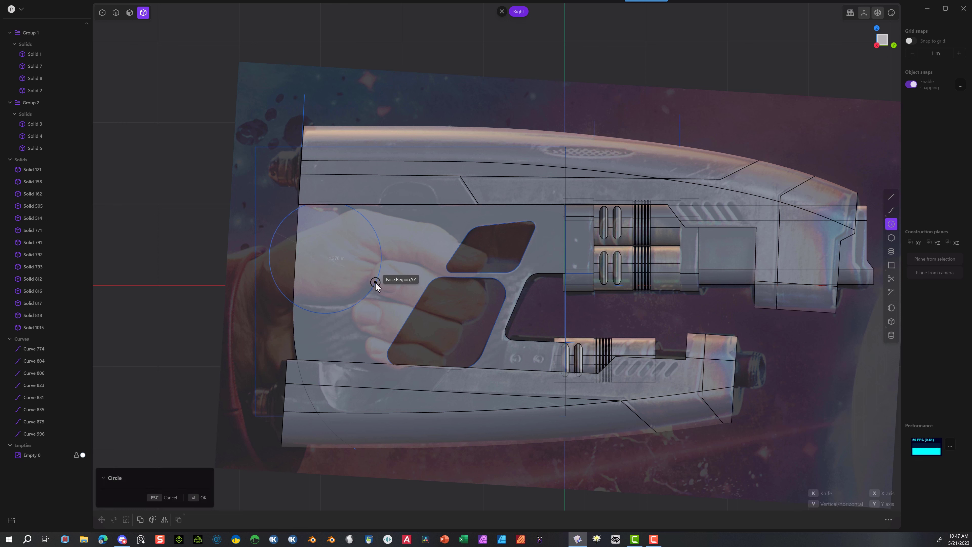
{"action": "left_click", "coordinate": [373, 281]}
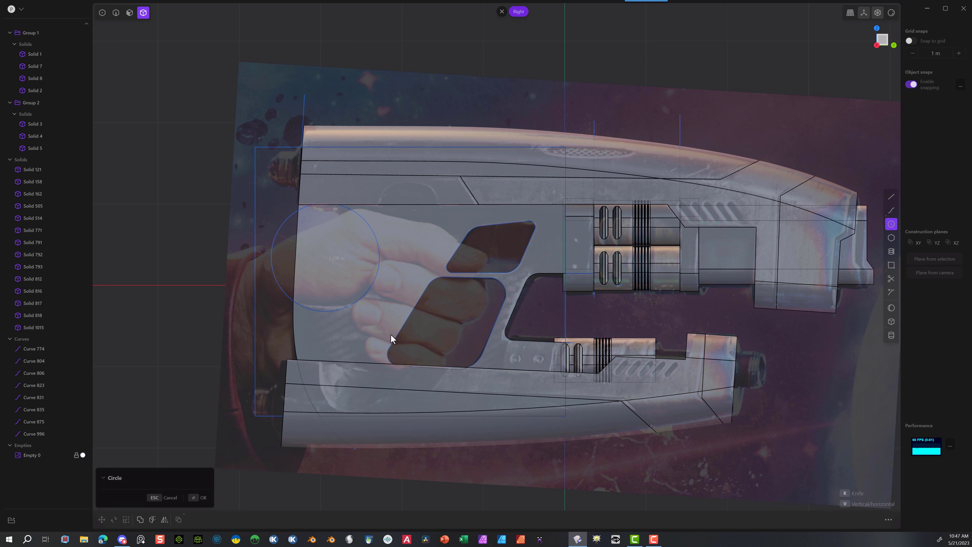
{"action": "key", "text": "g"}
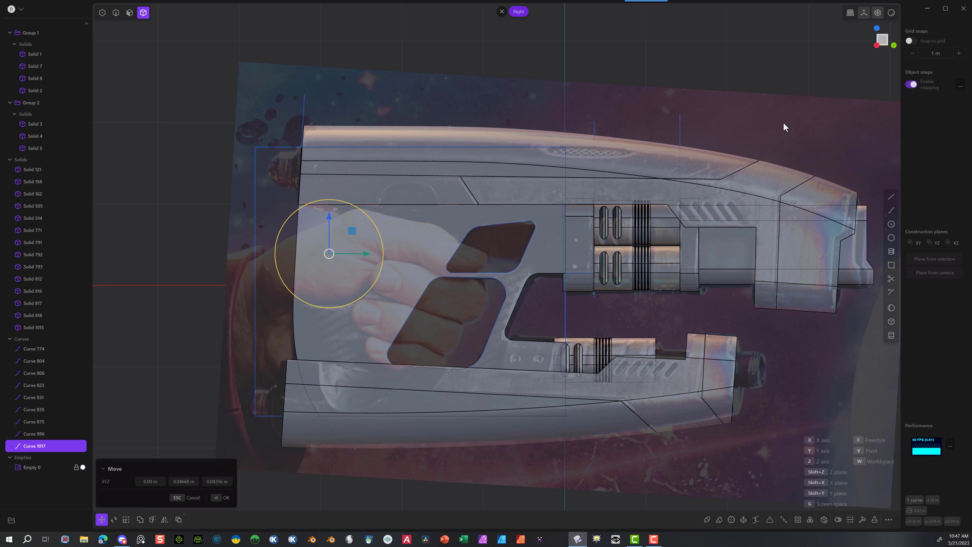
Step: Draw a two-segment line that crosses the top of the circle and turns upward behind the grip
{"action": "left_click", "coordinate": [891, 195]}
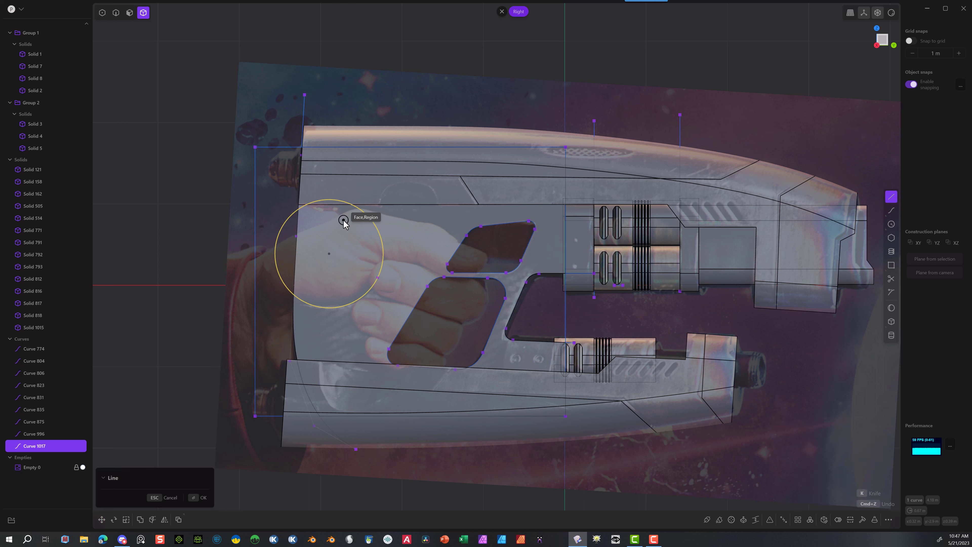
{"action": "left_click", "coordinate": [380, 220]}
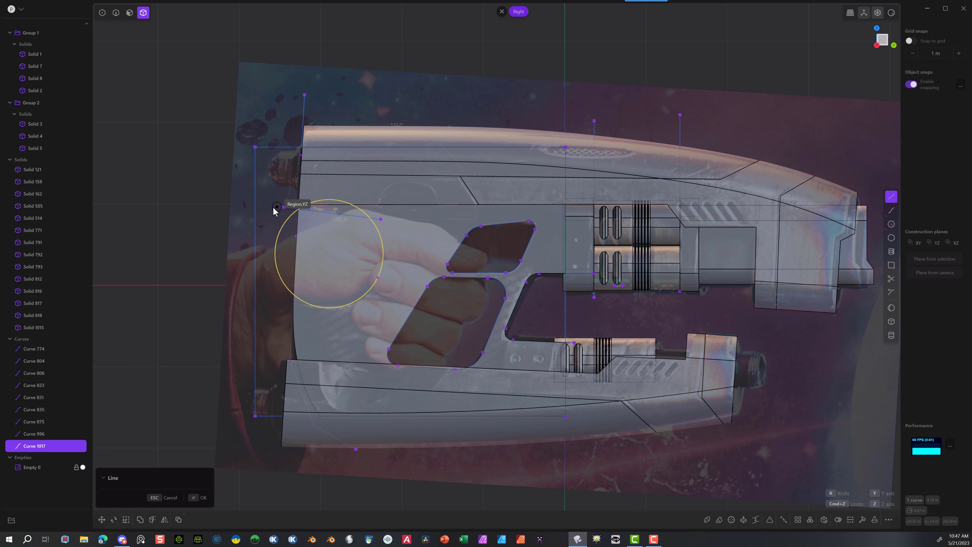
{"action": "left_click", "coordinate": [240, 210]}
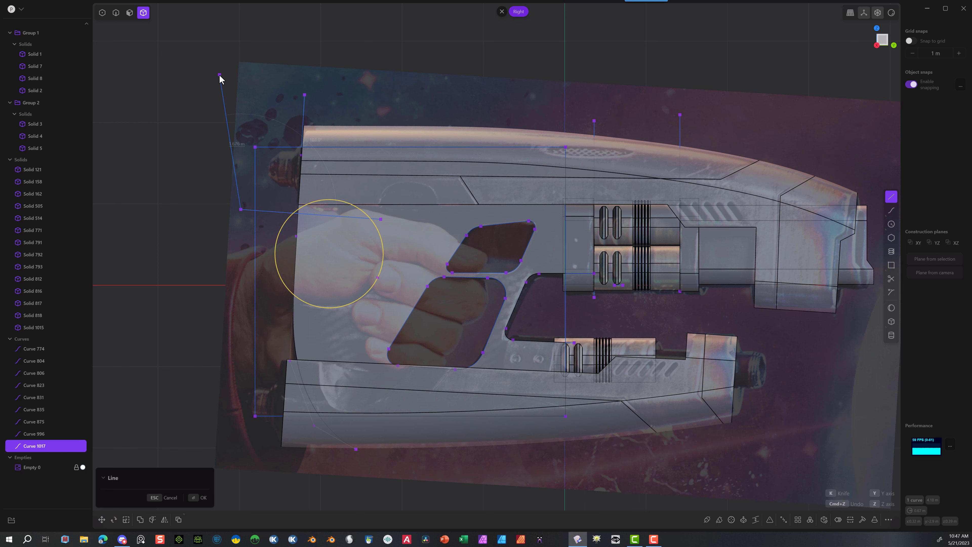
{"action": "left_click", "coordinate": [219, 75]}
{"action": "key", "text": "Return"}
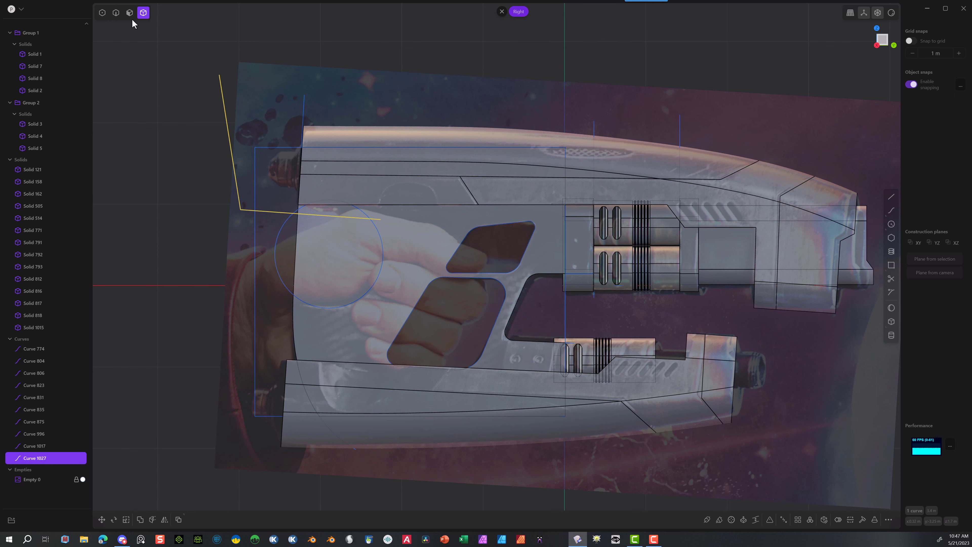
Step: Delete all the leftover construction curves except the circle and the bent line crossing it
{"action": "left_click", "coordinate": [130, 12]}
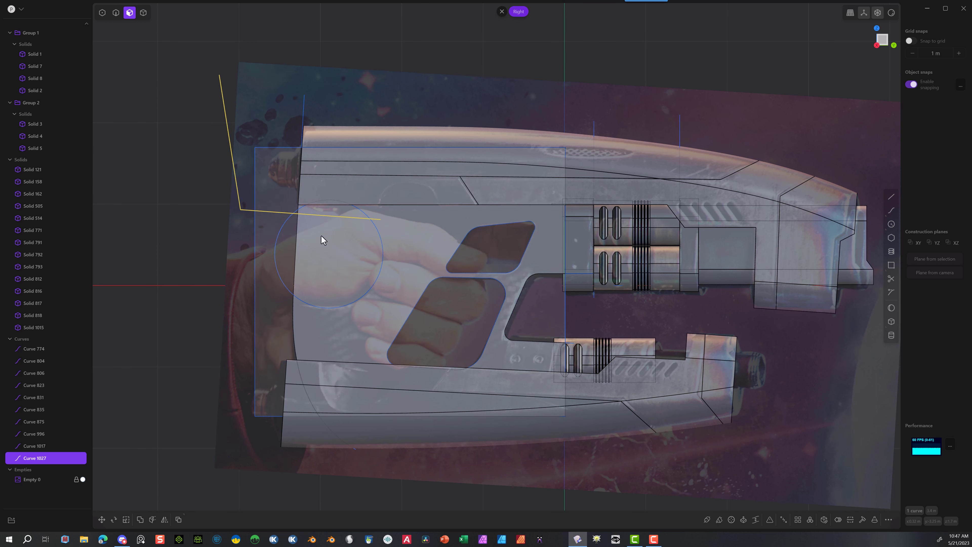
{"action": "mouse_move", "coordinate": [321, 239]}
{"action": "middle_mouse_down"}
{"action": "mouse_move", "coordinate": [373, 258]}
{"action": "mouse_move", "coordinate": [320, 250]}
{"action": "middle_mouse_up"}
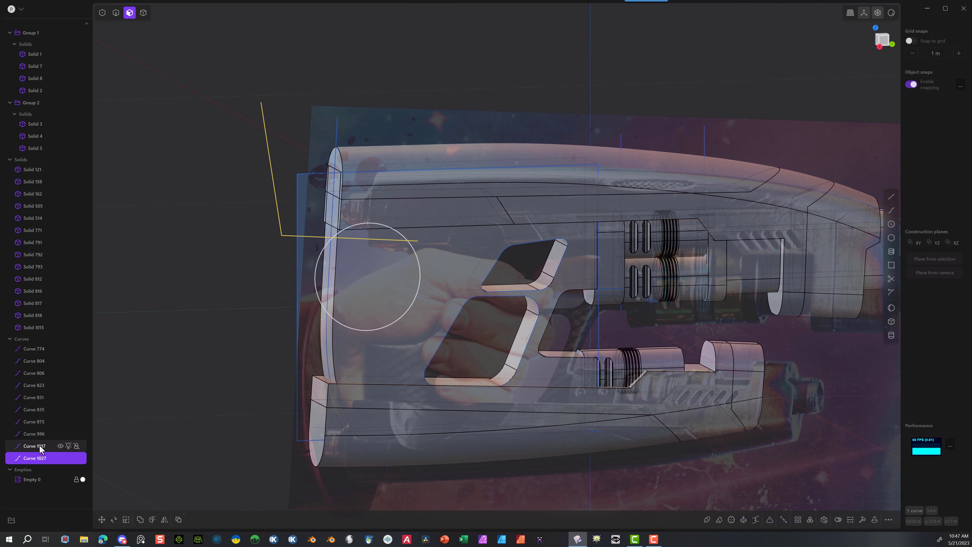
{"action": "left_click", "coordinate": [35, 434]}
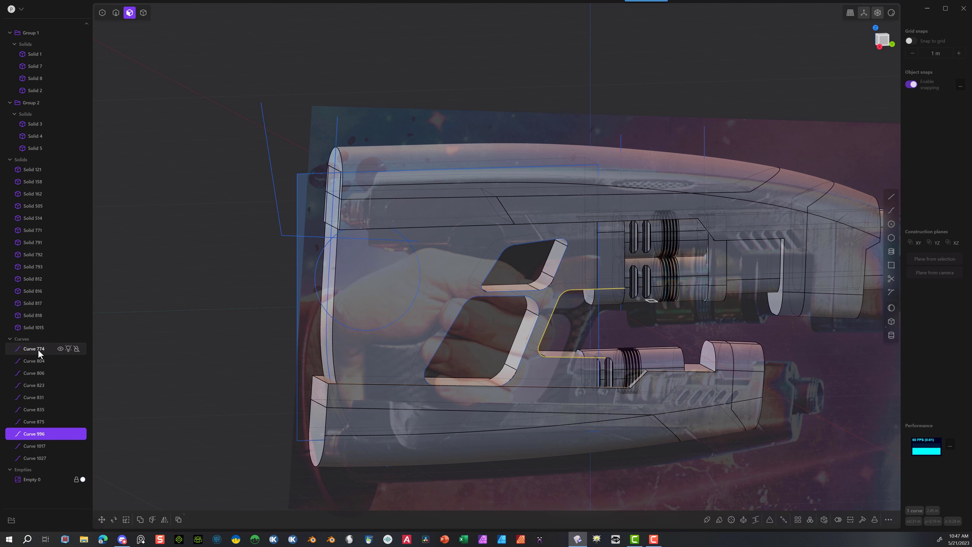
{"action": "left_click", "coordinate": [40, 350], "text": "shift"}
{"action": "key", "text": "Delete"}
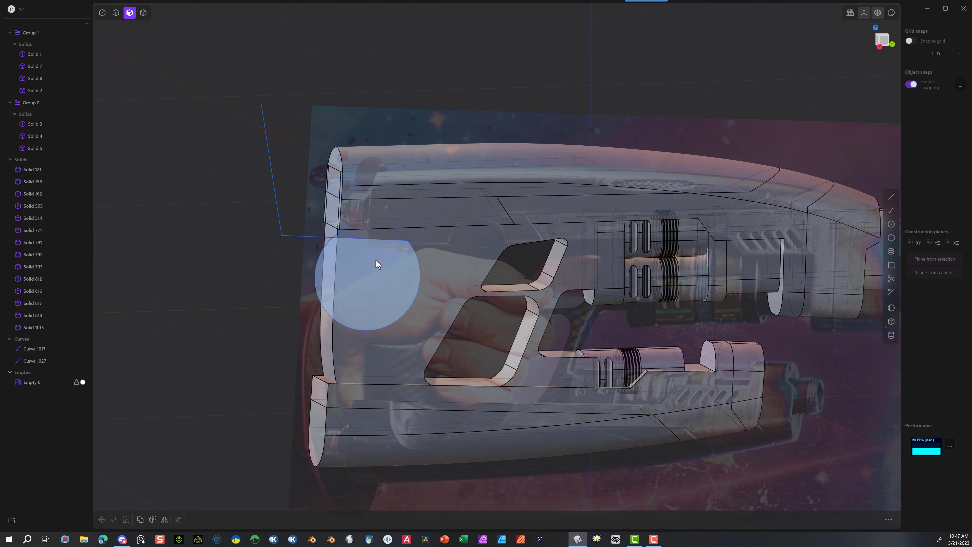
Step: Extrude the part of the circle below the bent line sideways through the grip as a separate solid
{"action": "left_click", "coordinate": [325, 268]}
{"action": "key", "text": "e"}
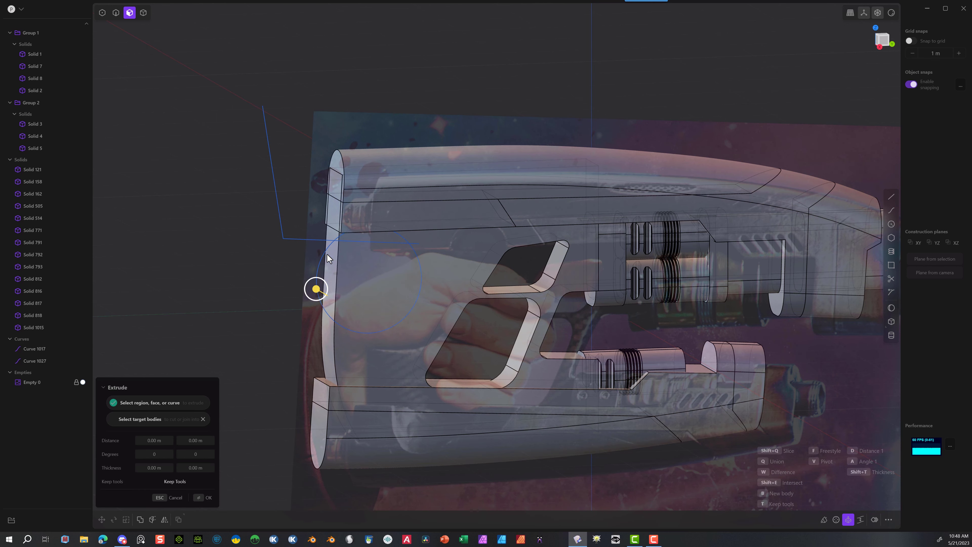
{"action": "middle_click_drag", "start_coordinate": [358, 348], "coordinate": [401, 362]}
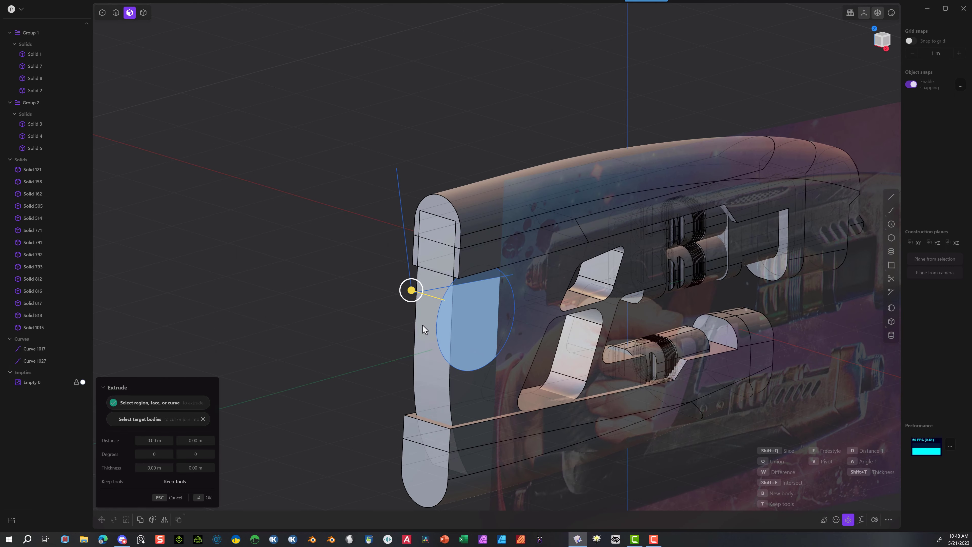
{"action": "left_click_drag", "start_coordinate": [442, 314], "coordinate": [313, 289]}
{"action": "left_click", "coordinate": [201, 498]}
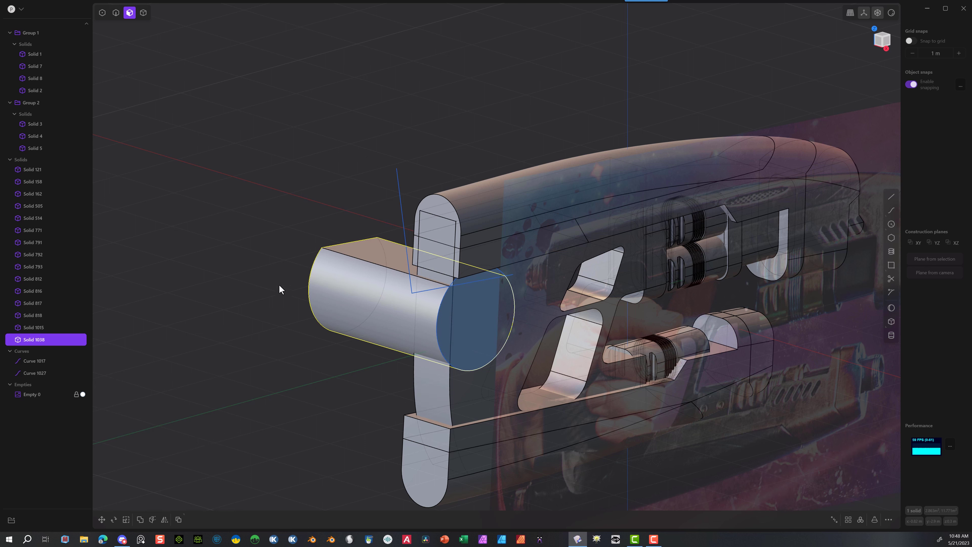
{"action": "left_click", "coordinate": [327, 297]}
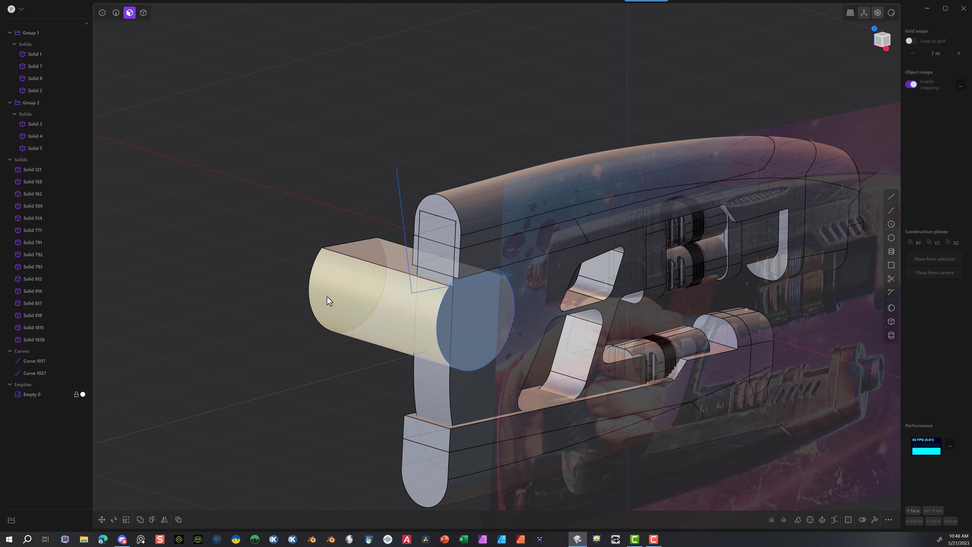
{"action": "key", "text": "o"}
{"action": "left_click", "coordinate": [147, 13]}
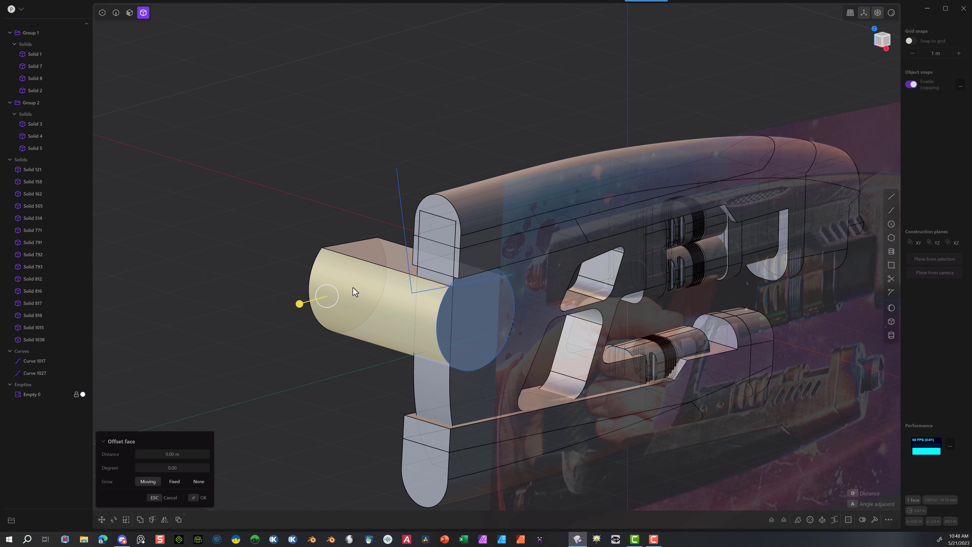
{"action": "key", "text": "Escape"}
Step: Move the part-circle cutter solid along the X axis so that it passes fully through the rear grip
{"action": "left_click", "coordinate": [347, 333]}
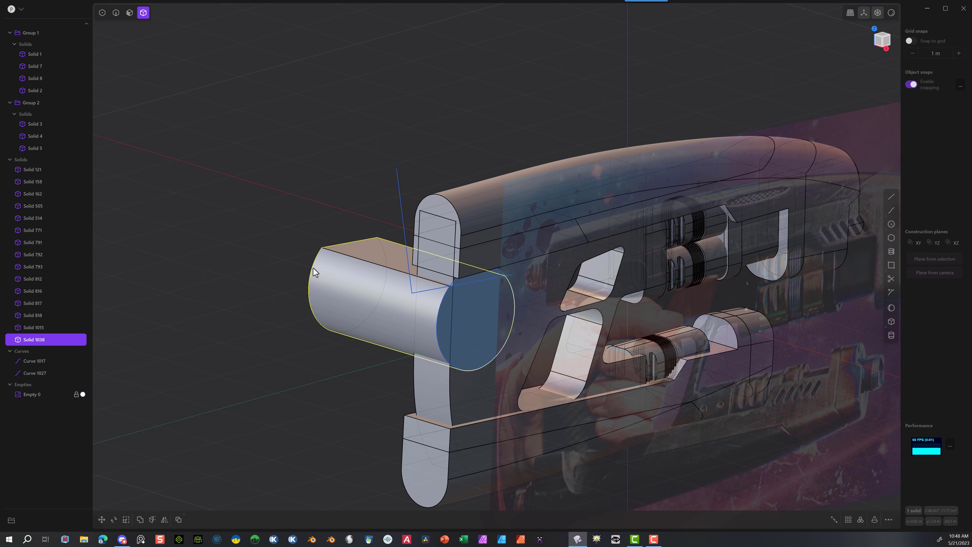
{"action": "key", "text": "g"}
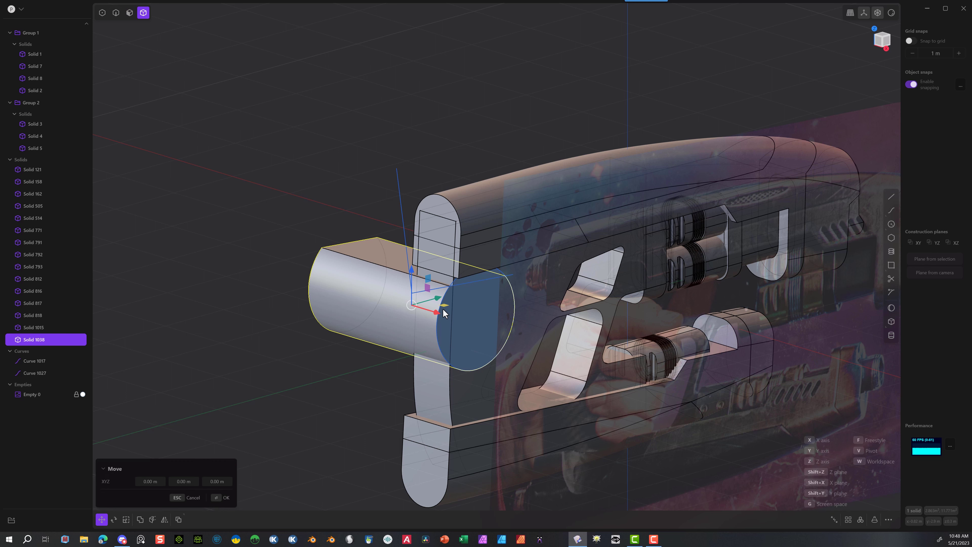
{"action": "left_click_drag", "start_coordinate": [438, 314], "coordinate": [458, 326]}
{"action": "middle_click_drag", "start_coordinate": [336, 401], "coordinate": [287, 394]}
{"action": "left_click", "coordinate": [224, 498]}
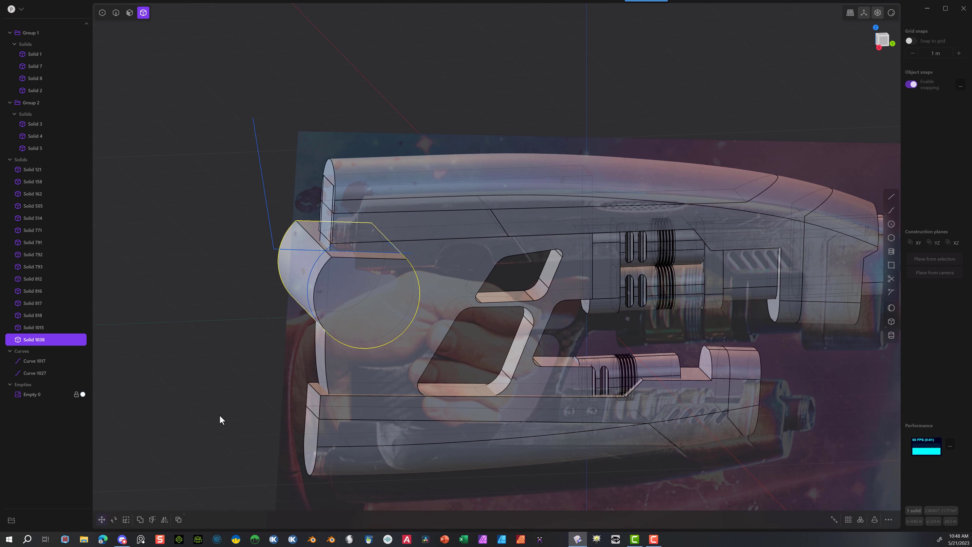
{"action": "left_click", "coordinate": [219, 412]}
Step: Subtract the part-circle cutter from the rear grip solid with a Boolean difference to open the hand recess
{"action": "left_click", "coordinate": [309, 274]}
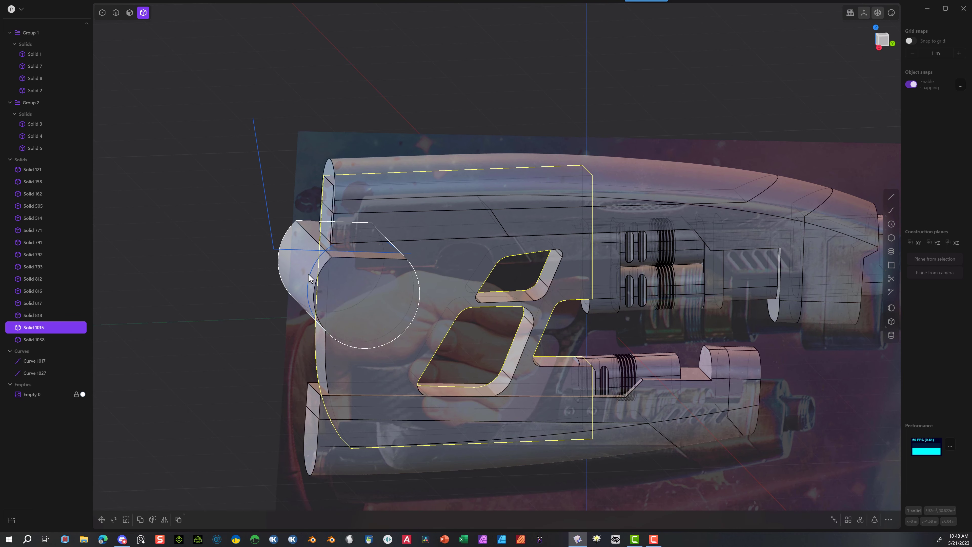
{"action": "left_click", "coordinate": [295, 261], "text": "shift"}
{"action": "key", "text": "ctrl+minus"}
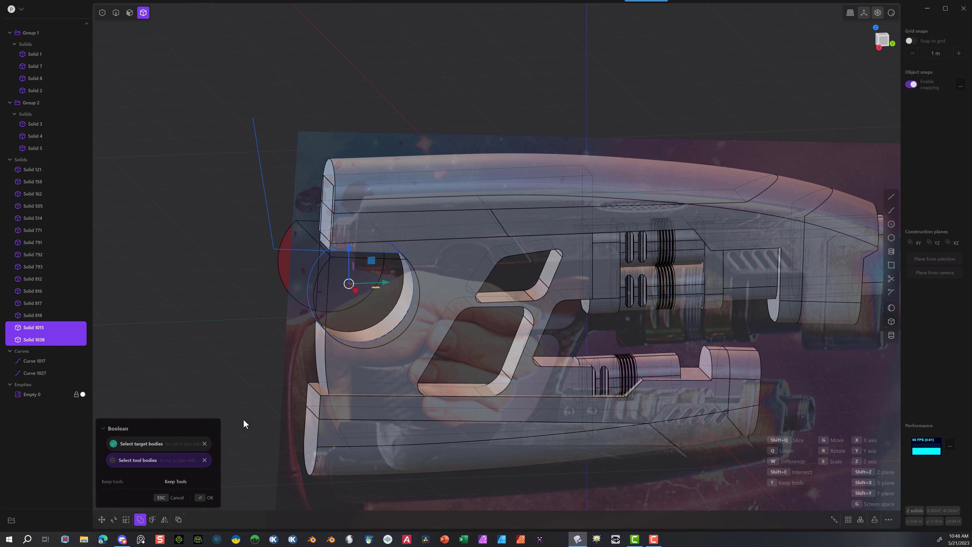
{"action": "left_click", "coordinate": [203, 499]}
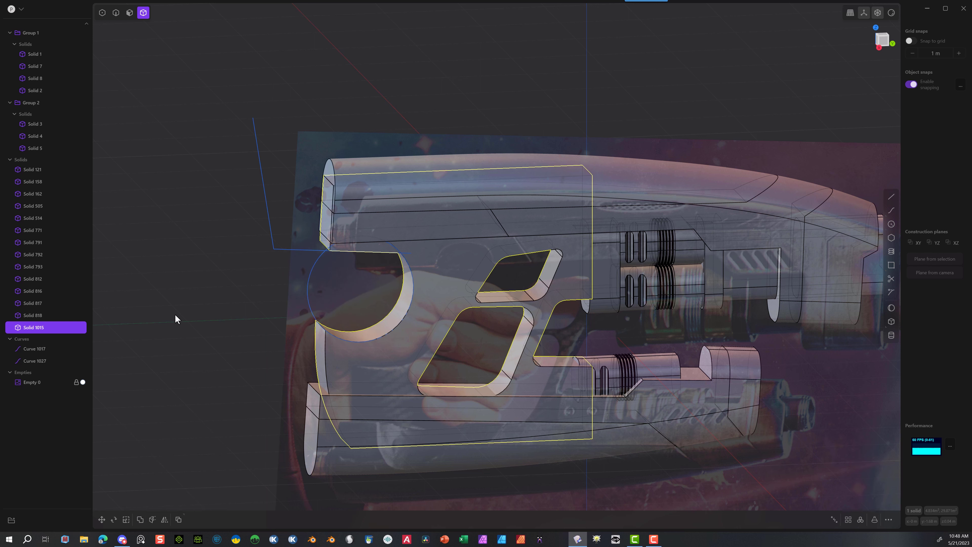
Step: Delete the circle and the bent line left over from the hand recess cut
{"action": "left_click", "coordinate": [34, 349]}
{"action": "left_click", "coordinate": [35, 358], "text": "shift"}
{"action": "key", "text": "Delete"}
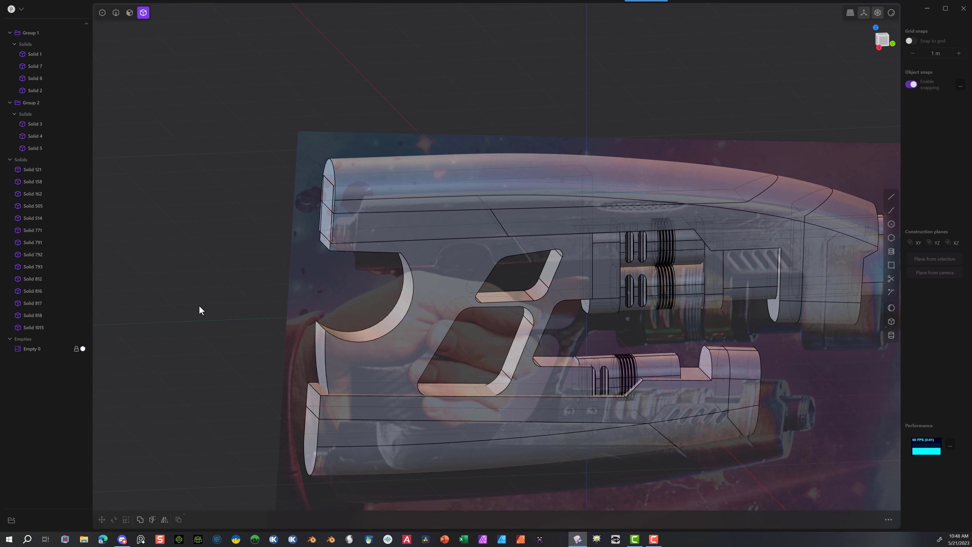
Step: Narrow the rear grip solid by scaling it to about 0.679 along the X axis
{"action": "middle_click_drag", "start_coordinate": [298, 287], "coordinate": [531, 327]}
{"action": "left_click_drag", "start_coordinate": [646, 357], "coordinate": [642, 356]}
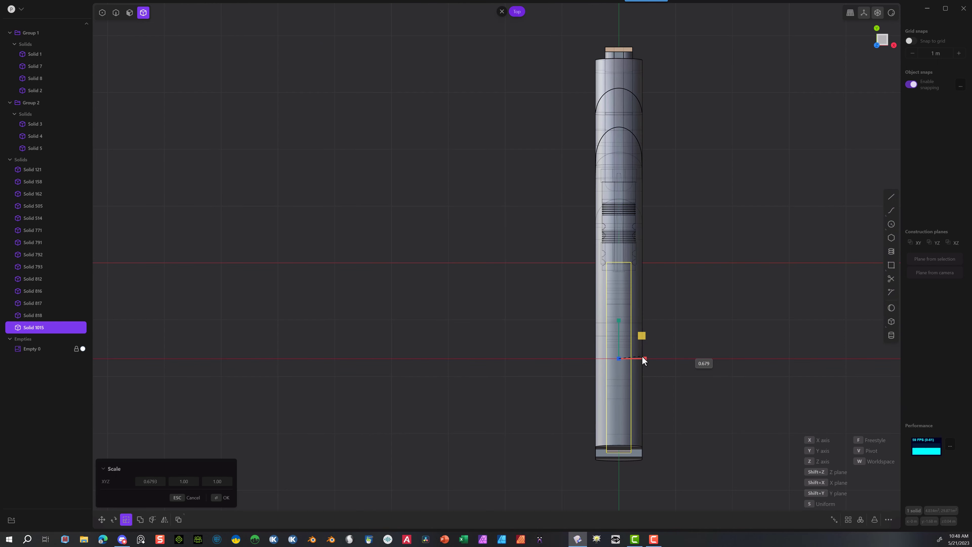
{"action": "middle_click_drag", "start_coordinate": [450, 414], "coordinate": [634, 239]}
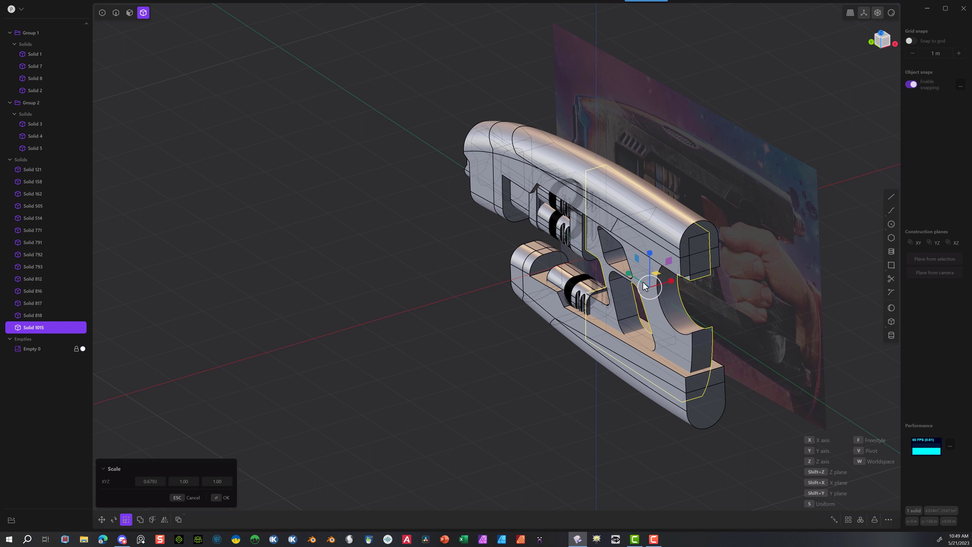
Step: In the top view, draw a four-point curve from the grip's side edge, bending inward through the middle of its rear edge and ending behind it
{"action": "left_click", "coordinate": [884, 34]}
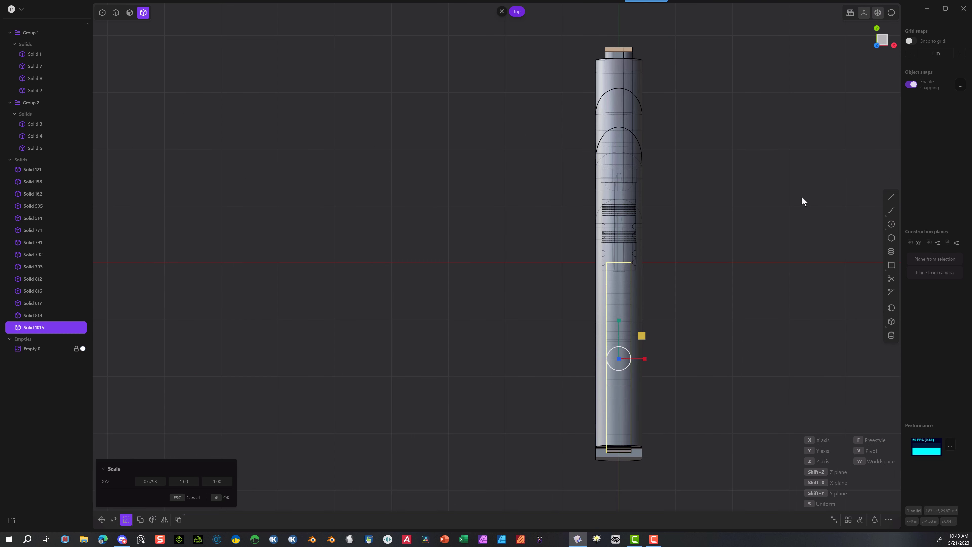
{"action": "middle_click_drag", "start_coordinate": [802, 196], "coordinate": [643, 81]}
{"action": "scroll", "coordinate": [526, 317], "scroll_direction": "up", "scroll_amount": 5}
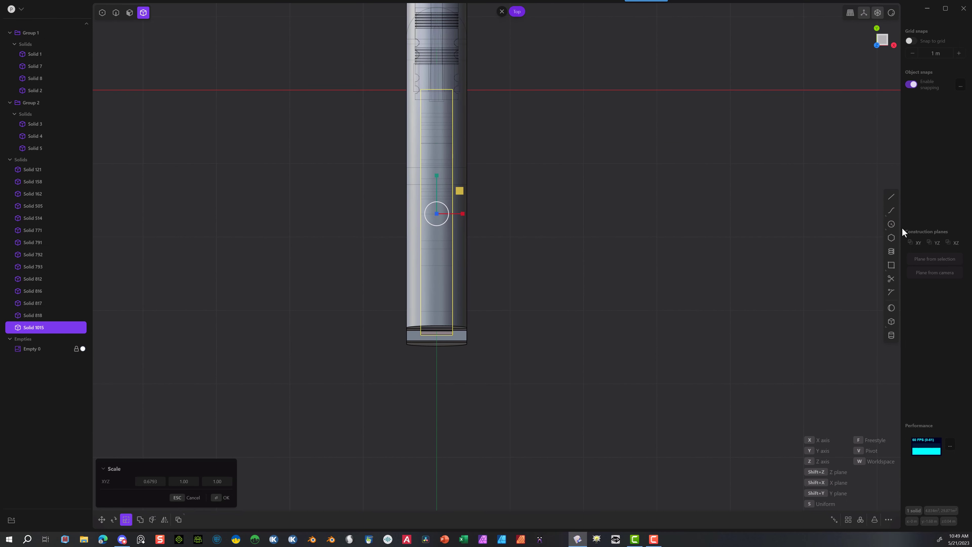
{"action": "left_click", "coordinate": [891, 211]}
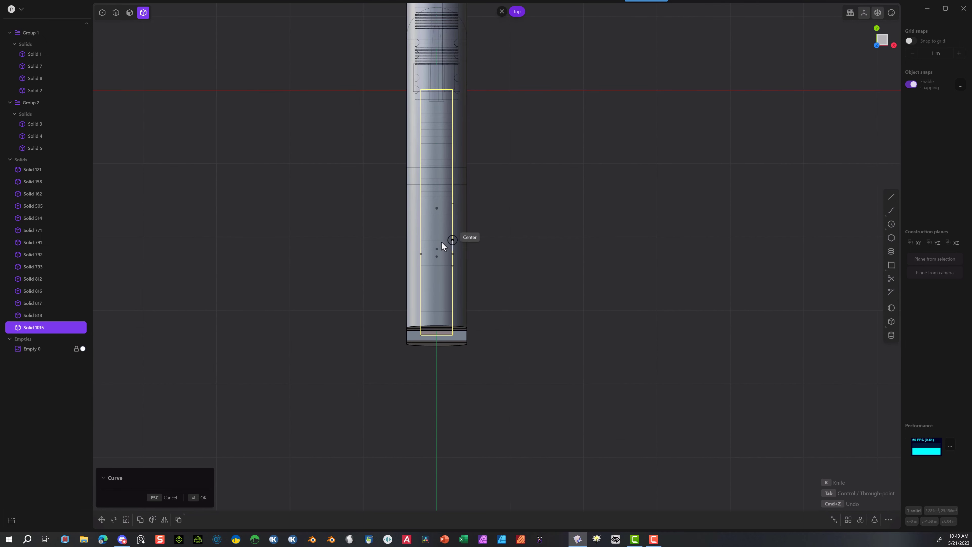
{"action": "left_click", "coordinate": [420, 232]}
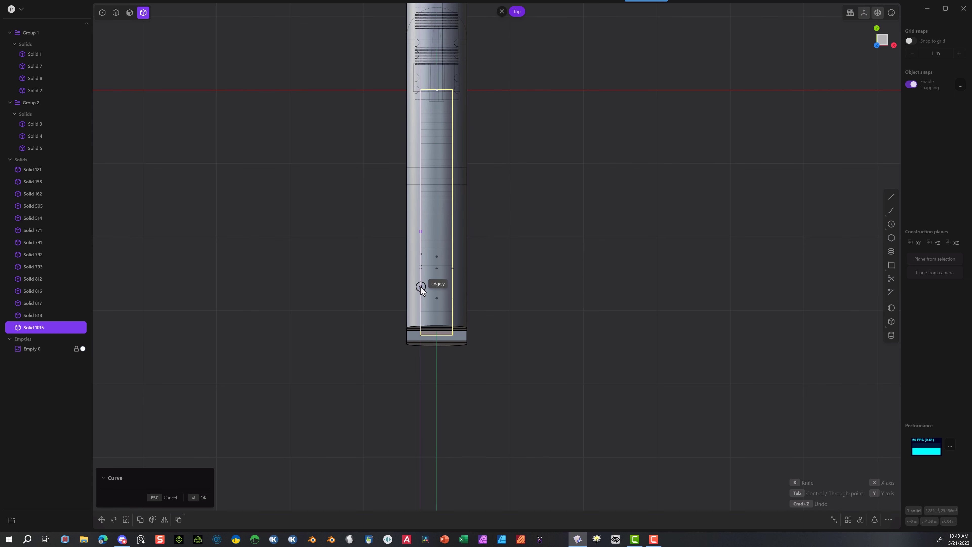
{"action": "scroll", "coordinate": [421, 288], "scroll_direction": "up", "scroll_amount": 3}
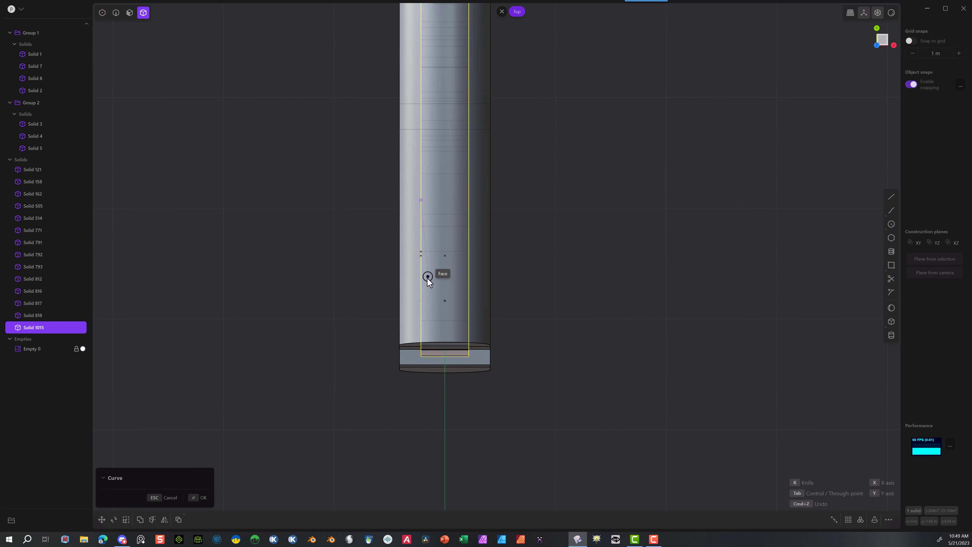
{"action": "left_click", "coordinate": [428, 299]}
{"action": "left_click", "coordinate": [478, 415]}
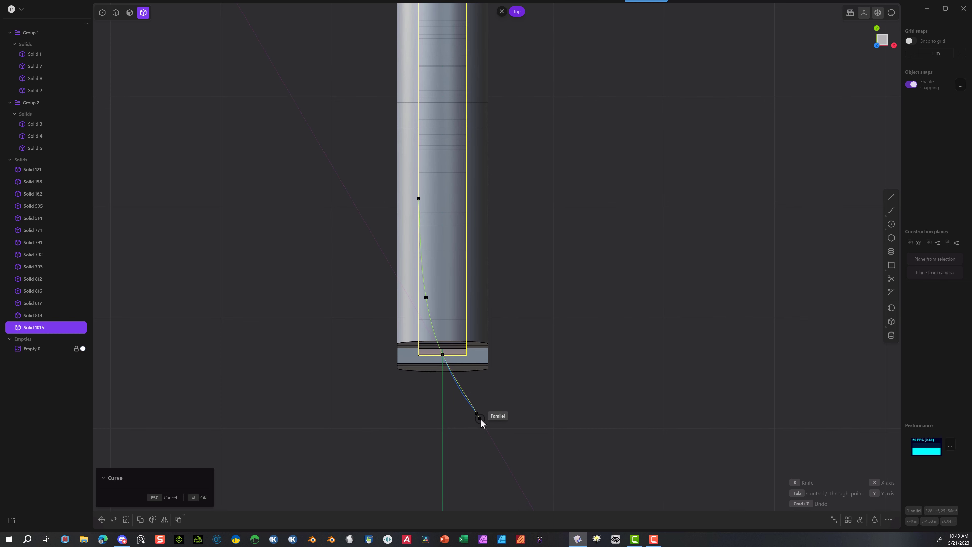
{"action": "key", "text": "Return"}
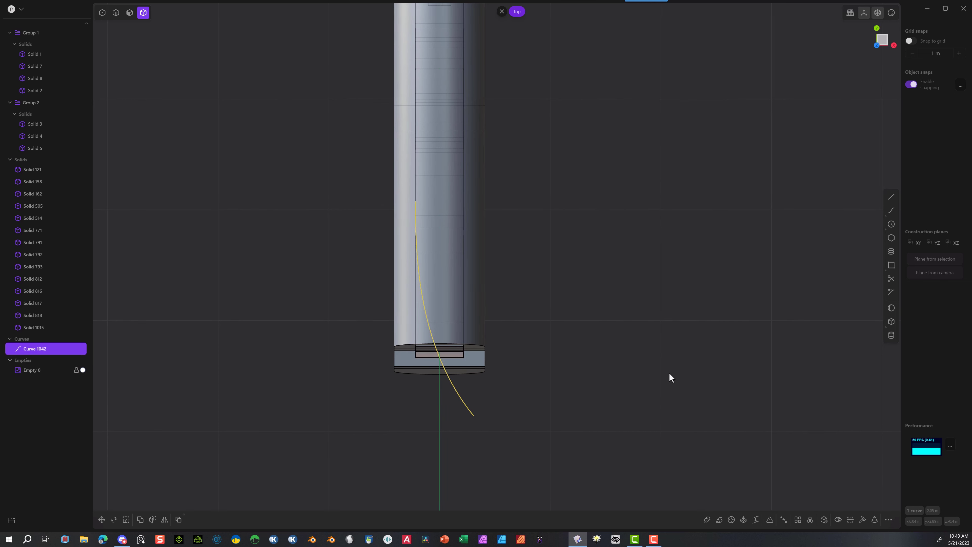
Step: Mirror the selected curve across the model's centre plane in the negative X direction
{"action": "left_click", "coordinate": [165, 519]}
{"action": "scroll", "coordinate": [480, 204], "scroll_direction": "down", "scroll_amount": 2}
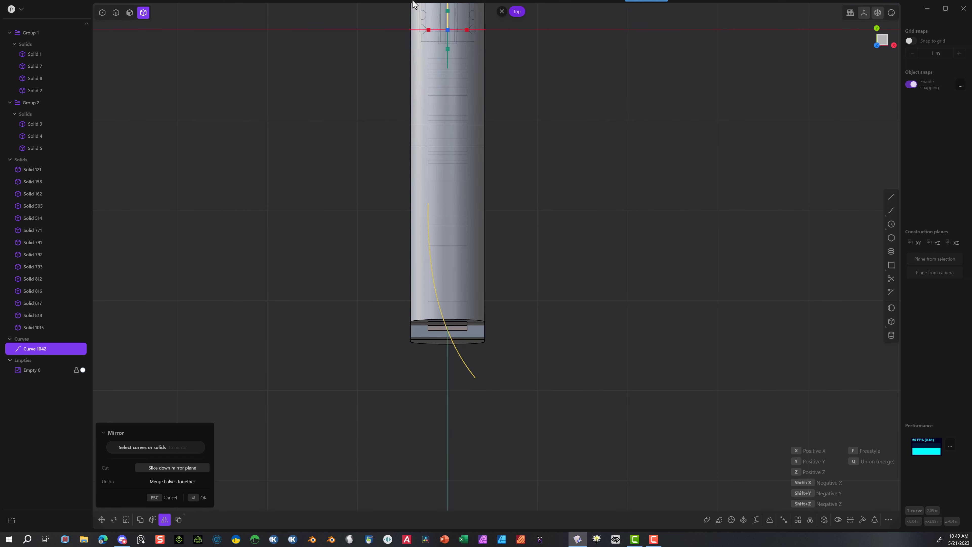
{"action": "left_click", "coordinate": [429, 30]}
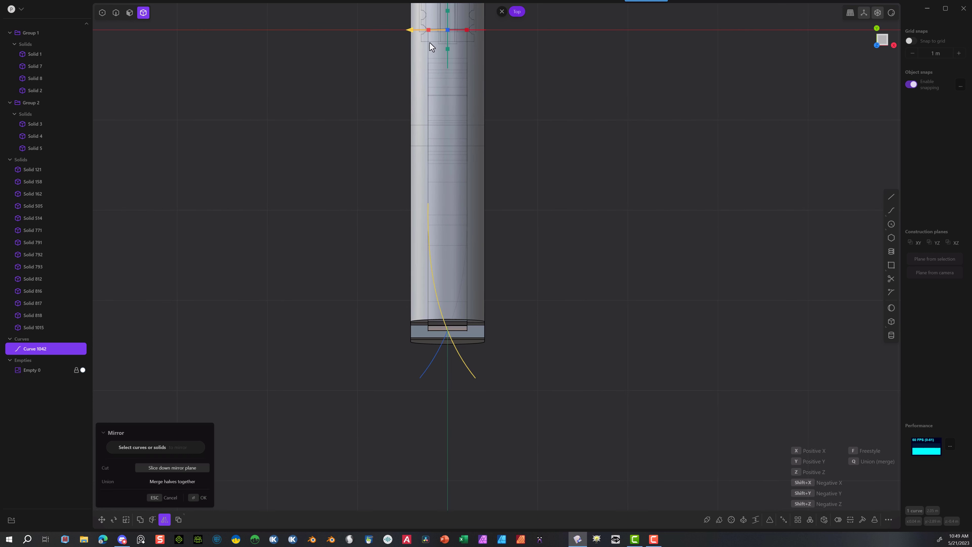
{"action": "left_click", "coordinate": [194, 498]}
{"action": "left_click", "coordinate": [266, 351]}
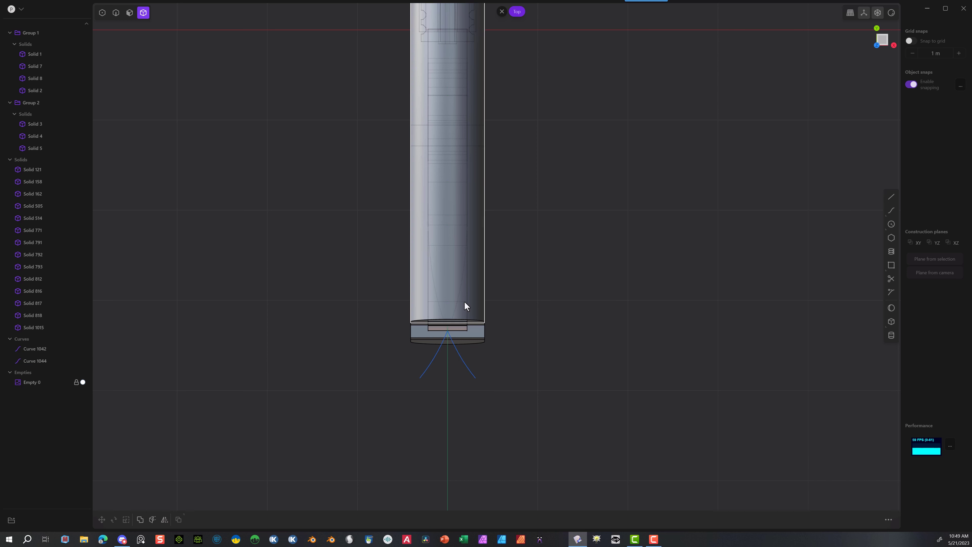
Step: Cut the narrow centre solid with the mirrored copy of the curve
{"action": "left_click", "coordinate": [452, 329]}
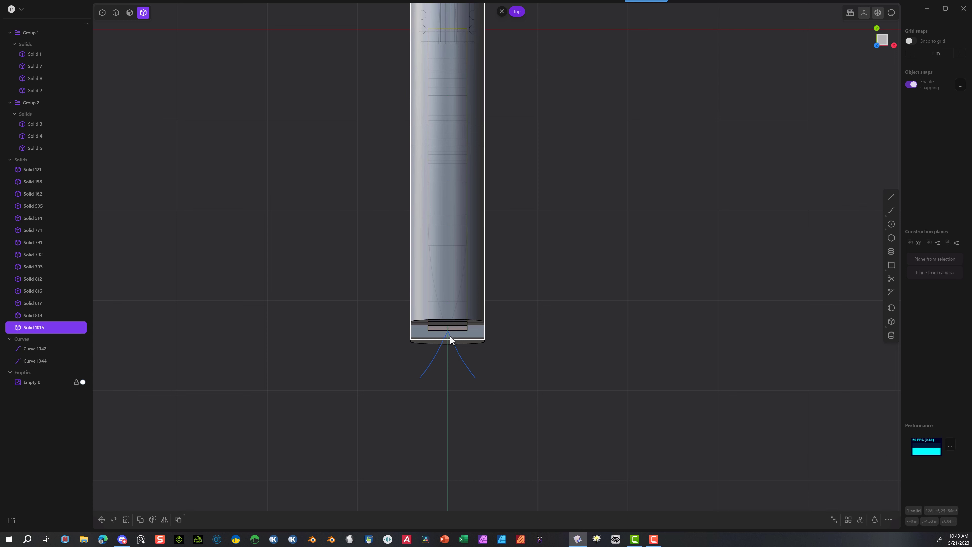
{"action": "left_click", "coordinate": [152, 519]}
{"action": "left_click", "coordinate": [432, 369]}
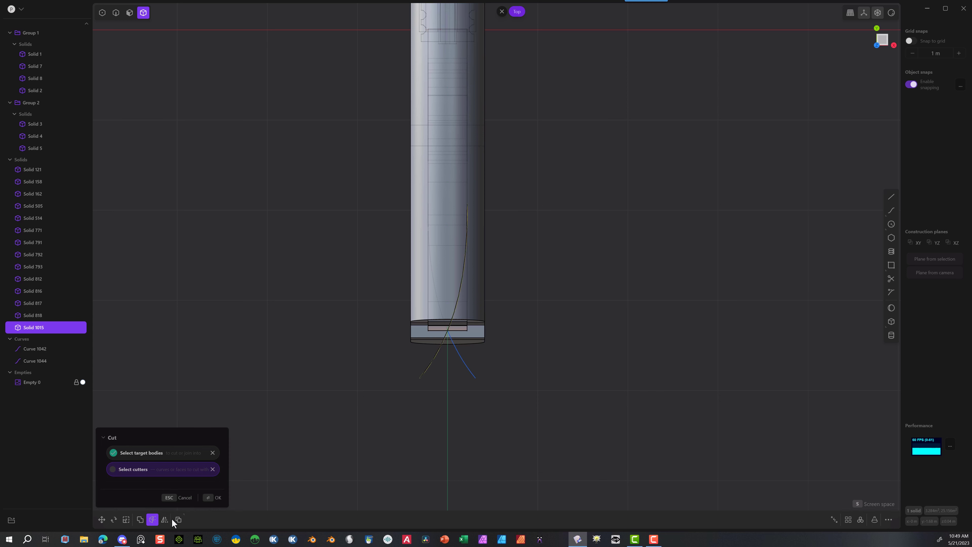
{"action": "left_click", "coordinate": [217, 498]}
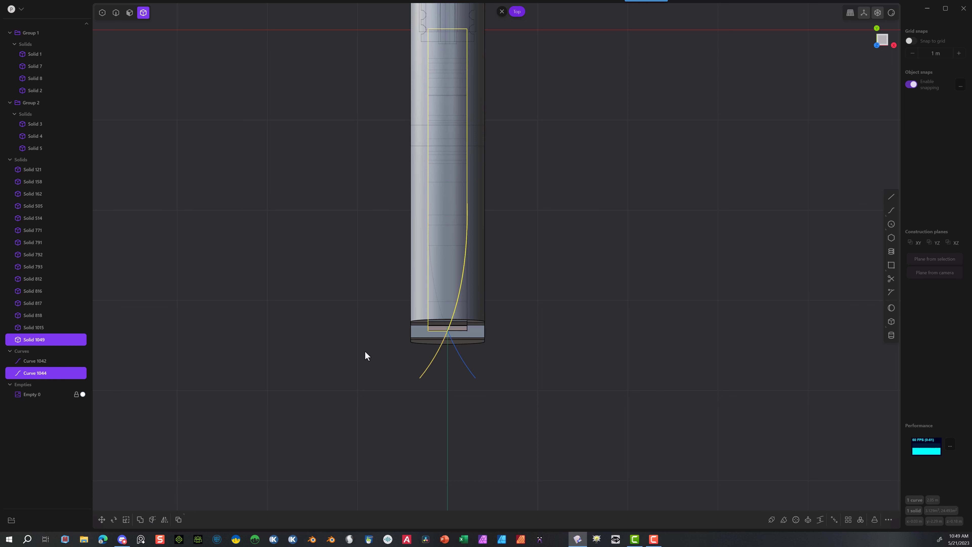
Step: Cut the larger remaining piece of the centre solid with the original curve
{"action": "left_click", "coordinate": [437, 312]}
{"action": "left_click", "coordinate": [433, 313]}
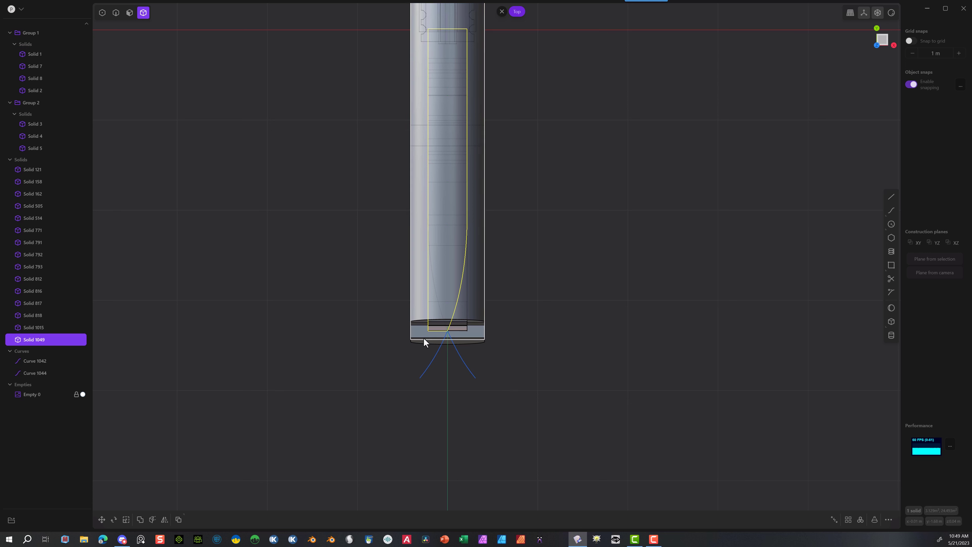
{"action": "left_click", "coordinate": [152, 519]}
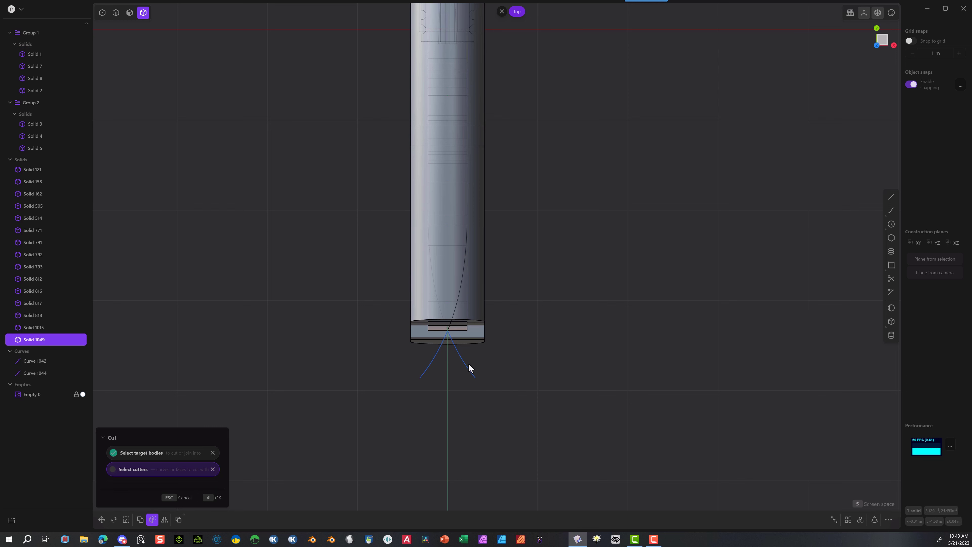
{"action": "left_click", "coordinate": [209, 497]}
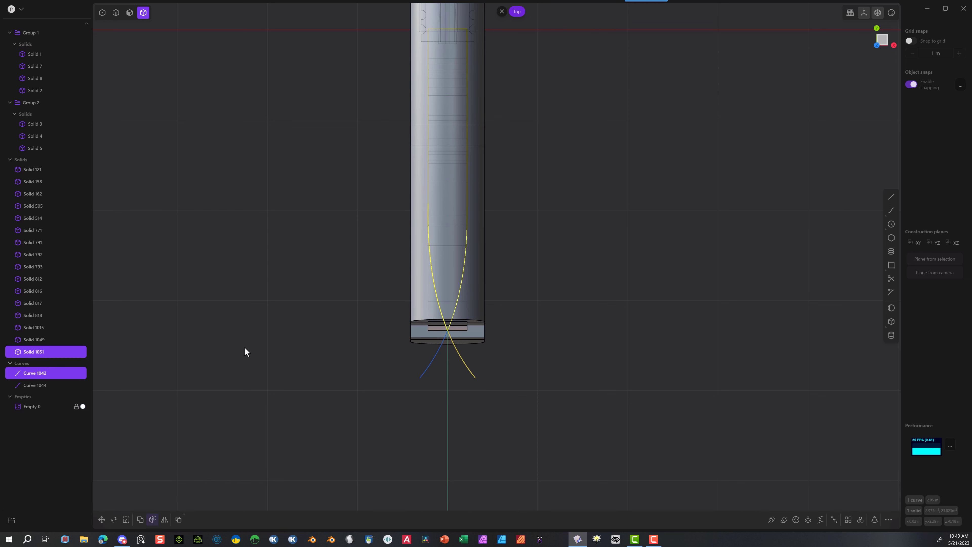
Step: Delete the two leftover corner slivers on either side of the tapered centre solid
{"action": "left_click", "coordinate": [255, 346]}
{"action": "left_click", "coordinate": [433, 326]}
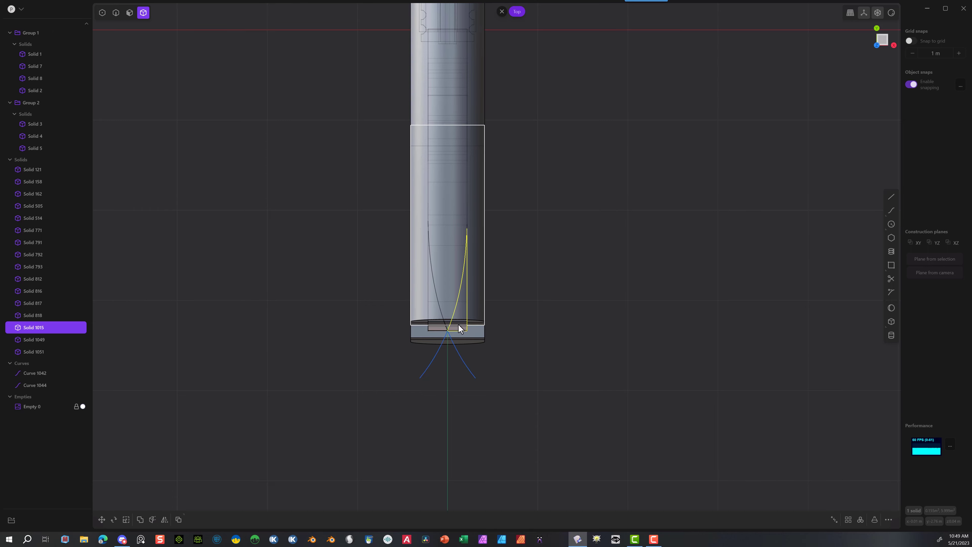
{"action": "key", "text": "Delete"}
{"action": "left_click", "coordinate": [434, 323]}
{"action": "left_click", "coordinate": [436, 337]}
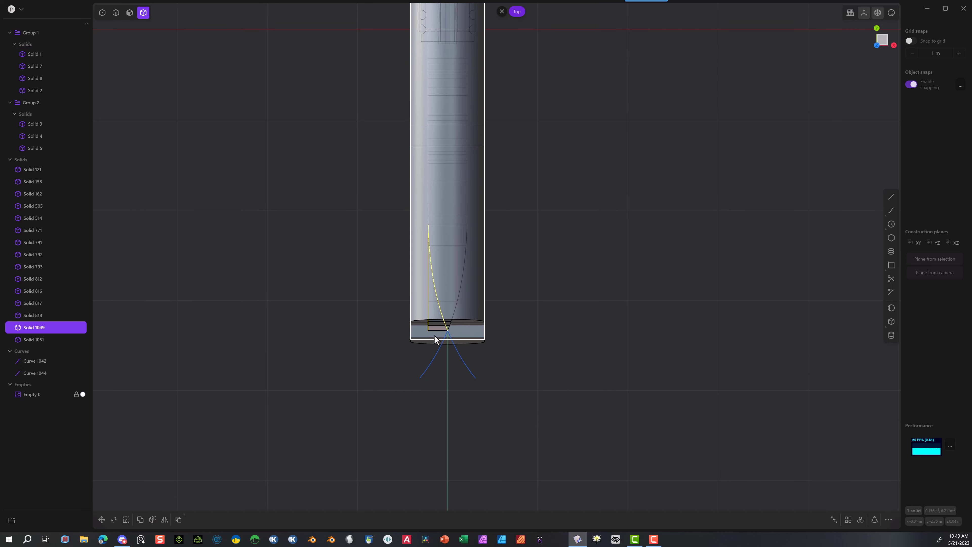
{"action": "key", "text": "Delete"}
Step: Fillet the centre solid's vertical rear edge below the round hand cutout
{"action": "middle_click_drag", "start_coordinate": [301, 358], "coordinate": [120, 15]}
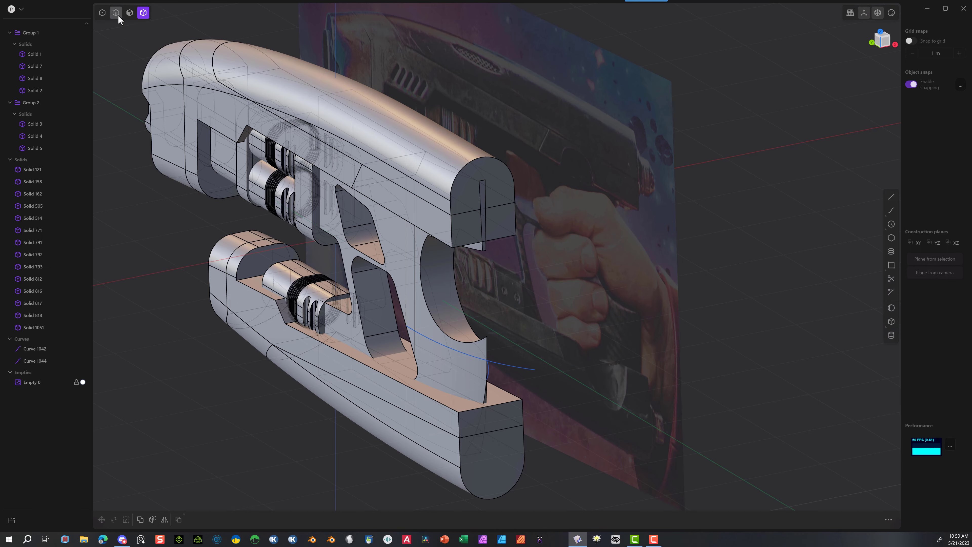
{"action": "left_click", "coordinate": [116, 12]}
{"action": "left_click", "coordinate": [489, 349]}
{"action": "key", "text": "f"}
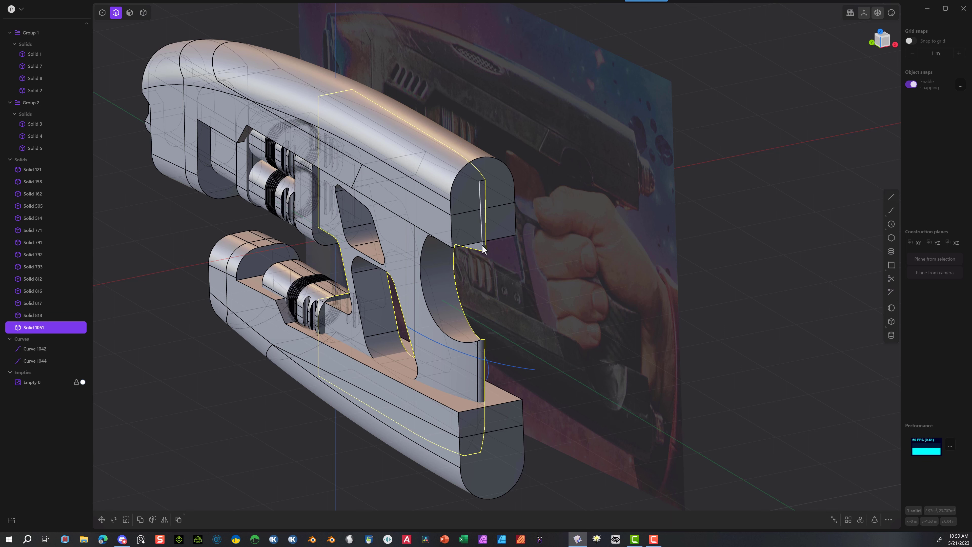
Step: Fillet the centre solid's vertical rear edge at the back of the upper body
{"action": "scroll", "coordinate": [482, 247], "scroll_direction": "up", "scroll_amount": 5}
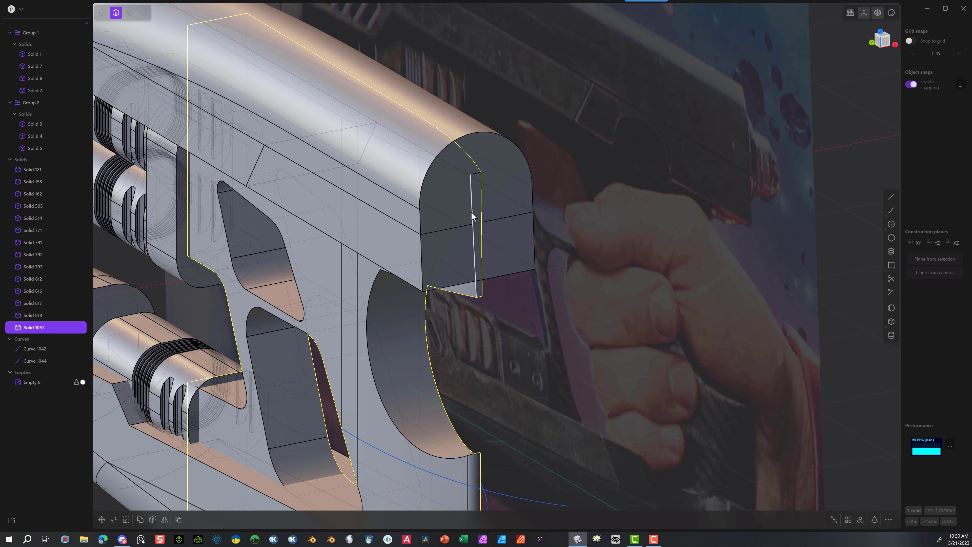
{"action": "left_click", "coordinate": [471, 212]}
{"action": "key", "text": "f"}
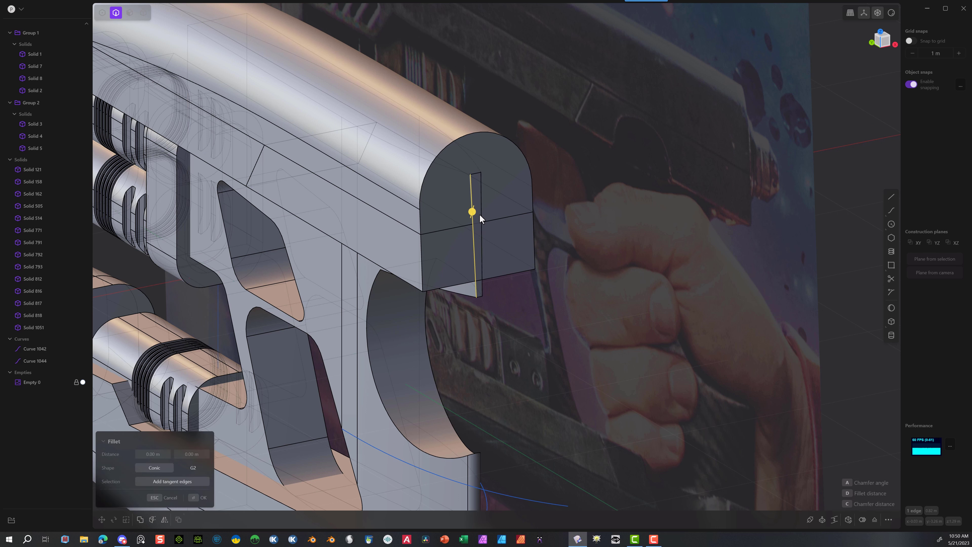
{"action": "left_click", "coordinate": [480, 215]}
{"action": "left_click_drag", "start_coordinate": [480, 215], "coordinate": [487, 215]}
{"action": "key", "text": "Return"}
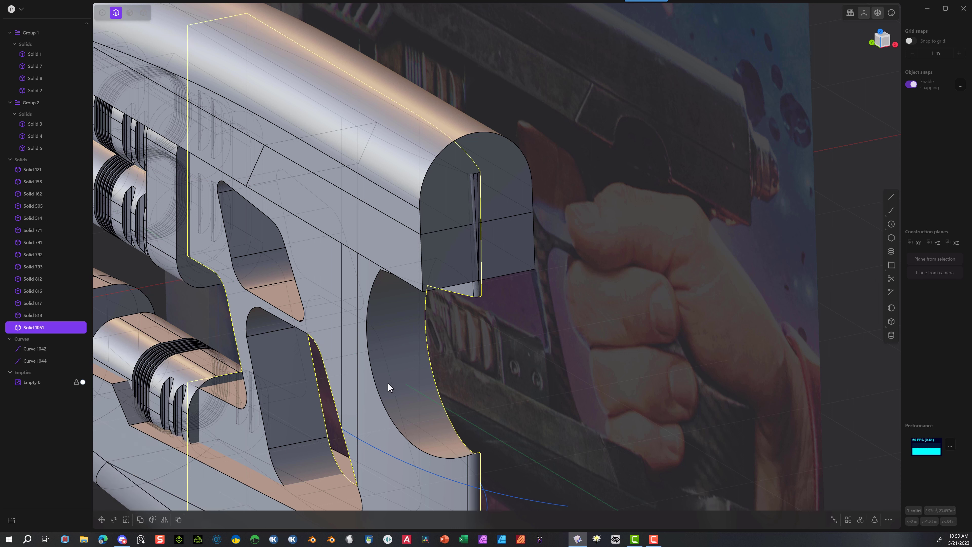
Step: Fillet the two curved side edges of the hand cutout by about 0.042 m
{"action": "left_click", "coordinate": [382, 403]}
{"action": "key", "text": "f"}
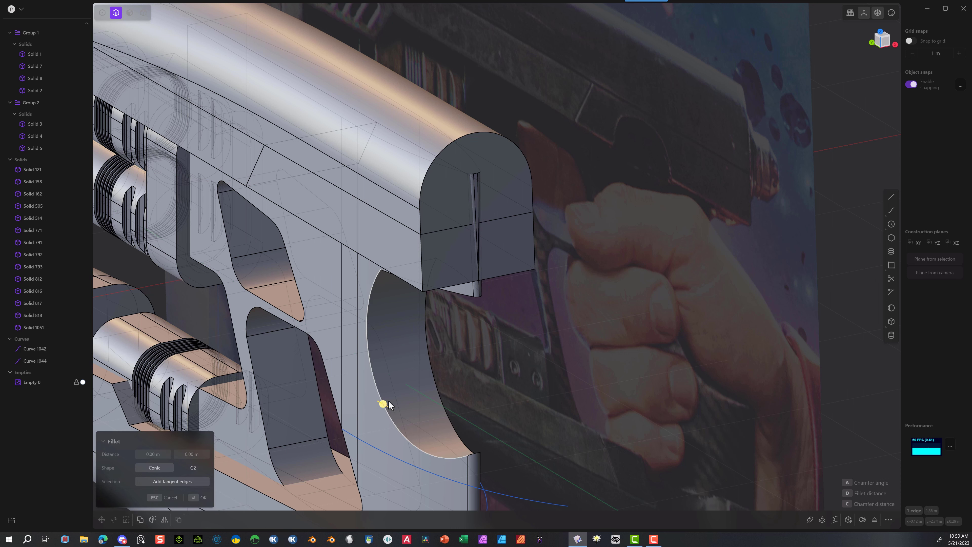
{"action": "left_click", "coordinate": [433, 380]}
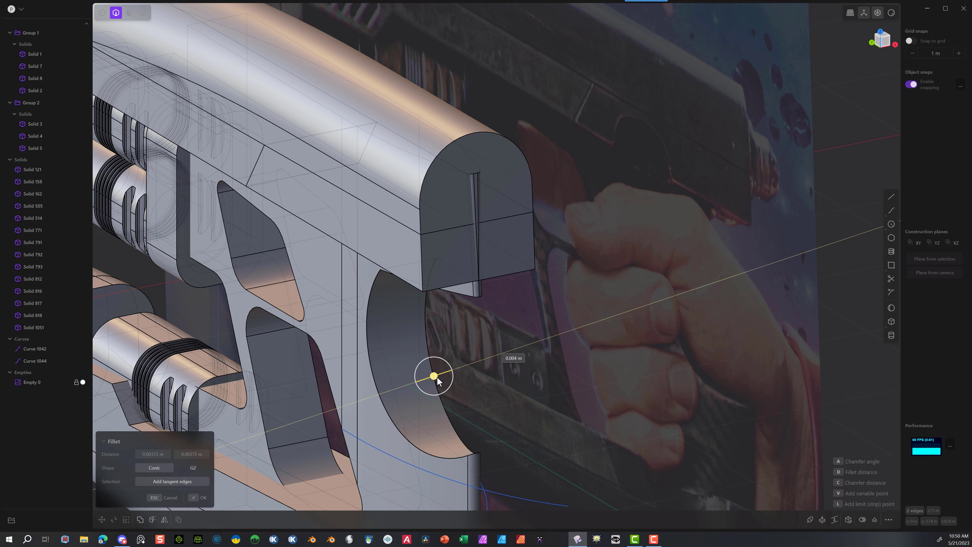
{"action": "left_click_drag", "start_coordinate": [436, 378], "coordinate": [443, 378]}
{"action": "middle_click_drag", "start_coordinate": [515, 349], "coordinate": [435, 294]}
{"action": "key", "text": "3"}
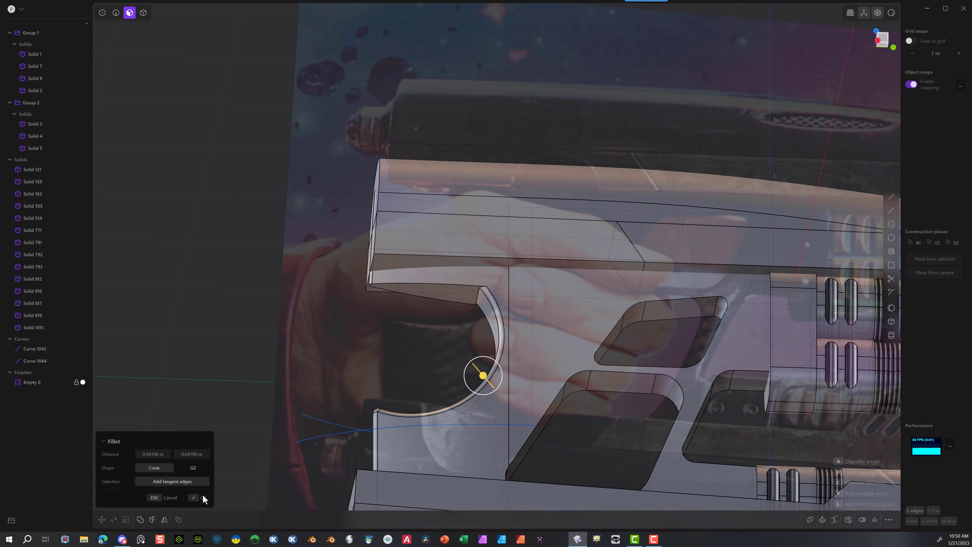
{"action": "left_click", "coordinate": [192, 501]}
Step: Offset the centre solid's underside face above the hand cutout inward by about 0.10 m
{"action": "left_click", "coordinate": [432, 293]}
{"action": "key", "text": "o"}
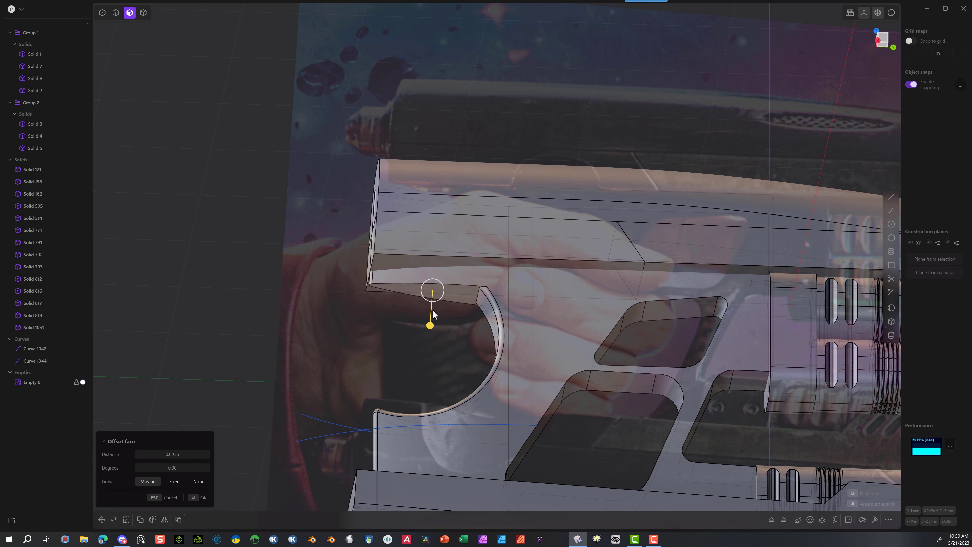
{"action": "left_click_drag", "start_coordinate": [430, 325], "coordinate": [432, 316]}
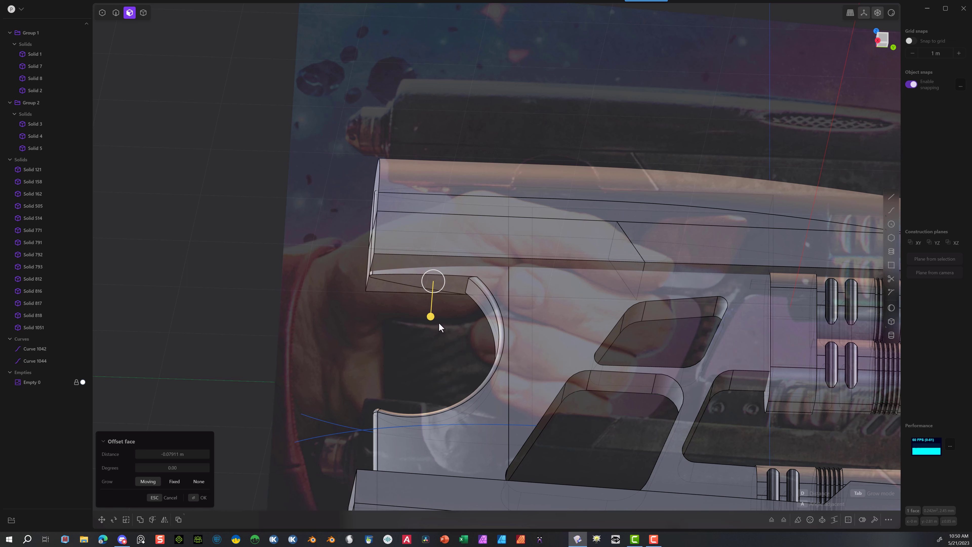
{"action": "left_click_drag", "start_coordinate": [430, 318], "coordinate": [430, 316]}
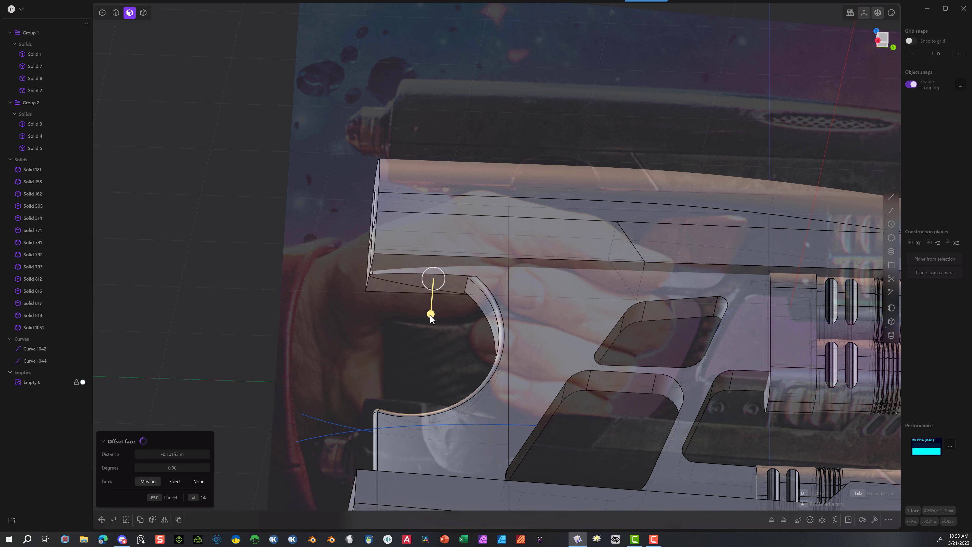
{"action": "mouse_move", "coordinate": [424, 323]}
{"action": "middle_mouse_down"}
{"action": "mouse_move", "coordinate": [400, 357]}
{"action": "mouse_move", "coordinate": [410, 374]}
{"action": "mouse_move", "coordinate": [402, 364]}
{"action": "mouse_move", "coordinate": [440, 329]}
{"action": "middle_mouse_up"}
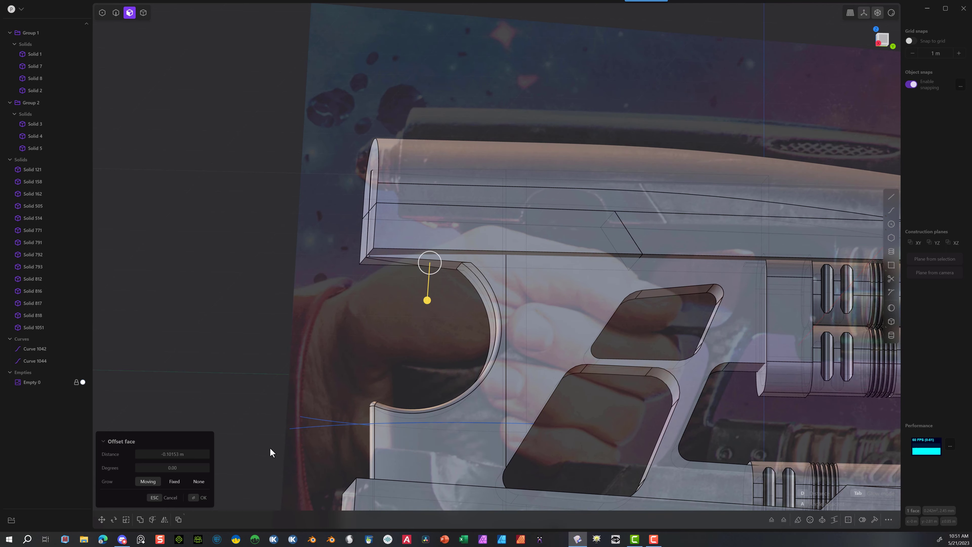
{"action": "left_click", "coordinate": [193, 498]}
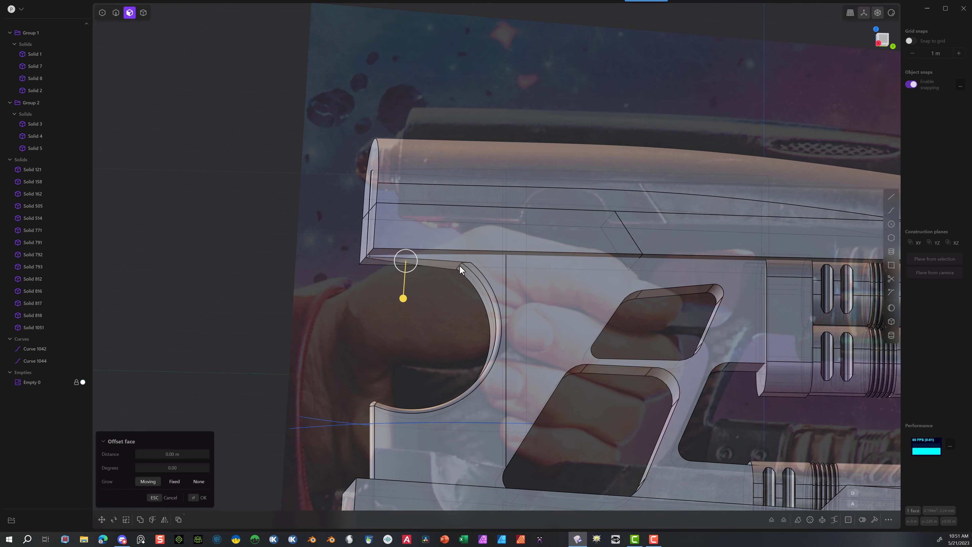
{"action": "scroll", "coordinate": [292, 325], "scroll_direction": "up", "scroll_amount": 2}
{"action": "left_click", "coordinate": [203, 500]}
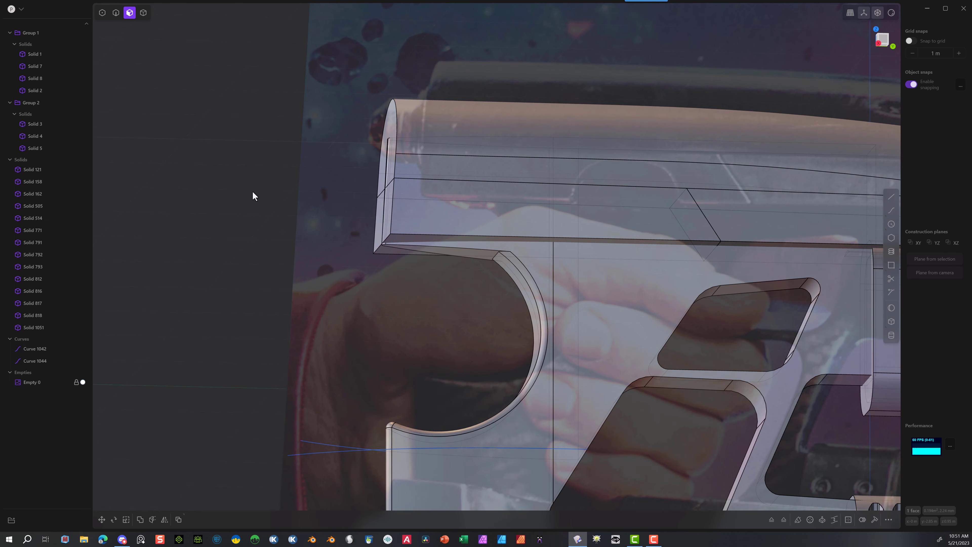
Step: Apply Fillet at about -0.019 m to the short corner edge where the underside face meets the curved hand cutout
{"action": "key", "text": "2"}
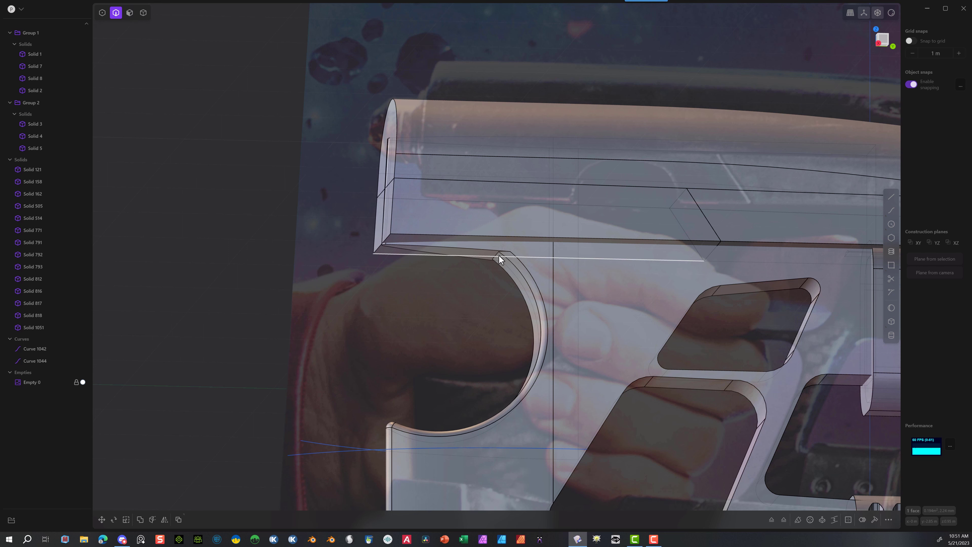
{"action": "left_click", "coordinate": [495, 255]}
{"action": "key", "text": "f"}
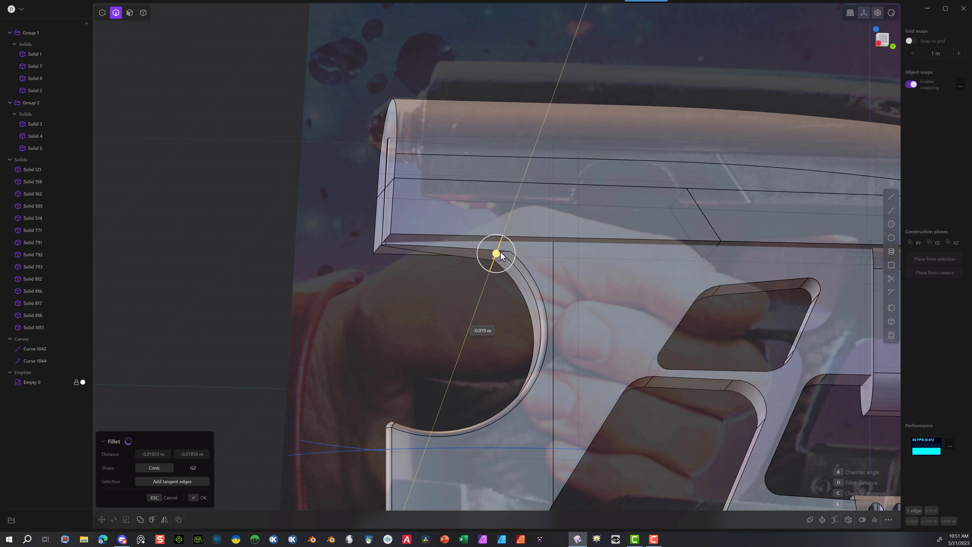
{"action": "scroll", "coordinate": [405, 325], "scroll_direction": "up", "scroll_amount": 3}
{"action": "left_click", "coordinate": [200, 498]}
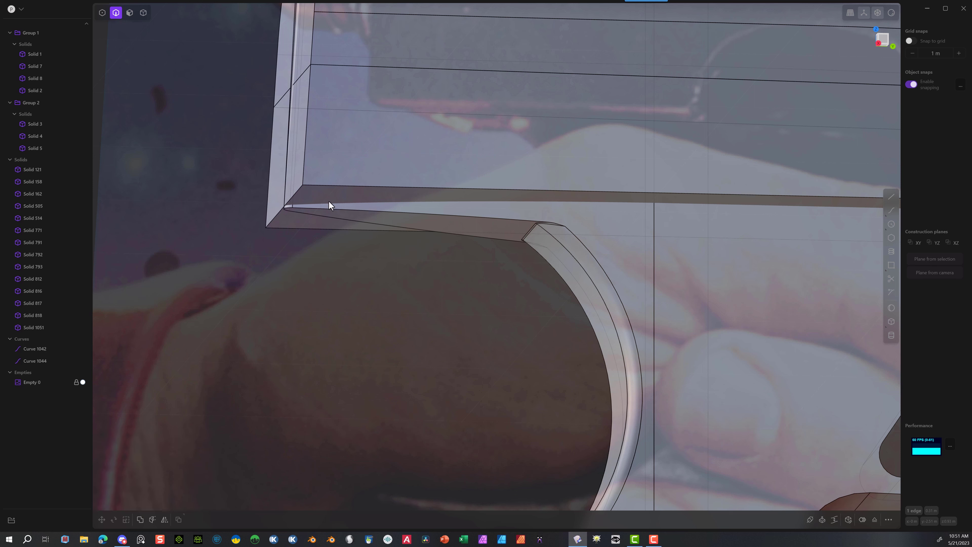
Step: Apply Fillet at about -0.024 m to the long side edge of the underside face above the hand cutout
{"action": "left_click", "coordinate": [327, 216]}
{"action": "key", "text": "f"}
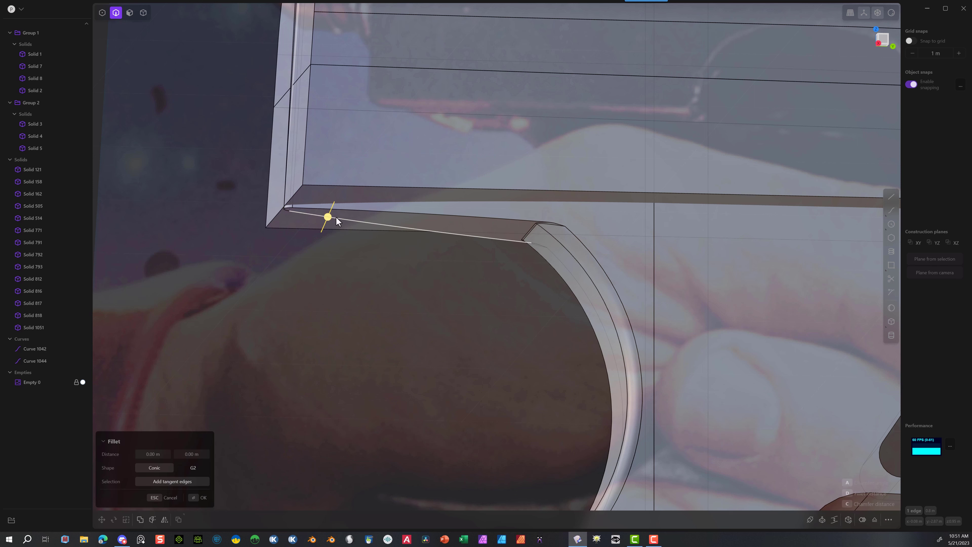
{"action": "left_click_drag", "start_coordinate": [331, 217], "coordinate": [344, 217]}
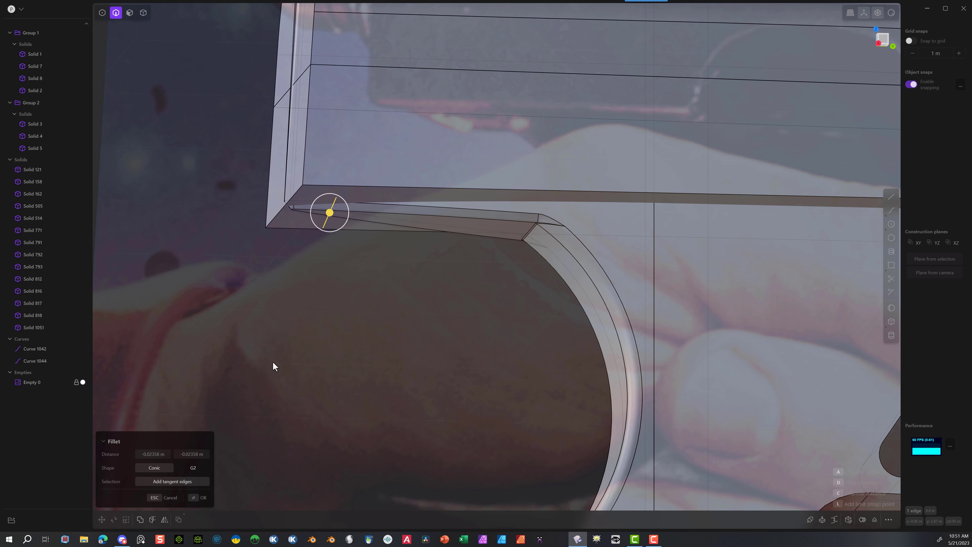
{"action": "left_click", "coordinate": [198, 497]}
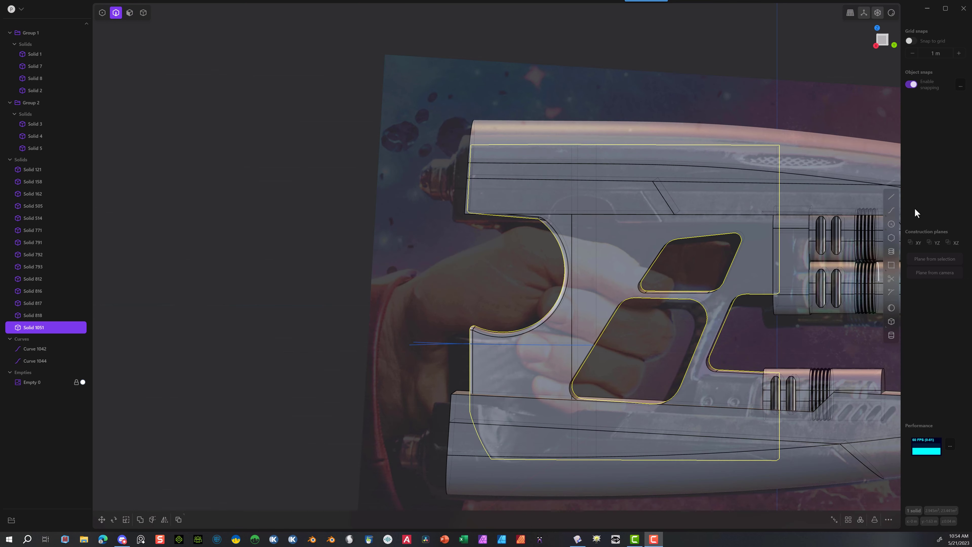
Step: Draw an open four-point polyline in side view from below the centre solid's rear underside, up and forward through its upper part, past its front edge
{"action": "left_click", "coordinate": [875, 45]}
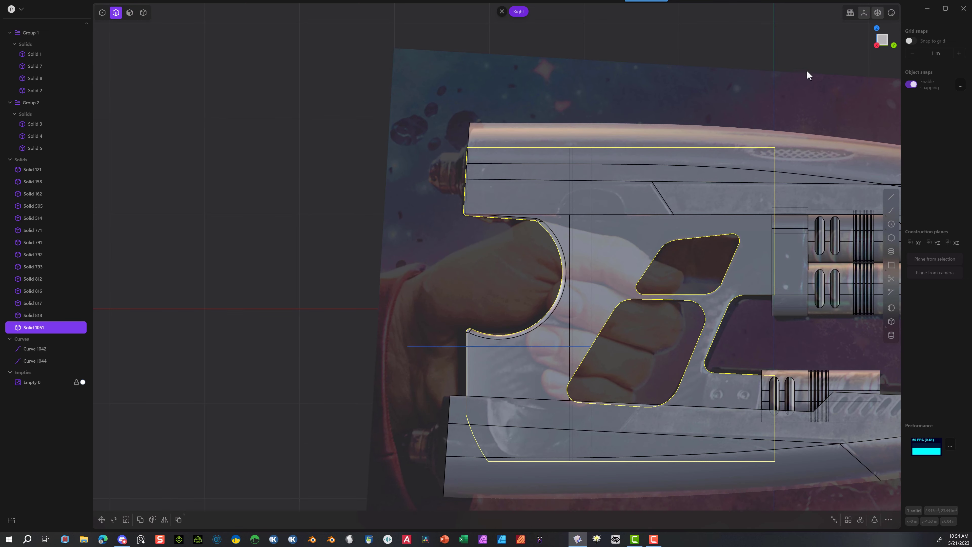
{"action": "middle_click_drag", "start_coordinate": [822, 90], "coordinate": [604, 57]}
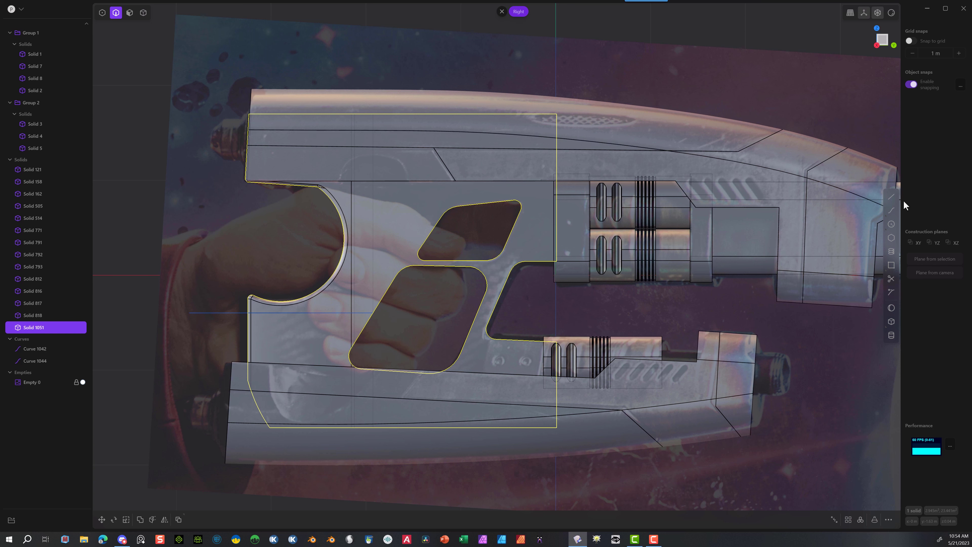
{"action": "left_click", "coordinate": [891, 197]}
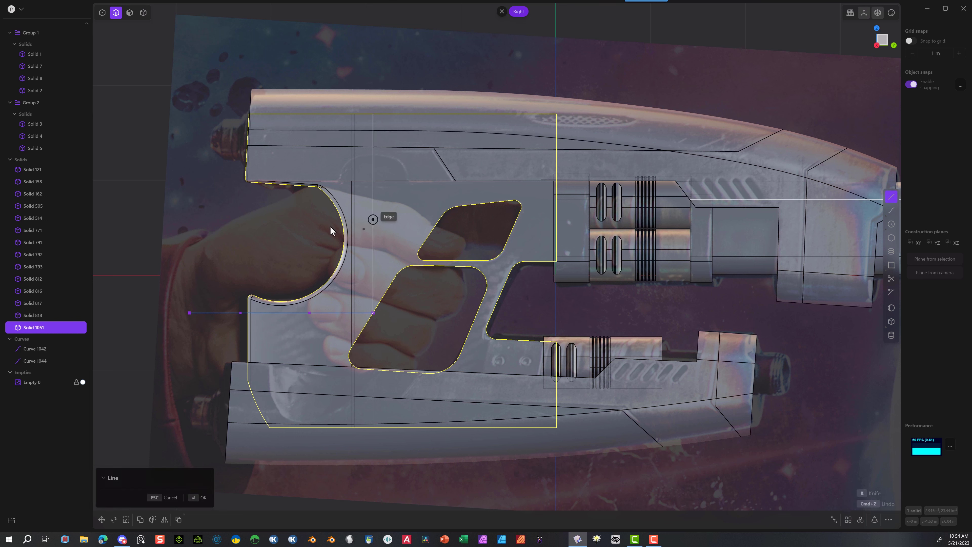
{"action": "left_click", "coordinate": [256, 198]}
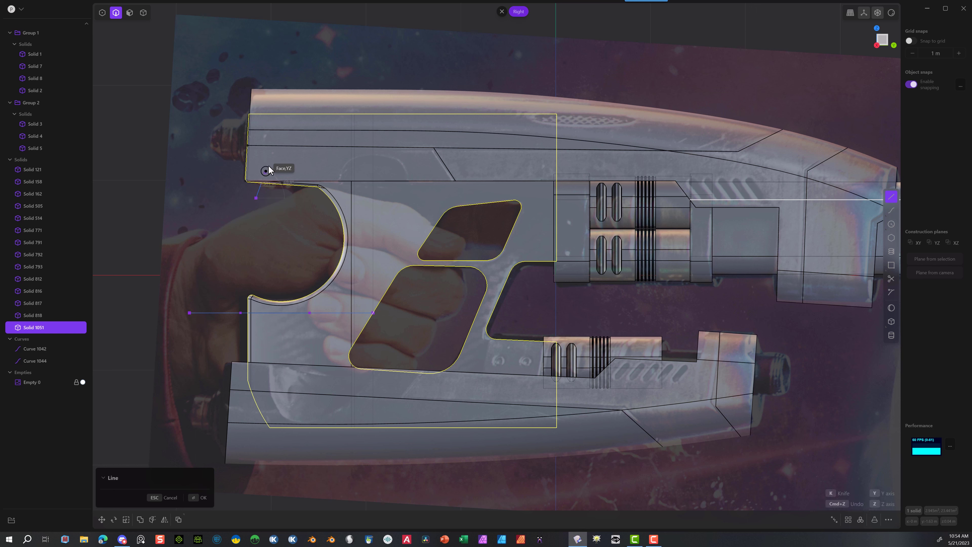
{"action": "left_click", "coordinate": [290, 130]}
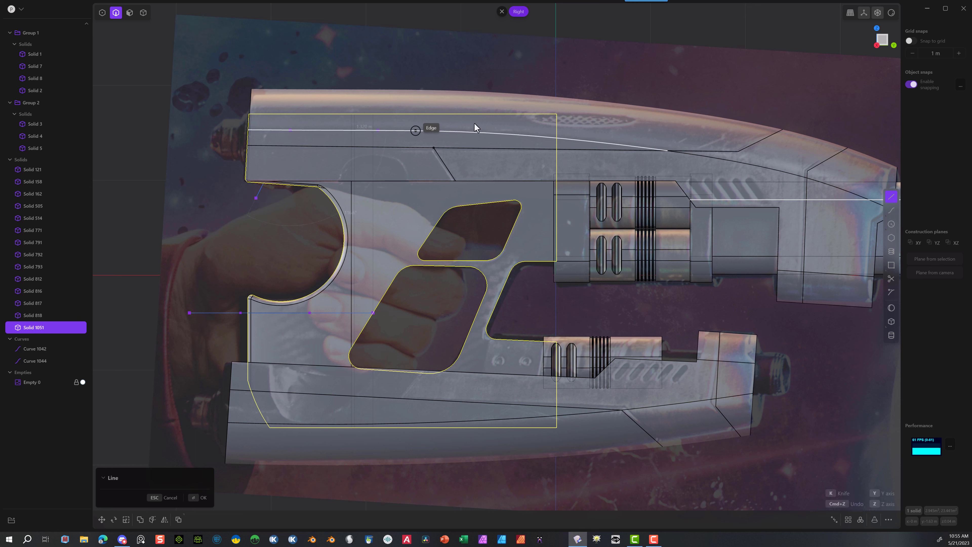
{"action": "left_click", "coordinate": [587, 141]}
{"action": "double_click", "coordinate": [697, 75]}
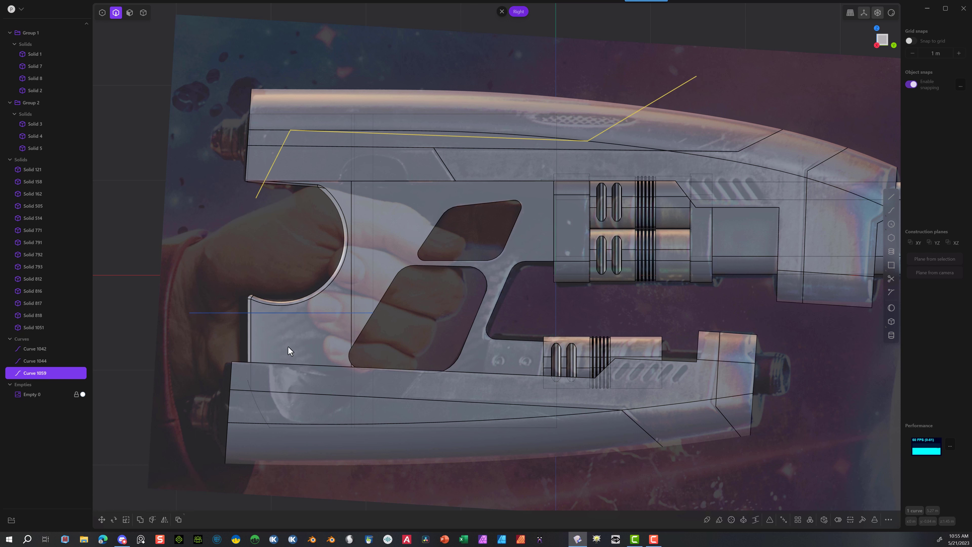
Step: Cut the centre solid with the polyline and remove the upper rear piece it separates
{"action": "left_click", "coordinate": [144, 13]}
{"action": "left_click", "coordinate": [294, 262]}
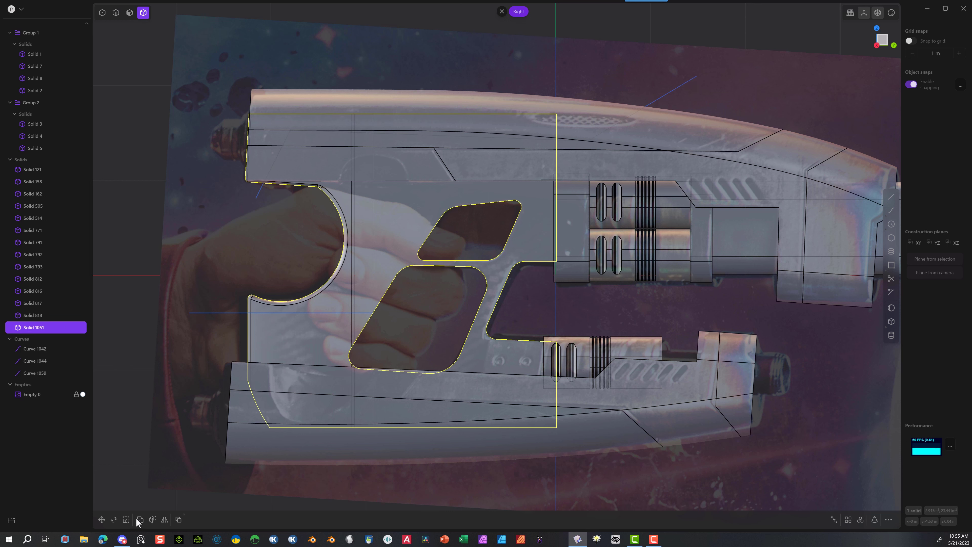
{"action": "left_click", "coordinate": [154, 519]}
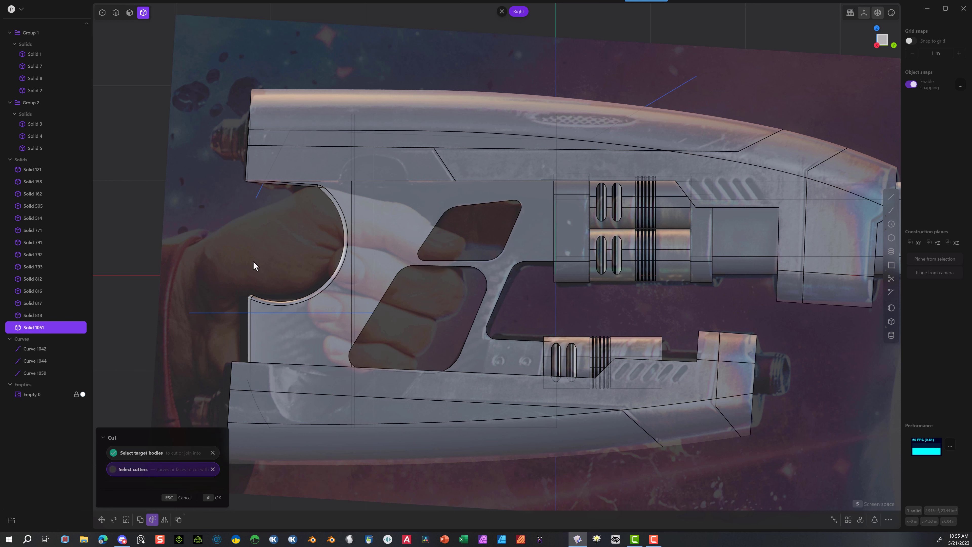
{"action": "left_click", "coordinate": [260, 187]}
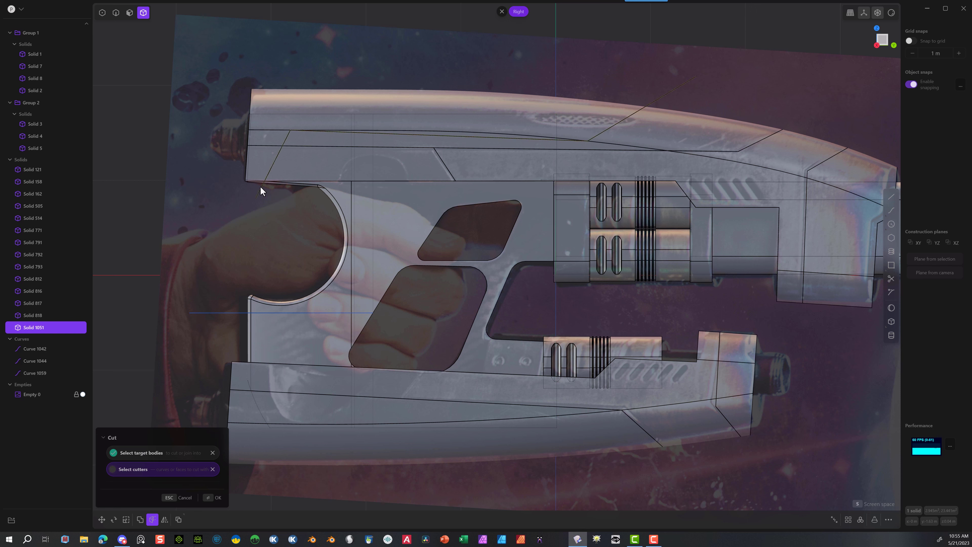
{"action": "left_click", "coordinate": [215, 497]}
{"action": "left_click", "coordinate": [256, 229]}
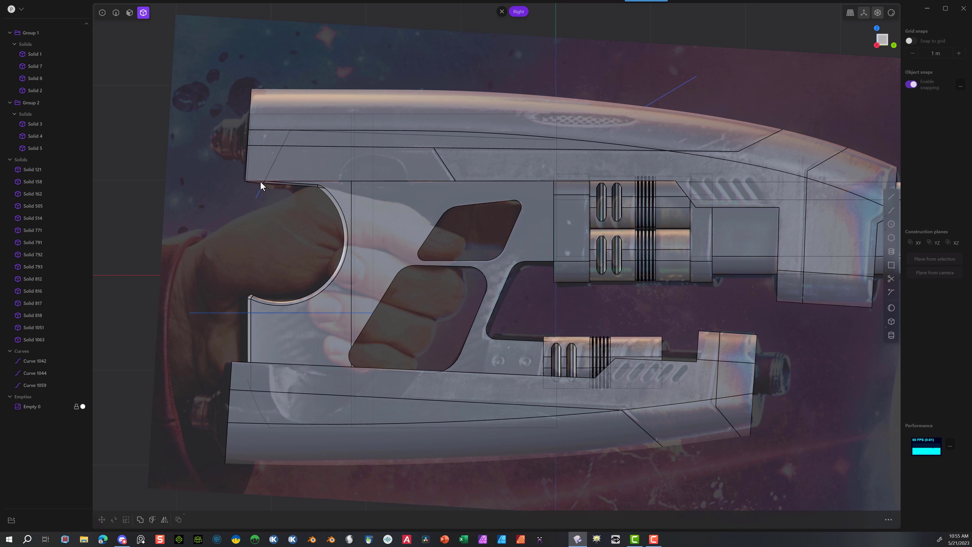
{"action": "left_click", "coordinate": [260, 188]}
{"action": "middle_click_drag", "start_coordinate": [267, 218], "coordinate": [309, 216]}
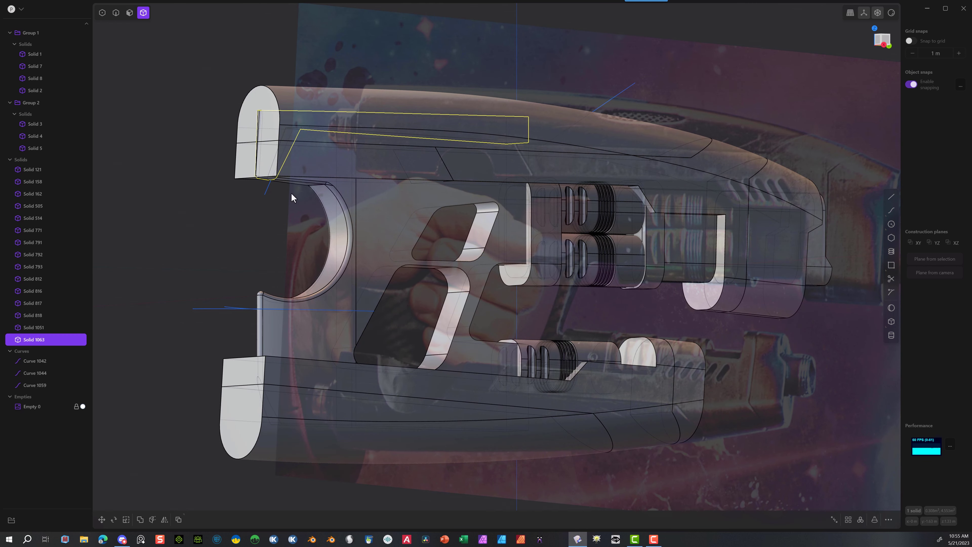
Step: Delete the three leftover construction curves, including the polyline used for the cut
{"action": "left_click", "coordinate": [32, 351]}
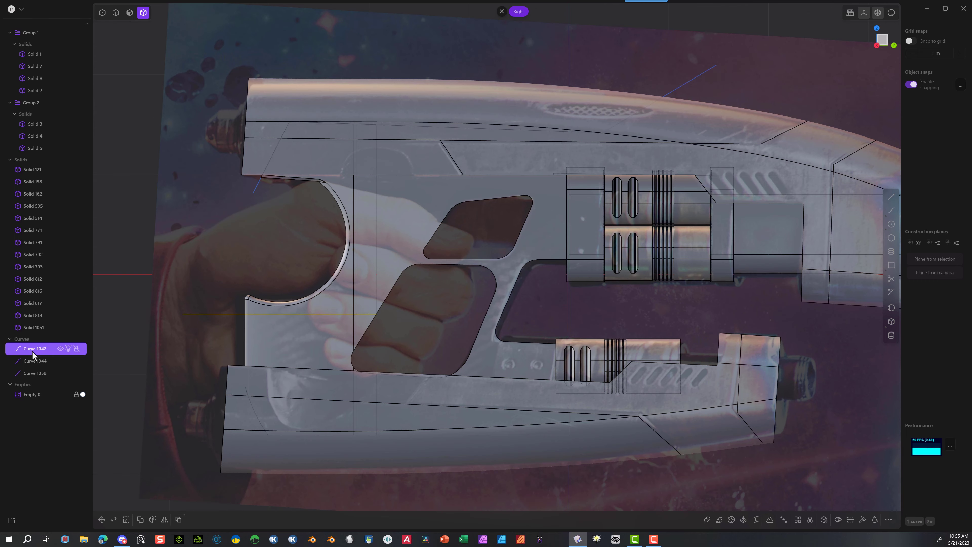
{"action": "left_click", "coordinate": [37, 370], "text": "shift"}
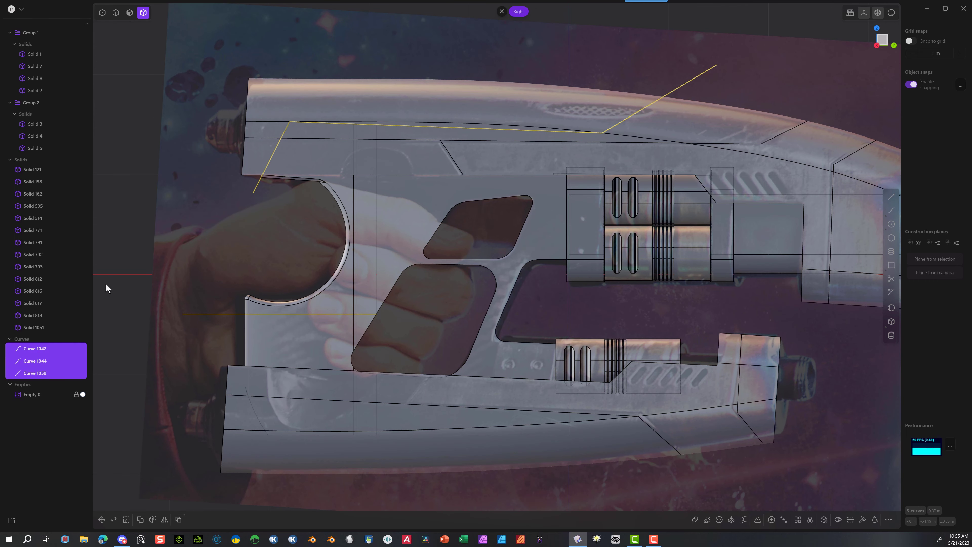
{"action": "key", "text": "Delete"}
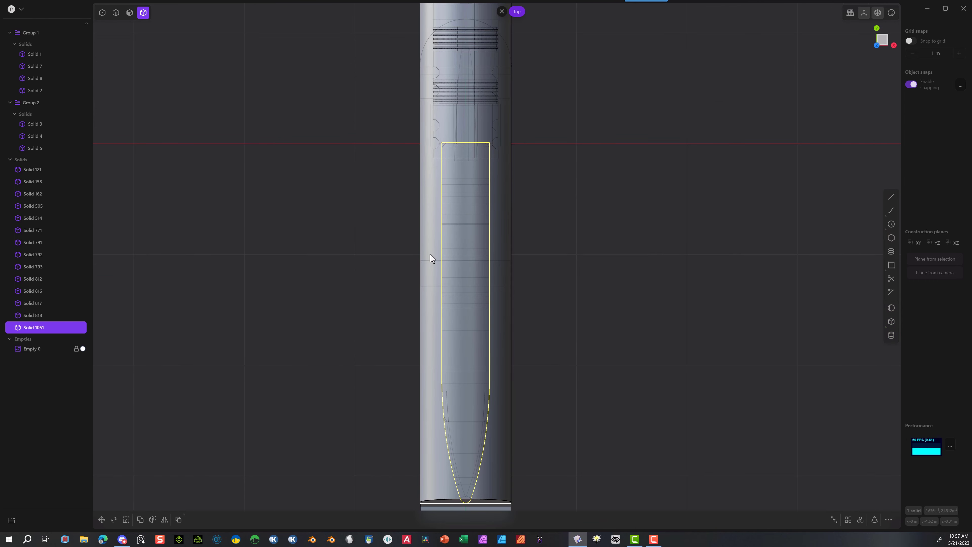
Step: Draw a three-point curve in top view tapering one side of the centre solid toward its front end, and mirror it in the X direction
{"action": "left_click", "coordinate": [892, 210]}
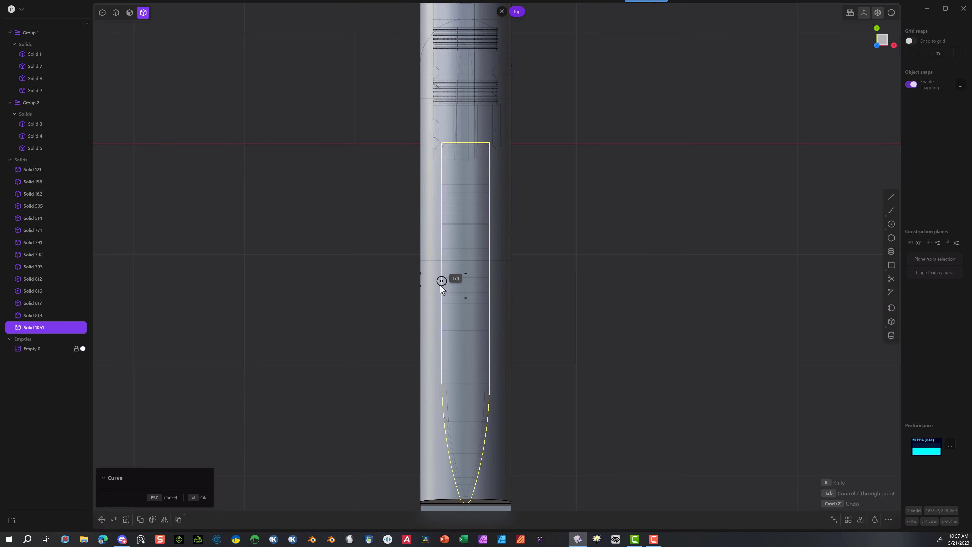
{"action": "left_click", "coordinate": [441, 290]}
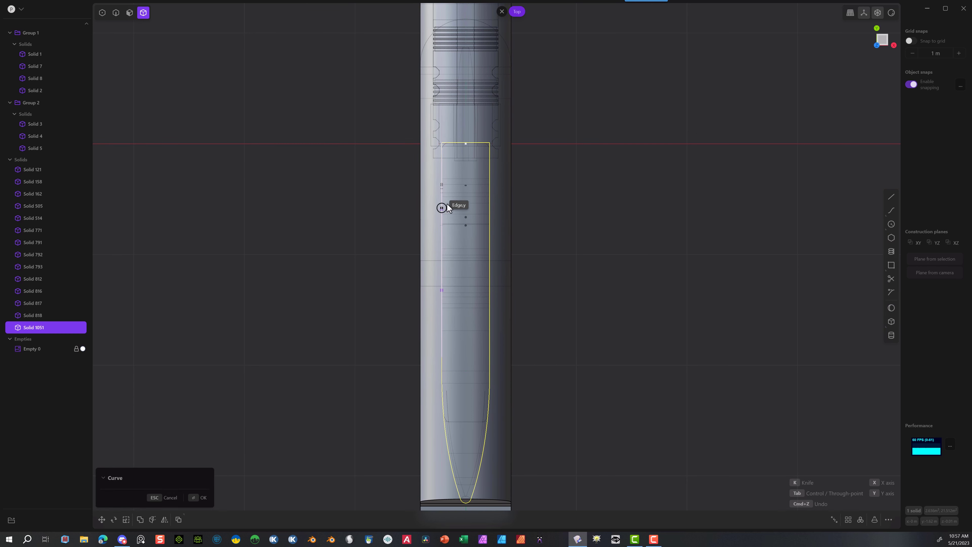
{"action": "left_click", "coordinate": [453, 184]}
{"action": "left_click", "coordinate": [474, 95]}
{"action": "key", "text": "Return"}
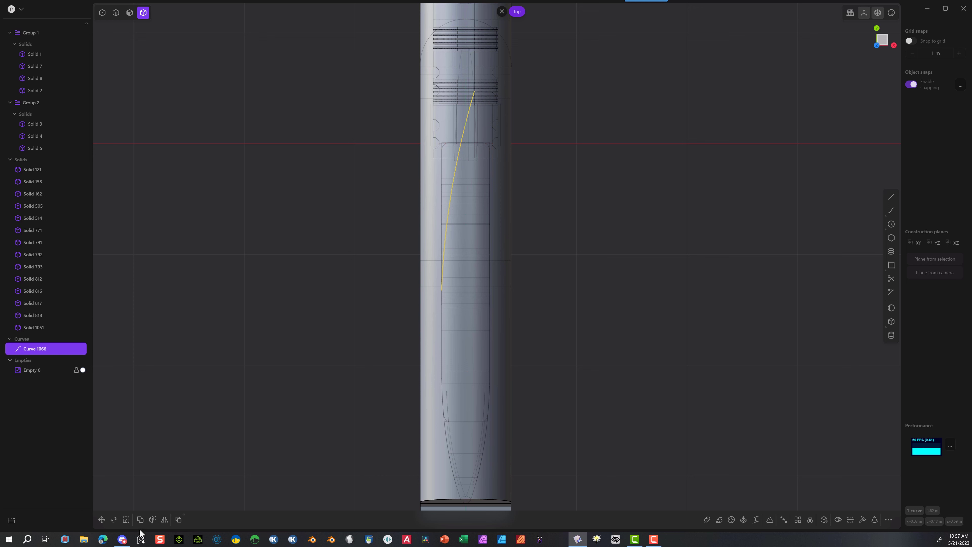
{"action": "left_click", "coordinate": [165, 519]}
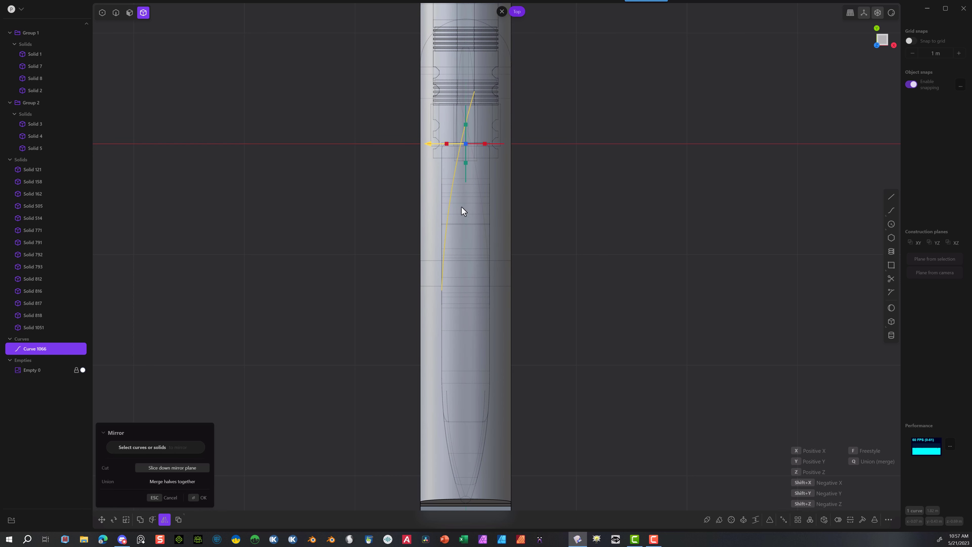
{"action": "left_click", "coordinate": [197, 498]}
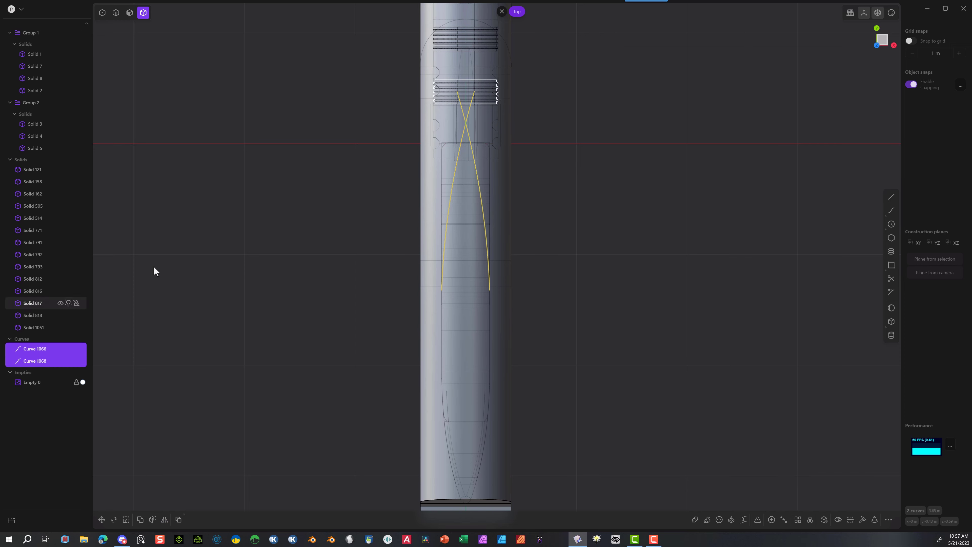
Step: Cut the centre solid in top view with the original taper curve
{"action": "middle_click_drag", "start_coordinate": [154, 272], "coordinate": [460, 183]}
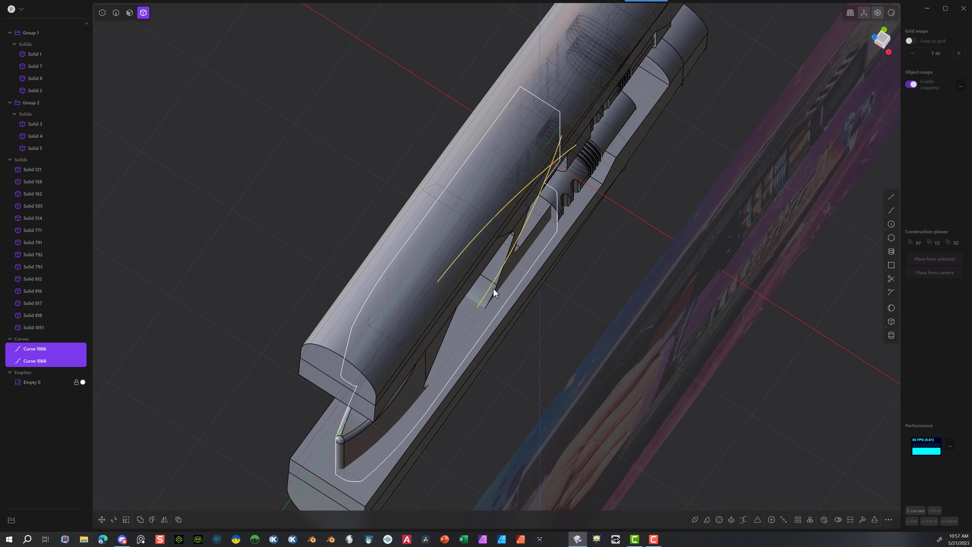
{"action": "left_click", "coordinate": [517, 253]}
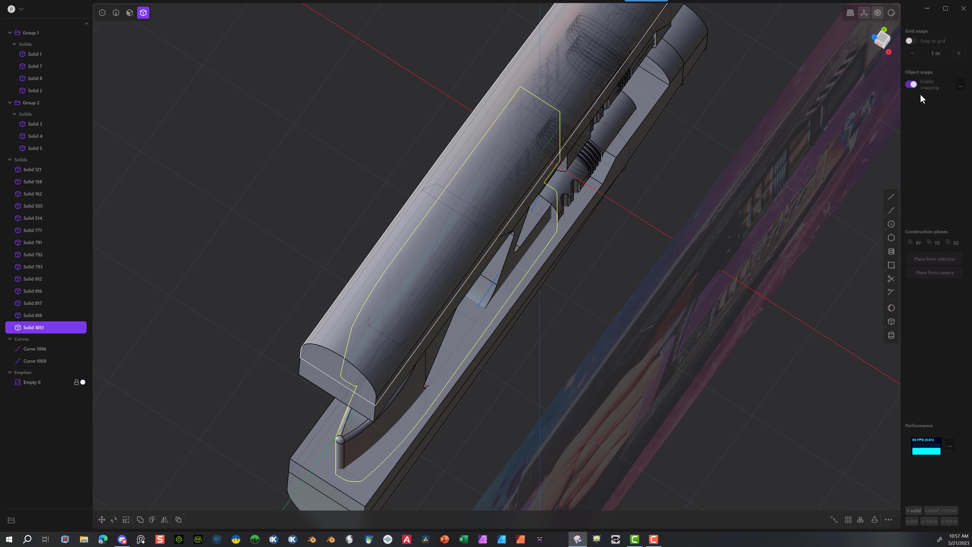
{"action": "left_click", "coordinate": [886, 36]}
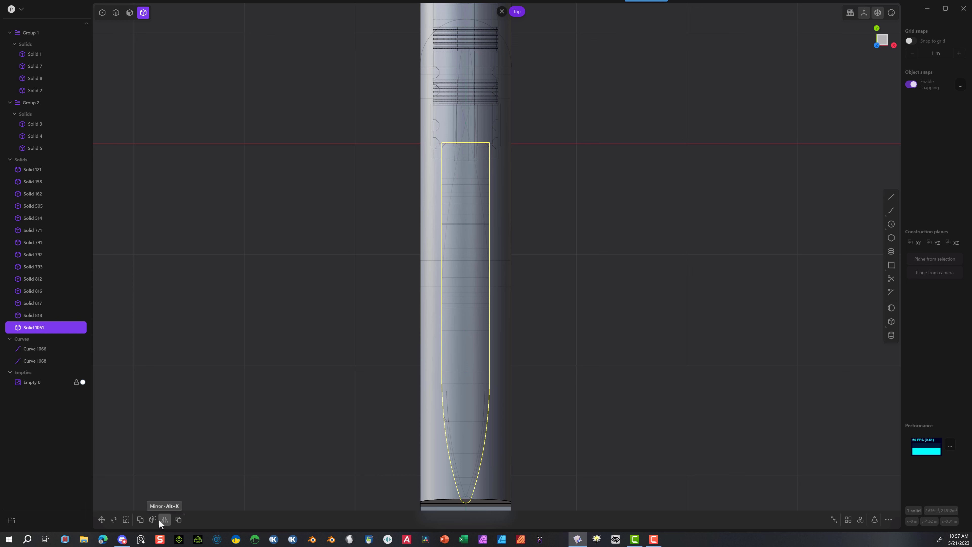
{"action": "left_click", "coordinate": [152, 519]}
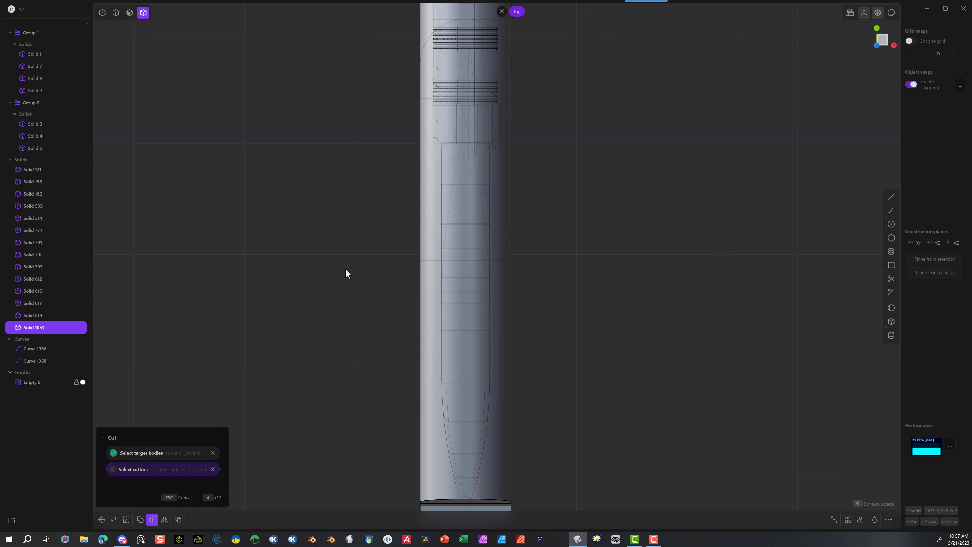
{"action": "left_click", "coordinate": [454, 179]}
{"action": "left_click", "coordinate": [216, 497]}
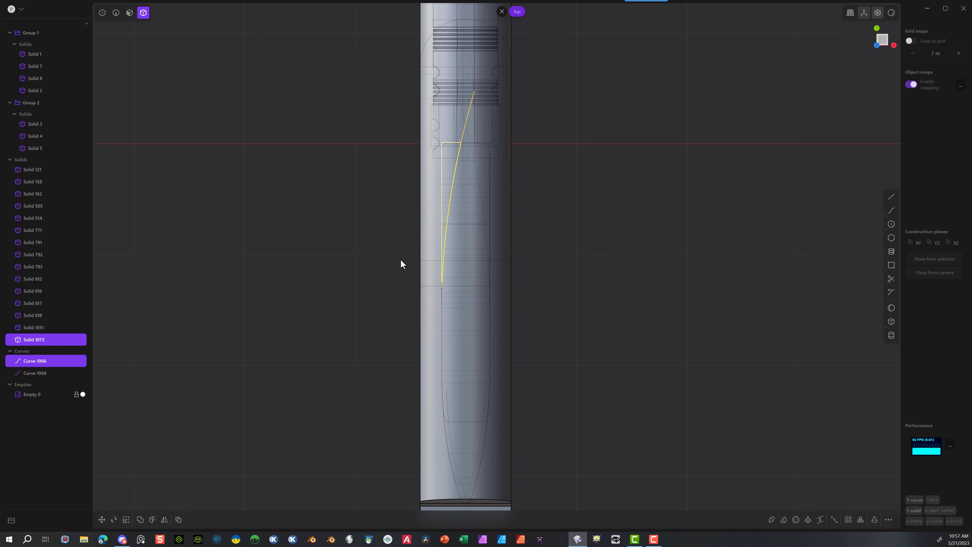
{"action": "left_click", "coordinate": [484, 183]}
{"action": "left_click", "coordinate": [152, 520]}
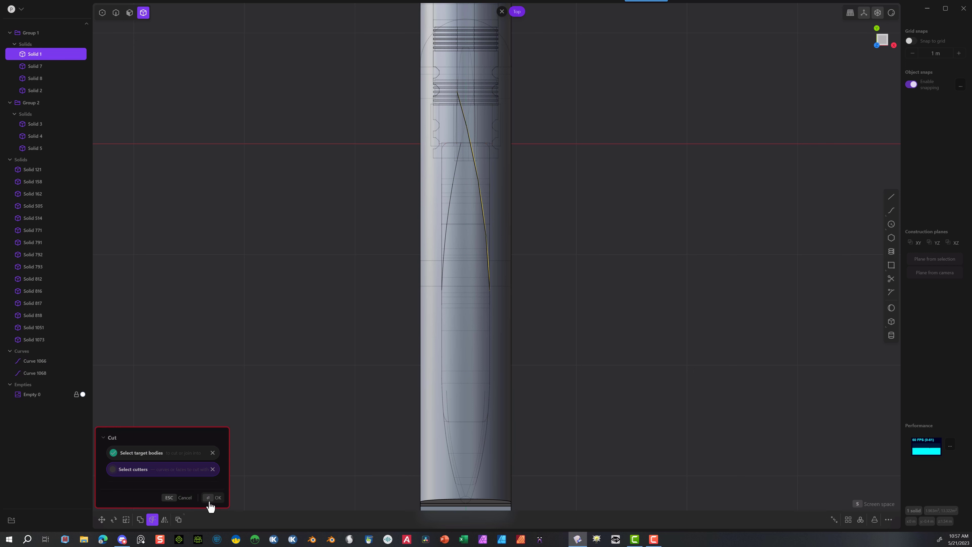
{"action": "left_click", "coordinate": [210, 500]}
Step: Delete the sliver separated by the first taper cut and cut the centre solid's opposite side with the mirrored curve
{"action": "left_click", "coordinate": [441, 176]}
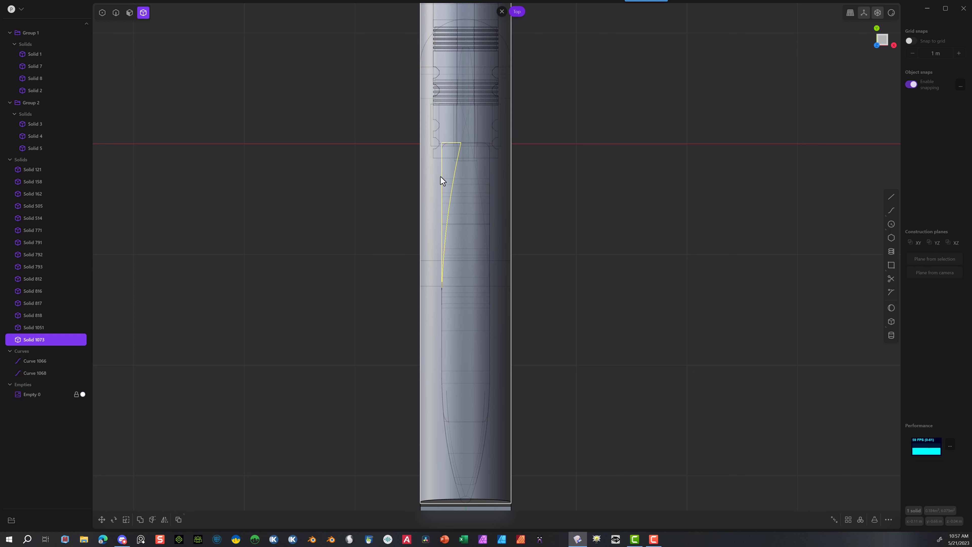
{"action": "key", "text": "Delete"}
{"action": "left_click", "coordinate": [484, 178]}
{"action": "left_click", "coordinate": [480, 175]}
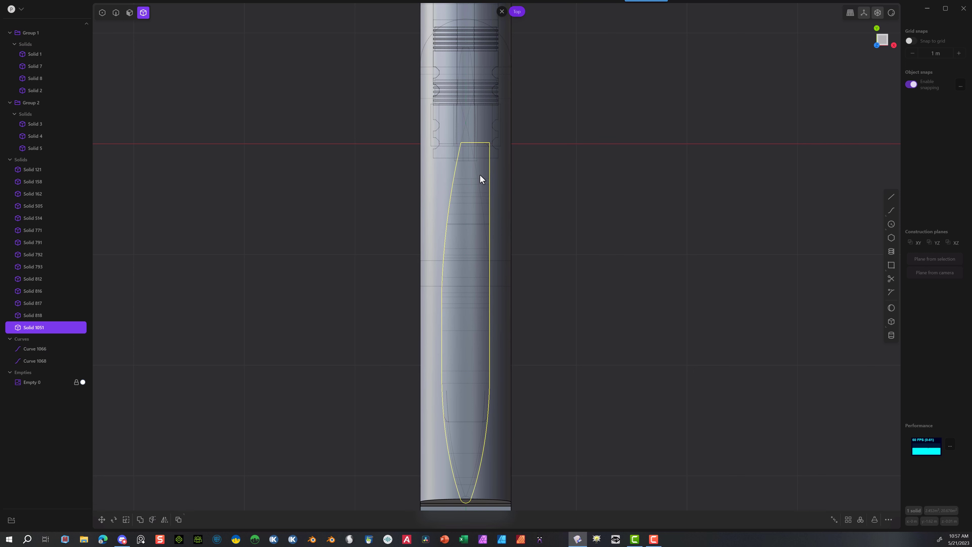
{"action": "left_click", "coordinate": [482, 174]}
{"action": "left_click", "coordinate": [482, 174]}
{"action": "left_click", "coordinate": [152, 519]}
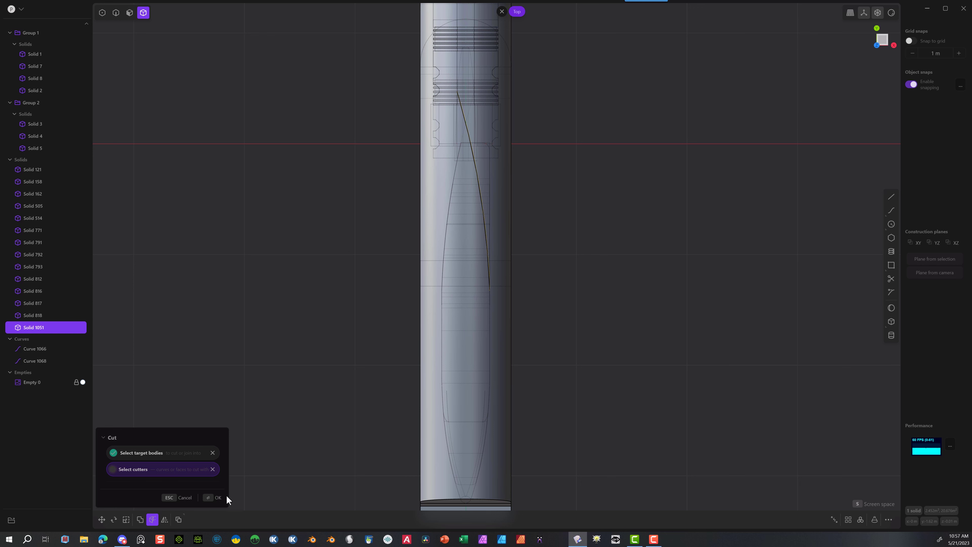
{"action": "left_click", "coordinate": [215, 498]}
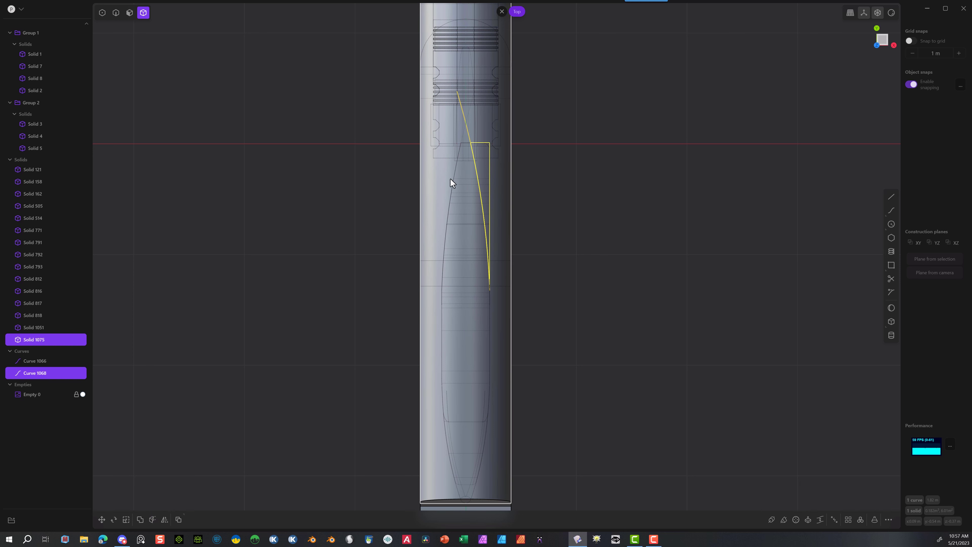
Step: Delete the sliver separated from the centre solid by the mirrored curve
{"action": "left_click", "coordinate": [373, 218]}
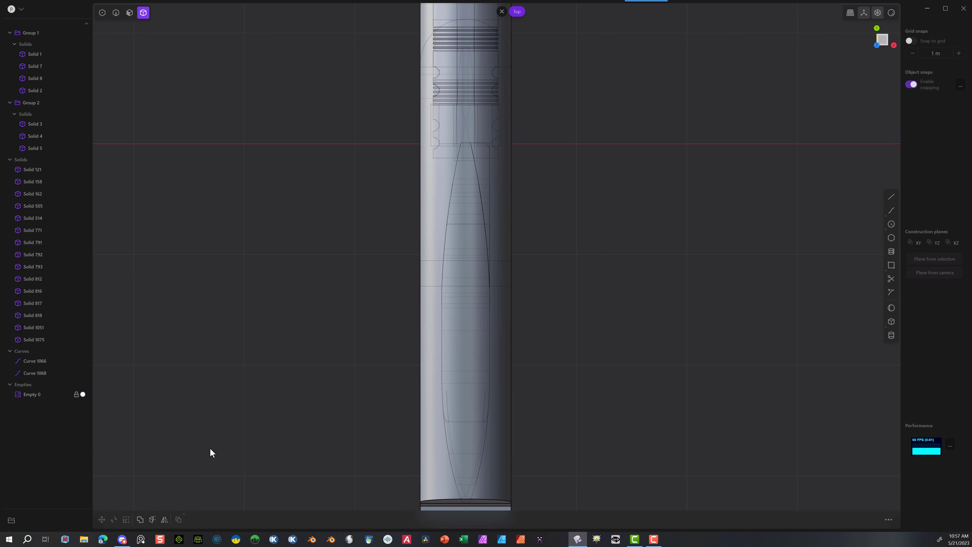
{"action": "middle_click_drag", "start_coordinate": [482, 252], "coordinate": [564, 191]}
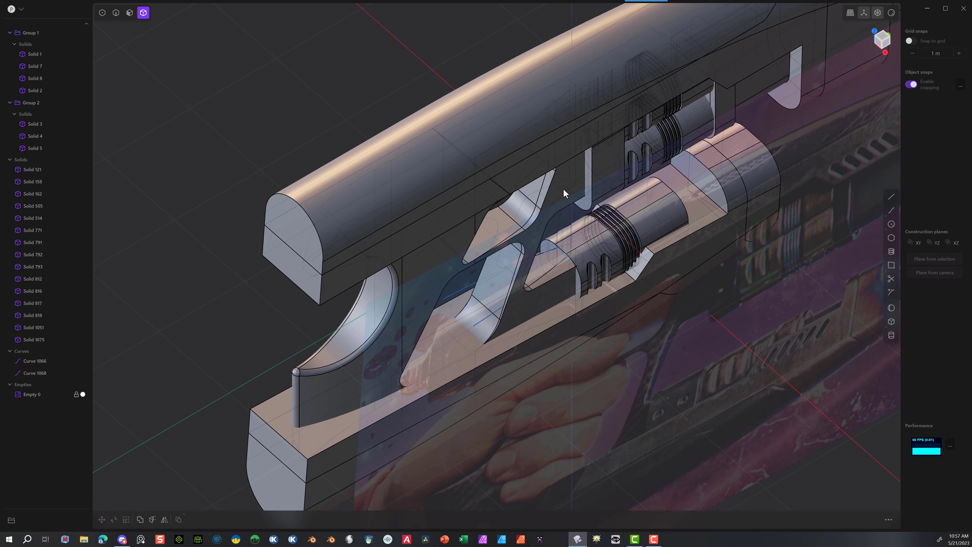
{"action": "left_click", "coordinate": [564, 191]}
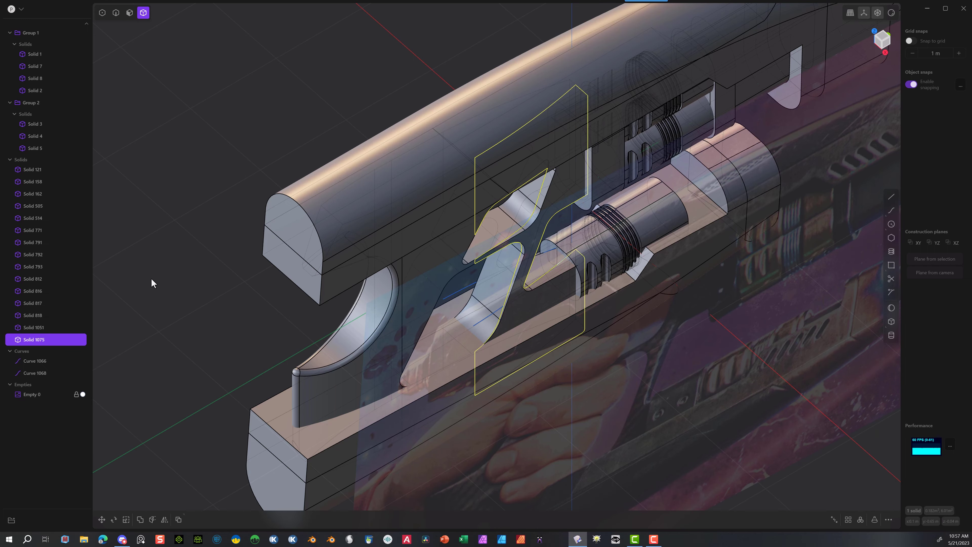
{"action": "key", "text": "Delete"}
{"action": "middle_click_drag", "start_coordinate": [204, 269], "coordinate": [359, 211]}
{"action": "middle_click_drag", "start_coordinate": [492, 196], "coordinate": [425, 180]}
{"action": "key", "text": "2"}
{"action": "left_click", "coordinate": [518, 190]}
{"action": "key", "text": "b"}
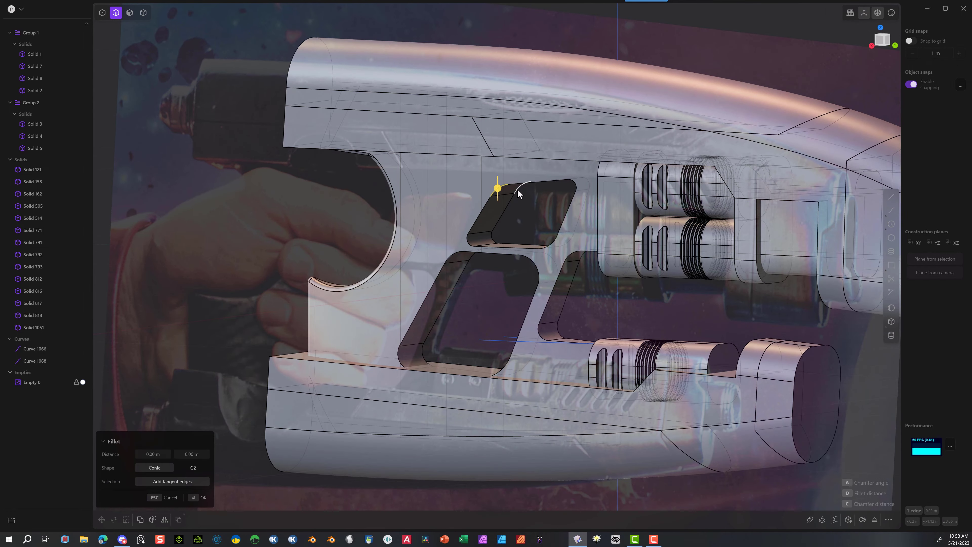
{"action": "left_click", "coordinate": [517, 189]}
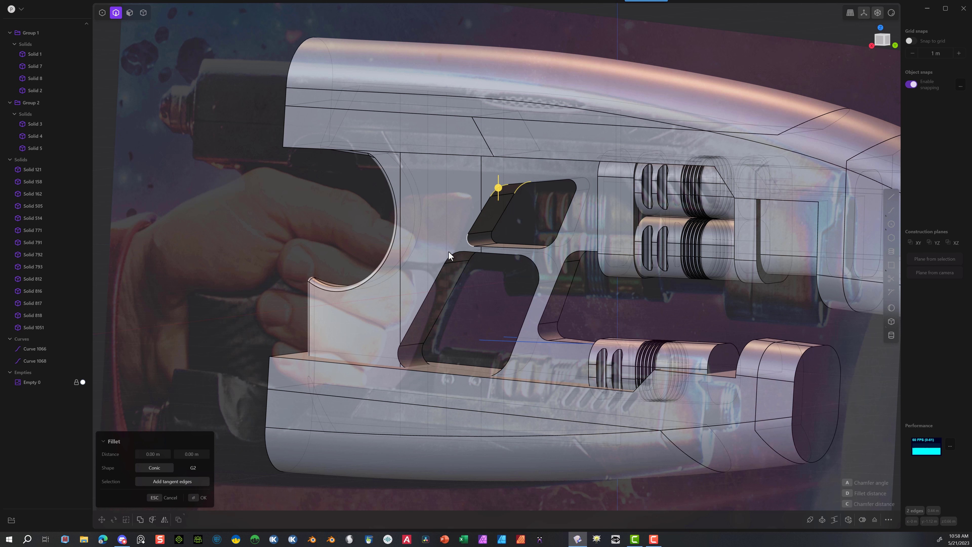
{"action": "left_click", "coordinate": [466, 265]}
{"action": "left_click", "coordinate": [439, 277]}
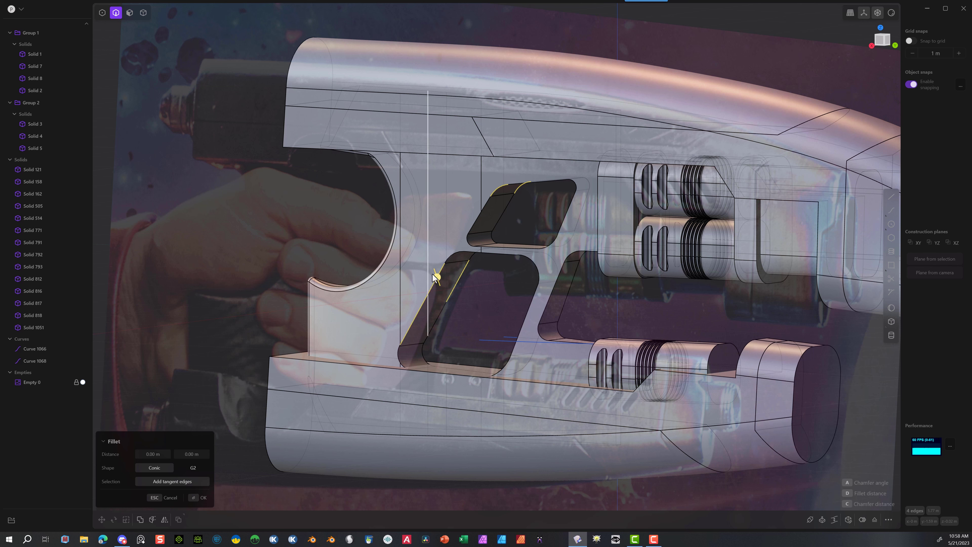
{"action": "left_click_drag", "start_coordinate": [435, 276], "coordinate": [432, 275]}
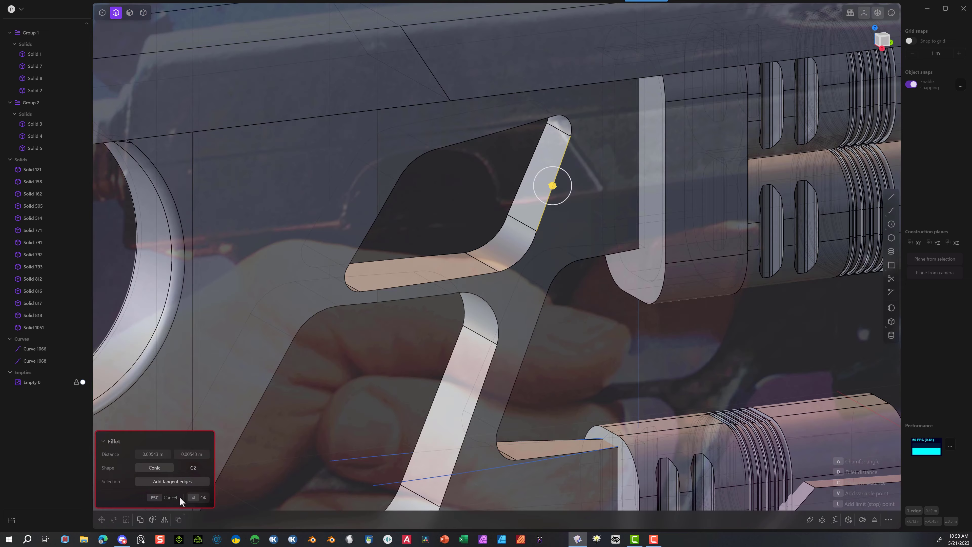
{"action": "left_click", "coordinate": [171, 497]}
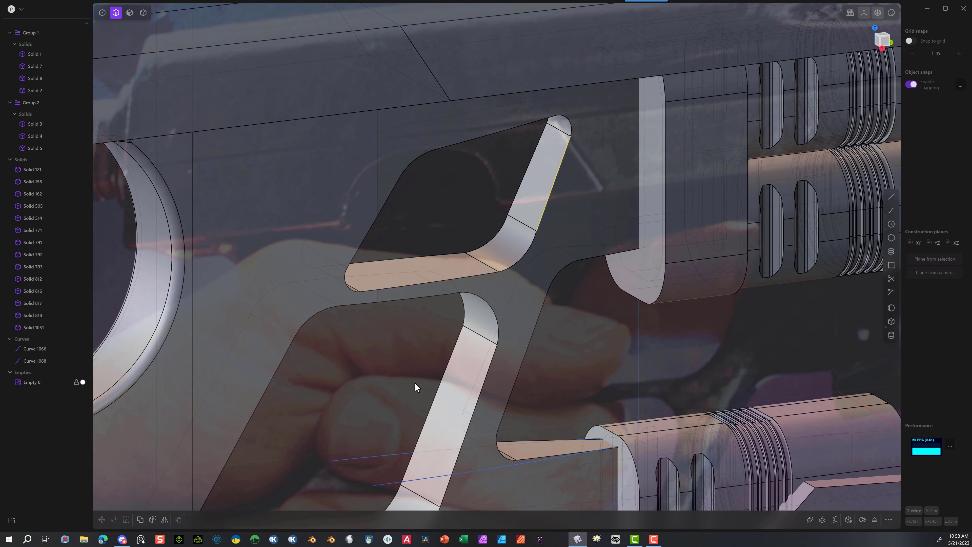
{"action": "key", "text": "Escape"}
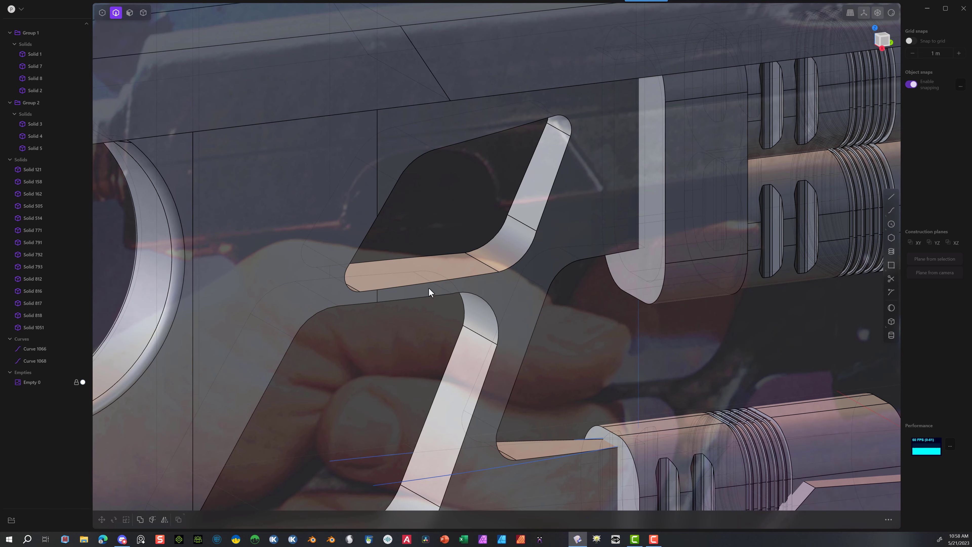
Step: Fillet the seam edges at the upper opening's lower front and upper rear rounded corners by about 0.005 m
{"action": "left_click", "coordinate": [528, 225]}
{"action": "key", "text": "f"}
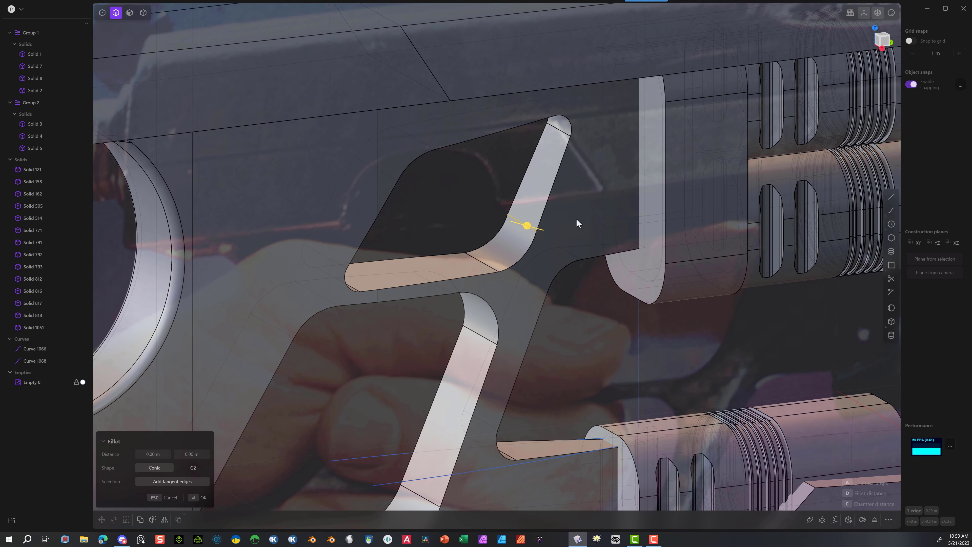
{"action": "middle_click_drag", "start_coordinate": [520, 269], "coordinate": [420, 214]}
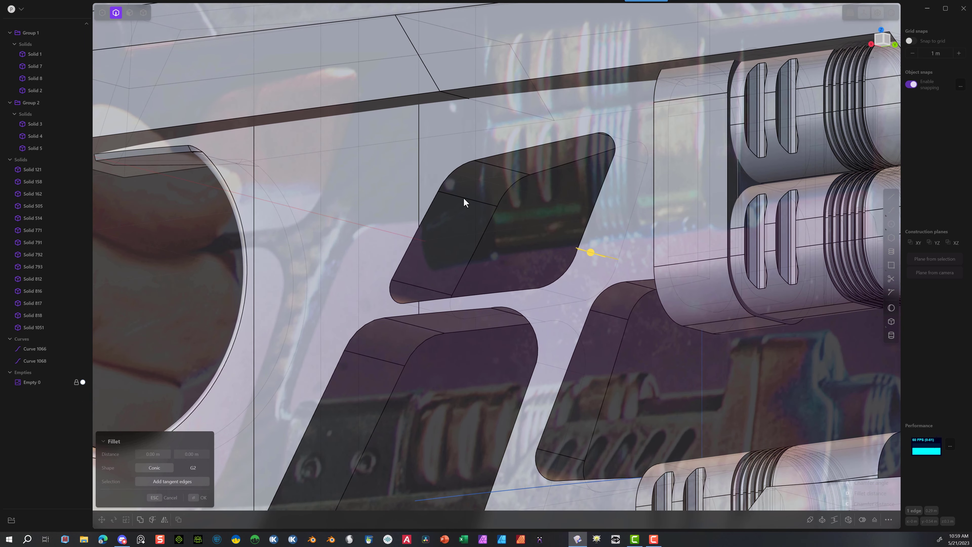
{"action": "left_click", "coordinate": [501, 169]}
{"action": "mouse_move", "coordinate": [507, 170]}
{"action": "left_mouse_down"}
{"action": "mouse_move", "coordinate": [546, 111]}
{"action": "mouse_move", "coordinate": [499, 157]}
{"action": "mouse_move", "coordinate": [504, 176]}
{"action": "mouse_move", "coordinate": [503, 169]}
{"action": "left_mouse_up"}
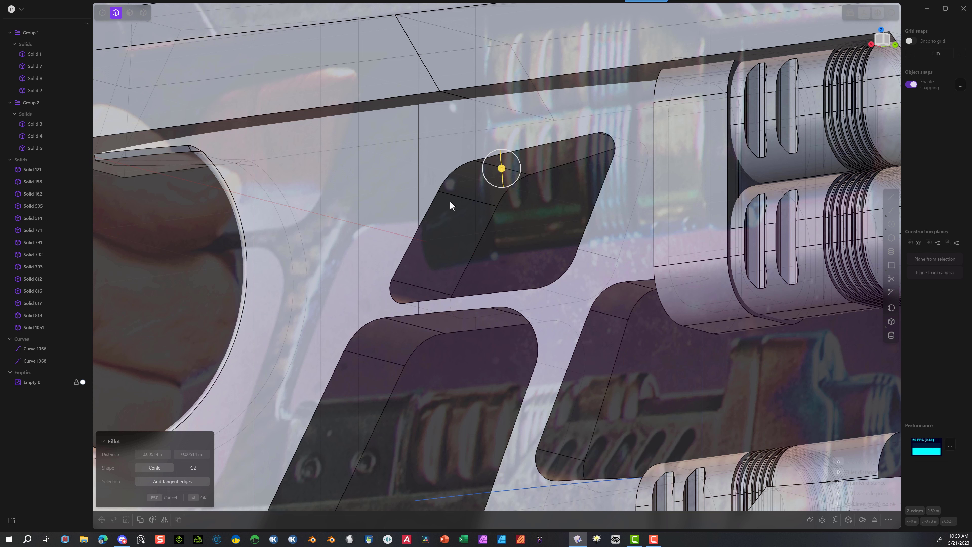
{"action": "left_click", "coordinate": [199, 498]}
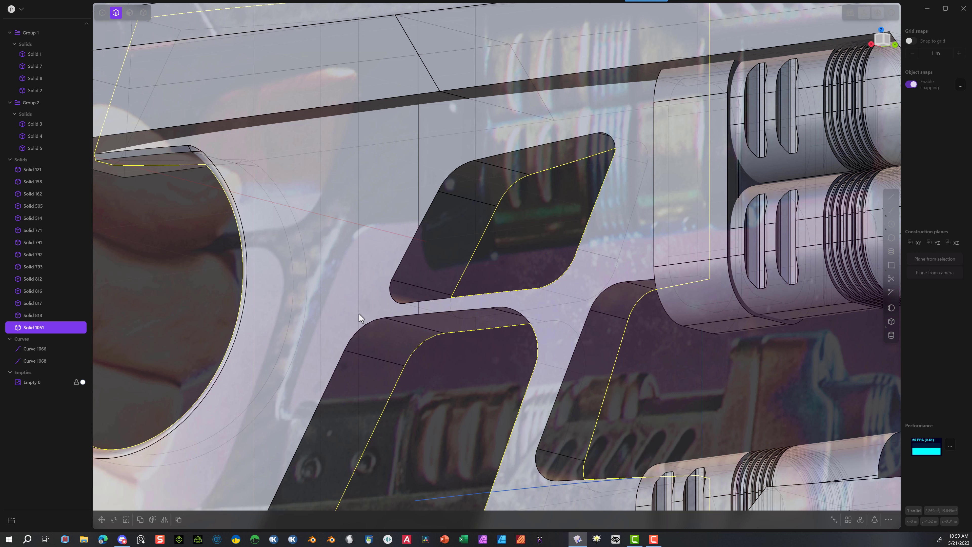
Step: Fillet the upper rear corner's seam on the upper opening's rear wall by about 0.008 m, and the lower front corner's seam
{"action": "left_click", "coordinate": [467, 197]}
{"action": "key", "text": "f"}
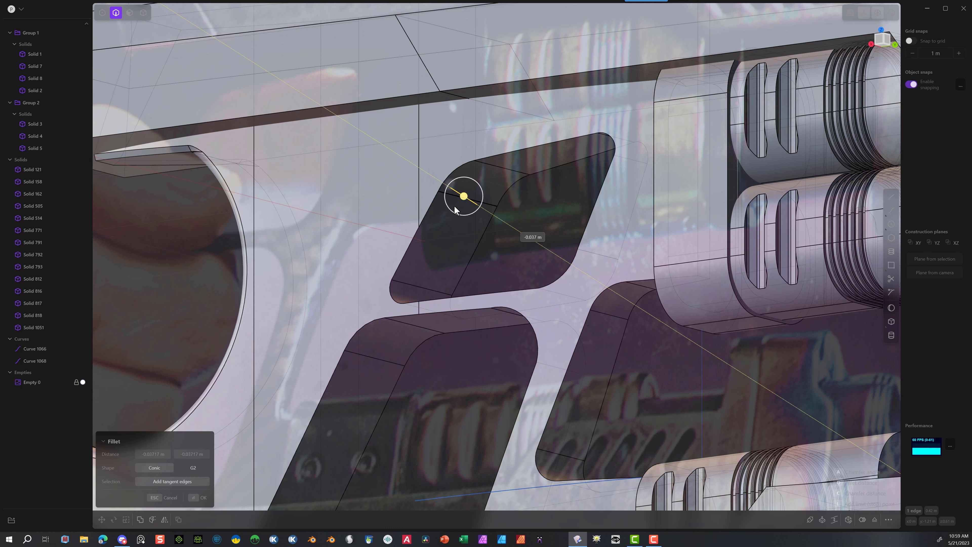
{"action": "mouse_move", "coordinate": [454, 207]}
{"action": "left_mouse_down"}
{"action": "mouse_move", "coordinate": [468, 215]}
{"action": "mouse_move", "coordinate": [443, 203]}
{"action": "mouse_move", "coordinate": [460, 209]}
{"action": "left_mouse_up"}
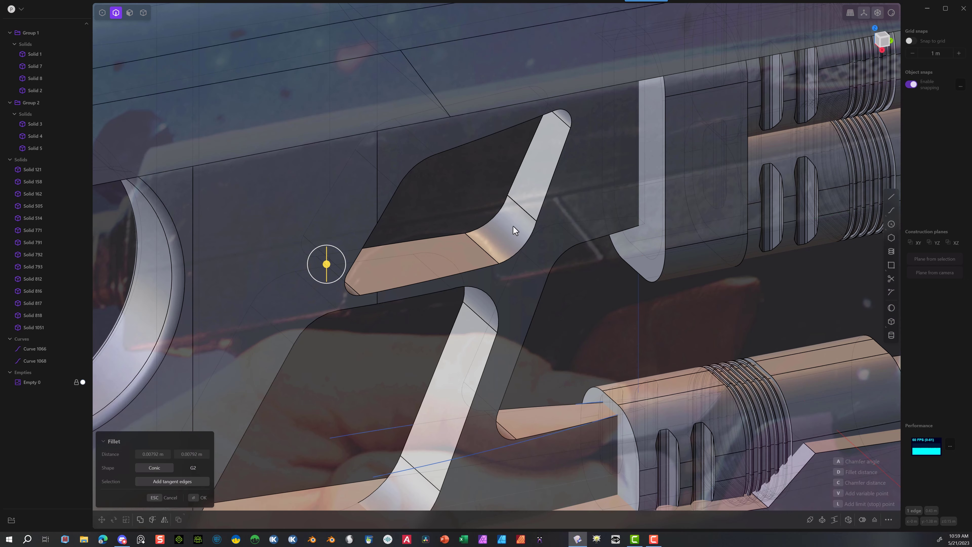
{"action": "left_click", "coordinate": [200, 497]}
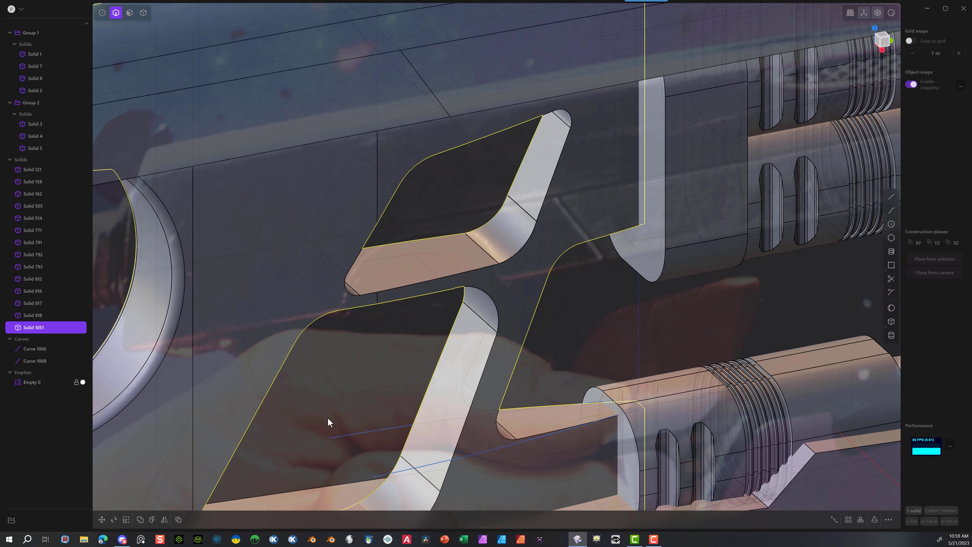
{"action": "left_click", "coordinate": [529, 217]}
{"action": "key", "text": "f"}
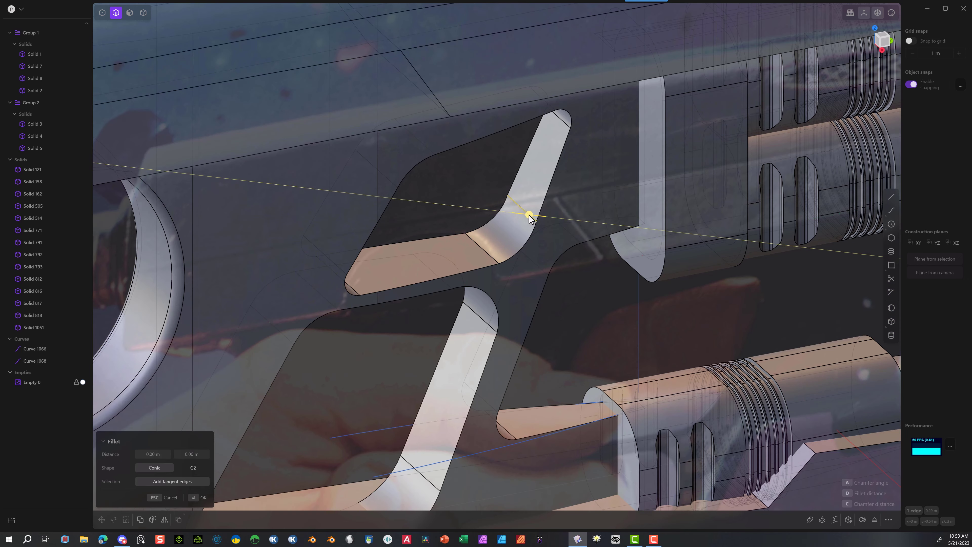
{"action": "left_click_drag", "start_coordinate": [529, 217], "coordinate": [528, 215]}
{"action": "left_click", "coordinate": [199, 498]}
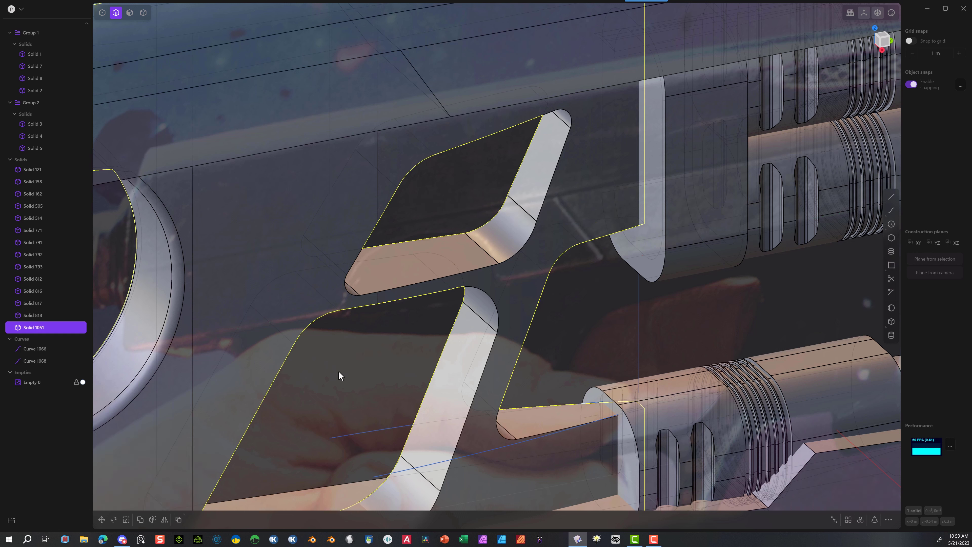
Step: Fillet both seam edges of the upper opening's upper front corner, using about 0.0084 m on the front wall seam
{"action": "middle_click_drag", "start_coordinate": [546, 129], "coordinate": [513, 164]}
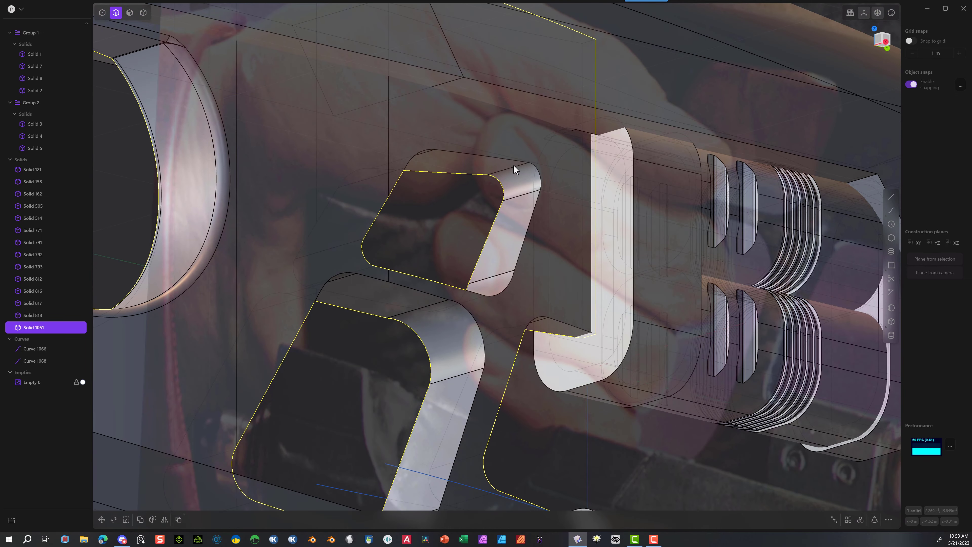
{"action": "left_click", "coordinate": [514, 166]}
{"action": "key", "text": "f"}
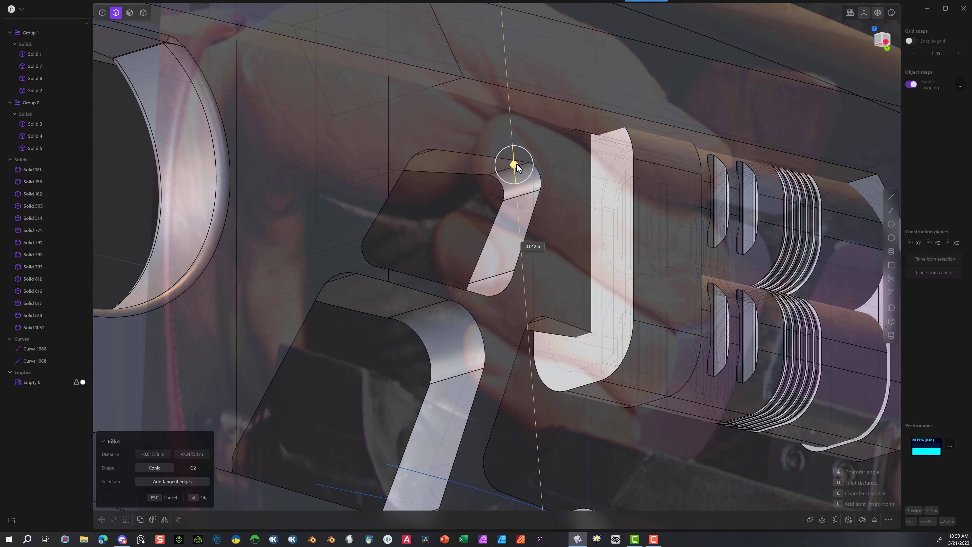
{"action": "left_click", "coordinate": [198, 497]}
{"action": "left_click", "coordinate": [532, 197]}
{"action": "key", "text": "f"}
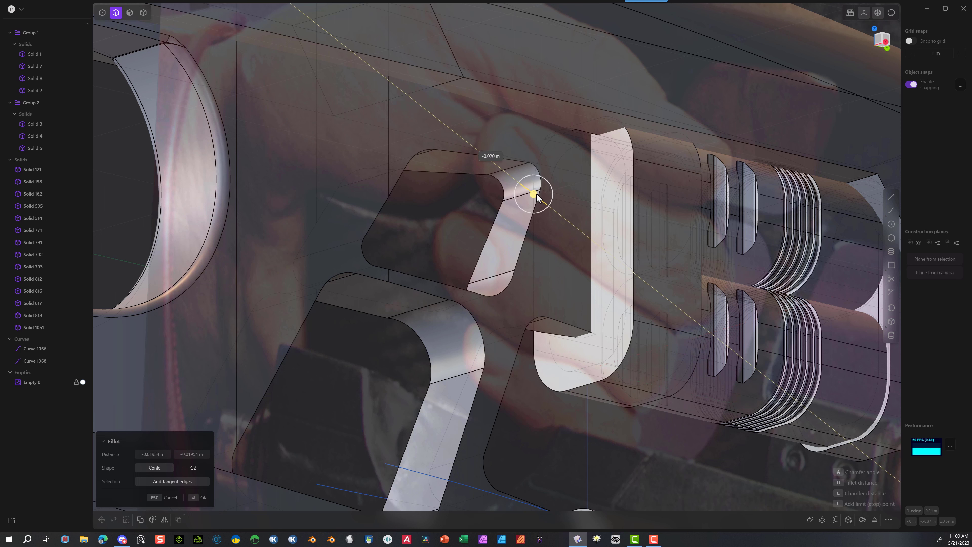
{"action": "left_click_drag", "start_coordinate": [537, 197], "coordinate": [530, 191]}
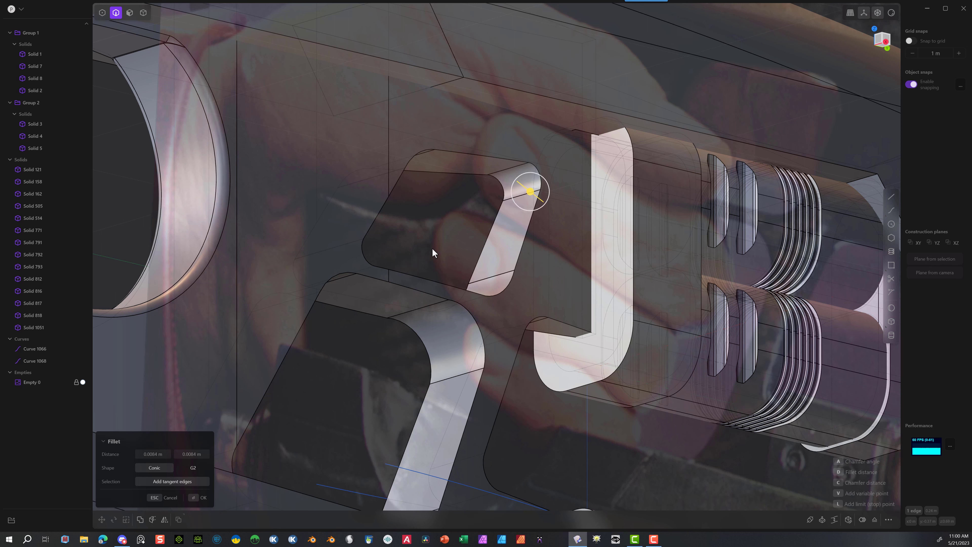
{"action": "left_click", "coordinate": [197, 497]}
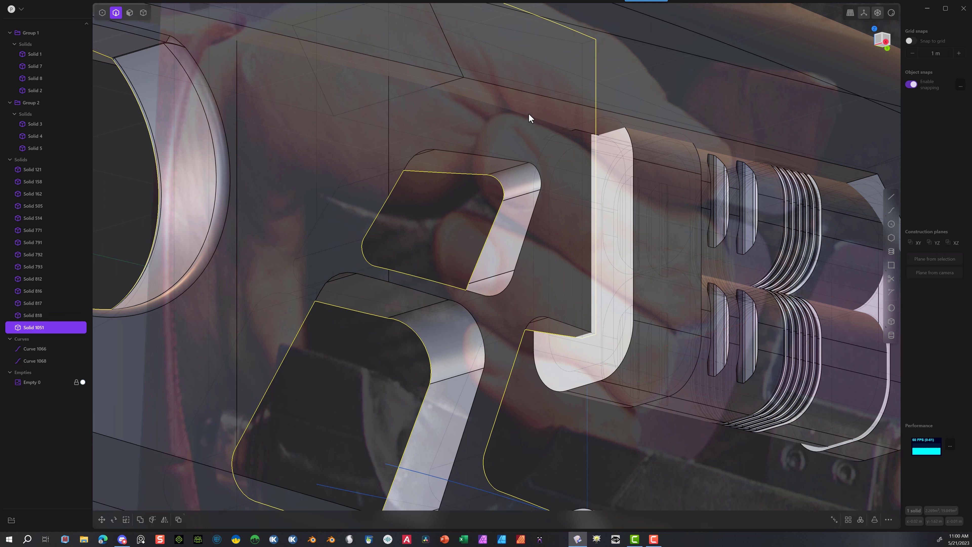
Step: Fillet the near-side rim of the upper opening with a distance of 0.02826 m
{"action": "left_click", "coordinate": [531, 219]}
{"action": "key", "text": "f"}
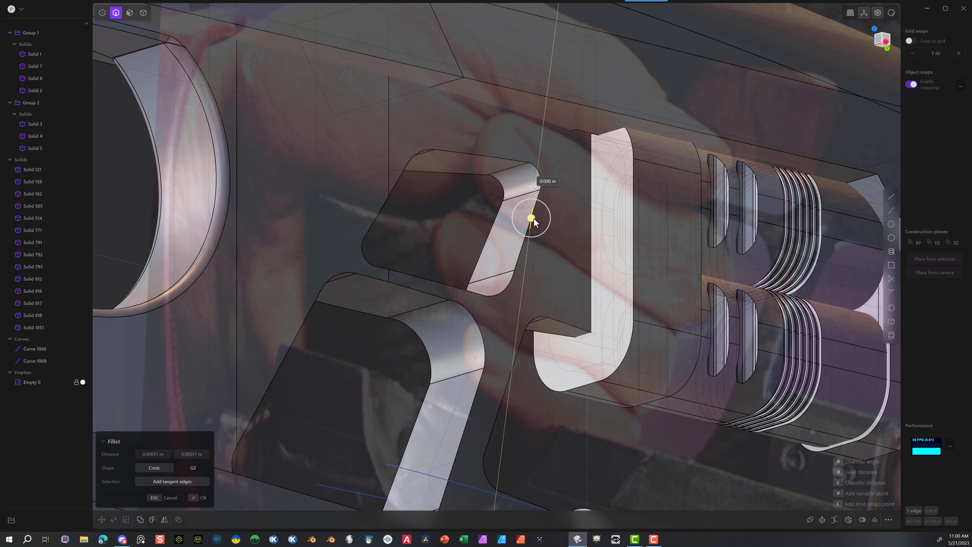
{"action": "left_click_drag", "start_coordinate": [532, 220], "coordinate": [535, 214]}
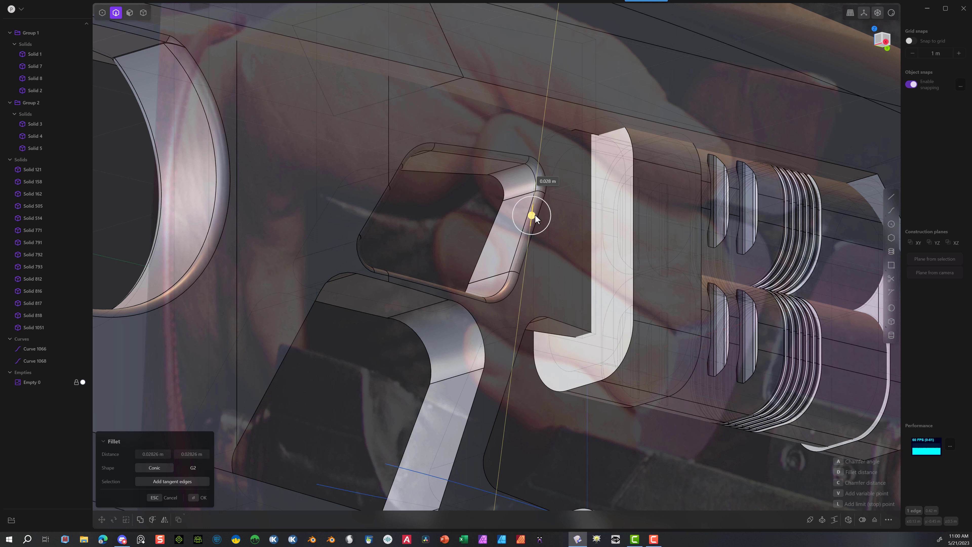
{"action": "left_click", "coordinate": [194, 455]}
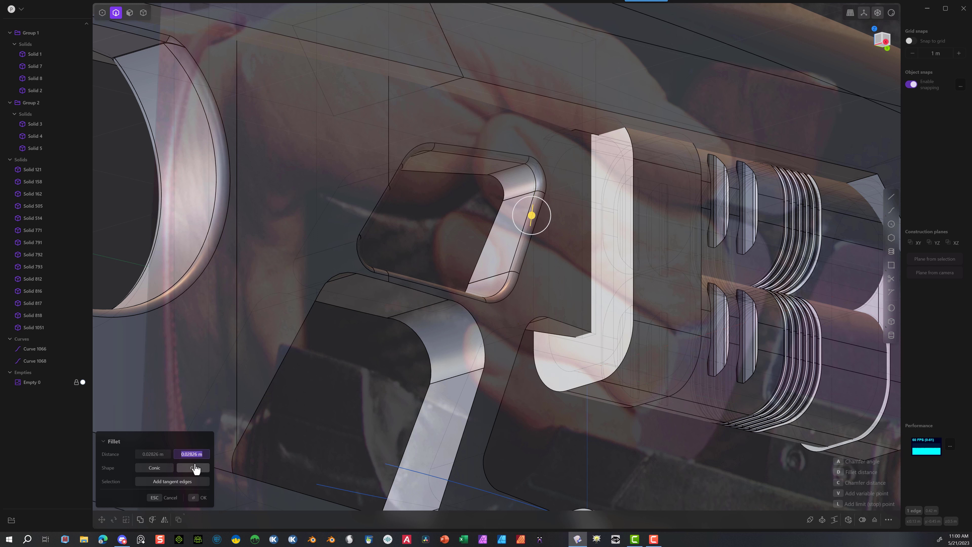
{"action": "left_click", "coordinate": [195, 498]}
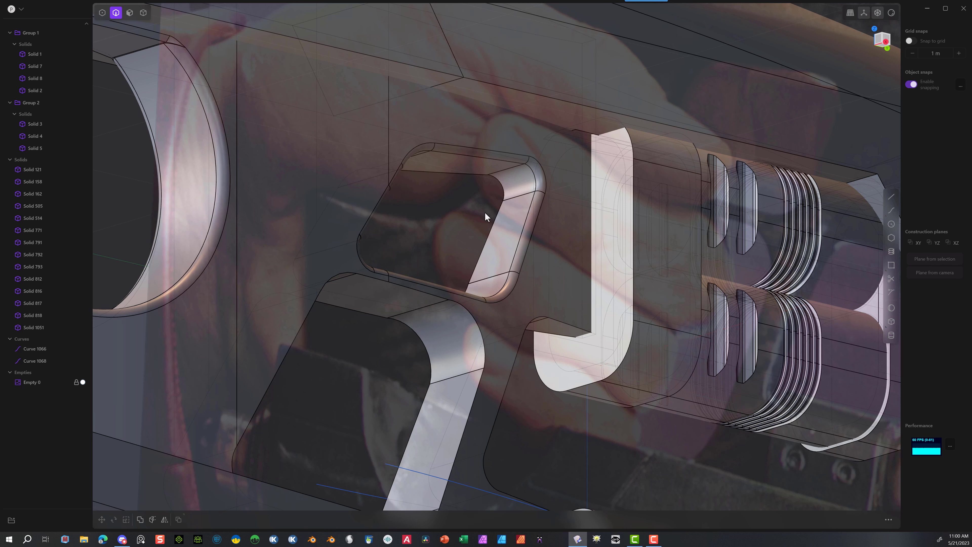
Step: Fillet the upper opening's rim on the opposite side with the matching distance of 0.02826 m
{"action": "left_click", "coordinate": [494, 224]}
{"action": "key", "text": "f"}
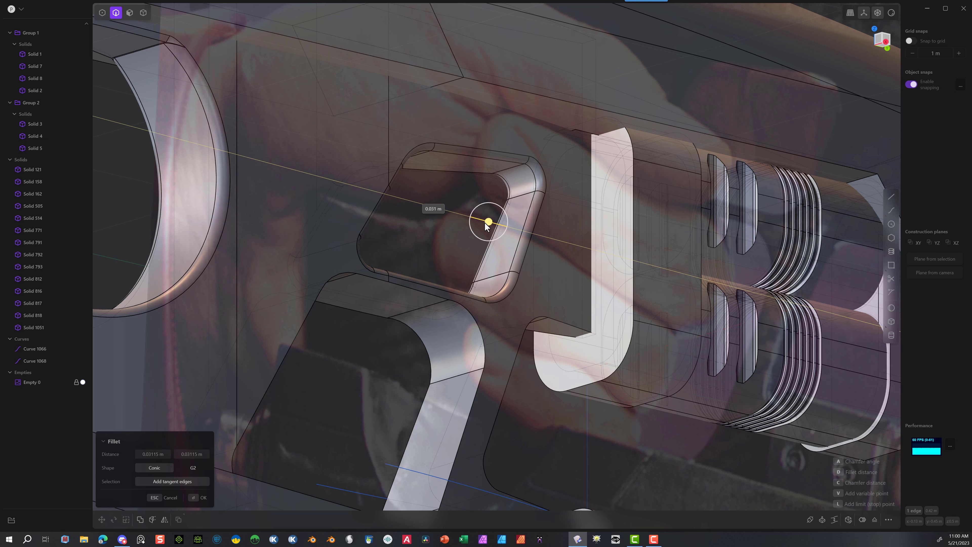
{"action": "left_click", "coordinate": [192, 454]}
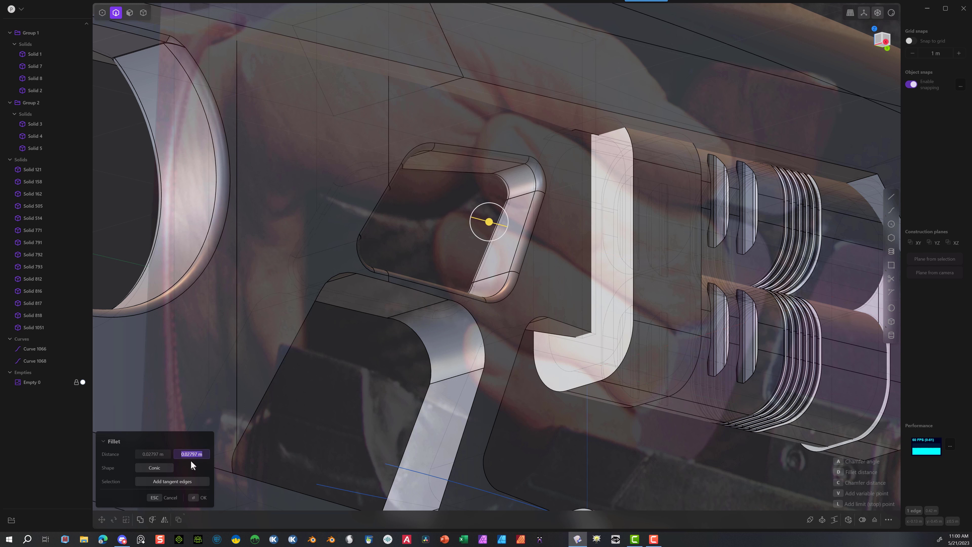
{"action": "left_click", "coordinate": [165, 454]}
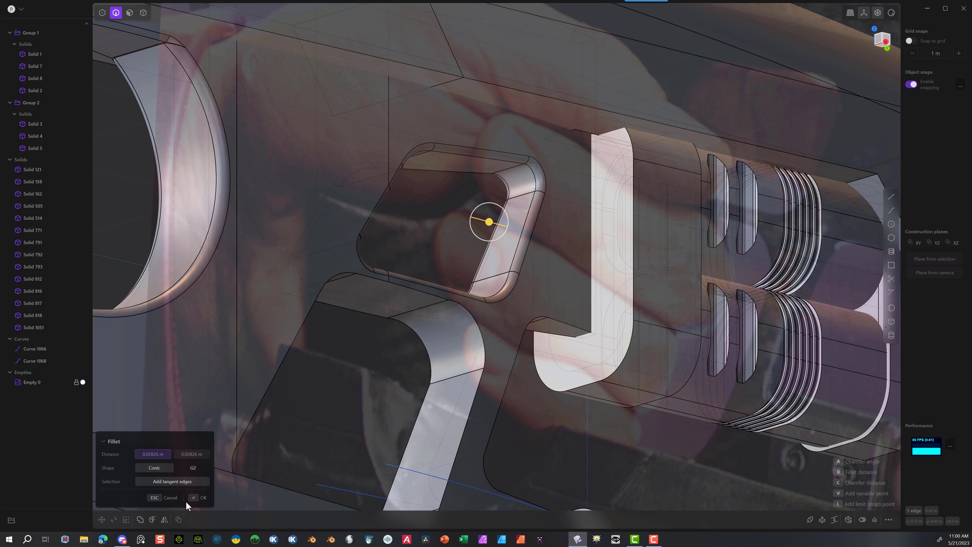
{"action": "left_click", "coordinate": [196, 497]}
Step: Offset the lower body's upper face below the grip inward by about 0.063 m
{"action": "scroll", "coordinate": [351, 379], "scroll_direction": "down", "scroll_amount": 1}
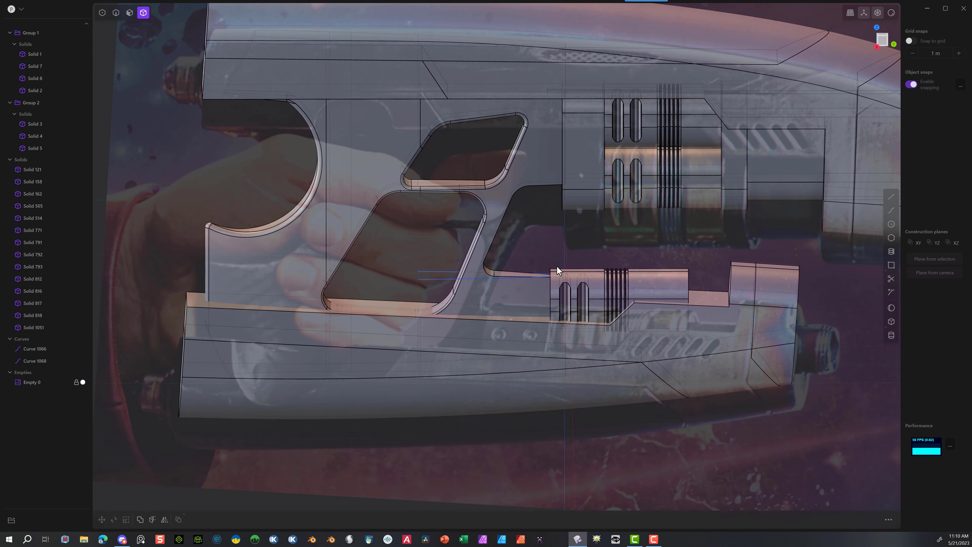
{"action": "middle_click_drag", "start_coordinate": [335, 325], "coordinate": [212, 298]}
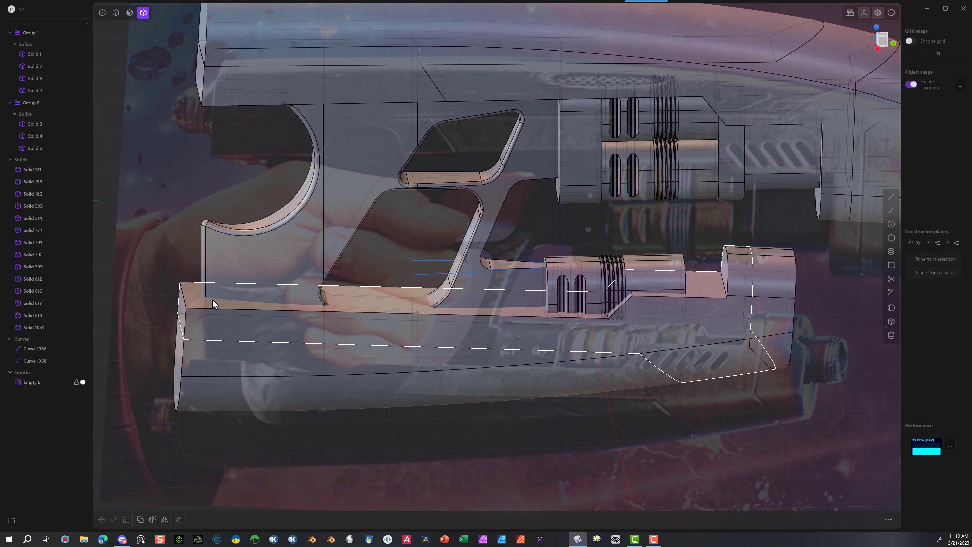
{"action": "left_click", "coordinate": [129, 15]}
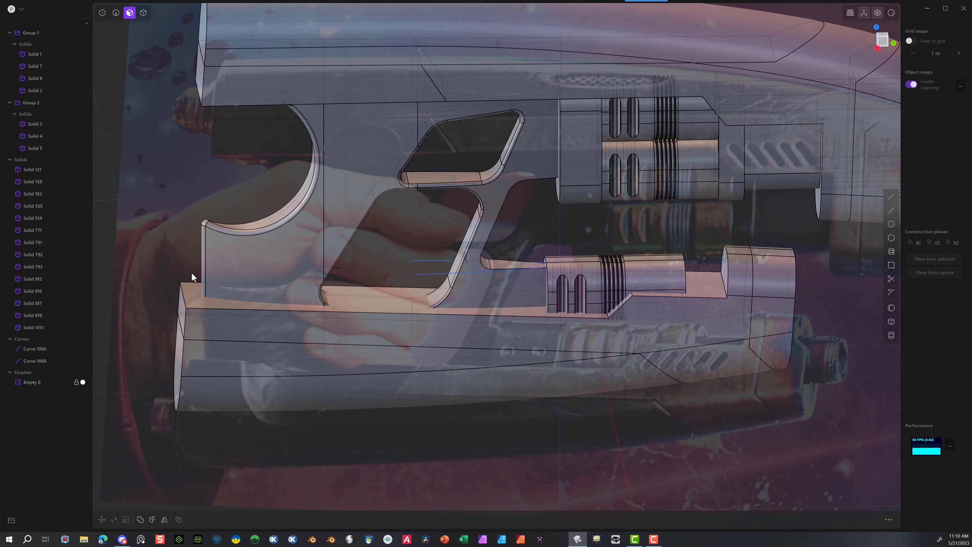
{"action": "left_click", "coordinate": [197, 297]}
{"action": "key", "text": "o"}
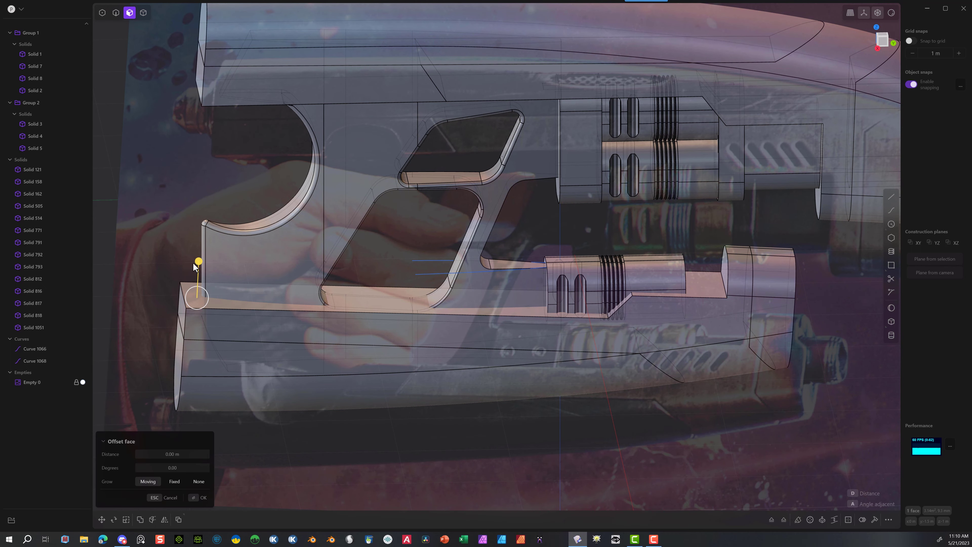
{"action": "left_click_drag", "start_coordinate": [197, 263], "coordinate": [195, 270]}
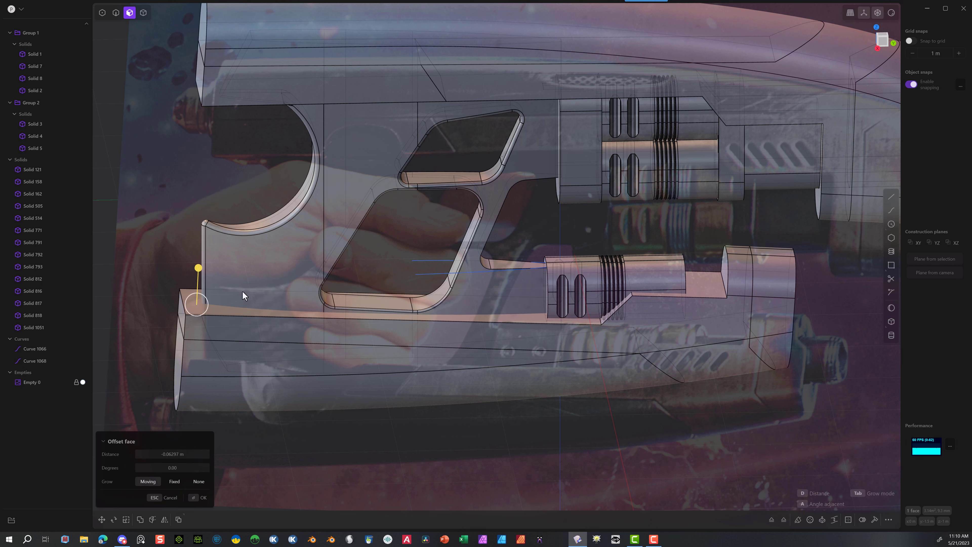
{"action": "left_click", "coordinate": [196, 498]}
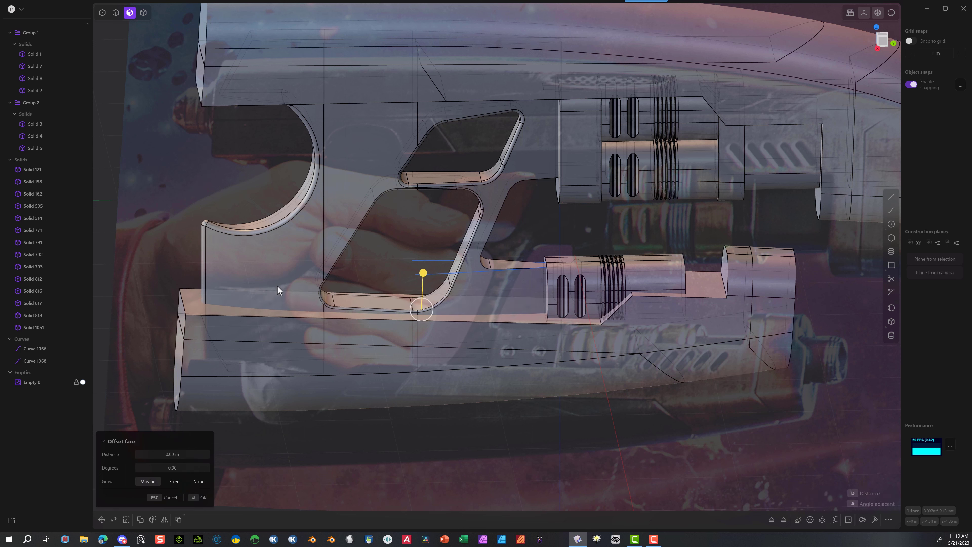
Step: Fillet the two short upright edges at the upper part of the lower body's rear end face
{"action": "middle_click_drag", "start_coordinate": [341, 417], "coordinate": [366, 394]}
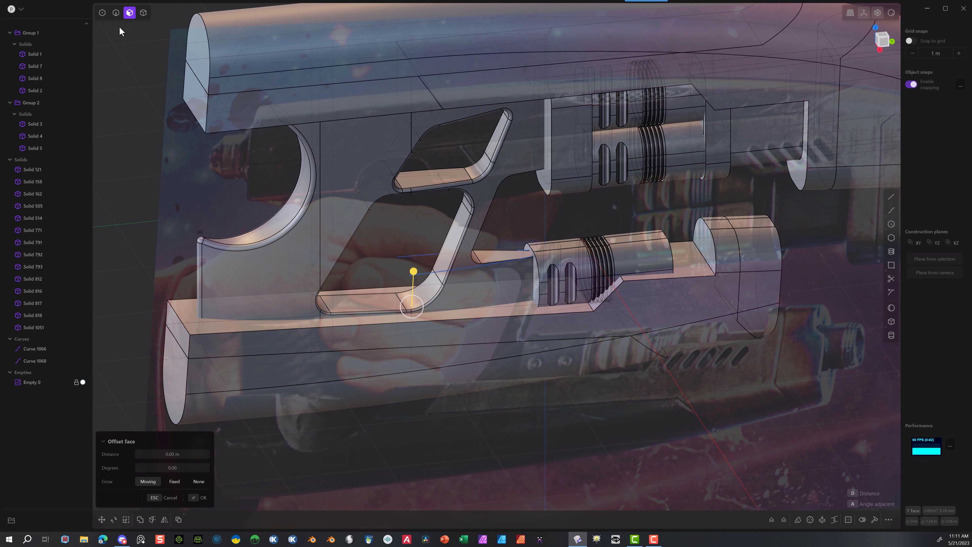
{"action": "left_click", "coordinate": [116, 13]}
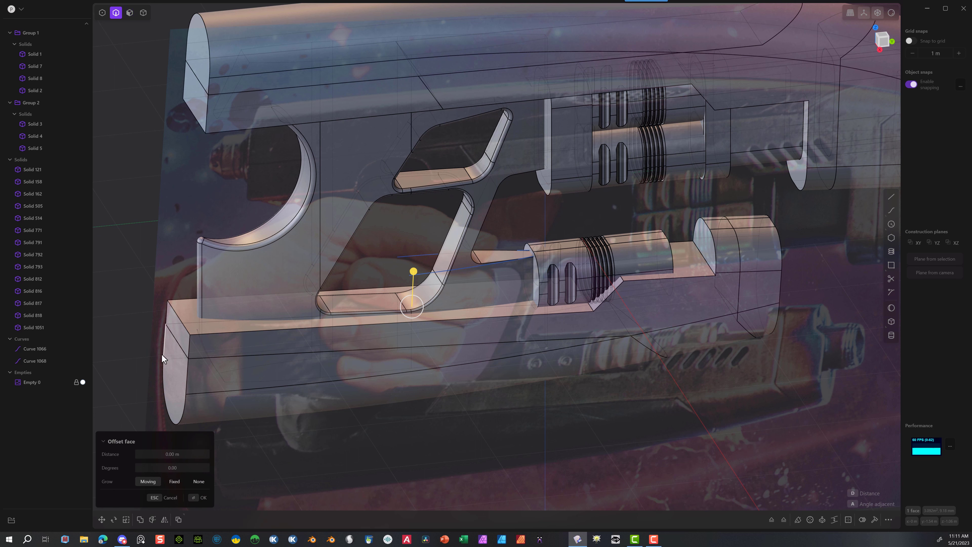
{"action": "left_click", "coordinate": [188, 342]}
{"action": "left_click", "coordinate": [165, 315]}
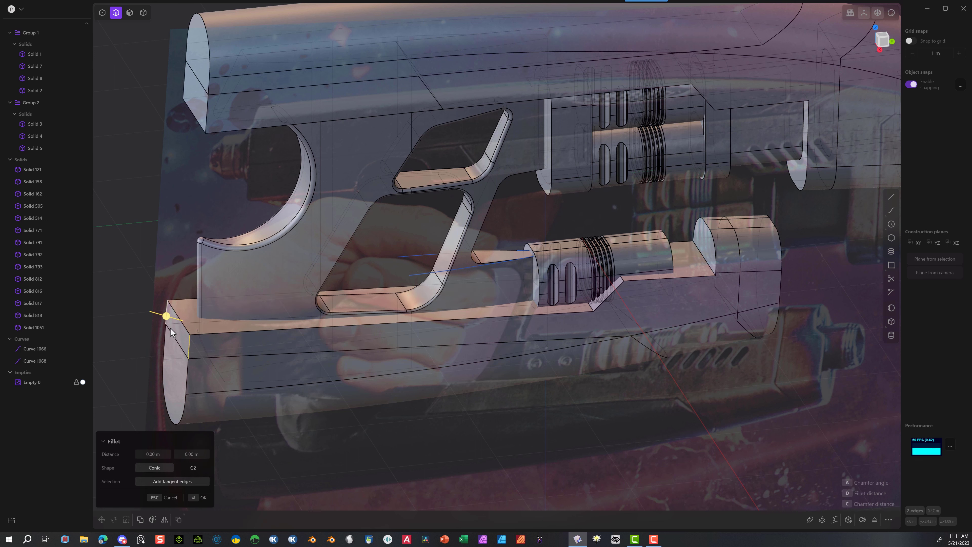
{"action": "left_click_drag", "start_coordinate": [165, 316], "coordinate": [159, 321]}
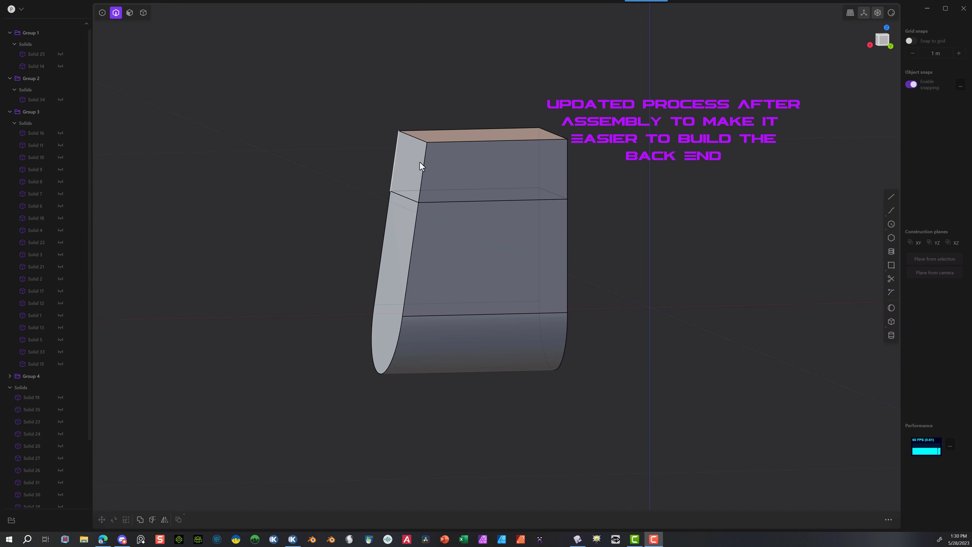
Step: Fillet the isolated block's slanted end face along both sides and the curved bottom, leaving its top edge out, to make the end smoothly round
{"action": "left_click", "coordinate": [424, 158]}
{"action": "key", "text": "f"}
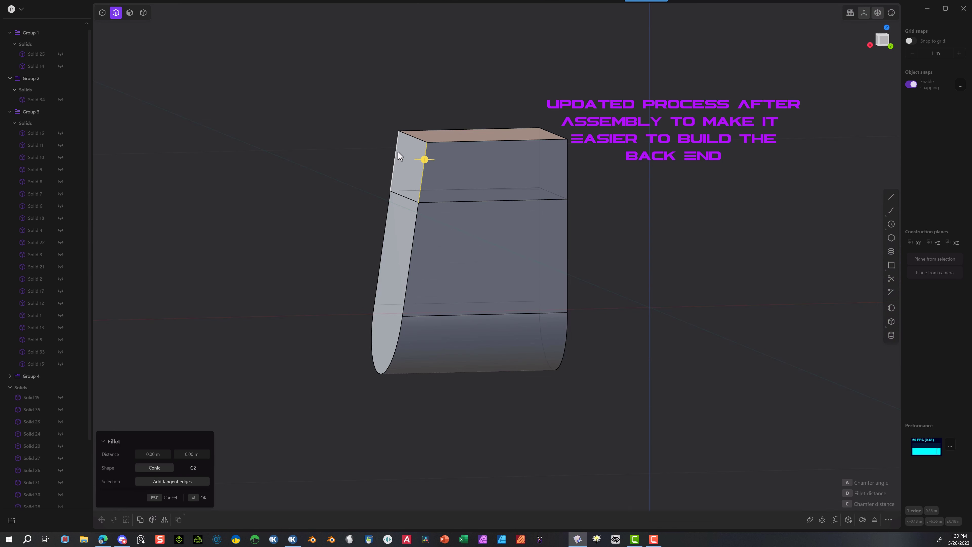
{"action": "left_click", "coordinate": [396, 153], "text": "shift"}
{"action": "left_click", "coordinate": [414, 240], "text": "shift"}
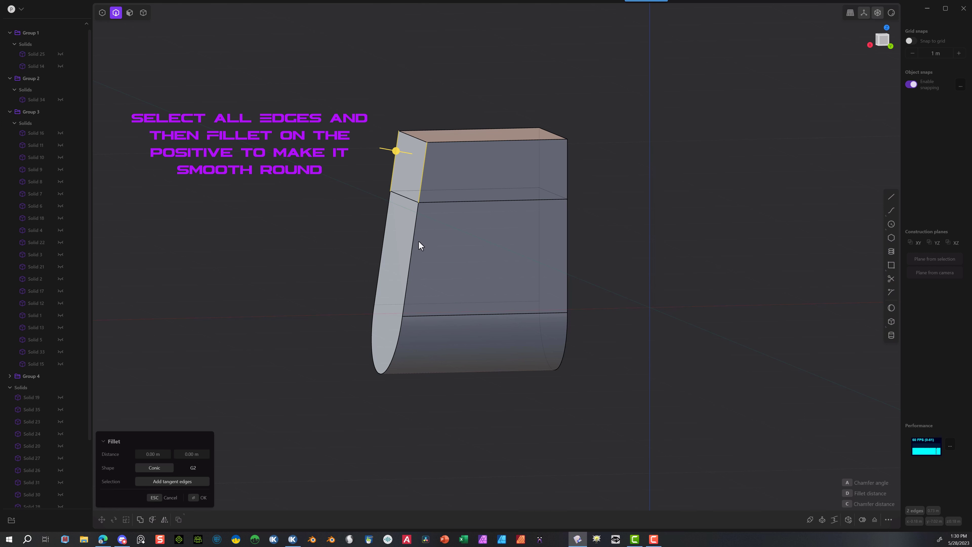
{"action": "left_click", "coordinate": [394, 349], "text": "shift"}
{"action": "left_click", "coordinate": [383, 269], "text": "shift"}
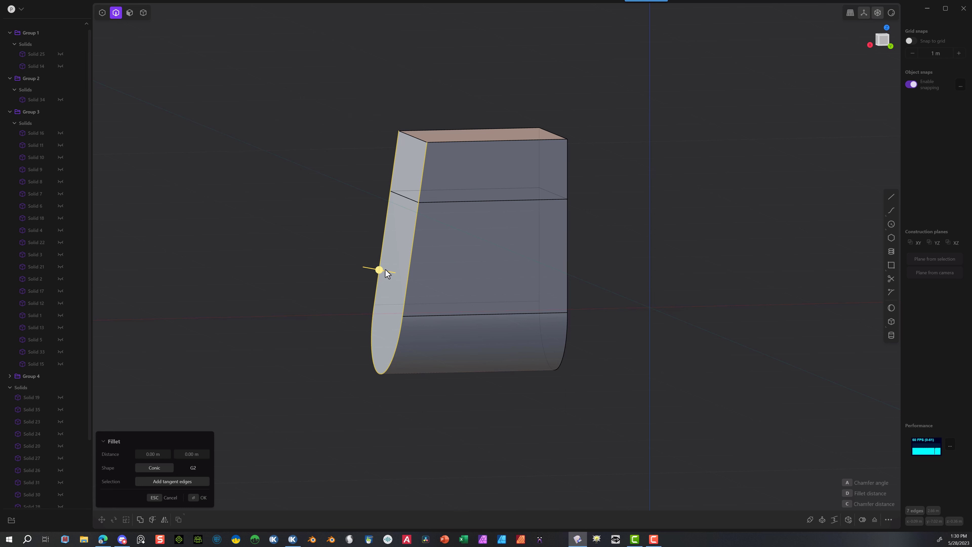
{"action": "left_click_drag", "start_coordinate": [435, 185], "coordinate": [415, 224], "text": "shift"}
{"action": "left_click_drag", "start_coordinate": [518, 157], "coordinate": [509, 226], "text": "ctrl"}
{"action": "middle_click_drag", "start_coordinate": [336, 315], "coordinate": [471, 294]}
{"action": "left_click_drag", "start_coordinate": [461, 264], "coordinate": [455, 270], "text": "ctrl"}
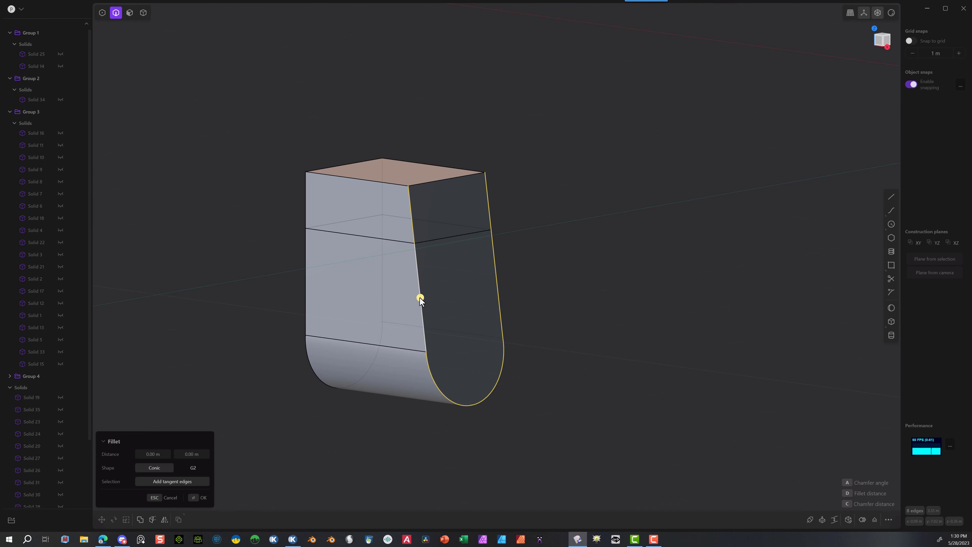
{"action": "left_click_drag", "start_coordinate": [419, 301], "coordinate": [421, 300]}
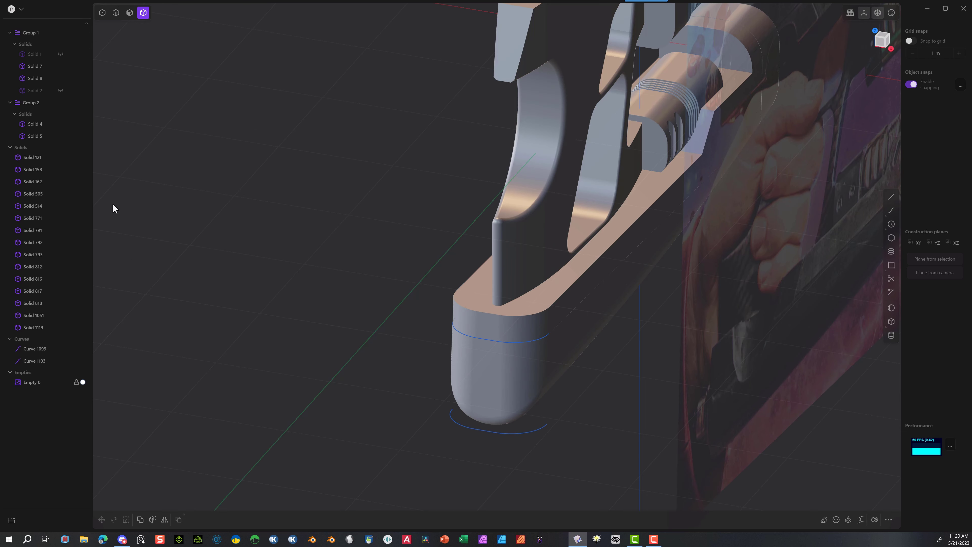
Step: Fillet the upper rim of the lower body around its rounded rear end with a distance of about 0.135 m
{"action": "left_click", "coordinate": [116, 12]}
{"action": "left_click", "coordinate": [553, 305]}
{"action": "key", "text": "f"}
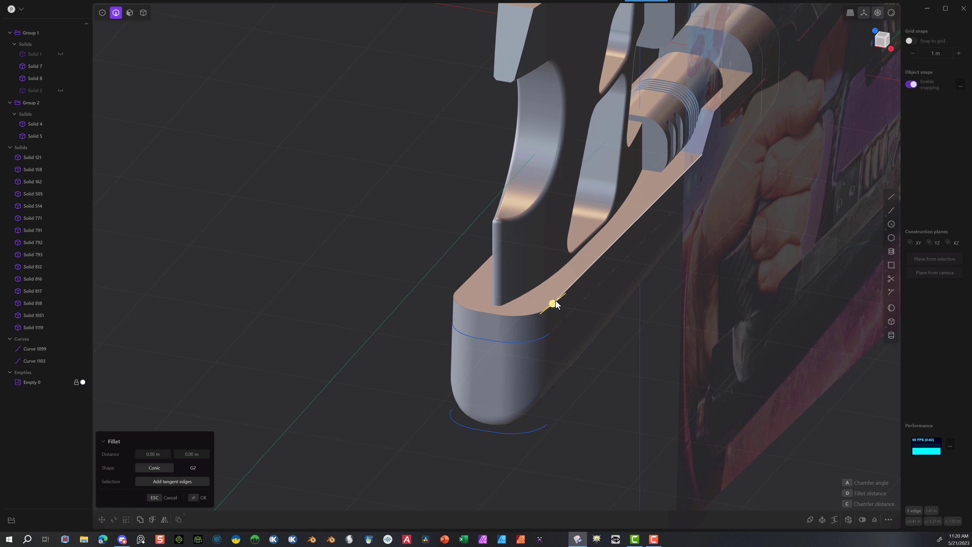
{"action": "left_click_drag", "start_coordinate": [553, 303], "coordinate": [575, 307]}
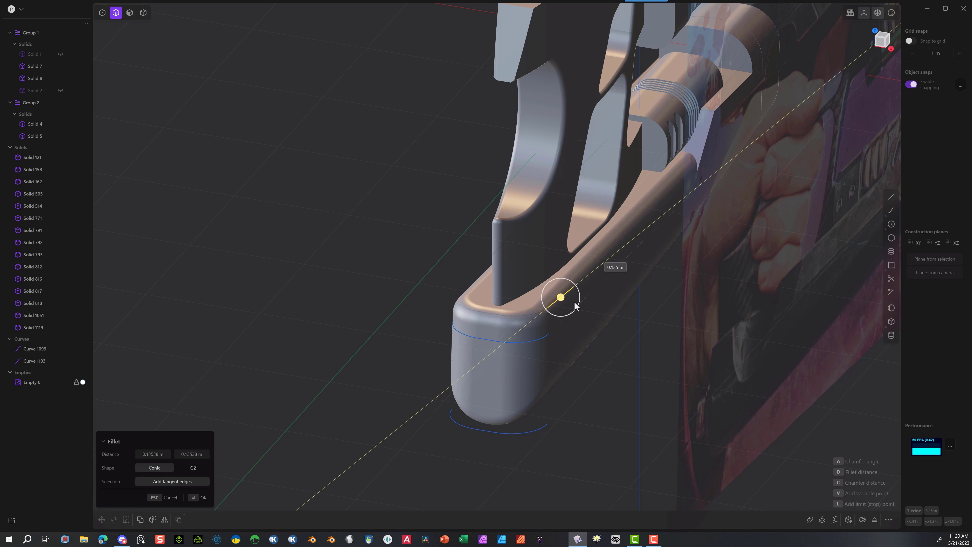
{"action": "middle_click_drag", "start_coordinate": [575, 307], "coordinate": [716, 304]}
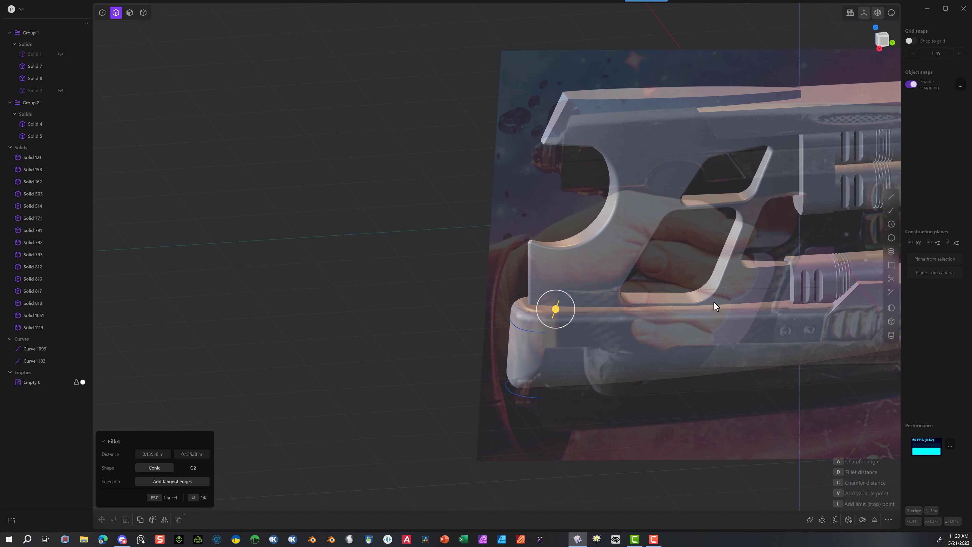
{"action": "left_click", "coordinate": [177, 499]}
Step: Fillet the inner corner edge at the foot of the lower body's ramp with a distance of about 0.261 m
{"action": "middle_click_drag", "start_coordinate": [423, 360], "coordinate": [104, 311], "text": "shift"}
{"action": "scroll", "coordinate": [453, 221], "scroll_direction": "up", "scroll_amount": 3}
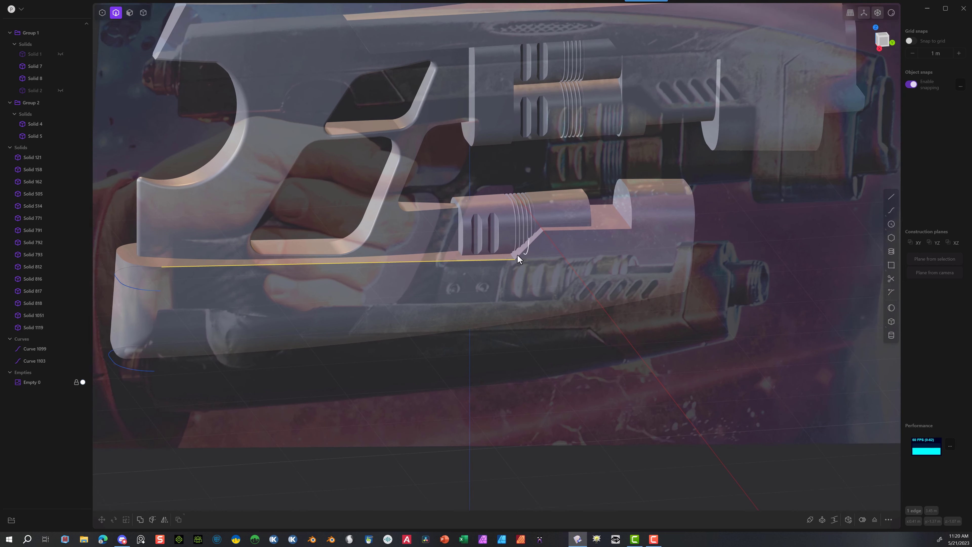
{"action": "key", "text": "f"}
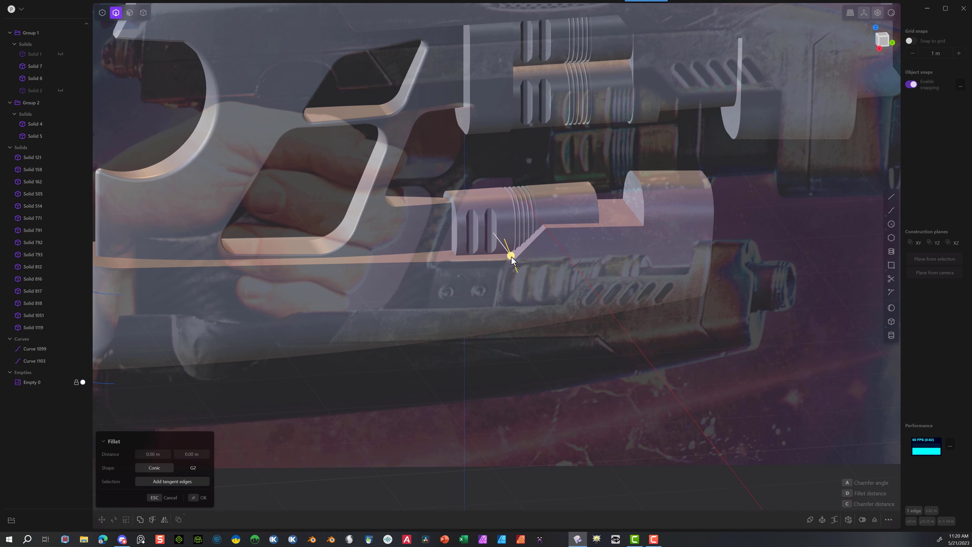
{"action": "left_click_drag", "start_coordinate": [511, 255], "coordinate": [515, 227]}
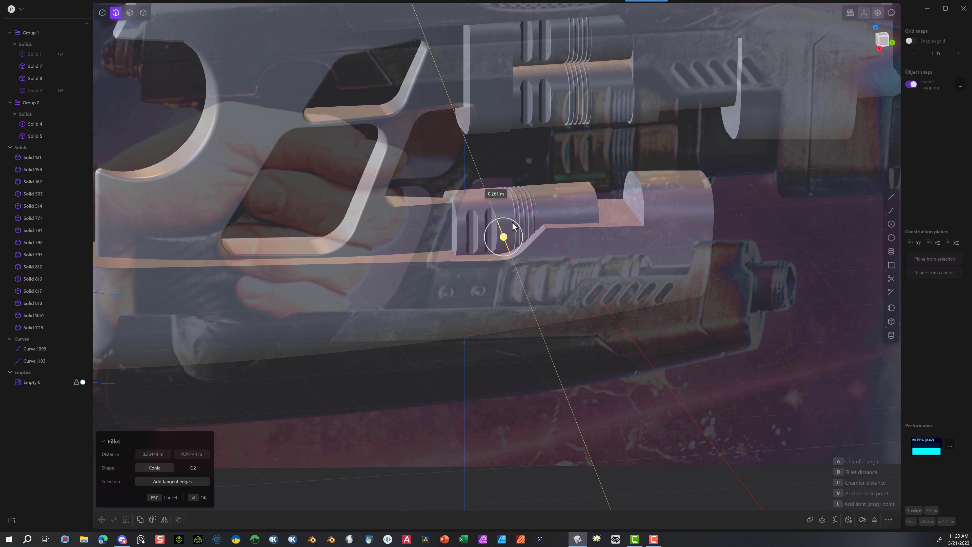
{"action": "left_click", "coordinate": [200, 498]}
Step: Fillet the edge at the top of the lower body's ramp with a distance of about 0.182 m
{"action": "middle_click_drag", "start_coordinate": [368, 276], "coordinate": [486, 228]}
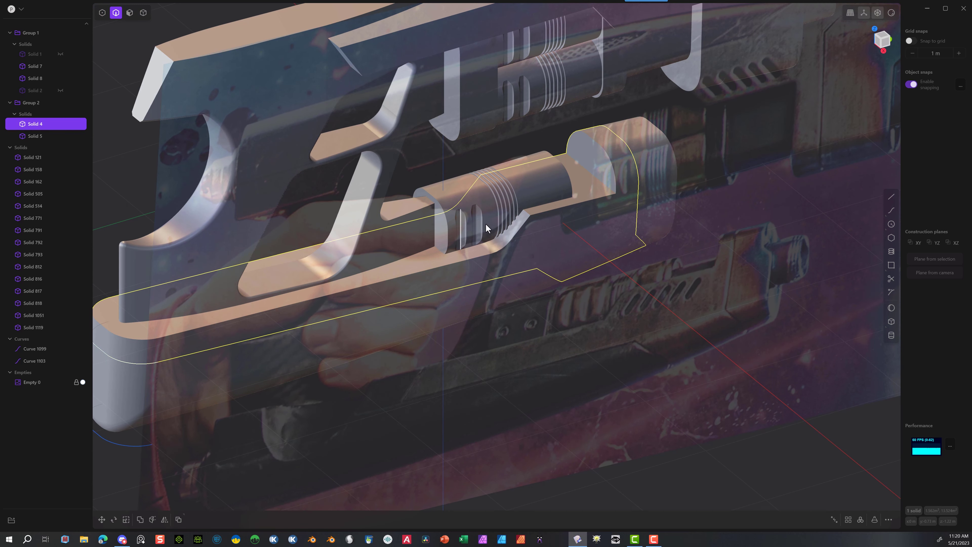
{"action": "left_click", "coordinate": [530, 218]}
{"action": "key", "text": "f"}
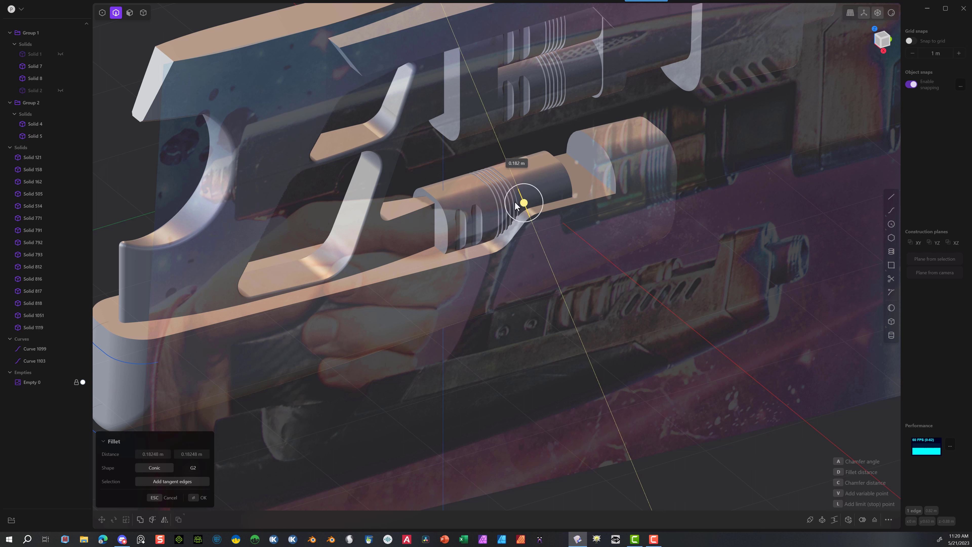
{"action": "left_click", "coordinate": [515, 206]}
{"action": "left_click", "coordinate": [192, 498]}
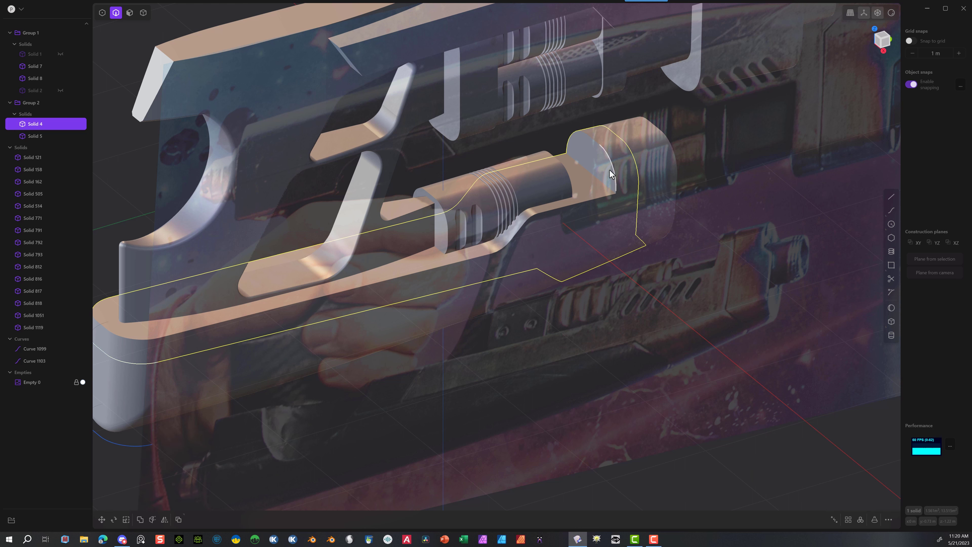
Step: Fillet the lower body's long upper side edge beneath the grip, continuing around the rear end
{"action": "left_click", "coordinate": [339, 294]}
{"action": "key", "text": "f"}
{"action": "left_click_drag", "start_coordinate": [337, 295], "coordinate": [347, 293]}
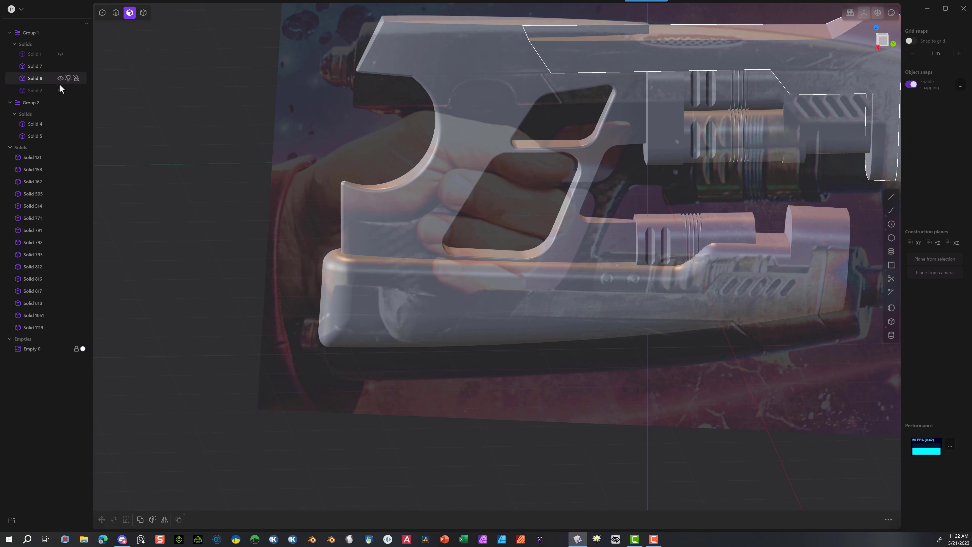
Step: Draw a circle centred in the upper part of the lower body's flat muzzle-end face, slightly narrower than the face
{"action": "key", "text": "KP_3"}
{"action": "scroll", "coordinate": [712, 264], "scroll_direction": "up", "scroll_amount": 3}
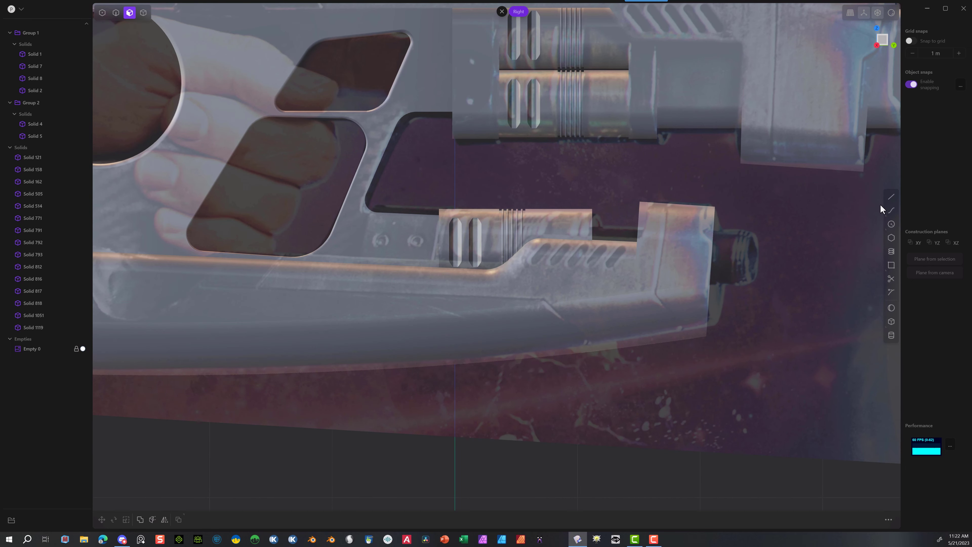
{"action": "left_click", "coordinate": [891, 224]}
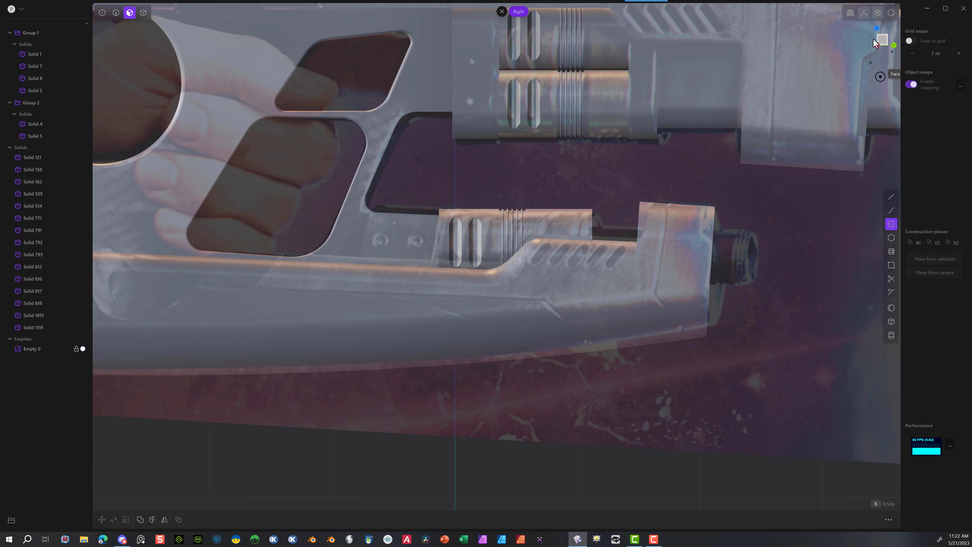
{"action": "left_click", "coordinate": [894, 45]}
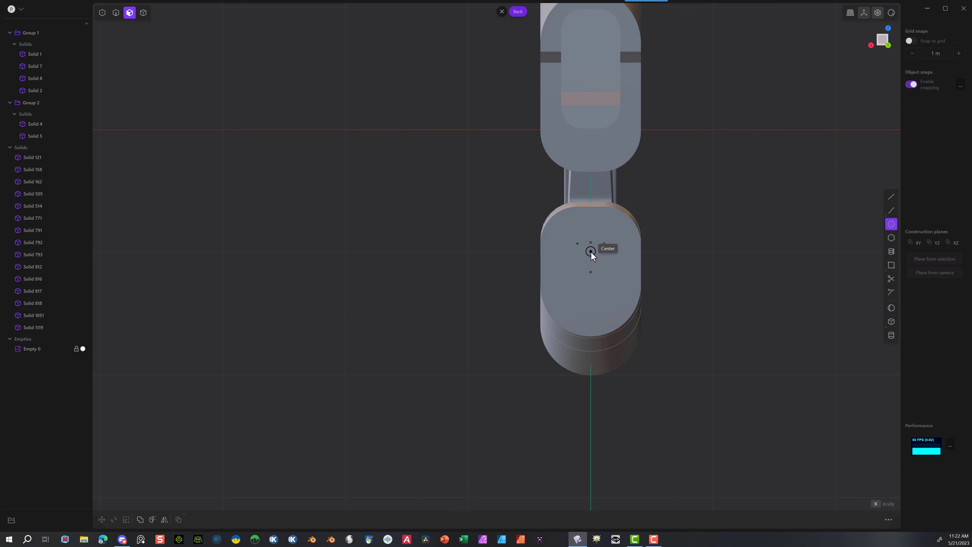
{"action": "left_click", "coordinate": [591, 252]}
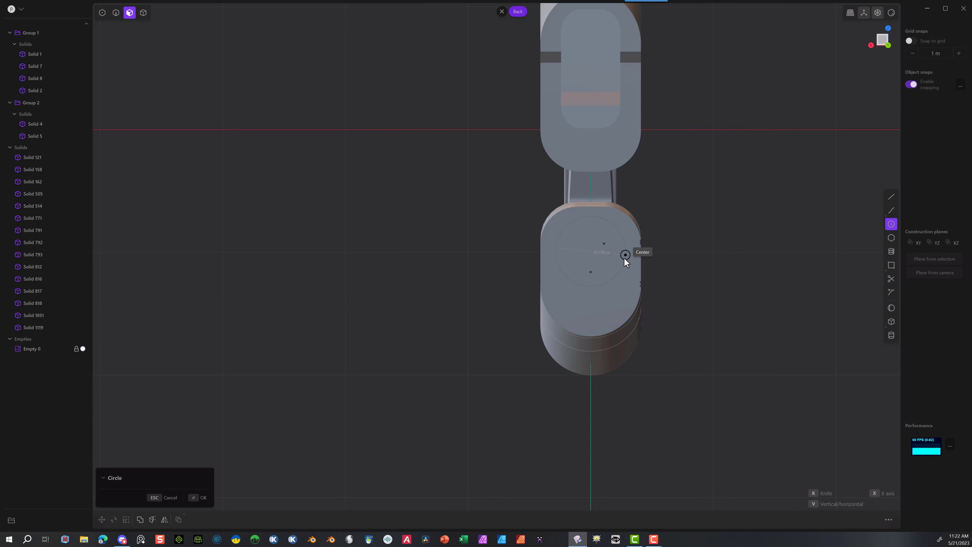
{"action": "middle_click_drag", "start_coordinate": [484, 253], "coordinate": [459, 330]}
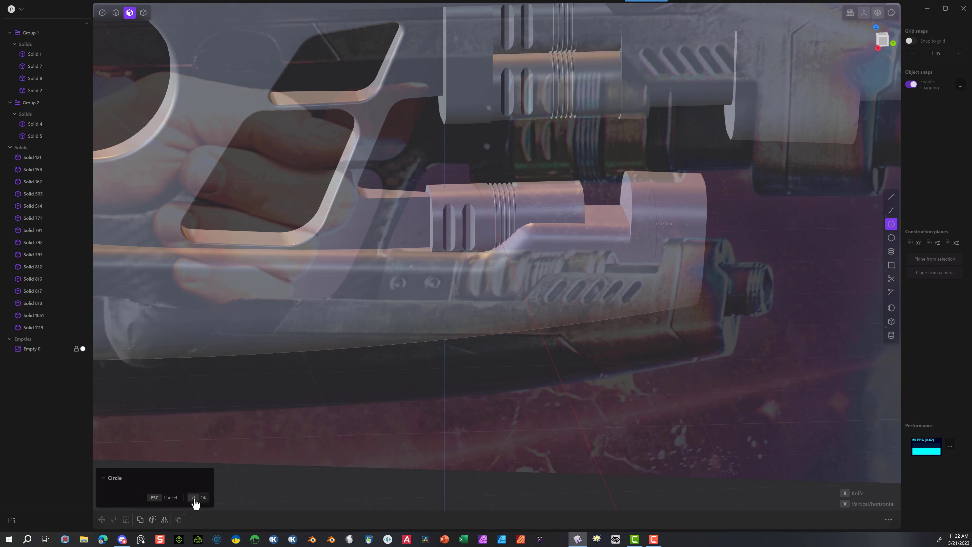
{"action": "left_click", "coordinate": [196, 498]}
Step: Move the circle about 0.679 m along Y, out in front of the lower body to the reference muzzle
{"action": "key", "text": "g"}
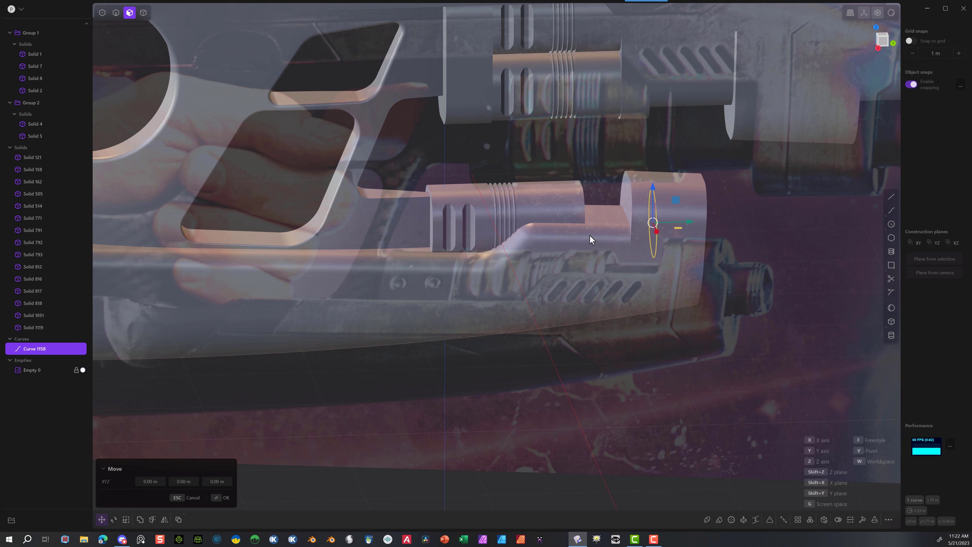
{"action": "left_click_drag", "start_coordinate": [695, 222], "coordinate": [786, 225]}
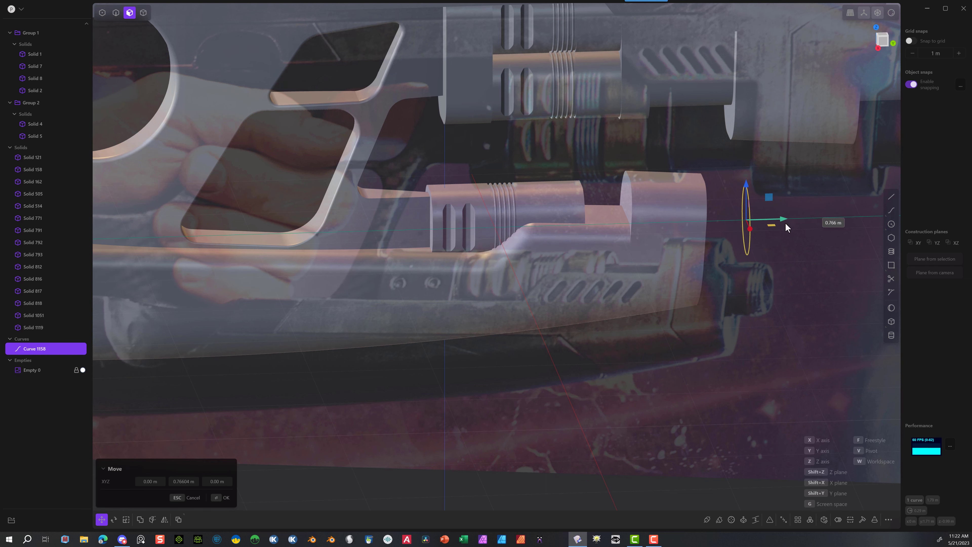
{"action": "middle_click_drag", "start_coordinate": [802, 241], "coordinate": [790, 224]}
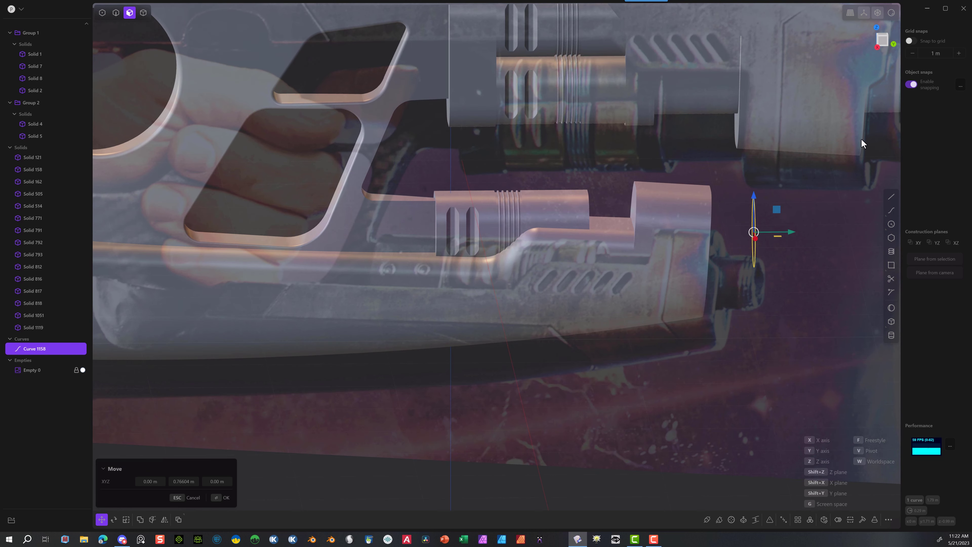
{"action": "left_click", "coordinate": [878, 46]}
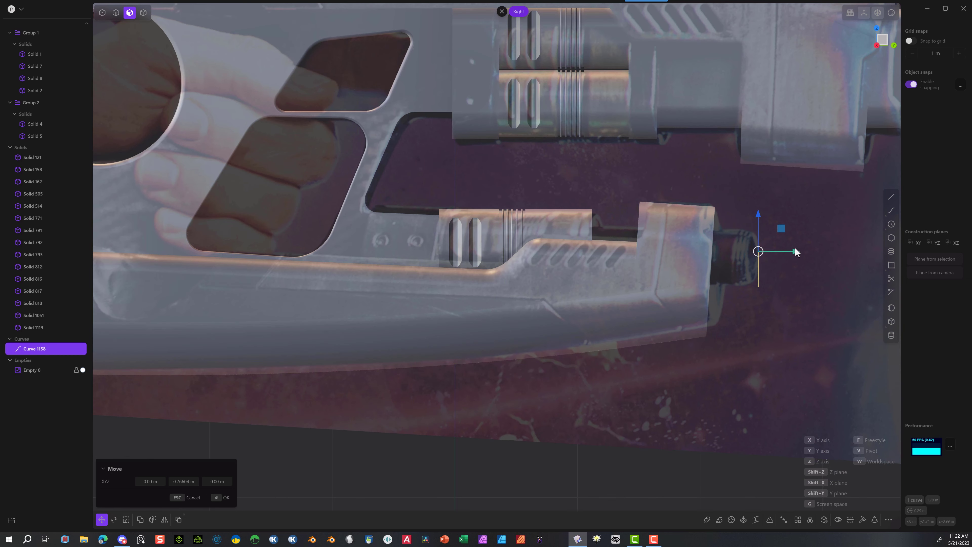
{"action": "left_click_drag", "start_coordinate": [796, 252], "coordinate": [785, 252]}
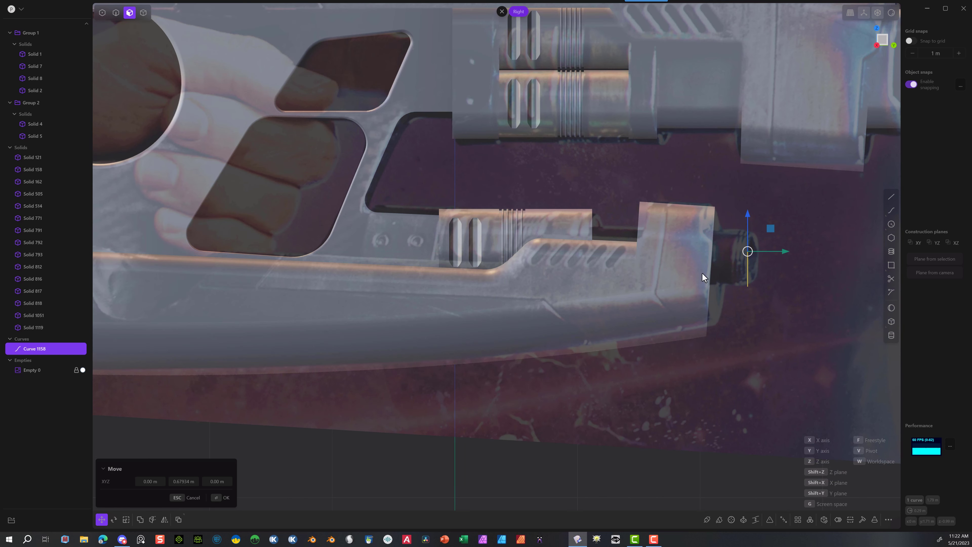
{"action": "left_click", "coordinate": [222, 497]}
Step: Extrude the circle about 2.076 m back through the lower body as a barrel cylinder, and view it from the muzzle end
{"action": "middle_click_drag", "start_coordinate": [583, 379], "coordinate": [705, 233]}
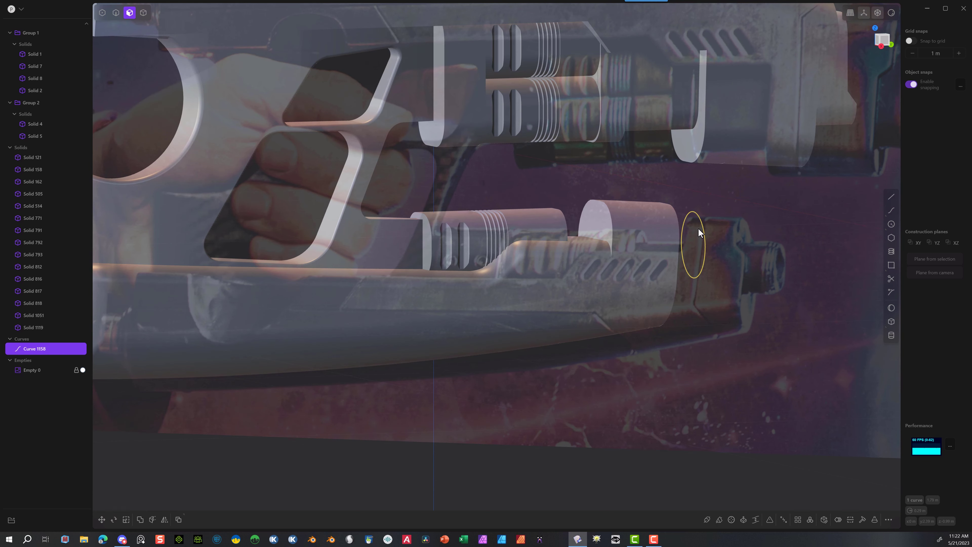
{"action": "key", "text": "e"}
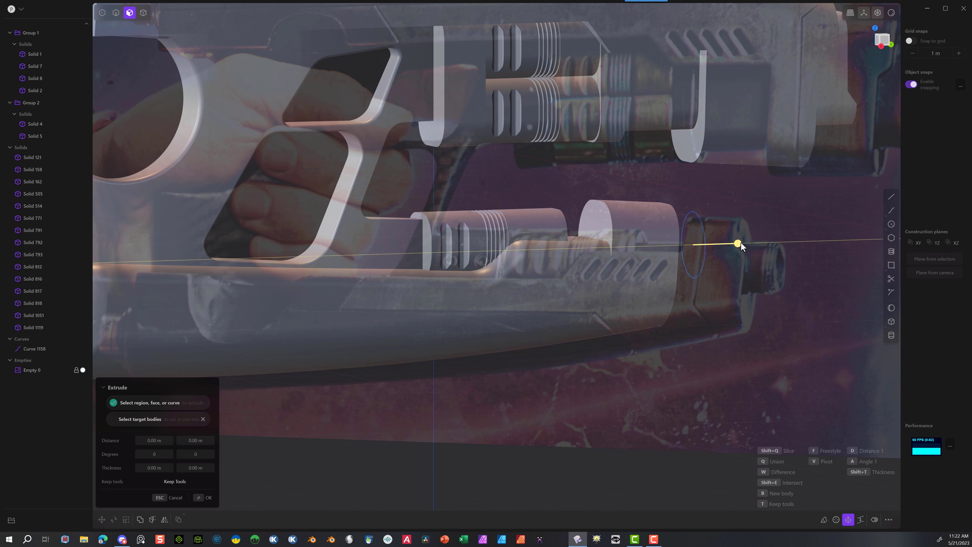
{"action": "left_click_drag", "start_coordinate": [741, 241], "coordinate": [581, 257]}
{"action": "left_click_drag", "start_coordinate": [458, 277], "coordinate": [520, 275]}
{"action": "middle_click_drag", "start_coordinate": [619, 248], "coordinate": [594, 274]}
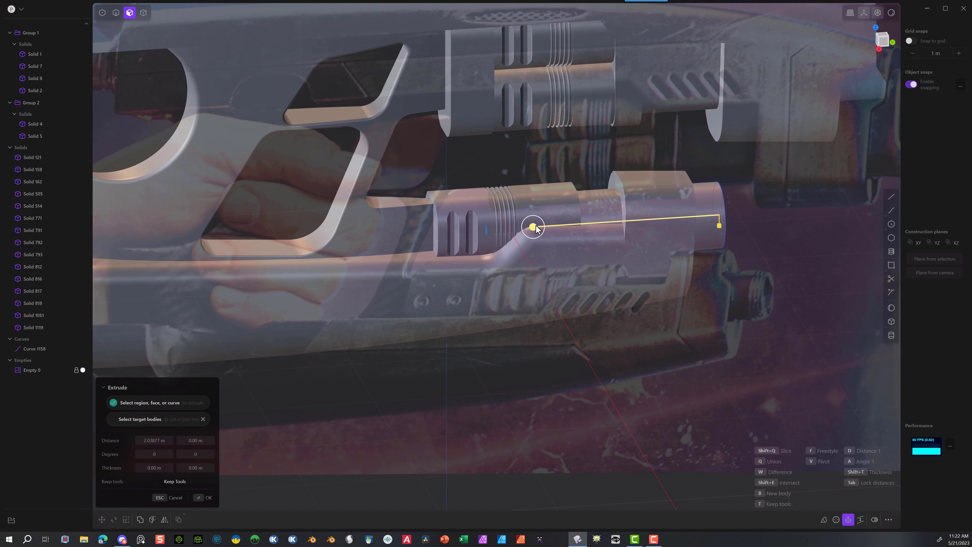
{"action": "left_click_drag", "start_coordinate": [534, 226], "coordinate": [530, 227]}
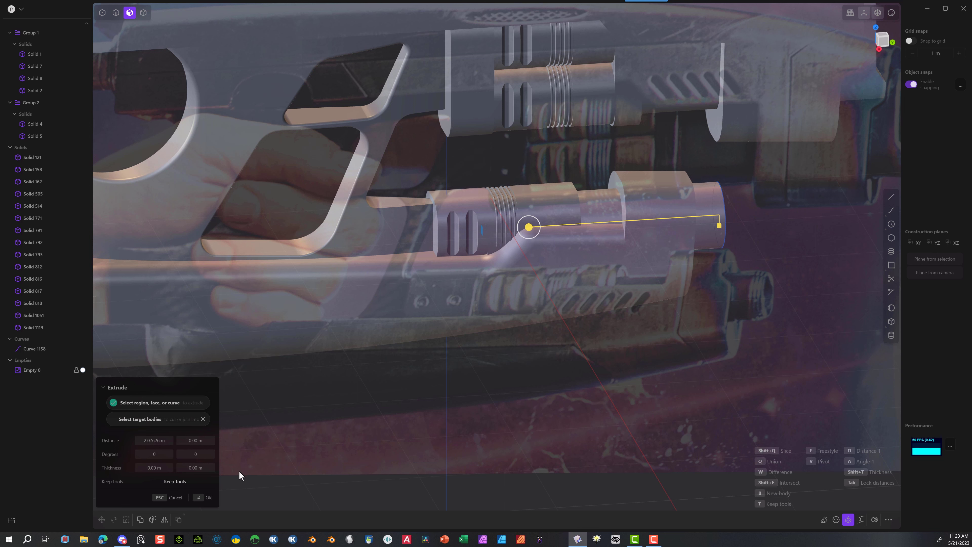
{"action": "left_click", "coordinate": [207, 498]}
{"action": "middle_click_drag", "start_coordinate": [614, 256], "coordinate": [866, 86]}
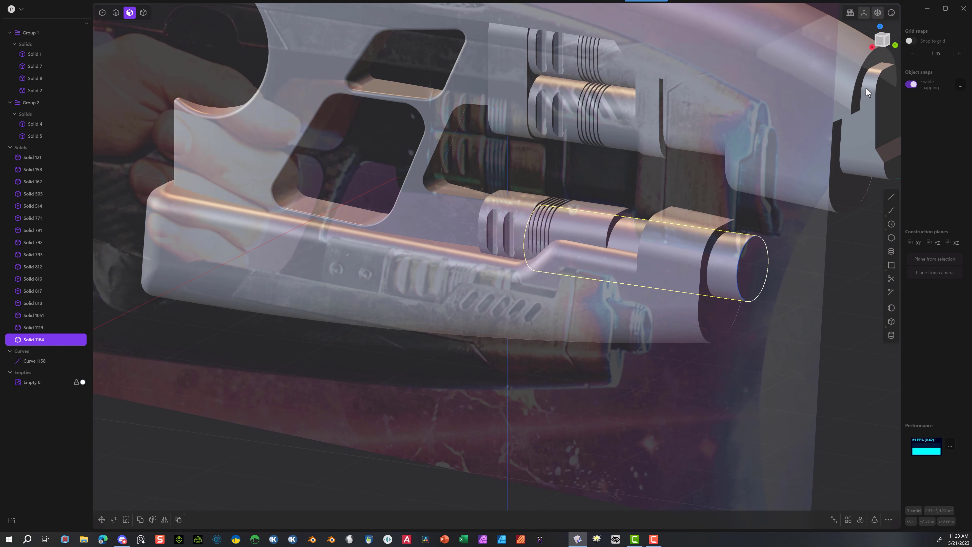
{"action": "left_click", "coordinate": [895, 45]}
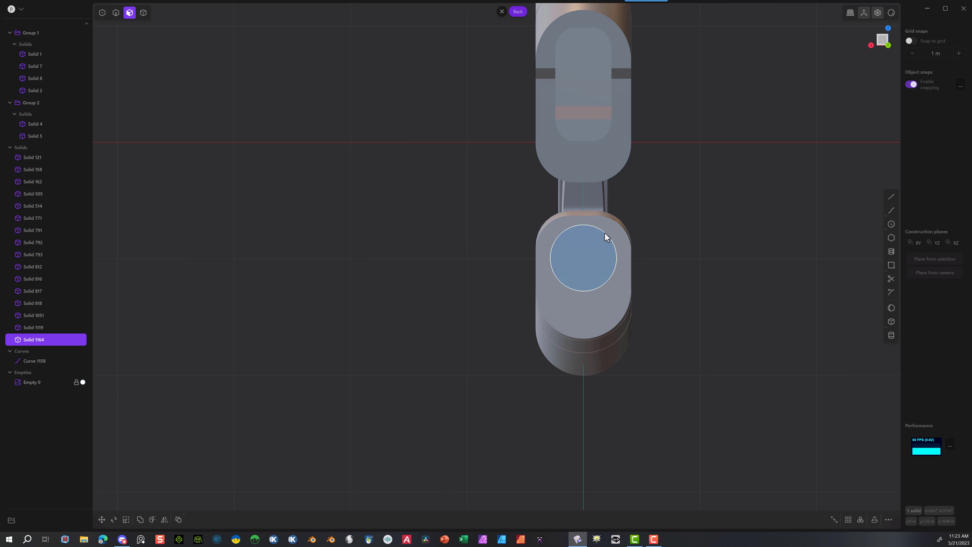
Step: Scale the barrel cylinder uniformly to about 0.86 and delete the leftover circle curve
{"action": "key", "text": "s"}
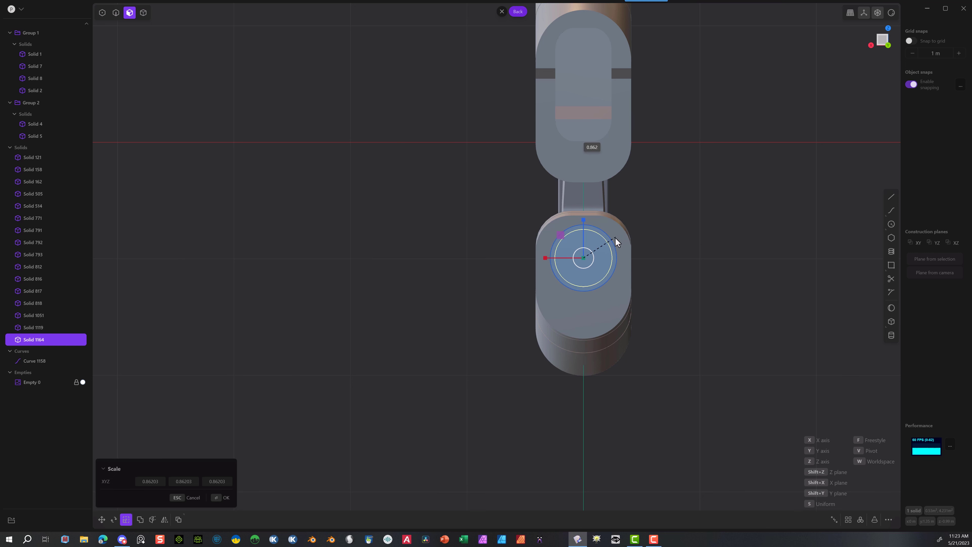
{"action": "left_click", "coordinate": [614, 238]}
{"action": "left_click", "coordinate": [219, 498]}
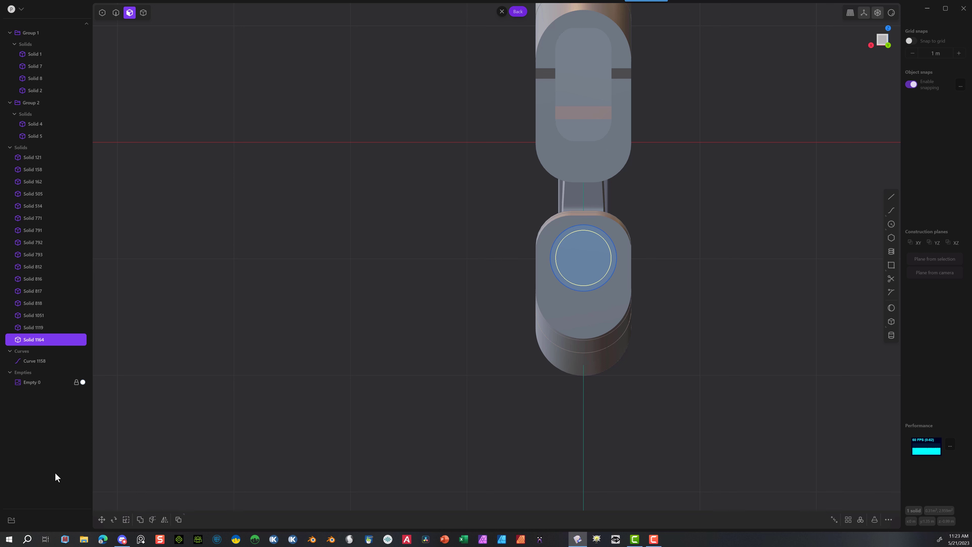
{"action": "left_click", "coordinate": [28, 362]}
{"action": "key", "text": "Delete"}
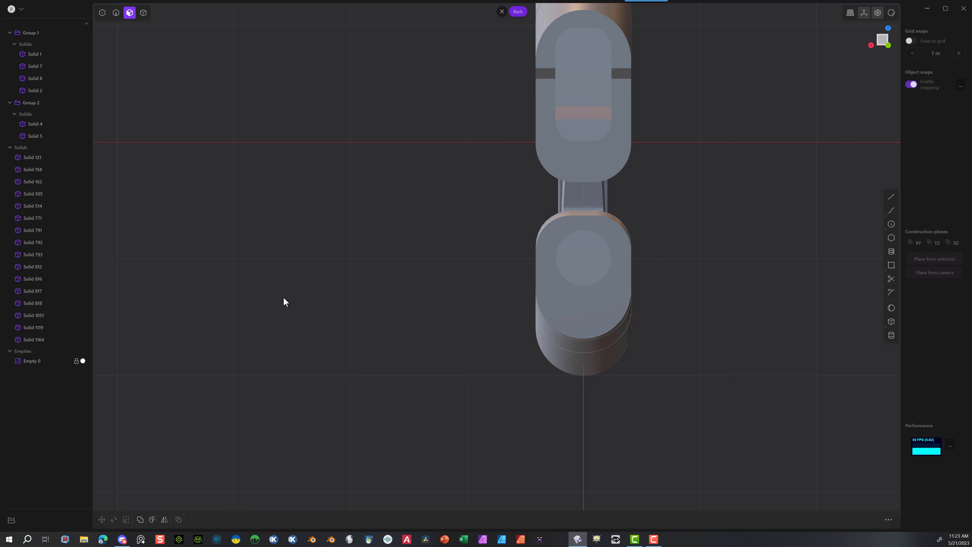
Step: Try a Boolean between the lower body's long main section and the barrel cylinder
{"action": "left_click", "coordinate": [142, 13]}
{"action": "left_click", "coordinate": [579, 260]}
{"action": "middle_click_drag", "start_coordinate": [379, 227], "coordinate": [456, 254]}
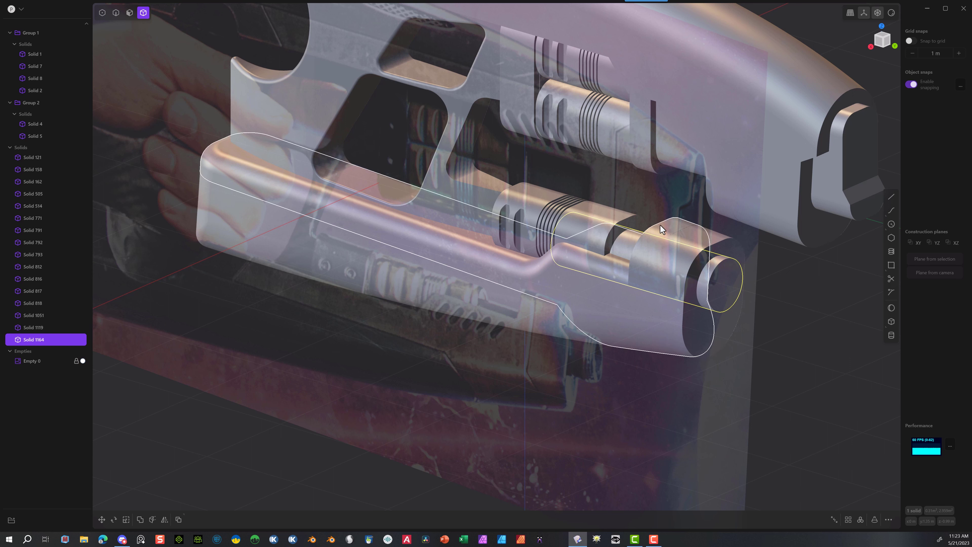
{"action": "left_click", "coordinate": [630, 330]}
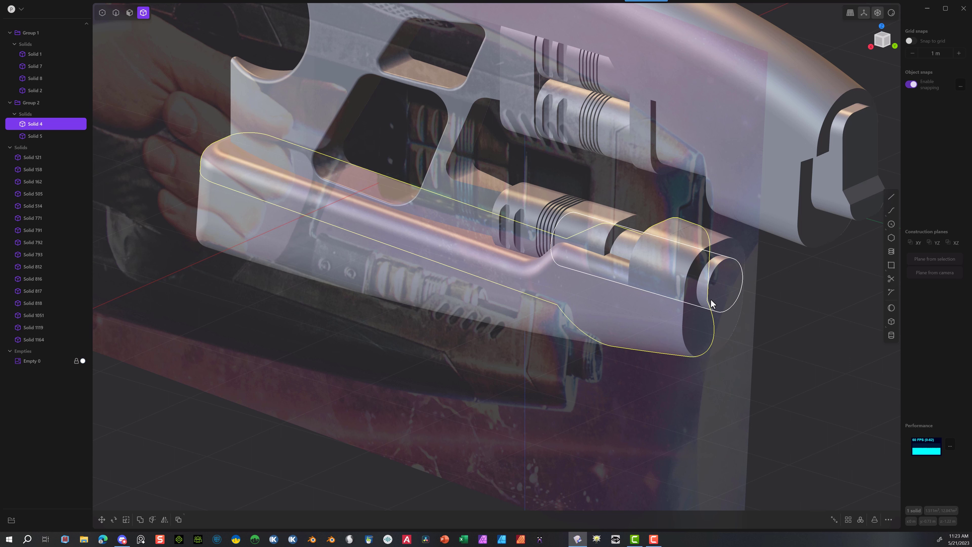
{"action": "left_click", "coordinate": [739, 277]}
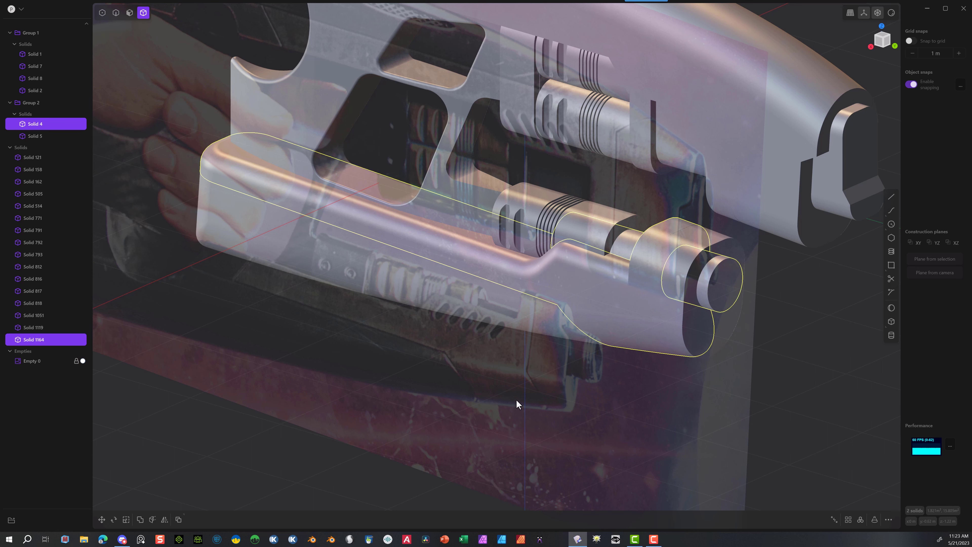
{"action": "key", "text": "shift+b"}
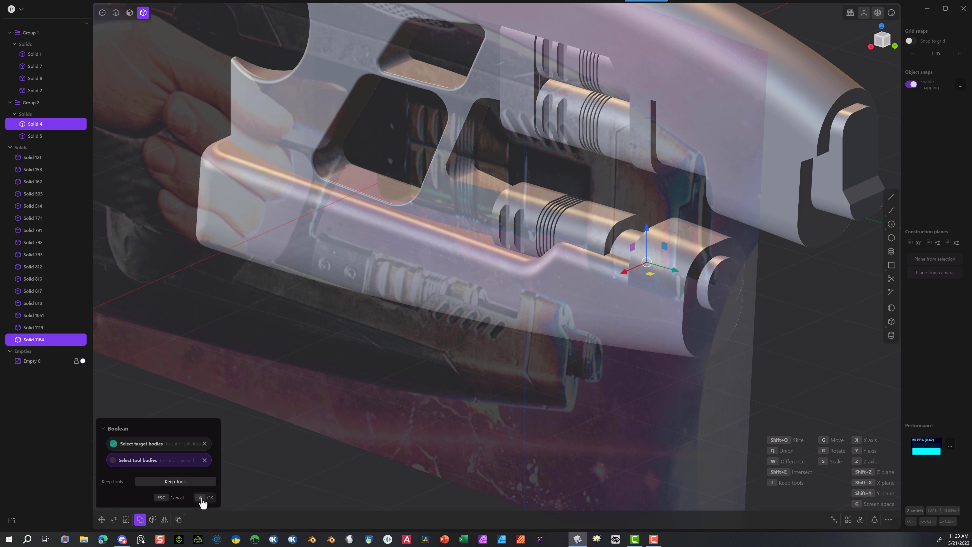
{"action": "left_click", "coordinate": [207, 498]}
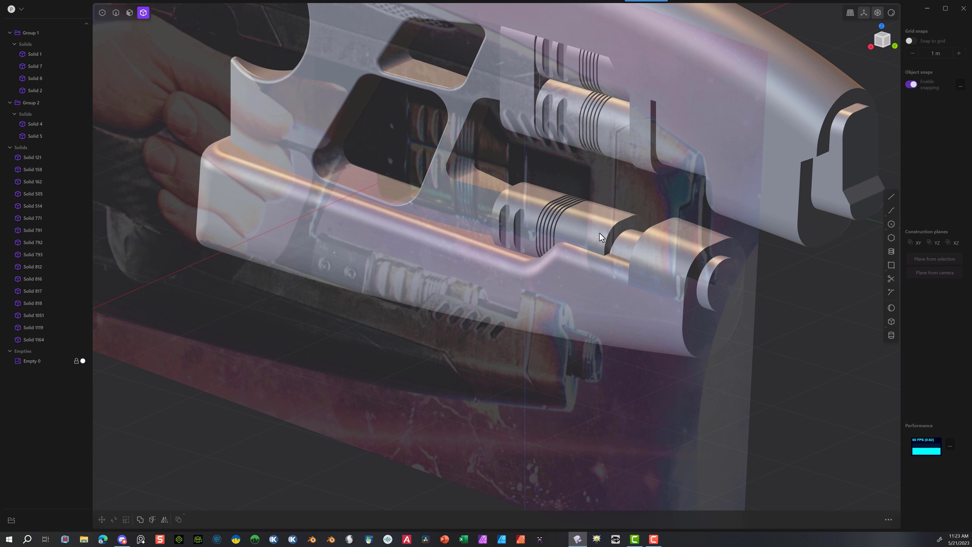
Step: Try Boolean operations pairing the barrel cylinder with the smooth front sleeve and with the grooved ring behind it
{"action": "left_click", "coordinate": [599, 240]}
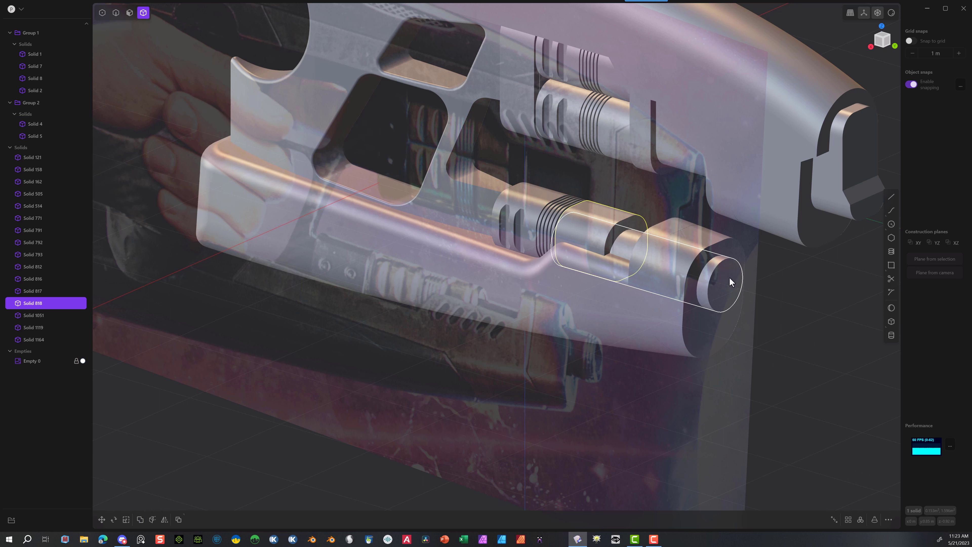
{"action": "left_click", "coordinate": [731, 283]}
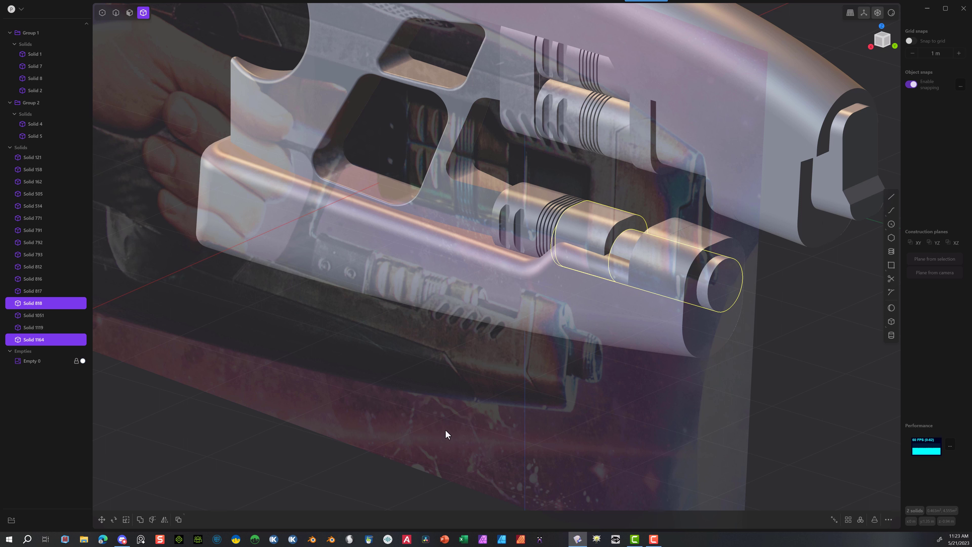
{"action": "key", "text": "q"}
{"action": "left_click", "coordinate": [205, 498]}
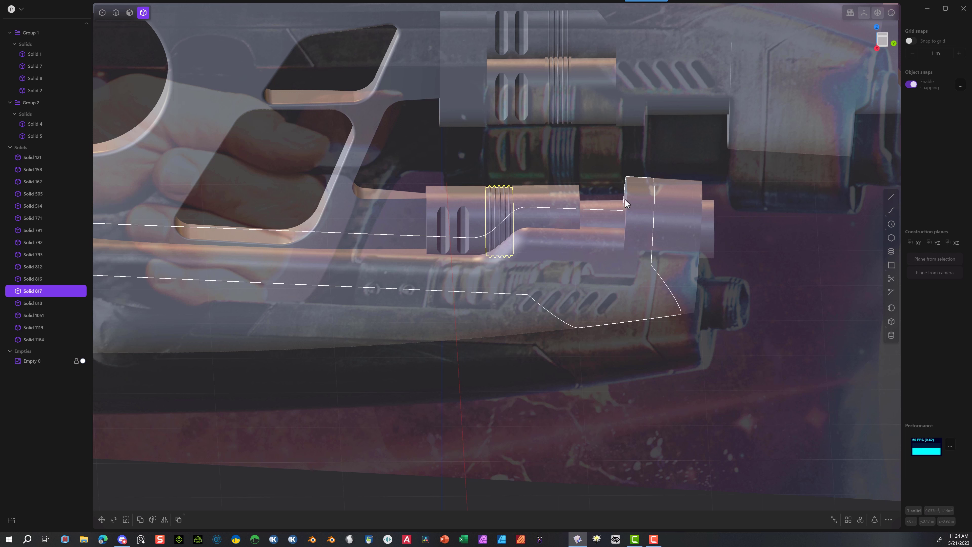
{"action": "left_click", "coordinate": [613, 214]}
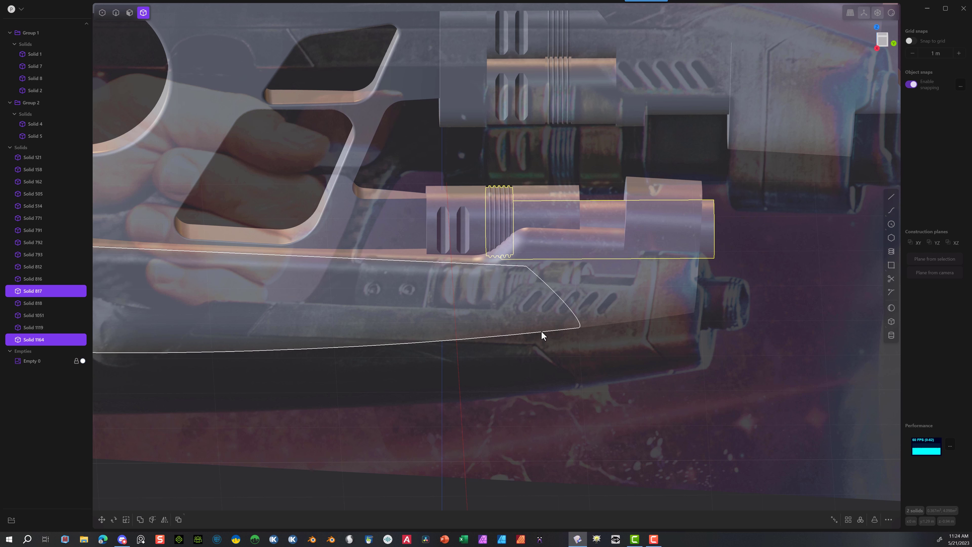
{"action": "key", "text": "q"}
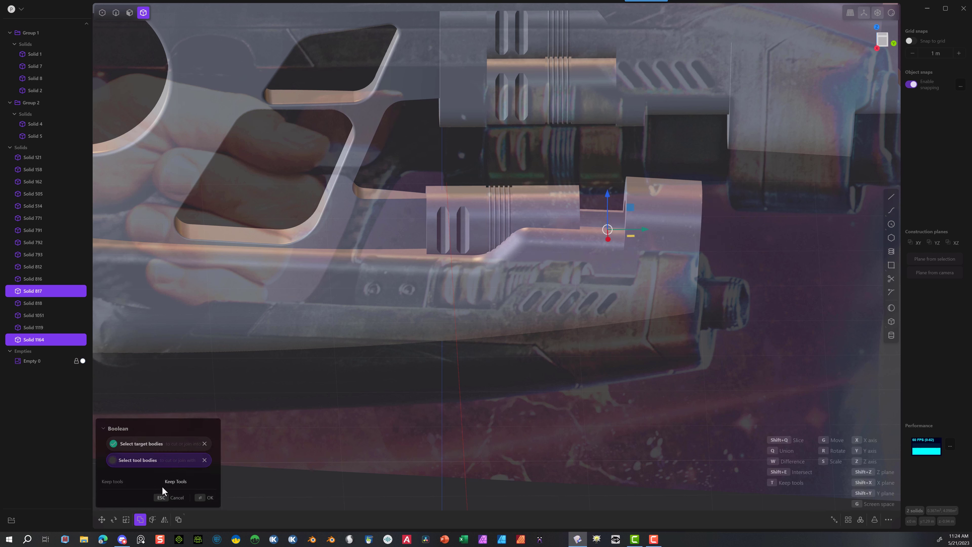
{"action": "left_click", "coordinate": [204, 498]}
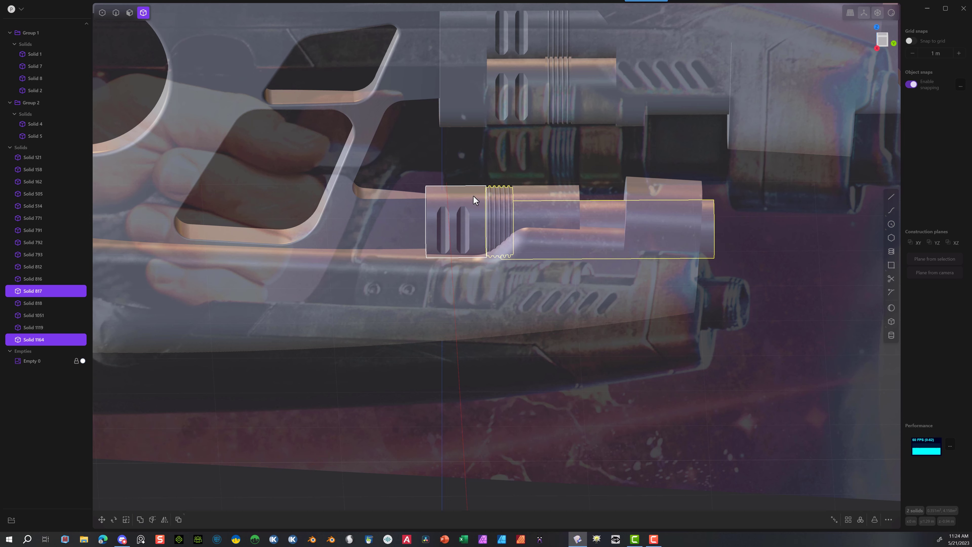
Step: Hide the barrel cylinder and examine the front of the lower body where it passes through
{"action": "middle_click_drag", "start_coordinate": [754, 246], "coordinate": [715, 256]}
{"action": "left_click", "coordinate": [715, 256]}
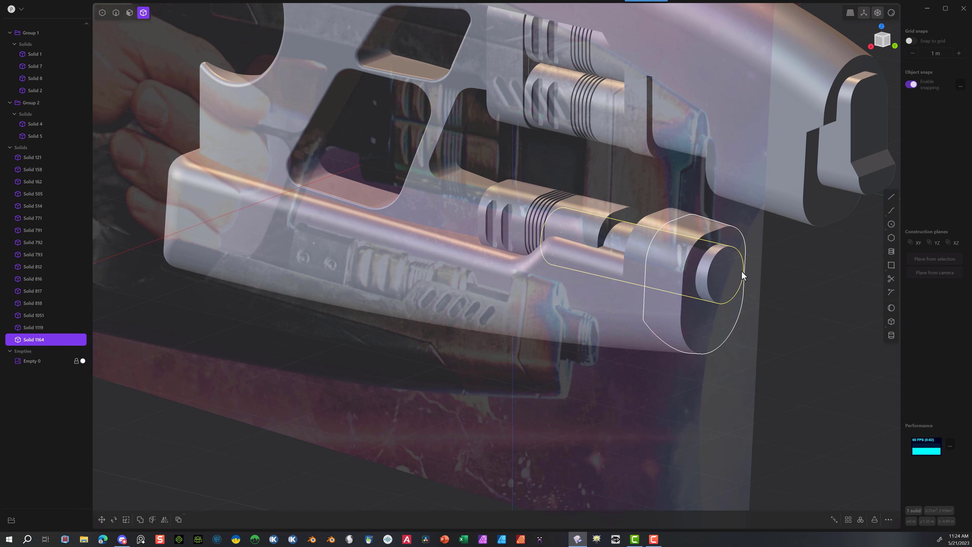
{"action": "key", "text": "h"}
{"action": "middle_click_drag", "start_coordinate": [809, 284], "coordinate": [716, 249]}
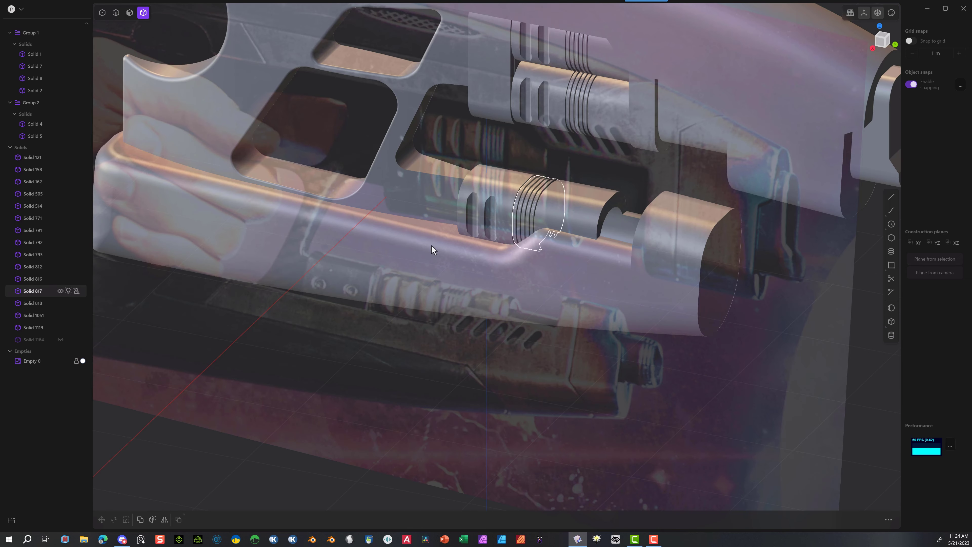
Step: Try a Boolean between the lower body's muzzle-end block and the barrel cylinder, and clear the selection in side view
{"action": "left_click", "coordinate": [692, 234]}
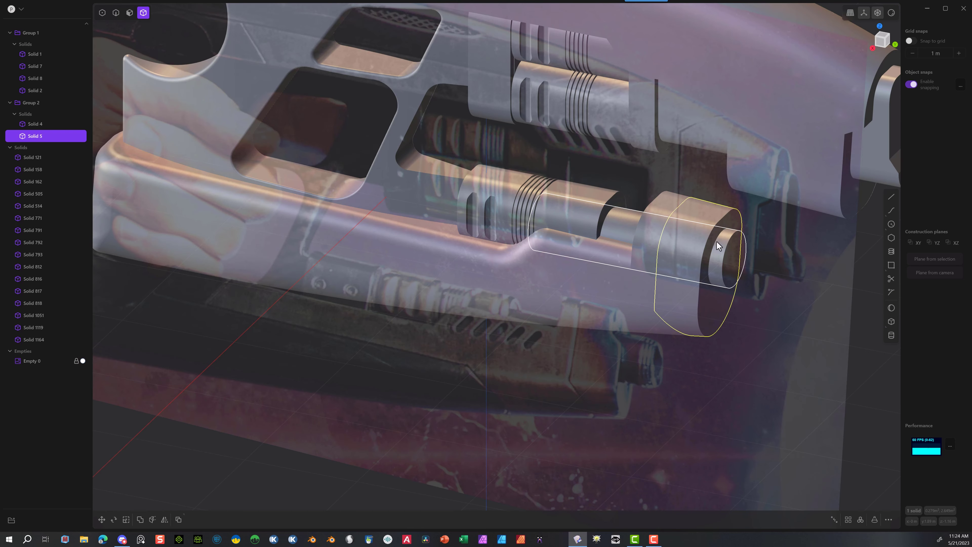
{"action": "left_click", "coordinate": [729, 252]}
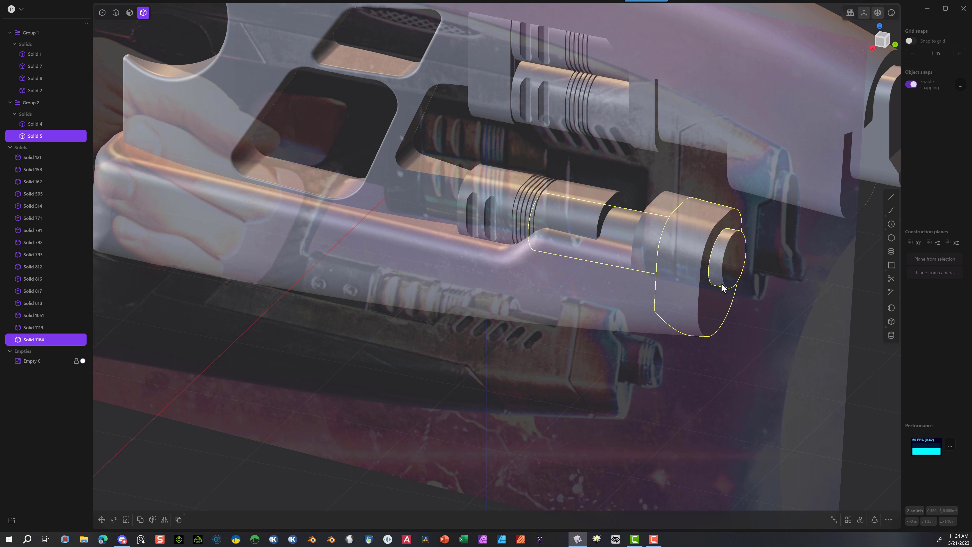
{"action": "key", "text": "q"}
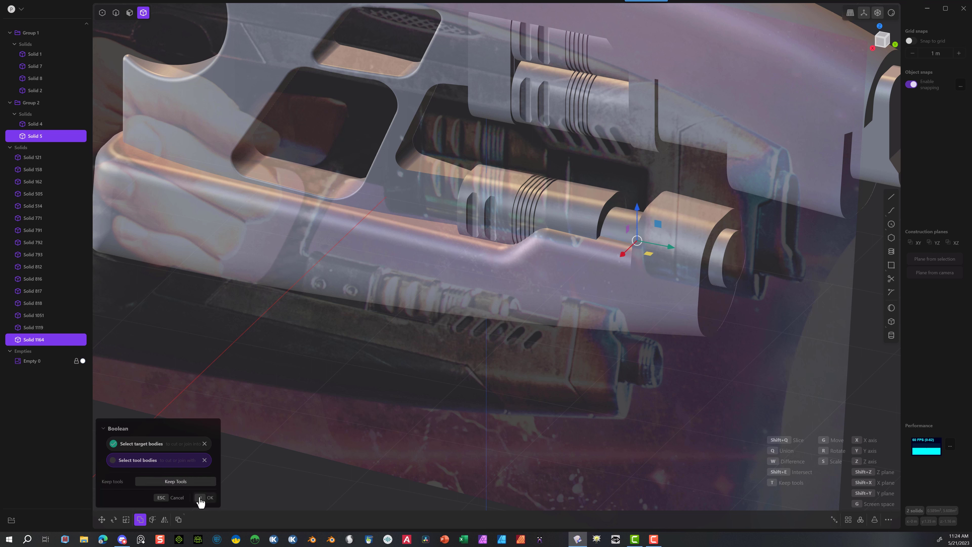
{"action": "left_click", "coordinate": [207, 497]}
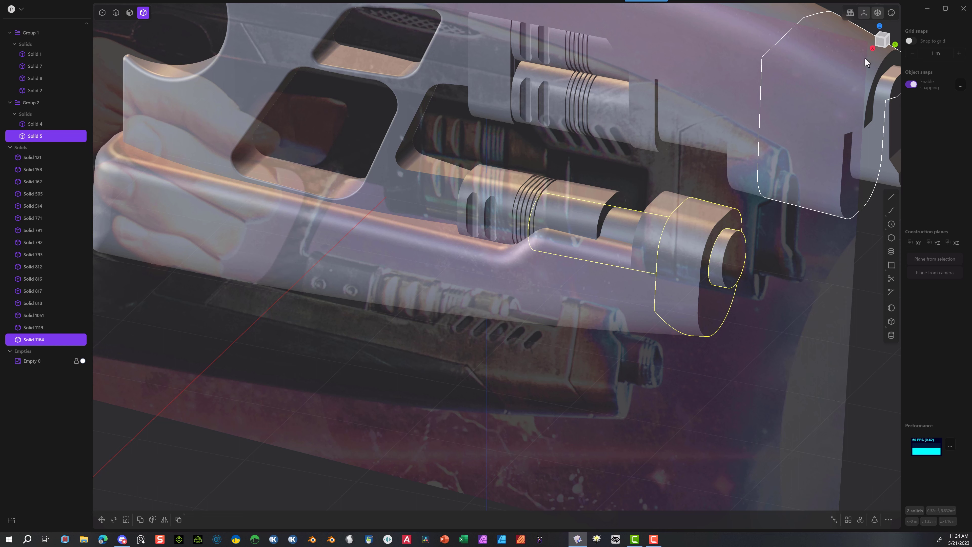
{"action": "left_click", "coordinate": [873, 49]}
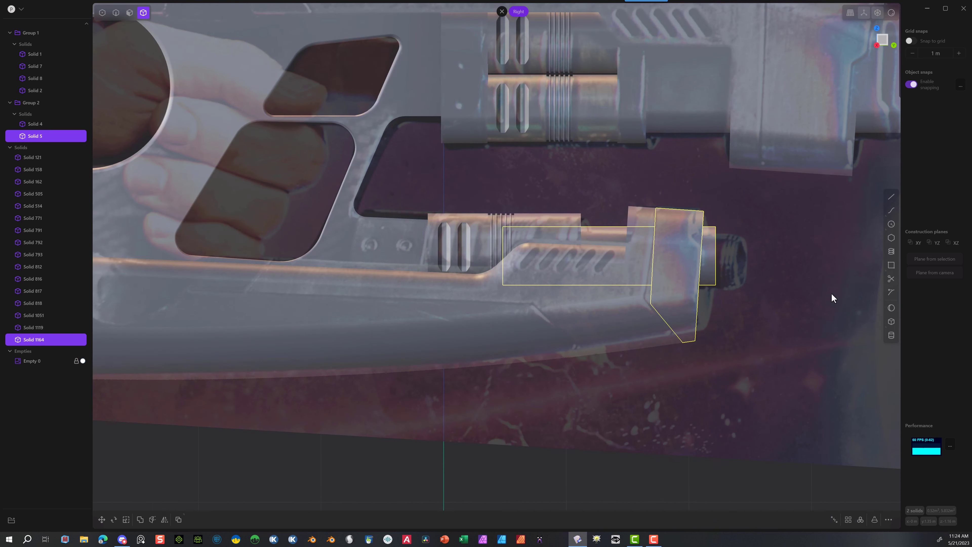
{"action": "left_click", "coordinate": [750, 212]}
Step: Offset the barrel cylinder's front face outward about 0.24 m to reach the reference muzzle
{"action": "scroll", "coordinate": [750, 212], "scroll_direction": "up", "scroll_amount": 4}
{"action": "middle_click_drag", "start_coordinate": [747, 259], "coordinate": [713, 276]}
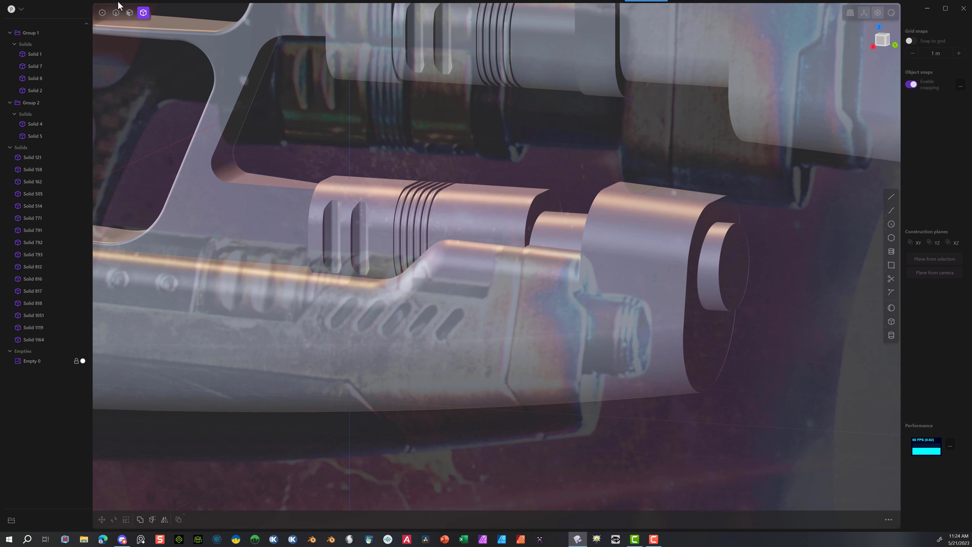
{"action": "left_click", "coordinate": [733, 271]}
{"action": "left_click", "coordinate": [130, 13]}
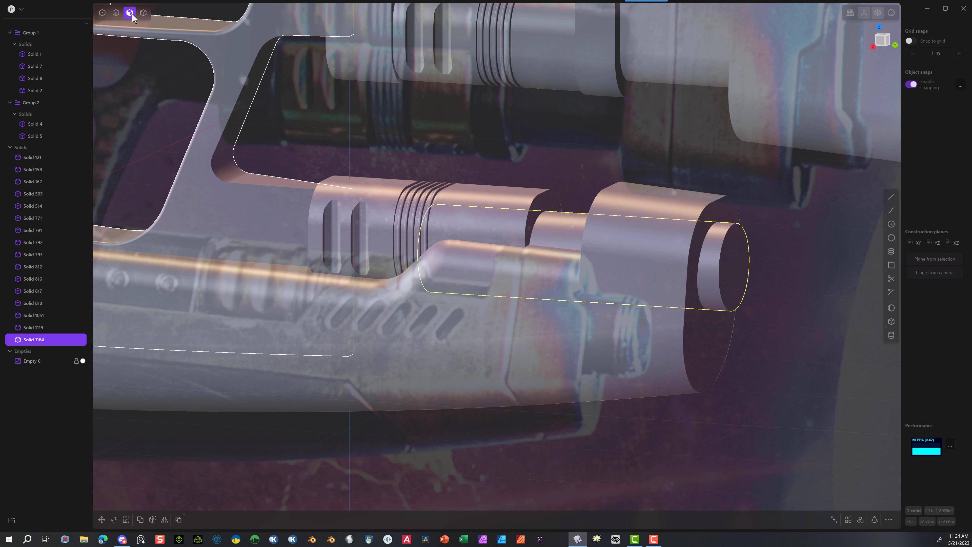
{"action": "left_click", "coordinate": [734, 264]}
{"action": "mouse_move", "coordinate": [771, 269]}
{"action": "left_mouse_down"}
{"action": "mouse_move", "coordinate": [824, 272]}
{"action": "mouse_move", "coordinate": [784, 279]}
{"action": "left_mouse_up"}
{"action": "left_click", "coordinate": [874, 49]}
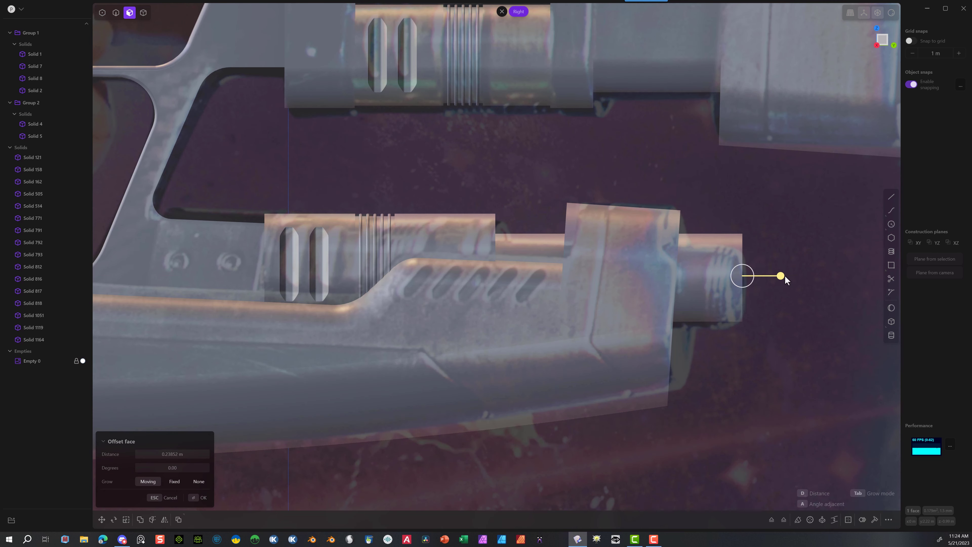
{"action": "right_click", "coordinate": [868, 279]}
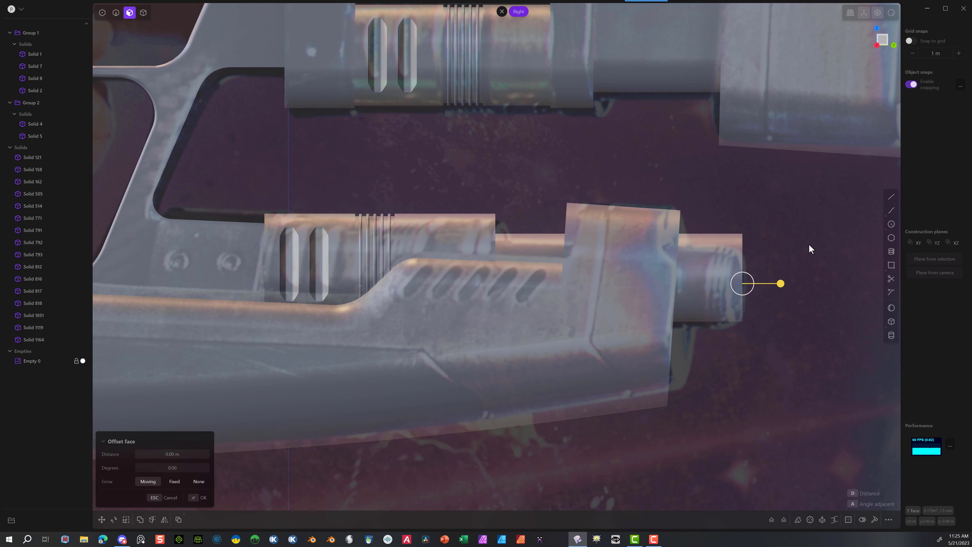
Step: Fillet the barrel's front circular edge with a distance of about 0.19 m to match the reference's rounded muzzle
{"action": "middle_click_drag", "start_coordinate": [770, 252], "coordinate": [756, 268]}
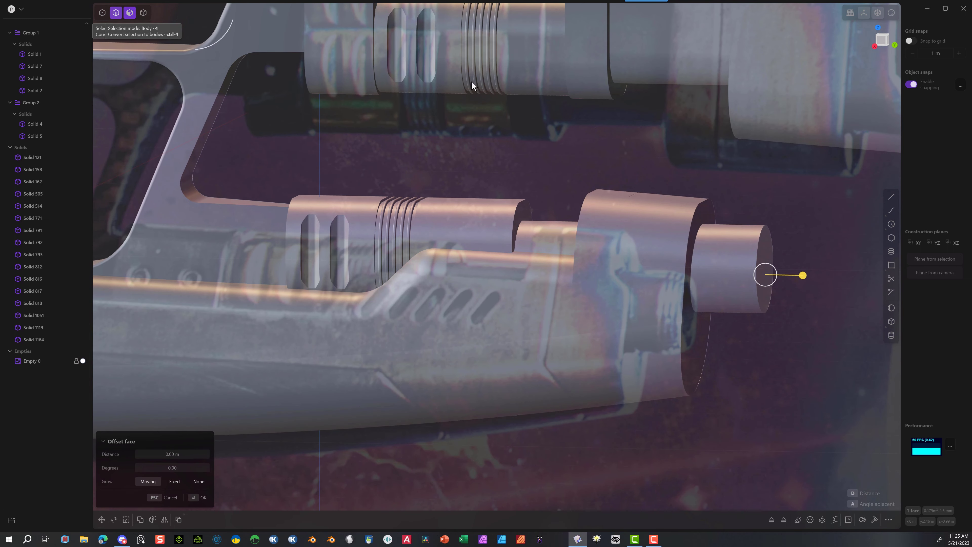
{"action": "left_click", "coordinate": [115, 12]}
{"action": "left_click", "coordinate": [759, 236]}
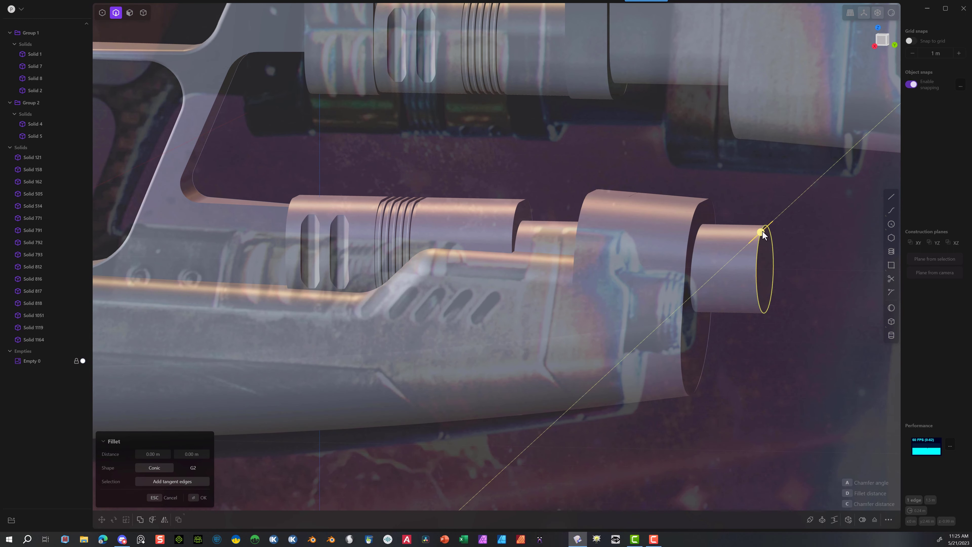
{"action": "left_click_drag", "start_coordinate": [762, 231], "coordinate": [780, 218]}
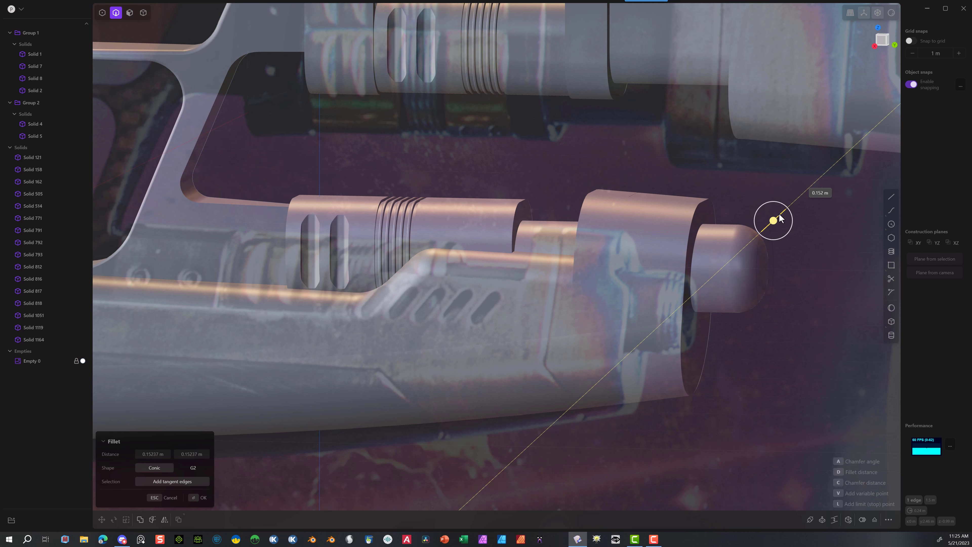
{"action": "left_click_drag", "start_coordinate": [803, 44], "coordinate": [880, 57]}
{"action": "left_click", "coordinate": [882, 53]}
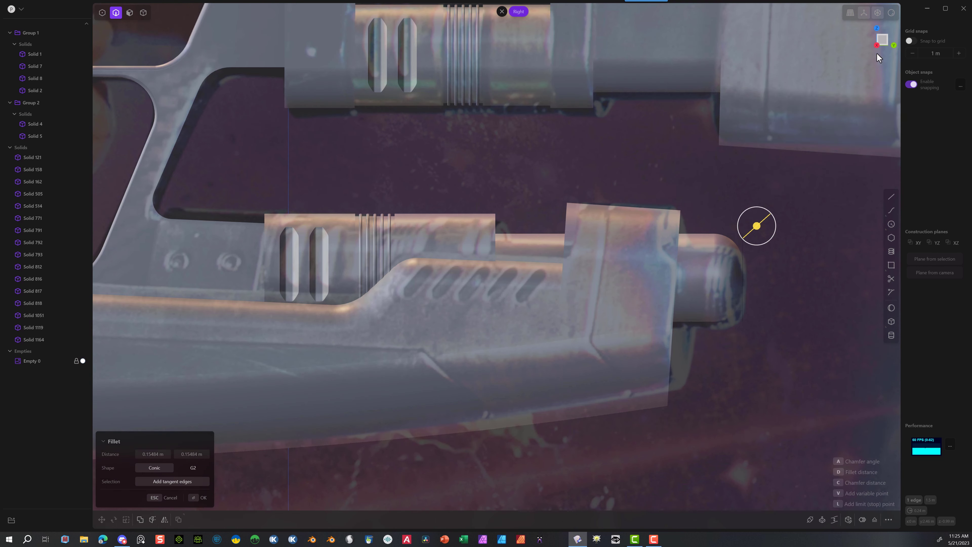
{"action": "left_click_drag", "start_coordinate": [757, 226], "coordinate": [769, 232]}
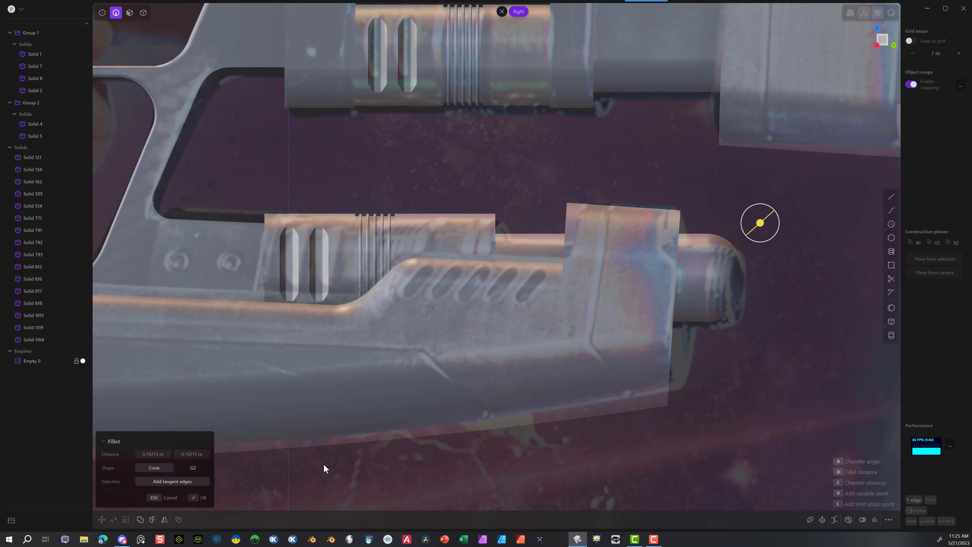
{"action": "left_click", "coordinate": [200, 498]}
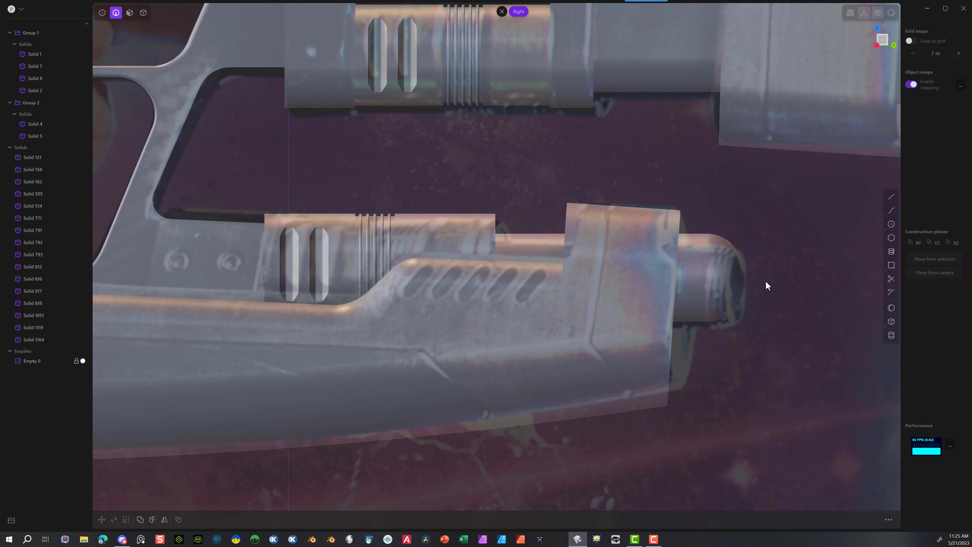
Step: Draw a circle concentric with the barrel's rounded muzzle in back view, sized for the central bore
{"action": "scroll", "coordinate": [790, 265], "scroll_direction": "up", "scroll_amount": 3}
{"action": "left_click", "coordinate": [892, 224]}
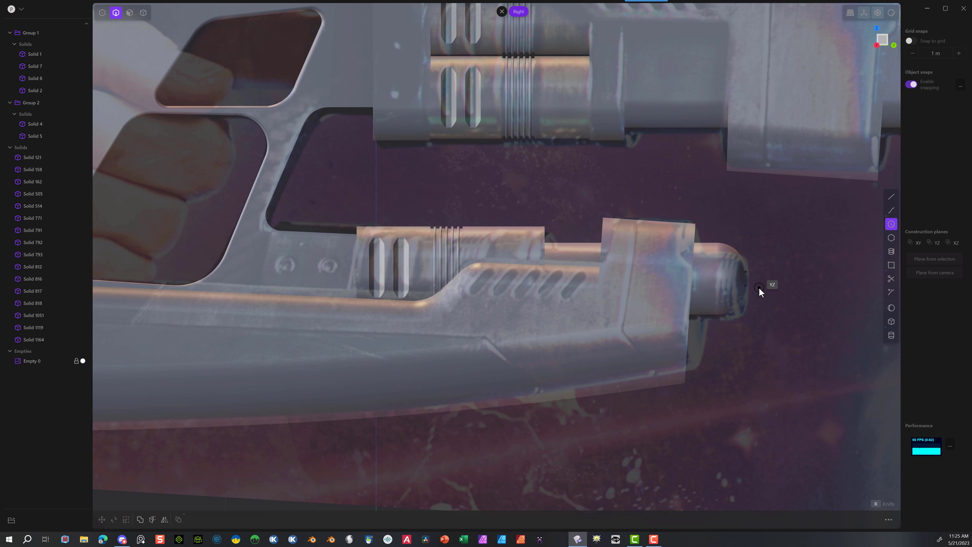
{"action": "left_click", "coordinate": [894, 46]}
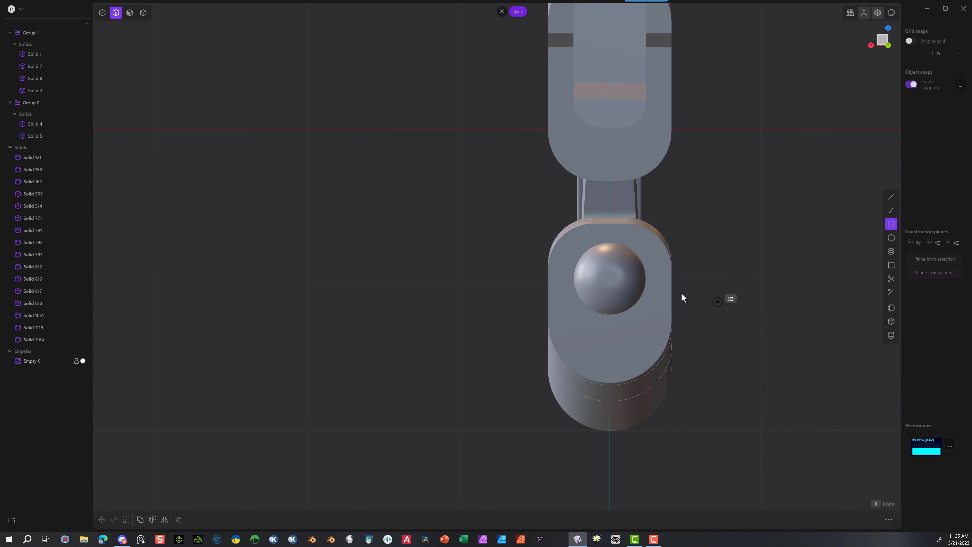
{"action": "left_click", "coordinate": [616, 279]}
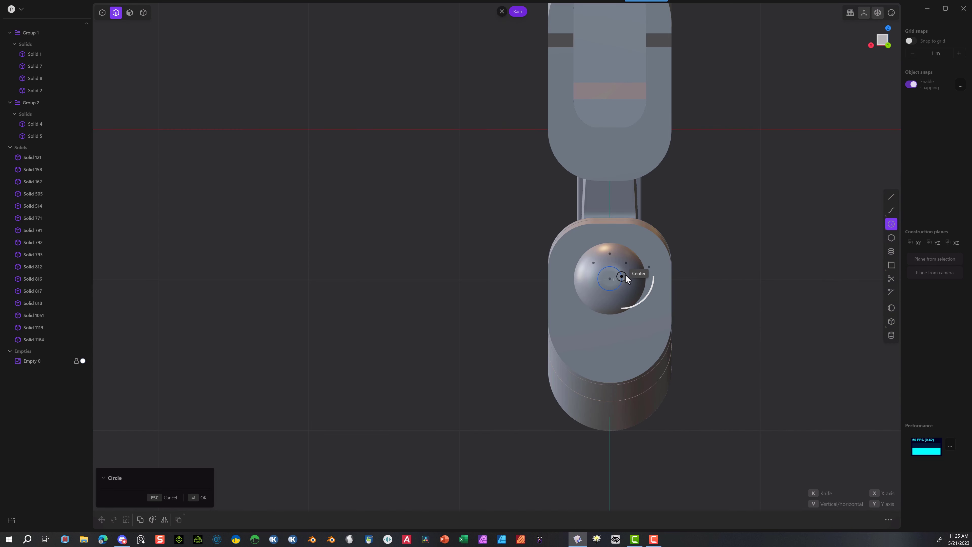
{"action": "scroll", "coordinate": [625, 276], "scroll_direction": "up", "scroll_amount": 3}
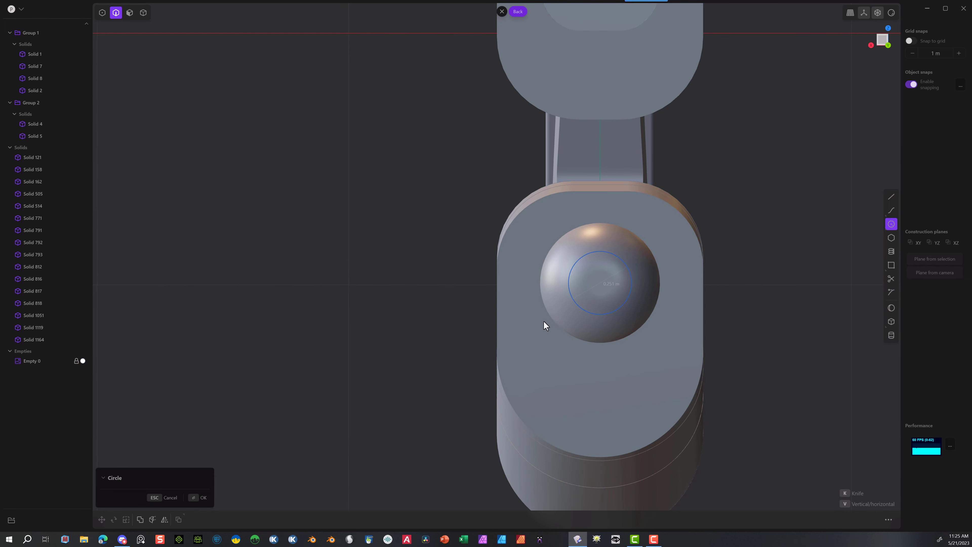
{"action": "left_click", "coordinate": [201, 499]}
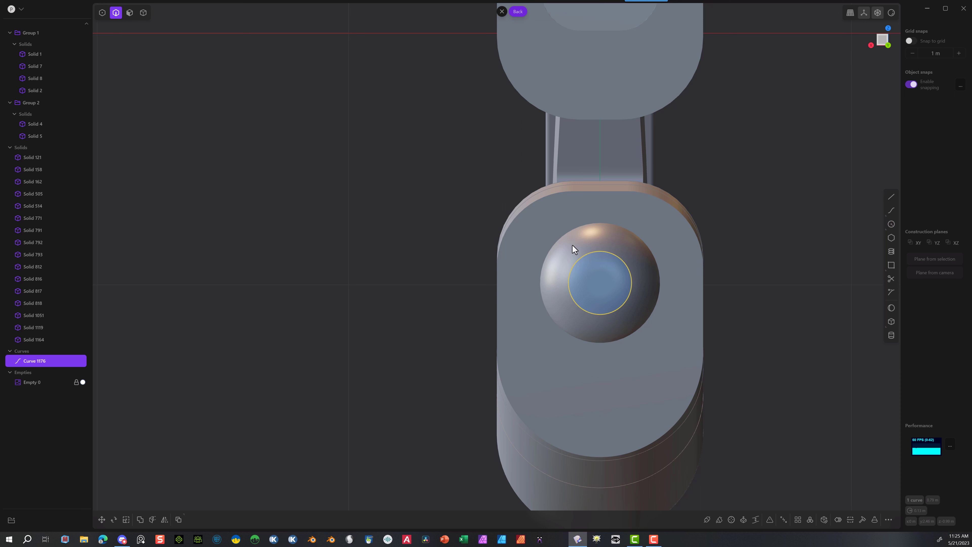
Step: Cut the barrel cylinder with the concentric circle to separate its central core
{"action": "left_click", "coordinate": [143, 14]}
{"action": "left_click", "coordinate": [587, 233]}
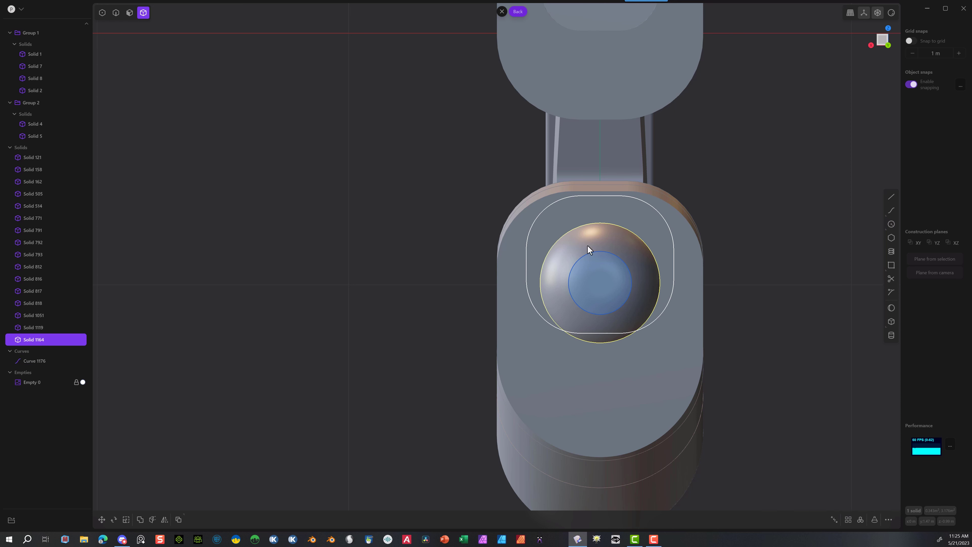
{"action": "left_click", "coordinate": [152, 520]}
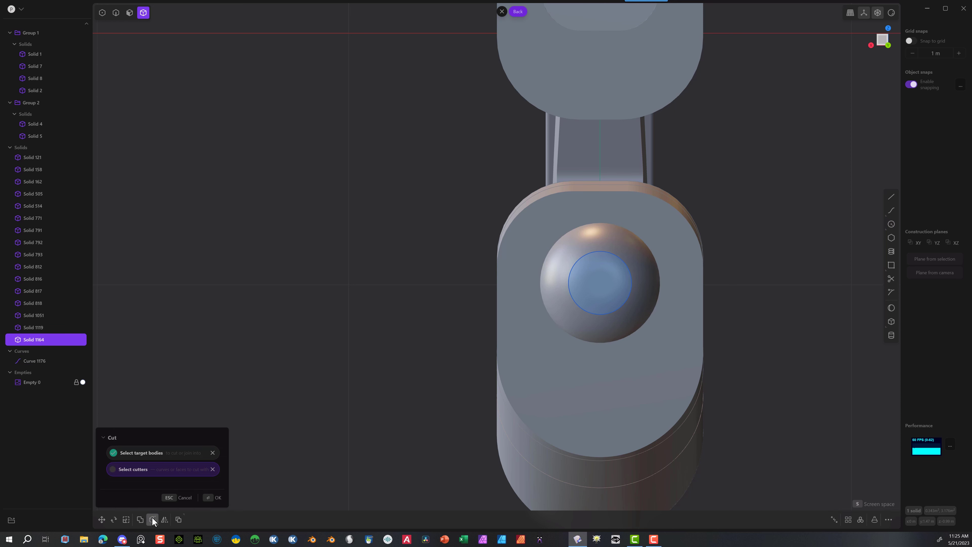
{"action": "left_click", "coordinate": [594, 252]}
{"action": "left_click", "coordinate": [207, 500]}
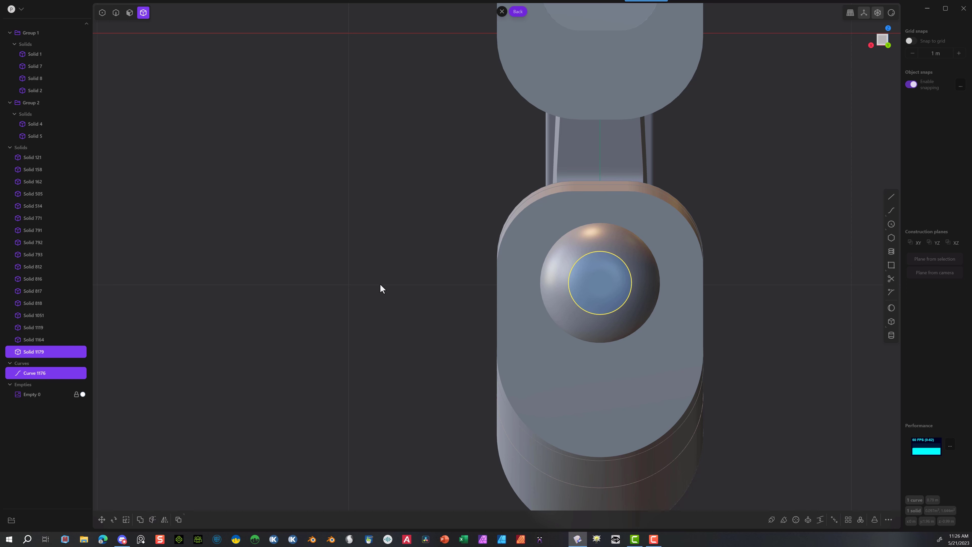
Step: Delete the cut-out core solid and the leftover circle curve to open the barrel's bore
{"action": "middle_click_drag", "start_coordinate": [380, 283], "coordinate": [509, 315]}
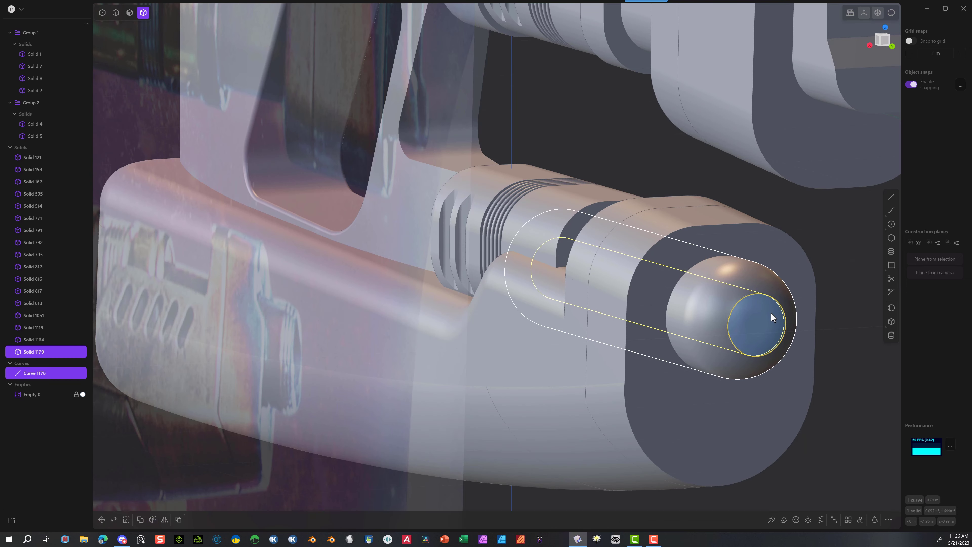
{"action": "left_click", "coordinate": [753, 346]}
{"action": "left_click", "coordinate": [756, 332]}
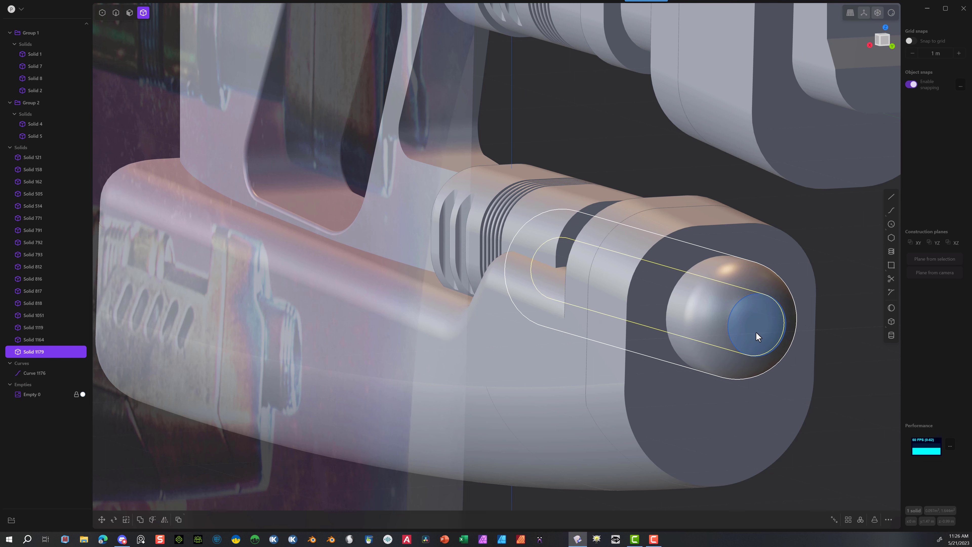
{"action": "key", "text": "Delete"}
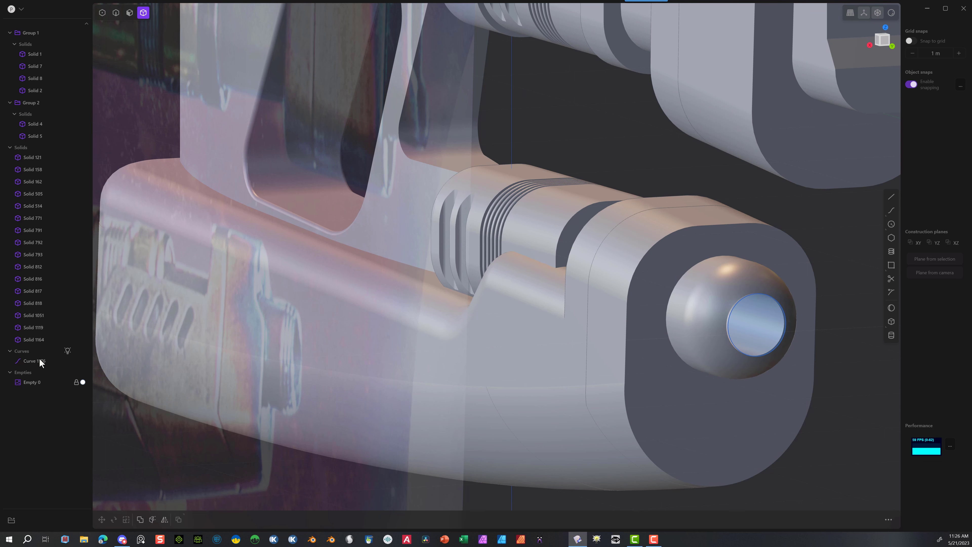
{"action": "left_click", "coordinate": [39, 360]}
{"action": "key", "text": "Delete"}
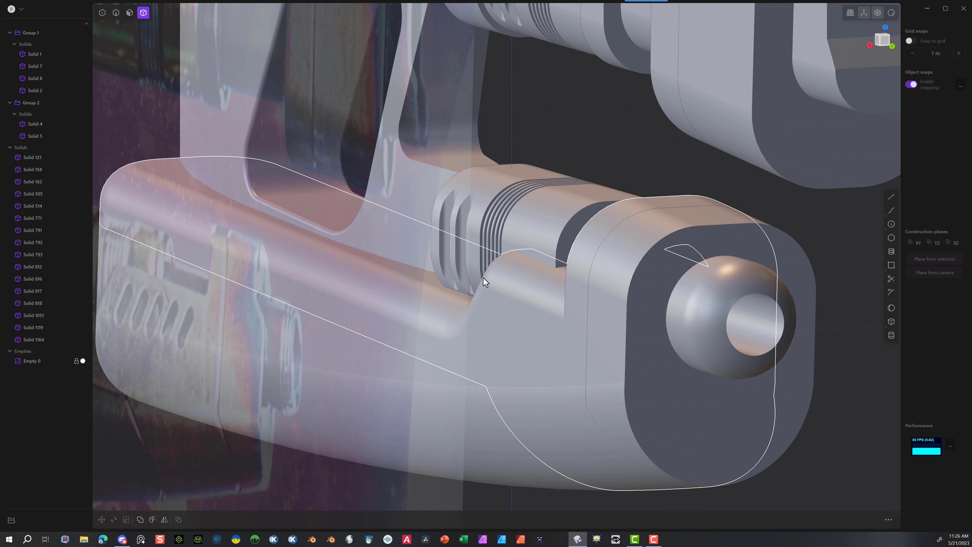
Step: Fillet the bore's front circular edge with a distance of about 0.034 m
{"action": "left_click", "coordinate": [116, 13]}
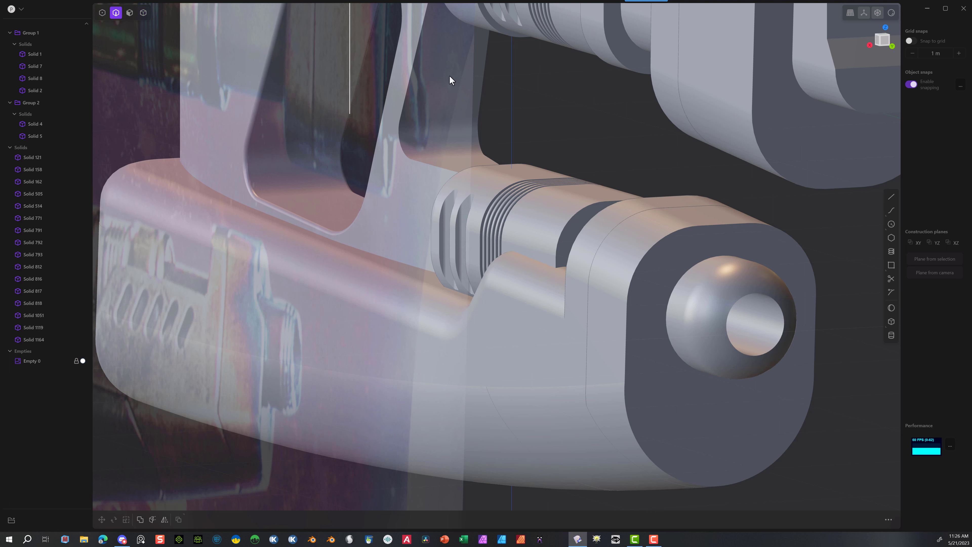
{"action": "left_click", "coordinate": [738, 301]}
{"action": "key", "text": "f"}
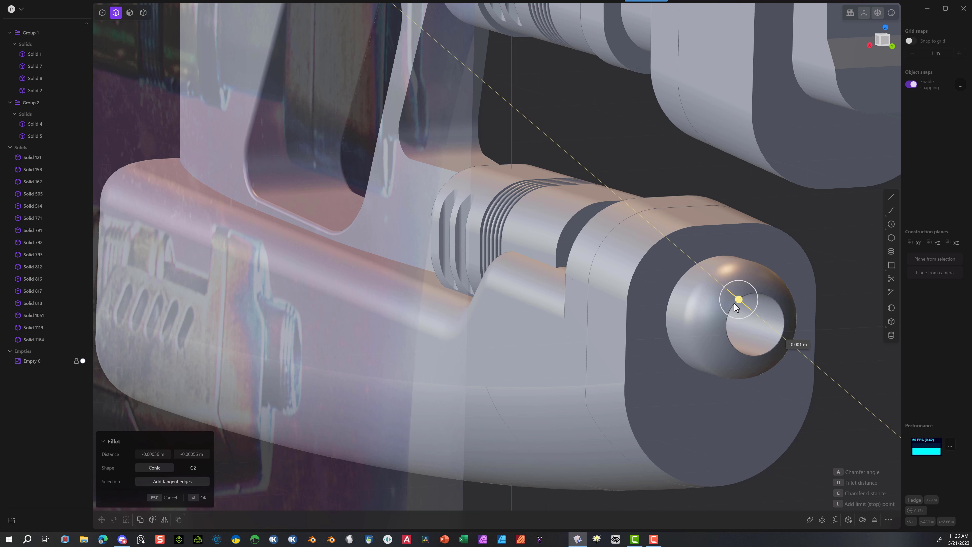
{"action": "left_click_drag", "start_coordinate": [736, 306], "coordinate": [630, 321]}
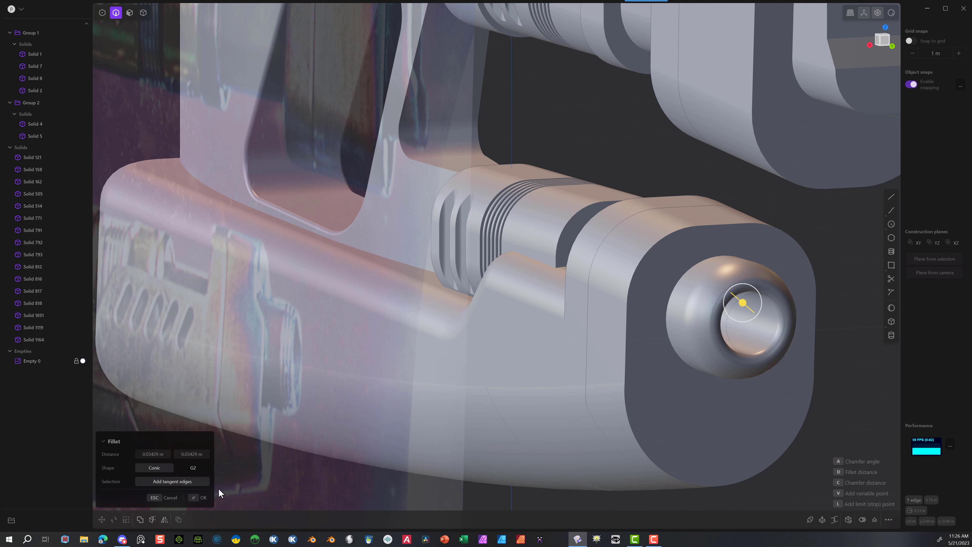
{"action": "left_click", "coordinate": [199, 497]}
Step: Draw a narrow upright rectangular profile with the Line tool, crossing the upper rounded shoulder of the muzzle in side view
{"action": "key", "text": "7"}
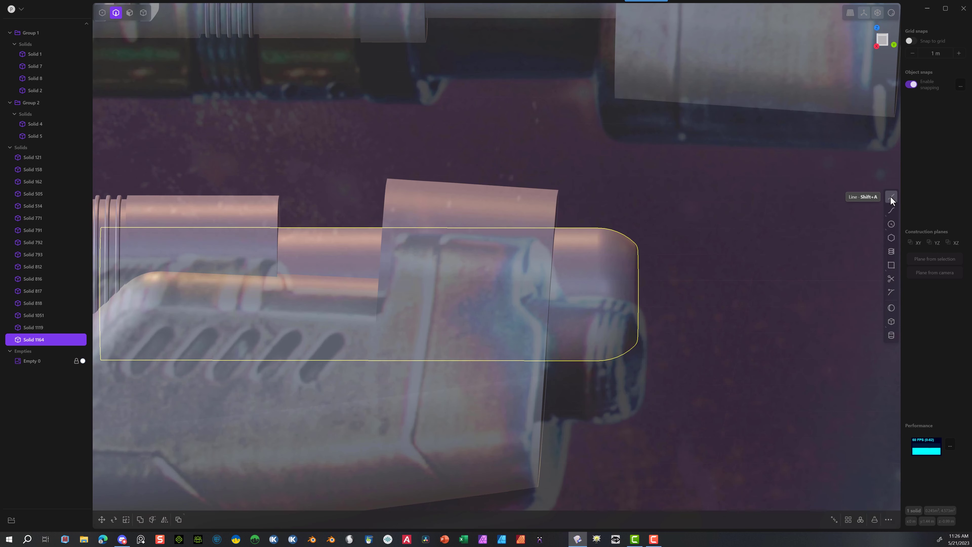
{"action": "left_click", "coordinate": [891, 196]}
{"action": "scroll", "coordinate": [651, 193], "scroll_direction": "up", "scroll_amount": 3}
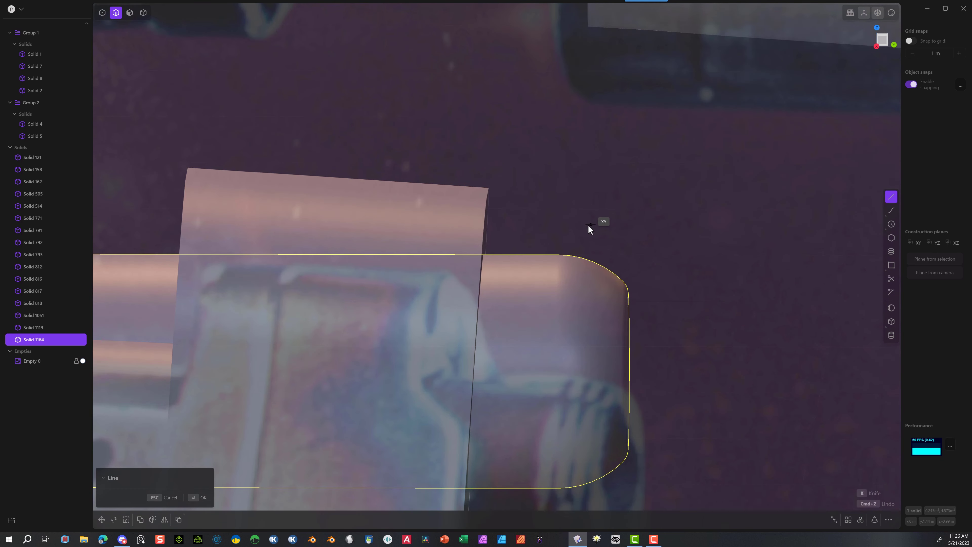
{"action": "scroll", "coordinate": [613, 268], "scroll_direction": "up", "scroll_amount": 2}
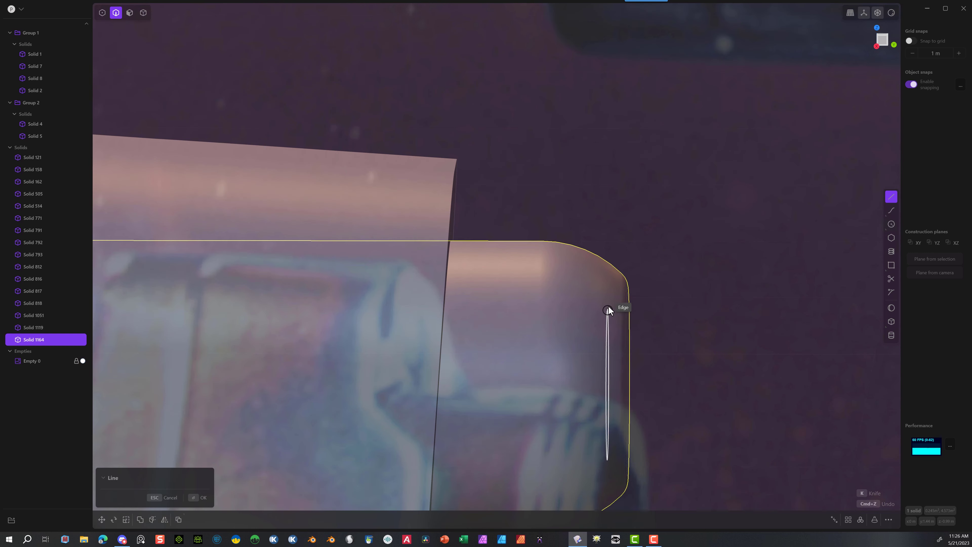
{"action": "left_click", "coordinate": [558, 223]}
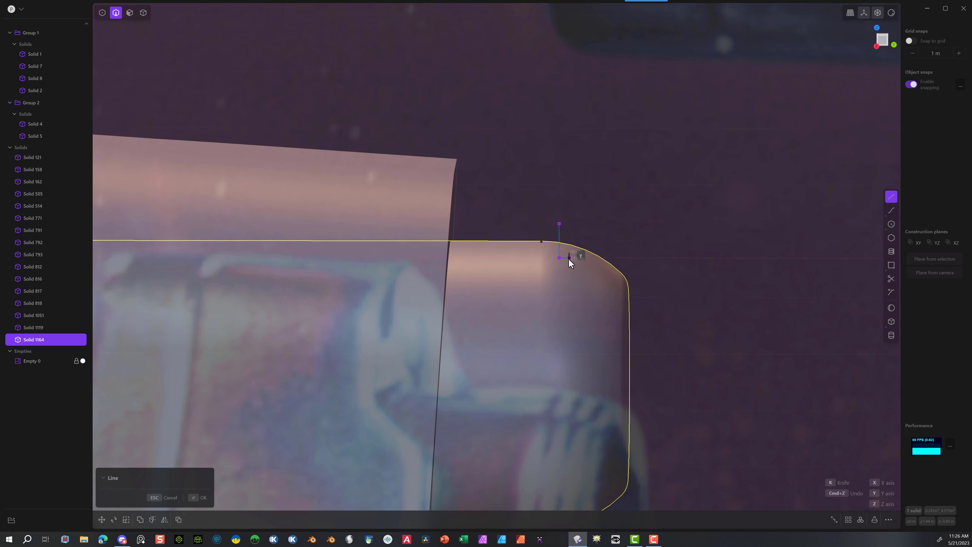
{"action": "left_click", "coordinate": [558, 223]}
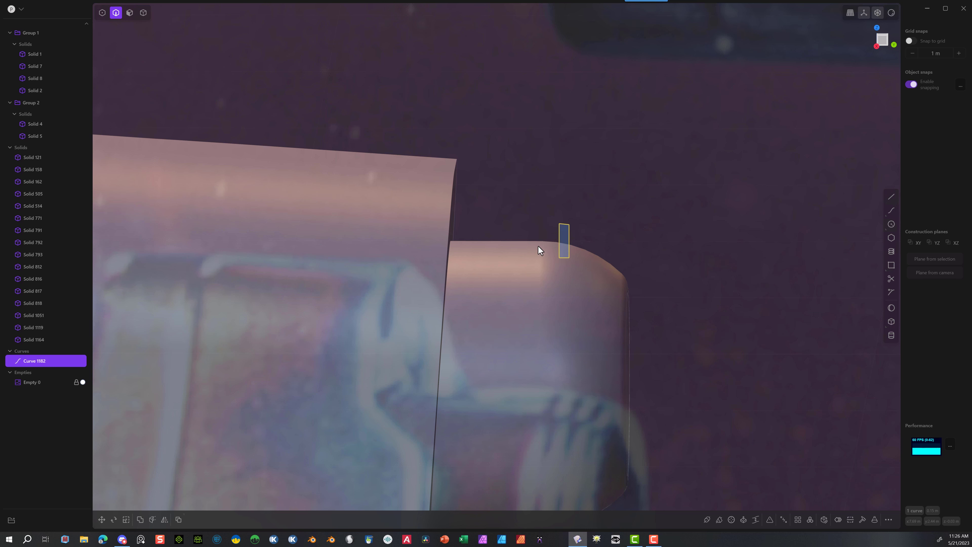
Step: Duplicate the narrow profile twice toward the muzzle, about 0.04 m apart, lowering the copies about 0.007 m and 0.019 m to follow the curve
{"action": "key", "text": "ctrl+d"}
{"action": "left_click_drag", "start_coordinate": [609, 240], "coordinate": [627, 245]}
{"action": "left_click_drag", "start_coordinate": [589, 205], "coordinate": [591, 213]}
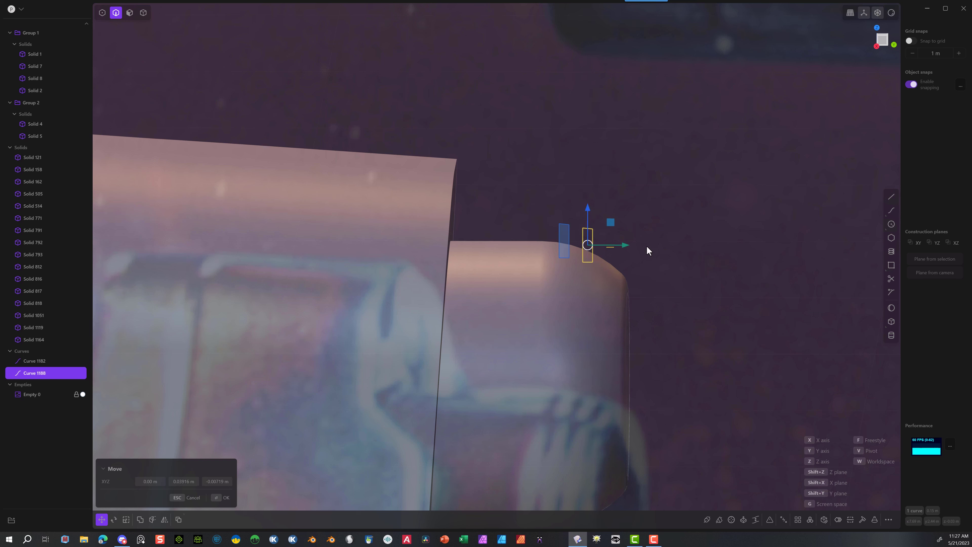
{"action": "key", "text": "ctrl+d"}
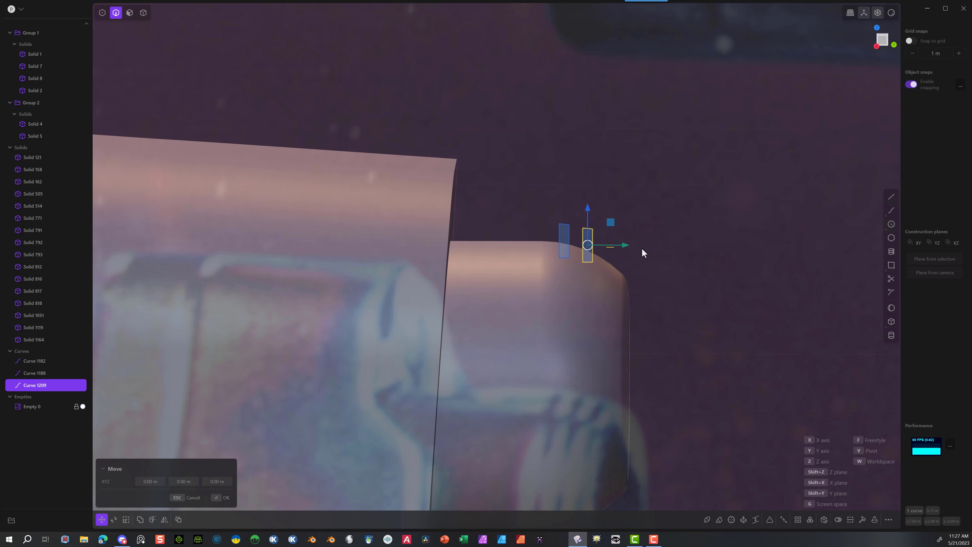
{"action": "left_click_drag", "start_coordinate": [626, 245], "coordinate": [649, 253]}
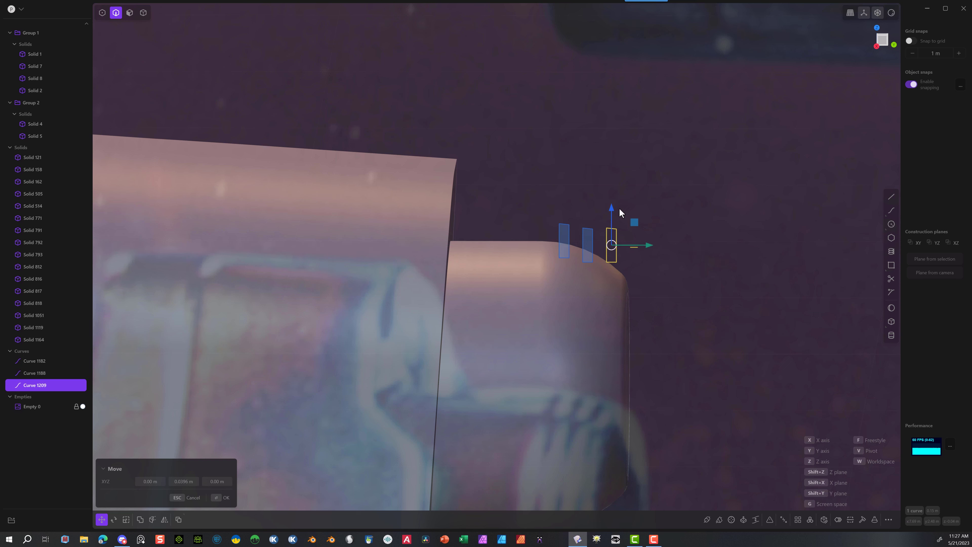
{"action": "left_click_drag", "start_coordinate": [617, 210], "coordinate": [614, 219]}
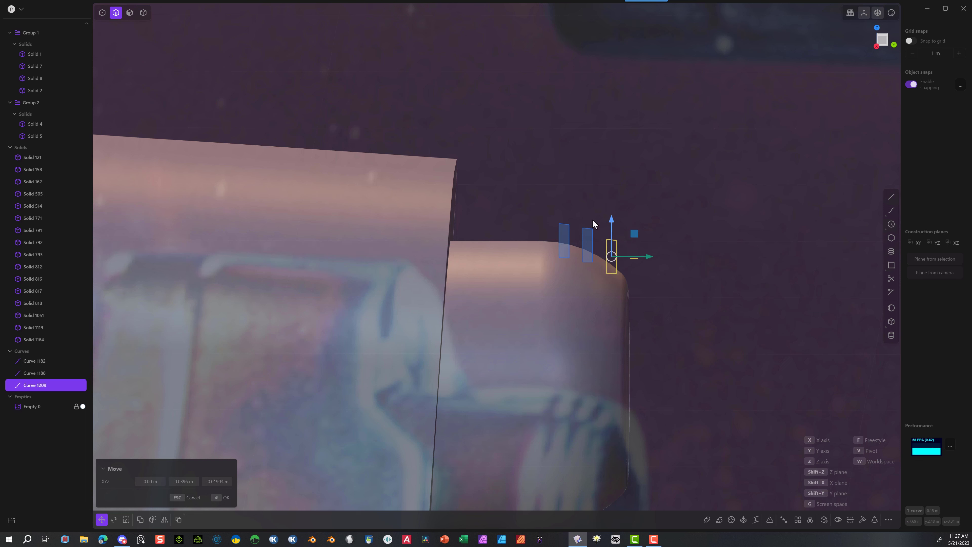
{"action": "left_click", "coordinate": [218, 498]}
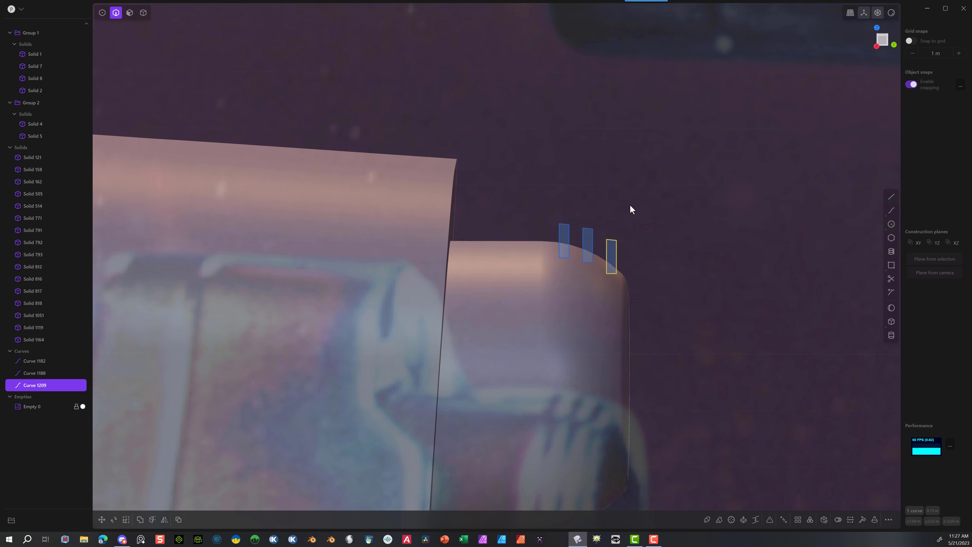
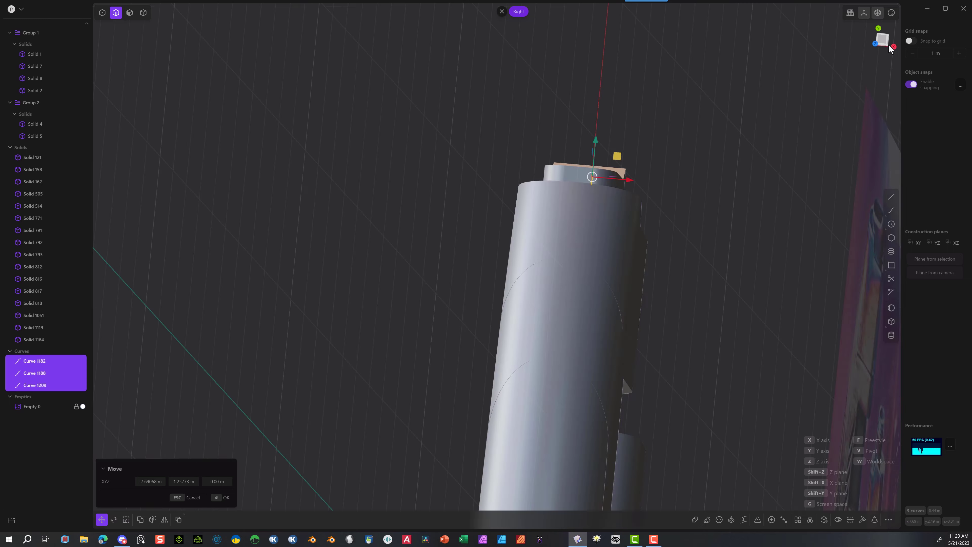
Step: Move the three groove profiles onto the muzzle's upper rounded shoulder, centred across the barrel, and check them in back and side view
{"action": "middle_click_drag", "start_coordinate": [620, 111], "coordinate": [723, 366]}
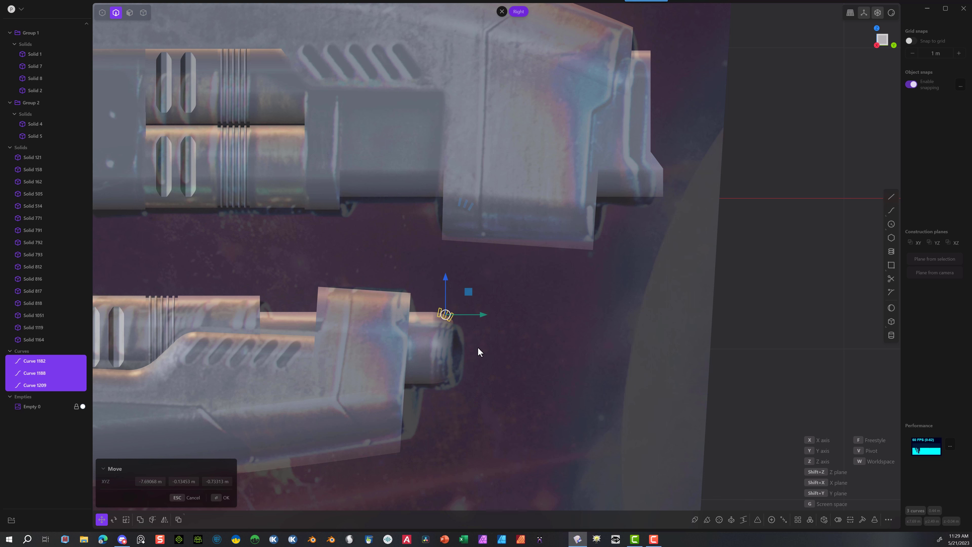
{"action": "middle_click_drag", "start_coordinate": [477, 347], "coordinate": [519, 305]}
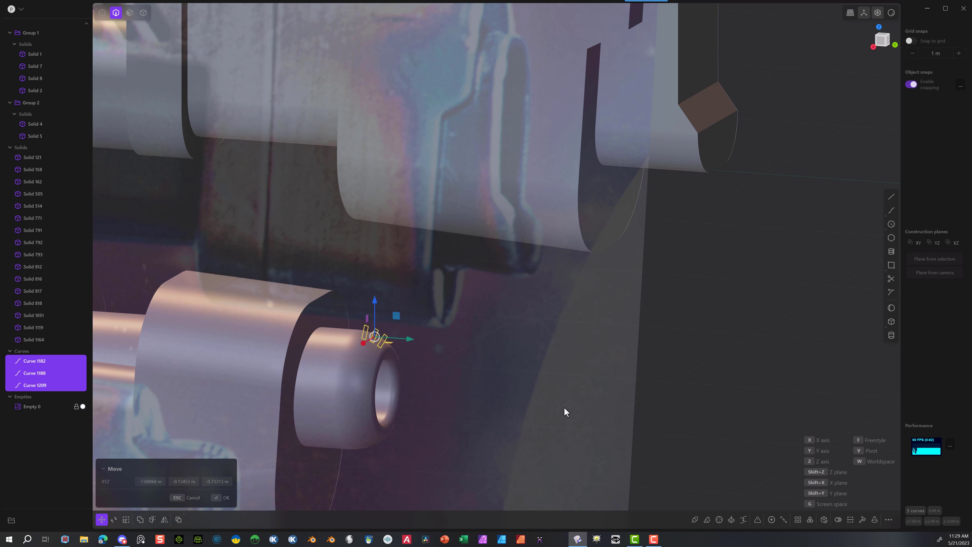
{"action": "left_click", "coordinate": [895, 45]}
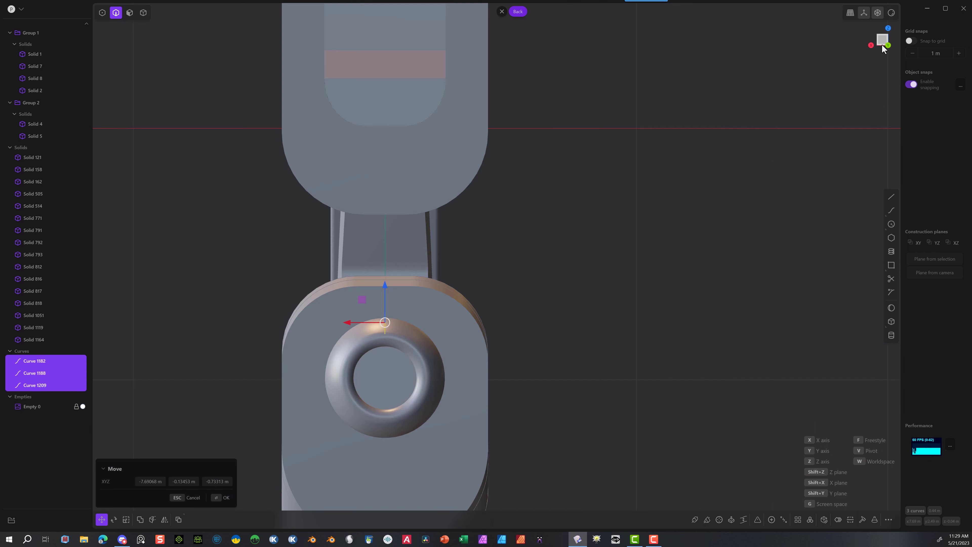
{"action": "left_click", "coordinate": [870, 46]}
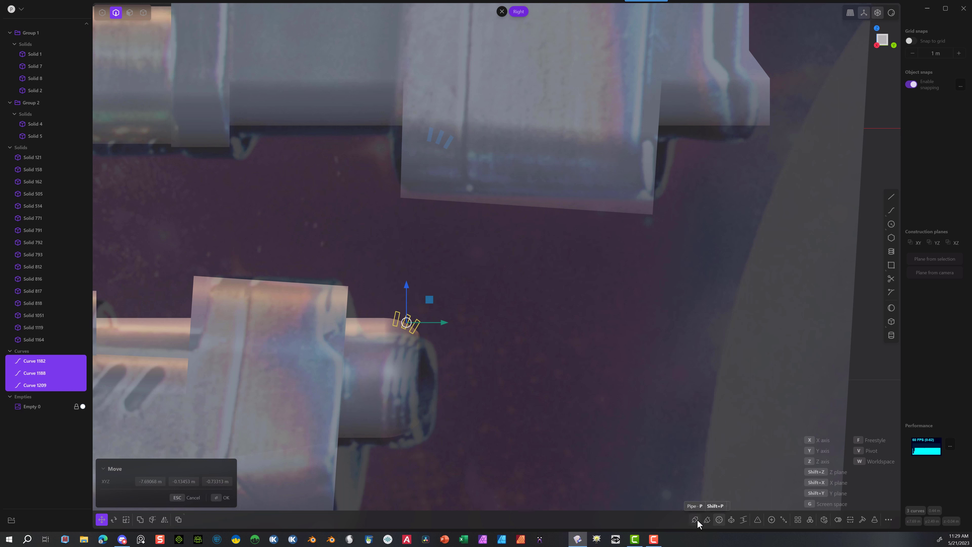
Step: Revolve the three groove profiles 360 degrees around the barrel's central axis to form three rings around the muzzle
{"action": "left_click", "coordinate": [718, 519]}
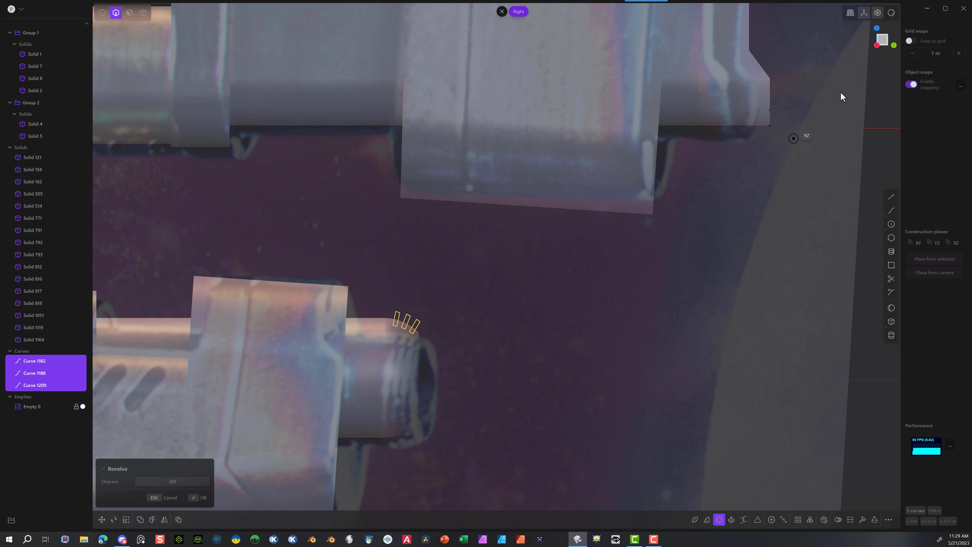
{"action": "left_click", "coordinate": [893, 47]}
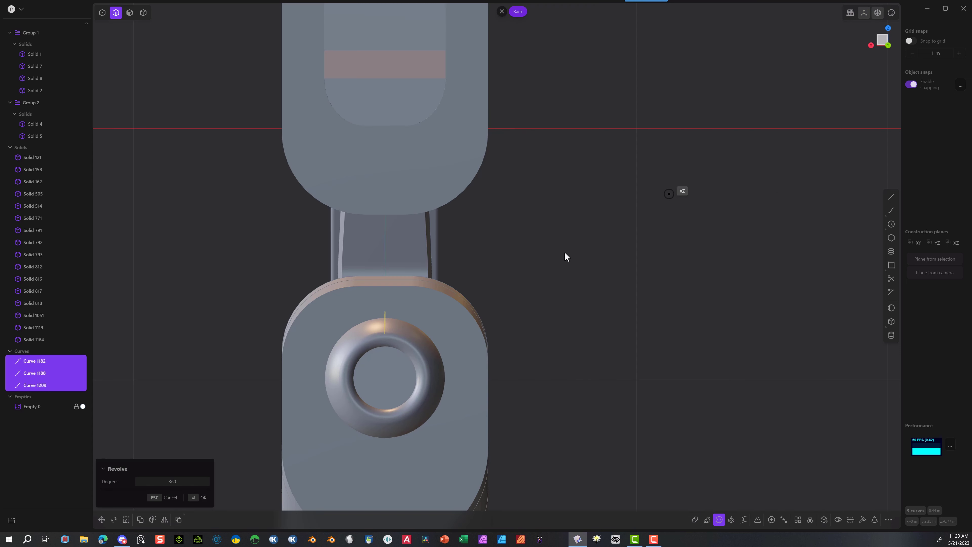
{"action": "left_click", "coordinate": [385, 378]}
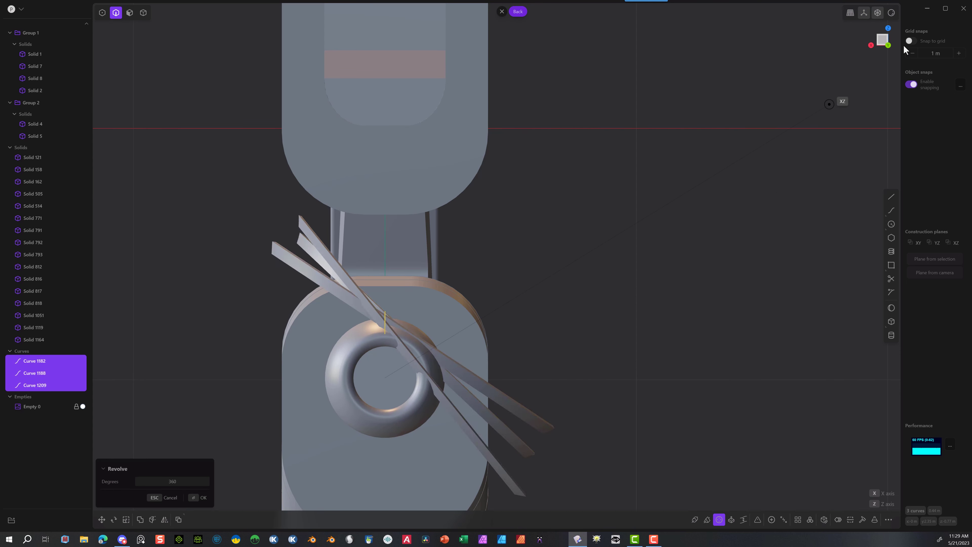
{"action": "left_click", "coordinate": [871, 45]}
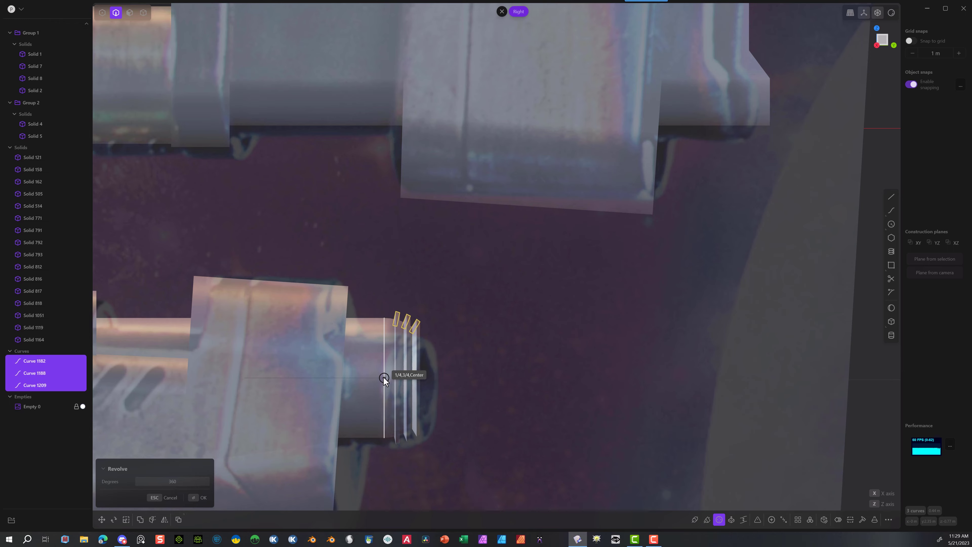
{"action": "left_click", "coordinate": [384, 379]}
{"action": "mouse_move", "coordinate": [415, 398]}
{"action": "middle_mouse_down"}
{"action": "mouse_move", "coordinate": [474, 387]}
{"action": "mouse_move", "coordinate": [440, 363]}
{"action": "mouse_move", "coordinate": [506, 339]}
{"action": "mouse_move", "coordinate": [425, 373]}
{"action": "mouse_move", "coordinate": [400, 408]}
{"action": "middle_mouse_up"}
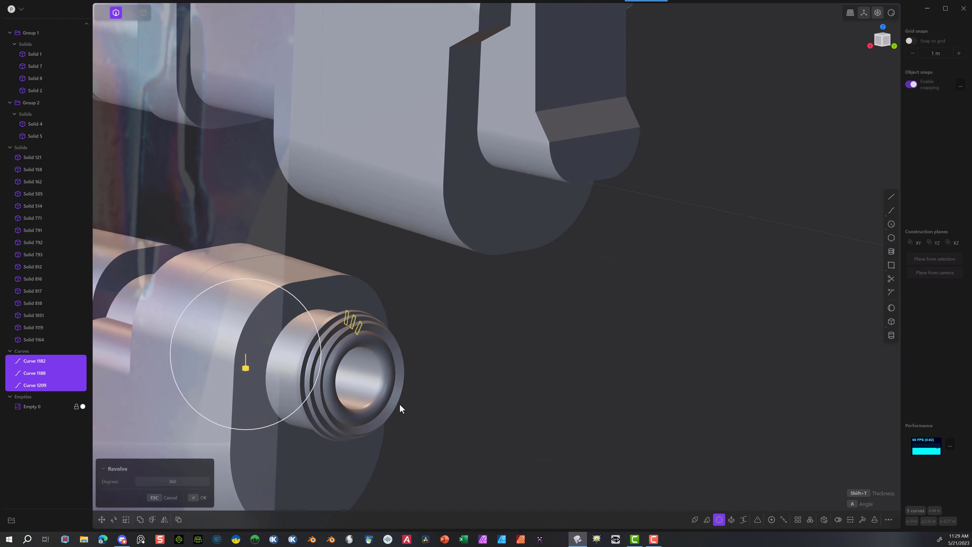
{"action": "scroll", "coordinate": [399, 404], "scroll_direction": "up", "scroll_amount": 8}
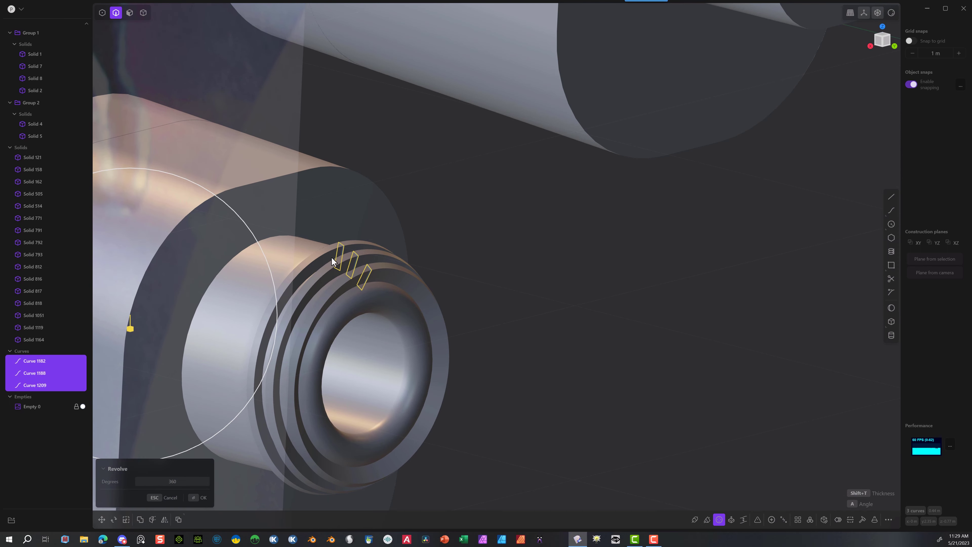
{"action": "left_click", "coordinate": [199, 498]}
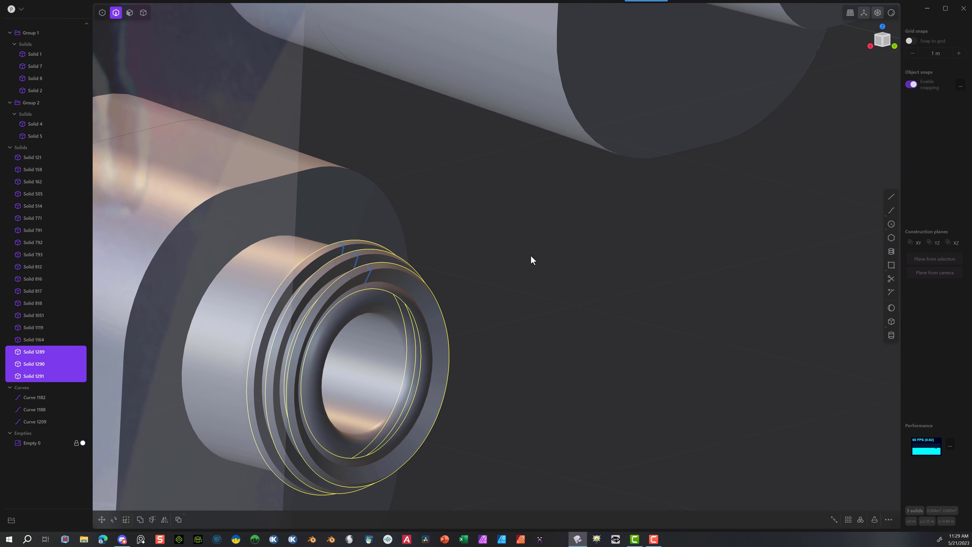
Step: Subtract the three revolved rings from the barrel with a Boolean, cutting ring grooves into the muzzle's shoulder
{"action": "scroll", "coordinate": [390, 284], "scroll_direction": "up", "scroll_amount": 4}
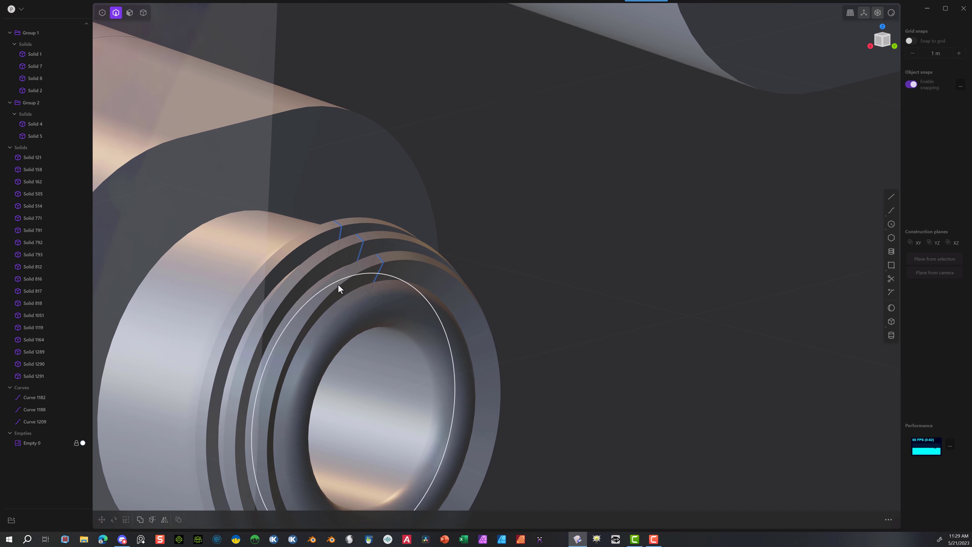
{"action": "middle_click_drag", "start_coordinate": [354, 290], "coordinate": [393, 278]}
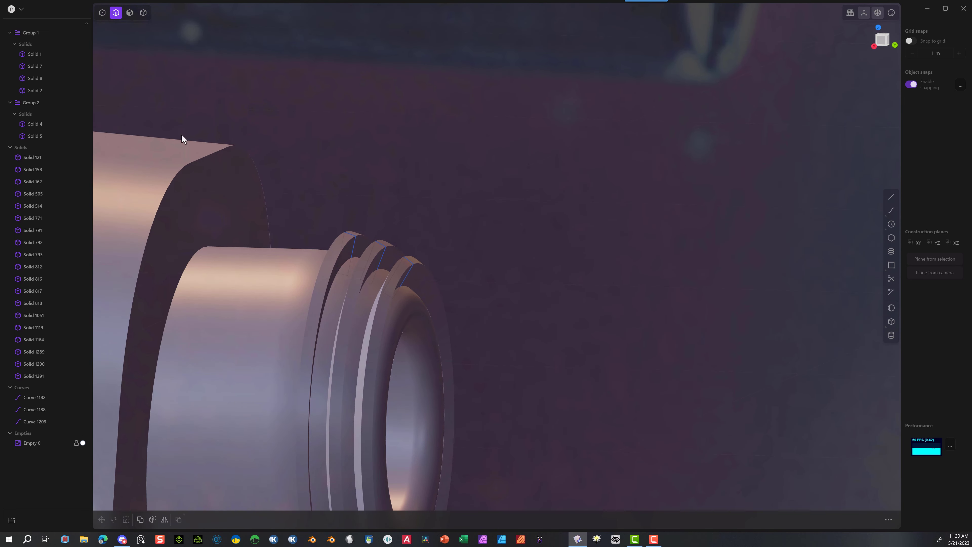
{"action": "left_click", "coordinate": [143, 13]}
{"action": "left_click", "coordinate": [232, 338]}
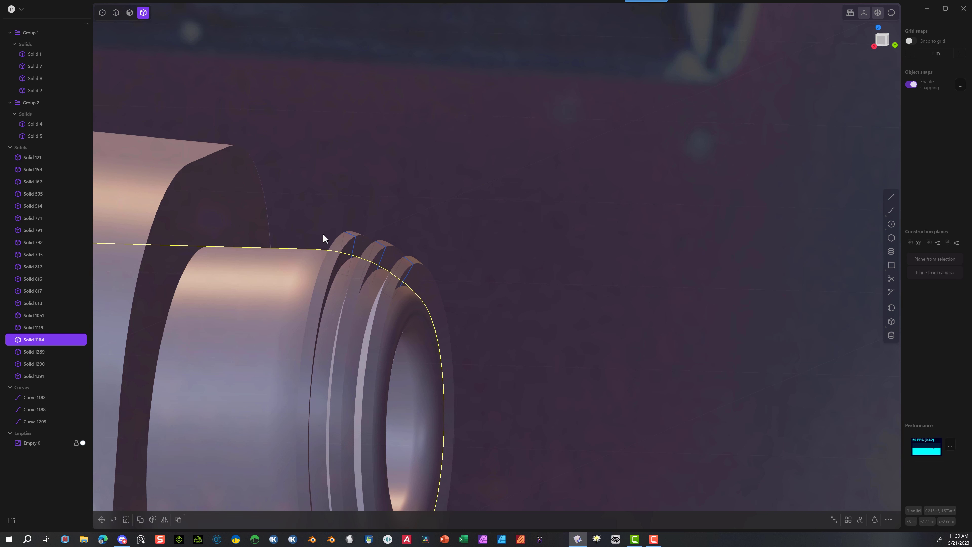
{"action": "left_click", "coordinate": [348, 238]}
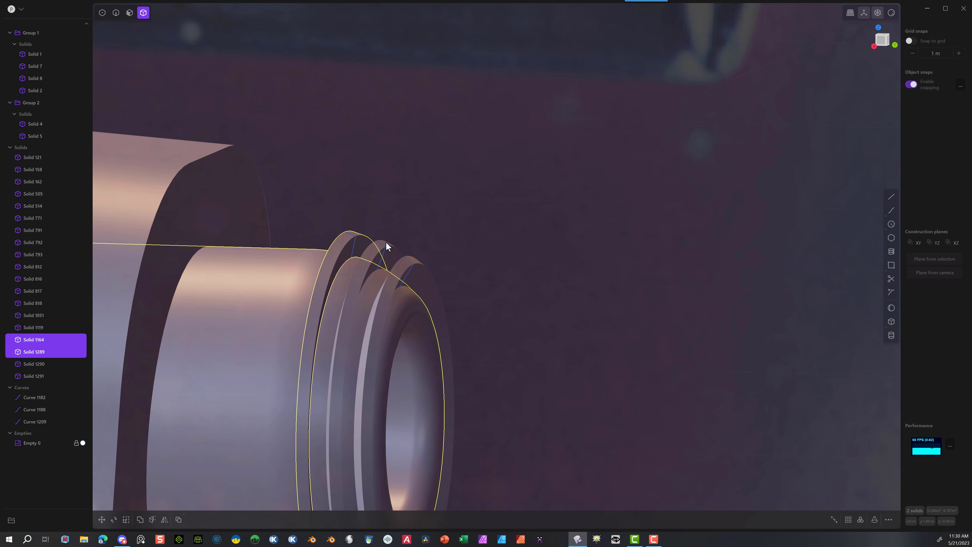
{"action": "left_click", "coordinate": [387, 244]}
{"action": "left_click", "coordinate": [424, 268]}
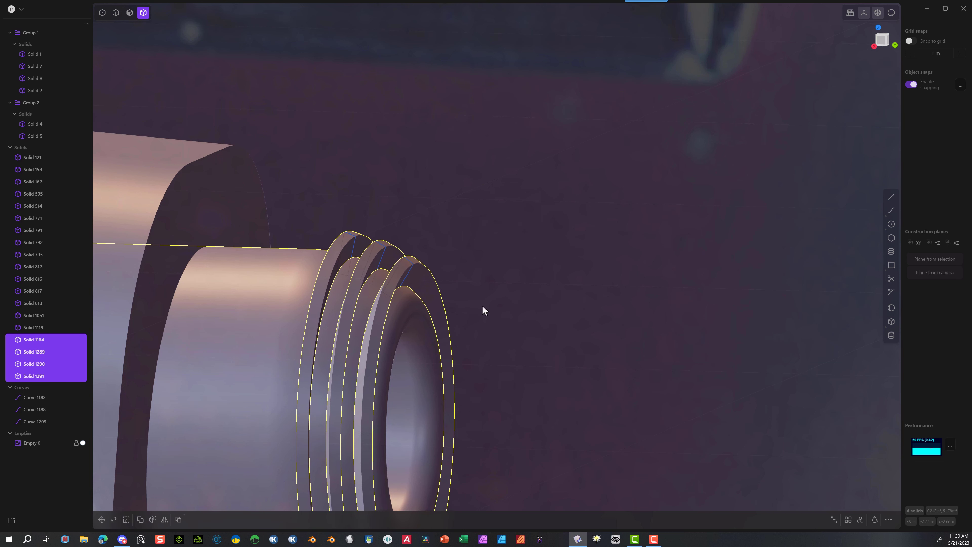
{"action": "key", "text": "shift+b"}
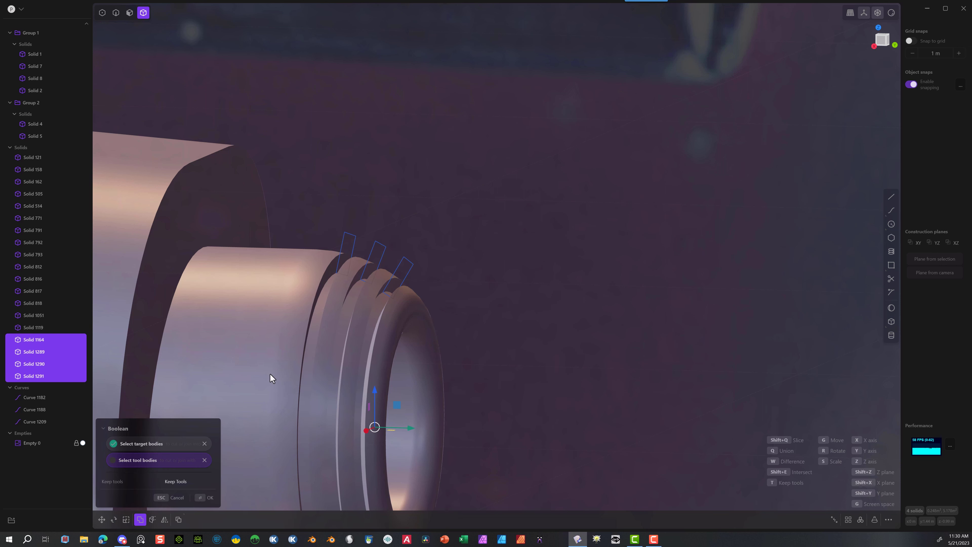
{"action": "left_click", "coordinate": [206, 498]}
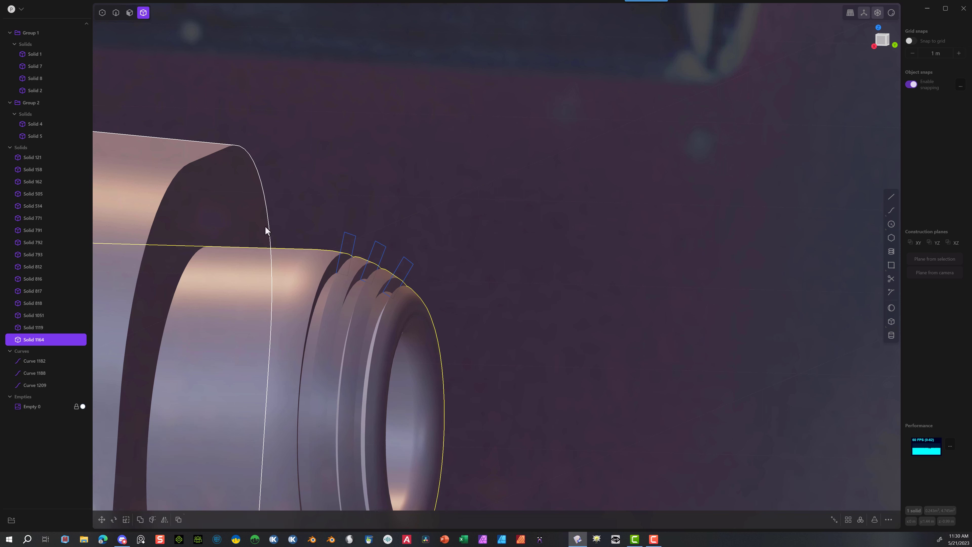
Step: Fillet the six outer rim edges of the three muzzle grooves with a distance of about 0.007 m
{"action": "left_click", "coordinate": [116, 12]}
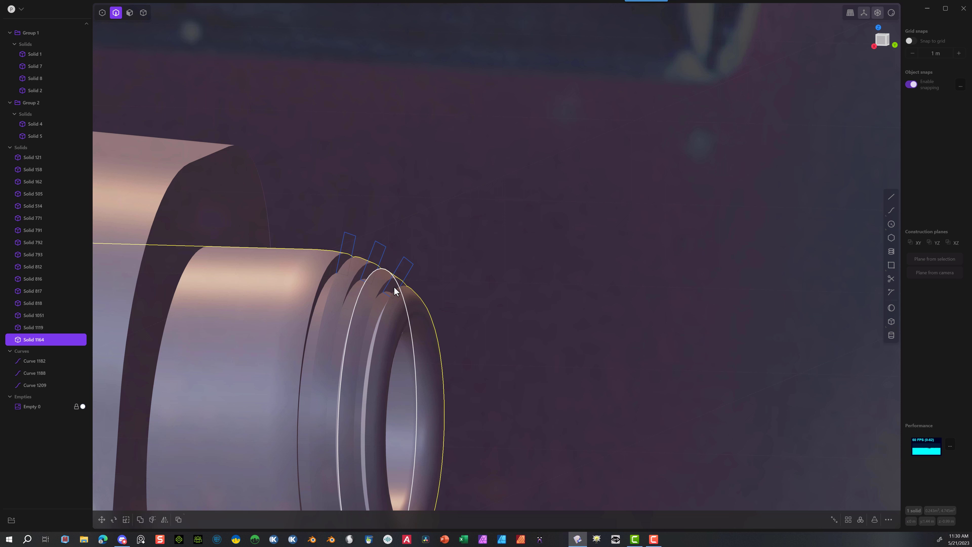
{"action": "left_click", "coordinate": [329, 267]}
{"action": "key", "text": "f"}
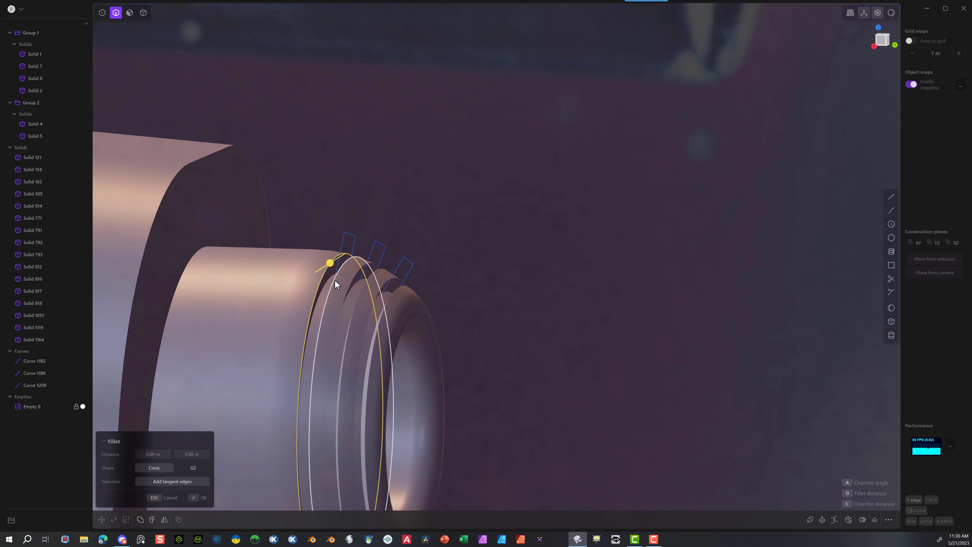
{"action": "left_click", "coordinate": [335, 280]}
{"action": "left_click", "coordinate": [361, 285]}
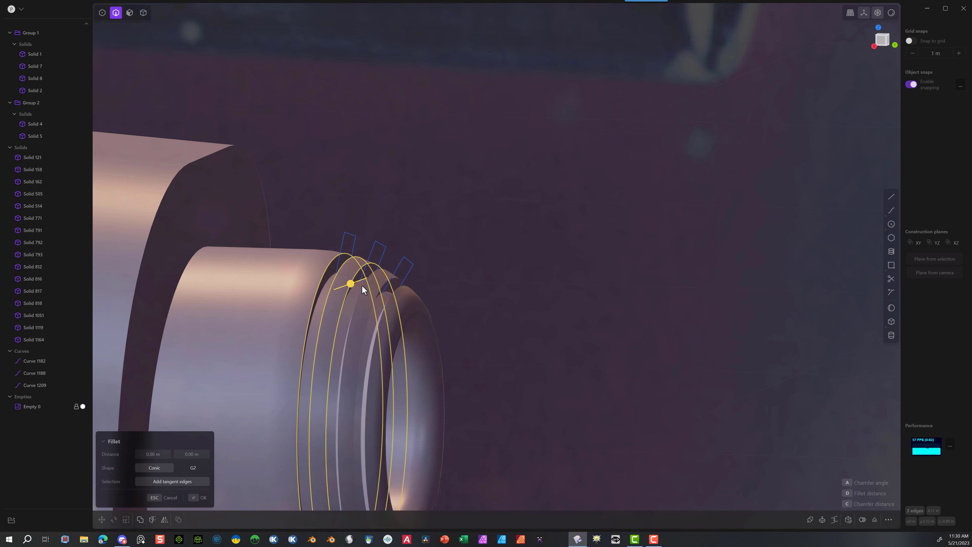
{"action": "left_click", "coordinate": [374, 288]}
{"action": "left_click", "coordinate": [383, 286]}
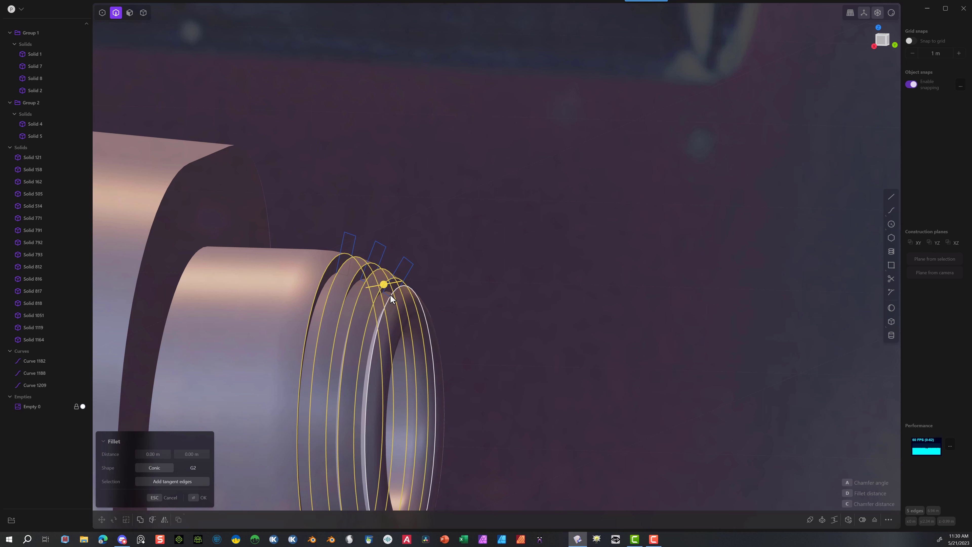
{"action": "left_click", "coordinate": [390, 297]}
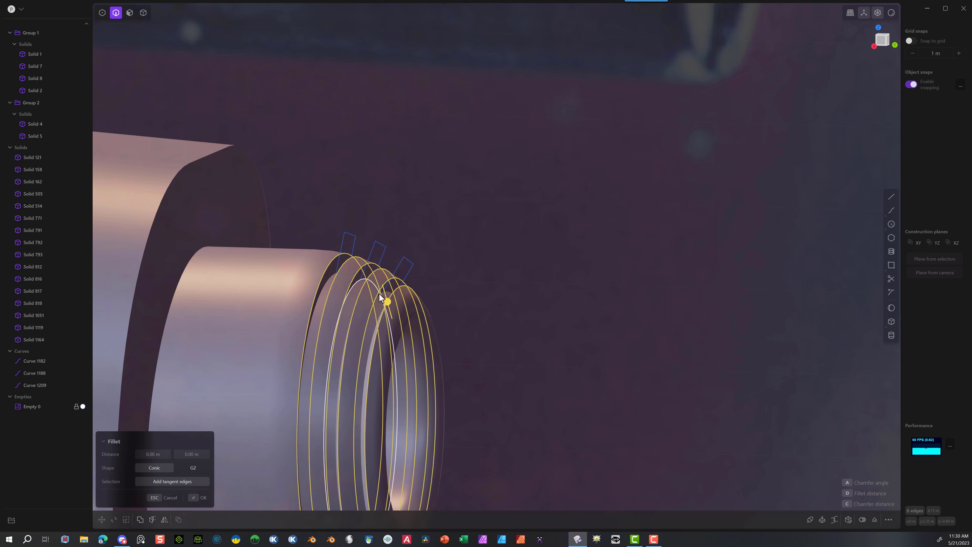
{"action": "left_click_drag", "start_coordinate": [386, 303], "coordinate": [377, 300]}
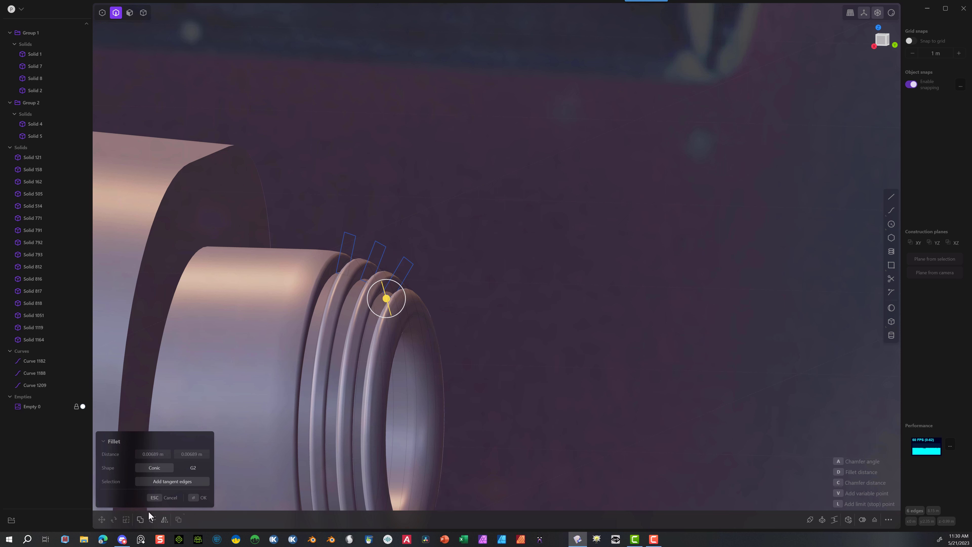
{"action": "left_click", "coordinate": [199, 498]}
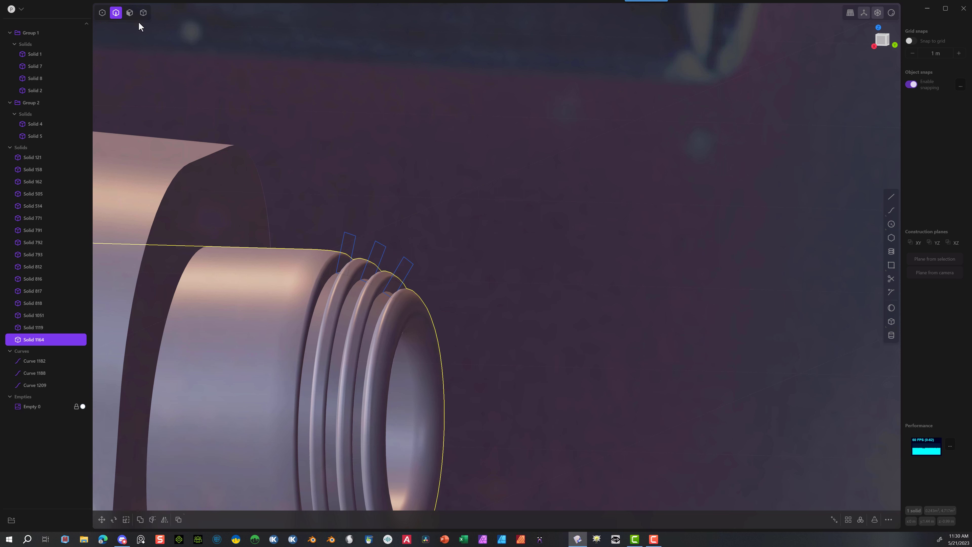
Step: Delete the three leftover groove profile curves
{"action": "left_click", "coordinate": [48, 361]}
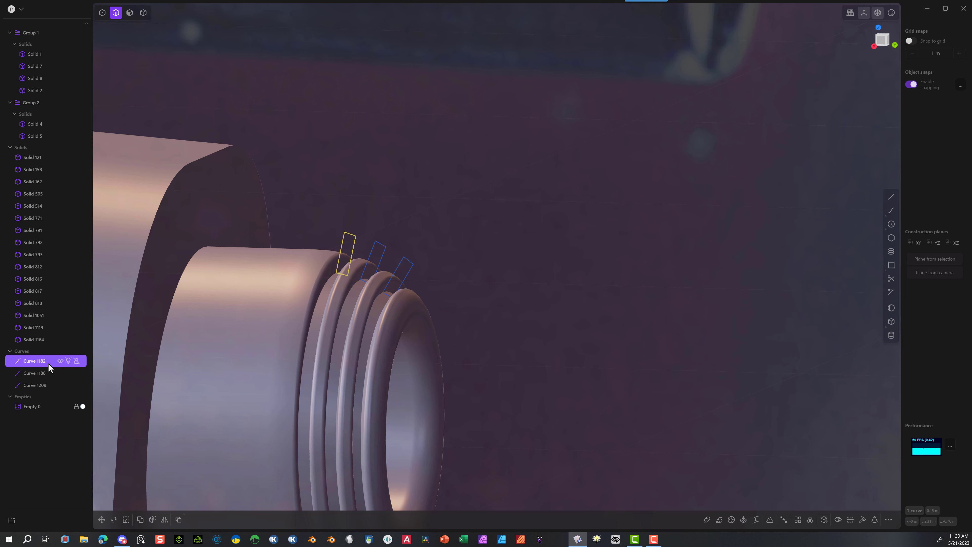
{"action": "left_click", "coordinate": [41, 385], "text": "shift"}
{"action": "key", "text": "Delete"}
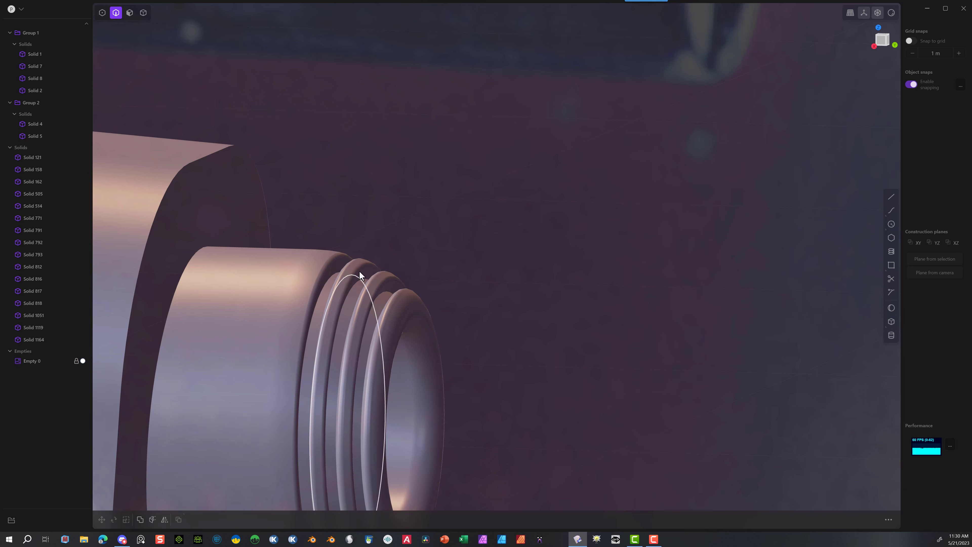
Step: Draw a two-segment line in right side view, vertical through the lower body's front block and then slanting down forward past the muzzle
{"action": "scroll", "coordinate": [359, 271], "scroll_direction": "down", "scroll_amount": 10}
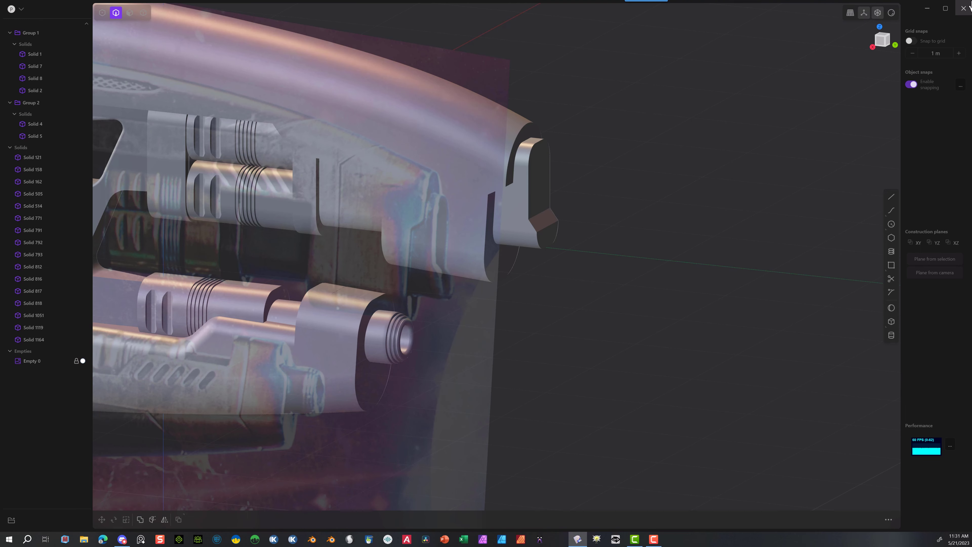
{"action": "left_click", "coordinate": [875, 46]}
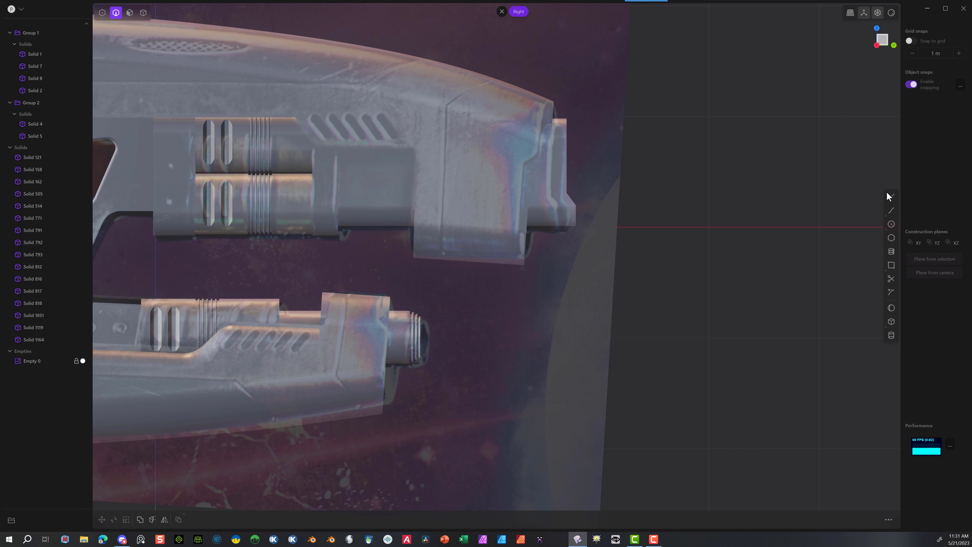
{"action": "left_click", "coordinate": [890, 196]}
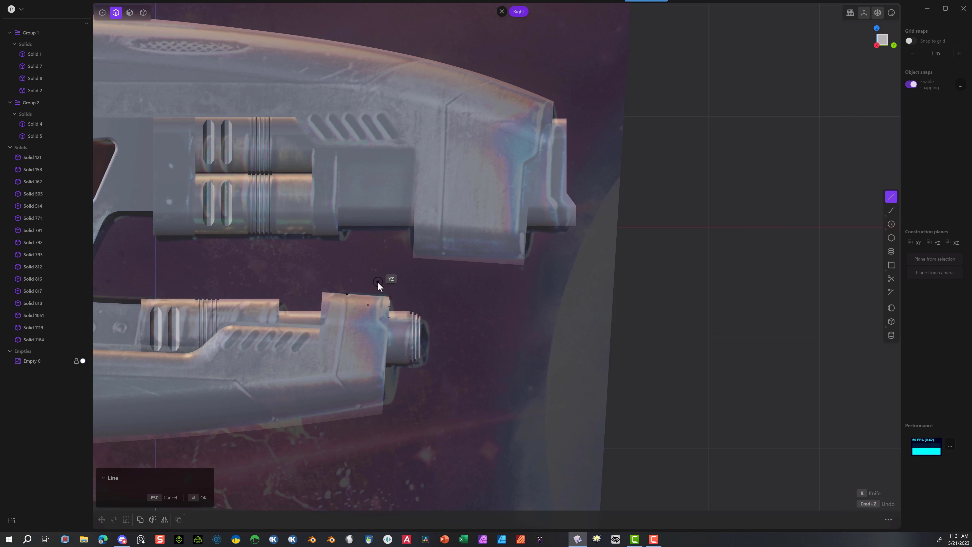
{"action": "left_click", "coordinate": [378, 282]}
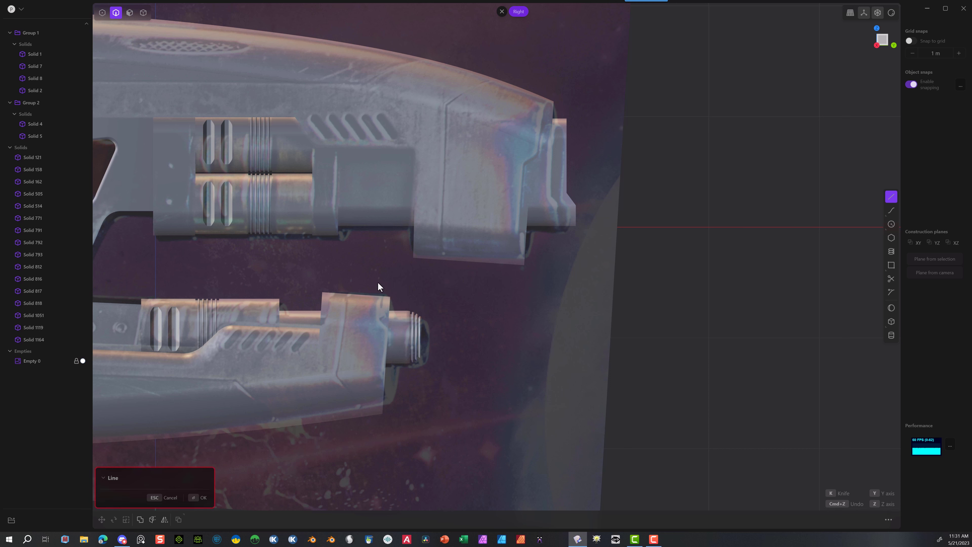
{"action": "left_click", "coordinate": [378, 322]}
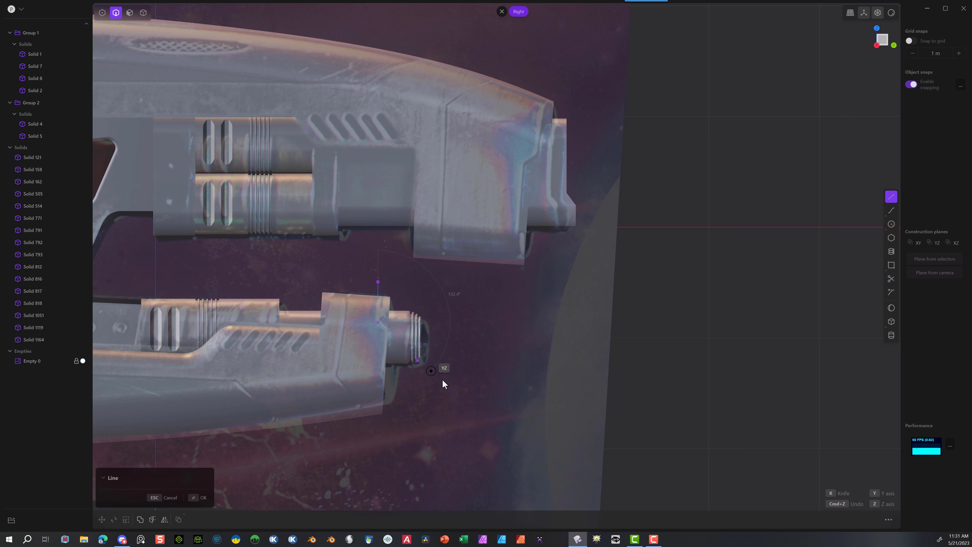
{"action": "left_click", "coordinate": [476, 399]}
{"action": "key", "text": "Return"}
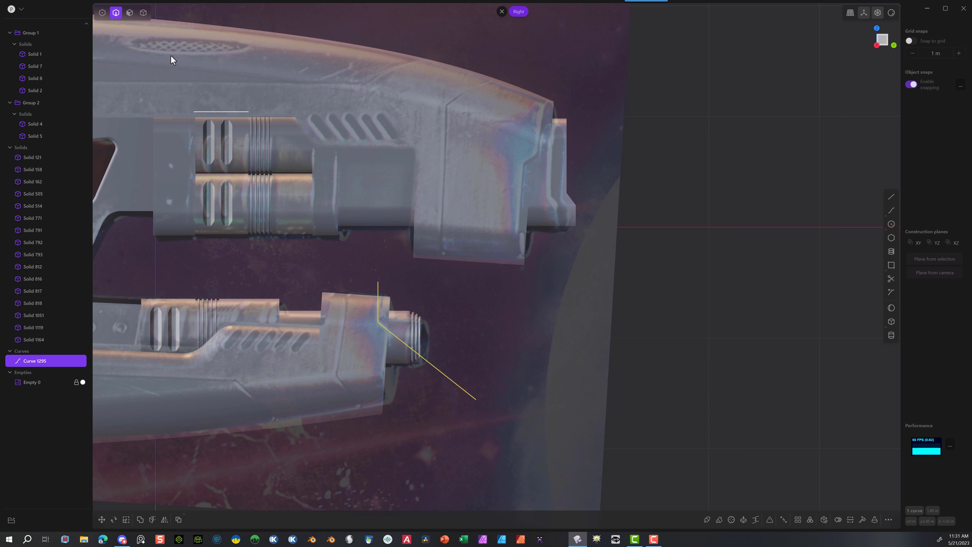
Step: Slightly round the bend of the two-segment cutting line by filleting its middle vertex
{"action": "left_click", "coordinate": [102, 12]}
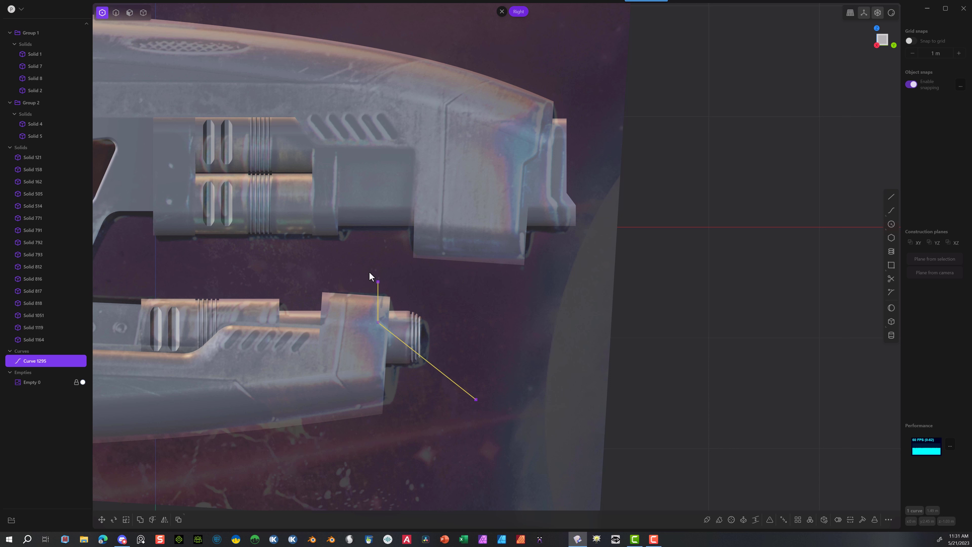
{"action": "left_click", "coordinate": [378, 322]}
{"action": "key", "text": "g"}
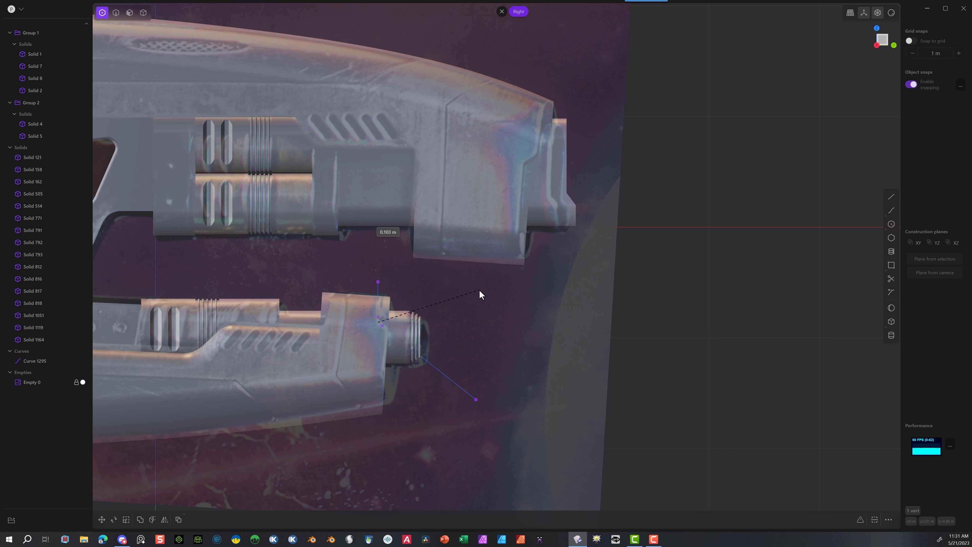
{"action": "left_click", "coordinate": [479, 295]}
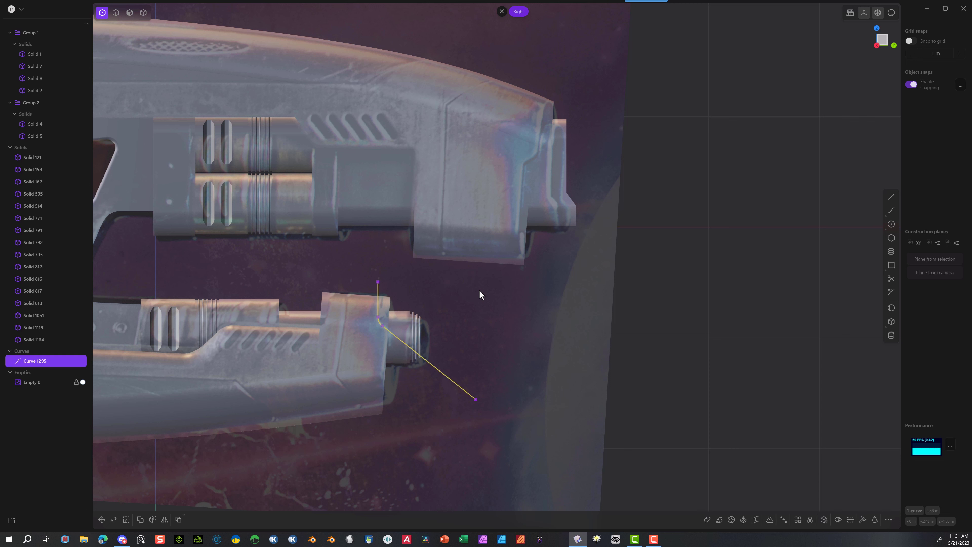
Step: Cut the lower body's front block with the bent line, splitting off its upper front portion as a separate solid
{"action": "left_click", "coordinate": [144, 12]}
{"action": "left_click", "coordinate": [359, 319]}
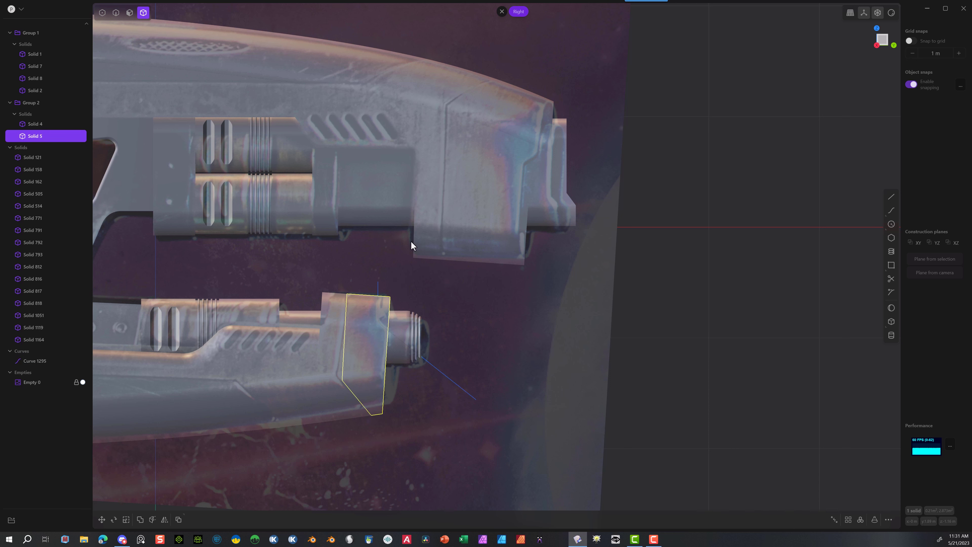
{"action": "left_click", "coordinate": [154, 519]}
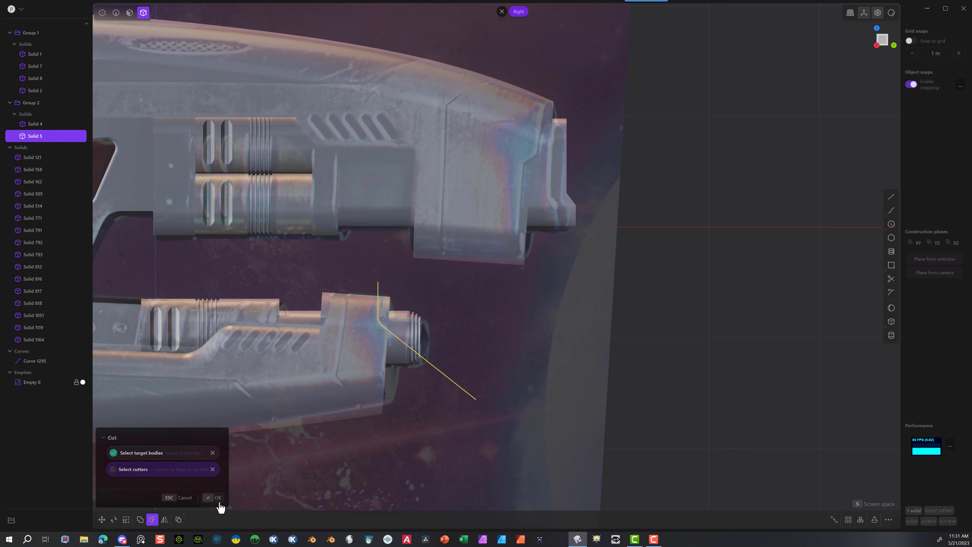
{"action": "left_click", "coordinate": [216, 498]}
{"action": "left_click", "coordinate": [411, 296]}
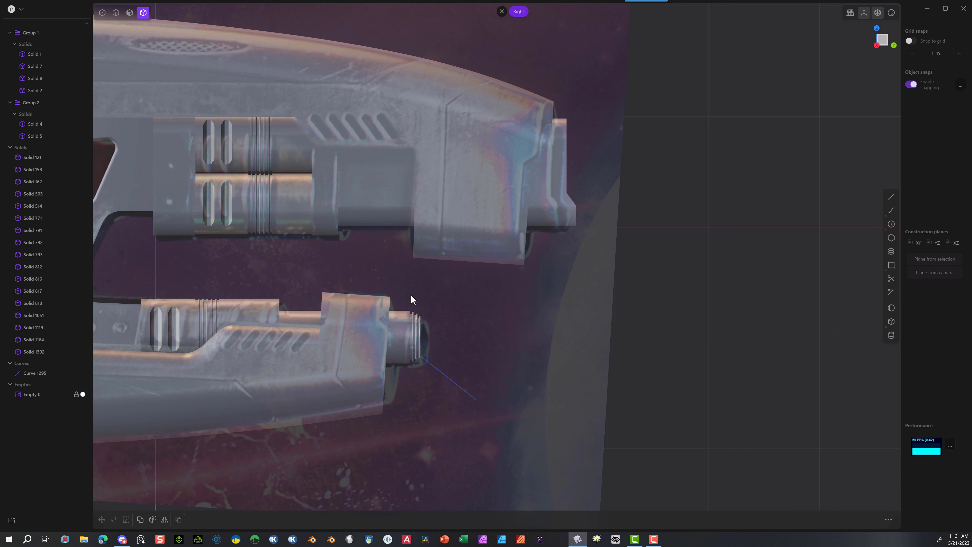
Step: Delete the split-off upper front piece of the lower body's front block, along with the bent cutting line
{"action": "left_click", "coordinate": [393, 303]}
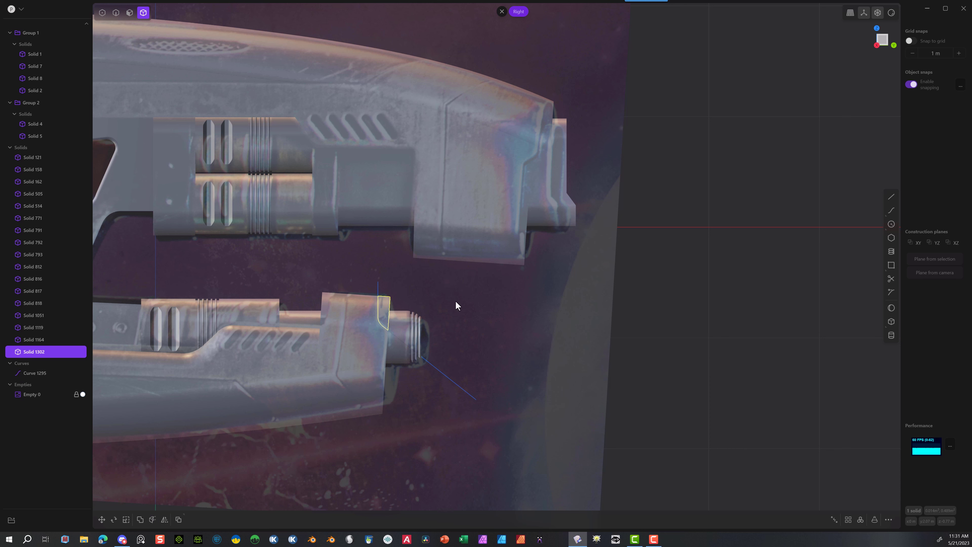
{"action": "key", "text": "Delete"}
{"action": "left_click", "coordinate": [121, 14]}
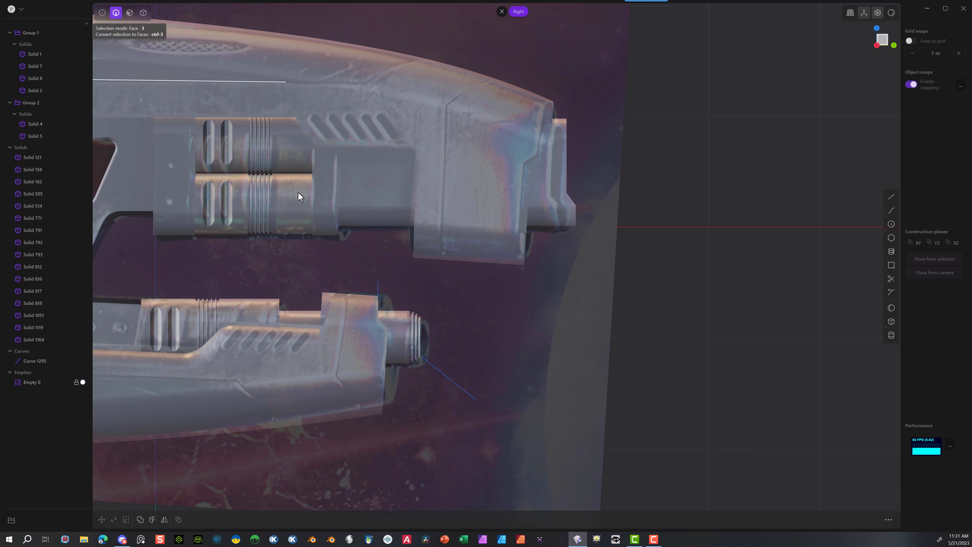
{"action": "left_click", "coordinate": [445, 378]}
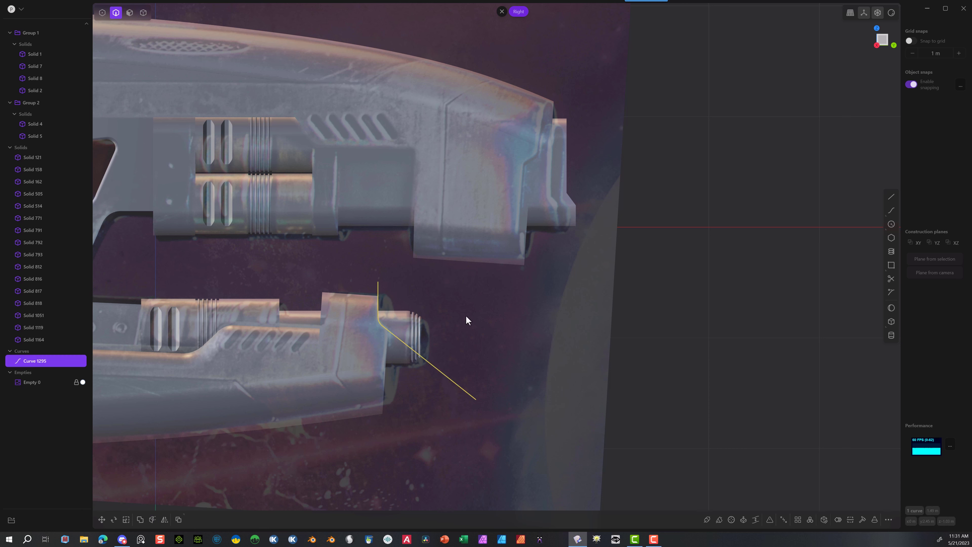
{"action": "key", "text": "Delete"}
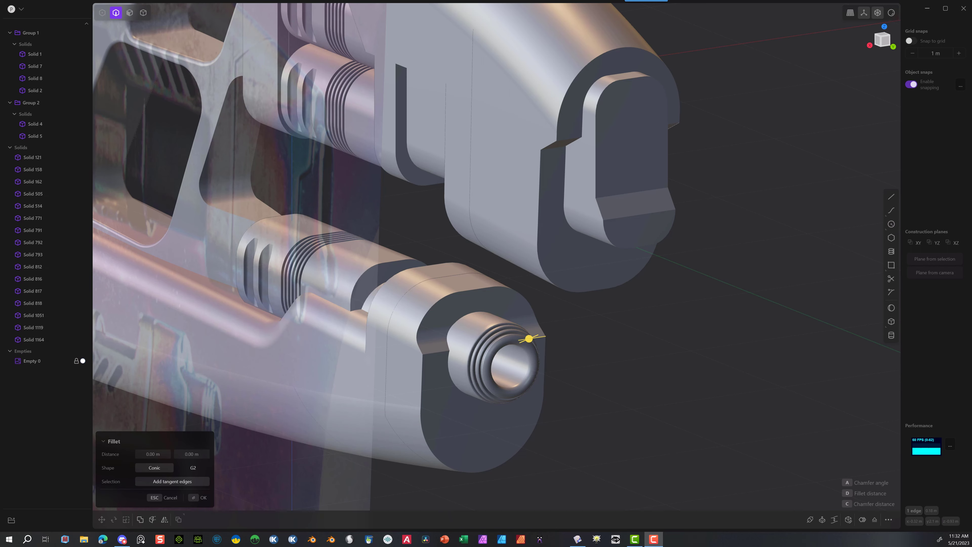
Step: Fillet the two short notch edges on either side of the muzzle on the lower front block to about 0.072 m
{"action": "scroll", "coordinate": [481, 421], "scroll_direction": "up", "scroll_amount": 5}
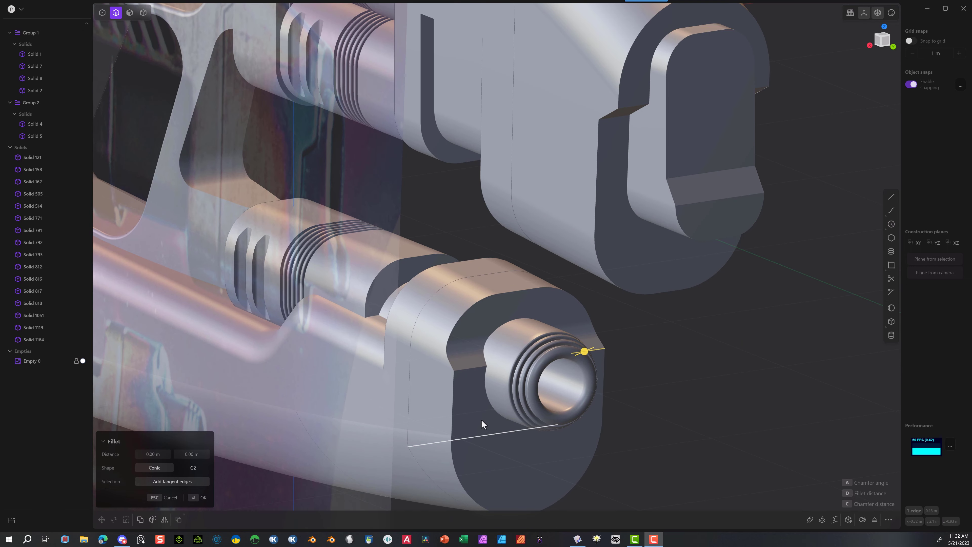
{"action": "left_click", "coordinate": [469, 369]}
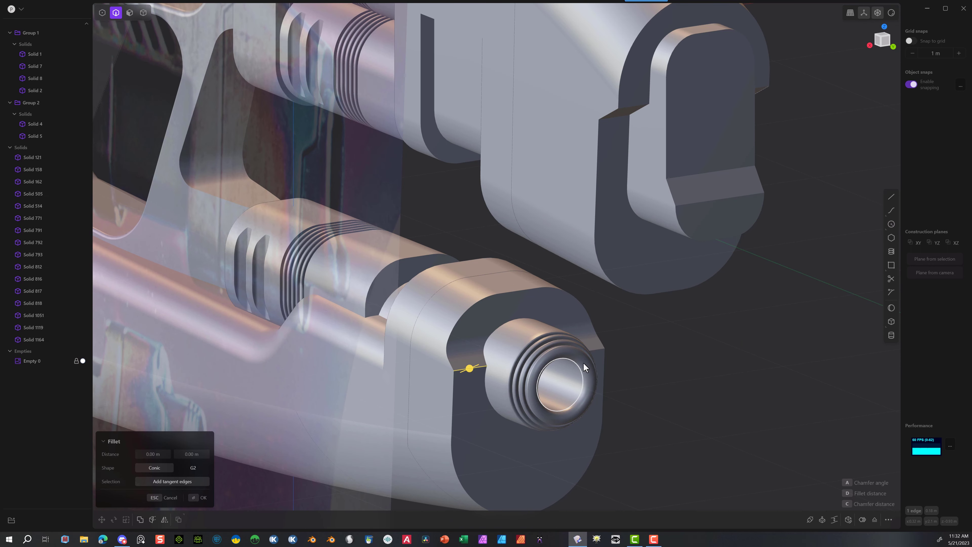
{"action": "left_click", "coordinate": [598, 351]}
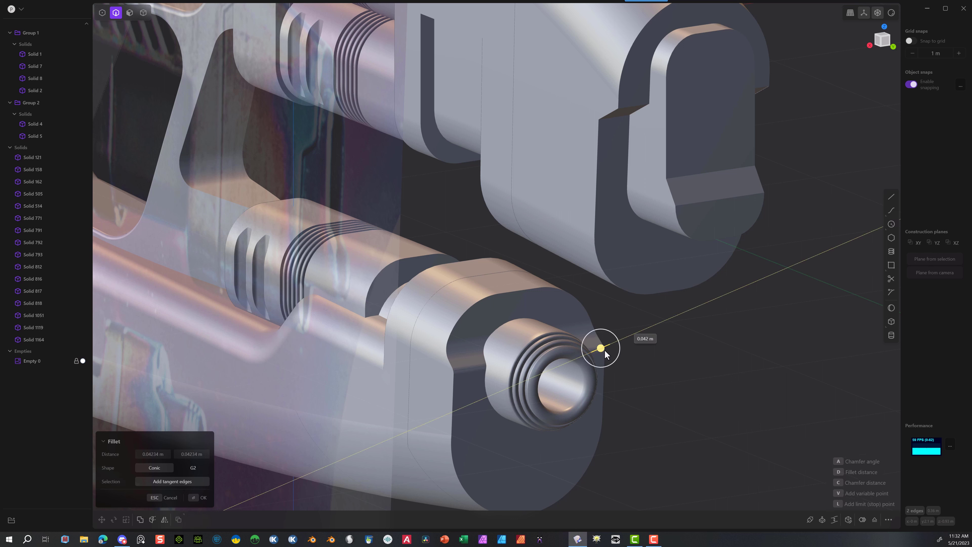
{"action": "left_click_drag", "start_coordinate": [608, 353], "coordinate": [603, 343]}
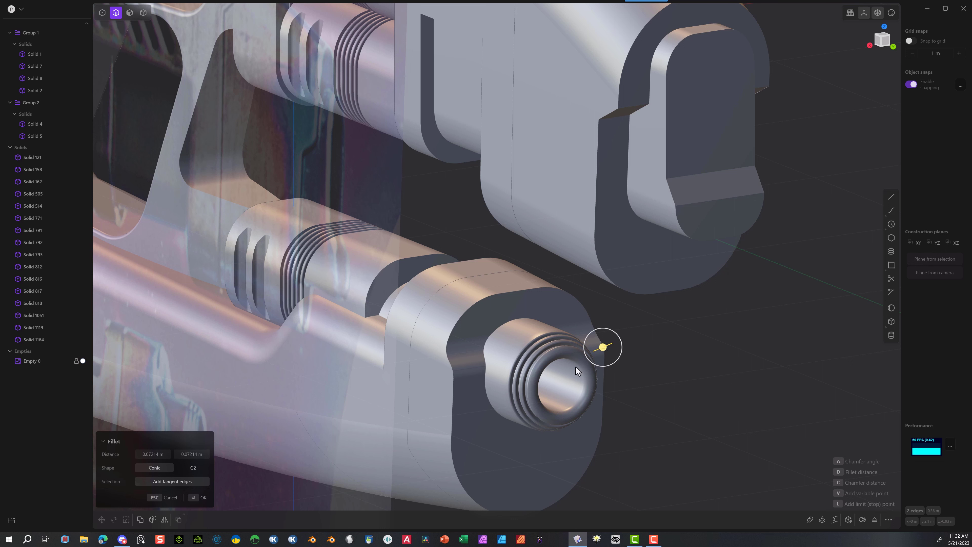
{"action": "left_click", "coordinate": [202, 500]}
Step: Fillet the outline of the lower front block's front face to about 0.031 m
{"action": "left_click", "coordinate": [487, 298]}
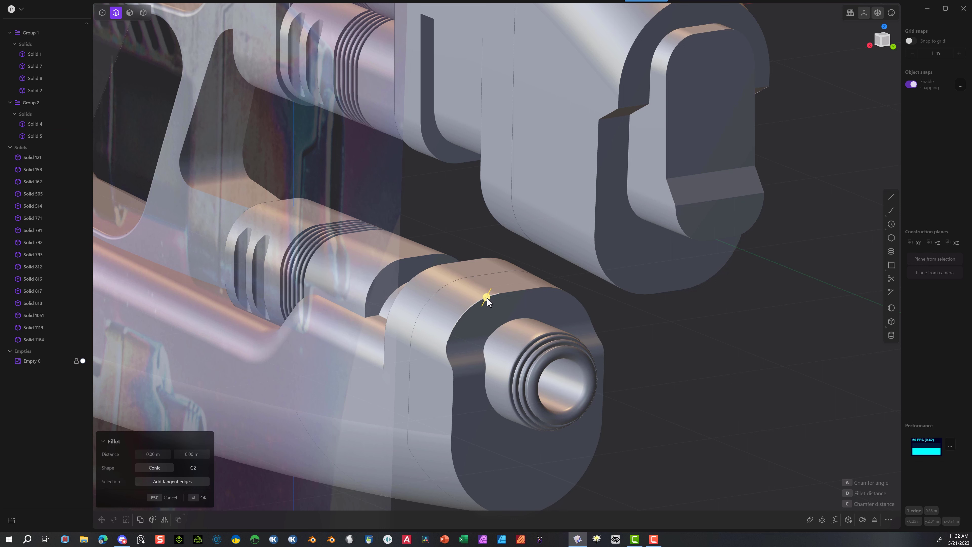
{"action": "left_click_drag", "start_coordinate": [487, 299], "coordinate": [493, 301]}
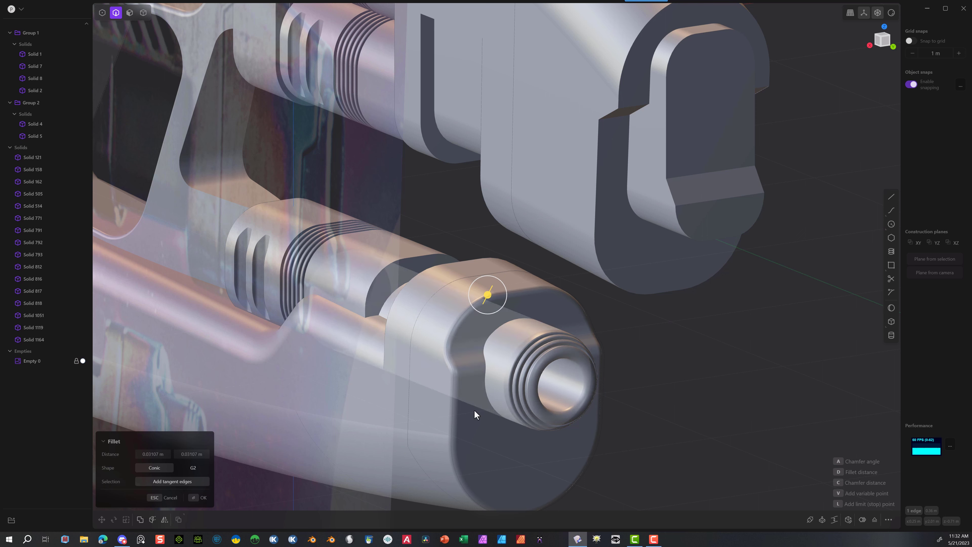
{"action": "left_click", "coordinate": [197, 498]}
Step: Slightly round the rear rim of the lower front block with a fillet
{"action": "middle_click_drag", "start_coordinate": [424, 329], "coordinate": [654, 337]}
{"action": "left_click", "coordinate": [649, 326]}
{"action": "key", "text": "b"}
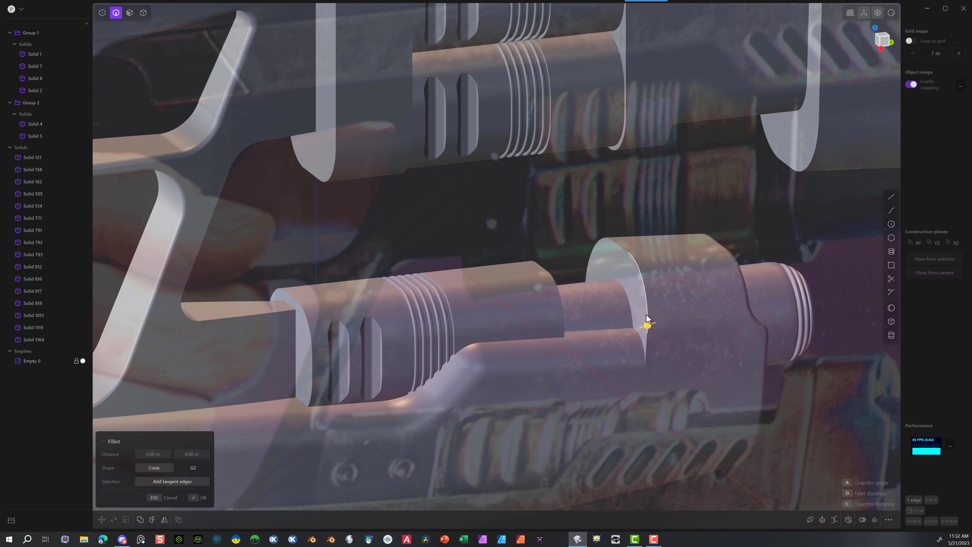
{"action": "left_click_drag", "start_coordinate": [647, 324], "coordinate": [641, 327]}
{"action": "left_click", "coordinate": [198, 497]}
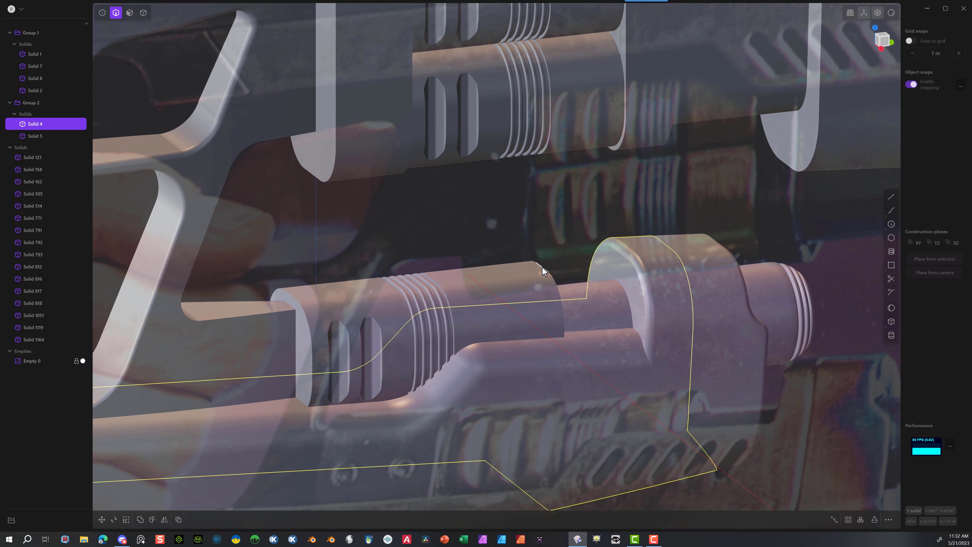
Step: Fillet the front and rear end edges of the lower barrel's grooved sleeve together to about 0.03 m
{"action": "left_click", "coordinate": [550, 279]}
{"action": "key", "text": "b"}
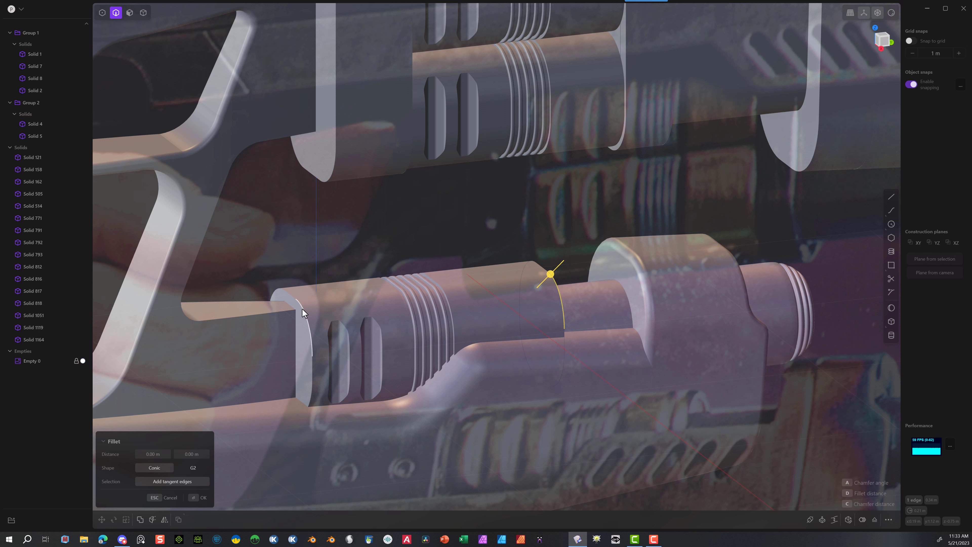
{"action": "left_click", "coordinate": [309, 321]}
{"action": "left_click_drag", "start_coordinate": [311, 322], "coordinate": [307, 321]}
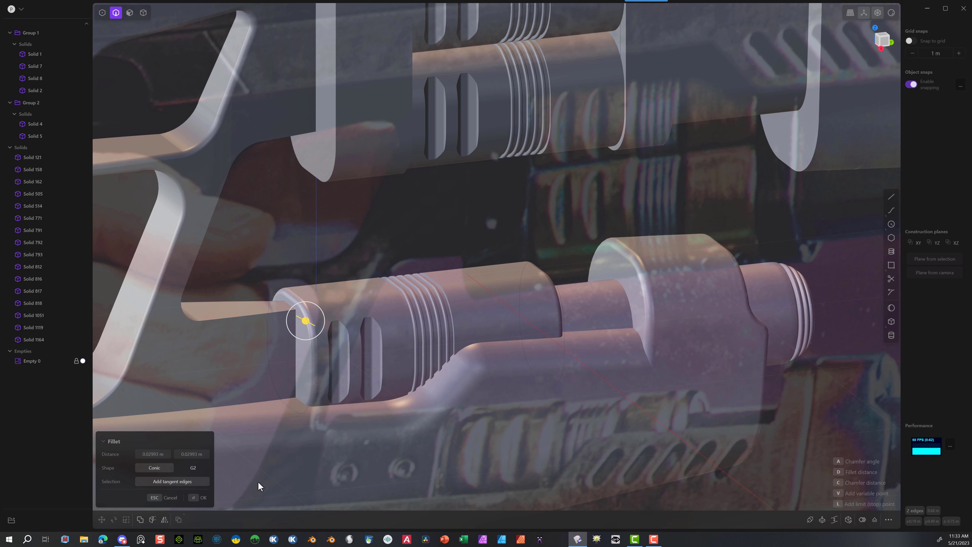
{"action": "left_click", "coordinate": [199, 497]}
Step: Fillet the frame's opening edge just behind the lower barrel's sleeve to about 0.036 m
{"action": "scroll", "coordinate": [479, 348], "scroll_direction": "down", "scroll_amount": 2}
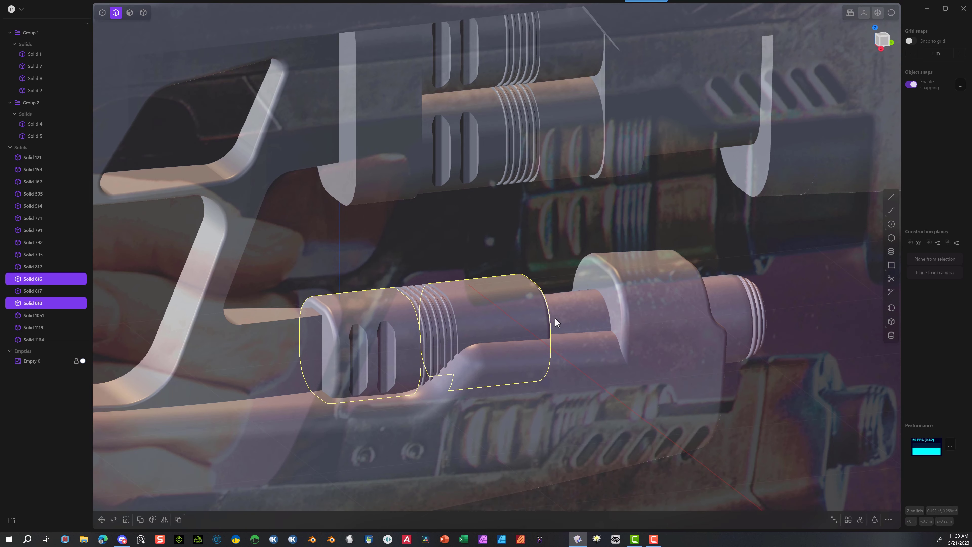
{"action": "middle_click_drag", "start_coordinate": [555, 319], "coordinate": [517, 321]}
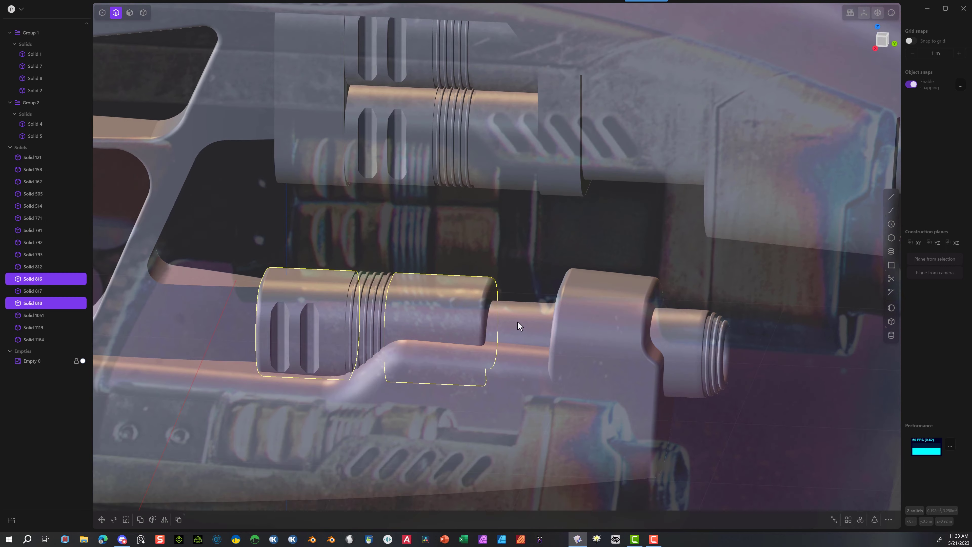
{"action": "left_click", "coordinate": [206, 291]}
{"action": "key", "text": "f"}
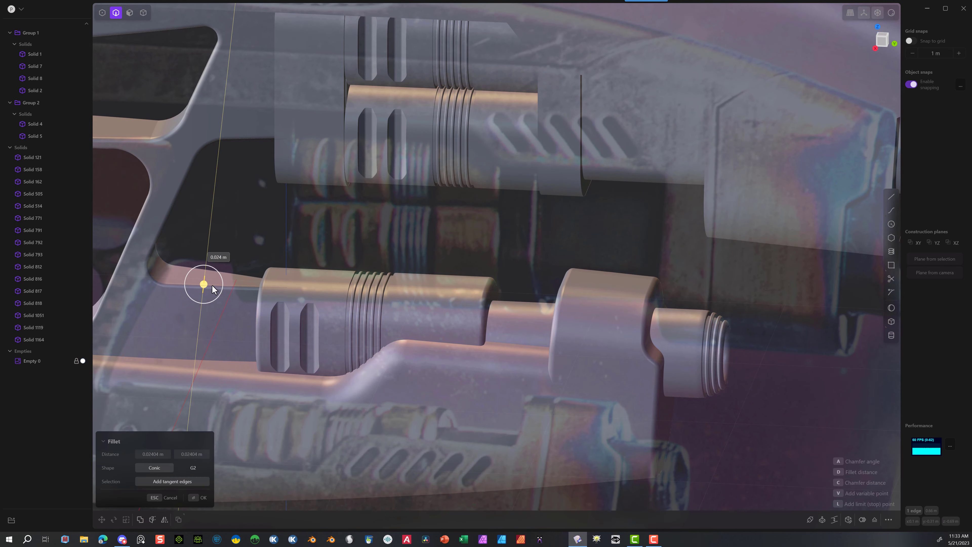
{"action": "left_click", "coordinate": [216, 288]}
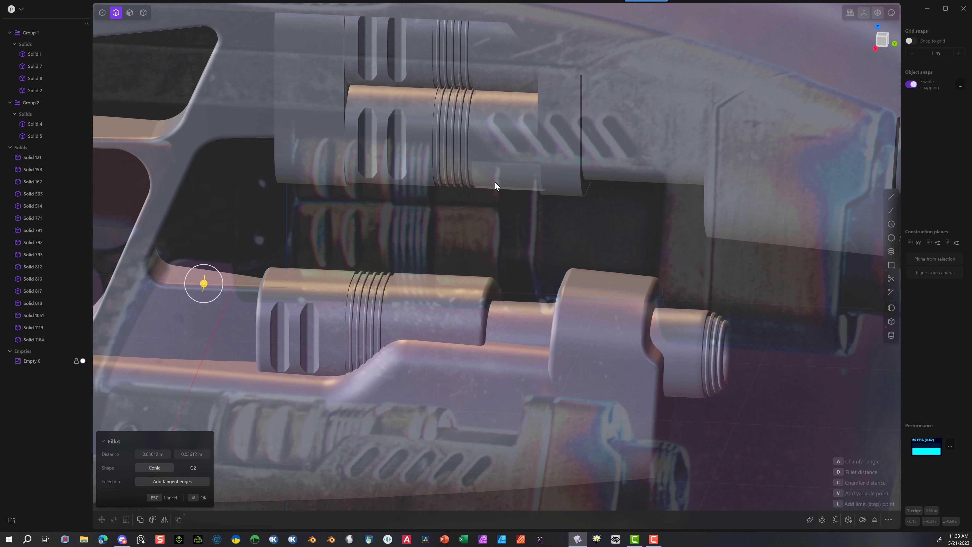
{"action": "middle_click_drag", "start_coordinate": [531, 162], "coordinate": [325, 150]}
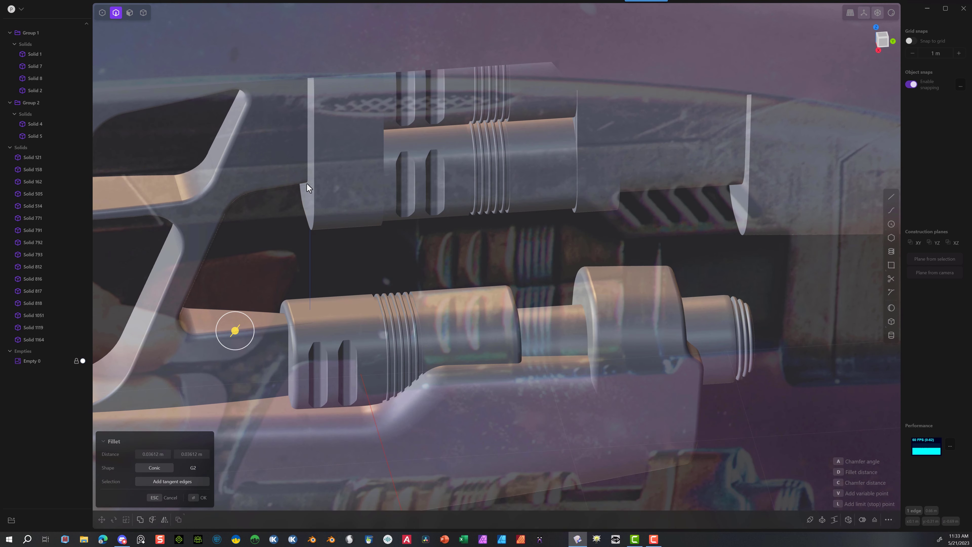
{"action": "middle_click_drag", "start_coordinate": [320, 212], "coordinate": [393, 209]}
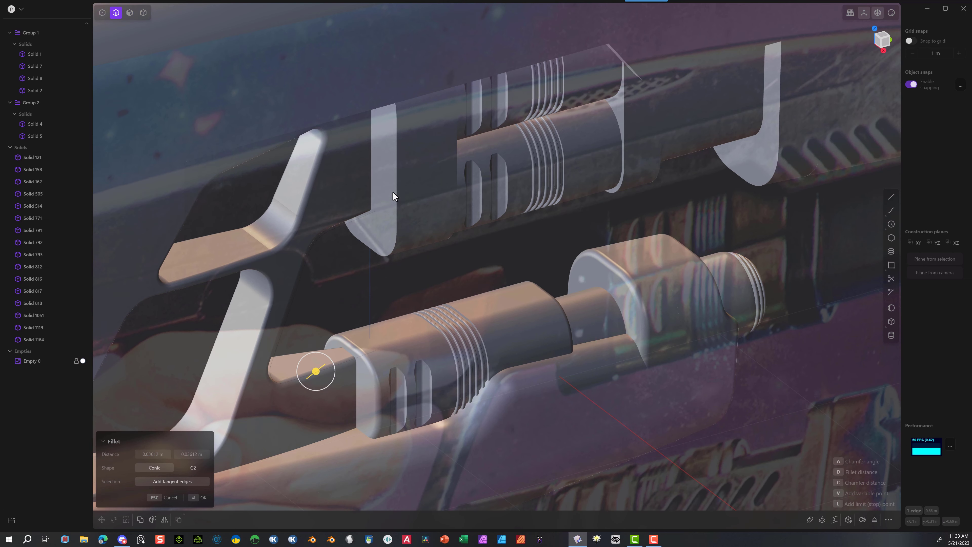
{"action": "left_click", "coordinate": [198, 497]}
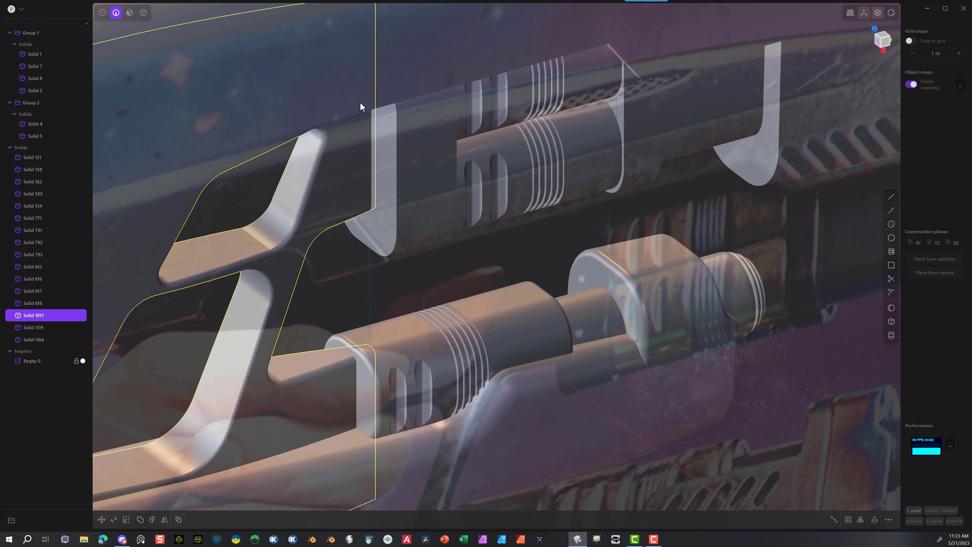
Step: Fillet the rear edge of the upper barrel housing and the edge in front of its ring grooves to about 0.028 m
{"action": "left_click", "coordinate": [397, 144]}
{"action": "key", "text": "f"}
{"action": "middle_click_drag", "start_coordinate": [406, 170], "coordinate": [411, 142]}
{"action": "left_click", "coordinate": [413, 183]}
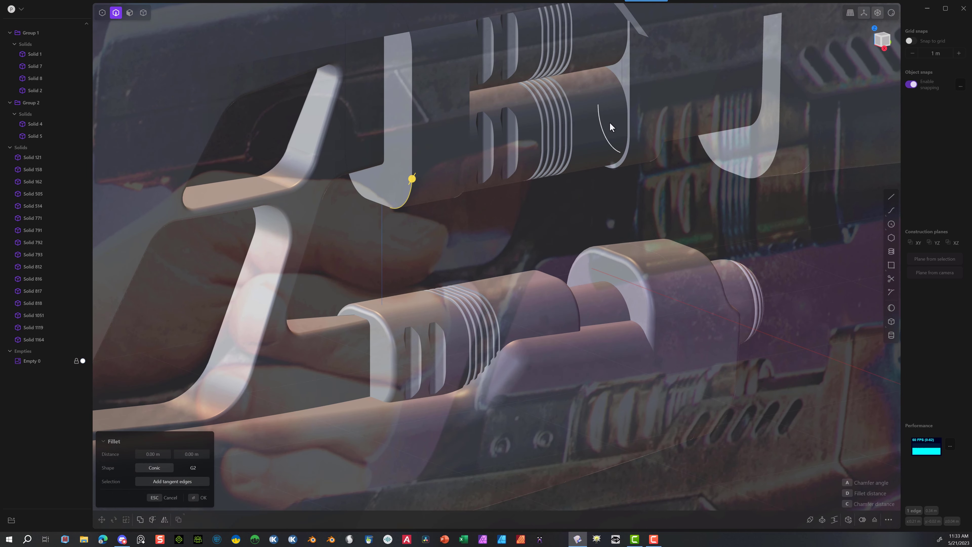
{"action": "left_click", "coordinate": [629, 85]}
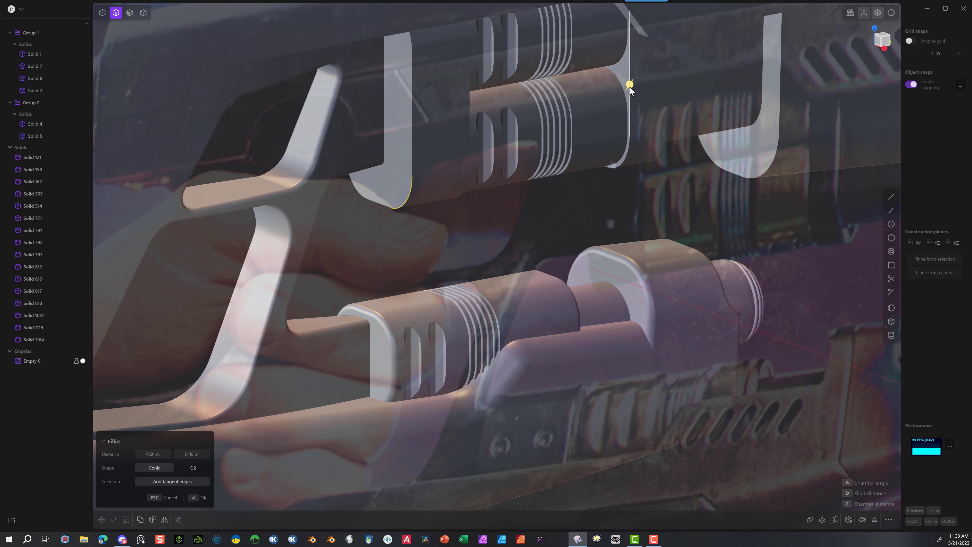
{"action": "left_click_drag", "start_coordinate": [630, 85], "coordinate": [625, 86]}
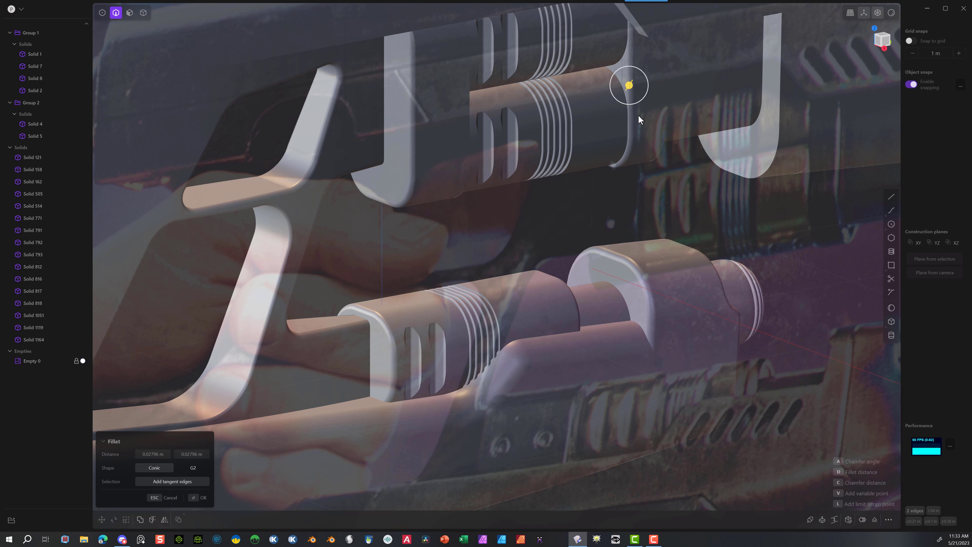
{"action": "left_click", "coordinate": [203, 498]}
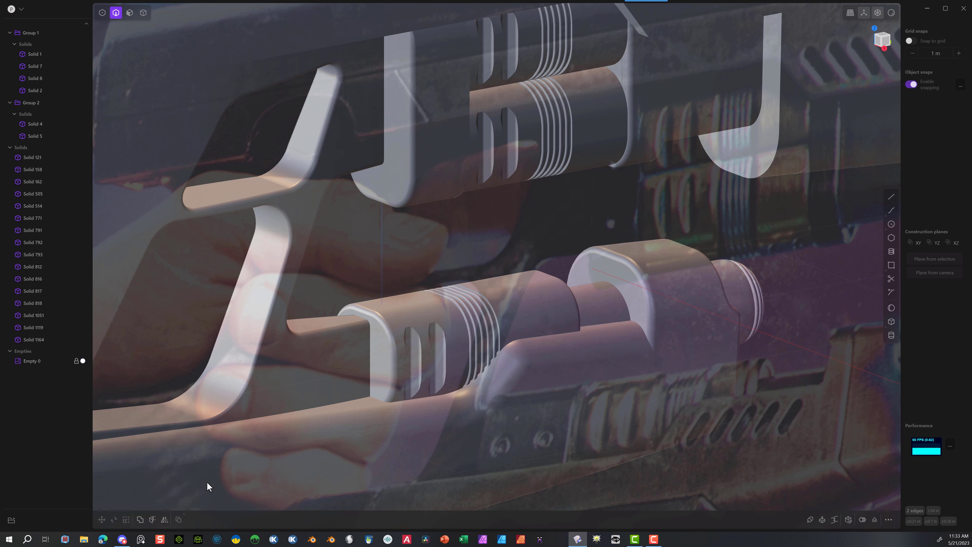
{"action": "middle_click_drag", "start_coordinate": [634, 148], "coordinate": [722, 168]}
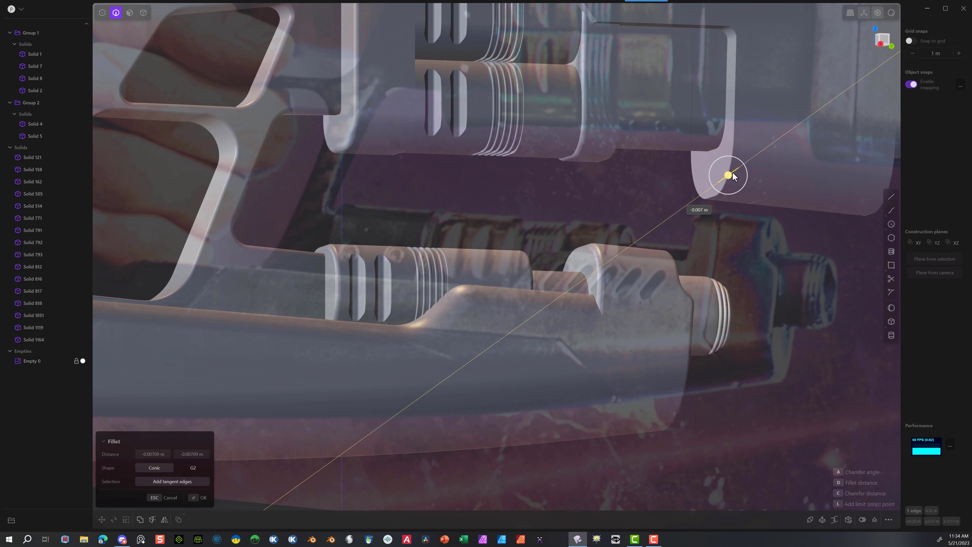
{"action": "left_click_drag", "start_coordinate": [733, 174], "coordinate": [730, 177]}
{"action": "middle_click_drag", "start_coordinate": [730, 177], "coordinate": [639, 123]}
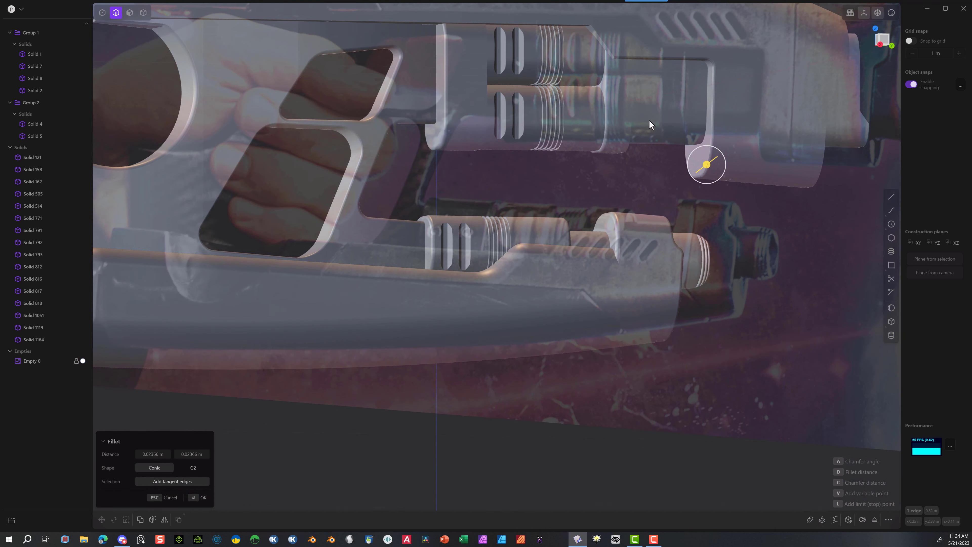
{"action": "key", "text": "Return"}
Step: Round the corner at the lower end of the upper body's slanted underside step with a fillet of about 0.076 m
{"action": "scroll", "coordinate": [620, 58], "scroll_direction": "up", "scroll_amount": 2}
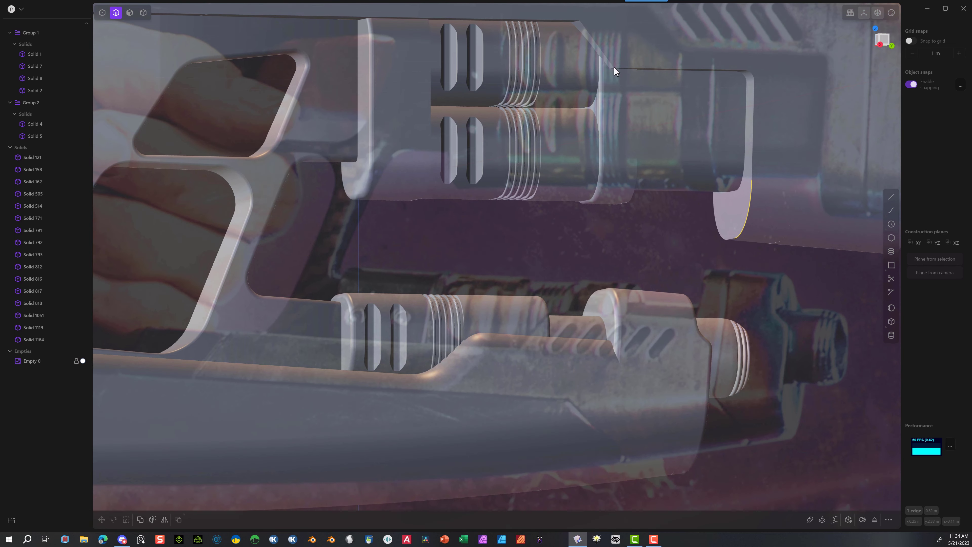
{"action": "key", "text": "f"}
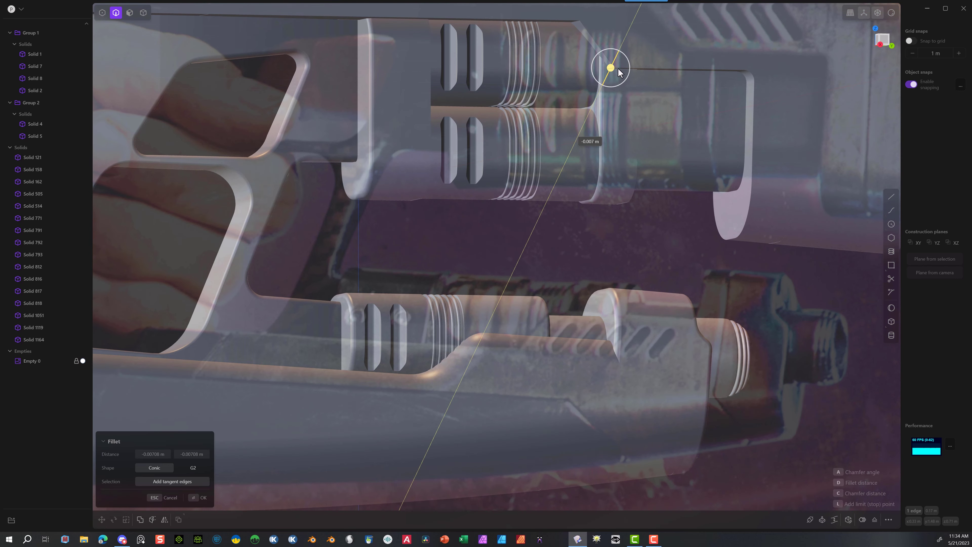
{"action": "left_click", "coordinate": [597, 77]}
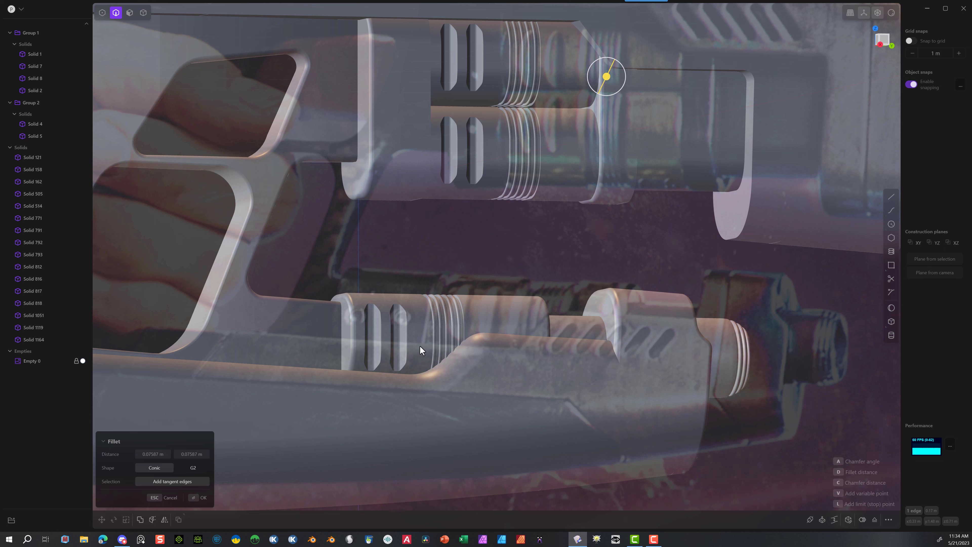
{"action": "left_click", "coordinate": [194, 497]}
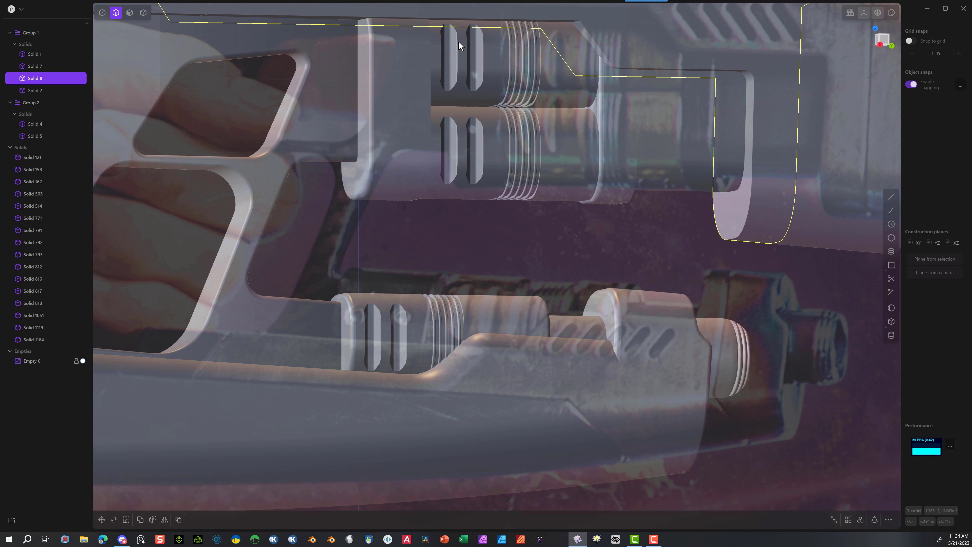
Step: Round the corner at the upper end of the same slanted step with a fillet of about 0.10 m
{"action": "left_click", "coordinate": [574, 22]}
{"action": "key", "text": "f"}
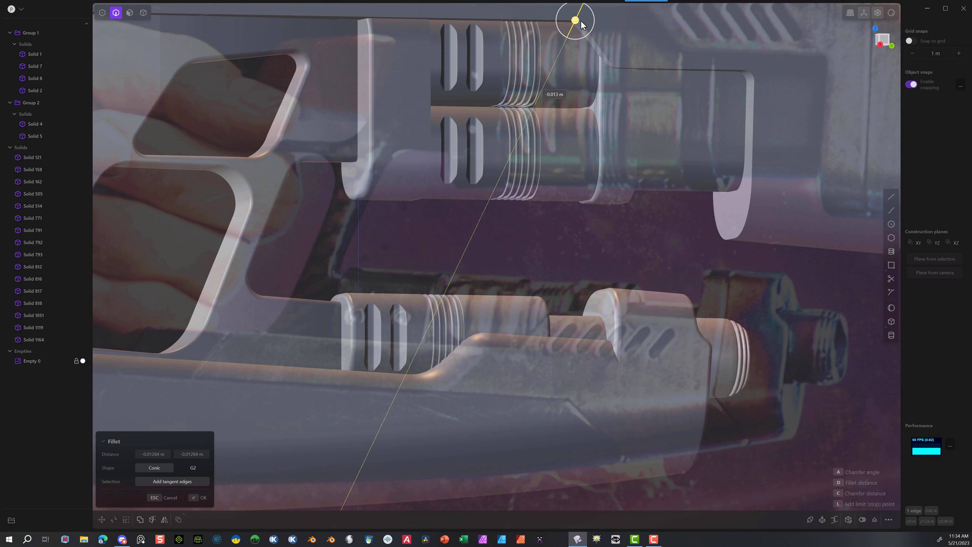
{"action": "left_click_drag", "start_coordinate": [588, 18], "coordinate": [570, 33]}
{"action": "middle_click_drag", "start_coordinate": [472, 217], "coordinate": [623, 126]}
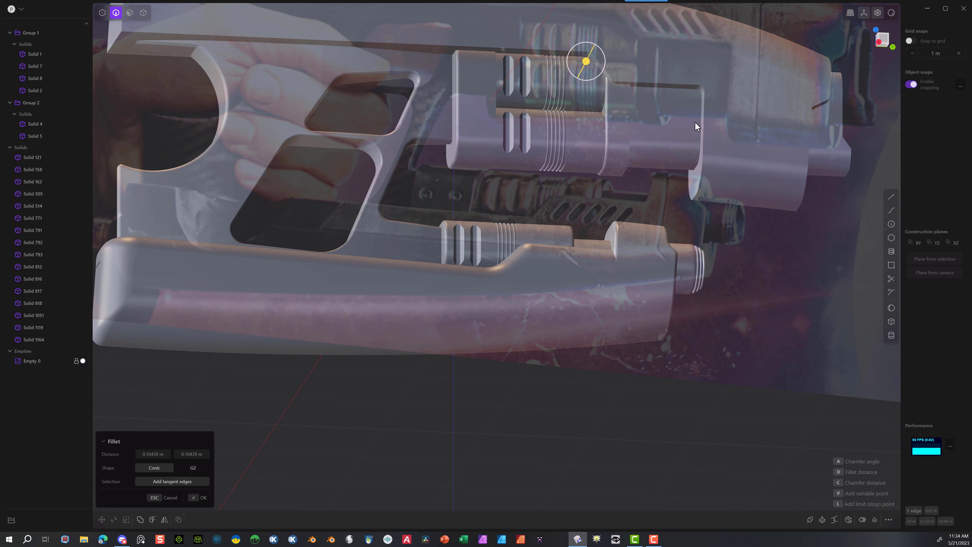
{"action": "left_click", "coordinate": [195, 498]}
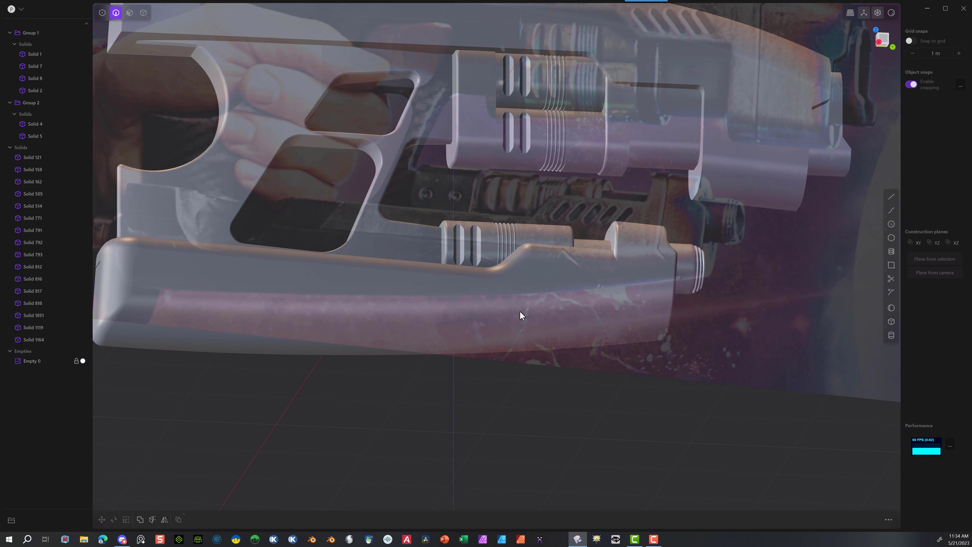
Step: Fillet the upper body's front vertical edge, just ahead of the upper barrels, to about 0.057 m
{"action": "left_click", "coordinate": [704, 147]}
{"action": "key", "text": "f"}
{"action": "left_click_drag", "start_coordinate": [706, 151], "coordinate": [700, 155]}
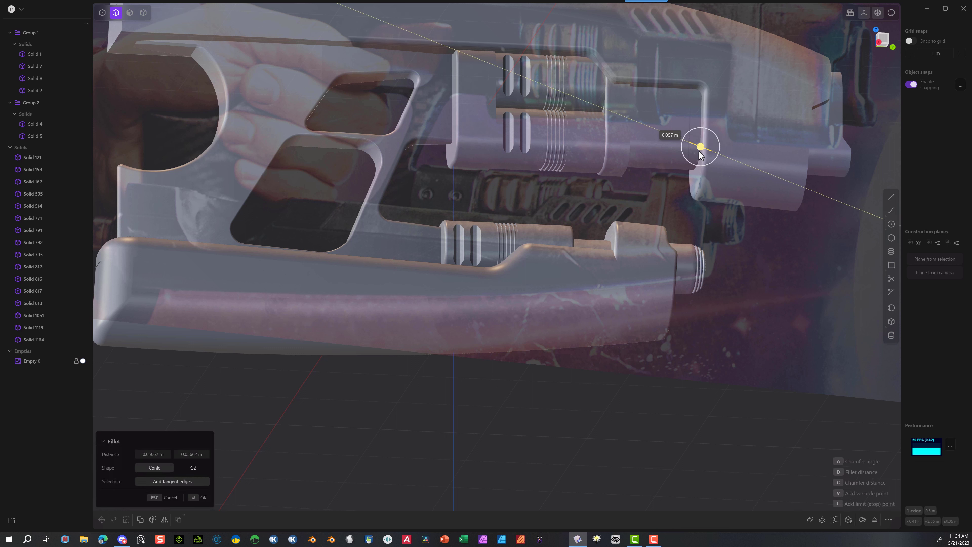
{"action": "mouse_move", "coordinate": [277, 69]}
{"action": "middle_mouse_down"}
{"action": "mouse_move", "coordinate": [310, 110]}
{"action": "mouse_move", "coordinate": [350, 111]}
{"action": "mouse_move", "coordinate": [330, 133]}
{"action": "mouse_move", "coordinate": [282, 136]}
{"action": "mouse_move", "coordinate": [266, 80]}
{"action": "middle_mouse_up"}
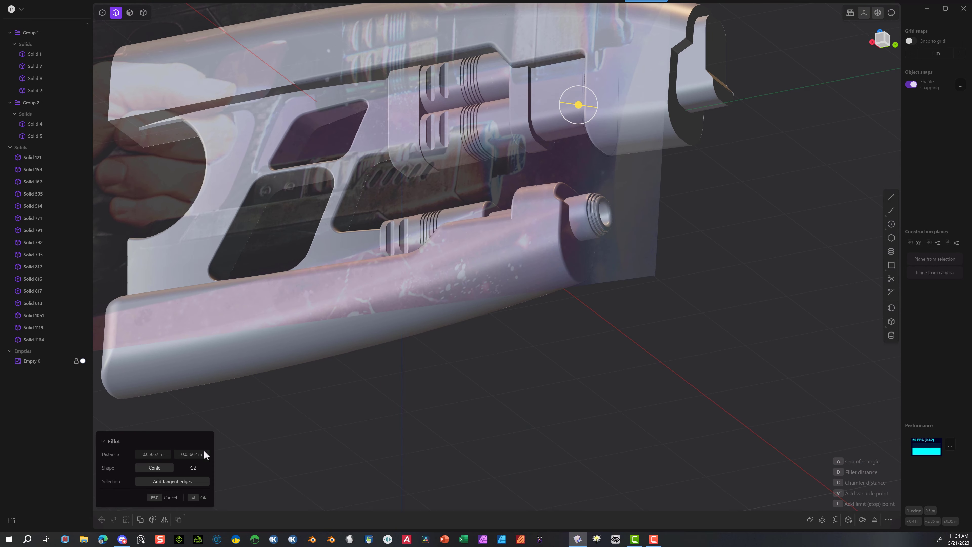
{"action": "left_click", "coordinate": [196, 498]}
Step: Turn on the display of the model's edges in the viewport shading
{"action": "mouse_move", "coordinate": [276, 115]}
{"action": "middle_mouse_down"}
{"action": "mouse_move", "coordinate": [282, 109]}
{"action": "mouse_move", "coordinate": [311, 159]}
{"action": "mouse_move", "coordinate": [292, 122]}
{"action": "middle_mouse_up"}
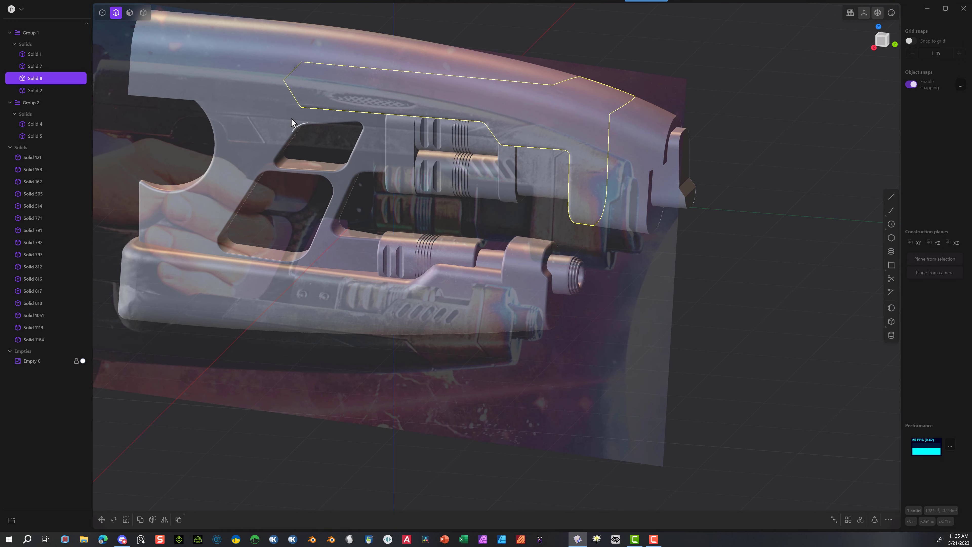
{"action": "scroll", "coordinate": [292, 122], "scroll_direction": "up", "scroll_amount": 1}
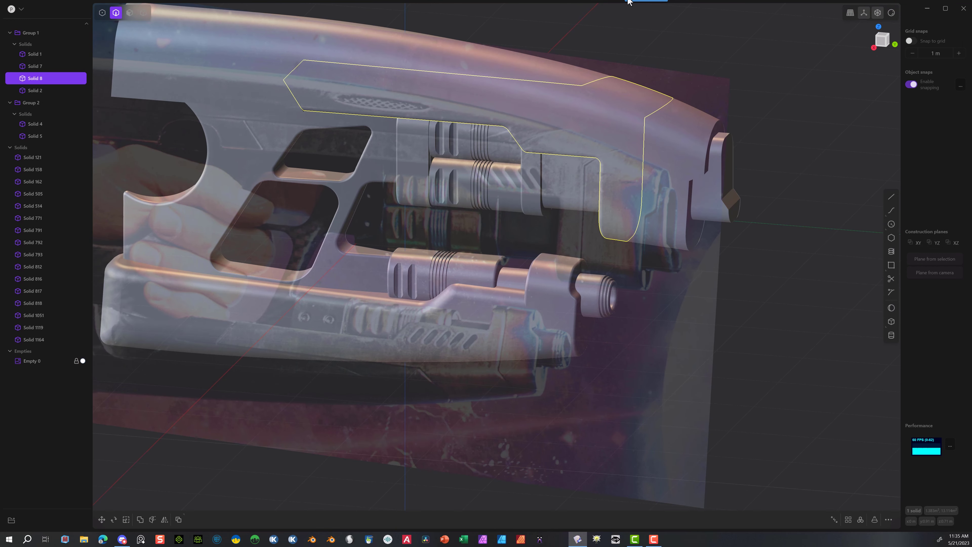
{"action": "left_click", "coordinate": [892, 13]}
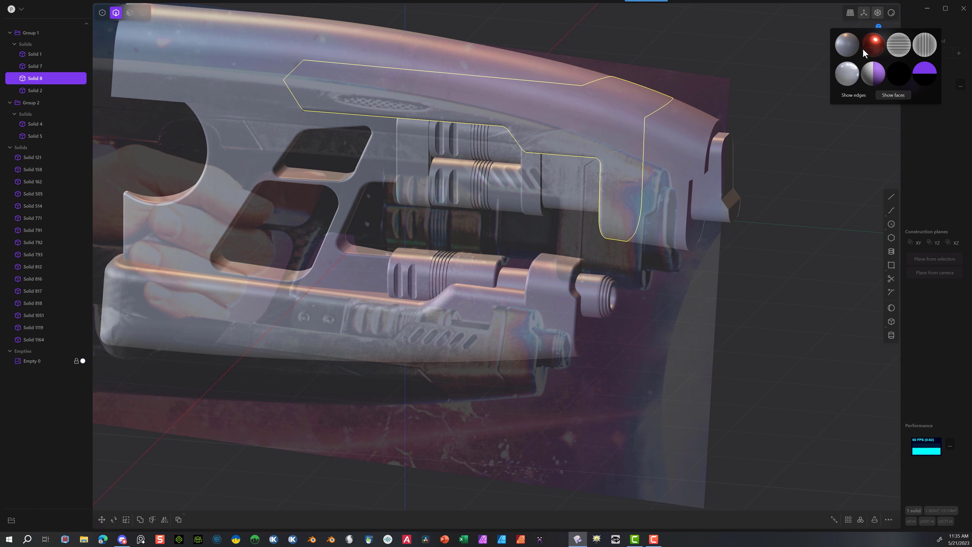
{"action": "left_click", "coordinate": [853, 96]}
Step: Fillet the rear upper-body section's lower edge at the slanted joint above the frame openings to about 0.025 m
{"action": "mouse_move", "coordinate": [563, 142]}
{"action": "middle_mouse_down"}
{"action": "mouse_move", "coordinate": [590, 99]}
{"action": "mouse_move", "coordinate": [570, 97]}
{"action": "mouse_move", "coordinate": [568, 50]}
{"action": "middle_mouse_up"}
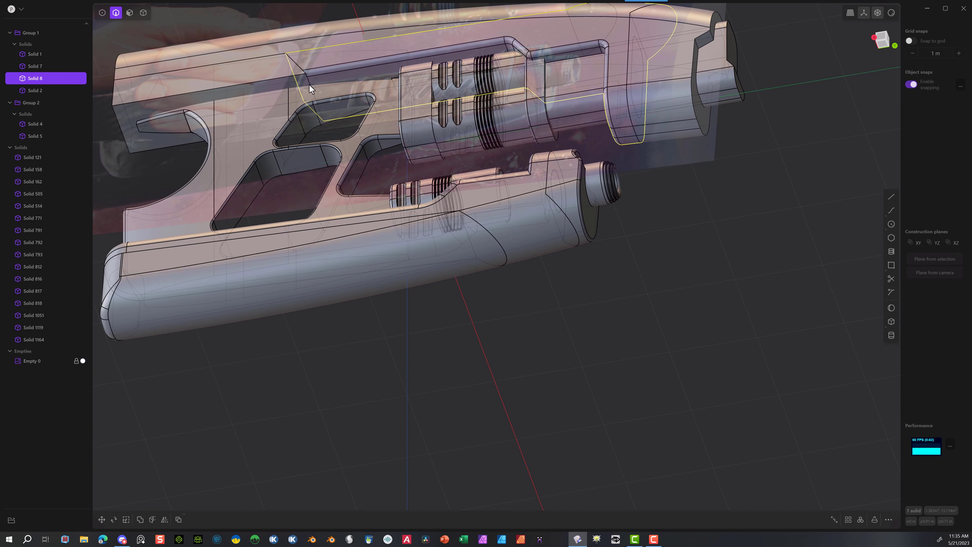
{"action": "scroll", "coordinate": [310, 89], "scroll_direction": "up", "scroll_amount": 3}
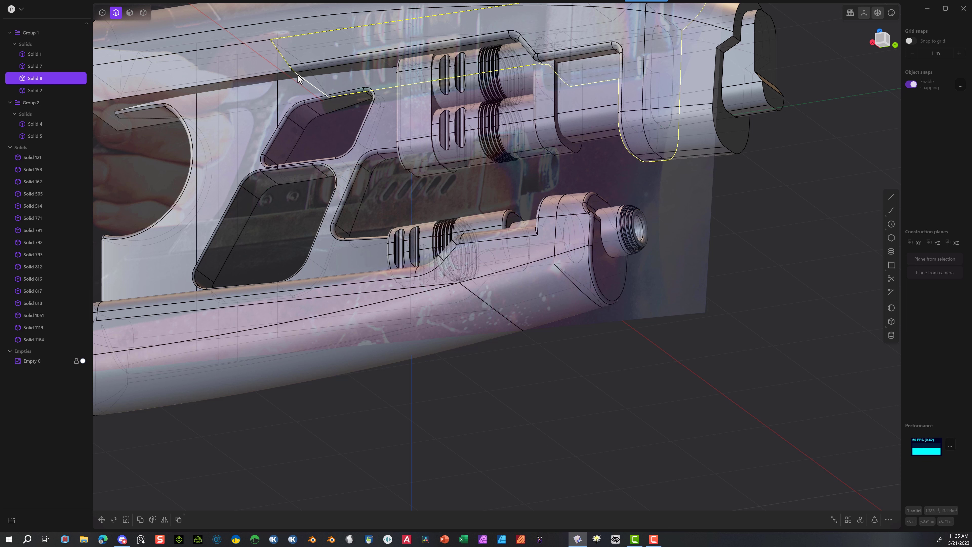
{"action": "left_click", "coordinate": [299, 80]}
{"action": "key", "text": "f"}
{"action": "scroll", "coordinate": [298, 73], "scroll_direction": "down", "scroll_amount": 2}
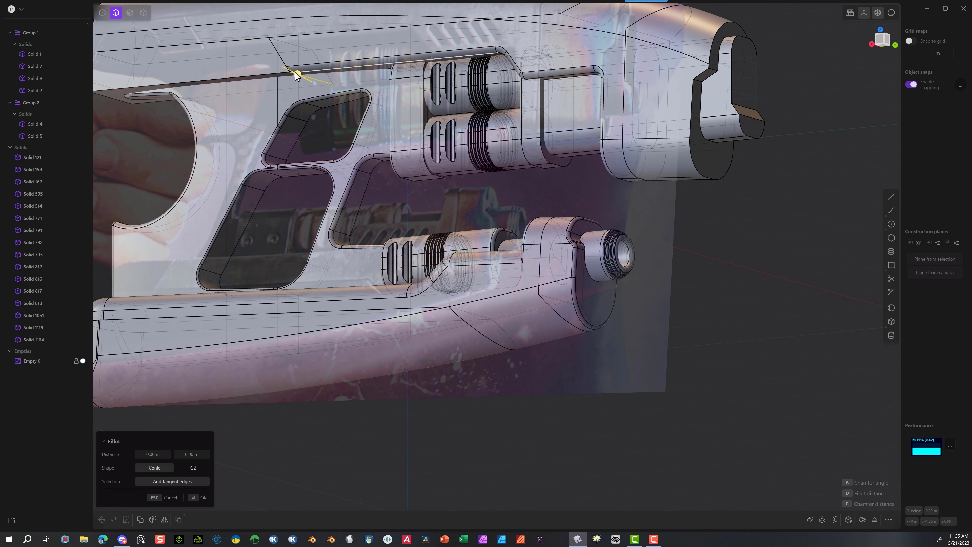
{"action": "left_click_drag", "start_coordinate": [299, 75], "coordinate": [298, 75]}
{"action": "middle_click_drag", "start_coordinate": [252, 112], "coordinate": [233, 78]}
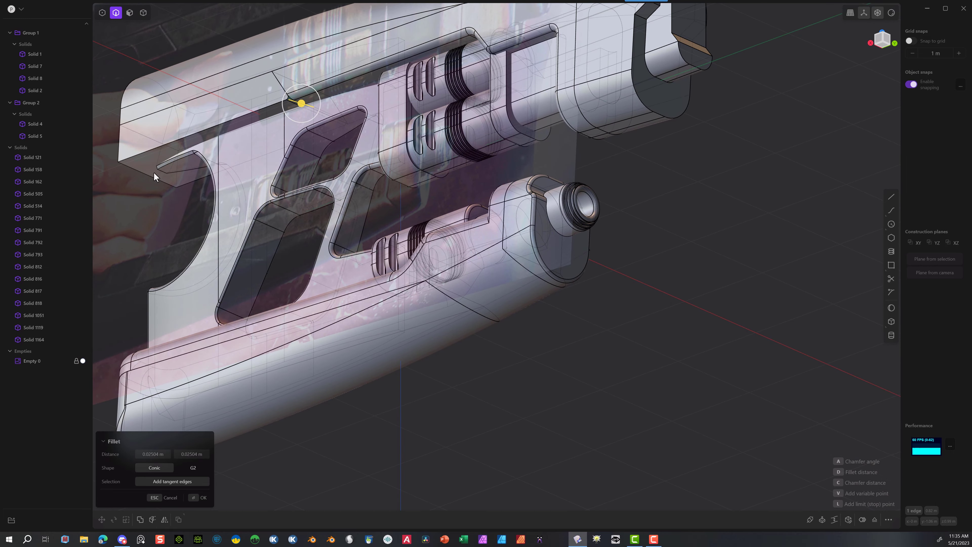
{"action": "left_click", "coordinate": [199, 498]}
Step: Fillet the front upper-body section's upper edge at the slanted joint to about 0.023 m
{"action": "middle_click_drag", "start_coordinate": [322, 307], "coordinate": [351, 313]}
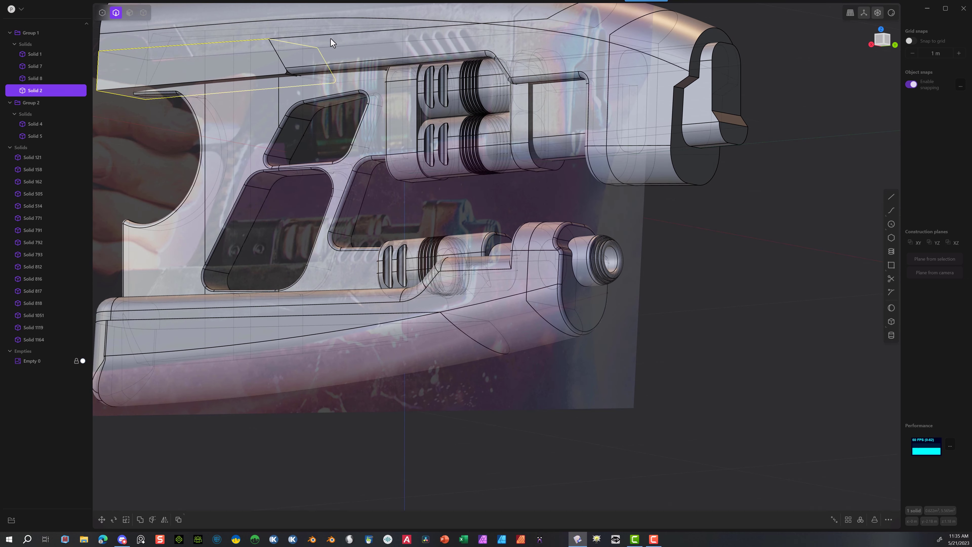
{"action": "left_click", "coordinate": [282, 43]}
{"action": "key", "text": "f"}
{"action": "middle_click_drag", "start_coordinate": [292, 50], "coordinate": [286, 40]}
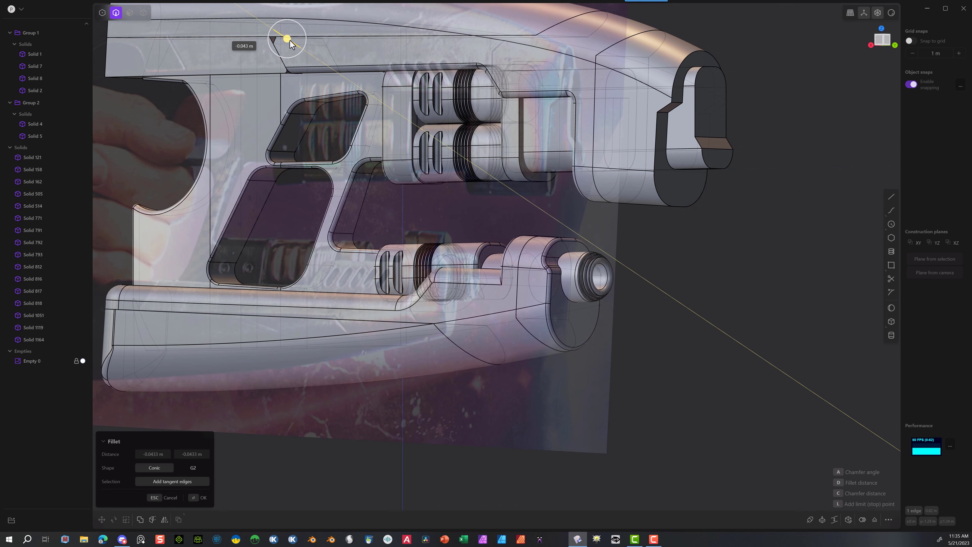
{"action": "left_click_drag", "start_coordinate": [291, 40], "coordinate": [284, 42]}
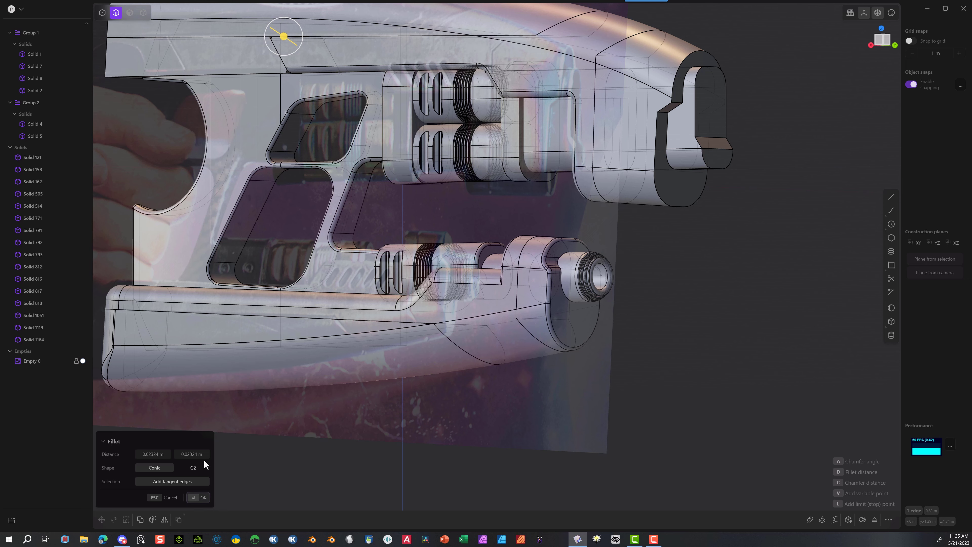
{"action": "scroll", "coordinate": [270, 41], "scroll_direction": "up", "scroll_amount": 5}
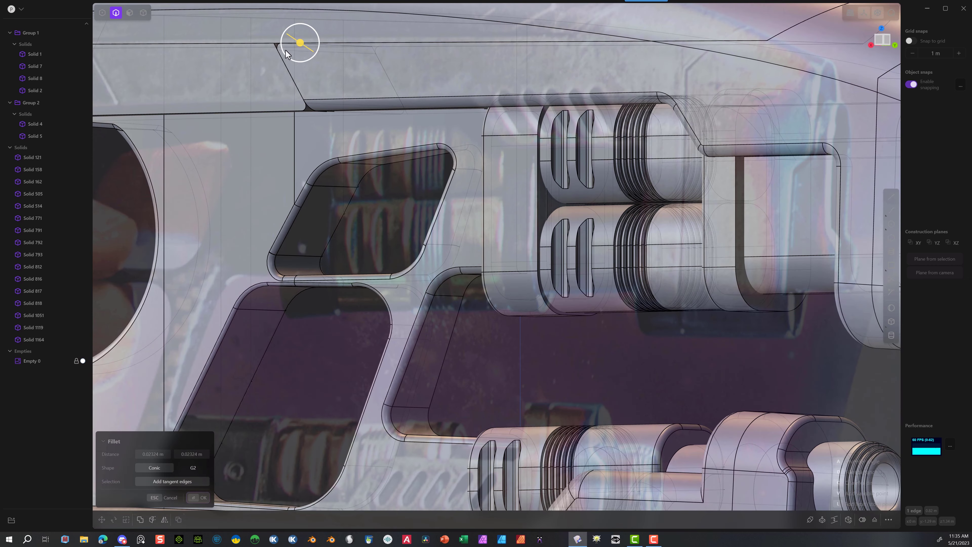
{"action": "mouse_move", "coordinate": [287, 53]}
{"action": "middle_mouse_down"}
{"action": "mouse_move", "coordinate": [284, 39]}
{"action": "mouse_move", "coordinate": [276, 56]}
{"action": "middle_mouse_up"}
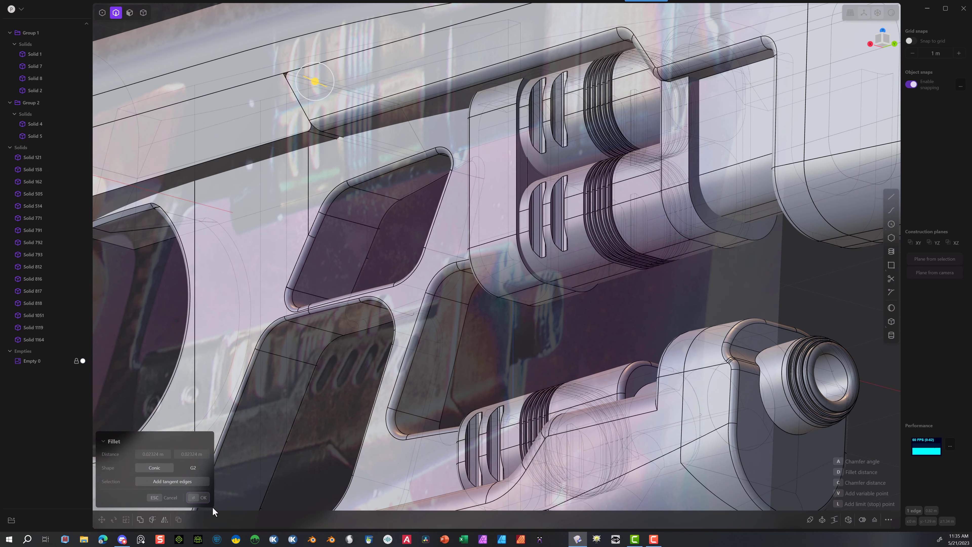
{"action": "left_click", "coordinate": [201, 497]}
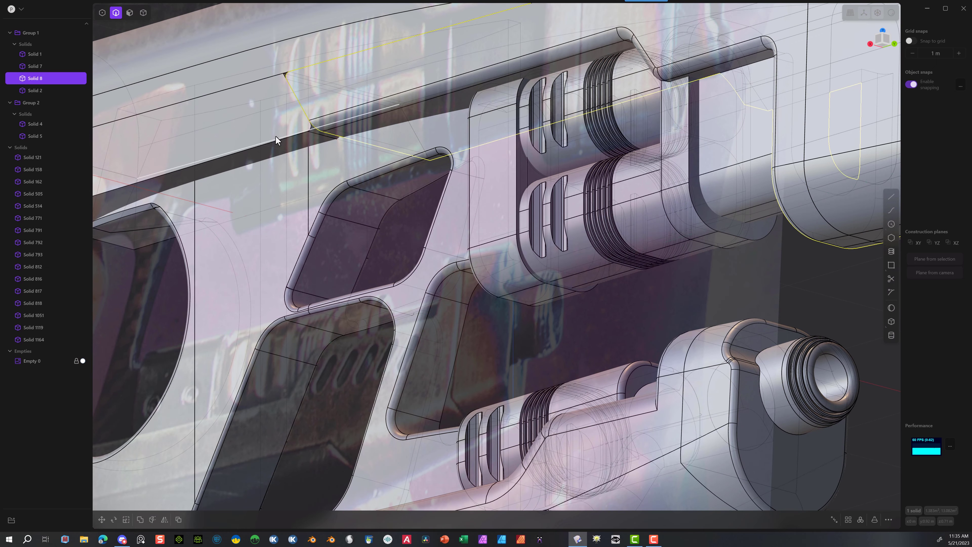
Step: Fillet the rear upper-body section's upper edge at the slanted joint to about 0.056 m
{"action": "left_click", "coordinate": [285, 74]}
{"action": "key", "text": "f"}
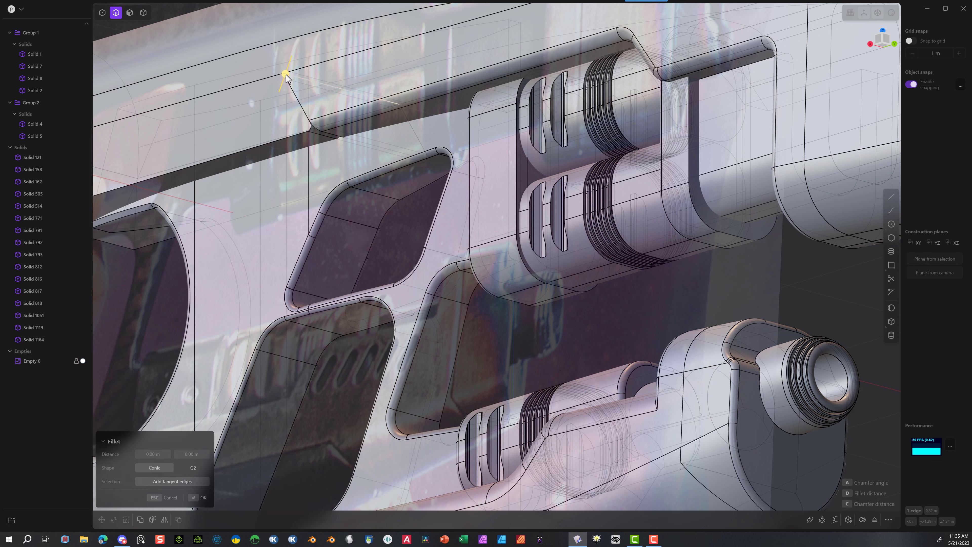
{"action": "mouse_move", "coordinate": [286, 76]}
{"action": "left_mouse_down"}
{"action": "mouse_move", "coordinate": [320, 69]}
{"action": "mouse_move", "coordinate": [306, 78]}
{"action": "mouse_move", "coordinate": [285, 71]}
{"action": "left_mouse_up"}
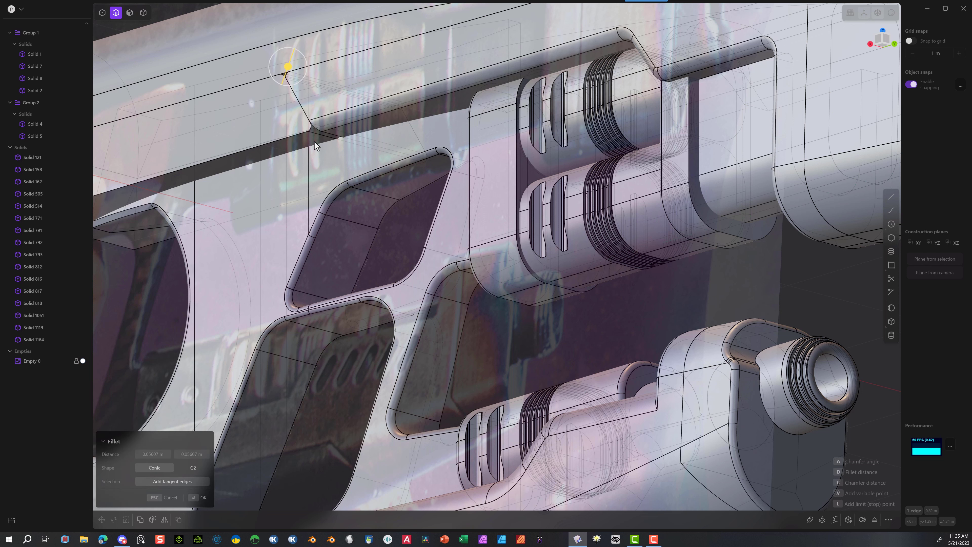
{"action": "scroll", "coordinate": [315, 141], "scroll_direction": "down", "scroll_amount": 2}
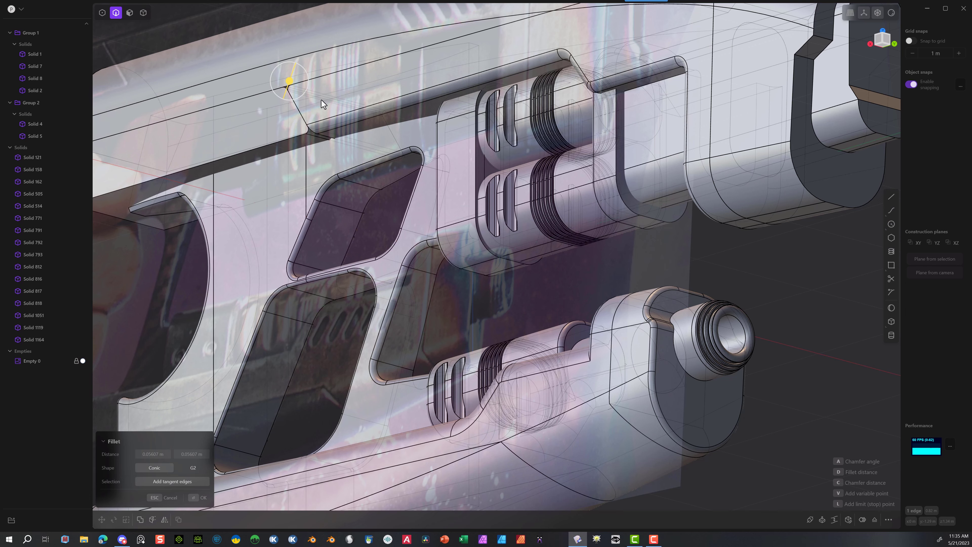
{"action": "middle_click_drag", "start_coordinate": [321, 100], "coordinate": [319, 126]}
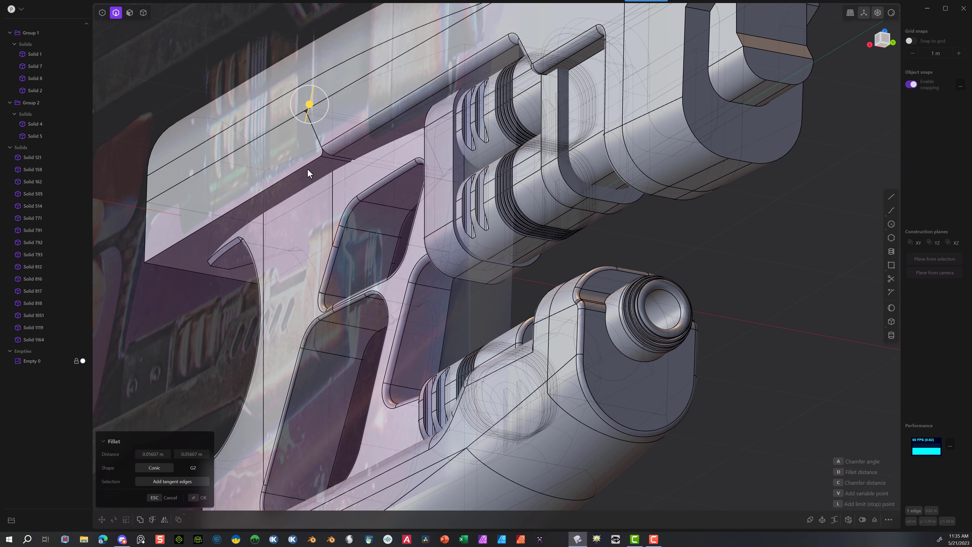
{"action": "key", "text": "Return"}
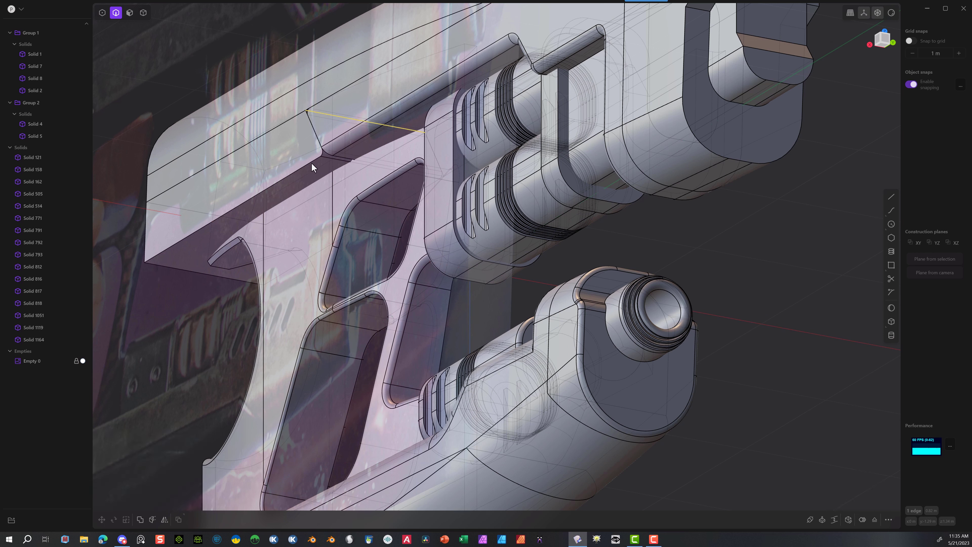
Step: Round the front upper-body section's lower edge at the slanted joint with a fillet of about 0.051 m
{"action": "key", "text": "f"}
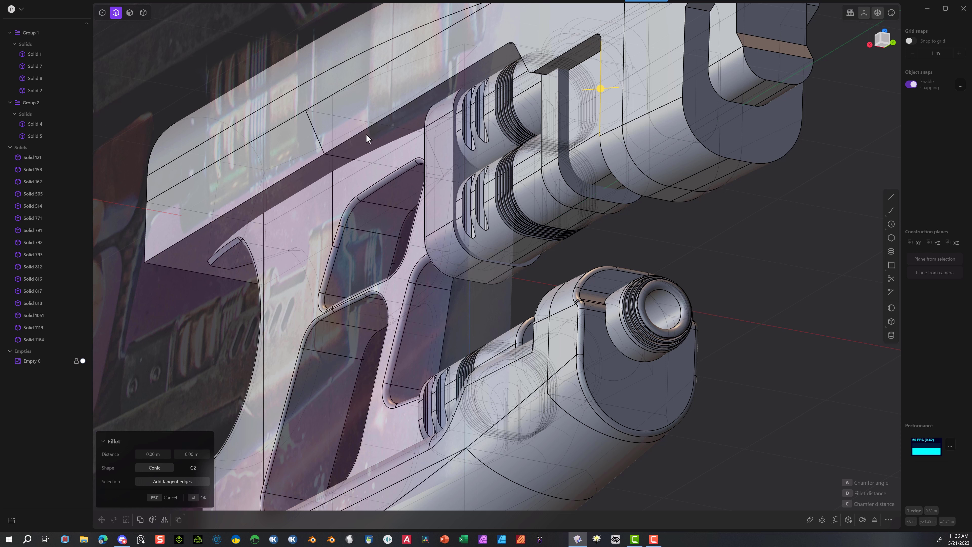
{"action": "left_click", "coordinate": [347, 158]}
{"action": "mouse_move", "coordinate": [347, 158]}
{"action": "left_mouse_down"}
{"action": "mouse_move", "coordinate": [361, 152]}
{"action": "mouse_move", "coordinate": [357, 162]}
{"action": "left_mouse_up"}
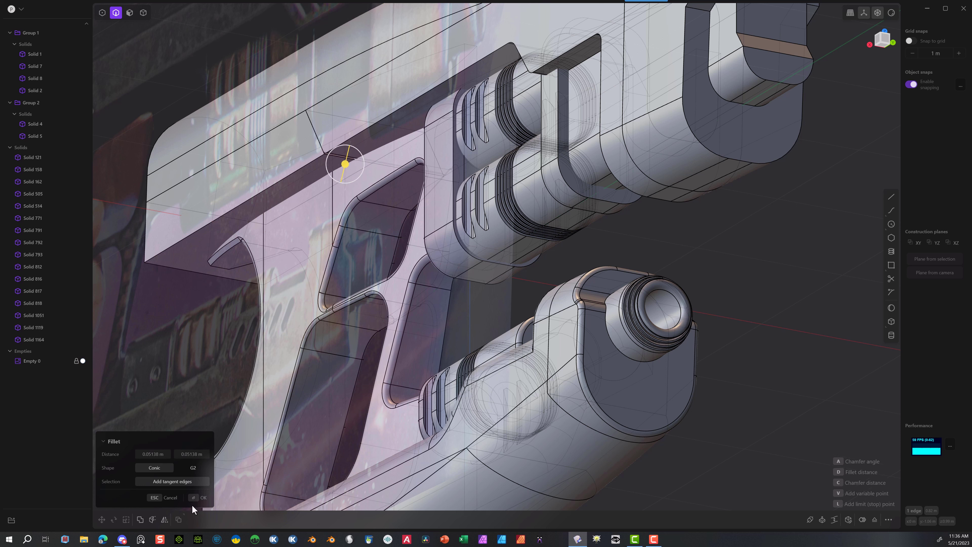
{"action": "left_click", "coordinate": [196, 497]}
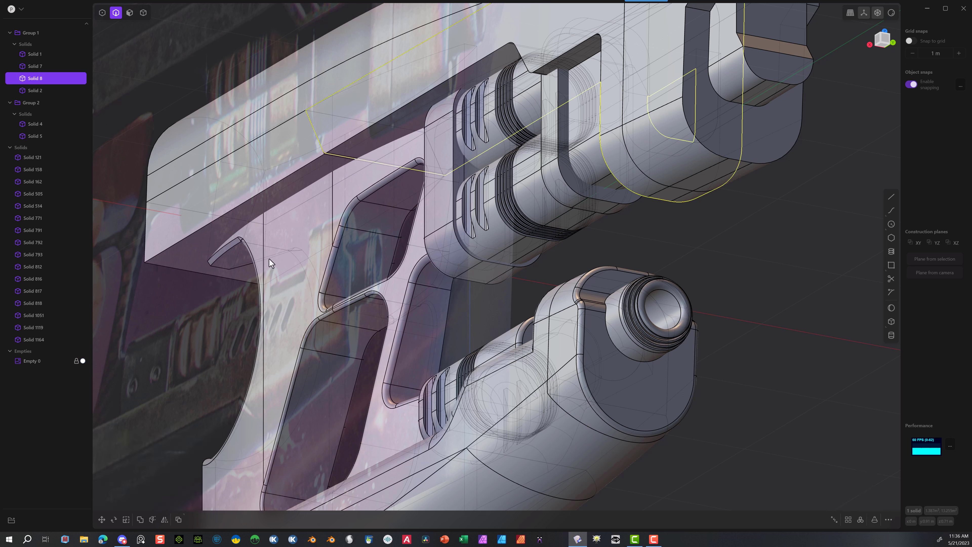
Step: Round the rear upper-body section's lower edge at the same slanted joint with a small fillet
{"action": "left_click", "coordinate": [335, 157]}
{"action": "key", "text": "f"}
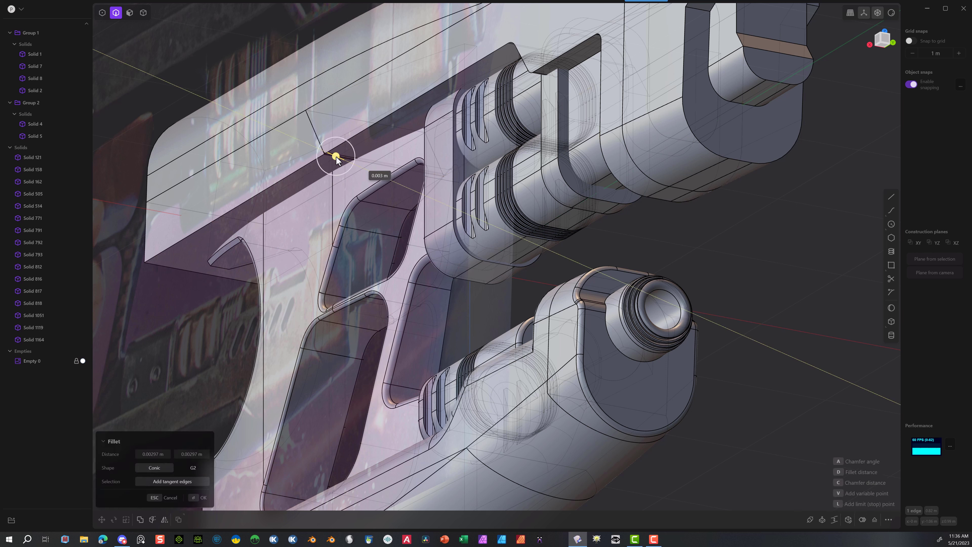
{"action": "left_click_drag", "start_coordinate": [338, 160], "coordinate": [336, 160]}
{"action": "left_click", "coordinate": [199, 497]}
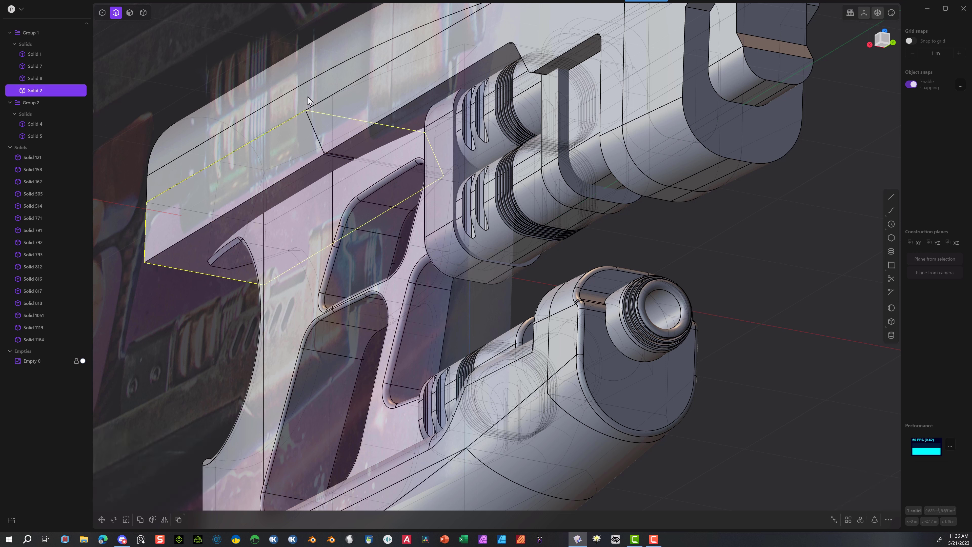
Step: Round the front upper-body section's upper edge at the slanted joint with a fillet of about 0.021 m
{"action": "left_click", "coordinate": [320, 115]}
{"action": "key", "text": "f"}
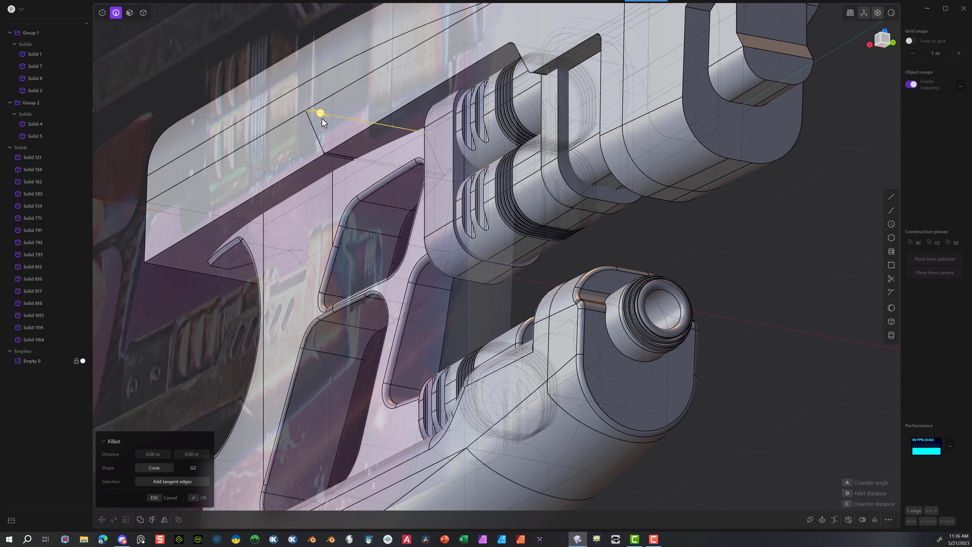
{"action": "mouse_move", "coordinate": [322, 119]}
{"action": "left_mouse_down"}
{"action": "mouse_move", "coordinate": [328, 111]}
{"action": "mouse_move", "coordinate": [317, 109]}
{"action": "left_mouse_up"}
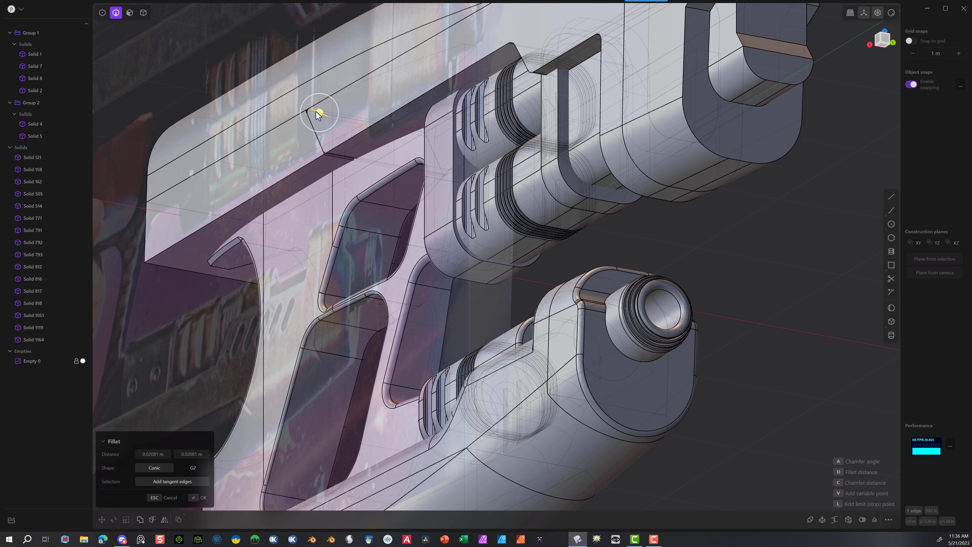
{"action": "left_click", "coordinate": [197, 497]}
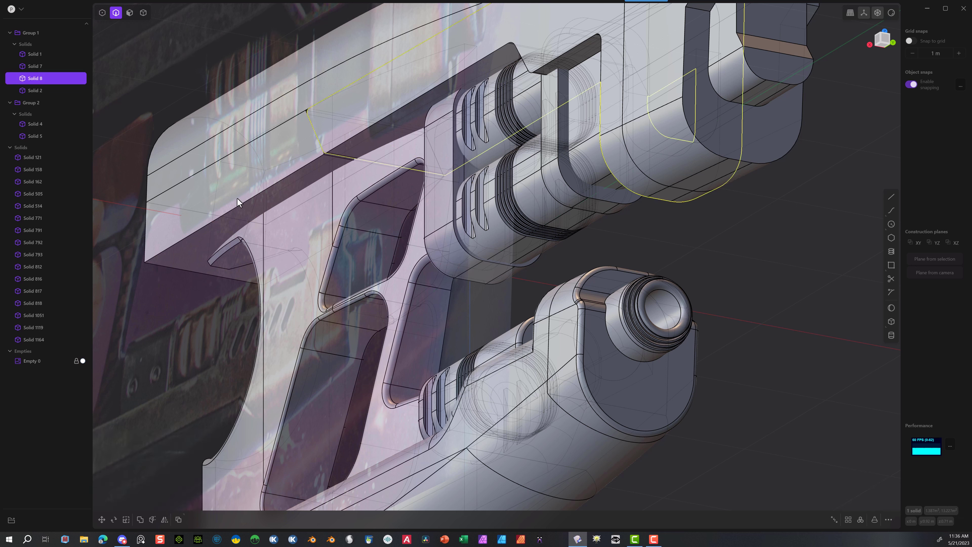
Step: Round the rear upper-body section's upper edge at the slanted joint with a matching fillet
{"action": "left_click", "coordinate": [307, 112]}
{"action": "key", "text": "f"}
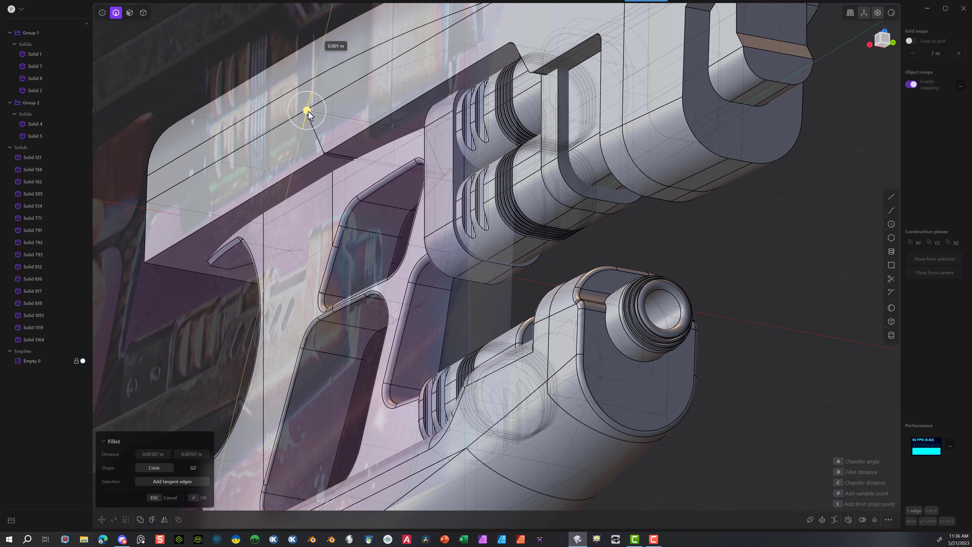
{"action": "left_click_drag", "start_coordinate": [313, 109], "coordinate": [324, 103]}
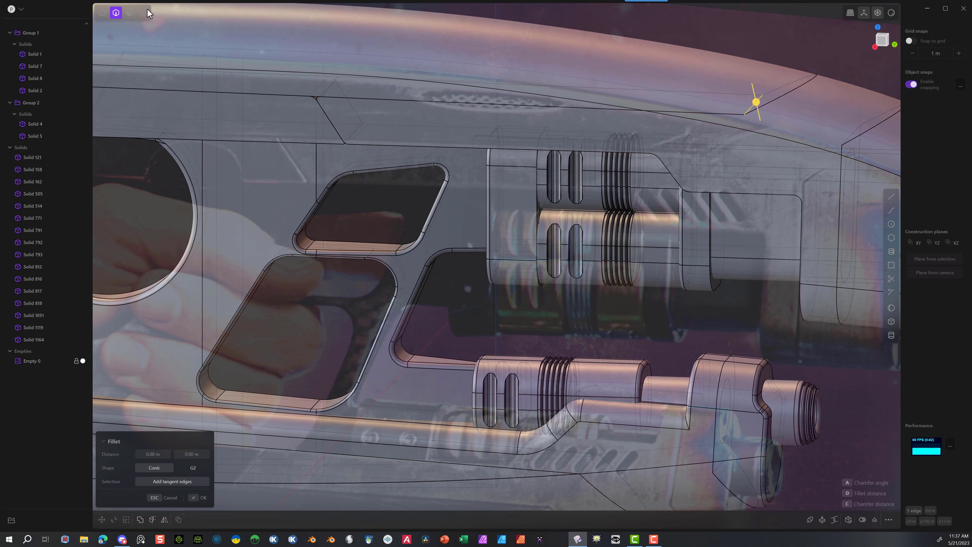
Step: Hide the curved top cover so the upper-body sections beneath it are exposed
{"action": "left_click", "coordinate": [140, 15]}
{"action": "left_click", "coordinate": [716, 56]}
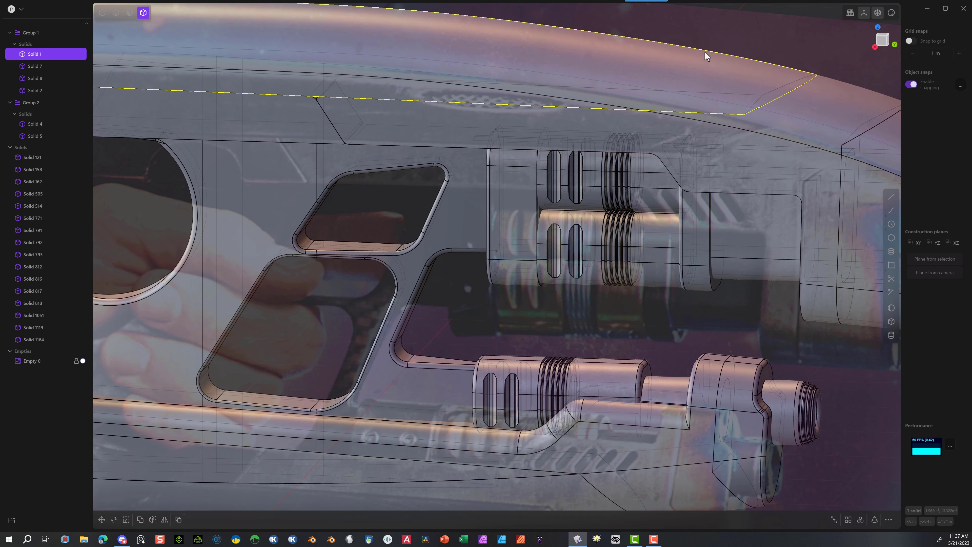
{"action": "key", "text": "h"}
{"action": "middle_click_drag", "start_coordinate": [649, 77], "coordinate": [675, 83]}
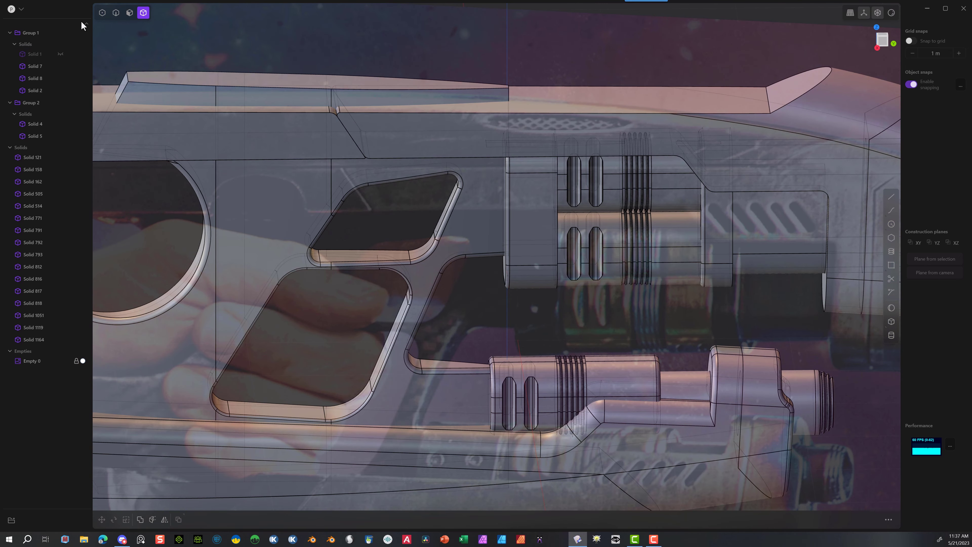
Step: Fillet the front section's edge where its flat top recess meets the rising nose to about 0.15 m
{"action": "left_click", "coordinate": [115, 12]}
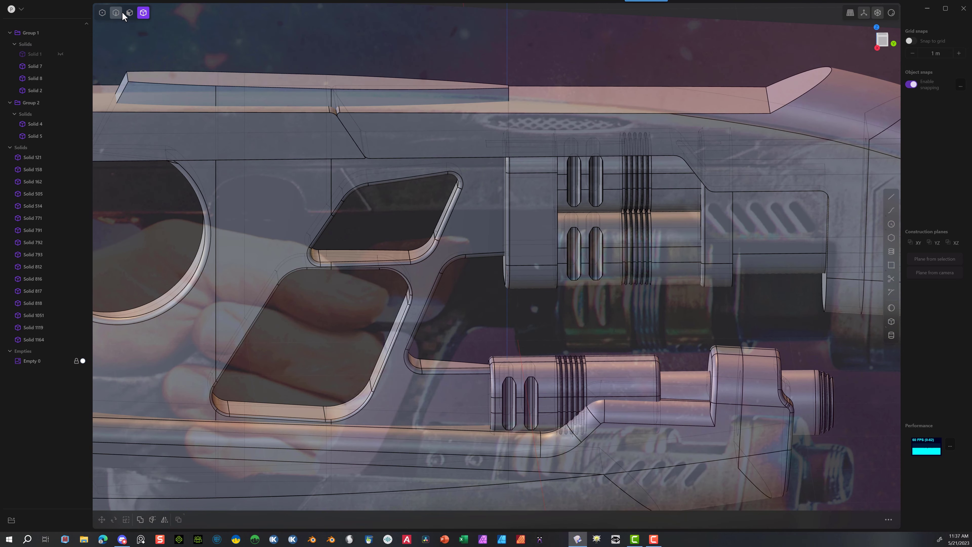
{"action": "left_click", "coordinate": [769, 106]}
{"action": "left_click_drag", "start_coordinate": [770, 107], "coordinate": [791, 87]}
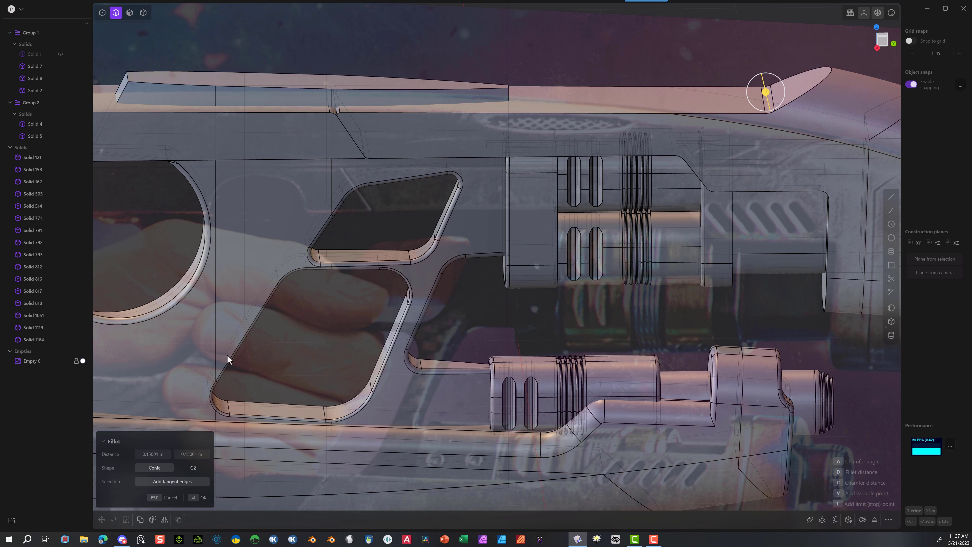
{"action": "left_click", "coordinate": [202, 498]}
{"action": "scroll", "coordinate": [371, 119], "scroll_direction": "down", "scroll_amount": 3}
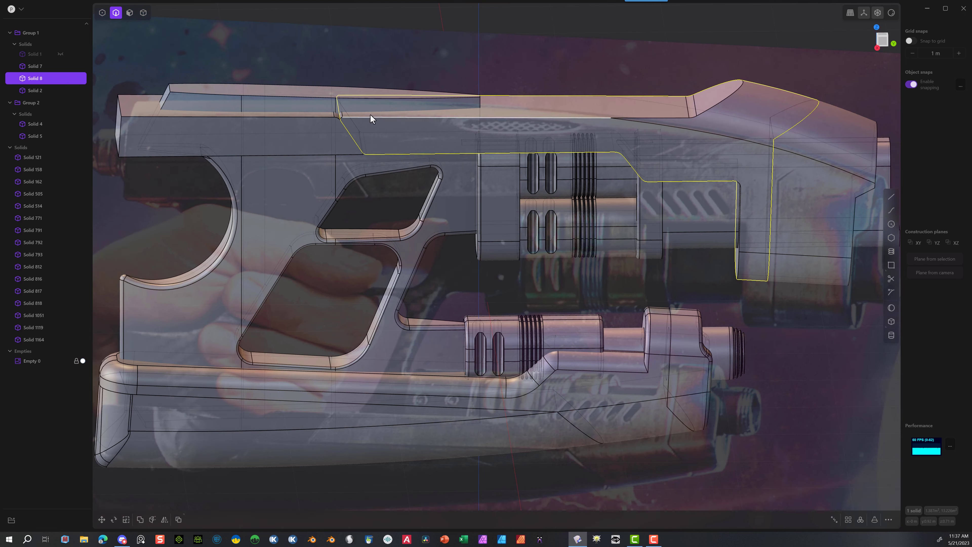
{"action": "scroll", "coordinate": [371, 119], "scroll_direction": "down", "scroll_amount": 1}
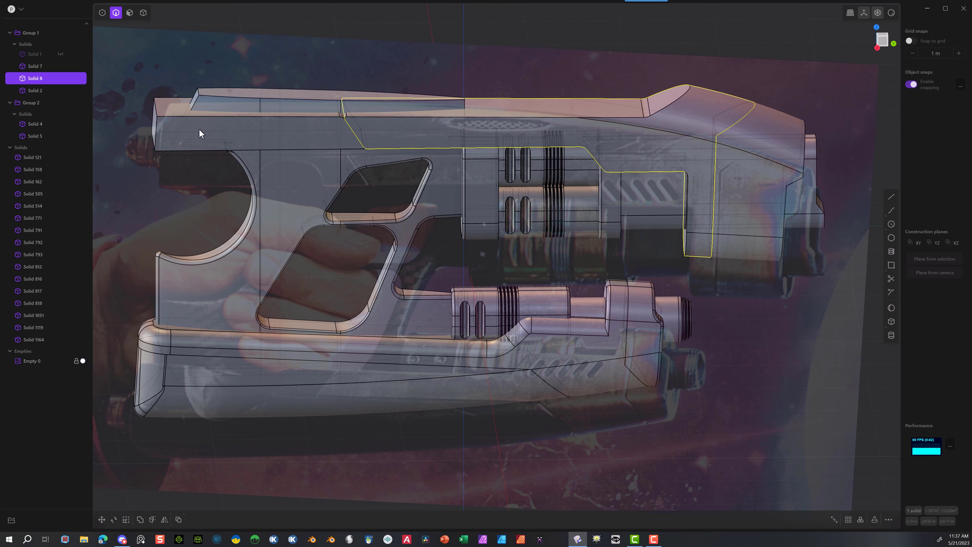
{"action": "left_click", "coordinate": [155, 132]}
{"action": "key", "text": "f"}
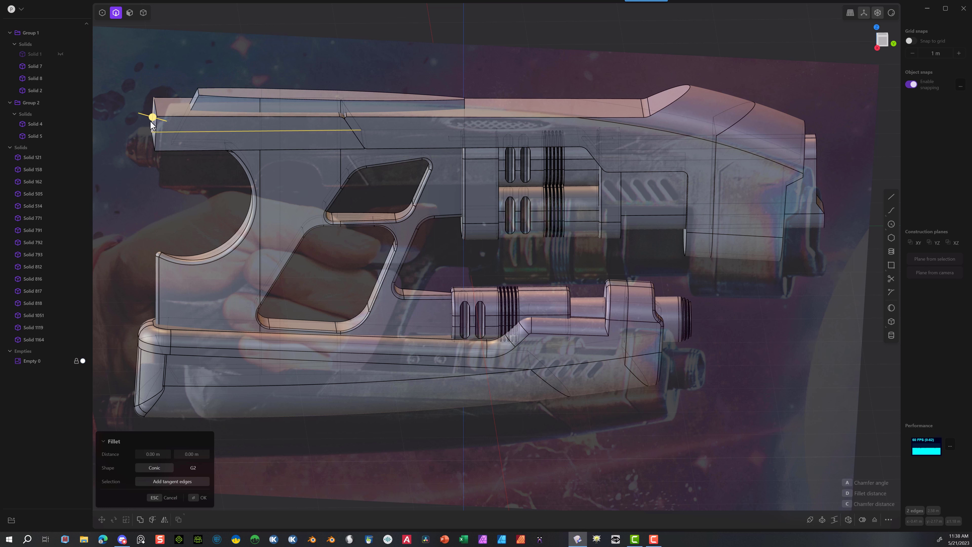
{"action": "left_click_drag", "start_coordinate": [149, 120], "coordinate": [146, 117]}
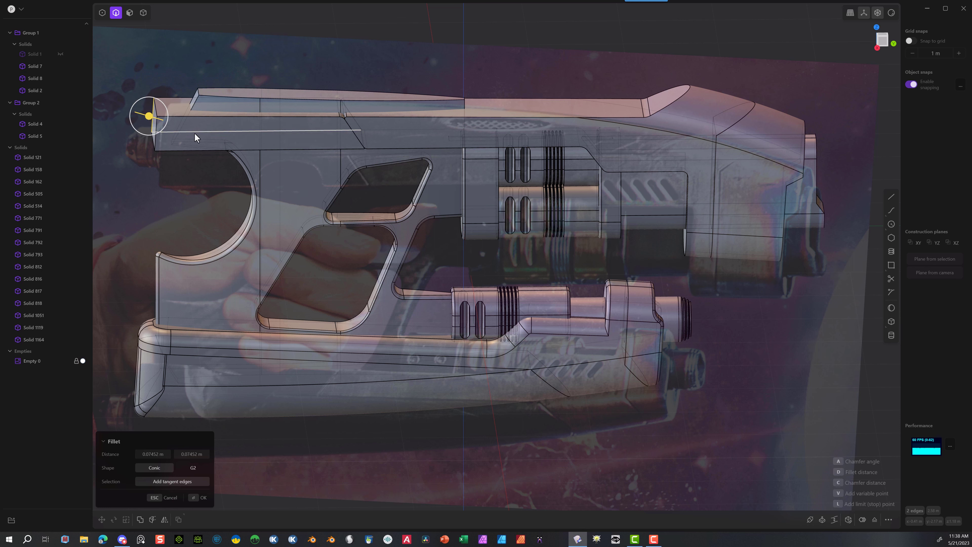
{"action": "key", "text": "Return"}
{"action": "middle_click_drag", "start_coordinate": [192, 138], "coordinate": [254, 186]}
{"action": "key", "text": "Escape"}
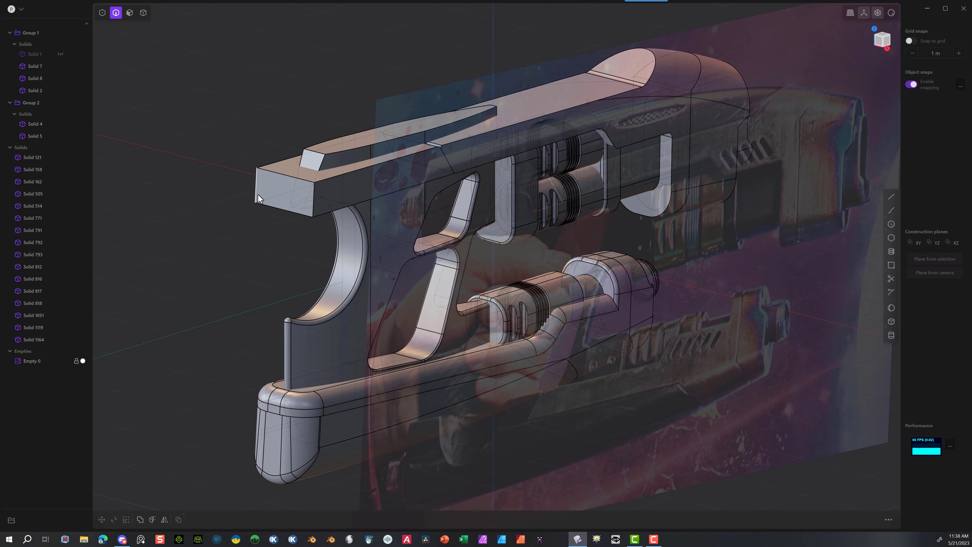
Step: Fillet both vertical corner edges on the rear end of the rear upper-body section to about 0.118 m
{"action": "left_click", "coordinate": [255, 185]}
{"action": "key", "text": "f"}
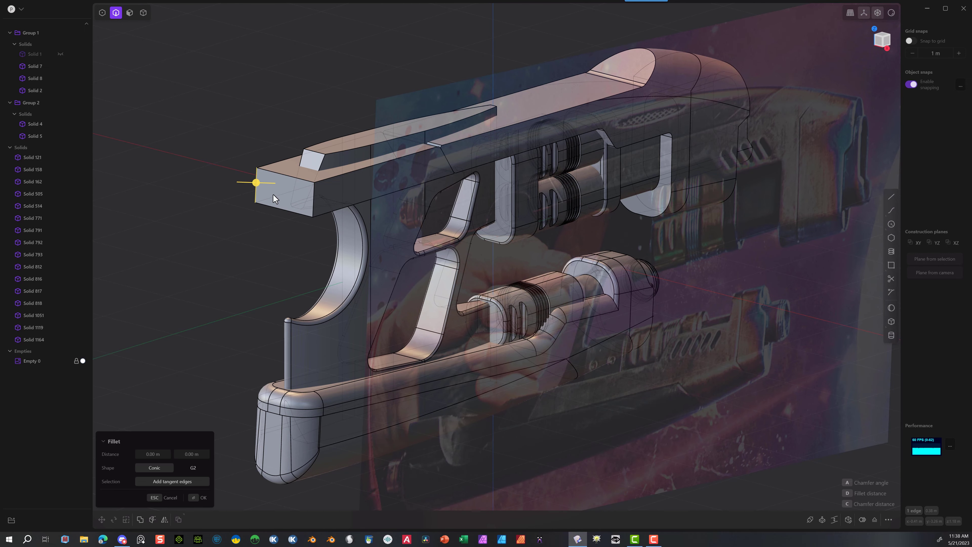
{"action": "left_click", "coordinate": [314, 198]}
{"action": "left_click_drag", "start_coordinate": [314, 197], "coordinate": [330, 207]}
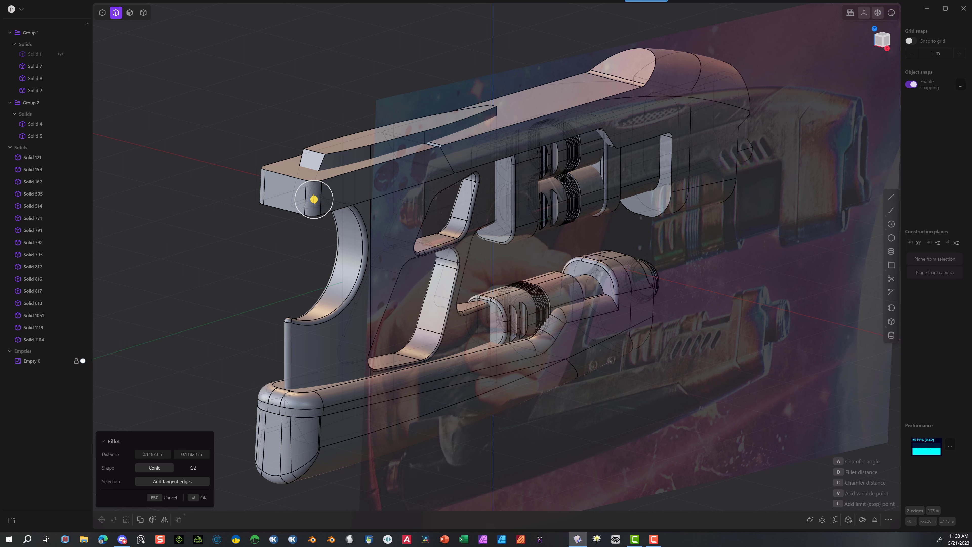
{"action": "left_click", "coordinate": [197, 498]}
{"action": "middle_click_drag", "start_coordinate": [245, 267], "coordinate": [180, 276]}
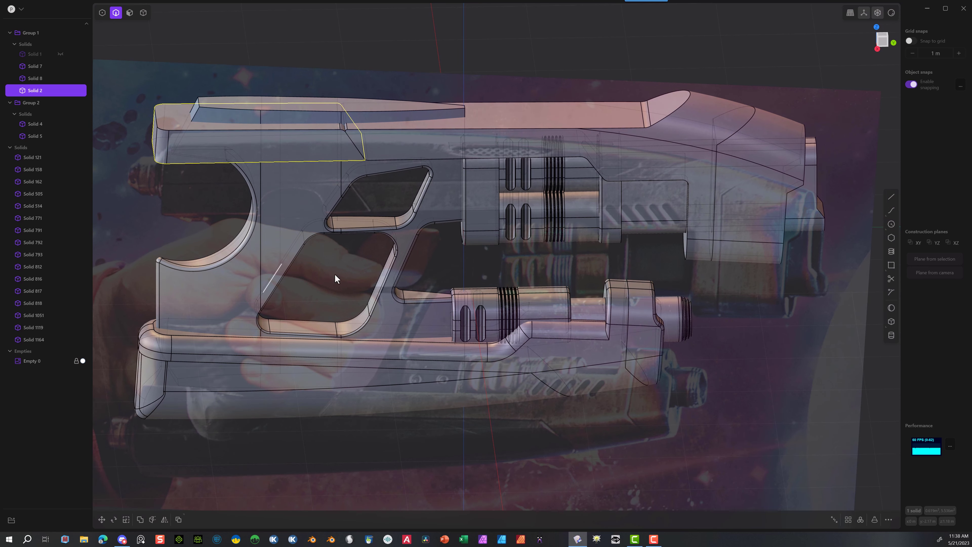
Step: Round the long upper side edges of the front and rear upper-body sections with a fillet of about 0.021 m
{"action": "left_click", "coordinate": [556, 129]}
{"action": "key", "text": "f"}
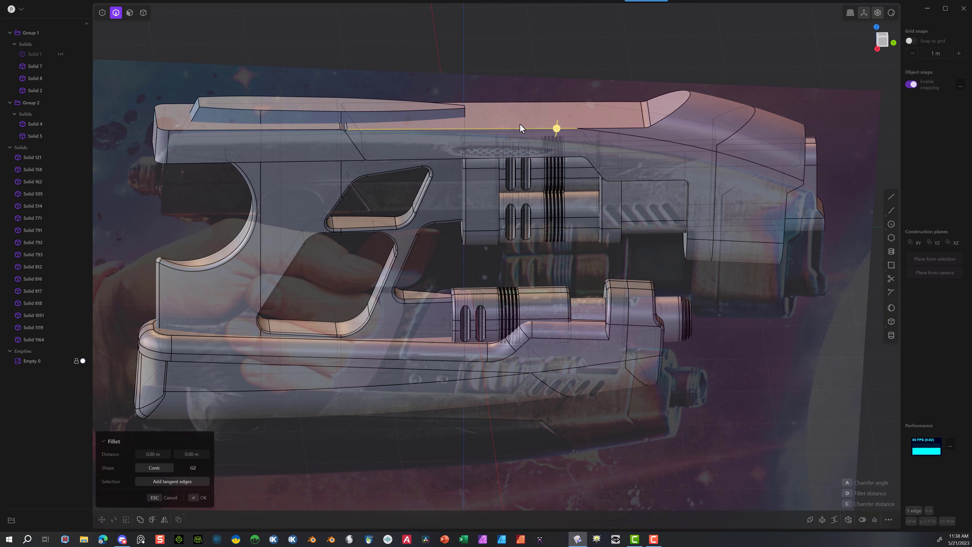
{"action": "left_click", "coordinate": [303, 130], "text": "shift"}
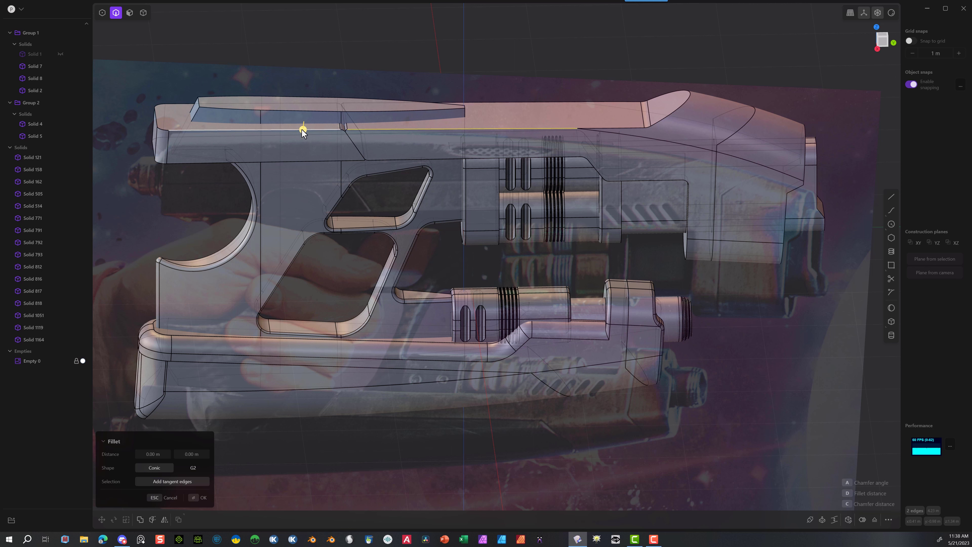
{"action": "left_click_drag", "start_coordinate": [303, 130], "coordinate": [302, 130]}
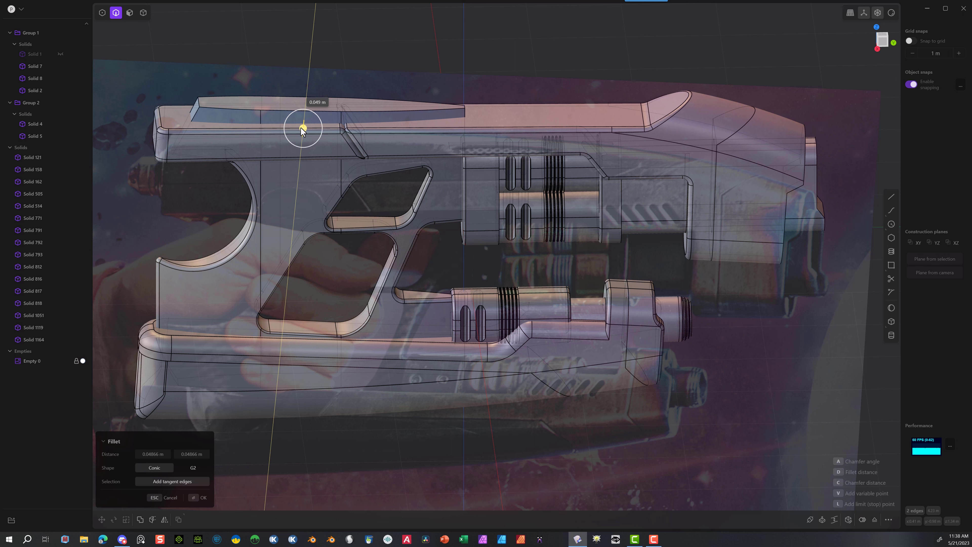
{"action": "left_click_drag", "start_coordinate": [302, 131], "coordinate": [304, 128]}
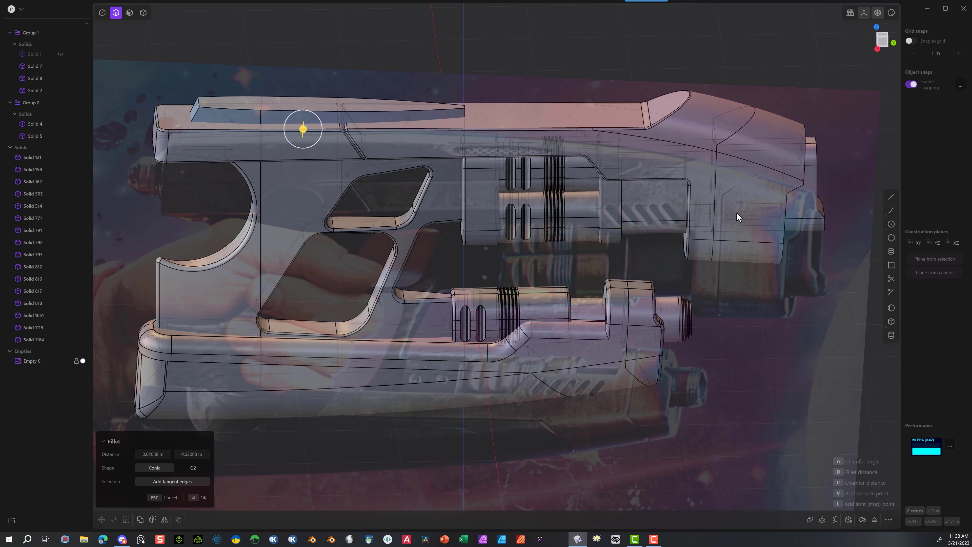
{"action": "middle_click_drag", "start_coordinate": [743, 163], "coordinate": [214, 448]}
{"action": "left_click", "coordinate": [197, 497]}
{"action": "middle_click_drag", "start_coordinate": [321, 104], "coordinate": [315, 95]}
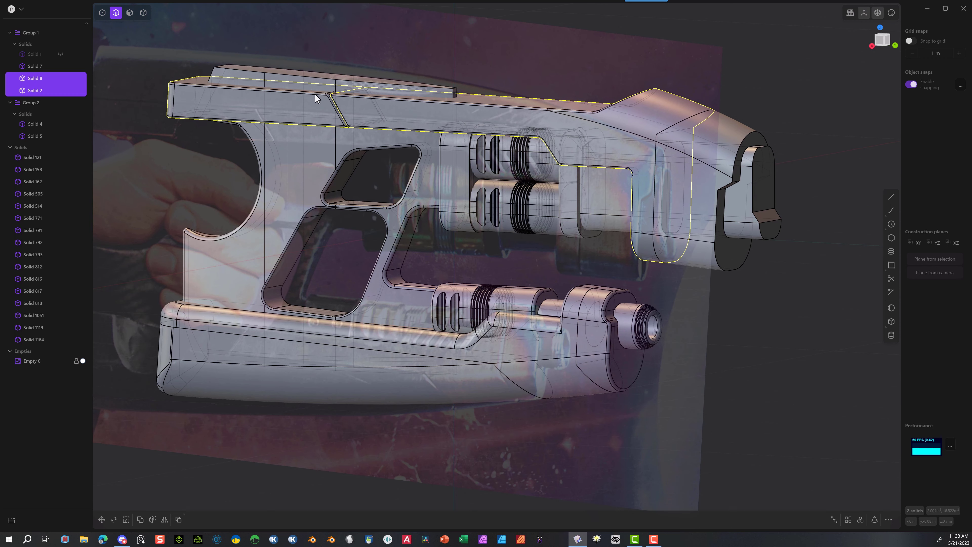
Step: Fillet the muzzle section's side crease, where its sloping top meets the vertical side, to about 0.115 m
{"action": "left_click", "coordinate": [677, 131]}
{"action": "key", "text": "f"}
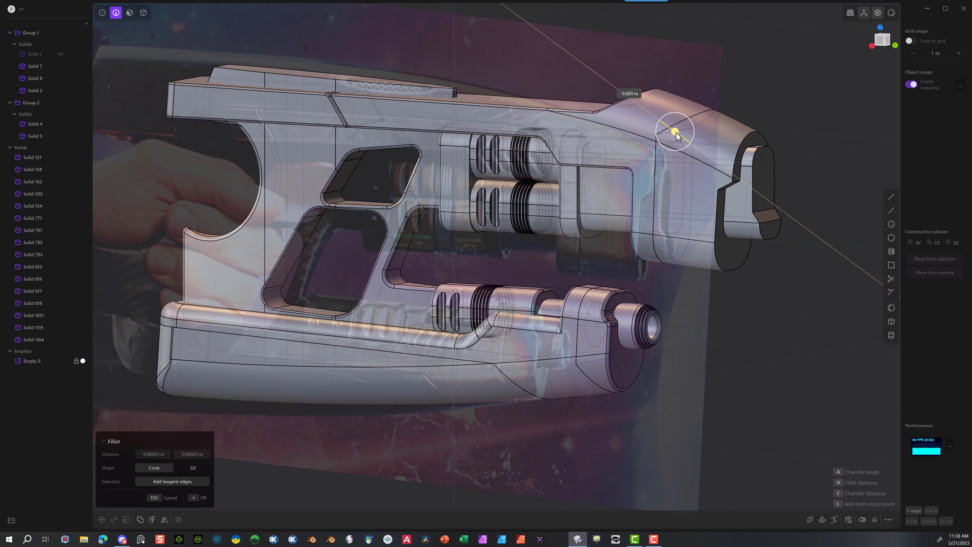
{"action": "left_click_drag", "start_coordinate": [677, 136], "coordinate": [652, 142]}
{"action": "left_click_drag", "start_coordinate": [656, 144], "coordinate": [657, 145]}
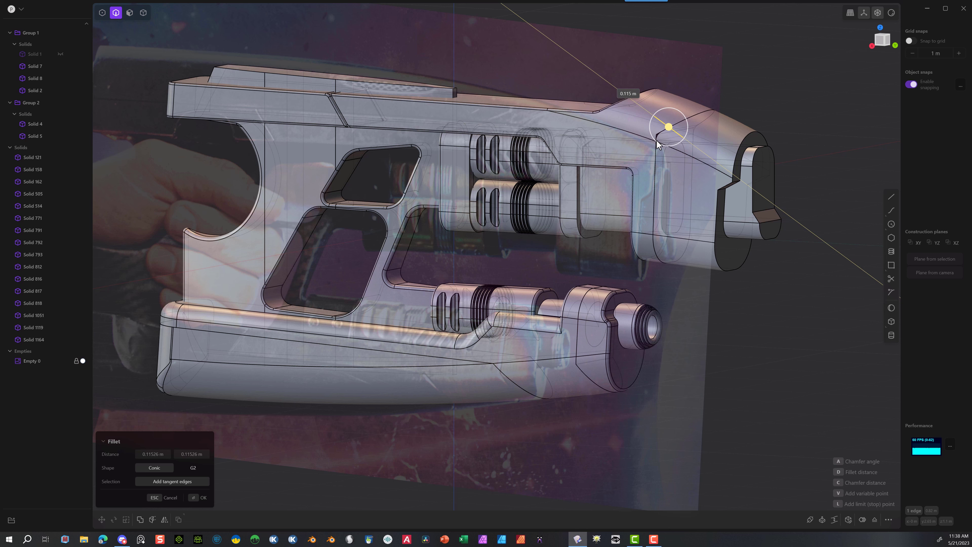
{"action": "scroll", "coordinate": [574, 220], "scroll_direction": "up", "scroll_amount": 5}
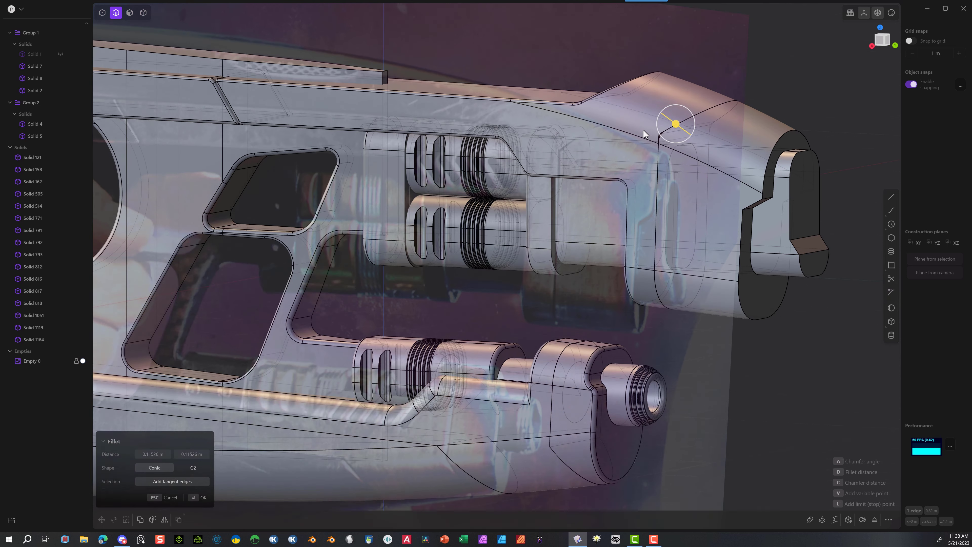
{"action": "left_click", "coordinate": [199, 497]}
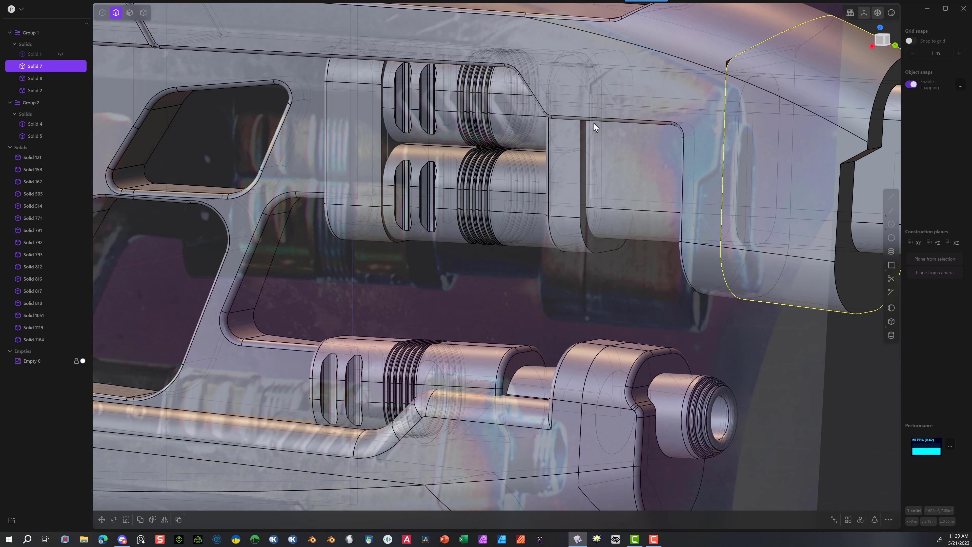
Step: Fillet the matching side crease on the front upper-body section, beside the muzzle section joint, to about 0.113 m
{"action": "left_click", "coordinate": [739, 66]}
{"action": "key", "text": "f"}
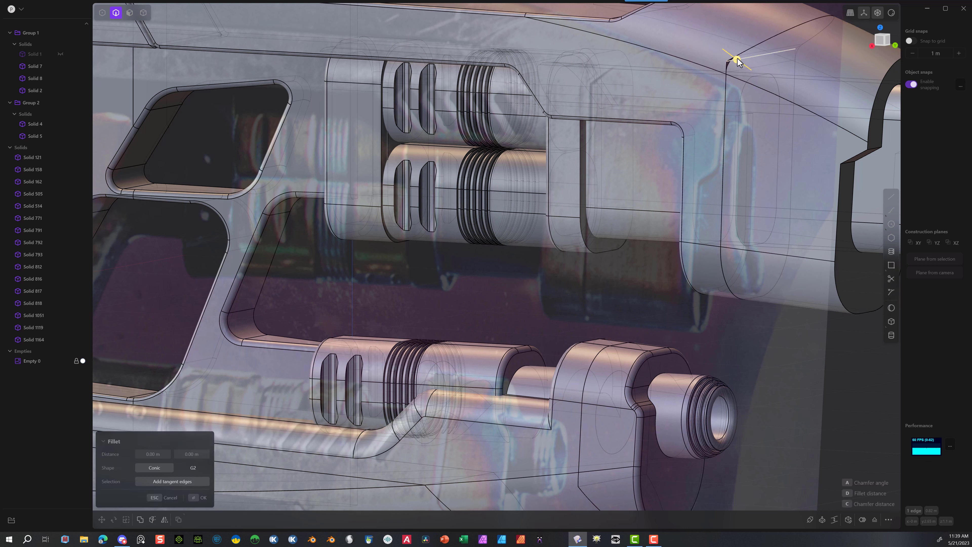
{"action": "left_click_drag", "start_coordinate": [765, 51], "coordinate": [768, 64]}
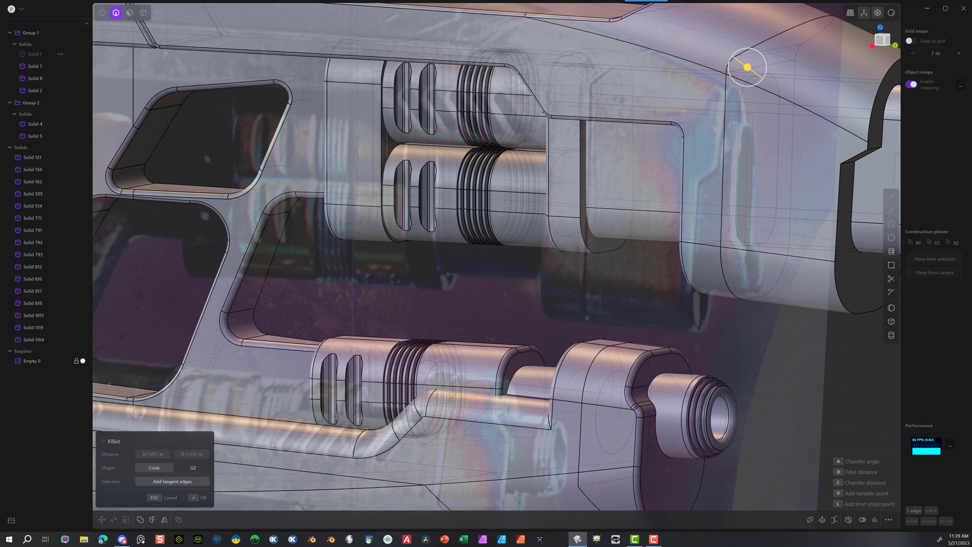
{"action": "left_click", "coordinate": [199, 498]}
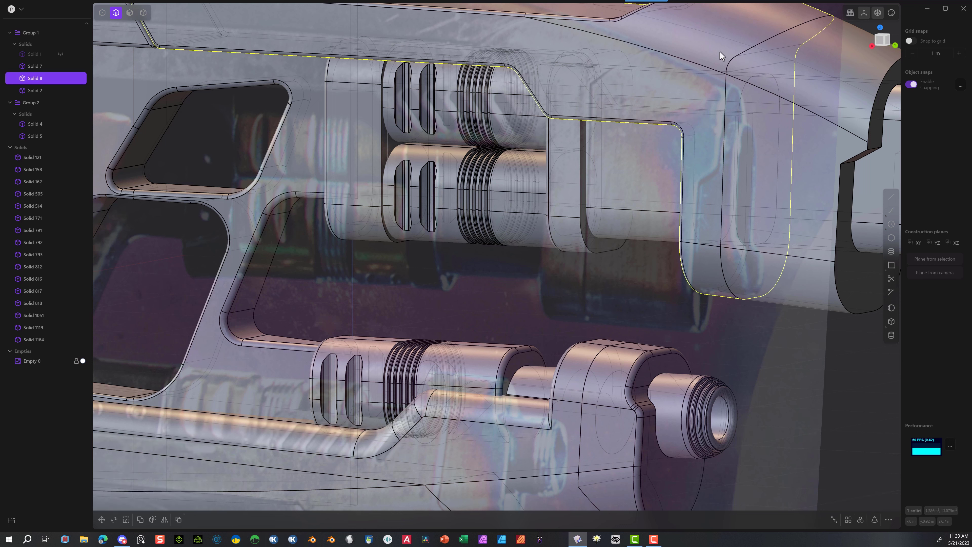
Step: Round both facing edges of the joint between the front upper-body section and the muzzle section to about 0.025 m
{"action": "left_click", "coordinate": [731, 64]}
{"action": "key", "text": "f"}
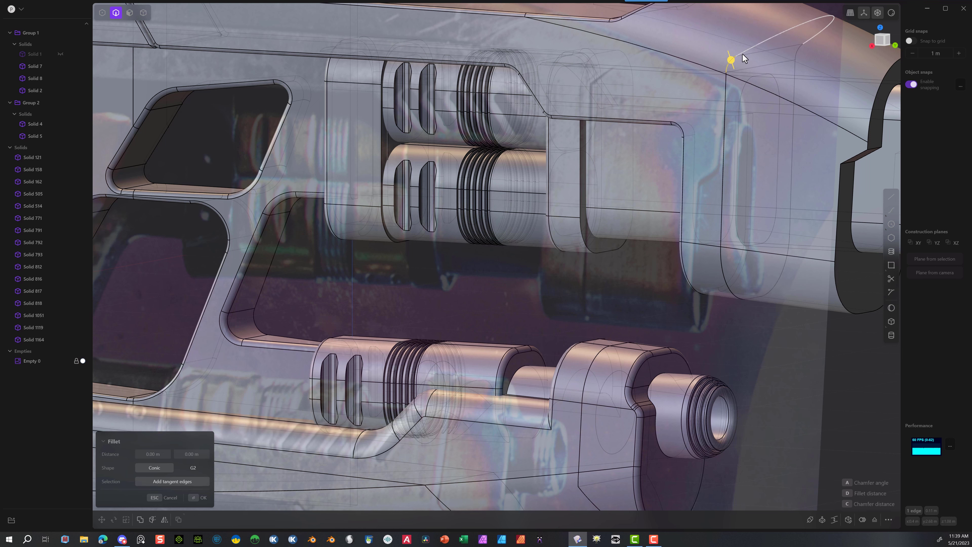
{"action": "left_click", "coordinate": [744, 59]}
{"action": "left_click_drag", "start_coordinate": [743, 55], "coordinate": [745, 61]}
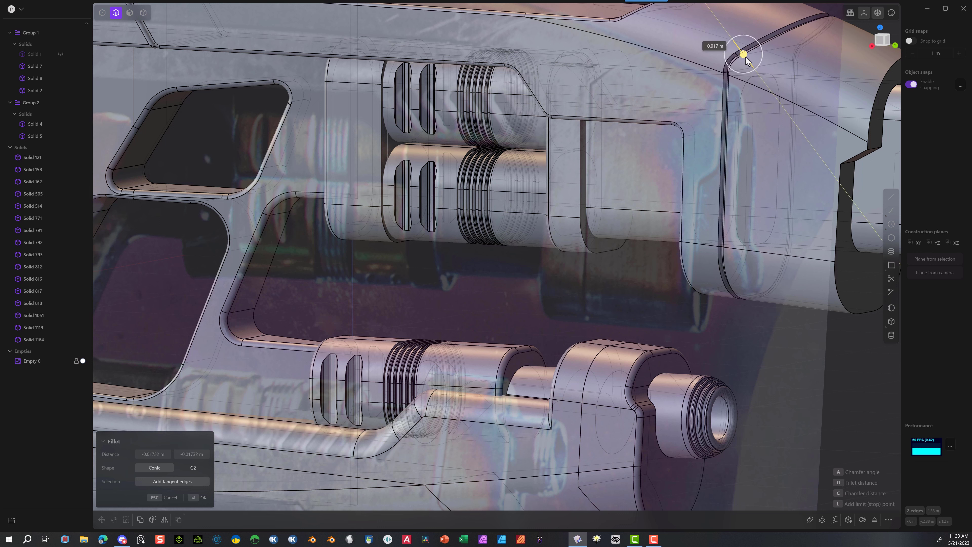
{"action": "left_click_drag", "start_coordinate": [745, 61], "coordinate": [740, 54]}
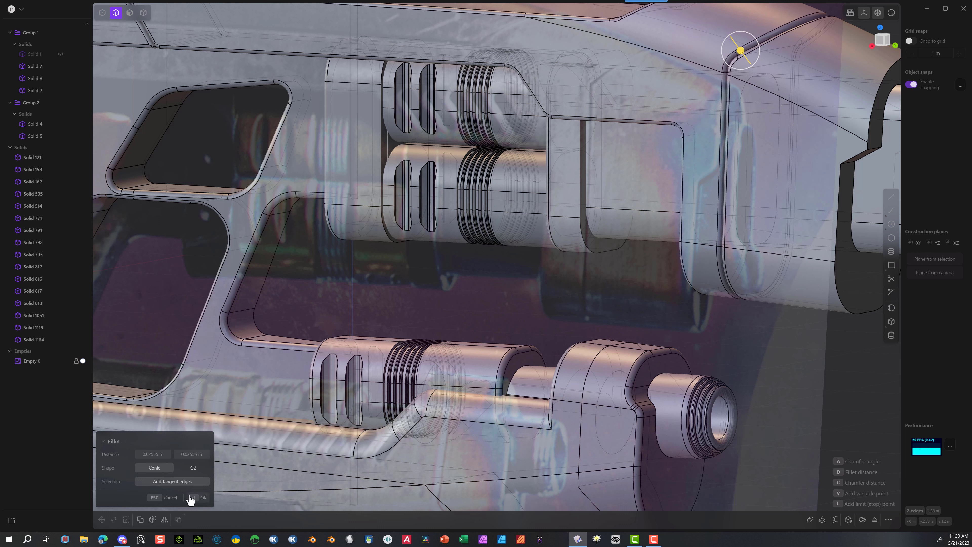
{"action": "left_click", "coordinate": [191, 497]}
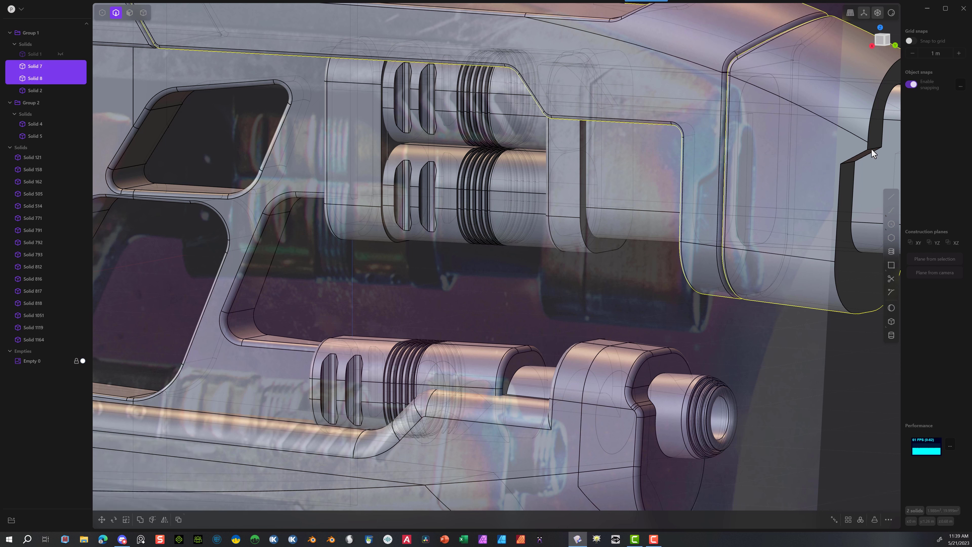
Step: Fillet the four short edges of the stepped notches on both sides of the muzzle section's front end
{"action": "left_click_drag", "start_coordinate": [873, 153], "coordinate": [877, 160]}
{"action": "middle_click_drag", "start_coordinate": [875, 156], "coordinate": [793, 183]}
{"action": "left_click", "coordinate": [607, 228]}
{"action": "left_click", "coordinate": [604, 236]}
{"action": "left_click", "coordinate": [487, 244]}
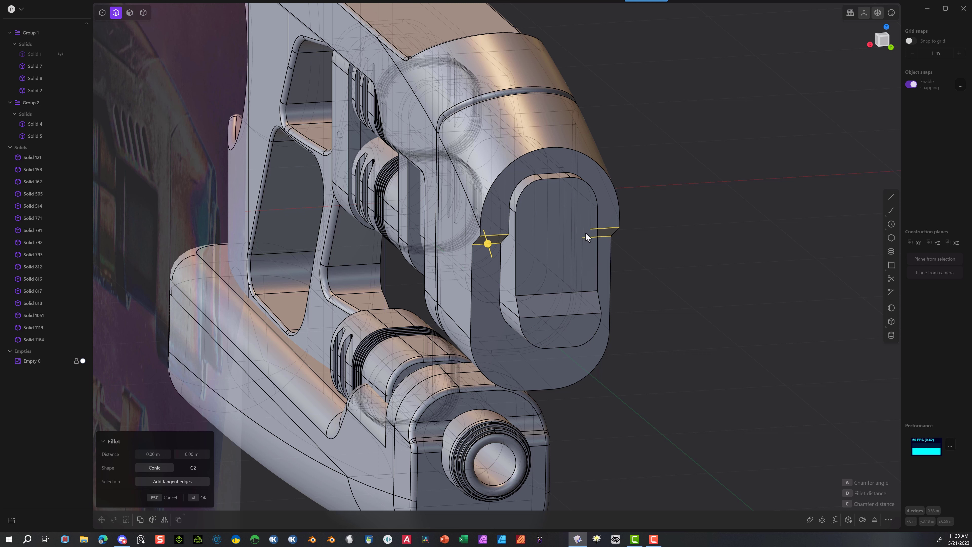
{"action": "left_click_drag", "start_coordinate": [488, 244], "coordinate": [495, 253]}
{"action": "left_click", "coordinate": [197, 498]}
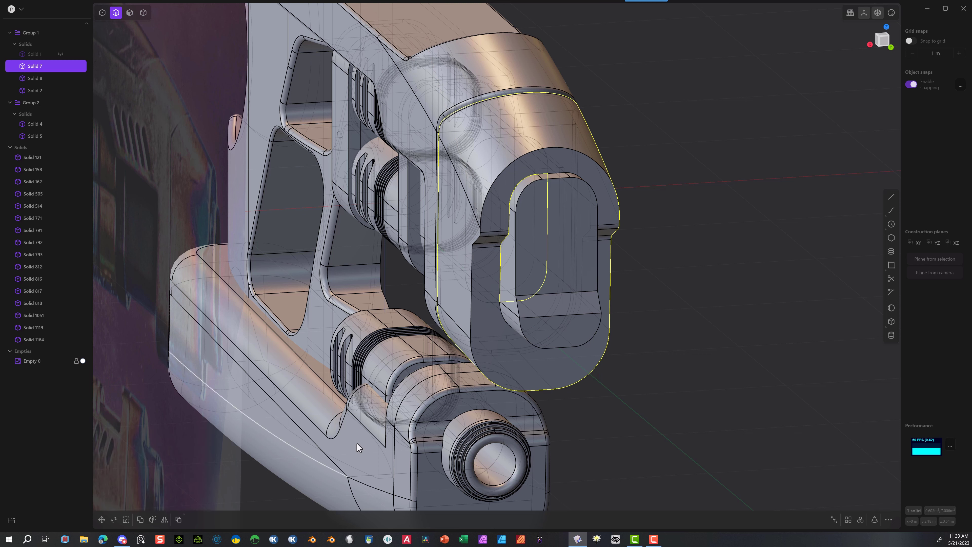
Step: Round the outer edge around the muzzle section's front face with a fillet of about 0.017 m
{"action": "scroll", "coordinate": [531, 330], "scroll_direction": "up", "scroll_amount": 3}
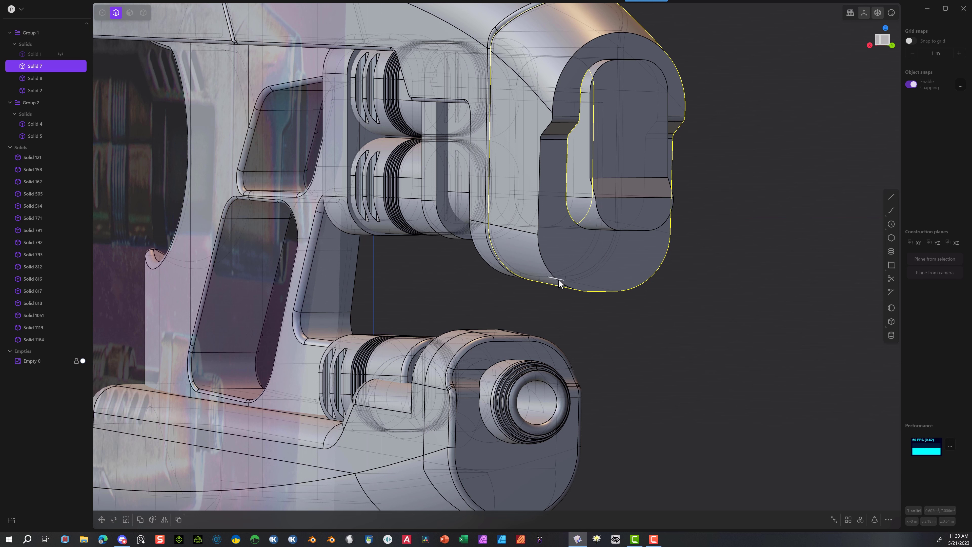
{"action": "left_click", "coordinate": [543, 263]}
{"action": "key", "text": "f"}
{"action": "mouse_move", "coordinate": [545, 262]}
{"action": "left_mouse_down"}
{"action": "mouse_move", "coordinate": [541, 271]}
{"action": "mouse_move", "coordinate": [550, 268]}
{"action": "left_mouse_up"}
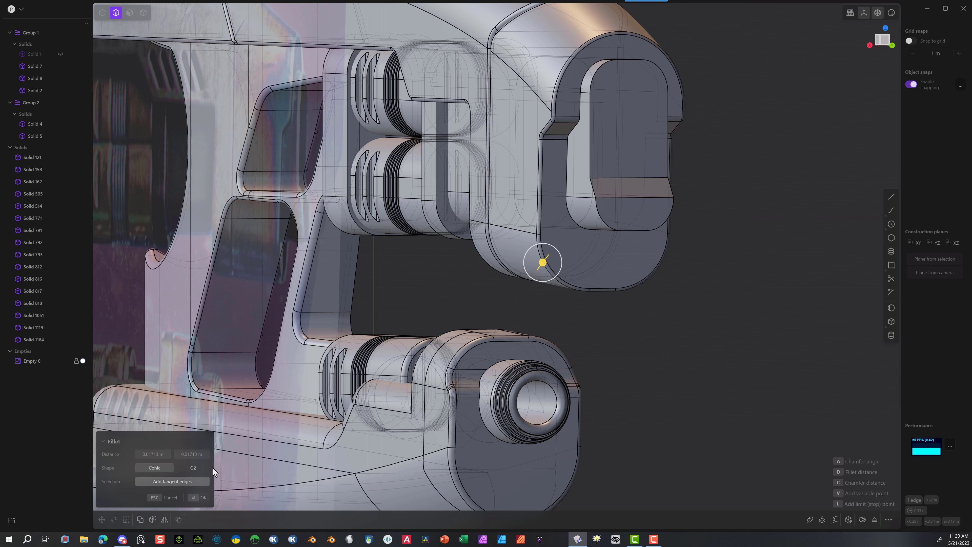
{"action": "left_click", "coordinate": [199, 497]}
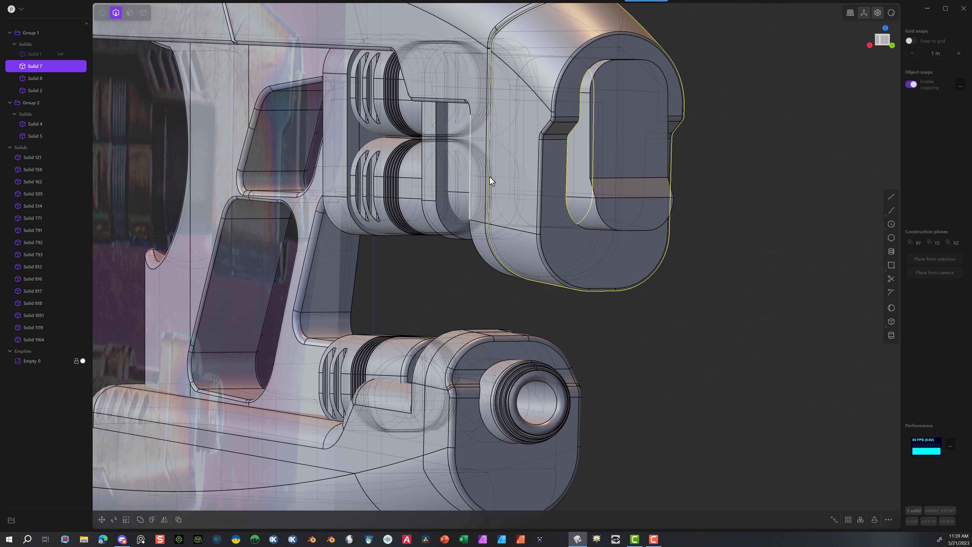
Step: Chamfer the edge around the elongated opening in the muzzle section's front face
{"action": "key", "text": "Escape"}
{"action": "left_click", "coordinate": [567, 176]}
{"action": "key", "text": "f"}
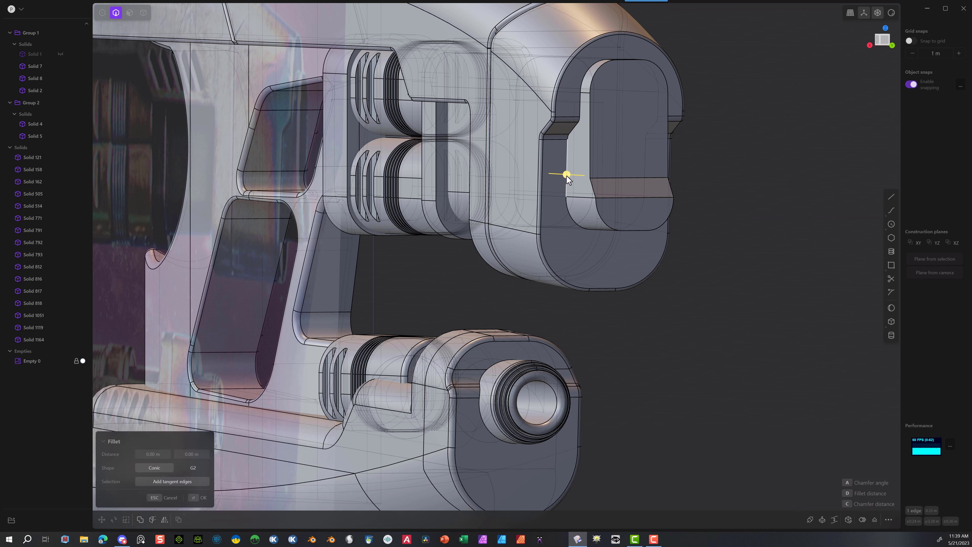
{"action": "left_click_drag", "start_coordinate": [567, 176], "coordinate": [564, 175]}
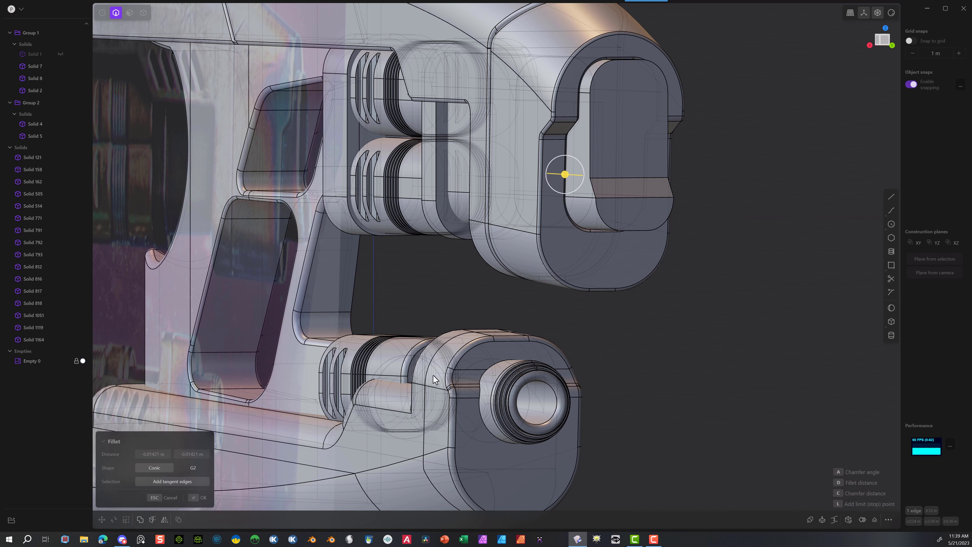
{"action": "left_click", "coordinate": [198, 499]}
{"action": "left_click", "coordinate": [587, 233]}
{"action": "key", "text": "f"}
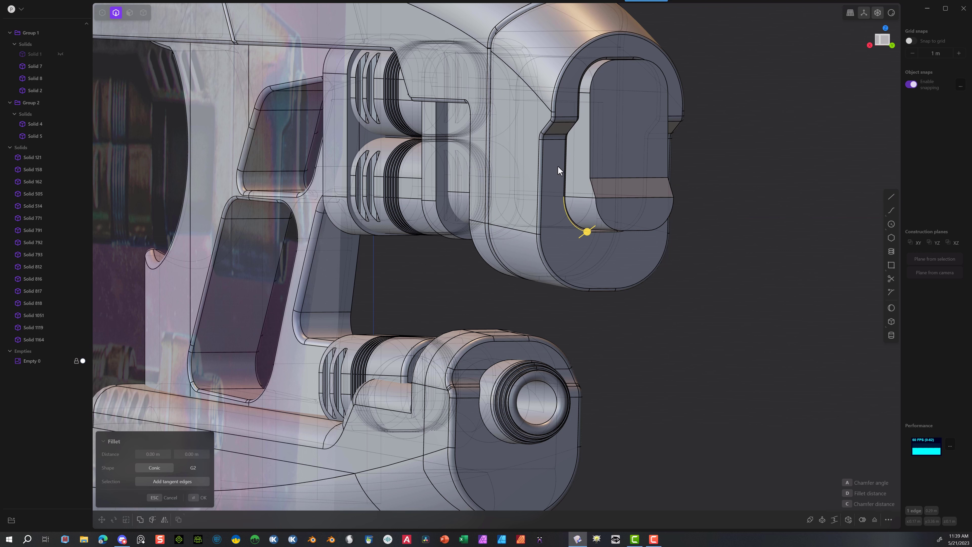
{"action": "key", "text": "Escape"}
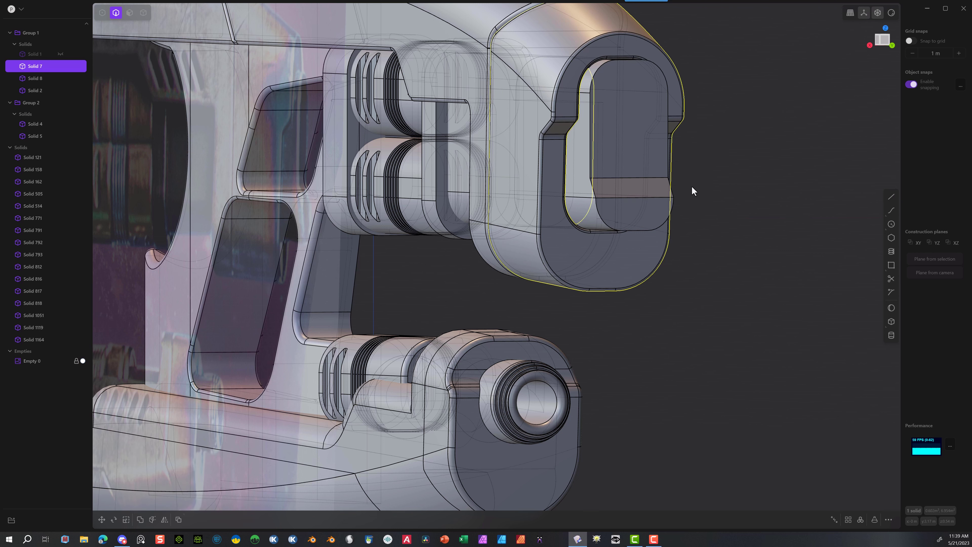
Step: Mirror the front upper-body section along the X axis across the blaster's lengthwise center plane
{"action": "middle_click_drag", "start_coordinate": [716, 58], "coordinate": [647, 90]}
{"action": "middle_click_drag", "start_coordinate": [395, 100], "coordinate": [303, 49]}
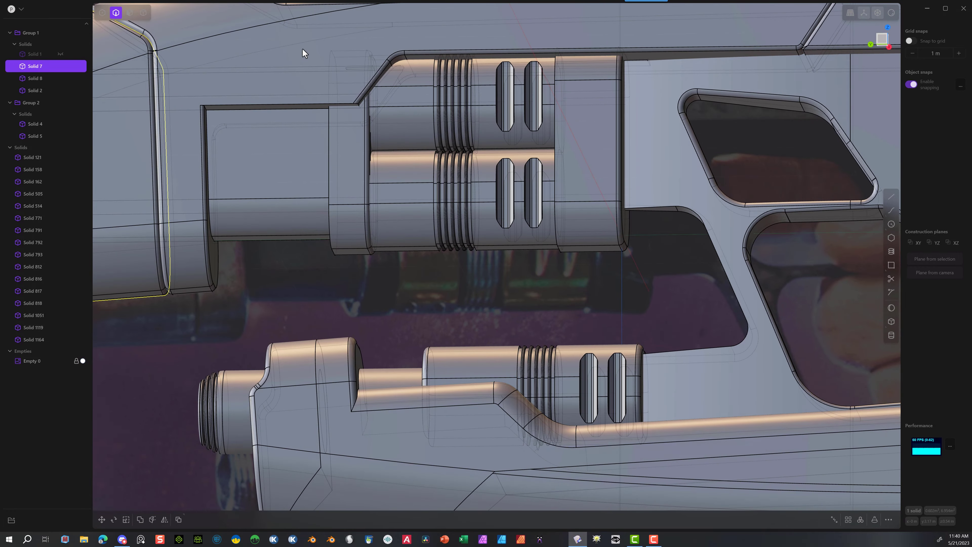
{"action": "scroll", "coordinate": [365, 68], "scroll_direction": "up", "scroll_amount": 5}
{"action": "middle_click_drag", "start_coordinate": [362, 85], "coordinate": [545, 165]}
{"action": "scroll", "coordinate": [333, 91], "scroll_direction": "down", "scroll_amount": 3}
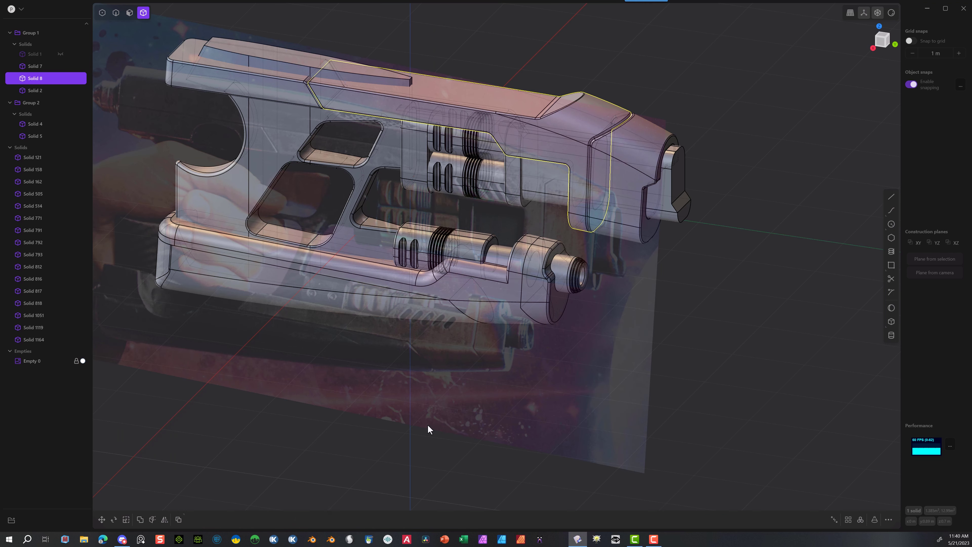
{"action": "left_click", "coordinate": [165, 521]}
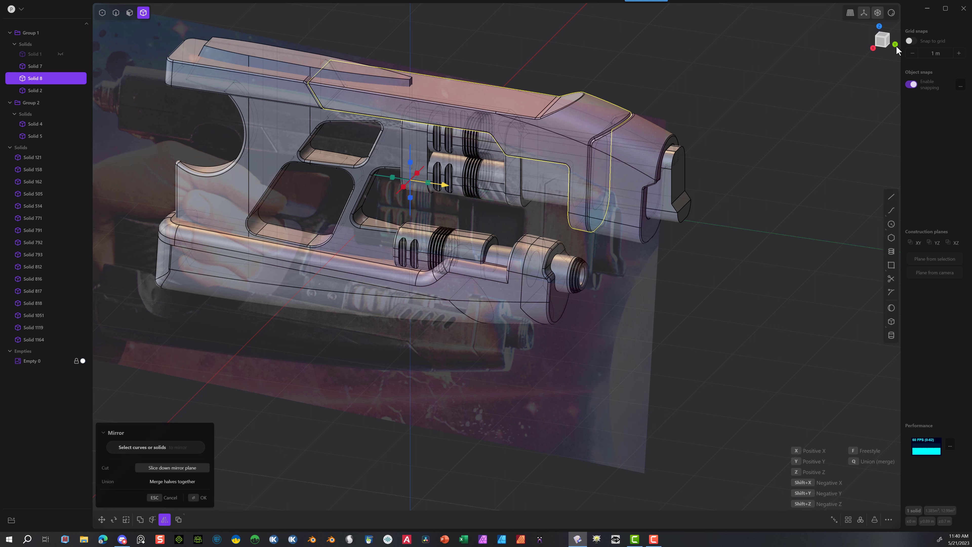
{"action": "left_click", "coordinate": [879, 27]}
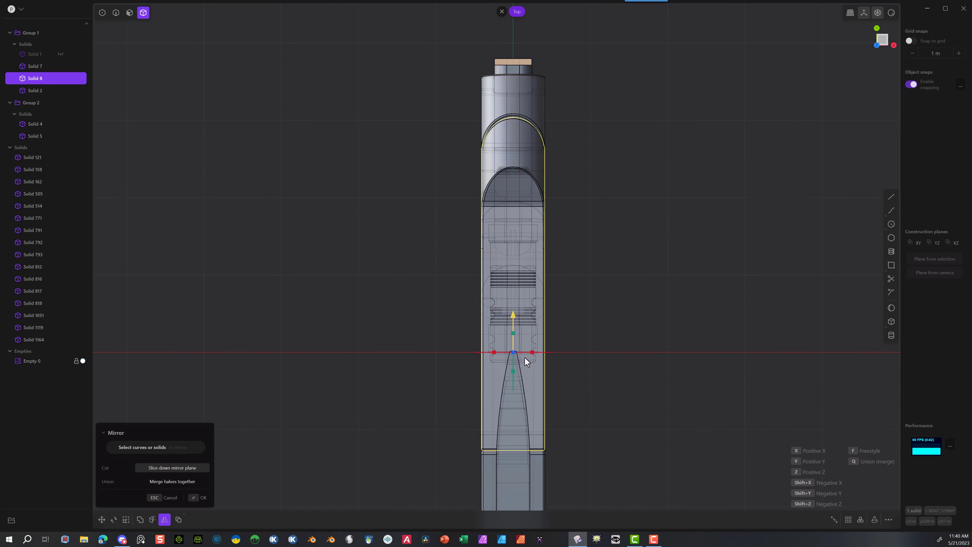
{"action": "left_click", "coordinate": [533, 352]}
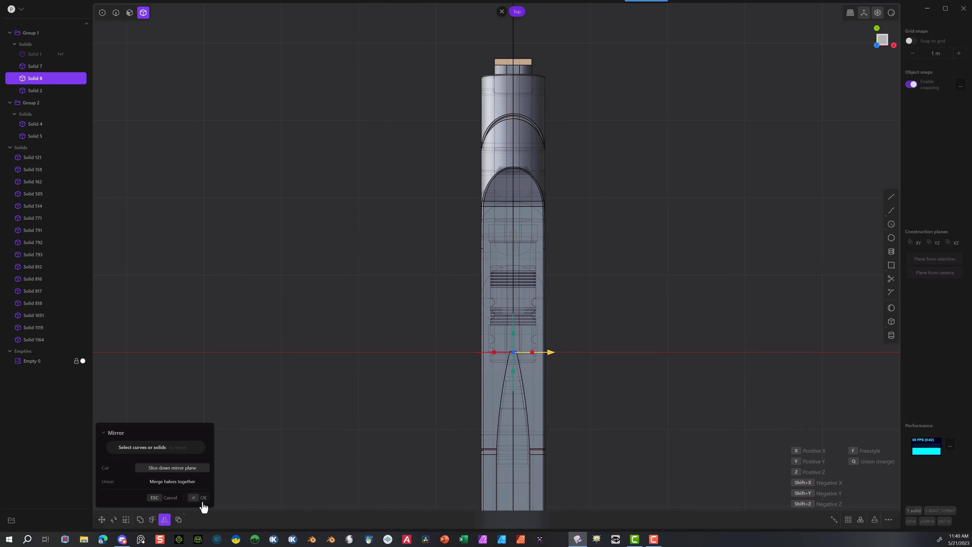
{"action": "left_click", "coordinate": [202, 498]}
{"action": "middle_click_drag", "start_coordinate": [343, 345], "coordinate": [373, 284]}
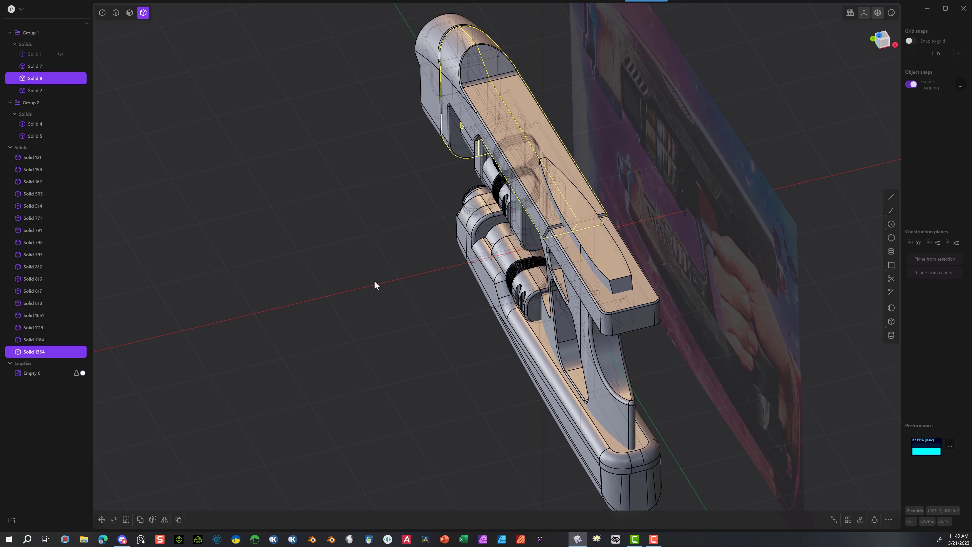
{"action": "middle_click_drag", "start_coordinate": [250, 267], "coordinate": [68, 293]}
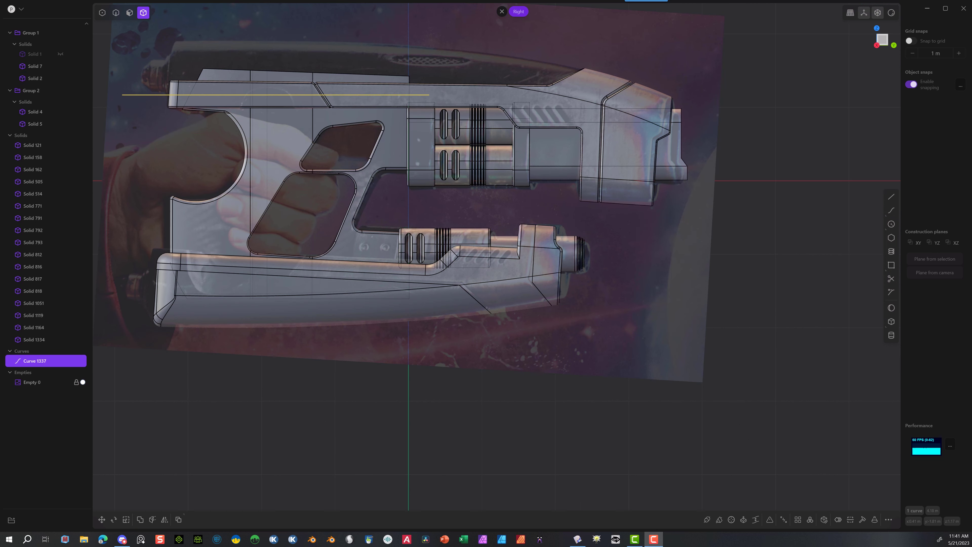
Step: Cut the grip frame with the horizontal line that crosses its upper end inside the upper body
{"action": "left_click", "coordinate": [211, 76]}
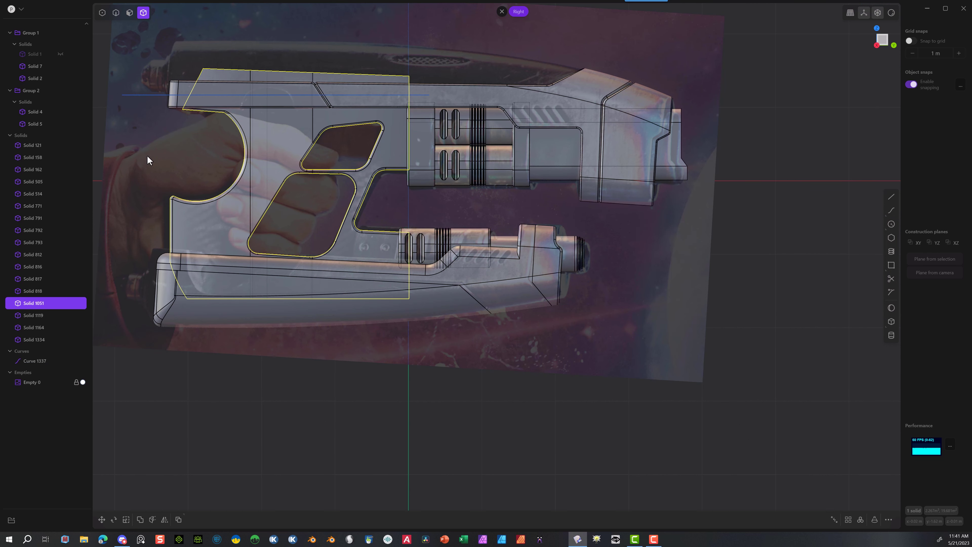
{"action": "left_click", "coordinate": [153, 519]}
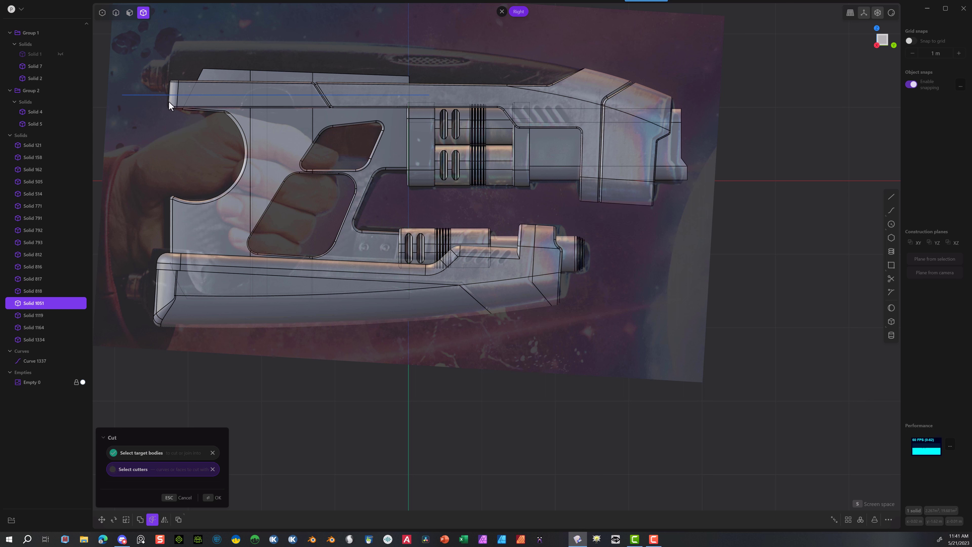
{"action": "left_click", "coordinate": [153, 95]}
{"action": "left_click", "coordinate": [216, 498]}
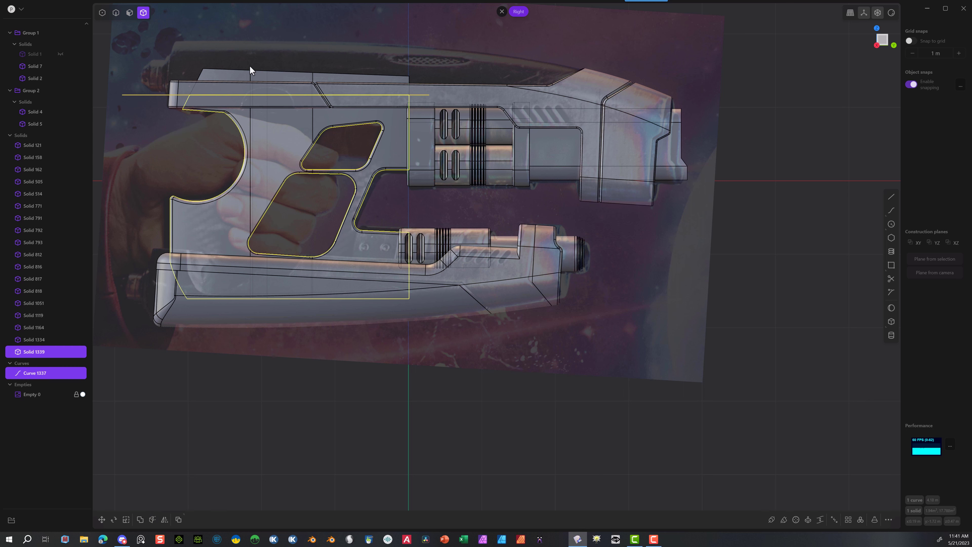
Step: Delete the grip frame's cut-off upper piece and the horizontal cutting line
{"action": "left_click", "coordinate": [265, 71]}
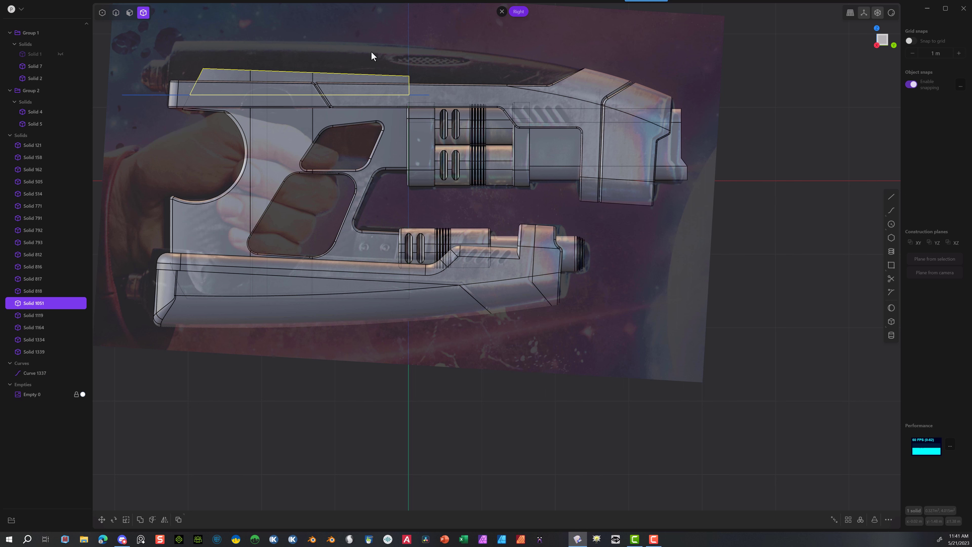
{"action": "key", "text": "Delete"}
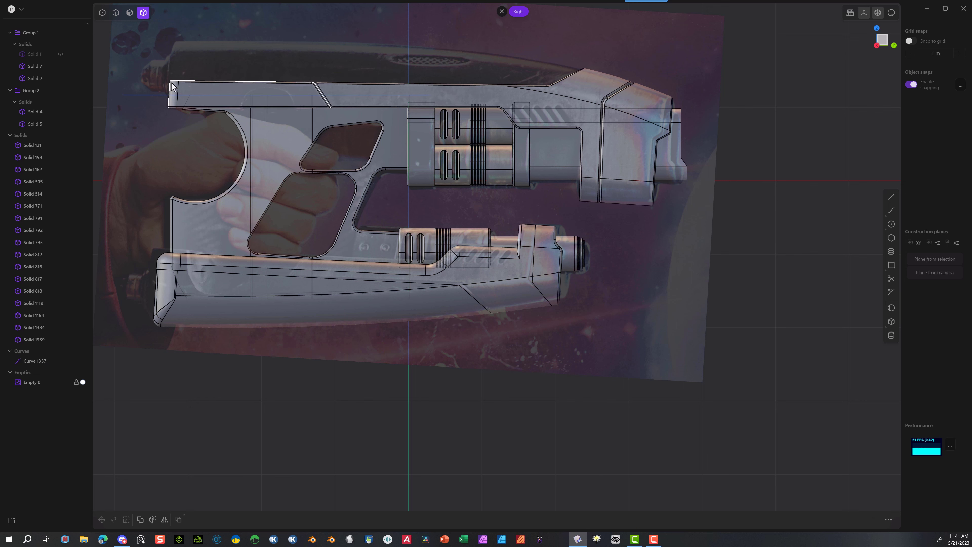
{"action": "left_click", "coordinate": [32, 362]}
{"action": "key", "text": "Delete"}
Step: Fillet the edge where the lower barrel meets the front block's face to about 0.023 m
{"action": "middle_click_drag", "start_coordinate": [515, 345], "coordinate": [482, 344]}
{"action": "scroll", "coordinate": [482, 347], "scroll_direction": "up", "scroll_amount": 6}
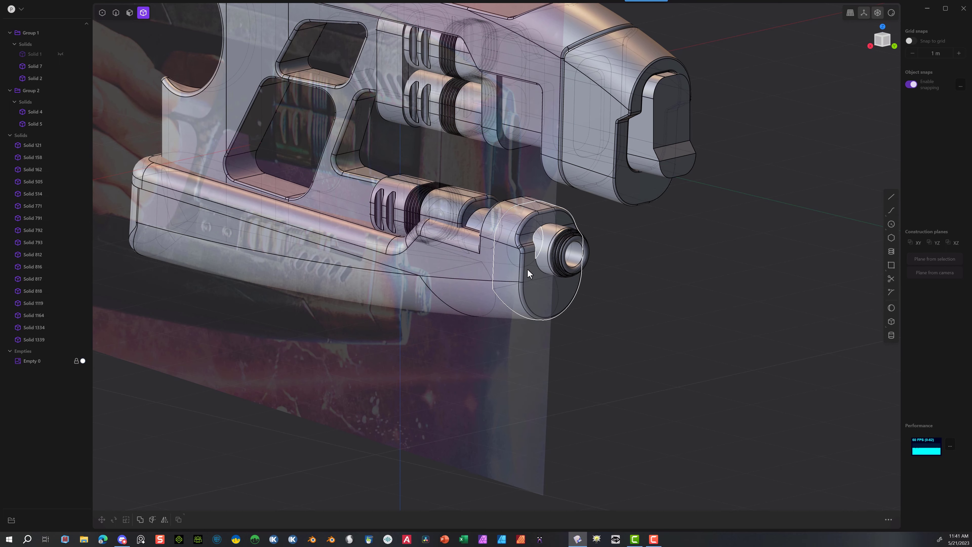
{"action": "scroll", "coordinate": [528, 273], "scroll_direction": "up", "scroll_amount": 4}
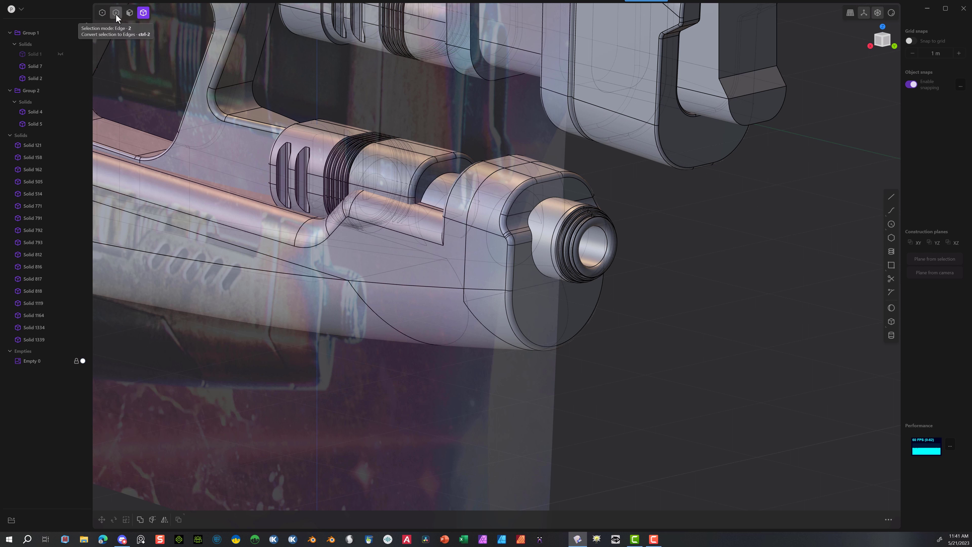
{"action": "left_click", "coordinate": [116, 14]}
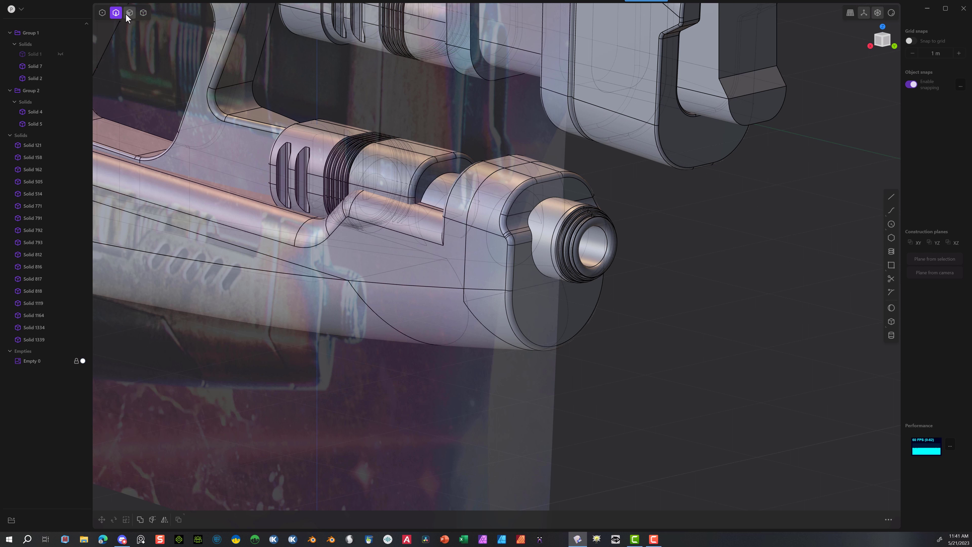
{"action": "left_click", "coordinate": [534, 265]}
{"action": "key", "text": "f"}
{"action": "left_click_drag", "start_coordinate": [535, 265], "coordinate": [536, 265]}
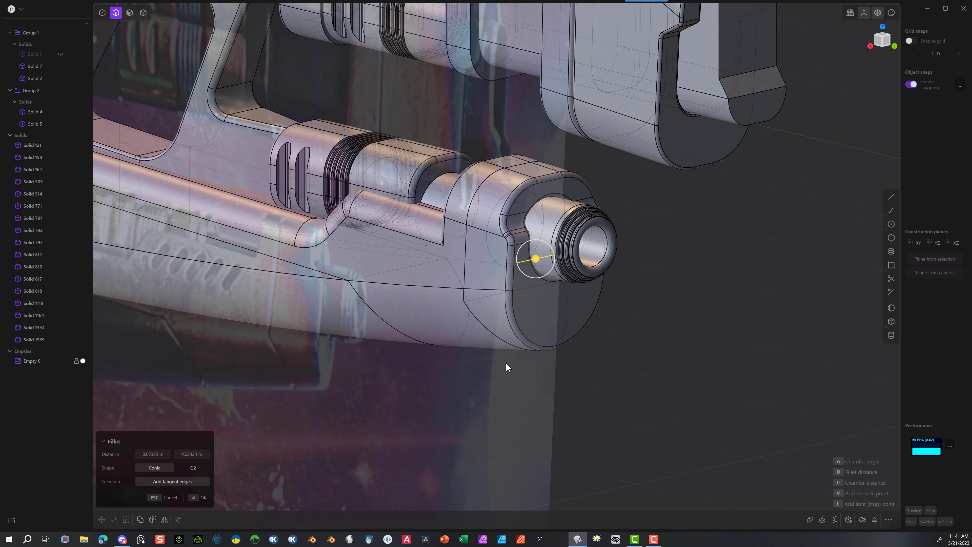
{"action": "middle_click_drag", "start_coordinate": [694, 319], "coordinate": [579, 299]}
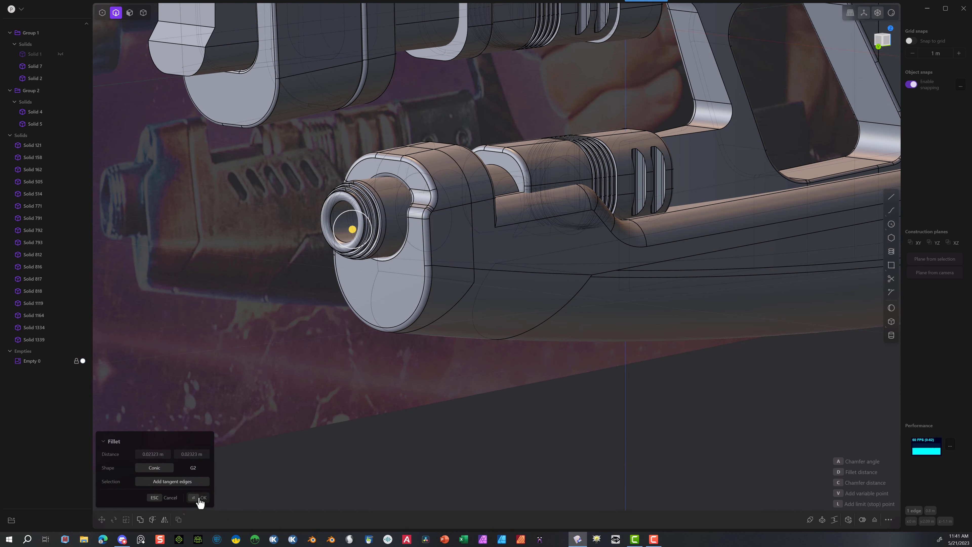
{"action": "left_click", "coordinate": [202, 498]}
Step: Chamfer the curved edge around the lower barrel just behind the front block
{"action": "left_click", "coordinate": [510, 175]}
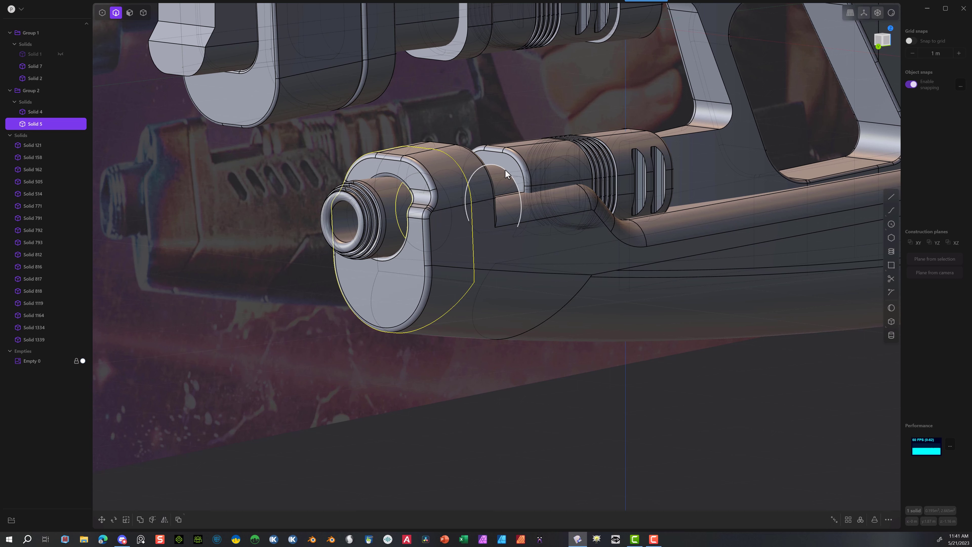
{"action": "key", "text": "f"}
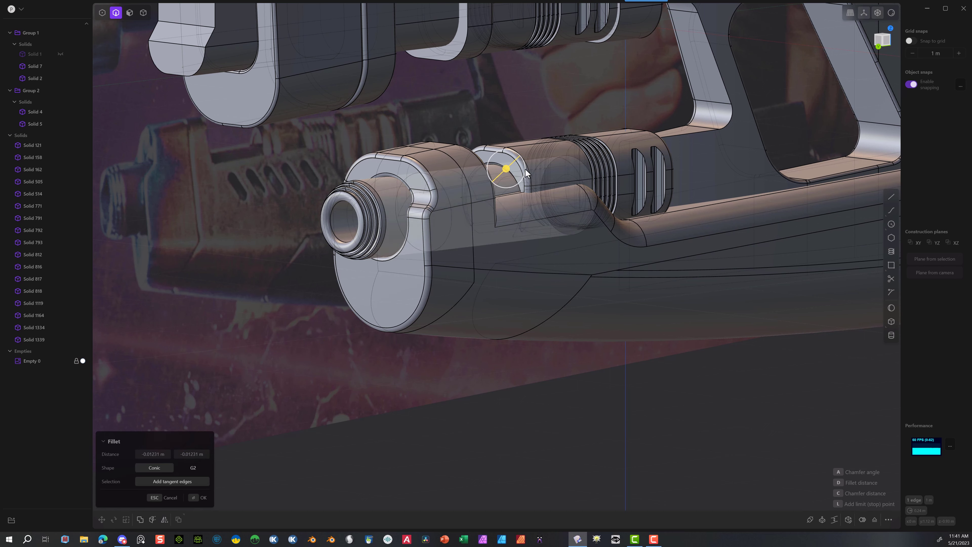
{"action": "middle_click_drag", "start_coordinate": [509, 175], "coordinate": [393, 188]}
{"action": "left_click", "coordinate": [203, 497]}
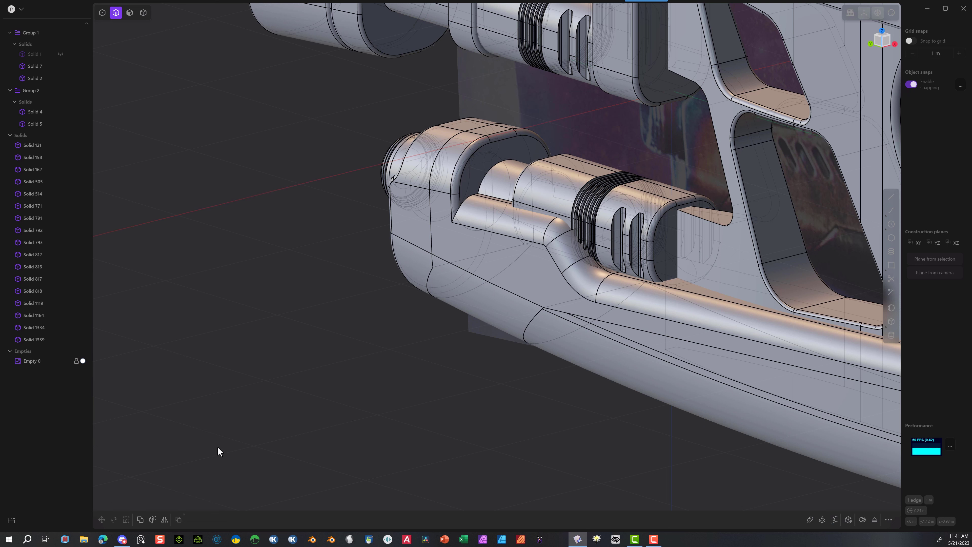
{"action": "left_click", "coordinate": [496, 170]}
{"action": "key", "text": "f"}
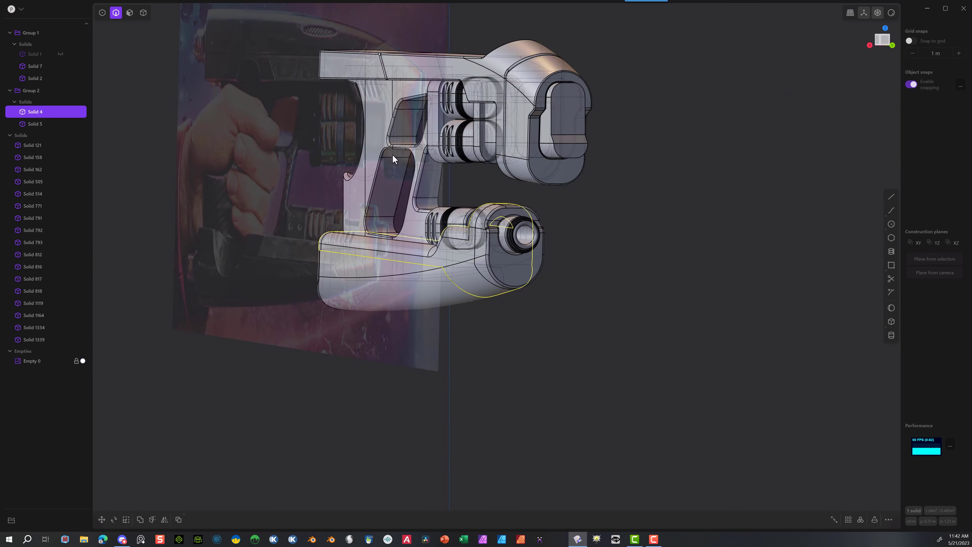
Step: Fillet the front edges of the two tall collars around the upper twin barrels
{"action": "middle_click_drag", "start_coordinate": [383, 153], "coordinate": [360, 159]}
{"action": "scroll", "coordinate": [359, 159], "scroll_direction": "up", "scroll_amount": 5}
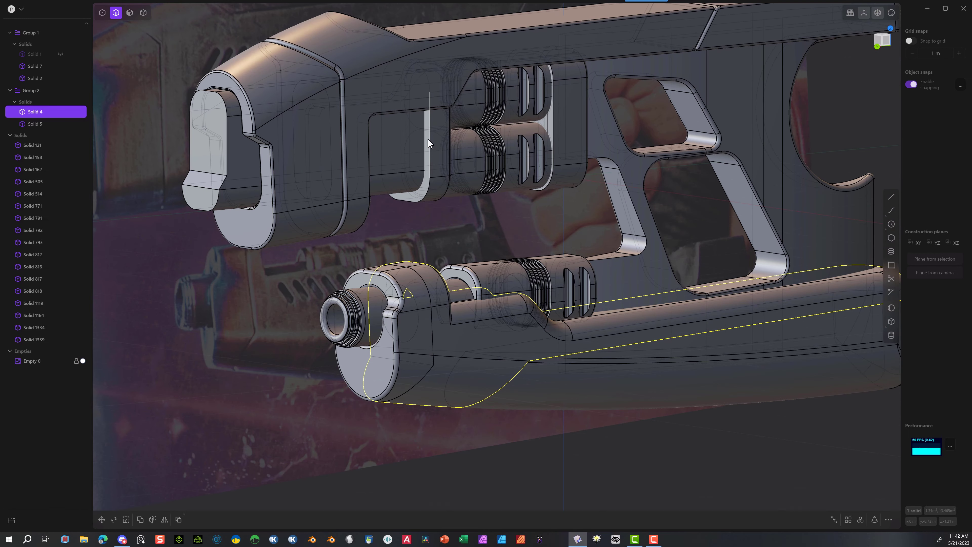
{"action": "left_click", "coordinate": [428, 142]}
{"action": "key", "text": "f"}
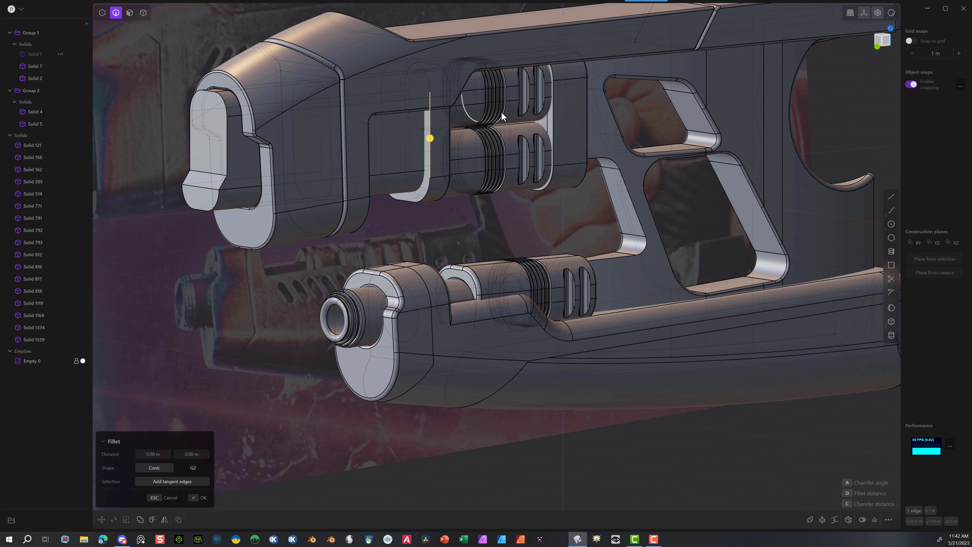
{"action": "left_click", "coordinate": [555, 122]}
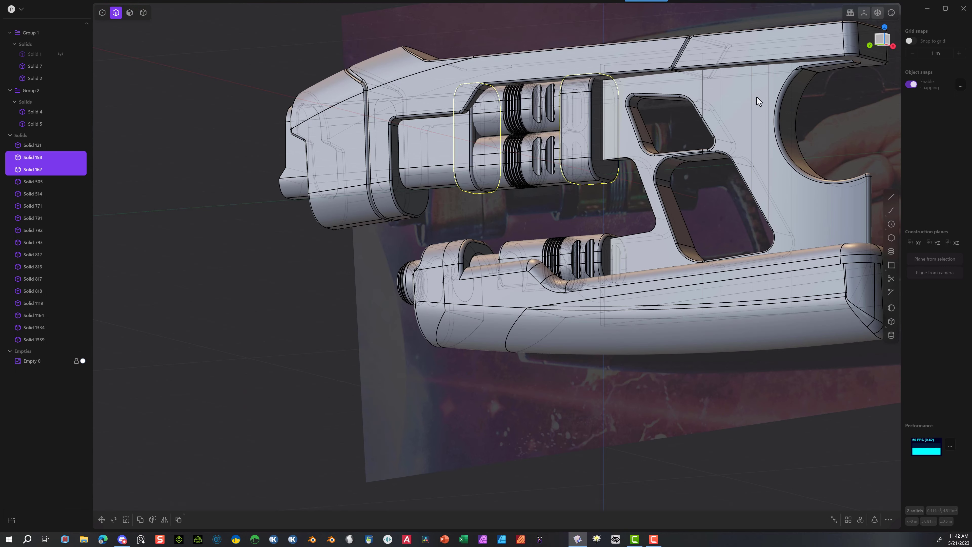
Step: Duplicate the upper, sloped and lower front faces of the muzzle insert as a separate sheet
{"action": "middle_click_drag", "start_coordinate": [759, 102], "coordinate": [511, 121]}
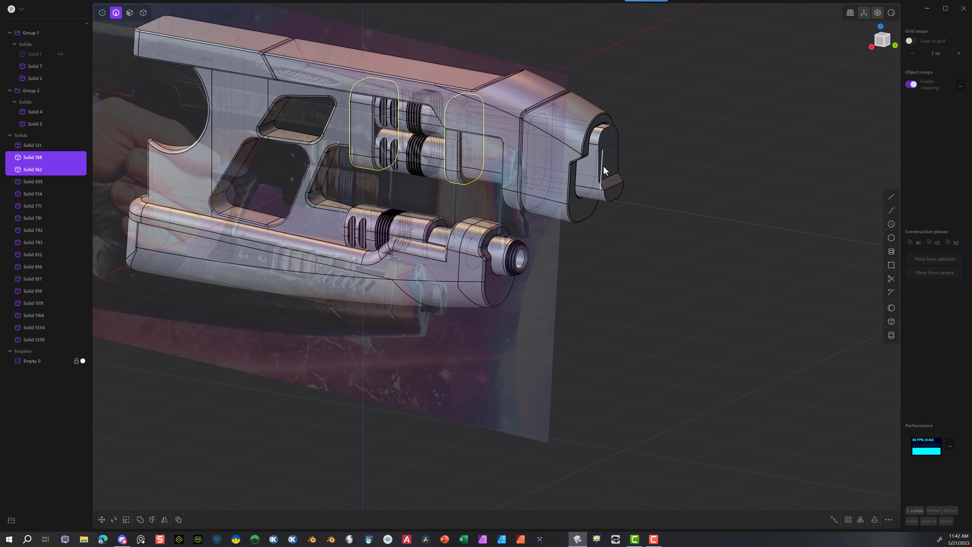
{"action": "scroll", "coordinate": [604, 170], "scroll_direction": "up", "scroll_amount": 4}
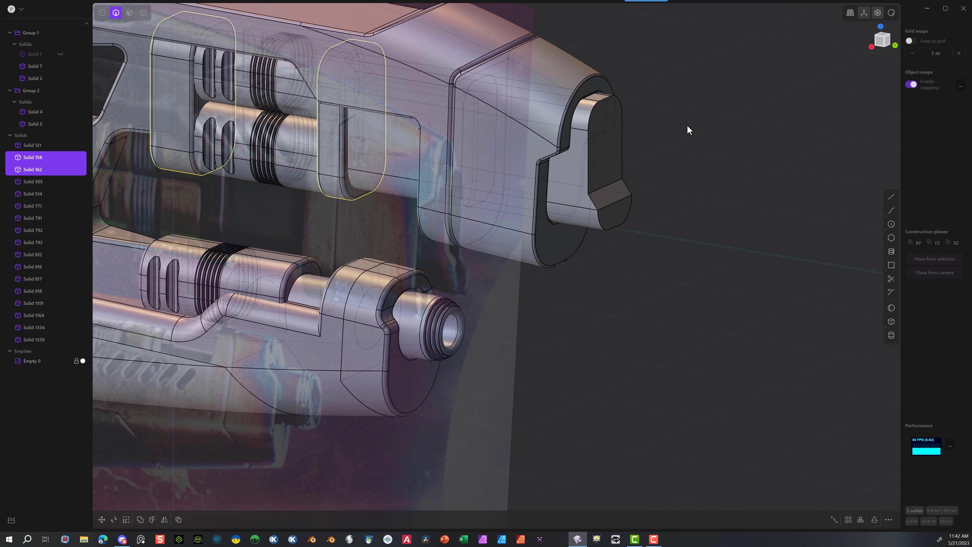
{"action": "left_click", "coordinate": [130, 12]}
{"action": "left_click", "coordinate": [597, 158]}
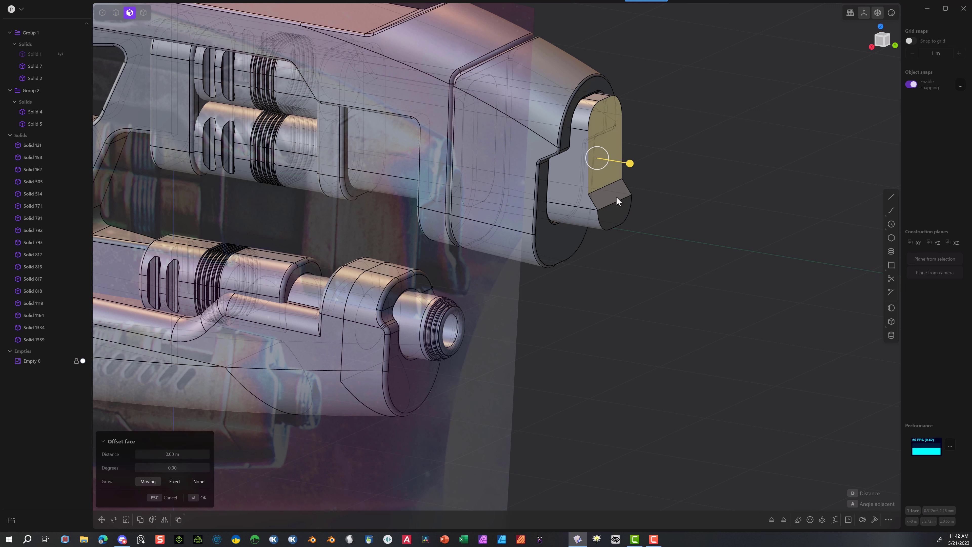
{"action": "left_click", "coordinate": [615, 198]}
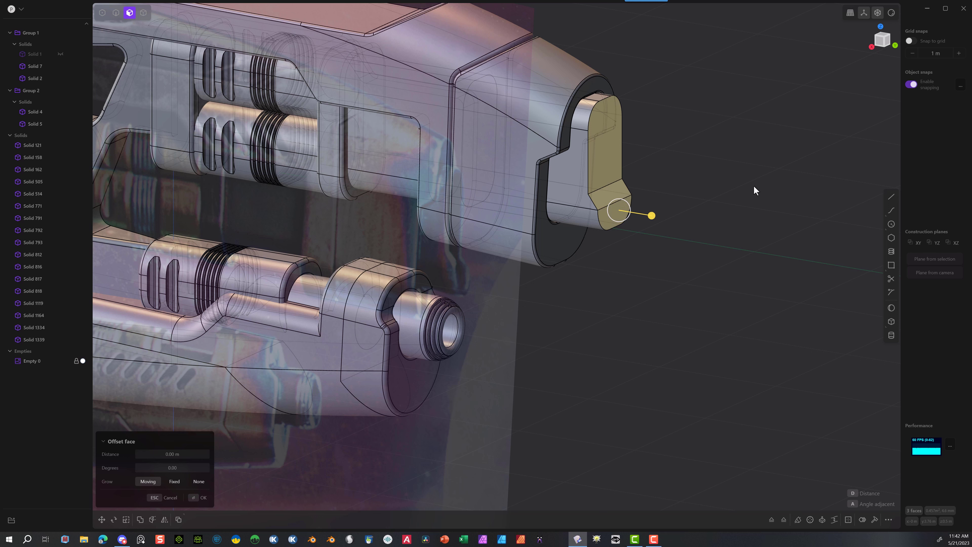
{"action": "key", "text": "shift+d"}
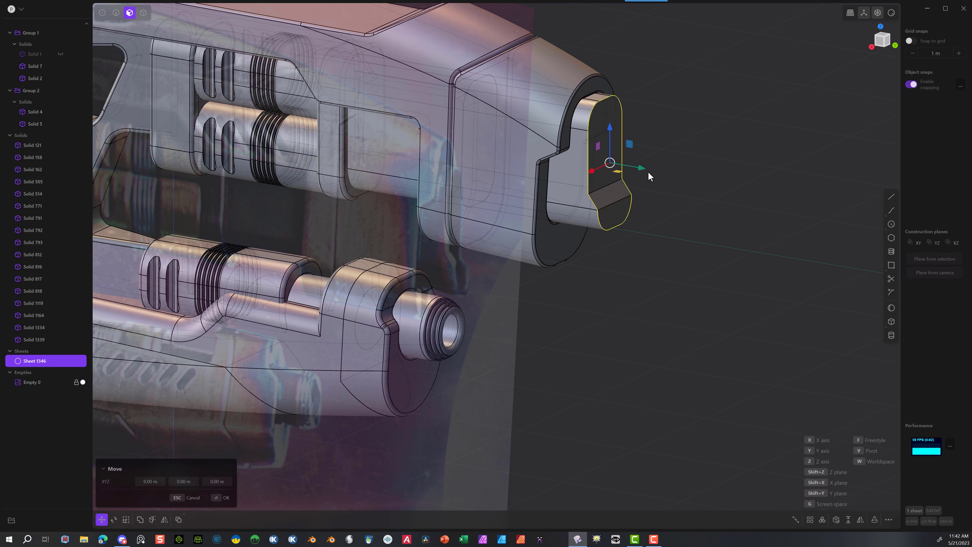
Step: Move the muzzle-face sheet about 1.47 m outward along Y and scale it to about 0.84 in X and 0.90 in Y and Z
{"action": "left_click_drag", "start_coordinate": [642, 169], "coordinate": [893, 66]}
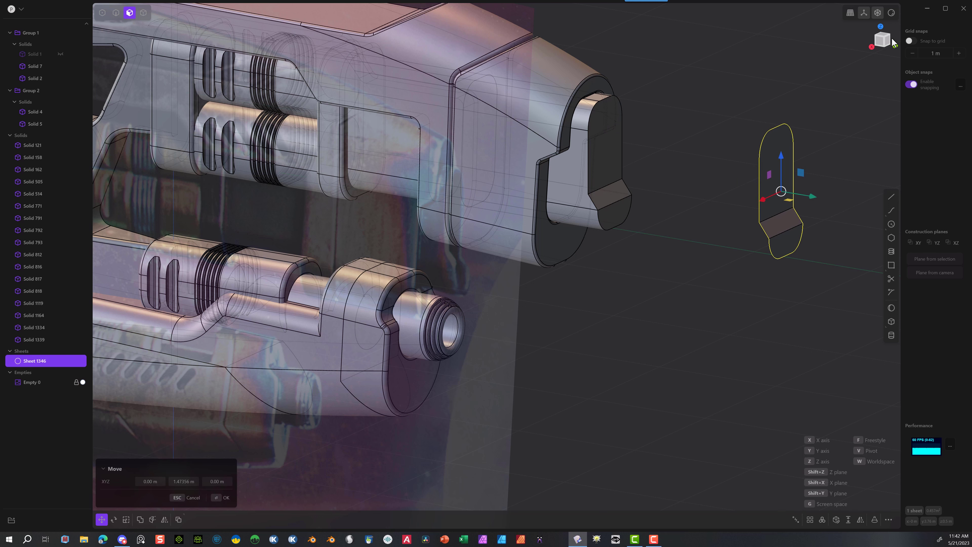
{"action": "left_click", "coordinate": [880, 28]}
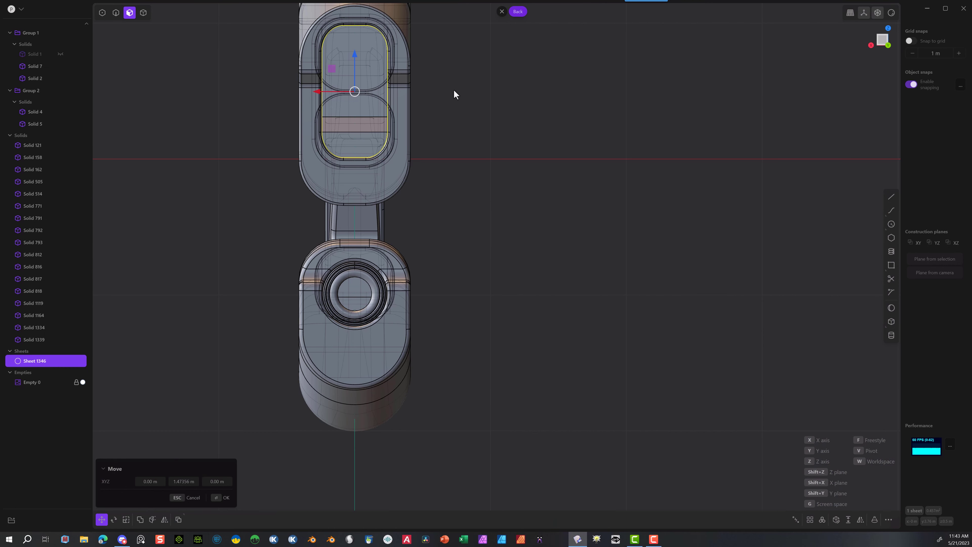
{"action": "key", "text": "s"}
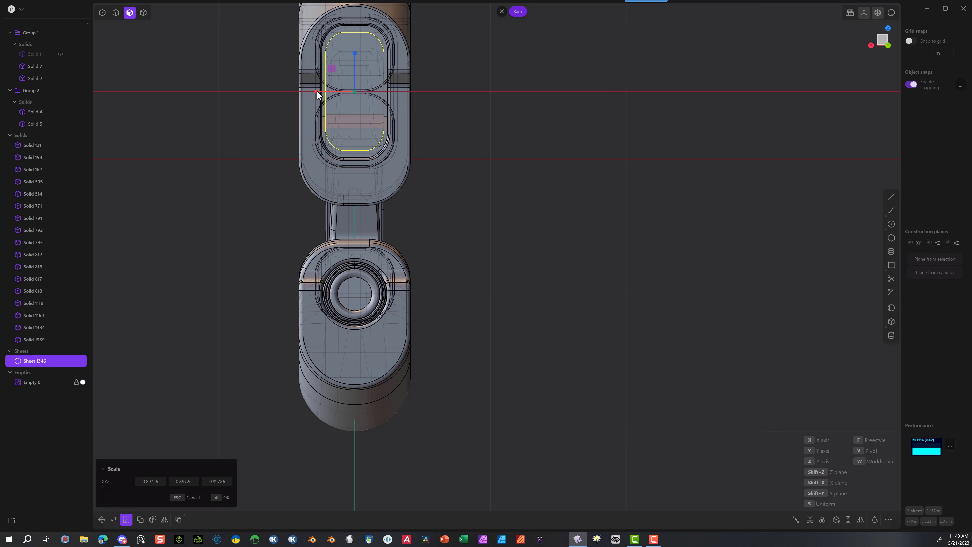
{"action": "left_click_drag", "start_coordinate": [317, 94], "coordinate": [320, 95]}
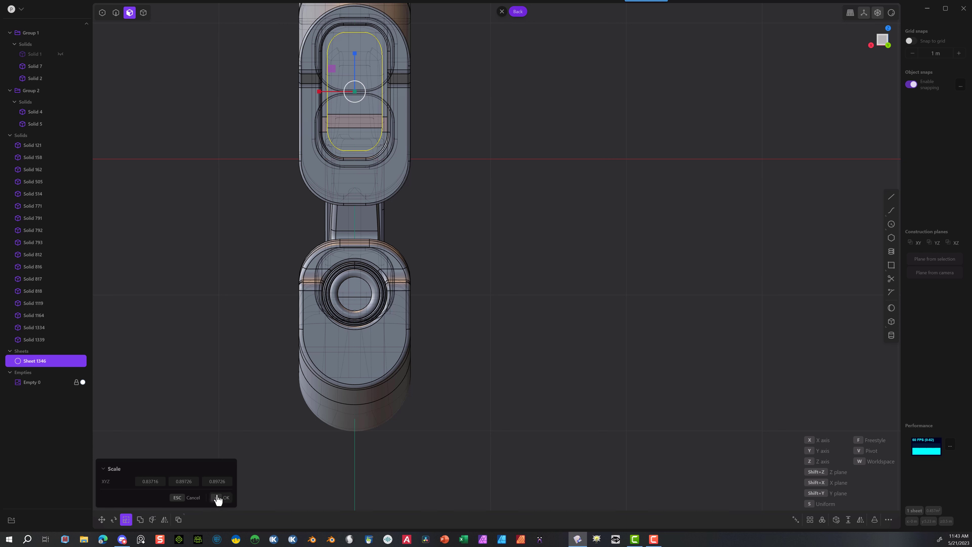
{"action": "left_click", "coordinate": [219, 498]}
Step: Extrude the sheet's three faces about 0.71 m toward the gun to form a solid
{"action": "middle_click_drag", "start_coordinate": [165, 290], "coordinate": [212, 312]}
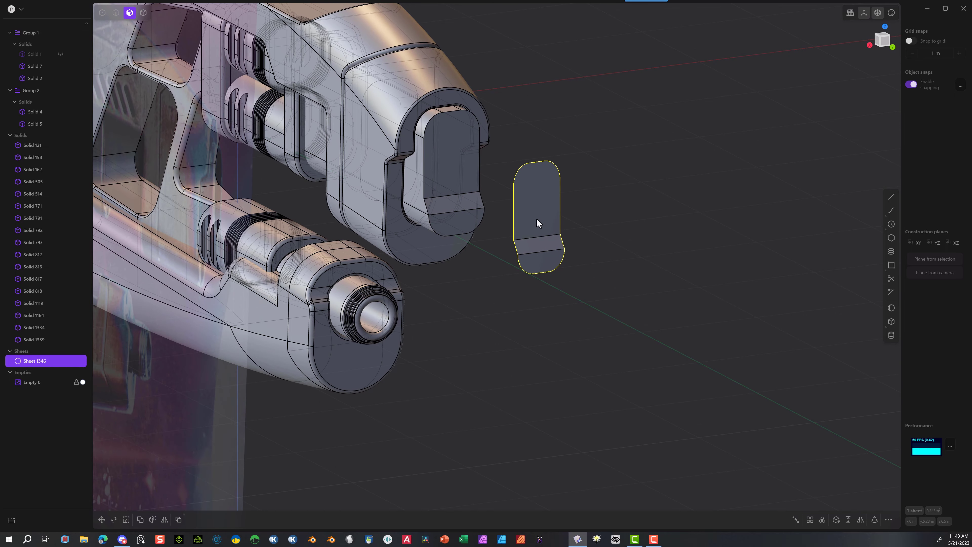
{"action": "left_click", "coordinate": [534, 211]}
{"action": "key", "text": "o"}
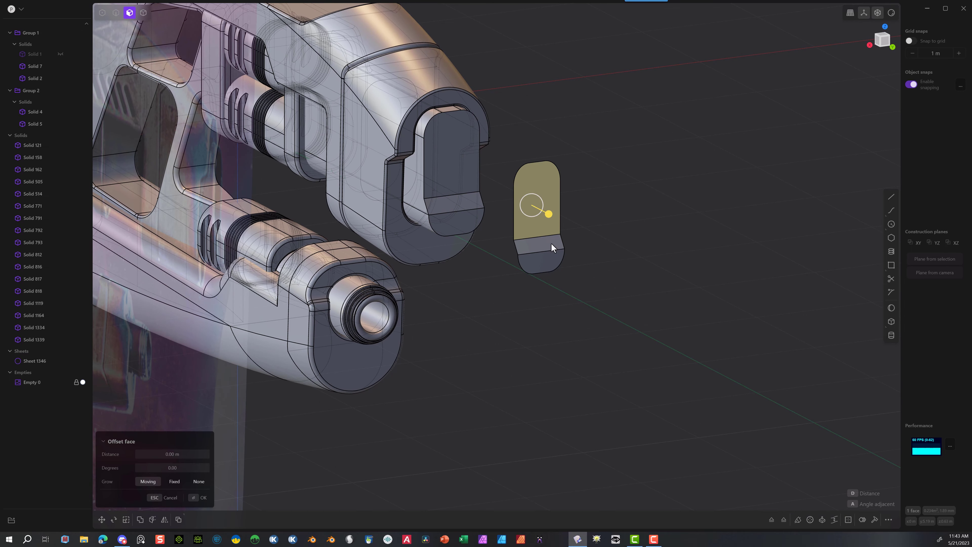
{"action": "left_click", "coordinate": [548, 243]}
{"action": "left_click", "coordinate": [544, 263]}
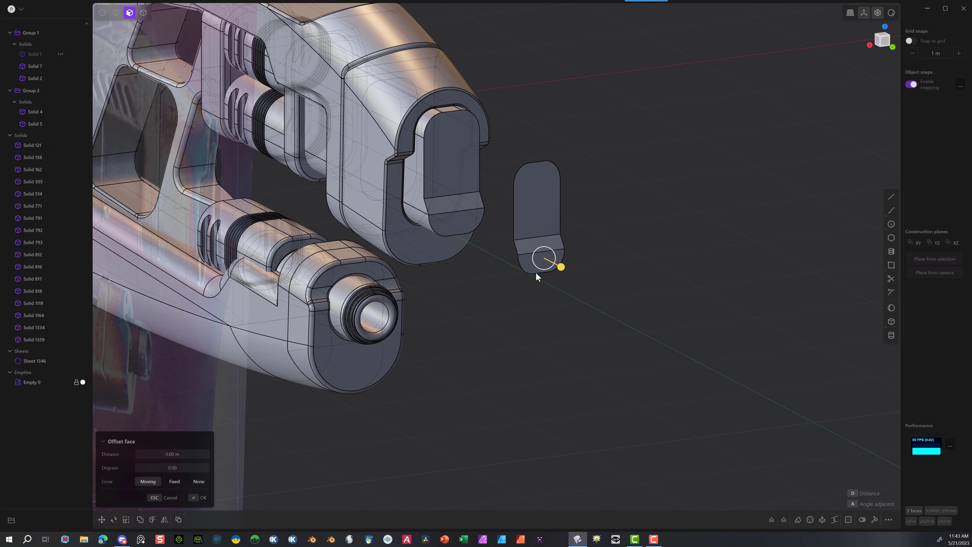
{"action": "key", "text": "e"}
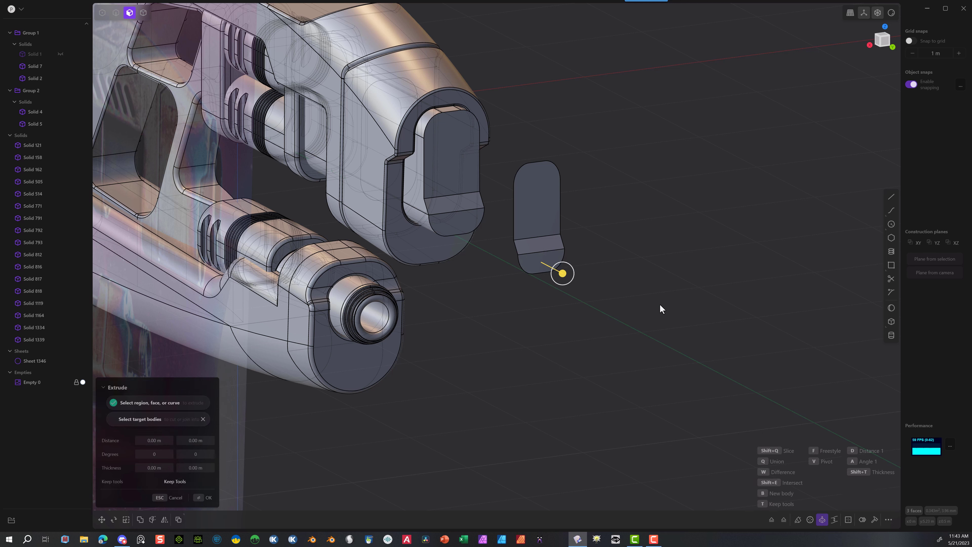
{"action": "left_click_drag", "start_coordinate": [561, 275], "coordinate": [522, 253]}
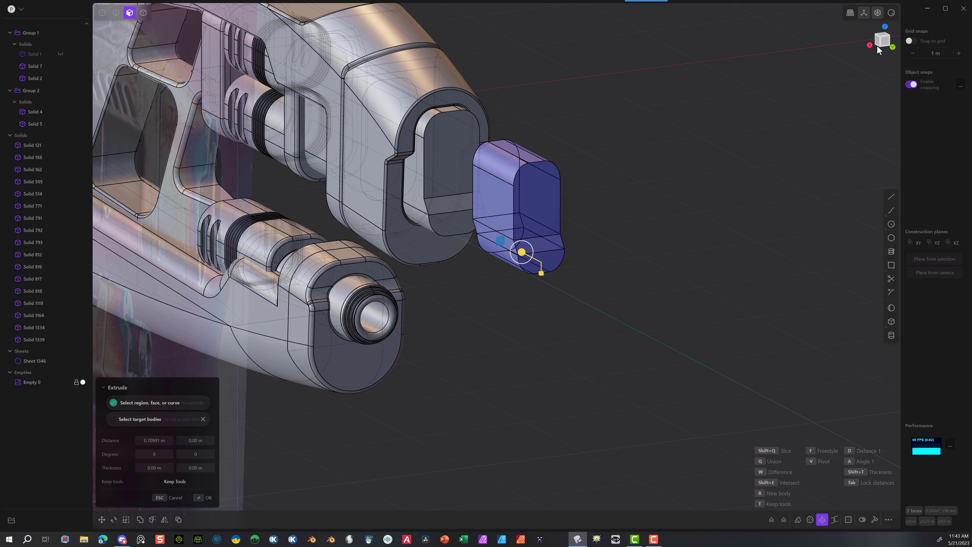
{"action": "left_click", "coordinate": [870, 46]}
{"action": "middle_click_drag", "start_coordinate": [650, 326], "coordinate": [462, 347], "text": "shift"}
{"action": "left_click", "coordinate": [200, 497]}
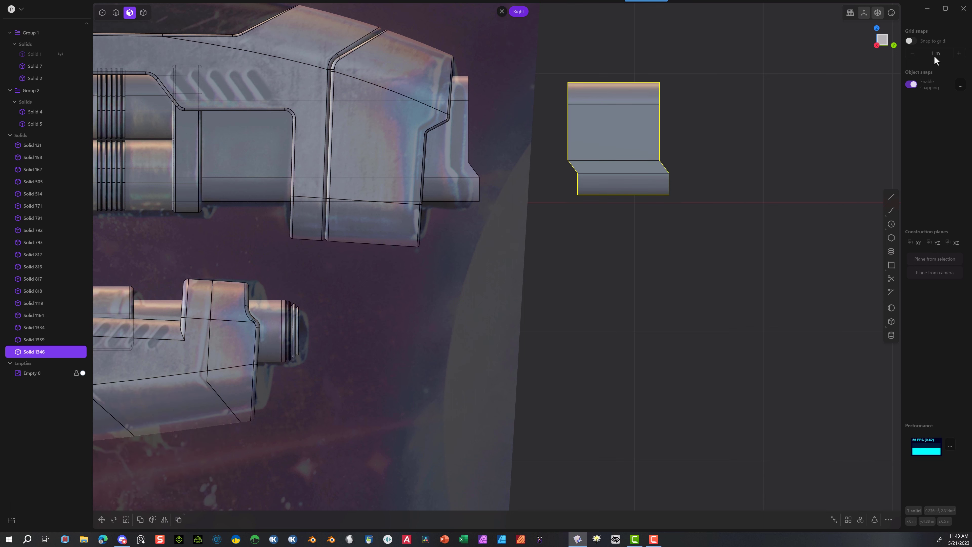
Step: Draw a vertical line across the extruded solid near its gun-side end and place a duplicate near its far end
{"action": "left_click", "coordinate": [891, 198]}
{"action": "left_click", "coordinate": [583, 209]}
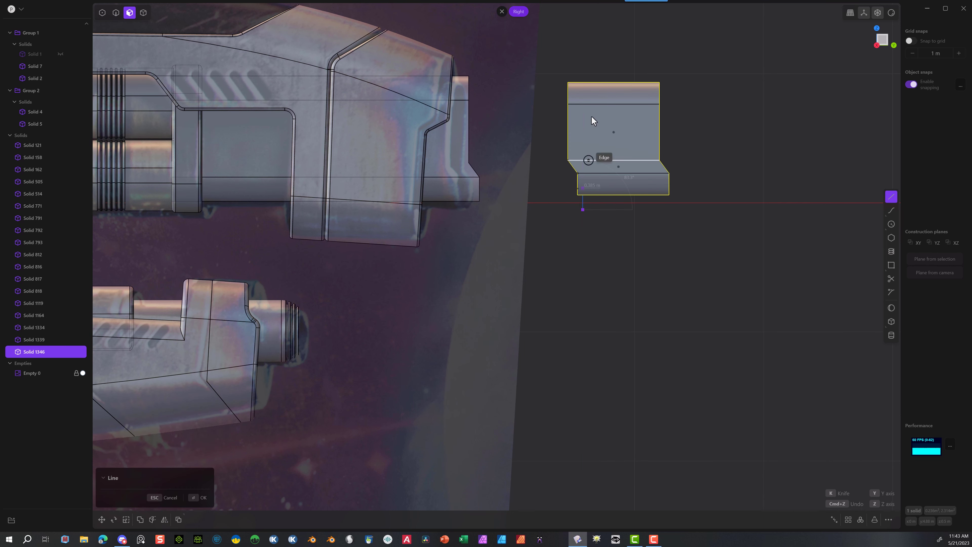
{"action": "left_click", "coordinate": [582, 47]}
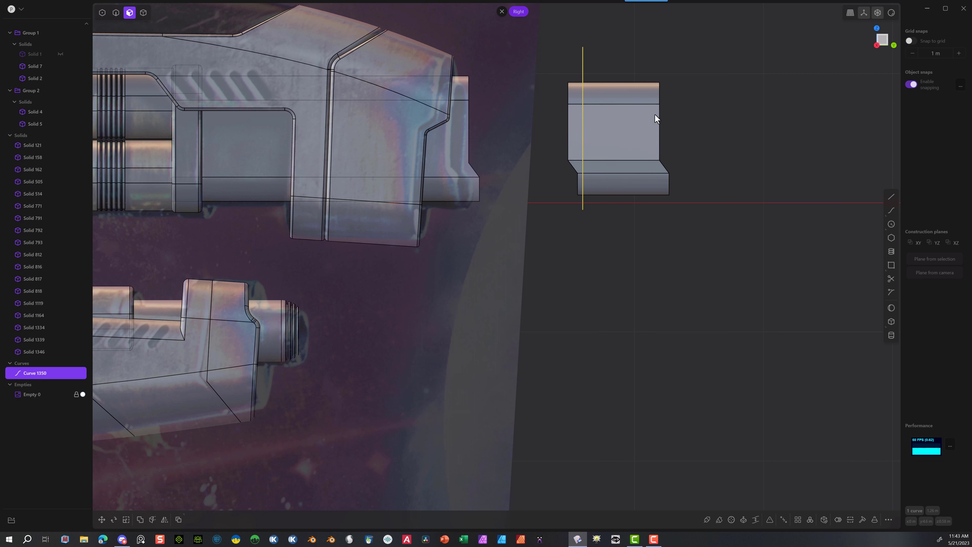
{"action": "key", "text": "ctrl+d"}
{"action": "left_click_drag", "start_coordinate": [621, 131], "coordinate": [693, 128]}
{"action": "left_click", "coordinate": [222, 501]}
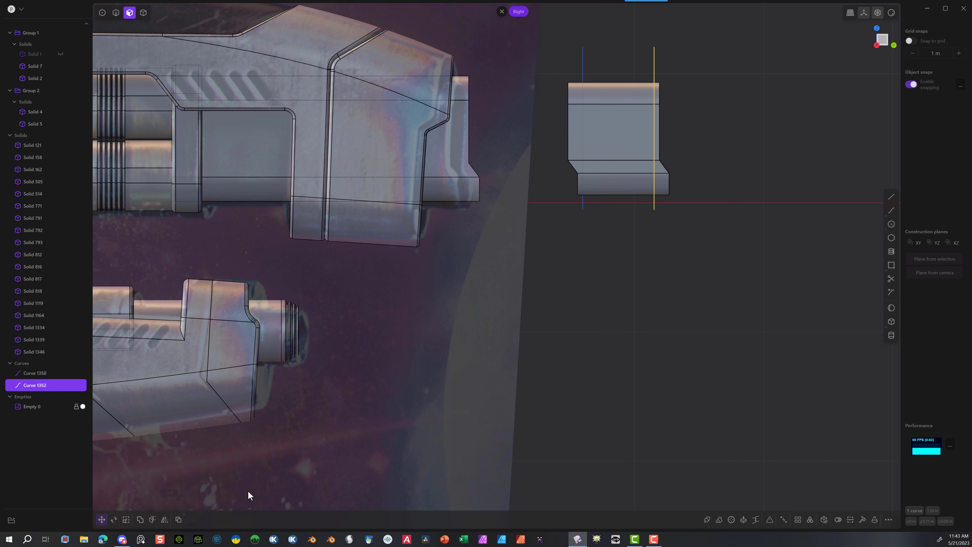
Step: Cut the extruded solid with the vertical line near its far end
{"action": "left_click", "coordinate": [143, 12]}
{"action": "left_click", "coordinate": [624, 114]}
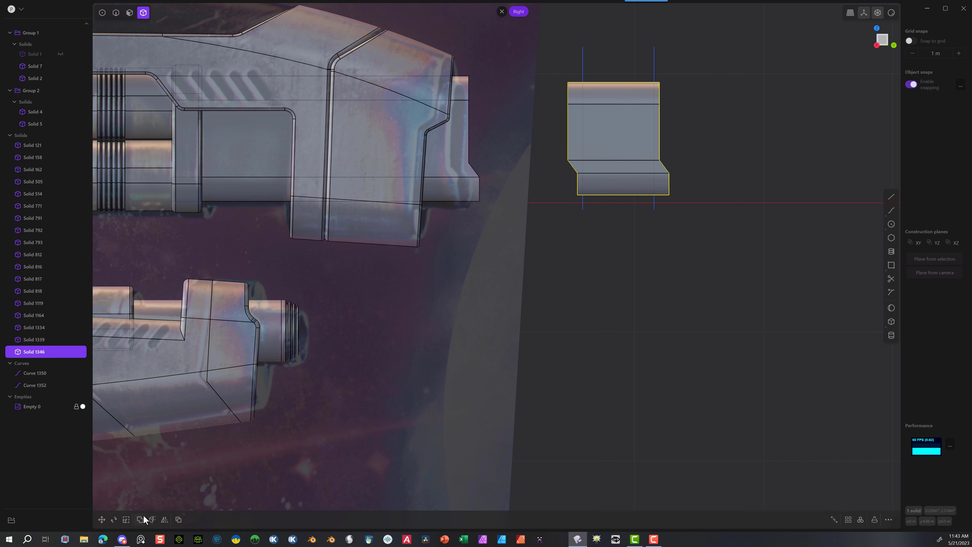
{"action": "left_click", "coordinate": [152, 519]}
{"action": "left_click", "coordinate": [655, 66]}
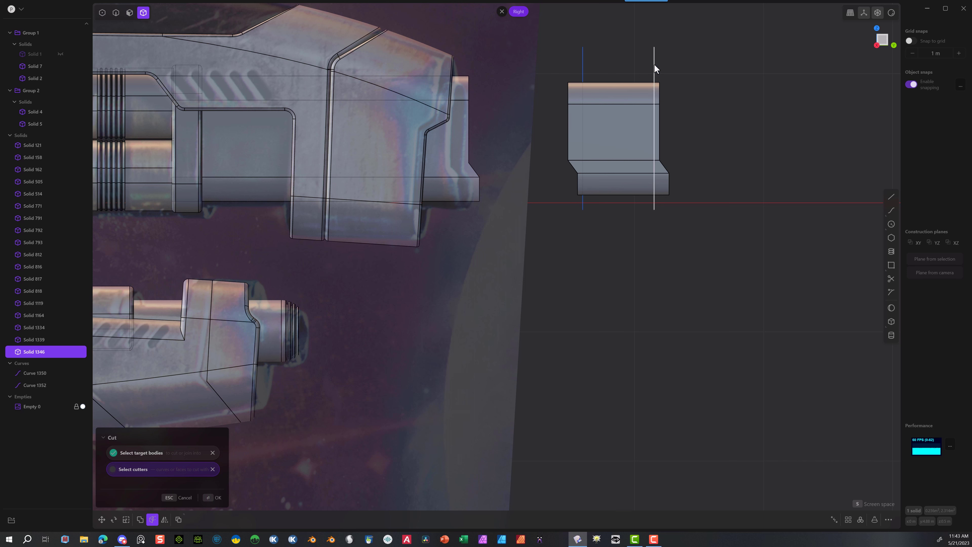
{"action": "left_click", "coordinate": [214, 497]}
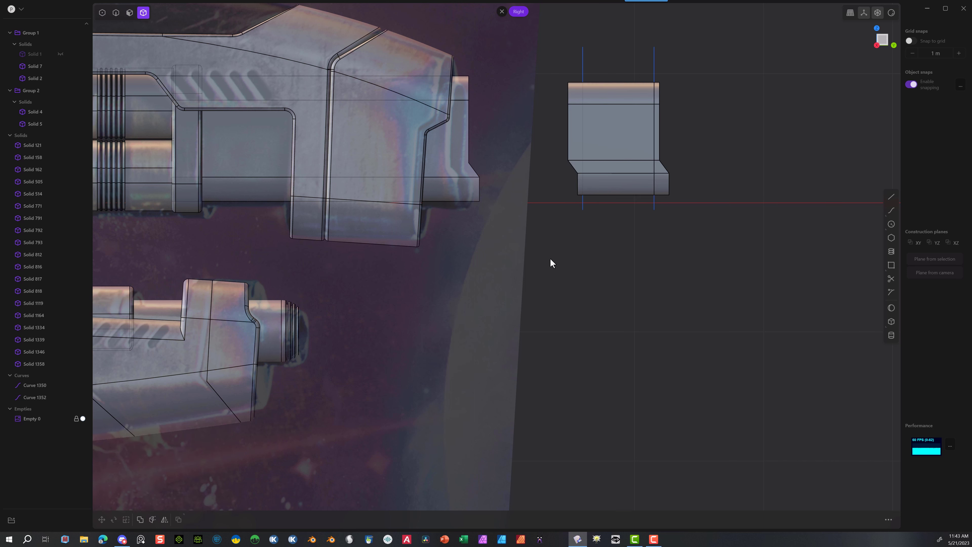
Step: Cut the main block with the gun-side line and delete the stepped offcuts at both ends
{"action": "left_click", "coordinate": [614, 115]}
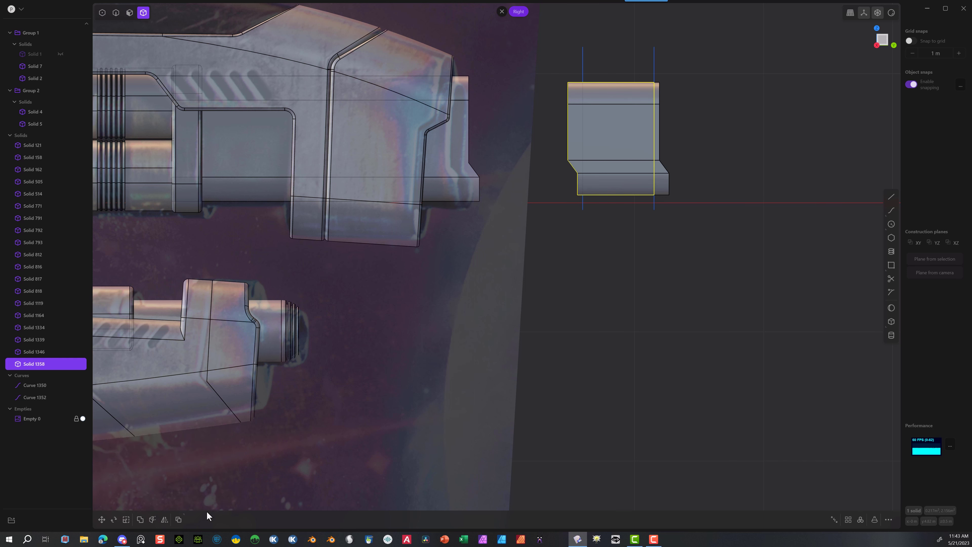
{"action": "left_click", "coordinate": [153, 519]}
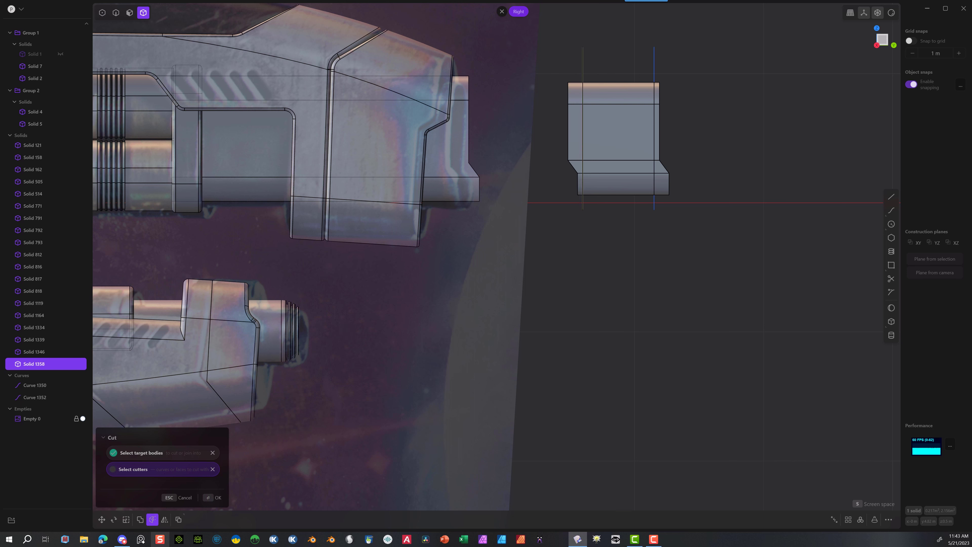
{"action": "left_click", "coordinate": [209, 498]}
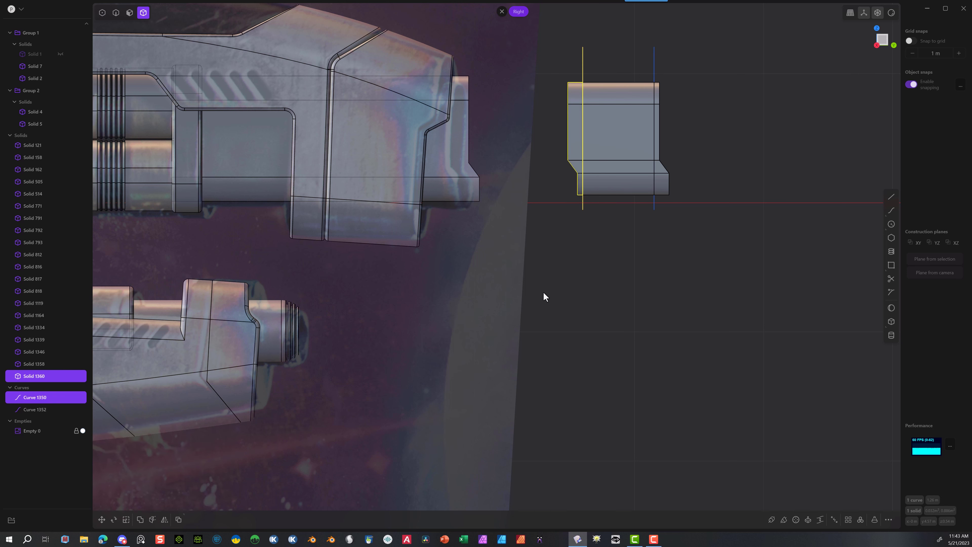
{"action": "left_click", "coordinate": [573, 147]}
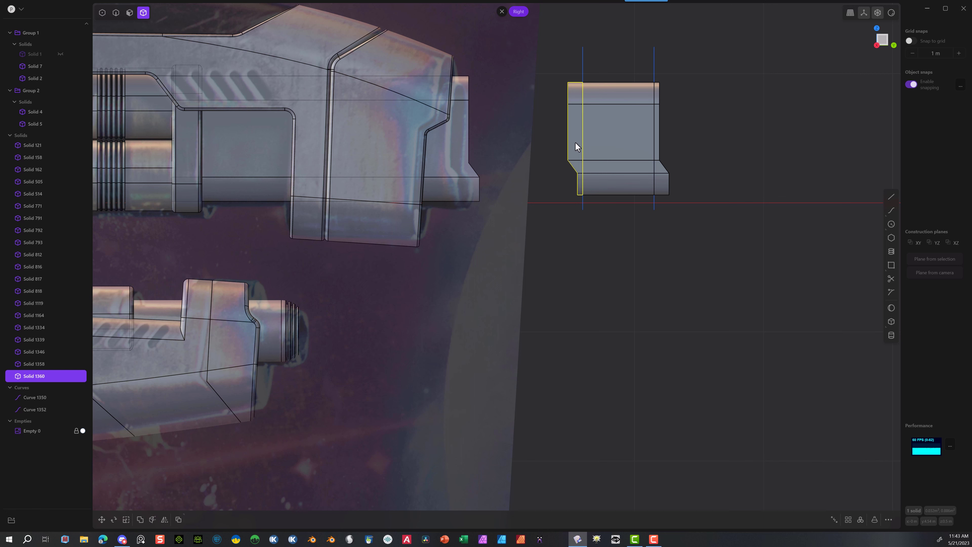
{"action": "key", "text": "Delete"}
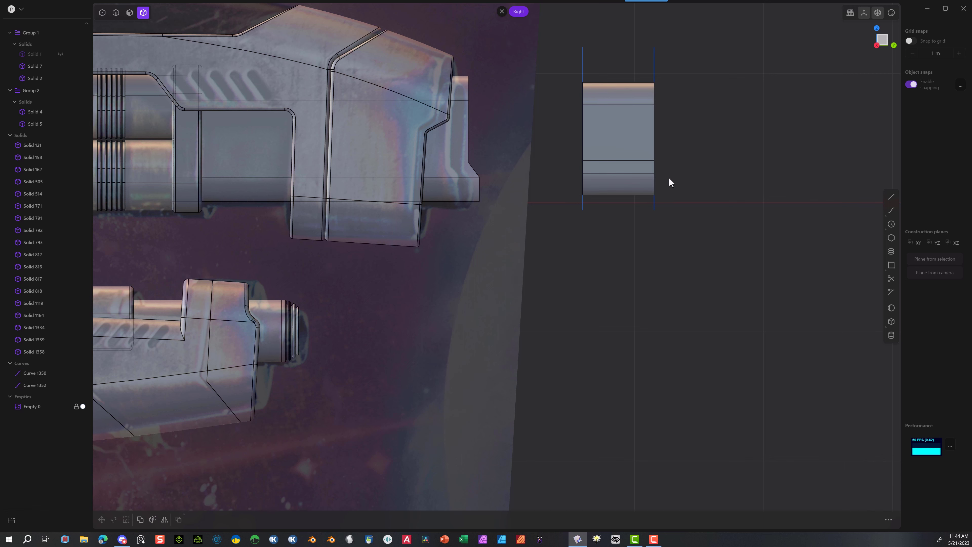
Step: Offset the block's gun-side face deep into the upper barrel so it forms a long bar
{"action": "middle_click_drag", "start_coordinate": [619, 202], "coordinate": [532, 232]}
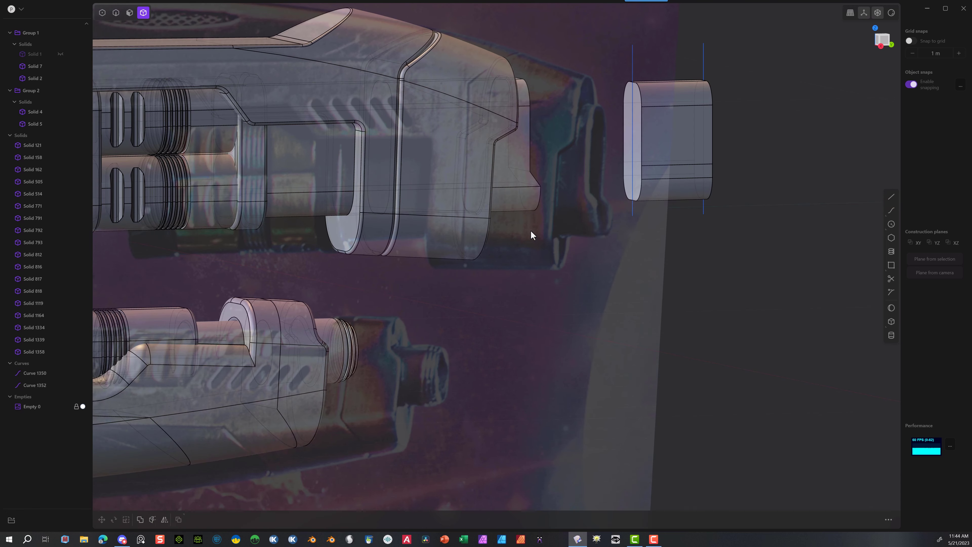
{"action": "left_click", "coordinate": [129, 15]}
{"action": "left_click", "coordinate": [634, 149]}
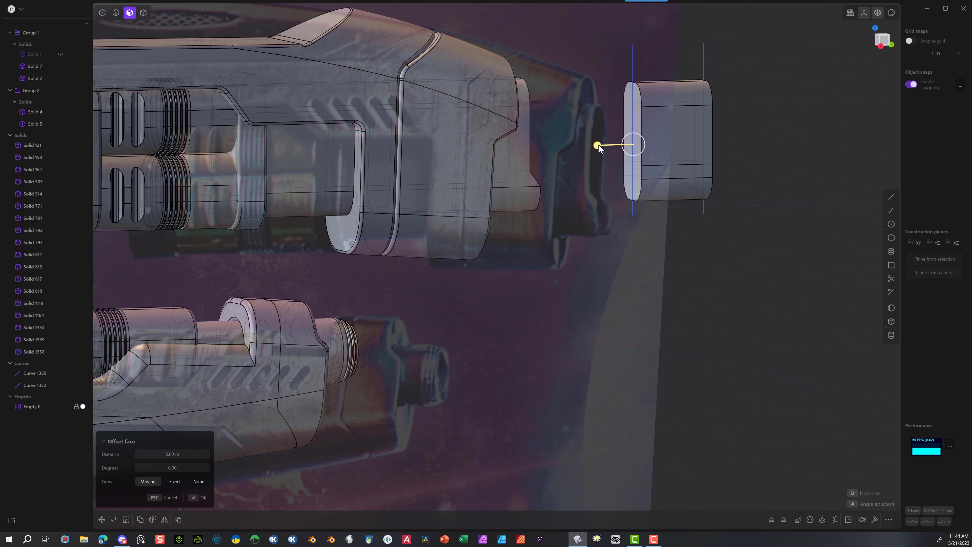
{"action": "left_click_drag", "start_coordinate": [597, 146], "coordinate": [39, 209]}
{"action": "left_click", "coordinate": [39, 209]}
Step: Subtract the long bar from the inner muzzle body with a Boolean difference, keeping the bar with Keep Tools
{"action": "scroll", "coordinate": [405, 210], "scroll_direction": "down", "scroll_amount": 2}
{"action": "scroll", "coordinate": [302, 219], "scroll_direction": "down", "scroll_amount": 5}
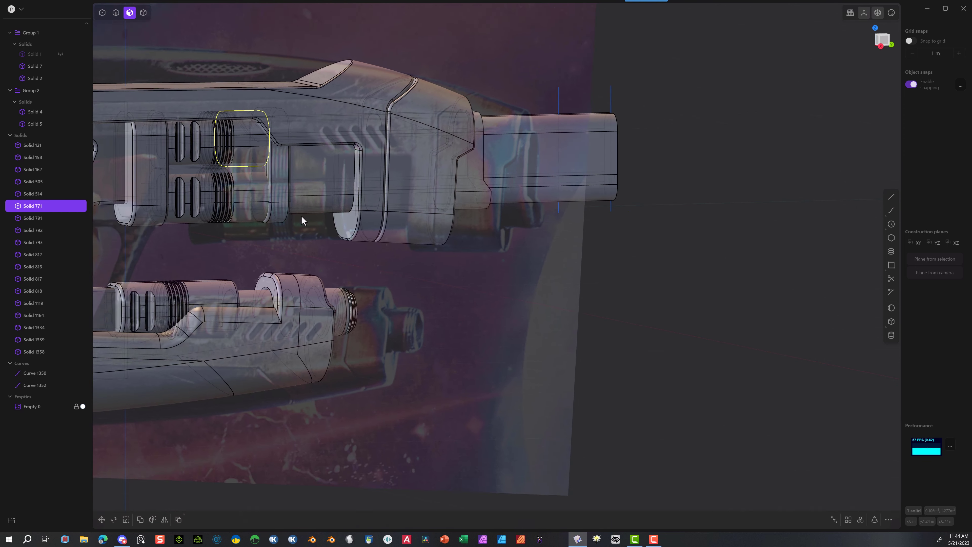
{"action": "key", "text": "KP_3"}
{"action": "left_click", "coordinate": [254, 468]}
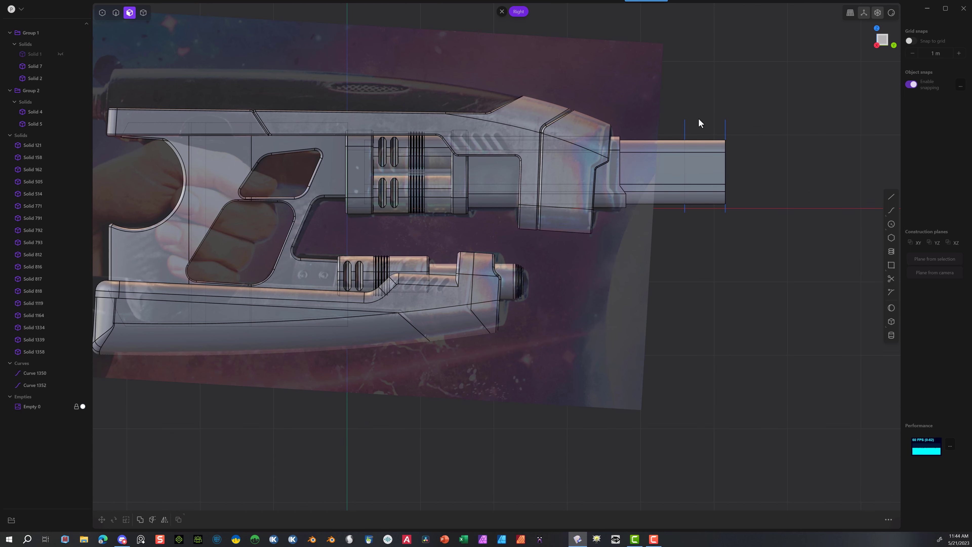
{"action": "left_click", "coordinate": [143, 14]}
{"action": "left_click", "coordinate": [622, 200]}
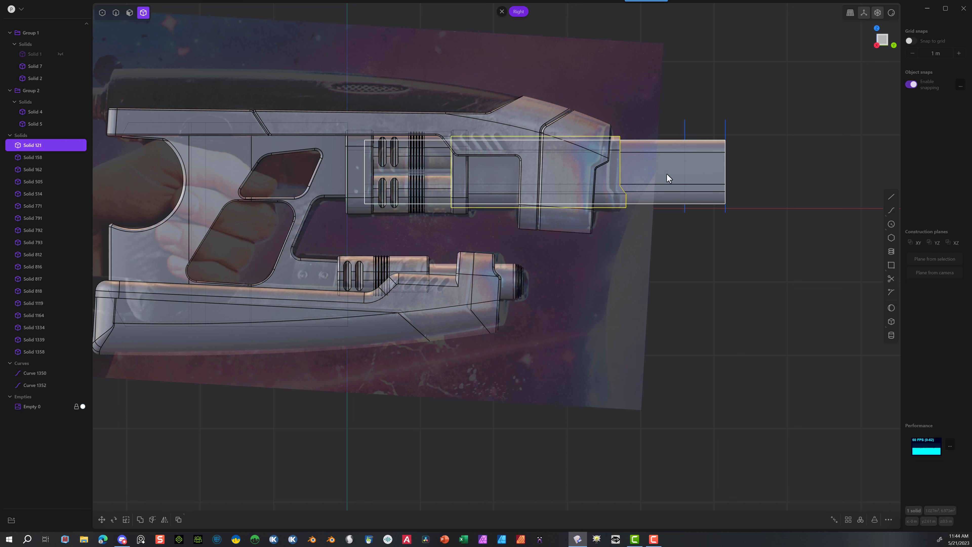
{"action": "left_click", "coordinate": [667, 178]}
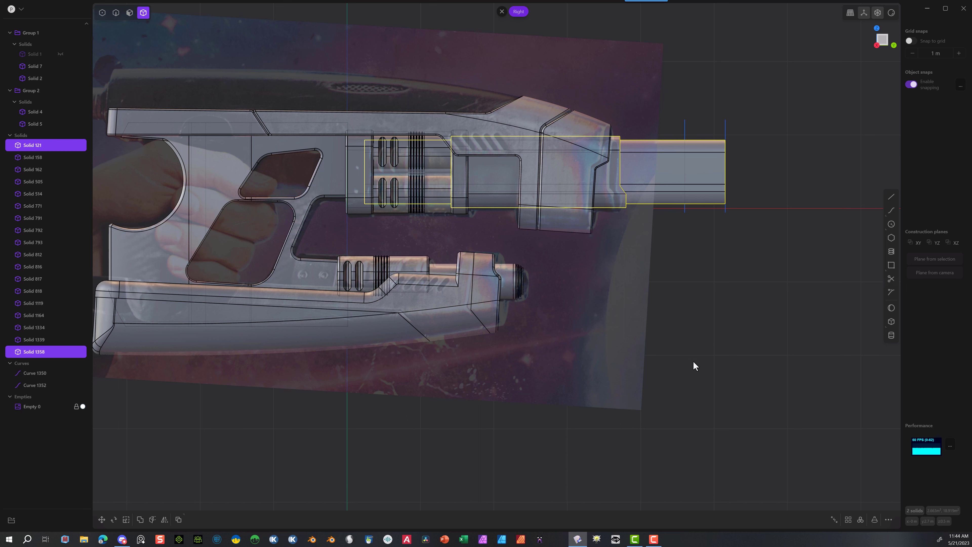
{"action": "key", "text": "q"}
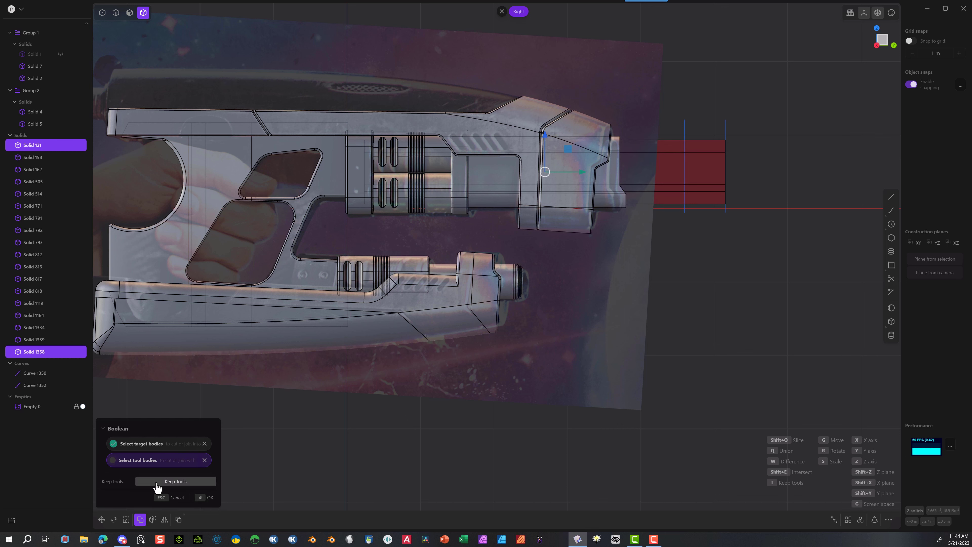
{"action": "left_click", "coordinate": [165, 484]}
{"action": "left_click", "coordinate": [206, 498]}
{"action": "left_click", "coordinate": [619, 234]}
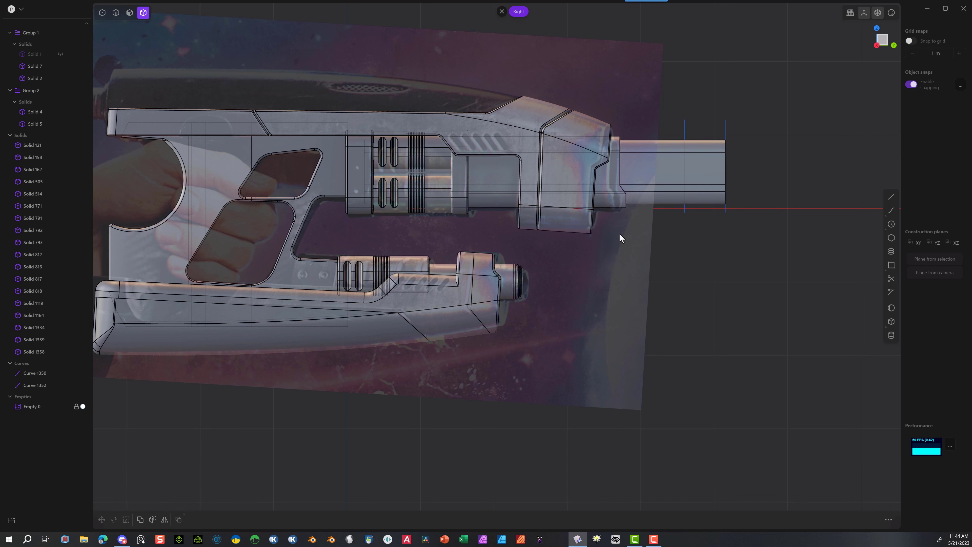
Step: Hide the inner muzzle body and subtract the long bar from the collar behind it, keeping the bar
{"action": "left_click", "coordinate": [609, 202]}
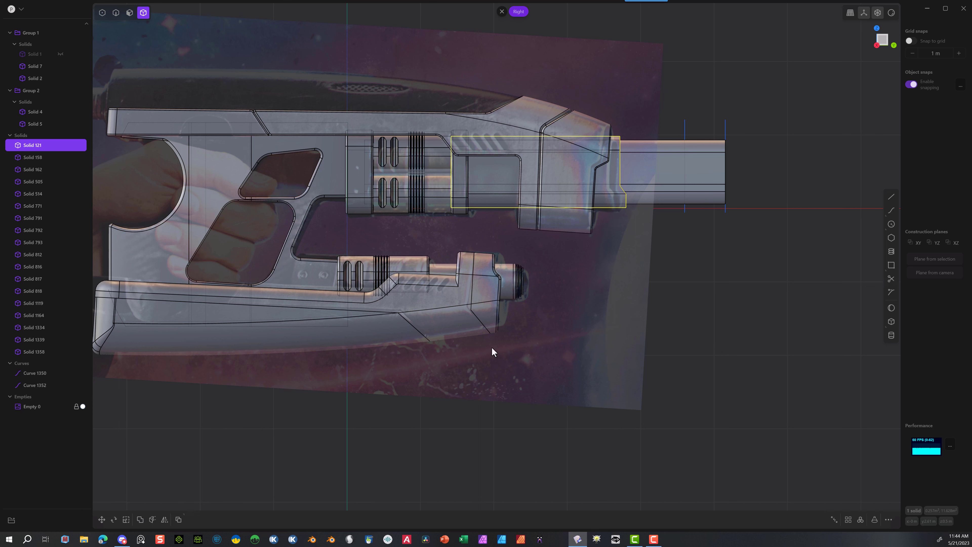
{"action": "key", "text": "h"}
{"action": "left_click", "coordinate": [460, 200]}
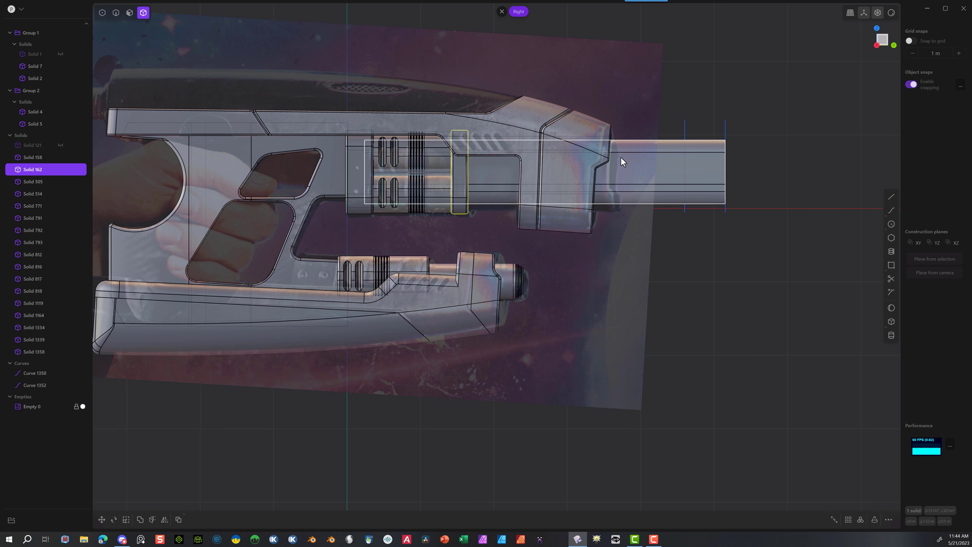
{"action": "left_click", "coordinate": [657, 170]}
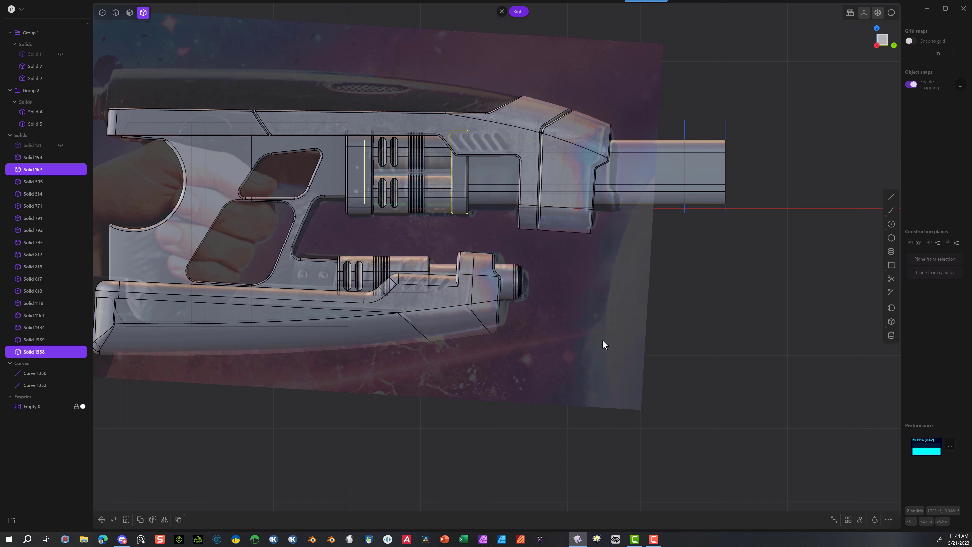
{"action": "key", "text": "b"}
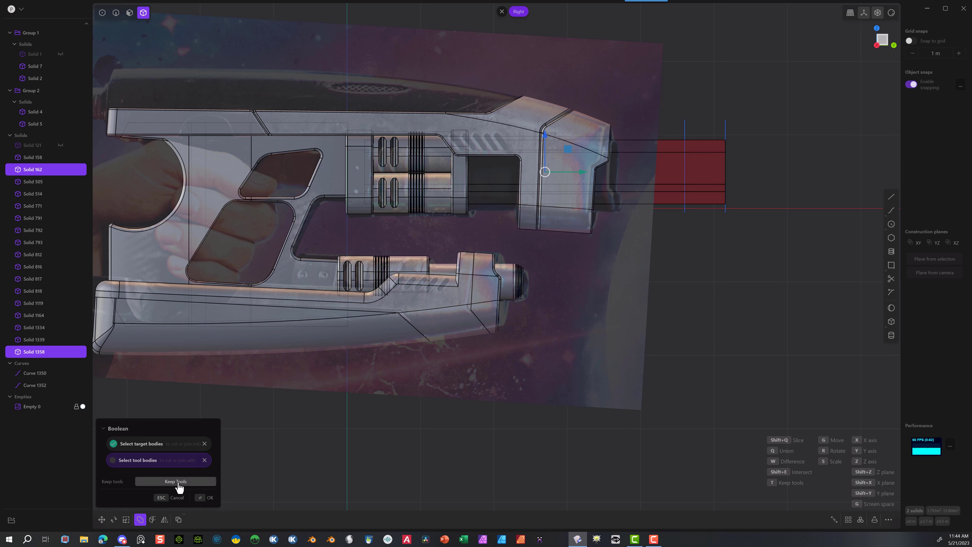
{"action": "left_click", "coordinate": [207, 498]}
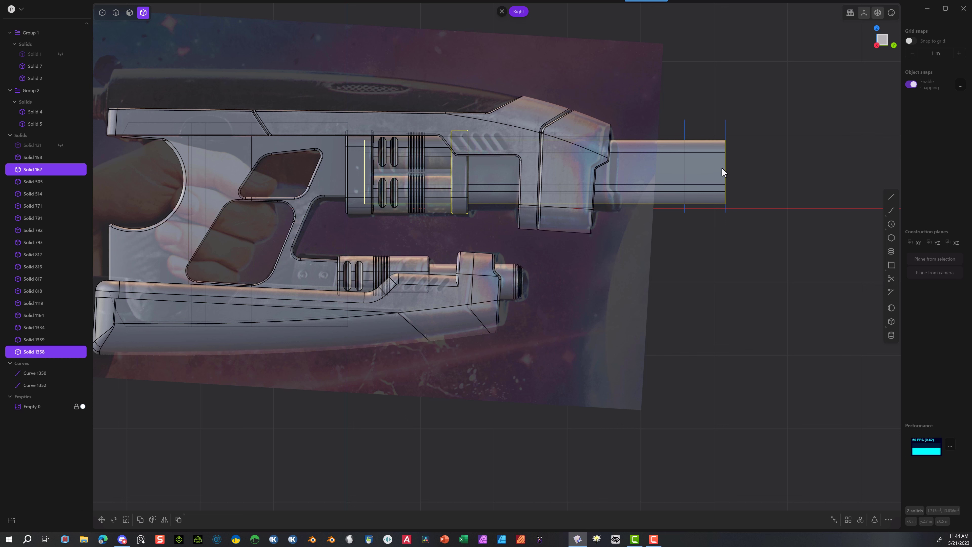
{"action": "left_click", "coordinate": [696, 267]}
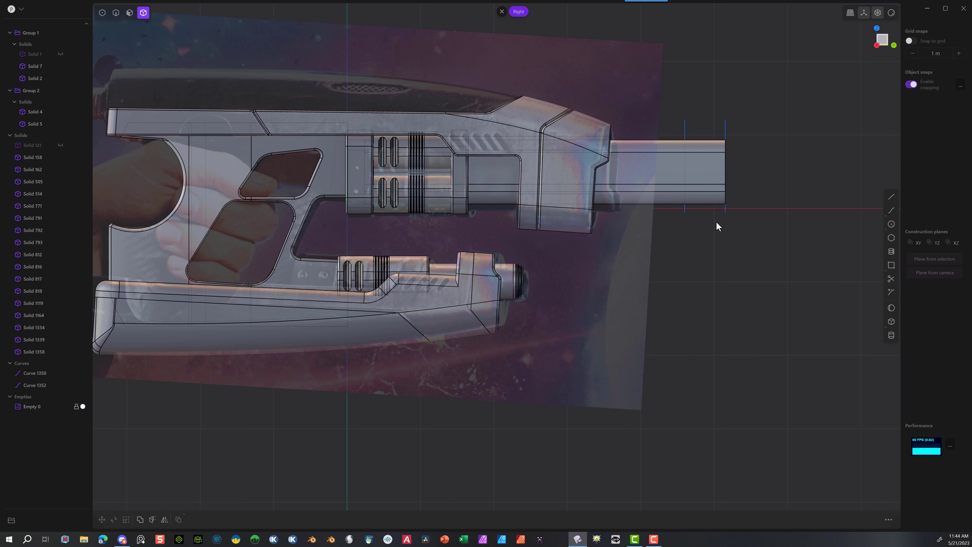
Step: Delete the long cutter bar and unhide the top shell and the inner muzzle body
{"action": "left_click", "coordinate": [710, 191]}
{"action": "key", "text": "Delete"}
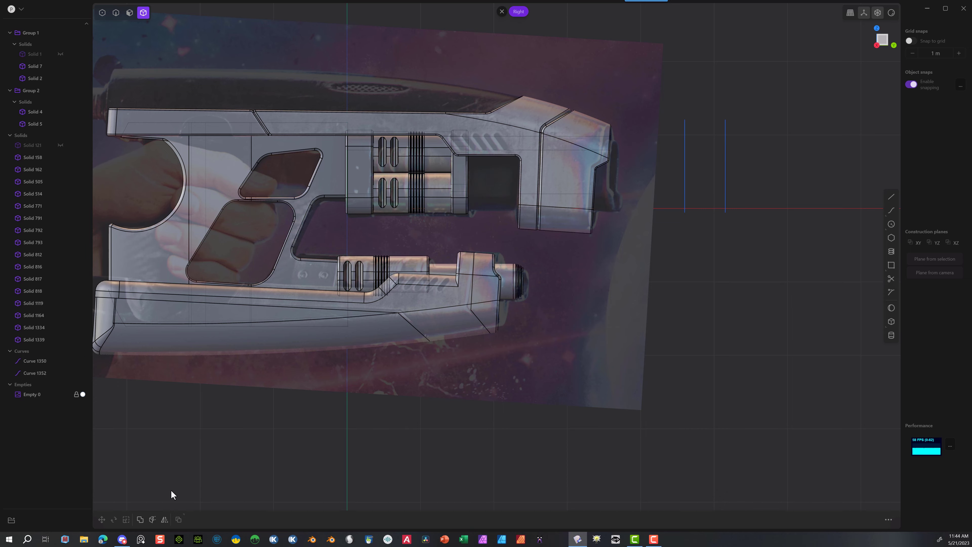
{"action": "left_click", "coordinate": [60, 54]}
{"action": "middle_click_drag", "start_coordinate": [469, 130], "coordinate": [369, 176]}
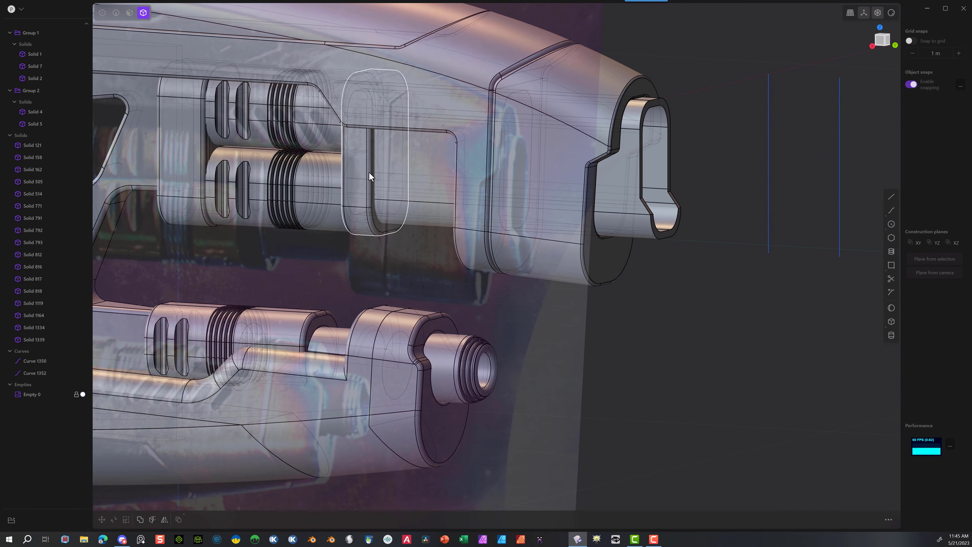
Step: Hide the collar and the inner muzzle body to expose the front ends of the two upper barrel cylinders
{"action": "scroll", "coordinate": [365, 177], "scroll_direction": "up", "scroll_amount": 1}
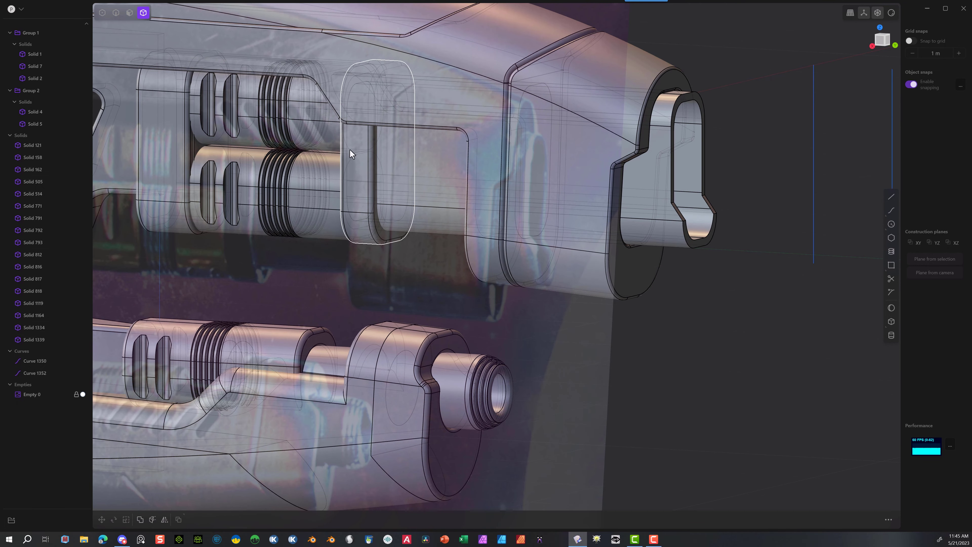
{"action": "left_click", "coordinate": [363, 175]}
{"action": "key", "text": "h"}
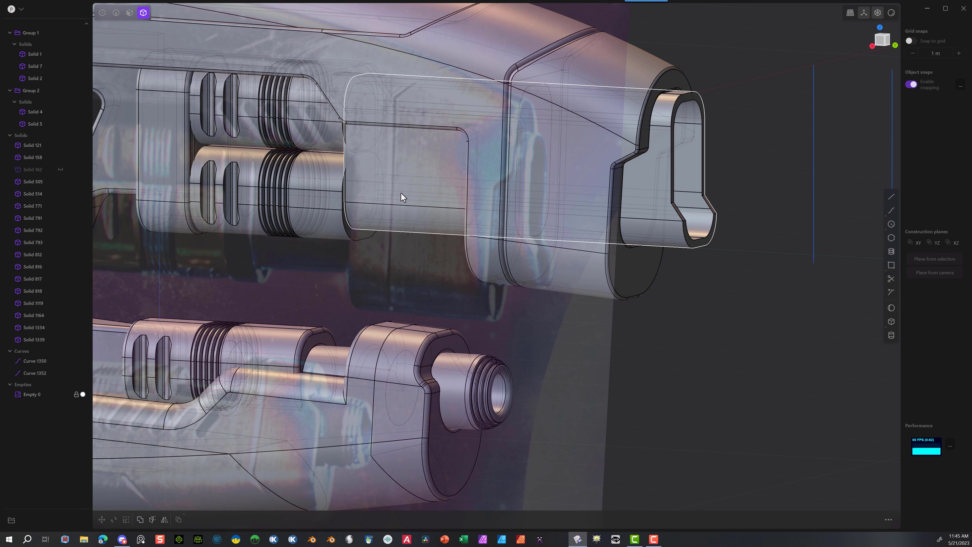
{"action": "left_click", "coordinate": [370, 209]}
{"action": "key", "text": "h"}
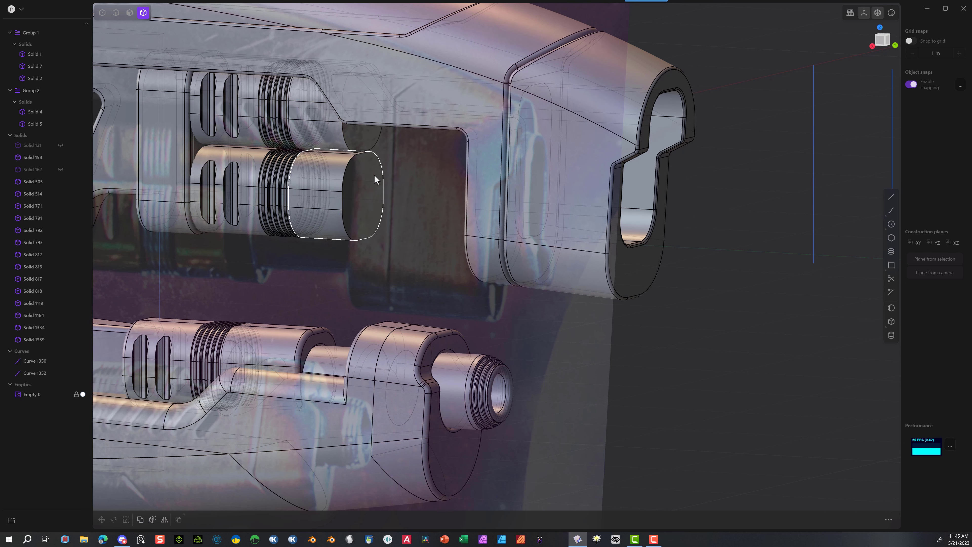
Step: Offset the front end faces of both upper barrel cylinders forward by about 0.15 m
{"action": "scroll", "coordinate": [367, 166], "scroll_direction": "up", "scroll_amount": 1}
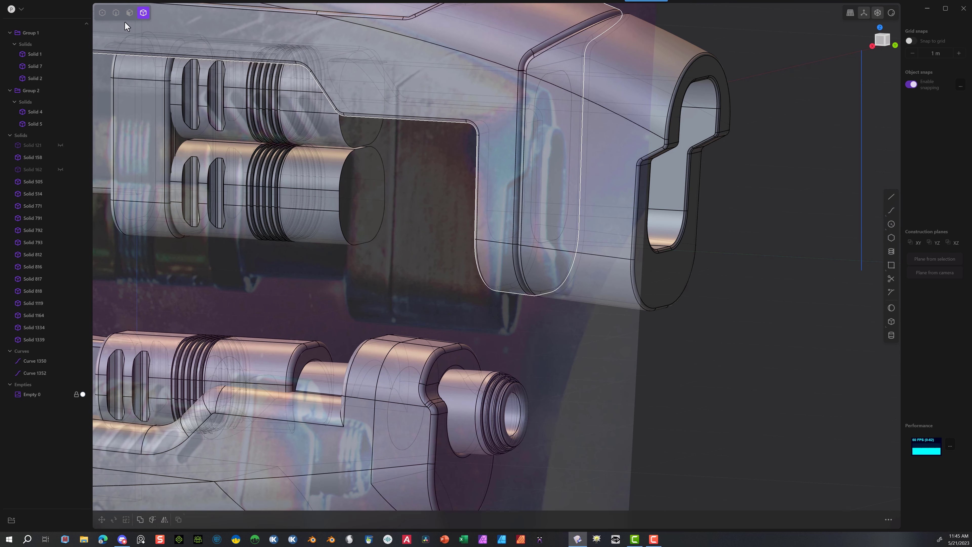
{"action": "key", "text": "3"}
{"action": "left_click", "coordinate": [369, 128]}
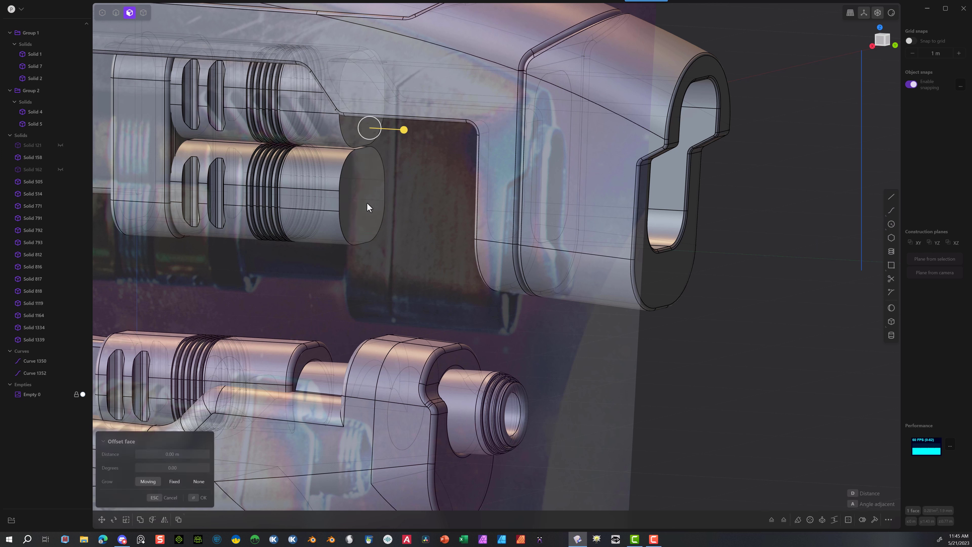
{"action": "left_click", "coordinate": [367, 205], "text": "shift"}
{"action": "left_click_drag", "start_coordinate": [404, 205], "coordinate": [426, 211]}
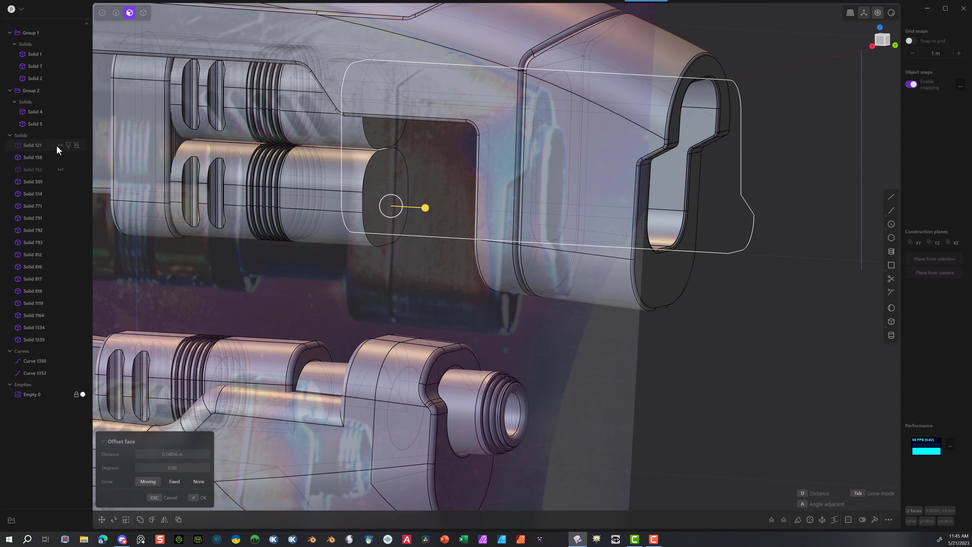
Step: Show the collar again and offset the two cylinder end faces forward by about another 0.1 m, through the collar
{"action": "left_click", "coordinate": [60, 169]}
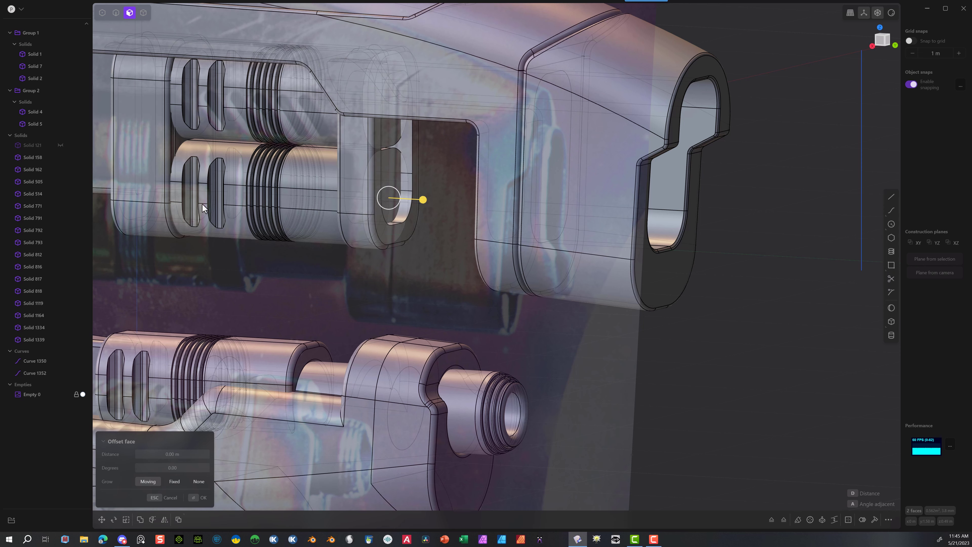
{"action": "middle_click_drag", "start_coordinate": [202, 204], "coordinate": [398, 210]}
{"action": "left_click_drag", "start_coordinate": [443, 210], "coordinate": [460, 211]}
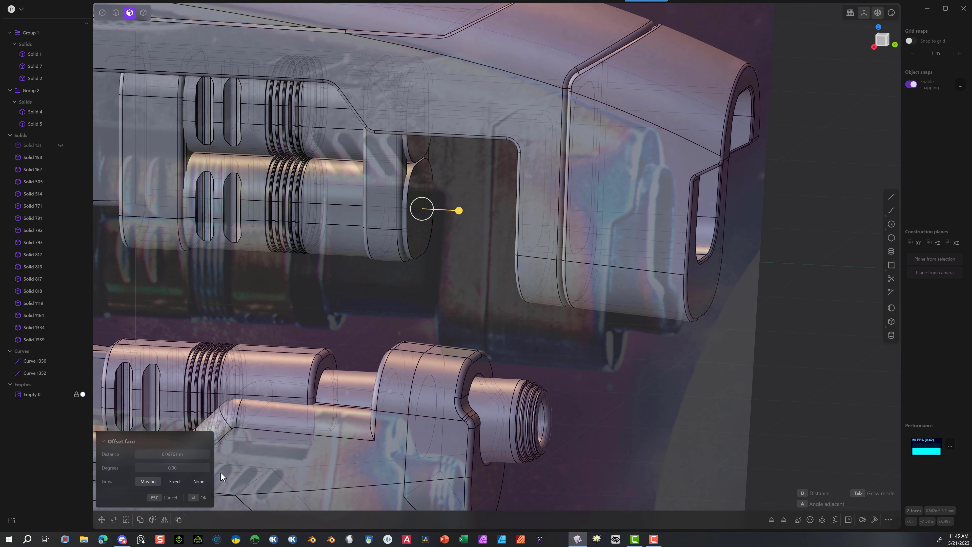
{"action": "left_click", "coordinate": [196, 499]}
Step: Show the inner muzzle body again and offset both cylinder end faces back by about 0.11 m
{"action": "scroll", "coordinate": [357, 290], "scroll_direction": "down", "scroll_amount": 5}
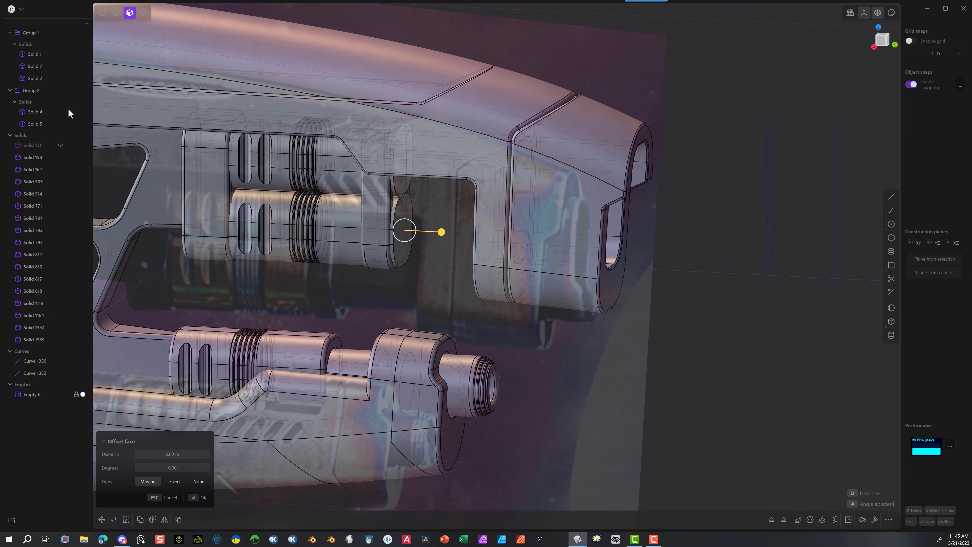
{"action": "middle_click_drag", "start_coordinate": [322, 274], "coordinate": [306, 230]}
{"action": "scroll", "coordinate": [305, 226], "scroll_direction": "up", "scroll_amount": 2}
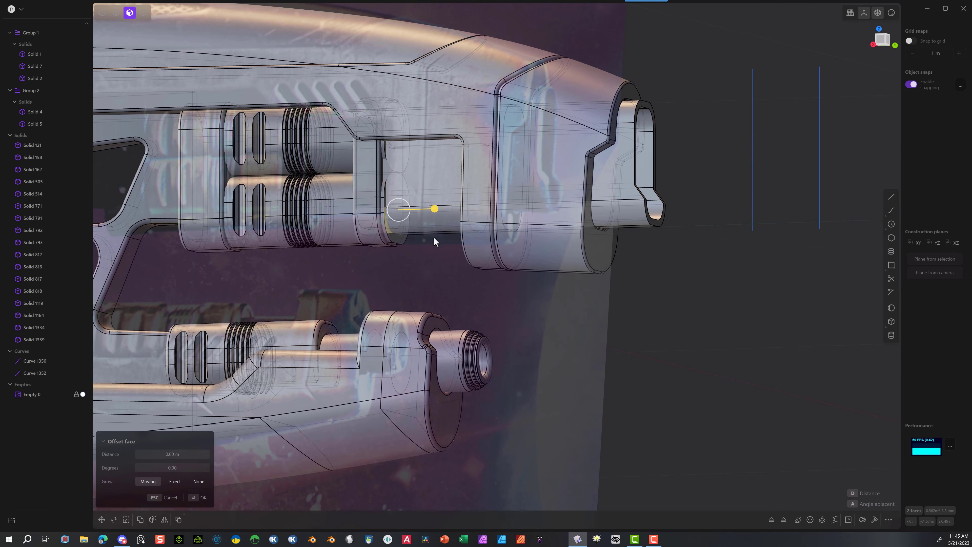
{"action": "middle_click_drag", "start_coordinate": [454, 250], "coordinate": [471, 213]}
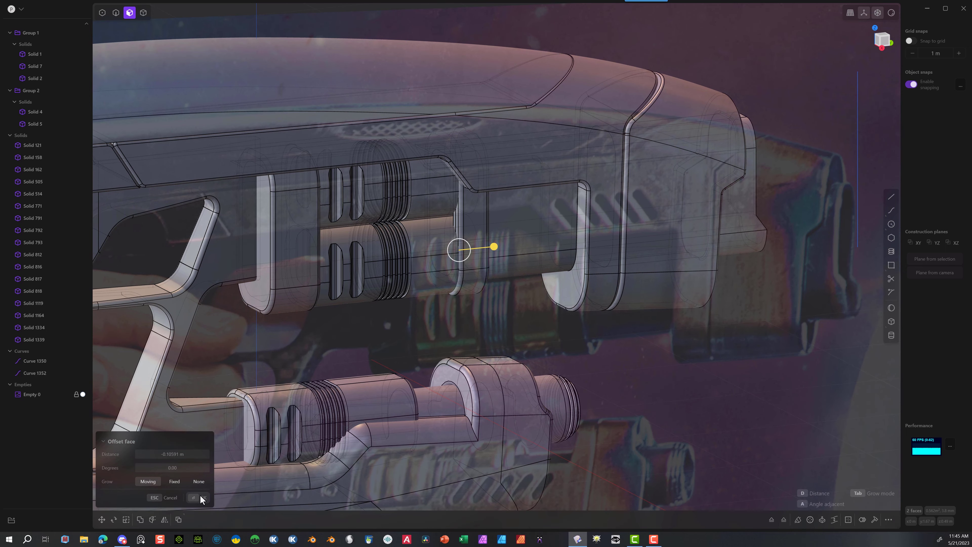
{"action": "key", "text": "Return"}
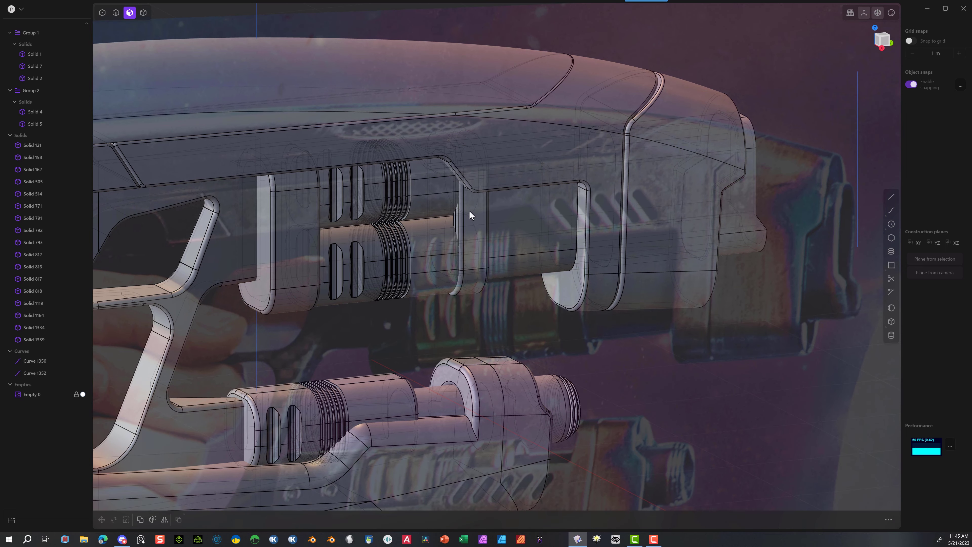
Step: Subtract the two upper barrel cylinders from the collar with a Boolean difference, keeping the cylinders
{"action": "left_click", "coordinate": [144, 13]}
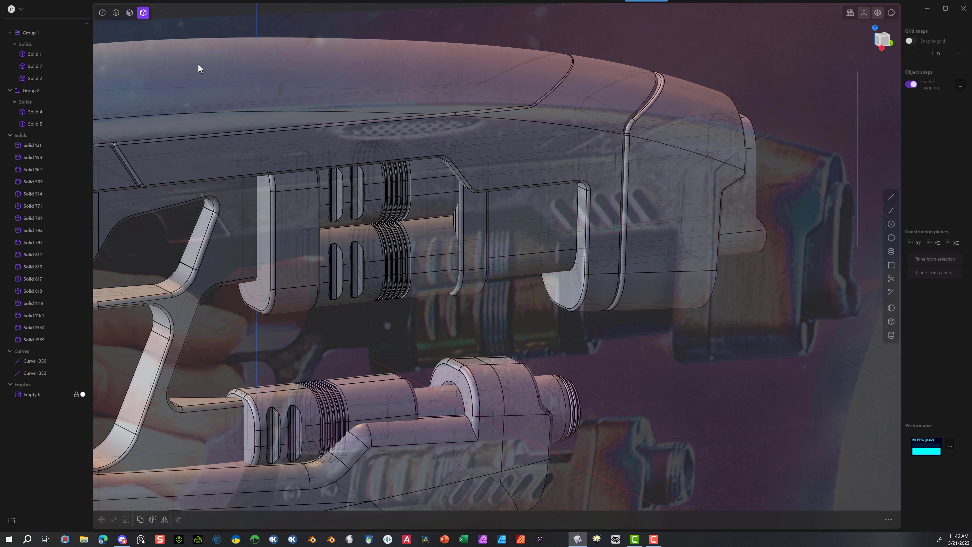
{"action": "left_click", "coordinate": [464, 215]}
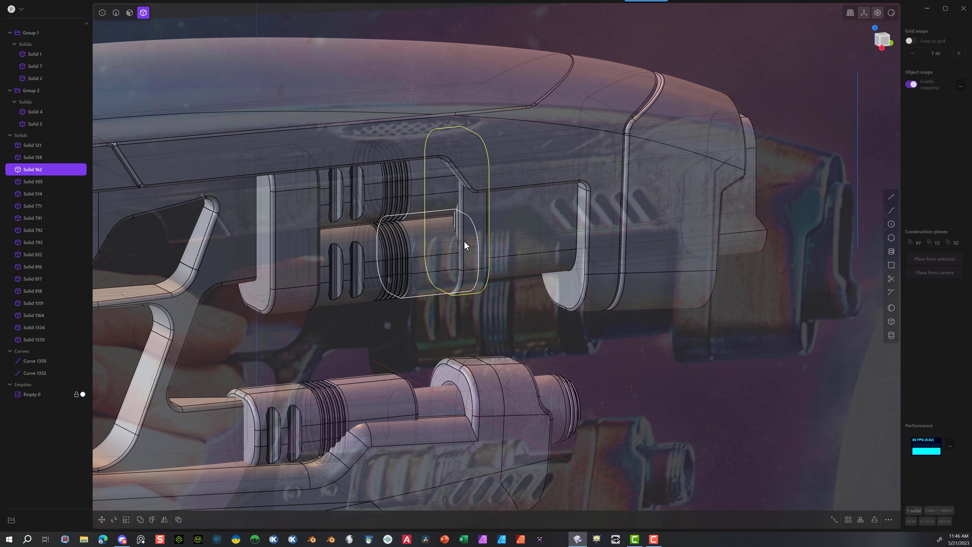
{"action": "left_click", "coordinate": [418, 196]}
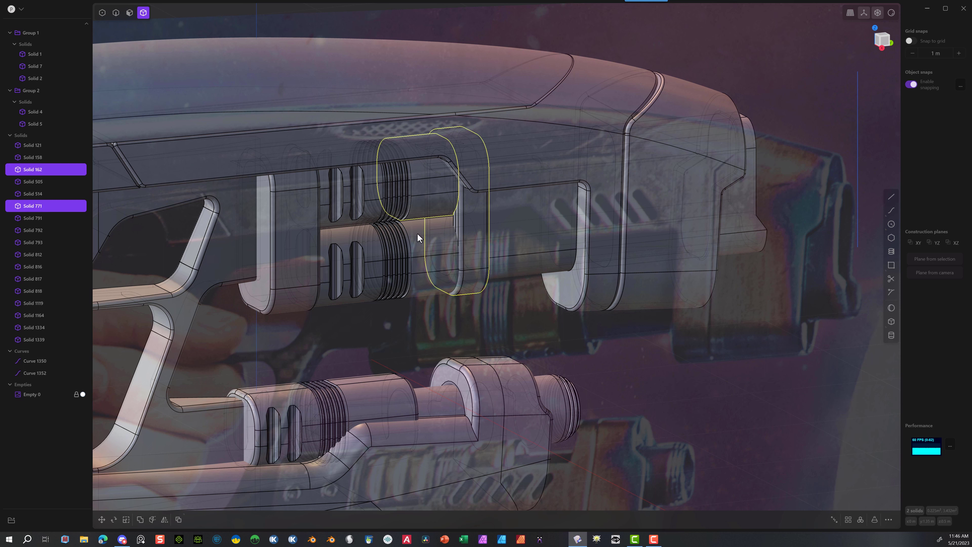
{"action": "left_click", "coordinate": [417, 233]}
{"action": "key", "text": "b"}
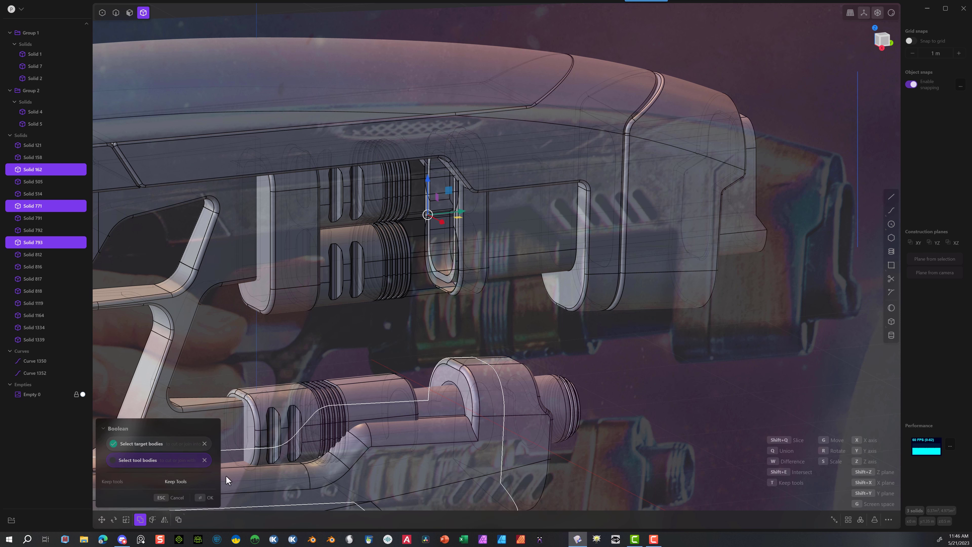
{"action": "left_click", "coordinate": [202, 498]}
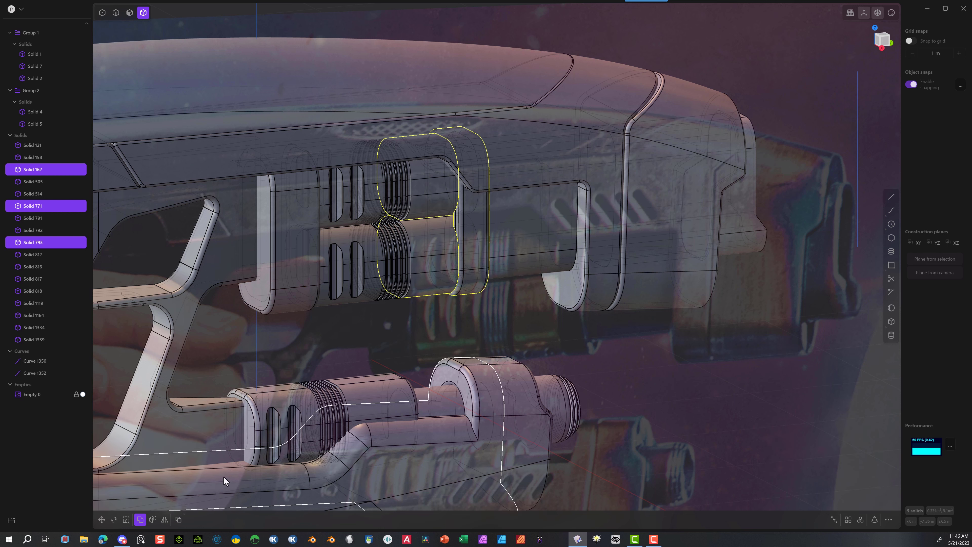
{"action": "left_click", "coordinate": [672, 384]}
{"action": "middle_click_drag", "start_coordinate": [427, 269], "coordinate": [456, 251]}
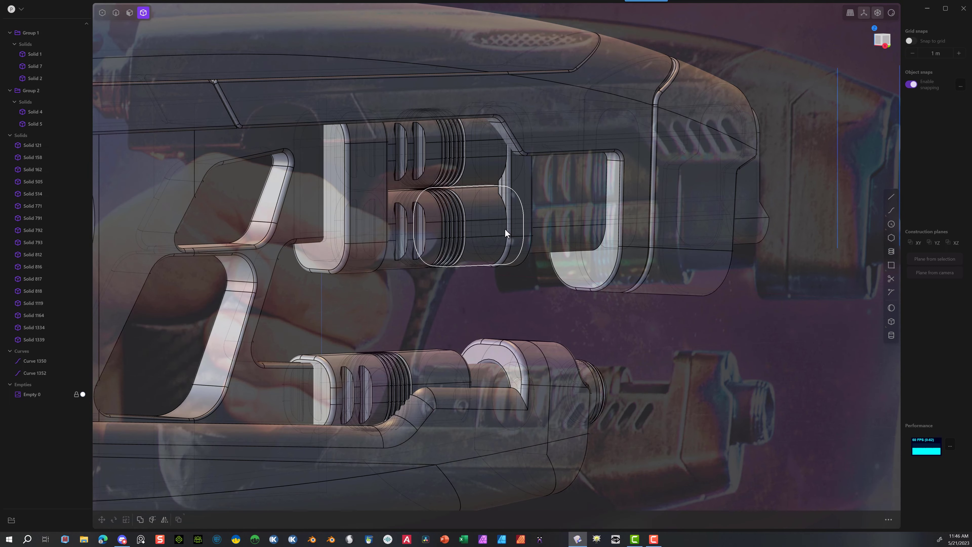
{"action": "scroll", "coordinate": [501, 169], "scroll_direction": "up", "scroll_amount": 3}
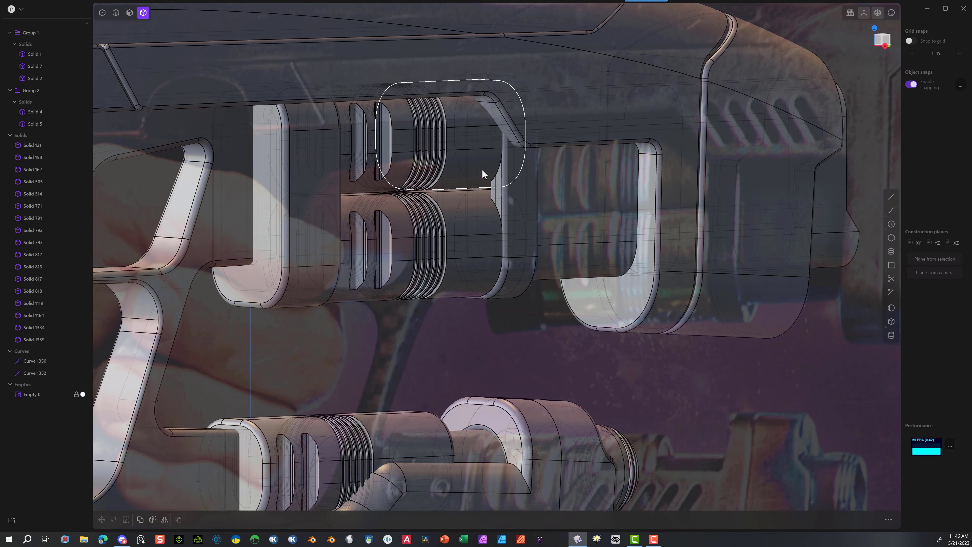
Step: In the right view, draw a vertical line from the rear upper corner of the lower slotted cylinder down past the gun's underside
{"action": "left_click", "coordinate": [116, 12]}
{"action": "middle_click_drag", "start_coordinate": [549, 266], "coordinate": [504, 283]}
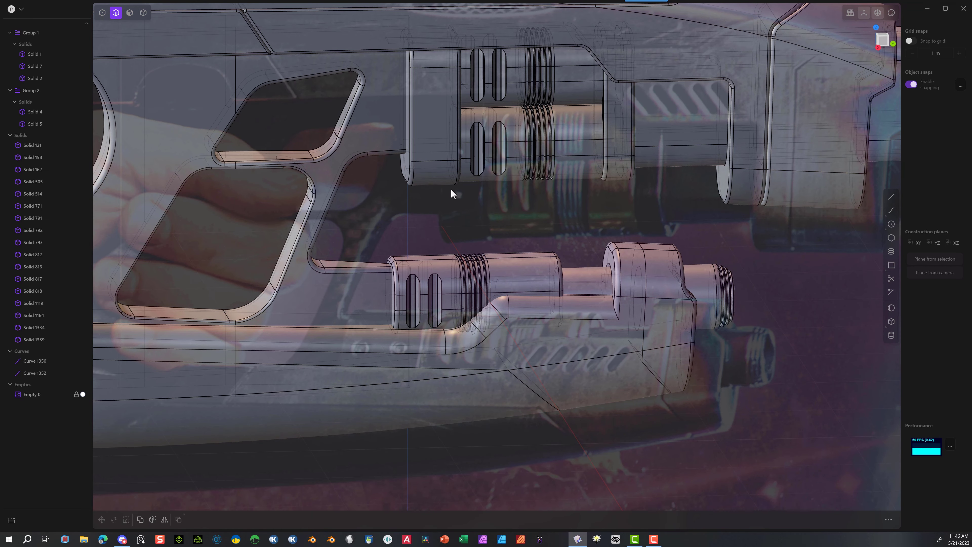
{"action": "left_click", "coordinate": [893, 46]}
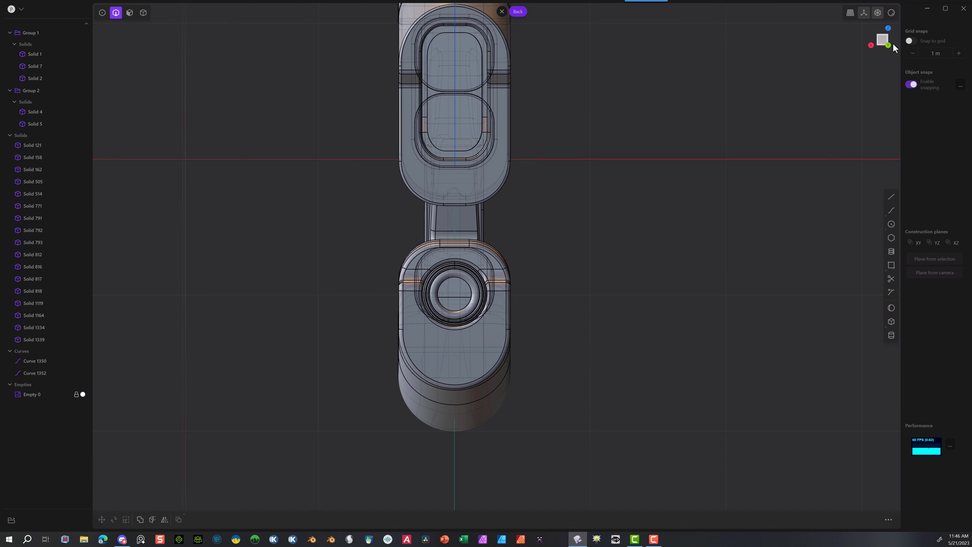
{"action": "left_click", "coordinate": [879, 48]}
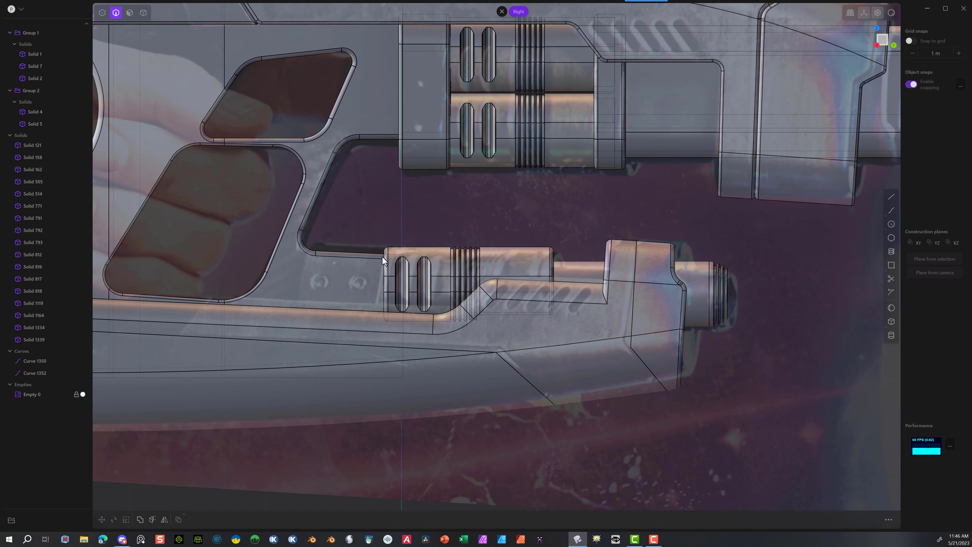
{"action": "left_click", "coordinate": [892, 197]}
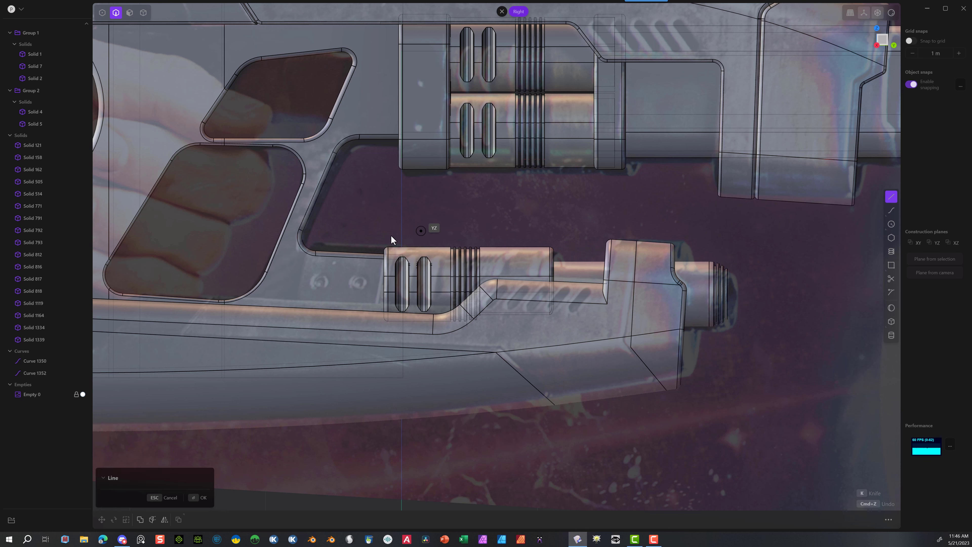
{"action": "scroll", "coordinate": [384, 248], "scroll_direction": "up", "scroll_amount": 1}
{"action": "scroll", "coordinate": [384, 249], "scroll_direction": "up", "scroll_amount": 2}
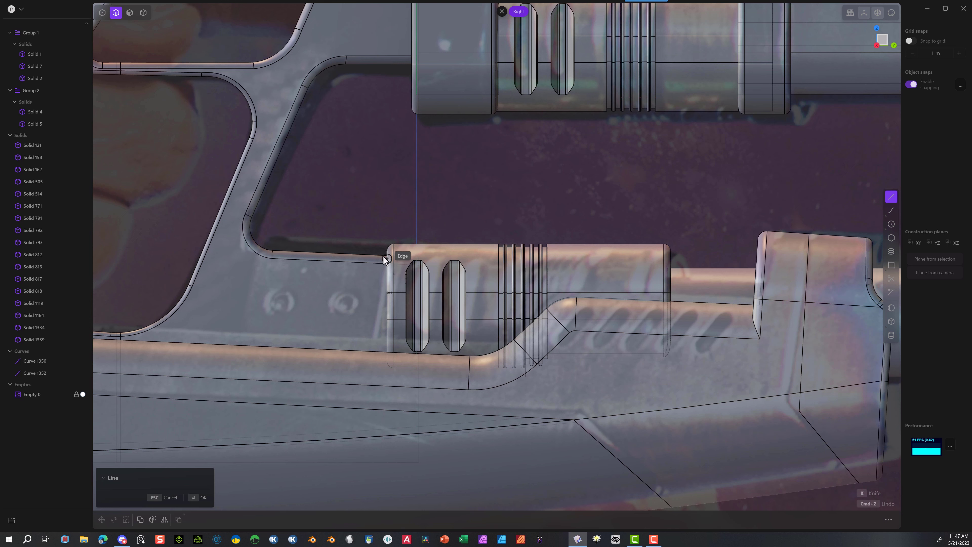
{"action": "left_click", "coordinate": [383, 252]}
{"action": "scroll", "coordinate": [390, 470], "scroll_direction": "down", "scroll_amount": 3}
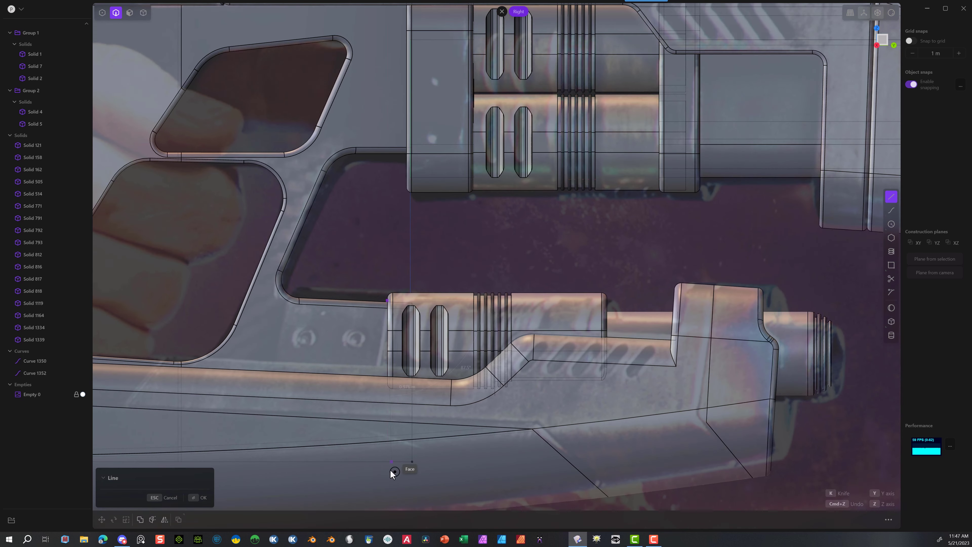
{"action": "scroll", "coordinate": [389, 466], "scroll_direction": "down", "scroll_amount": 2}
{"action": "scroll", "coordinate": [386, 497], "scroll_direction": "down", "scroll_amount": 2}
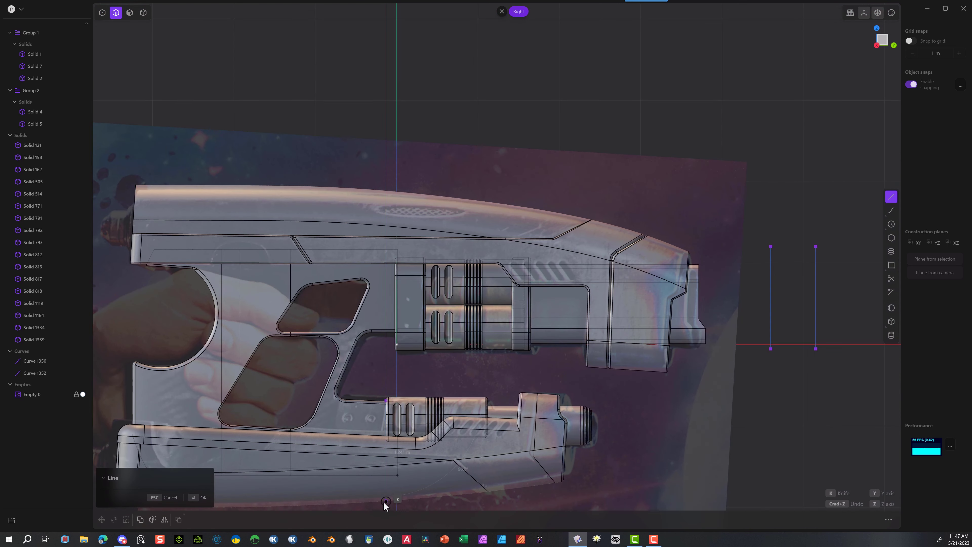
{"action": "scroll", "coordinate": [368, 279], "scroll_direction": "down", "scroll_amount": 2}
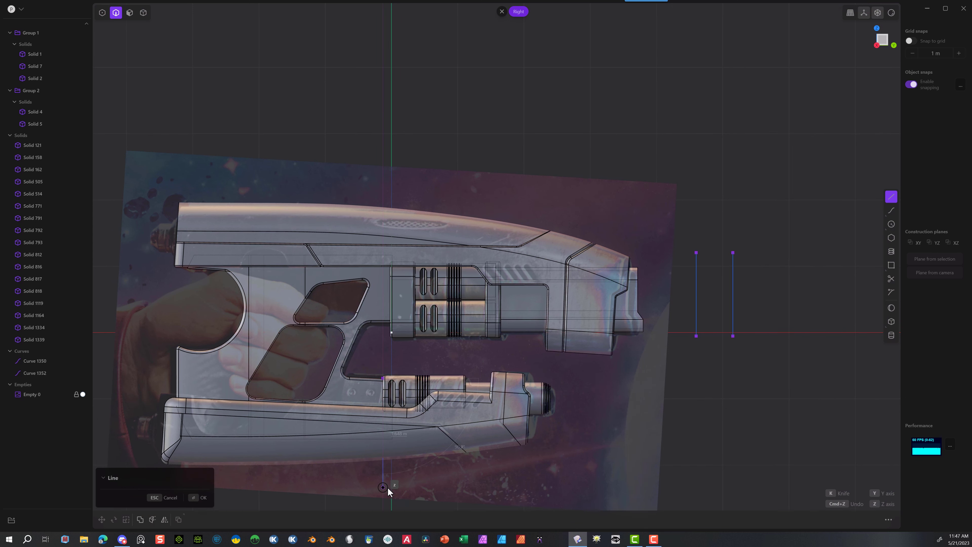
{"action": "left_click", "coordinate": [385, 490]}
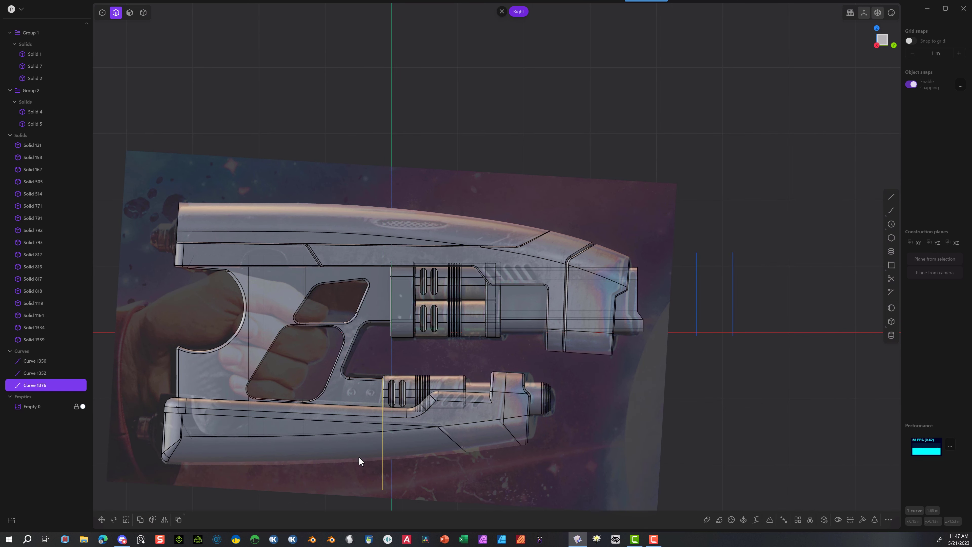
Step: Cut the grip frame body with the new vertical line
{"action": "left_click", "coordinate": [144, 13]}
{"action": "left_click", "coordinate": [282, 291]}
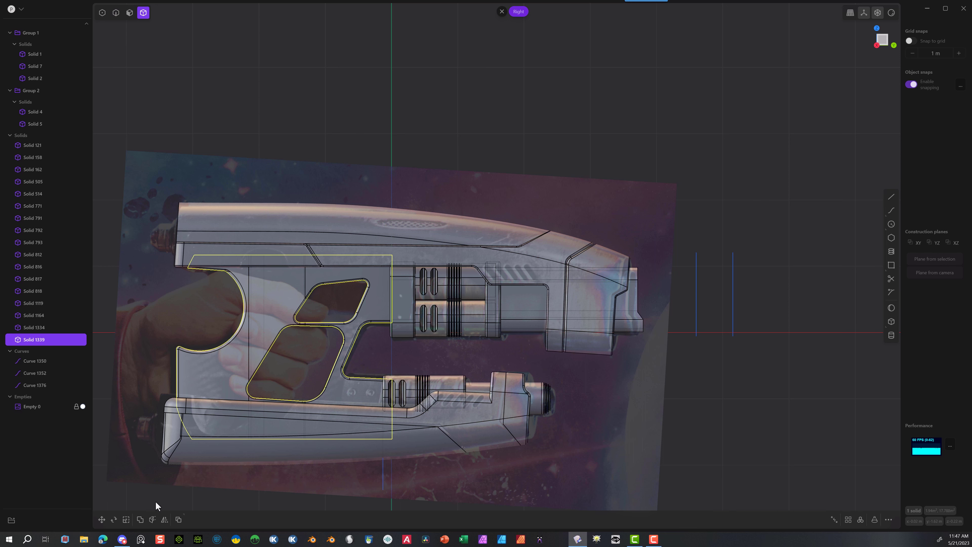
{"action": "left_click", "coordinate": [154, 519]}
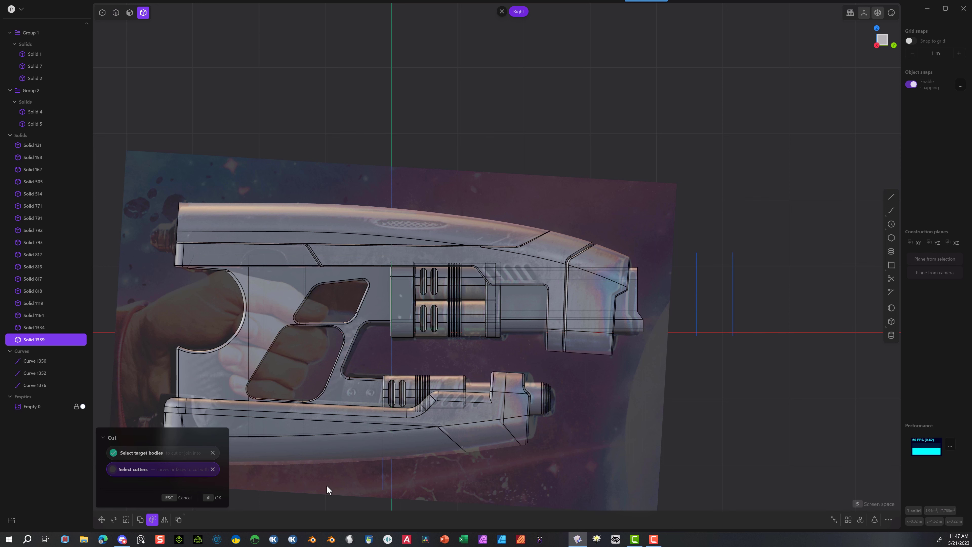
{"action": "left_click", "coordinate": [381, 481]}
{"action": "left_click", "coordinate": [212, 498]}
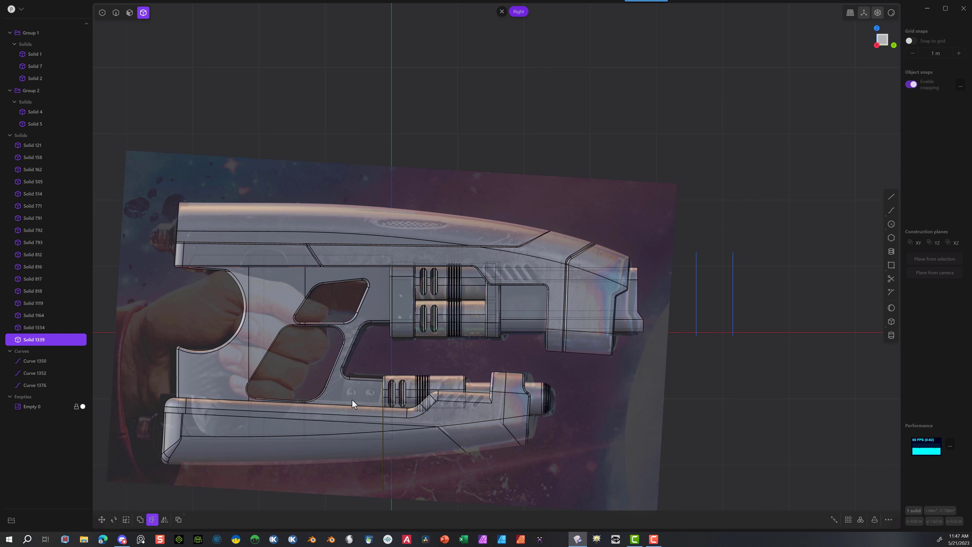
Step: Delete the narrow cut-off piece of the grip frame beneath the slotted lower cylinder
{"action": "left_click", "coordinate": [398, 448]}
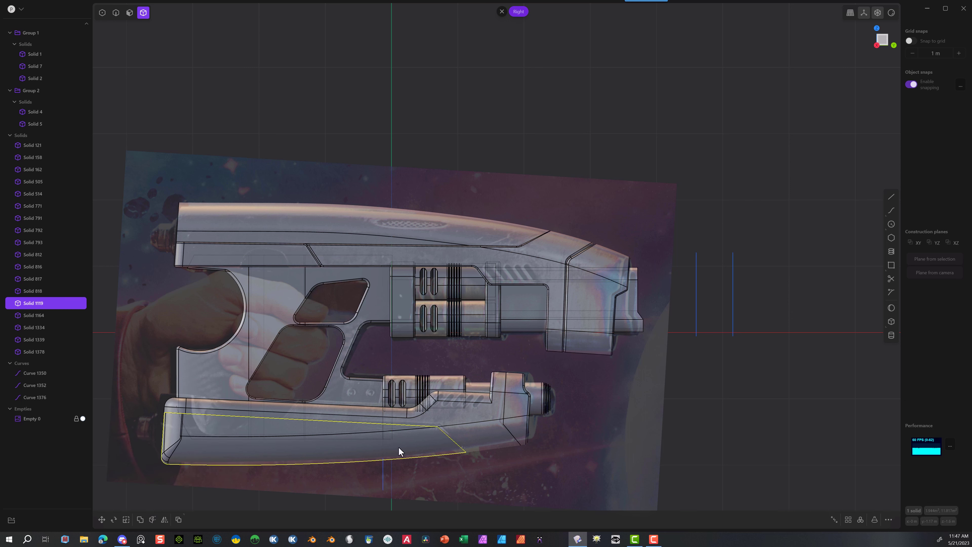
{"action": "left_click", "coordinate": [387, 429]}
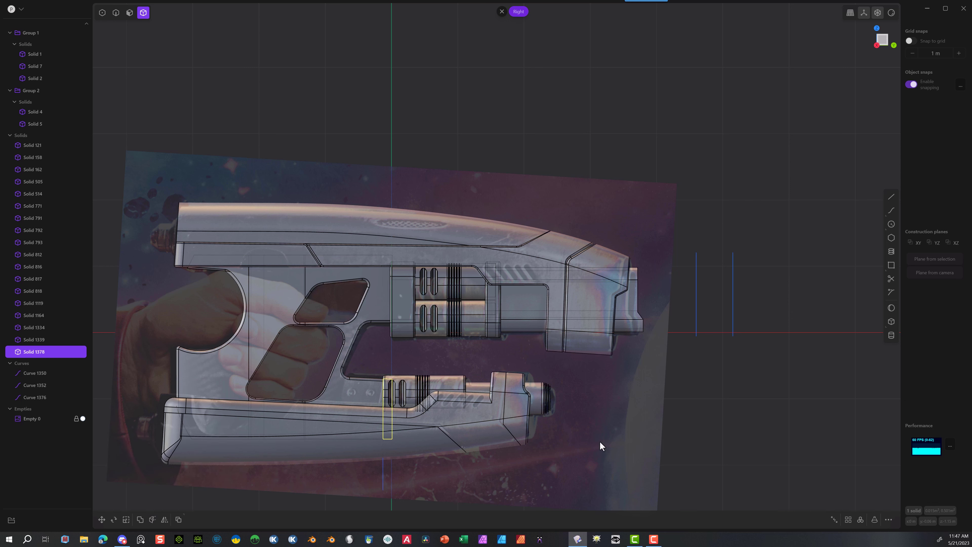
{"action": "key", "text": "Delete"}
Step: Subtract the grip frame from the lower barrel housing with a Boolean difference, keeping the grip frame
{"action": "middle_click_drag", "start_coordinate": [415, 385], "coordinate": [313, 417]}
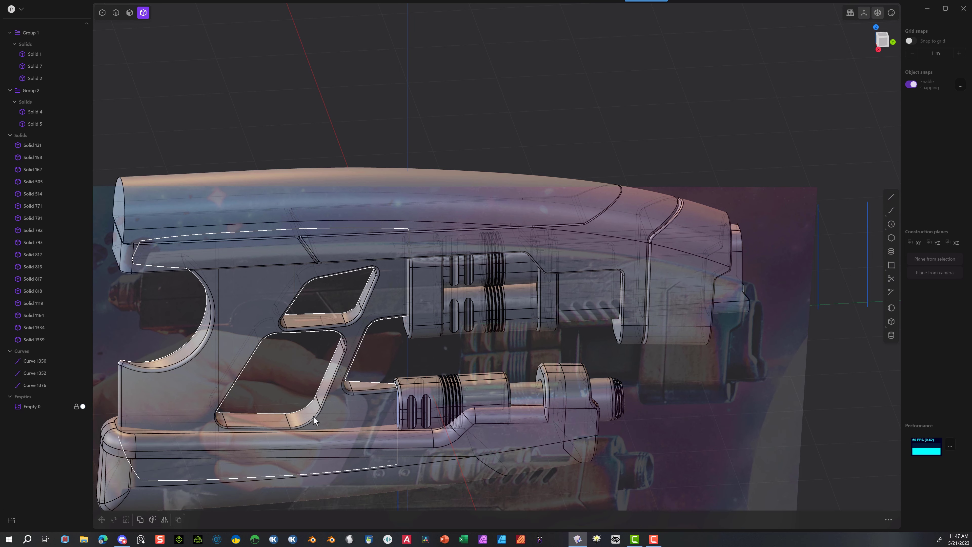
{"action": "left_click", "coordinate": [129, 442]}
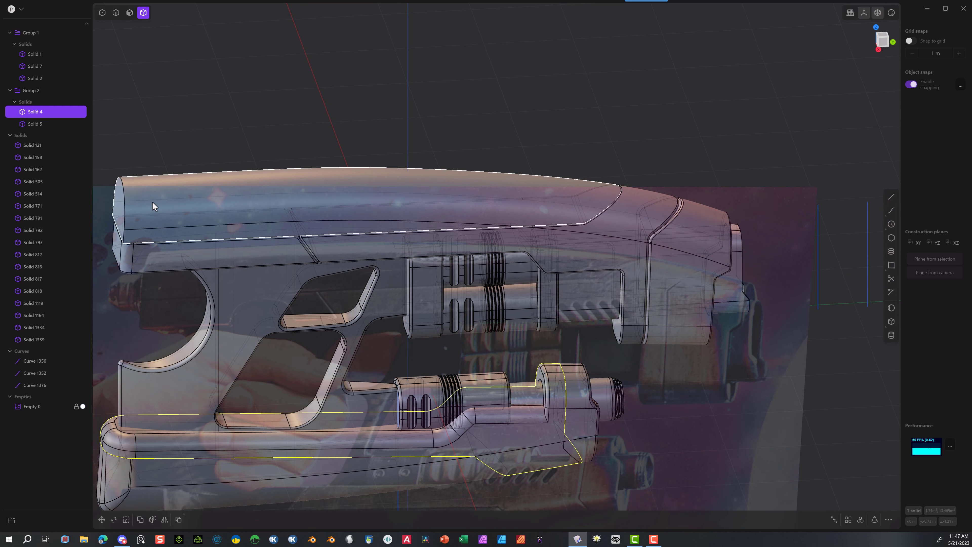
{"action": "left_click", "coordinate": [158, 414]}
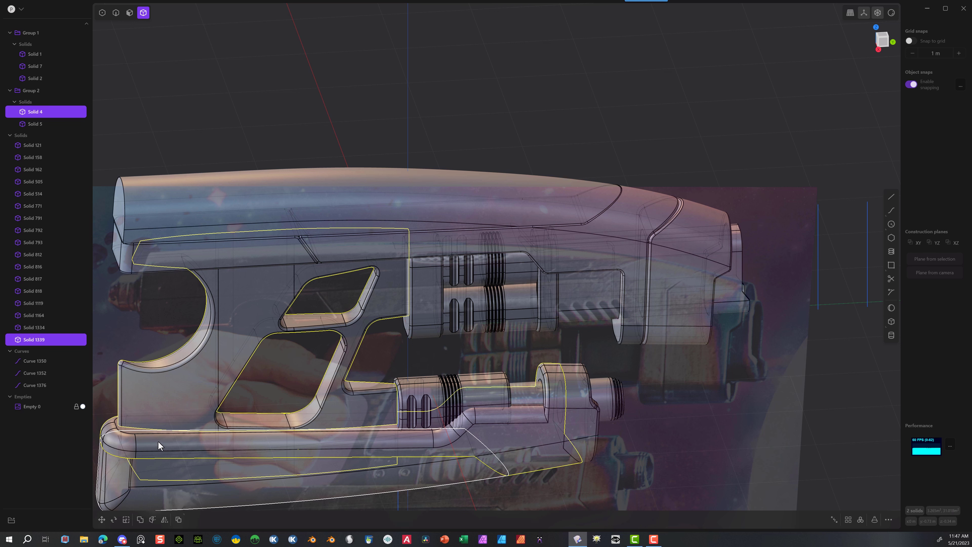
{"action": "key", "text": "q"}
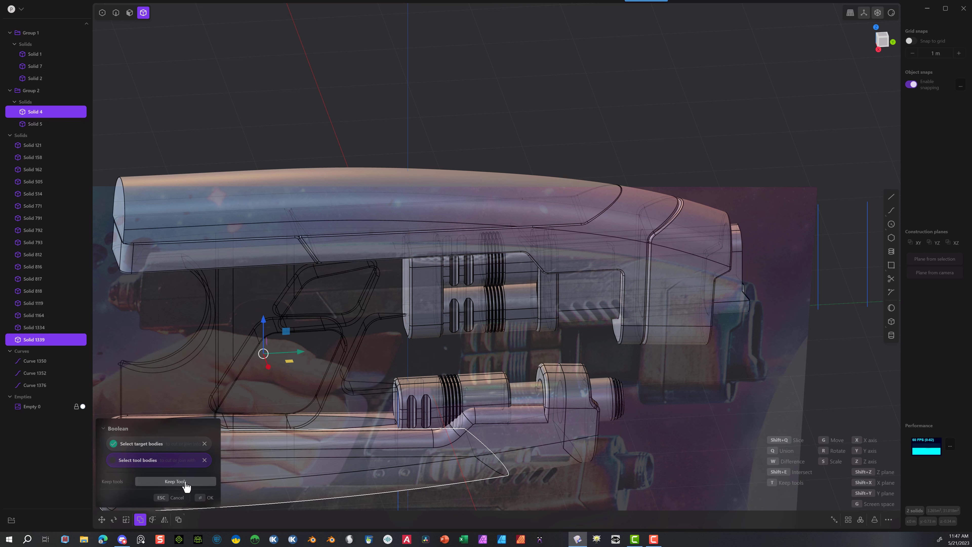
{"action": "key", "text": "q"}
{"action": "left_click", "coordinate": [200, 497]}
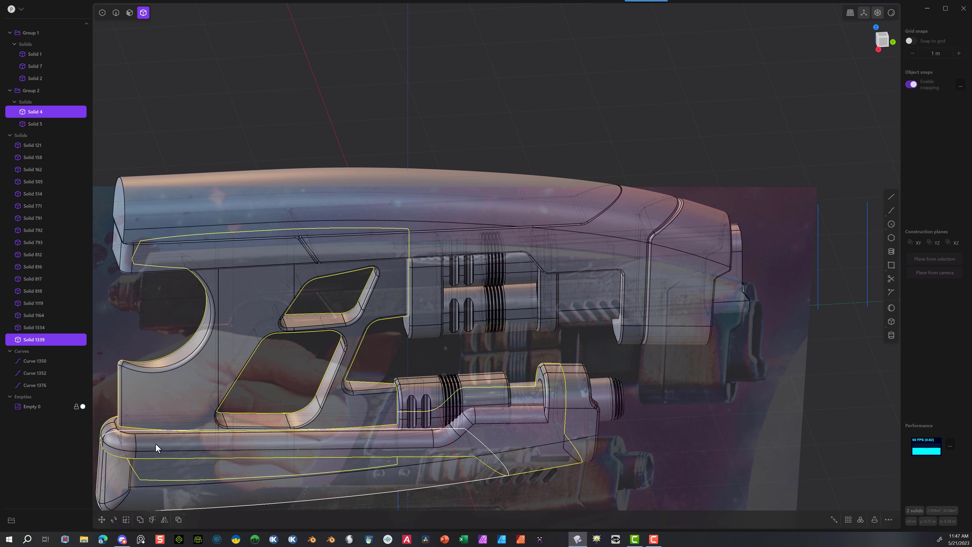
Step: Hide the grip frame body to expose the pocket it cut into the lower barrel housing
{"action": "scroll", "coordinate": [155, 443], "scroll_direction": "up", "scroll_amount": 2}
{"action": "left_click", "coordinate": [130, 295]}
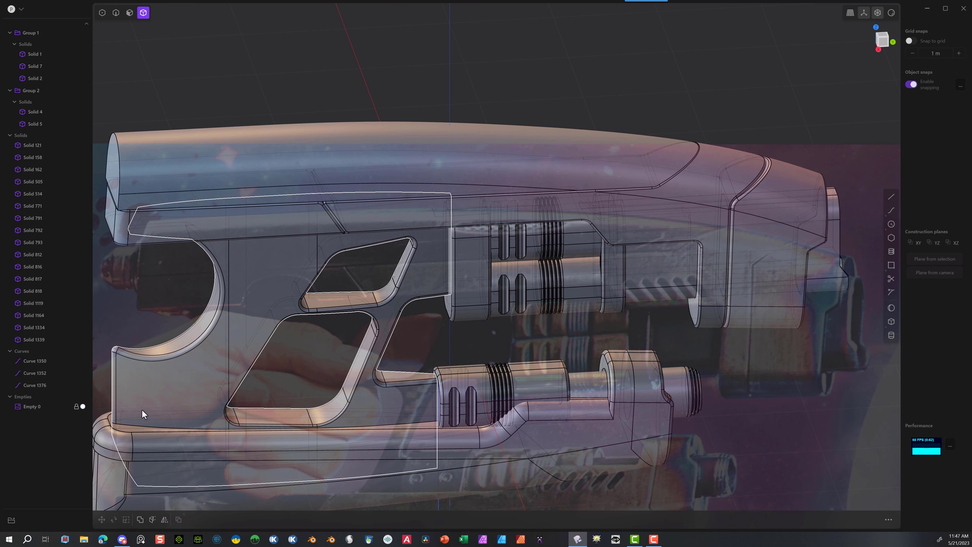
{"action": "key", "text": "h"}
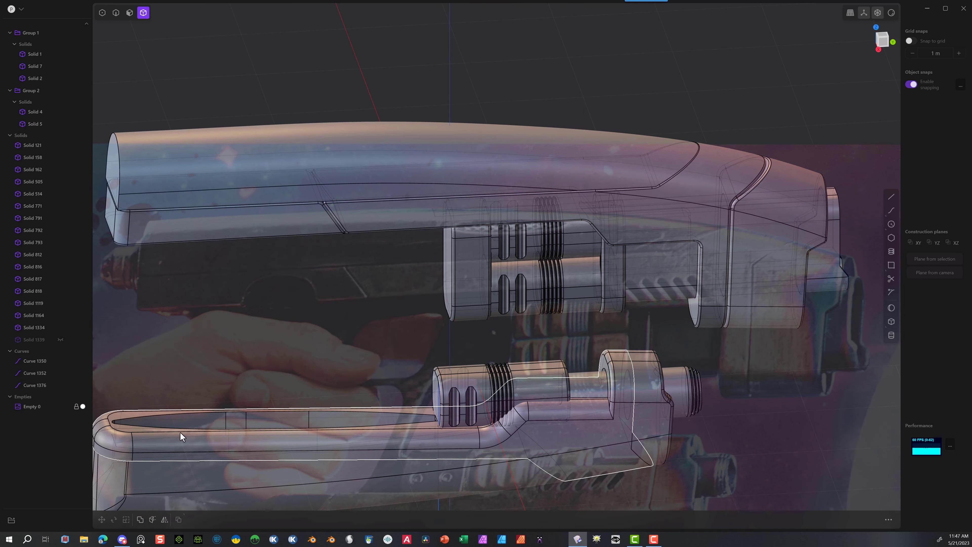
Step: Fillet the two vertical corner edges at the front end of the lower housing's pocket by about 0.0188 m
{"action": "middle_click_drag", "start_coordinate": [180, 432], "coordinate": [172, 453]}
{"action": "scroll", "coordinate": [371, 418], "scroll_direction": "up", "scroll_amount": 2}
{"action": "middle_click_drag", "start_coordinate": [333, 416], "coordinate": [553, 388]}
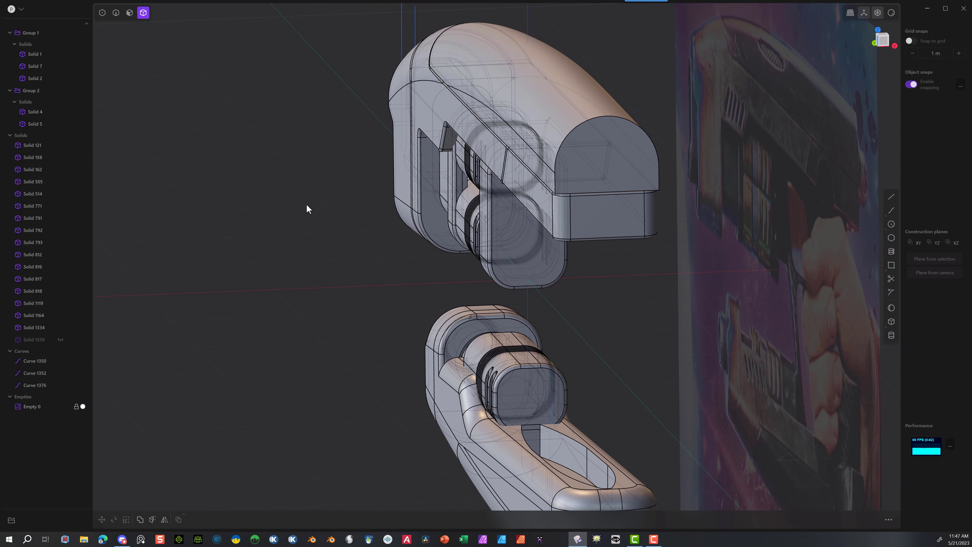
{"action": "left_click", "coordinate": [540, 442]}
{"action": "key", "text": "f"}
{"action": "middle_click_drag", "start_coordinate": [534, 432], "coordinate": [519, 441]}
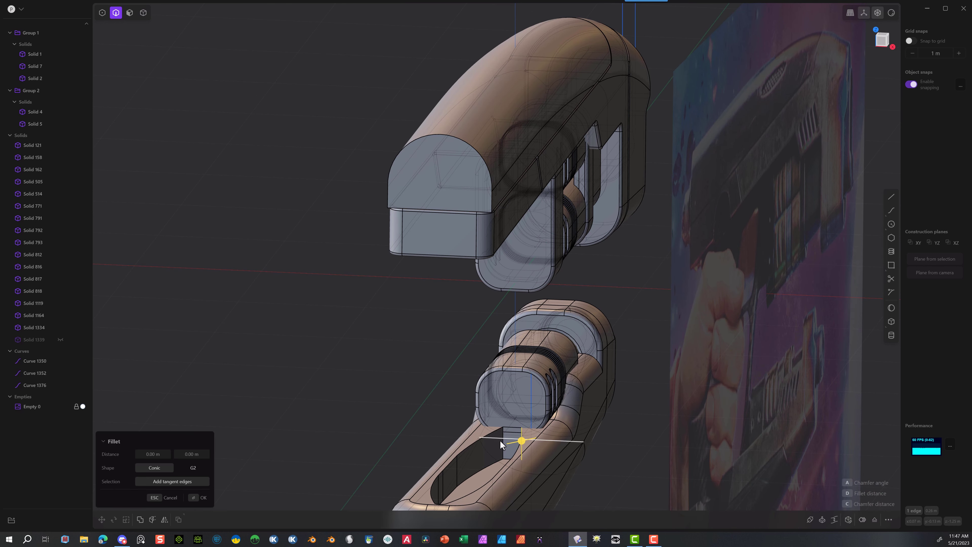
{"action": "left_click", "coordinate": [503, 442]}
{"action": "left_click_drag", "start_coordinate": [506, 443], "coordinate": [500, 441]}
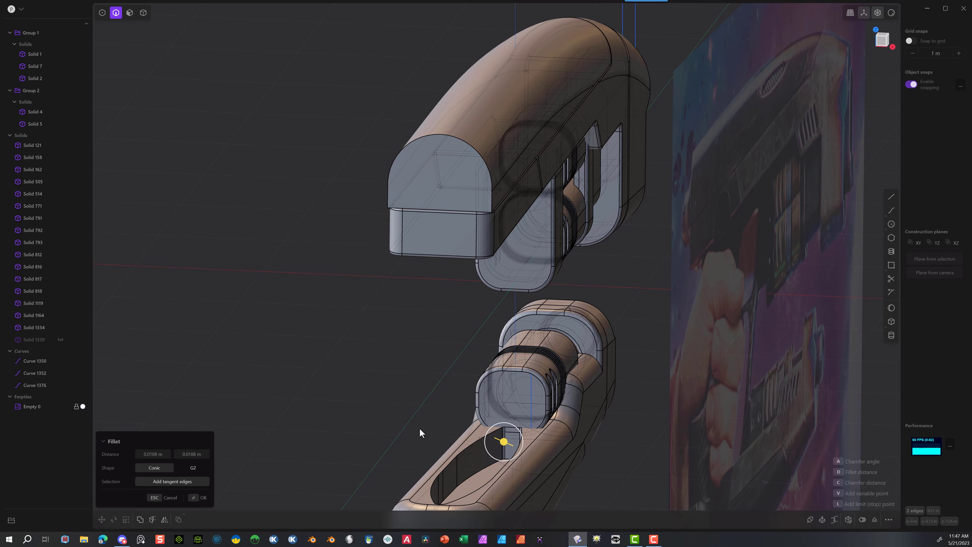
{"action": "middle_click_drag", "start_coordinate": [423, 430], "coordinate": [440, 448]}
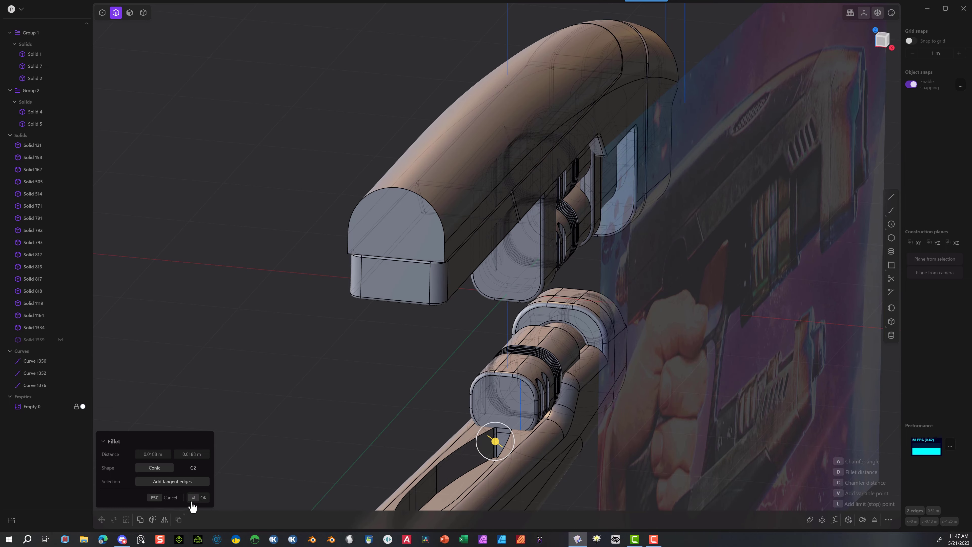
{"action": "left_click", "coordinate": [193, 498]}
Step: Bevel the upper rim edge of the lower housing's pocket by about 0.012 m using the Fillet command with a negative distance
{"action": "middle_click_drag", "start_coordinate": [415, 404], "coordinate": [239, 426]}
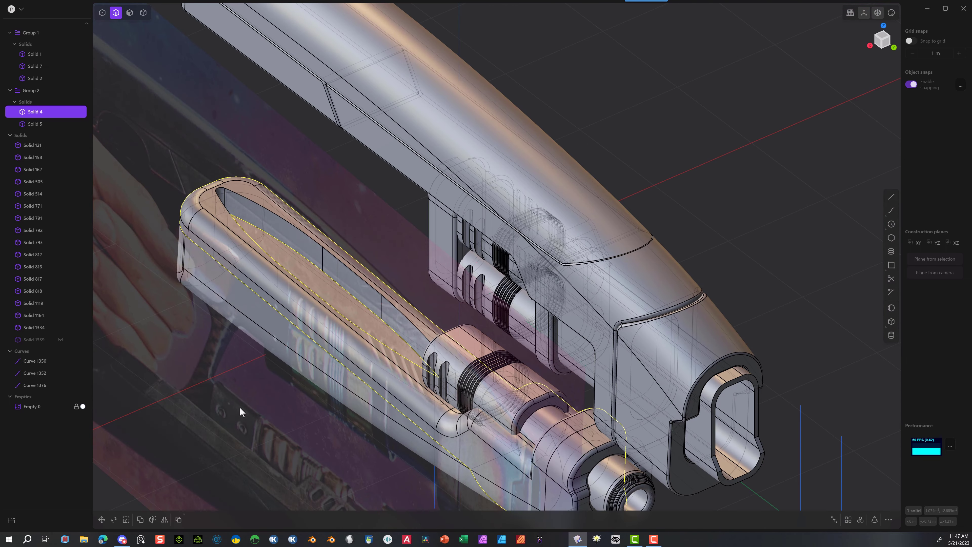
{"action": "middle_click_drag", "start_coordinate": [347, 289], "coordinate": [373, 282]}
{"action": "left_click", "coordinate": [359, 324]}
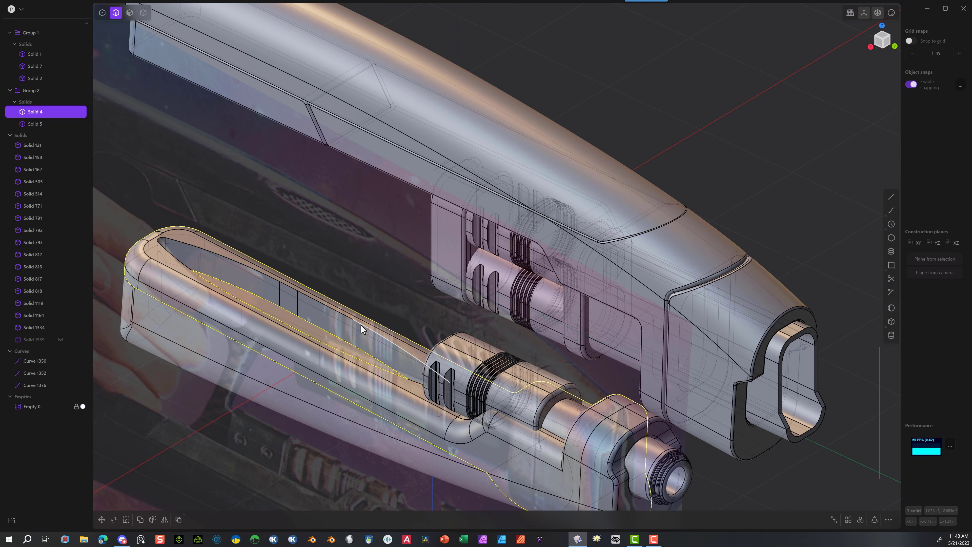
{"action": "key", "text": "f"}
{"action": "left_click_drag", "start_coordinate": [363, 326], "coordinate": [365, 328]}
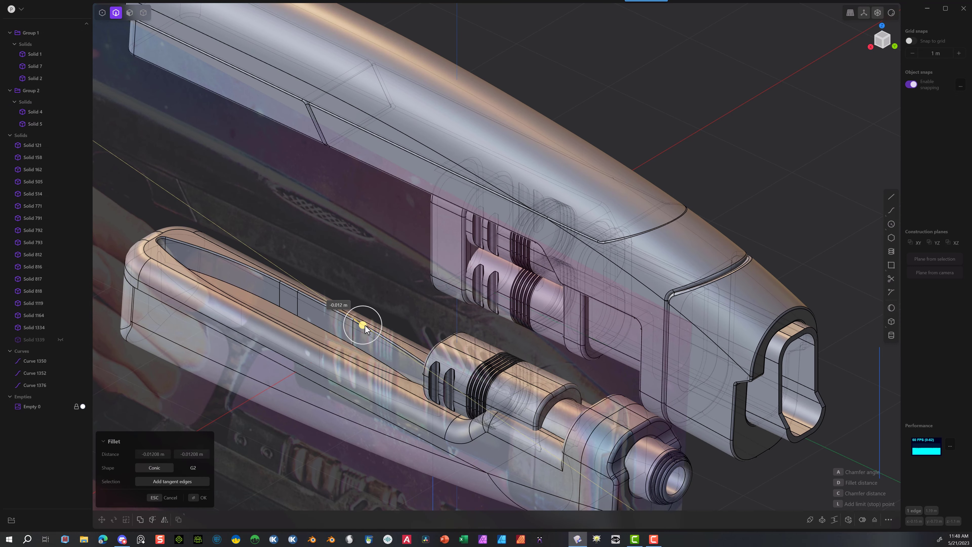
{"action": "middle_click_drag", "start_coordinate": [460, 413], "coordinate": [541, 339]}
{"action": "key", "text": "Return"}
Step: Show the grip frame again and subtract it from the rear under-panel of the upper body, keeping the grip frame
{"action": "key", "text": "alt+h"}
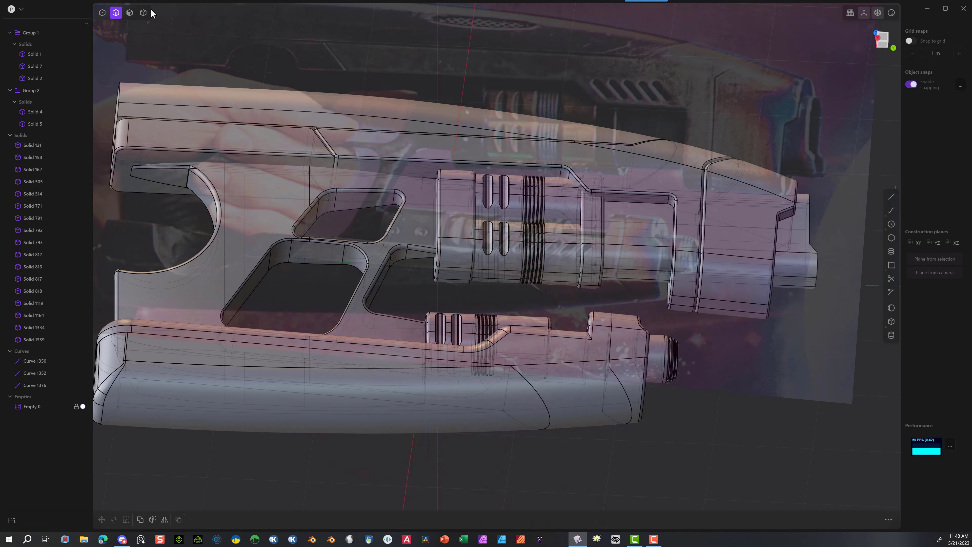
{"action": "left_click", "coordinate": [143, 12]}
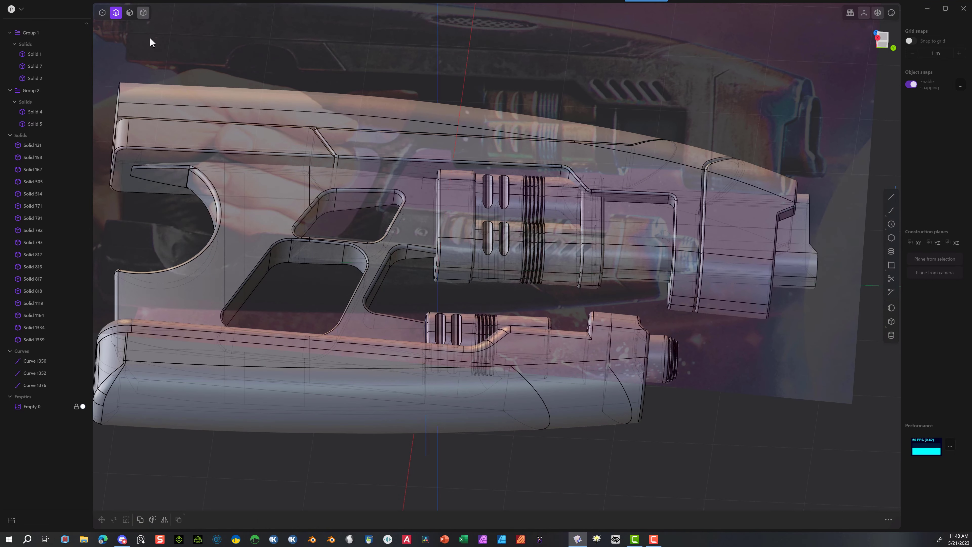
{"action": "left_click", "coordinate": [147, 157]}
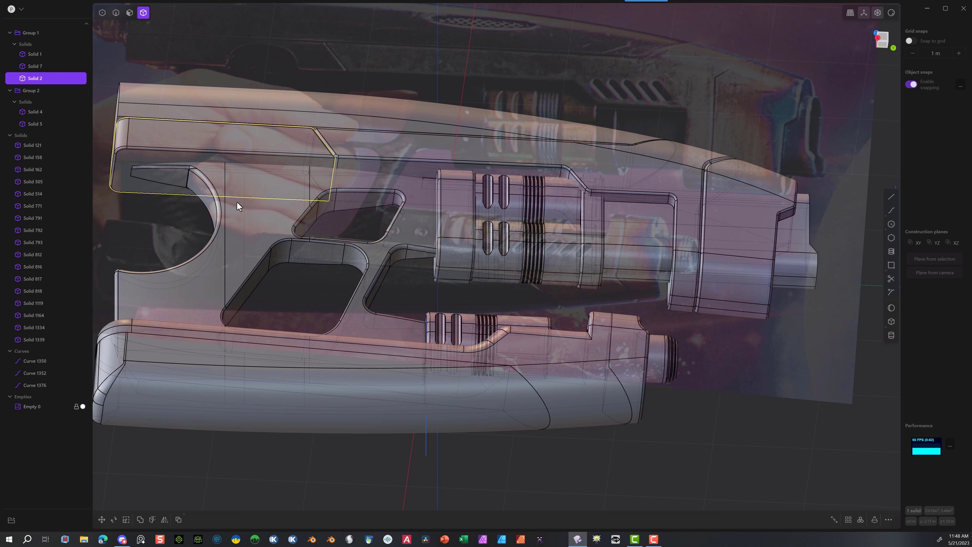
{"action": "left_click", "coordinate": [236, 201]}
{"action": "key", "text": "q"}
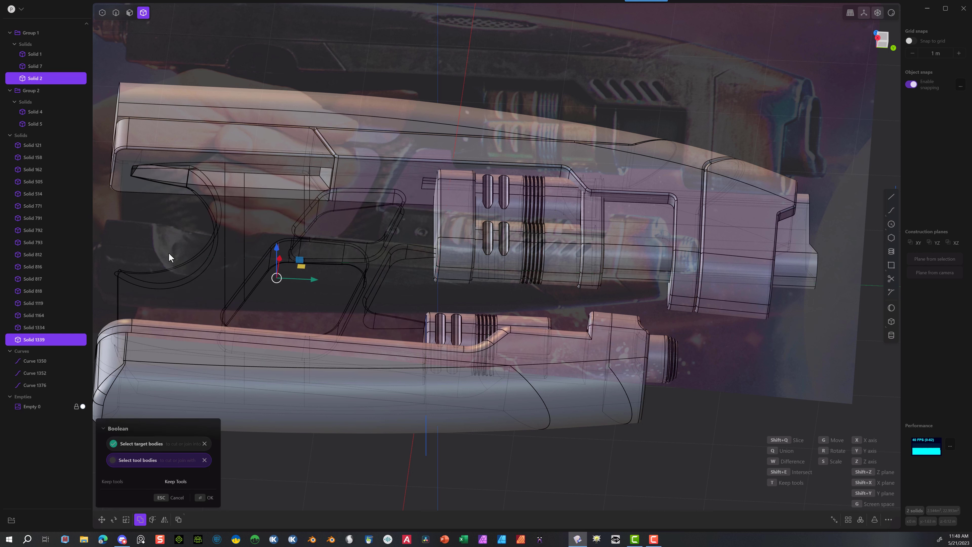
{"action": "left_click", "coordinate": [182, 481]}
{"action": "left_click", "coordinate": [197, 498]}
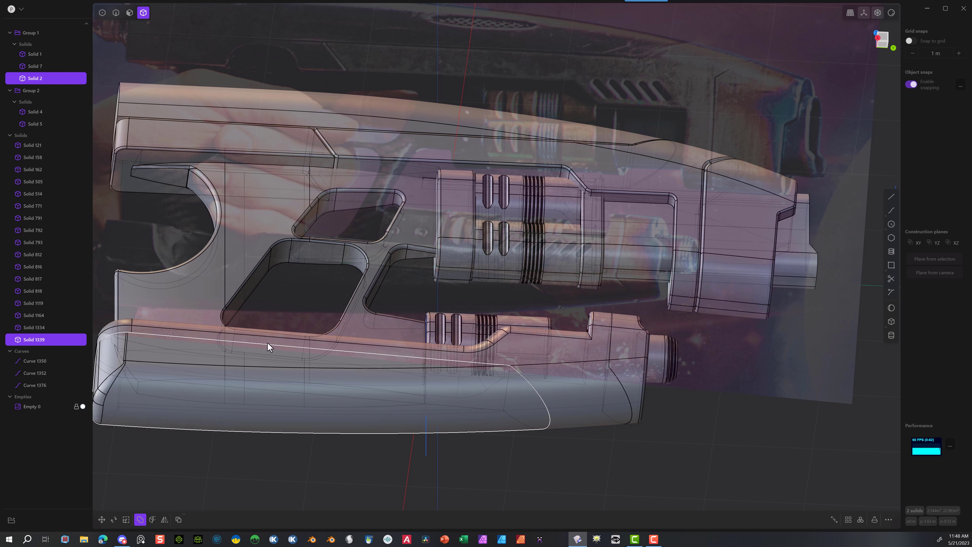
Step: Subtract the grip frame from the forward under-panel of the upper body with a Boolean difference, keeping the grip frame
{"action": "left_click", "coordinate": [388, 166]}
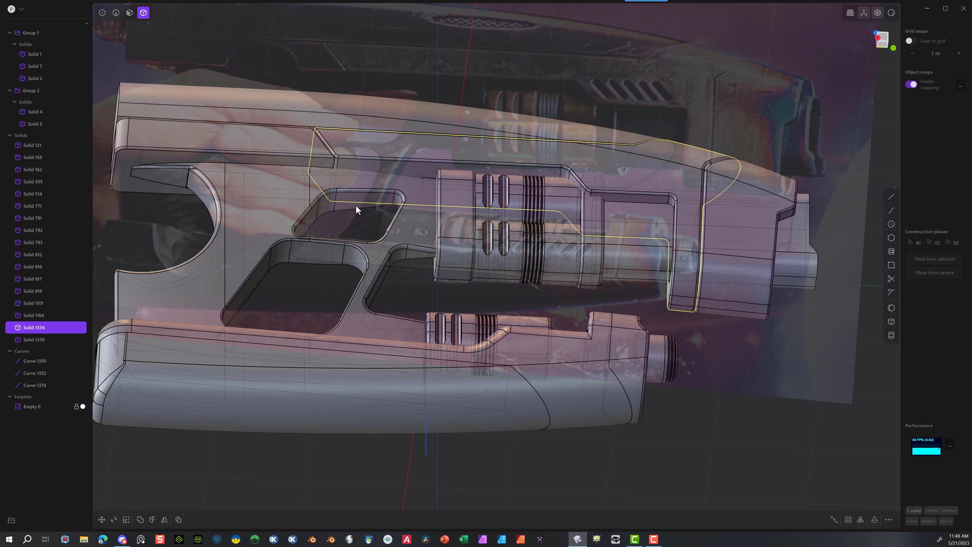
{"action": "left_click", "coordinate": [417, 225]}
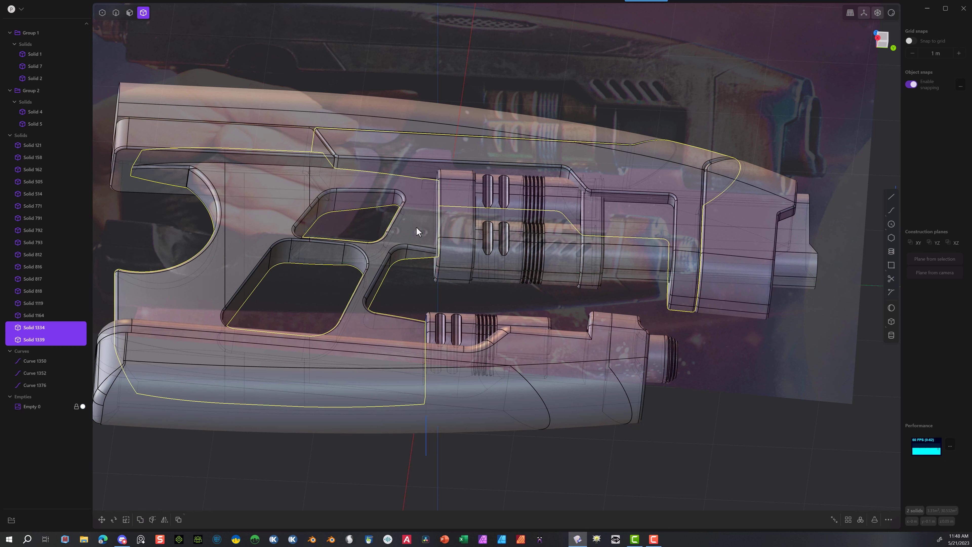
{"action": "key", "text": "q"}
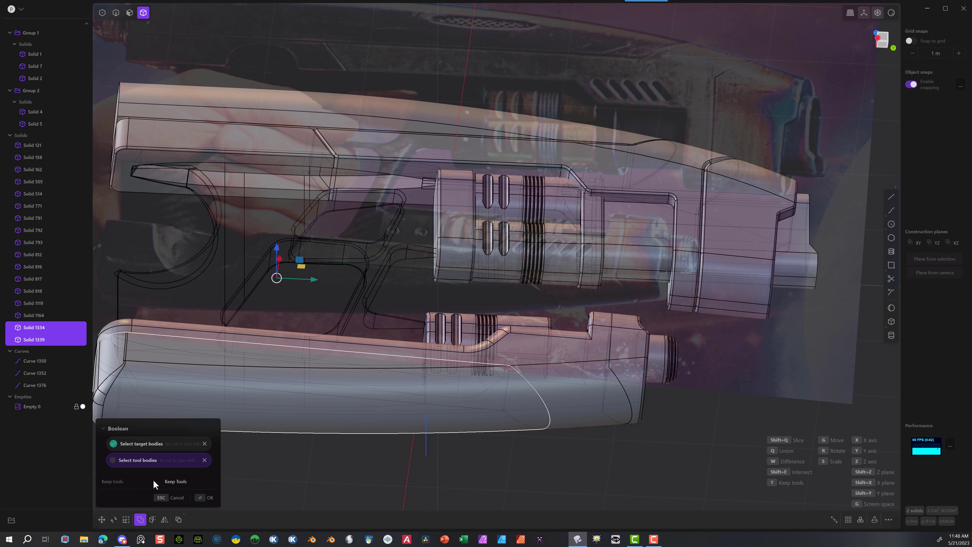
{"action": "left_click", "coordinate": [207, 497]}
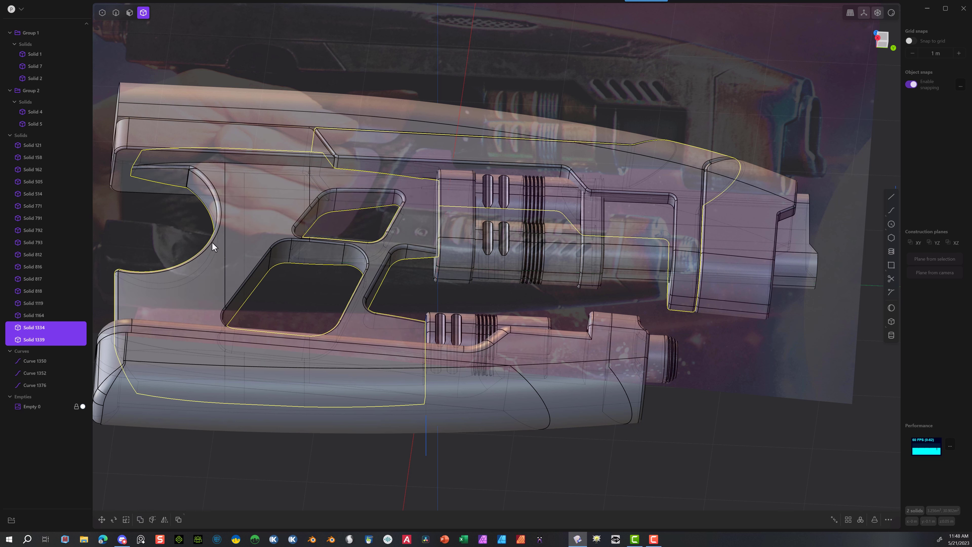
Step: Hide the grip frame again to expose the pocket cut into the upper body's underside
{"action": "left_click", "coordinate": [129, 240]}
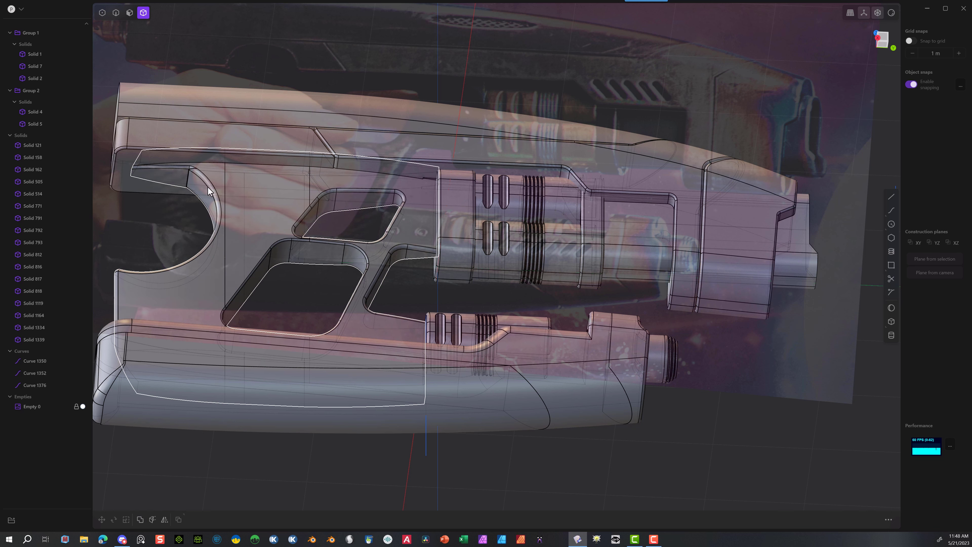
{"action": "left_click", "coordinate": [245, 202]}
{"action": "key", "text": "h"}
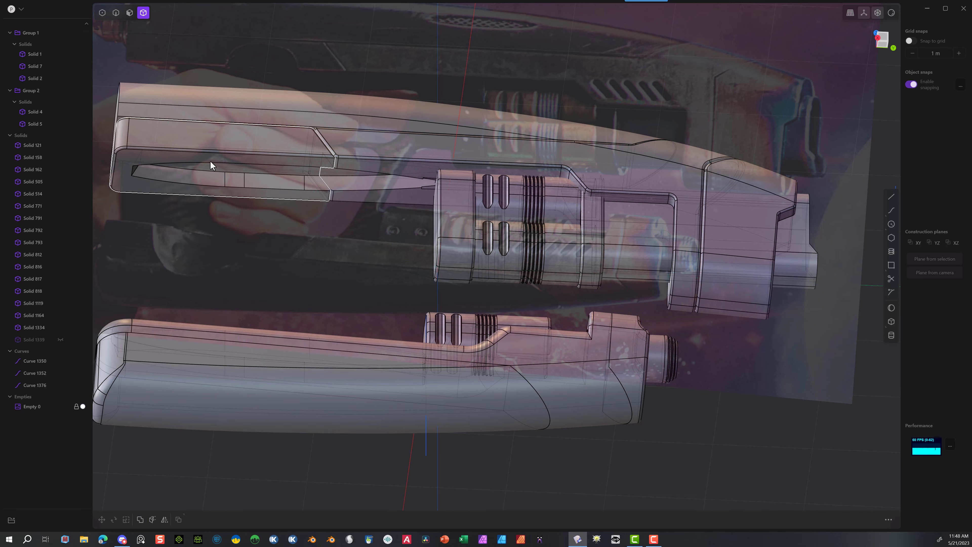
Step: Fillet the two short corner edges at the rear end of the pocket in the upper body's rear under-panel
{"action": "middle_click_drag", "start_coordinate": [209, 161], "coordinate": [274, 126]}
{"action": "scroll", "coordinate": [267, 139], "scroll_direction": "up", "scroll_amount": 3}
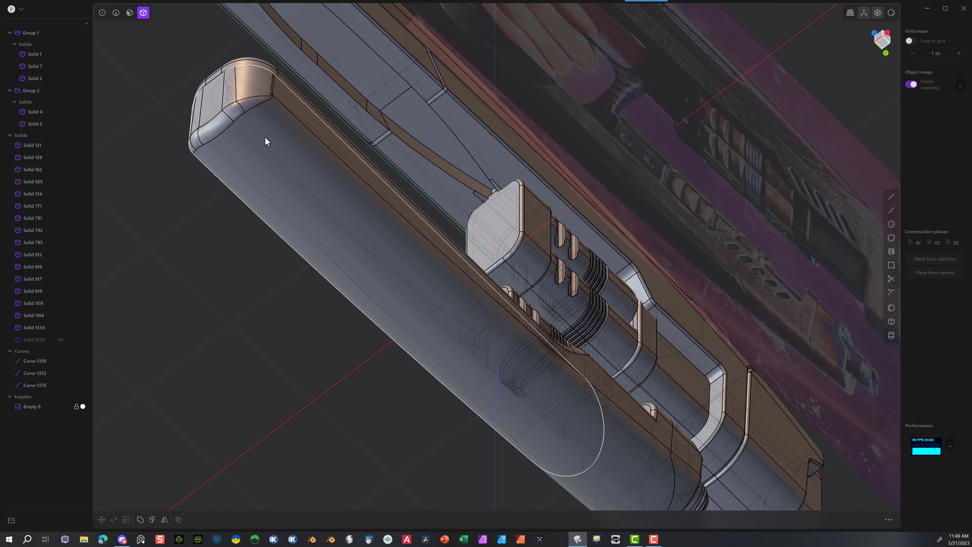
{"action": "middle_click_drag", "start_coordinate": [359, 139], "coordinate": [412, 191]}
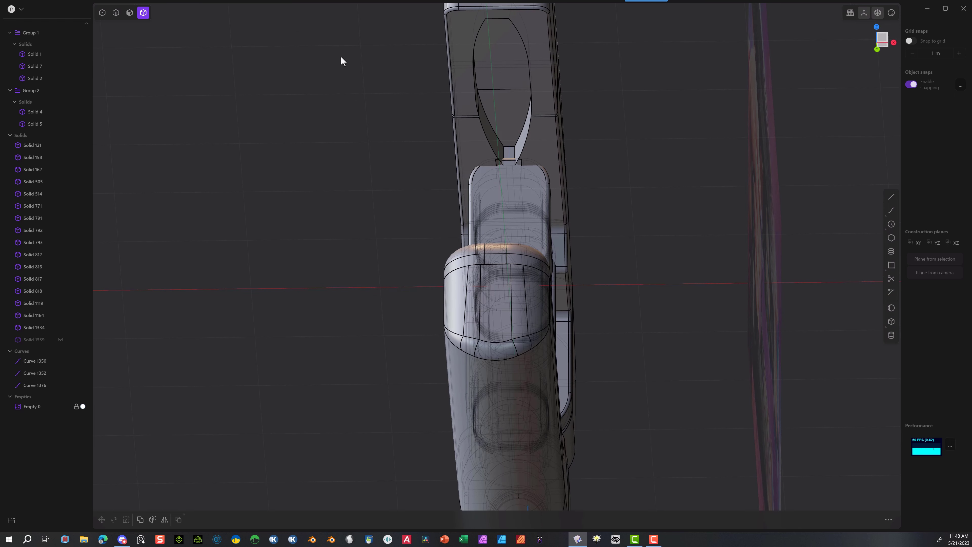
{"action": "left_click", "coordinate": [116, 12]}
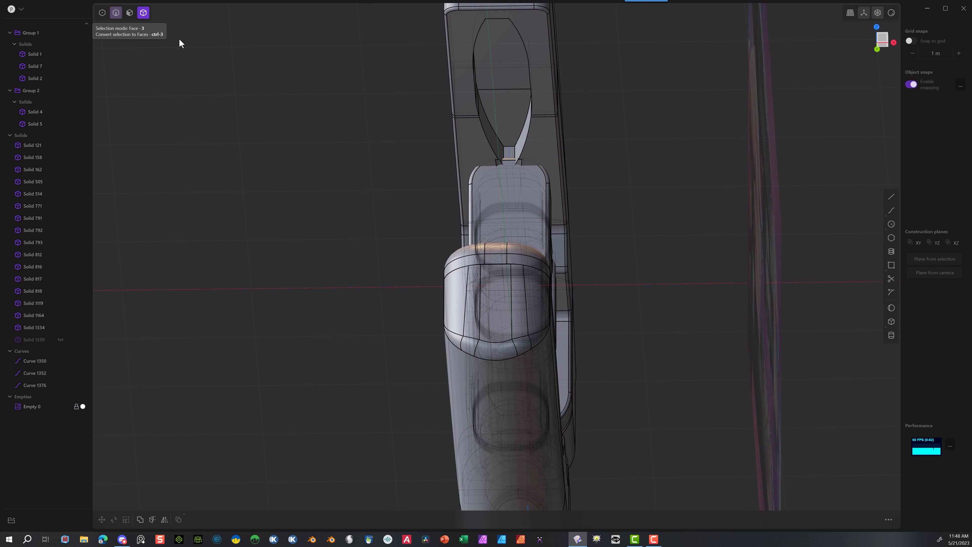
{"action": "left_click", "coordinate": [513, 159]}
{"action": "key", "text": "f"}
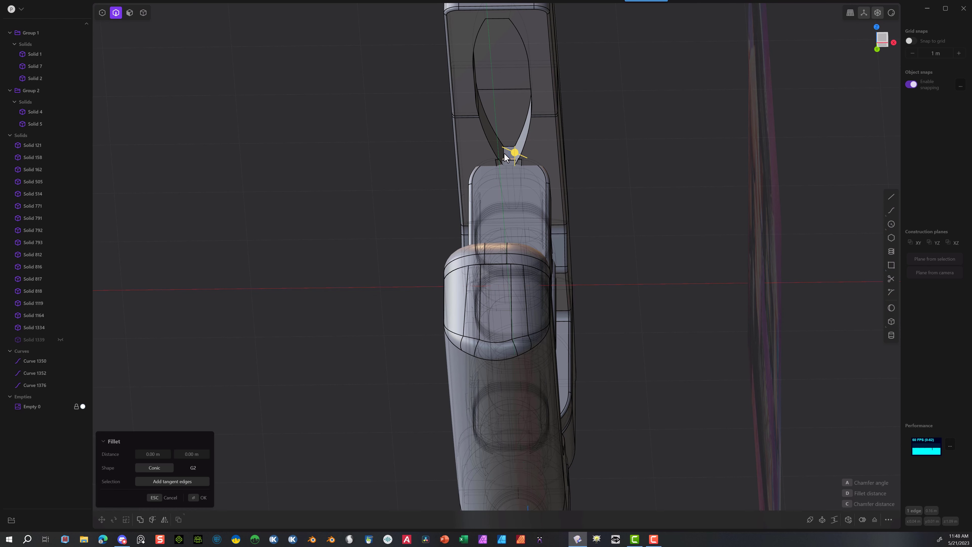
{"action": "left_click_drag", "start_coordinate": [505, 157], "coordinate": [507, 153]}
{"action": "middle_click_drag", "start_coordinate": [547, 95], "coordinate": [325, 108]}
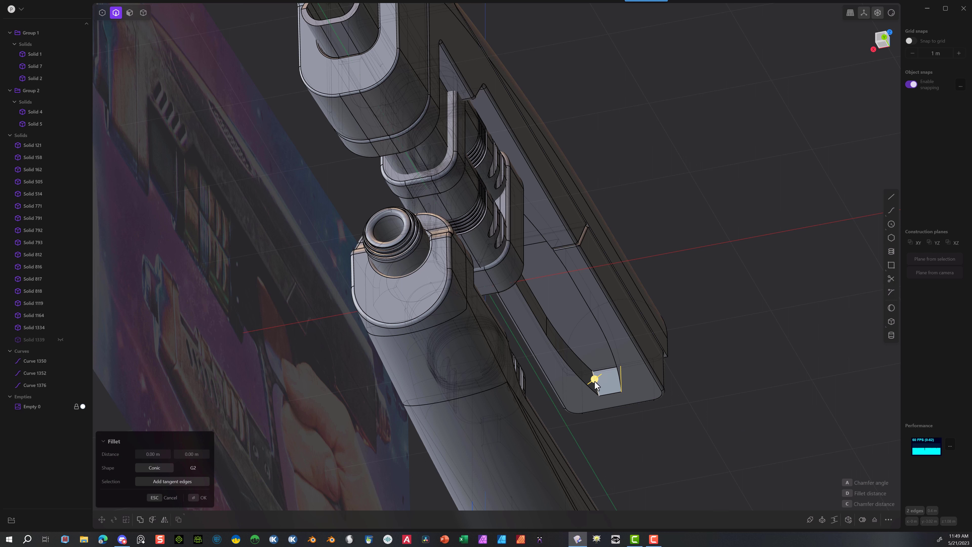
{"action": "left_click_drag", "start_coordinate": [595, 381], "coordinate": [597, 383]}
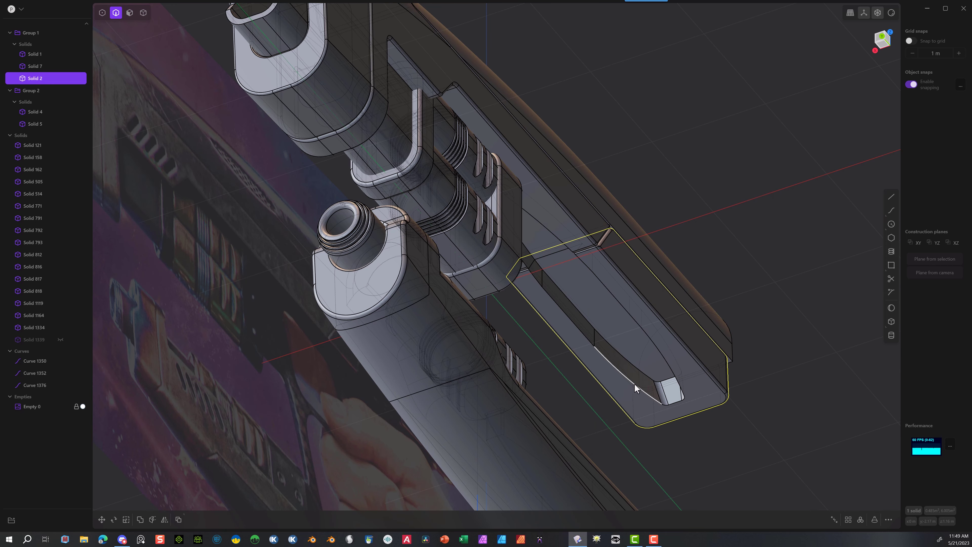
Step: Fillet the two long rim edges of the pocket in the upper body's rear under-panel by about 0.012 m
{"action": "left_click", "coordinate": [636, 388]}
{"action": "key", "text": "f"}
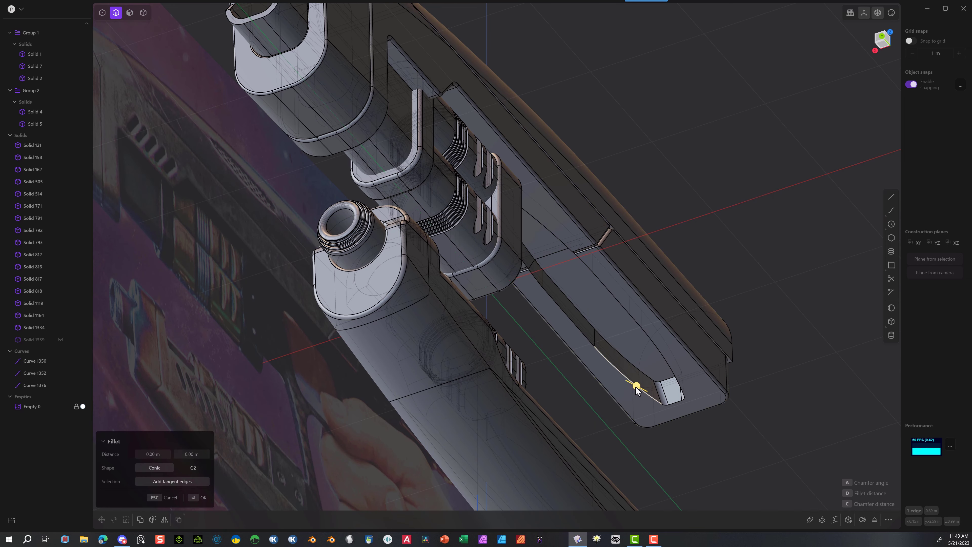
{"action": "mouse_move", "coordinate": [635, 389]}
{"action": "left_mouse_down"}
{"action": "mouse_move", "coordinate": [626, 385]}
{"action": "mouse_move", "coordinate": [635, 387]}
{"action": "left_mouse_up"}
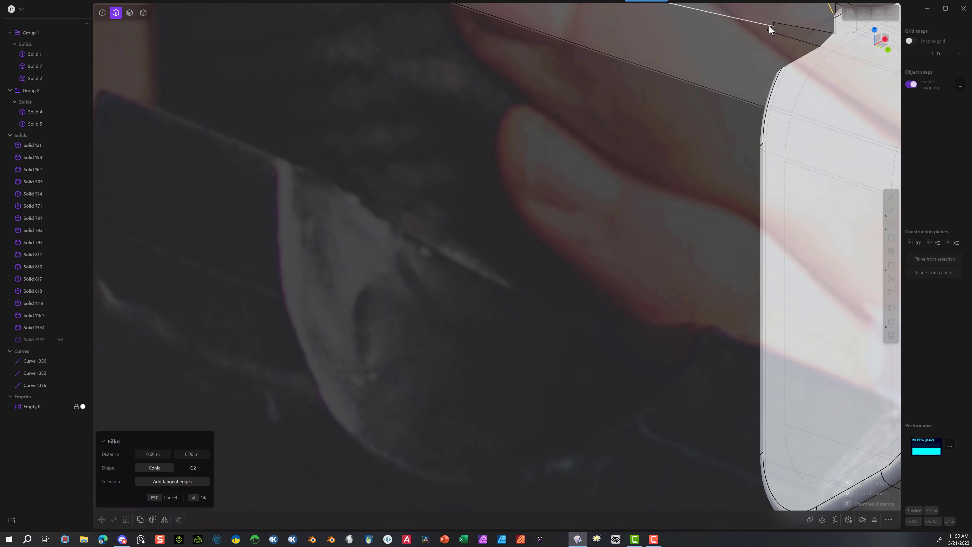
{"action": "left_click", "coordinate": [771, 28]}
{"action": "left_click_drag", "start_coordinate": [770, 28], "coordinate": [772, 34]}
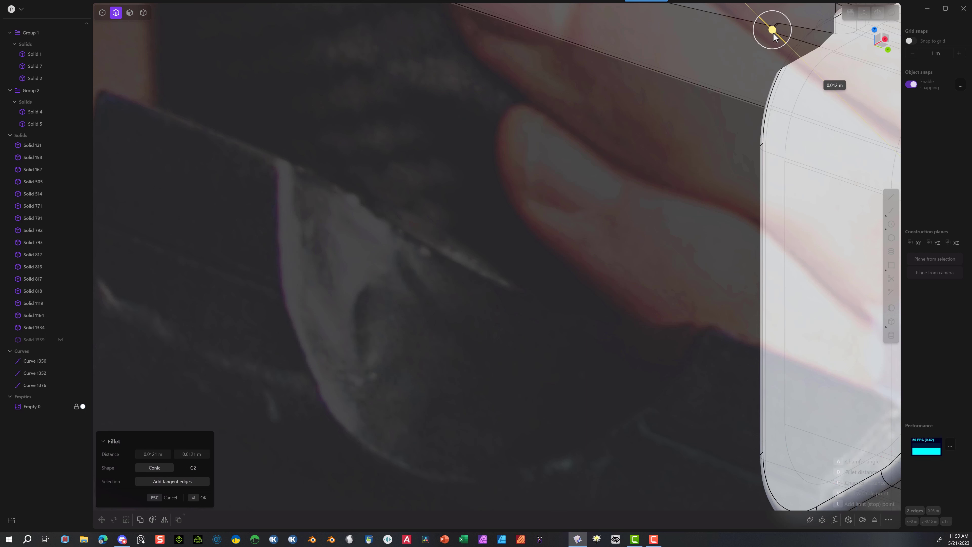
{"action": "left_click", "coordinate": [199, 498]}
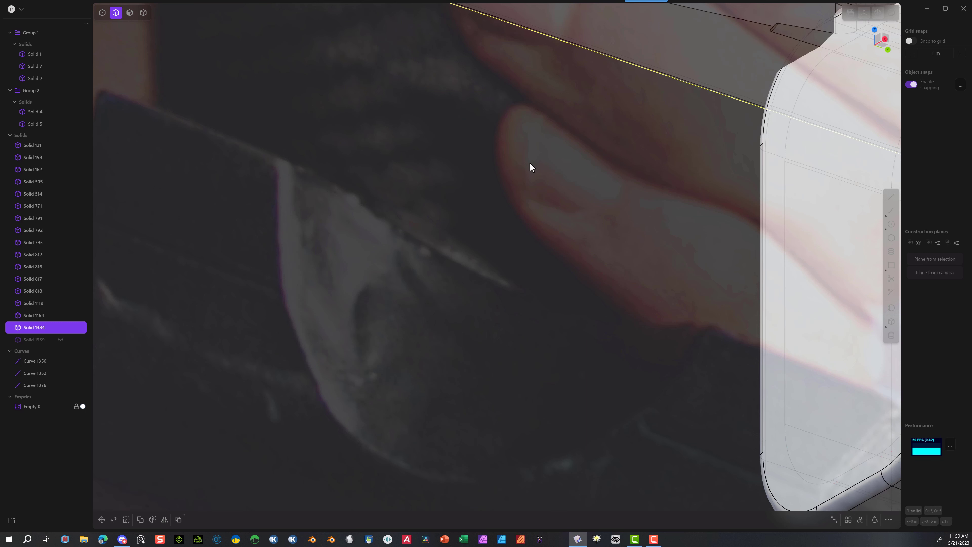
Step: Fillet the two opposing long rim edges of the pocket in the forward under-panel by about 0.009 m
{"action": "middle_click_drag", "start_coordinate": [582, 156], "coordinate": [531, 121]}
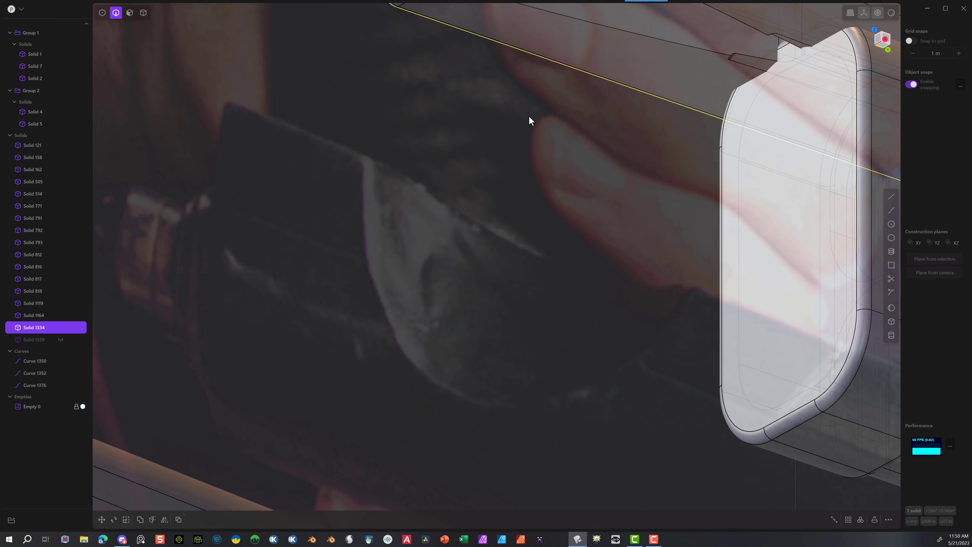
{"action": "left_click", "coordinate": [659, 40]}
{"action": "key", "text": "b"}
{"action": "middle_click_drag", "start_coordinate": [611, 55], "coordinate": [655, 125]}
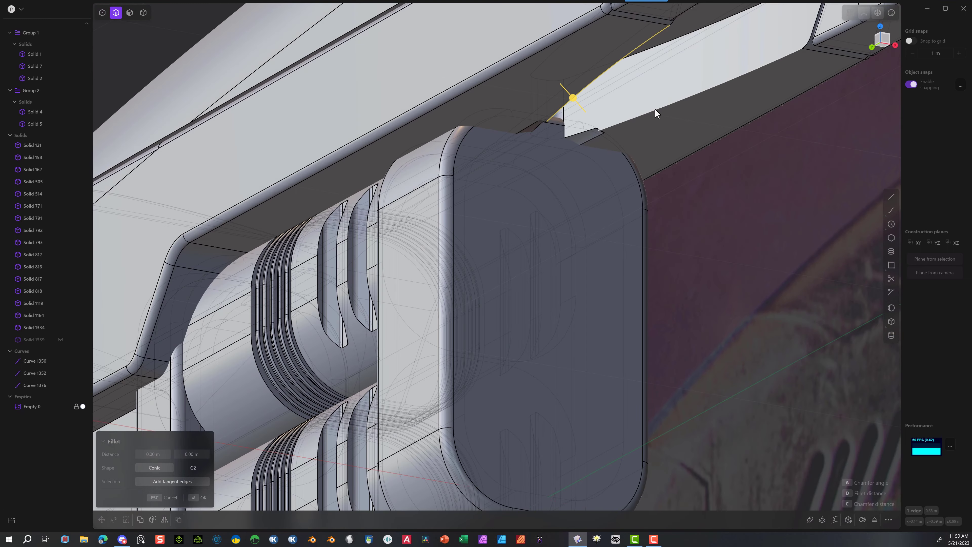
{"action": "left_click", "coordinate": [650, 113]}
{"action": "mouse_move", "coordinate": [658, 116]}
{"action": "left_mouse_down"}
{"action": "mouse_move", "coordinate": [668, 121]}
{"action": "mouse_move", "coordinate": [658, 116]}
{"action": "left_mouse_up"}
{"action": "scroll", "coordinate": [689, 115], "scroll_direction": "down", "scroll_amount": 3}
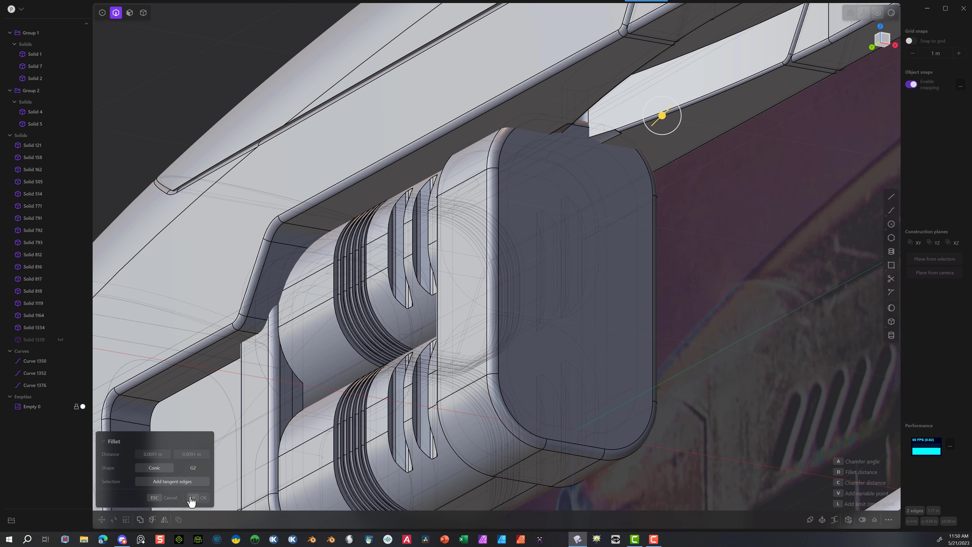
{"action": "left_click", "coordinate": [196, 498]}
Step: Cut the block behind the lower slotted cylinder with the vertical line curve and delete the narrow rear sliver
{"action": "middle_click_drag", "start_coordinate": [461, 346], "coordinate": [621, 210]}
{"action": "scroll", "coordinate": [620, 210], "scroll_direction": "down", "scroll_amount": 5}
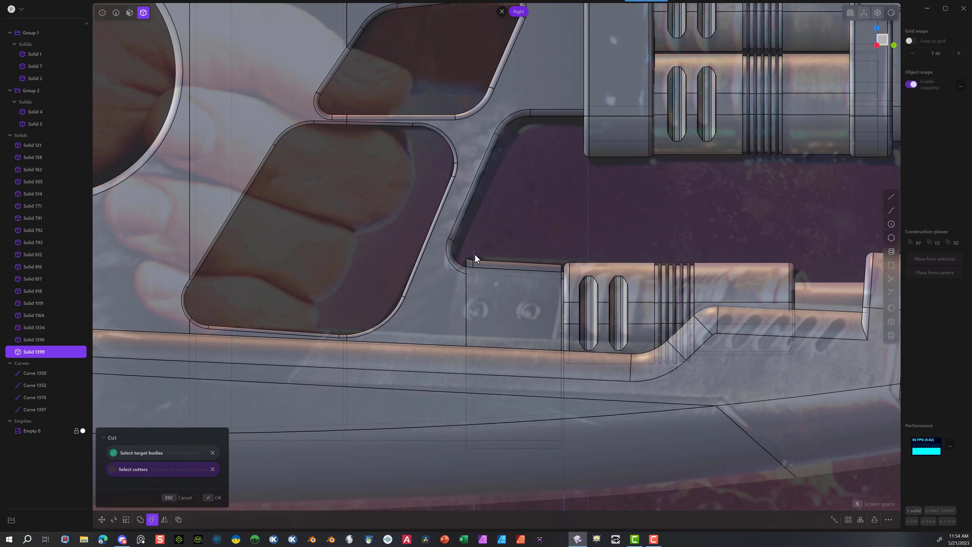
{"action": "left_click", "coordinate": [475, 254]}
{"action": "left_click", "coordinate": [209, 498]}
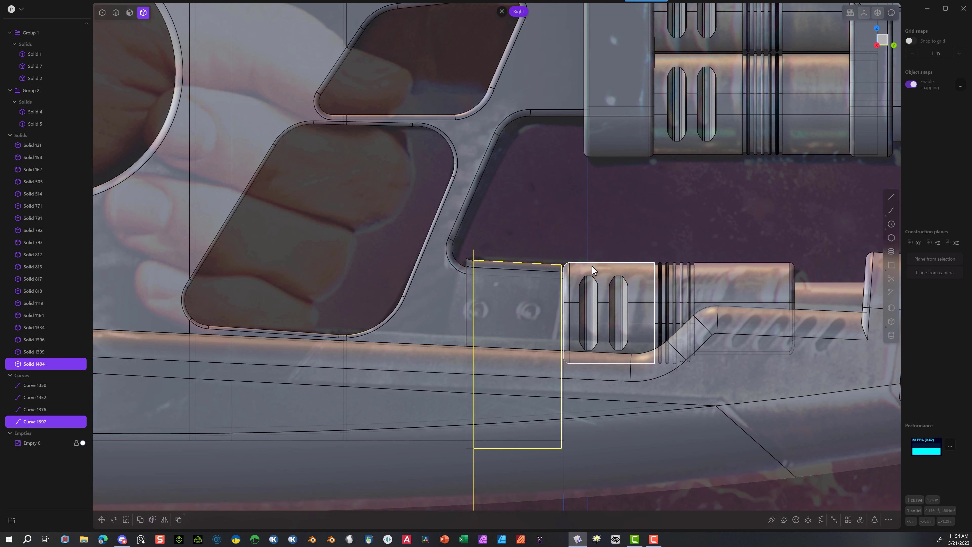
{"action": "left_click", "coordinate": [471, 286]}
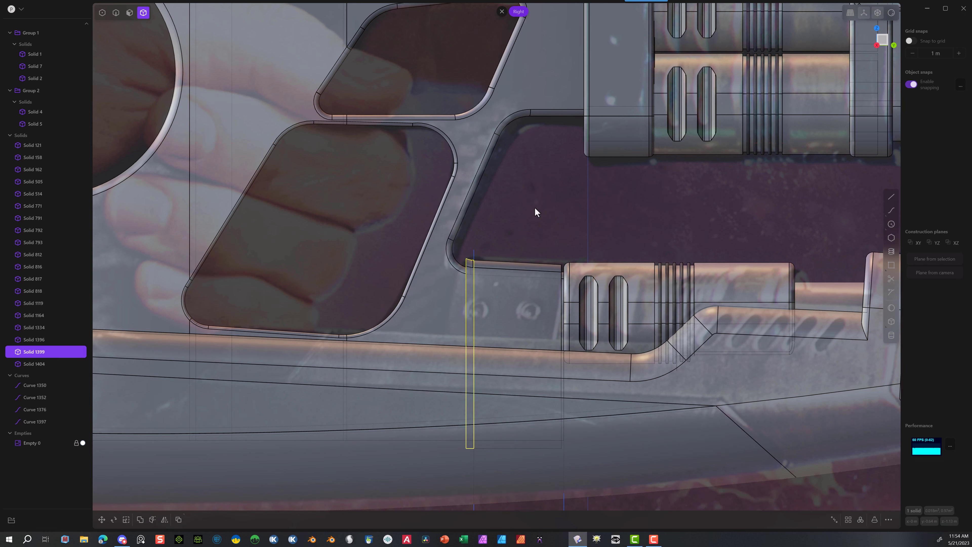
{"action": "key", "text": "Delete"}
Step: Move the remaining block about 0.062 m rearward and 0.003 m up, away from the lower slotted cylinder
{"action": "left_click", "coordinate": [511, 278]}
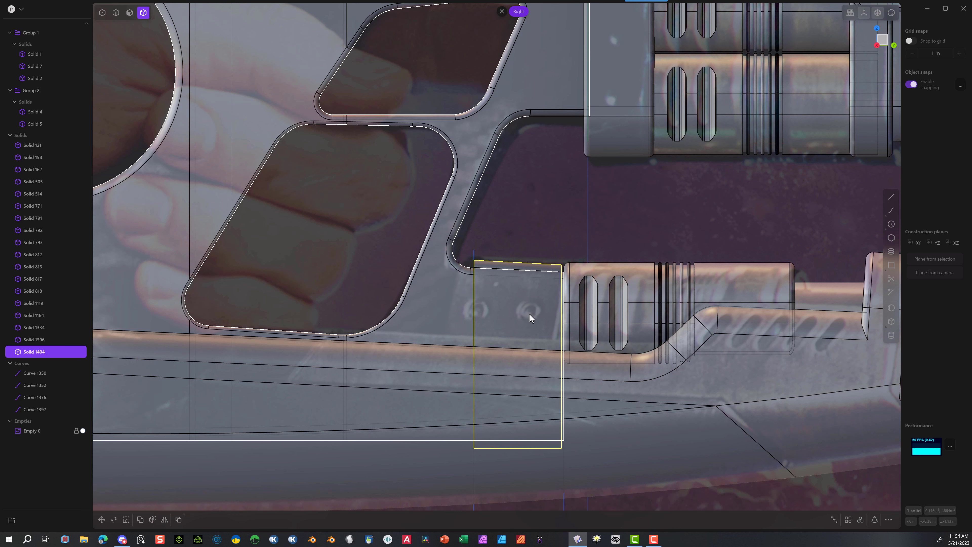
{"action": "key", "text": "g"}
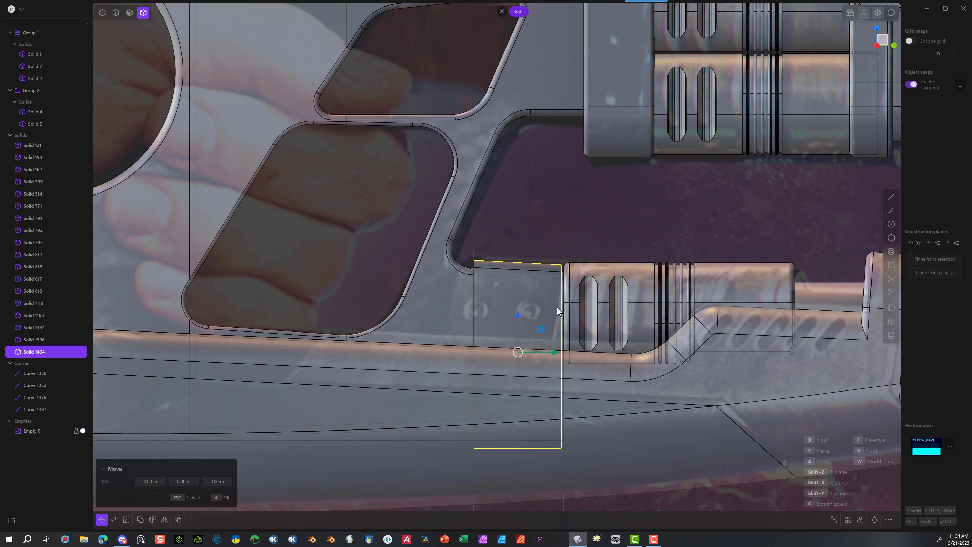
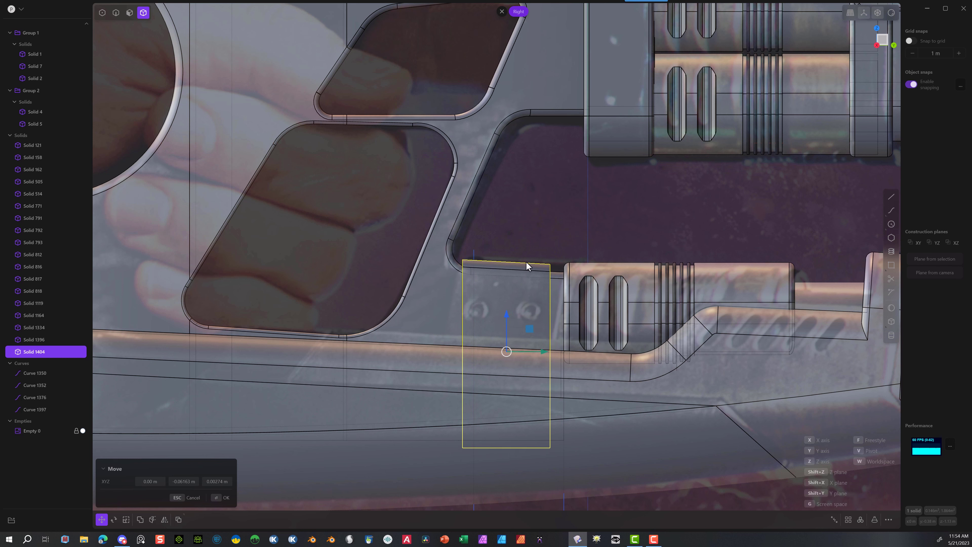
{"action": "left_click", "coordinate": [219, 503]}
Step: Scale the block along X by about 1.2 so its sides stand proud of the frame
{"action": "middle_click_drag", "start_coordinate": [474, 249], "coordinate": [481, 271]}
{"action": "scroll", "coordinate": [481, 272], "scroll_direction": "up", "scroll_amount": 3}
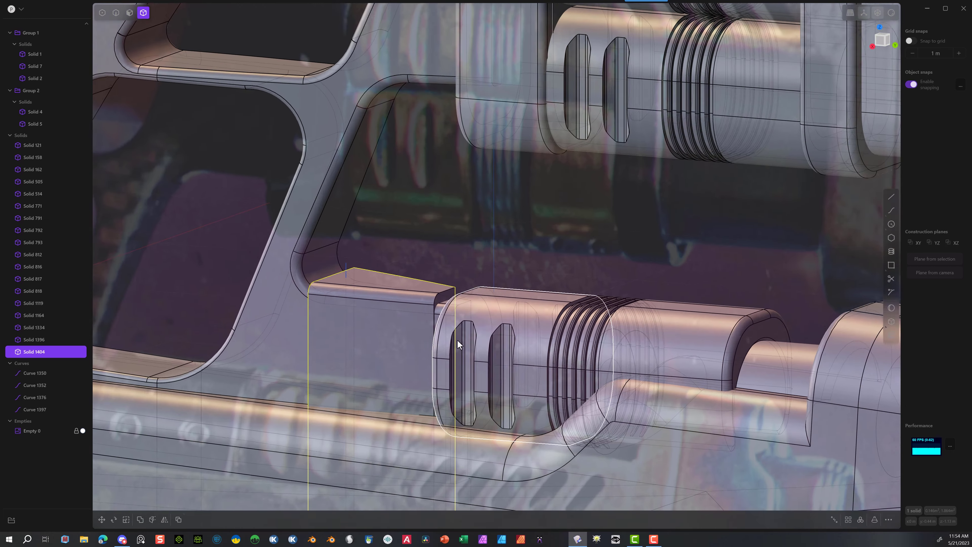
{"action": "mouse_move", "coordinate": [458, 339]}
{"action": "middle_mouse_down"}
{"action": "mouse_move", "coordinate": [429, 368]}
{"action": "mouse_move", "coordinate": [464, 355]}
{"action": "middle_mouse_up"}
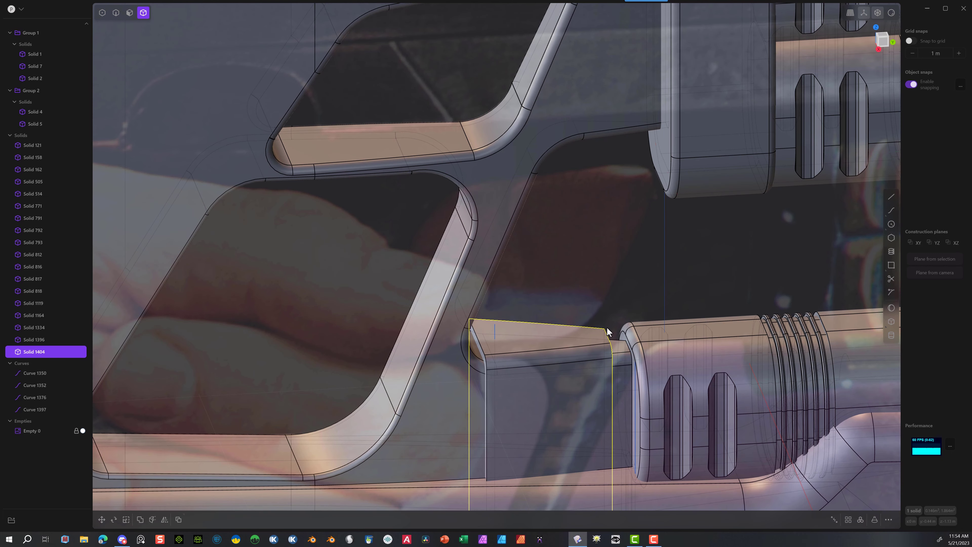
{"action": "key", "text": "s"}
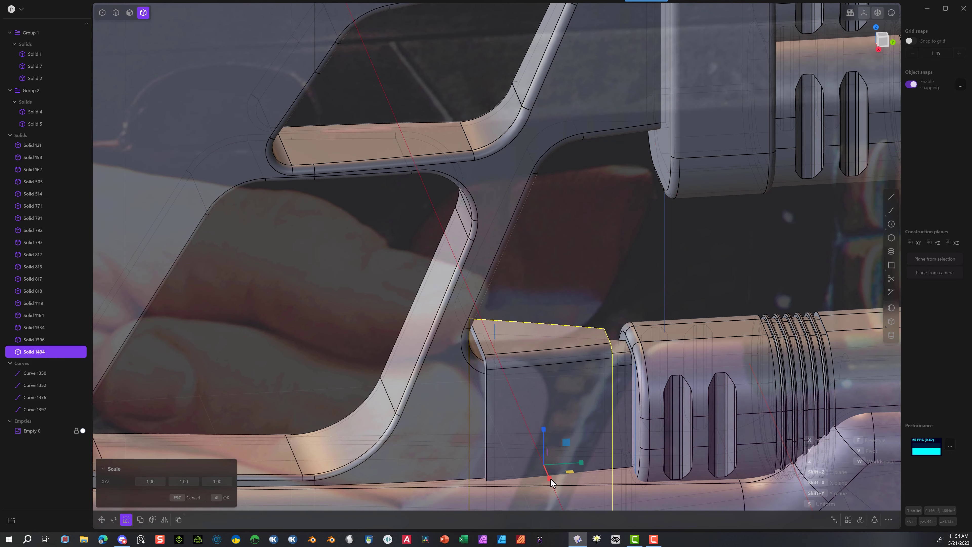
{"action": "left_click_drag", "start_coordinate": [550, 480], "coordinate": [552, 484]}
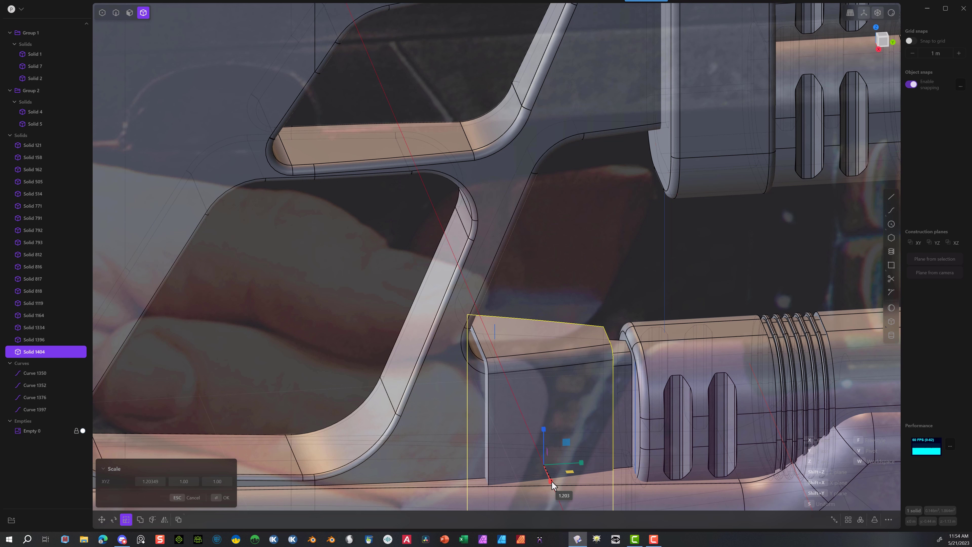
{"action": "left_click", "coordinate": [226, 497]}
{"action": "left_click", "coordinate": [560, 265]}
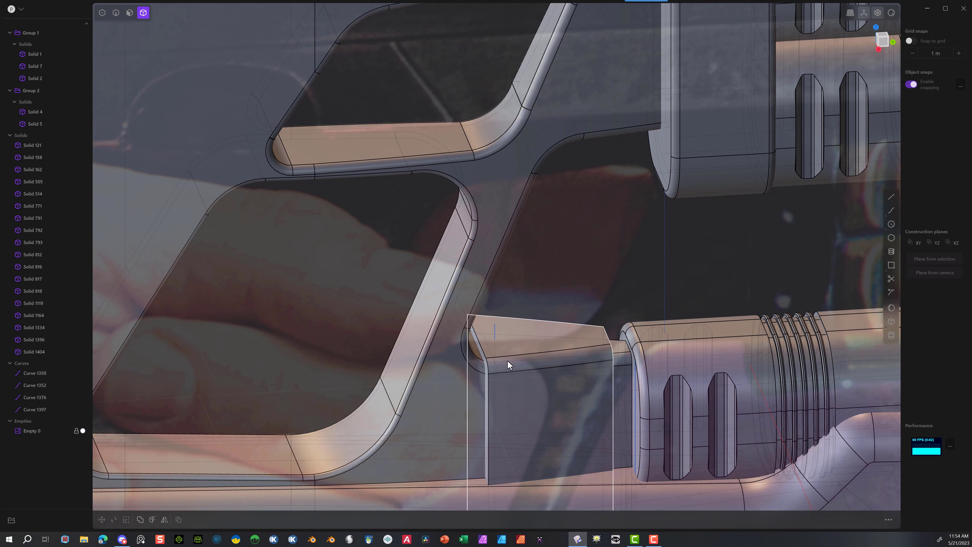
Step: Fillet the block's two outer vertical edges on the visible side with a small radius
{"action": "left_click", "coordinate": [116, 12]}
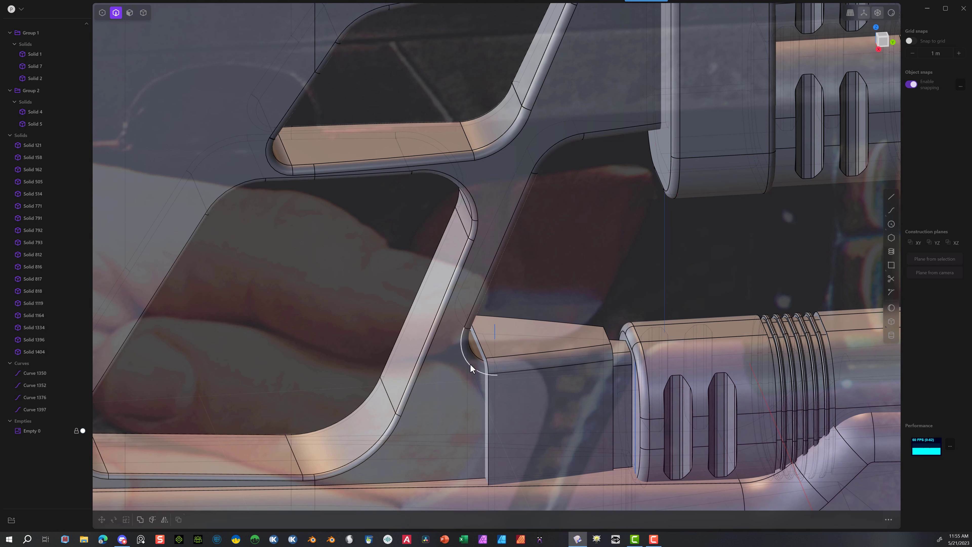
{"action": "left_click", "coordinate": [490, 401]}
{"action": "key", "text": "f"}
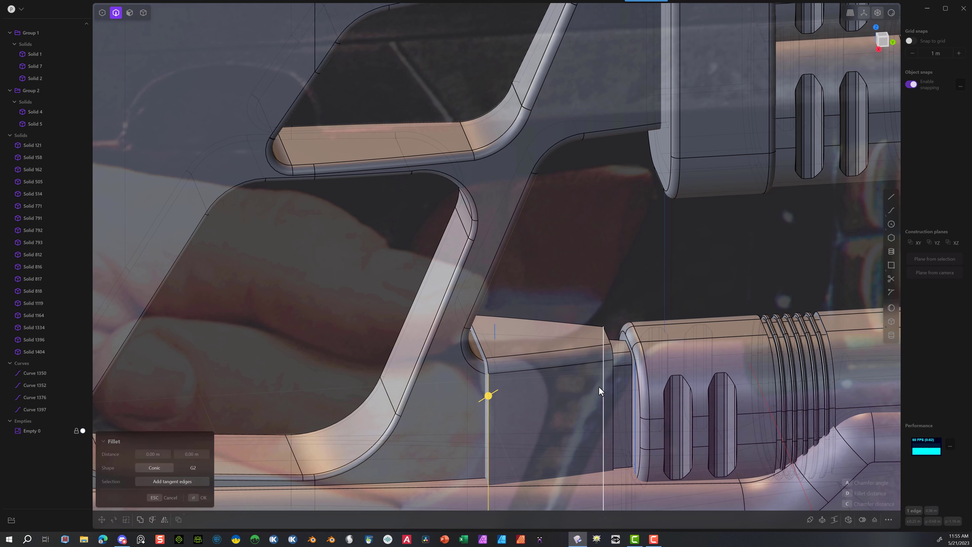
{"action": "left_click", "coordinate": [612, 394]}
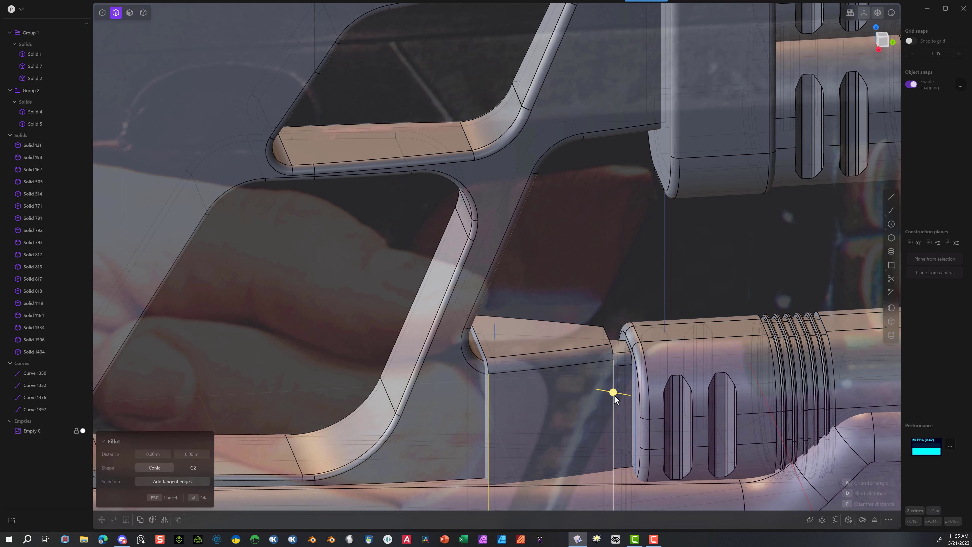
{"action": "left_click_drag", "start_coordinate": [614, 395], "coordinate": [619, 401]}
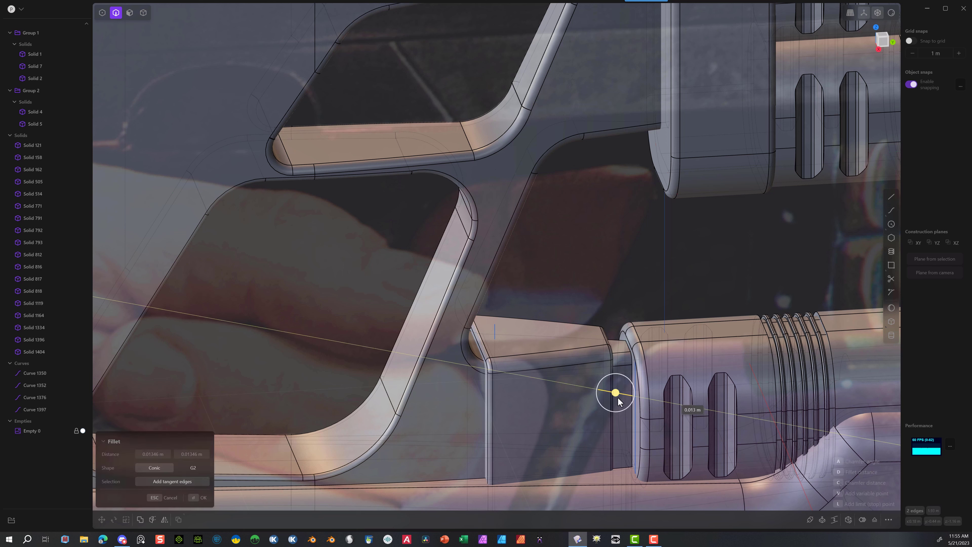
{"action": "left_click", "coordinate": [197, 500]}
Step: Draw a circle in the Right view over the rear screw of the reference image on the block
{"action": "scroll", "coordinate": [616, 280], "scroll_direction": "down", "scroll_amount": 4}
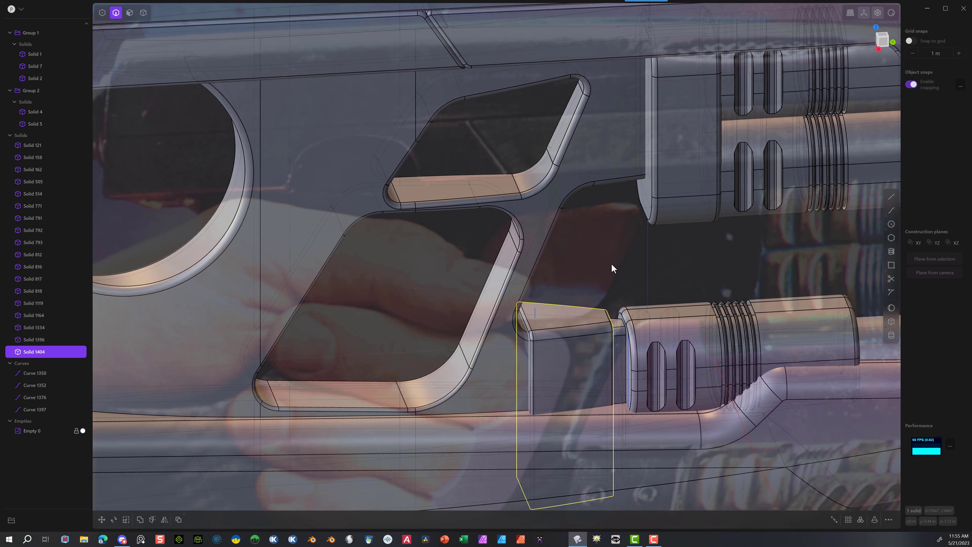
{"action": "mouse_move", "coordinate": [612, 263]}
{"action": "middle_mouse_down"}
{"action": "mouse_move", "coordinate": [560, 267]}
{"action": "mouse_move", "coordinate": [604, 266]}
{"action": "middle_mouse_up"}
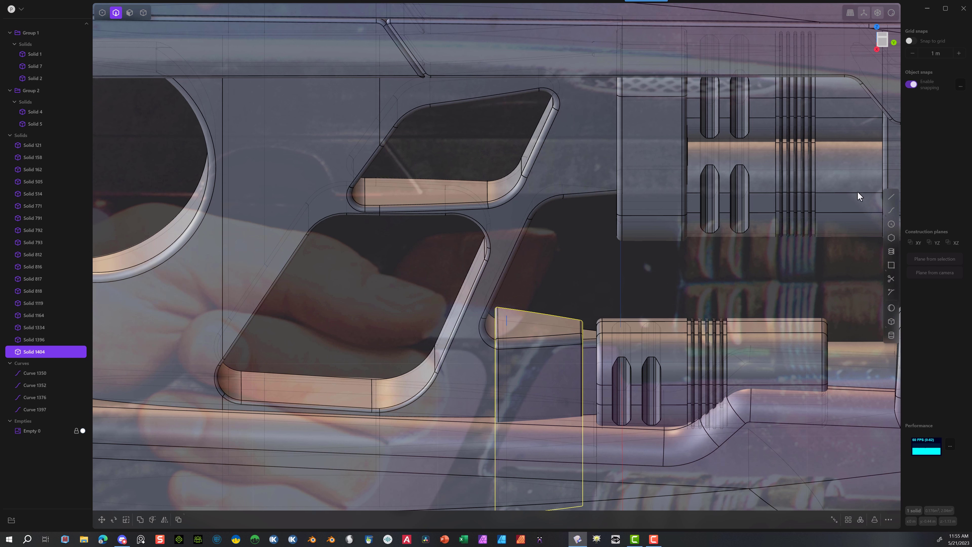
{"action": "left_click", "coordinate": [892, 224]}
{"action": "left_click", "coordinate": [877, 50]}
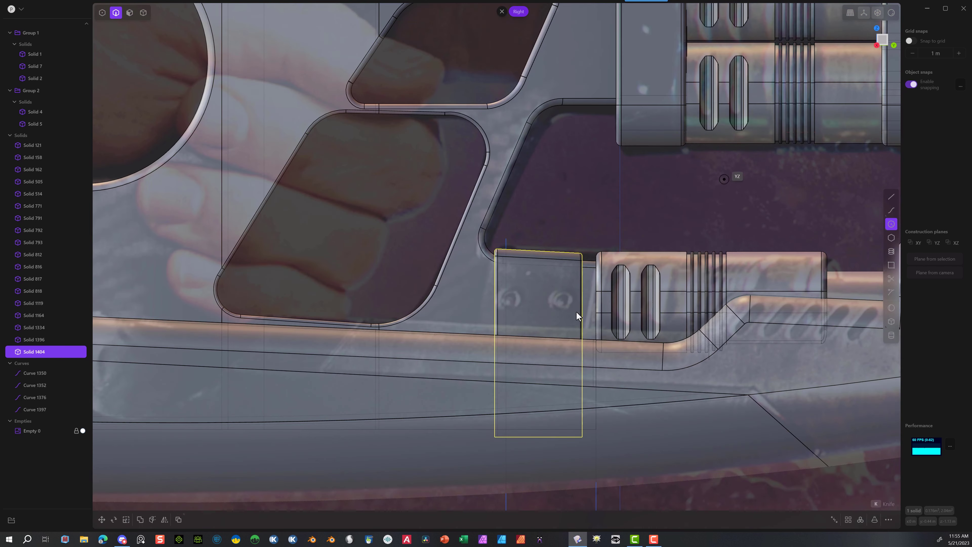
{"action": "left_click", "coordinate": [514, 300]}
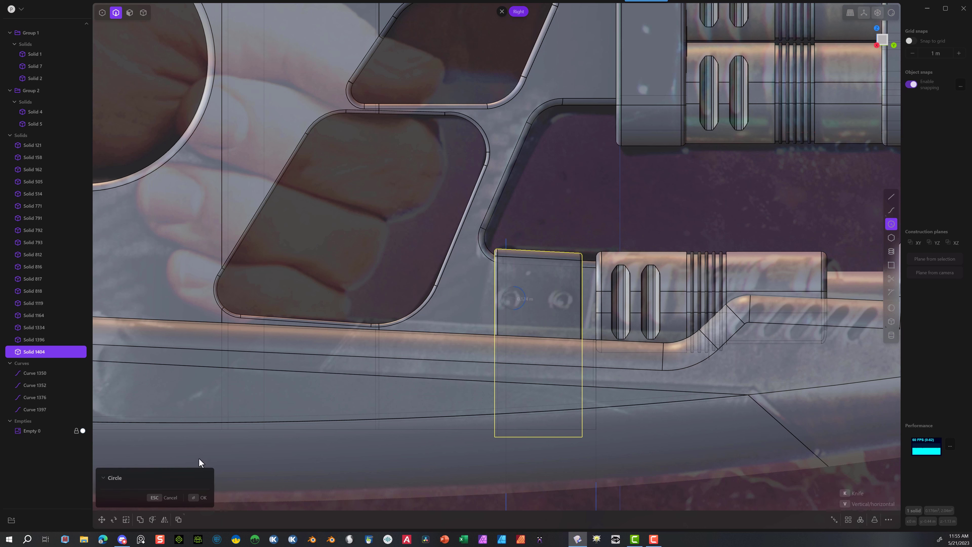
{"action": "key", "text": "Return"}
Step: Duplicate the screw circle and move the copy along Y onto the front screw of the reference image
{"action": "key", "text": "g"}
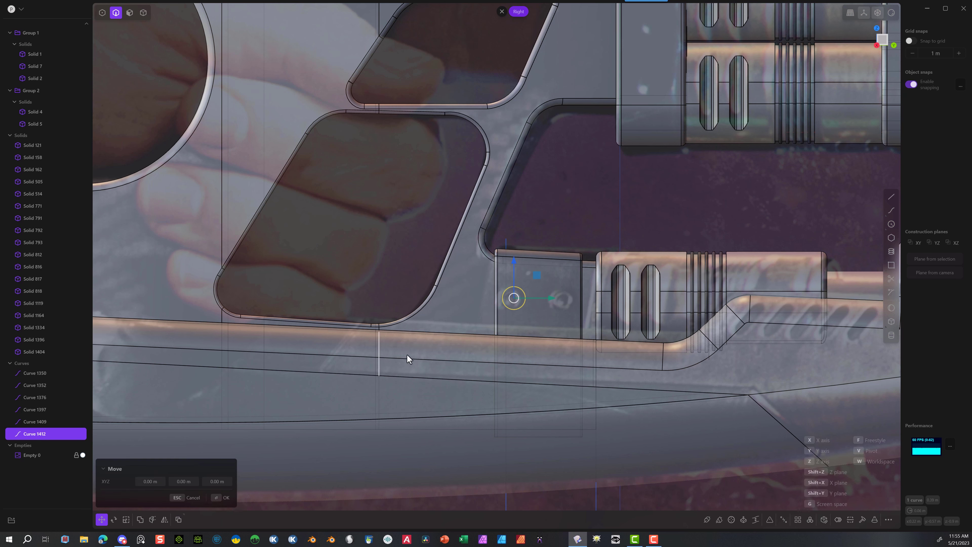
{"action": "left_click_drag", "start_coordinate": [558, 306], "coordinate": [602, 304]}
{"action": "left_click", "coordinate": [224, 498]}
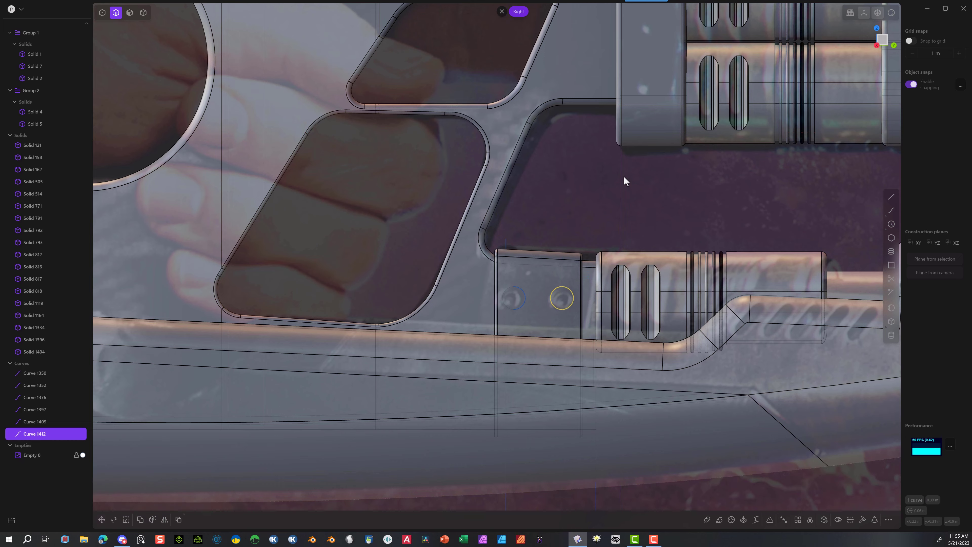
Step: Select both screw circles and move them outward along X, clear of the block's side face
{"action": "middle_click_drag", "start_coordinate": [585, 199], "coordinate": [590, 366]}
{"action": "scroll", "coordinate": [579, 354], "scroll_direction": "up", "scroll_amount": 2}
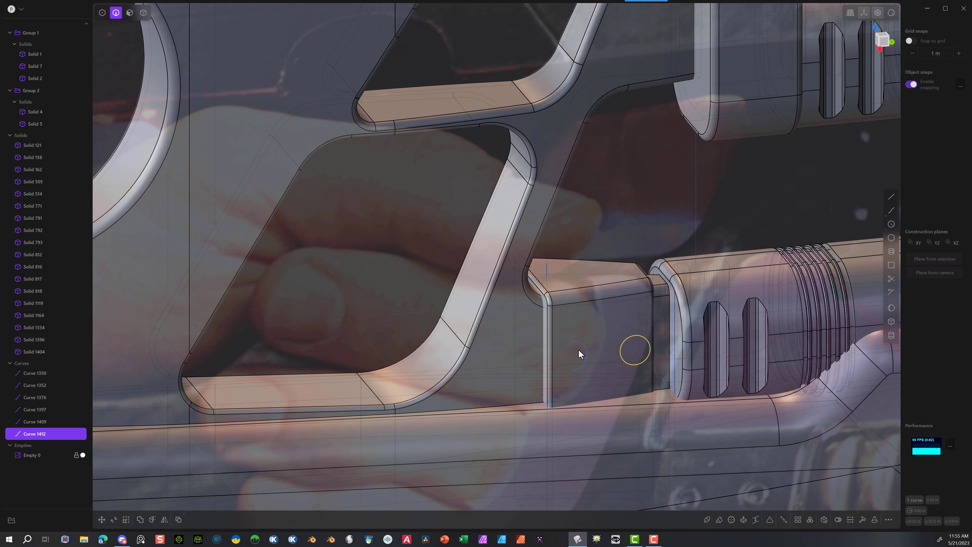
{"action": "left_click", "coordinate": [586, 348]}
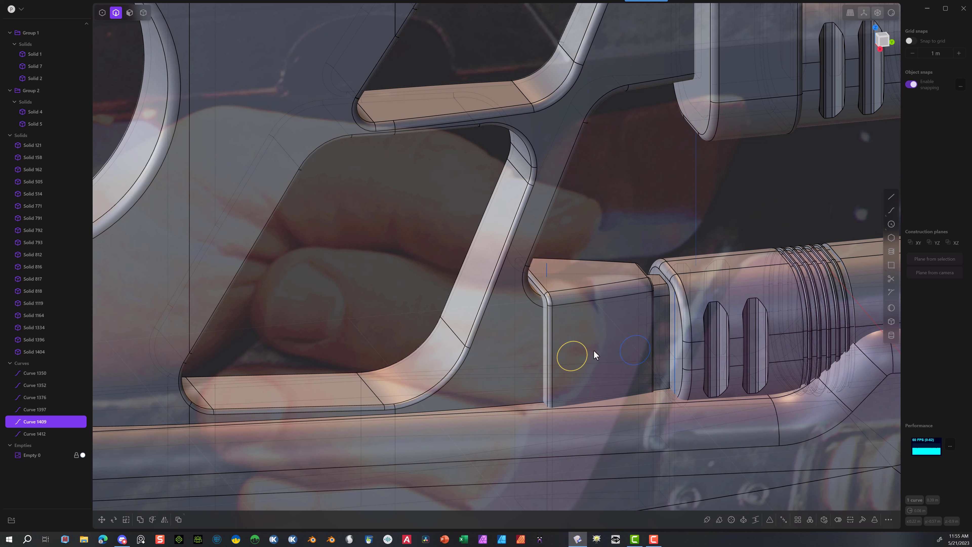
{"action": "left_click", "coordinate": [633, 336]}
{"action": "mouse_move", "coordinate": [633, 336]}
{"action": "middle_mouse_down"}
{"action": "mouse_move", "coordinate": [583, 343]}
{"action": "mouse_move", "coordinate": [647, 356]}
{"action": "mouse_move", "coordinate": [642, 344]}
{"action": "middle_mouse_up"}
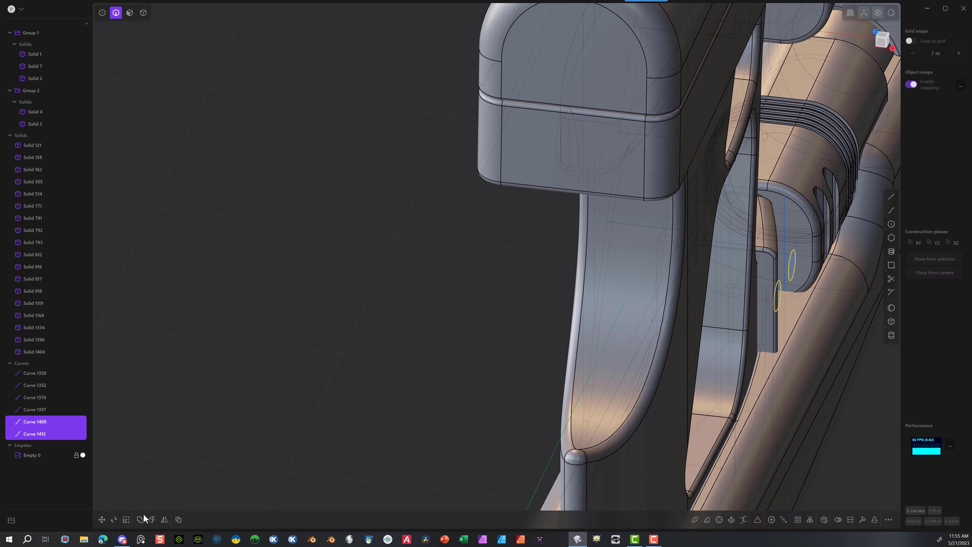
{"action": "left_click", "coordinate": [103, 519]}
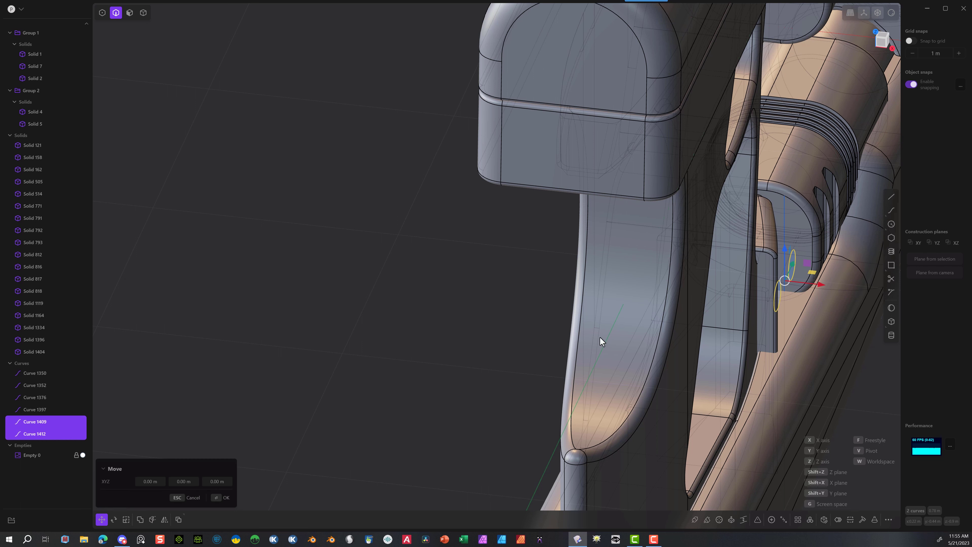
{"action": "left_click_drag", "start_coordinate": [817, 279], "coordinate": [869, 300]}
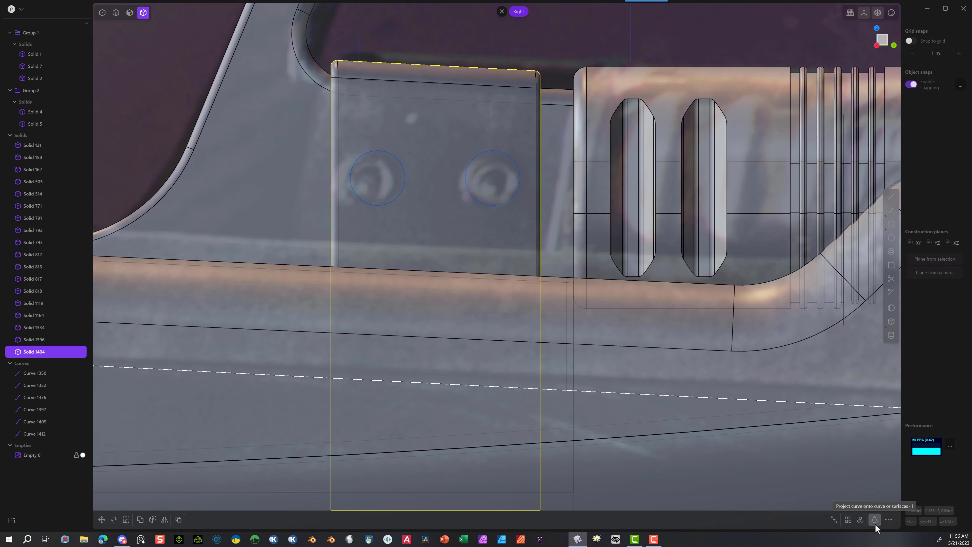
Step: Project the front screw circle onto the block with the Project Curve command
{"action": "left_click", "coordinate": [875, 521]}
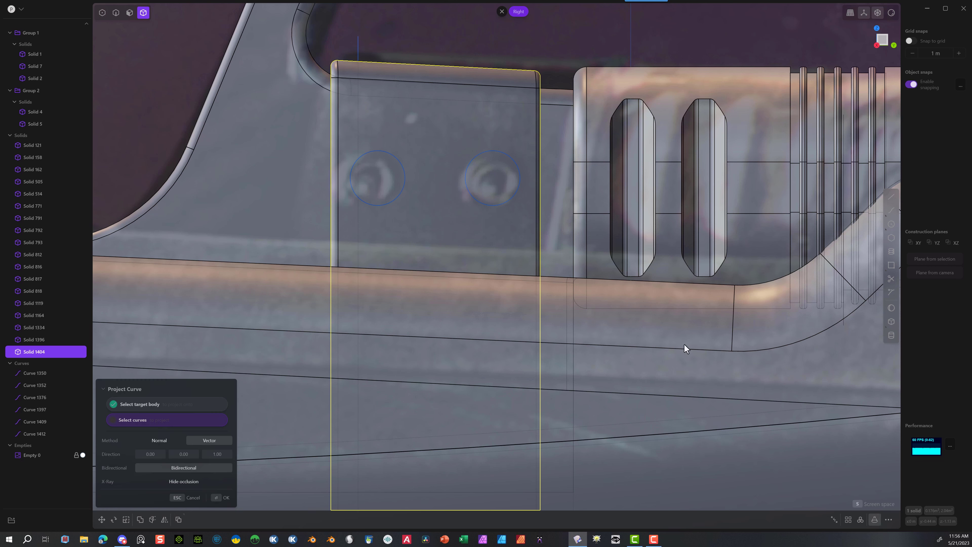
{"action": "left_click", "coordinate": [503, 158]}
{"action": "left_click", "coordinate": [219, 498]}
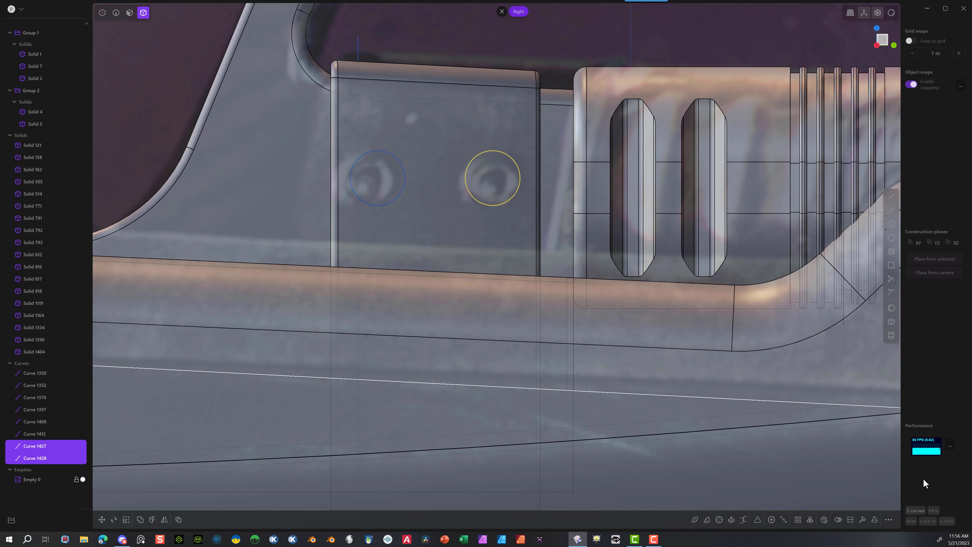
Step: Project the rear screw circle onto the block along the X direction with the Project Curve command
{"action": "left_click", "coordinate": [448, 132]}
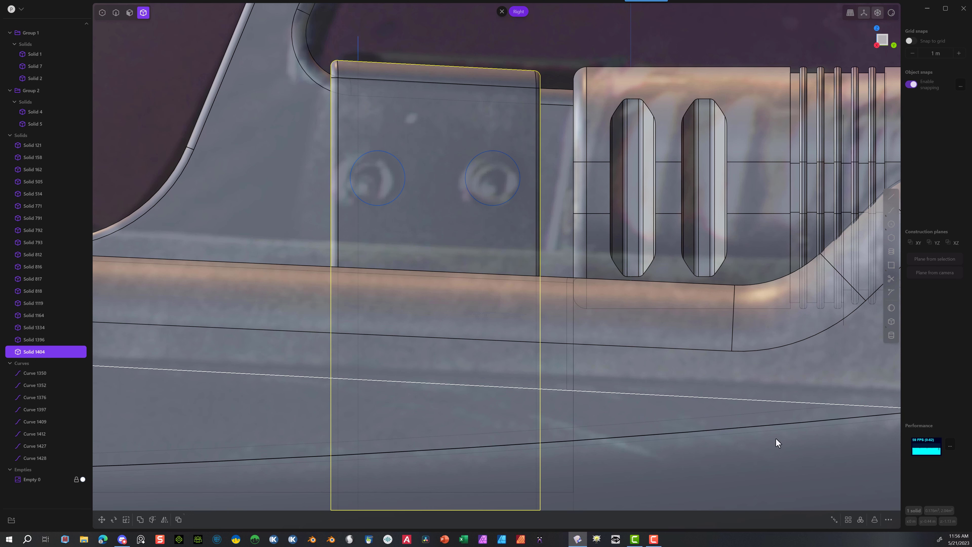
{"action": "left_click", "coordinate": [875, 520]}
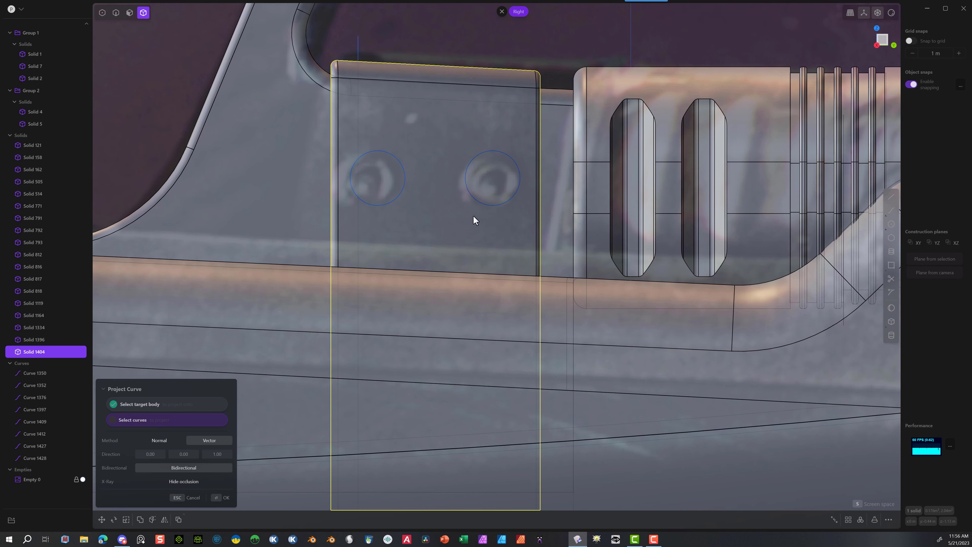
{"action": "left_click", "coordinate": [391, 153]}
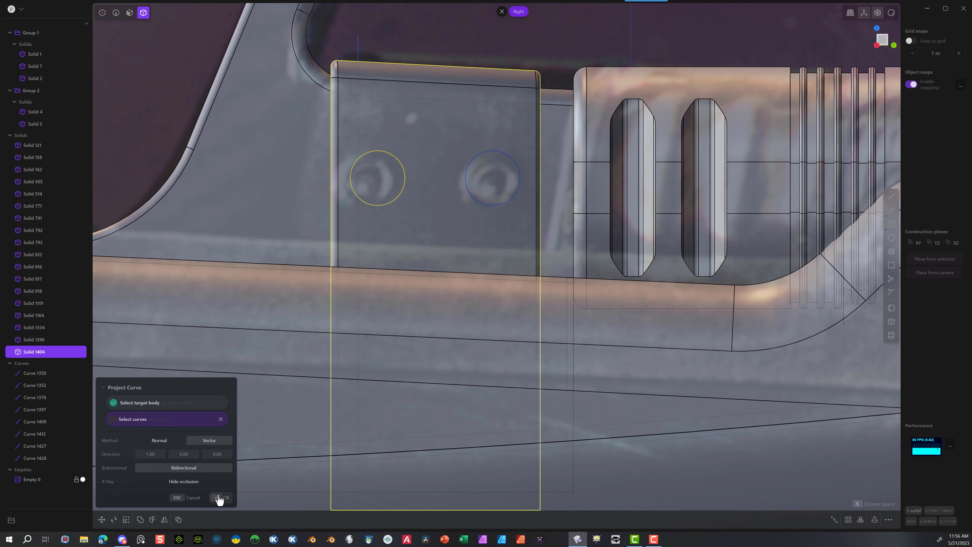
{"action": "left_click", "coordinate": [223, 497]}
Step: Delete the two original screw circles standing off the block's side, keeping the projected ones
{"action": "scroll", "coordinate": [138, 142], "scroll_direction": "down", "scroll_amount": 3}
{"action": "middle_click_drag", "start_coordinate": [144, 139], "coordinate": [511, 220]}
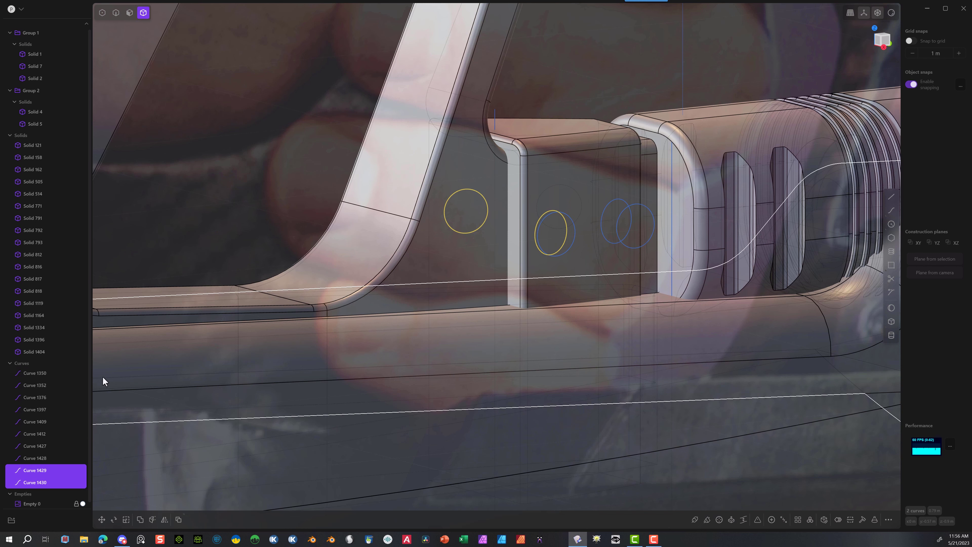
{"action": "middle_click_drag", "start_coordinate": [600, 77], "coordinate": [646, 95]}
{"action": "key", "text": "2"}
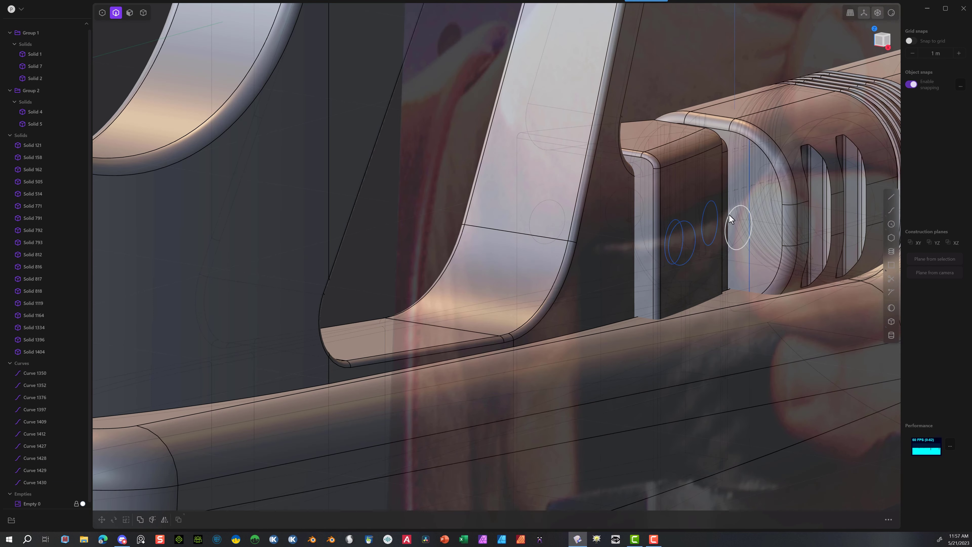
{"action": "left_click", "coordinate": [730, 218]}
{"action": "left_click", "coordinate": [689, 224]}
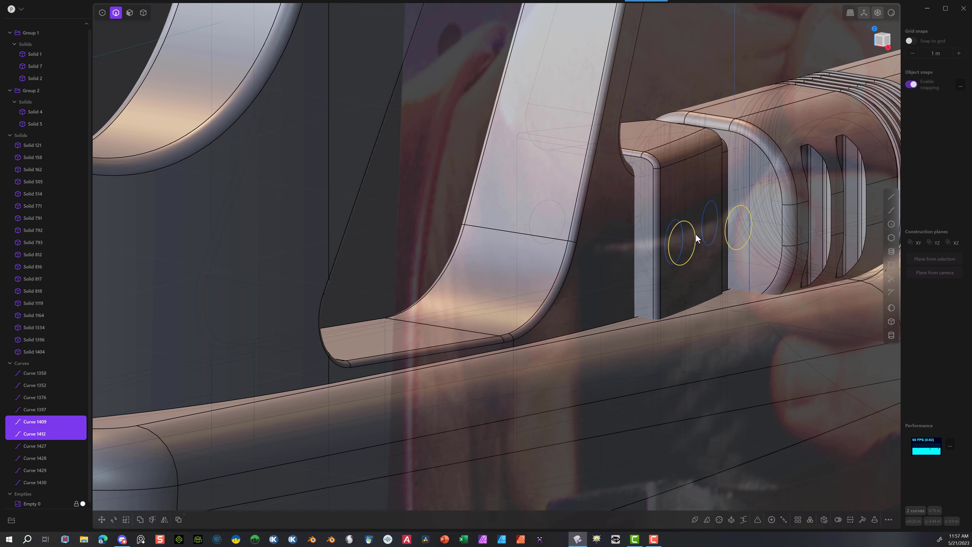
{"action": "middle_click_drag", "start_coordinate": [688, 160], "coordinate": [841, 159]}
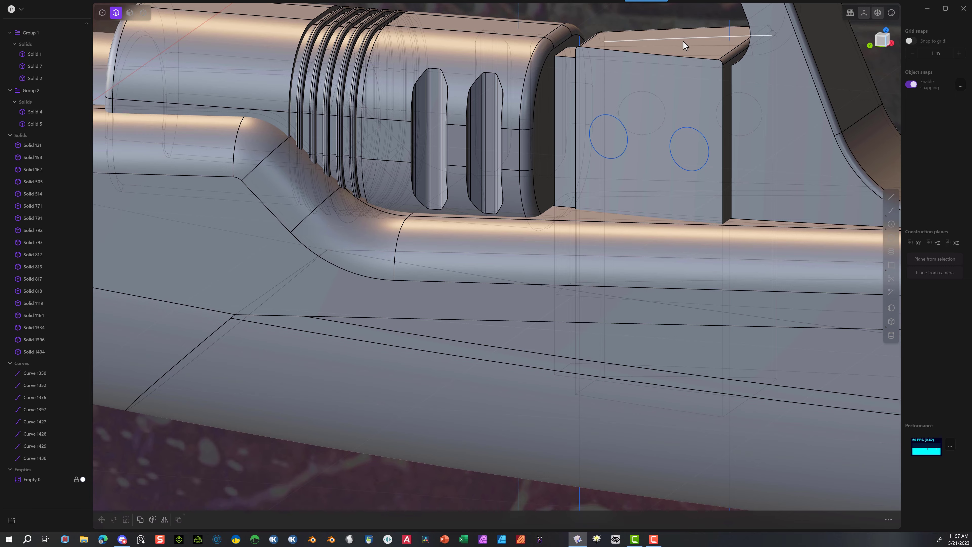
{"action": "middle_click_drag", "start_coordinate": [684, 65], "coordinate": [504, 50]}
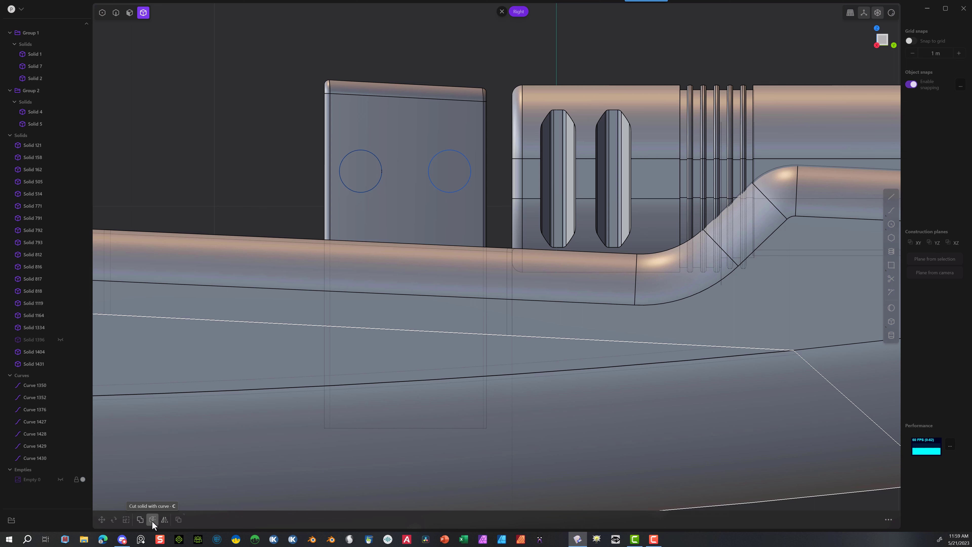
{"action": "left_click", "coordinate": [152, 520]}
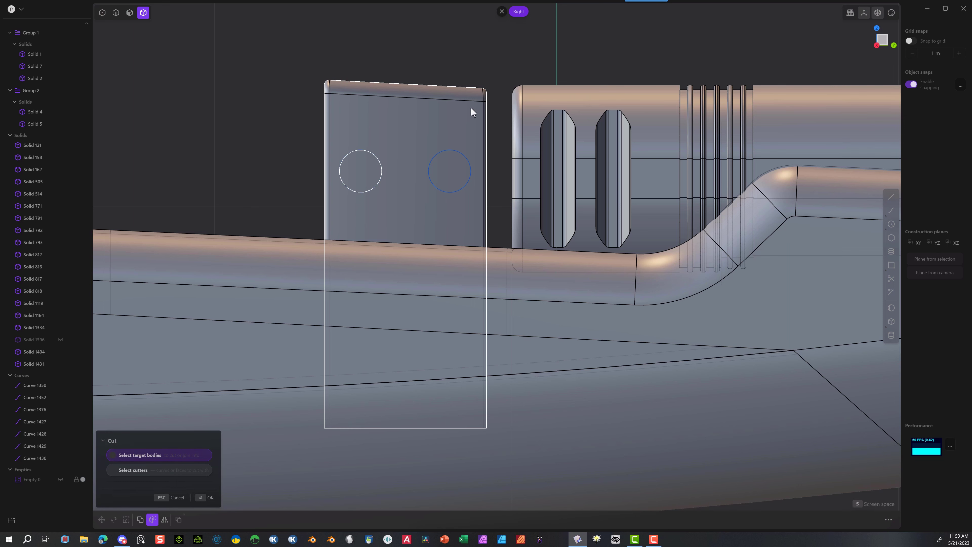
{"action": "left_click", "coordinate": [207, 499]}
{"action": "left_click", "coordinate": [436, 152]}
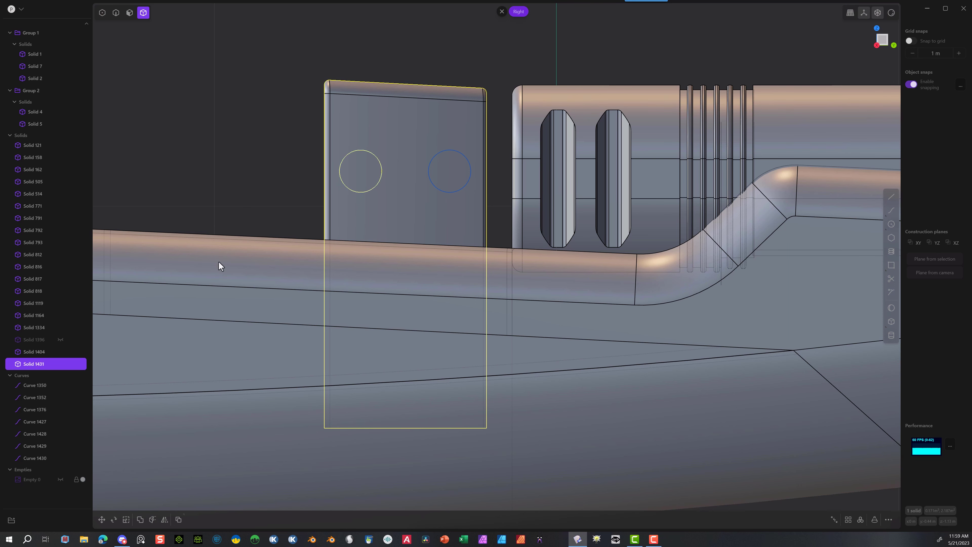
{"action": "left_click", "coordinate": [151, 520]}
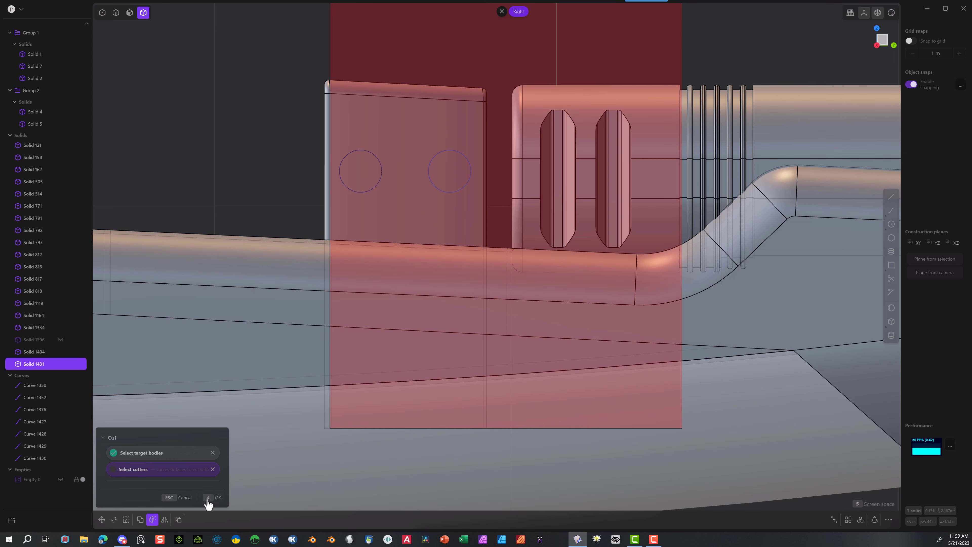
{"action": "left_click", "coordinate": [207, 499]}
Step: Scale the rear cut-out cylinder inside the block along X to about 0.73 so its ends sit recessed
{"action": "middle_click_drag", "start_coordinate": [253, 98], "coordinate": [285, 120]}
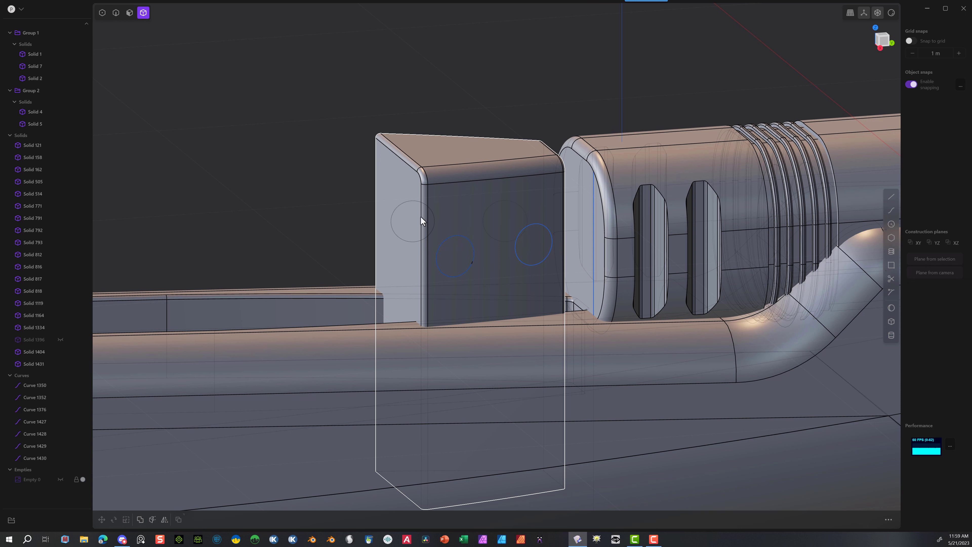
{"action": "left_click", "coordinate": [450, 261]}
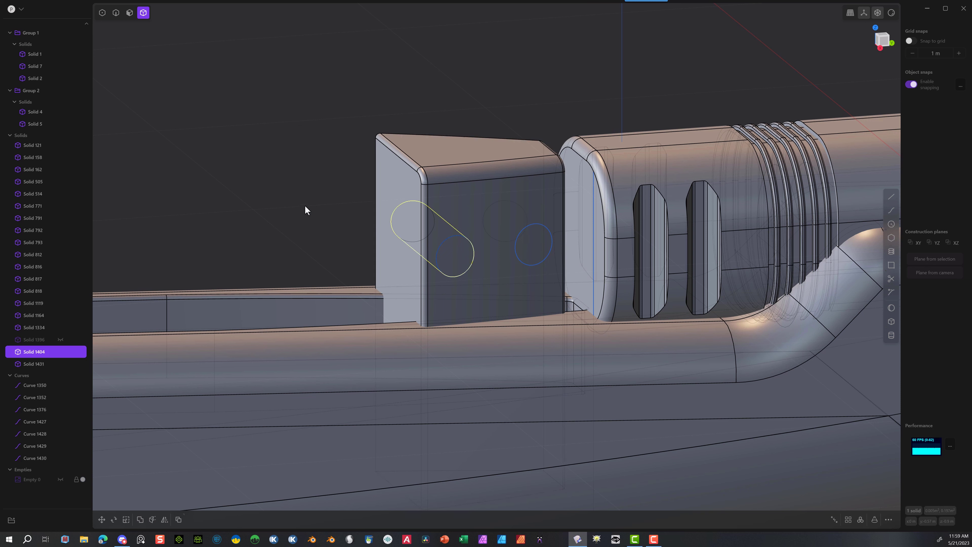
{"action": "left_click", "coordinate": [305, 208]}
{"action": "left_click", "coordinate": [453, 250]}
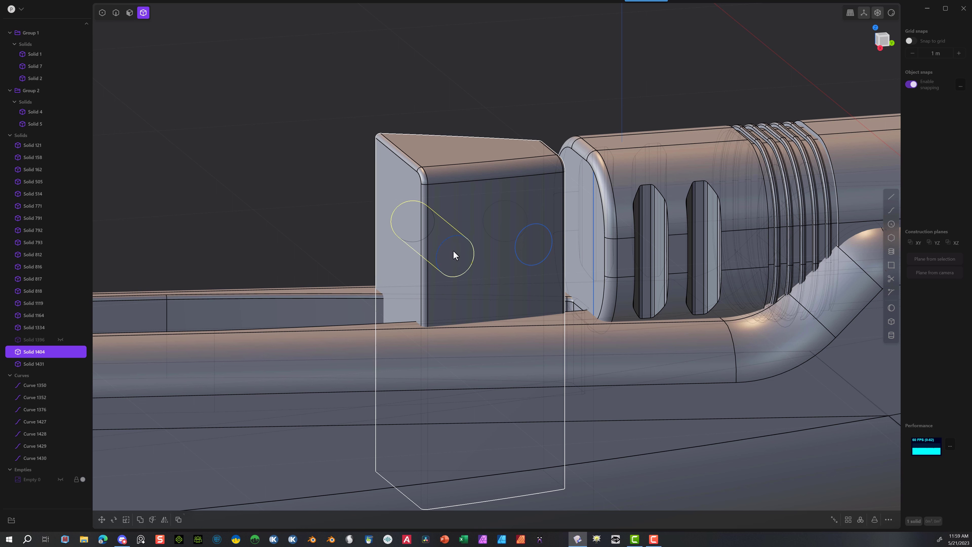
{"action": "key", "text": "s"}
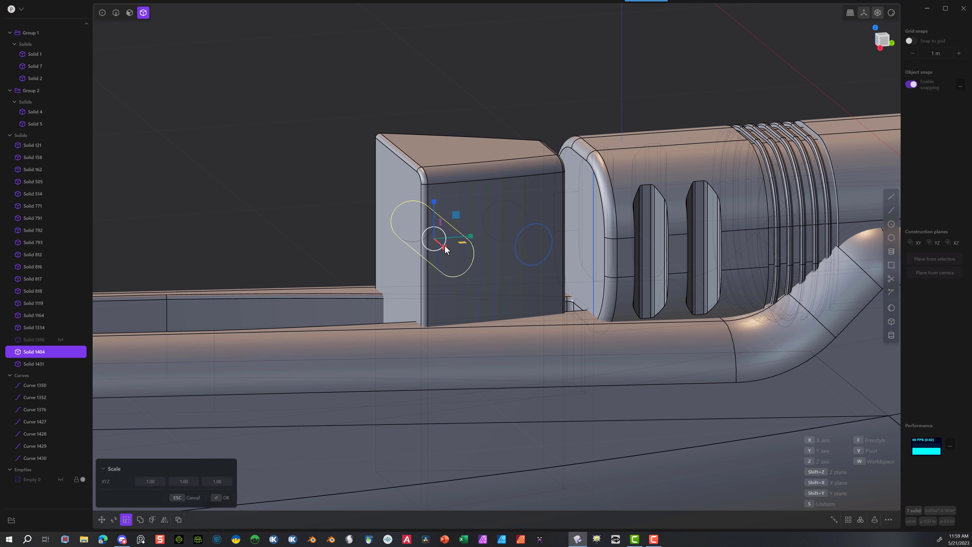
{"action": "left_click_drag", "start_coordinate": [445, 247], "coordinate": [443, 245]}
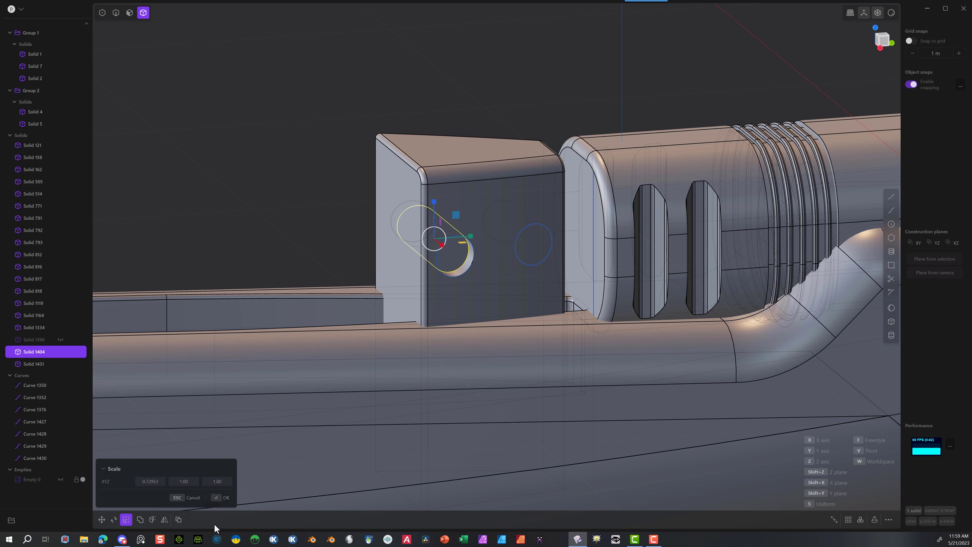
{"action": "left_click", "coordinate": [216, 500]}
{"action": "left_click", "coordinate": [278, 95]}
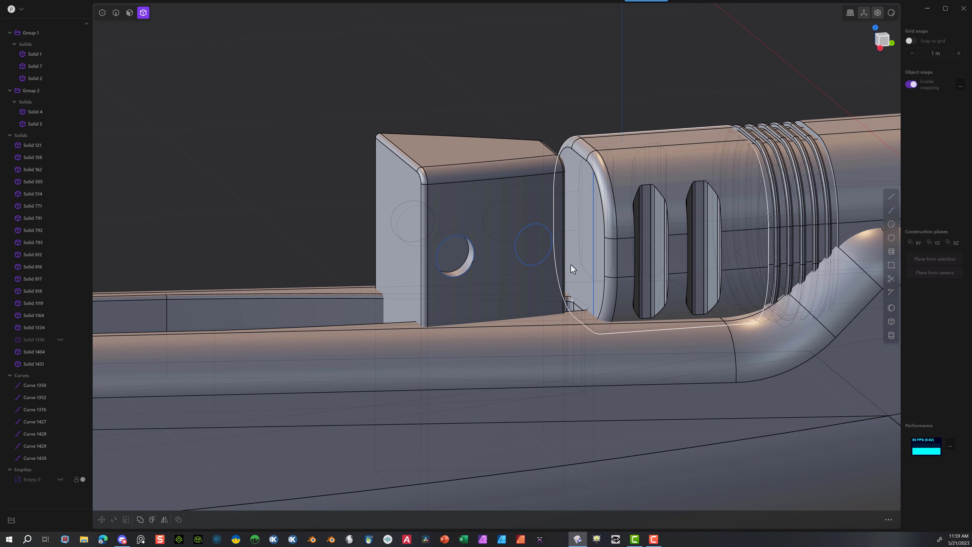
Step: Cut the block with the projected front screw circle to separate a second cylinder
{"action": "left_click", "coordinate": [462, 174]}
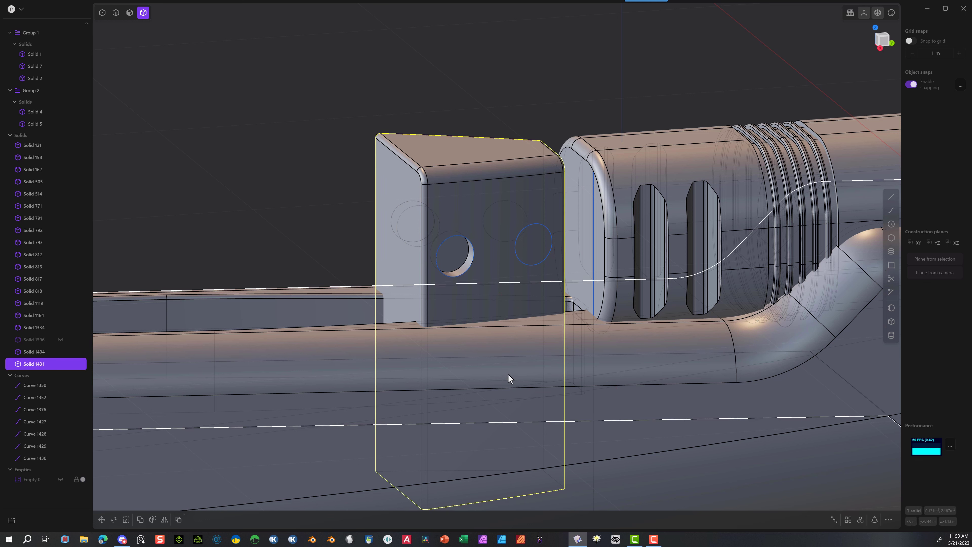
{"action": "left_click", "coordinate": [153, 520]}
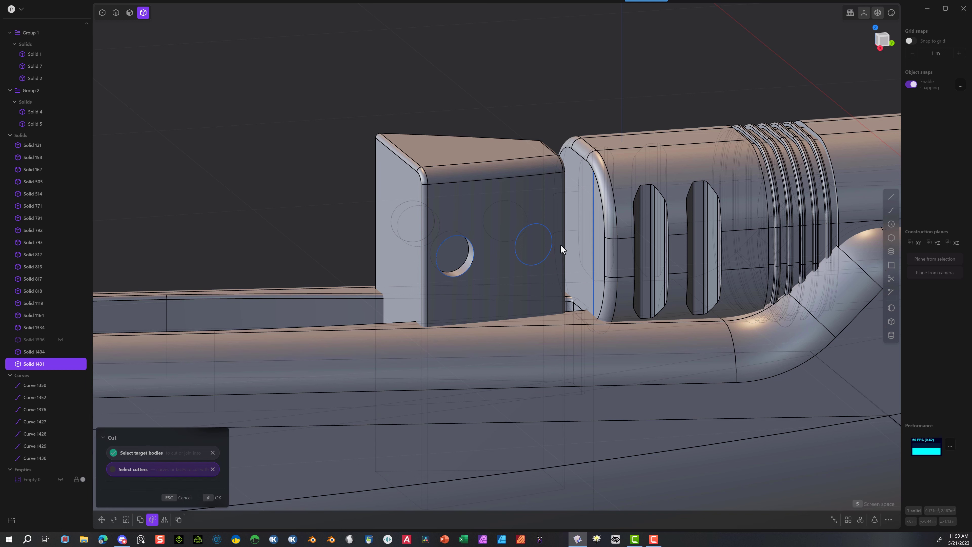
{"action": "left_click", "coordinate": [545, 228]}
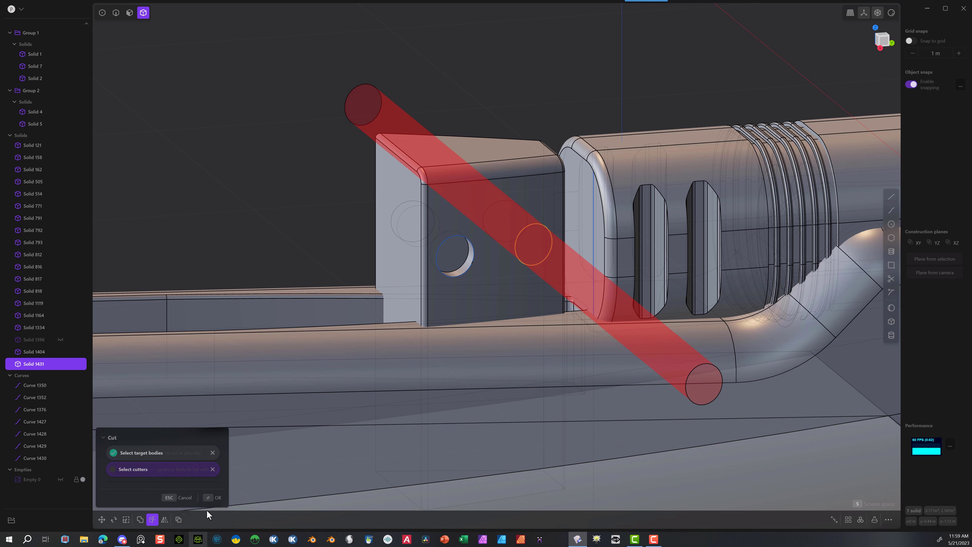
{"action": "left_click", "coordinate": [214, 497]}
{"action": "left_click", "coordinate": [255, 278]}
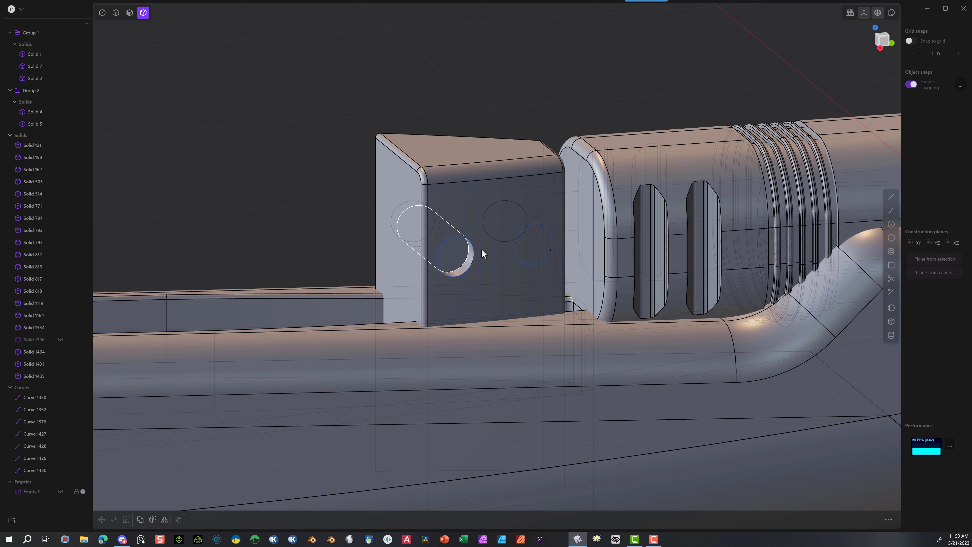
Step: Scale the front cut-out cylinder along X to about 0.6 so its ends sit recessed in the block
{"action": "left_click", "coordinate": [538, 241]}
{"action": "key", "text": "s"}
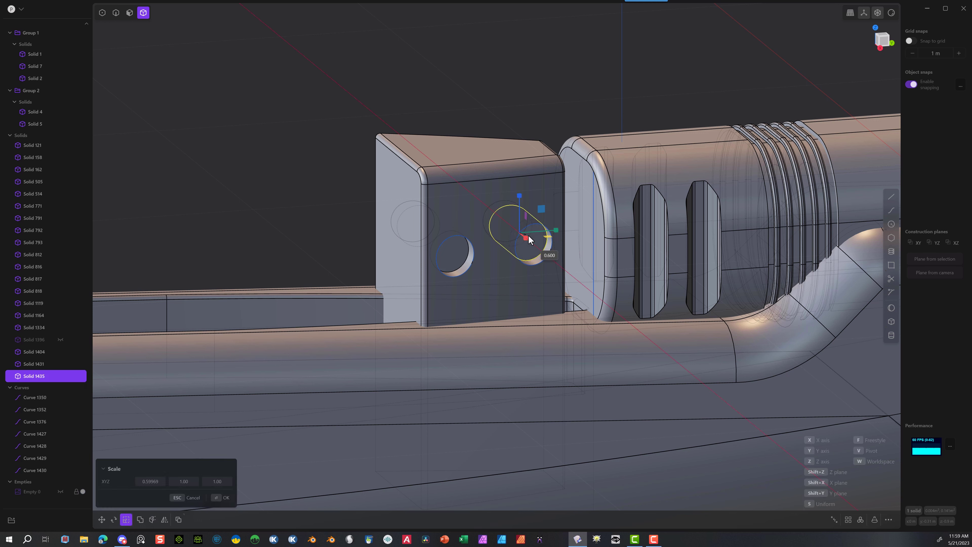
{"action": "left_click", "coordinate": [527, 238]}
{"action": "left_click", "coordinate": [225, 498]}
{"action": "left_click", "coordinate": [296, 159]}
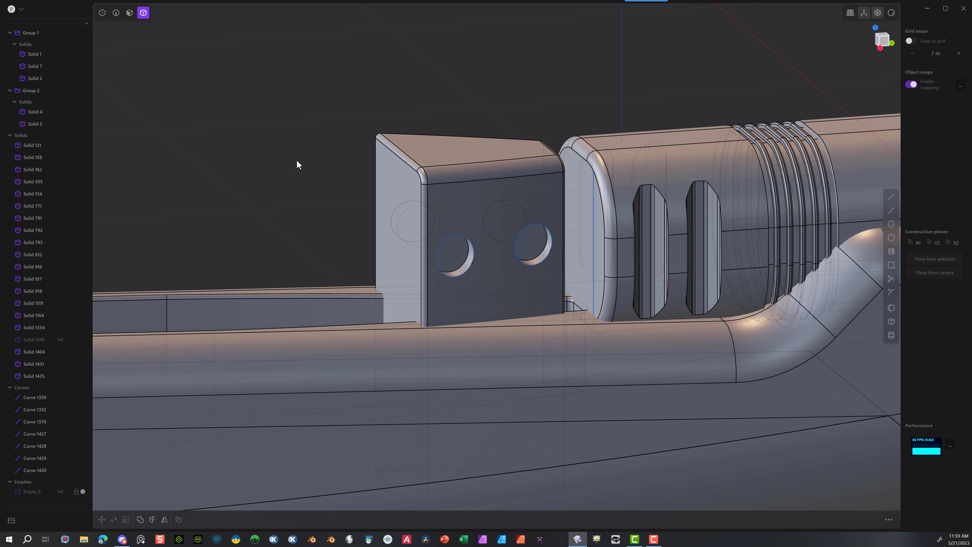
Step: Select all the remaining curves in the scene and delete them
{"action": "left_click", "coordinate": [35, 400]}
{"action": "left_click", "coordinate": [33, 474], "text": "shift"}
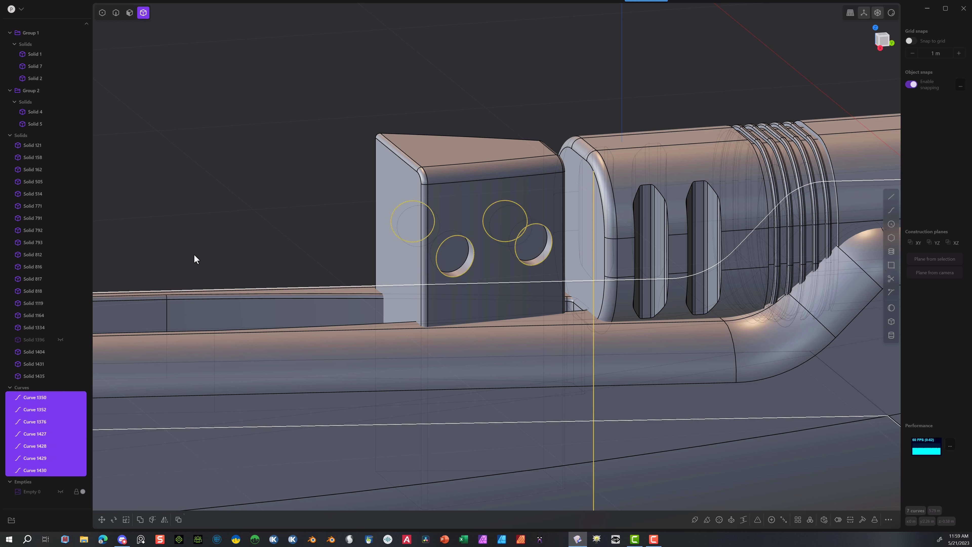
{"action": "key", "text": "Delete"}
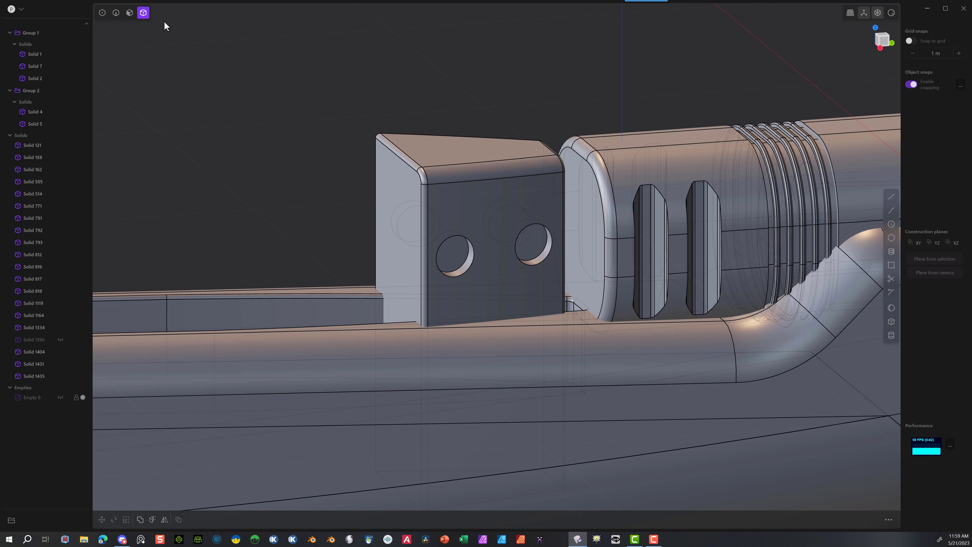
Step: Chamfer the rim edges of both screw holes on both sides of the block by about 0.012 m
{"action": "left_click", "coordinate": [116, 14]}
{"action": "left_click", "coordinate": [393, 208]}
{"action": "key", "text": "f"}
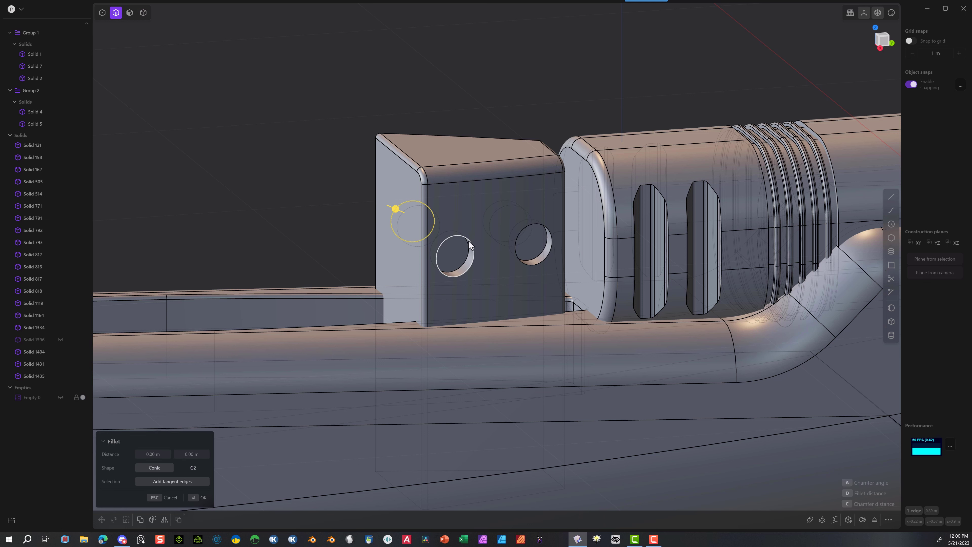
{"action": "left_click", "coordinate": [474, 247]}
{"action": "left_click", "coordinate": [496, 202]}
{"action": "left_click", "coordinate": [552, 230]}
{"action": "left_click_drag", "start_coordinate": [552, 231], "coordinate": [552, 230]}
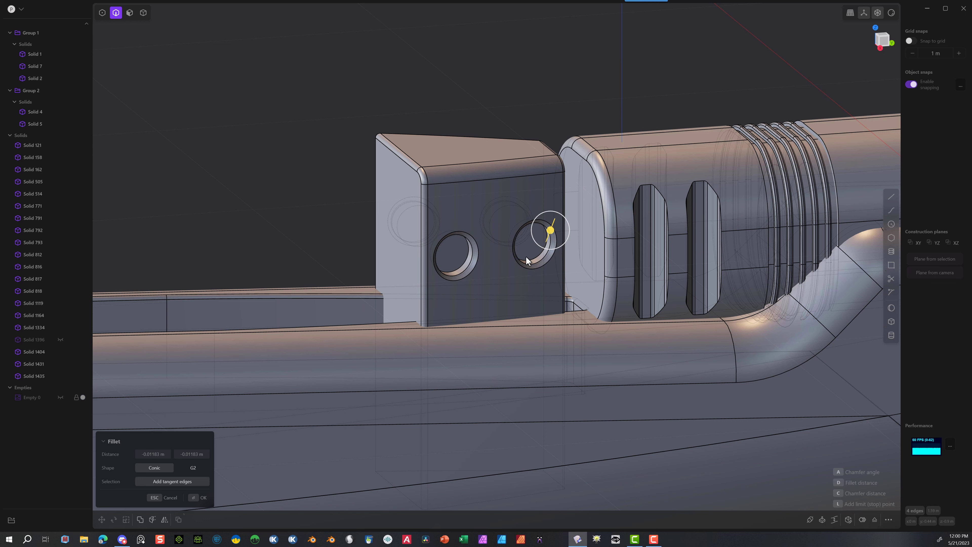
{"action": "left_click", "coordinate": [198, 497]}
{"action": "left_click", "coordinate": [412, 284]}
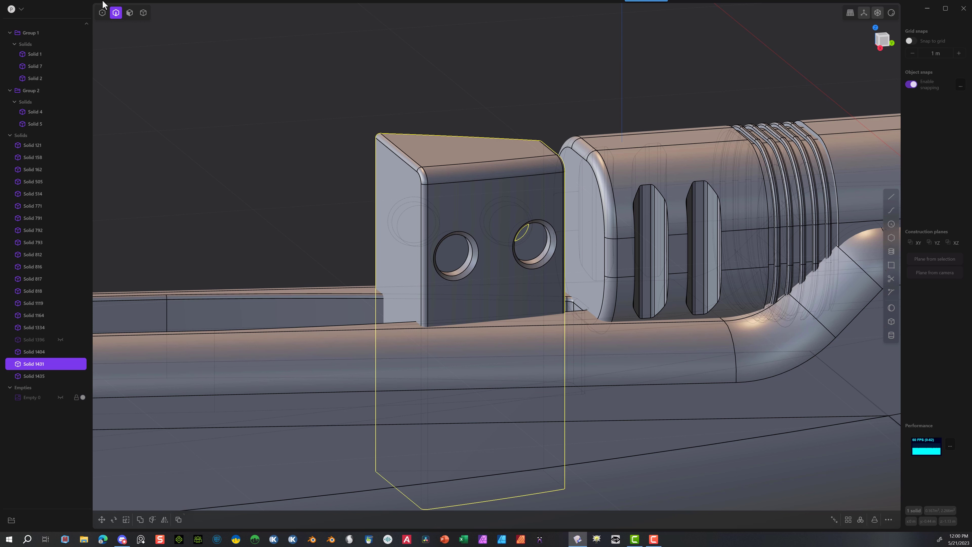
Step: Show the hidden reference image and compare the screw holes with it in the Right view
{"action": "left_click", "coordinate": [129, 13]}
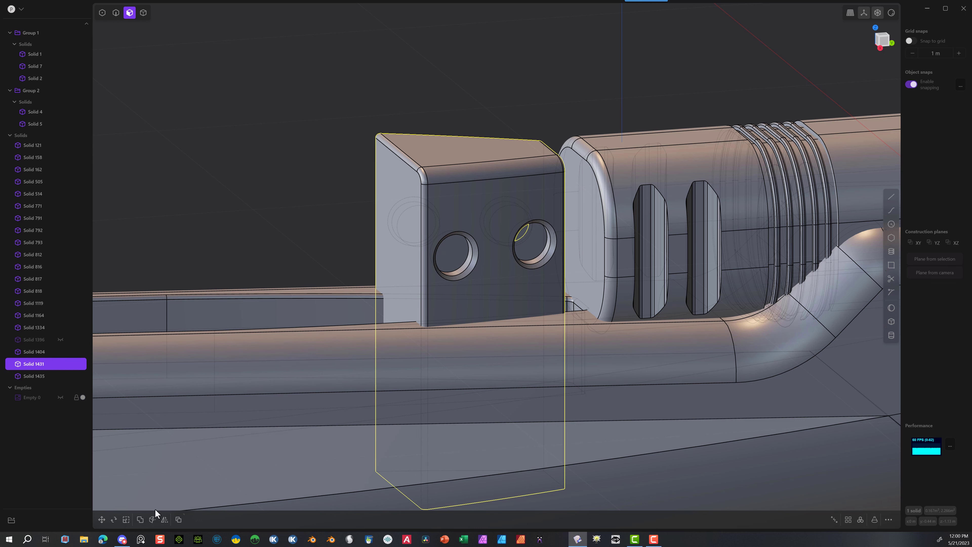
{"action": "left_click", "coordinate": [60, 398]}
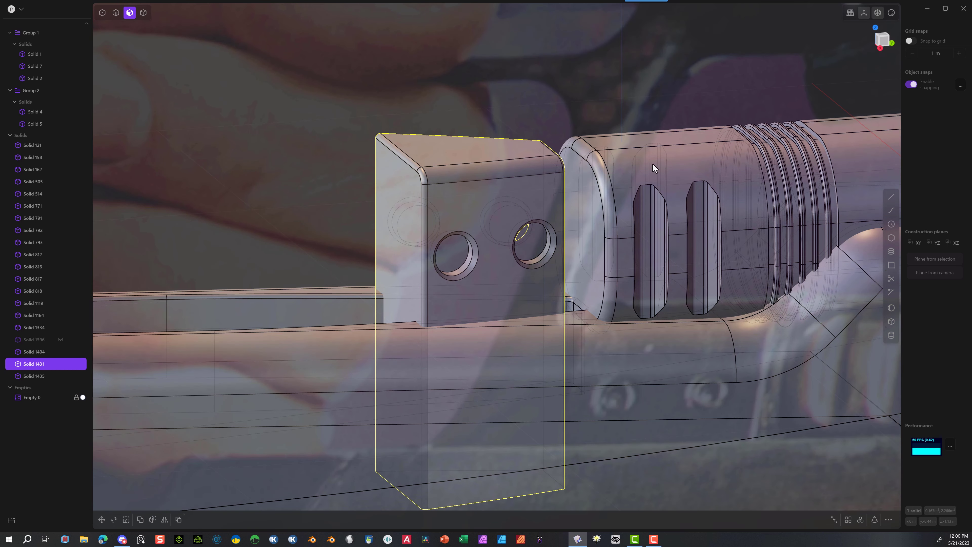
{"action": "left_click", "coordinate": [879, 54]}
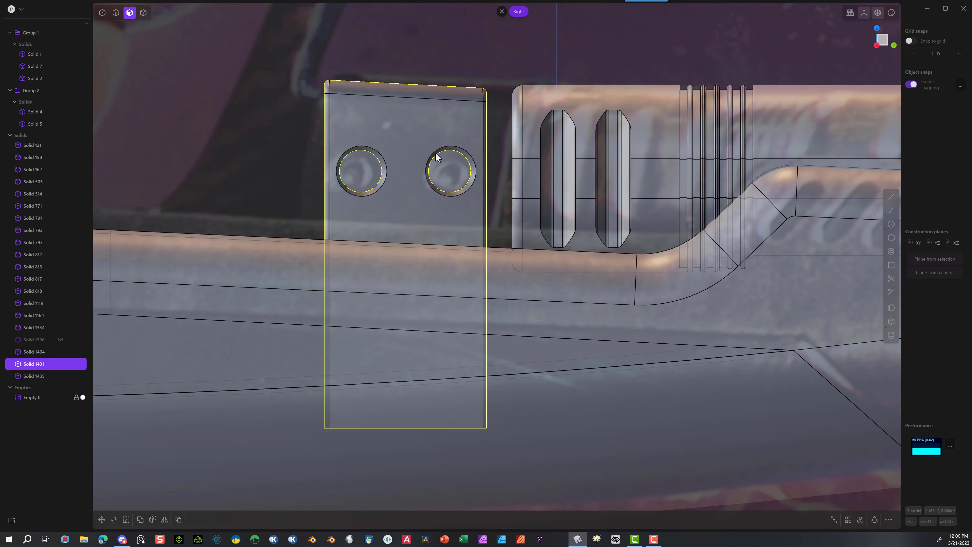
{"action": "mouse_move", "coordinate": [435, 150]}
{"action": "middle_mouse_down"}
{"action": "mouse_move", "coordinate": [470, 194]}
{"action": "mouse_move", "coordinate": [419, 152]}
{"action": "middle_mouse_up"}
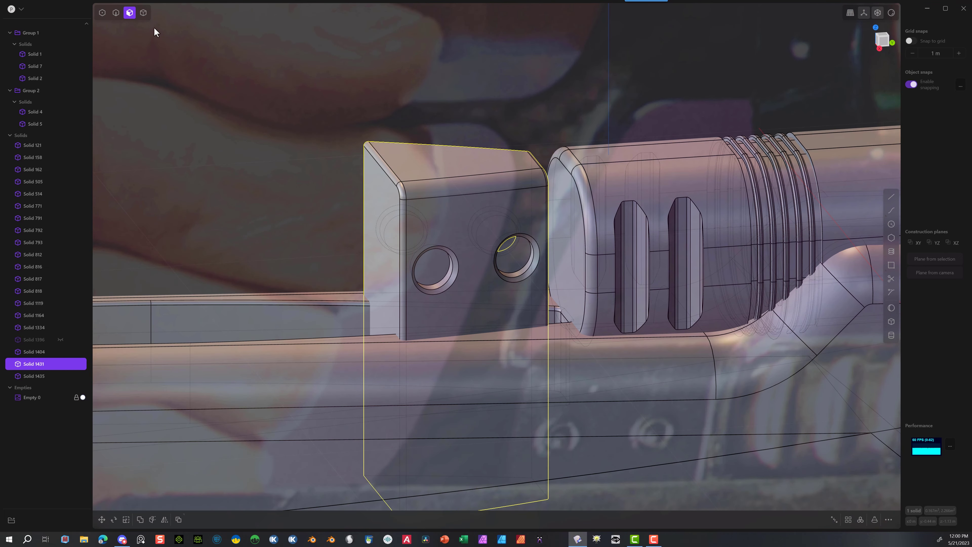
Step: Offset the recessed end face of the front cylinder inside its screw hole
{"action": "left_click", "coordinate": [613, 99]}
{"action": "left_click", "coordinate": [515, 265]}
{"action": "key", "text": "o"}
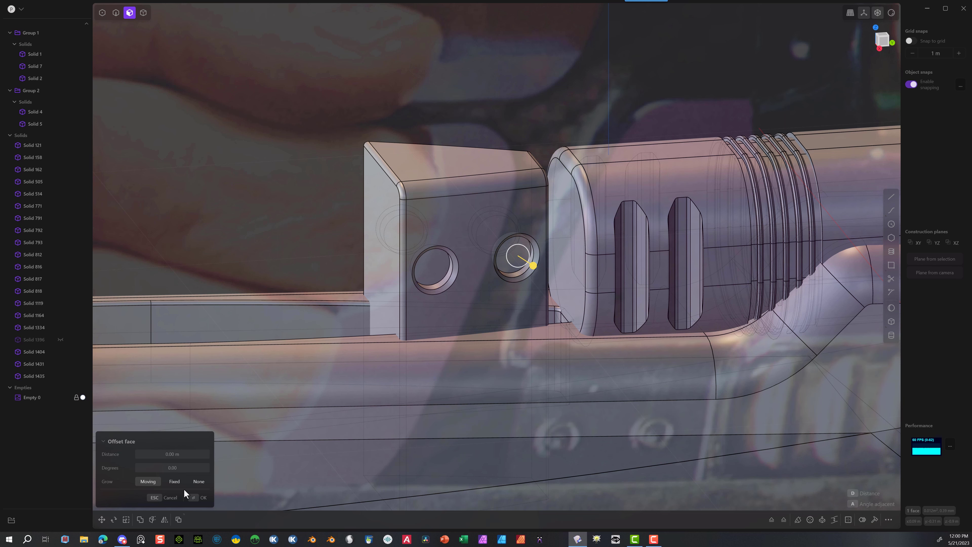
{"action": "left_click", "coordinate": [198, 497]}
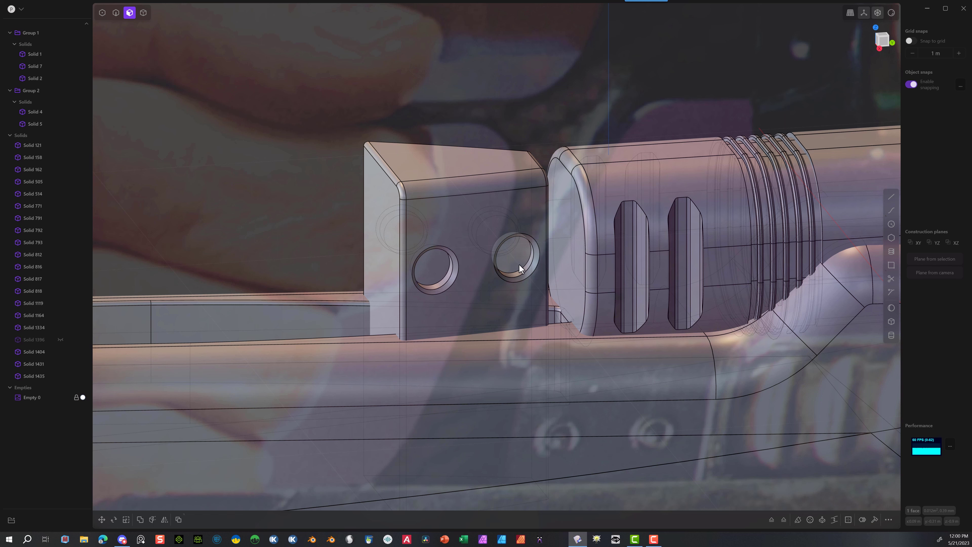
Step: Duplicate the front cylinder's end face as a separate sheet and try scaling it down to about 0.85
{"action": "key", "text": "ctrl+d"}
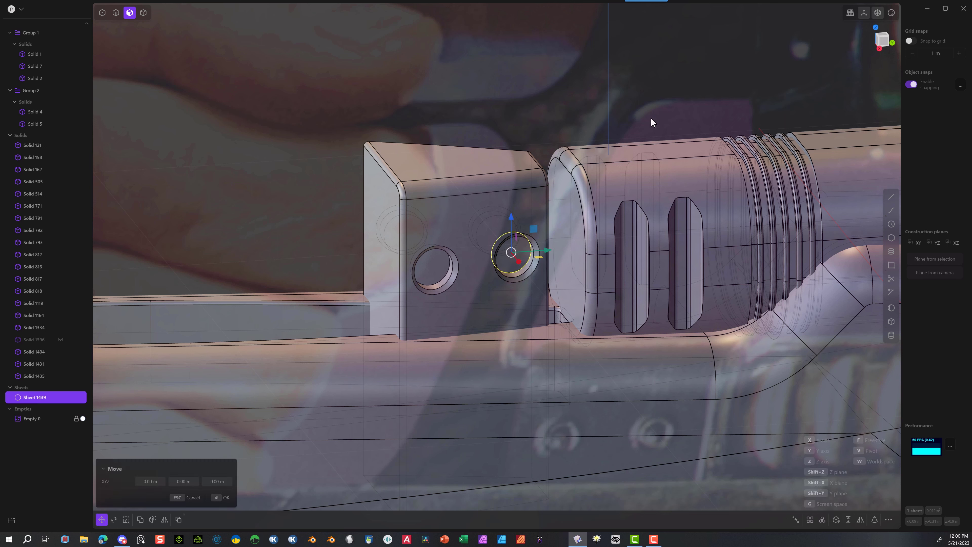
{"action": "key", "text": "s"}
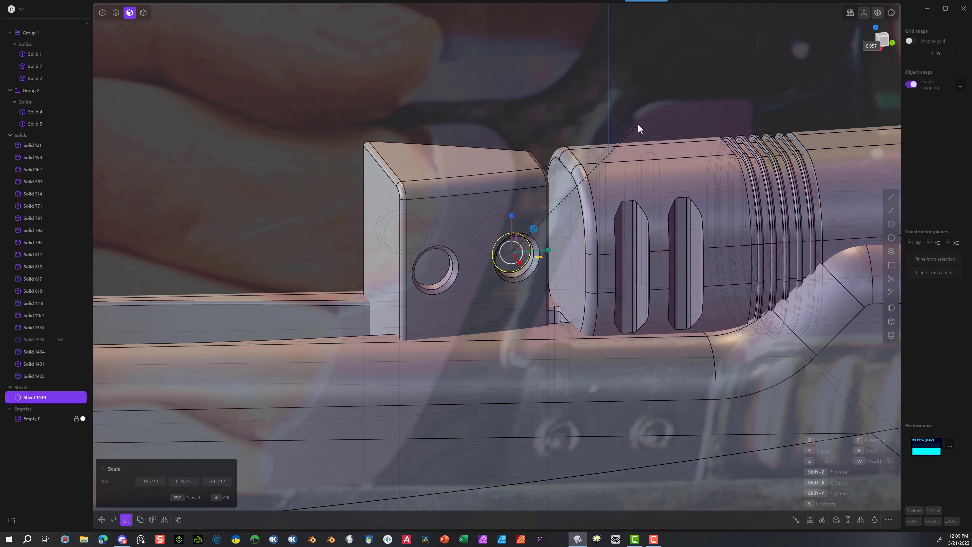
{"action": "left_click", "coordinate": [595, 178]}
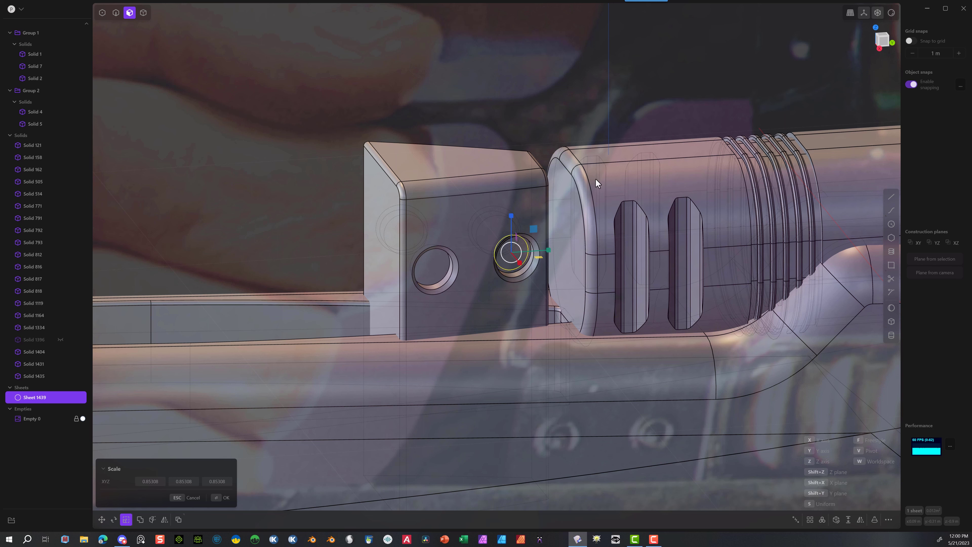
{"action": "left_click_drag", "start_coordinate": [519, 267], "coordinate": [530, 284]}
{"action": "key", "text": "Return"}
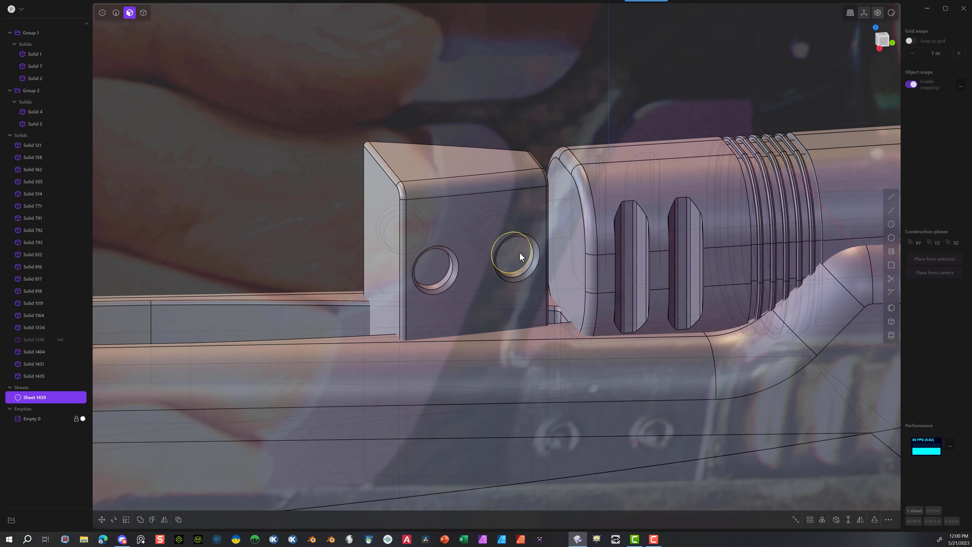
{"action": "middle_click_drag", "start_coordinate": [523, 188], "coordinate": [579, 194]}
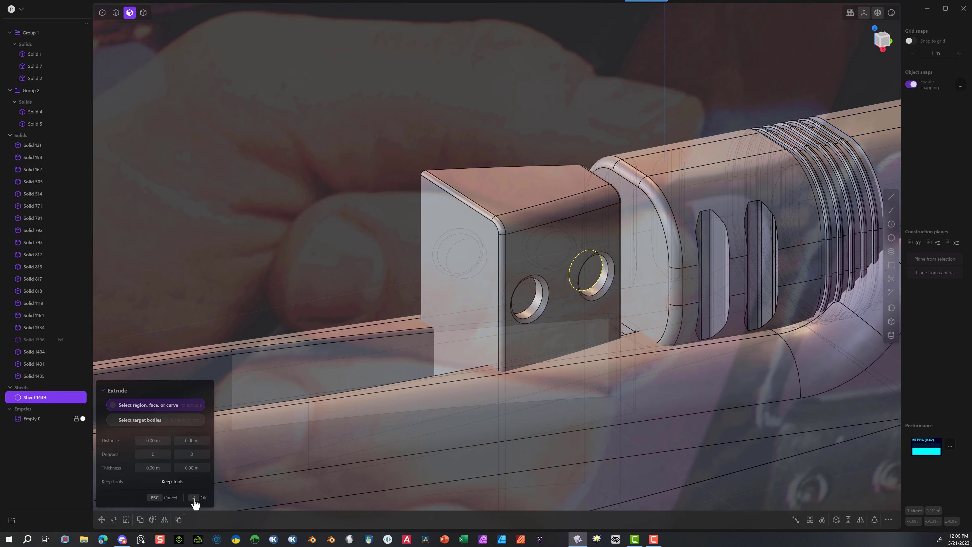
{"action": "left_click", "coordinate": [195, 498]}
Step: Offset the end face of the front screw cylinder outward by about 0.09 m inside its hole
{"action": "middle_click_drag", "start_coordinate": [380, 423], "coordinate": [411, 387]}
{"action": "left_click", "coordinate": [517, 235]}
{"action": "left_click_drag", "start_coordinate": [520, 317], "coordinate": [527, 325]}
{"action": "scroll", "coordinate": [493, 328], "scroll_direction": "up", "scroll_amount": 6}
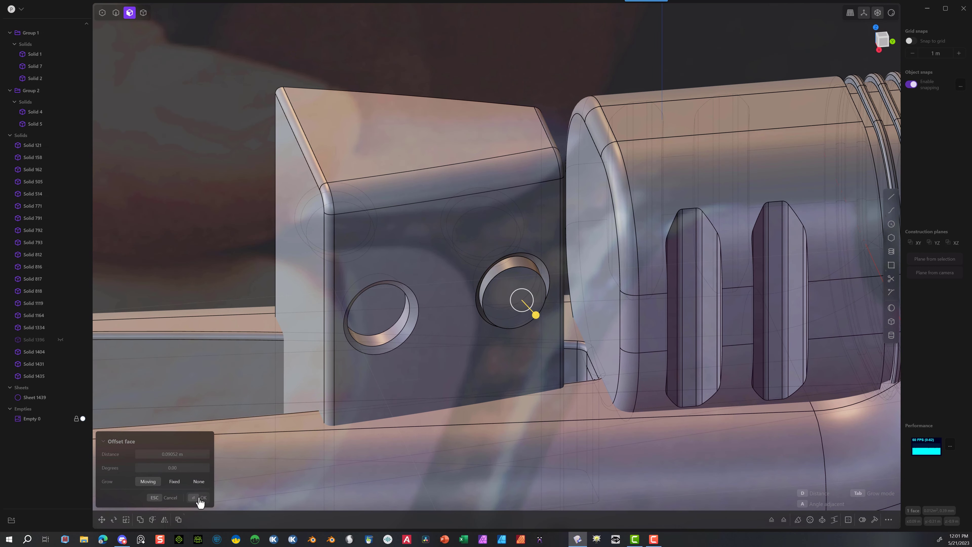
{"action": "left_click", "coordinate": [199, 500]}
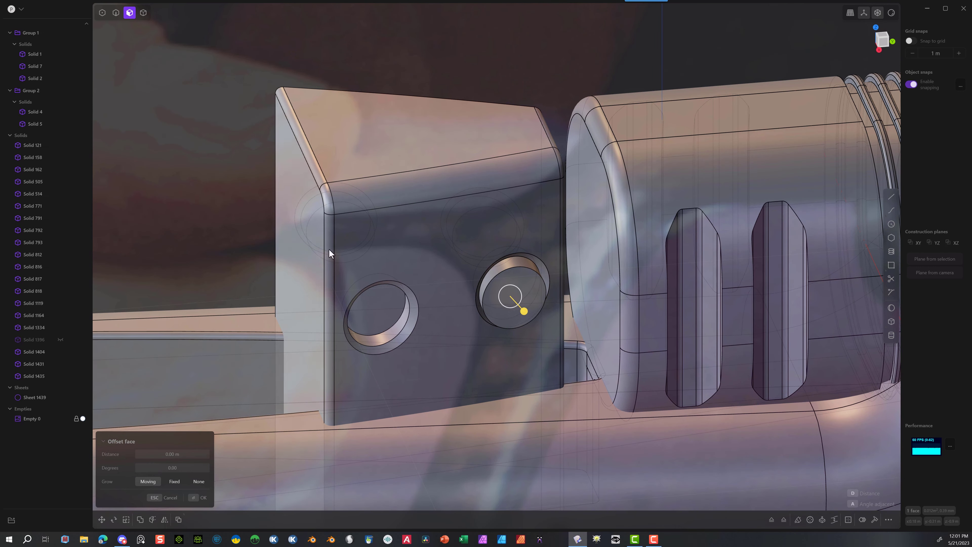
Step: Fillet the outer rim edge of the front screw by about 0.012 m
{"action": "left_click", "coordinate": [116, 12]}
{"action": "left_click", "coordinate": [513, 268]}
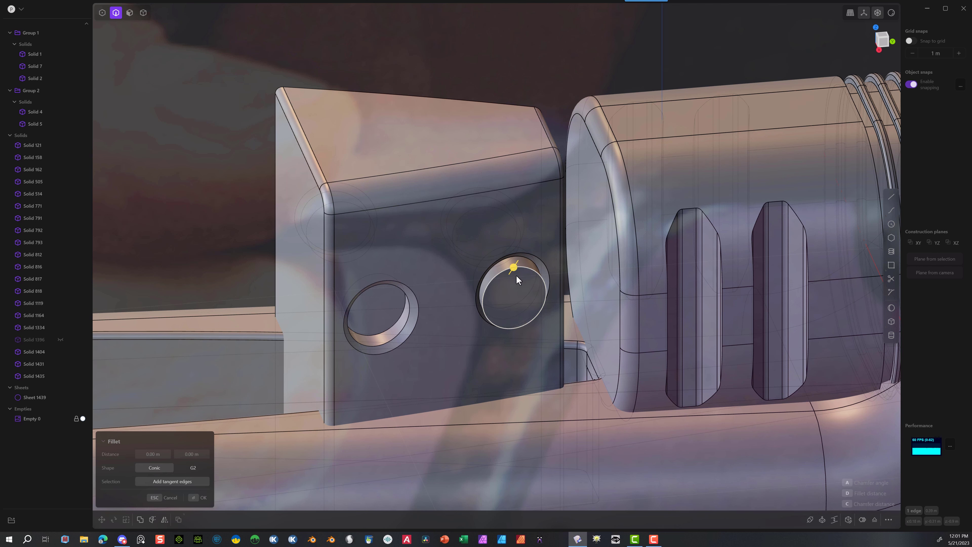
{"action": "left_click_drag", "start_coordinate": [512, 267], "coordinate": [517, 267]}
{"action": "middle_click_drag", "start_coordinate": [534, 297], "coordinate": [513, 283]}
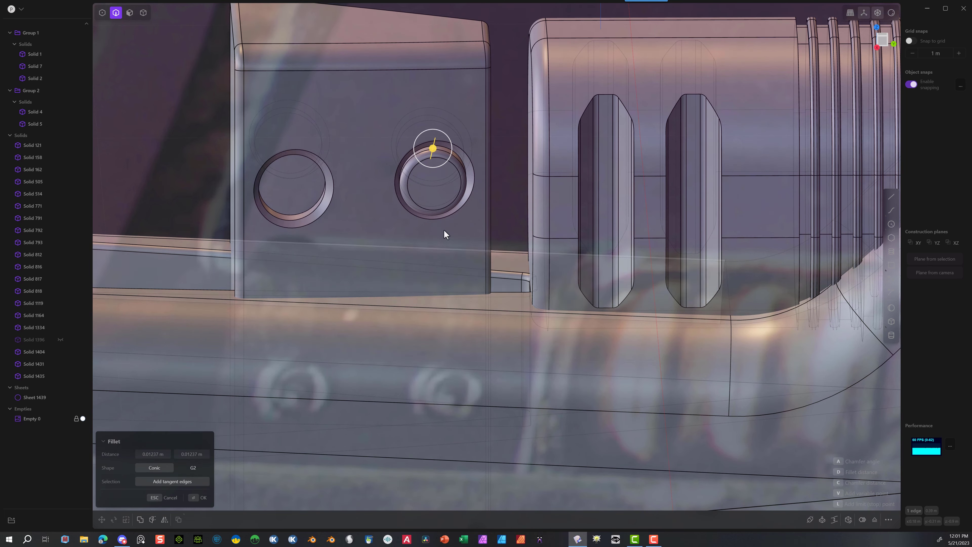
{"action": "left_click", "coordinate": [198, 498]}
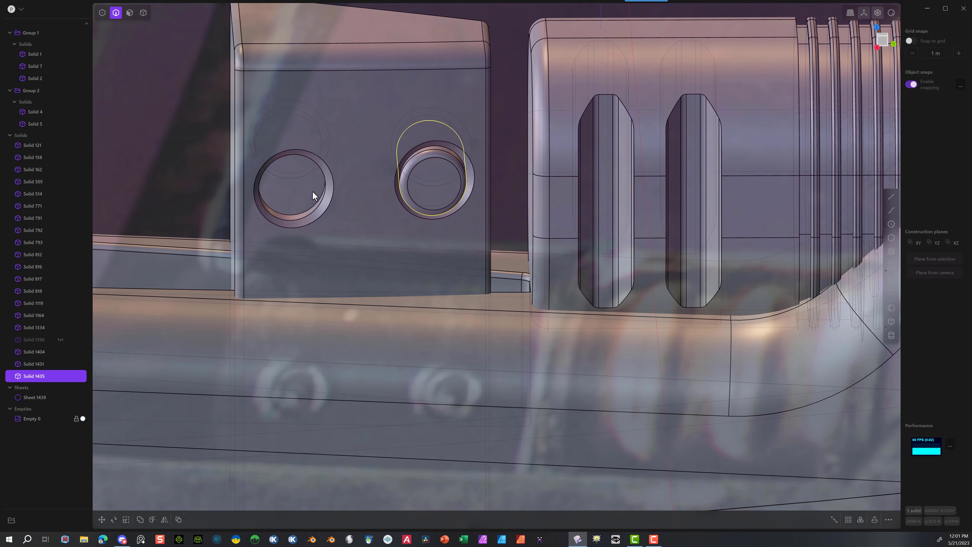
Step: Offset the end face of the rear screw cylinder outward by about 0.087 m inside its hole
{"action": "middle_click_drag", "start_coordinate": [312, 190], "coordinate": [350, 202]}
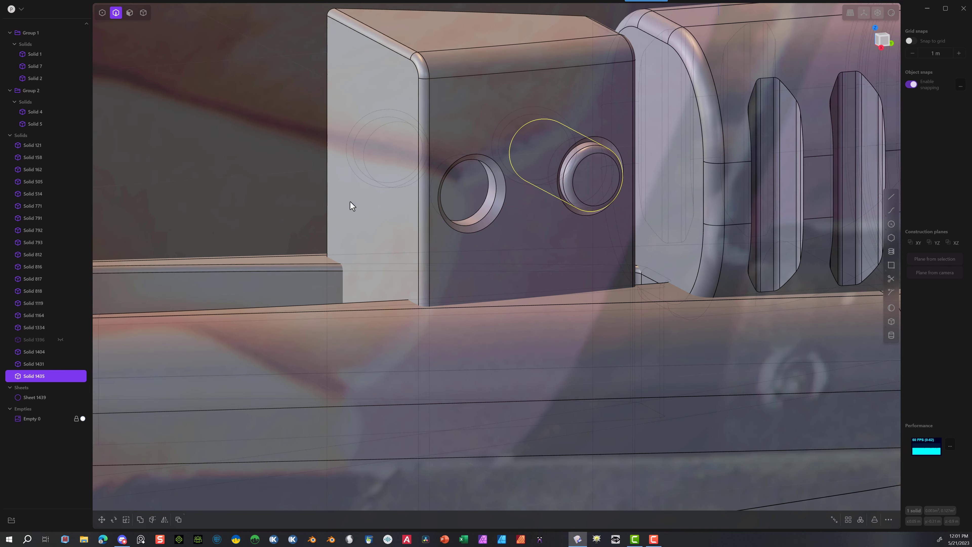
{"action": "left_click", "coordinate": [132, 16]}
{"action": "left_click", "coordinate": [474, 192]}
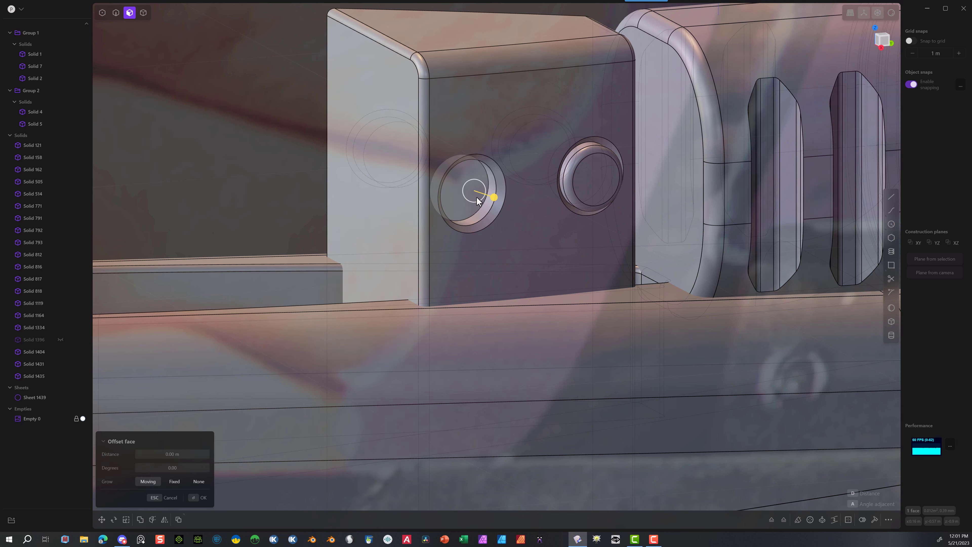
{"action": "left_click_drag", "start_coordinate": [492, 197], "coordinate": [518, 213]}
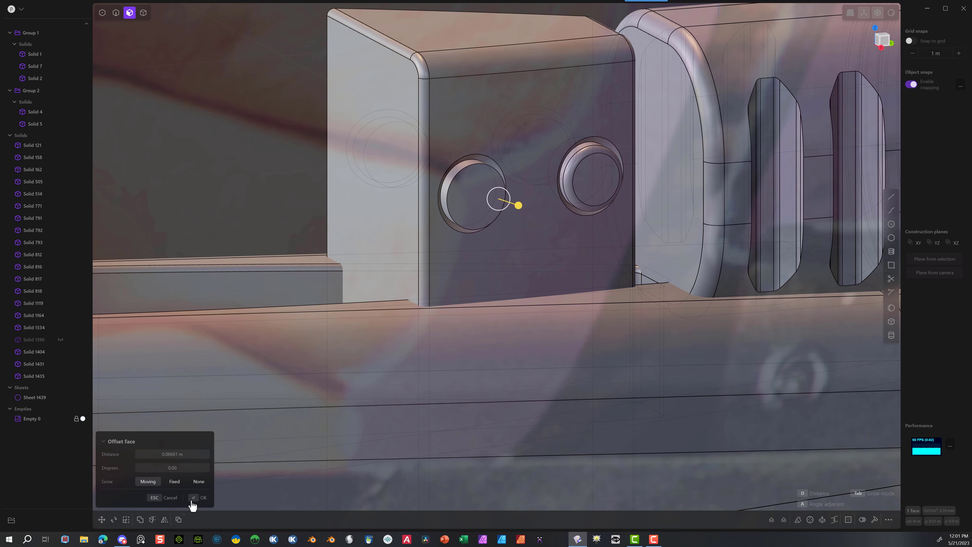
{"action": "left_click", "coordinate": [200, 498]}
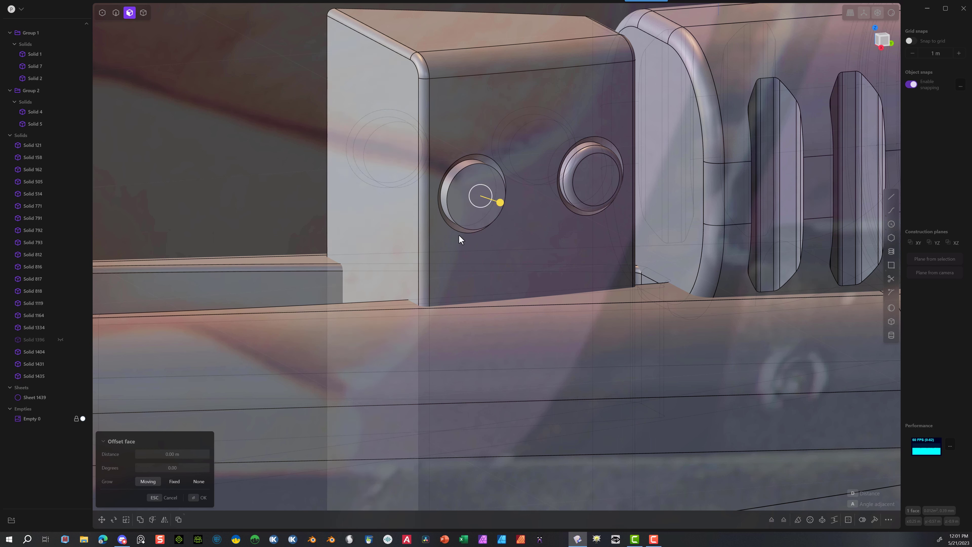
Step: Fillet the outer rim edge of the rear screw by about 0.015 m
{"action": "left_click", "coordinate": [116, 12]}
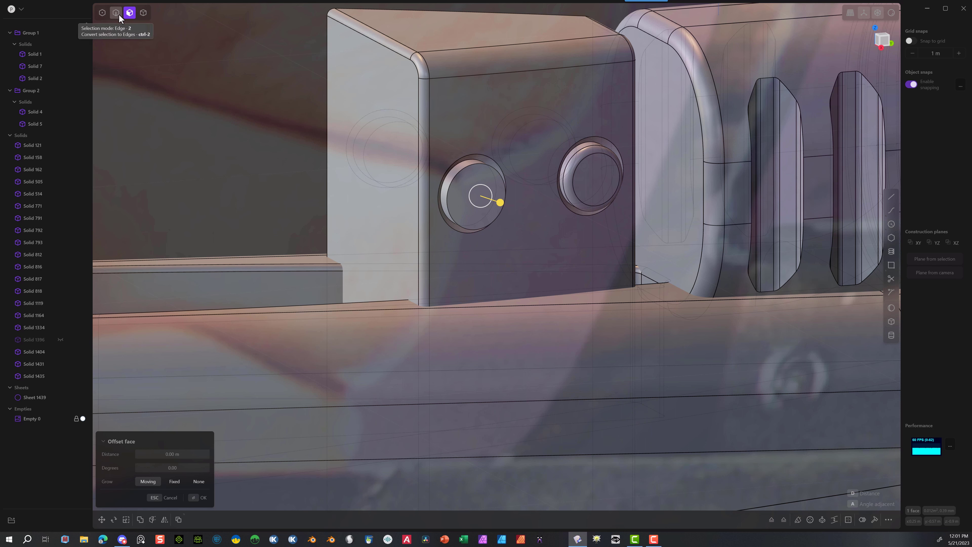
{"action": "left_click", "coordinate": [193, 504]}
{"action": "left_click", "coordinate": [456, 175]}
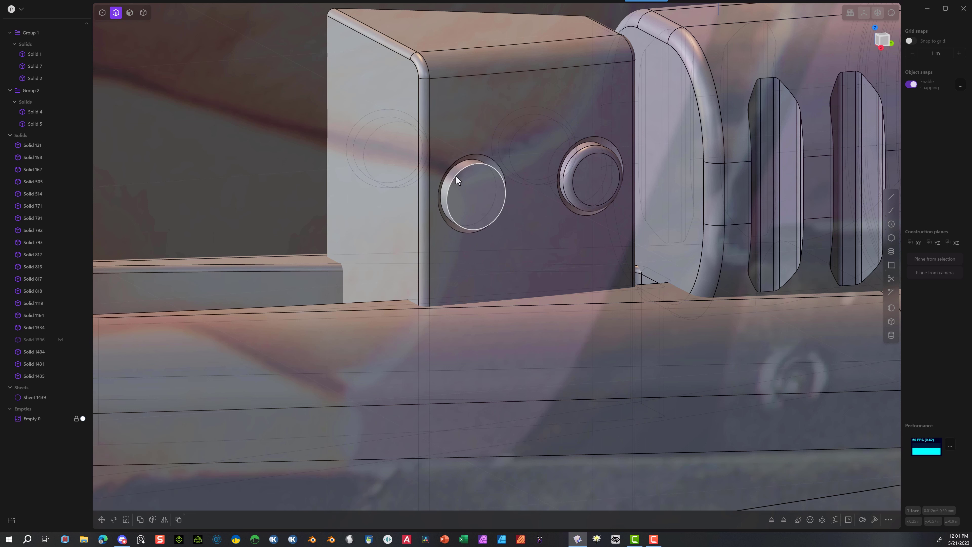
{"action": "key", "text": "f"}
{"action": "left_click_drag", "start_coordinate": [461, 169], "coordinate": [466, 166]}
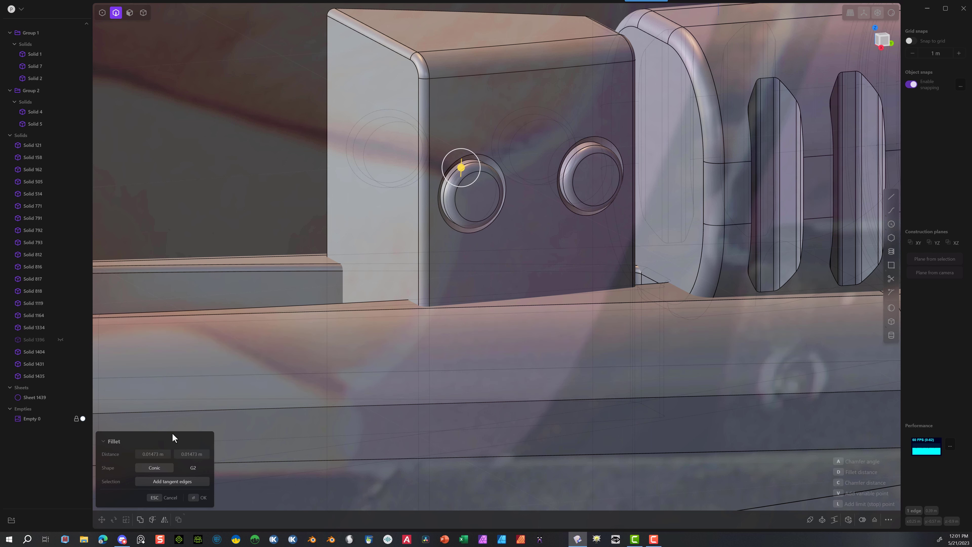
{"action": "left_click", "coordinate": [197, 497]}
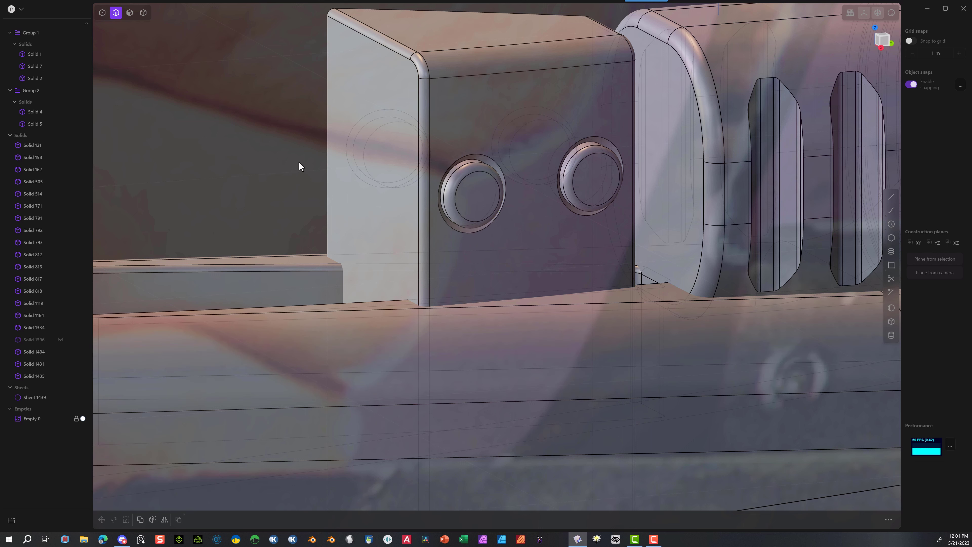
Step: Chamfer the outer rim edges of both screw holes on this side of the block by about 0.009 m
{"action": "left_click", "coordinate": [482, 156]}
{"action": "key", "text": "f"}
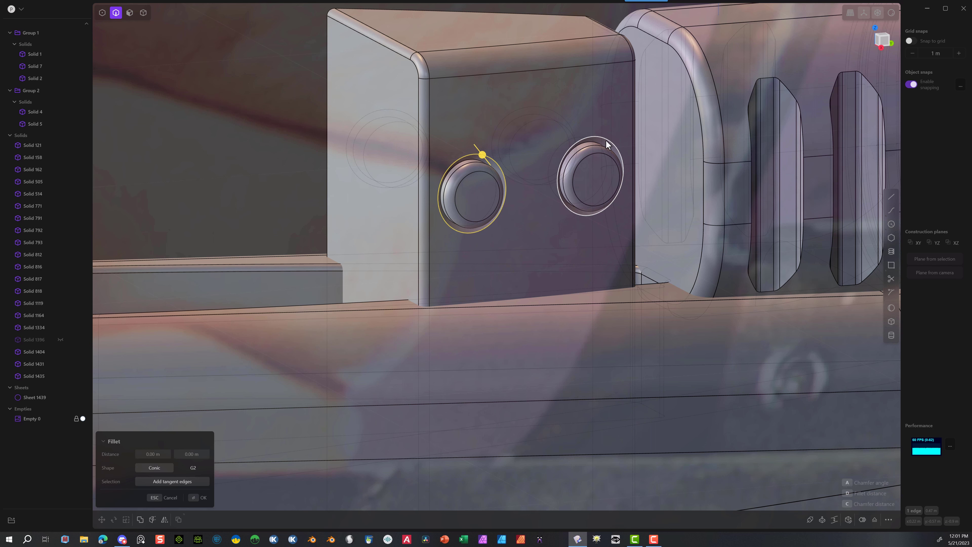
{"action": "left_click", "coordinate": [607, 141]}
{"action": "left_click_drag", "start_coordinate": [606, 140], "coordinate": [609, 134]}
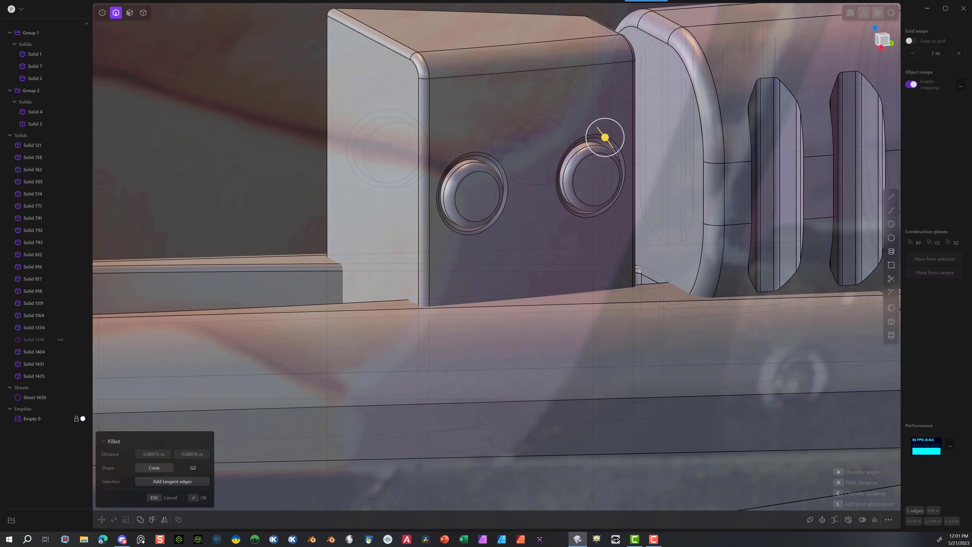
{"action": "left_click", "coordinate": [199, 497]}
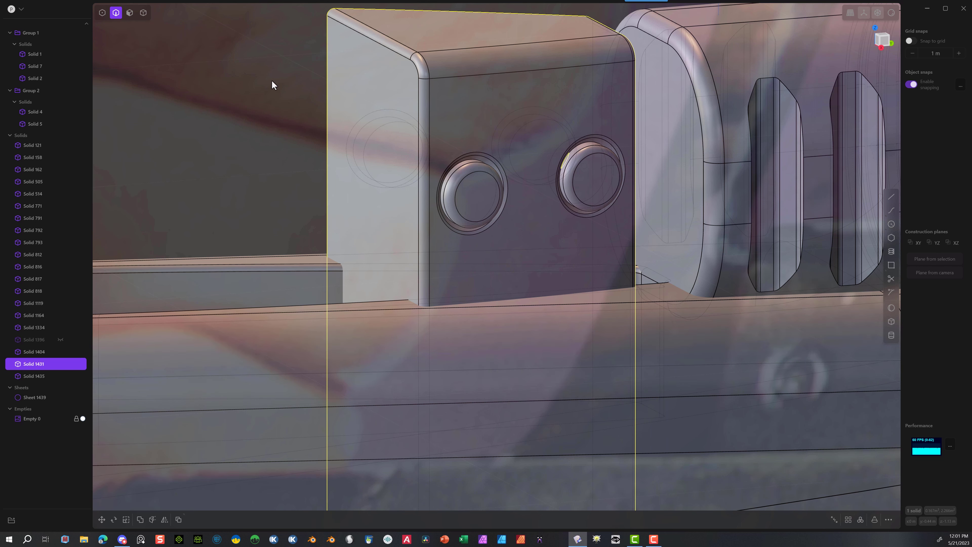
Step: Mirror the rear screw along X across the gun's centre plane in the Top view, slicing it at the mirror plane
{"action": "left_click", "coordinate": [131, 188]}
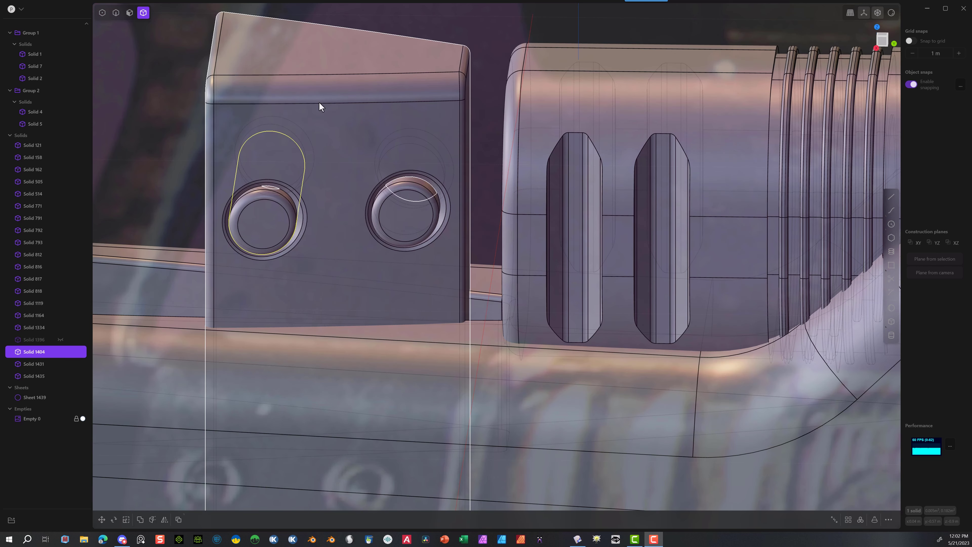
{"action": "middle_click_drag", "start_coordinate": [319, 101], "coordinate": [315, 119]}
{"action": "left_click", "coordinate": [877, 27]}
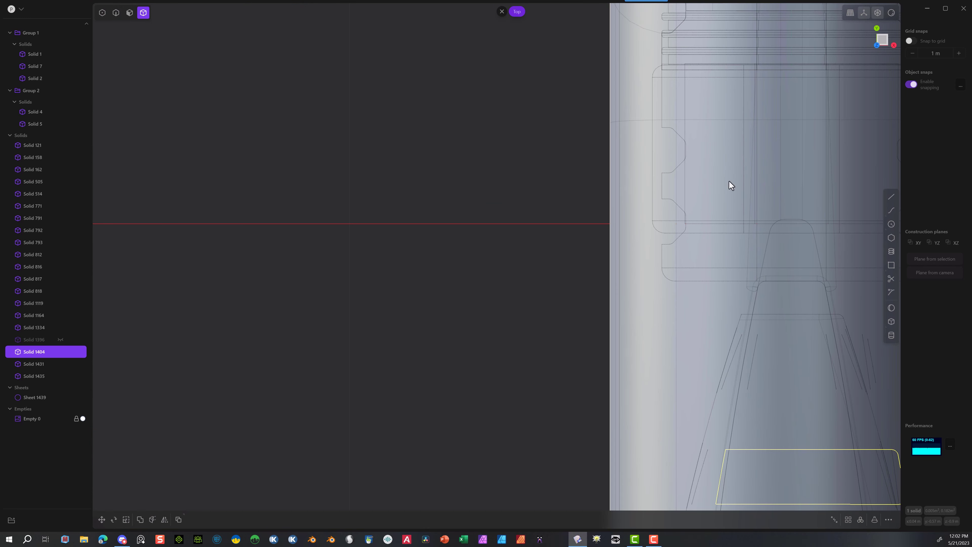
{"action": "middle_click_drag", "start_coordinate": [552, 229], "coordinate": [217, 44], "text": "shift"}
{"action": "scroll", "coordinate": [749, 306], "scroll_direction": "down", "scroll_amount": 3}
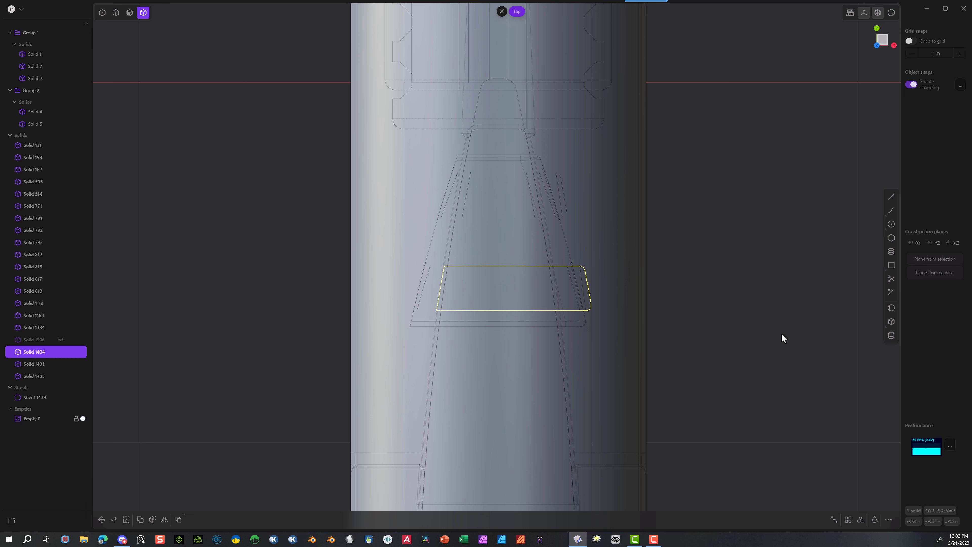
{"action": "left_click", "coordinate": [165, 520]}
{"action": "left_click", "coordinate": [517, 82]}
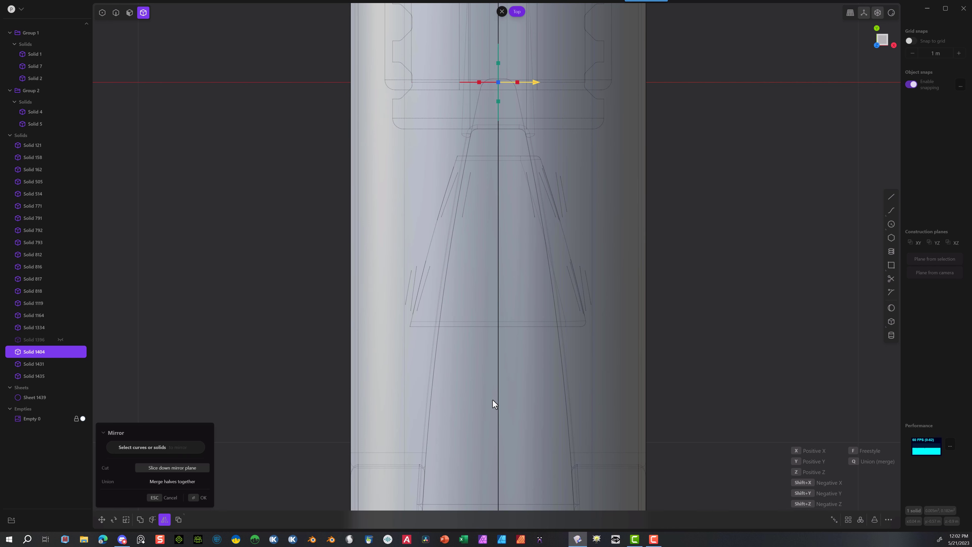
{"action": "left_click", "coordinate": [194, 499]}
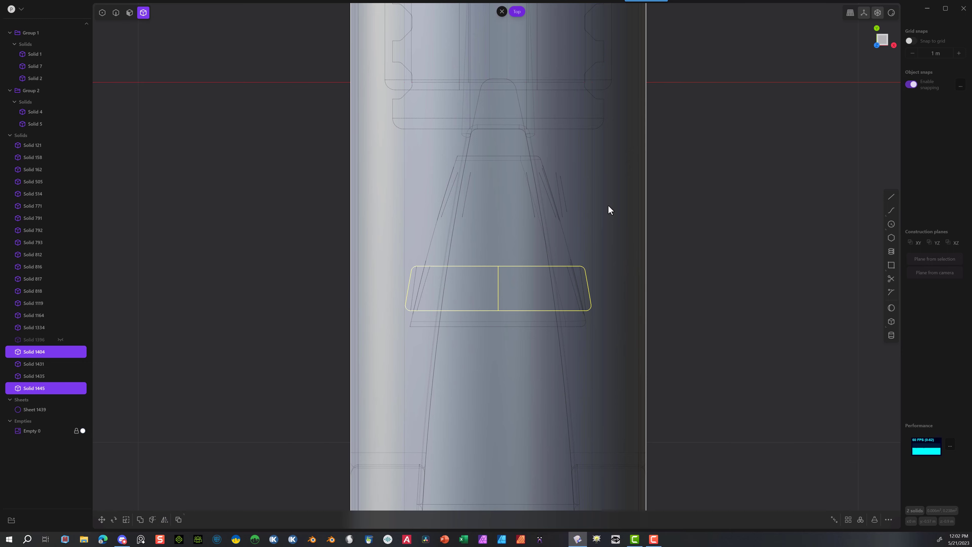
Step: Mirror the front screw along X across the centre plane in the Top view, slicing it at the mirror plane
{"action": "middle_click_drag", "start_coordinate": [637, 203], "coordinate": [625, 165]}
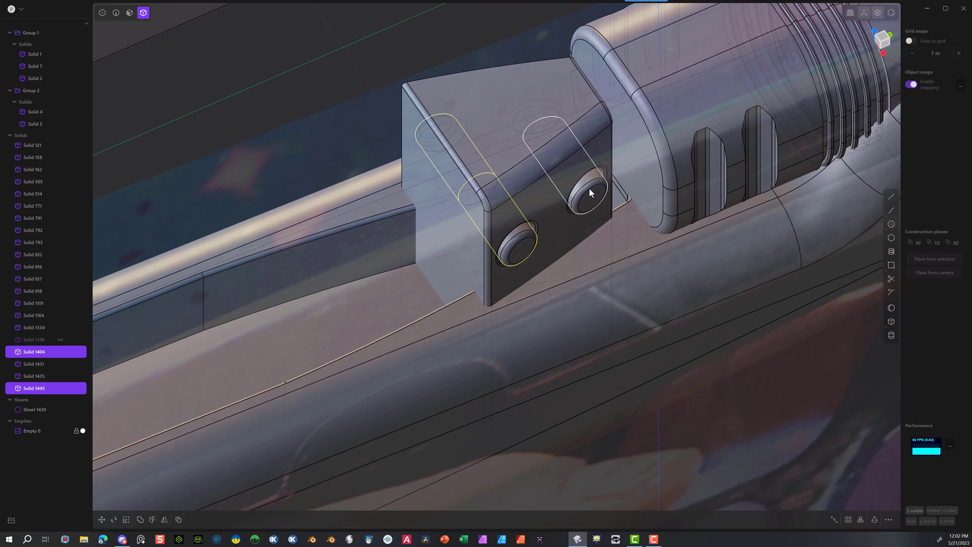
{"action": "left_click", "coordinate": [440, 168]}
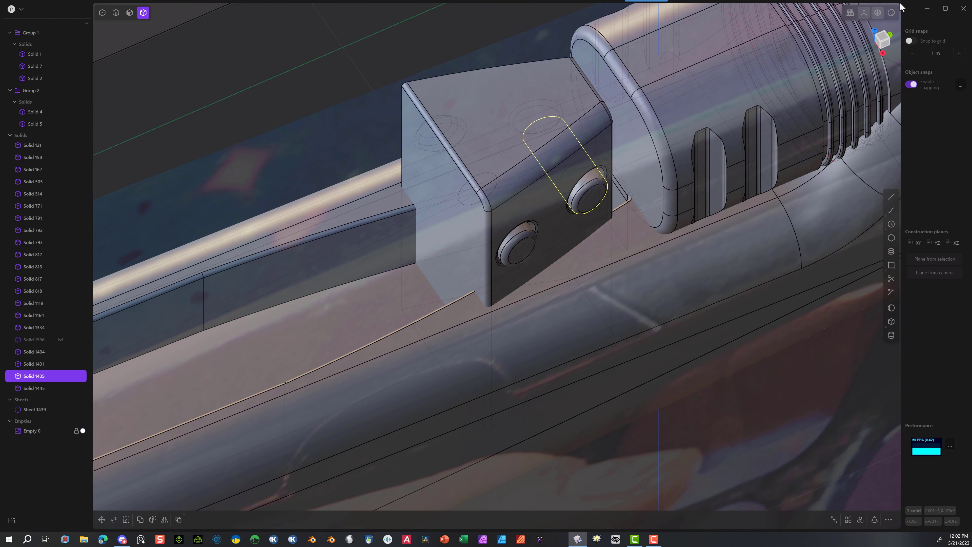
{"action": "left_click", "coordinate": [875, 34]}
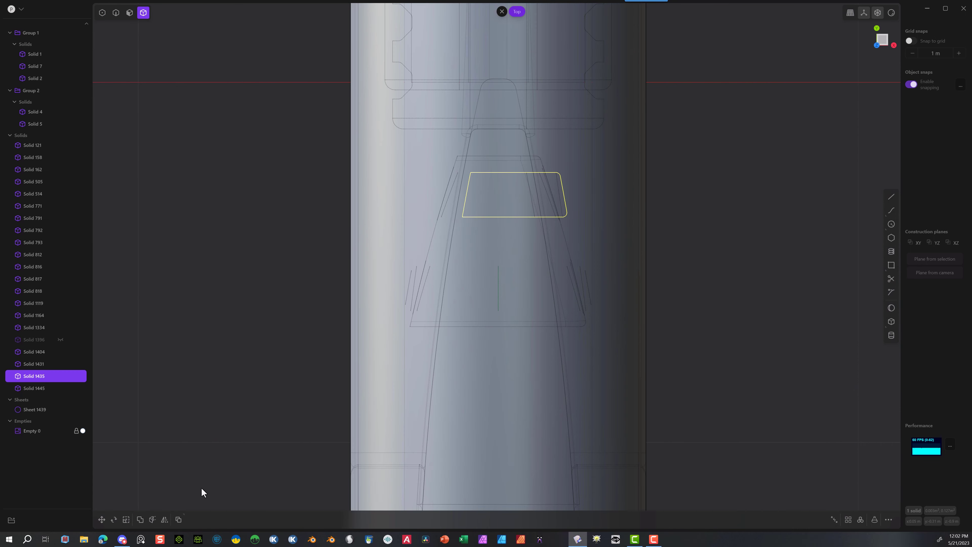
{"action": "left_click", "coordinate": [164, 520]}
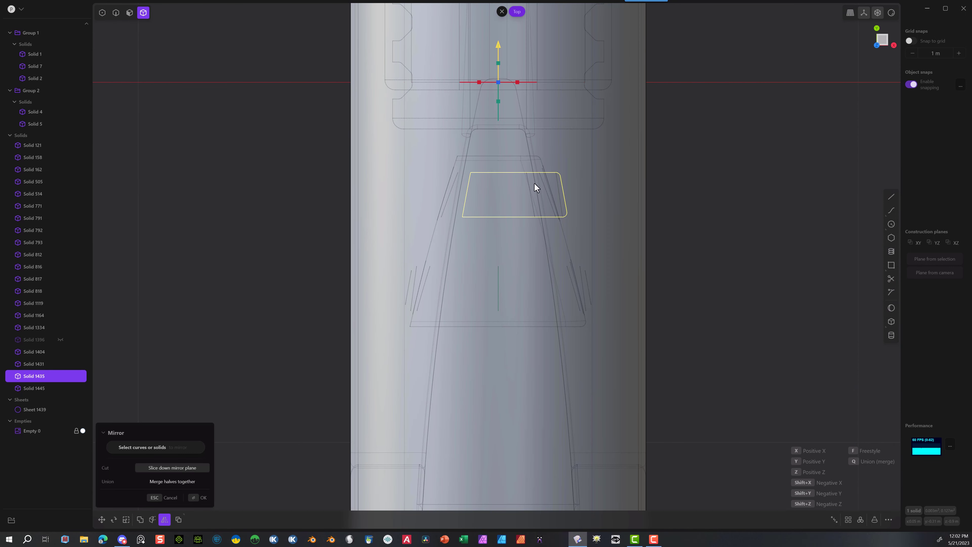
{"action": "left_click", "coordinate": [518, 84]}
{"action": "left_click", "coordinate": [192, 500]}
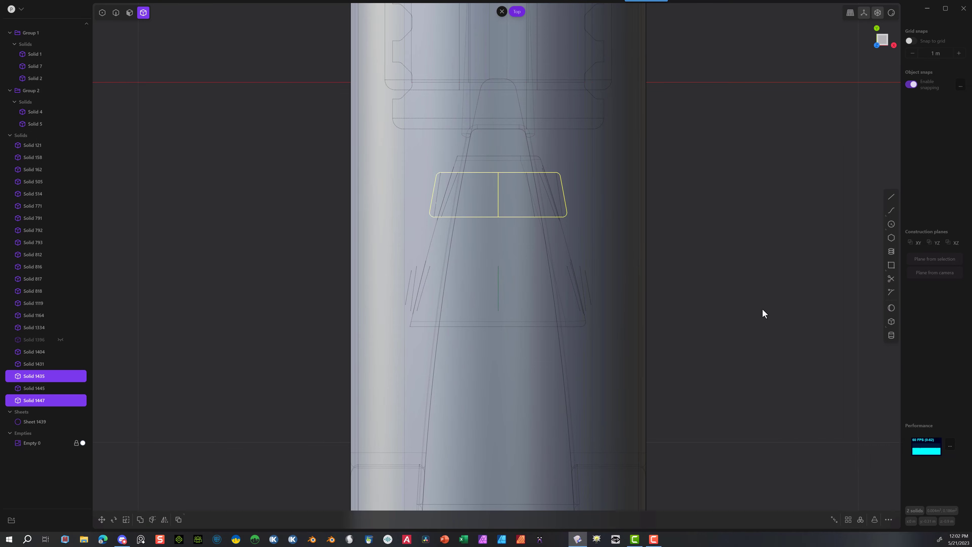
Step: Delete both mirrored screws on the opposite side of the block
{"action": "middle_click_drag", "start_coordinate": [762, 309], "coordinate": [642, 212]}
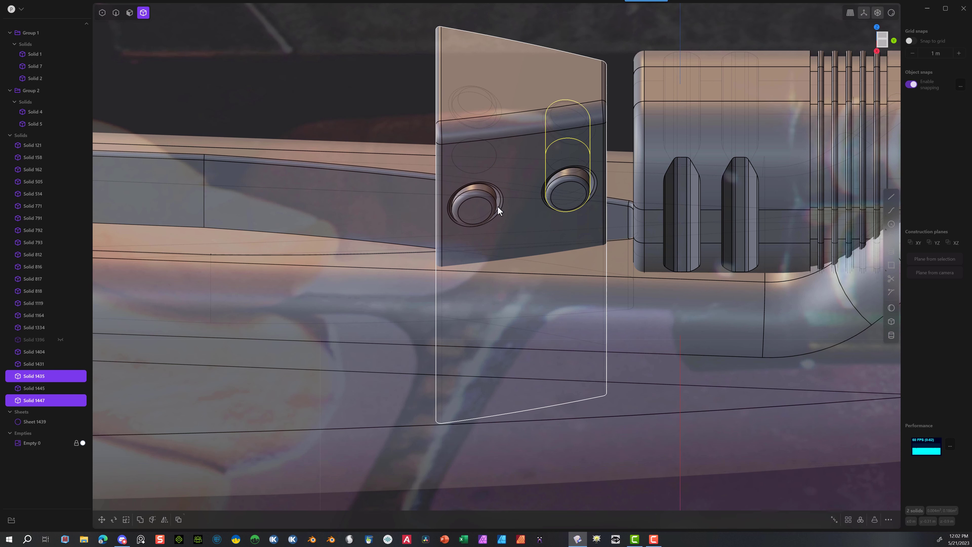
{"action": "left_click", "coordinate": [320, 83]}
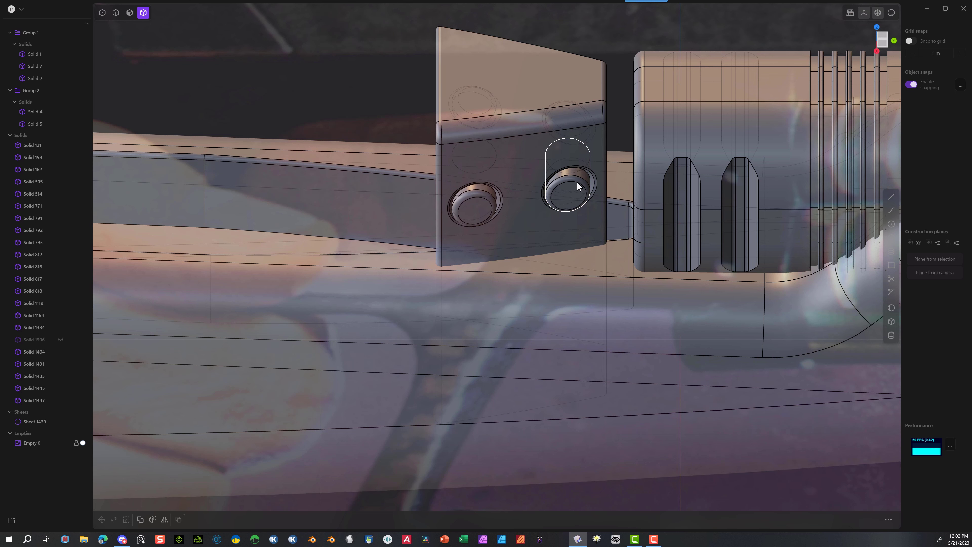
{"action": "middle_click_drag", "start_coordinate": [584, 182], "coordinate": [729, 178]}
{"action": "left_click", "coordinate": [416, 149]}
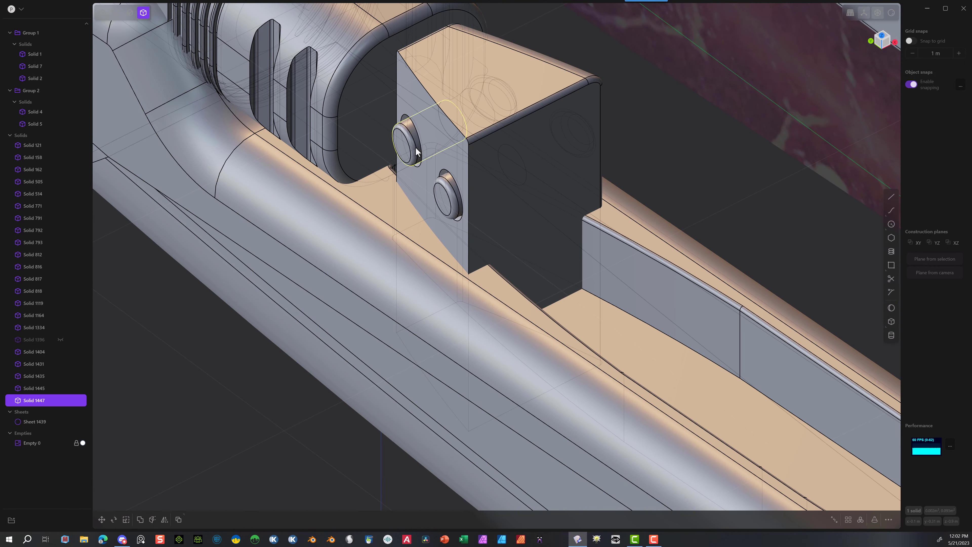
{"action": "left_click", "coordinate": [448, 210]}
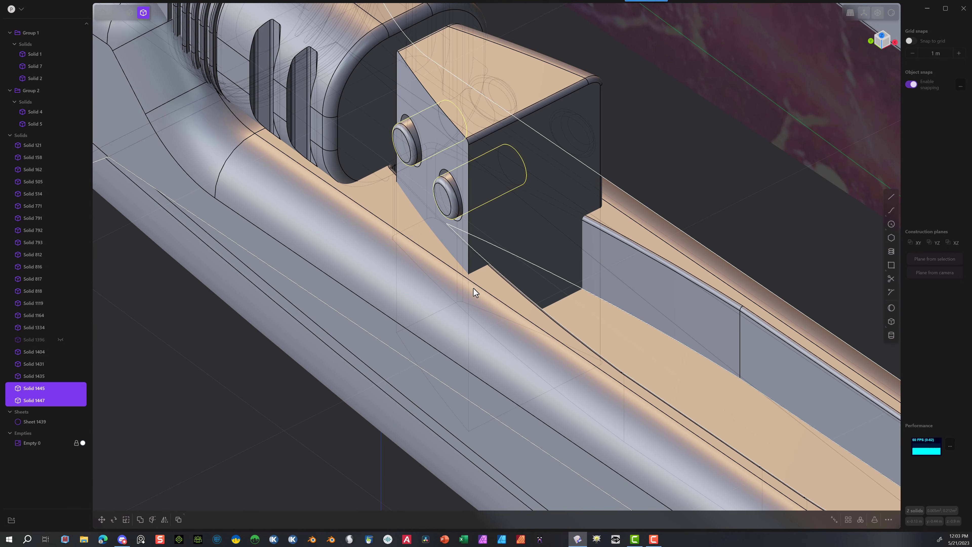
{"action": "key", "text": "Delete"}
Step: Move both remaining screws about 0.030 m inward along negative X into their holes in the block
{"action": "middle_click_drag", "start_coordinate": [627, 195], "coordinate": [574, 140]}
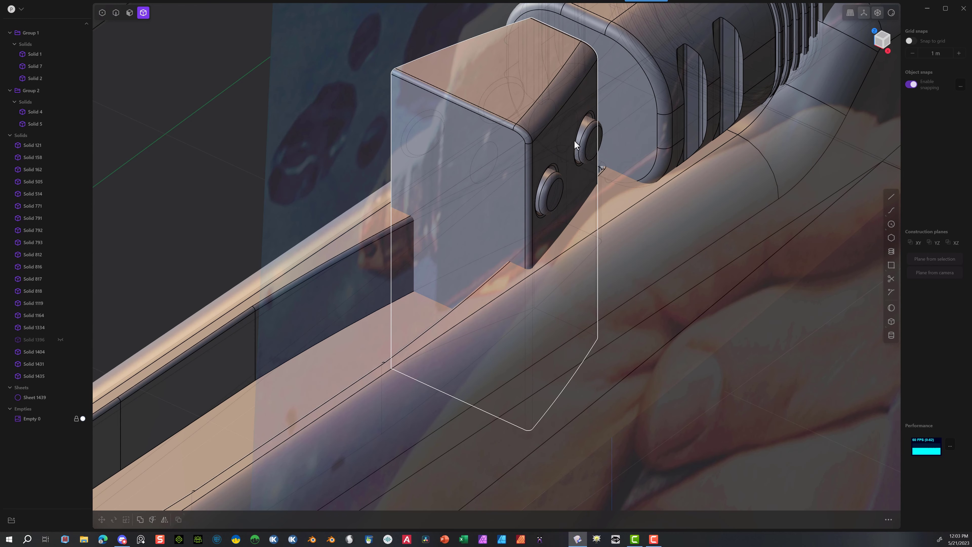
{"action": "left_click", "coordinate": [581, 136]}
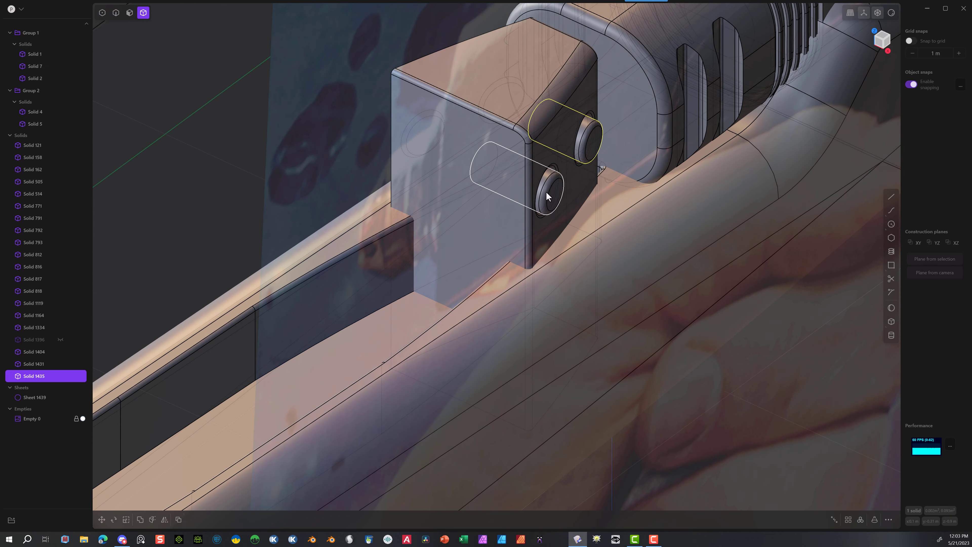
{"action": "left_click", "coordinate": [546, 191]}
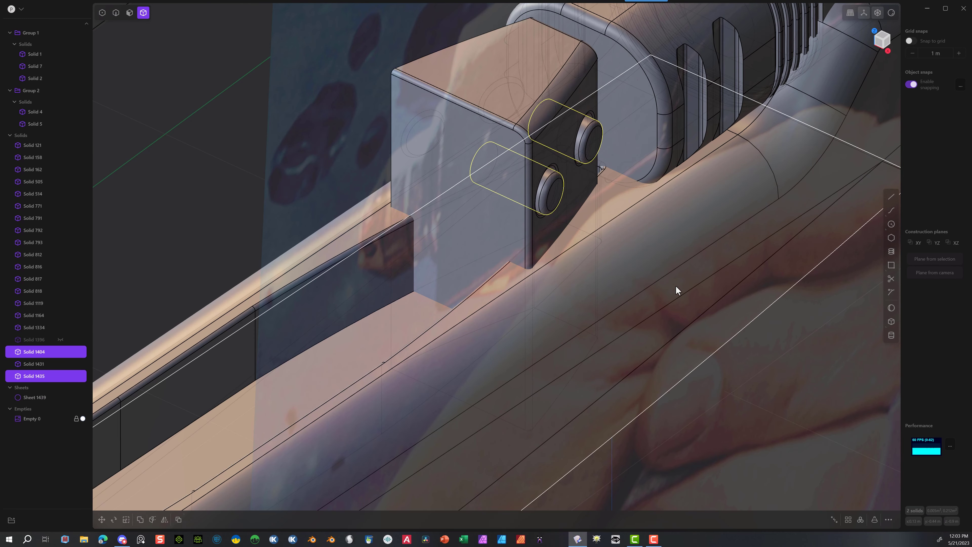
{"action": "key", "text": "g"}
{"action": "left_click_drag", "start_coordinate": [581, 171], "coordinate": [572, 167]}
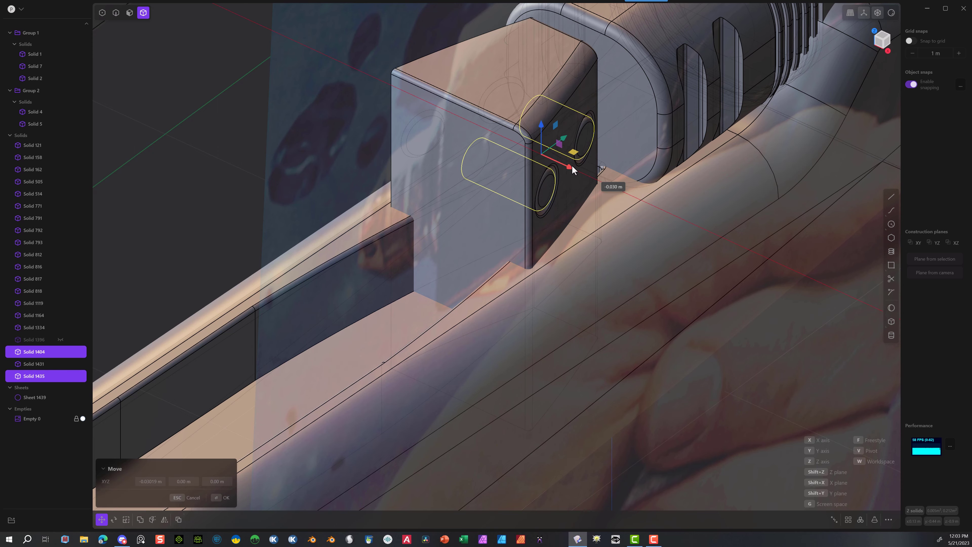
{"action": "middle_click_drag", "start_coordinate": [572, 165], "coordinate": [182, 521]}
{"action": "left_click", "coordinate": [220, 498]}
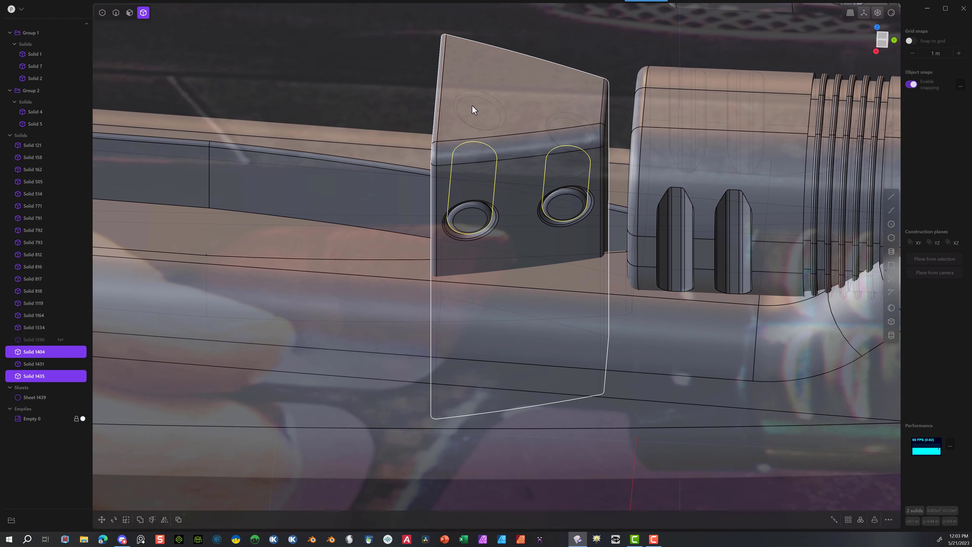
Step: Mirror both recessed screws along X across the gun's centre plane, slicing them at the mirror plane
{"action": "middle_click_drag", "start_coordinate": [447, 206], "coordinate": [582, 224]}
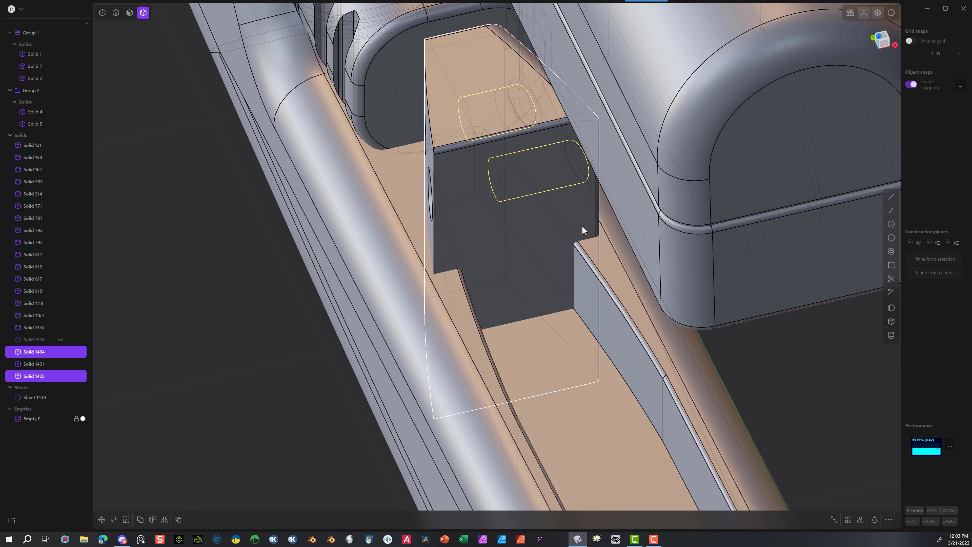
{"action": "left_click", "coordinate": [164, 519]}
{"action": "scroll", "coordinate": [532, 76], "scroll_direction": "down", "scroll_amount": 4}
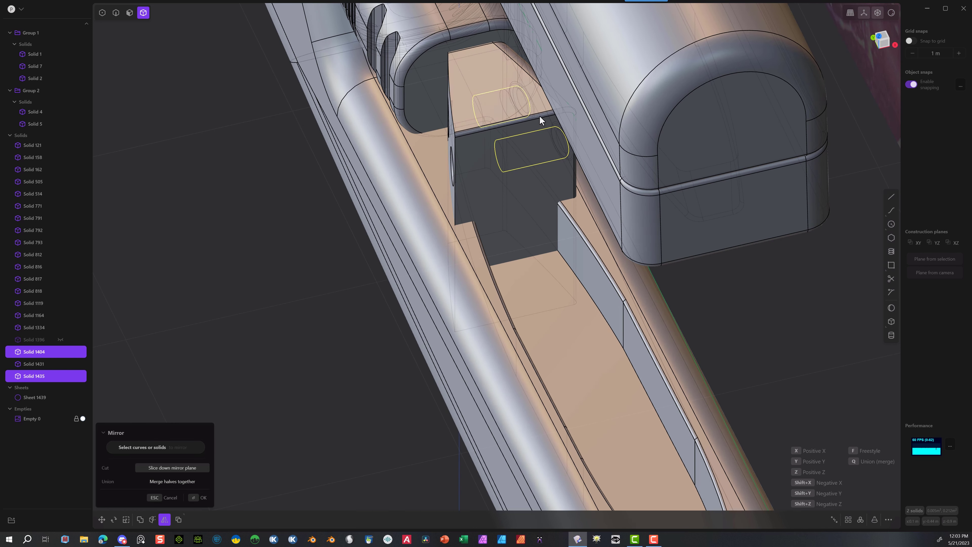
{"action": "middle_click_drag", "start_coordinate": [539, 116], "coordinate": [517, 22]}
{"action": "left_click", "coordinate": [523, 34]}
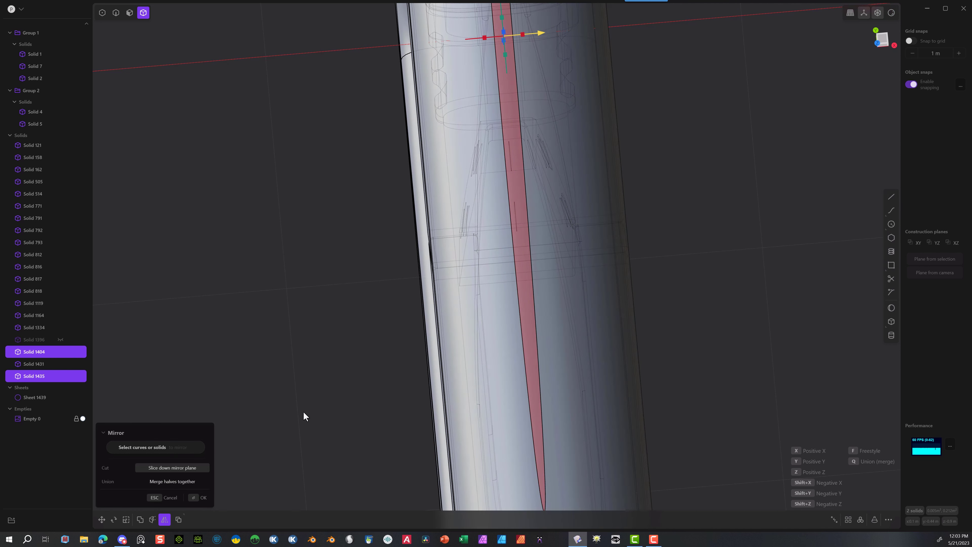
{"action": "left_click", "coordinate": [193, 503]}
Step: Run a Boolean operation on the two recessed screws and their mirrored copies
{"action": "middle_click_drag", "start_coordinate": [289, 343], "coordinate": [334, 249]}
{"action": "key", "text": "q"}
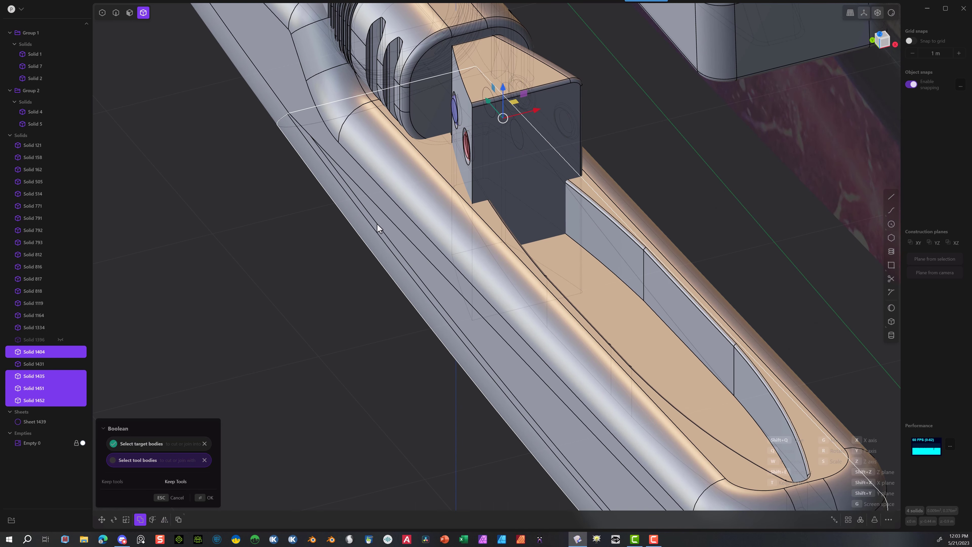
{"action": "left_click", "coordinate": [206, 498]}
Step: Try to fillet the crosswise edge between the lower shell's top and slanted front face by about 0.046 m
{"action": "middle_click_drag", "start_coordinate": [289, 333], "coordinate": [180, 293]}
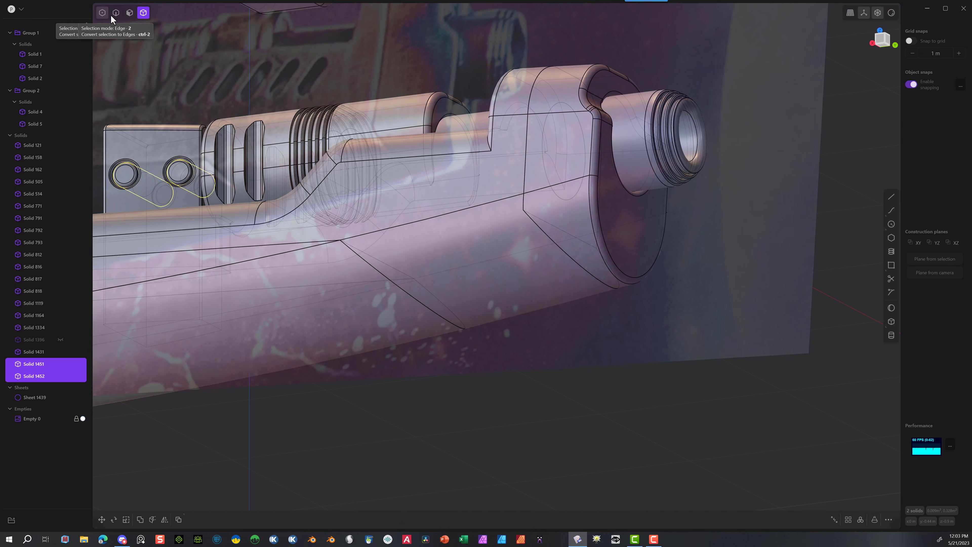
{"action": "left_click", "coordinate": [116, 13]}
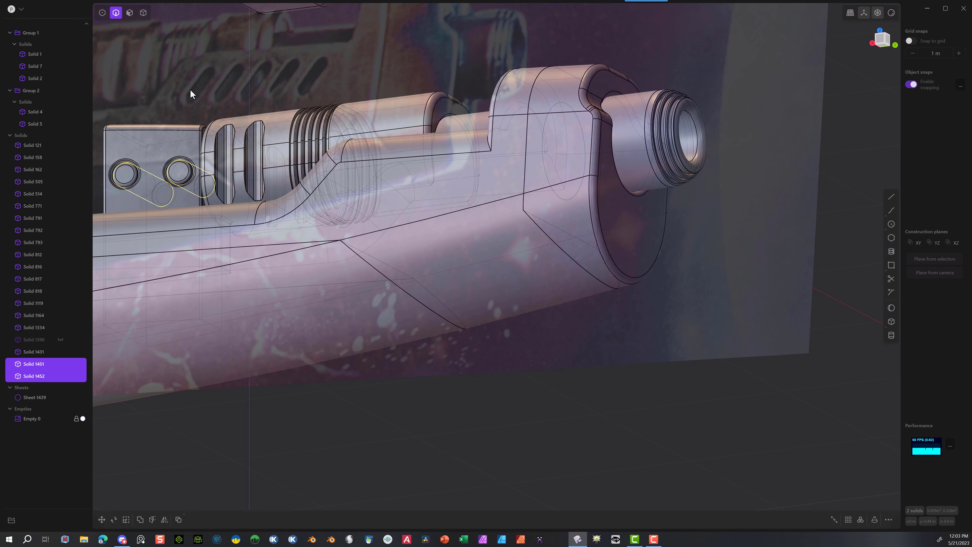
{"action": "left_click", "coordinate": [375, 262]}
{"action": "key", "text": "f"}
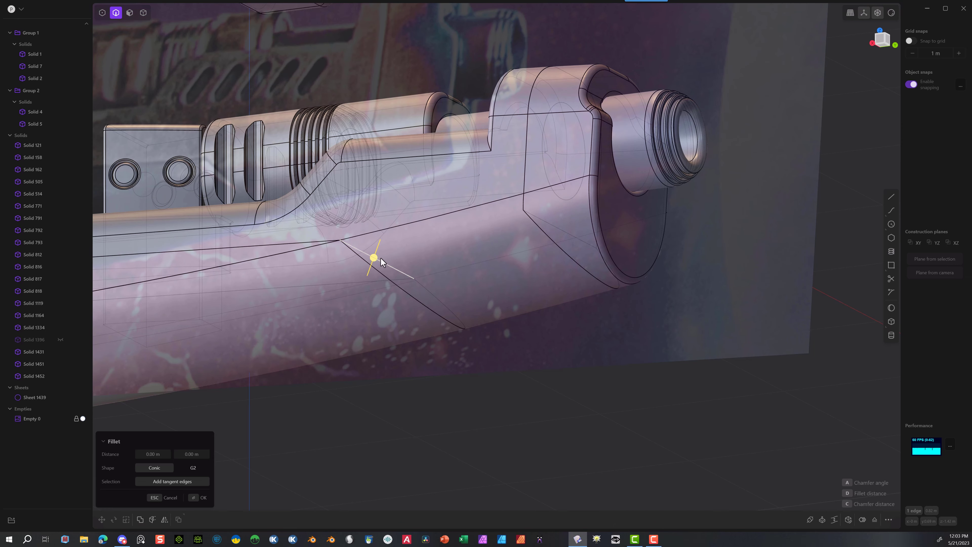
{"action": "left_click_drag", "start_coordinate": [375, 261], "coordinate": [380, 250]}
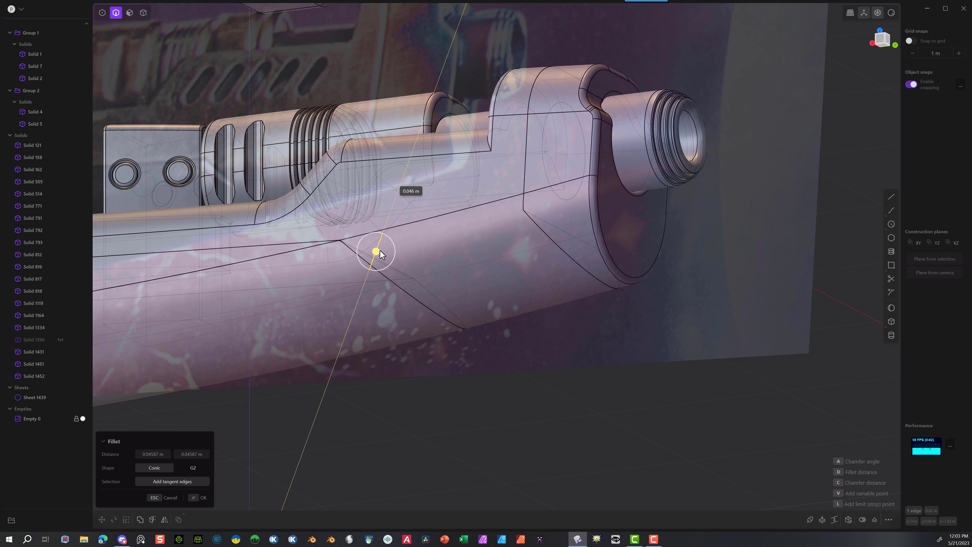
{"action": "middle_click_drag", "start_coordinate": [381, 251], "coordinate": [411, 280]}
{"action": "left_click", "coordinate": [199, 498]}
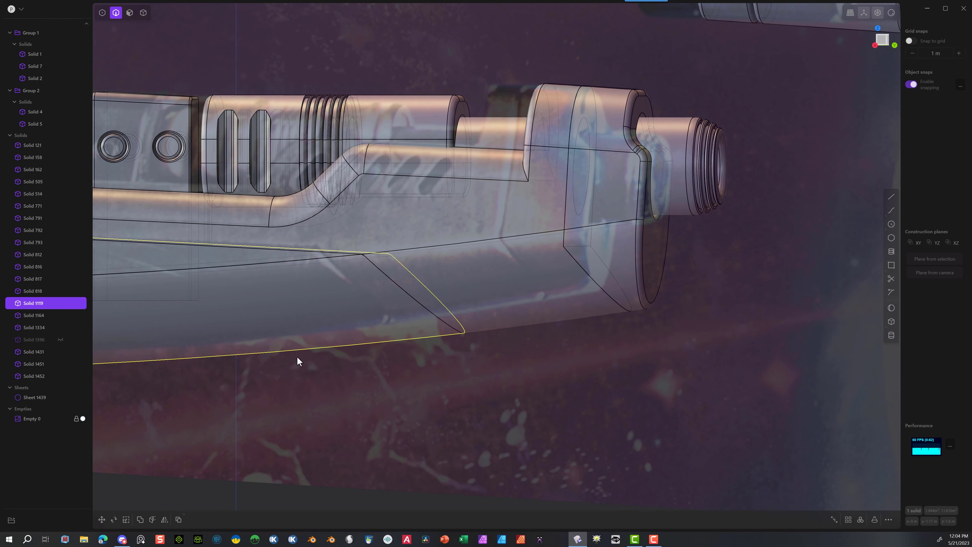
Step: Fillet the crosswise edge between the lower shell's top and slanted front face by about 0.033 m
{"action": "middle_click_drag", "start_coordinate": [297, 360], "coordinate": [338, 283]}
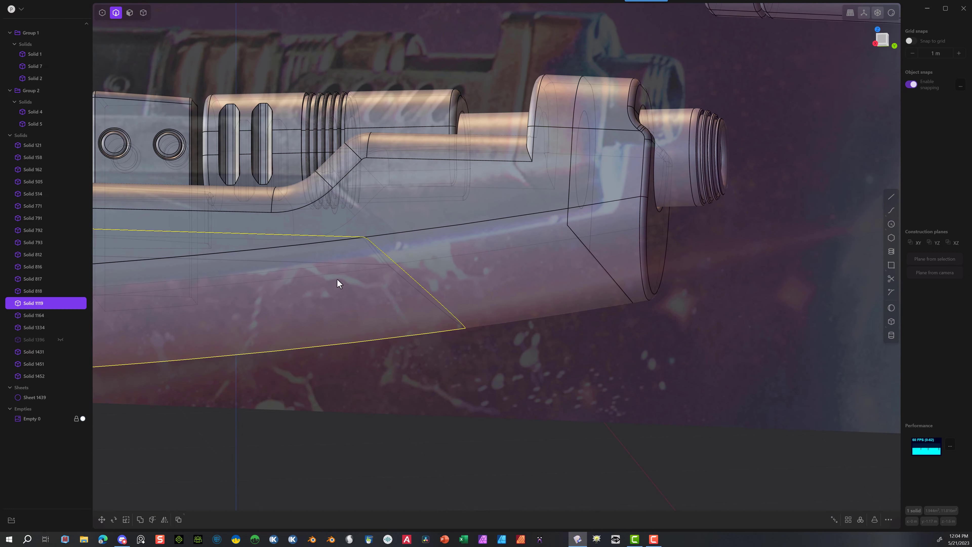
{"action": "key", "text": "Escape"}
{"action": "left_click", "coordinate": [368, 249]}
{"action": "key", "text": "f"}
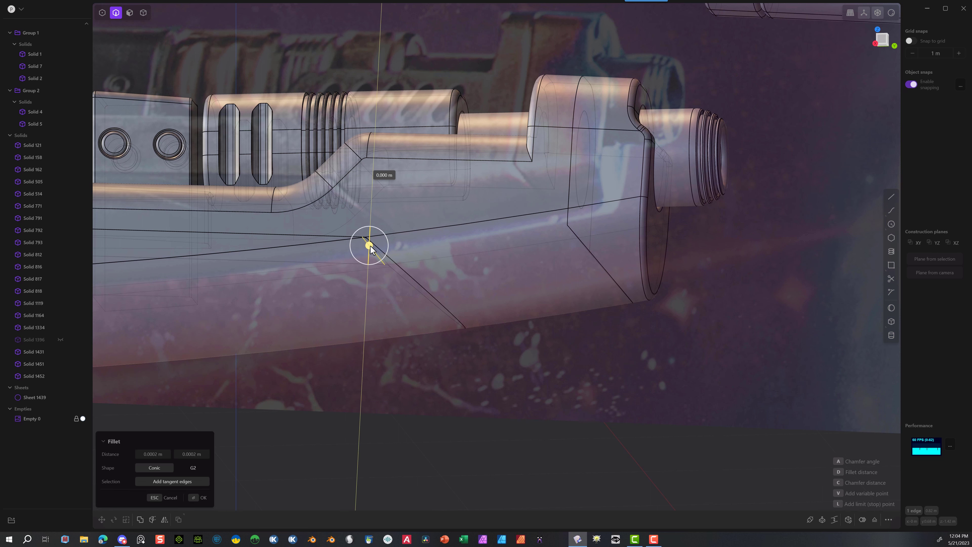
{"action": "left_click_drag", "start_coordinate": [390, 239], "coordinate": [387, 245]}
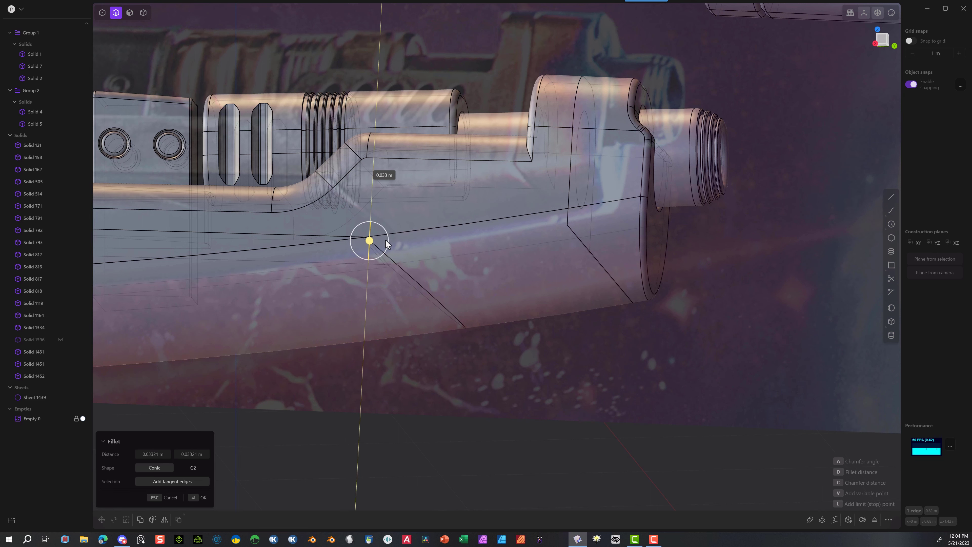
{"action": "left_click", "coordinate": [199, 498]}
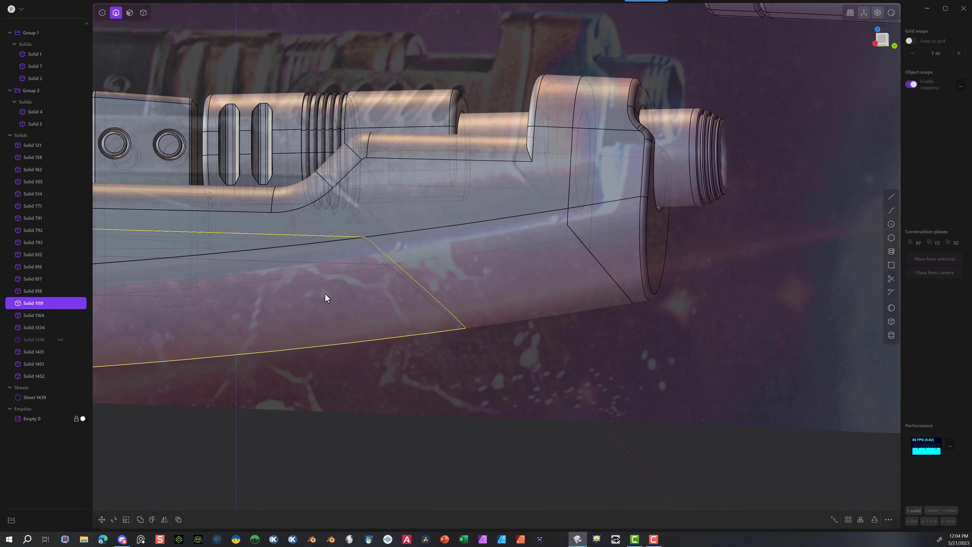
Step: Hide the housing that surrounds the lower cylinder and covers the lower shell
{"action": "middle_click_drag", "start_coordinate": [325, 295], "coordinate": [325, 302]}
{"action": "middle_click_drag", "start_coordinate": [366, 249], "coordinate": [375, 270]}
{"action": "left_click", "coordinate": [143, 13]}
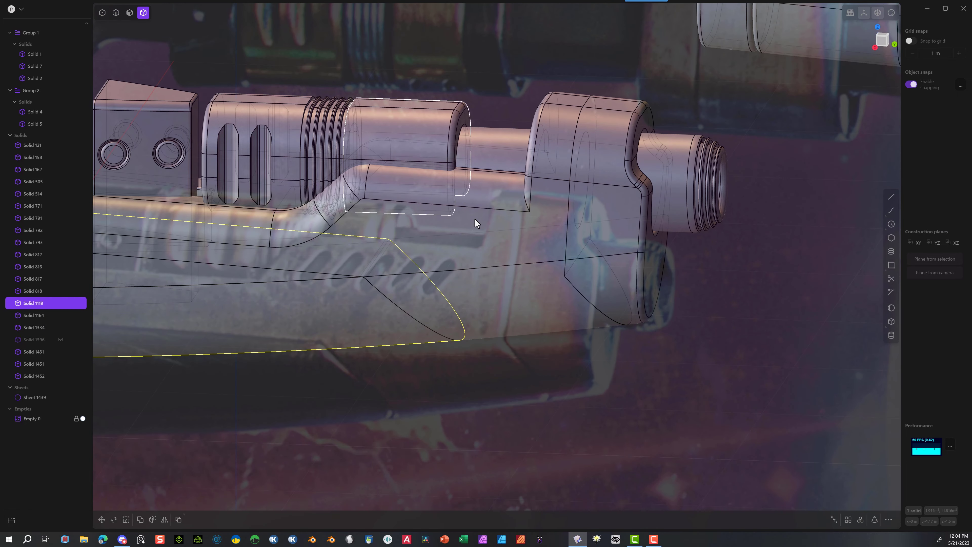
{"action": "left_click", "coordinate": [477, 323]}
{"action": "key", "text": "h"}
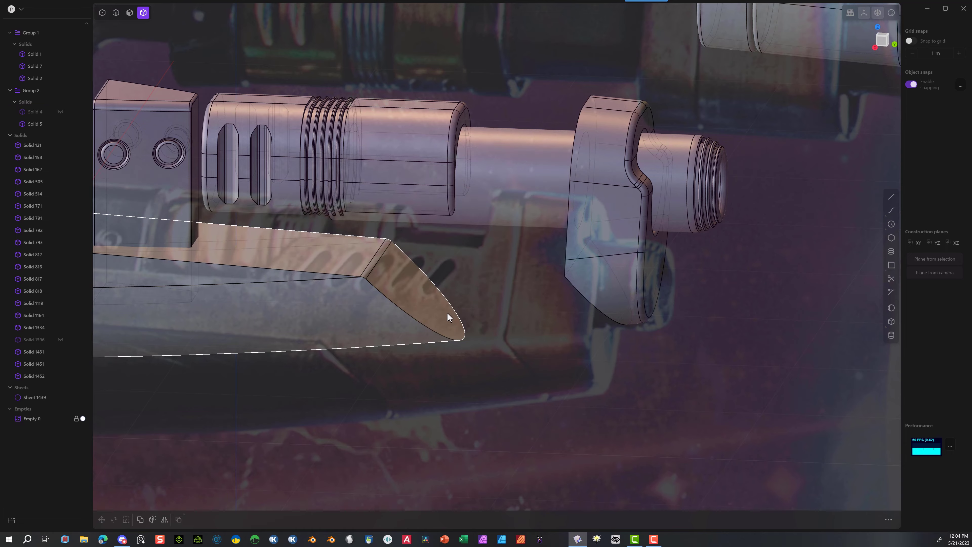
Step: Fillet the lower shell's outer upper edge, including its run down the slanted front face, by about 0.015 m
{"action": "middle_click_drag", "start_coordinate": [447, 312], "coordinate": [361, 273]}
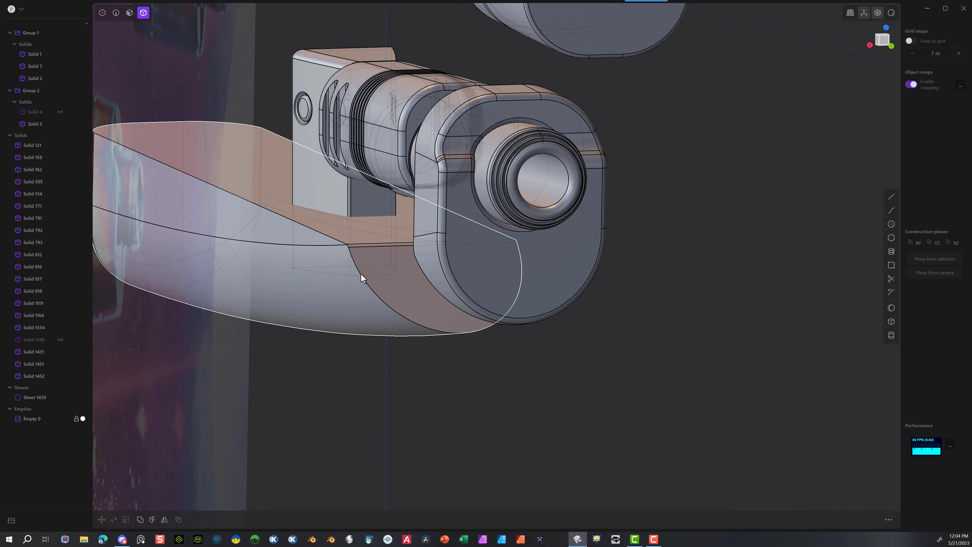
{"action": "left_click", "coordinate": [115, 12]}
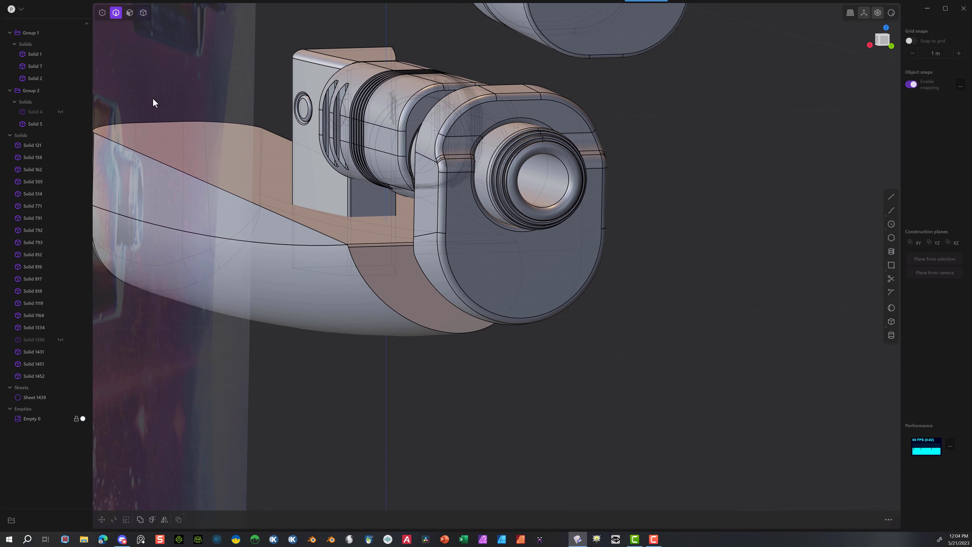
{"action": "left_click", "coordinate": [178, 170]}
{"action": "key", "text": "f"}
{"action": "left_click_drag", "start_coordinate": [179, 174], "coordinate": [175, 169]}
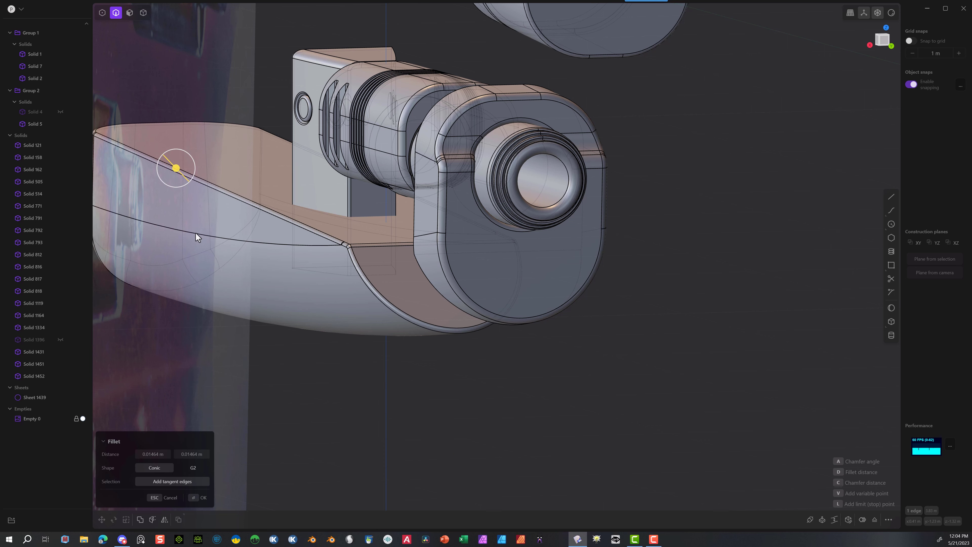
{"action": "left_click", "coordinate": [199, 500]}
Step: Show the housing instead of the lower shell and fillet the inner corner edge behind its front bulge by about 0.065 m
{"action": "scroll", "coordinate": [281, 415], "scroll_direction": "down", "scroll_amount": 2}
{"action": "middle_click_drag", "start_coordinate": [312, 408], "coordinate": [354, 423]}
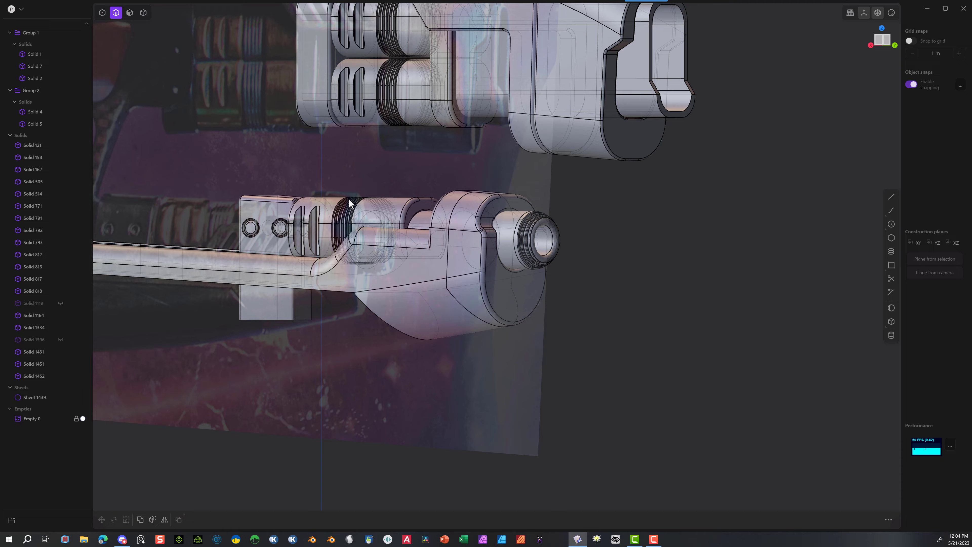
{"action": "middle_click_drag", "start_coordinate": [369, 209], "coordinate": [443, 150]}
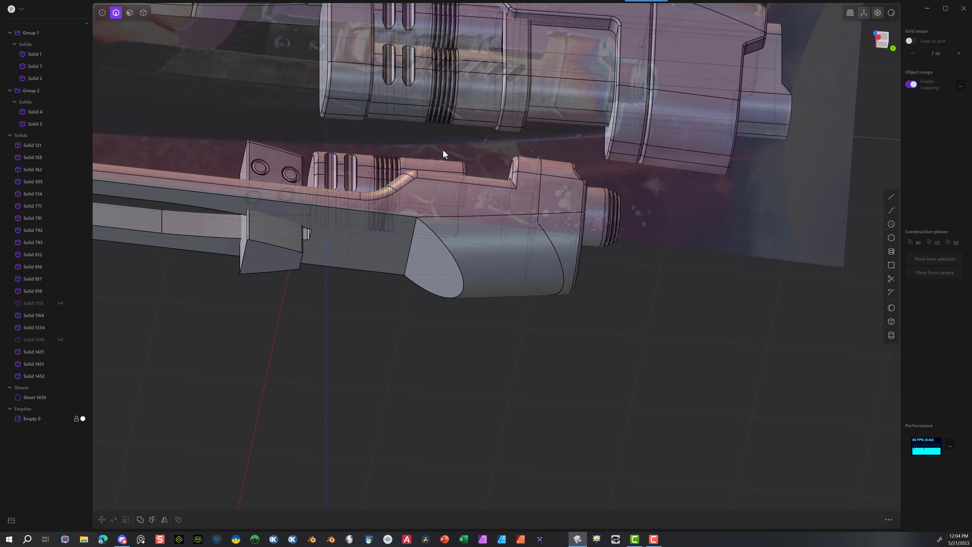
{"action": "left_click", "coordinate": [412, 252]}
{"action": "key", "text": "f"}
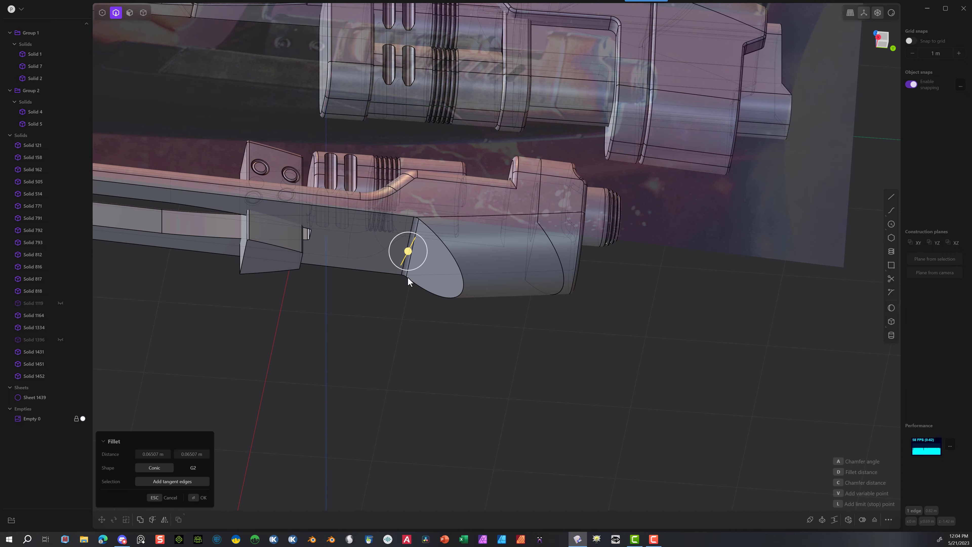
{"action": "middle_click_drag", "start_coordinate": [331, 299], "coordinate": [220, 294]}
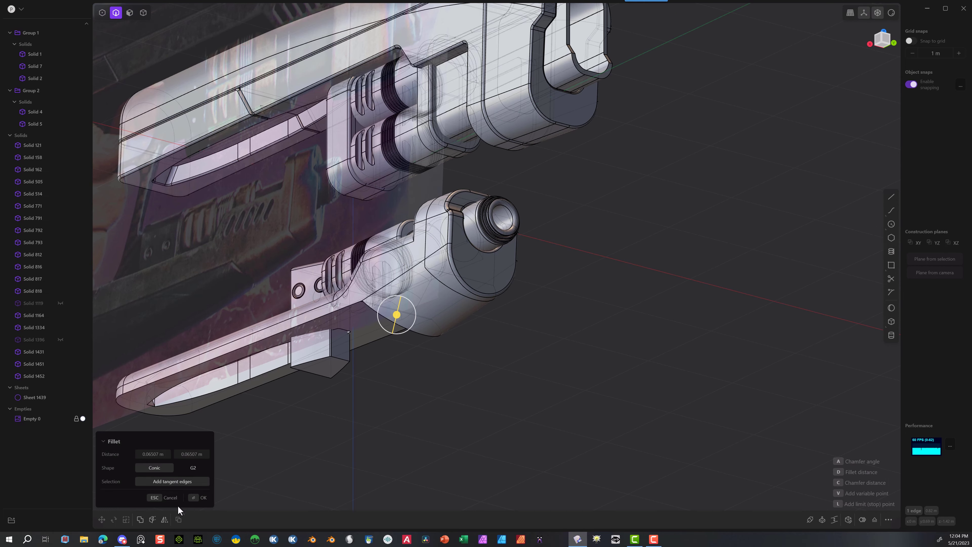
{"action": "left_click", "coordinate": [196, 508]}
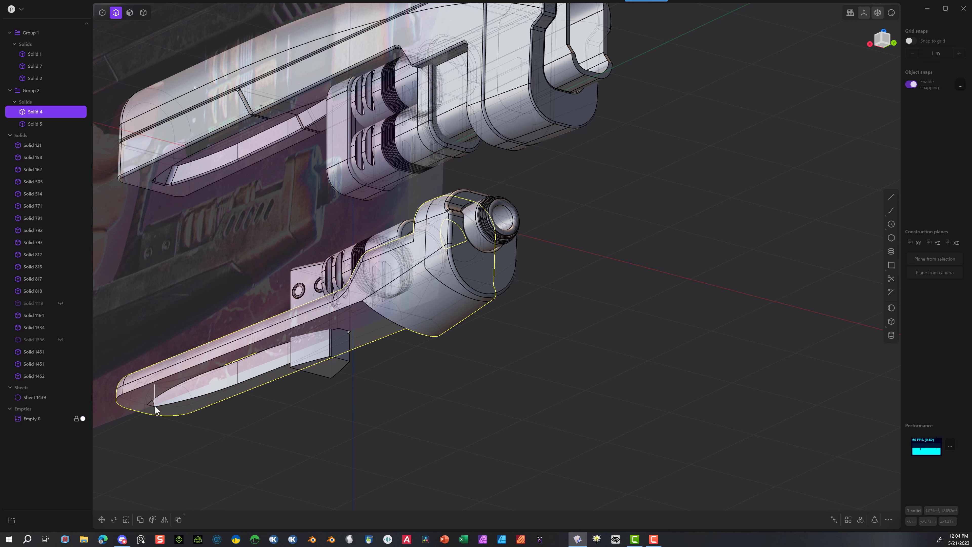
Step: Fillet the two short upright edges at the rear end of the opening in the housing's underside by about 0.003 m
{"action": "left_click", "coordinate": [154, 406]}
{"action": "key", "text": "b"}
{"action": "middle_click_drag", "start_coordinate": [155, 406], "coordinate": [89, 409]}
{"action": "middle_click_drag", "start_coordinate": [623, 437], "coordinate": [581, 426]}
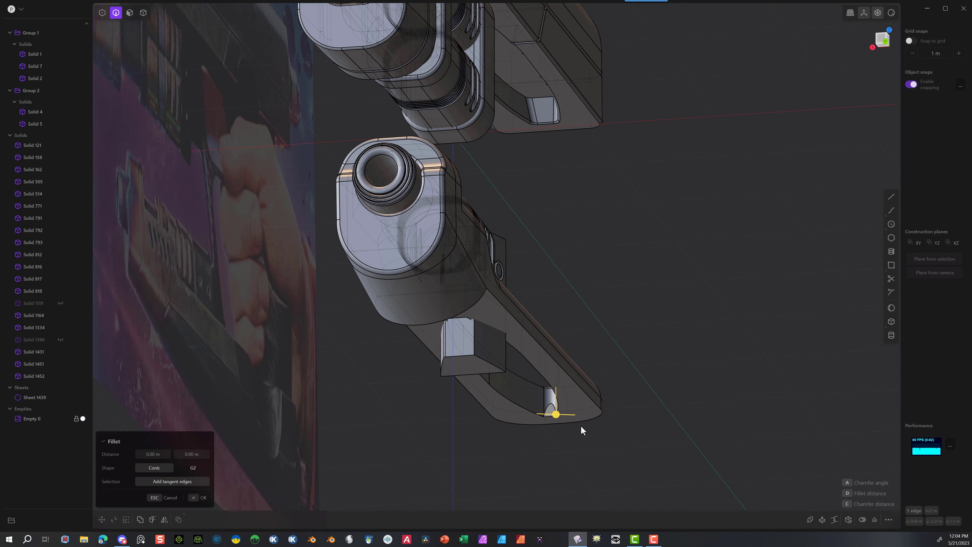
{"action": "scroll", "coordinate": [581, 430], "scroll_direction": "up", "scroll_amount": 2}
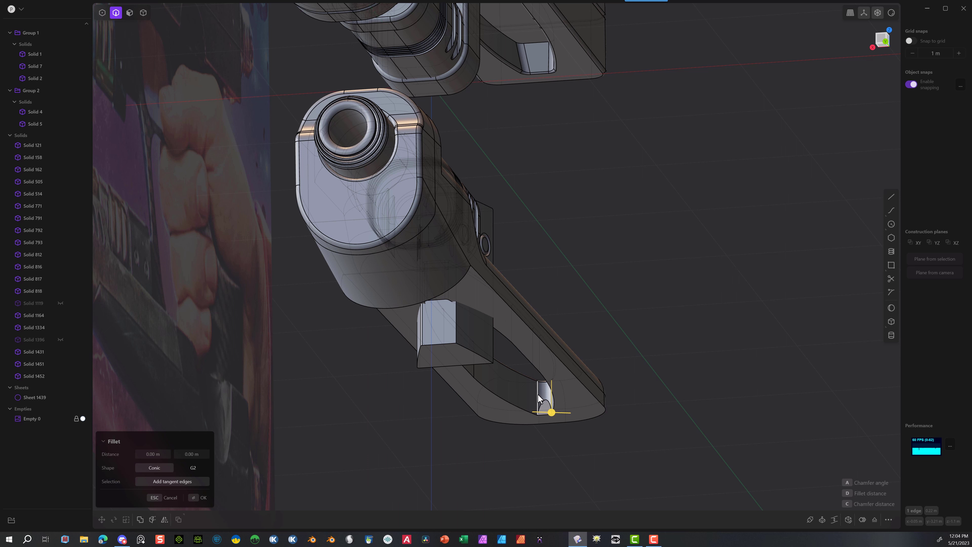
{"action": "left_click", "coordinate": [538, 396]}
{"action": "scroll", "coordinate": [559, 423], "scroll_direction": "up", "scroll_amount": 4}
{"action": "left_click_drag", "start_coordinate": [530, 386], "coordinate": [531, 390]}
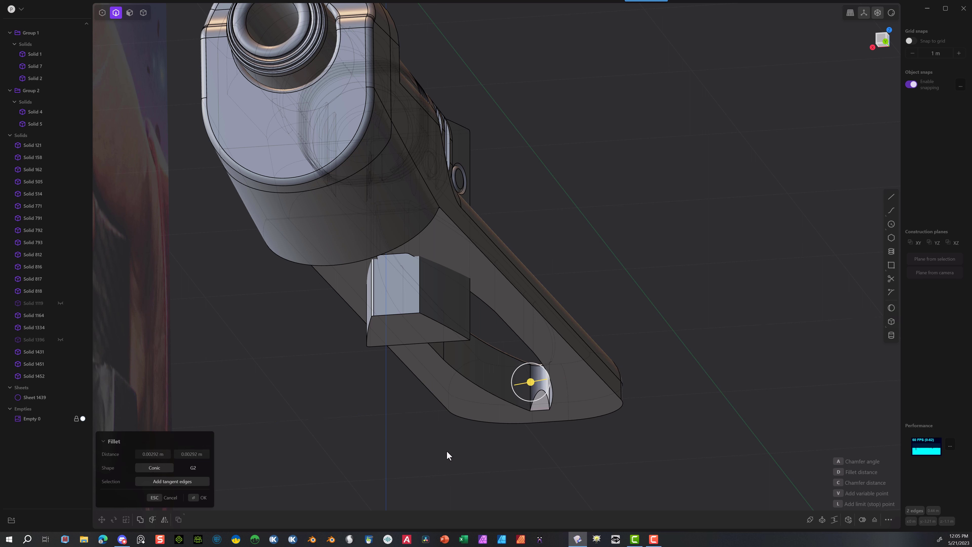
{"action": "left_click", "coordinate": [195, 499]}
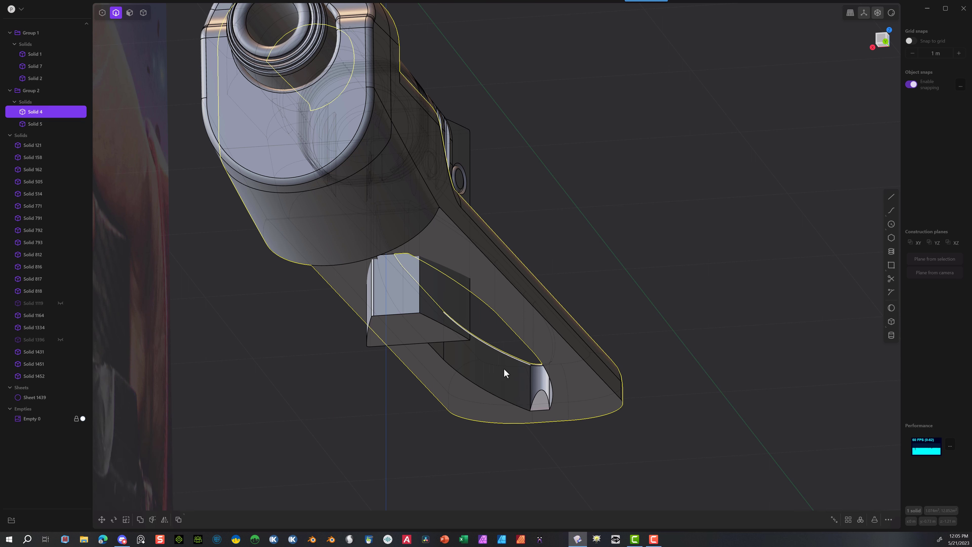
Step: Fillet the long lower rim edge of the housing's underside opening by about 0.017 m
{"action": "left_click", "coordinate": [479, 387]}
{"action": "key", "text": "b"}
{"action": "left_click_drag", "start_coordinate": [479, 387], "coordinate": [483, 392]}
{"action": "middle_click_drag", "start_coordinate": [555, 371], "coordinate": [701, 387]}
{"action": "middle_click_drag", "start_coordinate": [368, 313], "coordinate": [245, 482]}
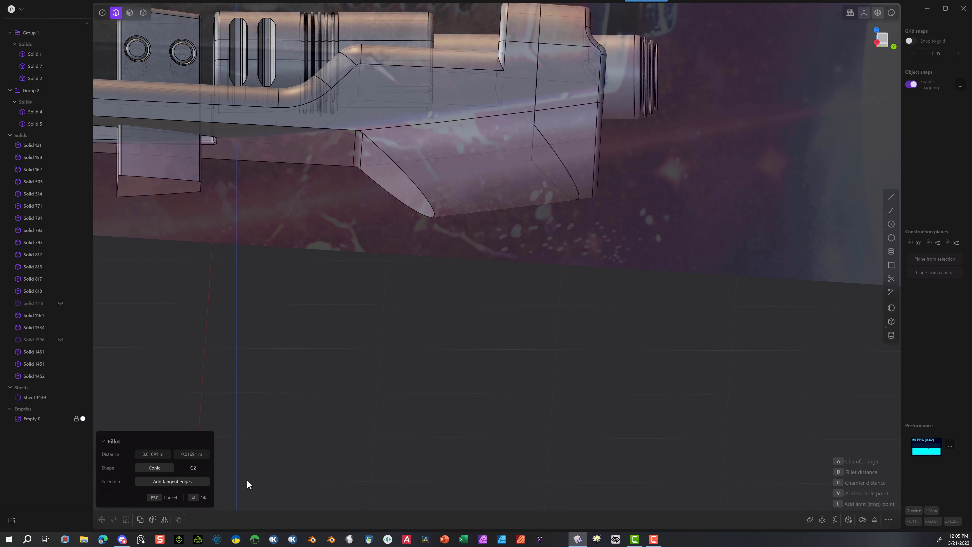
{"action": "left_click", "coordinate": [200, 497]}
Step: Fillet the slanted rear edge of the housing's front bulge by about 0.022 m and show the hidden lower solids
{"action": "left_click", "coordinate": [406, 178]}
{"action": "key", "text": "f"}
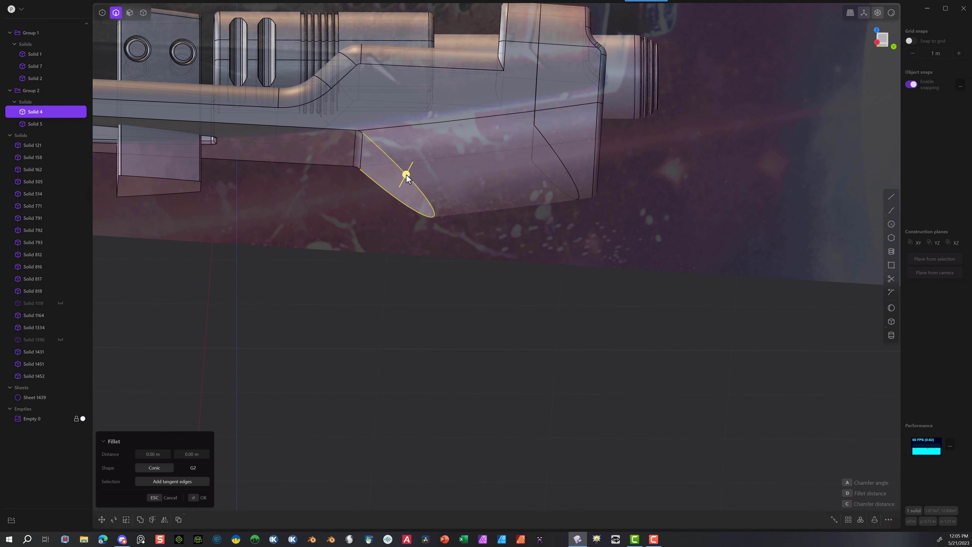
{"action": "left_click_drag", "start_coordinate": [409, 178], "coordinate": [407, 179]}
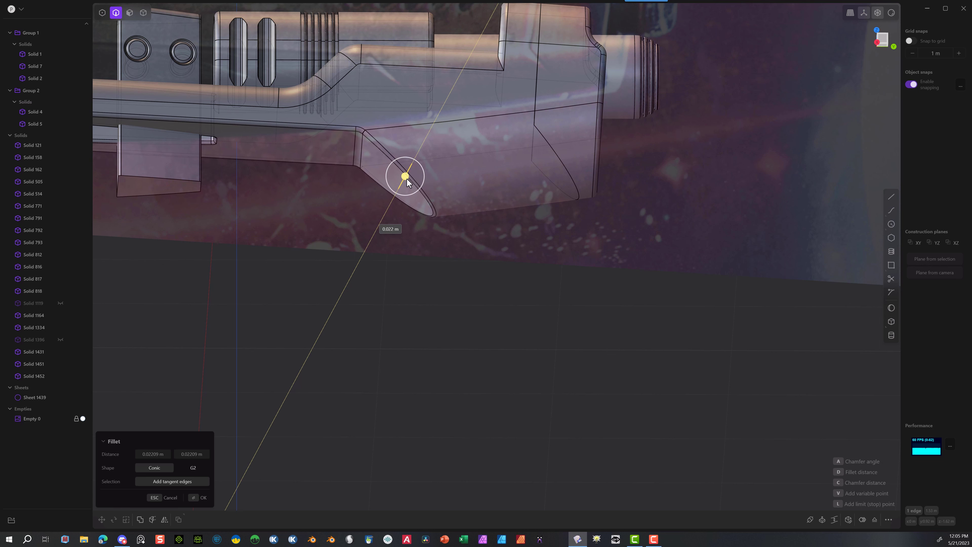
{"action": "scroll", "coordinate": [407, 183], "scroll_direction": "down", "scroll_amount": 3}
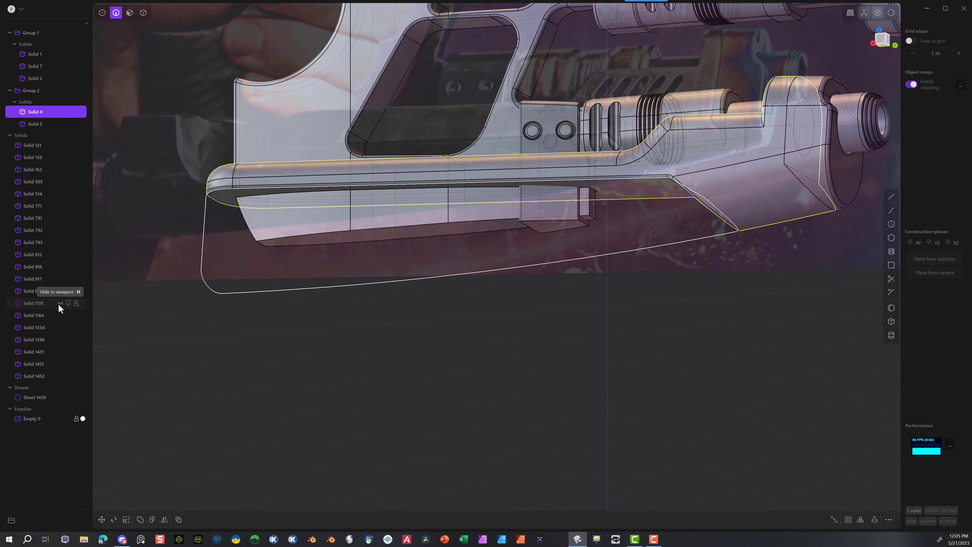
Step: Fillet the front cap's corner edge at the bend of its joint with the housing by about 0.064 m
{"action": "middle_click_drag", "start_coordinate": [695, 263], "coordinate": [809, 177]}
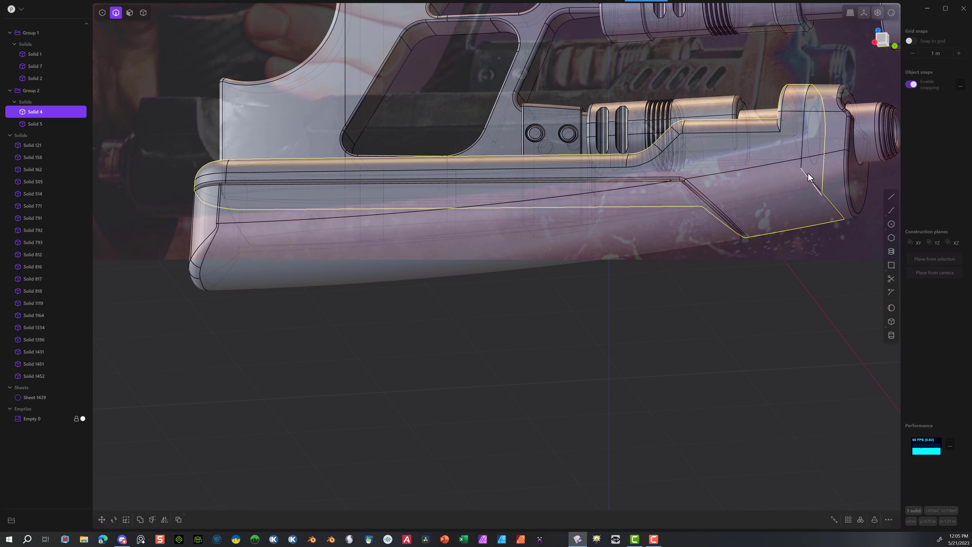
{"action": "scroll", "coordinate": [638, 266], "scroll_direction": "up", "scroll_amount": 6}
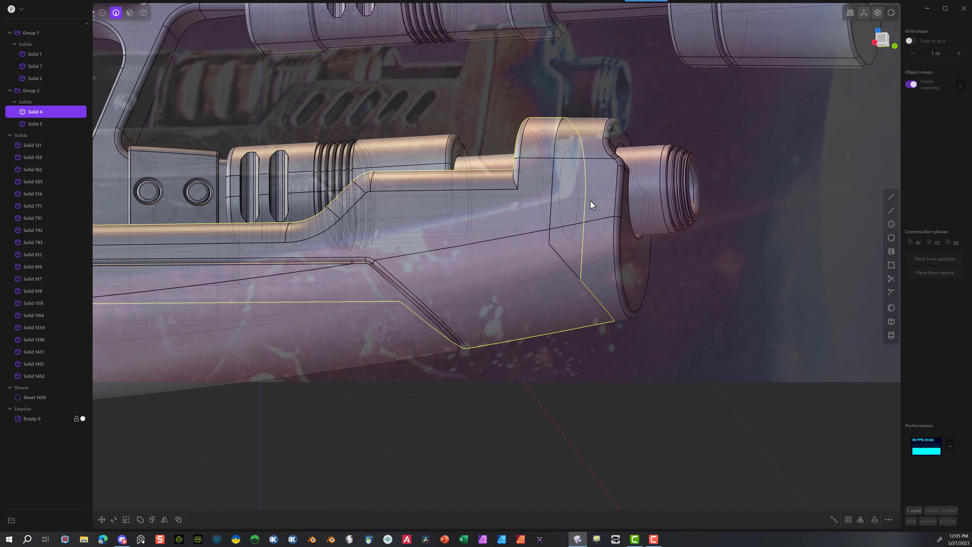
{"action": "middle_click_drag", "start_coordinate": [556, 276], "coordinate": [535, 293]}
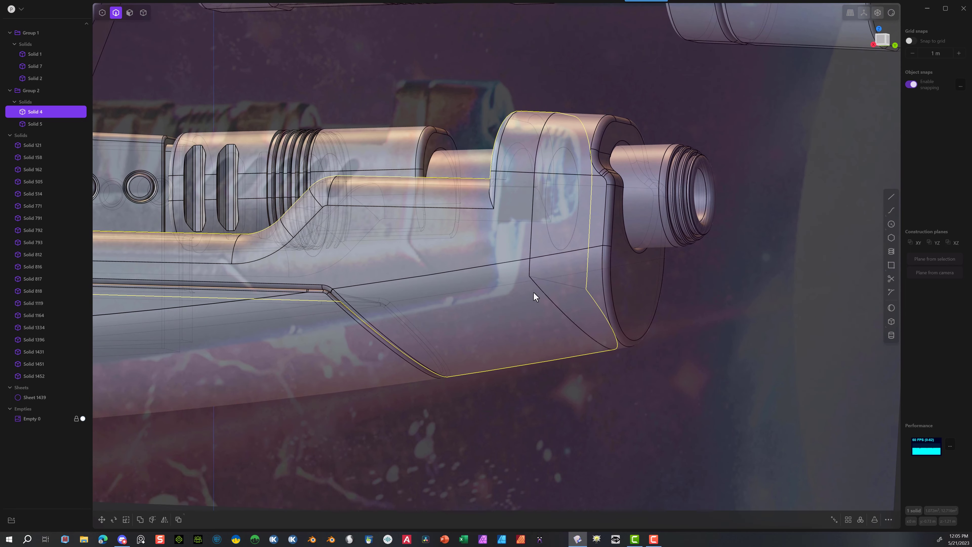
{"action": "left_click", "coordinate": [553, 283]}
{"action": "key", "text": "f"}
{"action": "left_click_drag", "start_coordinate": [563, 285], "coordinate": [544, 292]}
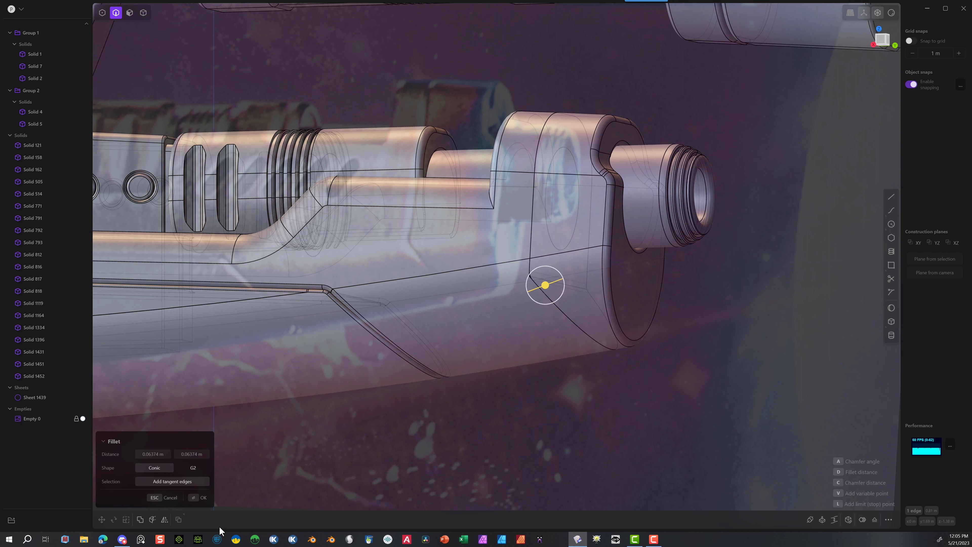
{"action": "left_click", "coordinate": [191, 499]}
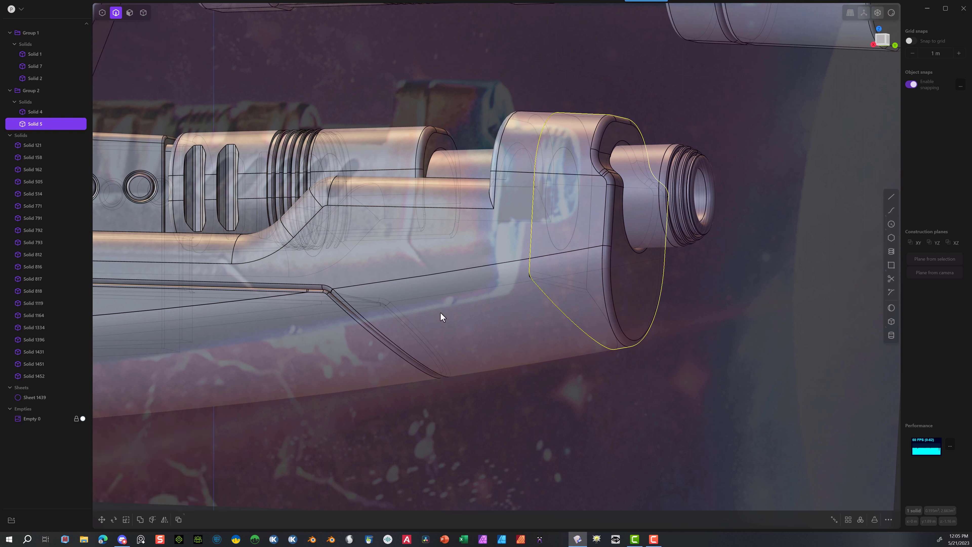
Step: Fillet the housing's matching corner edge at the bend of the front cap joint by about 0.061 m
{"action": "left_click", "coordinate": [549, 281]}
{"action": "key", "text": "f"}
{"action": "left_click_drag", "start_coordinate": [549, 281], "coordinate": [558, 277]}
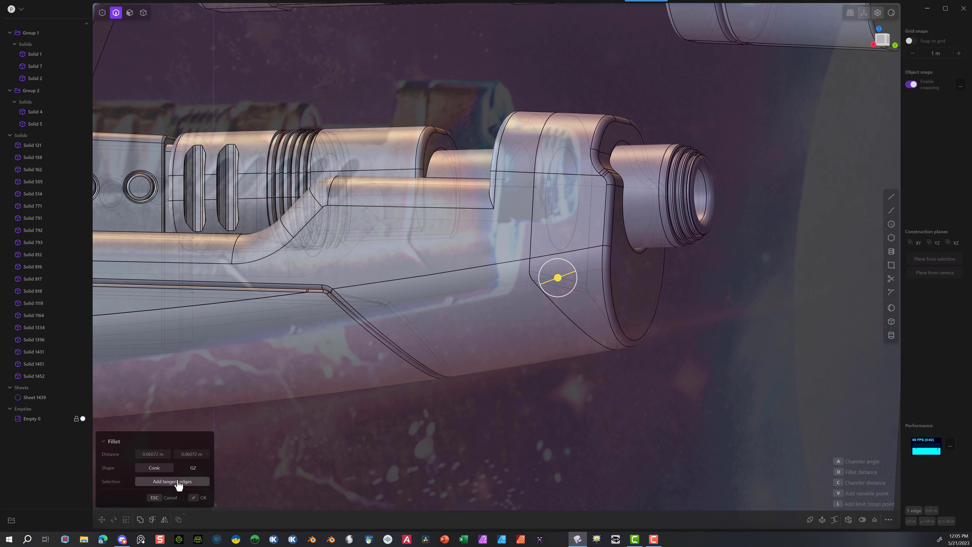
{"action": "left_click", "coordinate": [197, 494]}
Step: Round the housing's outer edge along its joint with the front cap
{"action": "left_click", "coordinate": [530, 247]}
{"action": "key", "text": "f"}
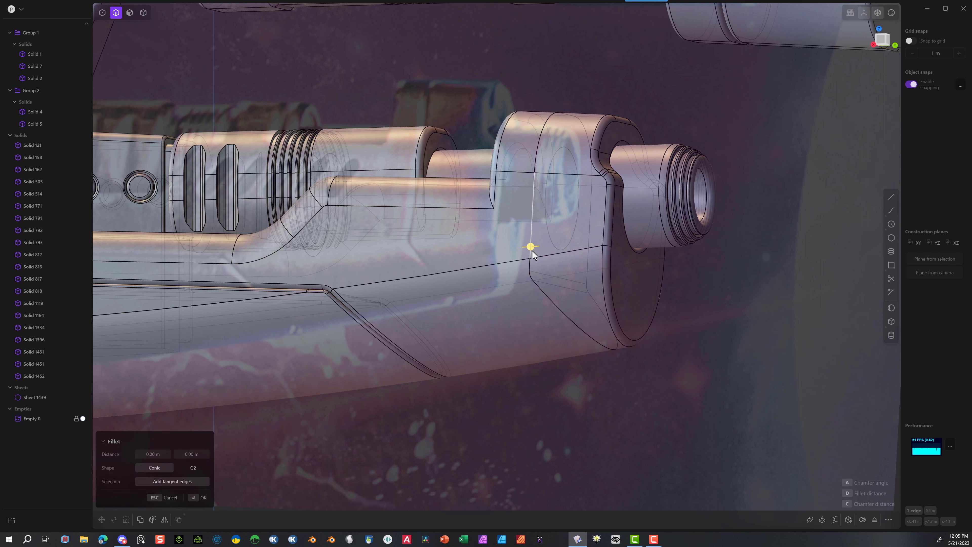
{"action": "left_click_drag", "start_coordinate": [532, 250], "coordinate": [534, 249]}
{"action": "left_click", "coordinate": [197, 498]}
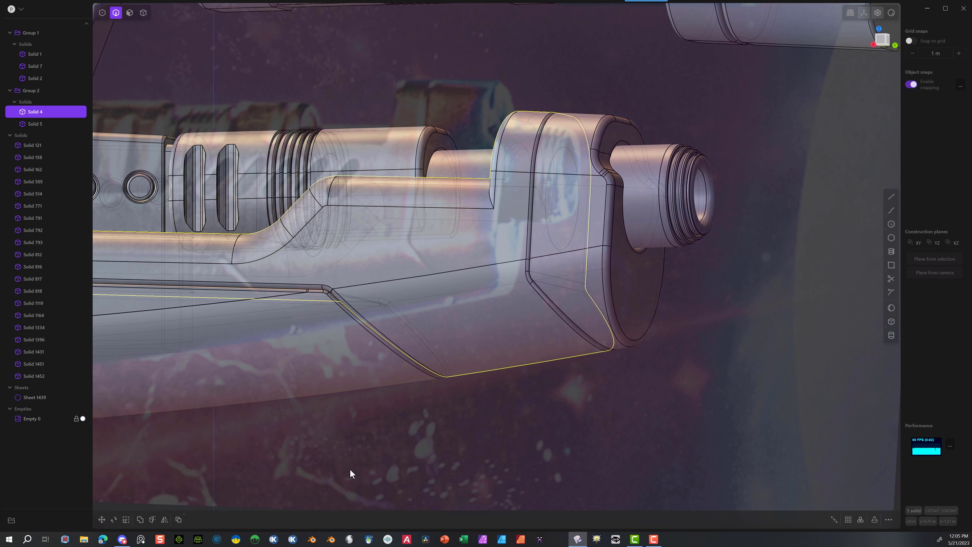
Step: Chamfer the remaining edge along the joint between housing and front cap by about 0.019 m
{"action": "left_click", "coordinate": [532, 252]}
{"action": "key", "text": "b"}
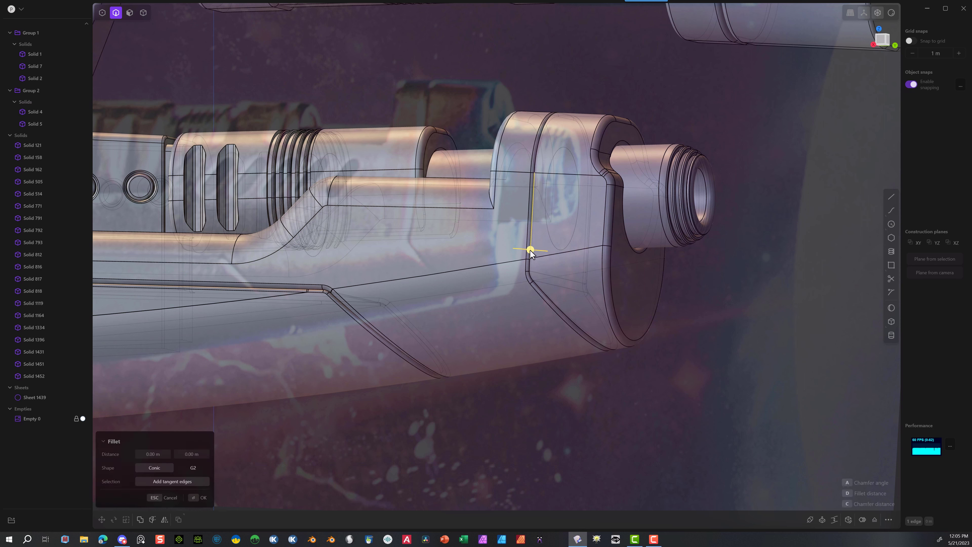
{"action": "left_click_drag", "start_coordinate": [530, 250], "coordinate": [534, 249]}
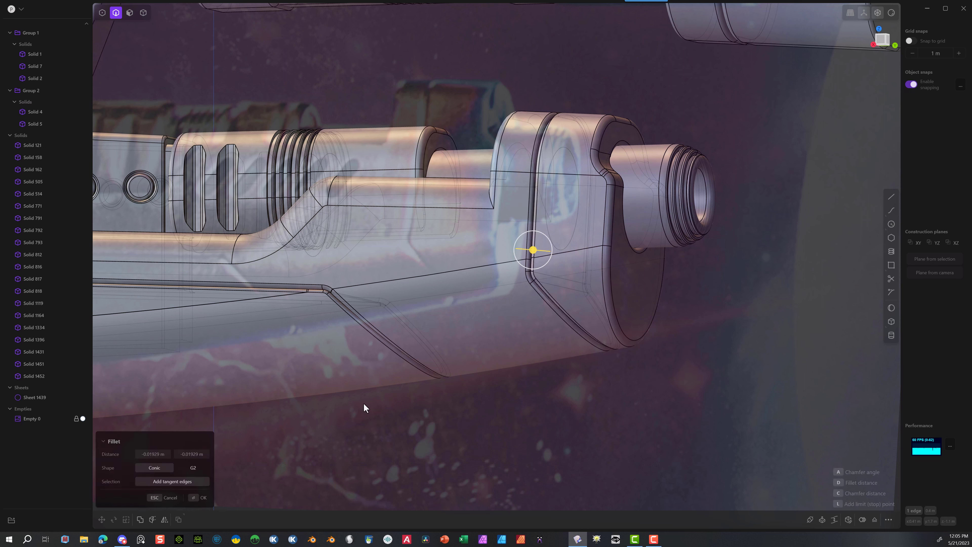
{"action": "middle_click_drag", "start_coordinate": [364, 403], "coordinate": [426, 439]}
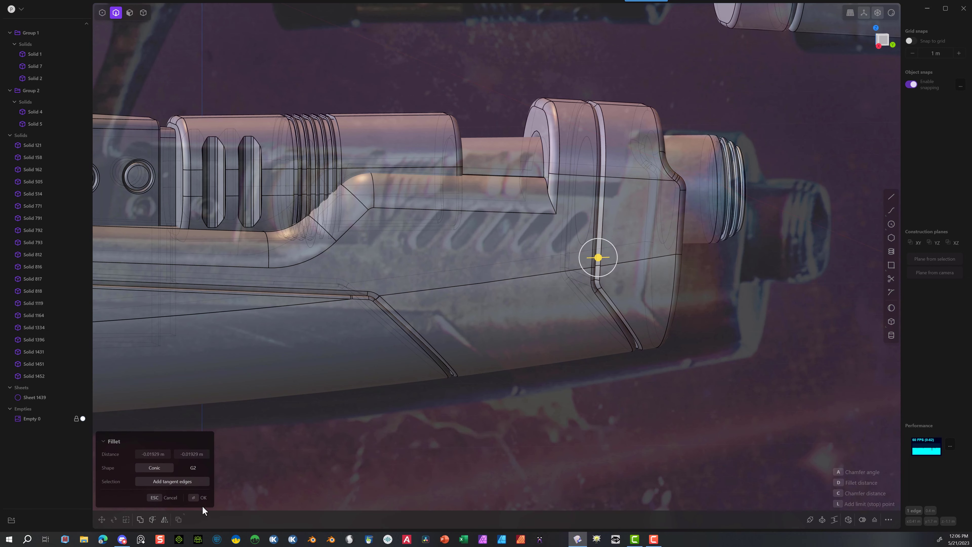
{"action": "left_click", "coordinate": [202, 498]}
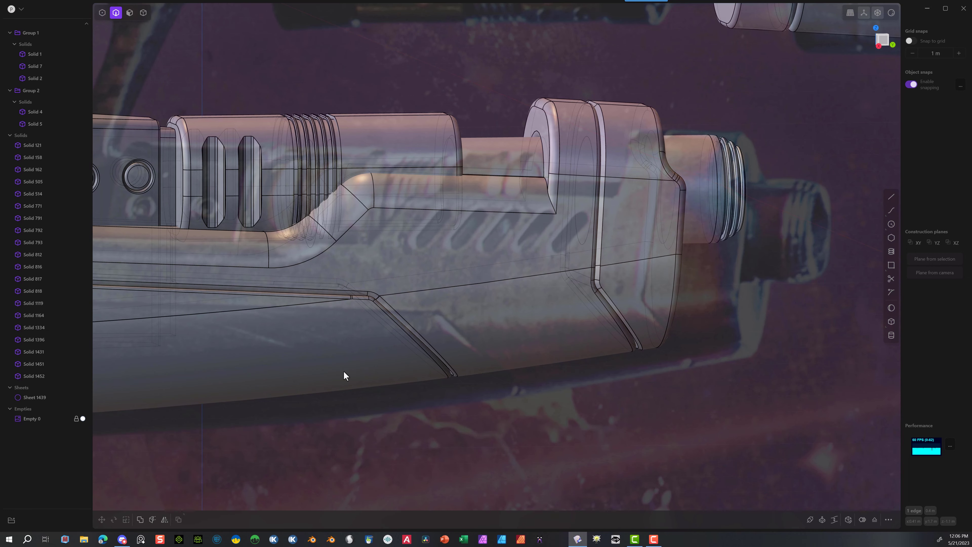
Step: Fillet both inner edges where the housing's side rails meet its raised front section by about 0.02 m
{"action": "left_click", "coordinate": [550, 199]}
{"action": "key", "text": "f"}
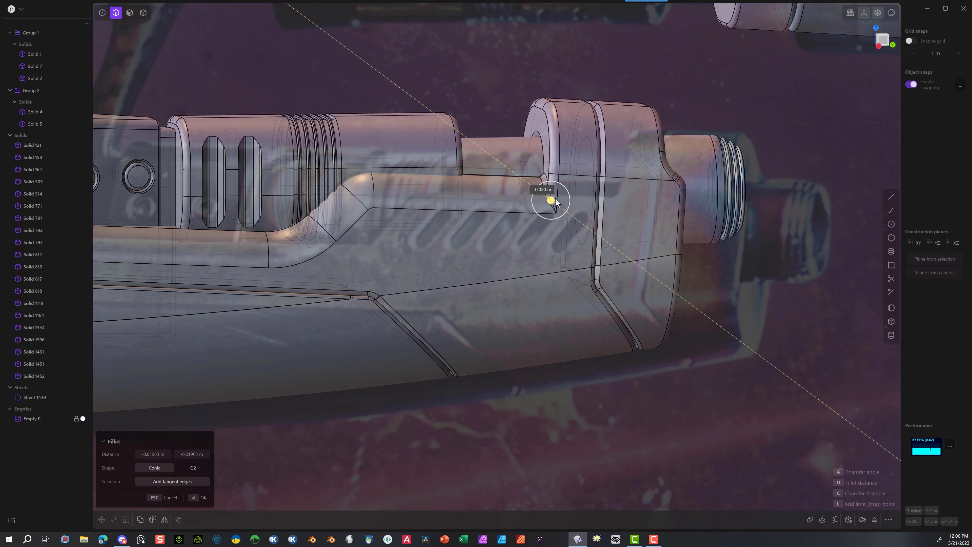
{"action": "middle_click_drag", "start_coordinate": [555, 201], "coordinate": [714, 217]}
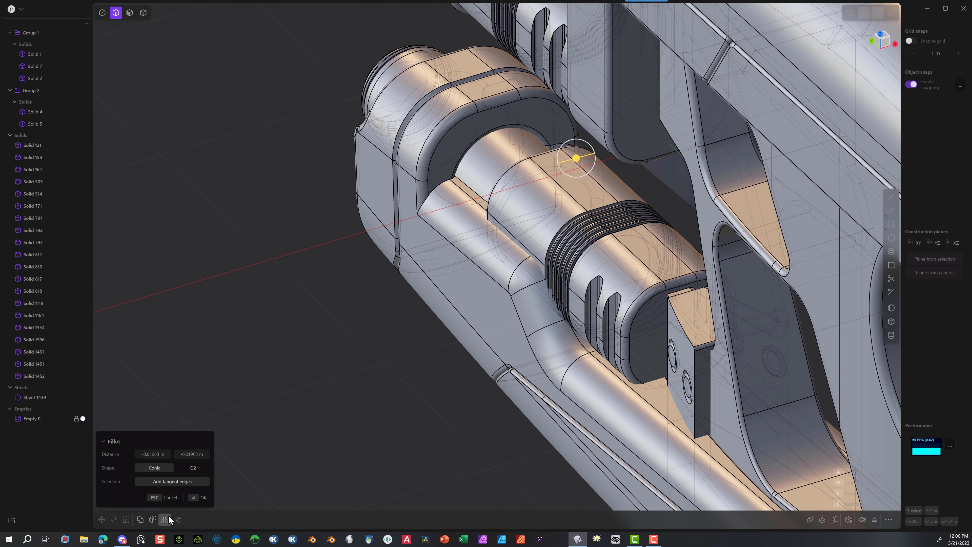
{"action": "left_click", "coordinate": [170, 499]}
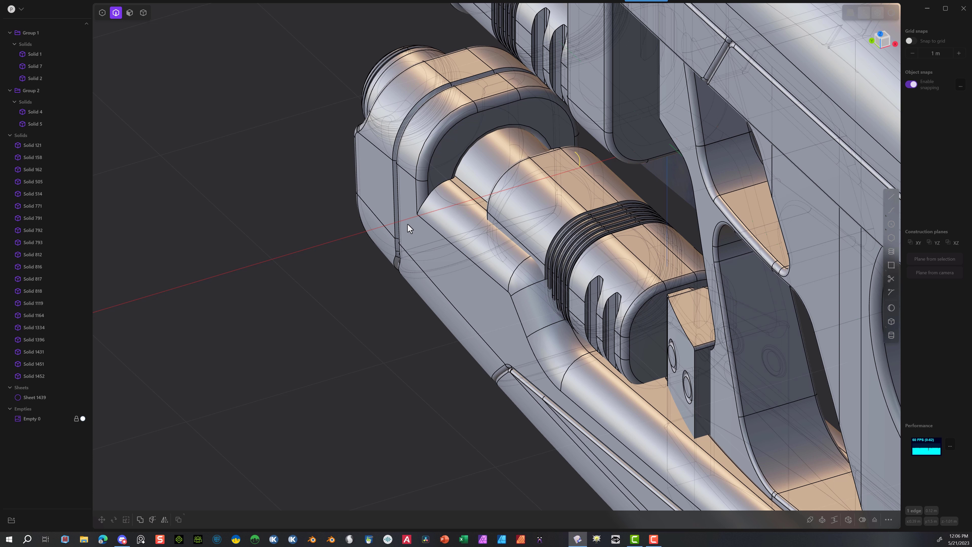
{"action": "left_click", "coordinate": [434, 191], "text": "shift"}
{"action": "key", "text": "b"}
{"action": "left_click_drag", "start_coordinate": [434, 191], "coordinate": [434, 188]}
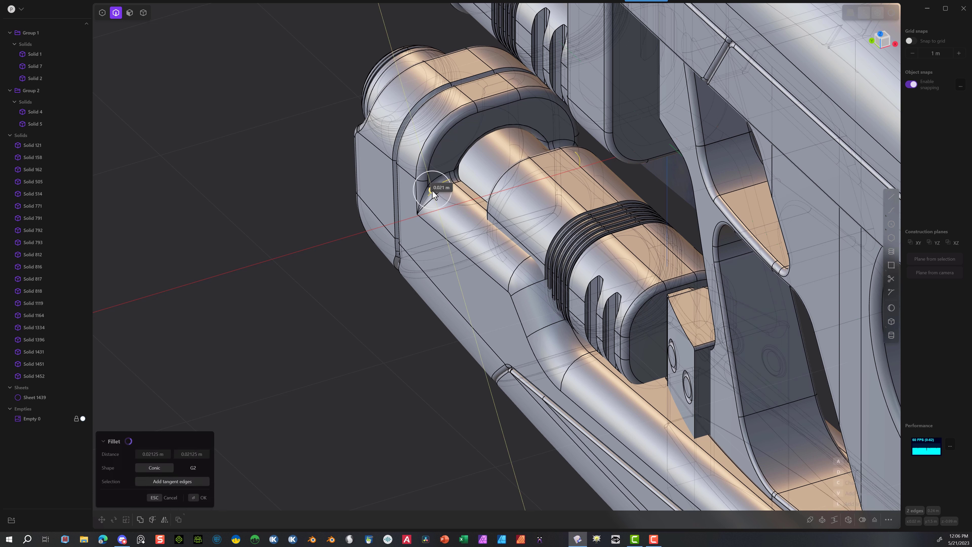
{"action": "left_click_drag", "start_coordinate": [432, 190], "coordinate": [433, 192]}
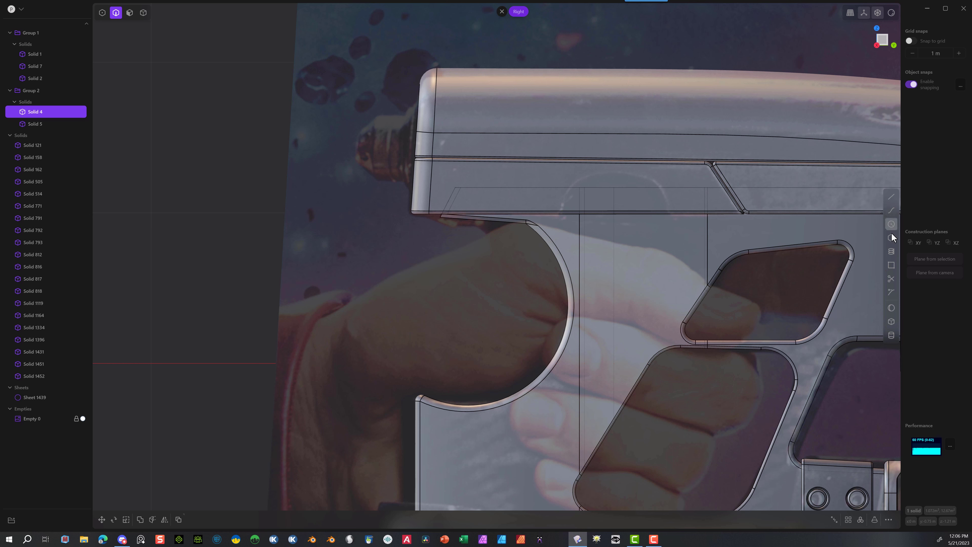
Step: In the Right view, draw a line profile from inside the upper body's rear end outward over the rear knob's stepped collar
{"action": "left_click", "coordinate": [891, 197]}
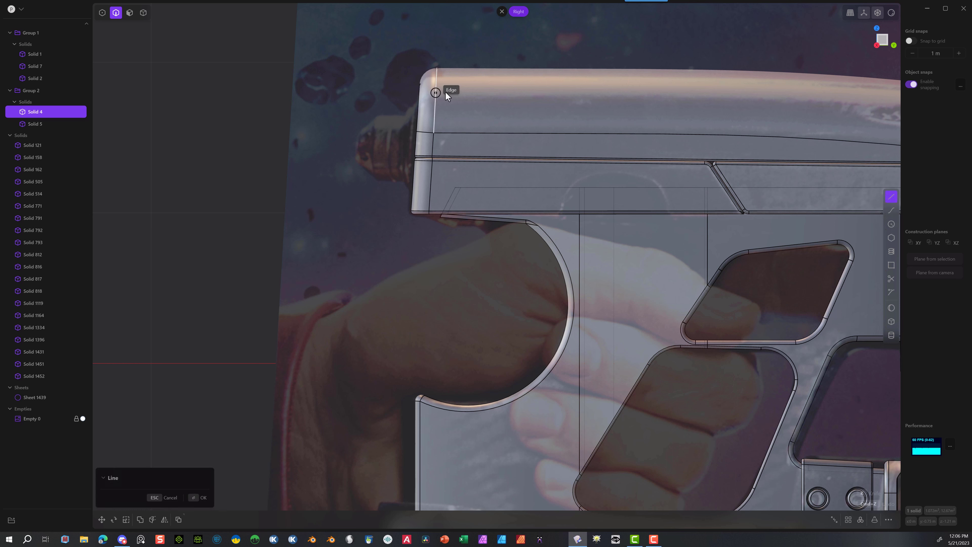
{"action": "left_click", "coordinate": [535, 95]}
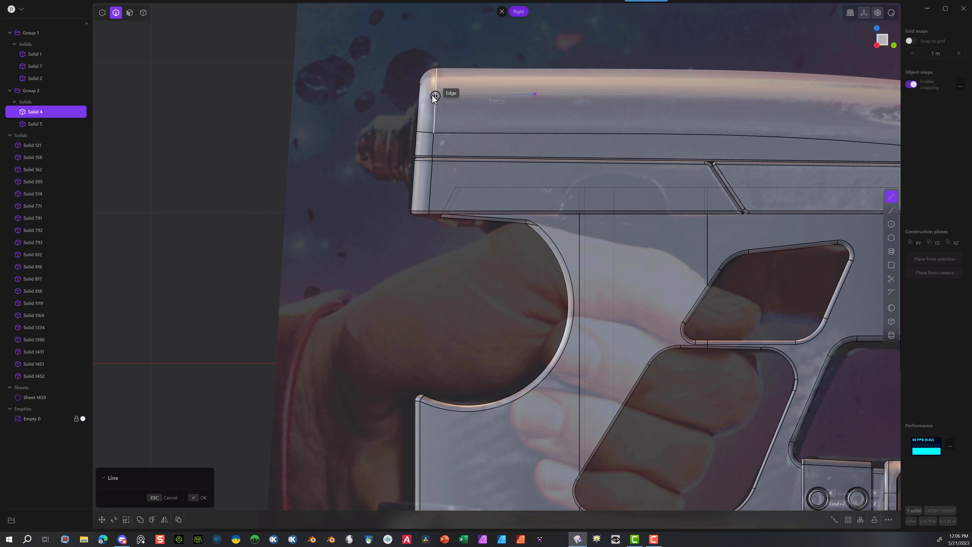
{"action": "left_click", "coordinate": [442, 94]}
{"action": "scroll", "coordinate": [411, 103], "scroll_direction": "up", "scroll_amount": 5}
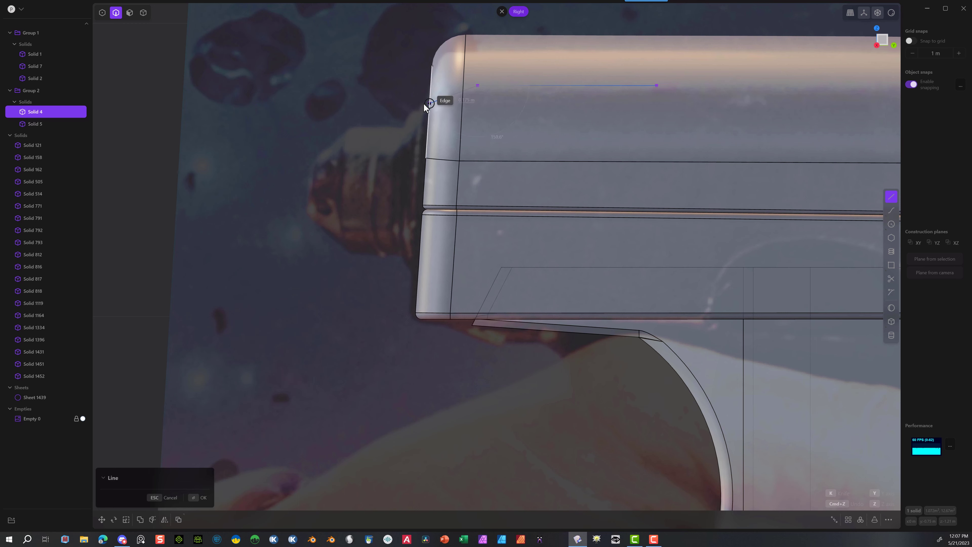
{"action": "scroll", "coordinate": [421, 103], "scroll_direction": "up", "scroll_amount": 2}
{"action": "scroll", "coordinate": [424, 100], "scroll_direction": "up", "scroll_amount": 2}
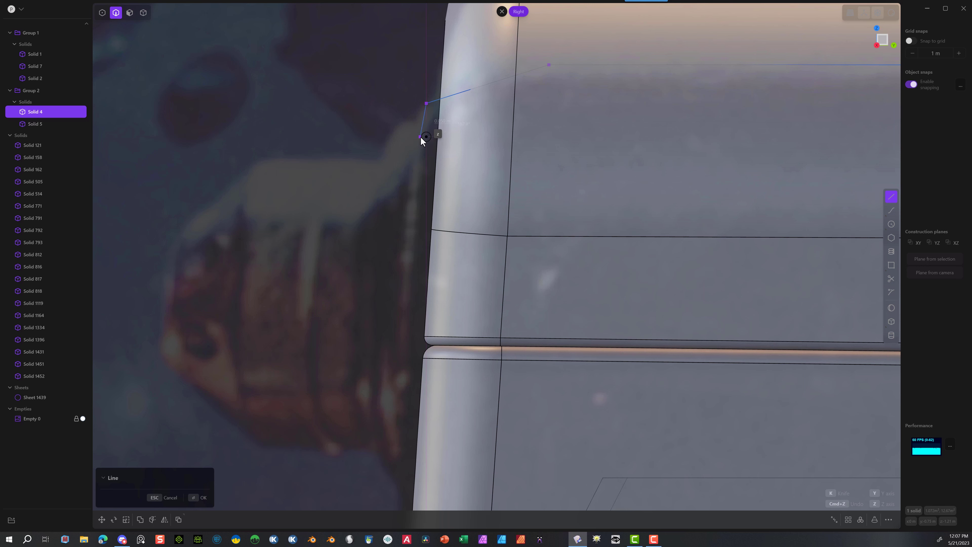
{"action": "left_click", "coordinate": [411, 135]}
{"action": "left_click", "coordinate": [410, 120]}
{"action": "left_click", "coordinate": [376, 165]}
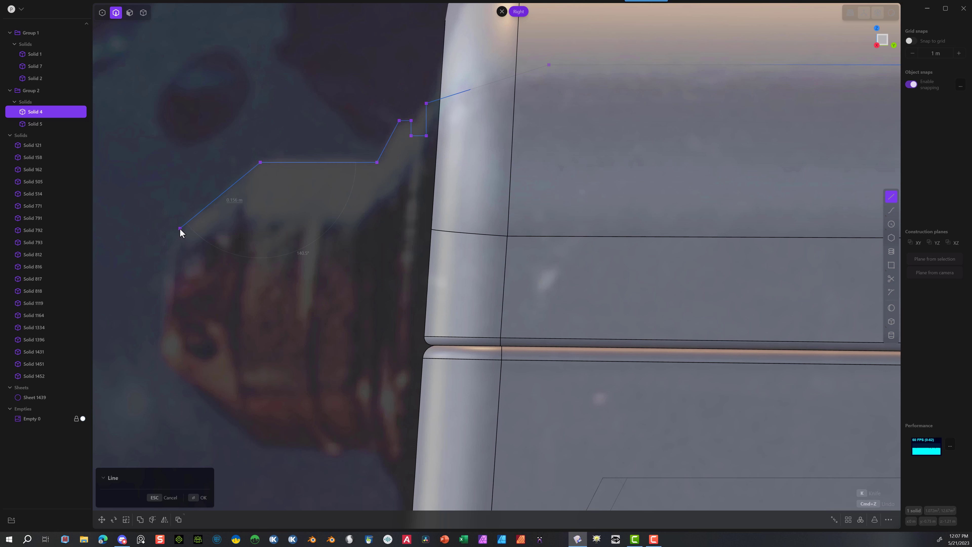
Step: Continue the profile around the knob's tapered rear end to its centre line, then back inside the body and up to close the half outline
{"action": "left_click", "coordinate": [180, 229]}
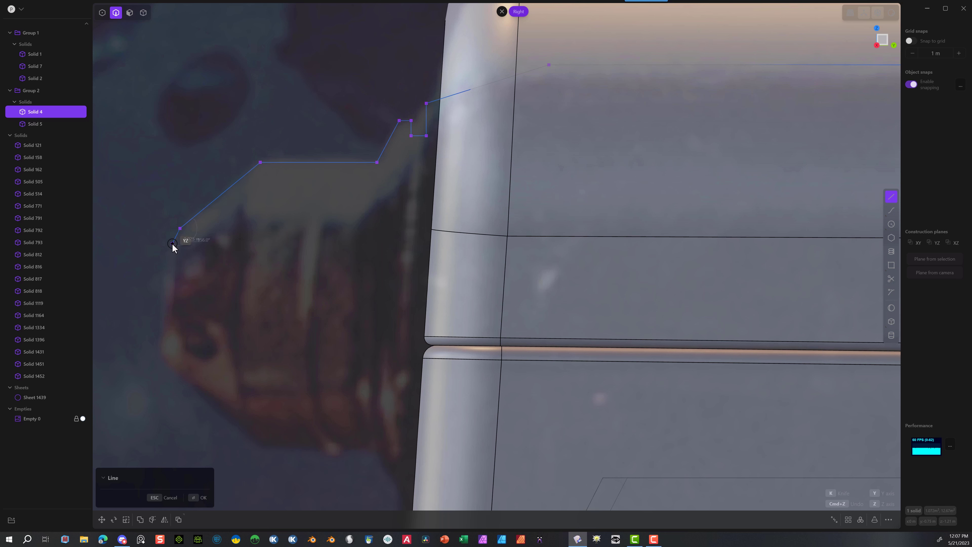
{"action": "left_click", "coordinate": [172, 243]}
{"action": "left_click", "coordinate": [173, 296]}
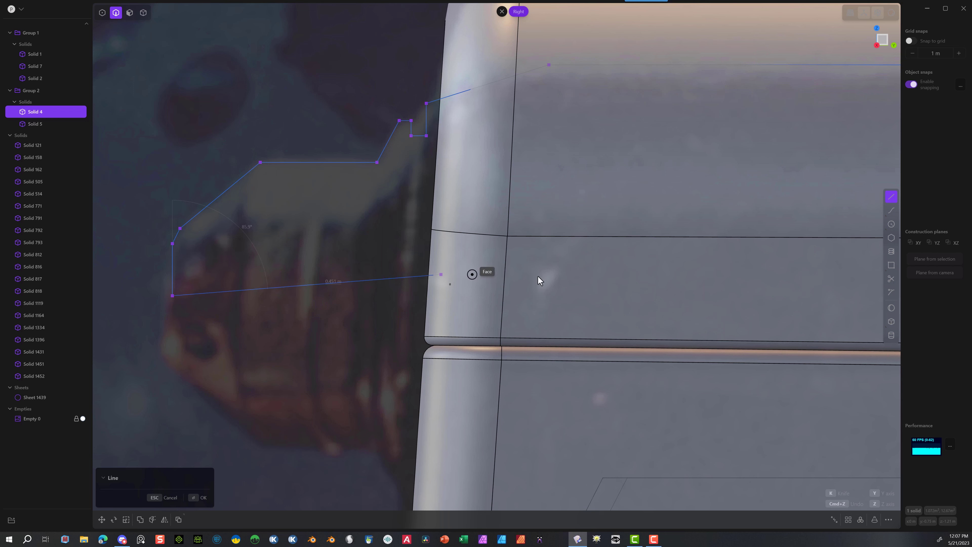
{"action": "scroll", "coordinate": [810, 314], "scroll_direction": "down", "scroll_amount": 3}
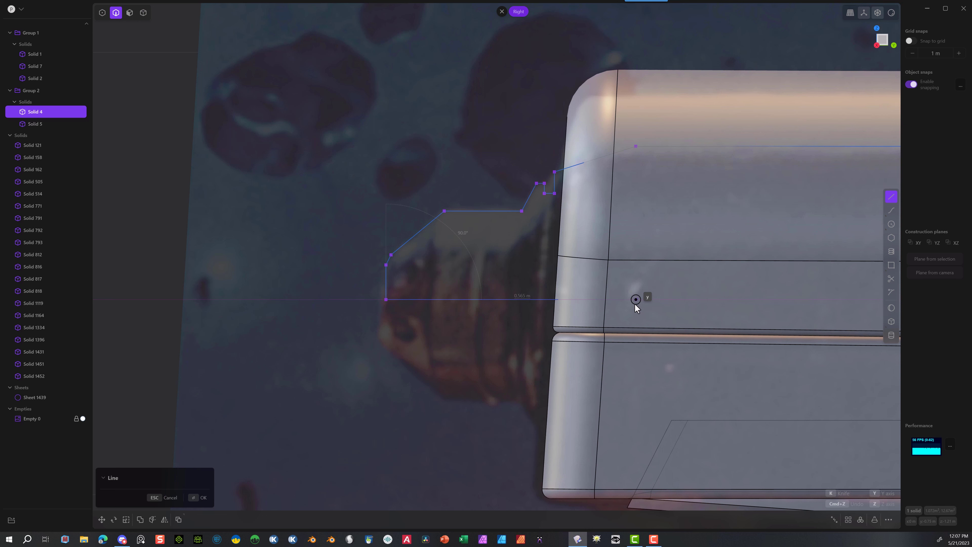
{"action": "left_click", "coordinate": [633, 300]}
{"action": "left_click", "coordinate": [636, 146]}
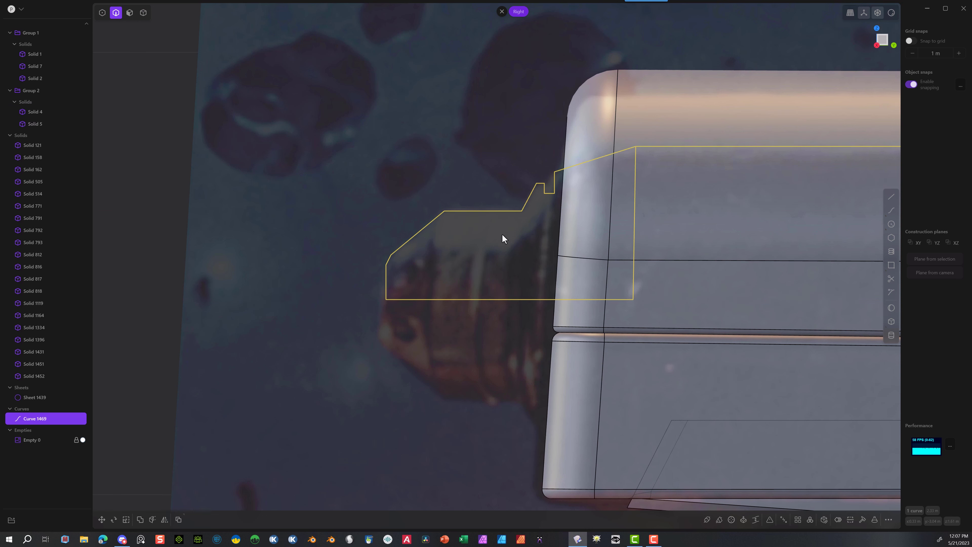
{"action": "scroll", "coordinate": [571, 241], "scroll_direction": "down", "scroll_amount": 5}
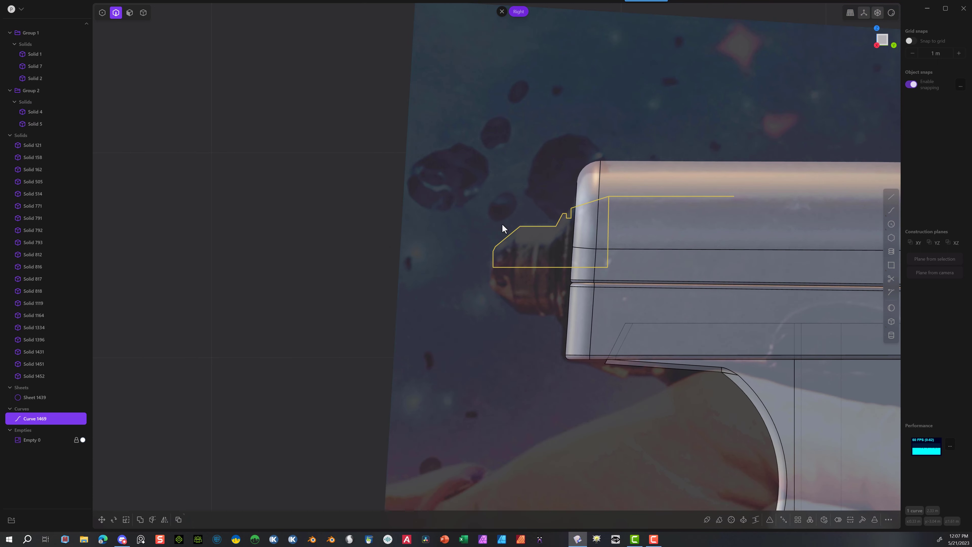
Step: Move the knob's half profile about 0.33 m sideways along X onto the gun's centre plane
{"action": "key", "text": "7"}
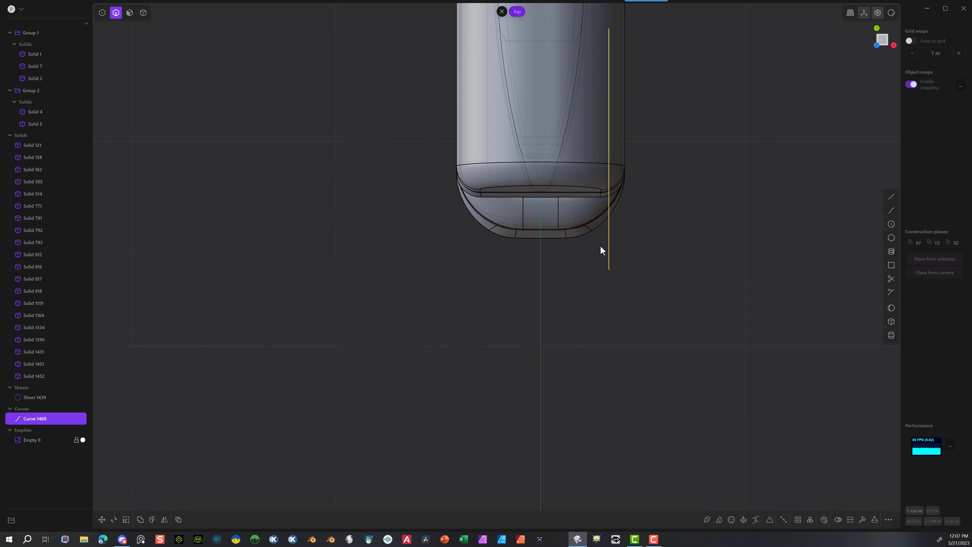
{"action": "key", "text": "g"}
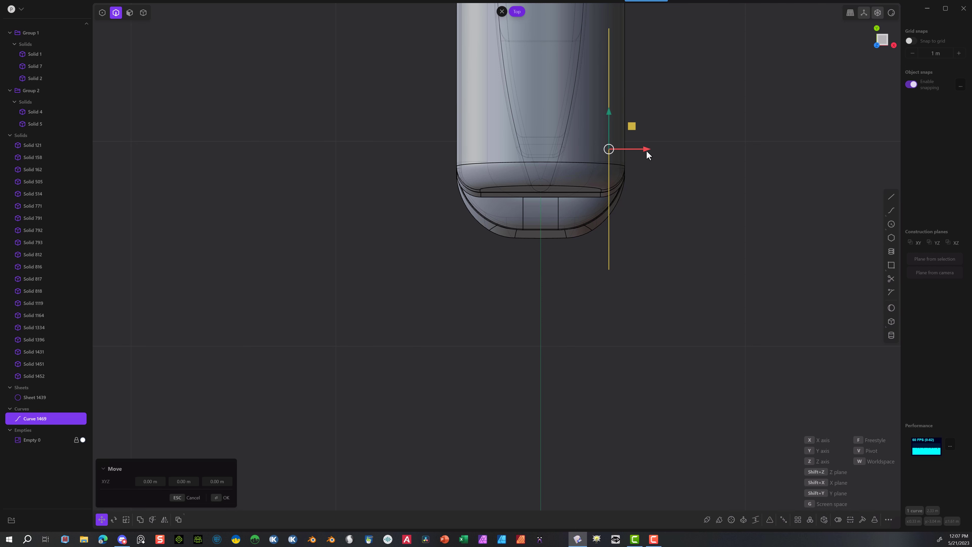
{"action": "left_click", "coordinate": [578, 160]}
{"action": "middle_click_drag", "start_coordinate": [685, 177], "coordinate": [560, 81]}
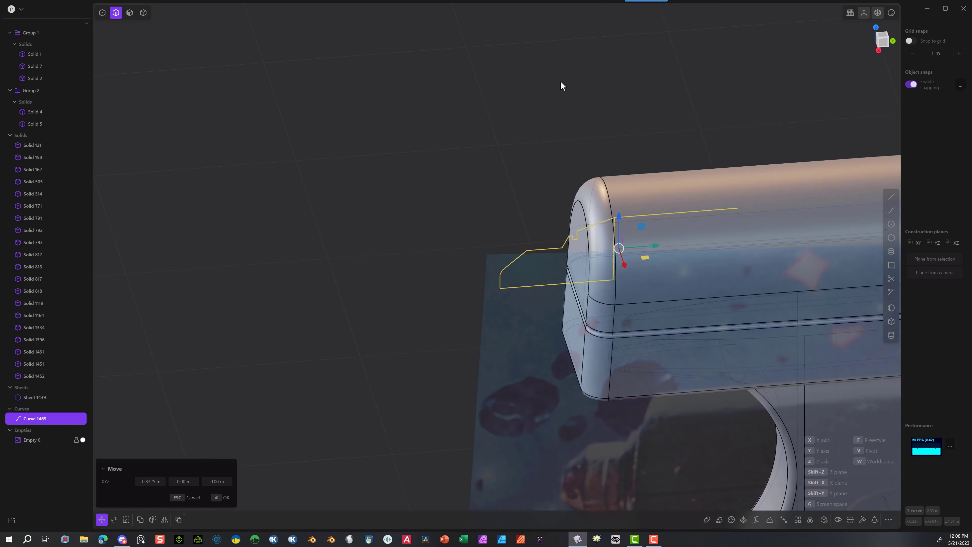
Step: In the Right view, shorten the profile's overlong upper line by moving its free end point about 0.52 m rearward
{"action": "key", "text": "1"}
{"action": "key", "text": "KP_3"}
{"action": "left_click_drag", "start_coordinate": [793, 211], "coordinate": [651, 222]}
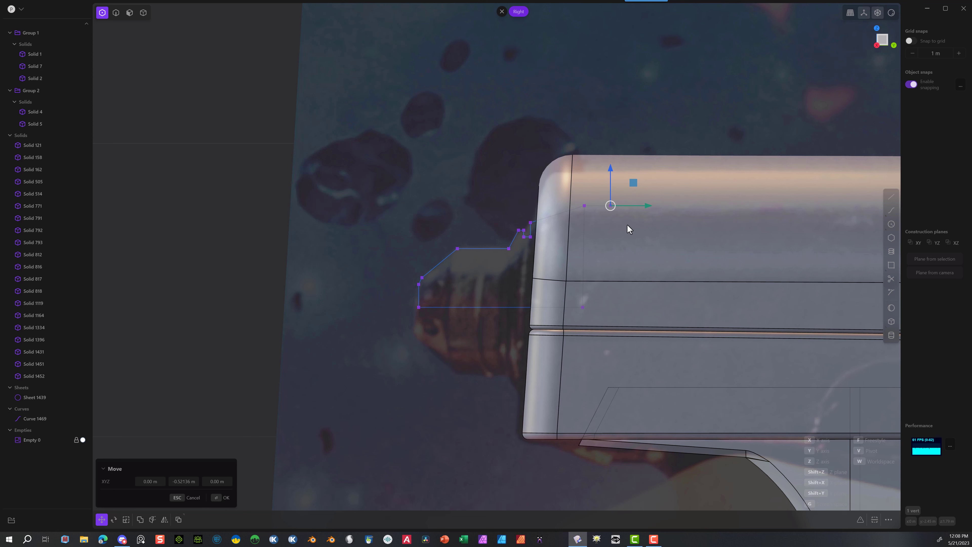
{"action": "left_click", "coordinate": [628, 229]}
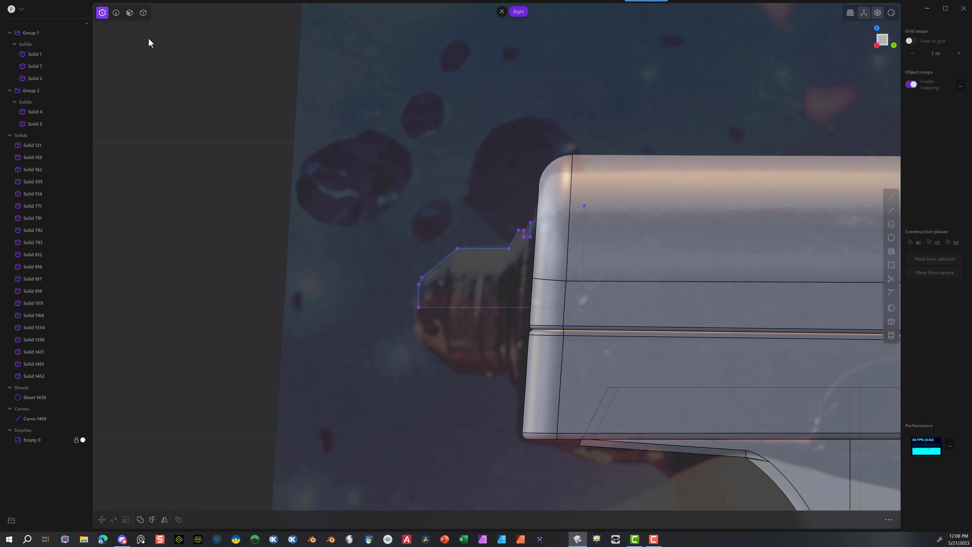
Step: Revolve the closed half profile 360° about its horizontal centre line into the rear knob solid
{"action": "left_click", "coordinate": [130, 12]}
{"action": "left_click", "coordinate": [451, 282]}
{"action": "key", "text": "e"}
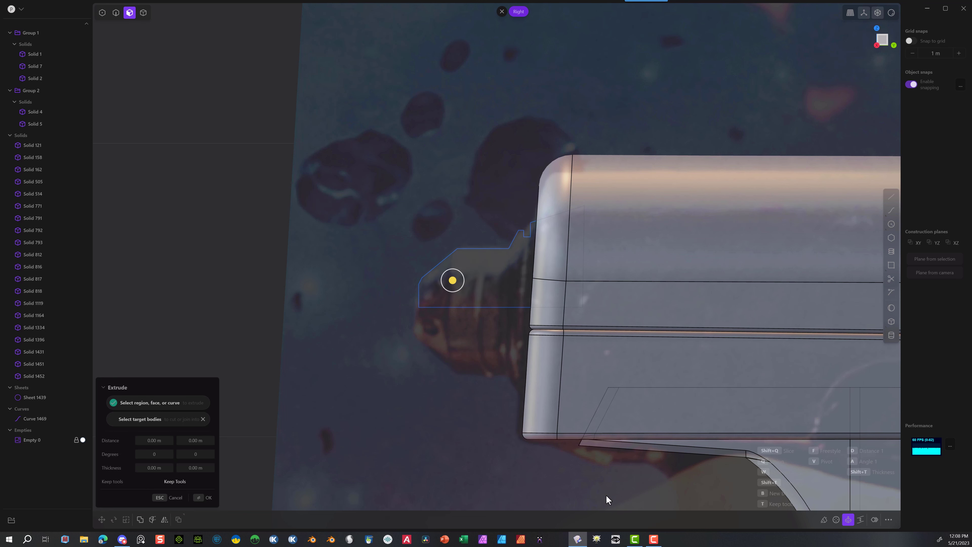
{"action": "left_click", "coordinate": [836, 519]}
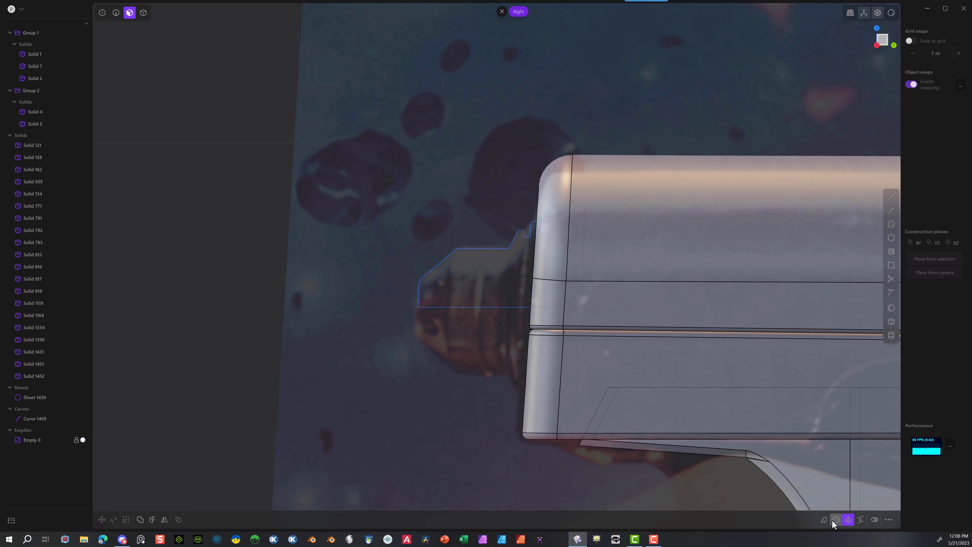
{"action": "left_click", "coordinate": [419, 308]}
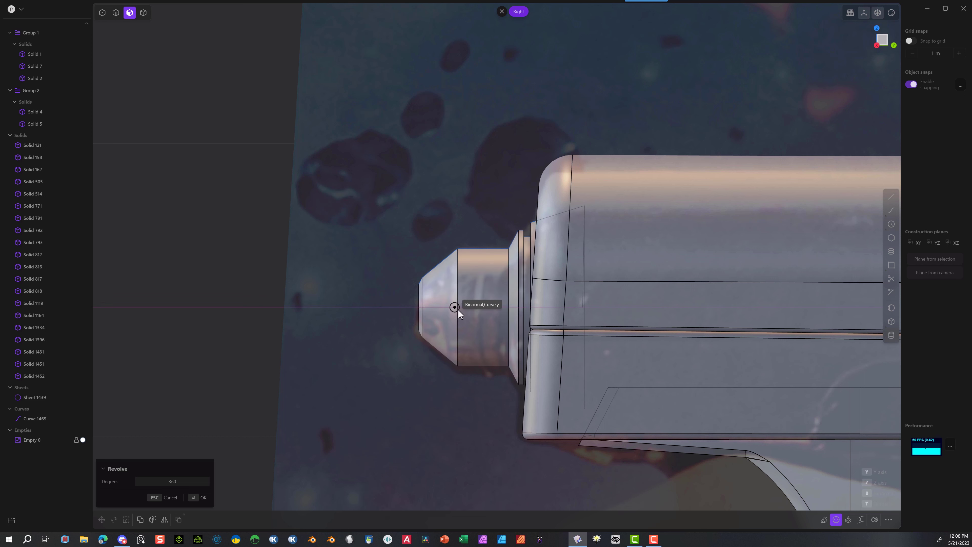
{"action": "left_click", "coordinate": [474, 309]}
{"action": "key", "text": "Return"}
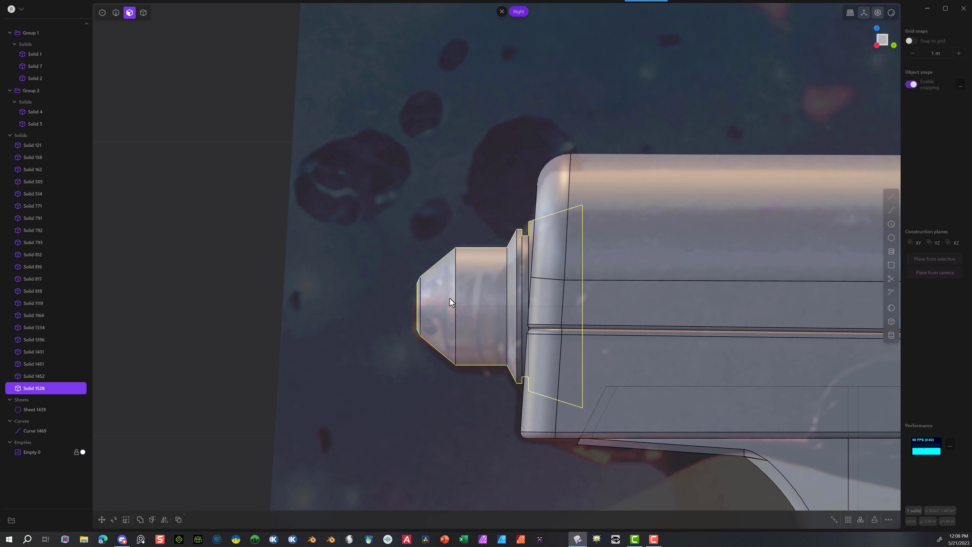
Step: Move the knob slightly rearward along Y, further out of the upper body's rear end
{"action": "left_click", "coordinate": [102, 519]}
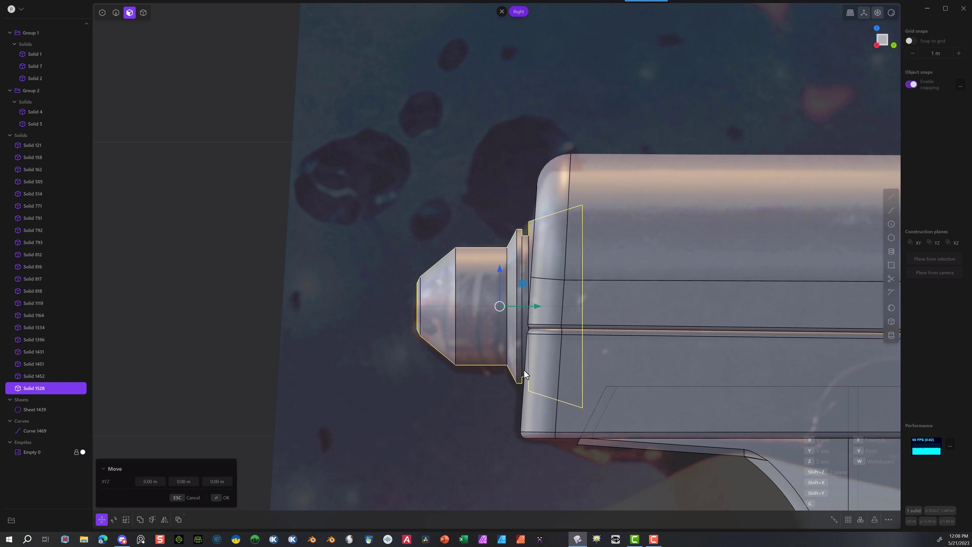
{"action": "left_click_drag", "start_coordinate": [537, 310], "coordinate": [525, 309]}
{"action": "left_click", "coordinate": [222, 498]}
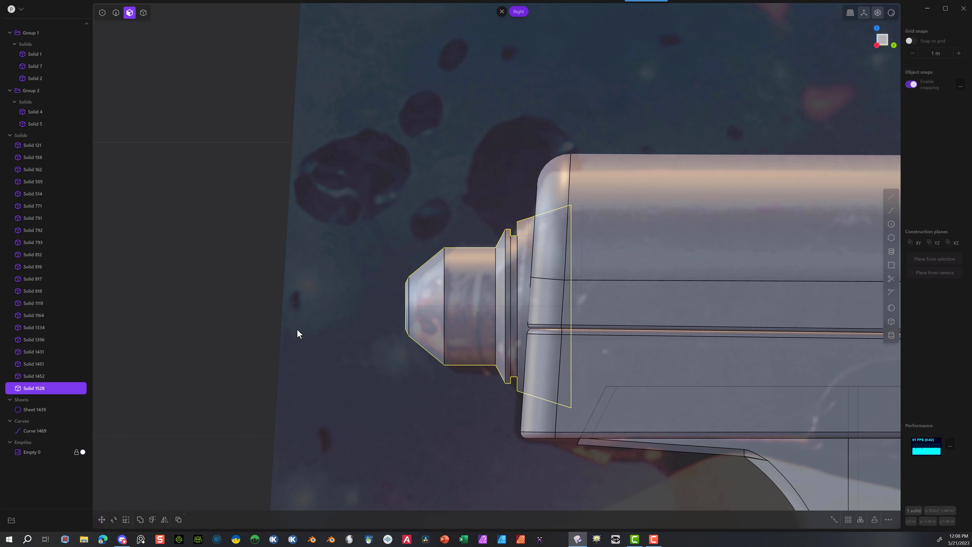
Step: Fillet the knob's circular edge where the tapered rear end meets the cylindrical section
{"action": "scroll", "coordinate": [302, 324], "scroll_direction": "up", "scroll_amount": 2}
{"action": "left_click", "coordinate": [115, 12]}
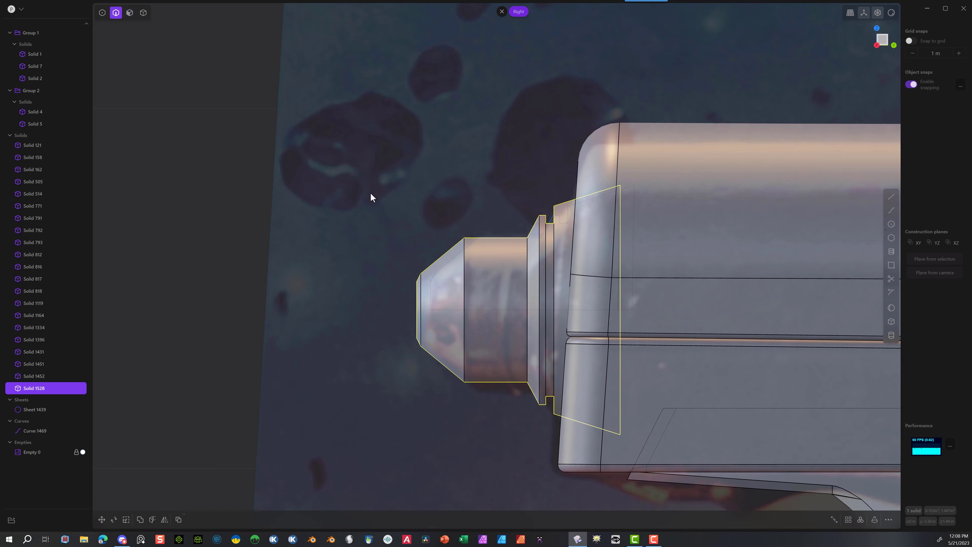
{"action": "left_click", "coordinate": [464, 252]}
{"action": "key", "text": "f"}
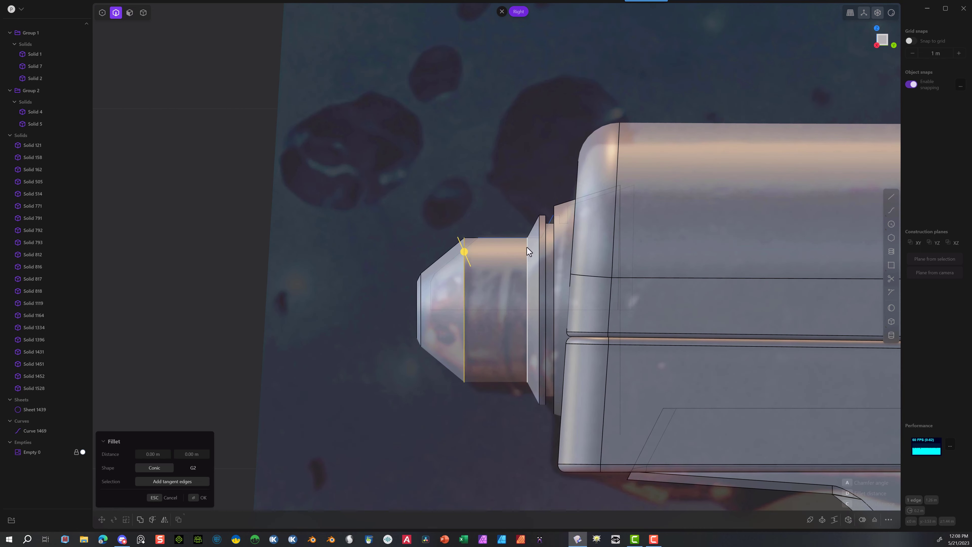
{"action": "left_click_drag", "start_coordinate": [463, 252], "coordinate": [447, 246]}
{"action": "left_click", "coordinate": [198, 497]}
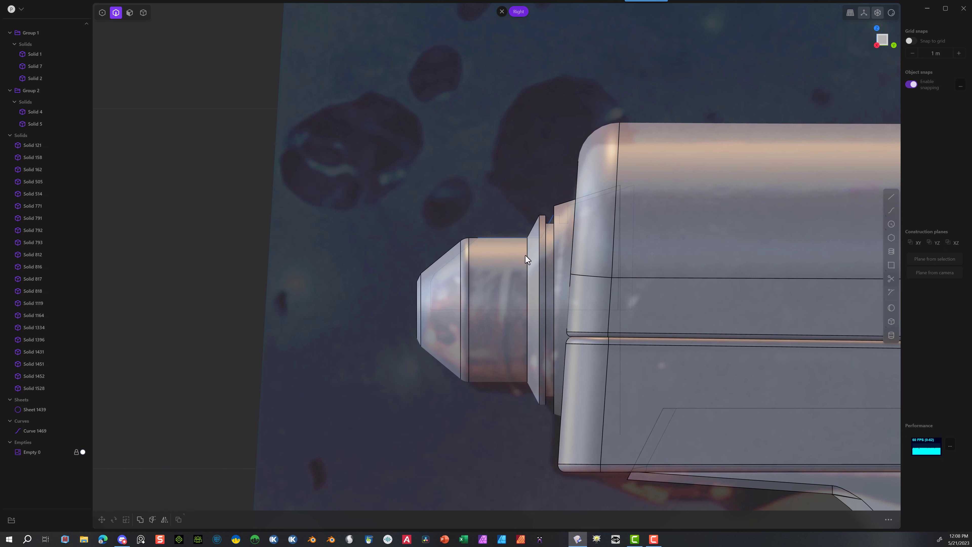
Step: Fillet the knob's outer collar edges on both sides of the groove by about 0.007 m
{"action": "left_click", "coordinate": [554, 223]}
{"action": "key", "text": "f"}
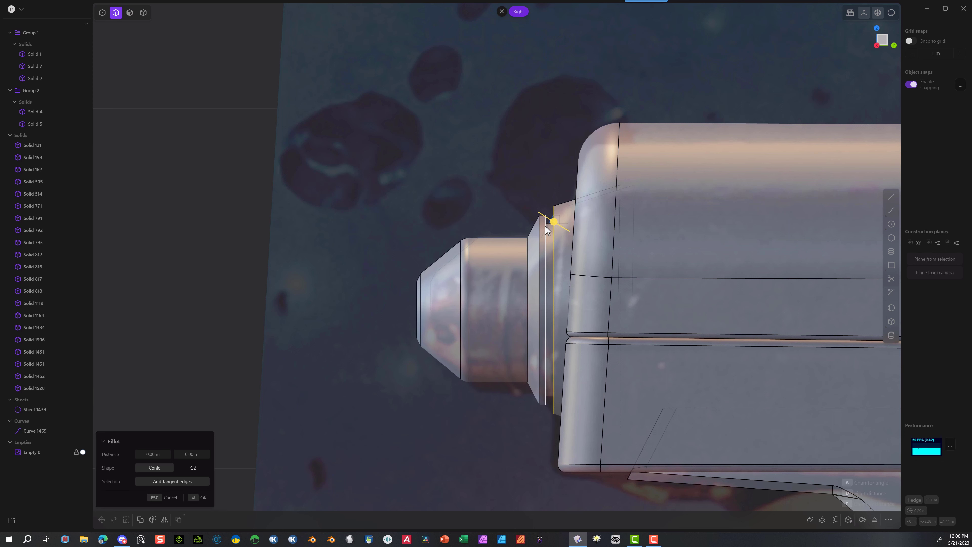
{"action": "left_click", "coordinate": [546, 228]}
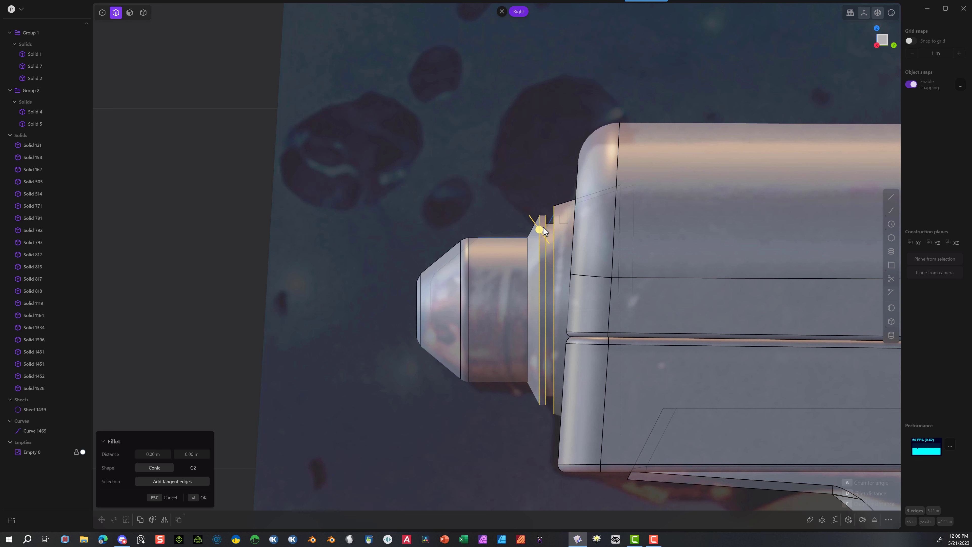
{"action": "left_click_drag", "start_coordinate": [541, 231], "coordinate": [538, 233]}
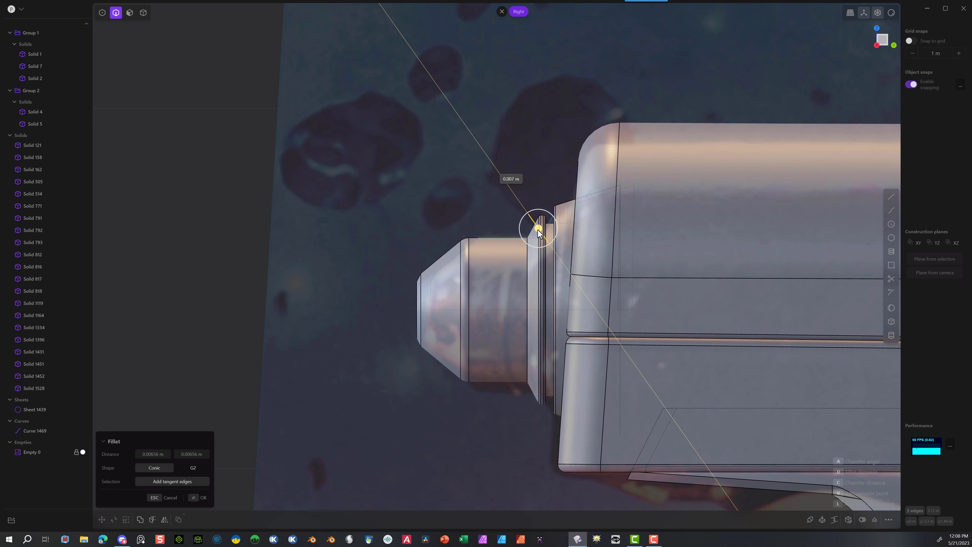
{"action": "left_click", "coordinate": [194, 497]}
Step: Fillet the edge where the knob's cylindrical section meets the flared collar by about 0.016 m
{"action": "left_click", "coordinate": [528, 258]}
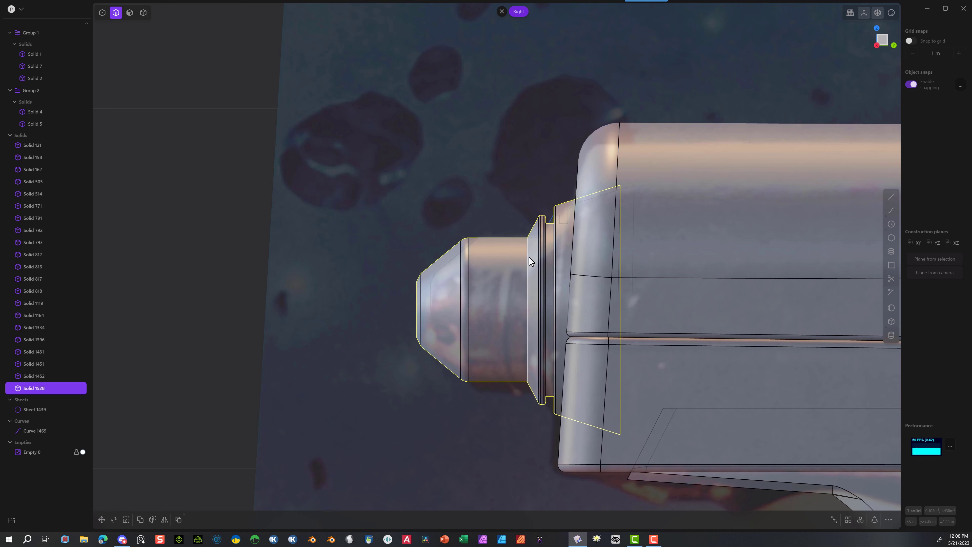
{"action": "key", "text": "f"}
{"action": "left_click_drag", "start_coordinate": [525, 264], "coordinate": [520, 257]}
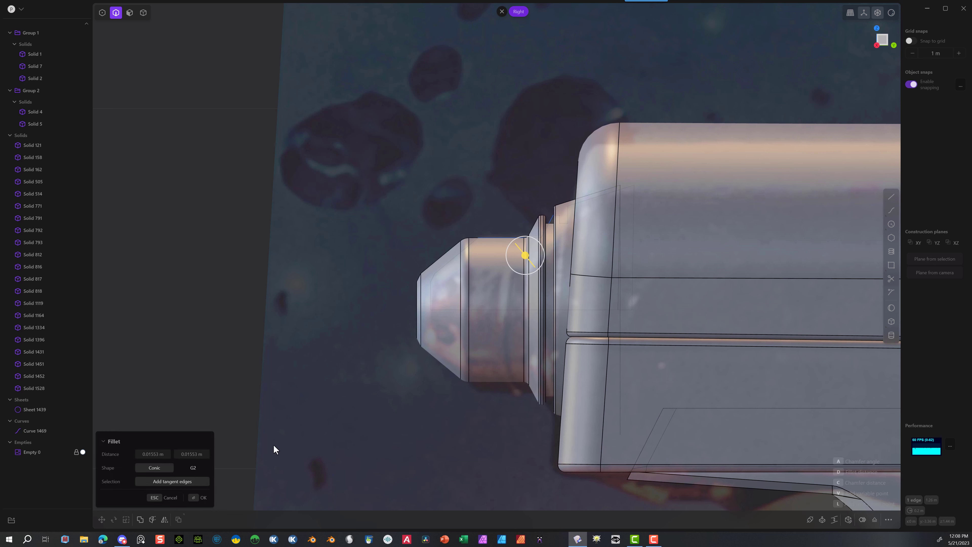
{"action": "left_click", "coordinate": [200, 497]}
Step: Fillet the inner edges of the knob's collar groove by about 0.002 m
{"action": "middle_click_drag", "start_coordinate": [511, 323], "coordinate": [591, 257]}
{"action": "left_click", "coordinate": [590, 242]}
{"action": "key", "text": "f"}
{"action": "left_click_drag", "start_coordinate": [579, 252], "coordinate": [577, 251]}
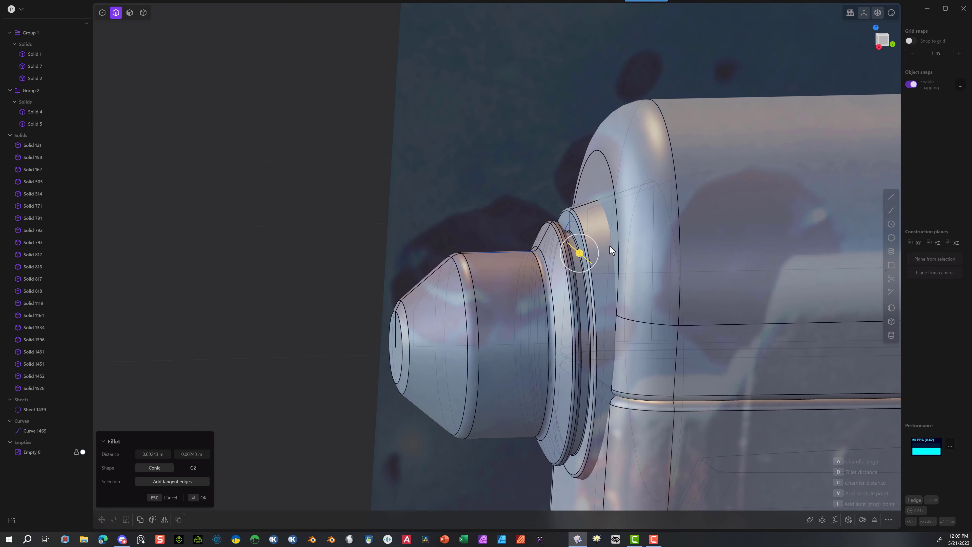
{"action": "middle_click_drag", "start_coordinate": [611, 247], "coordinate": [578, 250]}
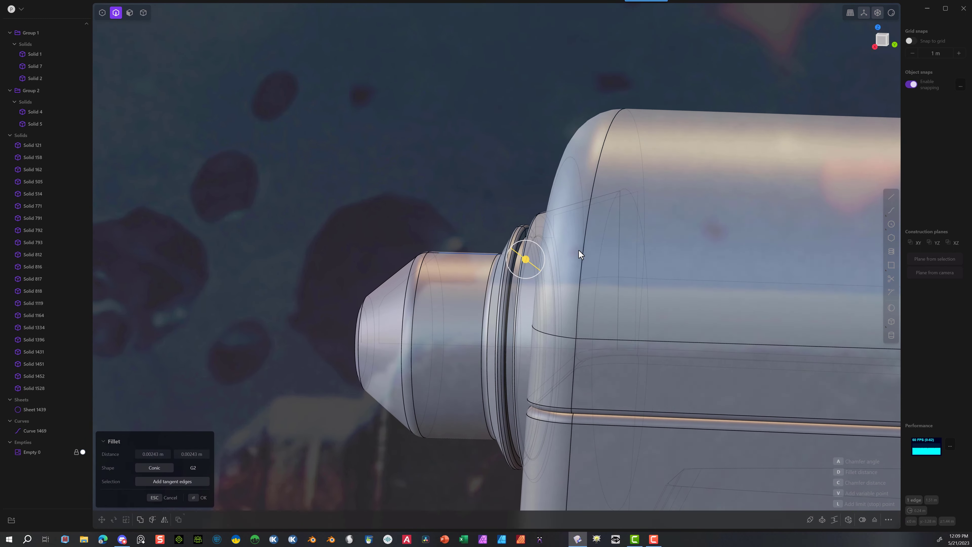
{"action": "mouse_move", "coordinate": [526, 260]}
{"action": "left_mouse_down"}
{"action": "mouse_move", "coordinate": [515, 254]}
{"action": "mouse_move", "coordinate": [519, 262]}
{"action": "left_mouse_up"}
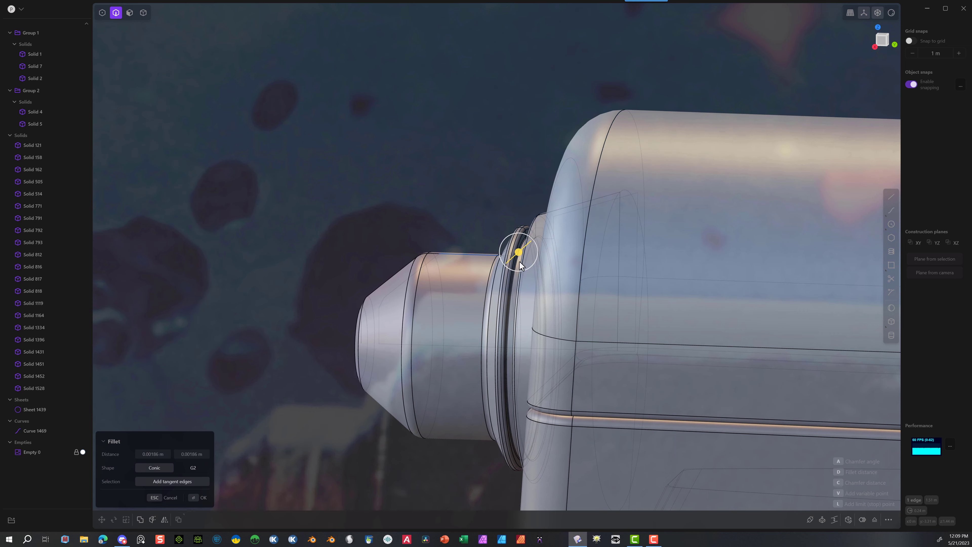
{"action": "left_click", "coordinate": [192, 498]}
Step: In the Right view, move the whole knob about 0.032 m further rearward along Y
{"action": "scroll", "coordinate": [245, 337], "scroll_direction": "down", "scroll_amount": 8}
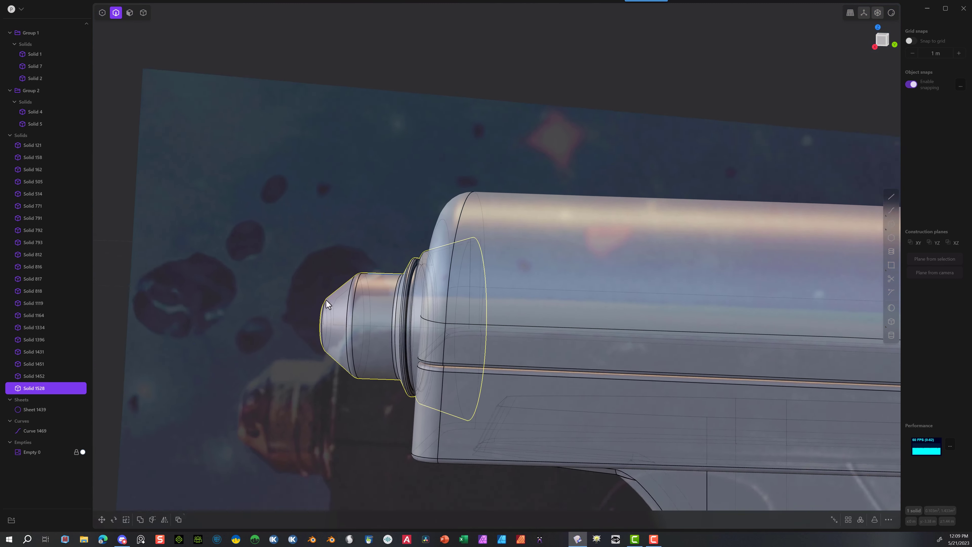
{"action": "middle_click_drag", "start_coordinate": [345, 290], "coordinate": [356, 270]}
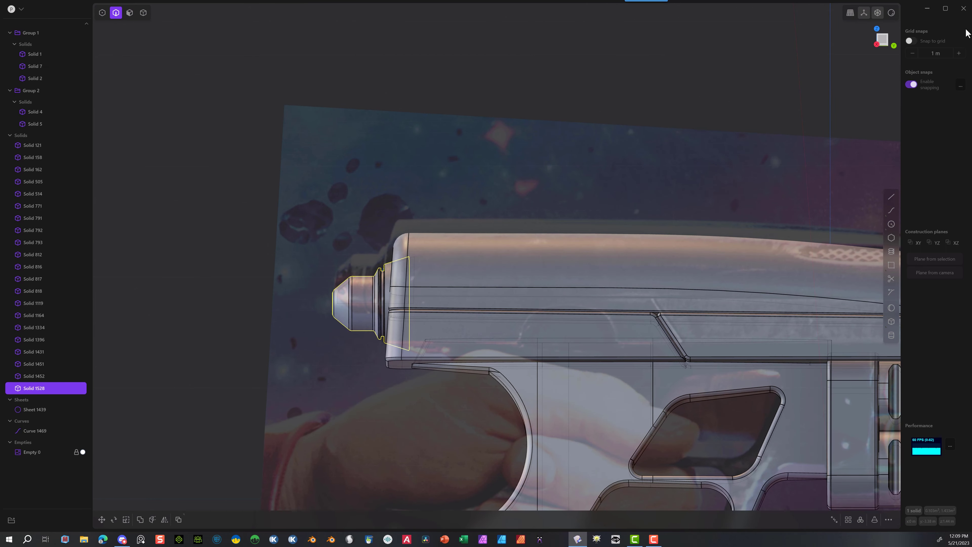
{"action": "left_click", "coordinate": [895, 47]}
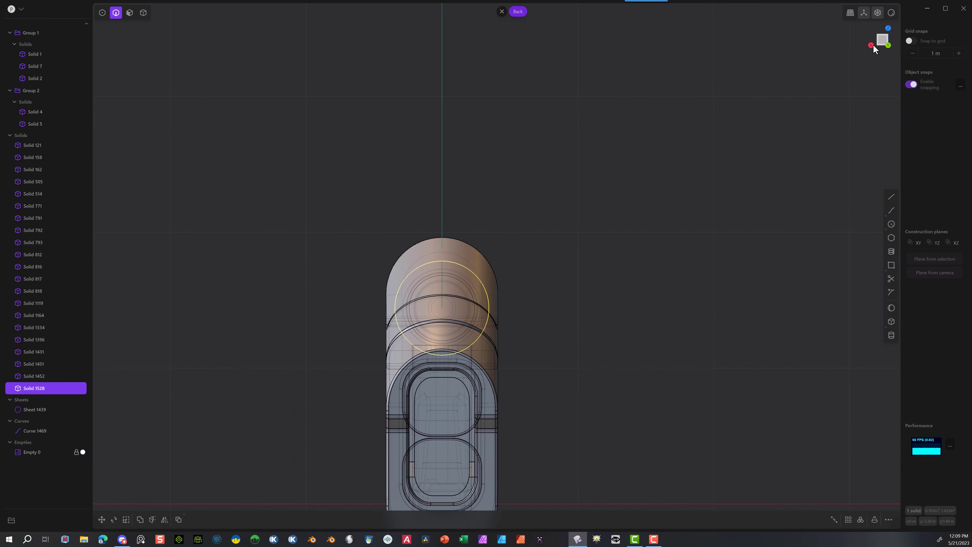
{"action": "left_click", "coordinate": [872, 46]}
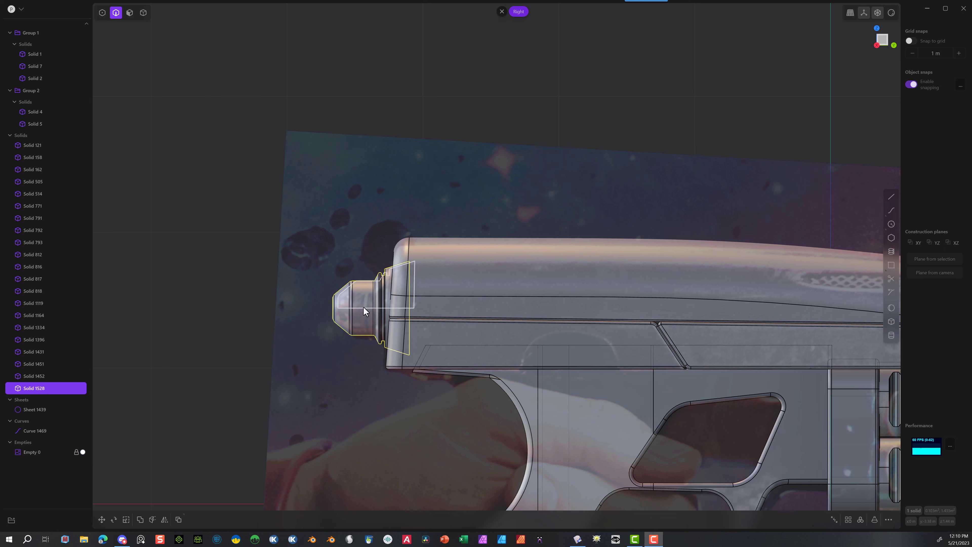
{"action": "left_click", "coordinate": [144, 15]}
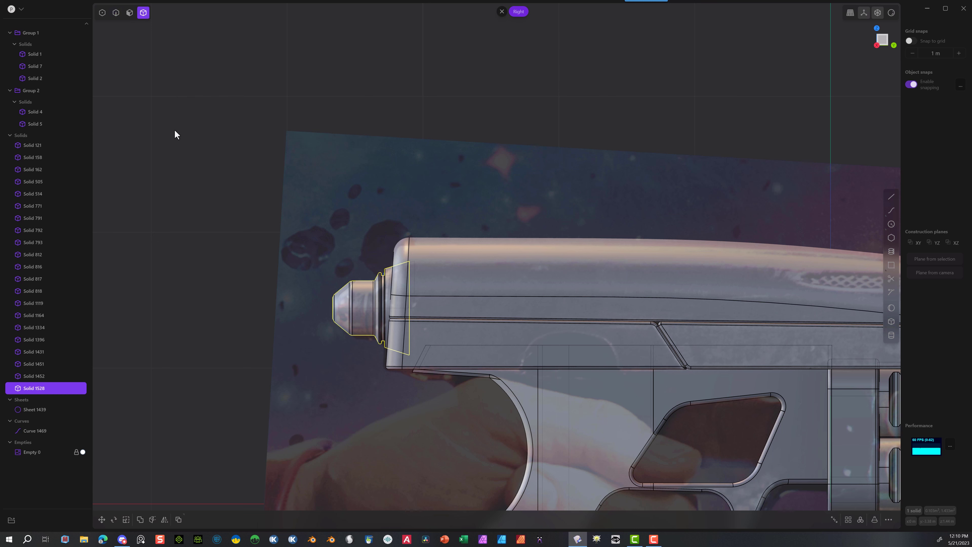
{"action": "key", "text": "g"}
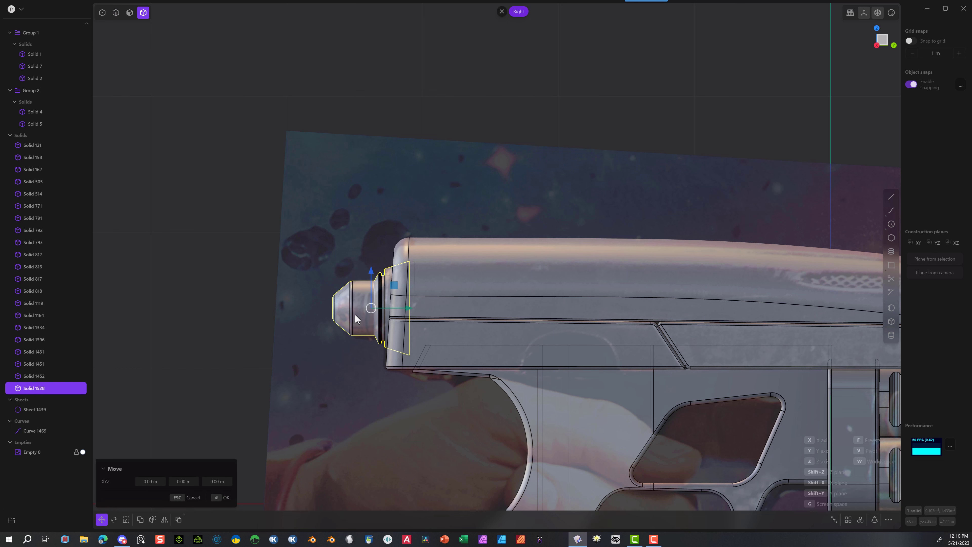
{"action": "left_click", "coordinate": [404, 312]}
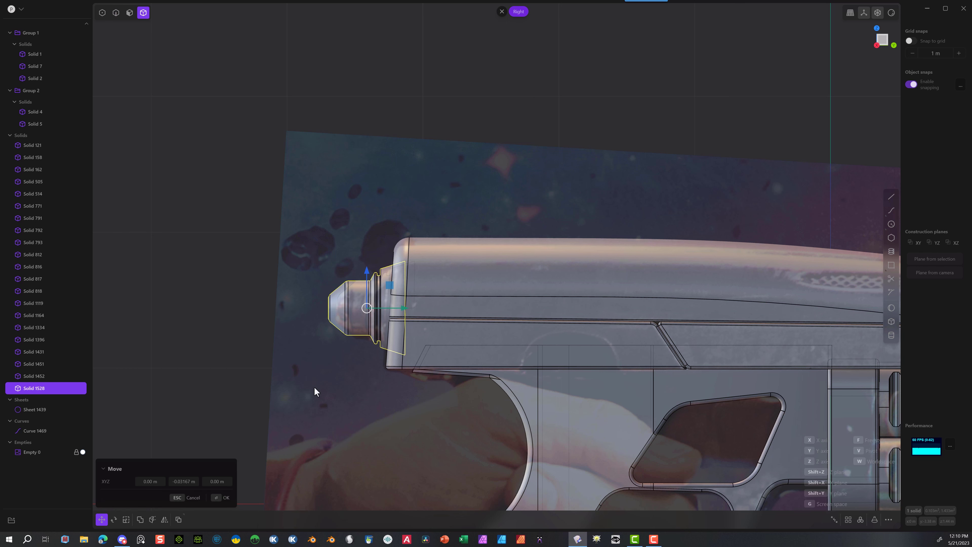
{"action": "left_click", "coordinate": [221, 498]}
Step: Duplicate the knob and move the copy down and slightly rearward to the lower housing's rear end
{"action": "scroll", "coordinate": [274, 347], "scroll_direction": "down", "scroll_amount": 3}
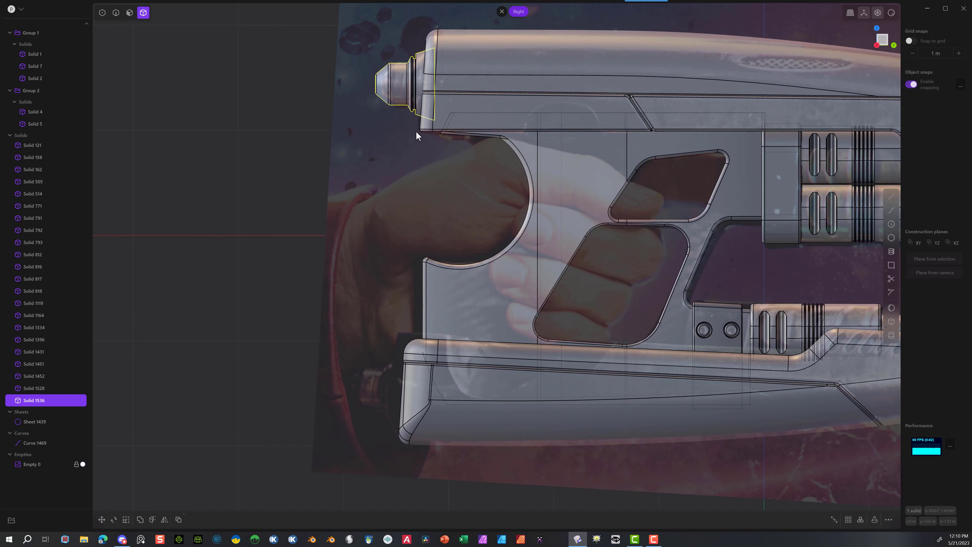
{"action": "key", "text": "g"}
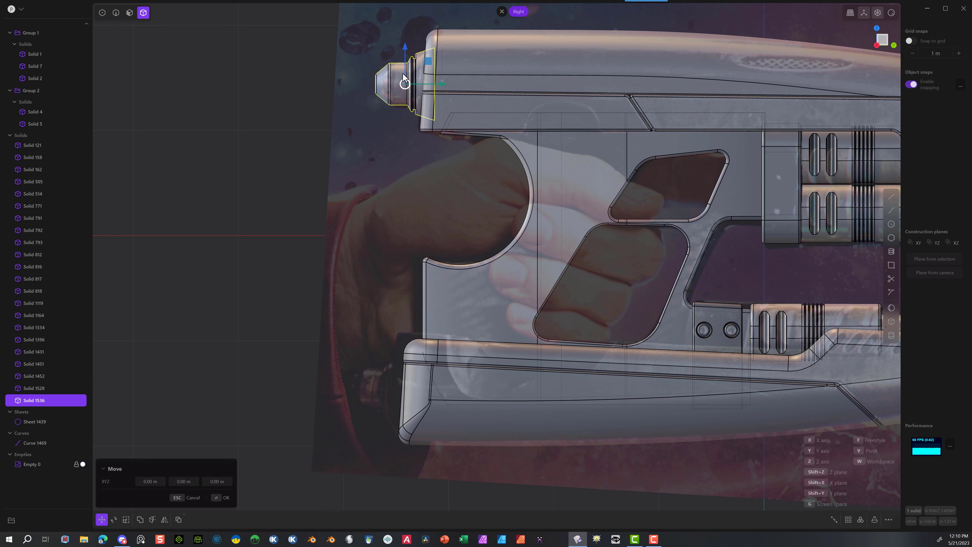
{"action": "left_click_drag", "start_coordinate": [403, 50], "coordinate": [364, 362]}
{"action": "left_click_drag", "start_coordinate": [439, 391], "coordinate": [421, 397]}
Step: Rotate the copied knob about 6.3° around X to match the lower housing's slope and scale it uniformly to about 0.91
{"action": "key", "text": "r"}
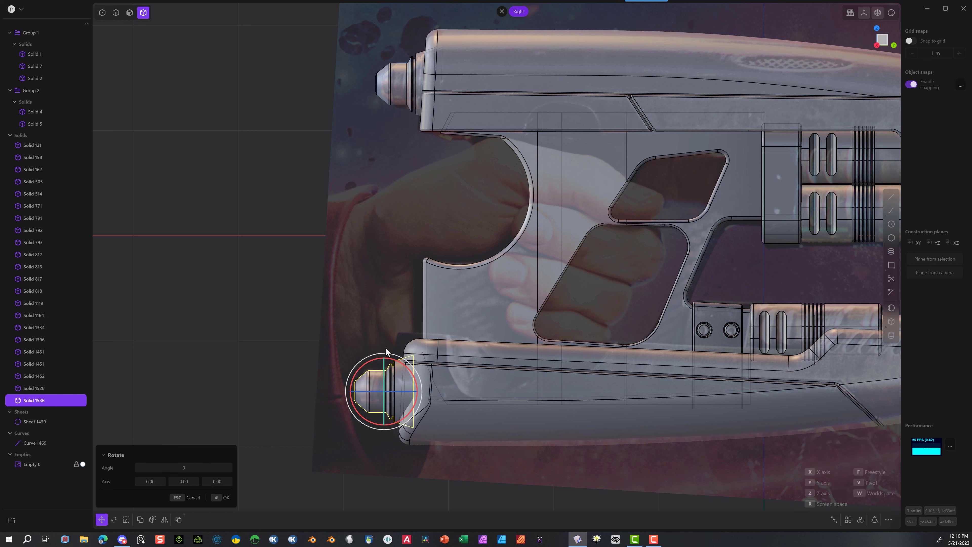
{"action": "left_click_drag", "start_coordinate": [371, 363], "coordinate": [377, 360]}
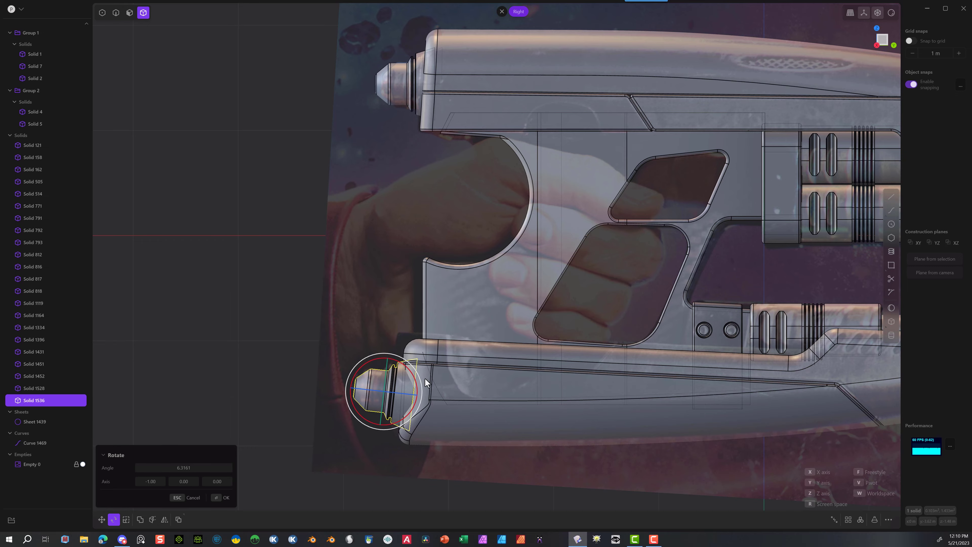
{"action": "middle_click_drag", "start_coordinate": [412, 364], "coordinate": [554, 398]}
{"action": "key", "text": "s"}
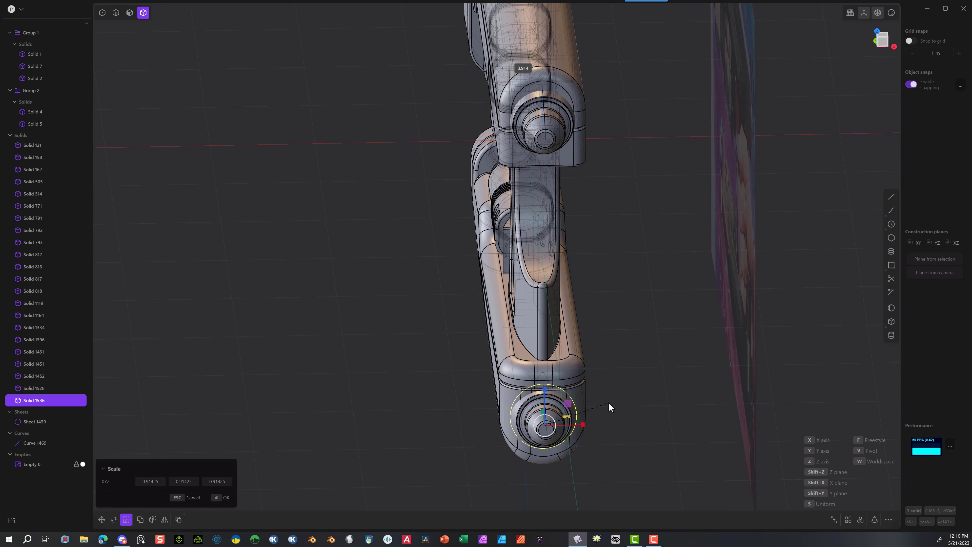
{"action": "middle_click_drag", "start_coordinate": [614, 400], "coordinate": [516, 383]}
{"action": "left_click", "coordinate": [225, 498]}
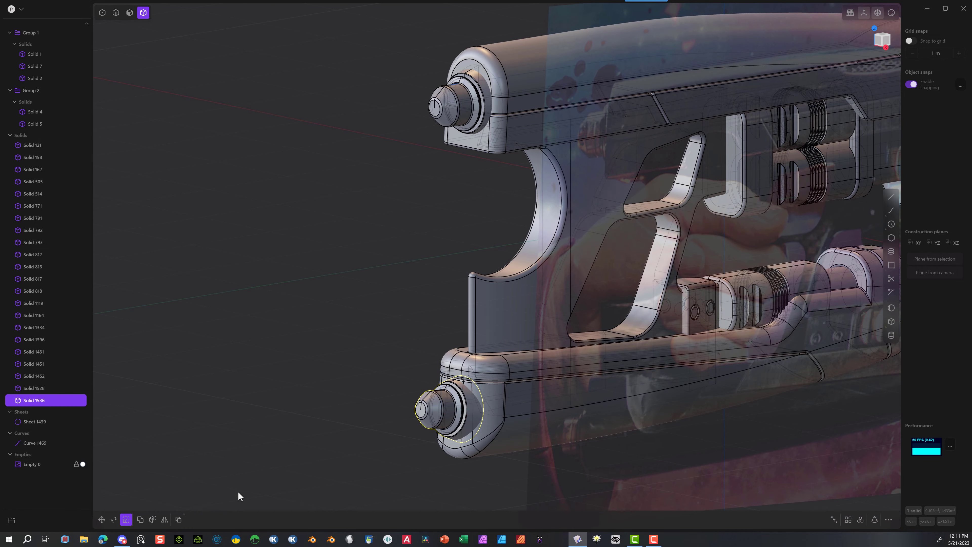
Step: Boolean-subtract the copied knob from the rear end of the lower housing, keeping the knob as the tool body
{"action": "middle_click_drag", "start_coordinate": [402, 459], "coordinate": [477, 354]}
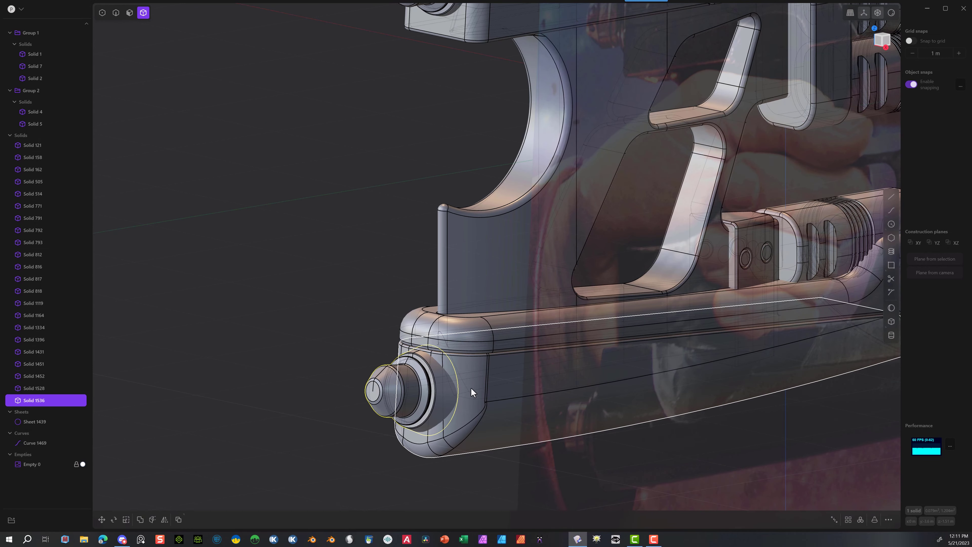
{"action": "left_click", "coordinate": [471, 395]}
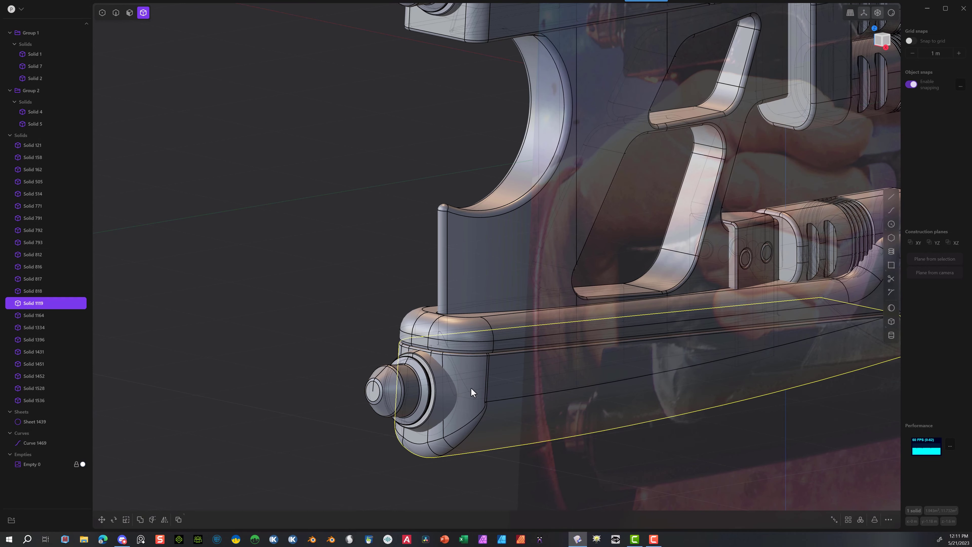
{"action": "left_click", "coordinate": [440, 408], "text": "shift"}
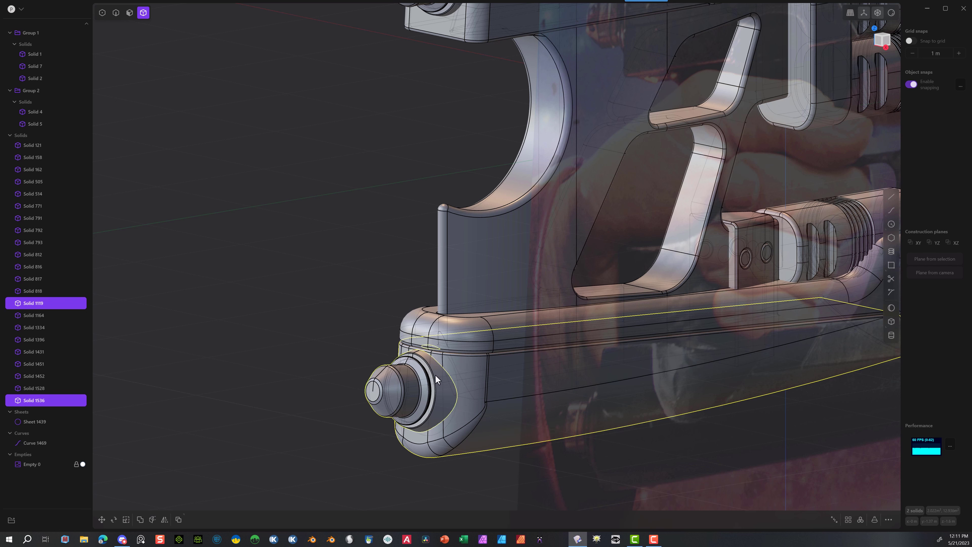
{"action": "key", "text": "q"}
{"action": "left_click", "coordinate": [188, 482]}
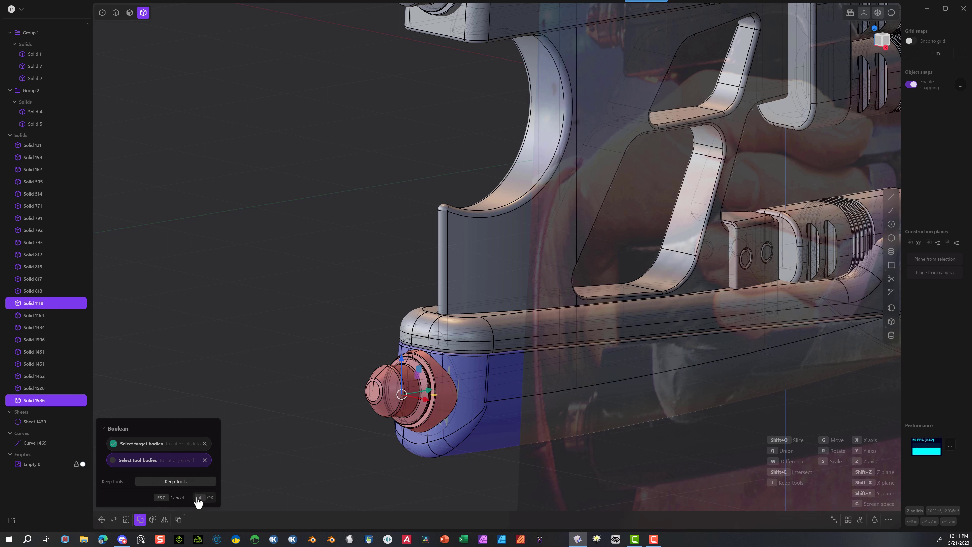
{"action": "left_click", "coordinate": [202, 499]}
Step: Boolean-subtract the upper knob from the gun's top shell at its rear end, keeping the knob as the tool body
{"action": "key", "text": "2"}
{"action": "middle_click_drag", "start_coordinate": [377, 434], "coordinate": [347, 493]}
{"action": "scroll", "coordinate": [458, 194], "scroll_direction": "up", "scroll_amount": 7}
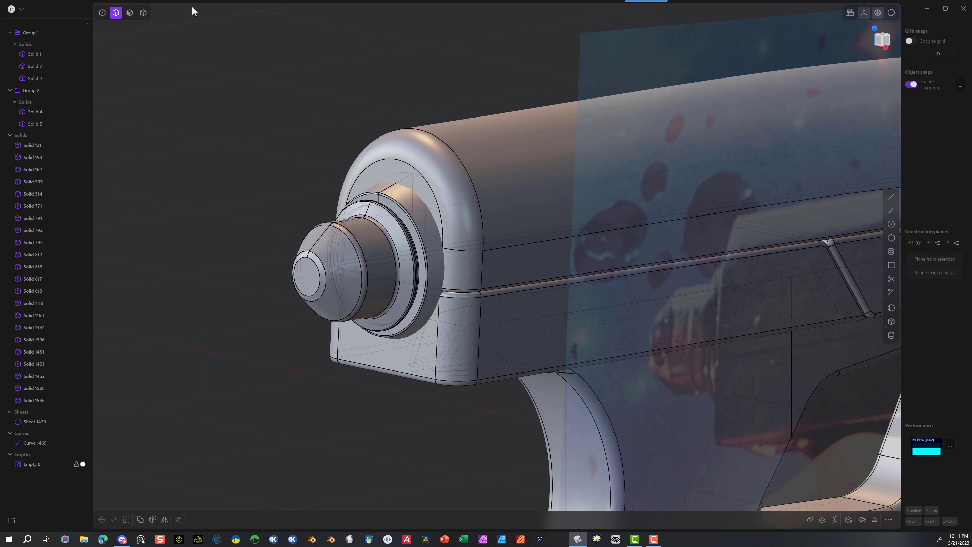
{"action": "left_click", "coordinate": [144, 12]}
{"action": "left_click", "coordinate": [472, 202]}
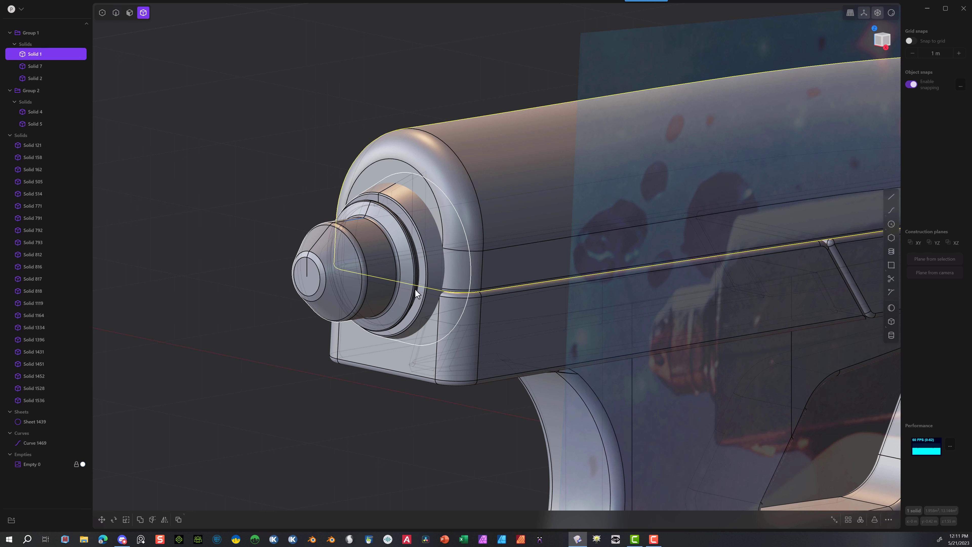
{"action": "key", "text": "b"}
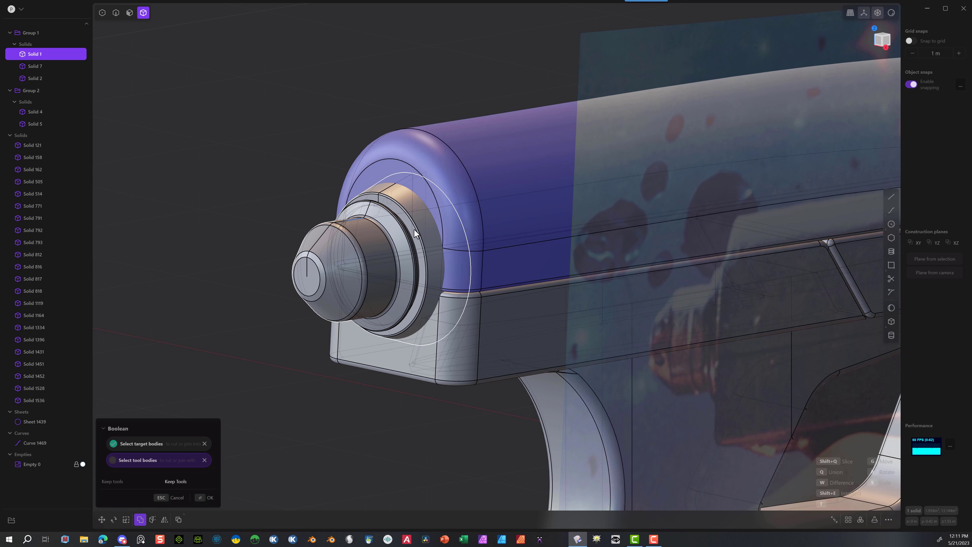
{"action": "left_click", "coordinate": [414, 228]}
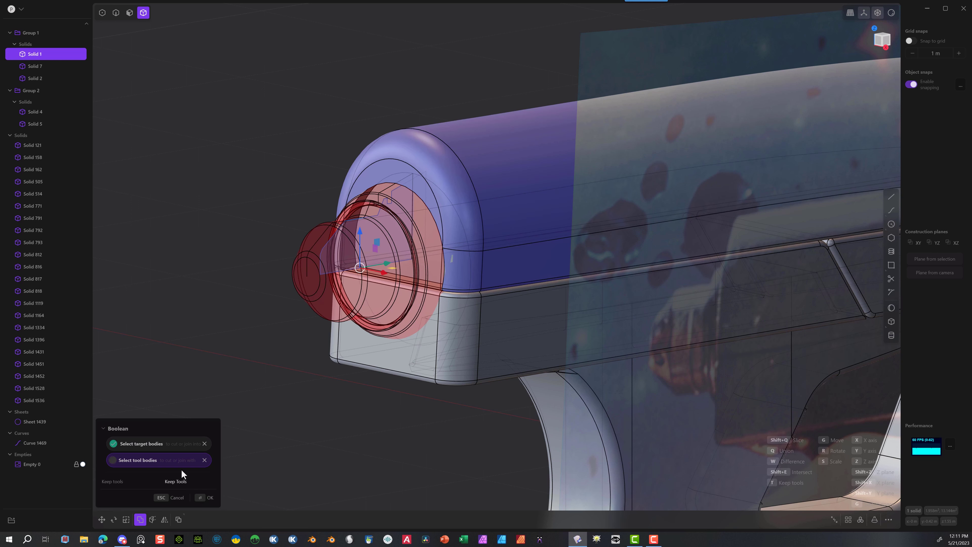
{"action": "left_click", "coordinate": [176, 482]}
{"action": "left_click", "coordinate": [207, 497]}
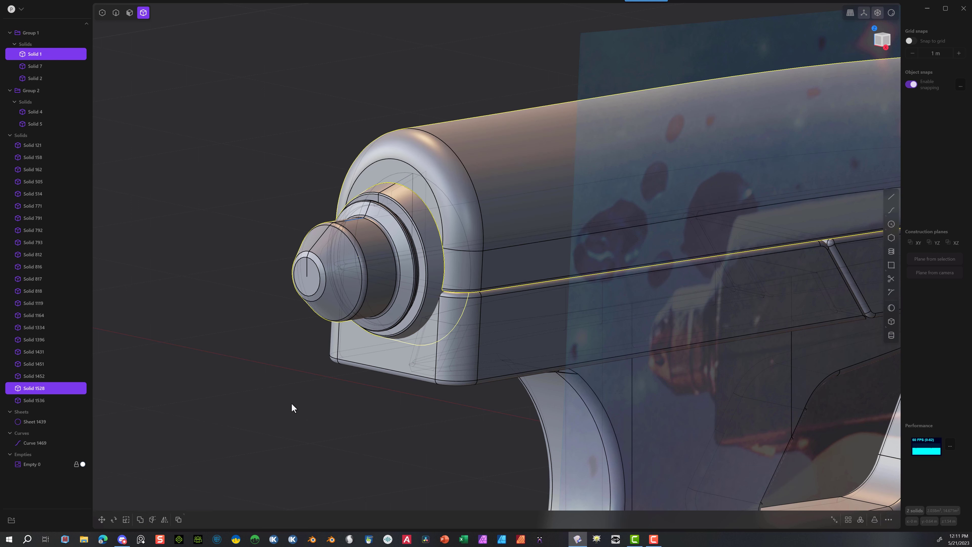
Step: Cut the upper knob's shape out of the body section beneath the top shell, keeping the knob
{"action": "left_click", "coordinate": [471, 362]}
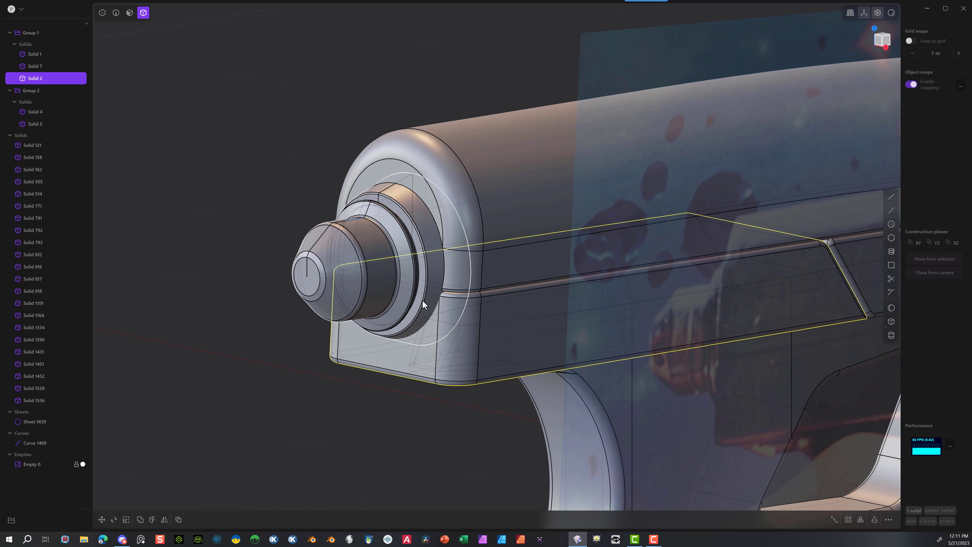
{"action": "left_click", "coordinate": [333, 256], "text": "shift"}
{"action": "key", "text": "q"}
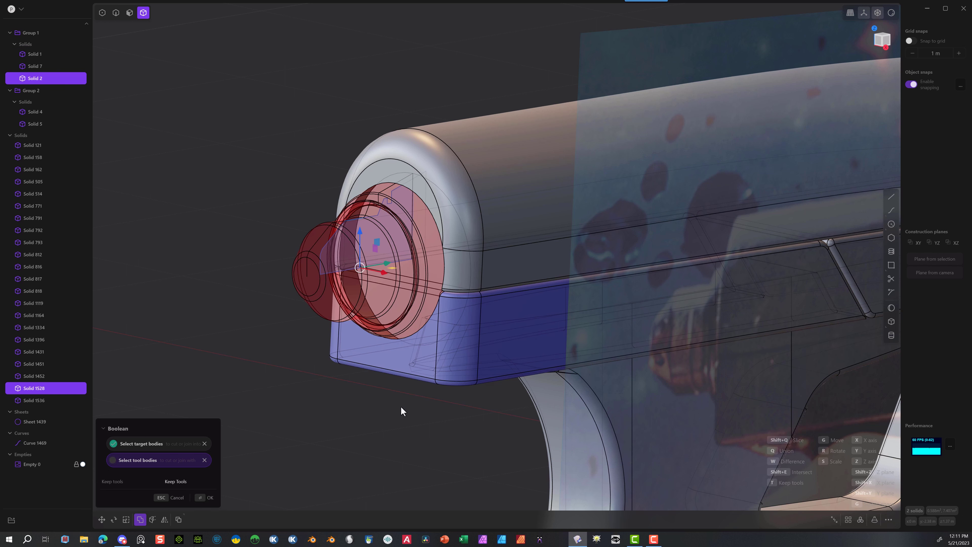
{"action": "left_click", "coordinate": [172, 482]}
{"action": "left_click", "coordinate": [201, 499]}
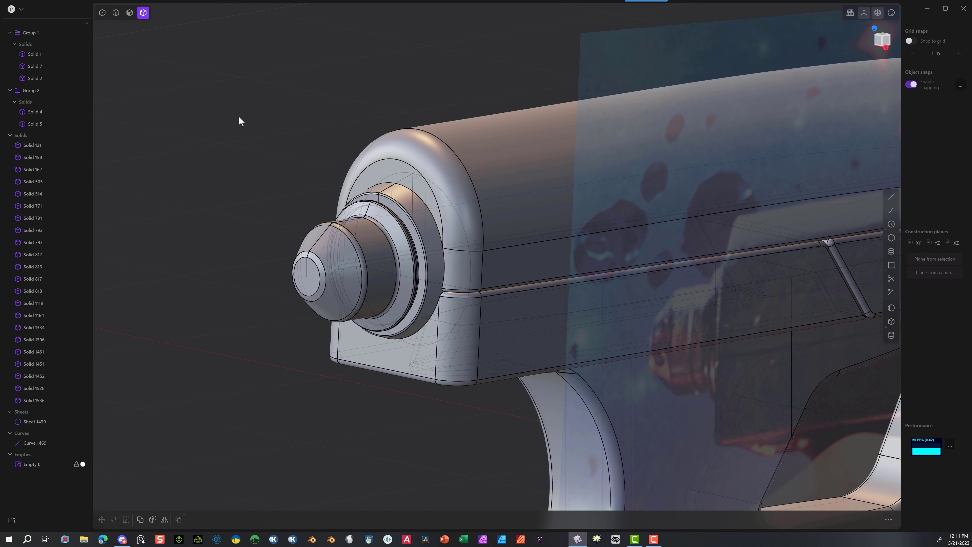
Step: Fillet the two recess edges around the upper knob on the rear body by about 0.011 m
{"action": "left_click", "coordinate": [120, 15]}
{"action": "left_click", "coordinate": [433, 214]}
{"action": "left_click", "coordinate": [433, 214]}
{"action": "key", "text": "f"}
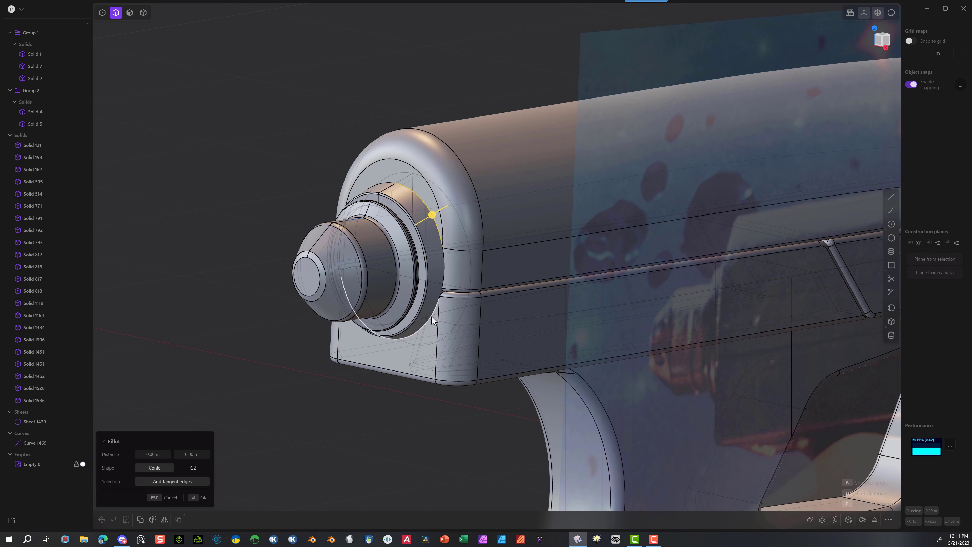
{"action": "left_click", "coordinate": [432, 316]}
{"action": "left_click_drag", "start_coordinate": [430, 314], "coordinate": [428, 314]}
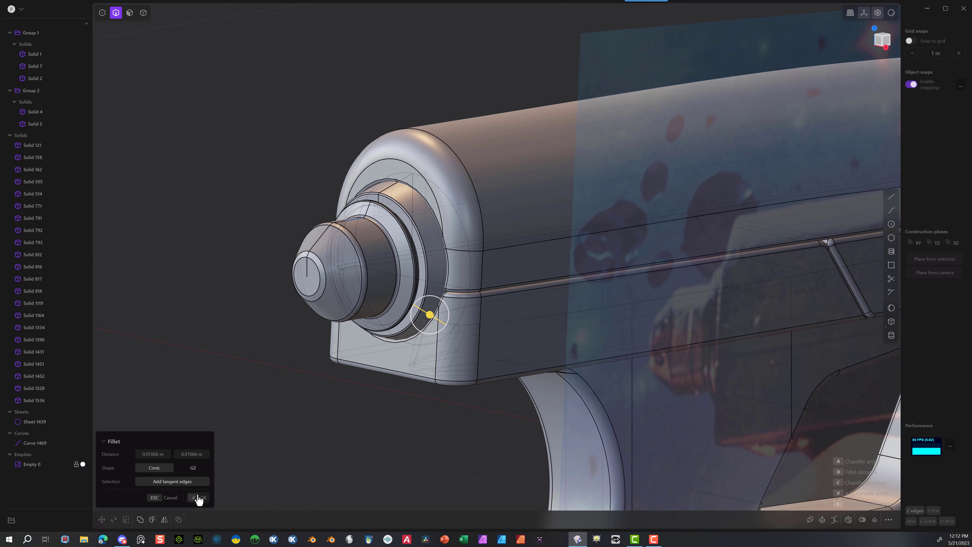
{"action": "left_click", "coordinate": [198, 497]}
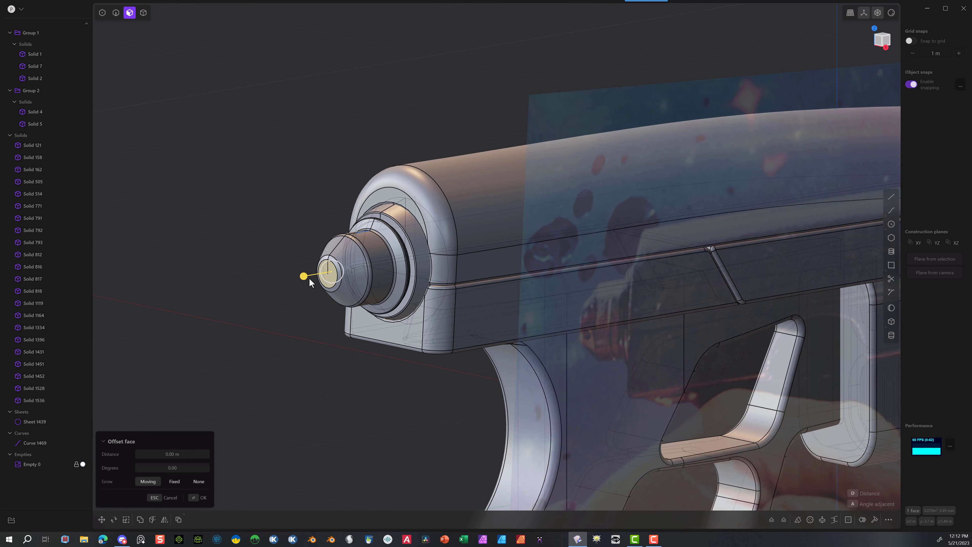
Step: Offset the upper knob's tip face about 0.005 m inward and extrude it about 0.126 m into the knob as a bore
{"action": "left_click_drag", "start_coordinate": [304, 276], "coordinate": [303, 284]}
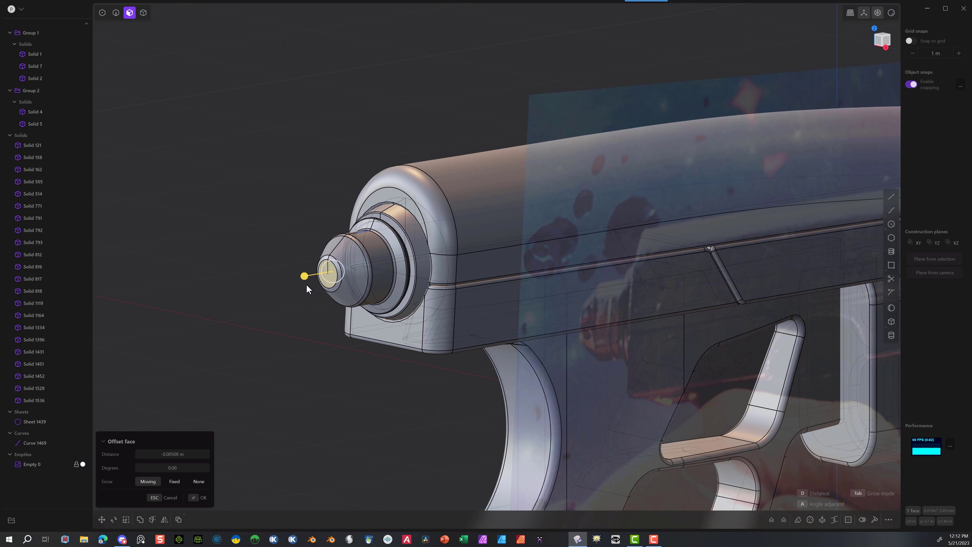
{"action": "key", "text": "Return"}
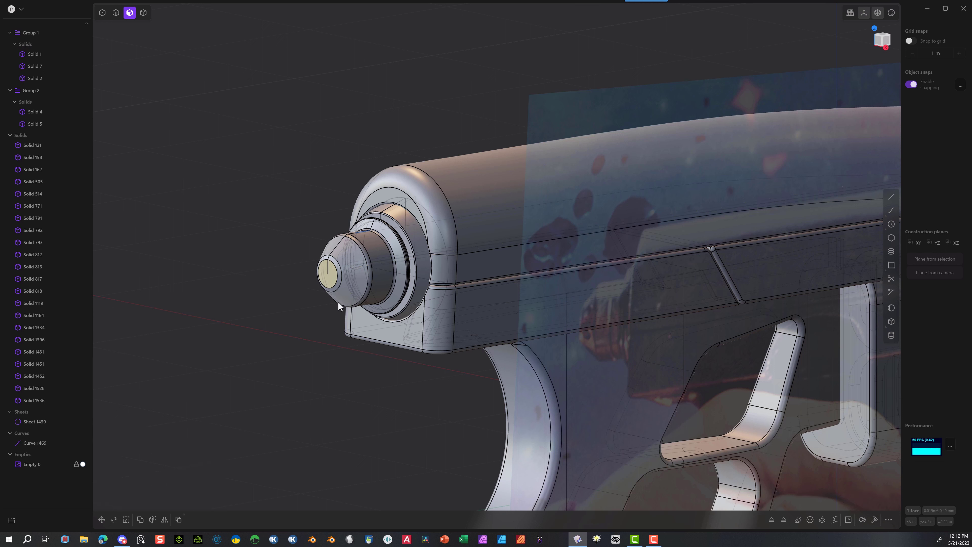
{"action": "key", "text": "e"}
{"action": "left_click_drag", "start_coordinate": [294, 282], "coordinate": [311, 280]}
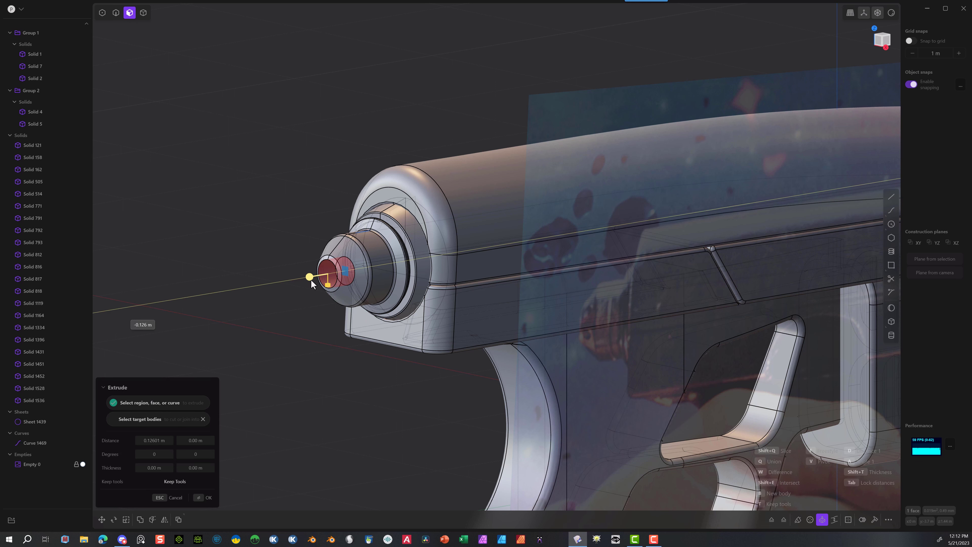
{"action": "scroll", "coordinate": [383, 309], "scroll_direction": "down", "scroll_amount": 3}
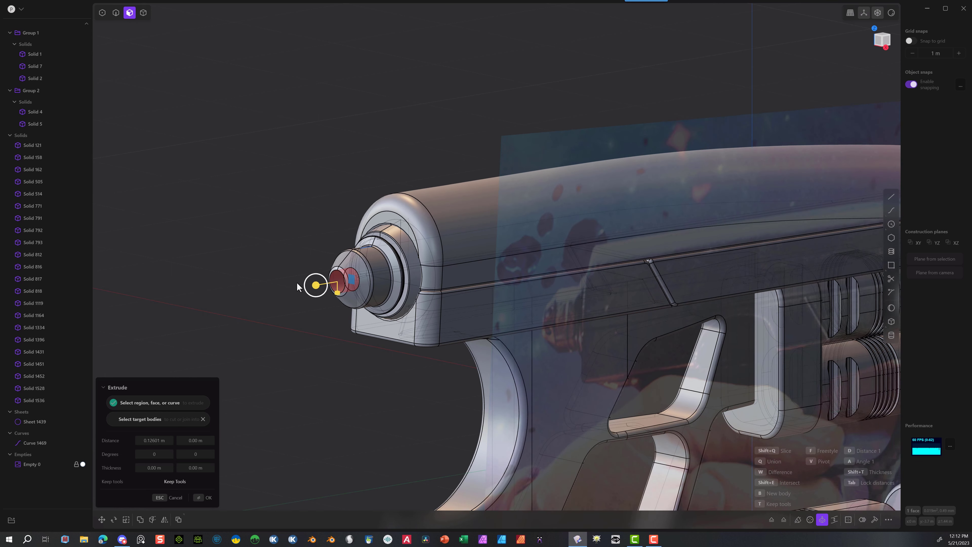
{"action": "middle_click_drag", "start_coordinate": [297, 287], "coordinate": [297, 149], "text": "shift"}
{"action": "left_click", "coordinate": [196, 497]}
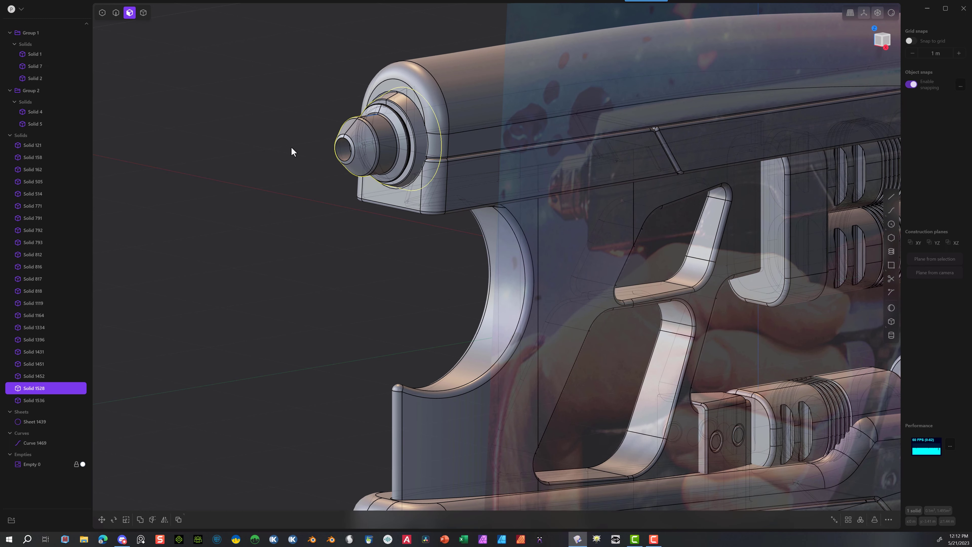
Step: Fillet the rim edge of the upper knob's bore by about 0.0066 m
{"action": "scroll", "coordinate": [292, 151], "scroll_direction": "up", "scroll_amount": 3}
{"action": "left_click", "coordinate": [116, 13]}
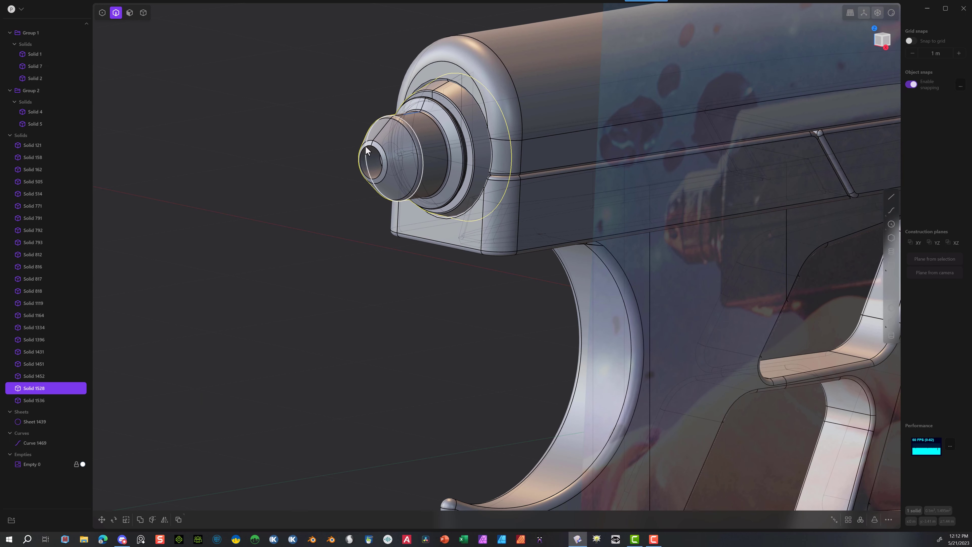
{"action": "left_click", "coordinate": [372, 153]}
{"action": "key", "text": "f"}
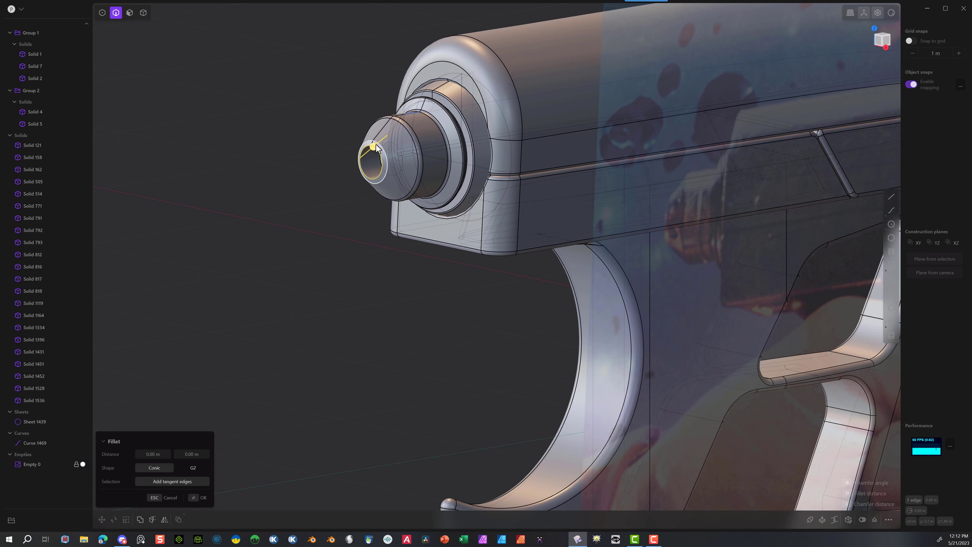
{"action": "left_click_drag", "start_coordinate": [374, 146], "coordinate": [374, 152]}
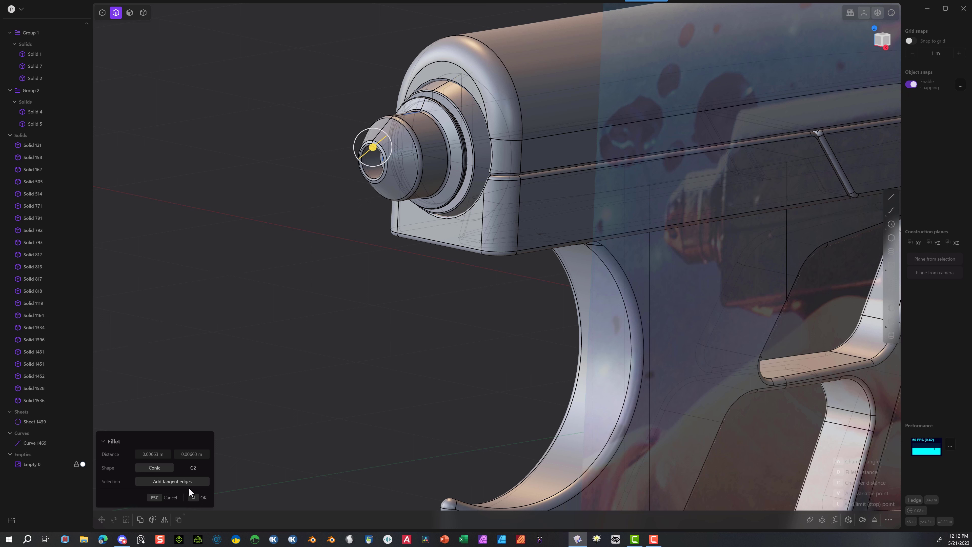
{"action": "left_click", "coordinate": [198, 497]}
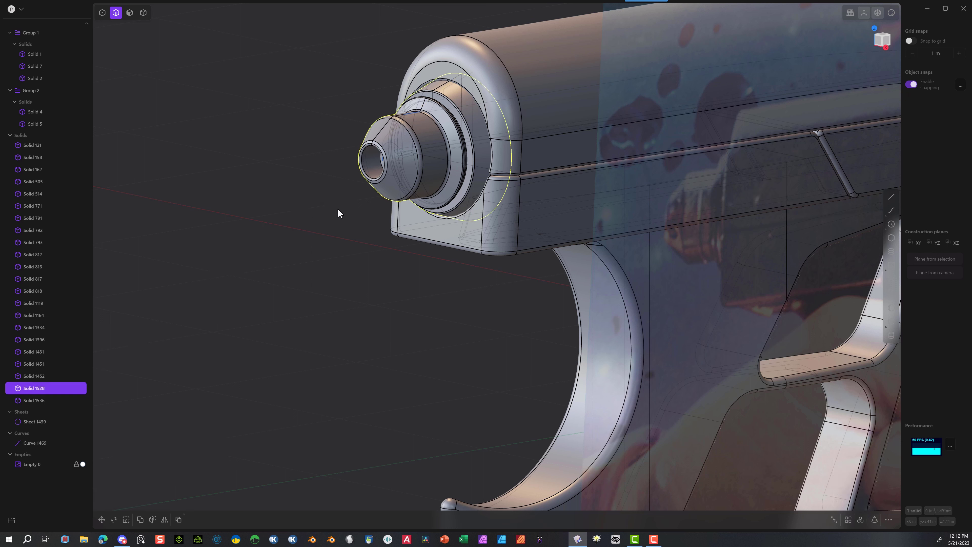
Step: Fillet the remaining inner edge at the mouth of the upper knob's bore
{"action": "left_click", "coordinate": [378, 148]}
{"action": "key", "text": "f"}
{"action": "left_click_drag", "start_coordinate": [378, 145], "coordinate": [378, 148]}
{"action": "left_click", "coordinate": [198, 498]}
Step: Offset the lower knob's tip face and extrude it inward to cut a matching bore
{"action": "middle_click_drag", "start_coordinate": [314, 475], "coordinate": [267, 107], "text": "shift"}
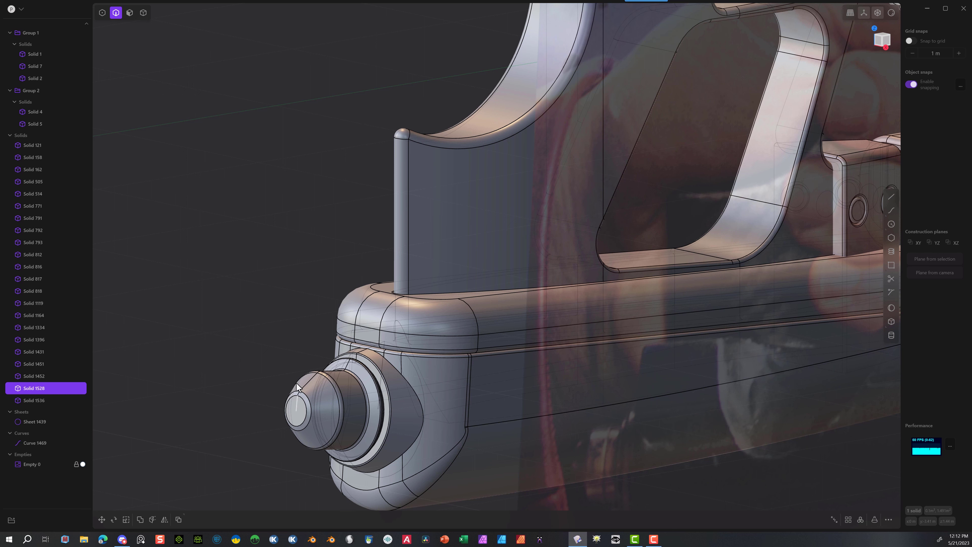
{"action": "left_click", "coordinate": [130, 13]}
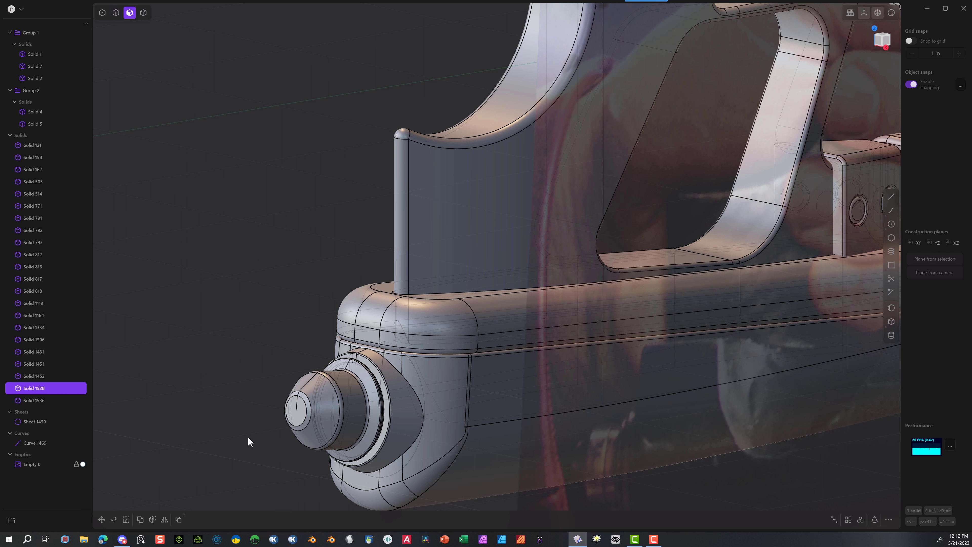
{"action": "left_click", "coordinate": [295, 419]}
{"action": "key", "text": "o"}
{"action": "key", "text": "e"}
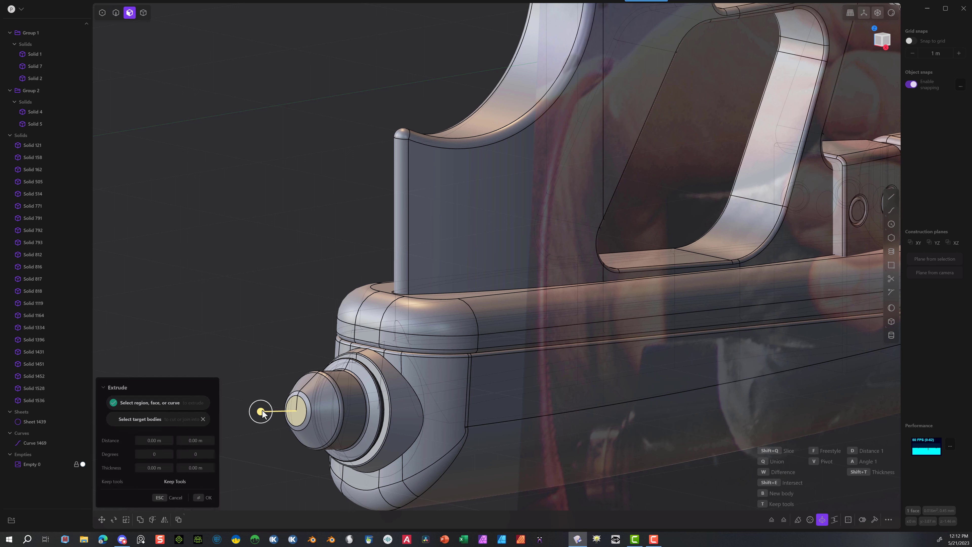
{"action": "left_click", "coordinate": [206, 498]}
Step: Fillet the rim edge of the lower knob's bore by about 0.006 m
{"action": "left_click", "coordinate": [115, 12]}
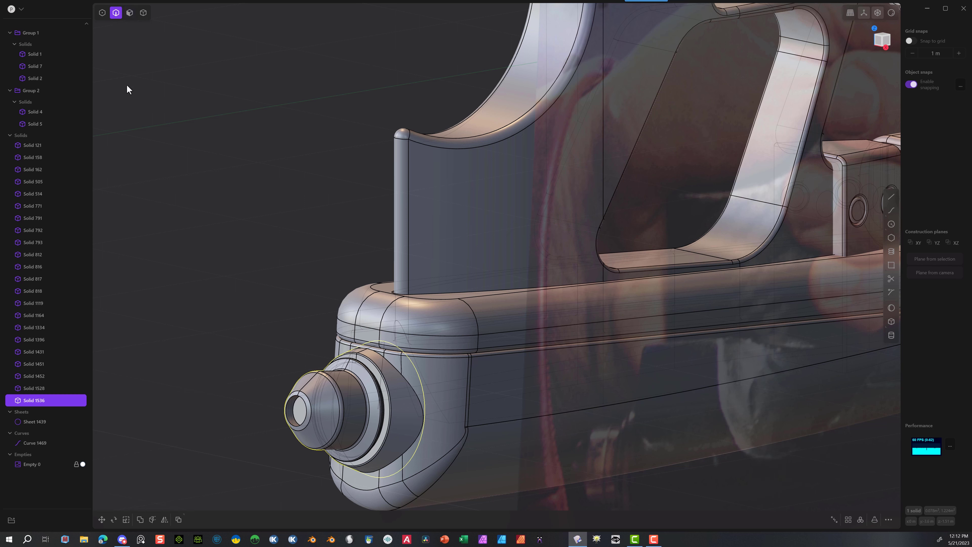
{"action": "left_click", "coordinate": [290, 401]}
{"action": "key", "text": "f"}
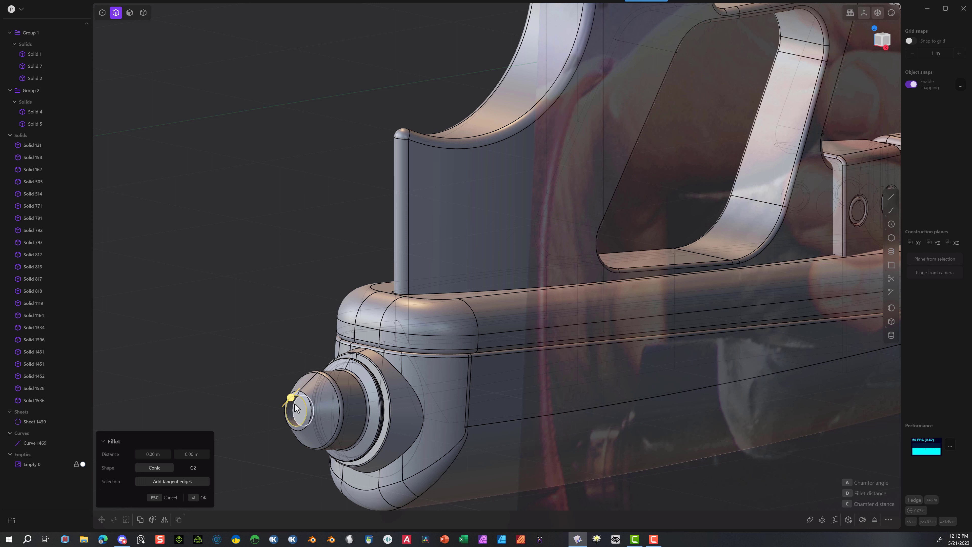
{"action": "left_click_drag", "start_coordinate": [291, 400], "coordinate": [293, 415]}
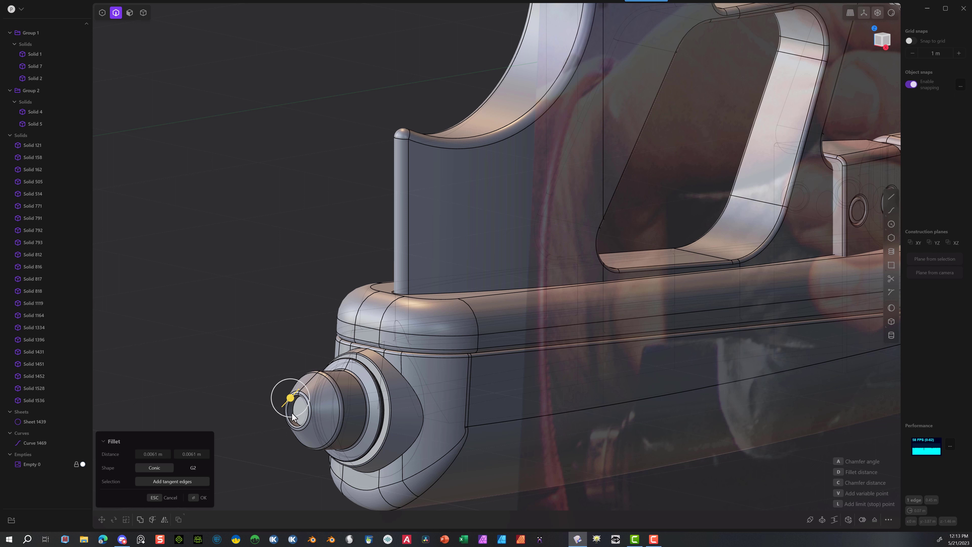
{"action": "left_click", "coordinate": [204, 497]}
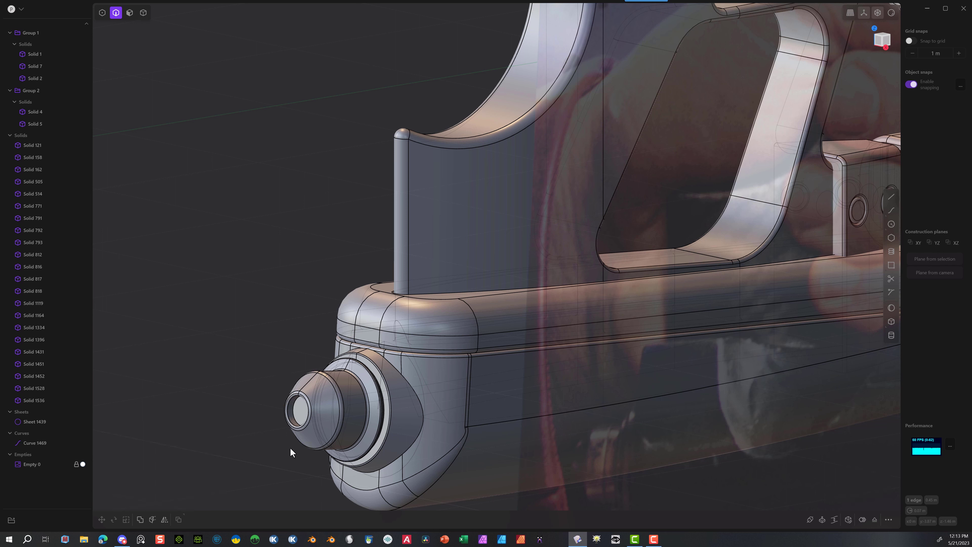
{"action": "left_click", "coordinate": [304, 429]}
{"action": "key", "text": "b"}
{"action": "left_click_drag", "start_coordinate": [304, 429], "coordinate": [302, 431]}
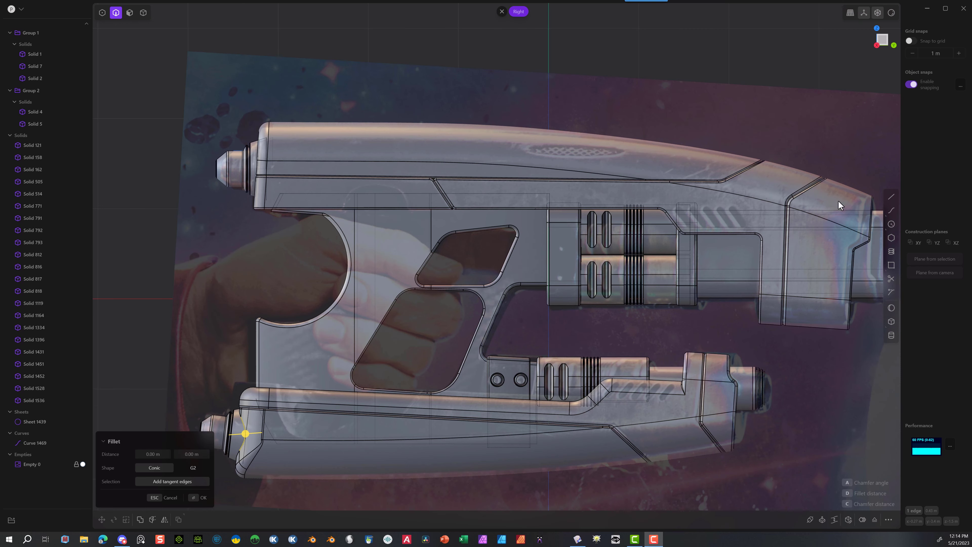
Step: Draw a closed five-sided outline of straight lines over the grip's upper opening, with an inward kink in its front side
{"action": "left_click", "coordinate": [891, 196]}
{"action": "scroll", "coordinate": [422, 279], "scroll_direction": "up", "scroll_amount": 5}
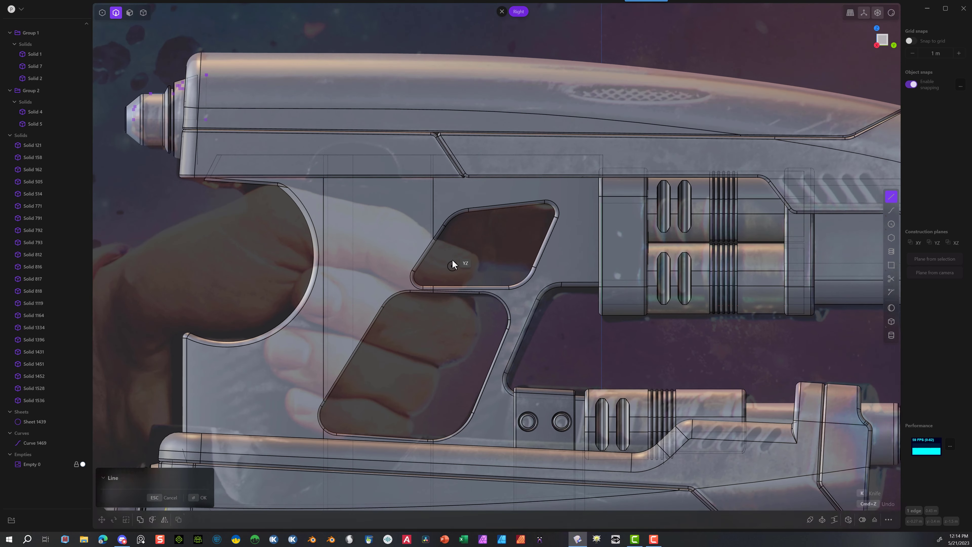
{"action": "left_click", "coordinate": [500, 184]}
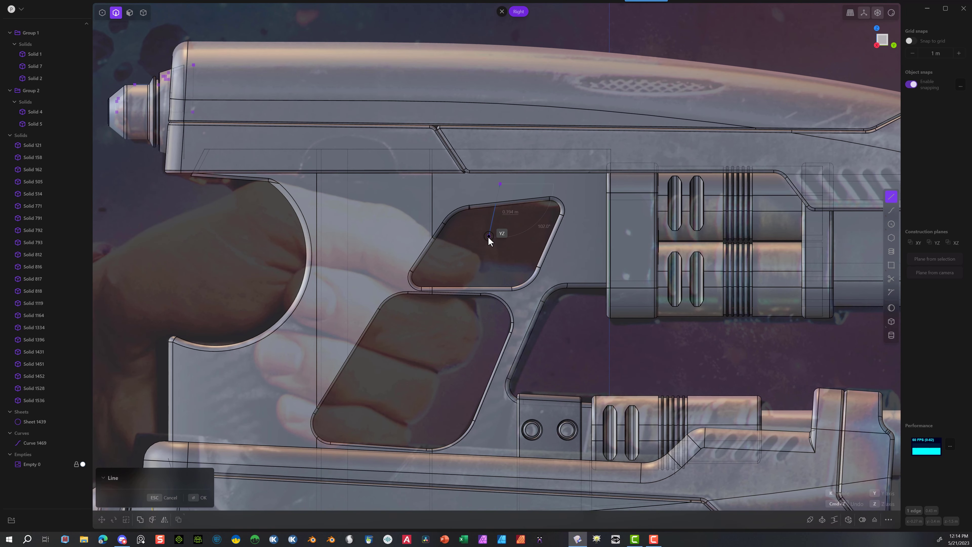
{"action": "left_click", "coordinate": [484, 235]}
{"action": "left_click", "coordinate": [493, 270]}
{"action": "left_click", "coordinate": [400, 189]}
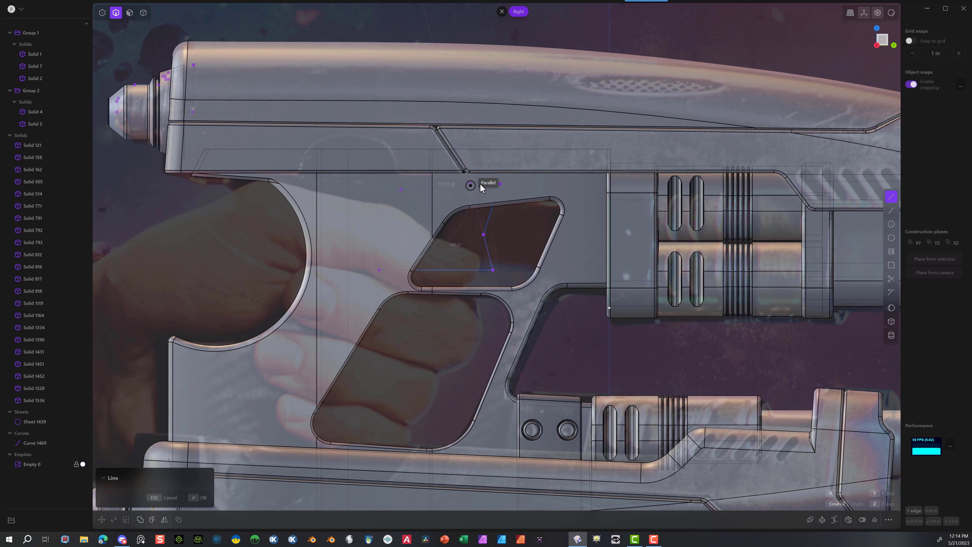
{"action": "left_click", "coordinate": [500, 183]}
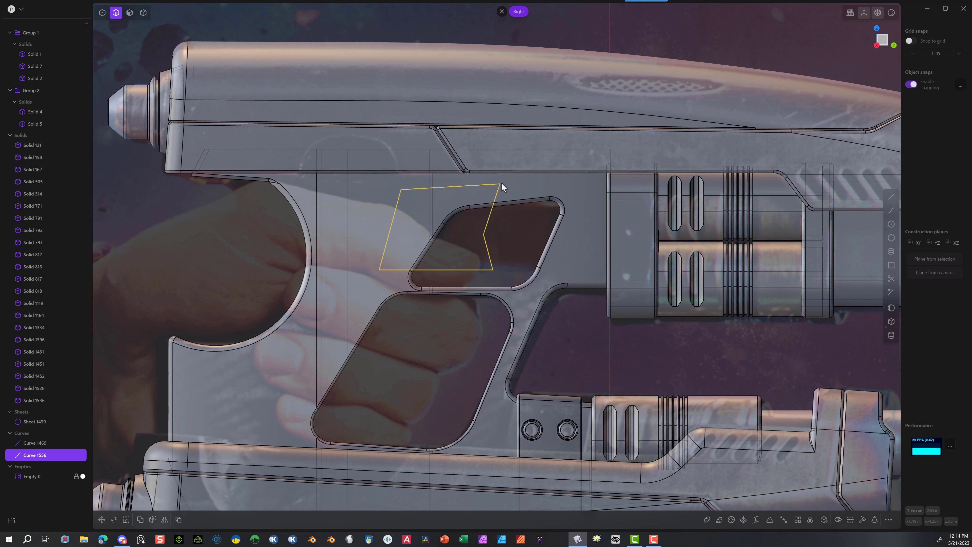
Step: Round the kink in the outline's front side and its lower front corner
{"action": "left_click", "coordinate": [102, 12]}
{"action": "left_click_drag", "start_coordinate": [465, 239], "coordinate": [464, 239]}
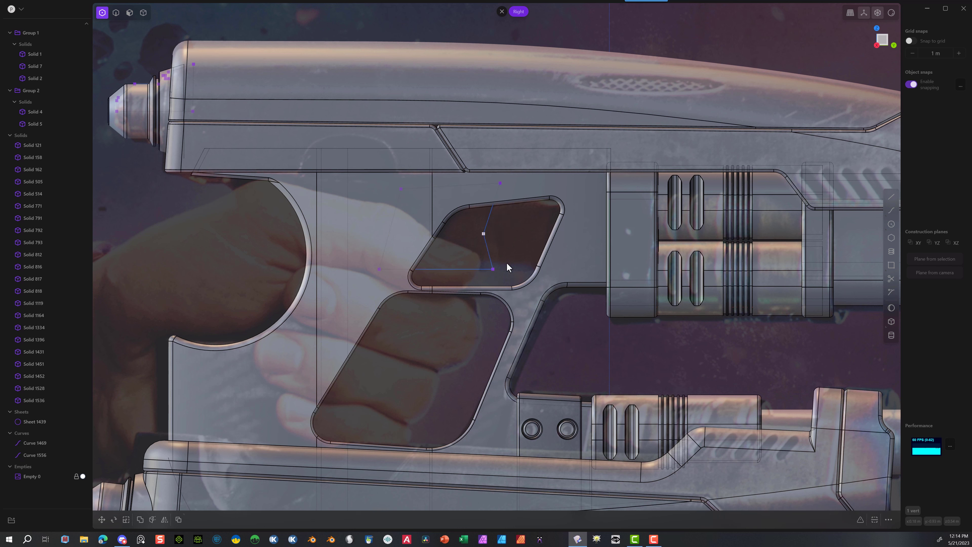
{"action": "key", "text": "b"}
{"action": "left_click", "coordinate": [529, 283]}
{"action": "left_click_drag", "start_coordinate": [481, 284], "coordinate": [481, 283]}
{"action": "key", "text": "b"}
{"action": "left_click", "coordinate": [531, 260]}
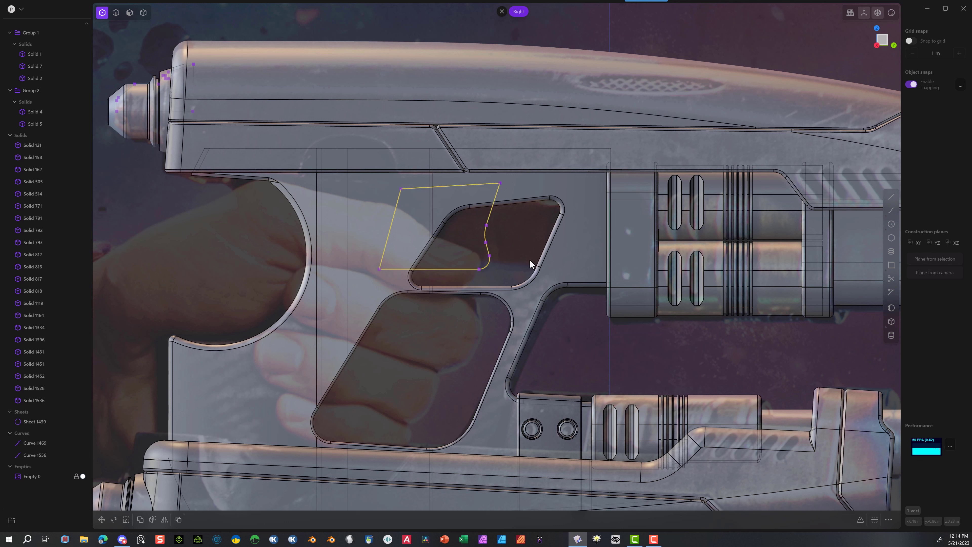
Step: Round the outline's upper front corner, and give both rear corners a matching fillet
{"action": "left_click", "coordinate": [507, 182]}
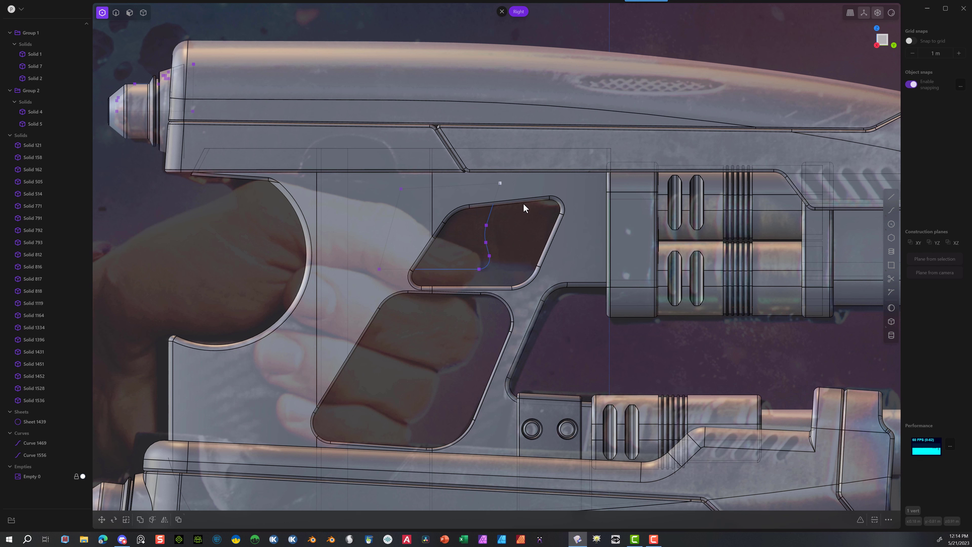
{"action": "key", "text": "b"}
{"action": "left_click", "coordinate": [541, 203]}
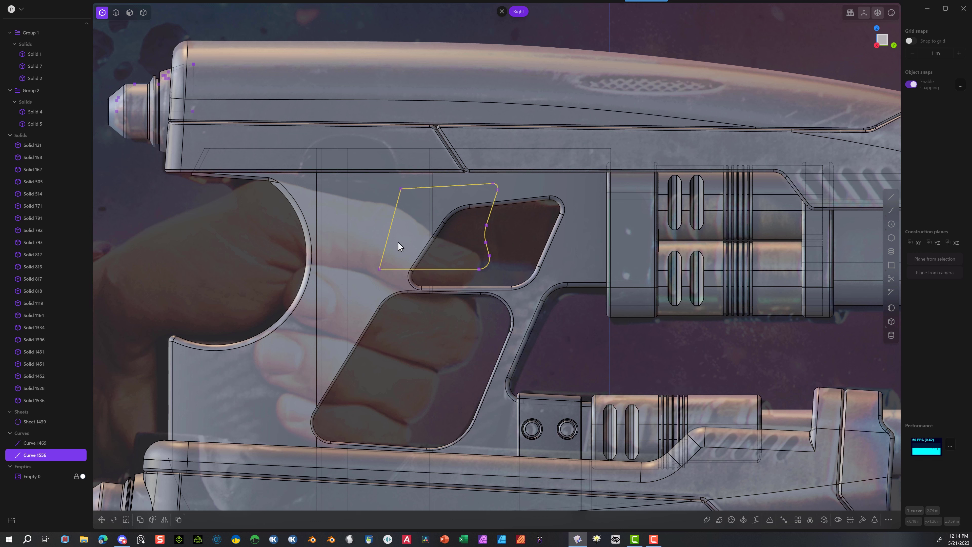
{"action": "left_click", "coordinate": [388, 263]}
{"action": "left_click_drag", "start_coordinate": [415, 186], "coordinate": [378, 279]}
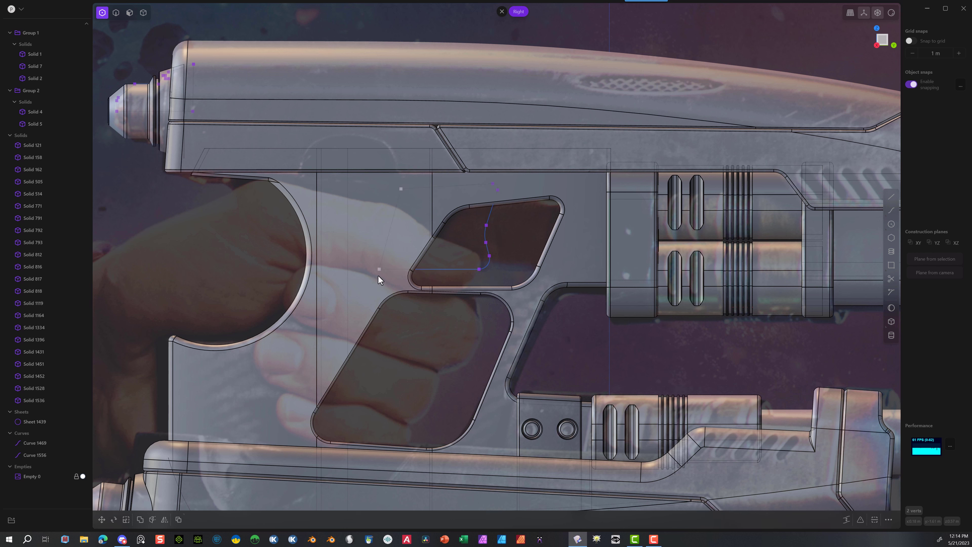
{"action": "key", "text": "b"}
{"action": "left_click", "coordinate": [396, 266]}
Step: Extrude the rounded outline's region by about 0.09 m into a thin solid plate
{"action": "left_click", "coordinate": [128, 14]}
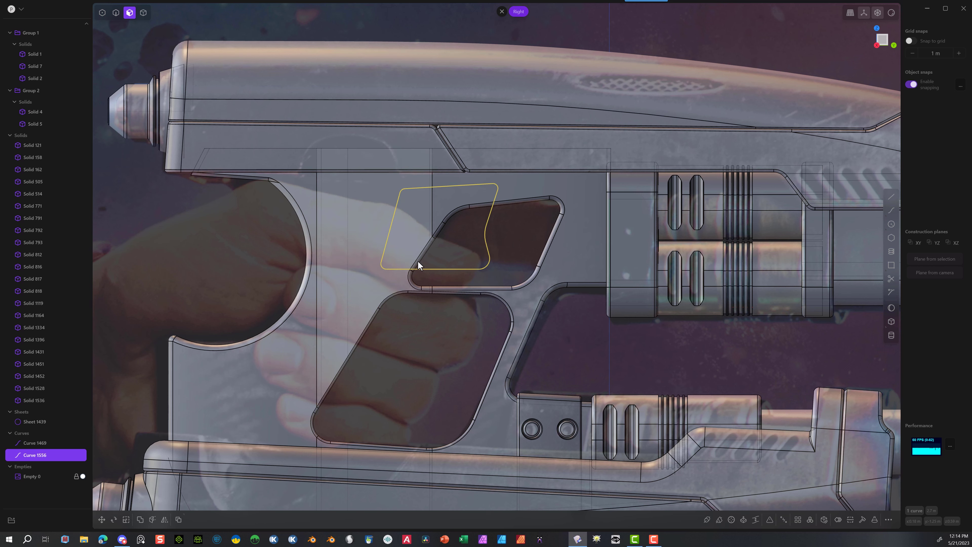
{"action": "left_click", "coordinate": [461, 248]}
{"action": "key", "text": "e"}
{"action": "middle_click_drag", "start_coordinate": [495, 242], "coordinate": [457, 246]}
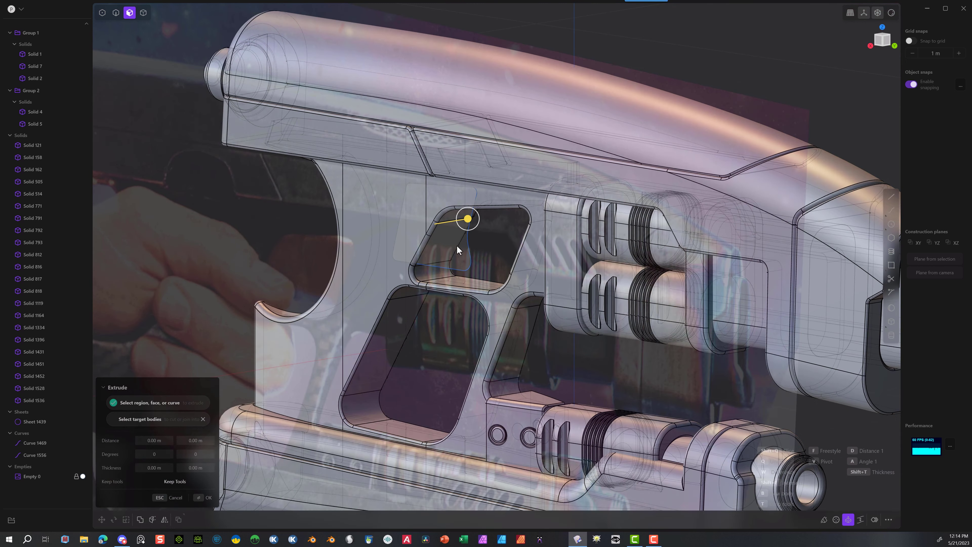
{"action": "left_click_drag", "start_coordinate": [468, 219], "coordinate": [477, 219]}
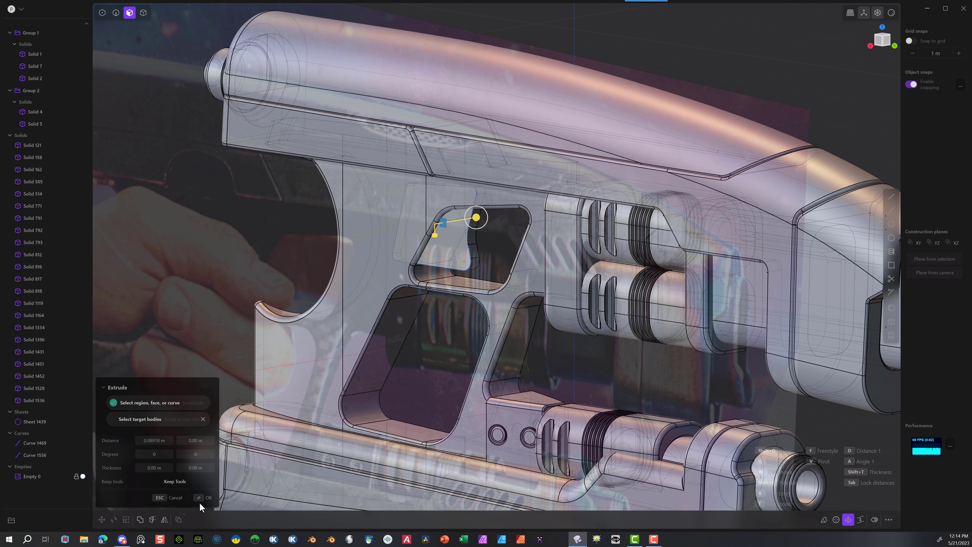
{"action": "left_click", "coordinate": [206, 498]}
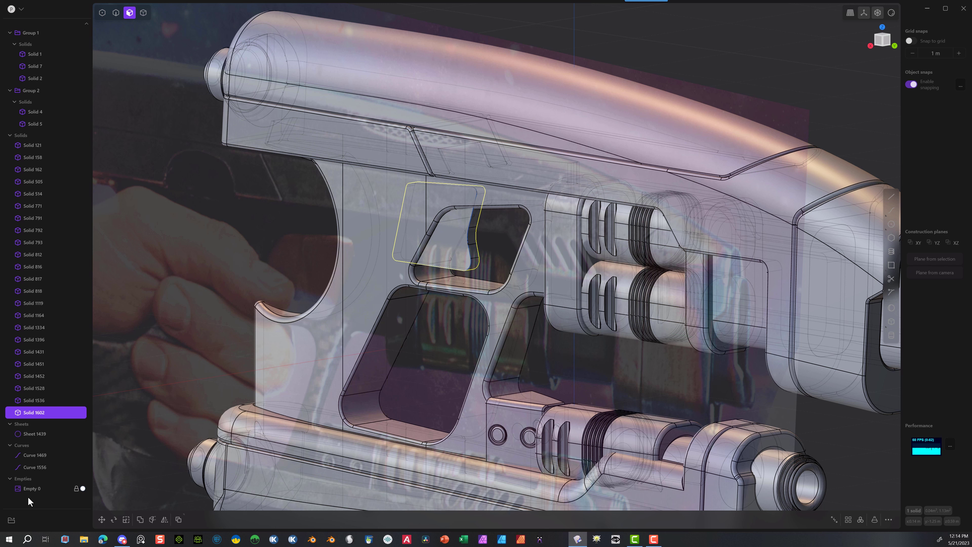
Step: Delete the two leftover sketch curves, the knob profile and the plate outline
{"action": "left_click", "coordinate": [41, 455]}
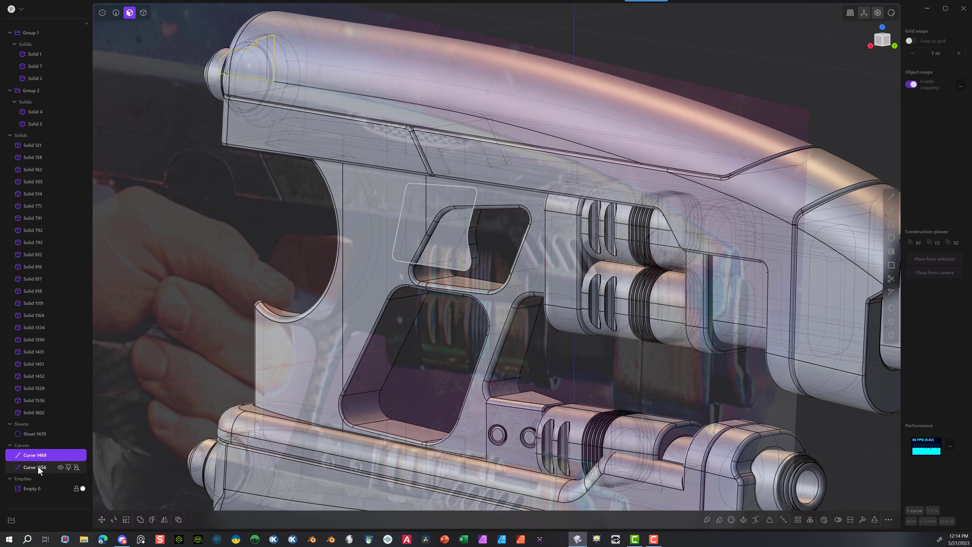
{"action": "left_click", "coordinate": [38, 467], "text": "shift"}
{"action": "key", "text": "Delete"}
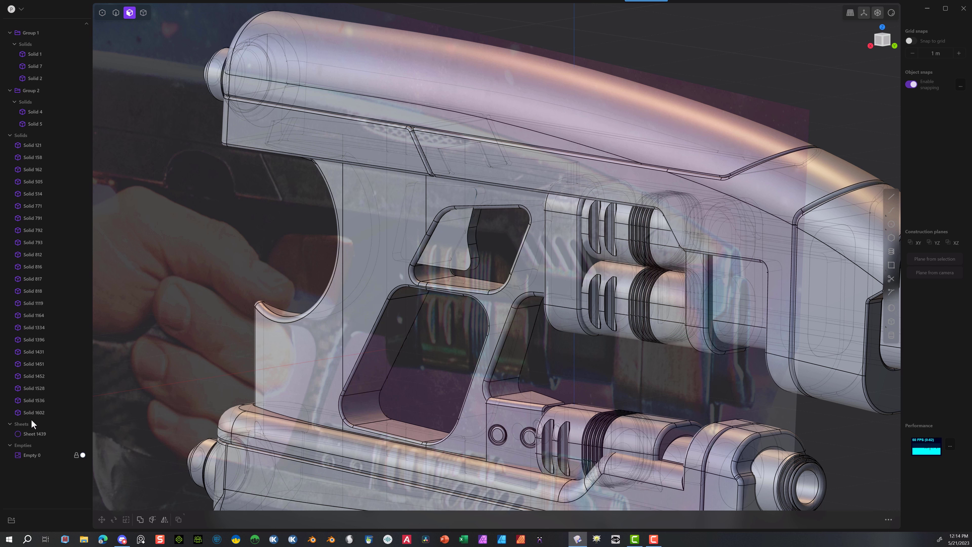
{"action": "left_click", "coordinate": [34, 433]}
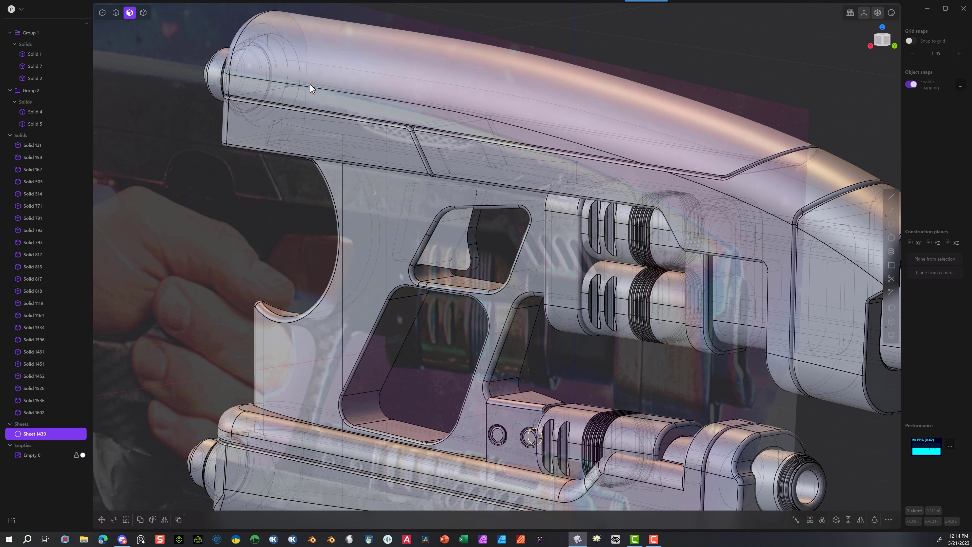
{"action": "middle_click_drag", "start_coordinate": [238, 322], "coordinate": [286, 316]}
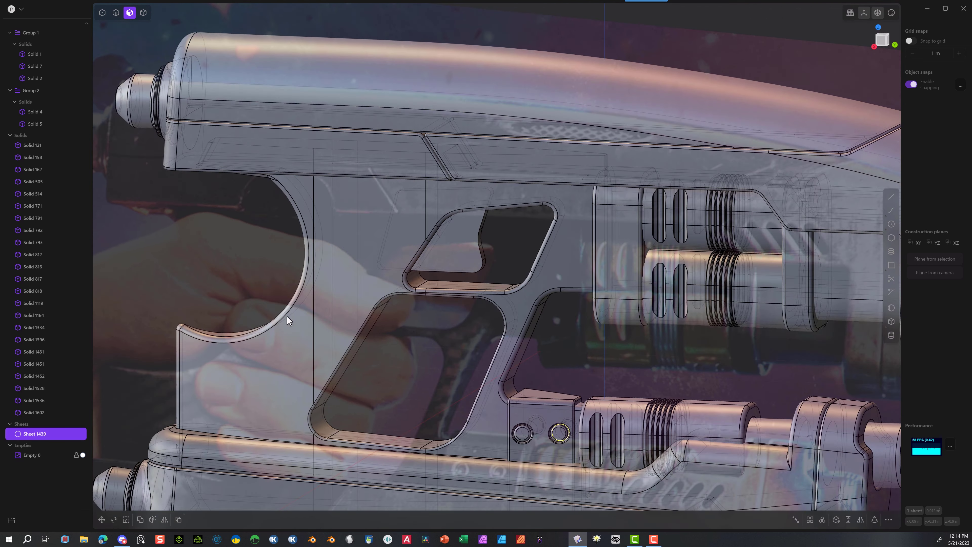
{"action": "scroll", "coordinate": [279, 310], "scroll_direction": "down", "scroll_amount": 6}
{"action": "middle_click_drag", "start_coordinate": [405, 248], "coordinate": [353, 248]}
Step: Select the new plate solid and move it sideways along the X axis in the top view
{"action": "left_click", "coordinate": [143, 12]}
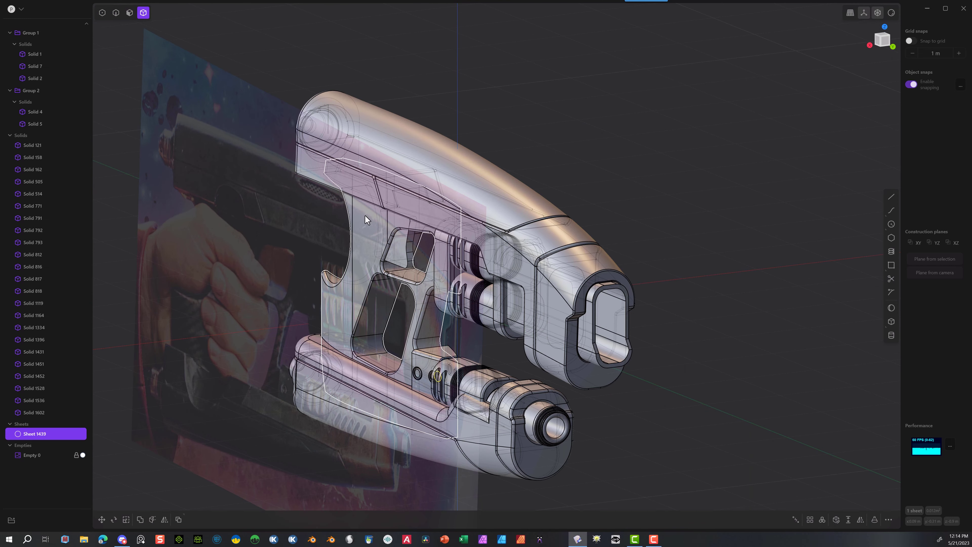
{"action": "left_click", "coordinate": [431, 227]}
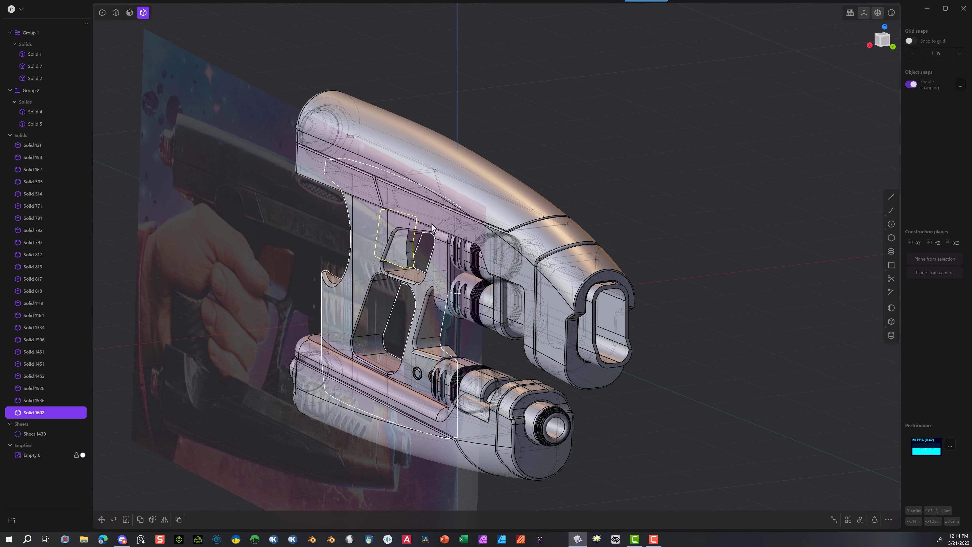
{"action": "left_click", "coordinate": [884, 28]}
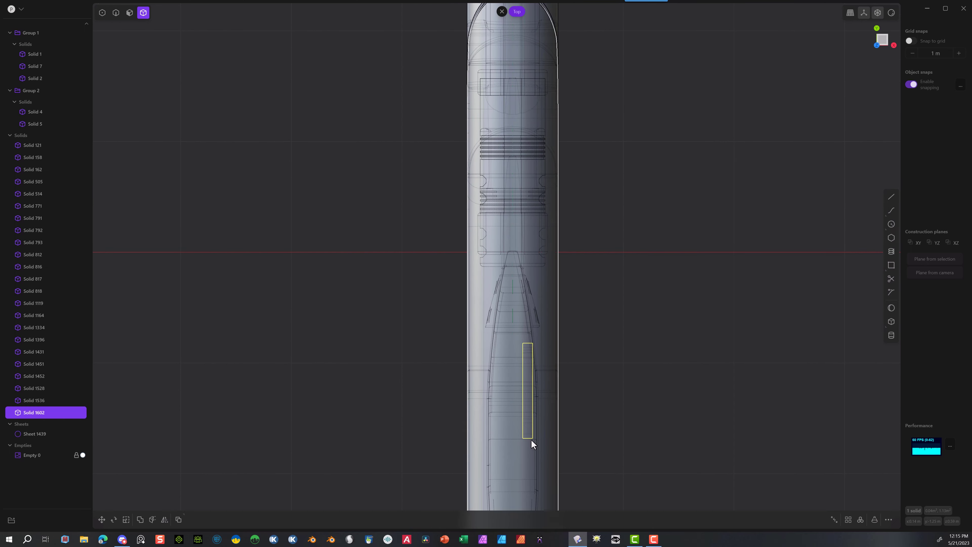
{"action": "scroll", "coordinate": [532, 443], "scroll_direction": "up", "scroll_amount": 1}
{"action": "key", "text": "g"}
{"action": "key", "text": "x"}
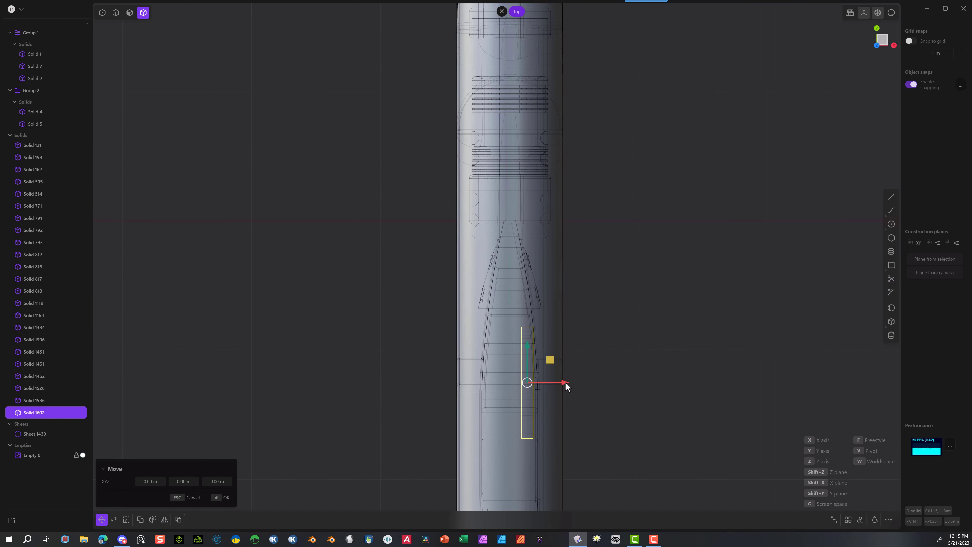
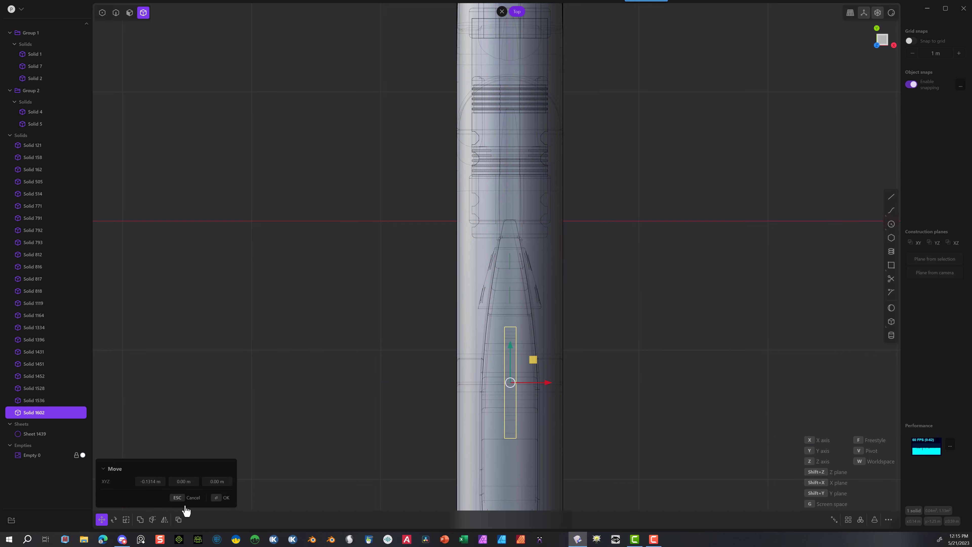
Step: Offset the trigger solid by -0.1314 m along X and fillet the two edges of its curved front face about 0.02 m
{"action": "left_click", "coordinate": [226, 496]}
{"action": "middle_click_drag", "start_coordinate": [371, 423], "coordinate": [264, 284]}
{"action": "scroll", "coordinate": [423, 276], "scroll_direction": "up", "scroll_amount": 2}
{"action": "key", "text": "2"}
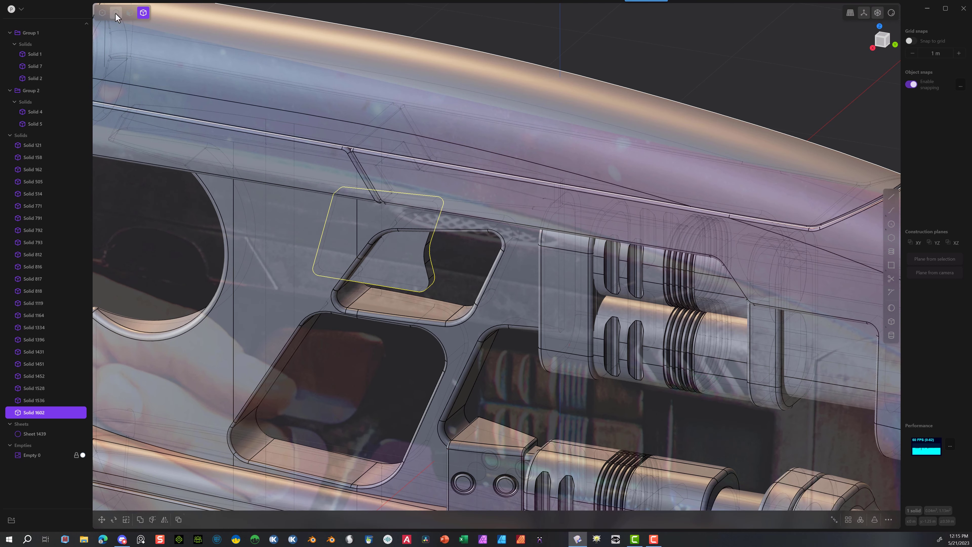
{"action": "left_click", "coordinate": [428, 257]}
{"action": "key", "text": "f"}
{"action": "left_click", "coordinate": [429, 250]}
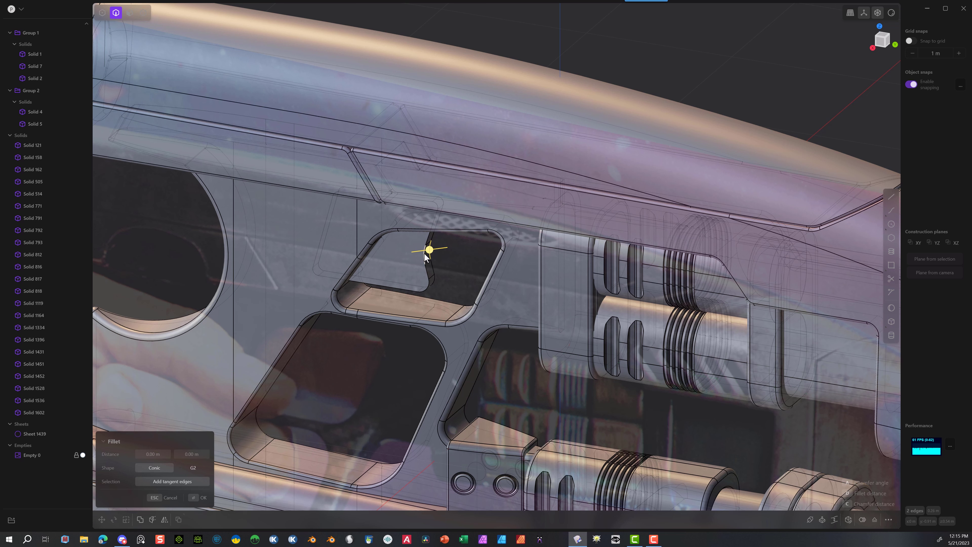
{"action": "left_click_drag", "start_coordinate": [430, 250], "coordinate": [433, 250]}
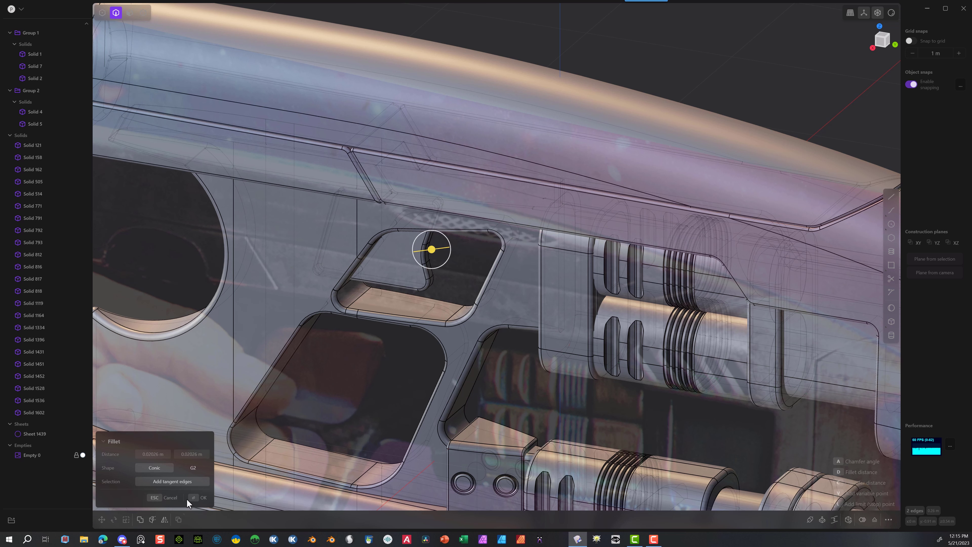
{"action": "left_click", "coordinate": [199, 497]}
Step: Move the trigger solid about 0.11 m along Y, back toward the rear of the grip
{"action": "scroll", "coordinate": [446, 273], "scroll_direction": "down", "scroll_amount": 10}
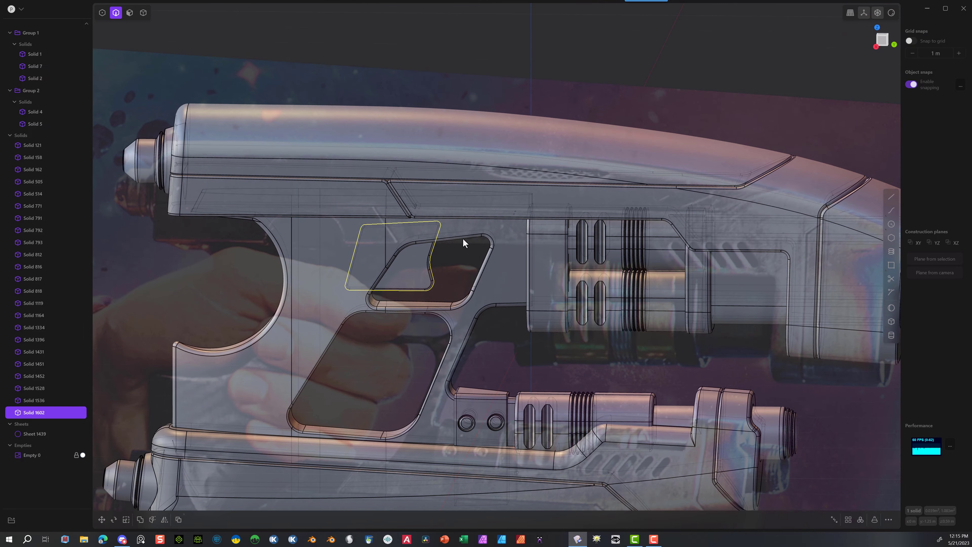
{"action": "middle_click_drag", "start_coordinate": [463, 239], "coordinate": [460, 239]}
{"action": "key", "text": "g"}
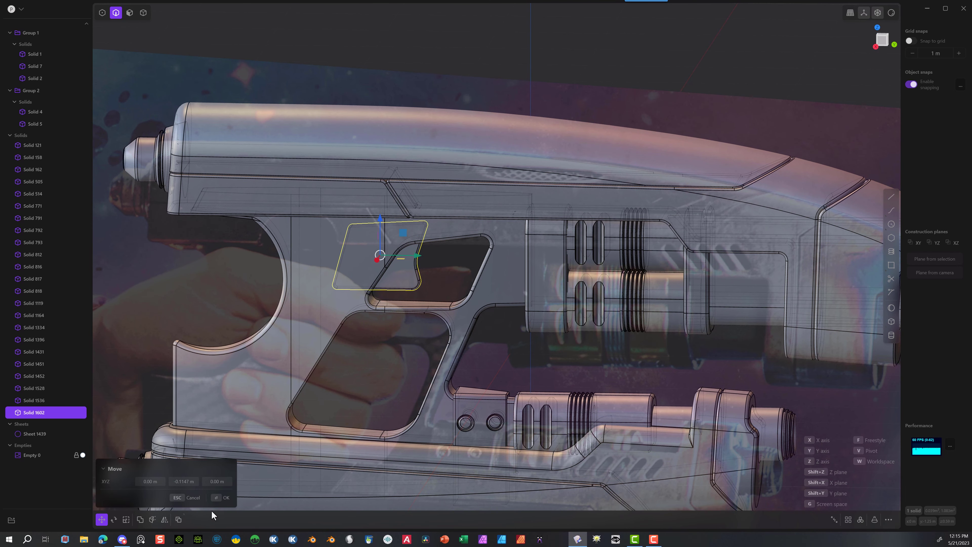
{"action": "left_click", "coordinate": [214, 500]}
{"action": "middle_click_drag", "start_coordinate": [573, 75], "coordinate": [489, 46]}
{"action": "scroll", "coordinate": [459, 50], "scroll_direction": "up", "scroll_amount": 5}
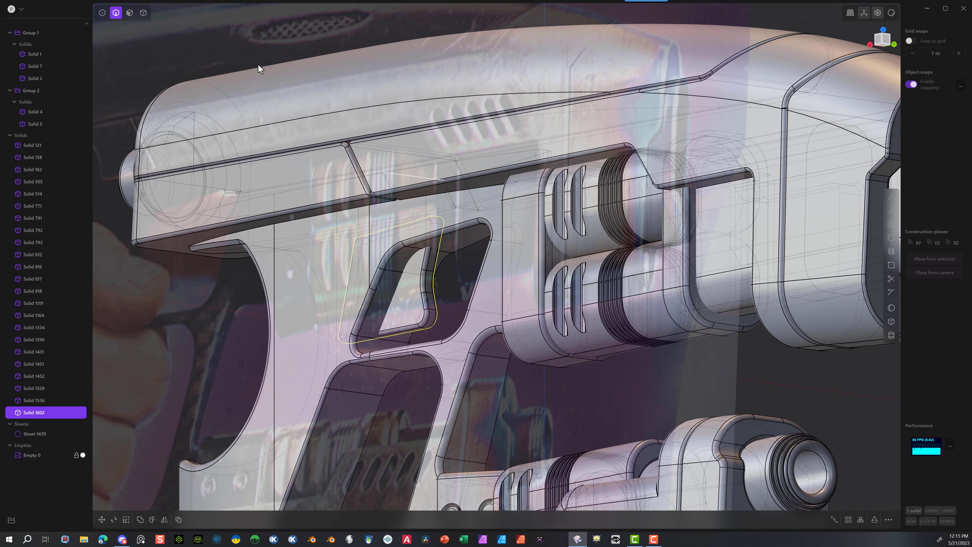
{"action": "left_click", "coordinate": [143, 13]}
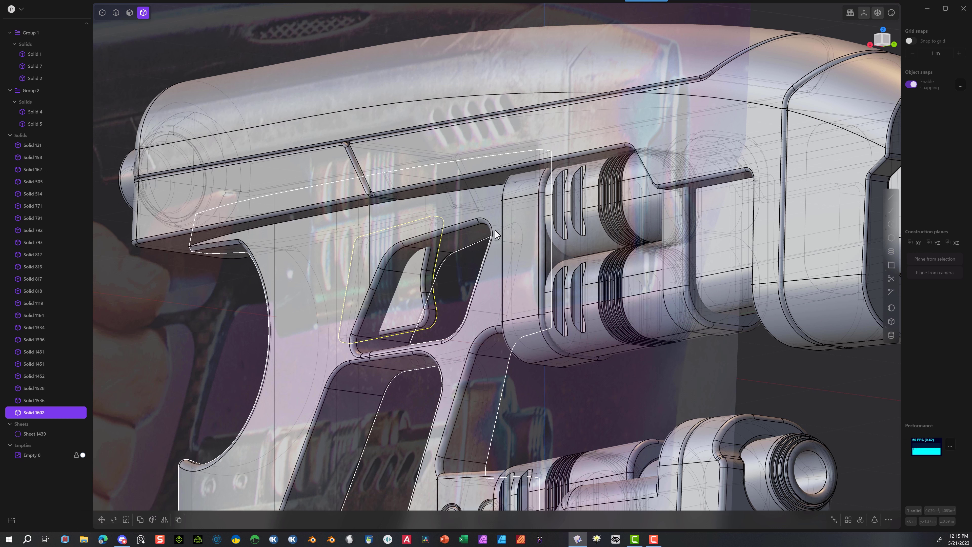
{"action": "left_click", "coordinate": [480, 220]}
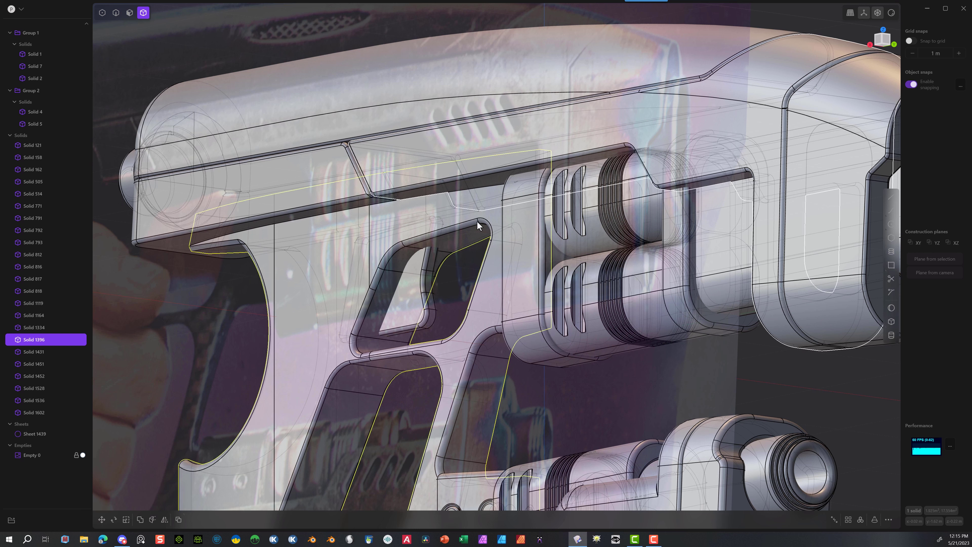
{"action": "left_click", "coordinate": [427, 276], "text": "shift"}
{"action": "key", "text": "shift+Return"}
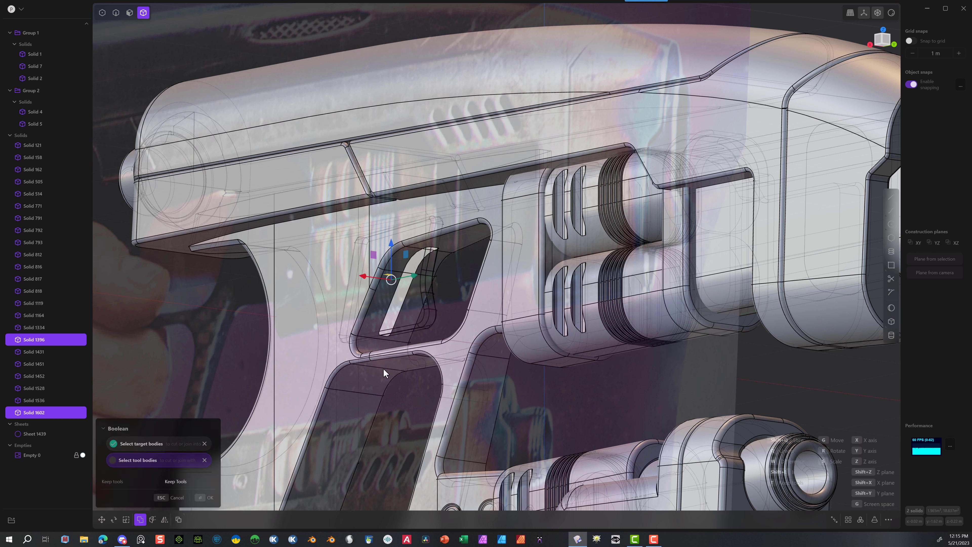
{"action": "left_click", "coordinate": [208, 497]}
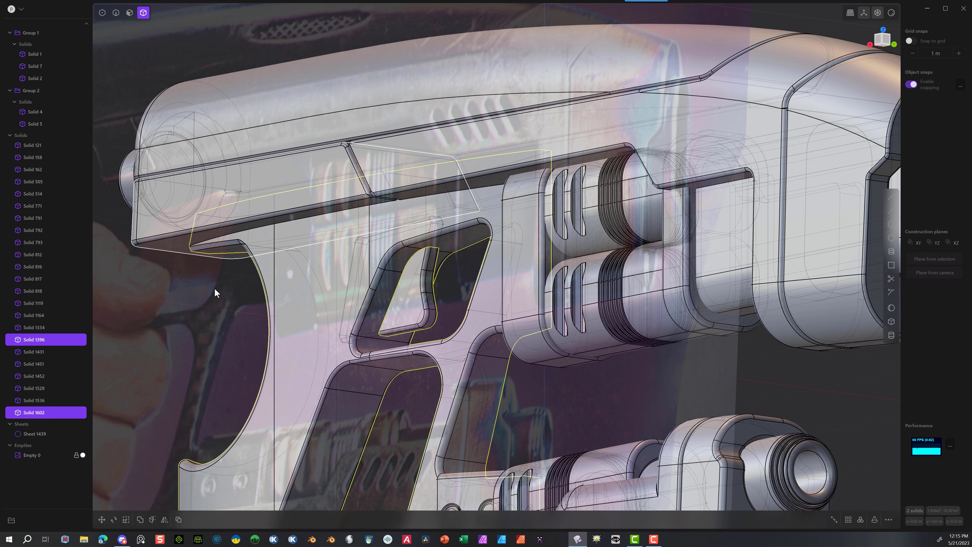
{"action": "left_click", "coordinate": [228, 369]}
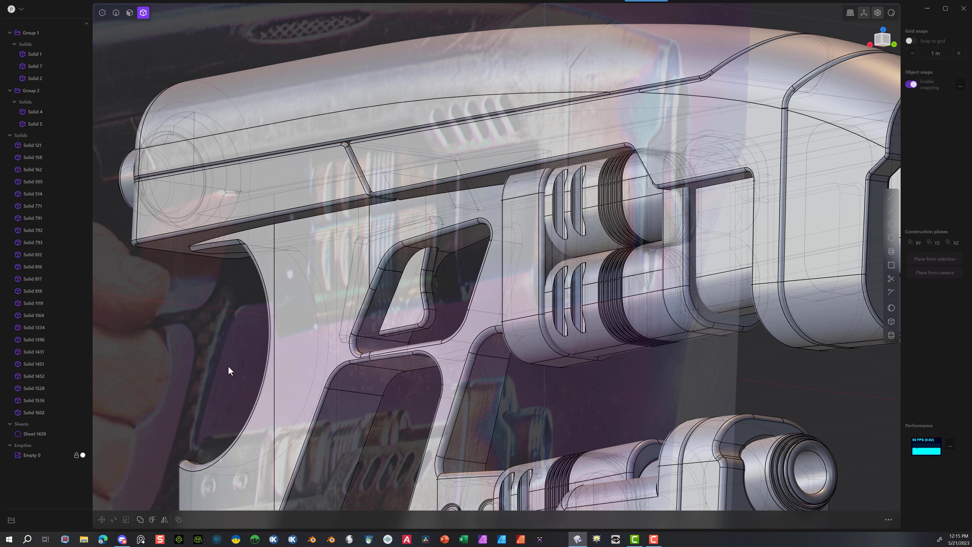
Step: Fillet the far-side rear edge of the trigger opening in the grip frame with a distance of about 0.0198 m
{"action": "left_click", "coordinate": [118, 13]}
{"action": "left_click", "coordinate": [396, 284]}
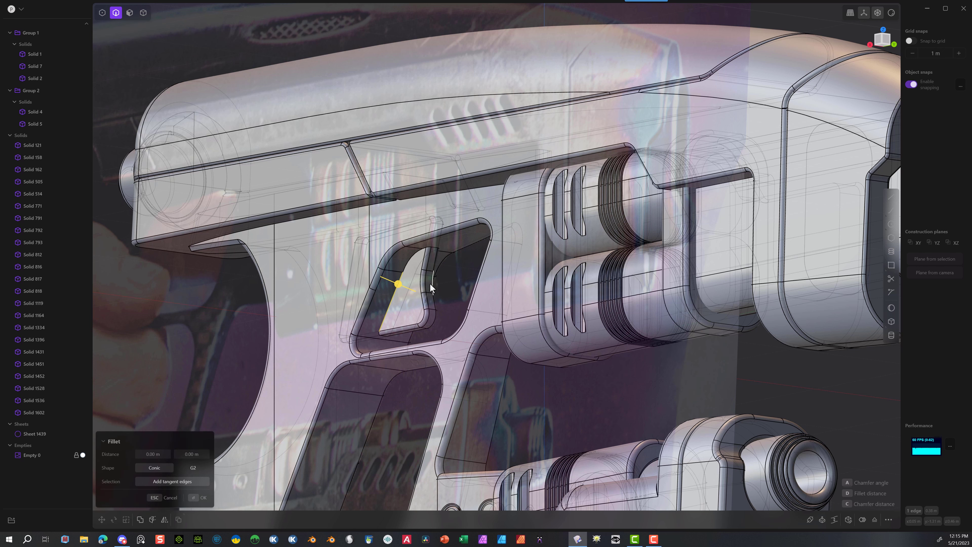
{"action": "middle_click_drag", "start_coordinate": [429, 283], "coordinate": [414, 282]}
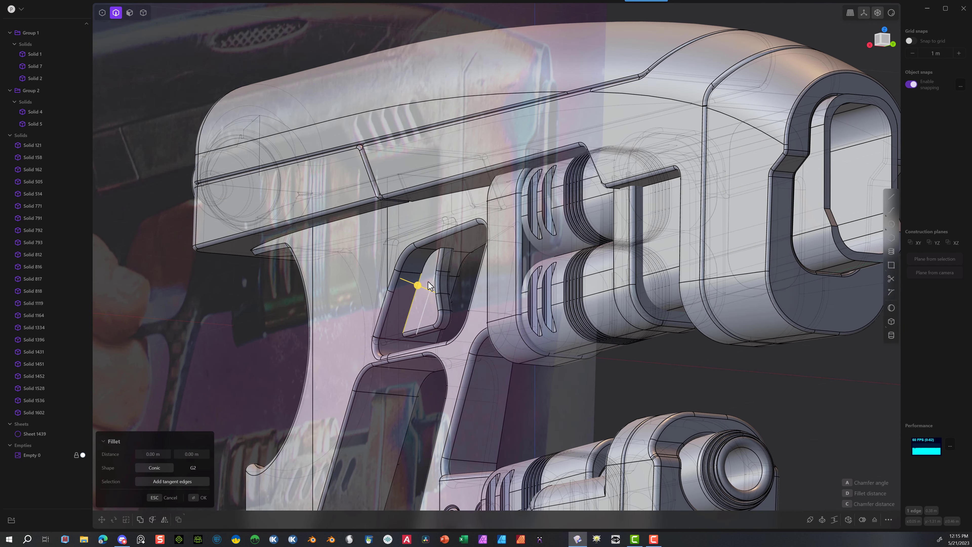
{"action": "mouse_move", "coordinate": [417, 285]}
{"action": "left_mouse_down"}
{"action": "mouse_move", "coordinate": [416, 294]}
{"action": "mouse_move", "coordinate": [422, 286]}
{"action": "left_mouse_up"}
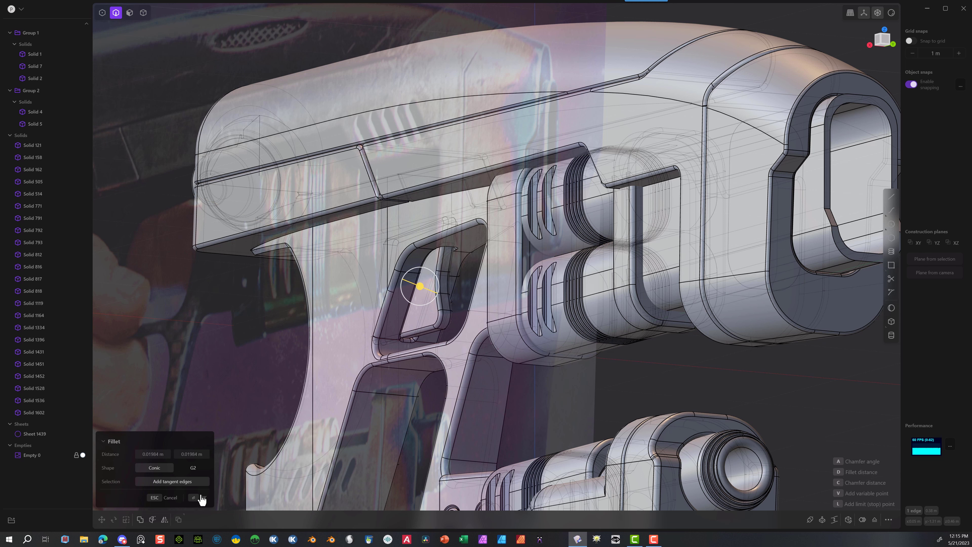
{"action": "left_click", "coordinate": [199, 498]}
Step: In the right view, draw a circle over the rounded upper end of the frontmost vent slot in the reference image
{"action": "scroll", "coordinate": [200, 343], "scroll_direction": "down", "scroll_amount": 5}
{"action": "middle_click_drag", "start_coordinate": [201, 325], "coordinate": [189, 313]}
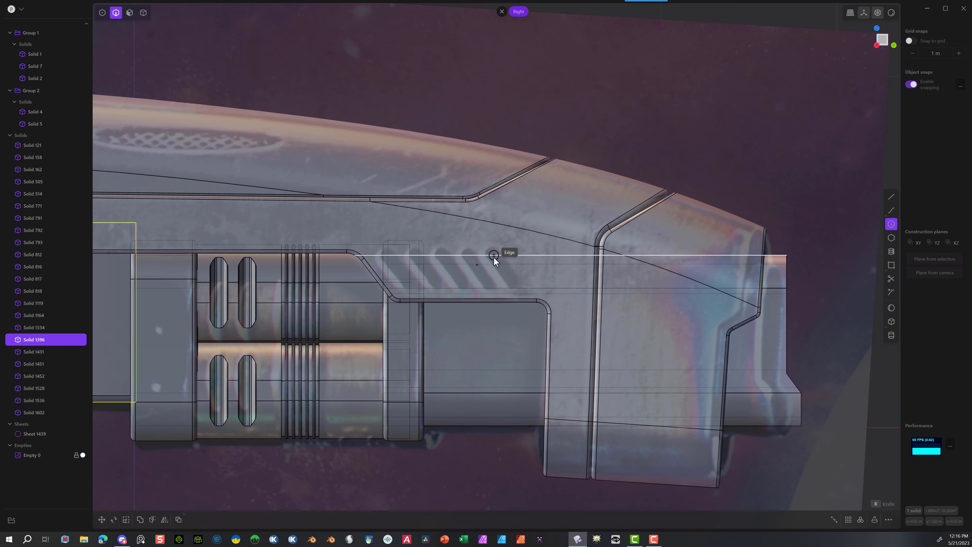
{"action": "scroll", "coordinate": [494, 256], "scroll_direction": "up", "scroll_amount": 8}
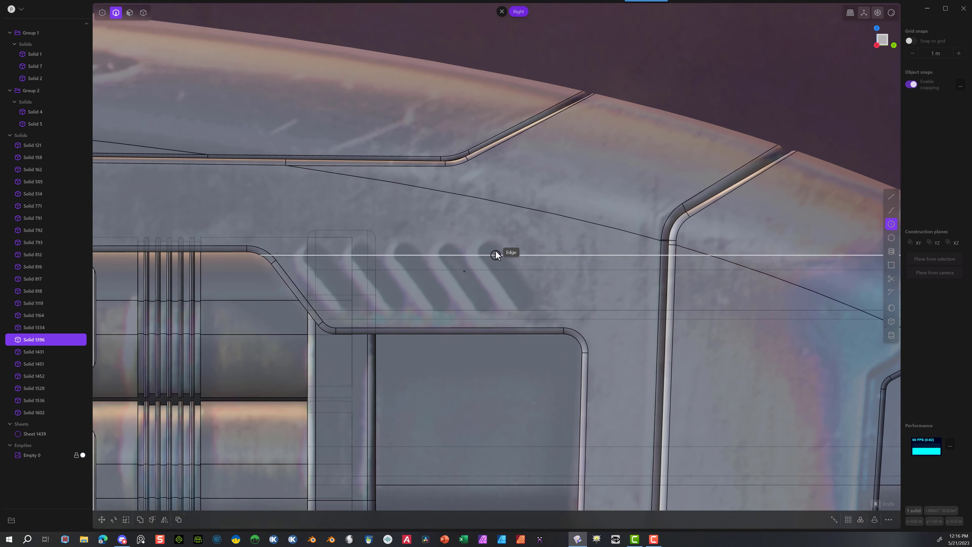
{"action": "scroll", "coordinate": [496, 255], "scroll_direction": "up", "scroll_amount": 2}
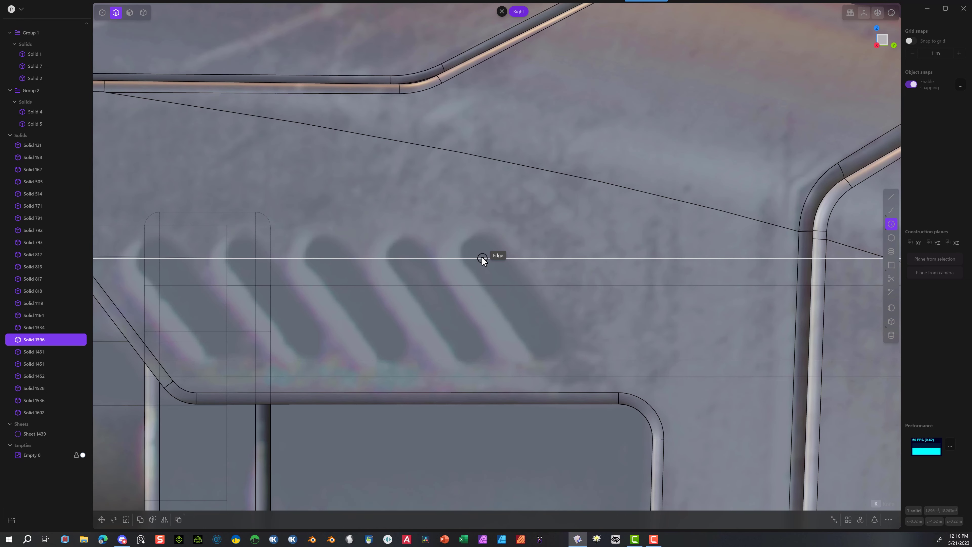
{"action": "left_click", "coordinate": [486, 259]}
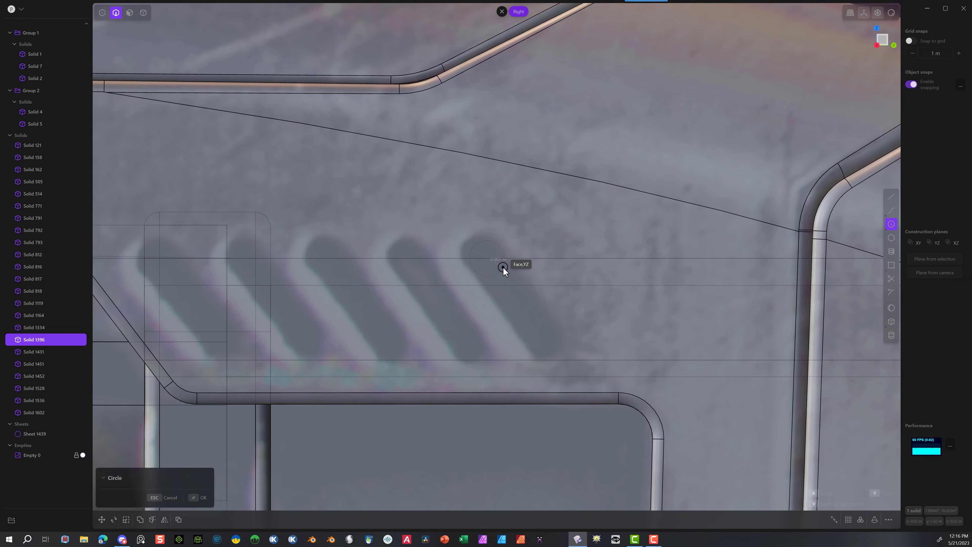
{"action": "left_click", "coordinate": [486, 277]}
Step: Align the circle with the slot's upper end and duplicate it to the lower end, about 0.12 m along Y and -0.17 m along Z
{"action": "key", "text": "g"}
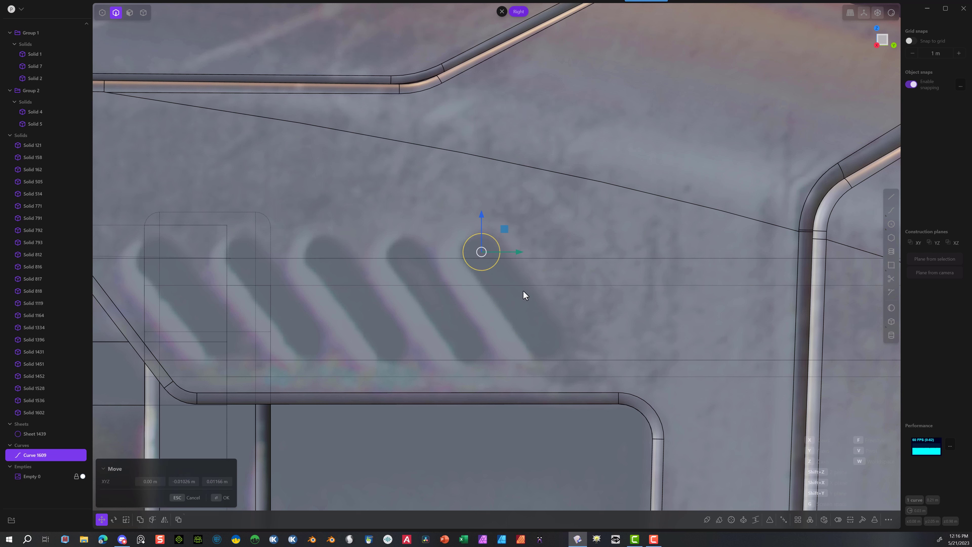
{"action": "key", "text": "shift+d"}
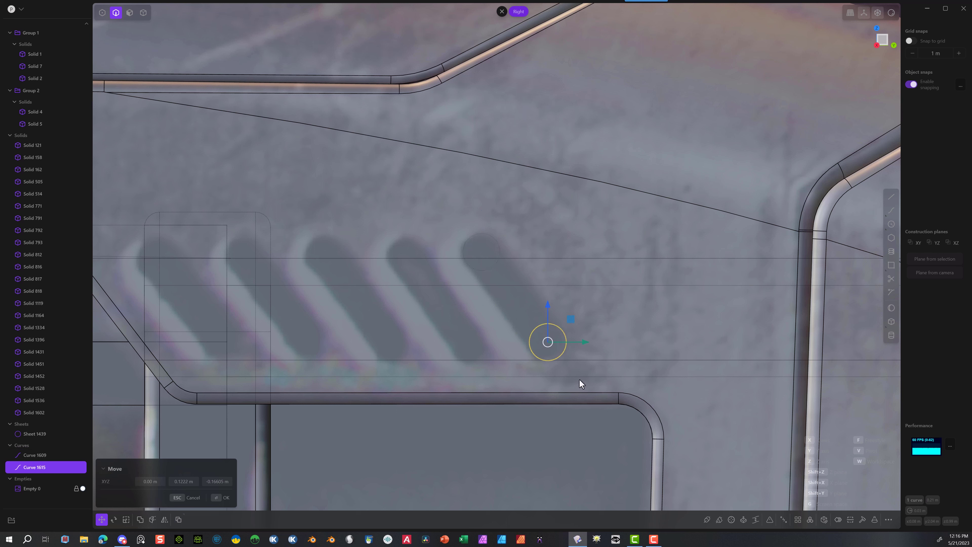
{"action": "left_click", "coordinate": [222, 498]}
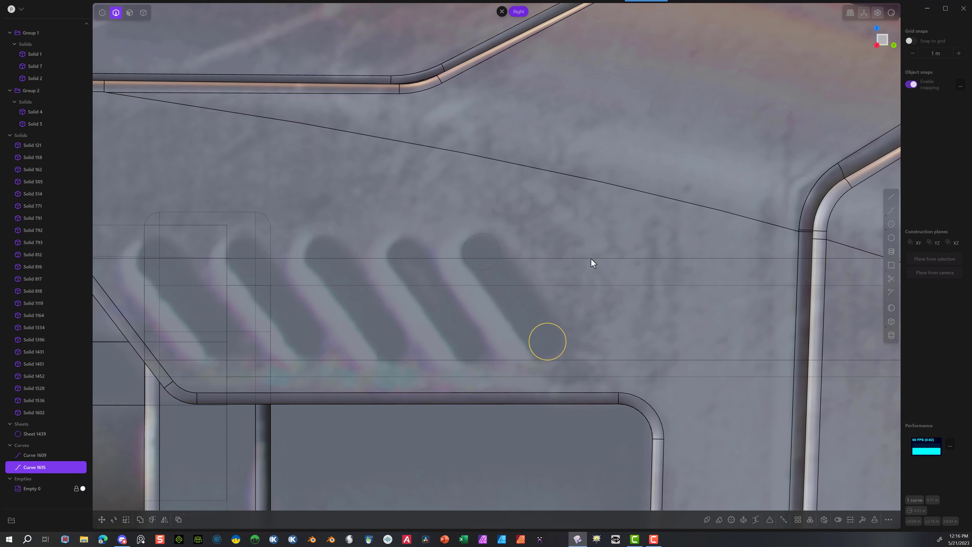
Step: Connect the two slot circles with a tangent line on each side to outline the slanted vent slot
{"action": "left_click", "coordinate": [892, 197]}
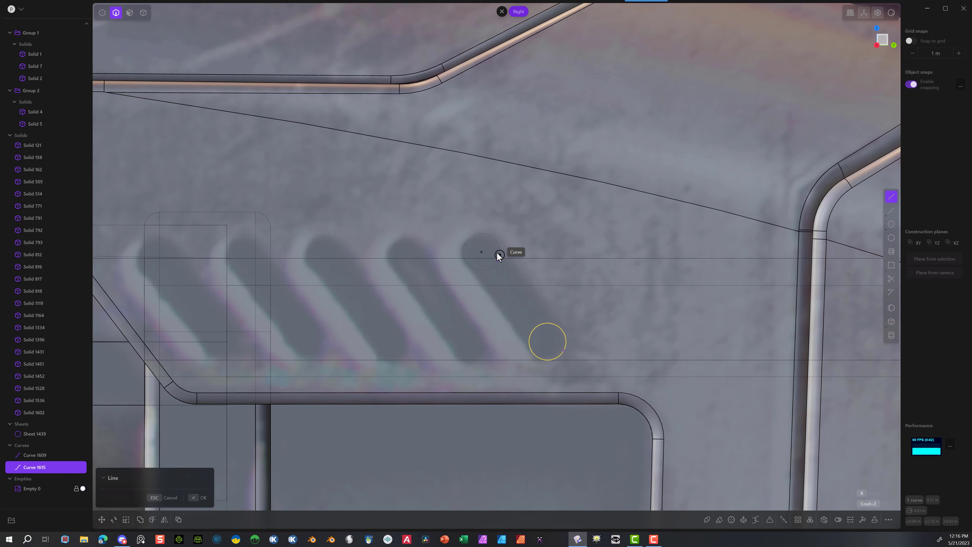
{"action": "left_click", "coordinate": [505, 251]}
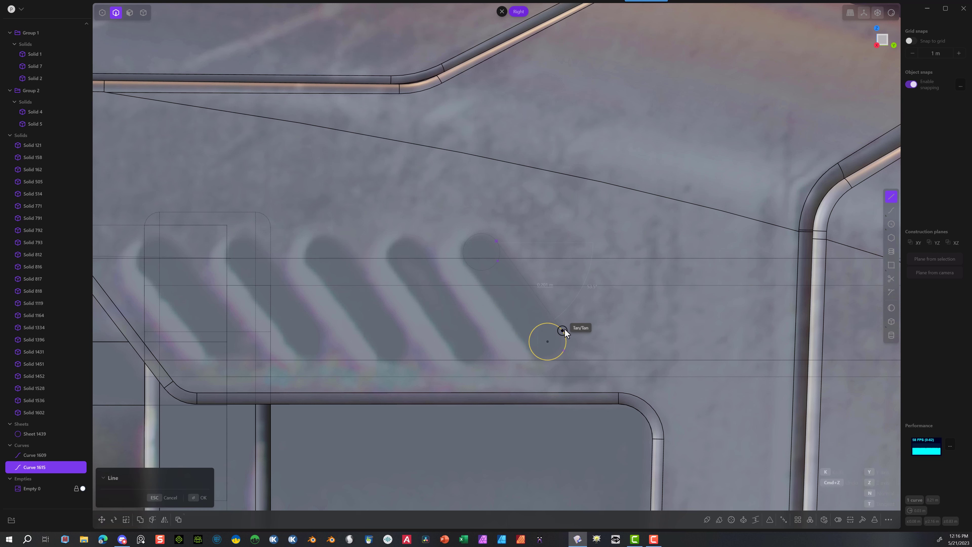
{"action": "left_click", "coordinate": [563, 329]}
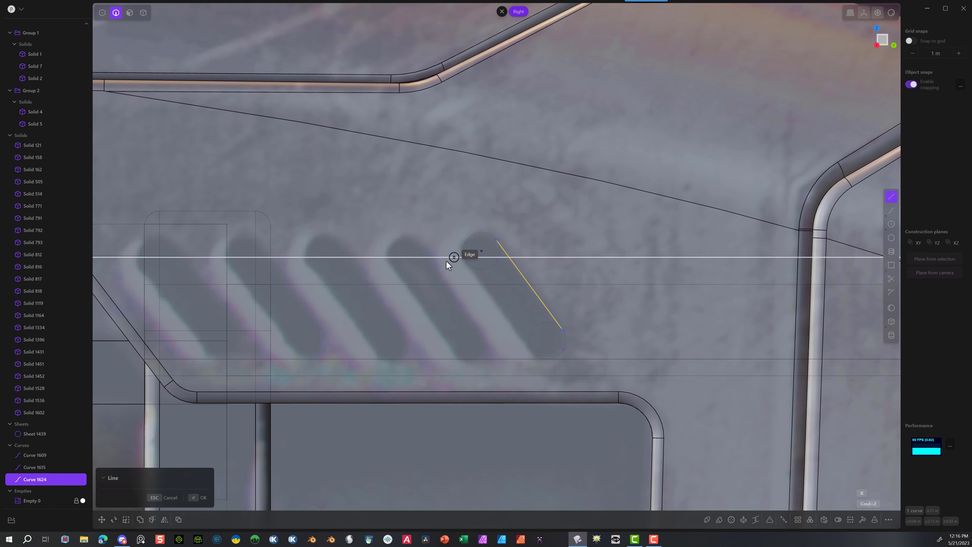
{"action": "left_click", "coordinate": [464, 261]}
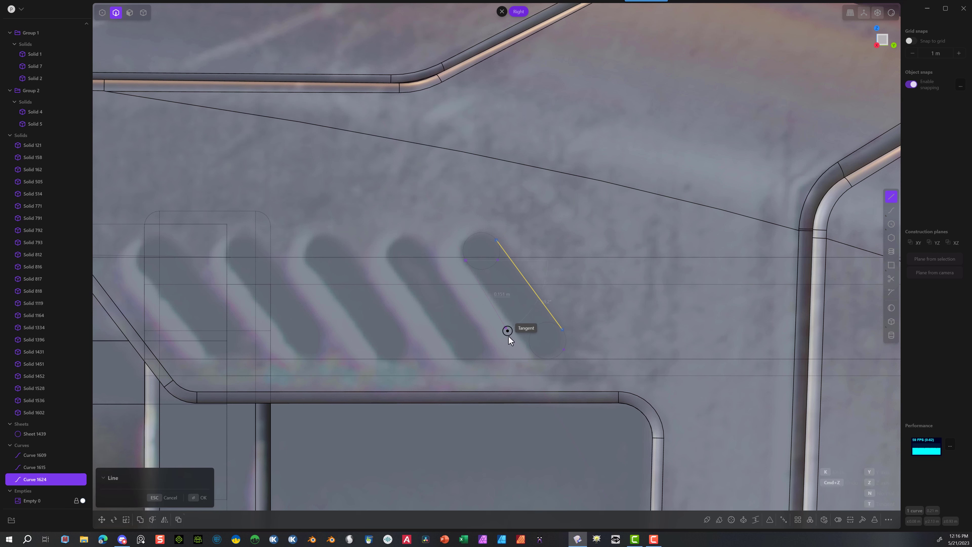
{"action": "left_click", "coordinate": [533, 351]}
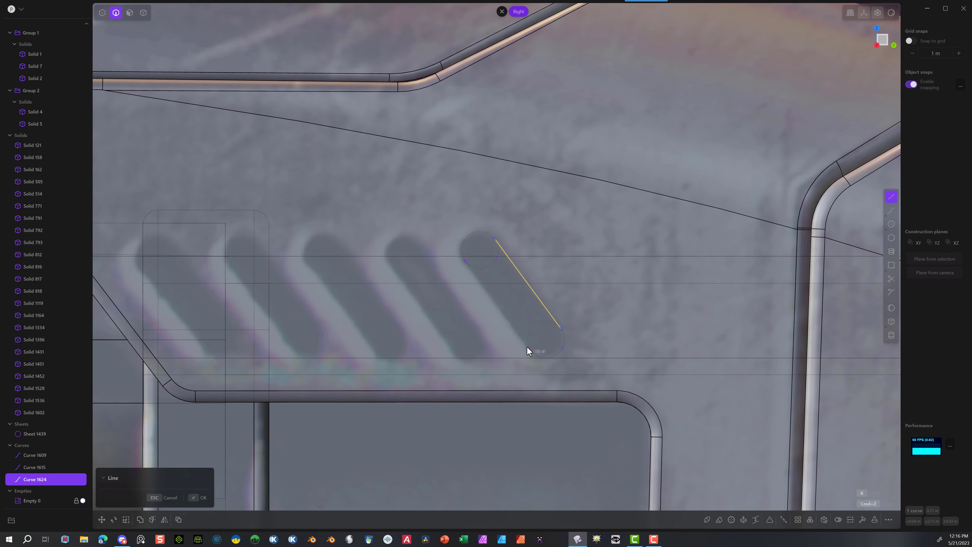
{"action": "key", "text": "Escape"}
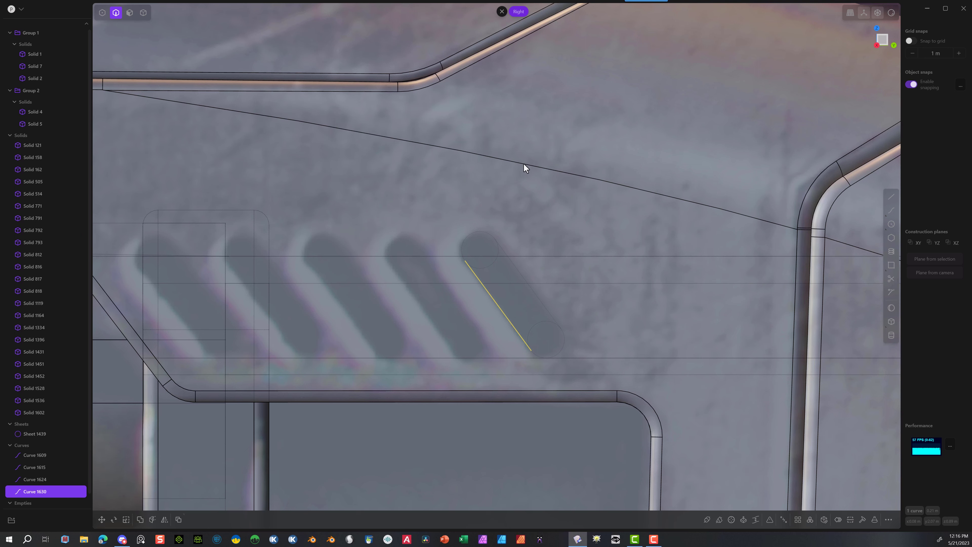
Step: Hide the two upper body shells, Solid 1 and Solid 1334, that cover the slot sketch
{"action": "scroll", "coordinate": [525, 169], "scroll_direction": "down", "scroll_amount": 2}
{"action": "left_click", "coordinate": [130, 12]}
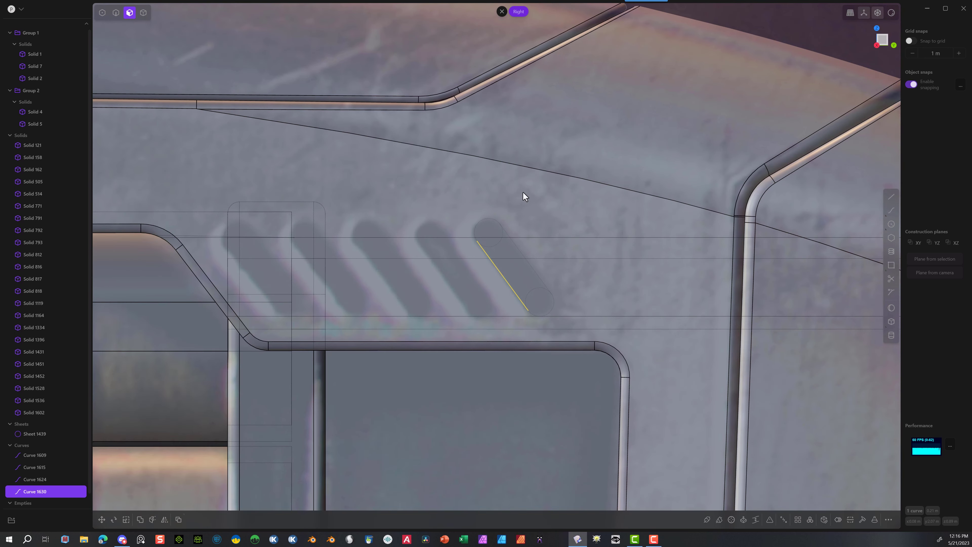
{"action": "middle_click_drag", "start_coordinate": [526, 159], "coordinate": [680, 171]}
{"action": "scroll", "coordinate": [681, 170], "scroll_direction": "down", "scroll_amount": 3}
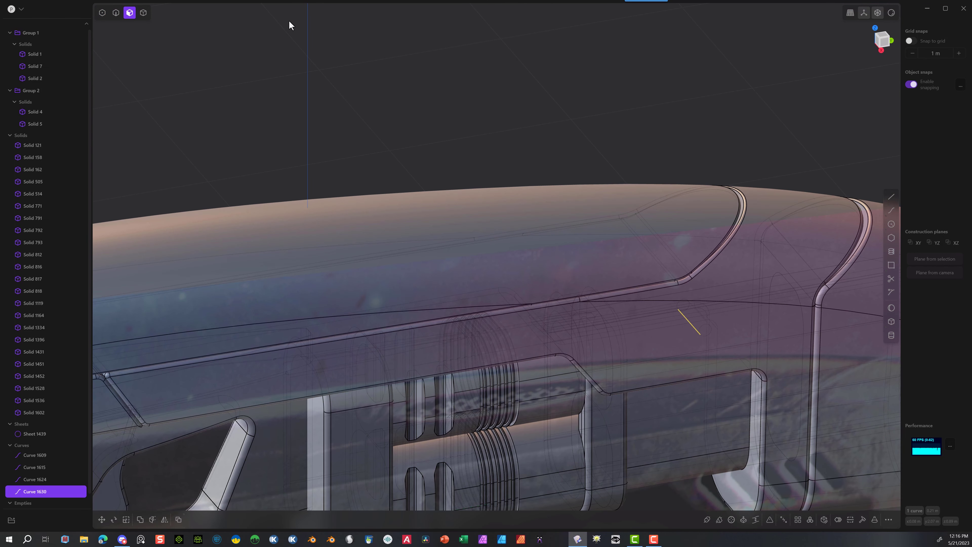
{"action": "left_click", "coordinate": [143, 12]}
{"action": "left_click_drag", "start_coordinate": [580, 137], "coordinate": [497, 255]}
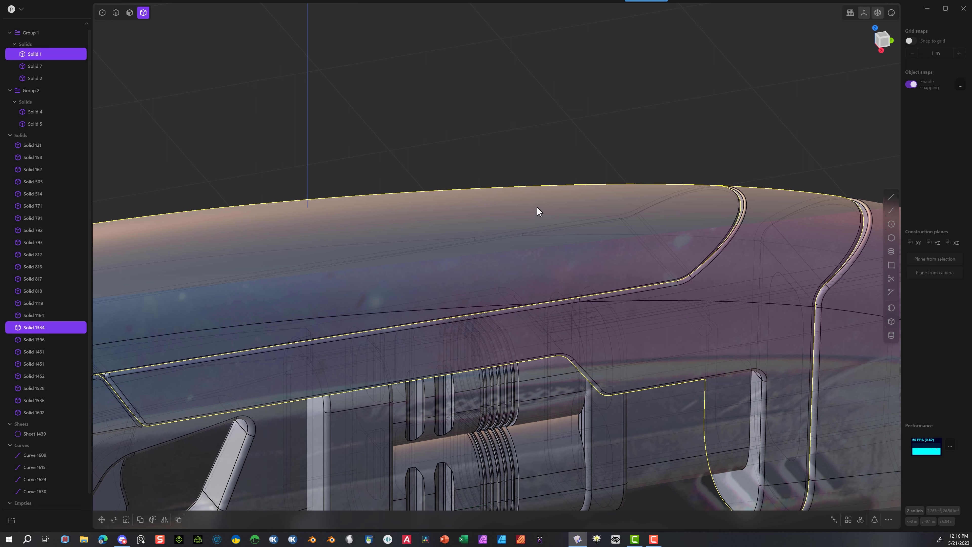
{"action": "key", "text": "h"}
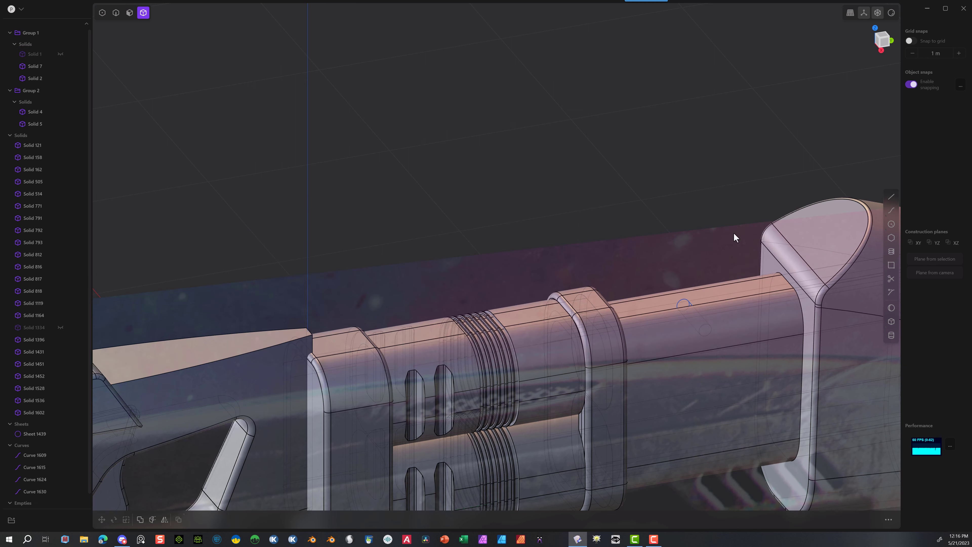
Step: In the top view, move the four vent slot curves about 0.96 m along X, clear of the body
{"action": "scroll", "coordinate": [735, 234], "scroll_direction": "down", "scroll_amount": 2}
{"action": "left_click", "coordinate": [33, 456]}
{"action": "left_click", "coordinate": [35, 492], "text": "shift"}
{"action": "left_click", "coordinate": [891, 40]}
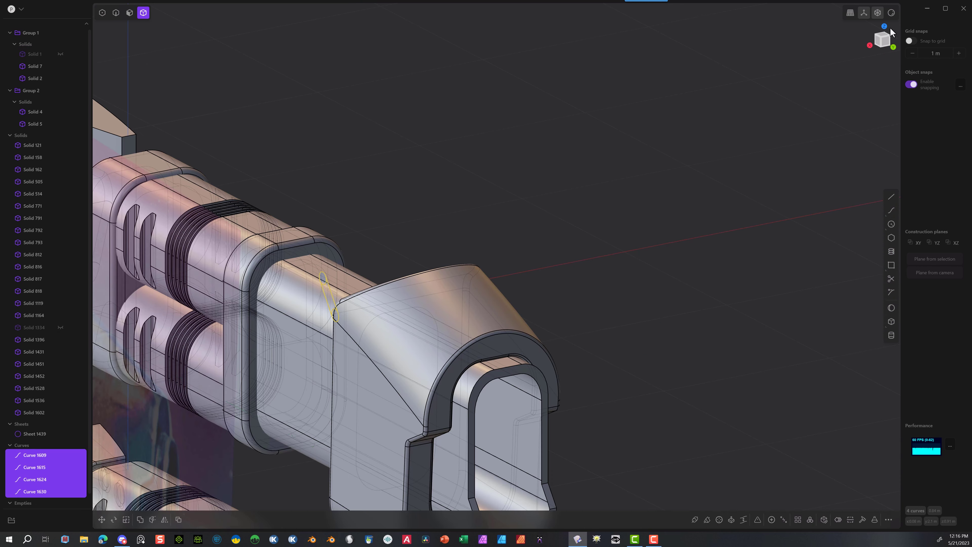
{"action": "left_click", "coordinate": [891, 33]}
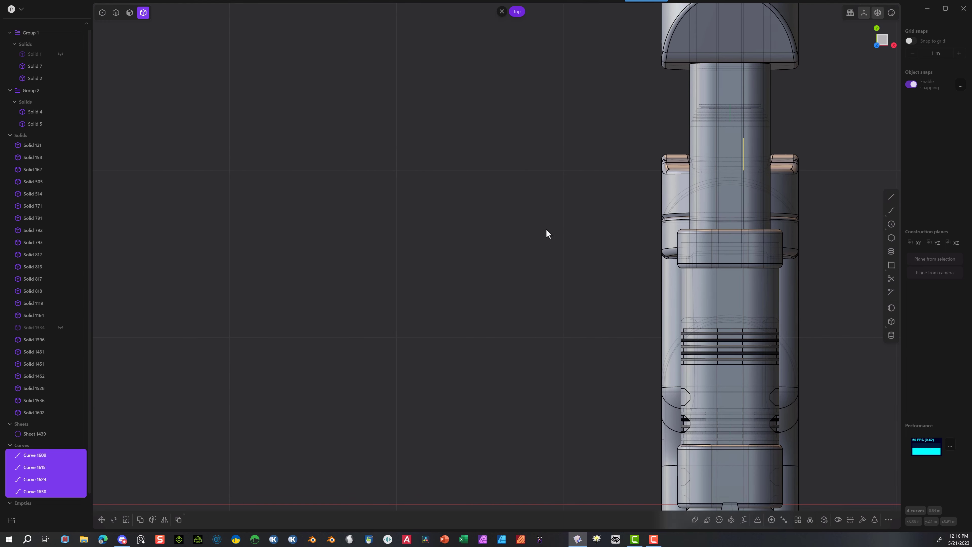
{"action": "middle_click_drag", "start_coordinate": [549, 234], "coordinate": [298, 312]}
{"action": "key", "text": "g"}
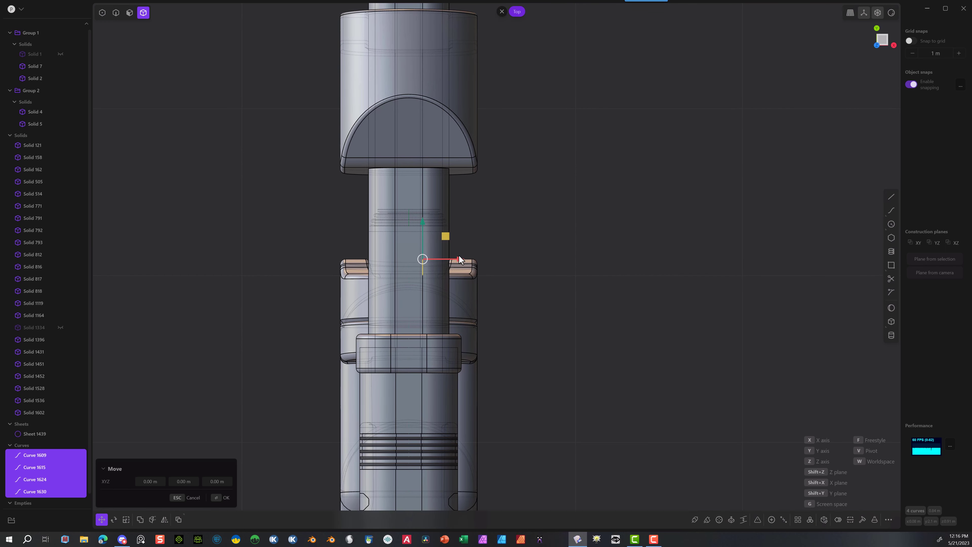
{"action": "left_click", "coordinate": [626, 257]}
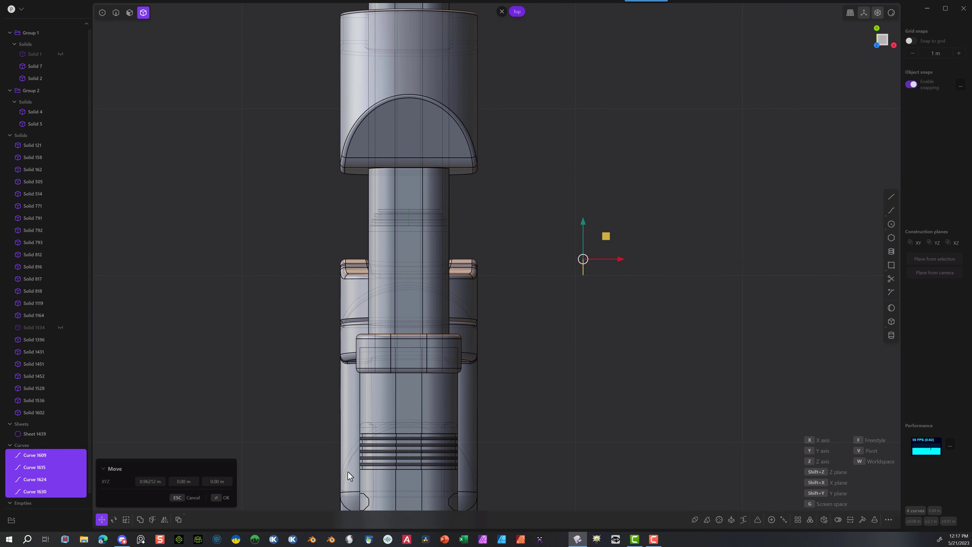
{"action": "left_click", "coordinate": [221, 497]}
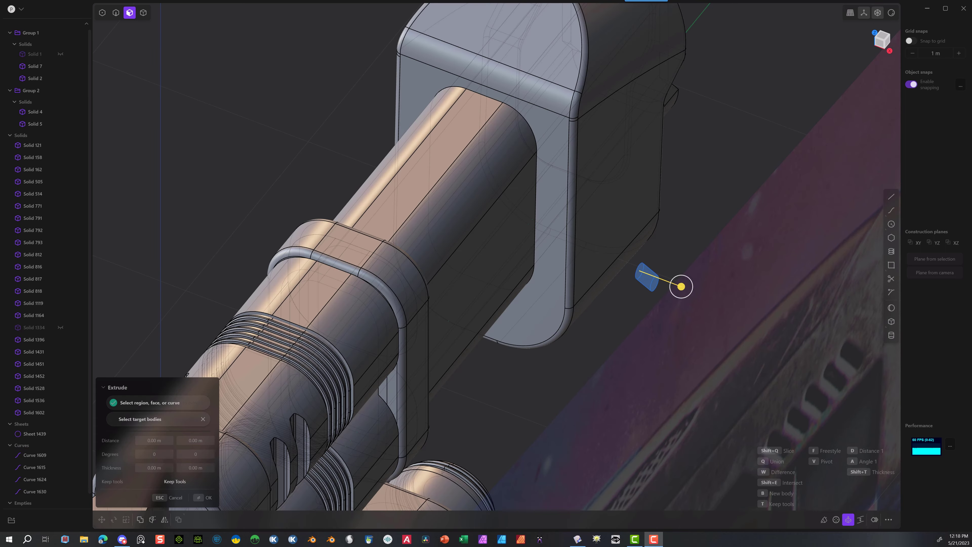
Step: Extrude the slot region about 1.86 m across the full width of the pistol as a new cutter body
{"action": "middle_click_drag", "start_coordinate": [271, 144], "coordinate": [364, 152]}
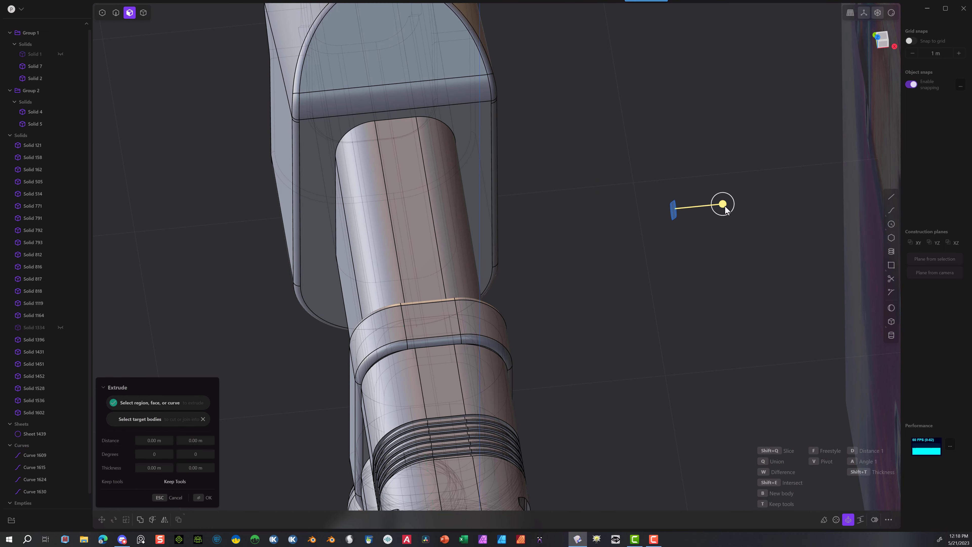
{"action": "left_click_drag", "start_coordinate": [730, 204], "coordinate": [248, 268]}
{"action": "middle_click_drag", "start_coordinate": [249, 269], "coordinate": [274, 298]}
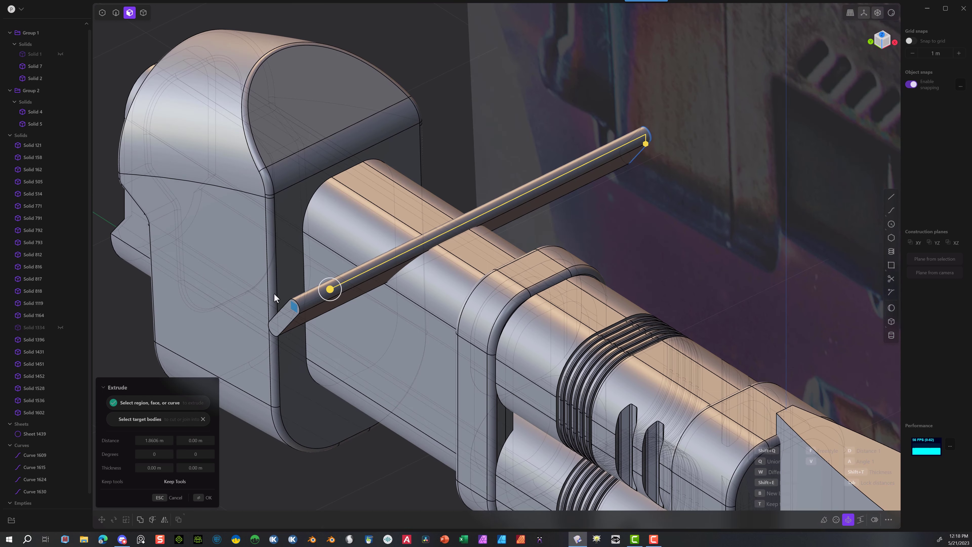
{"action": "left_click", "coordinate": [203, 497]}
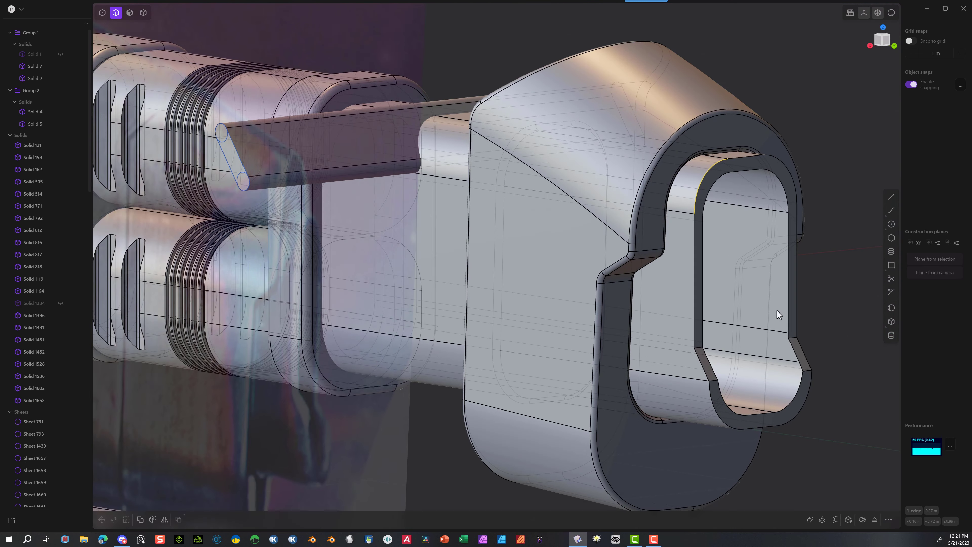
Step: Fillet the four angled corner edges on the lower part of the muzzle opening's frame by about 0.03 m
{"action": "scroll", "coordinate": [781, 330], "scroll_direction": "up", "scroll_amount": 3}
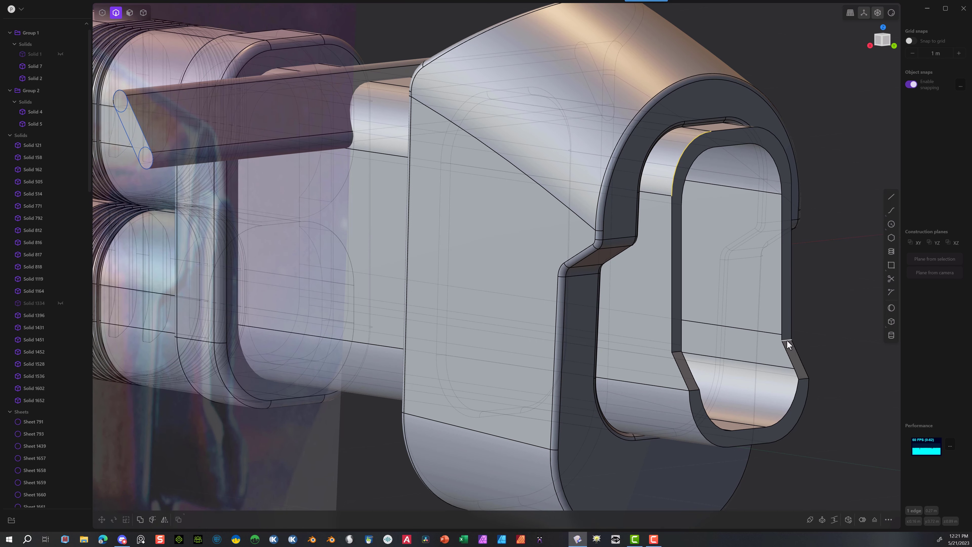
{"action": "key", "text": "f"}
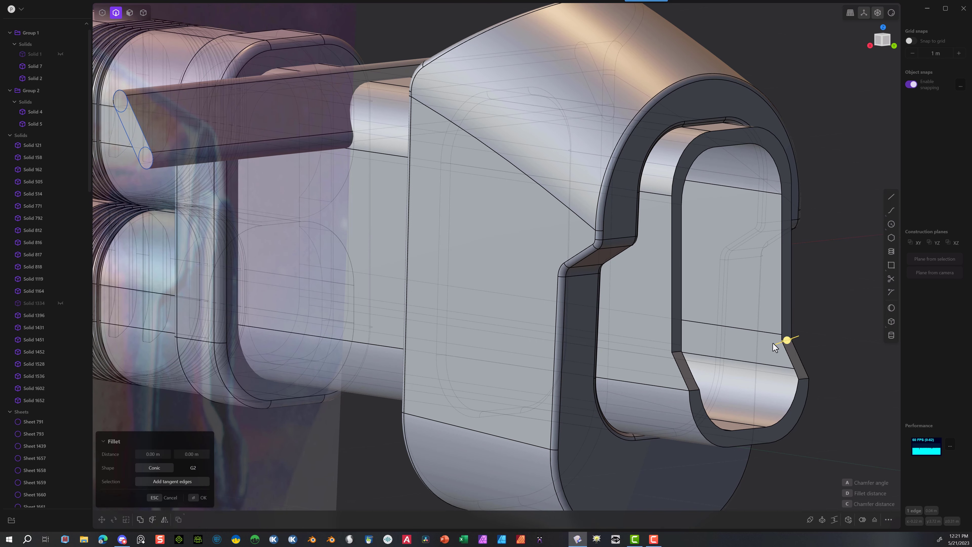
{"action": "left_click", "coordinate": [676, 356]}
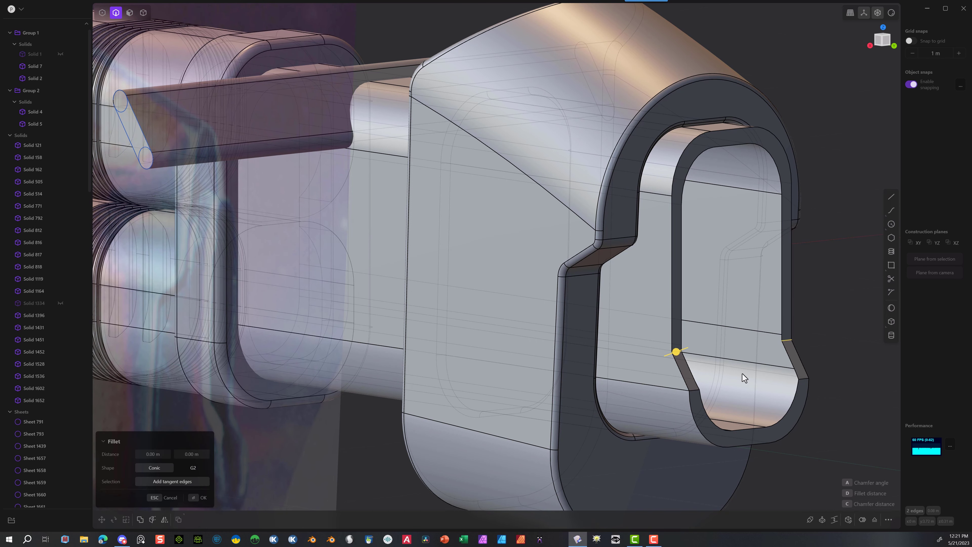
{"action": "left_click", "coordinate": [803, 381]}
{"action": "left_click", "coordinate": [693, 391]}
{"action": "left_click_drag", "start_coordinate": [694, 391], "coordinate": [701, 389]}
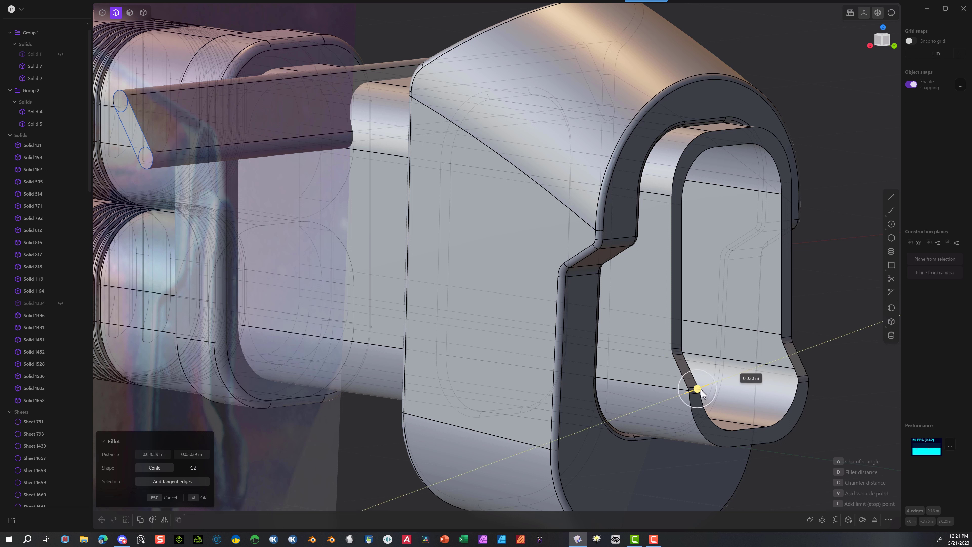
{"action": "left_click", "coordinate": [199, 498]}
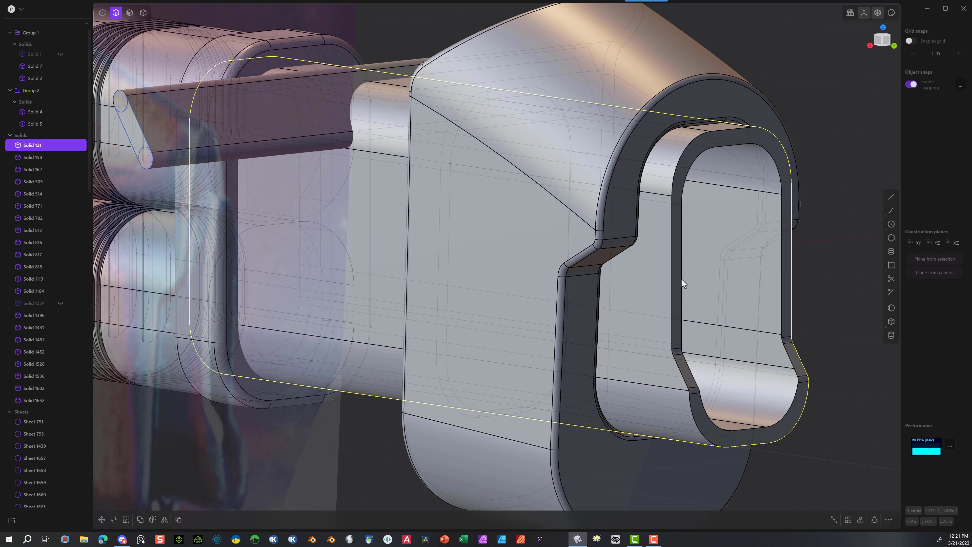
Step: Fillet the outer and inner front rim edges of the muzzle opening's frame by about 0.005 m
{"action": "left_click", "coordinate": [674, 275]}
{"action": "key", "text": "f"}
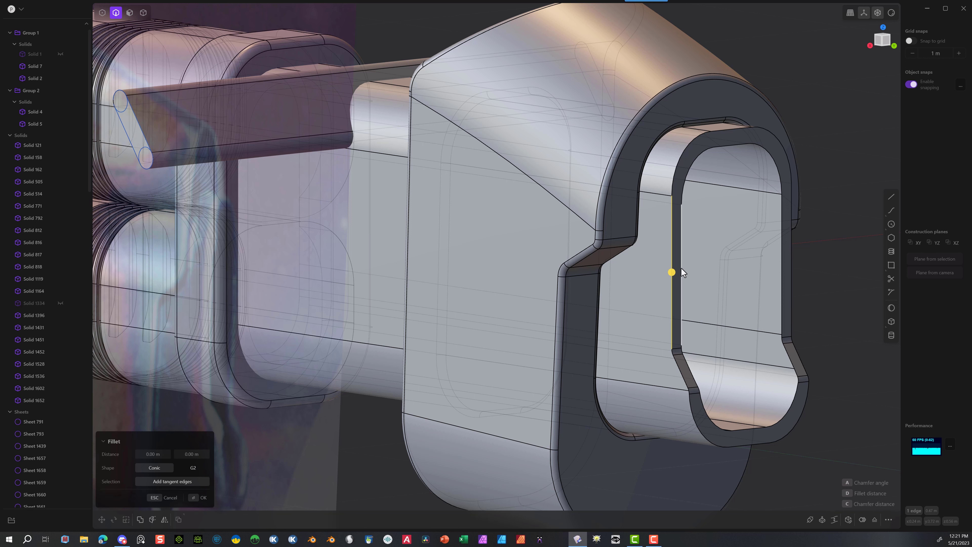
{"action": "left_click", "coordinate": [682, 272]}
{"action": "left_click_drag", "start_coordinate": [681, 270], "coordinate": [685, 272]}
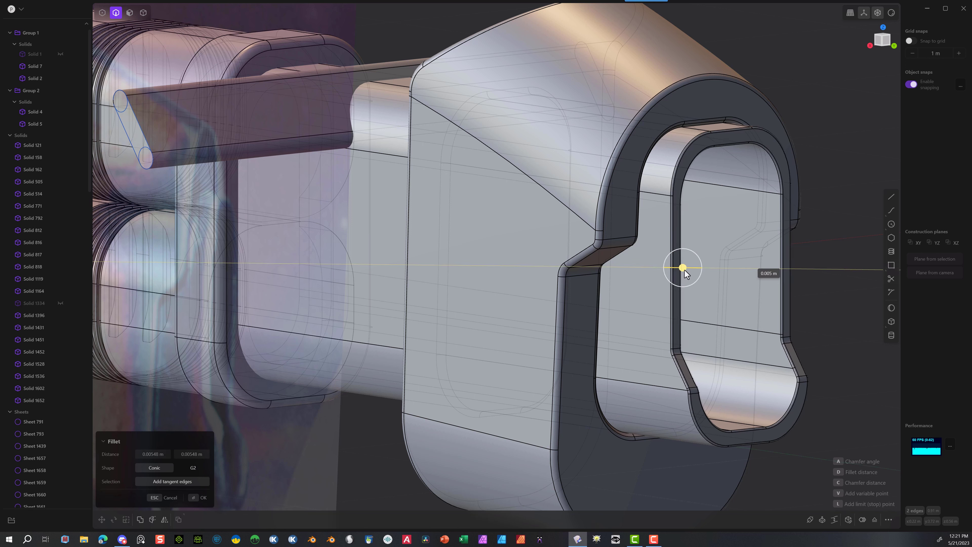
{"action": "left_click", "coordinate": [193, 504]}
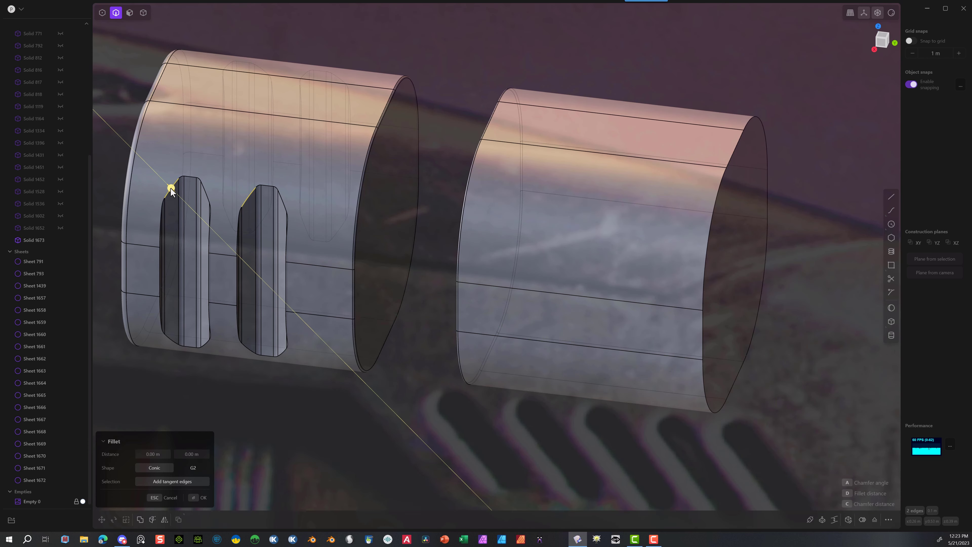
Step: Fillet the rims of the two vertical slots on both sides of the barrel block by 0.00813 m
{"action": "left_click_drag", "start_coordinate": [170, 189], "coordinate": [171, 191]}
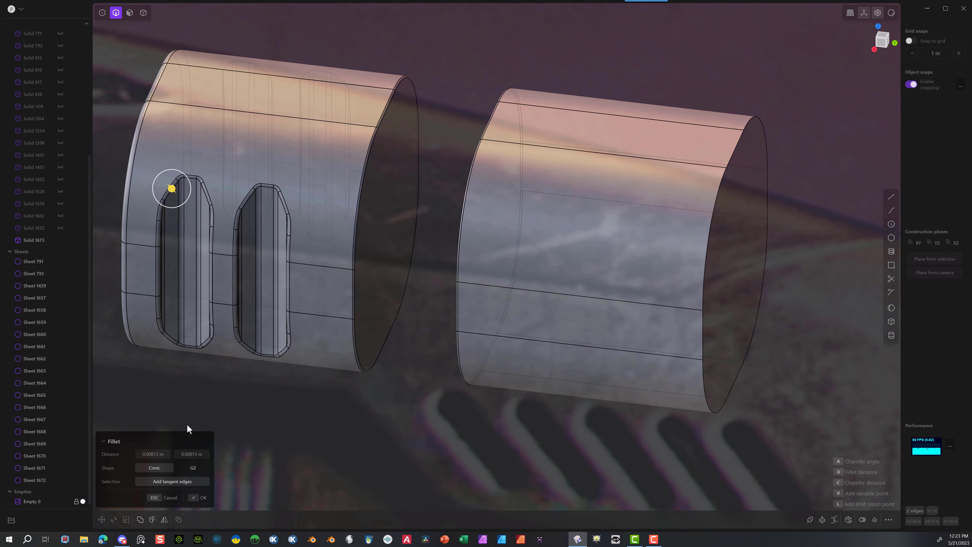
{"action": "left_click", "coordinate": [198, 455]}
{"action": "left_click", "coordinate": [202, 499]}
{"action": "middle_click_drag", "start_coordinate": [216, 325], "coordinate": [411, 302]}
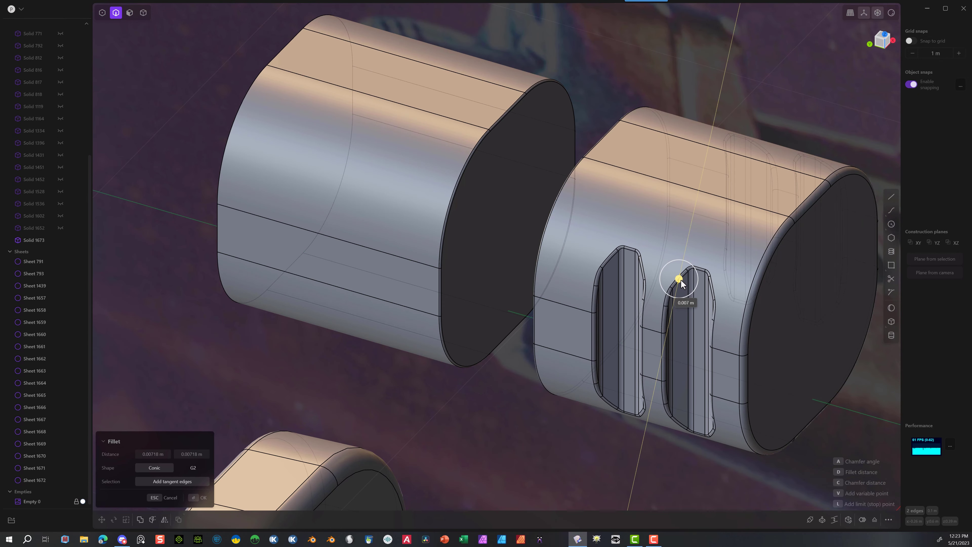
{"action": "left_click", "coordinate": [163, 455]}
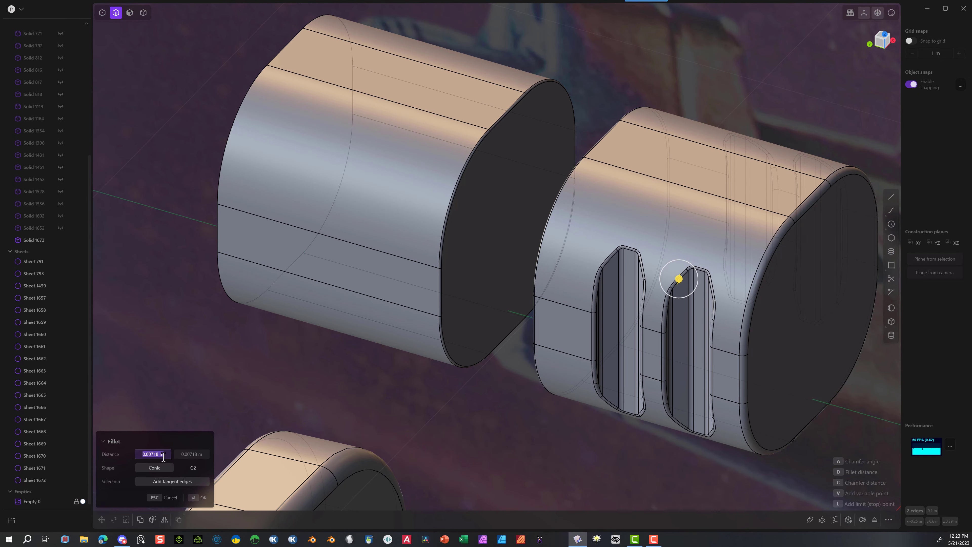
{"action": "type", "text": "0.00813"}
{"action": "left_click", "coordinate": [196, 453]}
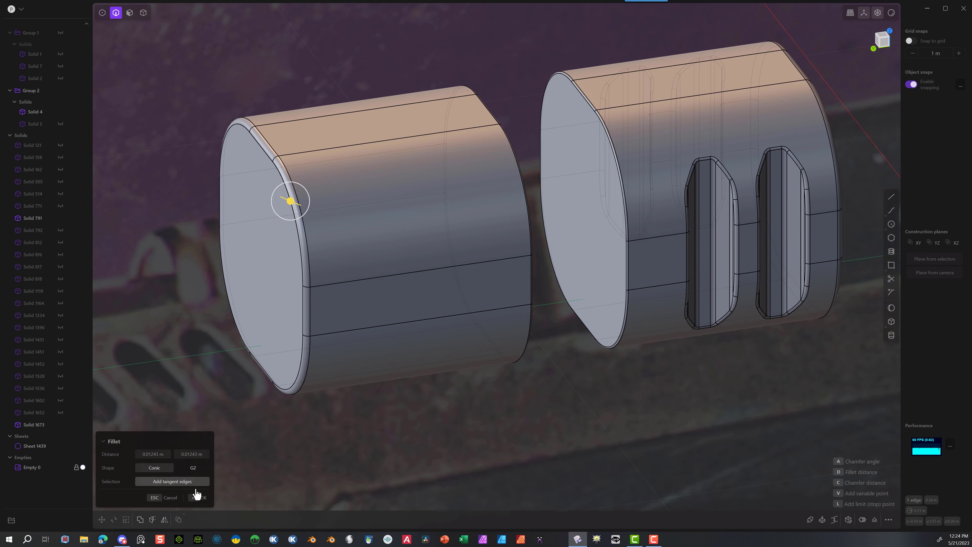
Step: Fillet the end edge of the unslotted barrel block by about 0.012 m
{"action": "left_click", "coordinate": [197, 498]}
{"action": "middle_click_drag", "start_coordinate": [566, 265], "coordinate": [465, 206]}
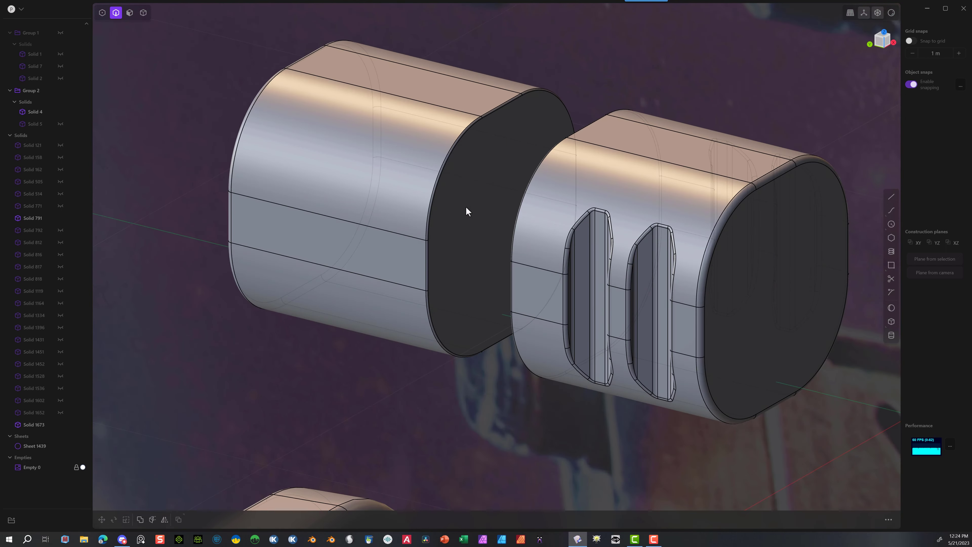
{"action": "scroll", "coordinate": [445, 153], "scroll_direction": "up", "scroll_amount": 3}
{"action": "middle_click_drag", "start_coordinate": [467, 142], "coordinate": [628, 146]}
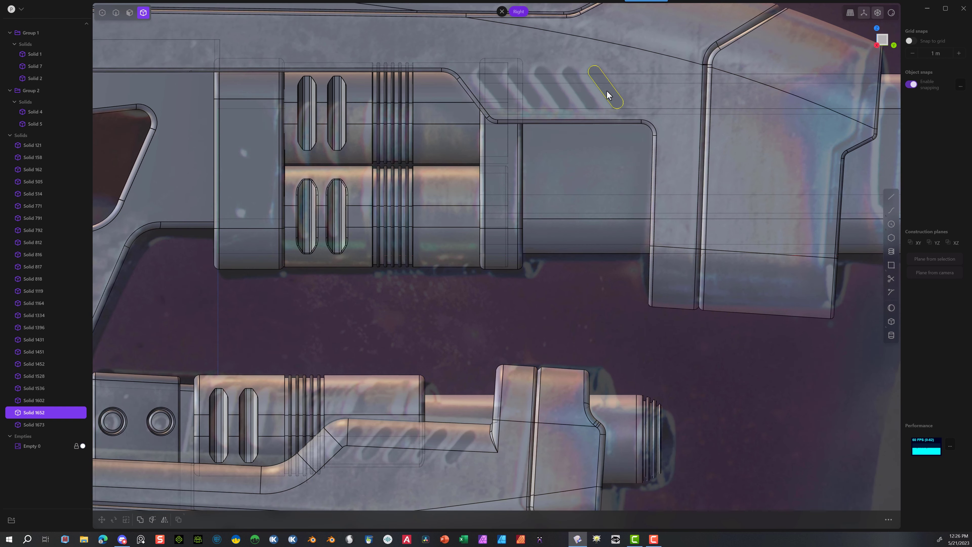
Step: Array the slanted slot cutter into five instances over about 0.59 m, ending on the rearmost vent slot in the reference
{"action": "left_click", "coordinate": [612, 95]}
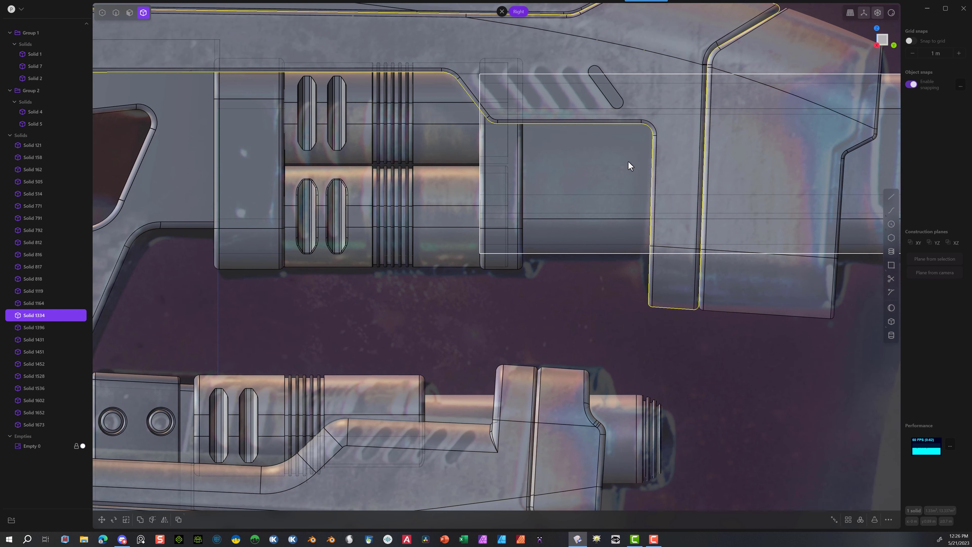
{"action": "left_click", "coordinate": [611, 96]}
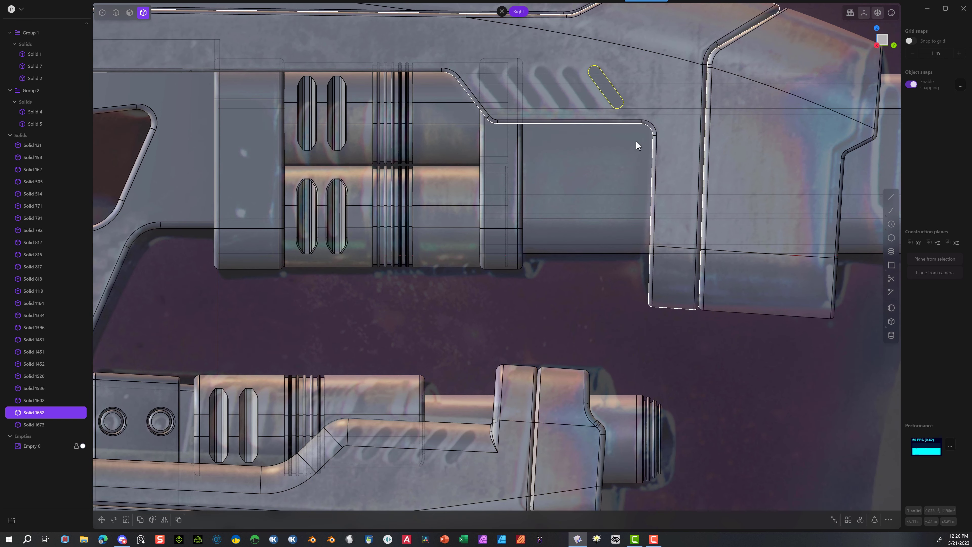
{"action": "left_click", "coordinate": [849, 520]}
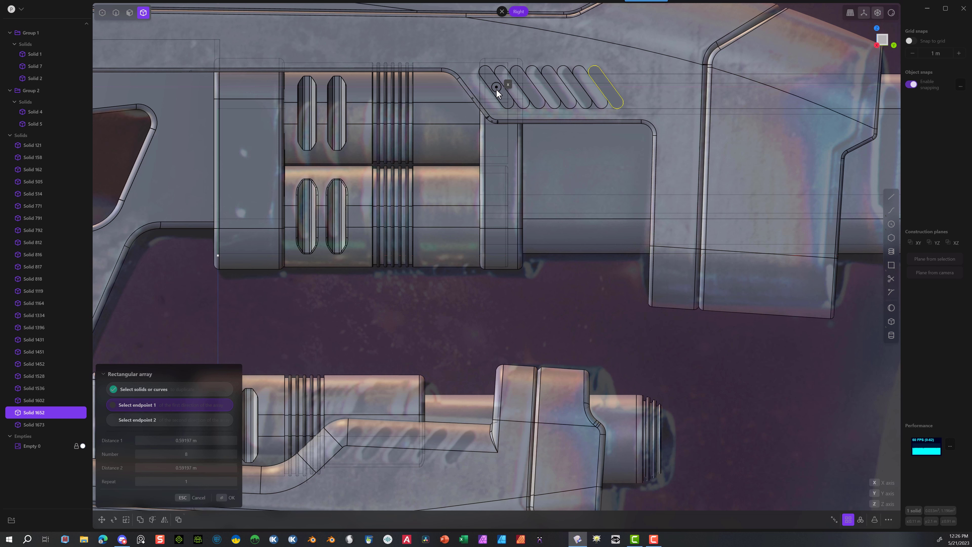
{"action": "left_click", "coordinate": [497, 88]}
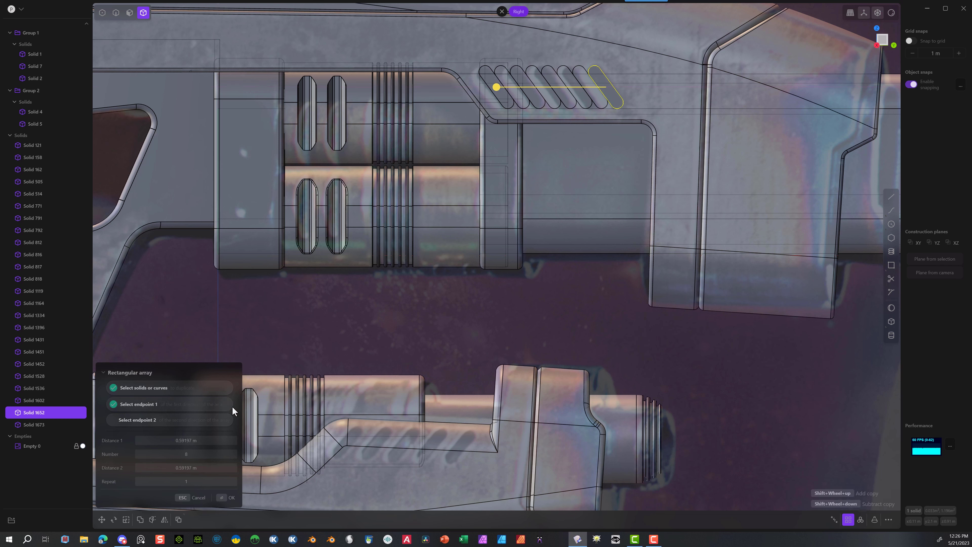
{"action": "left_click_drag", "start_coordinate": [186, 455], "coordinate": [168, 454]}
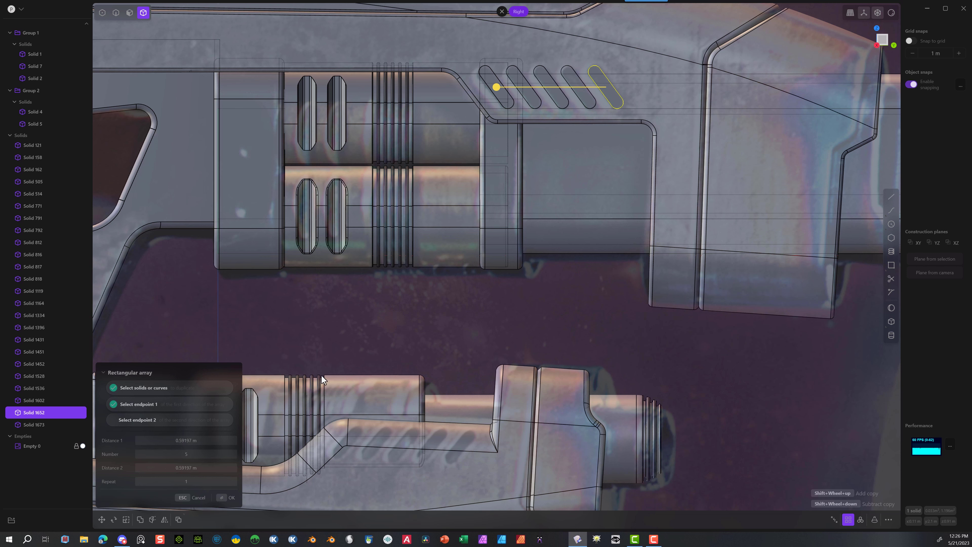
{"action": "left_click", "coordinate": [225, 499]}
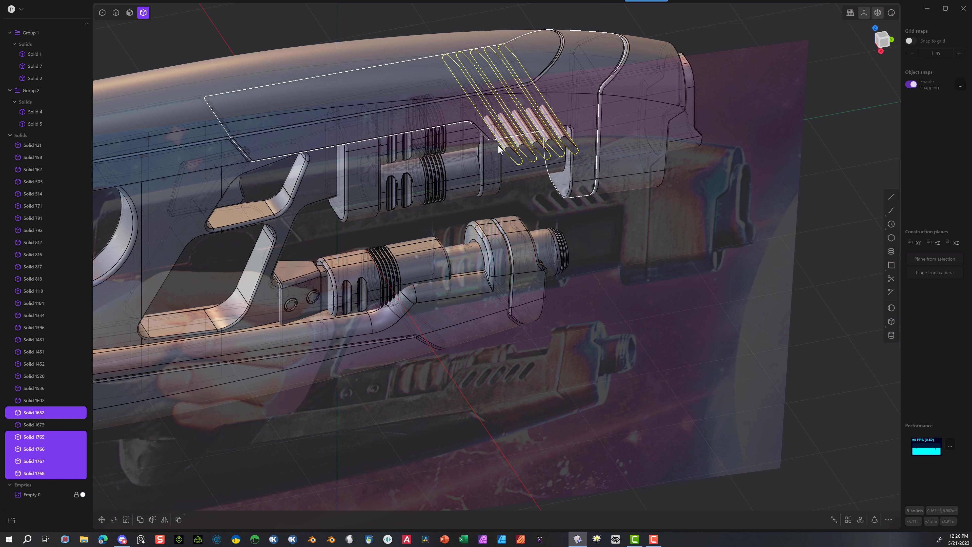
Step: Subtract the five slot cutters from the upper body shell, Solid 1334, with the cutters kept as tools
{"action": "left_click", "coordinate": [560, 82]}
{"action": "middle_click_drag", "start_coordinate": [560, 82], "coordinate": [689, 62]}
{"action": "left_click_drag", "start_coordinate": [482, 96], "coordinate": [421, 217]}
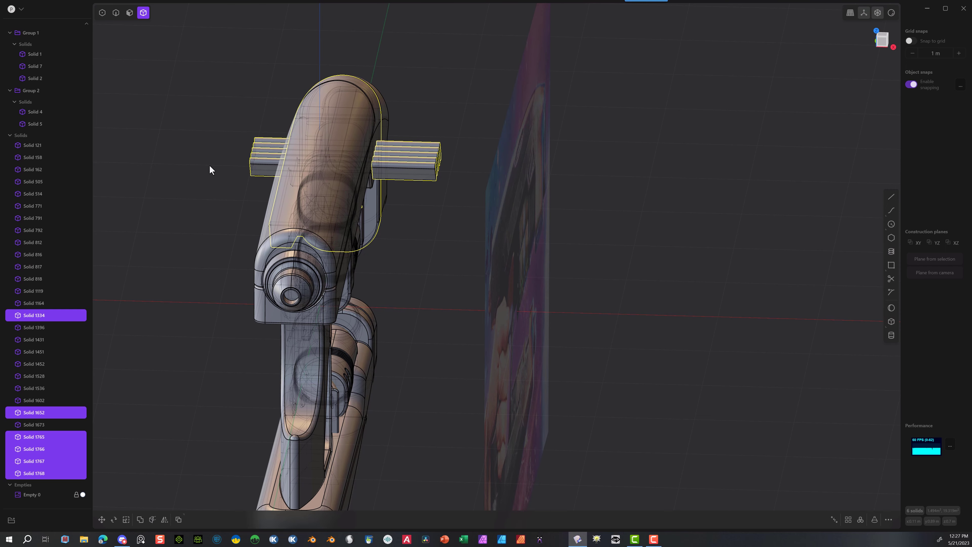
{"action": "key", "text": "q"}
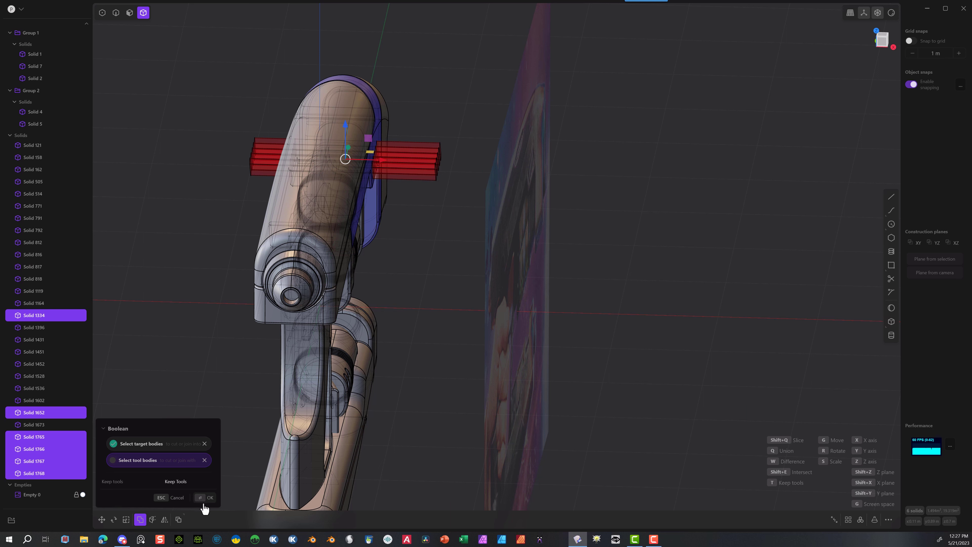
{"action": "left_click", "coordinate": [180, 481]}
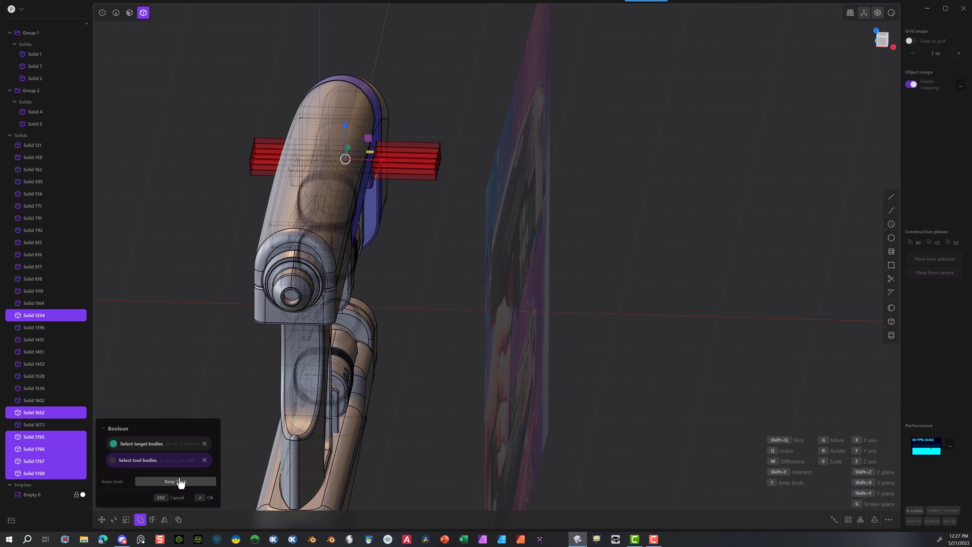
{"action": "left_click", "coordinate": [201, 498]}
Step: Rotate the five slanted slot cutters 180 degrees about the vertical axis so they slant the opposite way
{"action": "key", "text": "7"}
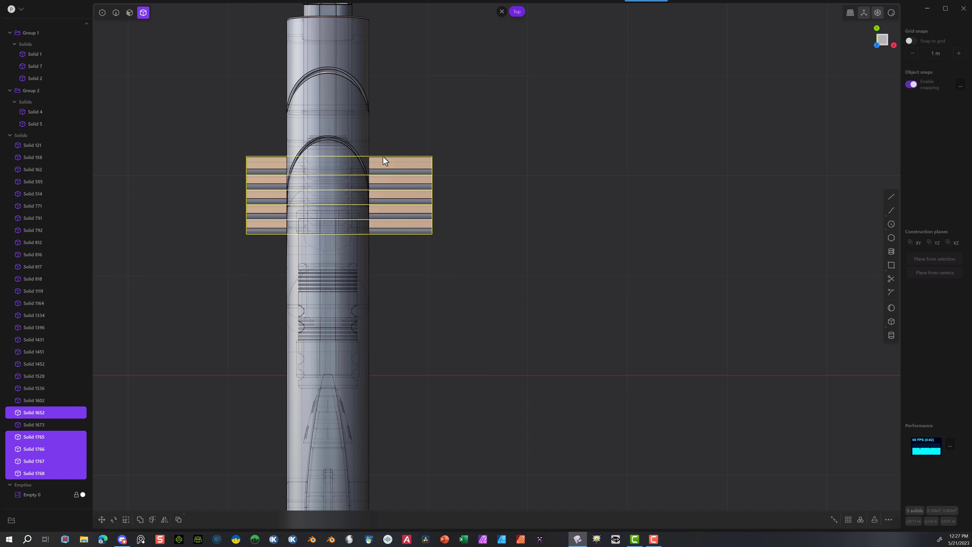
{"action": "key", "text": "r"}
{"action": "left_click_drag", "start_coordinate": [364, 176], "coordinate": [278, 244]}
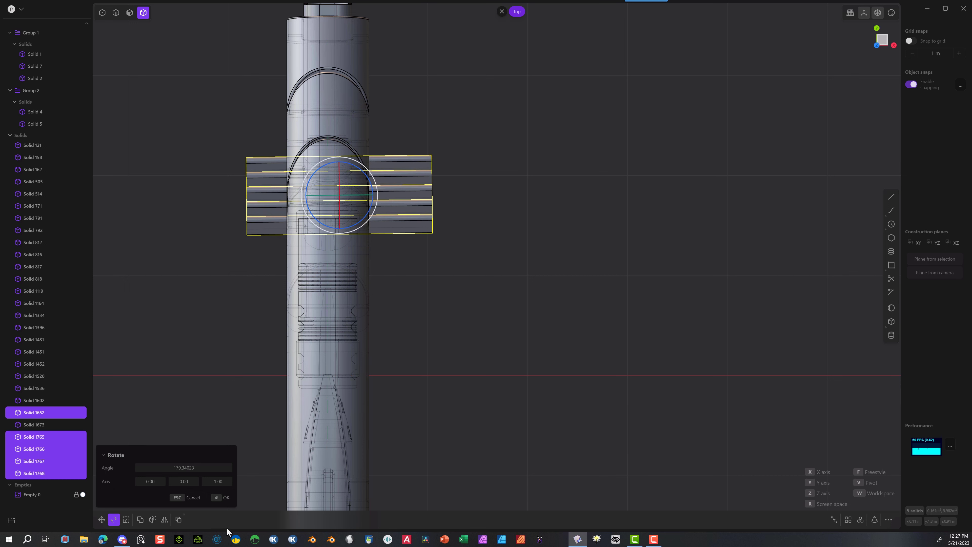
{"action": "left_click", "coordinate": [205, 472]}
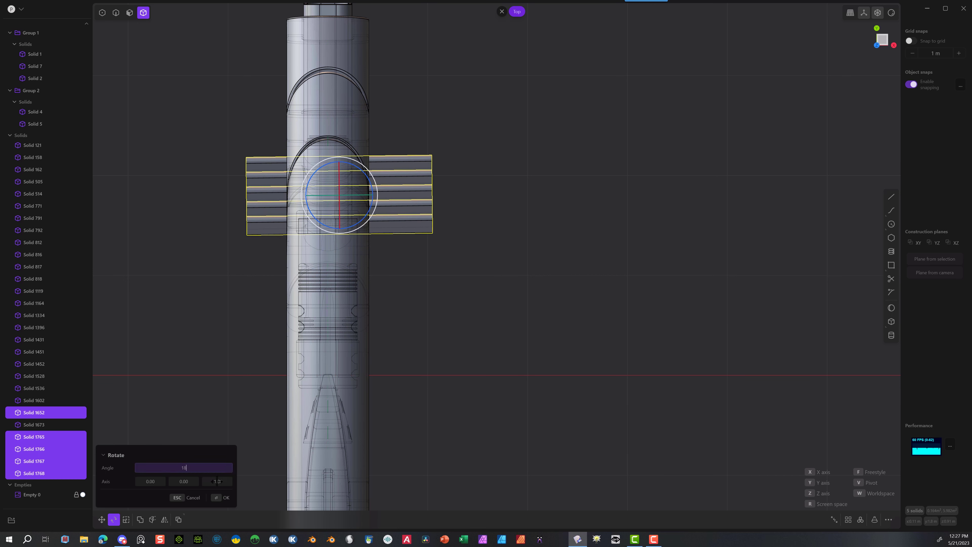
{"action": "type", "text": "180"}
{"action": "key", "text": "Return"}
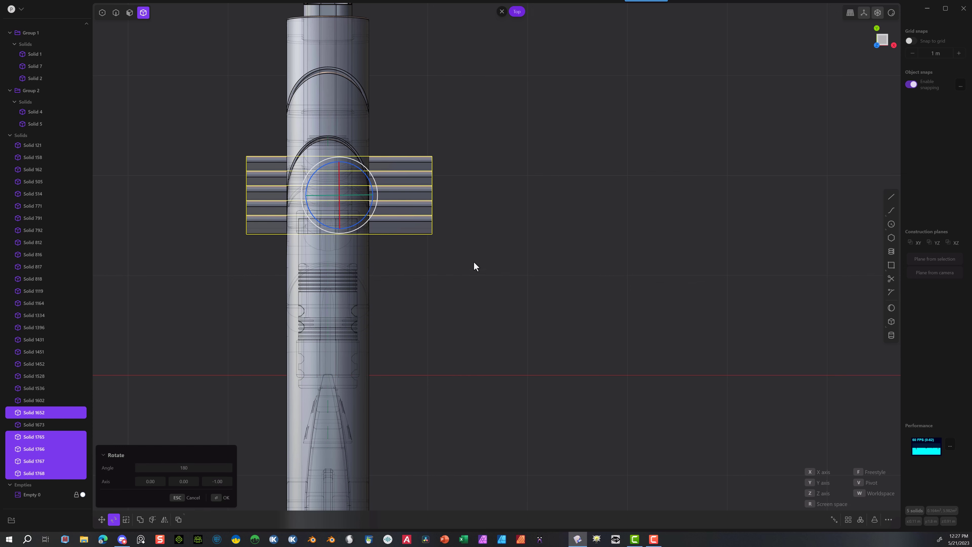
{"action": "left_click", "coordinate": [894, 45]}
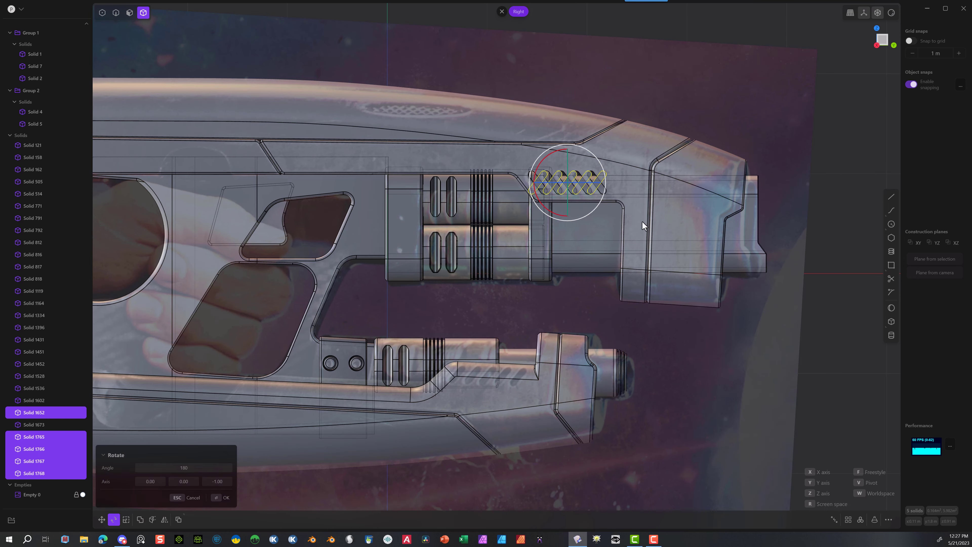
{"action": "key", "text": "Return"}
Step: Move the five cutters down onto the lower body's reference vents and scale them down uniformly to match the slot size
{"action": "key", "text": "g"}
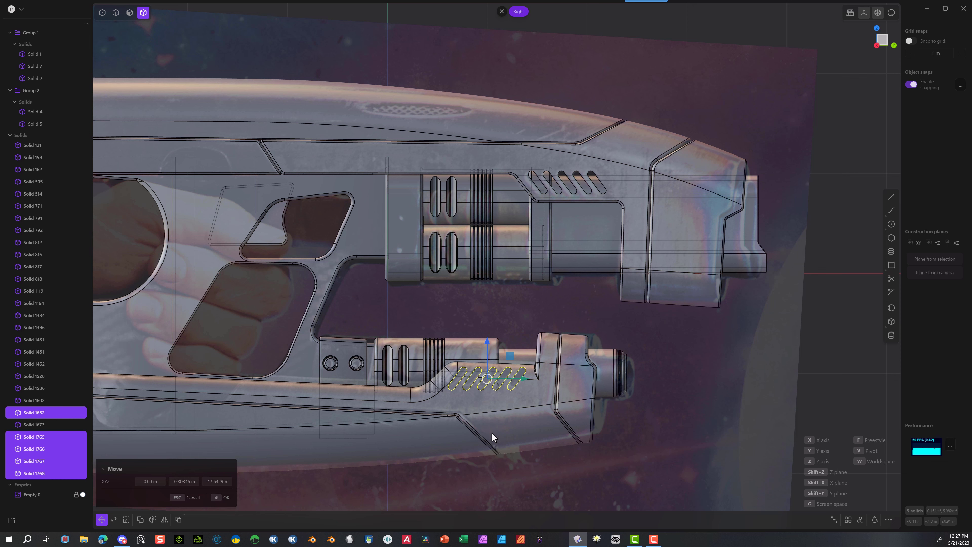
{"action": "left_click", "coordinate": [225, 497]}
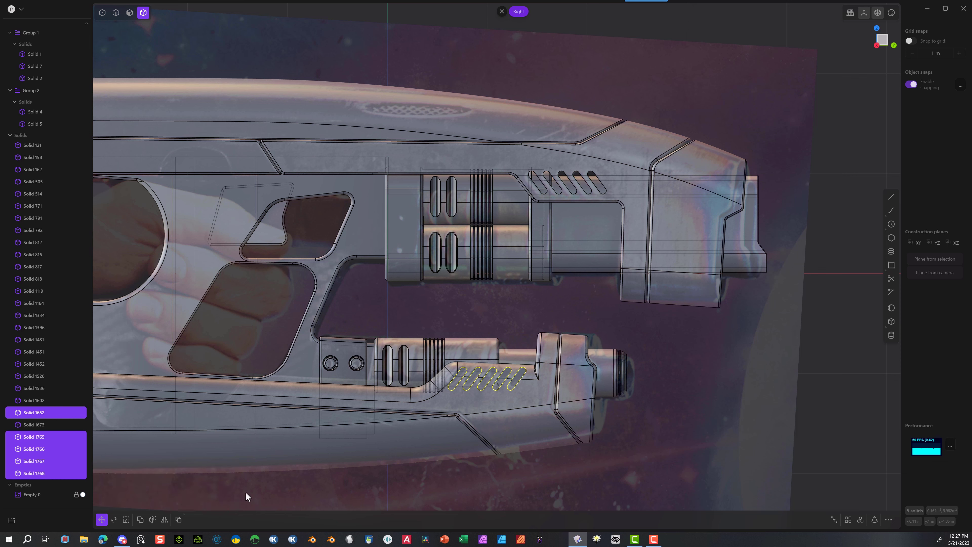
{"action": "scroll", "coordinate": [498, 389], "scroll_direction": "up", "scroll_amount": 5}
{"action": "scroll", "coordinate": [510, 388], "scroll_direction": "up", "scroll_amount": 3}
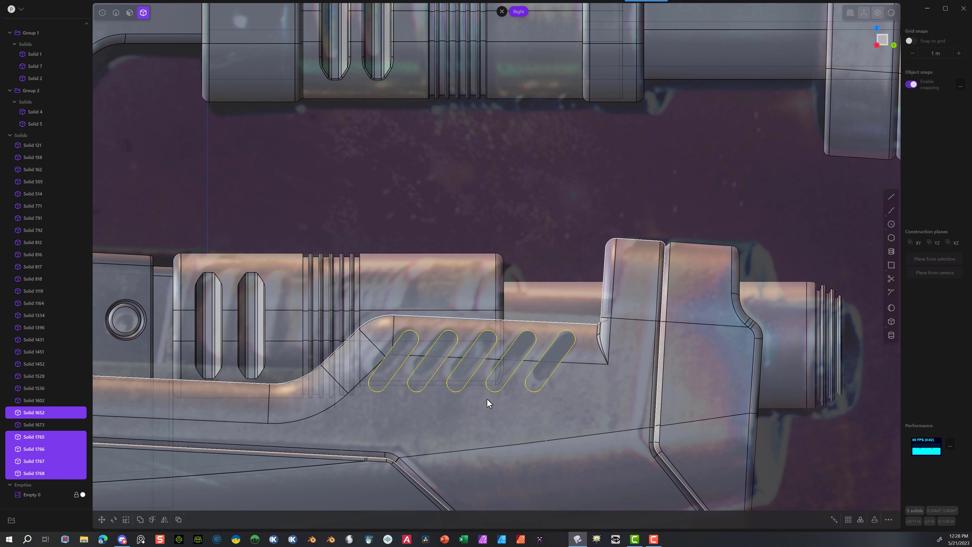
{"action": "key", "text": "s"}
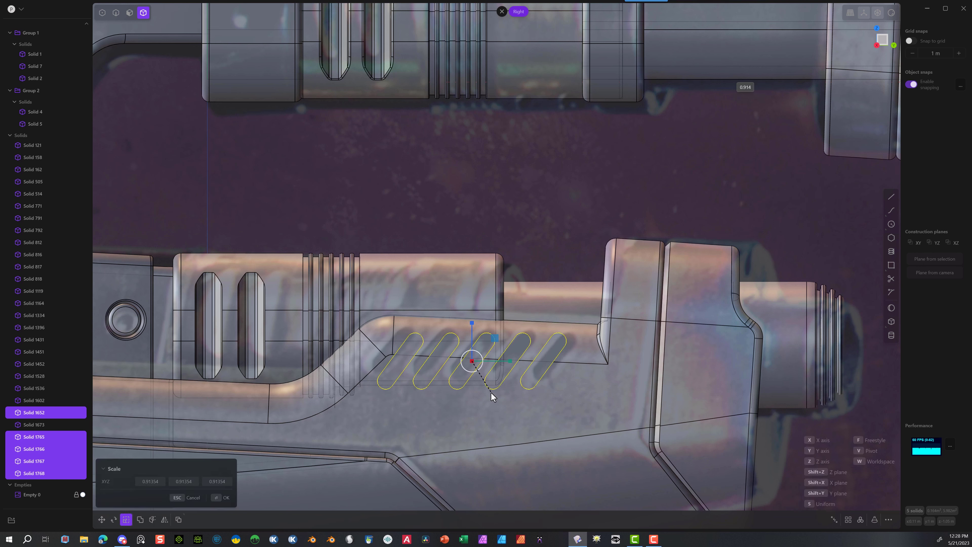
{"action": "left_click", "coordinate": [493, 386]}
{"action": "left_click", "coordinate": [377, 237]}
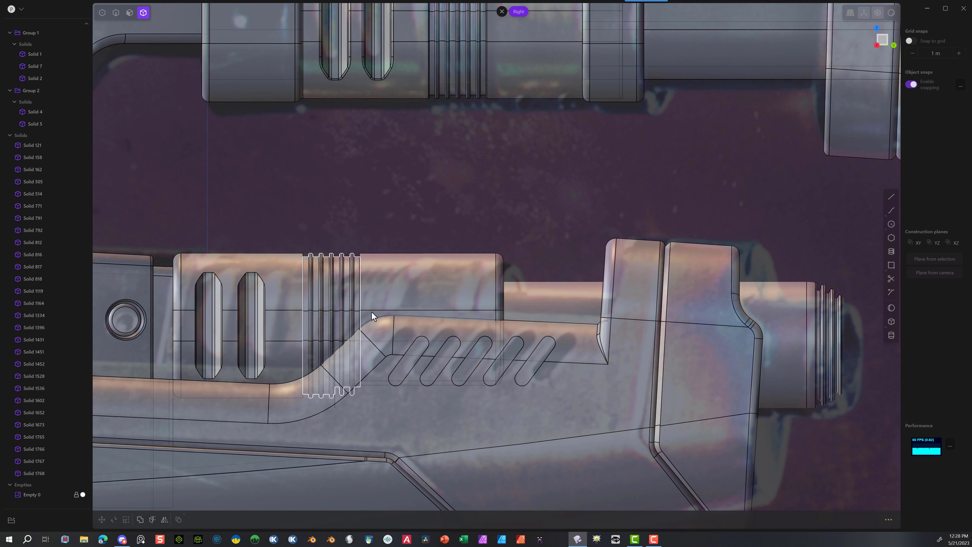
Step: Delete the four rear slot cutters, keeping only the frontmost one, Solid 1768
{"action": "left_click", "coordinate": [513, 358]}
{"action": "left_click", "coordinate": [477, 357]}
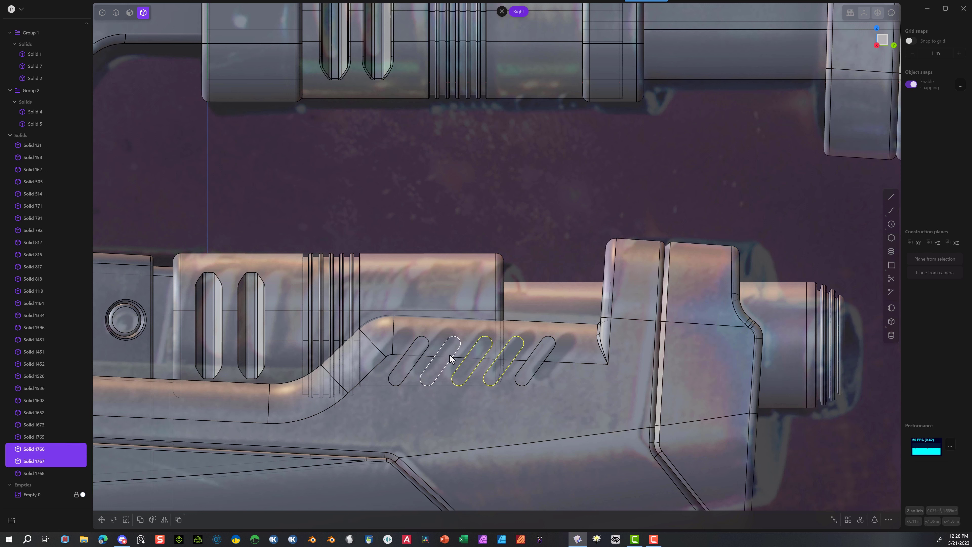
{"action": "left_click", "coordinate": [440, 360]}
{"action": "left_click", "coordinate": [408, 360]}
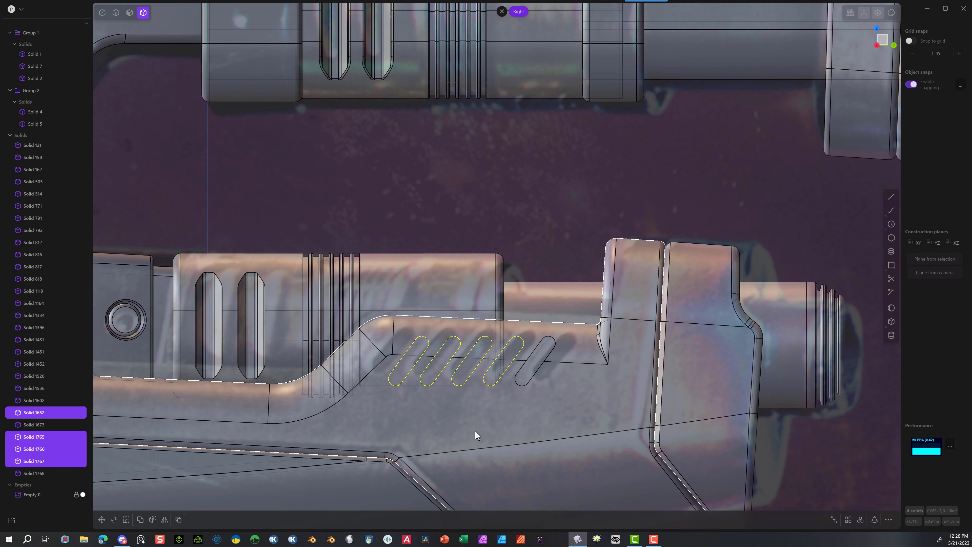
{"action": "key", "text": "Delete"}
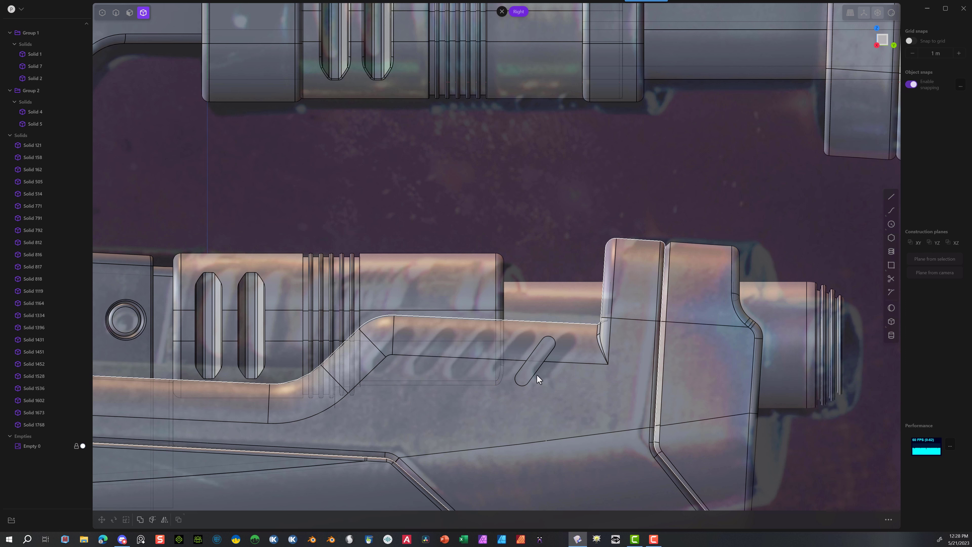
Step: Move the remaining cutter about 0.07 m forward and 0.01 m up onto the front reference vent, and rotate it slightly to match the slant
{"action": "left_click", "coordinate": [538, 361]}
{"action": "key", "text": "g"}
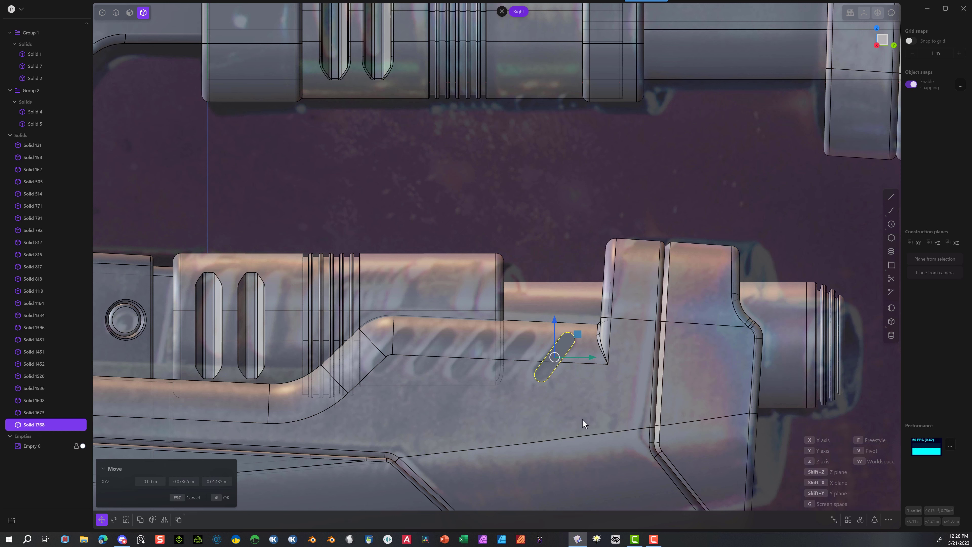
{"action": "key", "text": "r"}
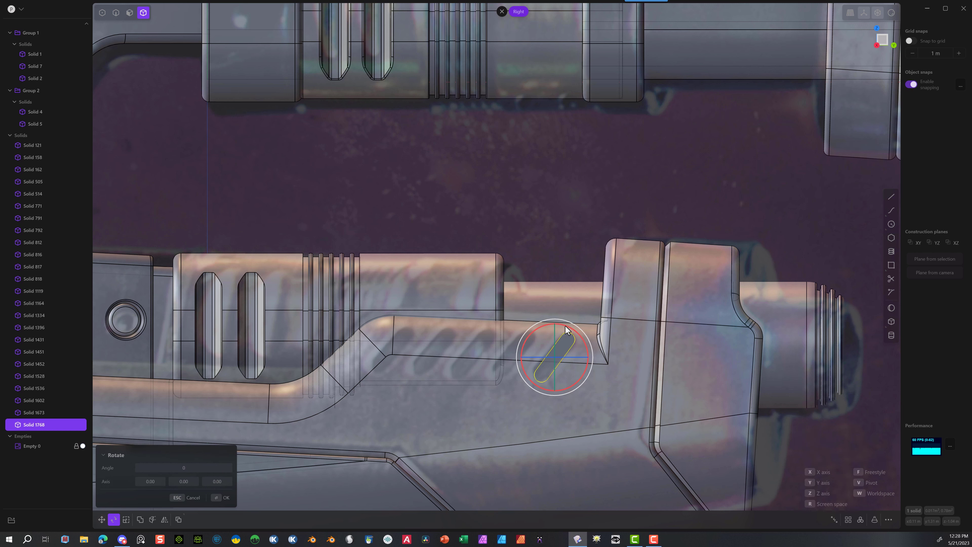
{"action": "left_click_drag", "start_coordinate": [570, 328], "coordinate": [572, 330]}
{"action": "left_click", "coordinate": [226, 503]}
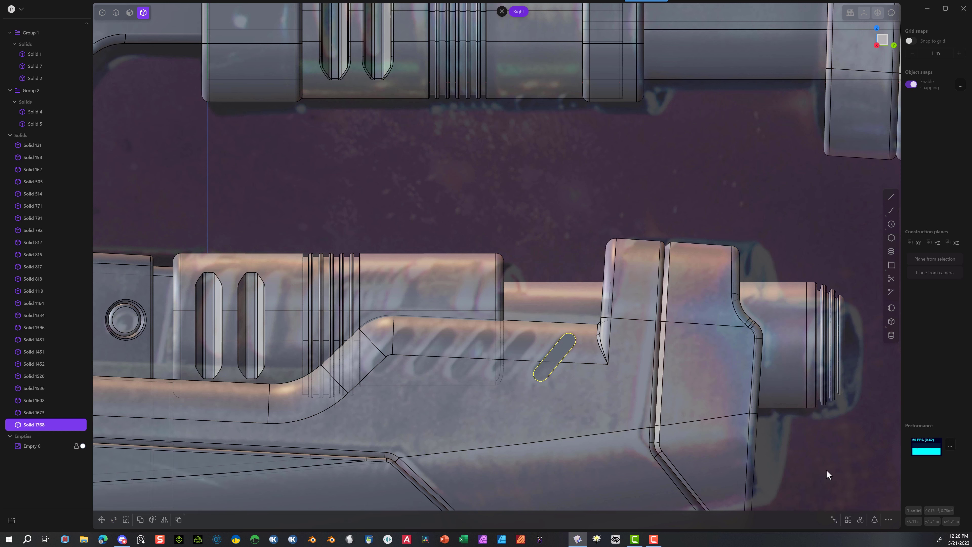
Step: Array the slot cutter into five instances over about 0.613 m, ending on the rearmost vent in the lower body's reference
{"action": "left_click", "coordinate": [848, 519]}
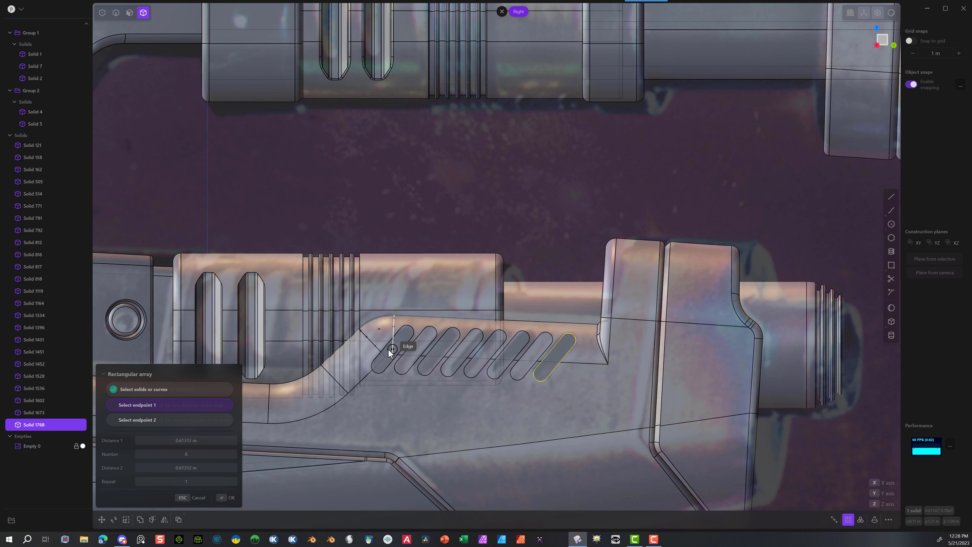
{"action": "scroll", "coordinate": [386, 356], "scroll_direction": "up", "scroll_amount": 2}
{"action": "scroll", "coordinate": [386, 358], "scroll_direction": "up", "scroll_amount": 2}
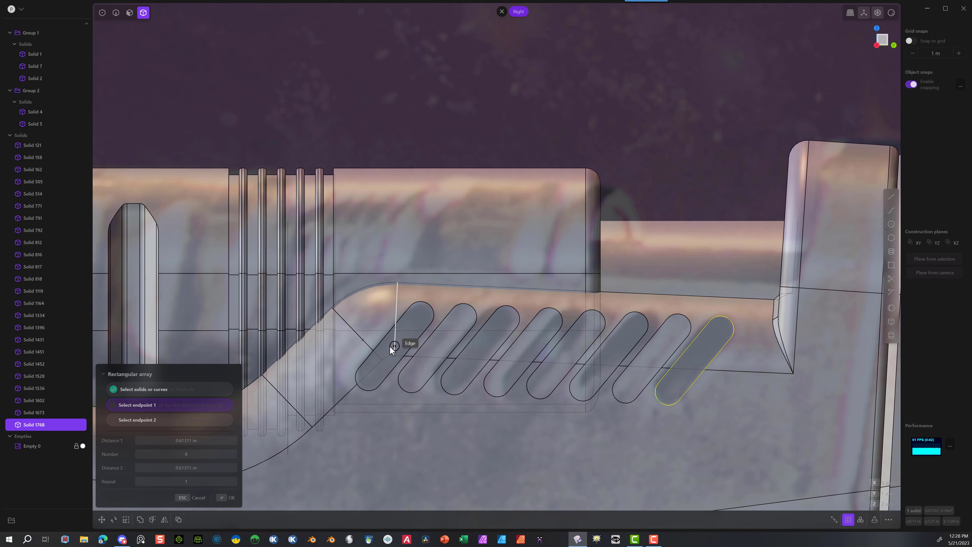
{"action": "left_click", "coordinate": [390, 346]}
{"action": "mouse_move", "coordinate": [194, 455]}
{"action": "left_mouse_down"}
{"action": "mouse_move", "coordinate": [175, 454]}
{"action": "mouse_move", "coordinate": [211, 453]}
{"action": "left_mouse_up"}
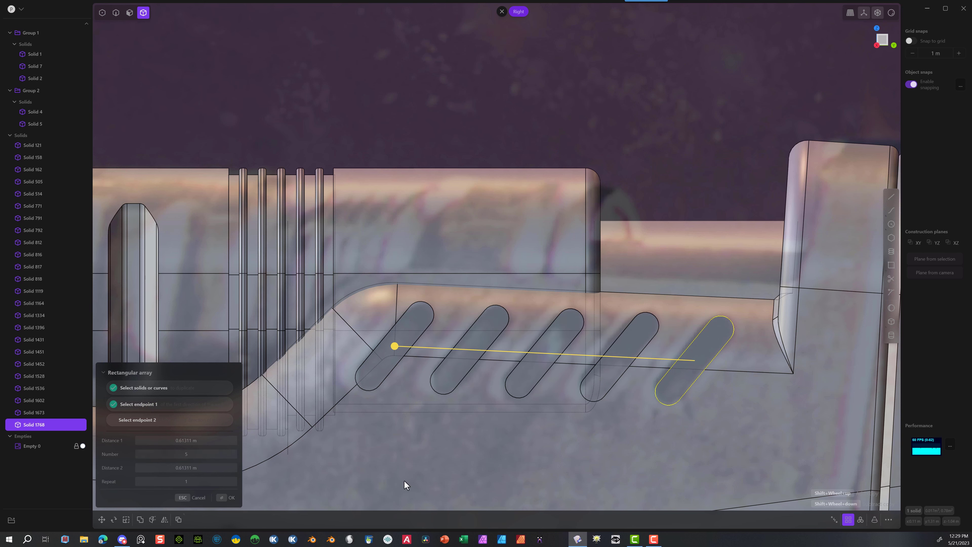
{"action": "left_click", "coordinate": [230, 497]}
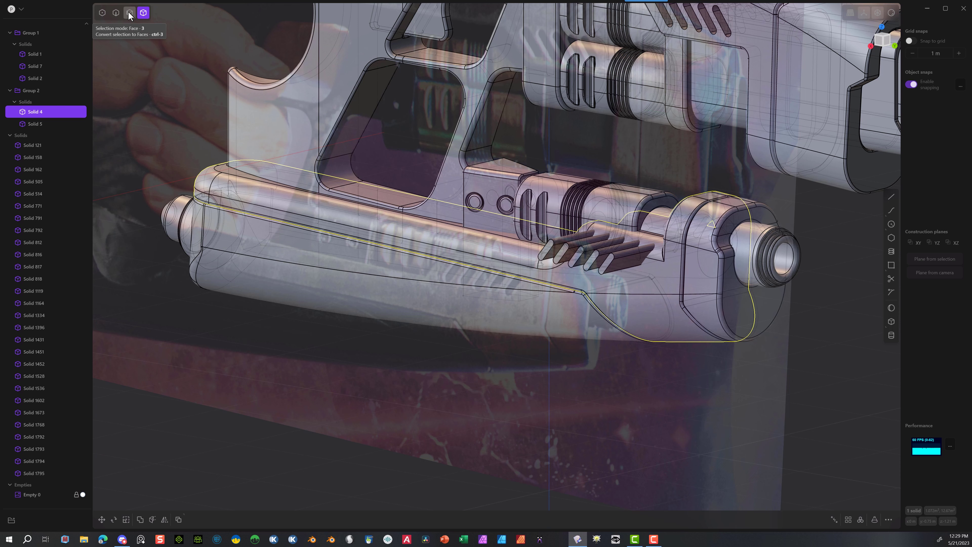
Step: Remove the large fillet faces running around the upper rim of the lower body, Solid 4, on both sides and the rear end
{"action": "left_click", "coordinate": [129, 13]}
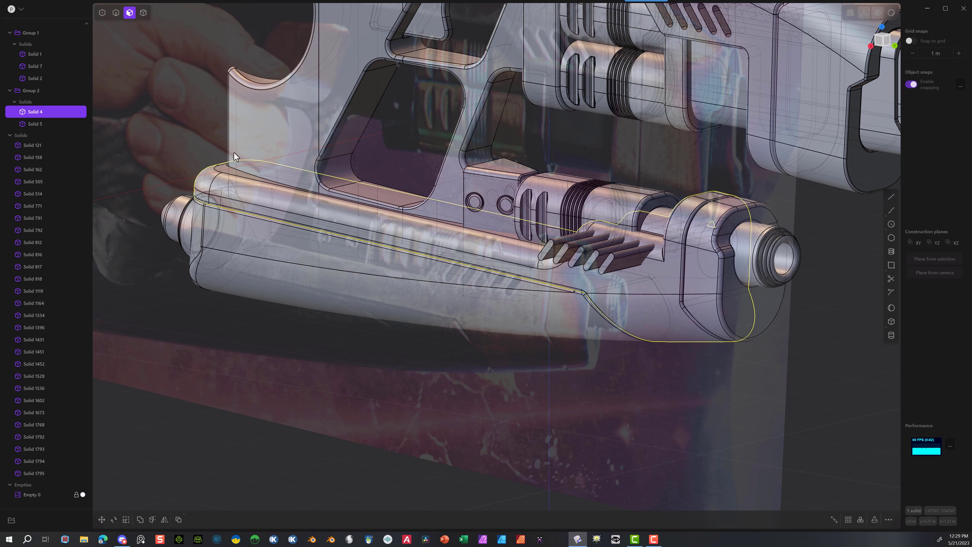
{"action": "left_click", "coordinate": [313, 211]}
{"action": "middle_click_drag", "start_coordinate": [347, 228], "coordinate": [457, 250]}
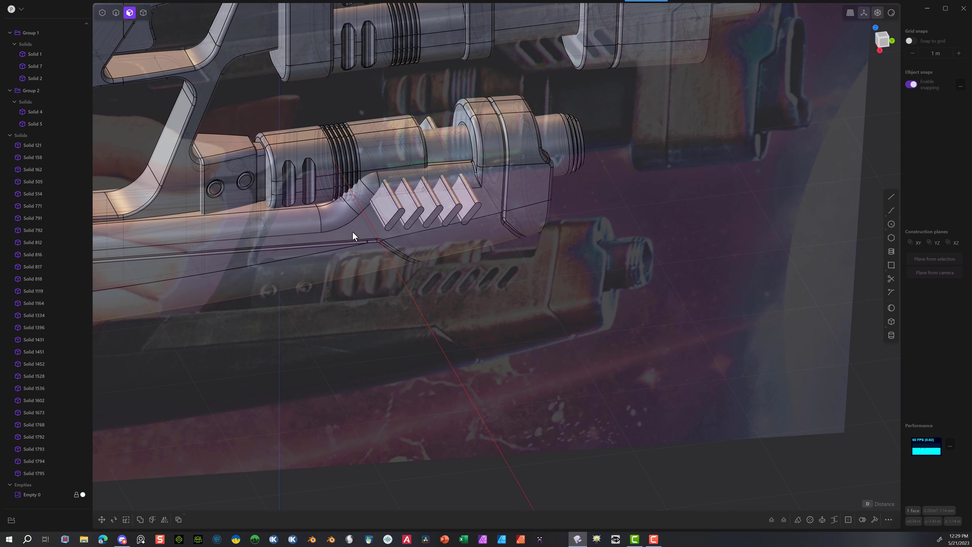
{"action": "left_click", "coordinate": [338, 215], "text": "shift"}
{"action": "left_click", "coordinate": [356, 207], "text": "shift"}
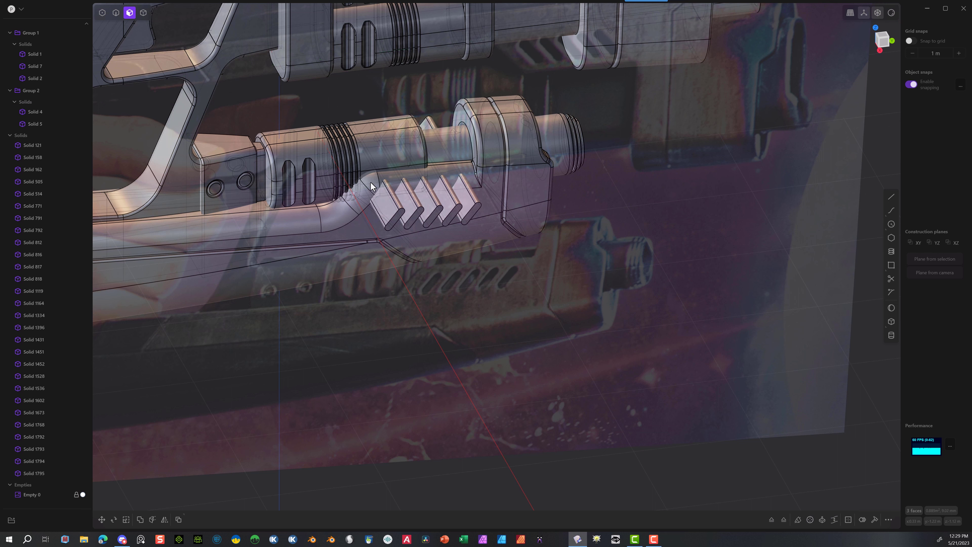
{"action": "left_click", "coordinate": [371, 183], "text": "shift"}
{"action": "left_click", "coordinate": [382, 179], "text": "shift"}
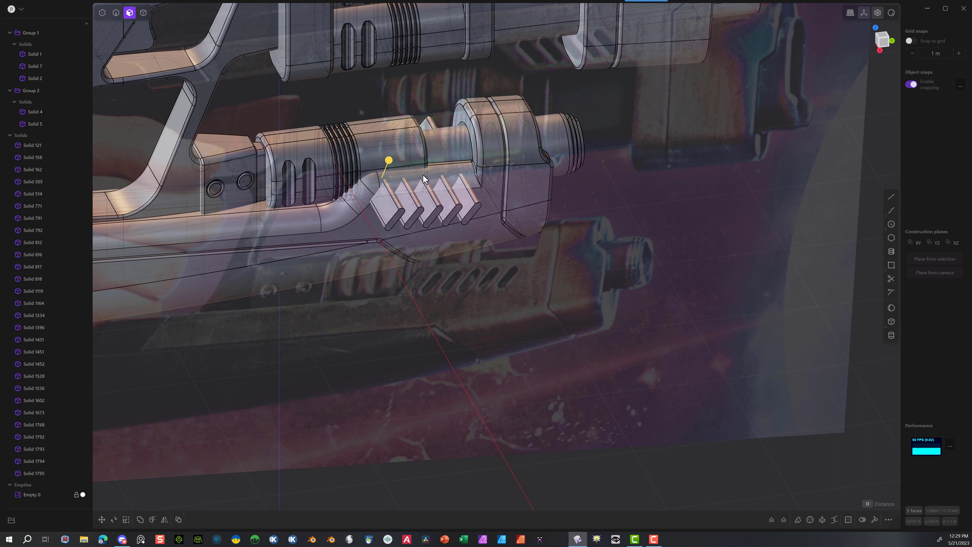
{"action": "middle_click_drag", "start_coordinate": [446, 311], "coordinate": [837, 330], "text": "shift"}
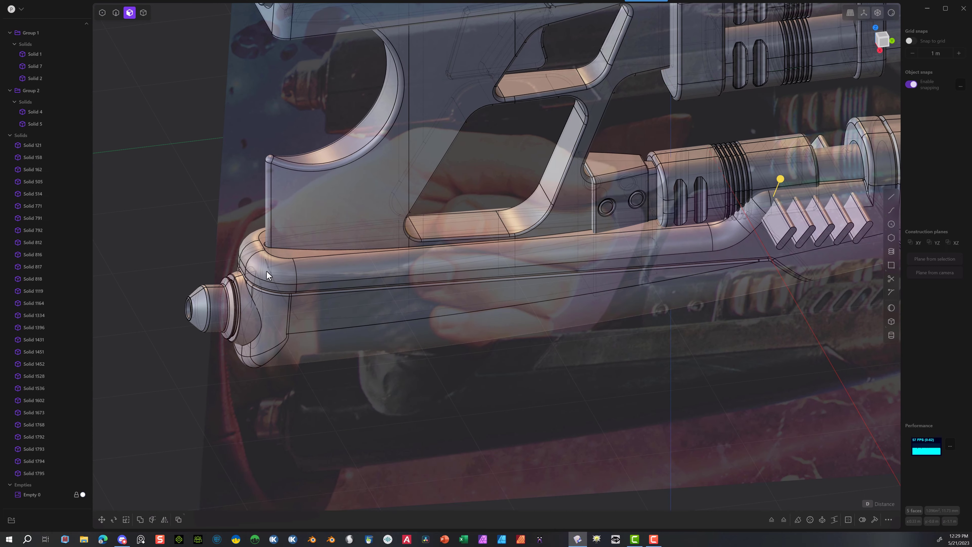
{"action": "left_click", "coordinate": [273, 273], "text": "shift"}
{"action": "middle_click_drag", "start_coordinate": [264, 269], "coordinate": [326, 292]}
{"action": "left_click", "coordinate": [245, 347], "text": "shift"}
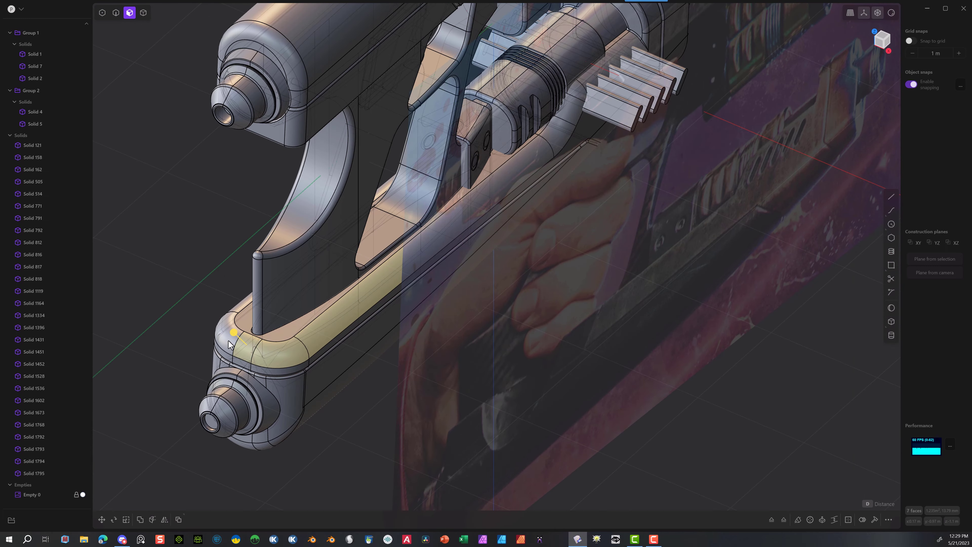
{"action": "left_click", "coordinate": [217, 339], "text": "shift"}
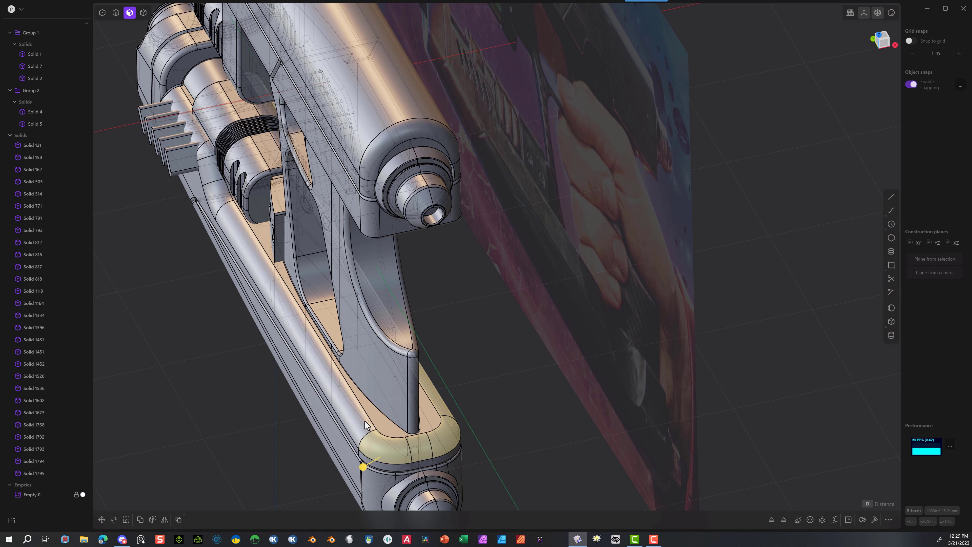
{"action": "left_click", "coordinate": [279, 336]}
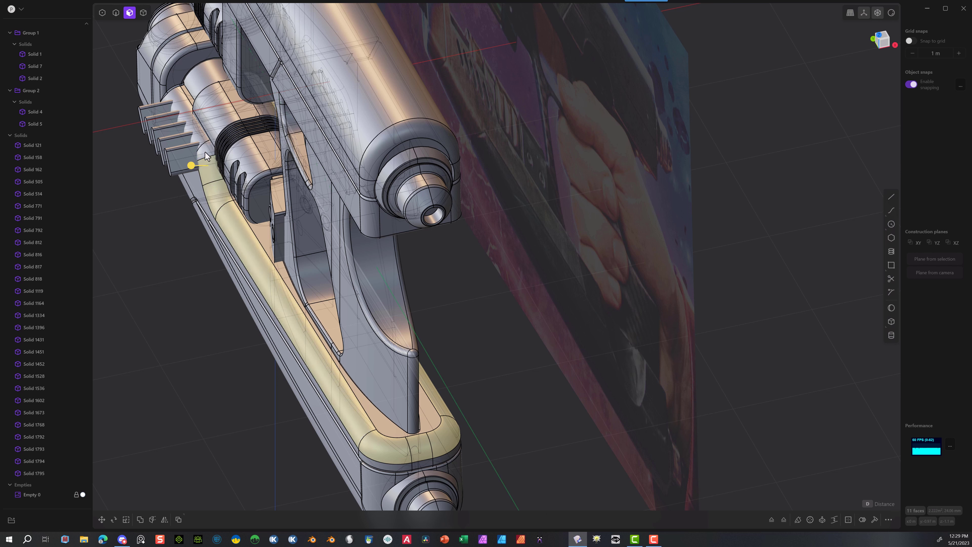
{"action": "left_click", "coordinate": [190, 147]}
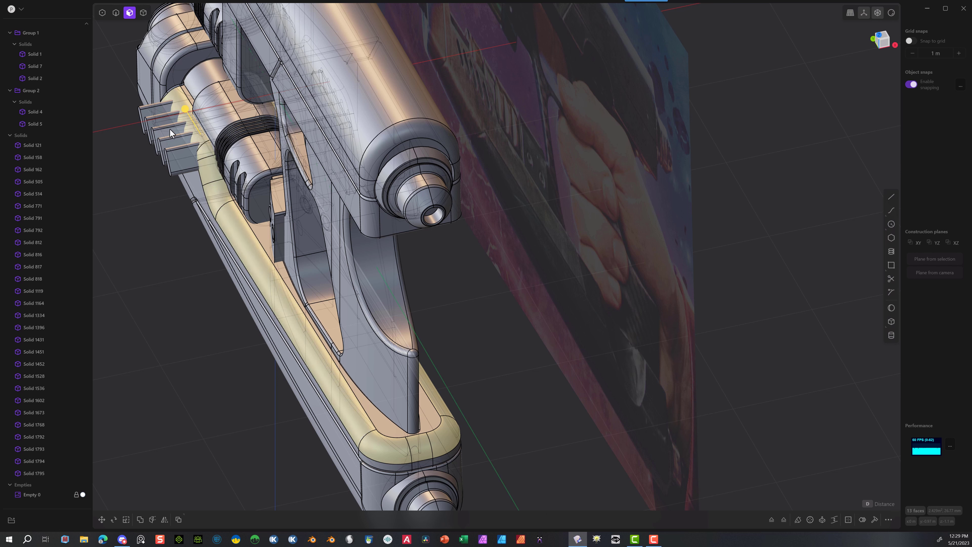
{"action": "key", "text": "Escape"}
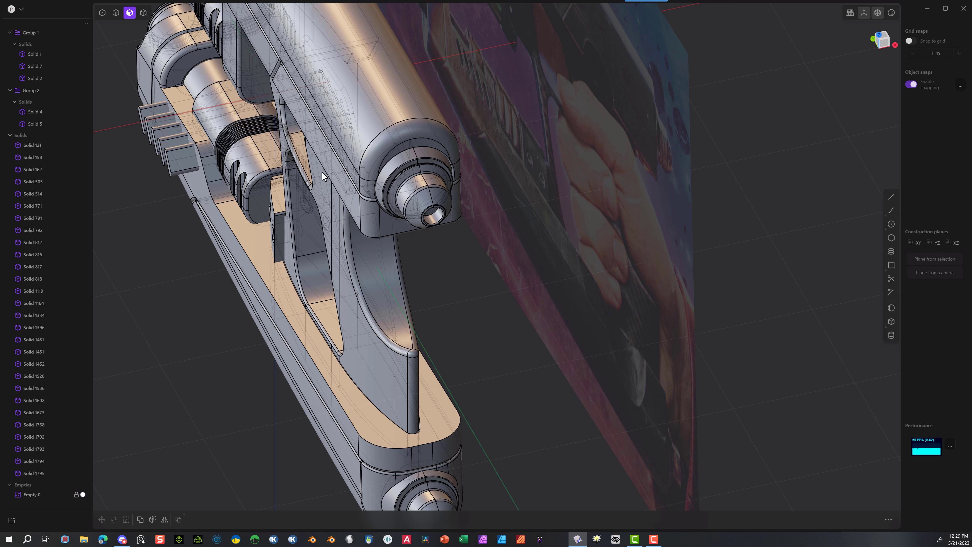
{"action": "left_click", "coordinate": [179, 89]}
{"action": "key", "text": "o"}
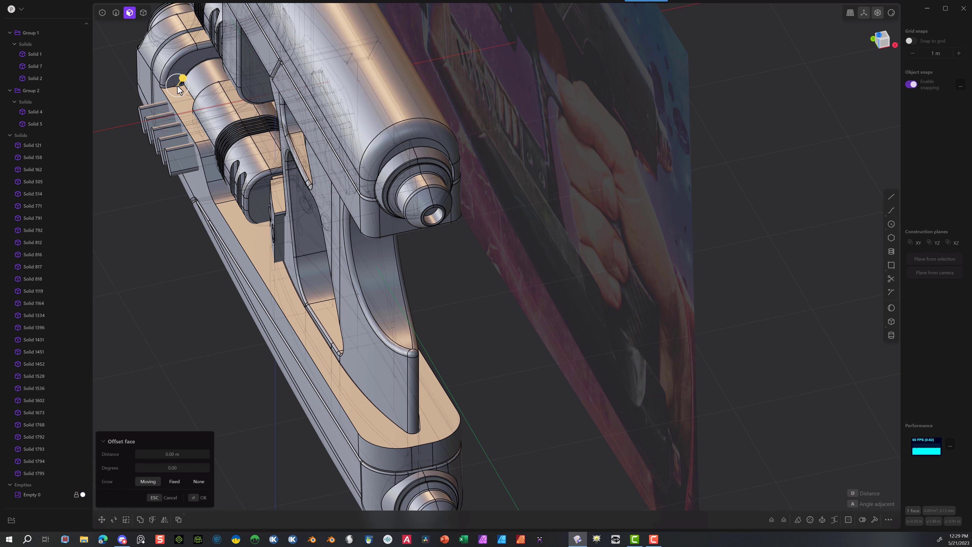
{"action": "scroll", "coordinate": [179, 96], "scroll_direction": "up", "scroll_amount": 10}
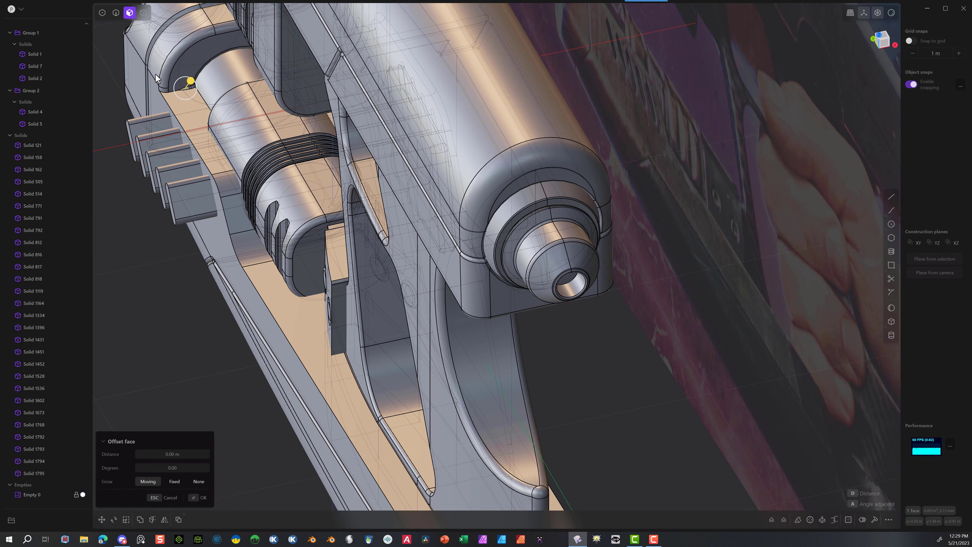
{"action": "scroll", "coordinate": [197, 90], "scroll_direction": "up", "scroll_amount": 6}
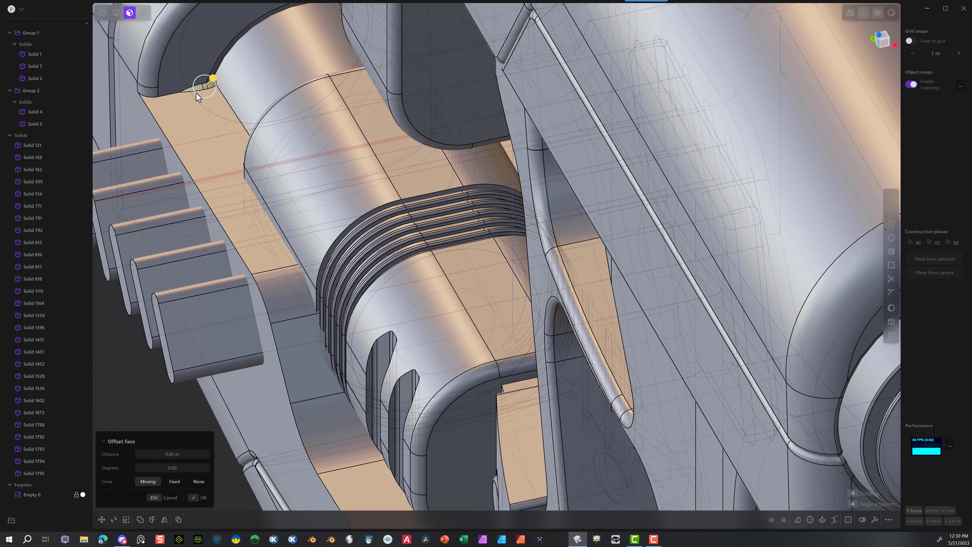
{"action": "left_click", "coordinate": [202, 115], "text": "shift"}
{"action": "key", "text": "Escape"}
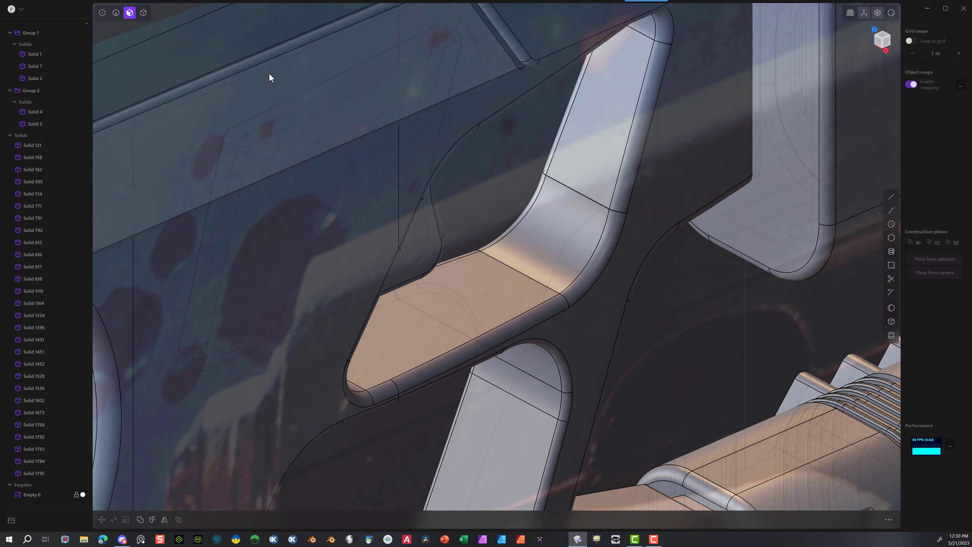
{"action": "middle_click_drag", "start_coordinate": [453, 201], "coordinate": [84, 23], "text": "shift"}
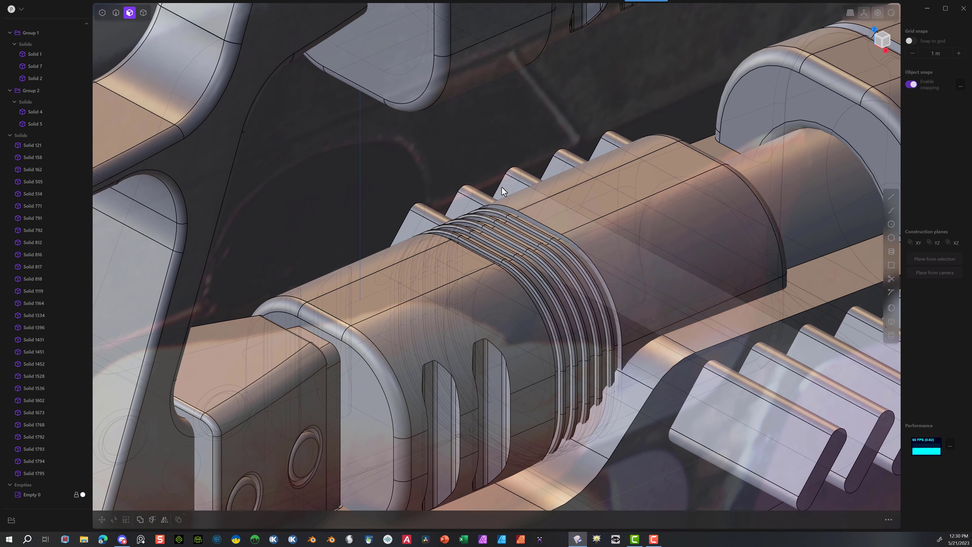
Step: Remove the small leftover fillet faces at the foot of the front collar on the lower body's upper rim
{"action": "middle_click_drag", "start_coordinate": [502, 190], "coordinate": [329, 111], "text": "shift"}
{"action": "middle_click_drag", "start_coordinate": [476, 203], "coordinate": [246, 151], "text": "shift"}
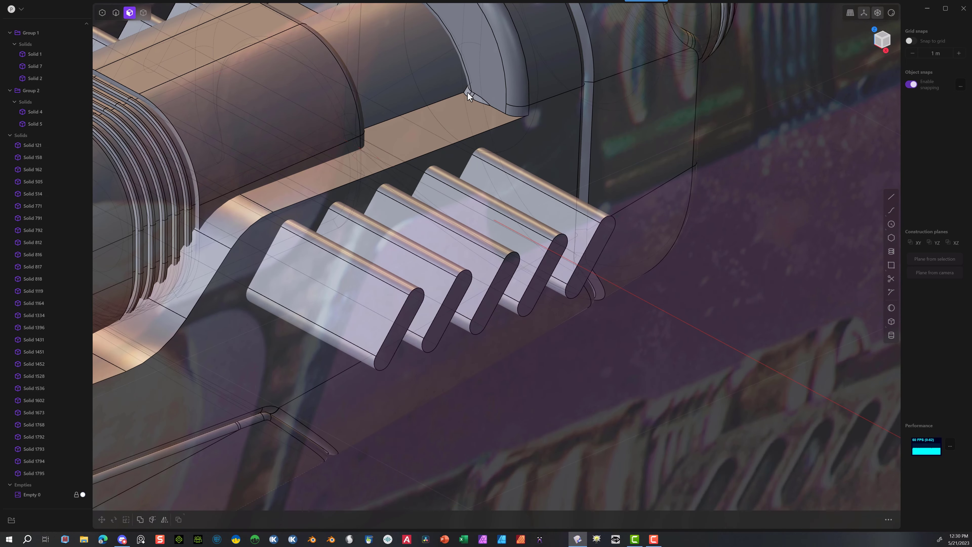
{"action": "left_click_drag", "start_coordinate": [467, 92], "coordinate": [469, 94]}
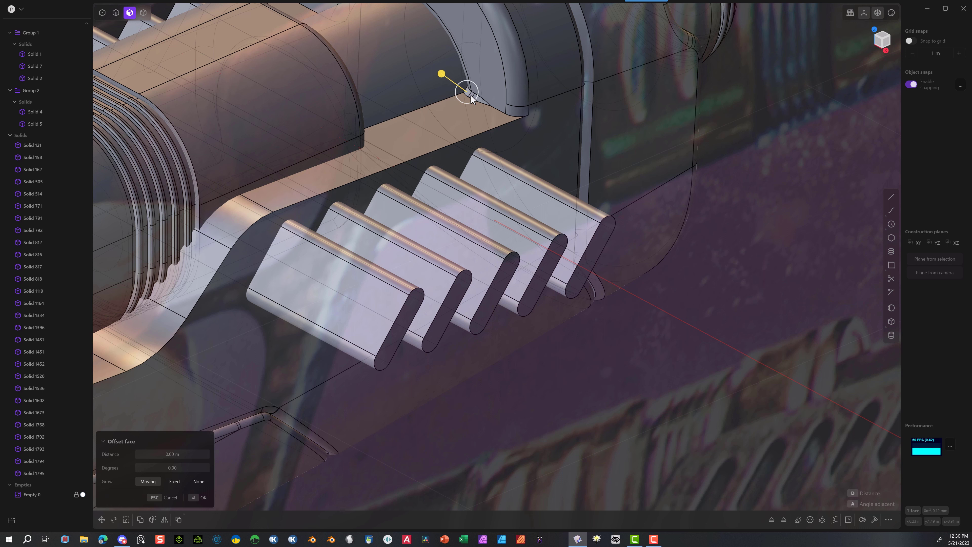
{"action": "left_click", "coordinate": [478, 101]}
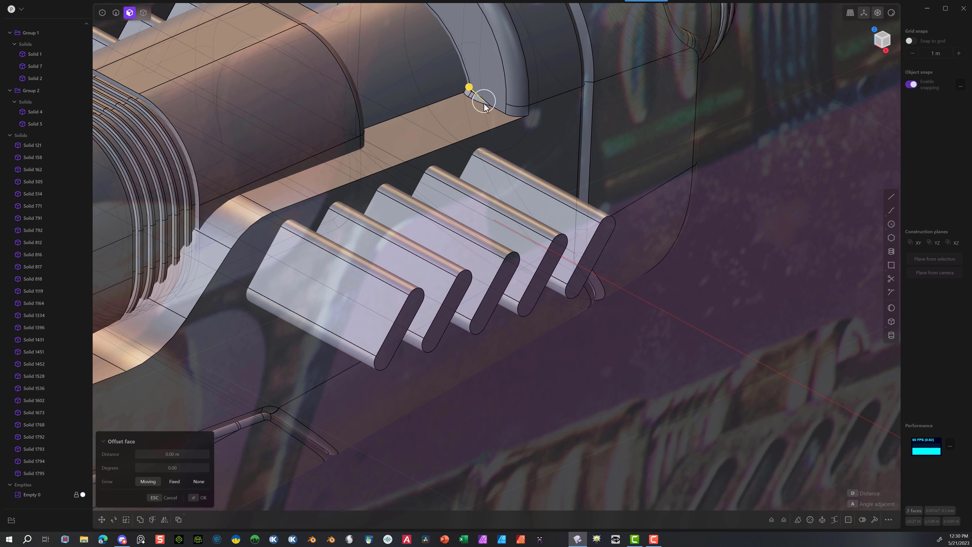
{"action": "left_click", "coordinate": [461, 133]}
{"action": "key", "text": "Delete"}
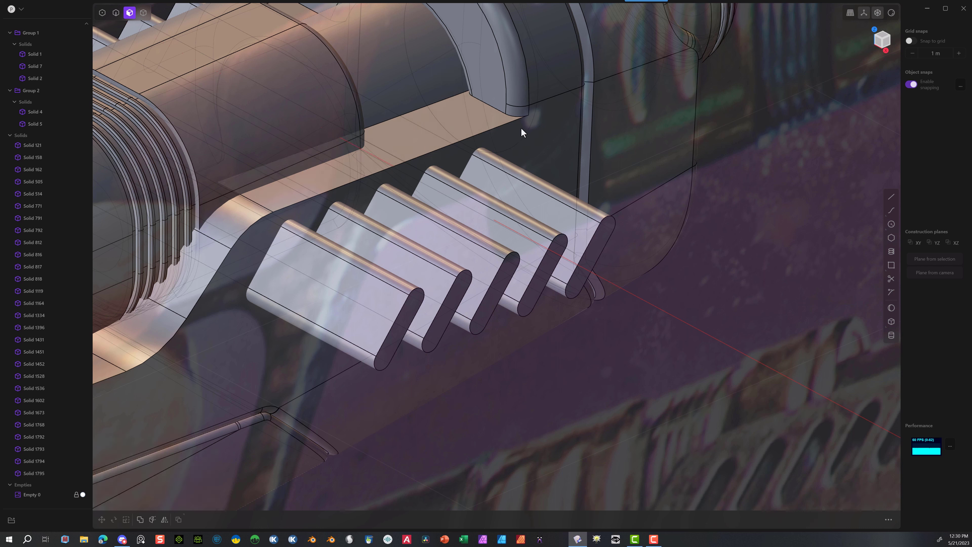
Step: Cut the five slanted vent slots into the lower body, Solid 4, by subtracting the five arrayed slot cutters
{"action": "scroll", "coordinate": [544, 142], "scroll_direction": "down", "scroll_amount": 3}
{"action": "middle_click_drag", "start_coordinate": [608, 155], "coordinate": [587, 161]}
{"action": "key", "text": "4"}
{"action": "left_click", "coordinate": [587, 161]}
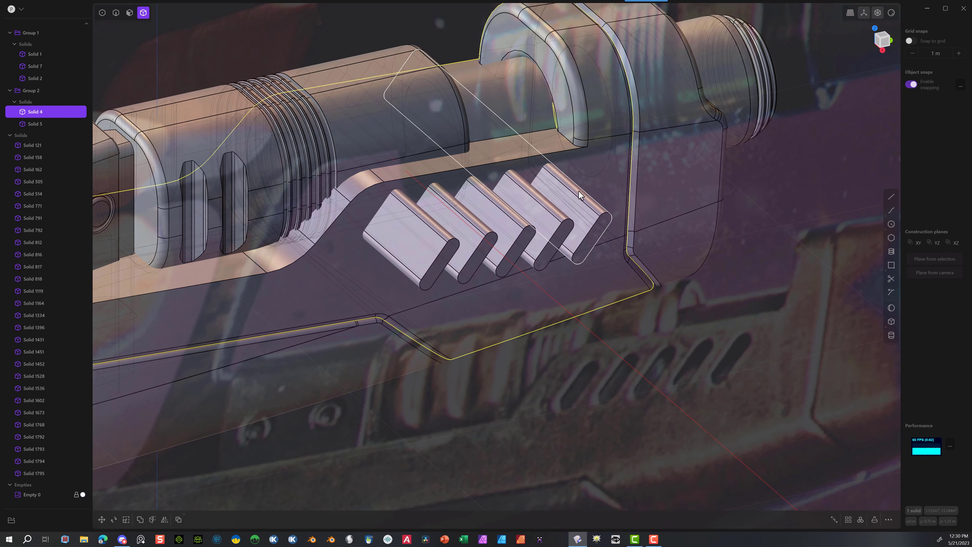
{"action": "left_click", "coordinate": [587, 222]}
{"action": "left_click", "coordinate": [546, 230]}
{"action": "left_click", "coordinate": [505, 235]}
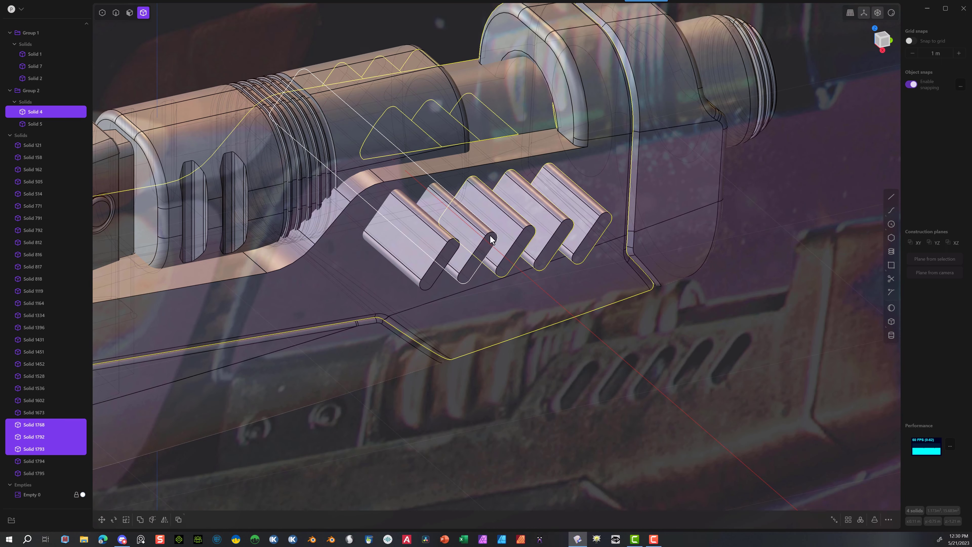
{"action": "left_click", "coordinate": [477, 244]}
{"action": "left_click", "coordinate": [439, 279]}
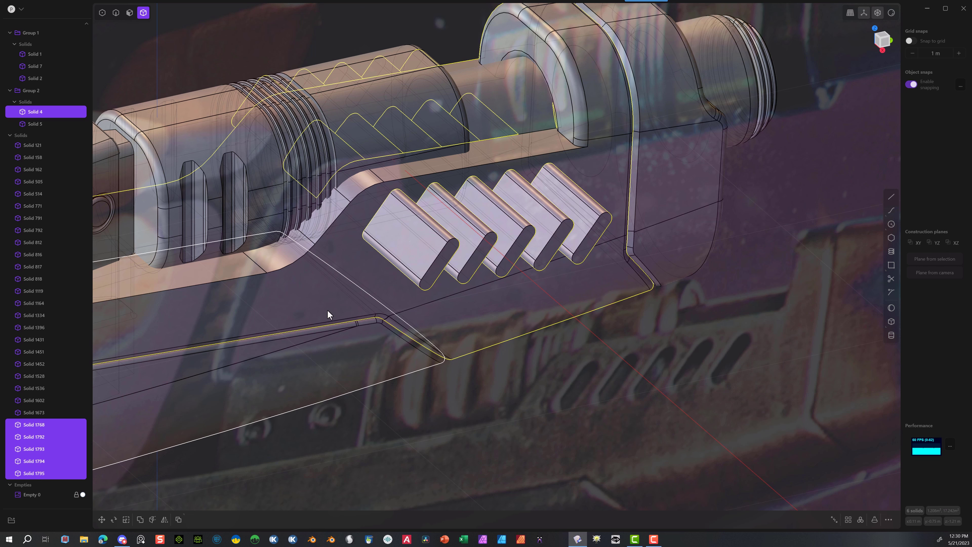
{"action": "key", "text": "shift+b"}
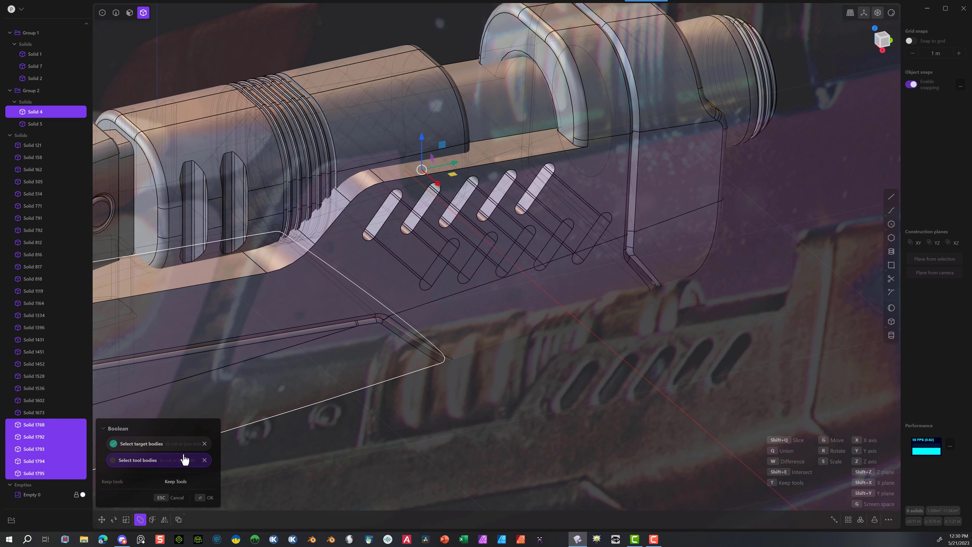
{"action": "left_click", "coordinate": [205, 498]}
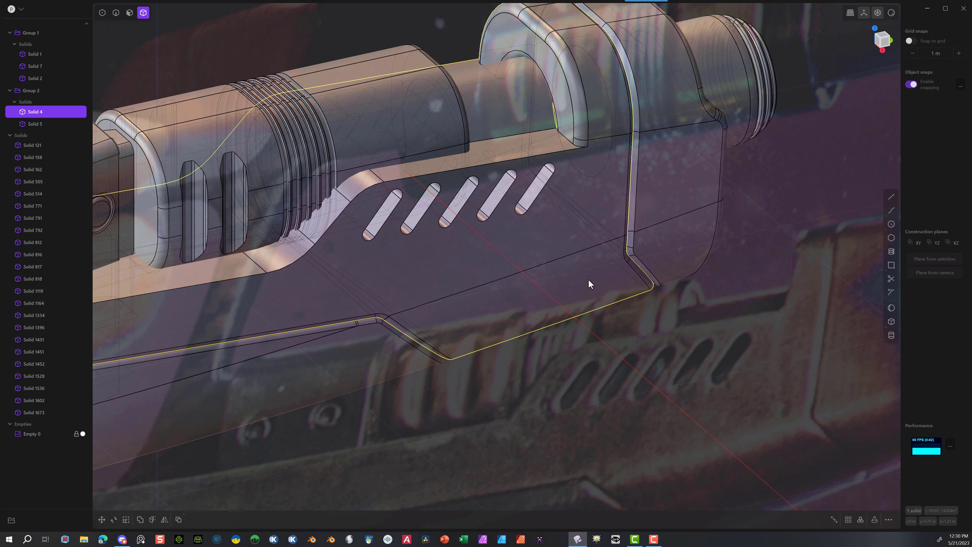
Step: Extrude the upper body's inner ledge faces beneath the vents about 0.26 m upward, cutting a recess behind the slots
{"action": "middle_click_drag", "start_coordinate": [588, 279], "coordinate": [599, 251]}
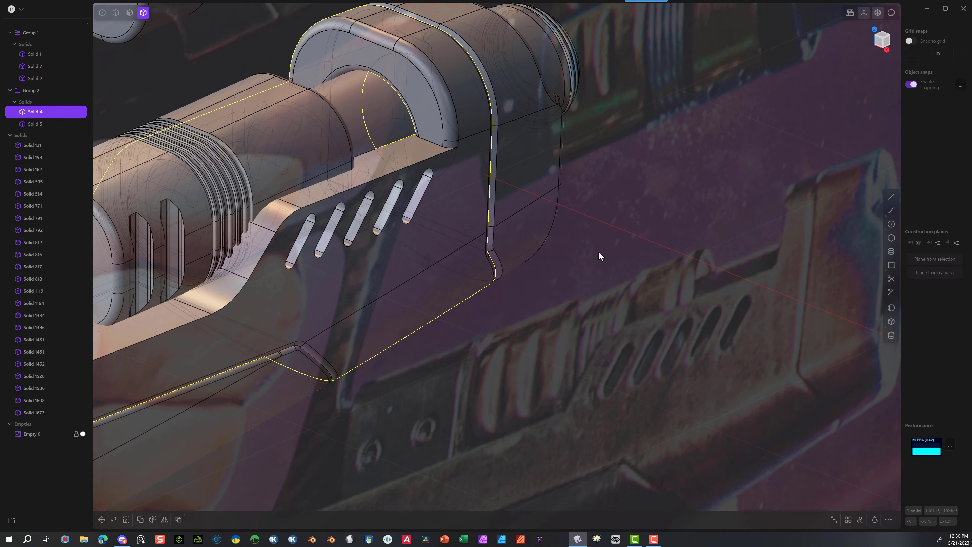
{"action": "scroll", "coordinate": [534, 231], "scroll_direction": "down", "scroll_amount": 15}
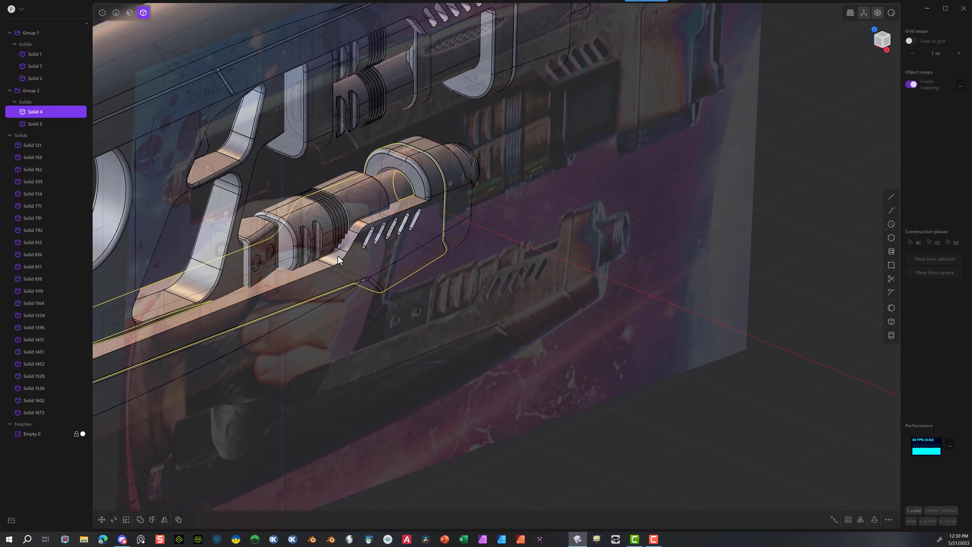
{"action": "scroll", "coordinate": [338, 256], "scroll_direction": "down", "scroll_amount": 5}
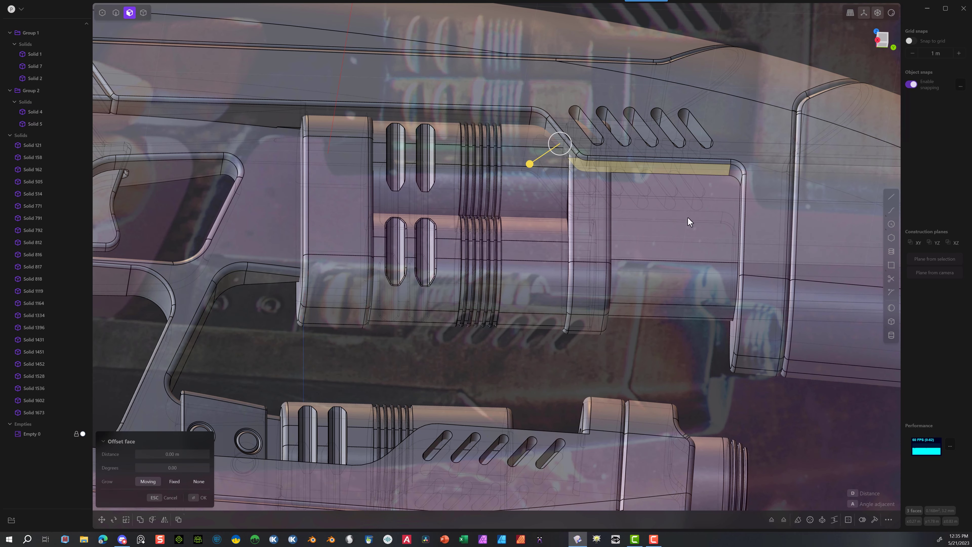
{"action": "key", "text": "x"}
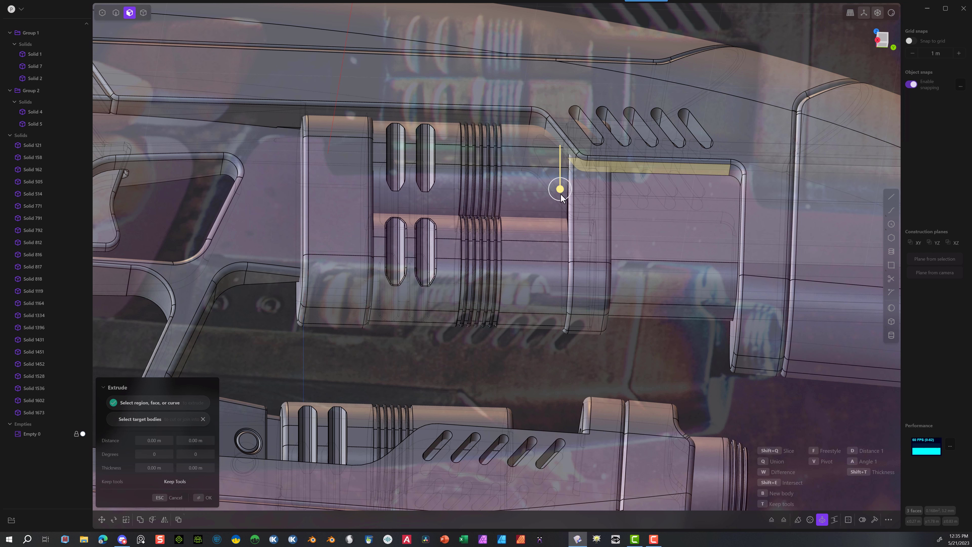
{"action": "left_click_drag", "start_coordinate": [561, 191], "coordinate": [582, 127]}
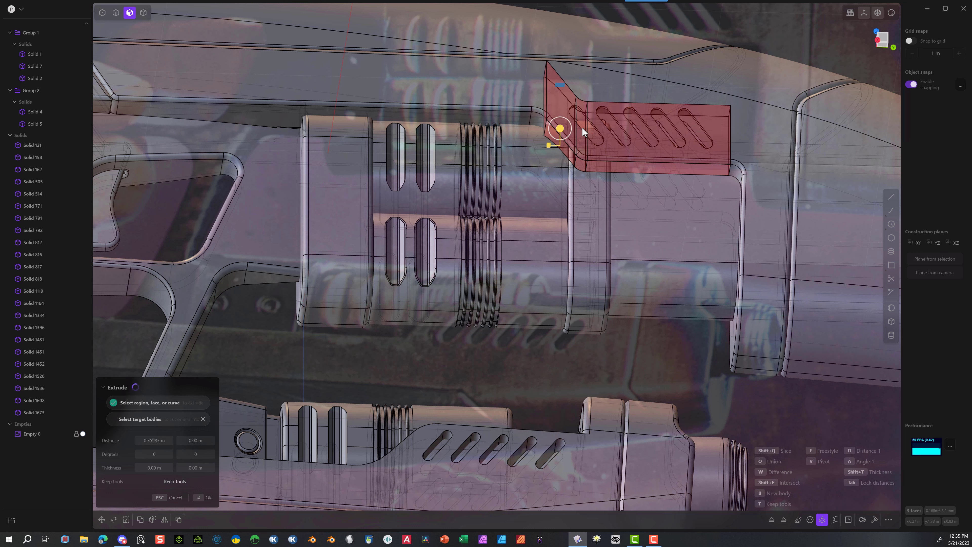
{"action": "middle_click_drag", "start_coordinate": [709, 128], "coordinate": [730, 154]}
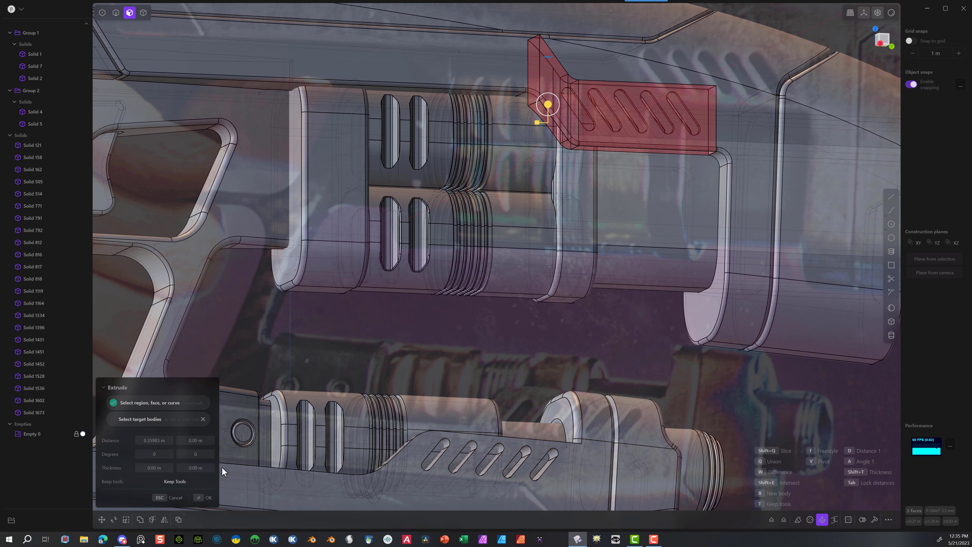
{"action": "left_click", "coordinate": [206, 497]}
{"action": "left_click", "coordinate": [666, 182]}
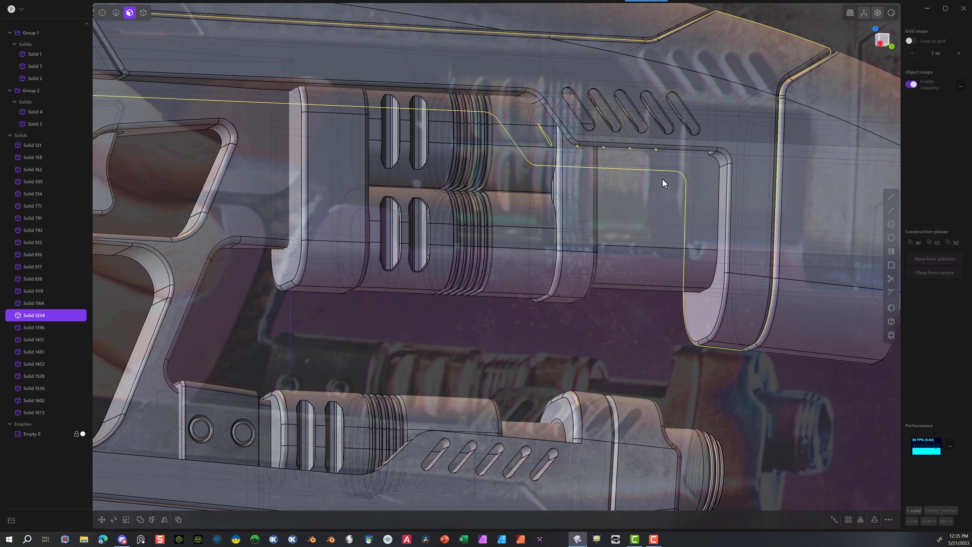
Step: Fillet the inner corner edge at the front end of the new recess by about 0.021 m
{"action": "middle_click_drag", "start_coordinate": [665, 183], "coordinate": [671, 147]}
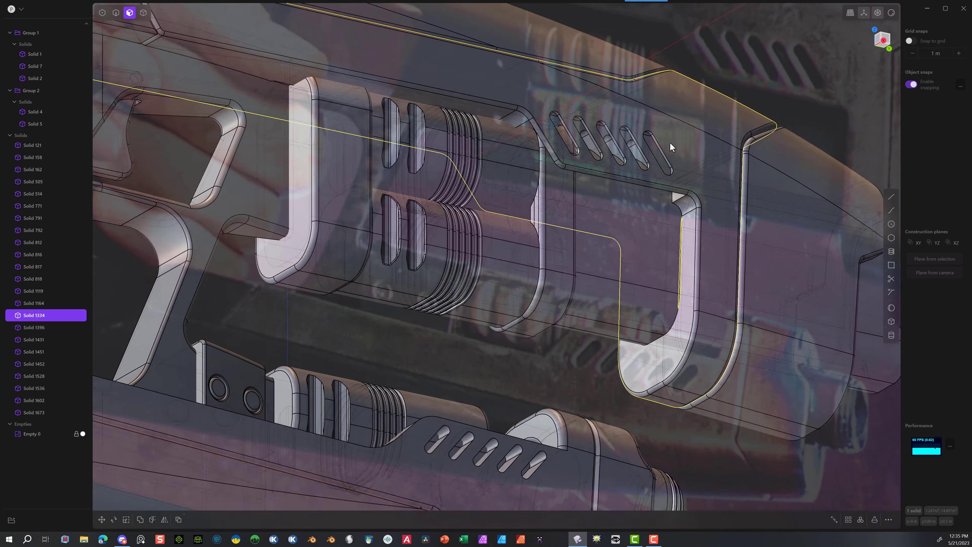
{"action": "scroll", "coordinate": [673, 214], "scroll_direction": "up", "scroll_amount": 5}
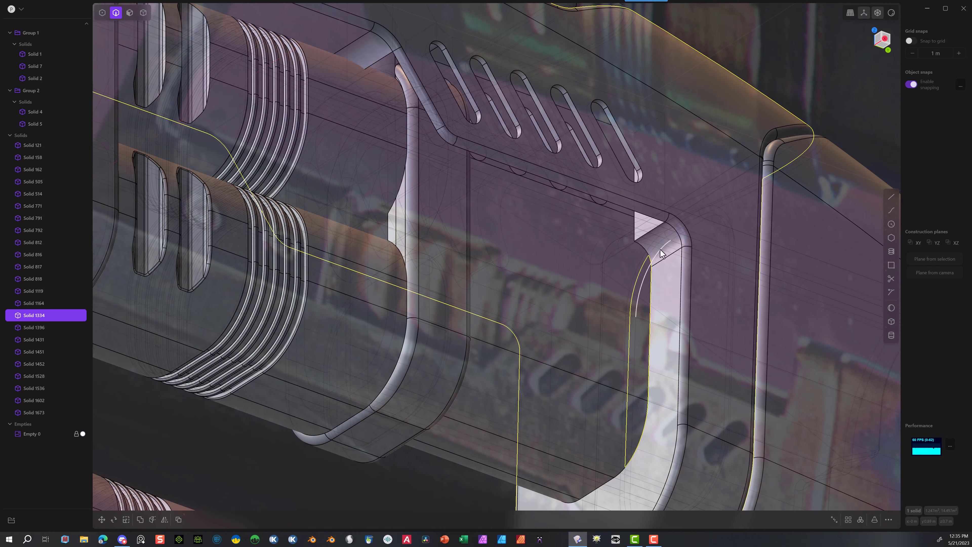
{"action": "left_click", "coordinate": [650, 229]}
{"action": "key", "text": "f"}
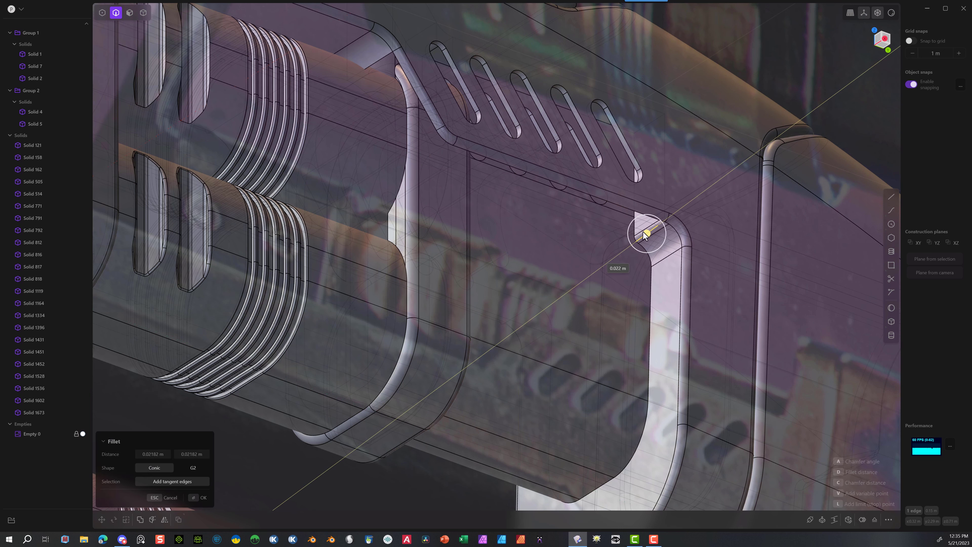
{"action": "left_click_drag", "start_coordinate": [642, 231], "coordinate": [645, 233]}
{"action": "mouse_move", "coordinate": [603, 216]}
{"action": "middle_mouse_down"}
{"action": "mouse_move", "coordinate": [571, 224]}
{"action": "mouse_move", "coordinate": [594, 215]}
{"action": "middle_mouse_up"}
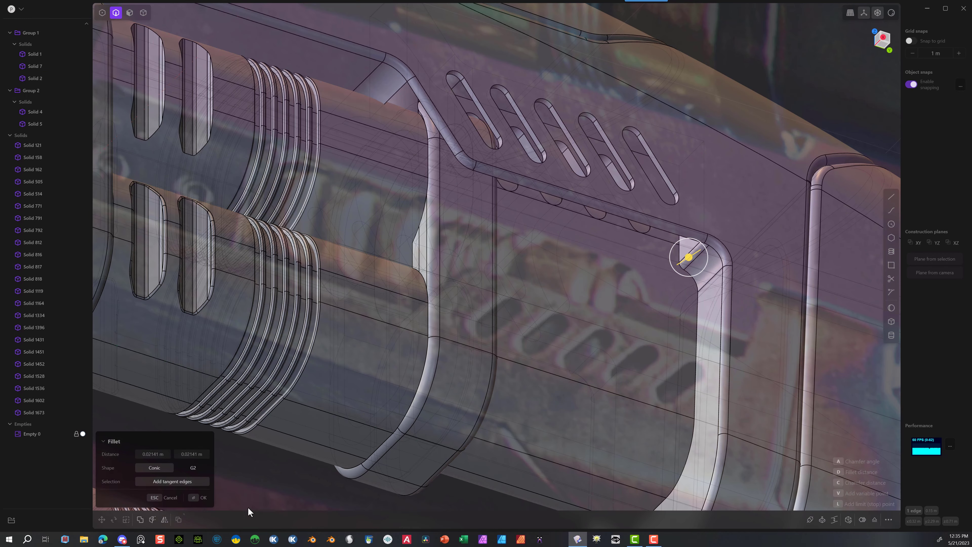
{"action": "left_click", "coordinate": [201, 497]}
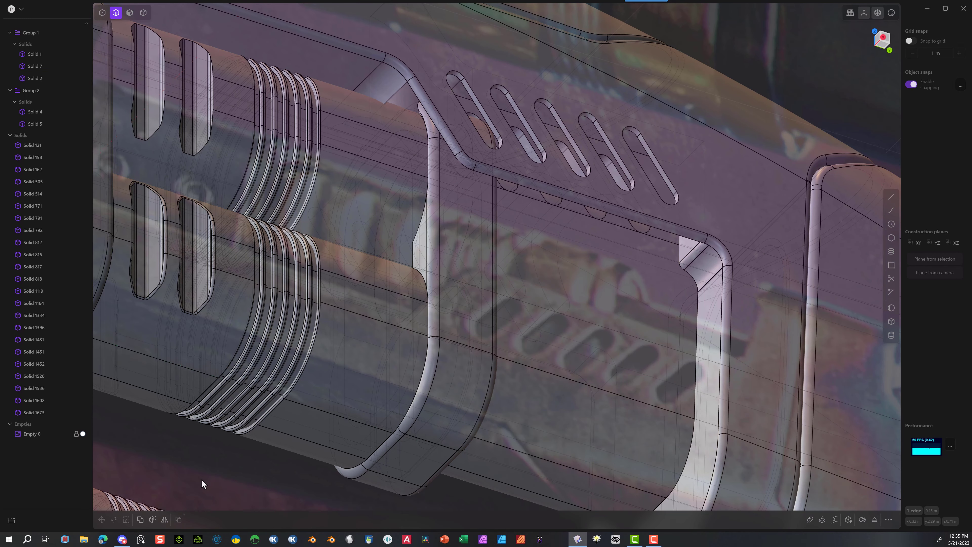
Step: Fillet the inner corner edge at the rear end of the recess by about 0.03 m
{"action": "left_click", "coordinate": [395, 96]}
{"action": "key", "text": "b"}
{"action": "left_click_drag", "start_coordinate": [395, 95], "coordinate": [395, 104]}
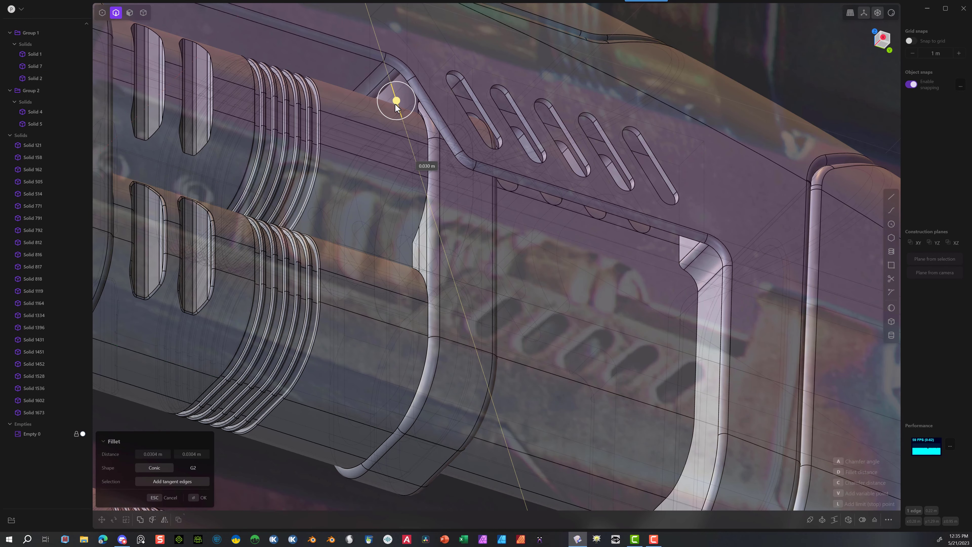
{"action": "middle_click_drag", "start_coordinate": [396, 104], "coordinate": [369, 78]}
{"action": "left_click", "coordinate": [199, 498]}
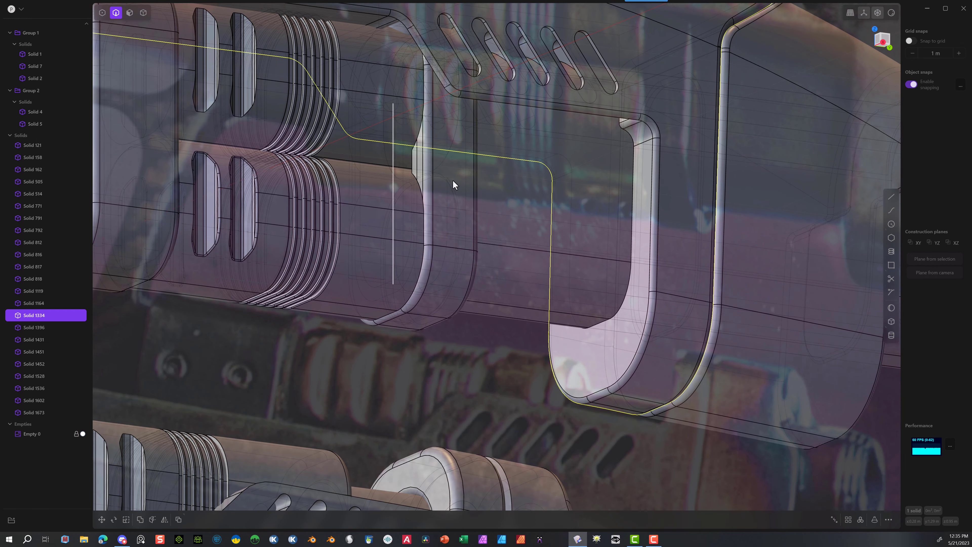
Step: Fillet the outer edges of all five slanted vent slots on the upper body by about 0.003 m
{"action": "left_click", "coordinate": [455, 27]}
{"action": "key", "text": "f"}
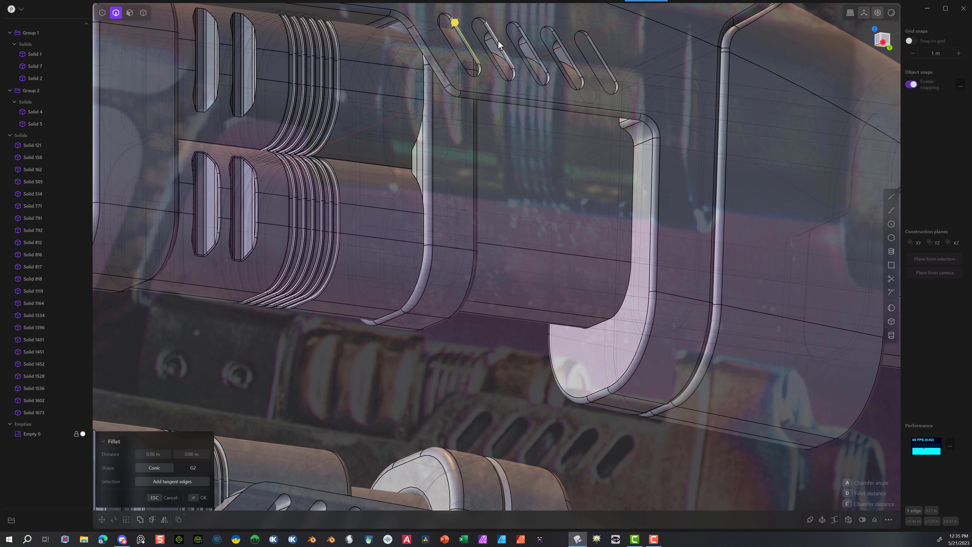
{"action": "left_click", "coordinate": [498, 43]}
{"action": "left_click", "coordinate": [566, 51]}
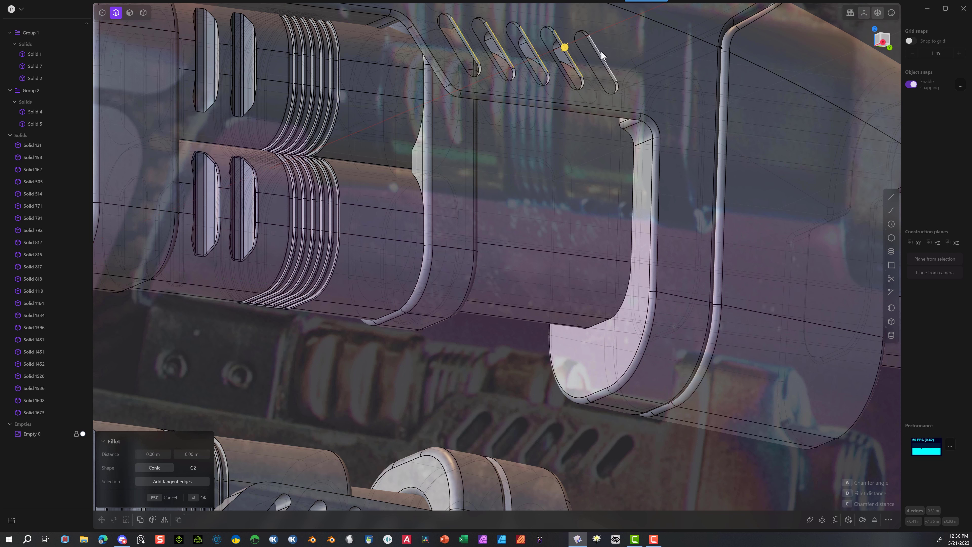
{"action": "scroll", "coordinate": [601, 55], "scroll_direction": "up", "scroll_amount": 5}
{"action": "left_click_drag", "start_coordinate": [586, 62], "coordinate": [587, 64]}
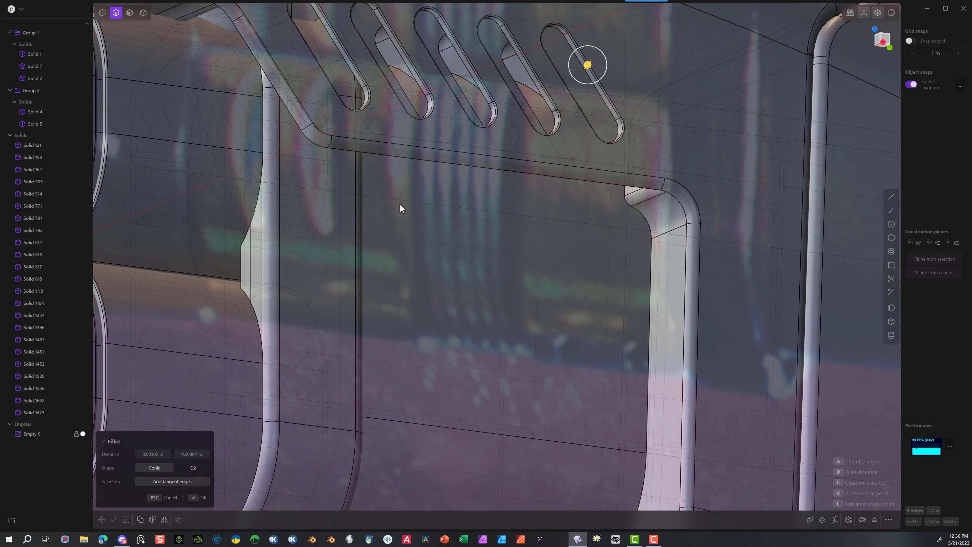
{"action": "scroll", "coordinate": [399, 218], "scroll_direction": "down", "scroll_amount": 7}
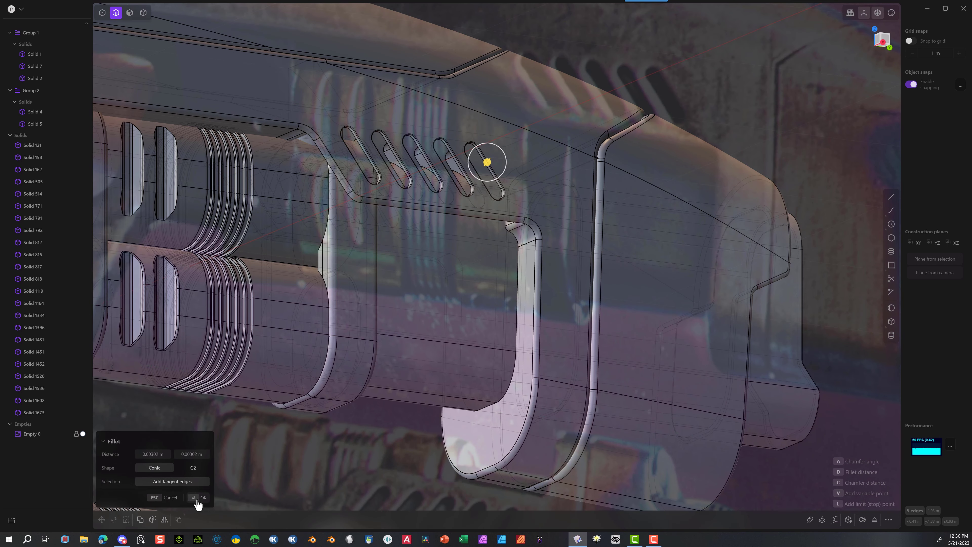
{"action": "left_click", "coordinate": [194, 499]}
Step: Extrude the three matching ledge faces on the upper body's opposite side about 0.27 m upward, cutting a recess behind those vents
{"action": "middle_click_drag", "start_coordinate": [295, 315], "coordinate": [151, 153]}
{"action": "key", "text": "3"}
{"action": "left_click", "coordinate": [151, 153]}
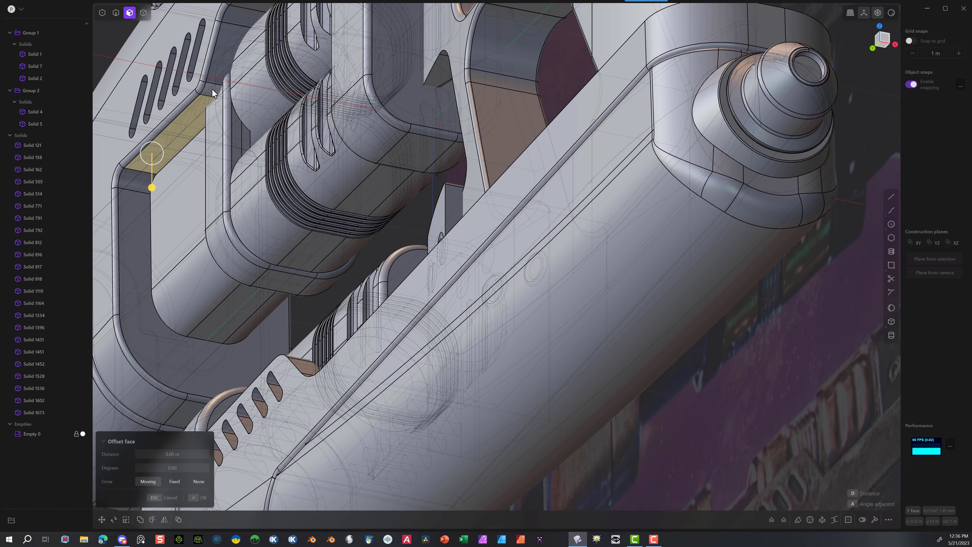
{"action": "left_click", "coordinate": [212, 88]}
{"action": "left_click", "coordinate": [218, 61]}
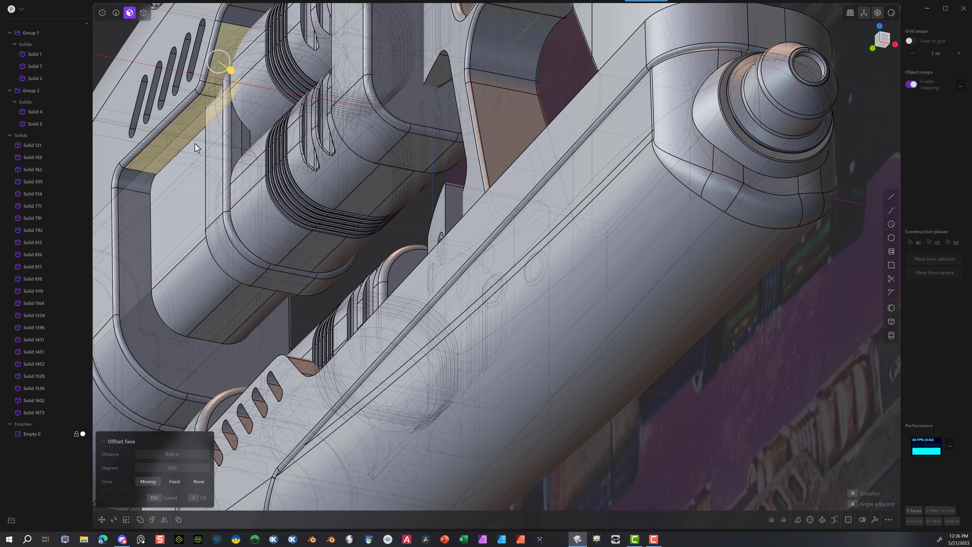
{"action": "scroll", "coordinate": [197, 144], "scroll_direction": "down", "scroll_amount": 2}
{"action": "middle_click_drag", "start_coordinate": [214, 151], "coordinate": [303, 186]}
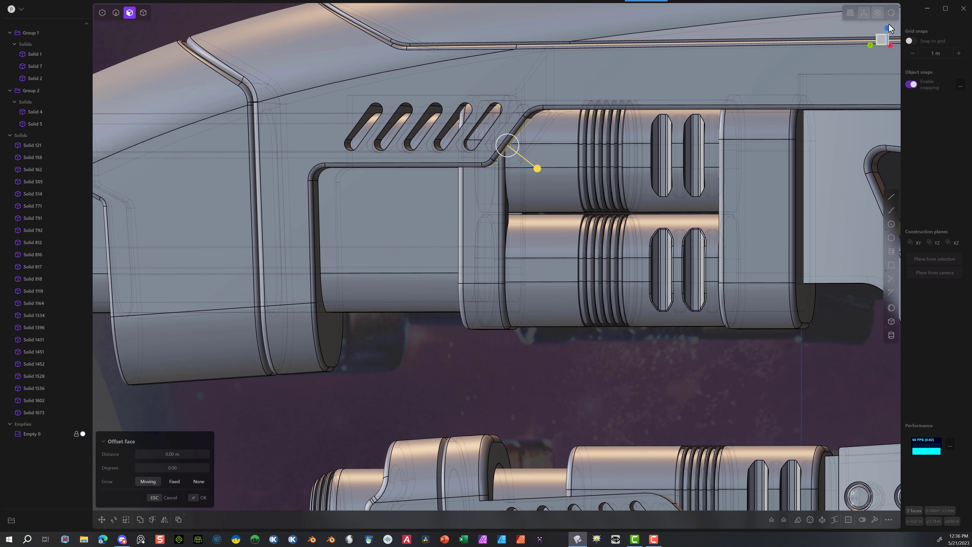
{"action": "left_click", "coordinate": [870, 46]}
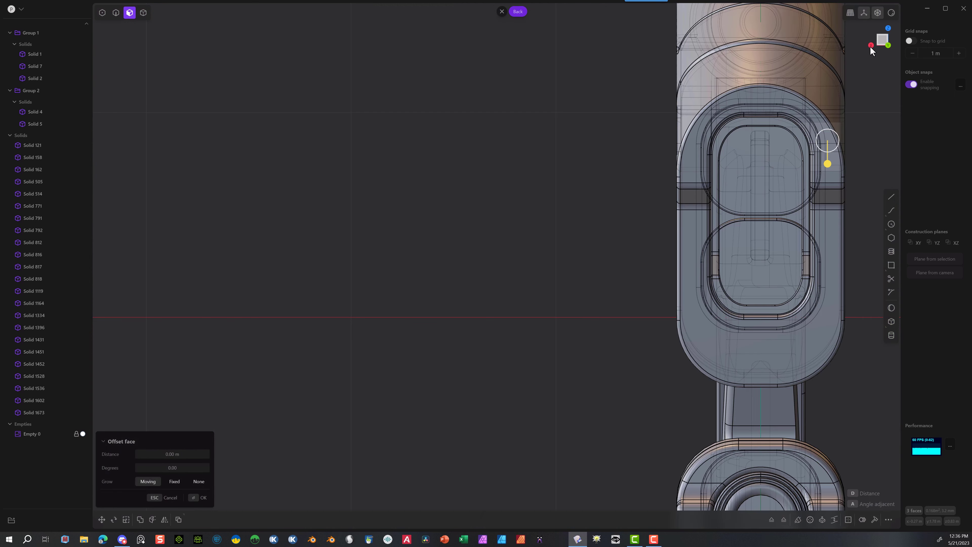
{"action": "left_click", "coordinate": [871, 46]}
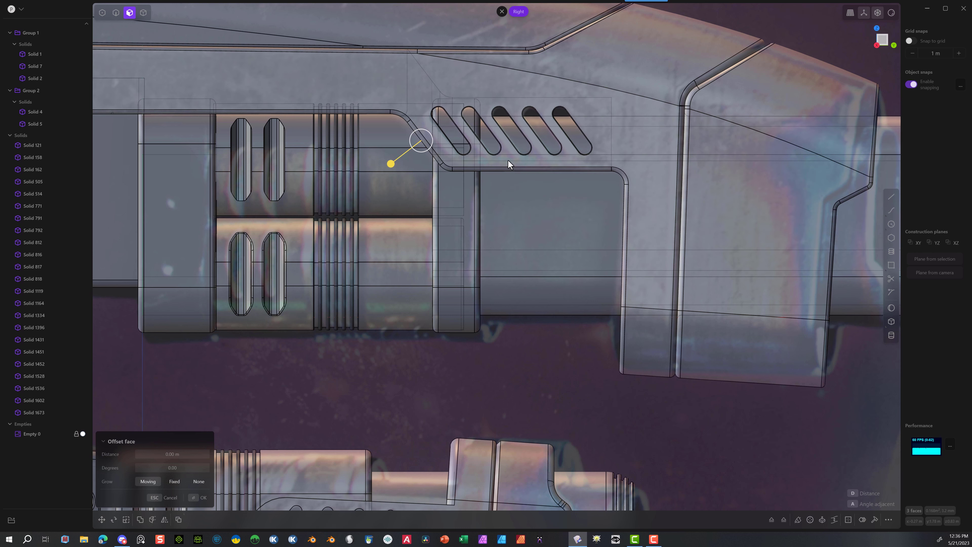
{"action": "key", "text": "x"}
{"action": "left_click_drag", "start_coordinate": [423, 192], "coordinate": [452, 121]}
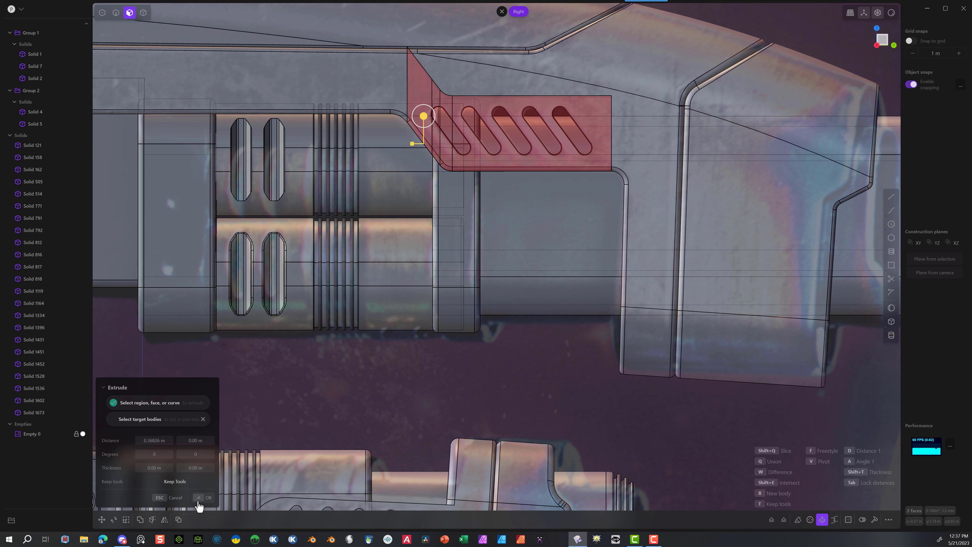
{"action": "left_click", "coordinate": [199, 501]}
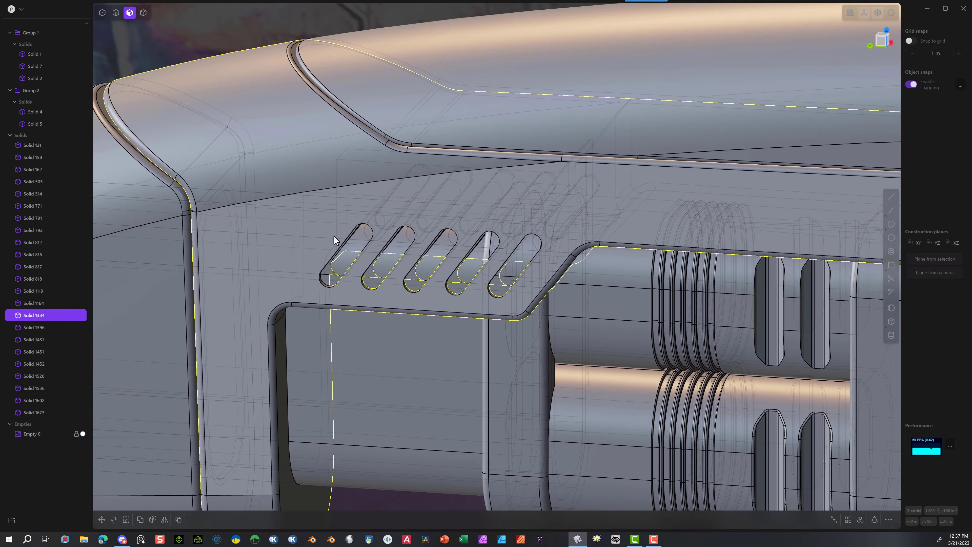
{"action": "scroll", "coordinate": [344, 280], "scroll_direction": "up", "scroll_amount": 4}
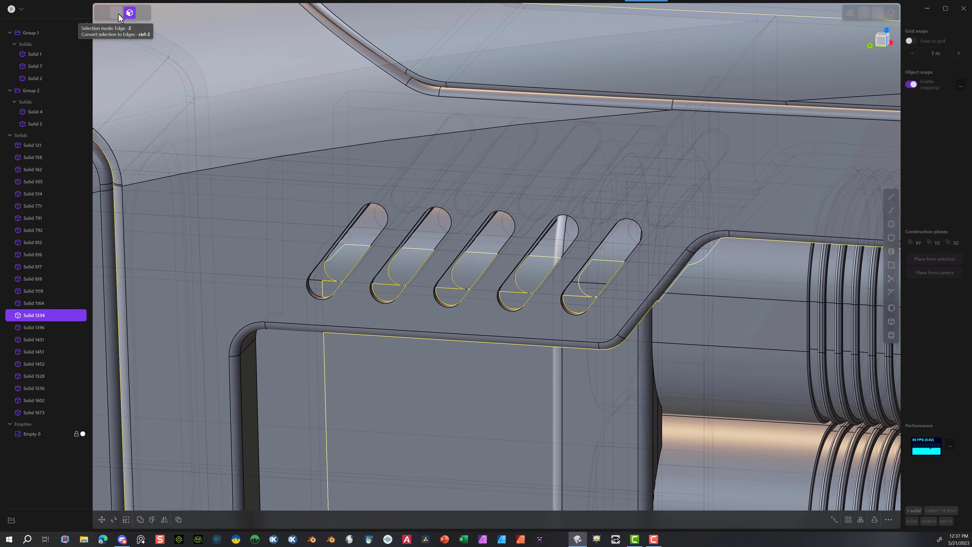
Step: Fillet the outer edges of all five slanted vent slots on the upper body's opposite side
{"action": "key", "text": "2"}
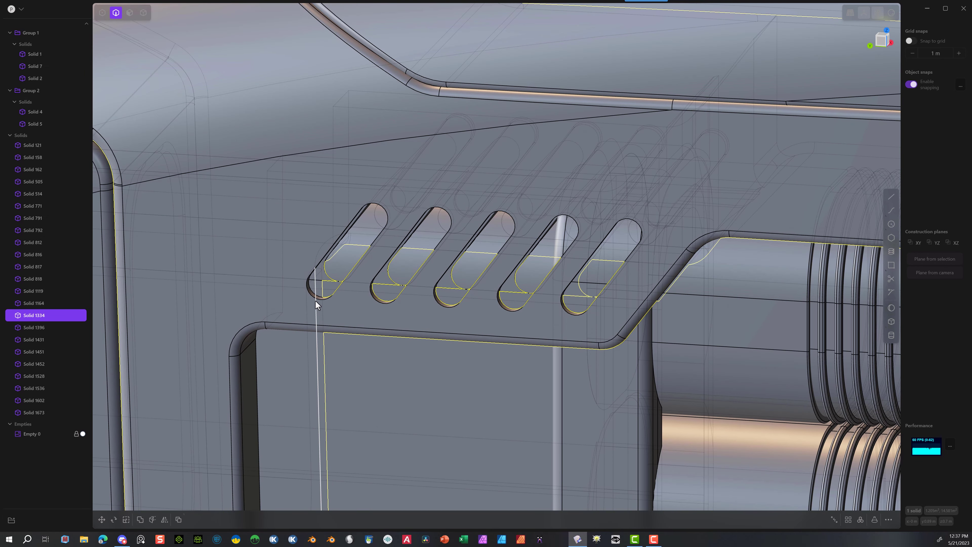
{"action": "left_click", "coordinate": [309, 296]}
{"action": "key", "text": "f"}
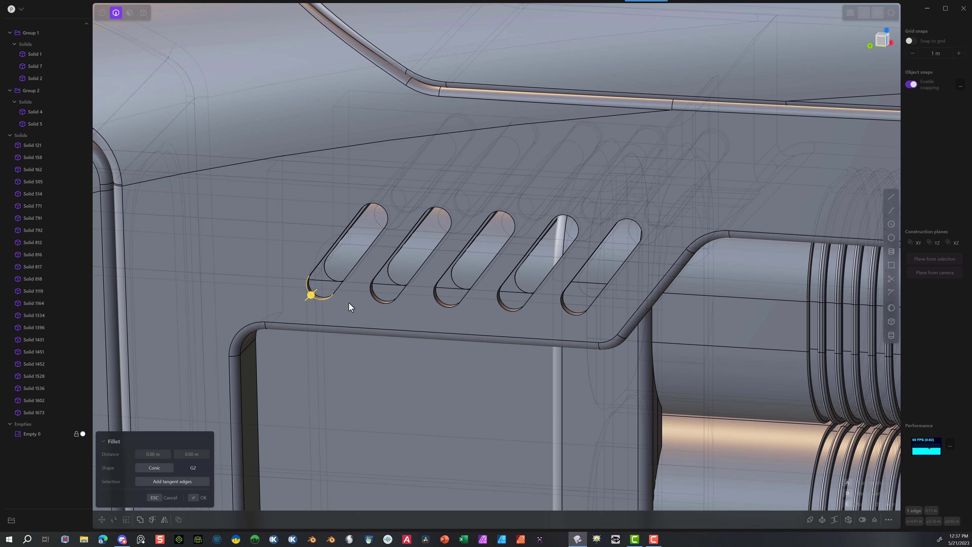
{"action": "left_click", "coordinate": [380, 303]}
{"action": "left_click", "coordinate": [440, 305]}
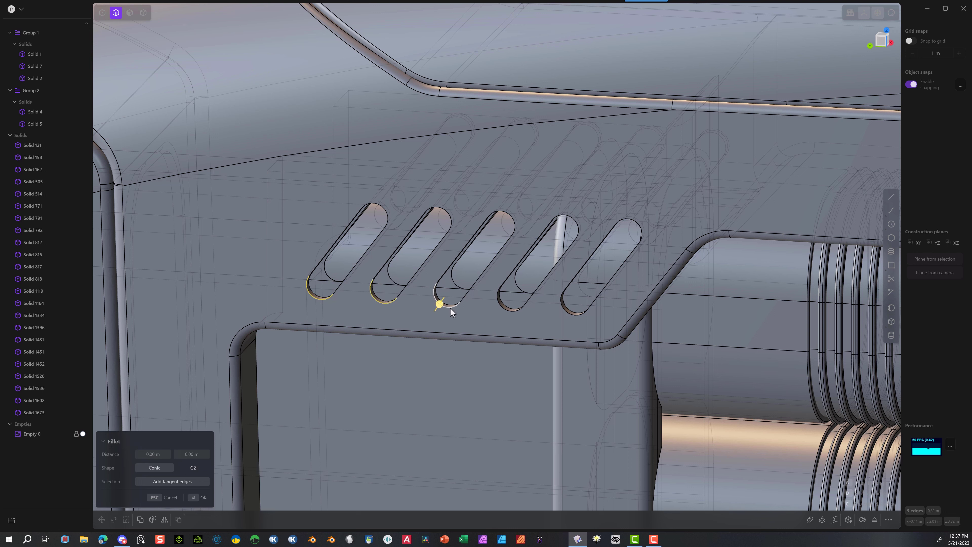
{"action": "left_click", "coordinate": [501, 309]}
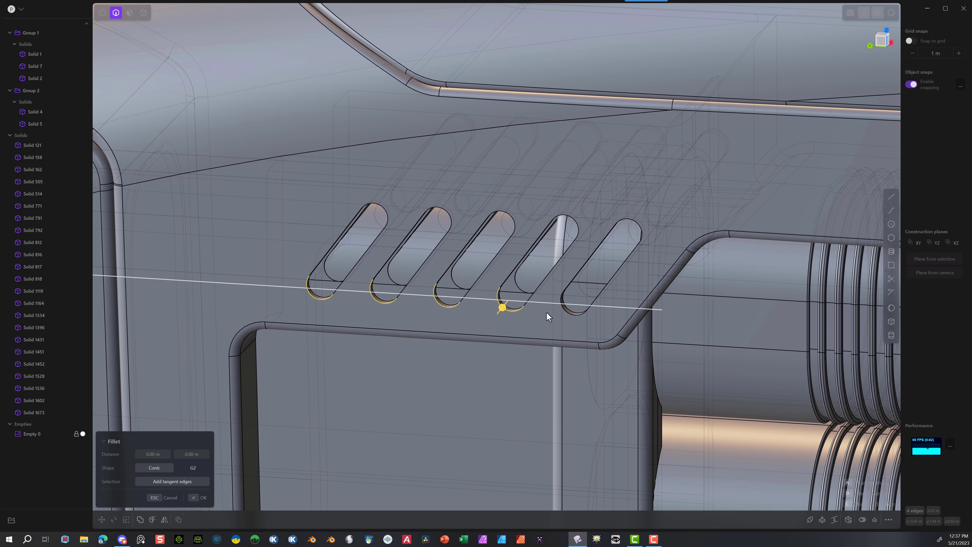
{"action": "left_click", "coordinate": [569, 313]}
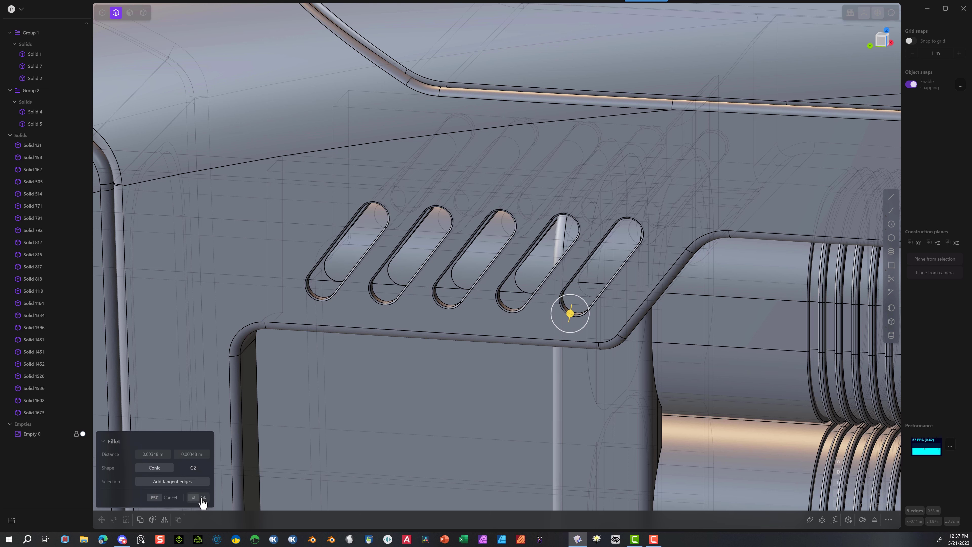
{"action": "left_click", "coordinate": [202, 497]}
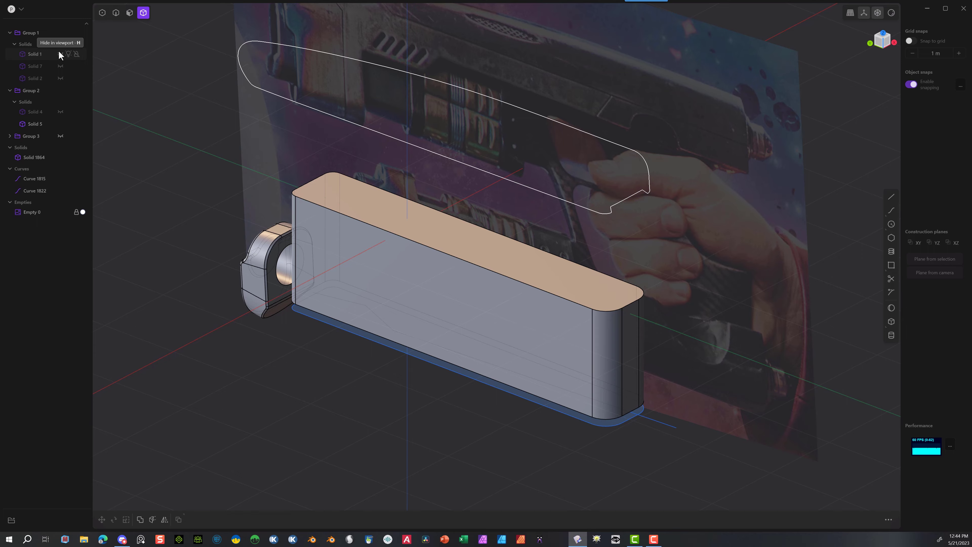
Step: Show Group 3 and move the long rounded block above the lower body up about 0.043 m
{"action": "left_click", "coordinate": [59, 137]}
{"action": "middle_click_drag", "start_coordinate": [312, 125], "coordinate": [105, 101]}
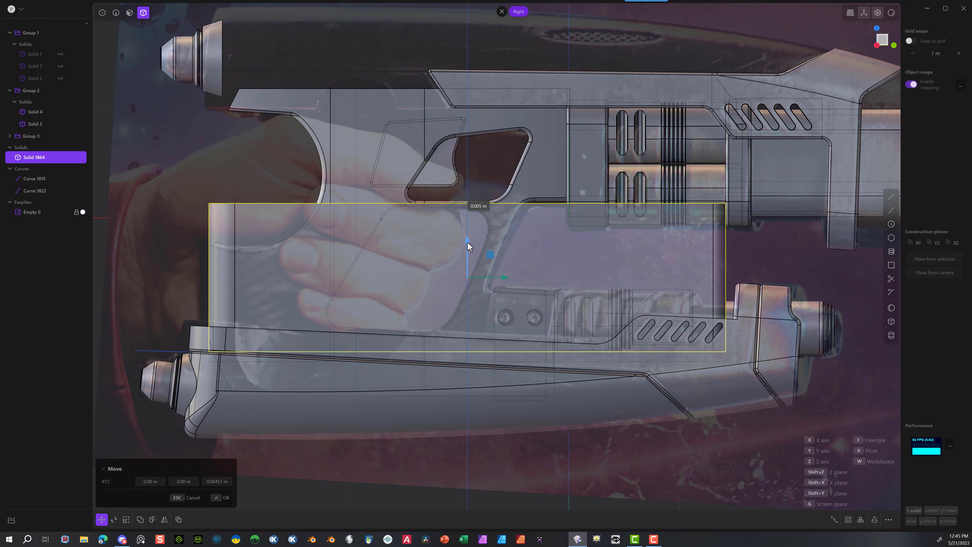
{"action": "left_click_drag", "start_coordinate": [469, 243], "coordinate": [472, 240]}
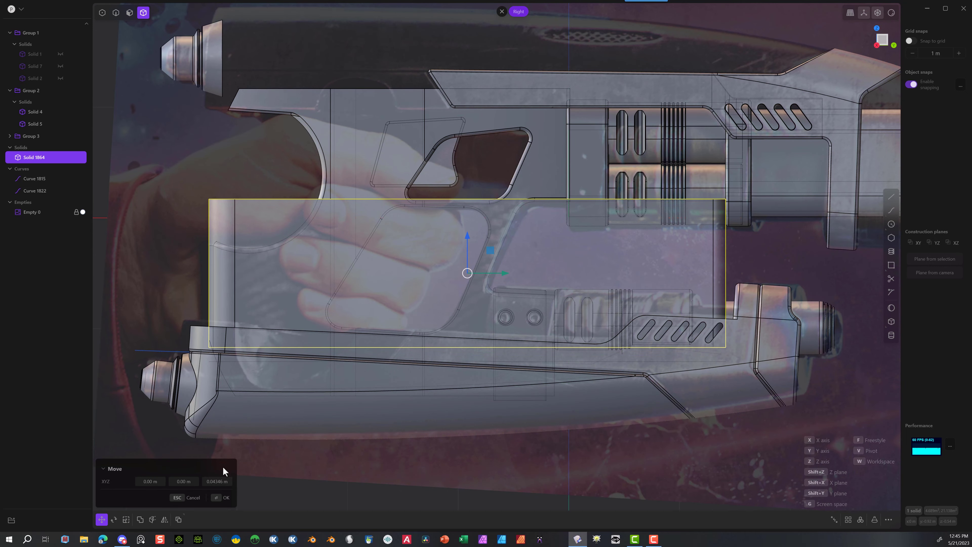
{"action": "left_click", "coordinate": [217, 497]}
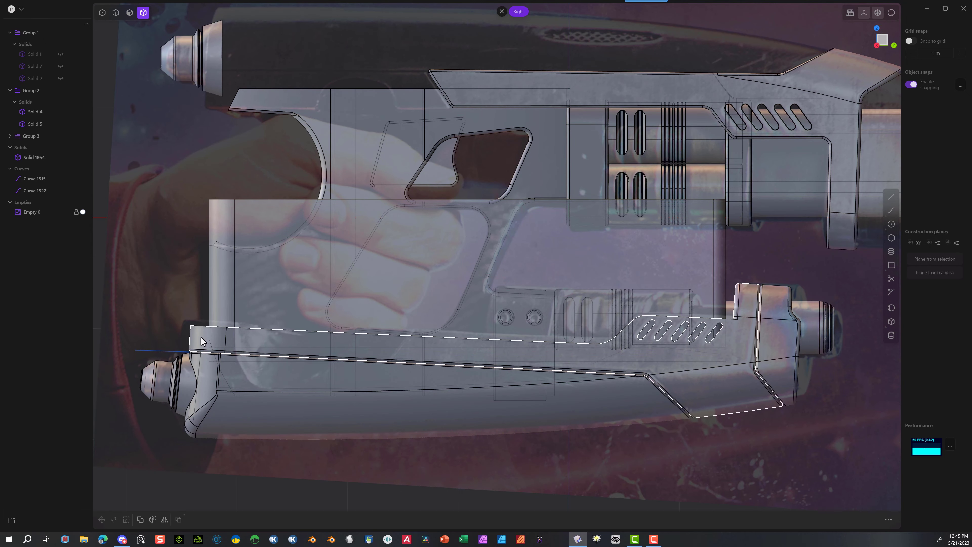
Step: Cut the rounded block out of the lower body and offset the resulting pocket's floor face by about 0.017 m
{"action": "left_click", "coordinate": [207, 341]}
{"action": "left_click", "coordinate": [234, 300], "text": "shift"}
{"action": "middle_click_drag", "start_coordinate": [234, 299], "coordinate": [234, 320]}
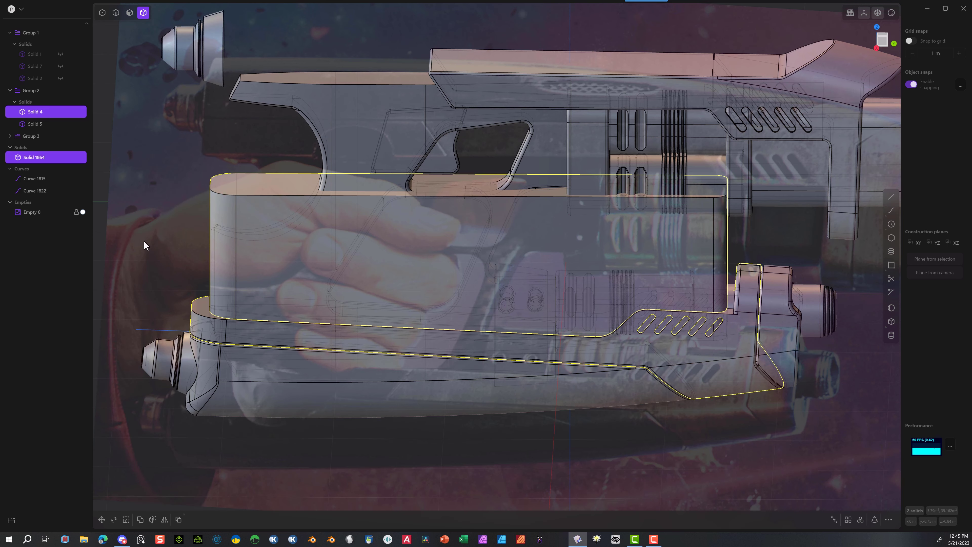
{"action": "key", "text": "q"}
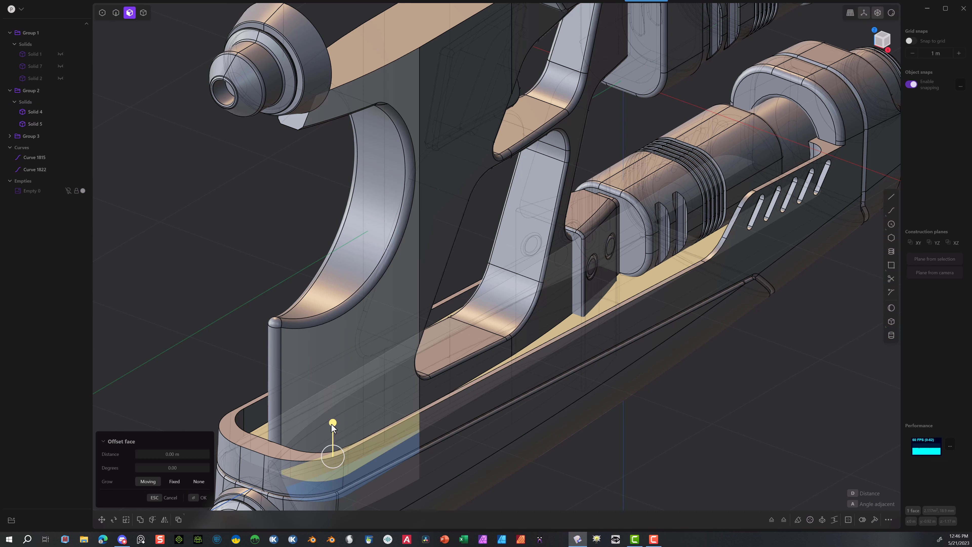
{"action": "mouse_move", "coordinate": [331, 423]}
{"action": "left_mouse_down"}
{"action": "mouse_move", "coordinate": [334, 415]}
{"action": "mouse_move", "coordinate": [335, 425]}
{"action": "left_mouse_up"}
{"action": "middle_click_drag", "start_coordinate": [483, 326], "coordinate": [437, 335]}
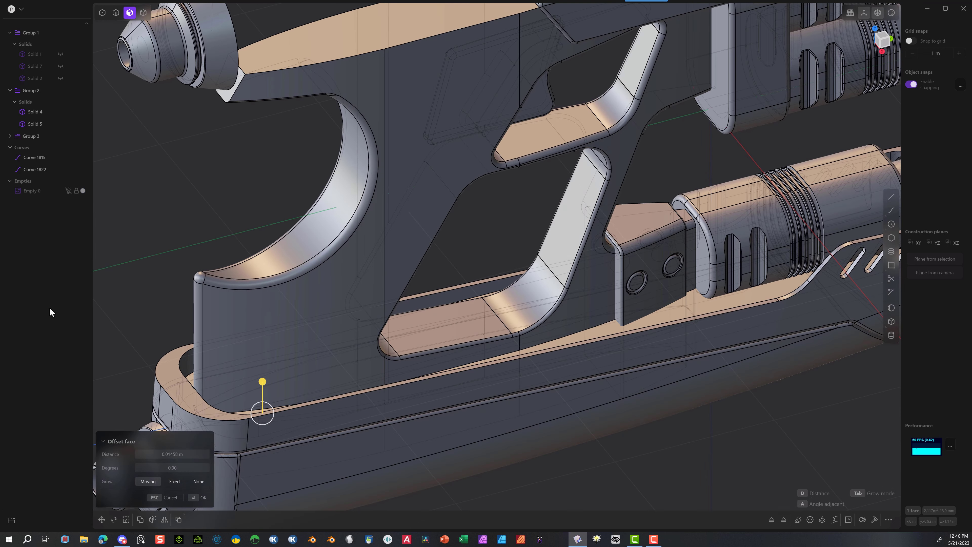
Step: Fillet the inner rim edge at the rear of the lower body's new pocket by about 0.016 m
{"action": "left_click", "coordinate": [116, 13]}
{"action": "left_click", "coordinate": [182, 359]}
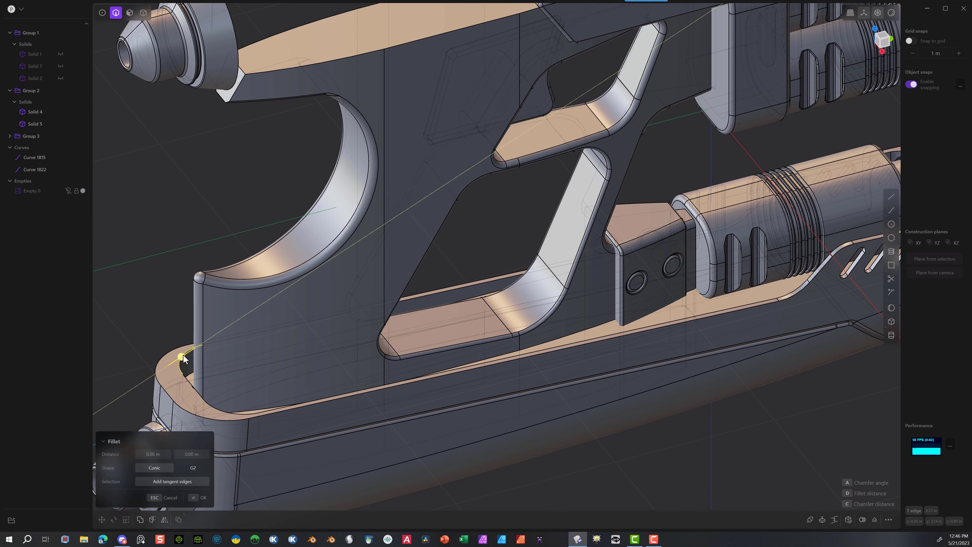
{"action": "left_click_drag", "start_coordinate": [184, 358], "coordinate": [187, 357]}
{"action": "middle_click_drag", "start_coordinate": [432, 276], "coordinate": [523, 269]}
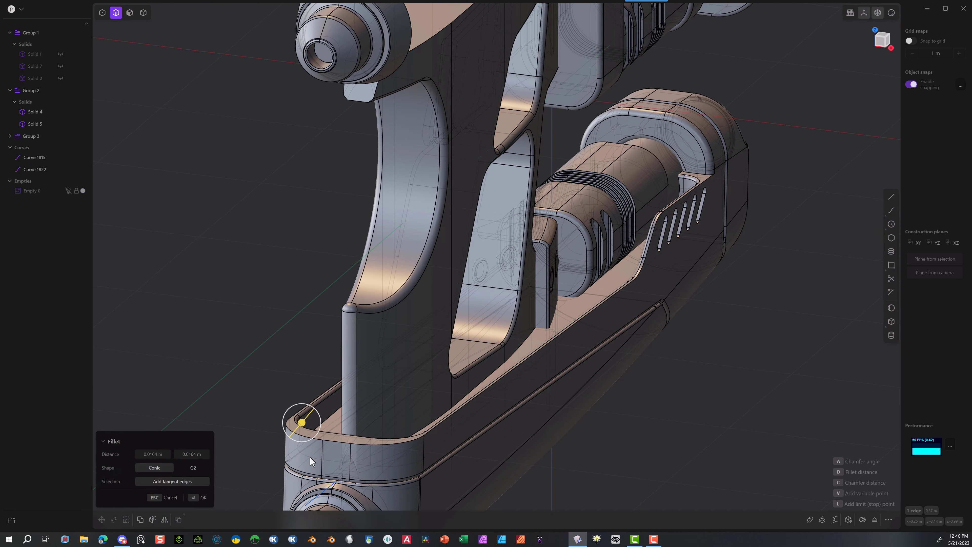
Step: Fillet the outer rim edge around the top of the lower body by about 0.009 m
{"action": "left_click", "coordinate": [377, 443]}
{"action": "left_click_drag", "start_coordinate": [379, 445], "coordinate": [380, 442]}
{"action": "key", "text": "Escape"}
{"action": "left_click", "coordinate": [377, 446]}
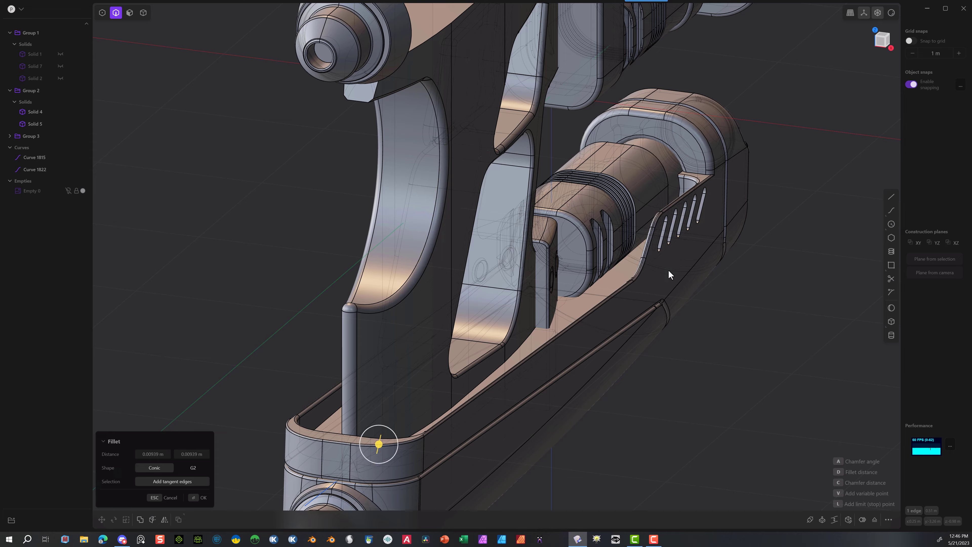
{"action": "middle_click_drag", "start_coordinate": [668, 273], "coordinate": [504, 219]}
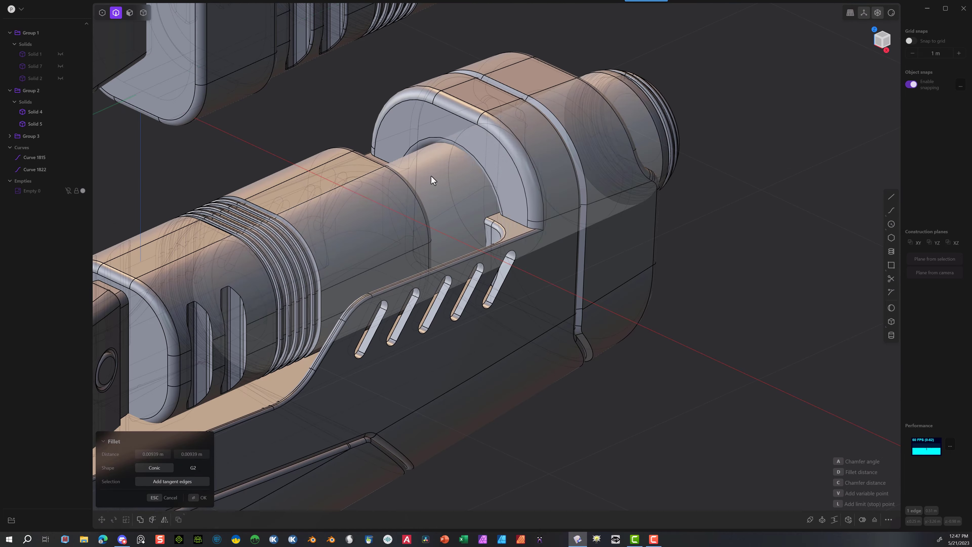
{"action": "middle_click_drag", "start_coordinate": [433, 181], "coordinate": [318, 240]}
{"action": "middle_click_drag", "start_coordinate": [689, 321], "coordinate": [651, 250], "text": "shift"}
{"action": "scroll", "coordinate": [651, 250], "scroll_direction": "up", "scroll_amount": 4}
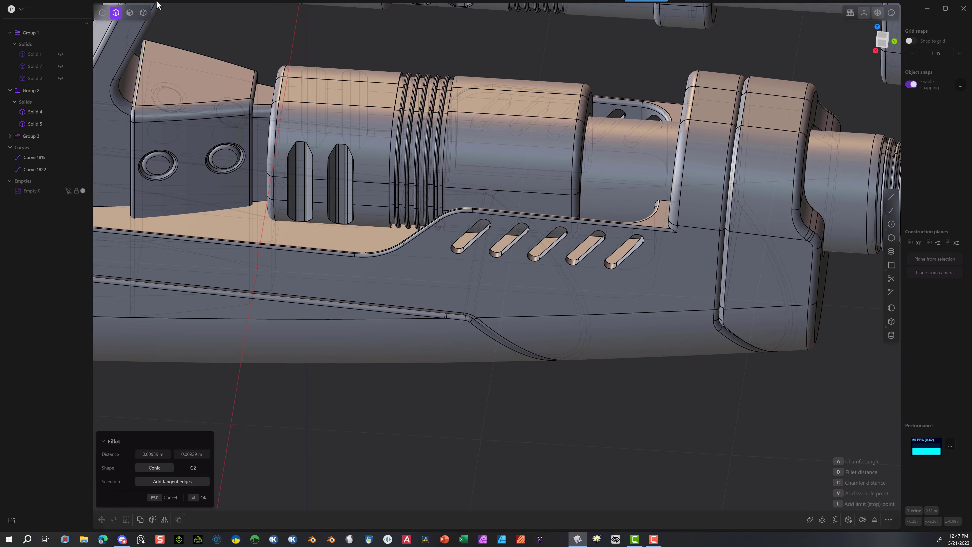
{"action": "left_click", "coordinate": [193, 467]}
{"action": "left_click", "coordinate": [199, 497]}
Step: Fillet the outer edges of all five slanted vent slots on the lower body by about 0.003 m
{"action": "left_click", "coordinate": [475, 240]}
{"action": "left_click", "coordinate": [518, 241], "text": "shift"}
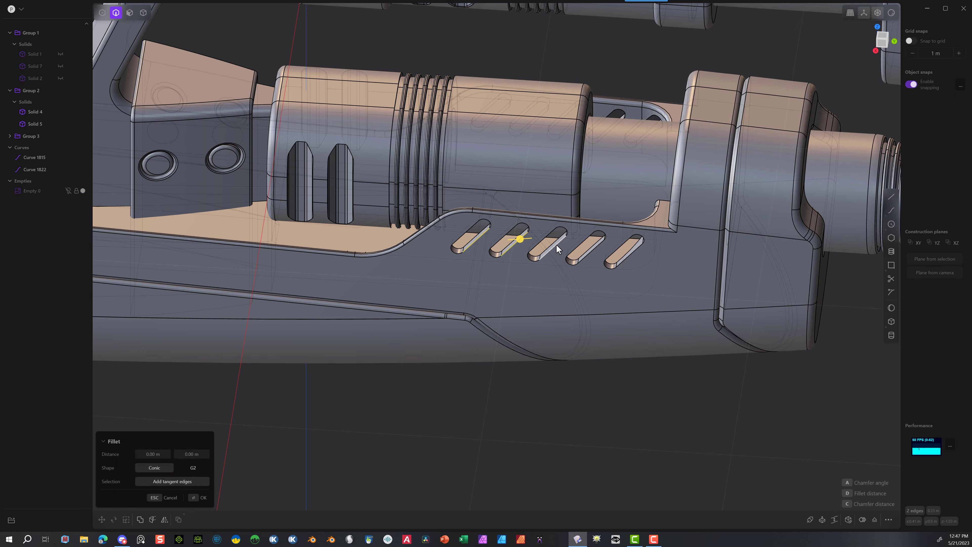
{"action": "left_click", "coordinate": [555, 245], "text": "shift"}
{"action": "left_click", "coordinate": [593, 249], "text": "shift"}
{"action": "left_click", "coordinate": [633, 252], "text": "shift"}
{"action": "left_click_drag", "start_coordinate": [634, 254], "coordinate": [631, 255]}
{"action": "left_click_drag", "start_coordinate": [629, 254], "coordinate": [631, 255]}
{"action": "scroll", "coordinate": [490, 204], "scroll_direction": "down", "scroll_amount": 3}
{"action": "middle_click_drag", "start_coordinate": [490, 204], "coordinate": [503, 205]}
{"action": "left_click", "coordinate": [193, 454]}
{"action": "middle_click_drag", "start_coordinate": [245, 410], "coordinate": [455, 383]}
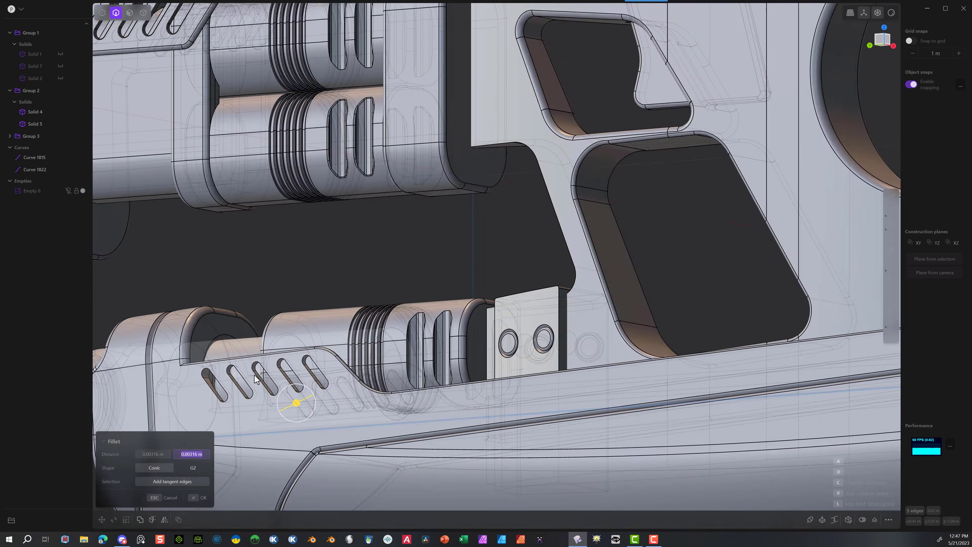
{"action": "scroll", "coordinate": [210, 381], "scroll_direction": "up", "scroll_amount": 4}
{"action": "key", "text": "Return"}
Step: Fillet the outer edges of the five vent slots on the lower body's opposite side by 0.00316 m
{"action": "key", "text": "b"}
{"action": "left_click", "coordinate": [212, 387]}
{"action": "left_click", "coordinate": [245, 371]}
{"action": "left_click", "coordinate": [291, 375]}
{"action": "left_click", "coordinate": [333, 366]}
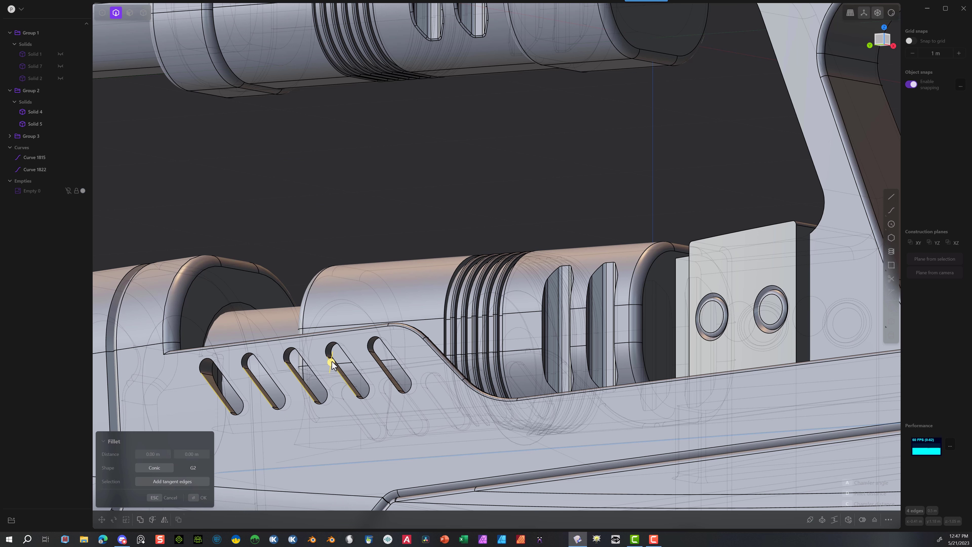
{"action": "left_click", "coordinate": [373, 351]}
{"action": "left_click_drag", "start_coordinate": [373, 347], "coordinate": [373, 352]}
{"action": "left_click", "coordinate": [197, 454]}
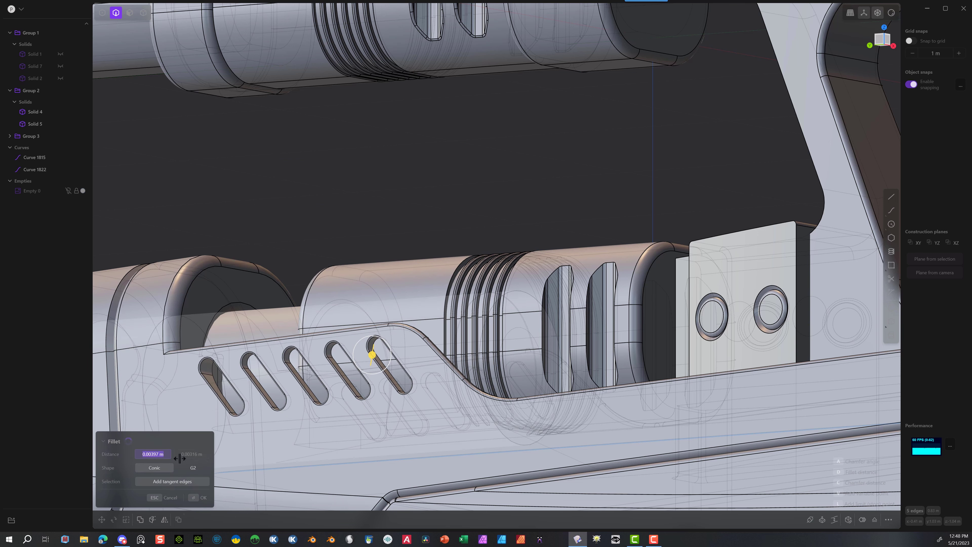
{"action": "key", "text": "Return"}
Step: Show the three hidden solids of Group 1 and view the whole pistol from the right side
{"action": "scroll", "coordinate": [360, 260], "scroll_direction": "down", "scroll_amount": 5}
{"action": "middle_click_drag", "start_coordinate": [328, 253], "coordinate": [451, 388]}
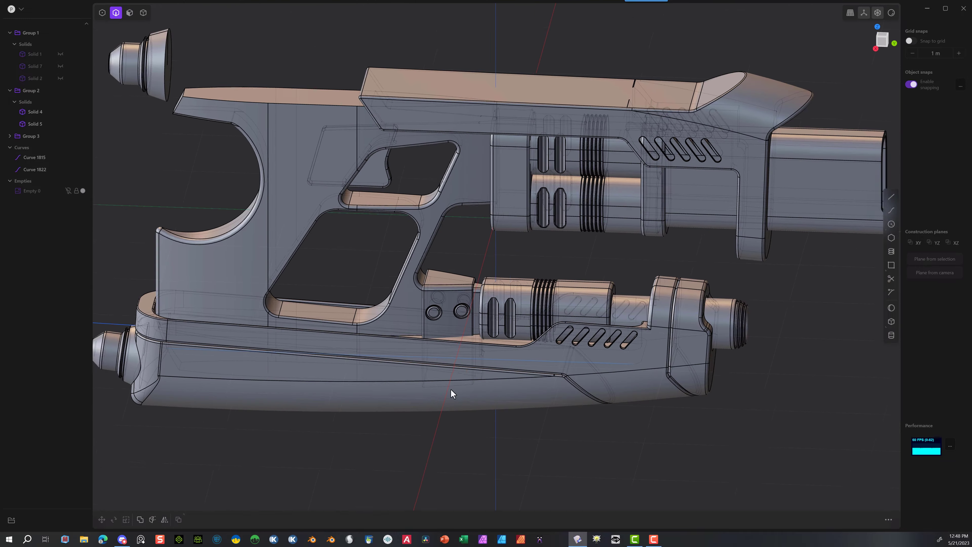
{"action": "scroll", "coordinate": [195, 65], "scroll_direction": "down", "scroll_amount": 5}
{"action": "left_click_drag", "start_coordinate": [60, 54], "coordinate": [61, 79]}
{"action": "middle_click_drag", "start_coordinate": [475, 188], "coordinate": [306, 207]}
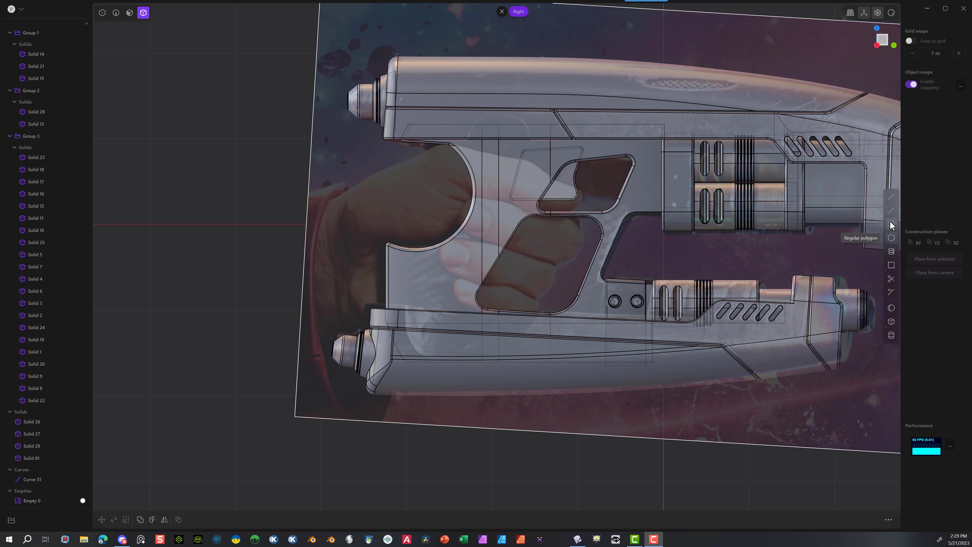
Step: Draft a sphere of about 0.503 m radius over the lower body's rear, copy its radius value and discard it
{"action": "left_click", "coordinate": [891, 309]}
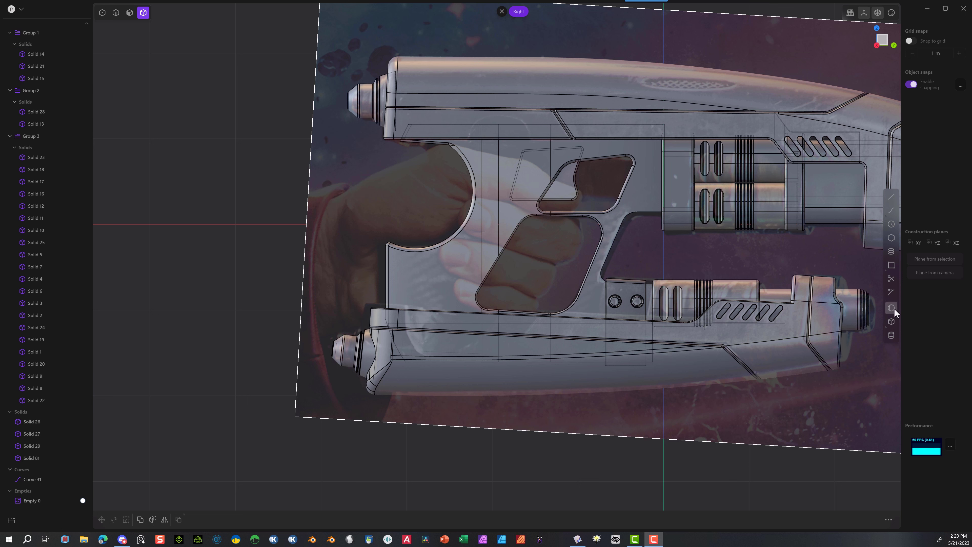
{"action": "left_click", "coordinate": [451, 333]}
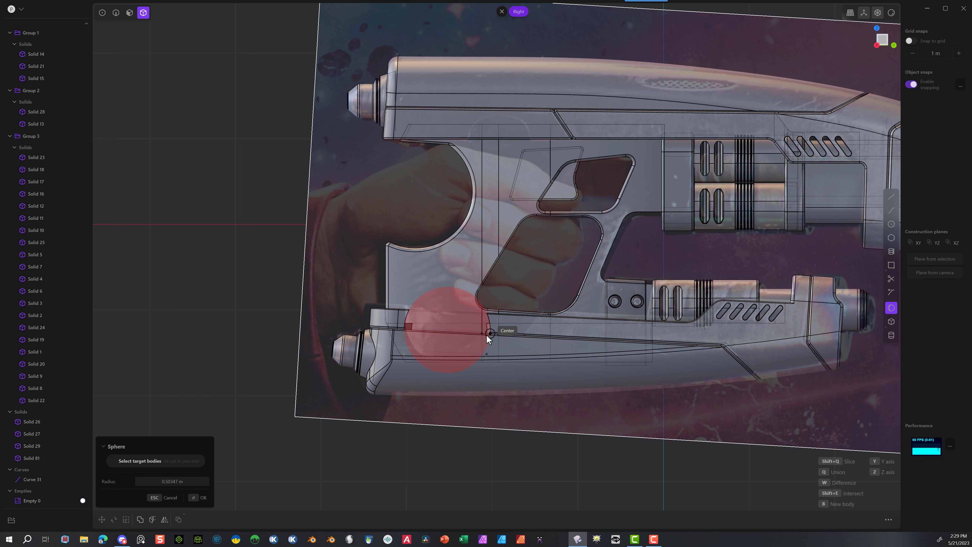
{"action": "left_click", "coordinate": [486, 334]}
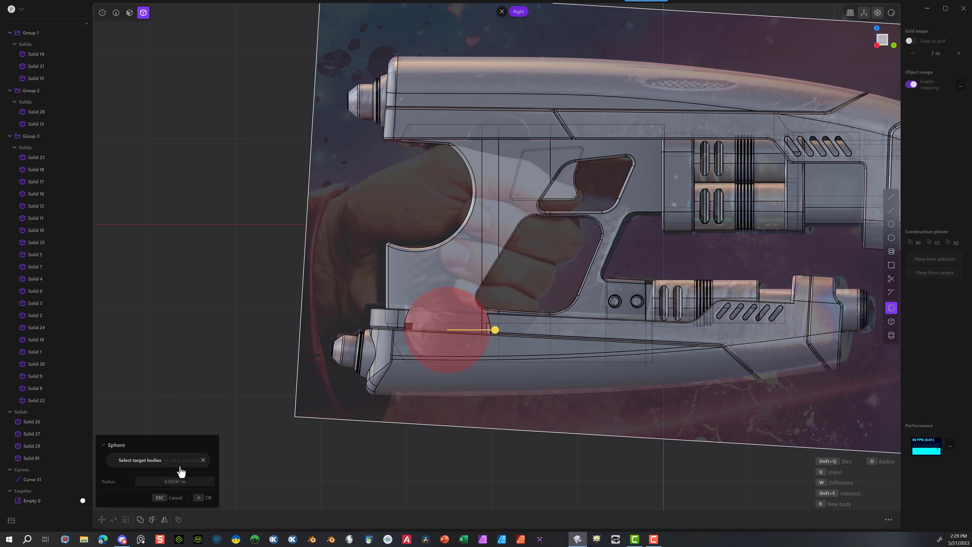
{"action": "left_click", "coordinate": [184, 481]}
{"action": "key", "text": "ctrl+c"}
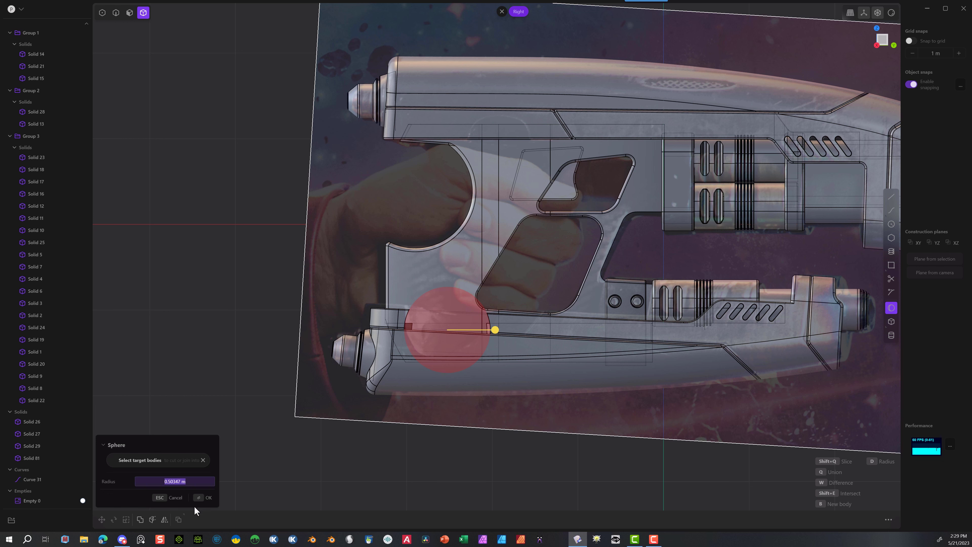
{"action": "left_click", "coordinate": [199, 498]}
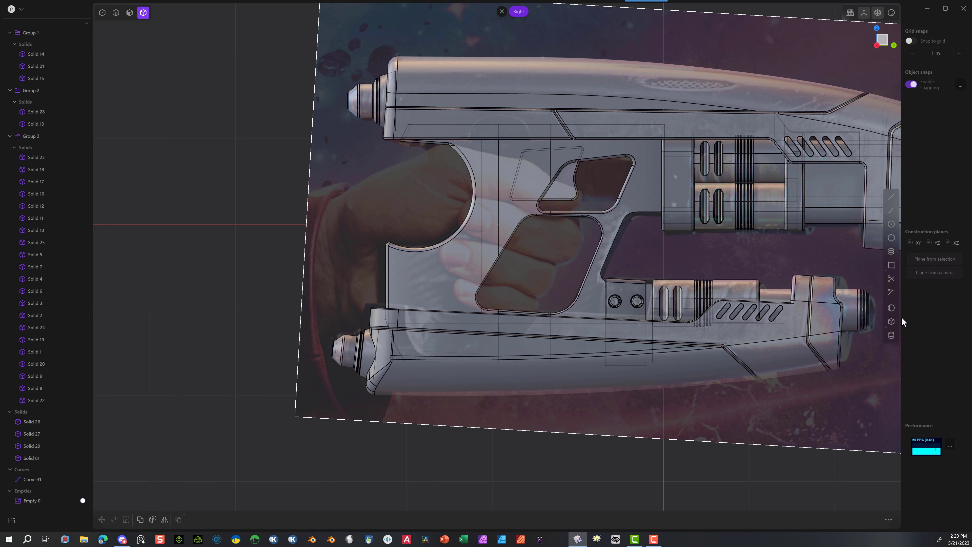
Step: Create a sphere with a radius of 0.50347 m in the empty space behind the lower body
{"action": "scroll", "coordinate": [182, 348], "scroll_direction": "down", "scroll_amount": 2}
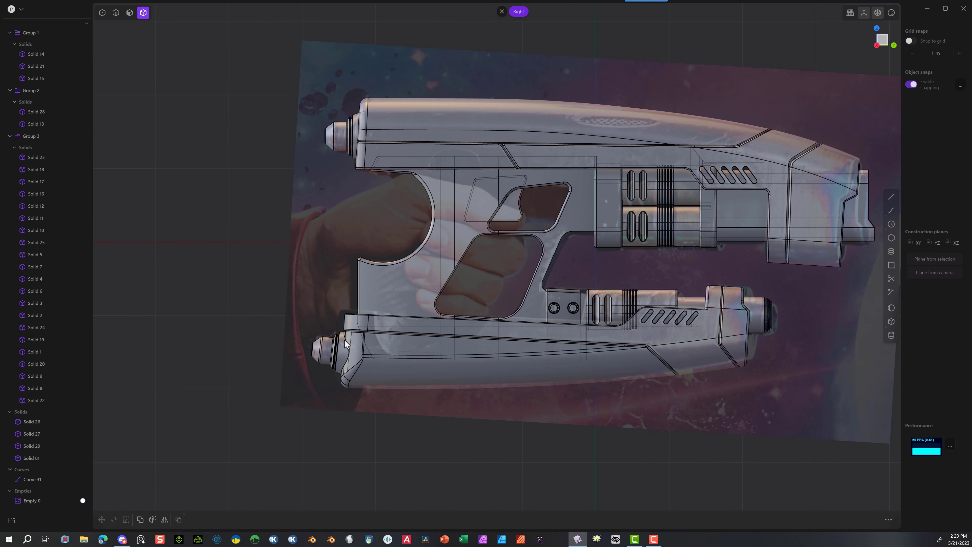
{"action": "left_click", "coordinate": [891, 308]}
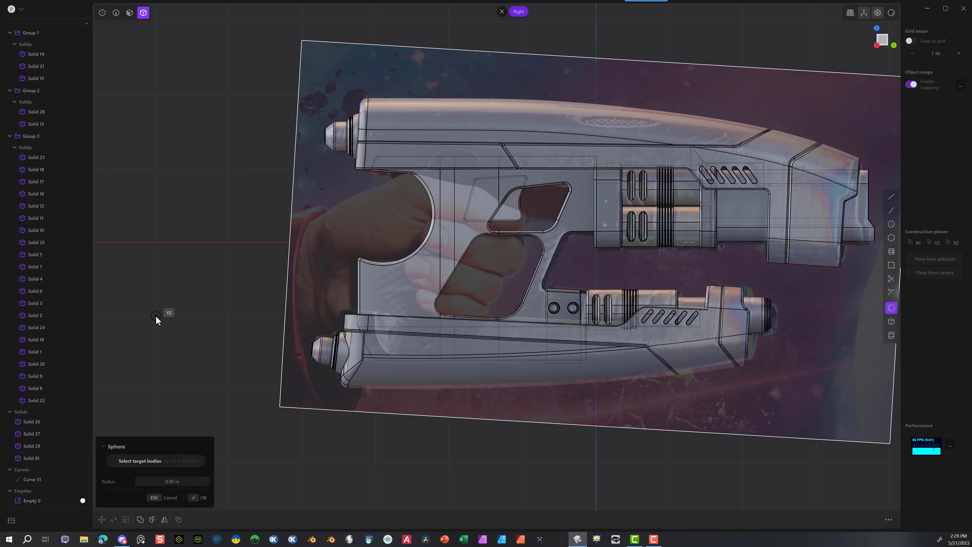
{"action": "left_click", "coordinate": [156, 316]}
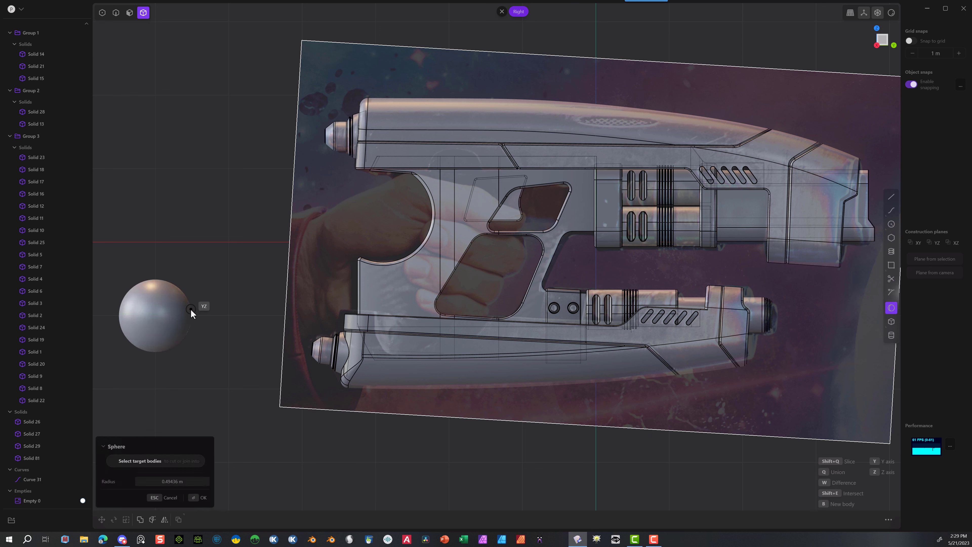
{"action": "left_click", "coordinate": [189, 481]}
{"action": "key", "text": "ctrl+v"}
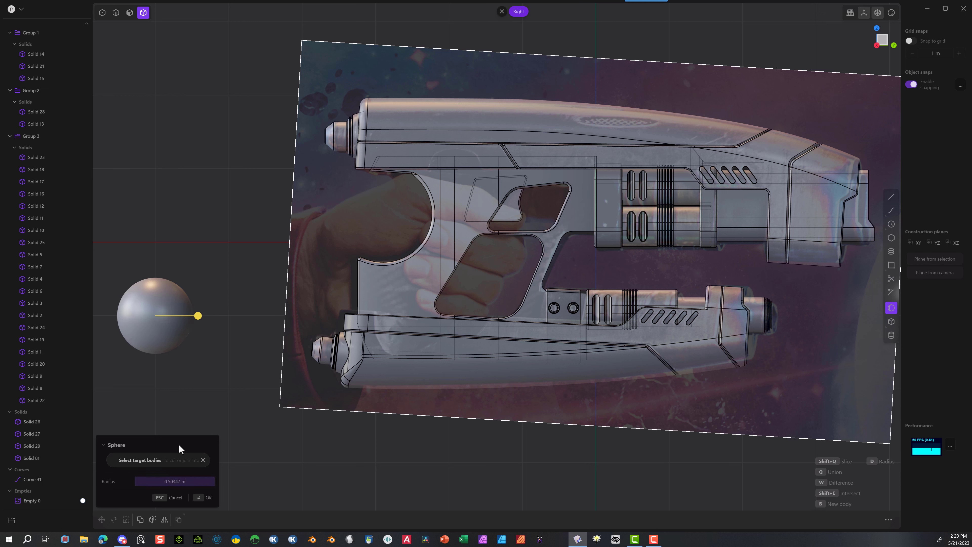
{"action": "key", "text": "Return"}
{"action": "left_click", "coordinate": [199, 497]}
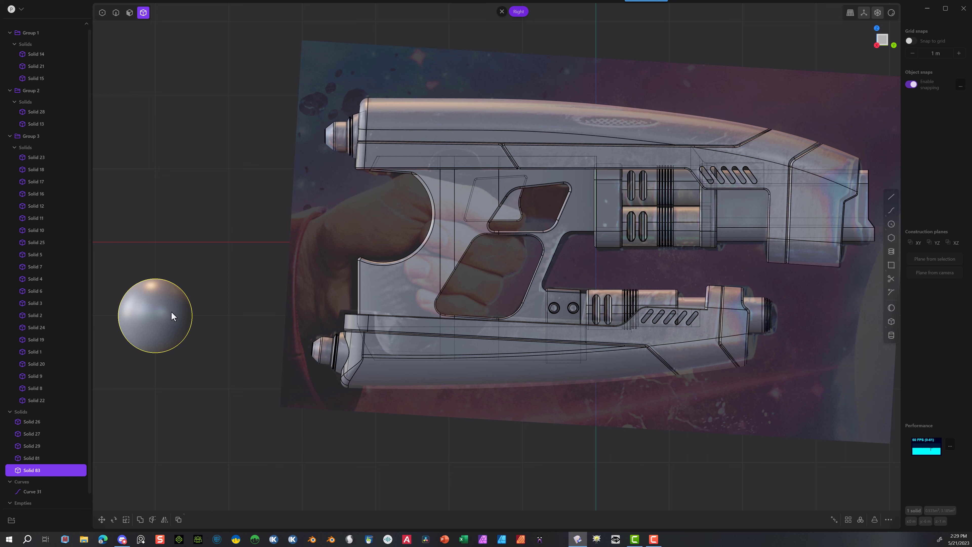
Step: Move the sphere onto the outer side of the lower body's rear, about 0.604 m in X, 3.276 m in Y and -0.21 m in Z
{"action": "key", "text": "g"}
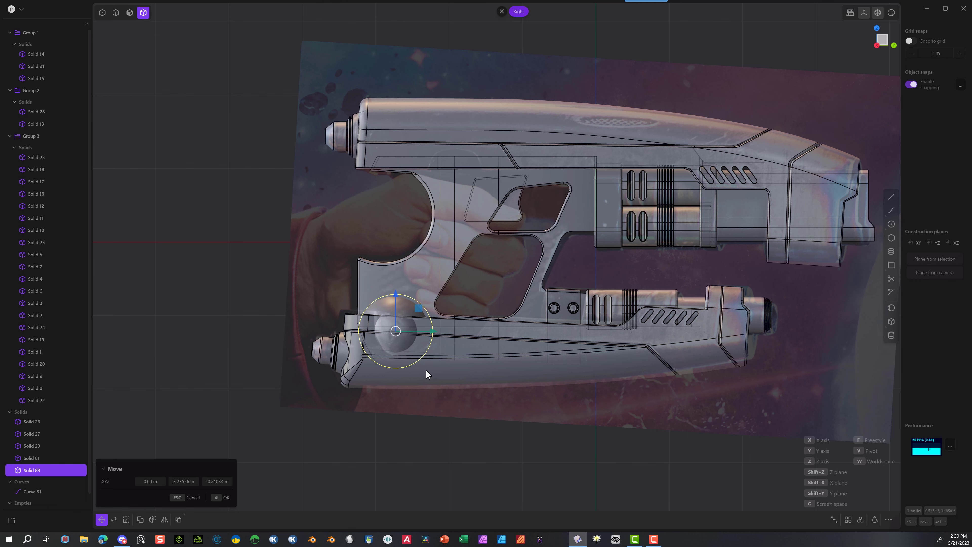
{"action": "middle_click_drag", "start_coordinate": [426, 369], "coordinate": [467, 366]}
{"action": "left_click_drag", "start_coordinate": [467, 366], "coordinate": [505, 371]}
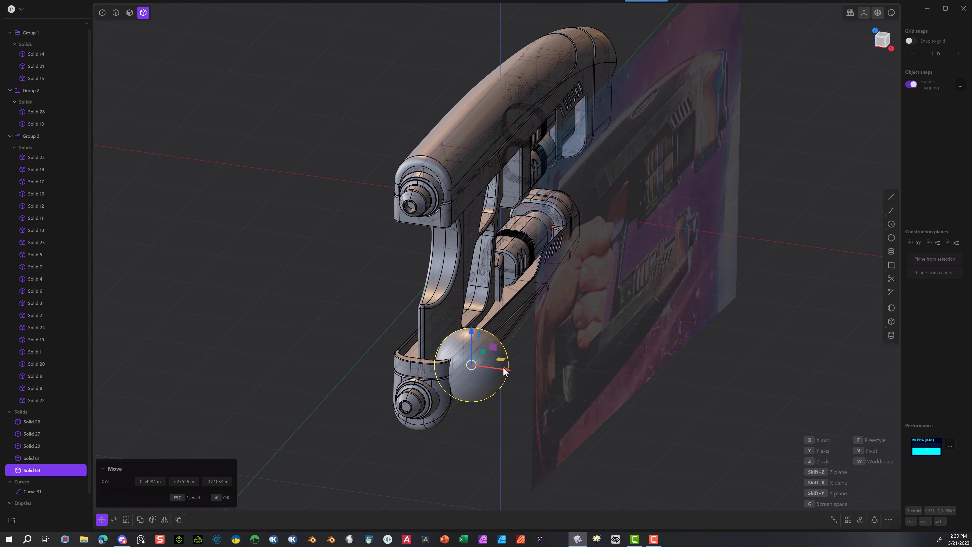
{"action": "middle_click_drag", "start_coordinate": [426, 398], "coordinate": [460, 440]}
{"action": "scroll", "coordinate": [512, 421], "scroll_direction": "up", "scroll_amount": 3}
{"action": "scroll", "coordinate": [512, 421], "scroll_direction": "up", "scroll_amount": 5}
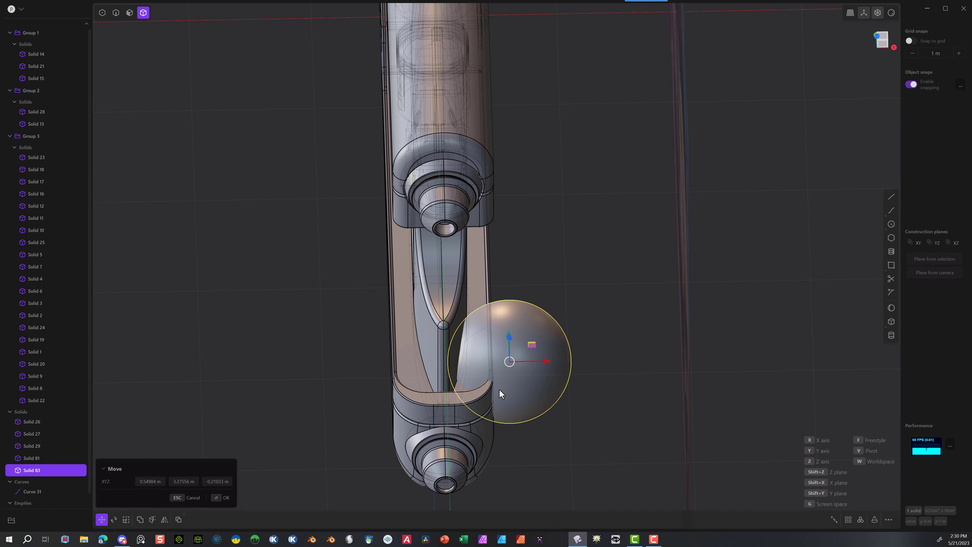
{"action": "left_click_drag", "start_coordinate": [554, 359], "coordinate": [563, 359]}
{"action": "middle_click_drag", "start_coordinate": [616, 388], "coordinate": [604, 363]}
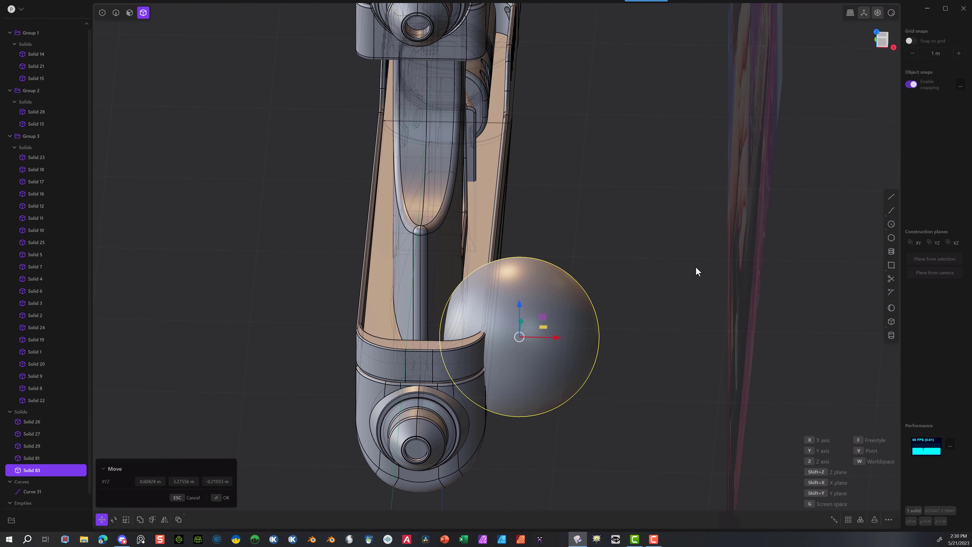
Step: Scale the sphere along X to about 0.888 so it becomes slightly flattened
{"action": "key", "text": "s"}
{"action": "left_click_drag", "start_coordinate": [558, 337], "coordinate": [553, 337]}
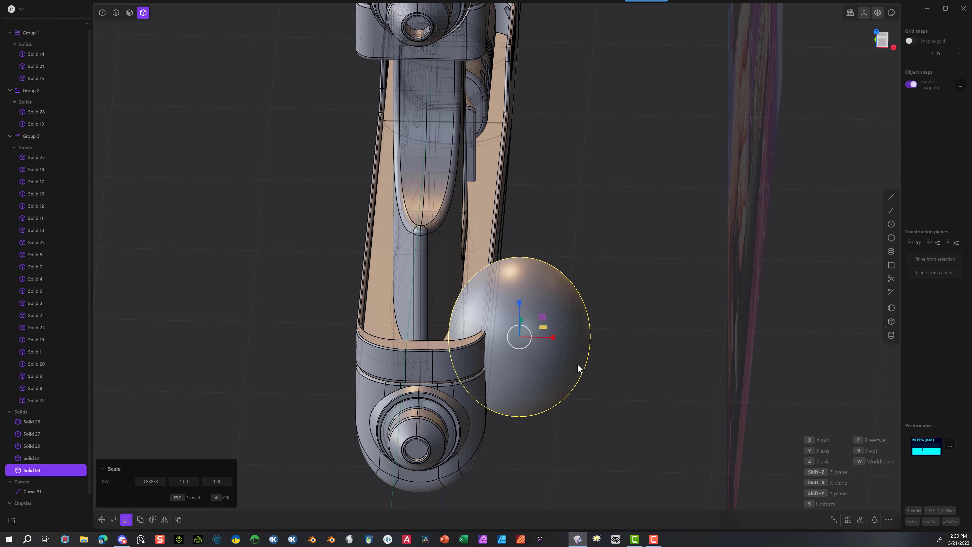
{"action": "mouse_move", "coordinate": [597, 349]}
{"action": "middle_mouse_down"}
{"action": "mouse_move", "coordinate": [588, 325]}
{"action": "mouse_move", "coordinate": [565, 308]}
{"action": "mouse_move", "coordinate": [604, 343]}
{"action": "mouse_move", "coordinate": [606, 362]}
{"action": "middle_mouse_up"}
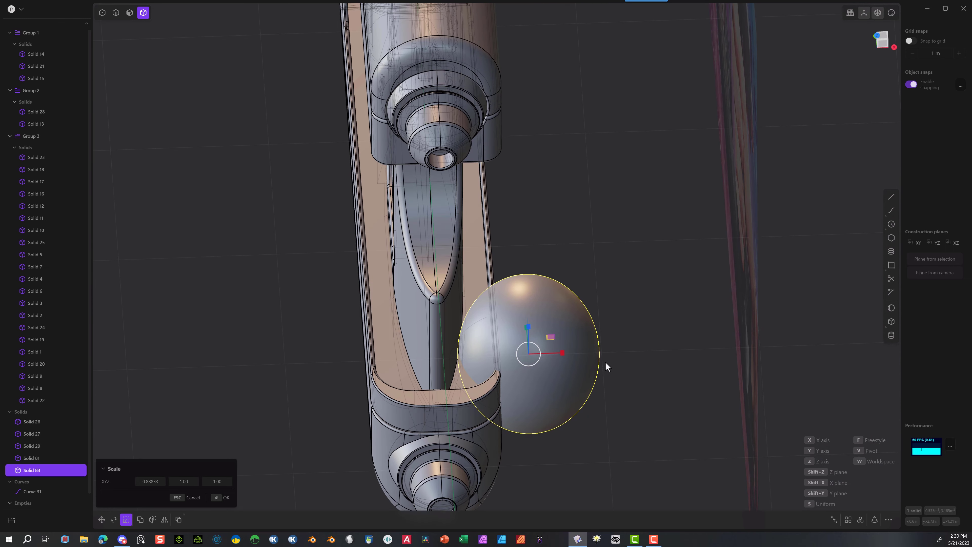
{"action": "left_click", "coordinate": [219, 498]}
Step: Reposition the flattened sphere against the reference image by about 0.024 m in X, 0.203 m in Y and 0.118 m in Z
{"action": "left_click", "coordinate": [102, 519]}
{"action": "middle_click_drag", "start_coordinate": [589, 347], "coordinate": [490, 292]}
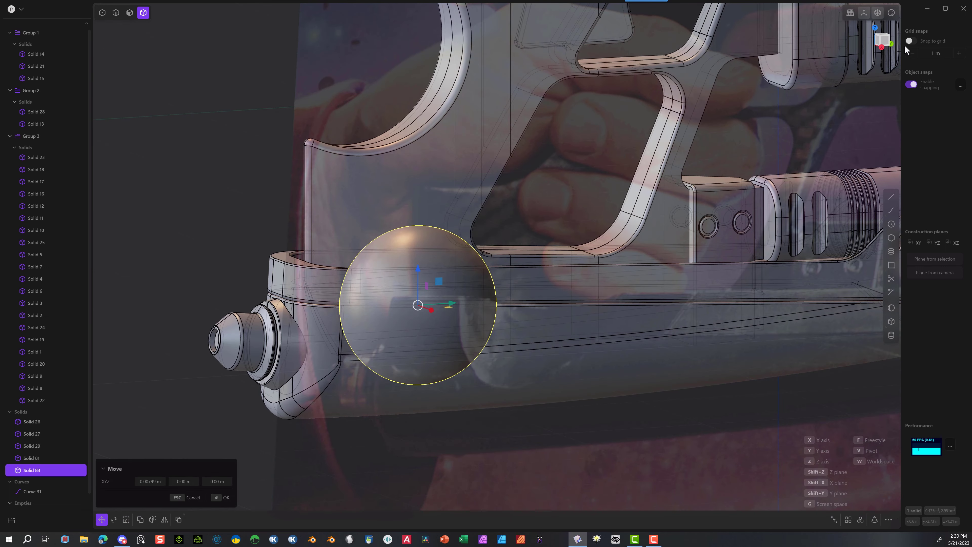
{"action": "left_click", "coordinate": [882, 46]}
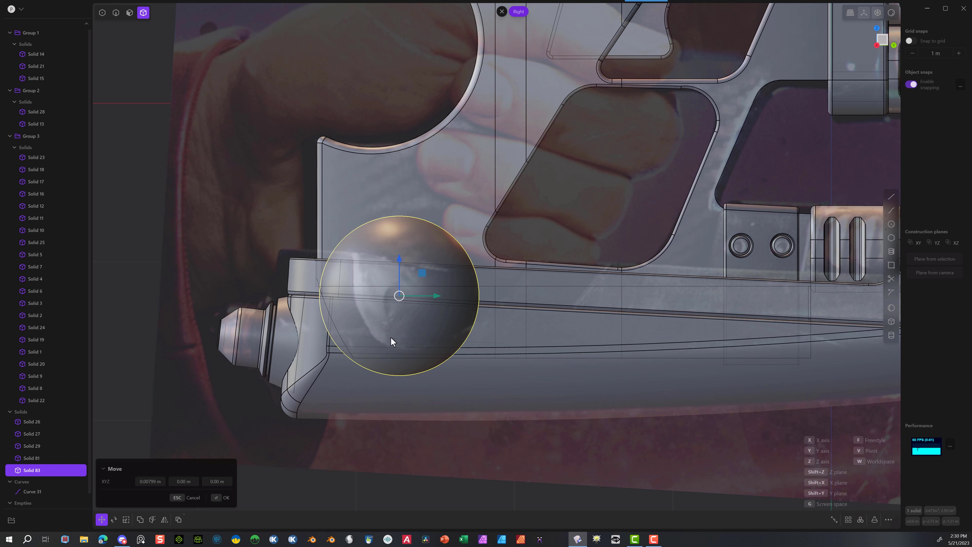
{"action": "left_click_drag", "start_coordinate": [403, 346], "coordinate": [435, 328]}
{"action": "scroll", "coordinate": [311, 329], "scroll_direction": "down", "scroll_amount": 5}
{"action": "middle_click_drag", "start_coordinate": [291, 324], "coordinate": [520, 356]}
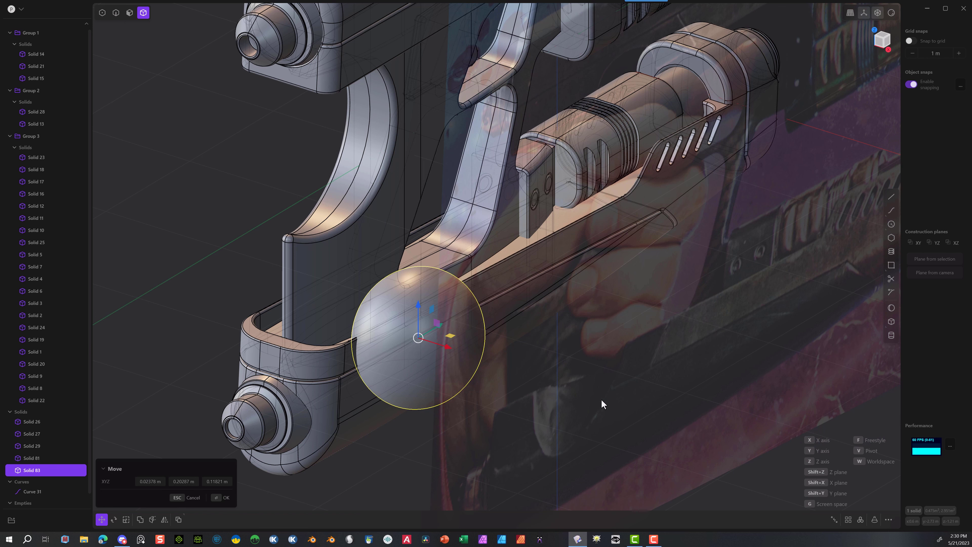
{"action": "left_click", "coordinate": [218, 499]}
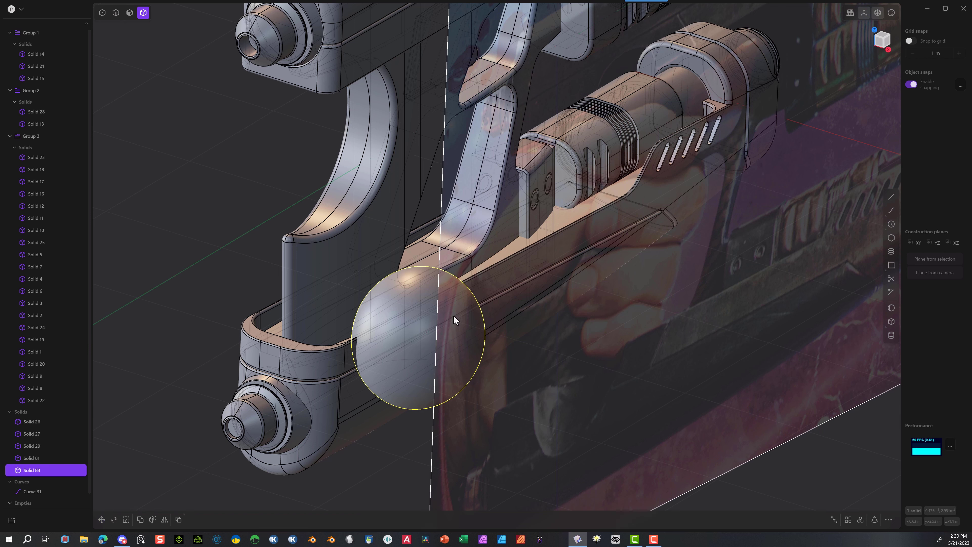
Step: Draw a vertical line in the back view along the lower body's outer side, running through the flattened sphere
{"action": "key", "text": "KP_7"}
{"action": "left_click", "coordinate": [891, 198]}
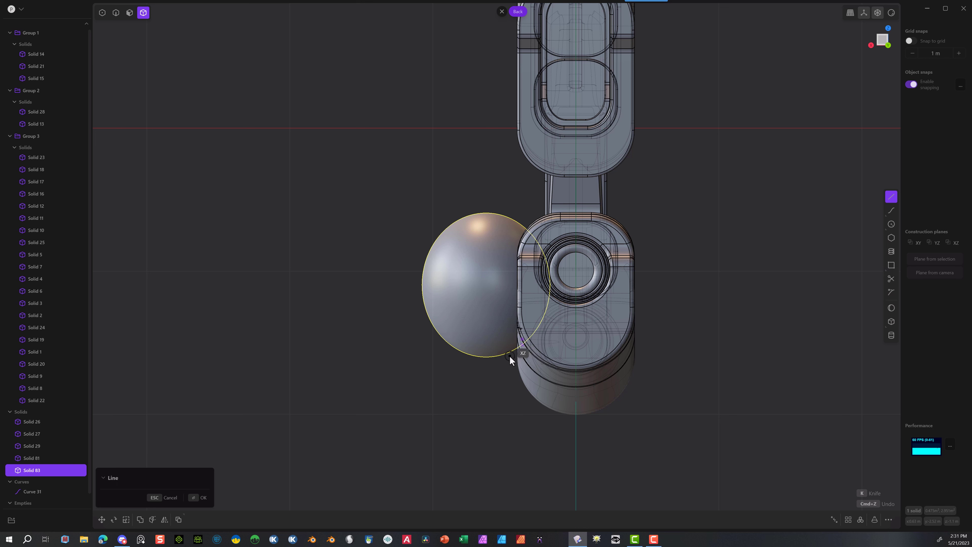
{"action": "left_click", "coordinate": [511, 358]}
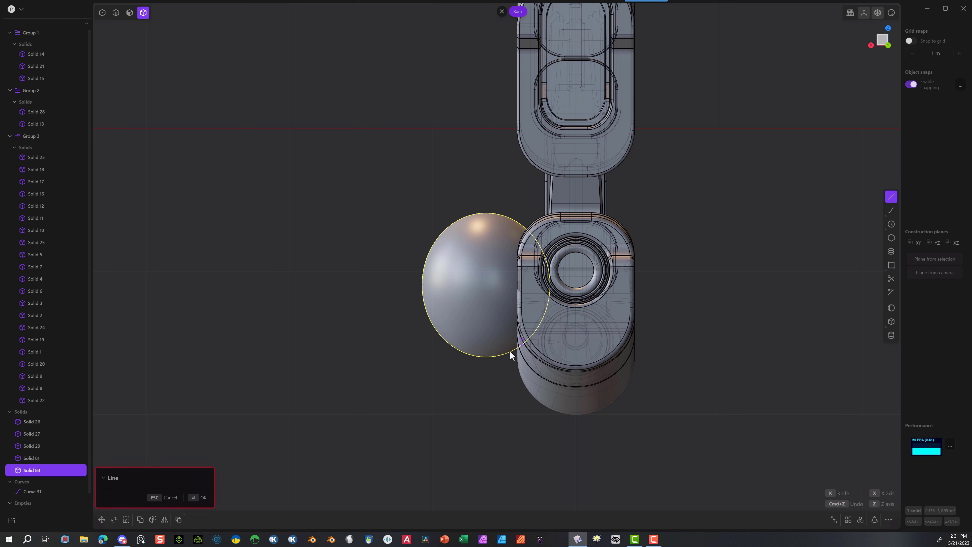
{"action": "left_click", "coordinate": [513, 100]}
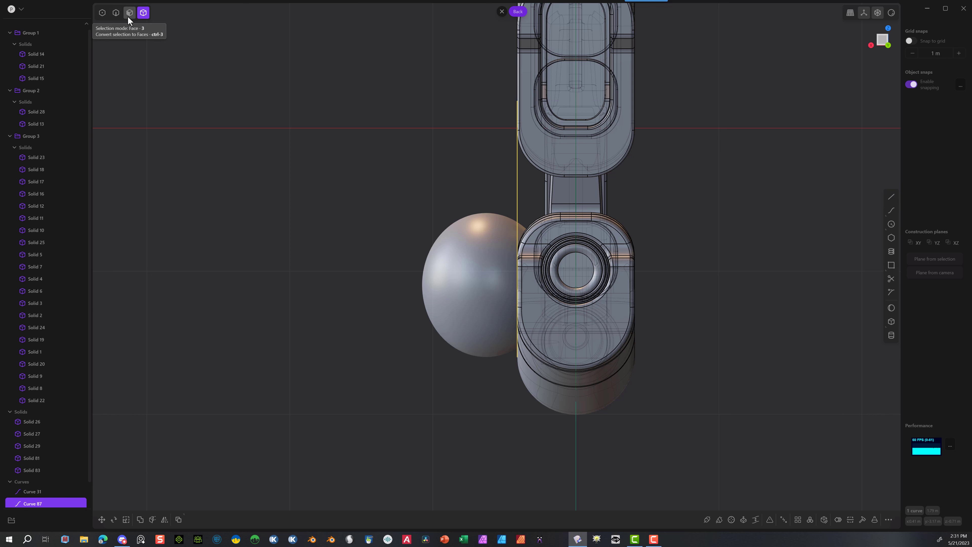
Step: Cut the flattened sphere with the vertical line and delete the piece outside the lower body
{"action": "left_click", "coordinate": [451, 254]}
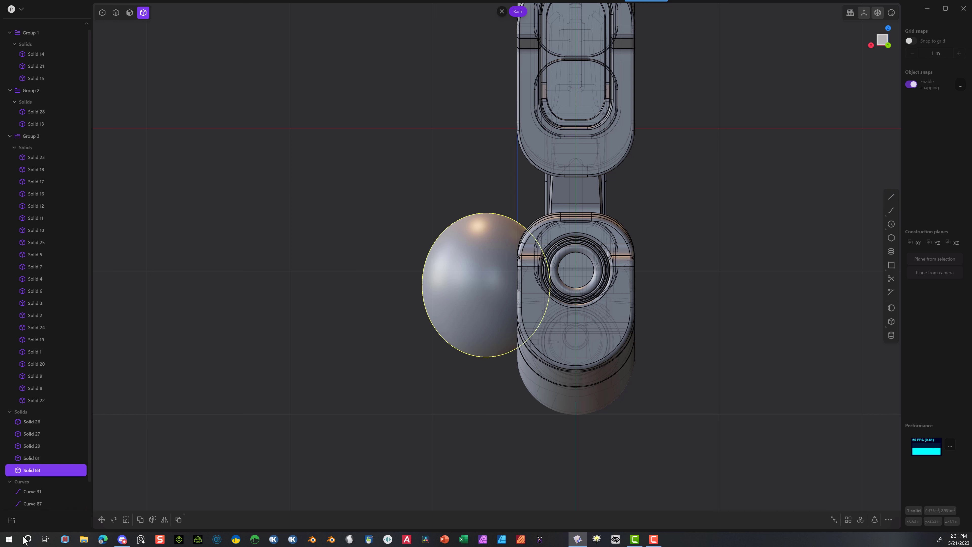
{"action": "left_click", "coordinate": [152, 521]}
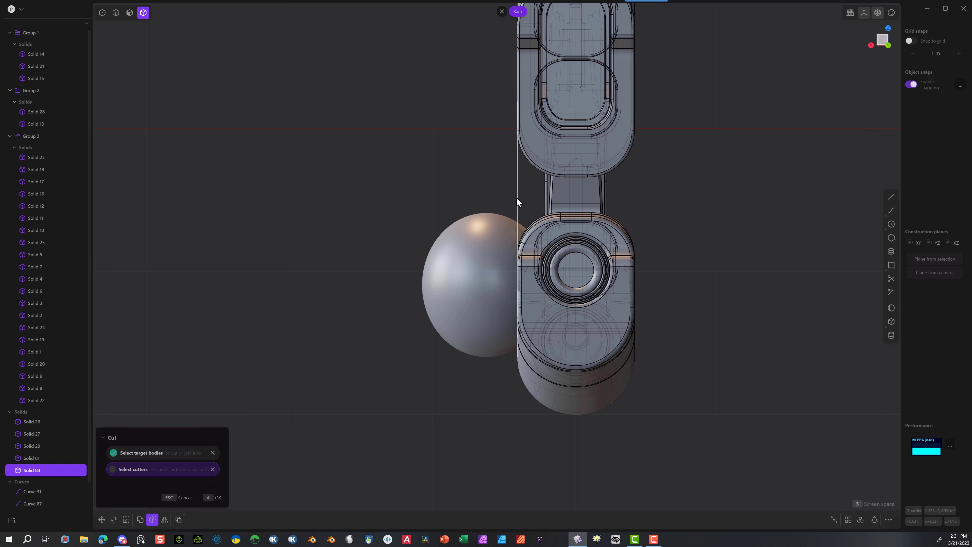
{"action": "left_click", "coordinate": [213, 499]}
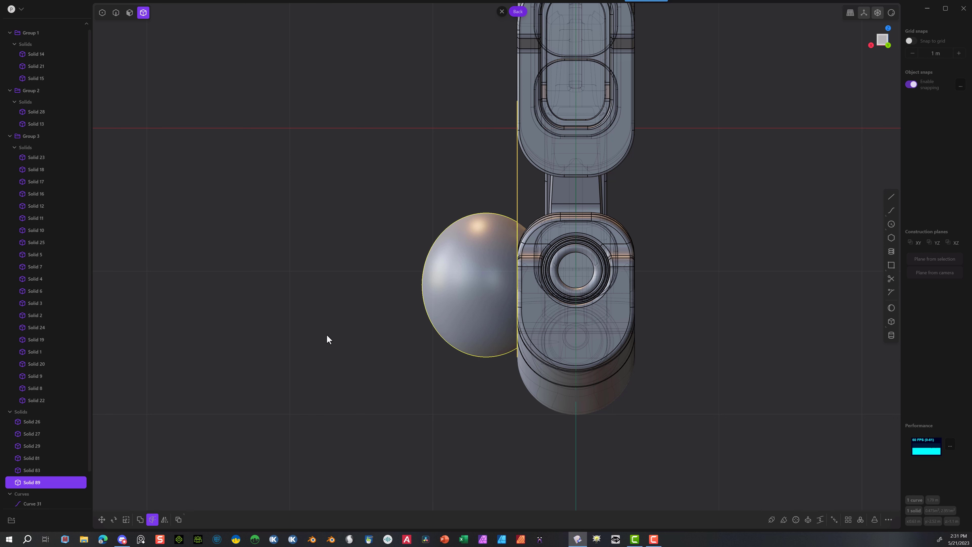
{"action": "left_click", "coordinate": [327, 300]}
{"action": "left_click", "coordinate": [428, 280]}
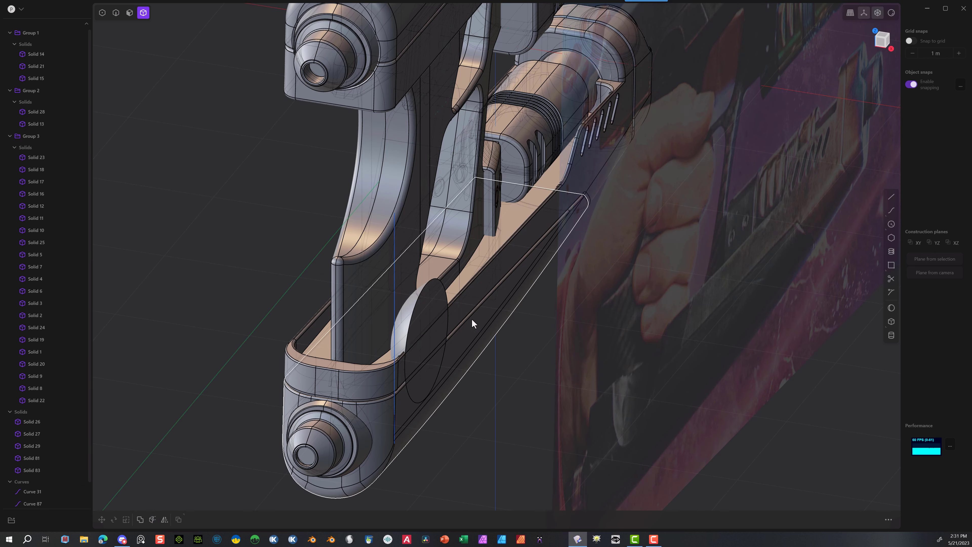
Step: Duplicate the remaining dome piece and move the copy about 0.566 m outward along X
{"action": "left_click", "coordinate": [414, 303]}
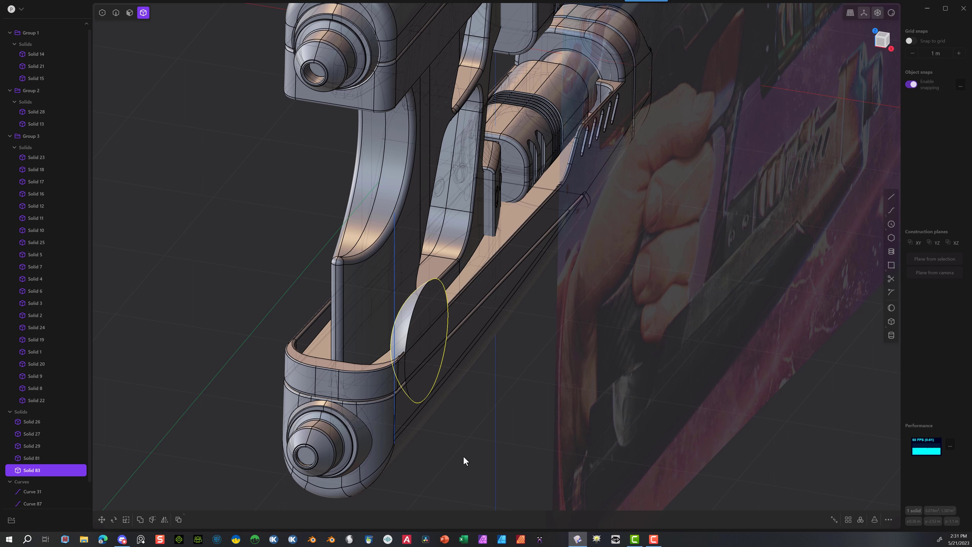
{"action": "key", "text": "ctrl+d"}
{"action": "left_click_drag", "start_coordinate": [455, 346], "coordinate": [526, 381]}
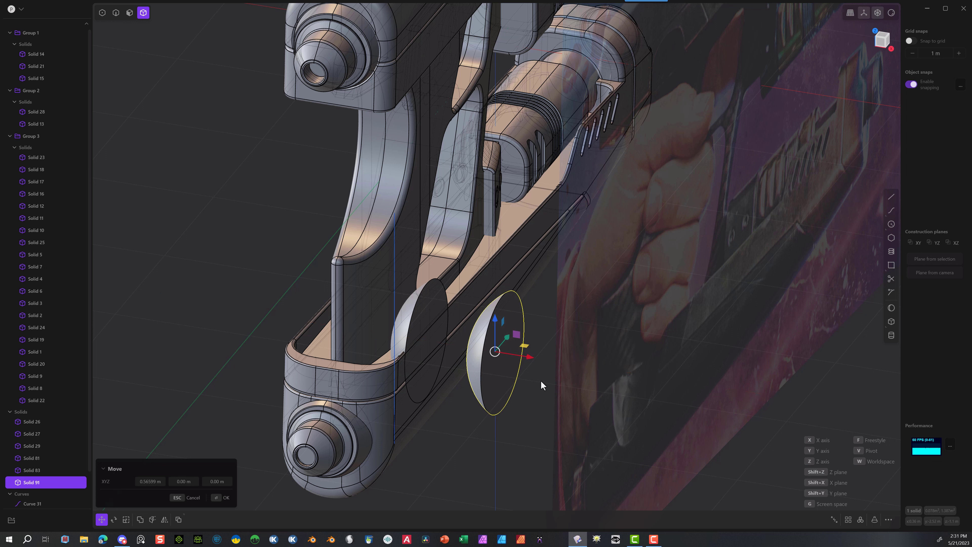
Step: Scale the dome copy uniformly to about 0.93
{"action": "key", "text": "s"}
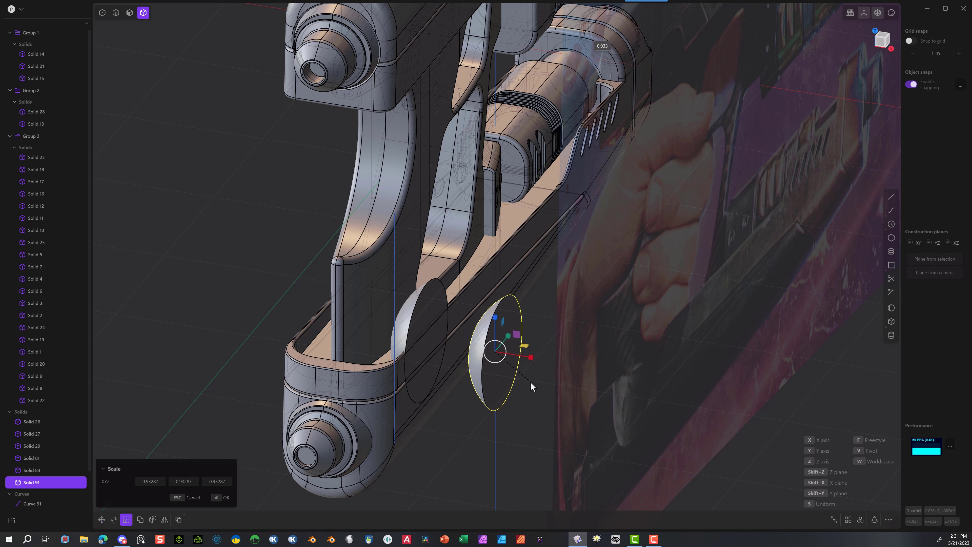
{"action": "left_click", "coordinate": [530, 382]}
{"action": "left_click", "coordinate": [216, 496]}
Step: Extrude the flat face of the dome copy outward to form a short cylindrical section
{"action": "left_click", "coordinate": [130, 13]}
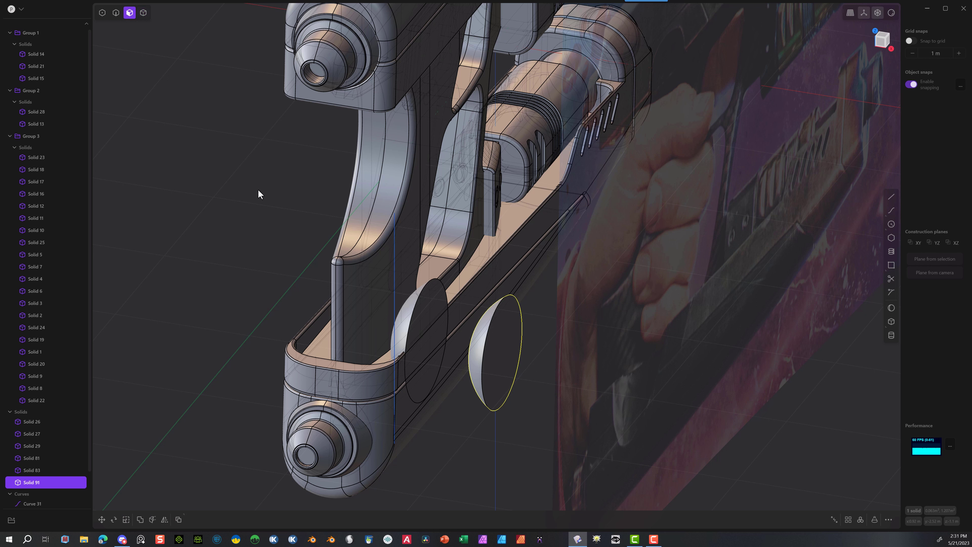
{"action": "left_click", "coordinate": [510, 351]}
{"action": "key", "text": "e"}
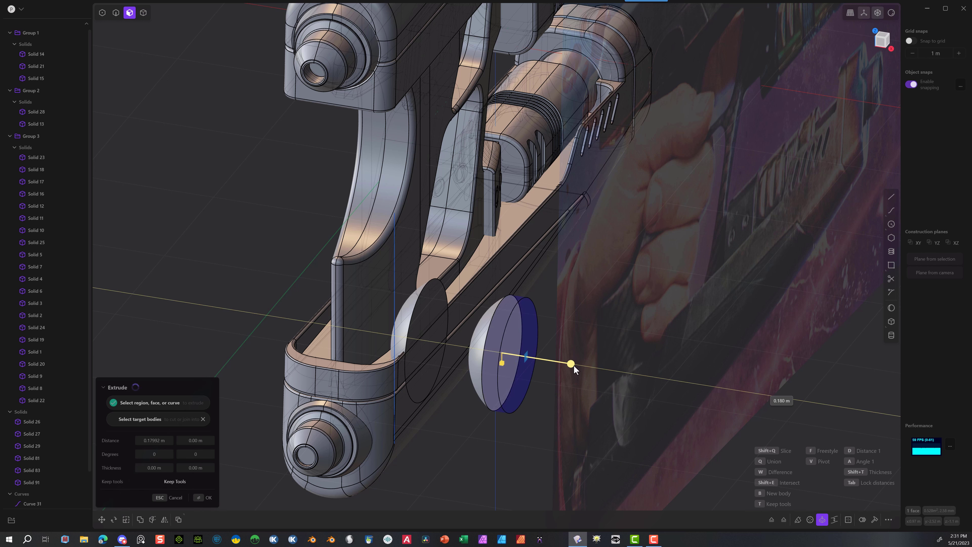
{"action": "left_click", "coordinate": [202, 499]}
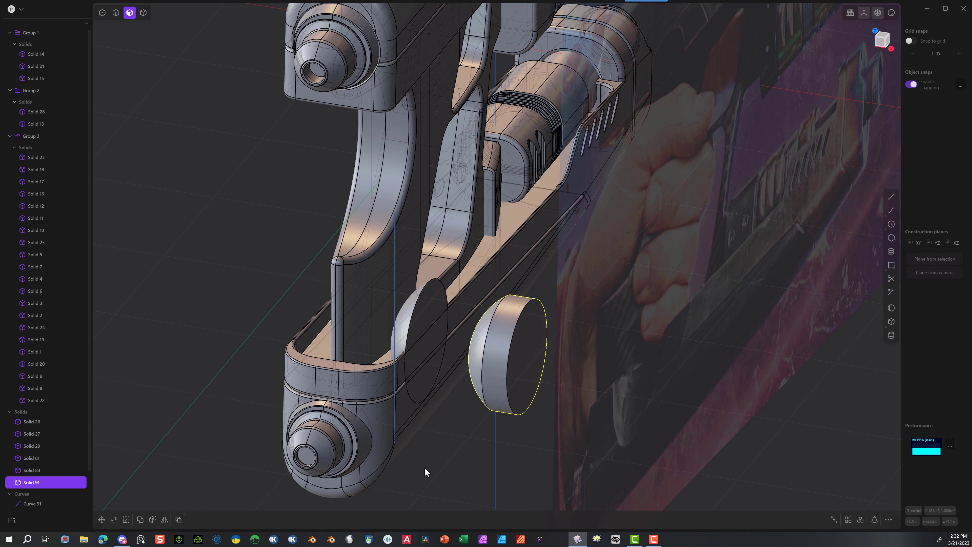
Step: Fillet the edge between the copy's dome and its cylindrical section by about 0.133 m
{"action": "left_click", "coordinate": [115, 13]}
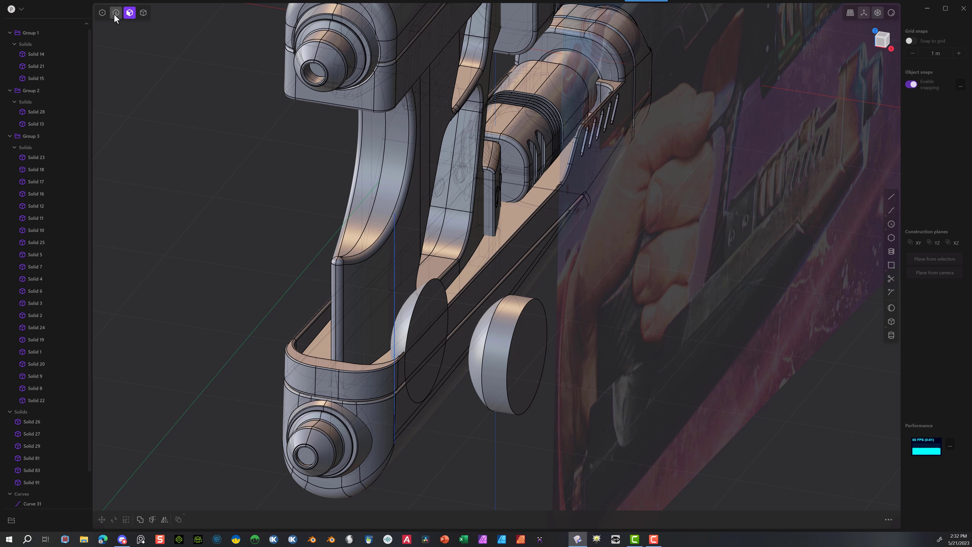
{"action": "left_click", "coordinate": [491, 347]}
{"action": "key", "text": "f"}
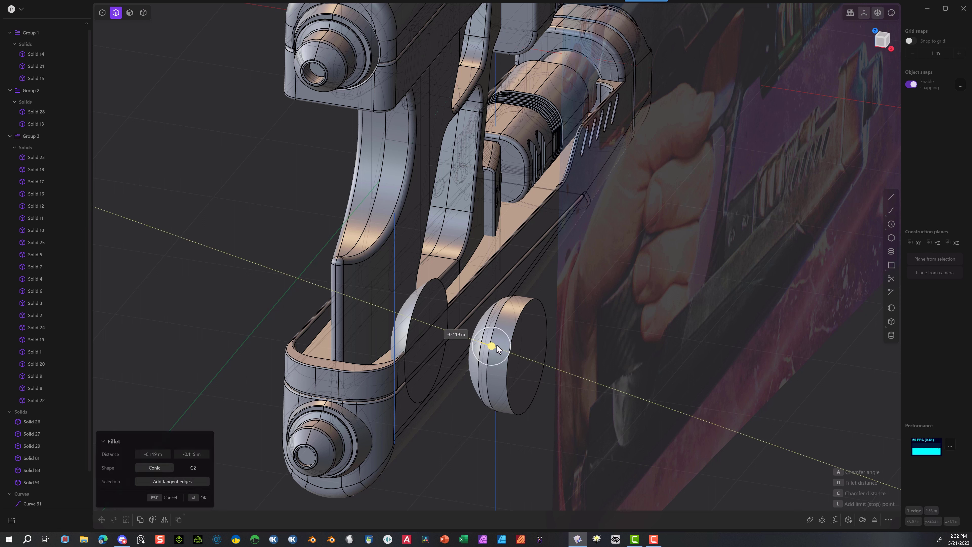
{"action": "left_click_drag", "start_coordinate": [497, 346], "coordinate": [482, 342]}
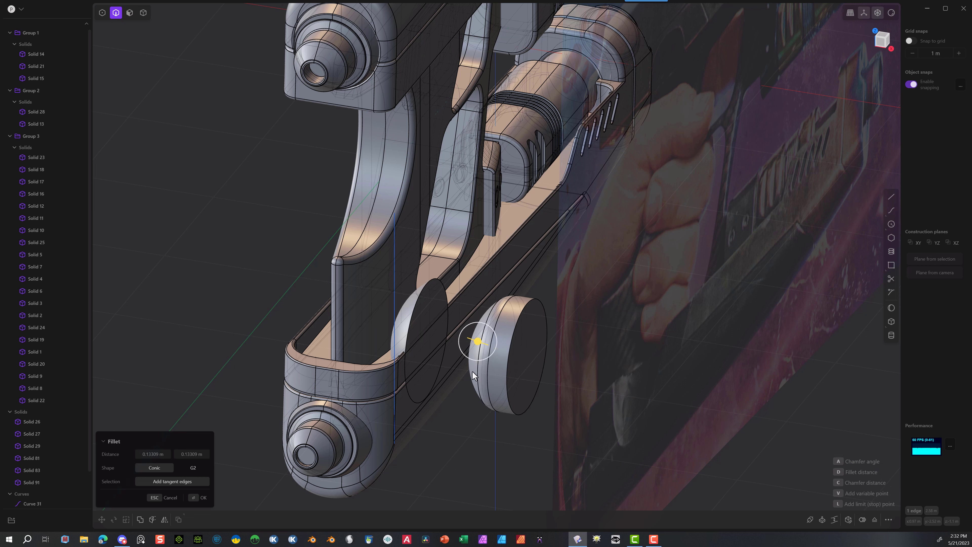
{"action": "left_click", "coordinate": [193, 500]}
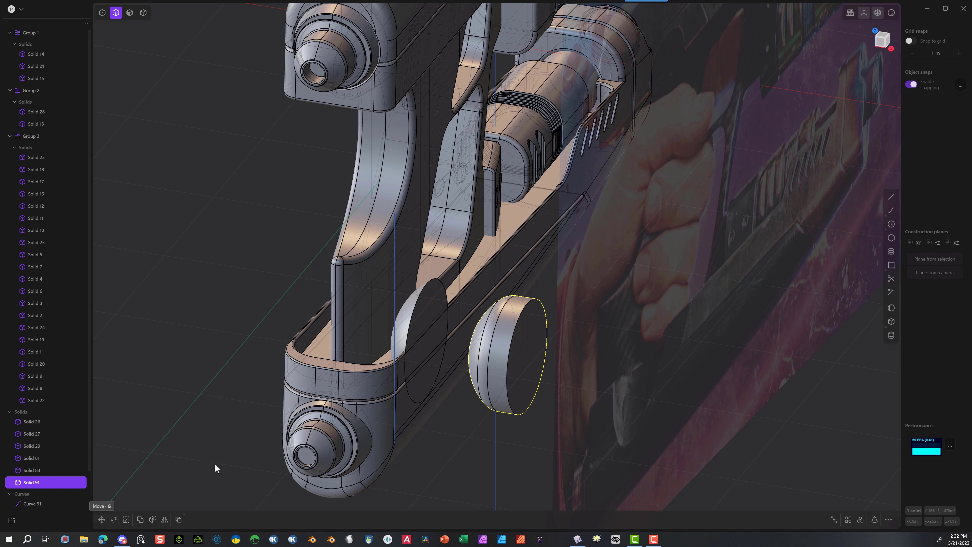
Step: Move the thickened copy about -0.56 m along X so it sits inside the original dome
{"action": "left_click", "coordinate": [102, 520]}
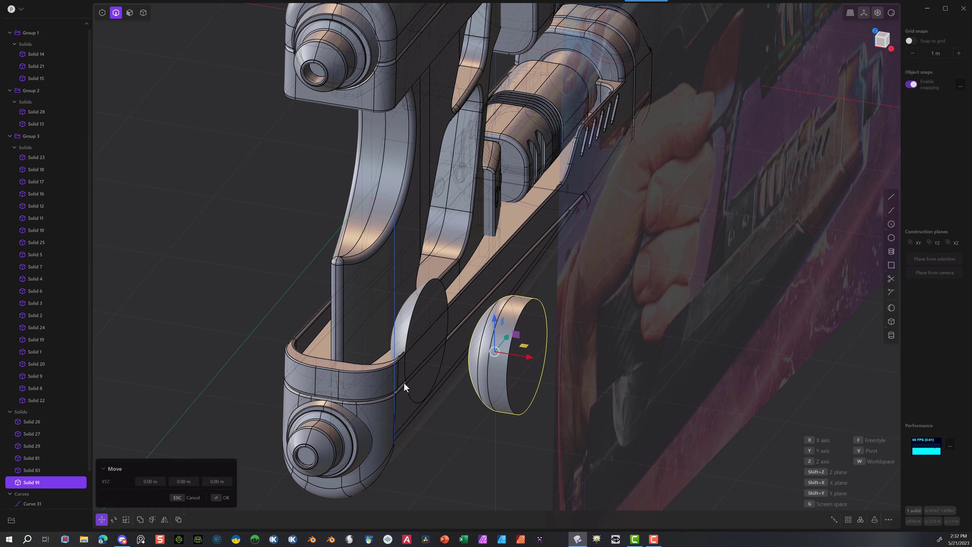
{"action": "left_click_drag", "start_coordinate": [531, 359], "coordinate": [456, 346]}
{"action": "middle_click_drag", "start_coordinate": [457, 346], "coordinate": [505, 335]}
{"action": "scroll", "coordinate": [546, 273], "scroll_direction": "up", "scroll_amount": 5}
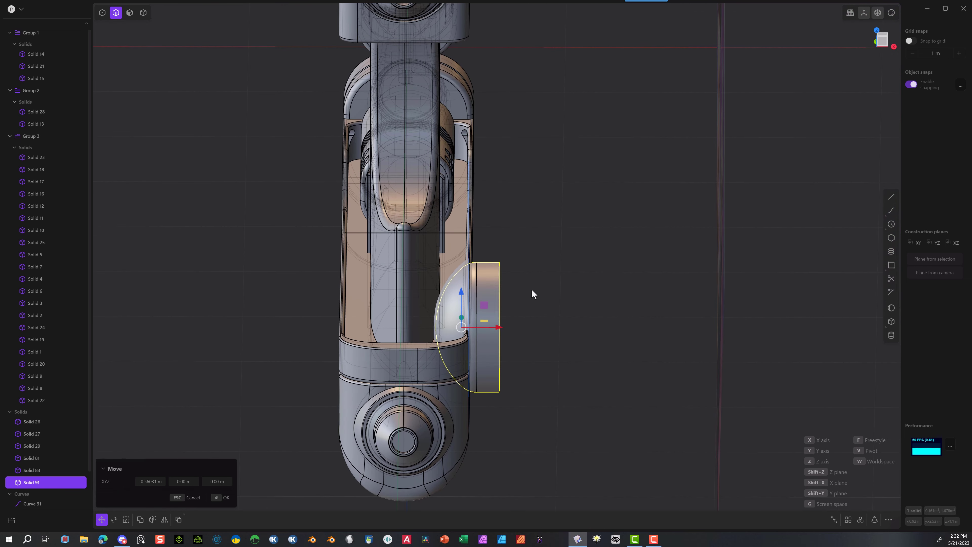
Step: Try a Boolean between the original dome and its thickened copy, and clear the selection
{"action": "left_click", "coordinate": [143, 13]}
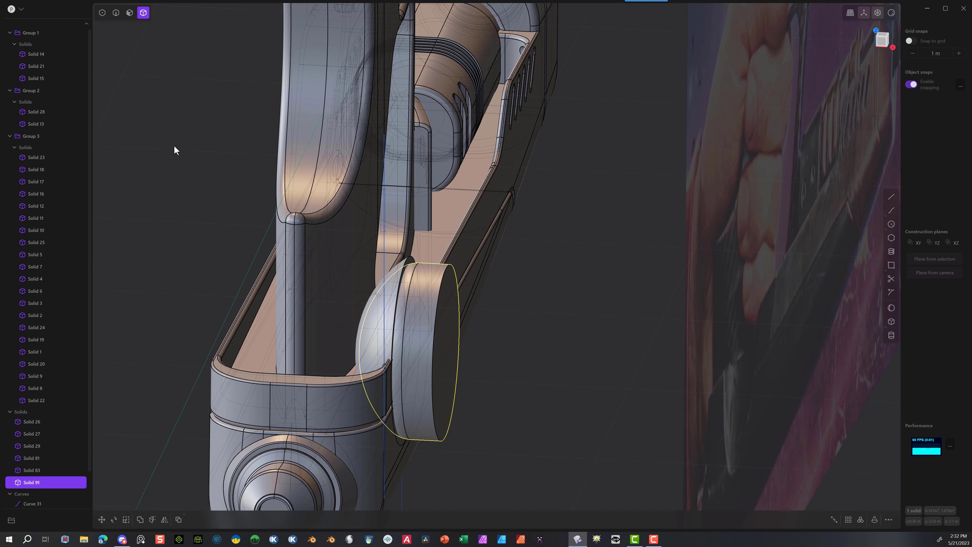
{"action": "left_click", "coordinate": [406, 262]}
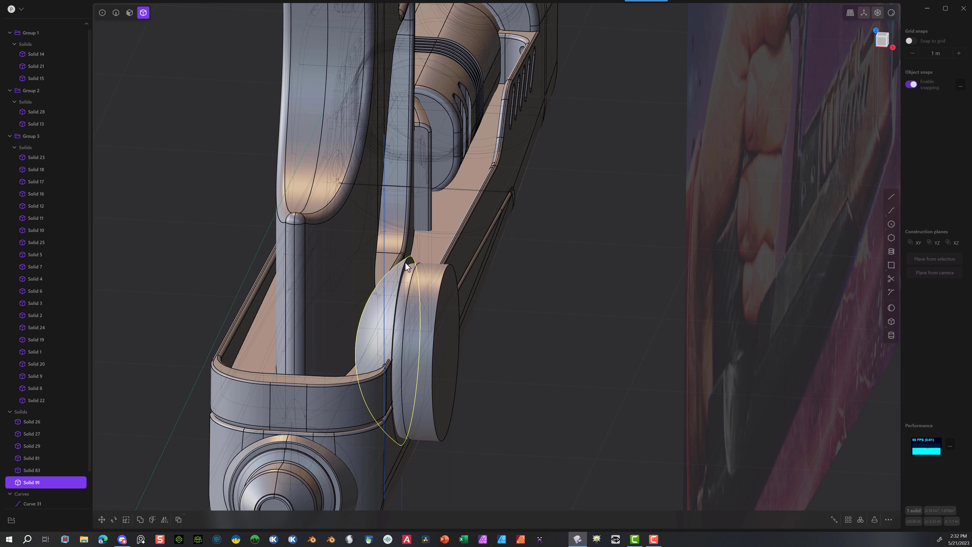
{"action": "left_click", "coordinate": [430, 286], "text": "shift"}
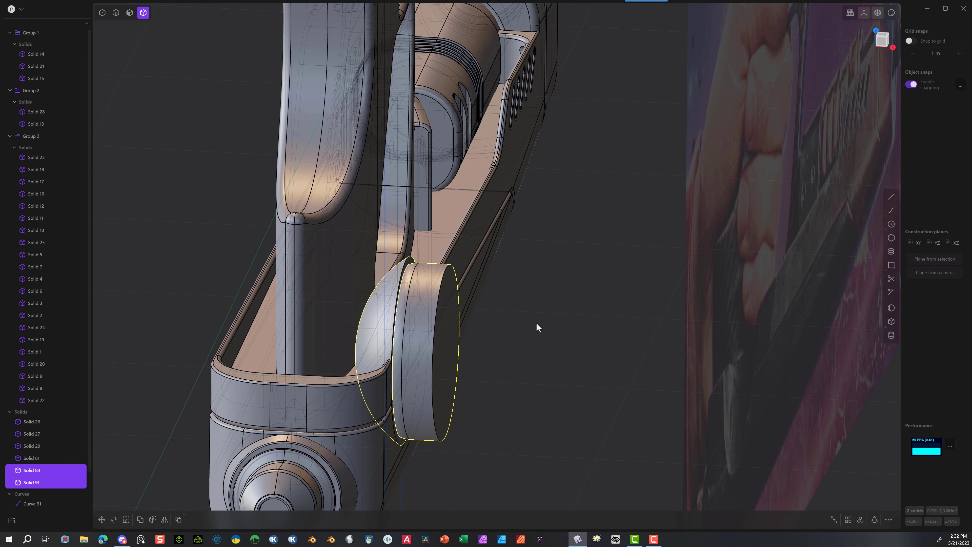
{"action": "key", "text": "q"}
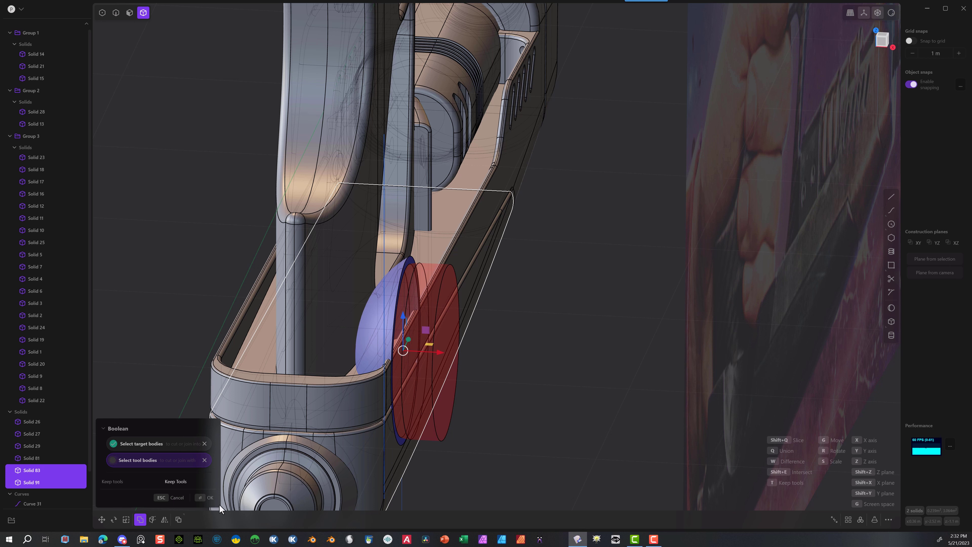
{"action": "key", "text": "Return"}
{"action": "left_click", "coordinate": [386, 382]}
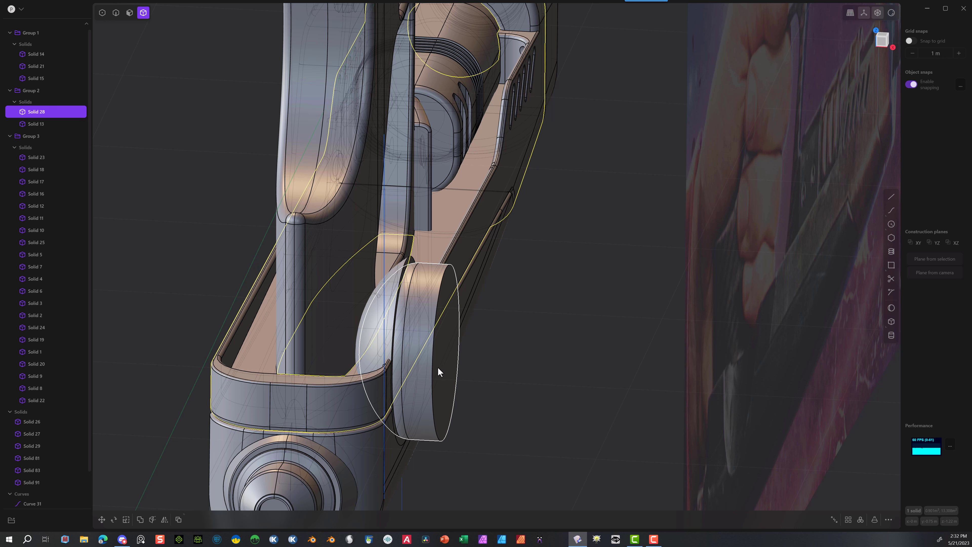
{"action": "left_click", "coordinate": [504, 367]}
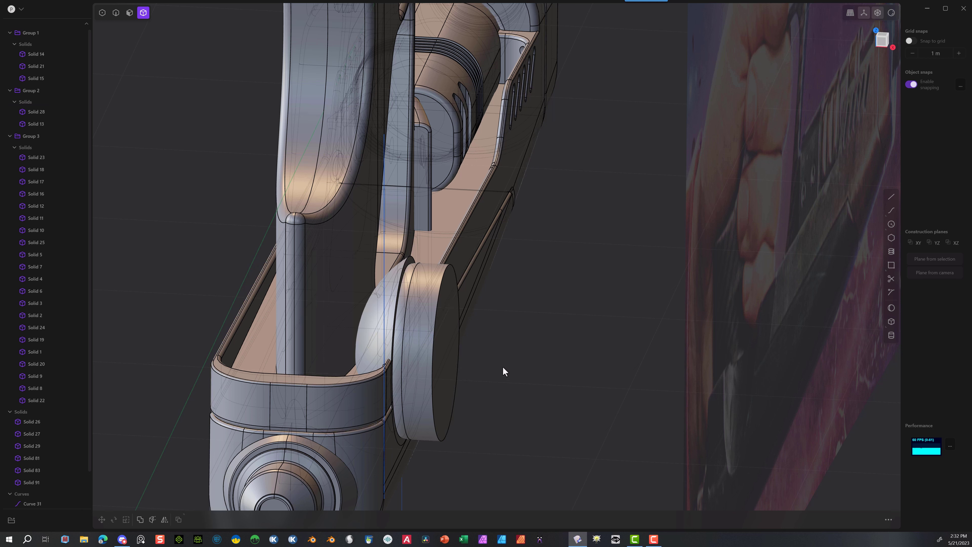
Step: Delete the thickened copy and move the hollowed dome 0.00236 m outward along X
{"action": "left_click", "coordinate": [437, 347]}
{"action": "key", "text": "Delete"}
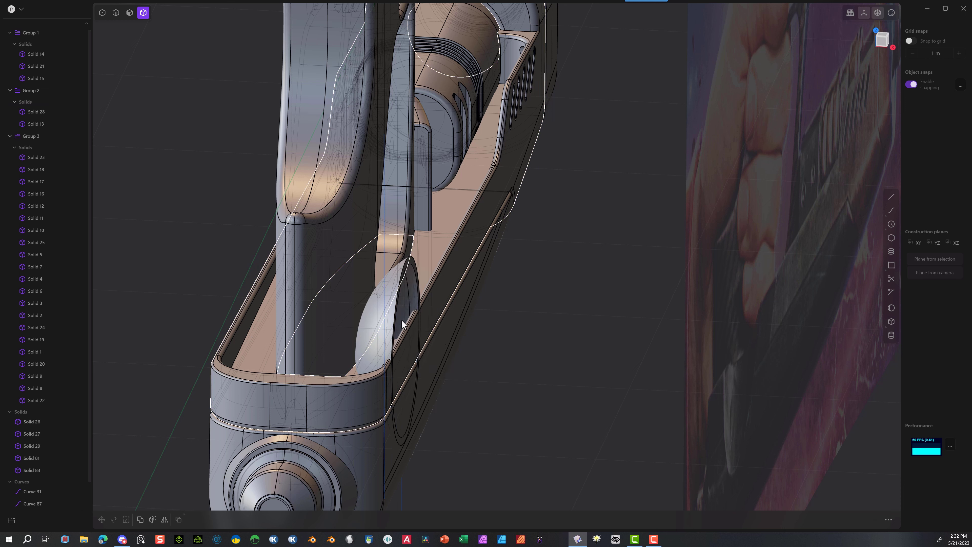
{"action": "left_click", "coordinate": [381, 307]}
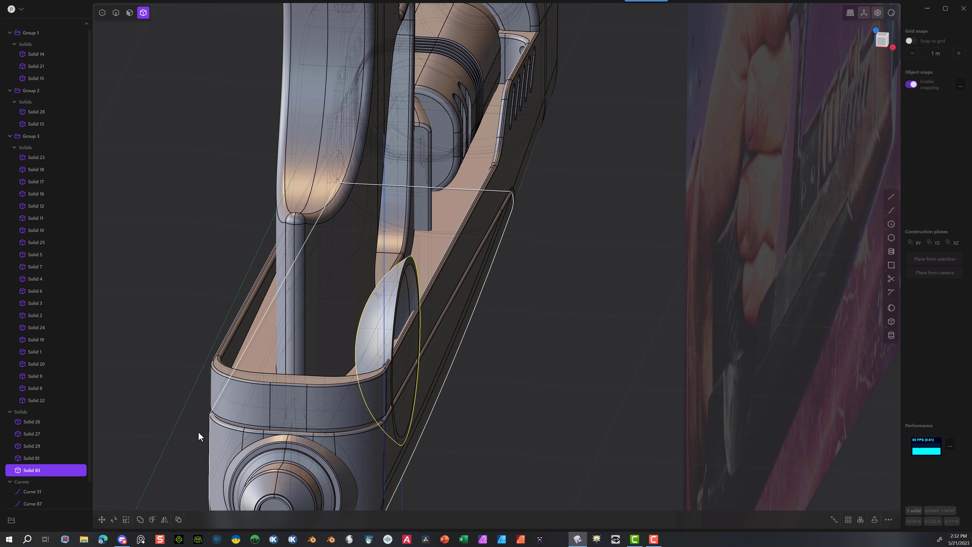
{"action": "left_click", "coordinate": [102, 519]}
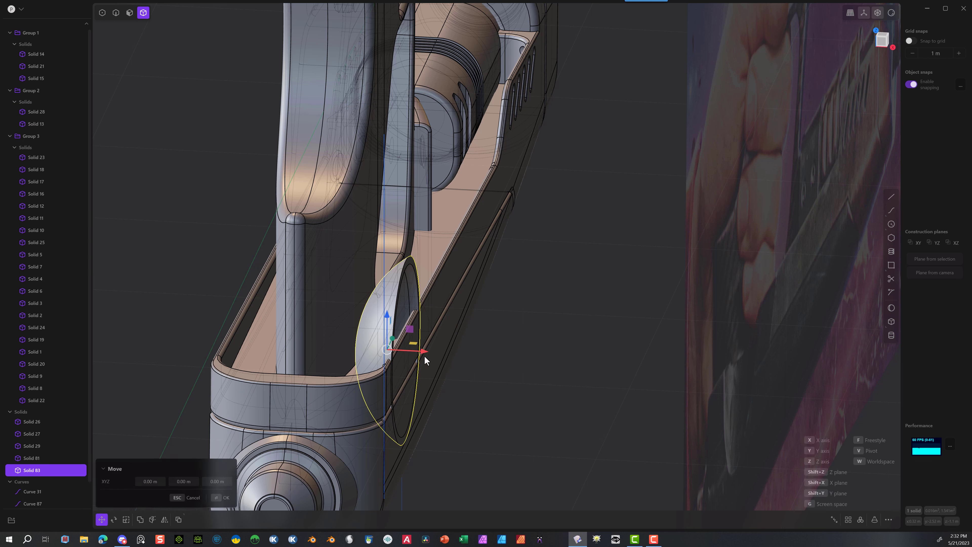
{"action": "left_click_drag", "start_coordinate": [425, 357], "coordinate": [425, 355]}
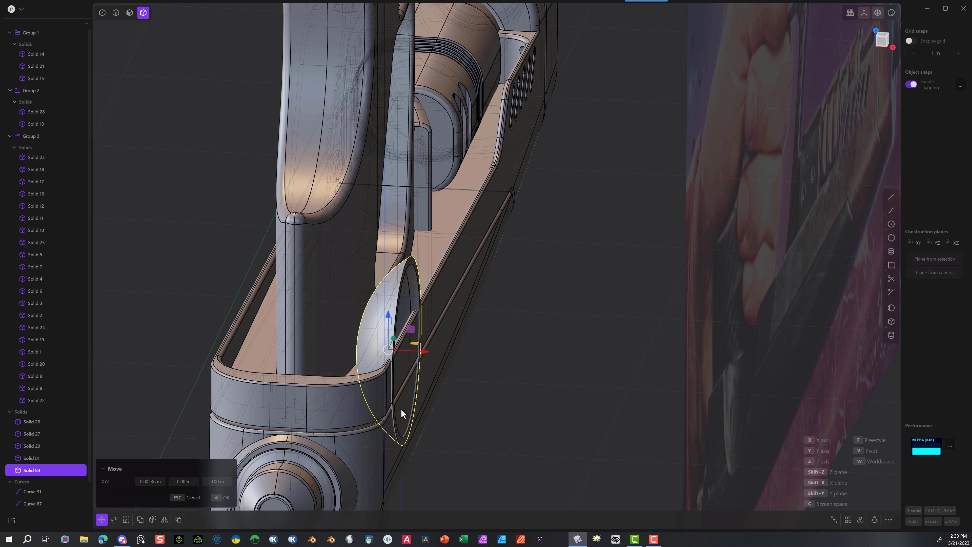
{"action": "left_click", "coordinate": [221, 498]}
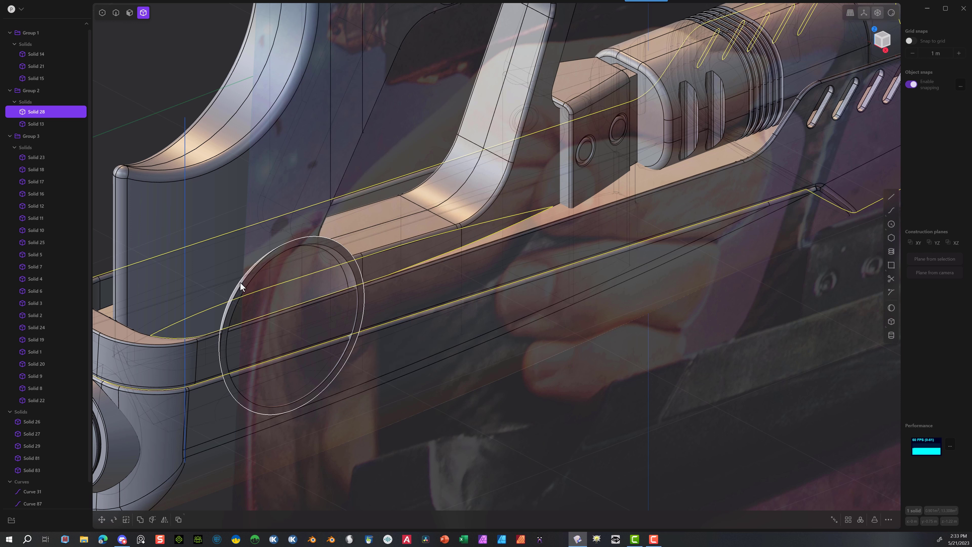
Step: Subtract the hollowed dome from the lower body's upper band and lower section with Boolean differences, keeping the tool bodies
{"action": "left_click", "coordinate": [232, 305], "text": "shift"}
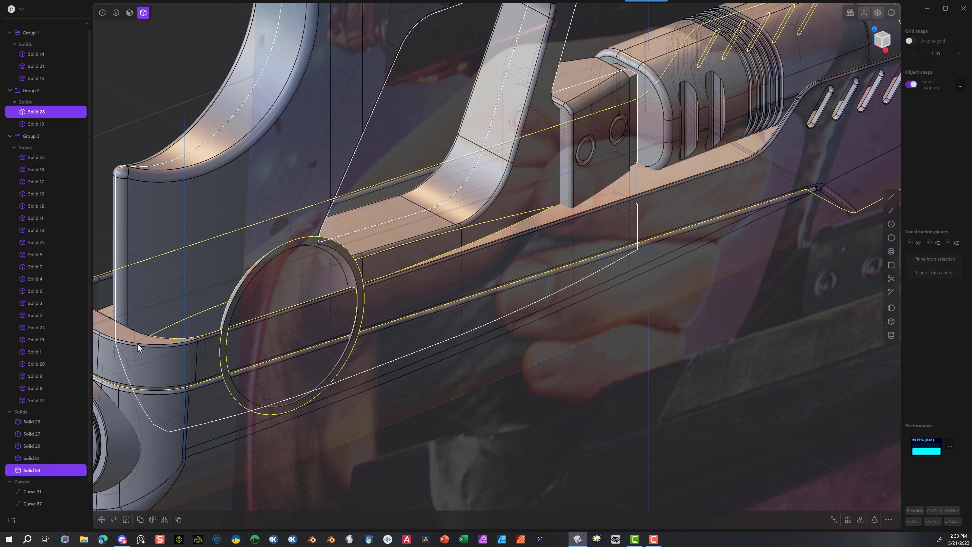
{"action": "key", "text": "q"}
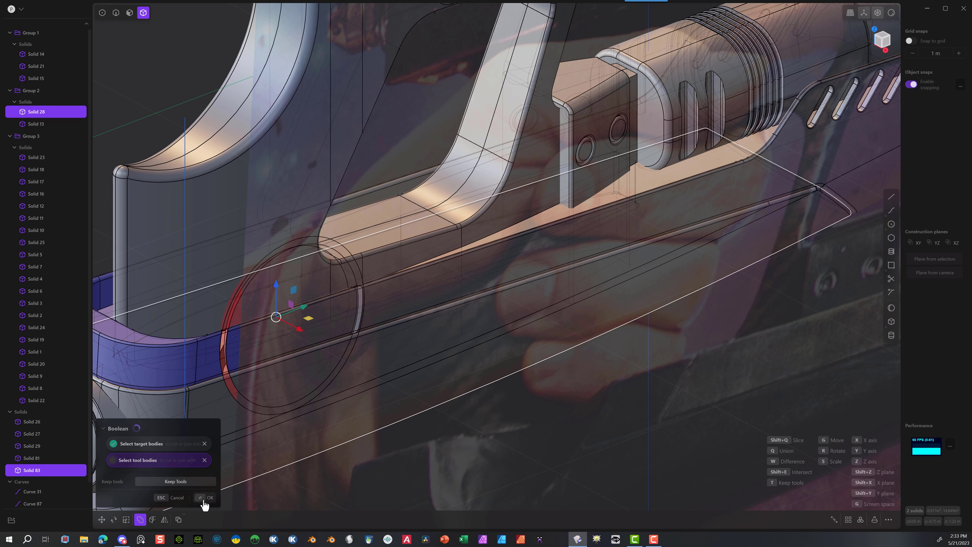
{"action": "left_click", "coordinate": [206, 497]}
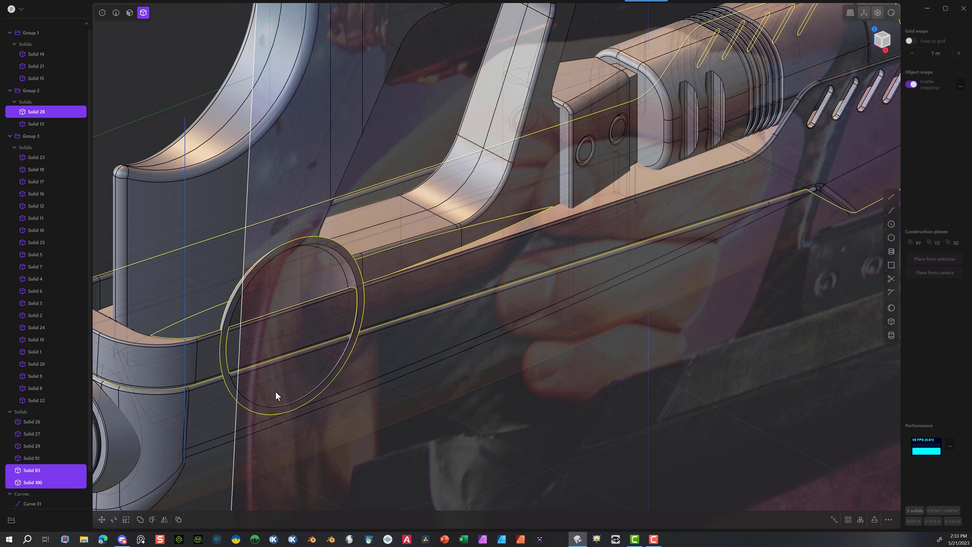
{"action": "left_click", "coordinate": [180, 414]}
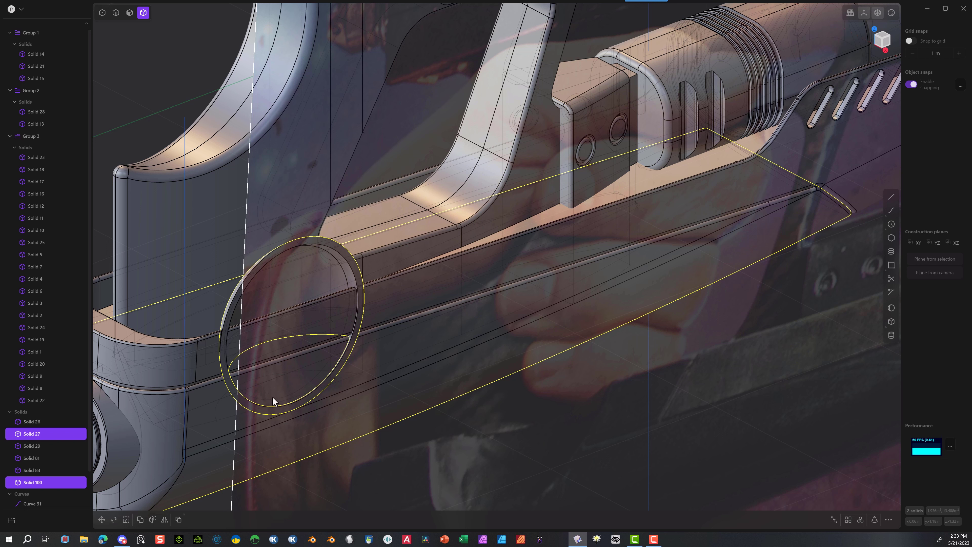
{"action": "key", "text": "q"}
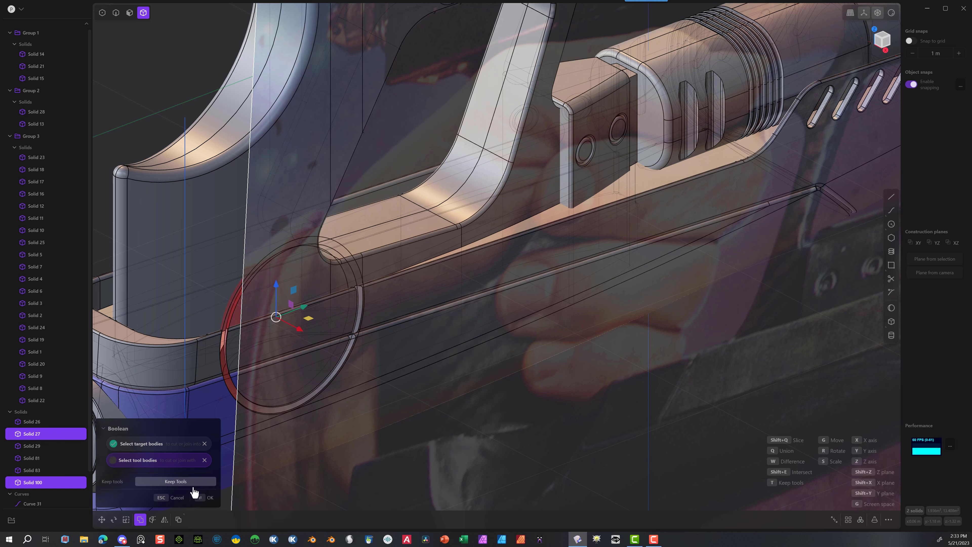
{"action": "left_click", "coordinate": [205, 497]}
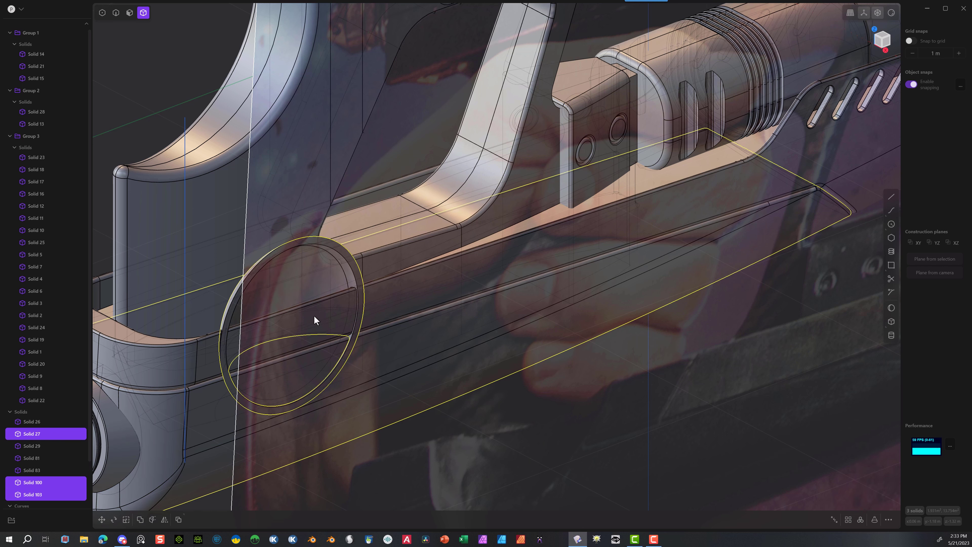
{"action": "key", "text": "Escape"}
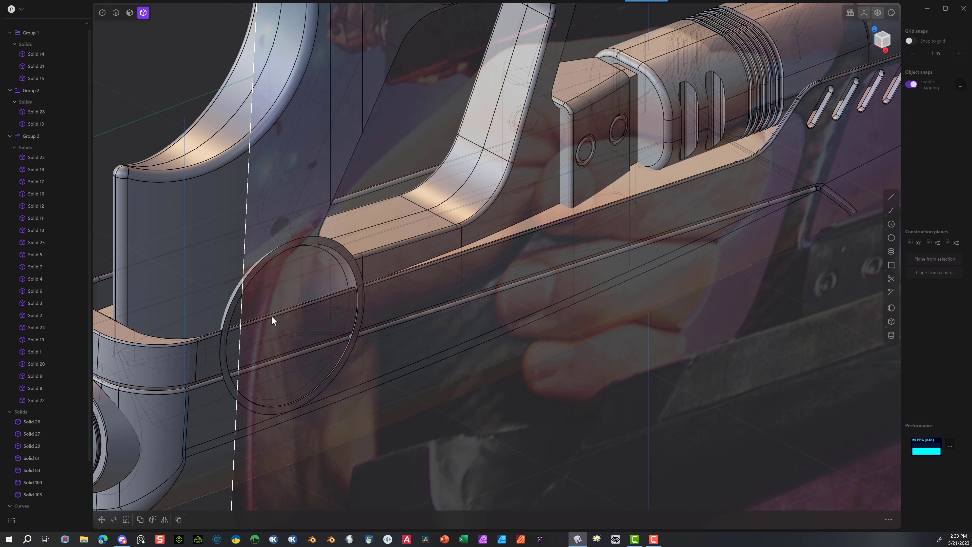
Step: Delete the two leftover body pieces enclosed by the hollowed dome
{"action": "middle_click_drag", "start_coordinate": [302, 370], "coordinate": [354, 352]}
{"action": "left_click", "coordinate": [384, 366]}
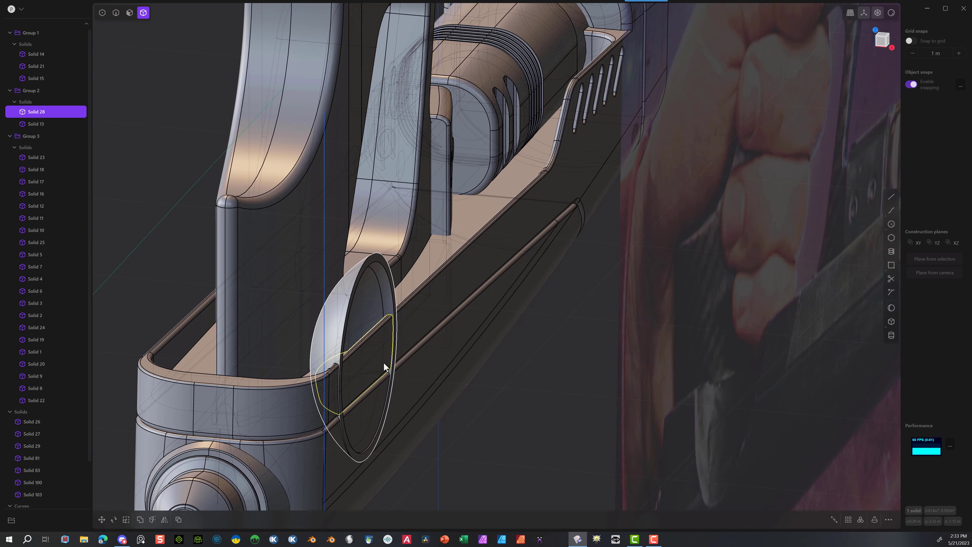
{"action": "left_click", "coordinate": [367, 414], "text": "shift"}
{"action": "key", "text": "Delete"}
Step: Draw a straight line across the dome along the upper band's top edge, from the band's rear edge line to just past the rim
{"action": "scroll", "coordinate": [383, 366], "scroll_direction": "down", "scroll_amount": 3}
{"action": "middle_click_drag", "start_coordinate": [421, 191], "coordinate": [428, 209]}
{"action": "left_click_drag", "start_coordinate": [856, 180], "coordinate": [610, 330]}
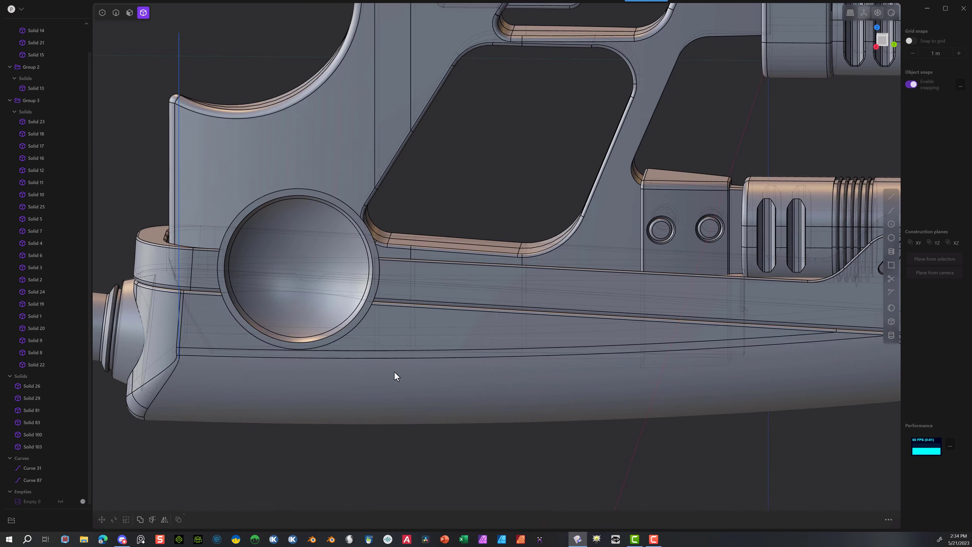
{"action": "middle_click_drag", "start_coordinate": [394, 371], "coordinate": [326, 311]}
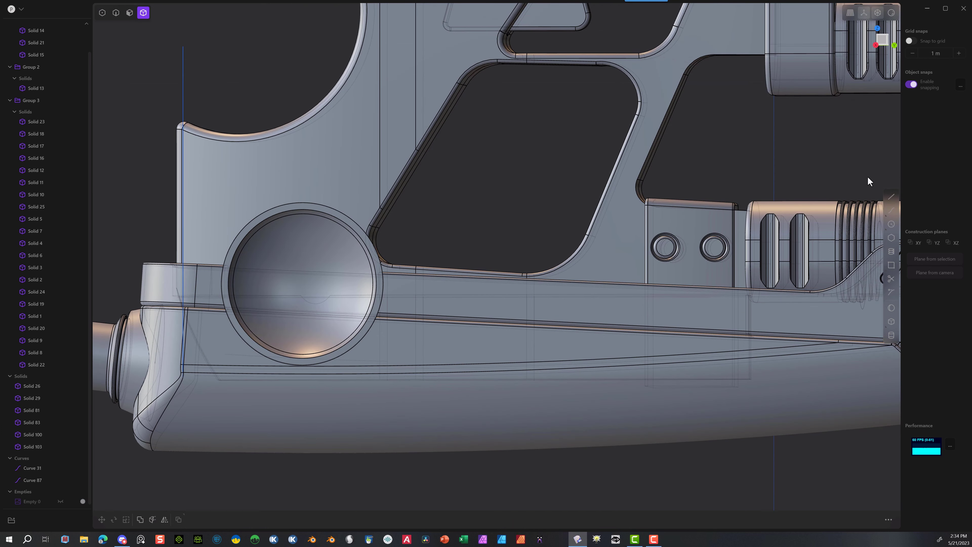
{"action": "left_click", "coordinate": [891, 197]}
{"action": "scroll", "coordinate": [242, 193], "scroll_direction": "up", "scroll_amount": 2}
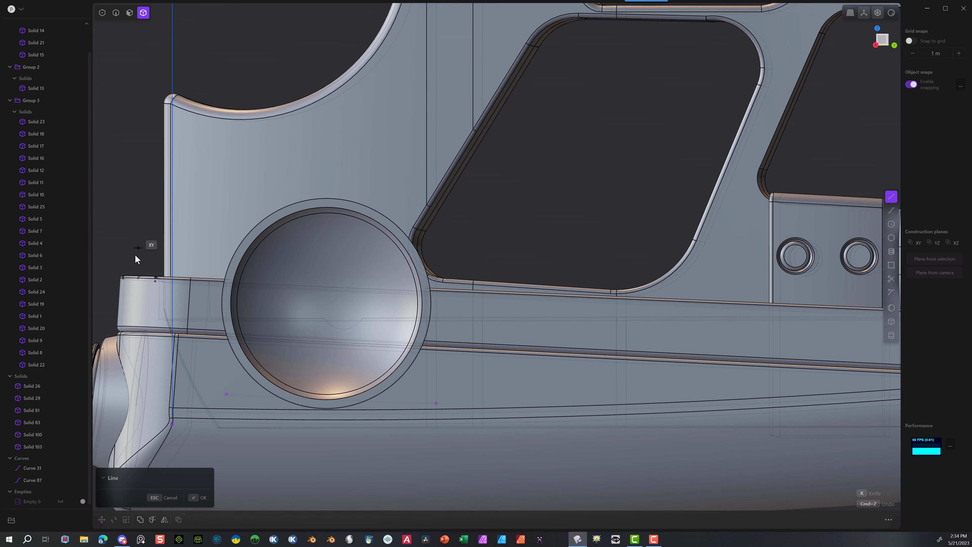
{"action": "scroll", "coordinate": [191, 262], "scroll_direction": "up", "scroll_amount": 4}
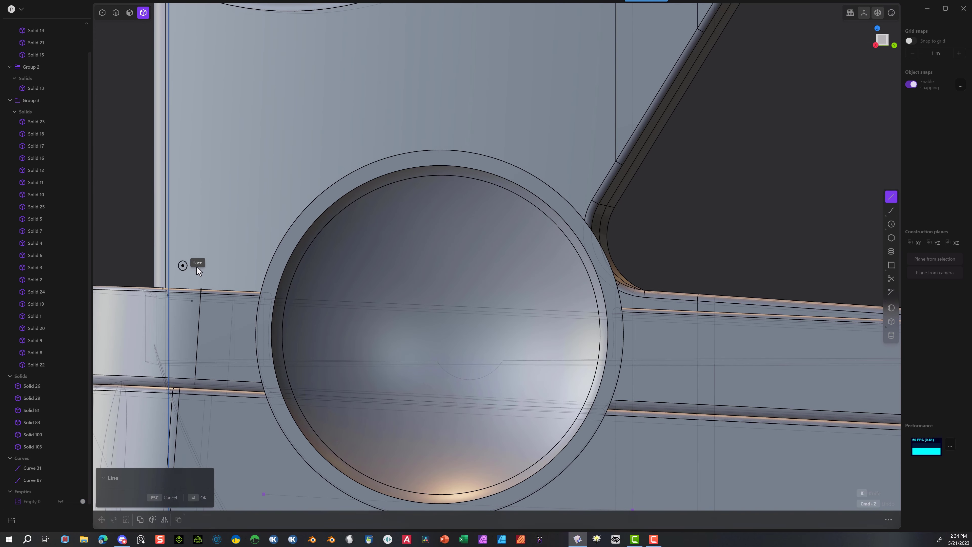
{"action": "left_click", "coordinate": [199, 290]}
{"action": "scroll", "coordinate": [666, 303], "scroll_direction": "up", "scroll_amount": 5}
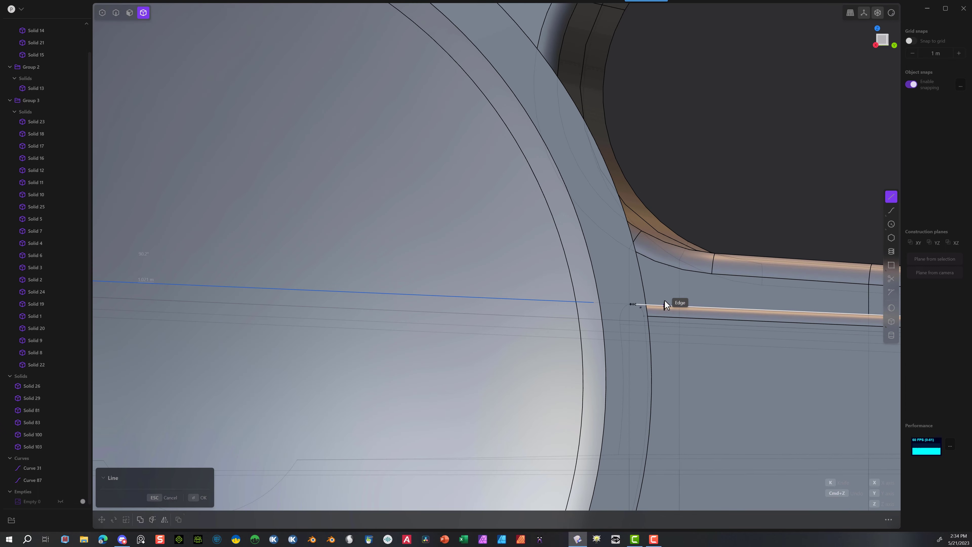
{"action": "left_click", "coordinate": [659, 299]}
{"action": "scroll", "coordinate": [520, 255], "scroll_direction": "down", "scroll_amount": 3}
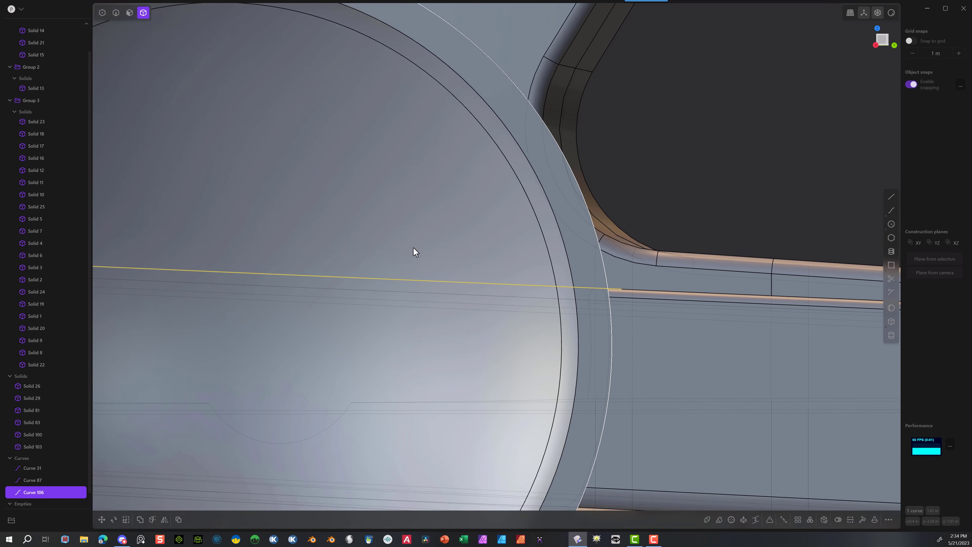
Step: Move the line about 0.06 m outward along X and return to the right view
{"action": "scroll", "coordinate": [400, 247], "scroll_direction": "down", "scroll_amount": 5}
{"action": "middle_click_drag", "start_coordinate": [359, 249], "coordinate": [410, 277]}
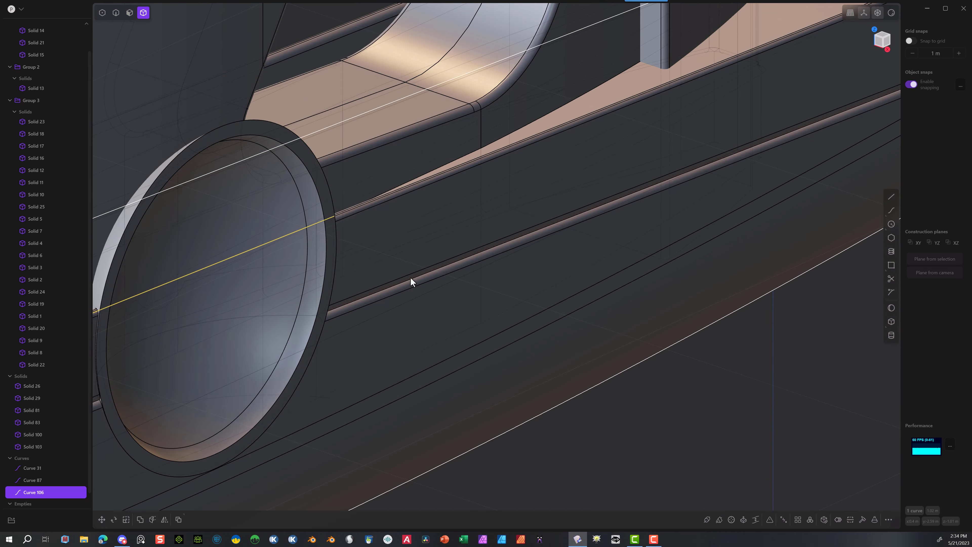
{"action": "left_click", "coordinate": [116, 13]}
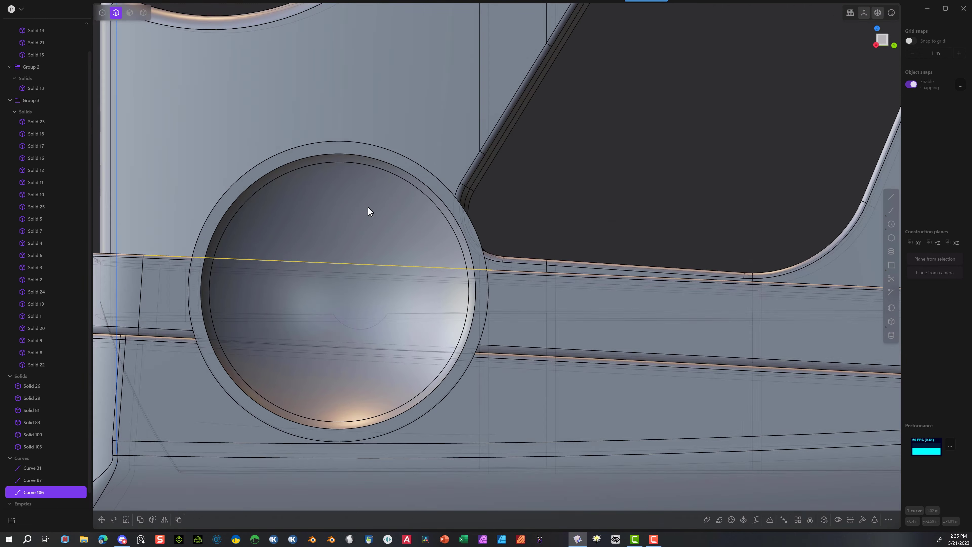
{"action": "middle_click_drag", "start_coordinate": [493, 150], "coordinate": [614, 212]}
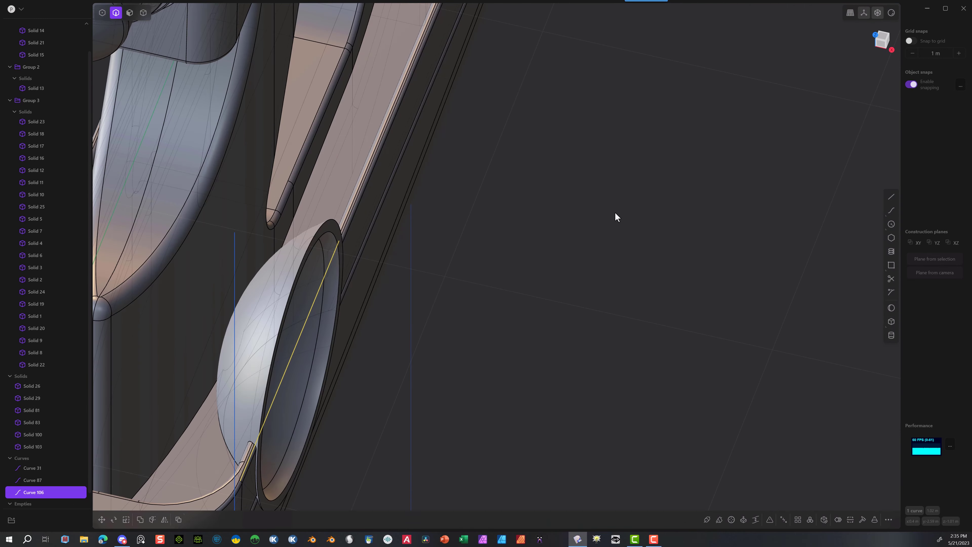
{"action": "key", "text": "g"}
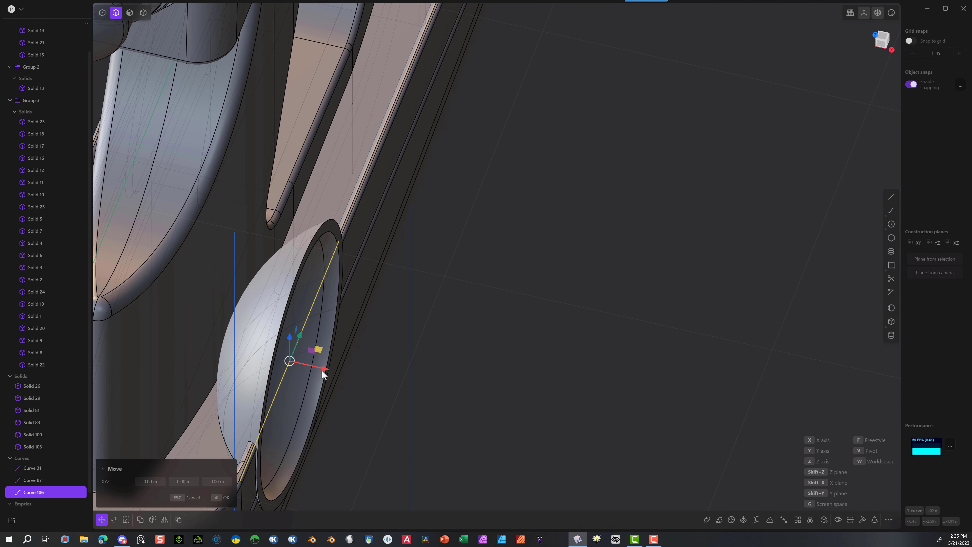
{"action": "left_click_drag", "start_coordinate": [323, 374], "coordinate": [343, 375]}
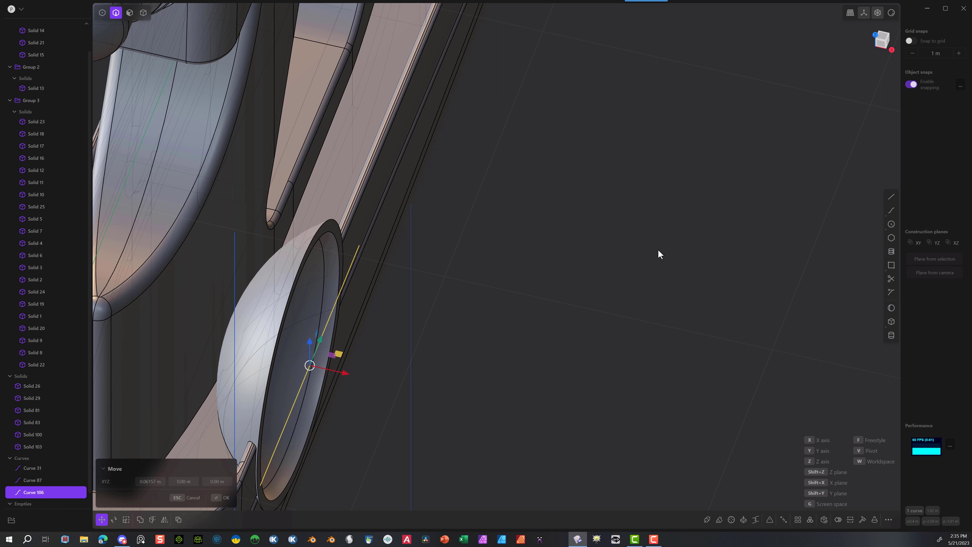
{"action": "left_click", "coordinate": [879, 38]}
{"action": "left_click", "coordinate": [895, 45]}
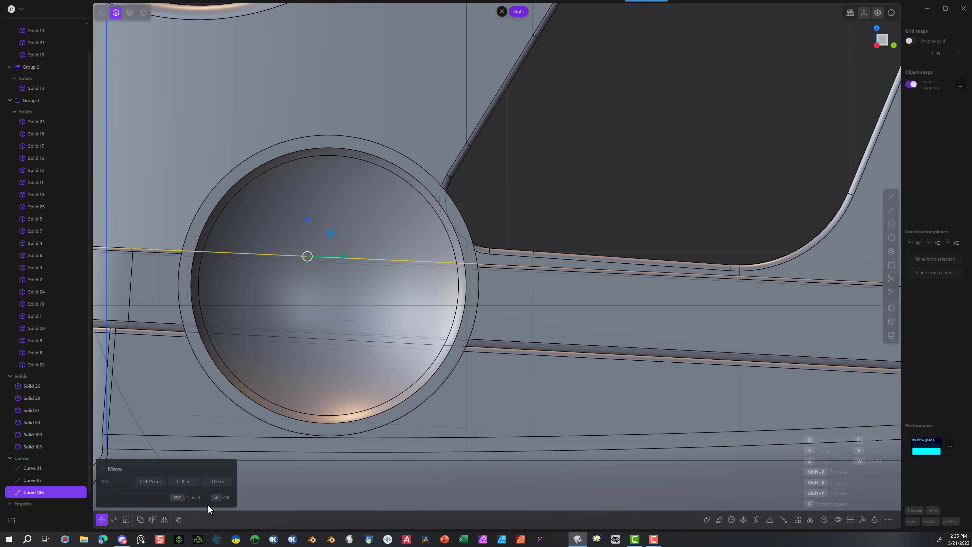
{"action": "left_click", "coordinate": [224, 497]}
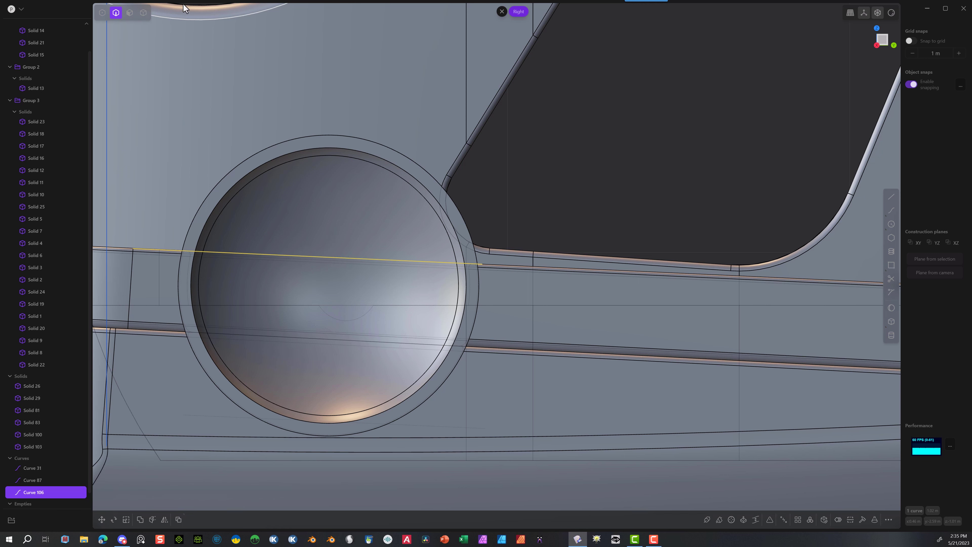
Step: Cut the hollowed dome with the line and delete the part above the band's top edge
{"action": "left_click", "coordinate": [143, 12]}
{"action": "left_click", "coordinate": [251, 162]}
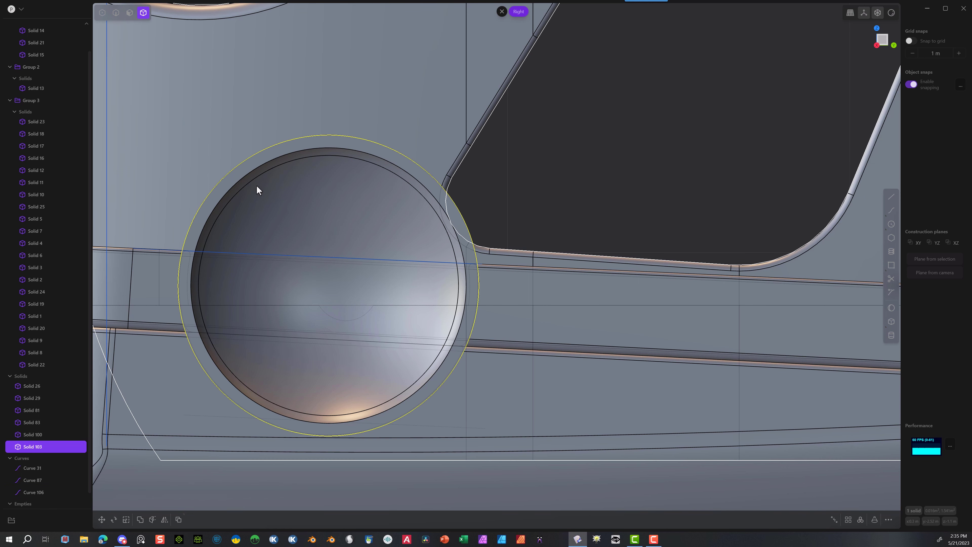
{"action": "left_click", "coordinate": [151, 519]}
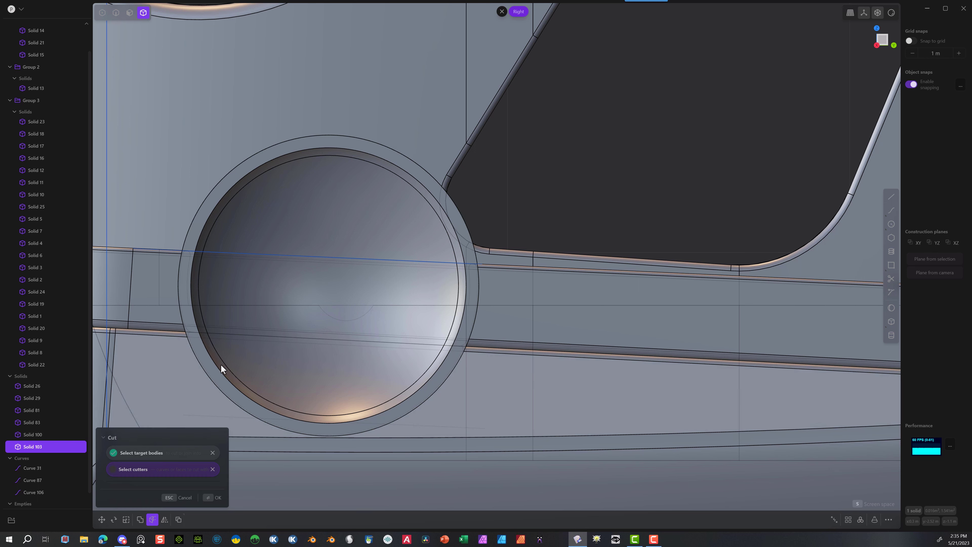
{"action": "left_click", "coordinate": [256, 256]}
{"action": "left_click", "coordinate": [208, 498]}
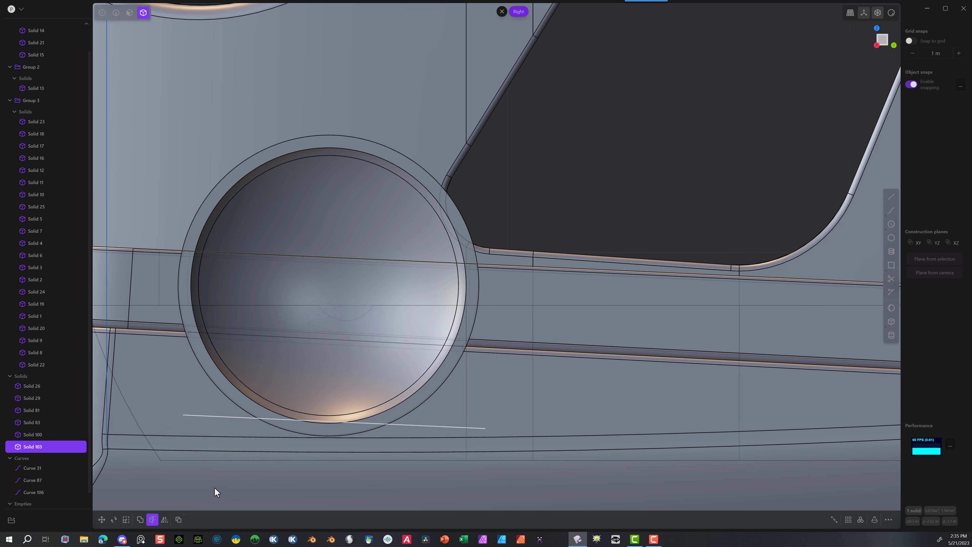
{"action": "left_click", "coordinate": [306, 156]}
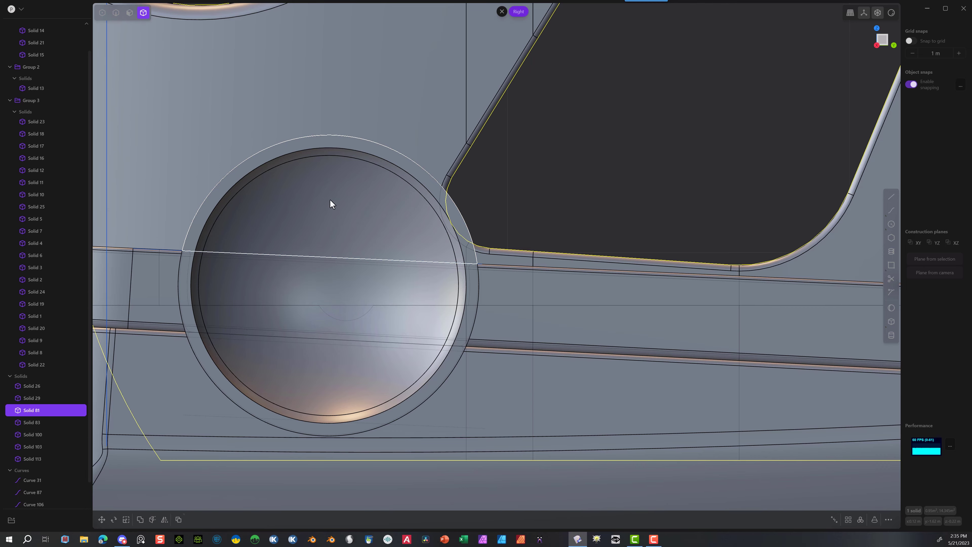
{"action": "left_click", "coordinate": [338, 239]}
{"action": "key", "text": "Delete"}
Step: Fillet the two short outer corner edges at the ends of the dome's cut rim by about 0.015 m
{"action": "scroll", "coordinate": [481, 211], "scroll_direction": "down", "scroll_amount": 3}
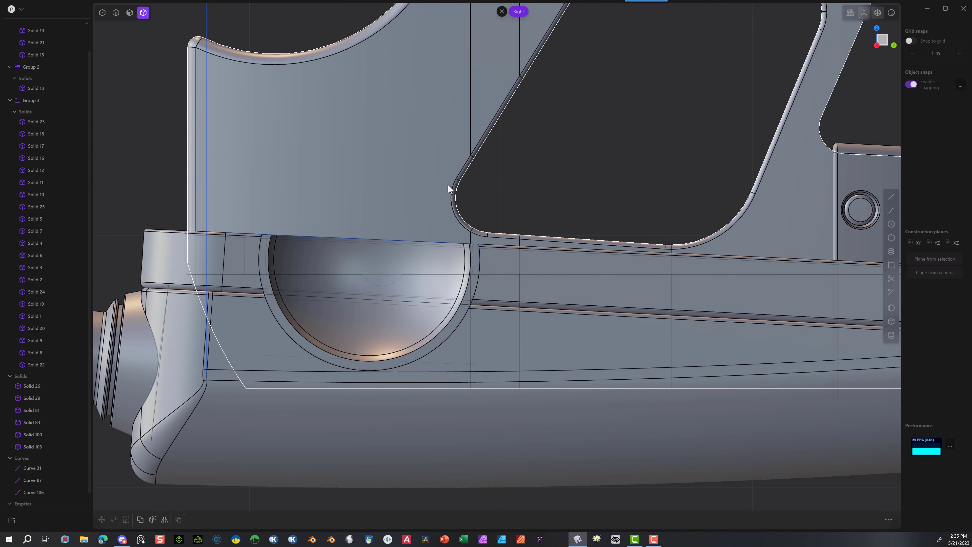
{"action": "middle_click_drag", "start_coordinate": [320, 204], "coordinate": [413, 240]}
{"action": "scroll", "coordinate": [297, 311], "scroll_direction": "up", "scroll_amount": 6}
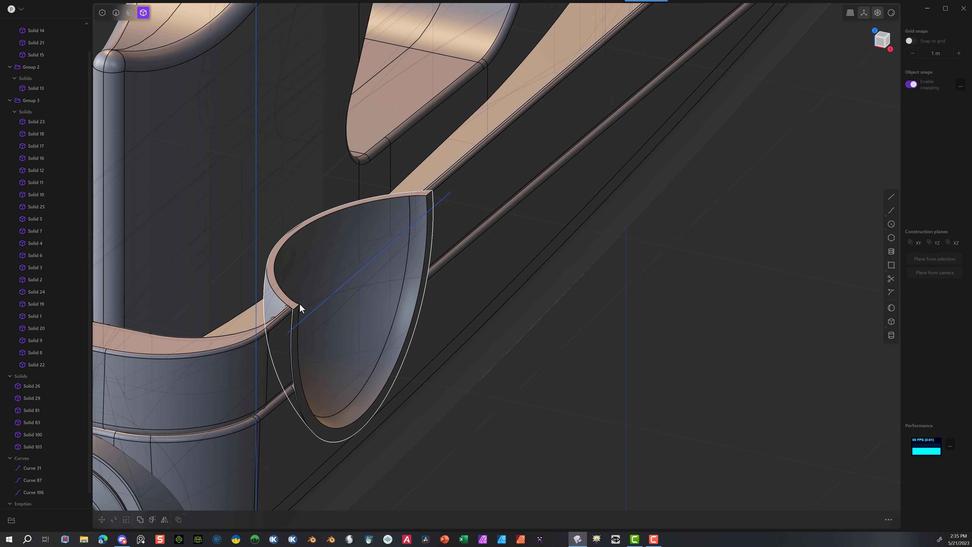
{"action": "scroll", "coordinate": [295, 299], "scroll_direction": "up", "scroll_amount": 3}
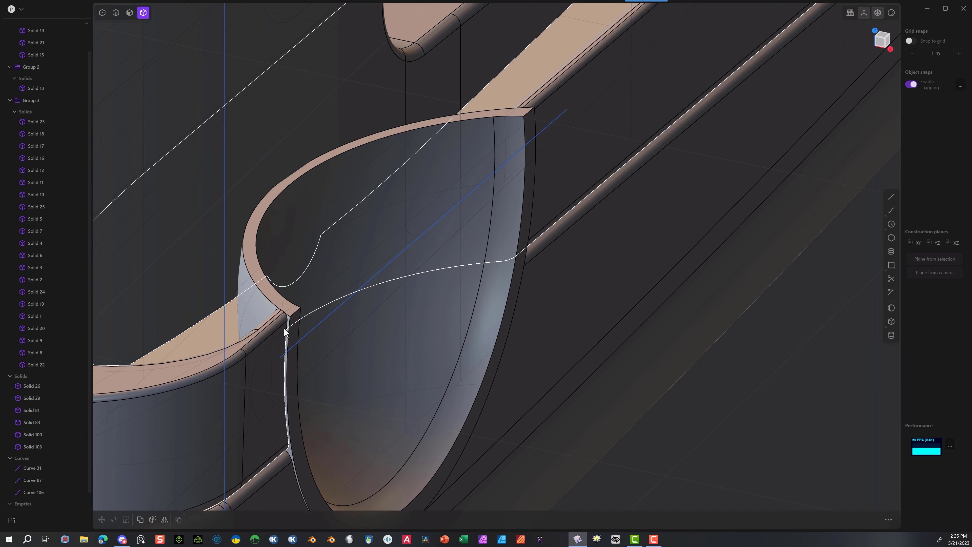
{"action": "left_click", "coordinate": [116, 13]}
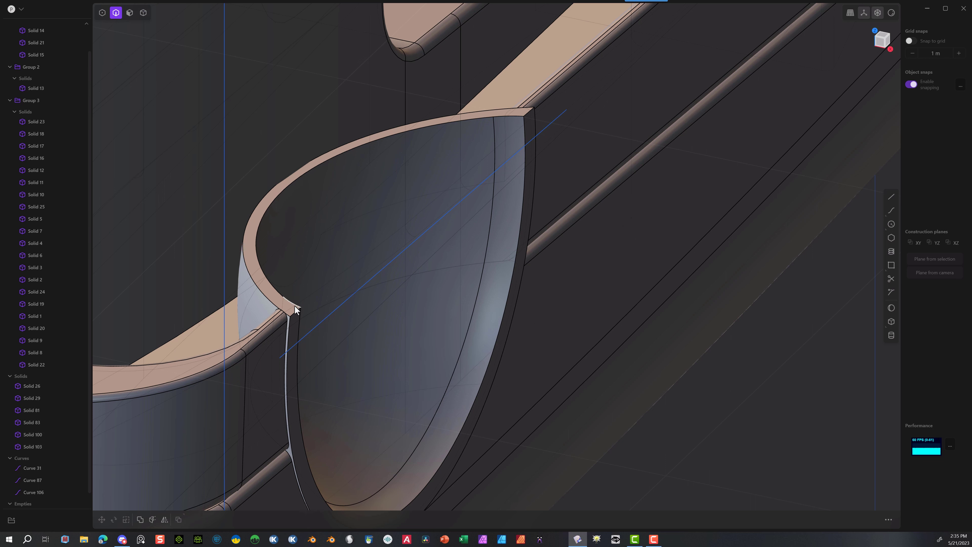
{"action": "left_click", "coordinate": [294, 312]}
{"action": "key", "text": "f"}
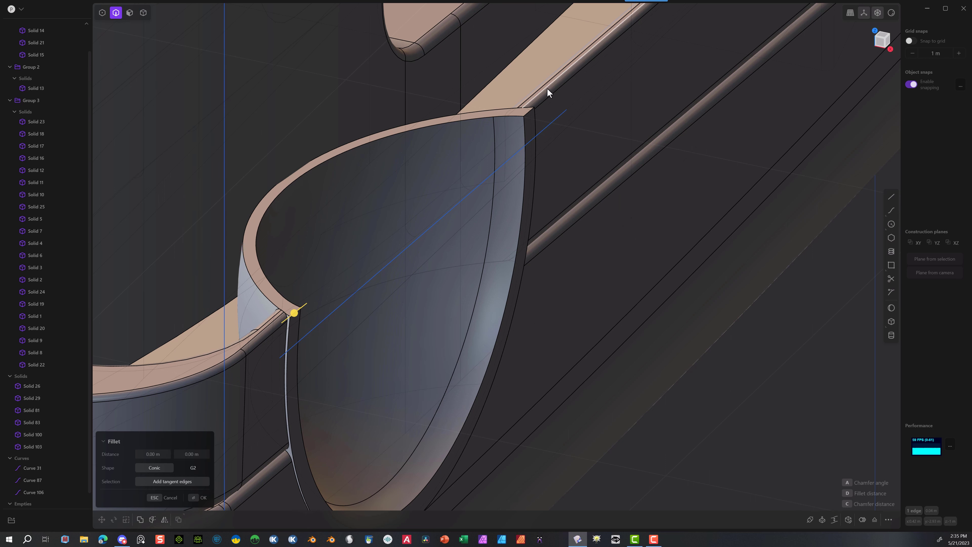
{"action": "left_click", "coordinate": [528, 115]}
{"action": "left_click_drag", "start_coordinate": [531, 115], "coordinate": [537, 112]}
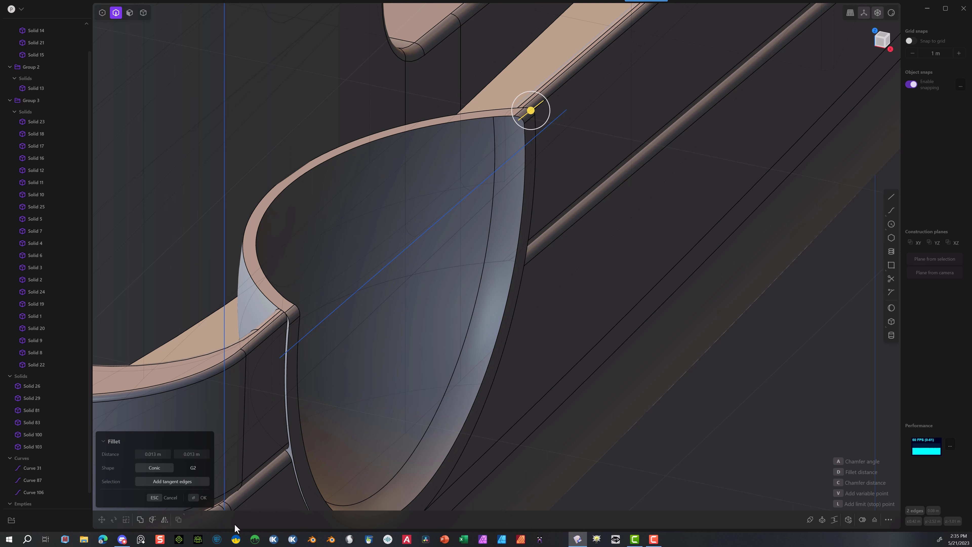
{"action": "left_click", "coordinate": [201, 498]}
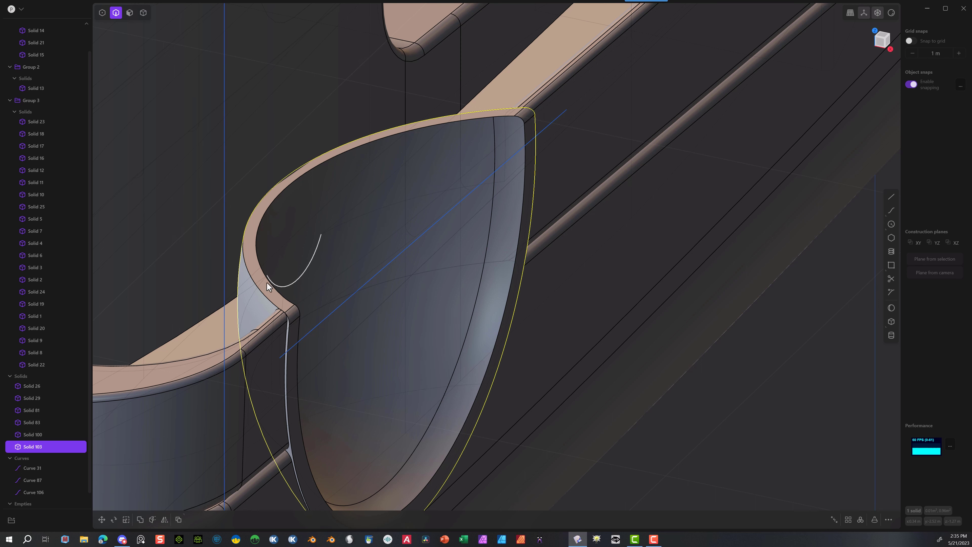
Step: Move the trimmed dome about 0.005 m inward along X
{"action": "key", "text": "Escape"}
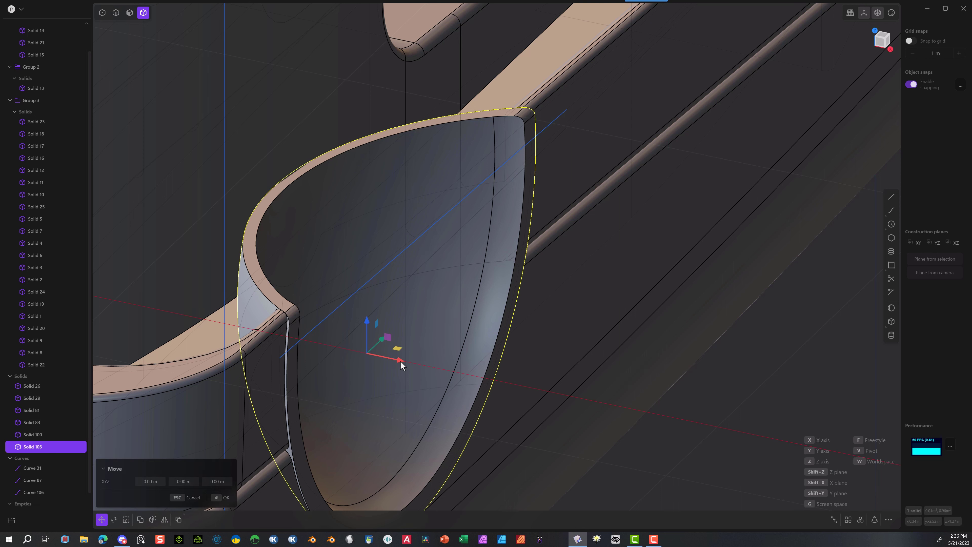
{"action": "left_click_drag", "start_coordinate": [400, 360], "coordinate": [398, 359]}
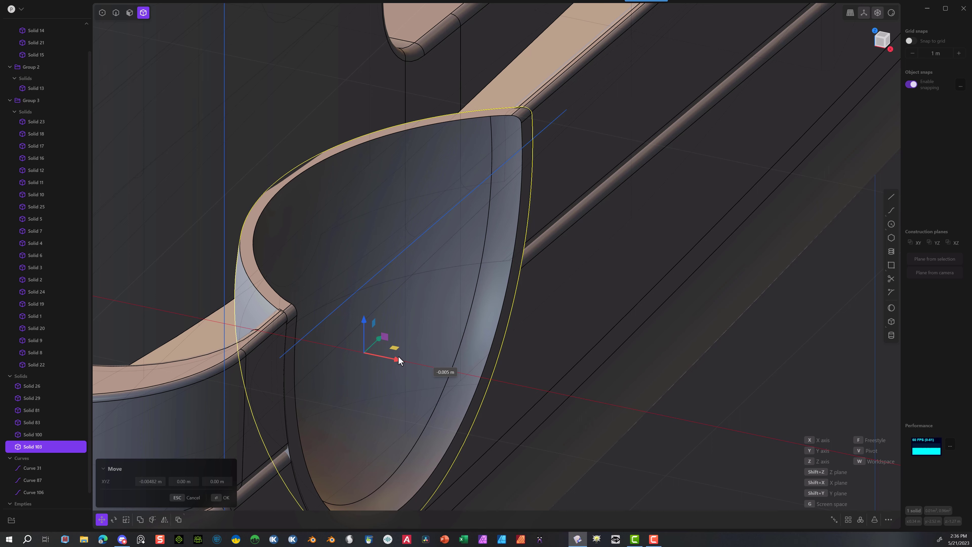
{"action": "left_click_drag", "start_coordinate": [398, 360], "coordinate": [398, 356]}
{"action": "scroll", "coordinate": [437, 324], "scroll_direction": "down", "scroll_amount": 10}
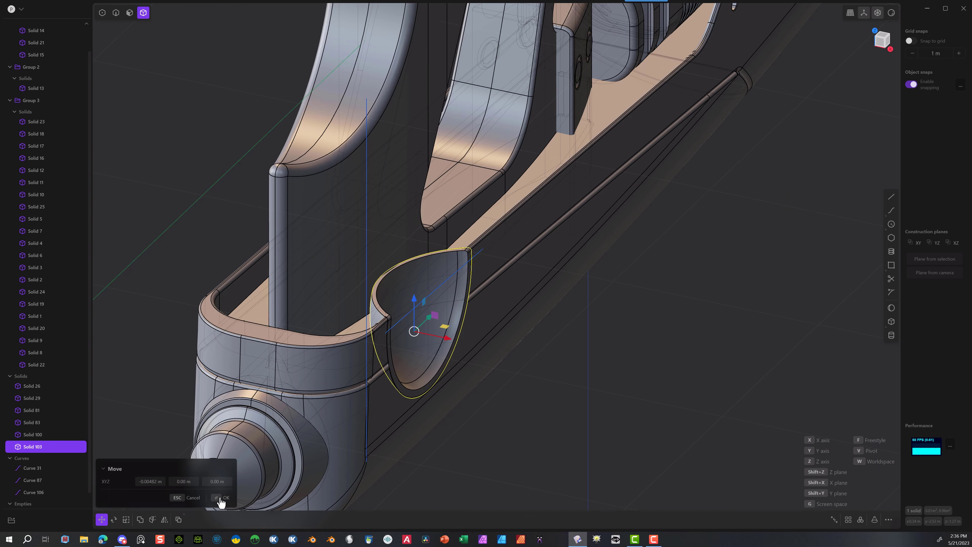
{"action": "left_click", "coordinate": [219, 499]}
{"action": "left_click", "coordinate": [726, 371]}
Step: Fillet the inner edge of the dome's rim around the hollow
{"action": "middle_click_drag", "start_coordinate": [727, 370], "coordinate": [668, 383]}
{"action": "key", "text": "2"}
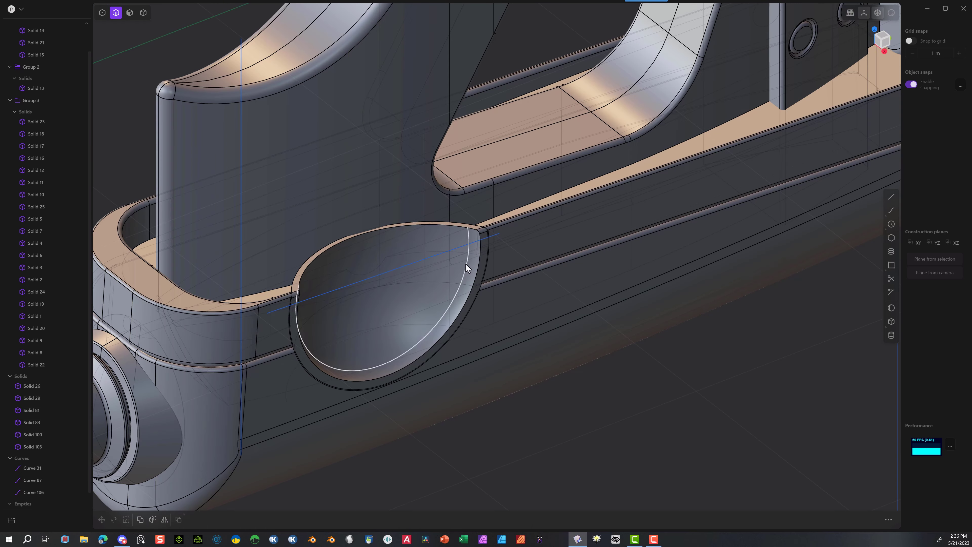
{"action": "left_click", "coordinate": [466, 264]}
{"action": "key", "text": "b"}
{"action": "left_click_drag", "start_coordinate": [467, 264], "coordinate": [480, 264]}
{"action": "key", "text": "Return"}
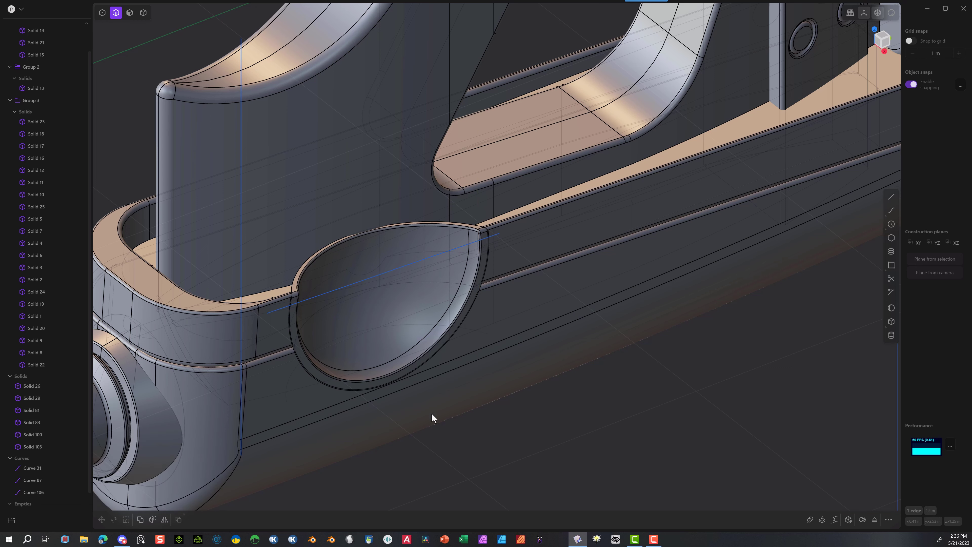
Step: Try to union the dome with the lower body's shell below the band
{"action": "double_click", "coordinate": [391, 385]}
{"action": "middle_click_drag", "start_coordinate": [391, 384], "coordinate": [321, 272]}
{"action": "double_click", "coordinate": [322, 336], "text": "shift"}
{"action": "key", "text": "q"}
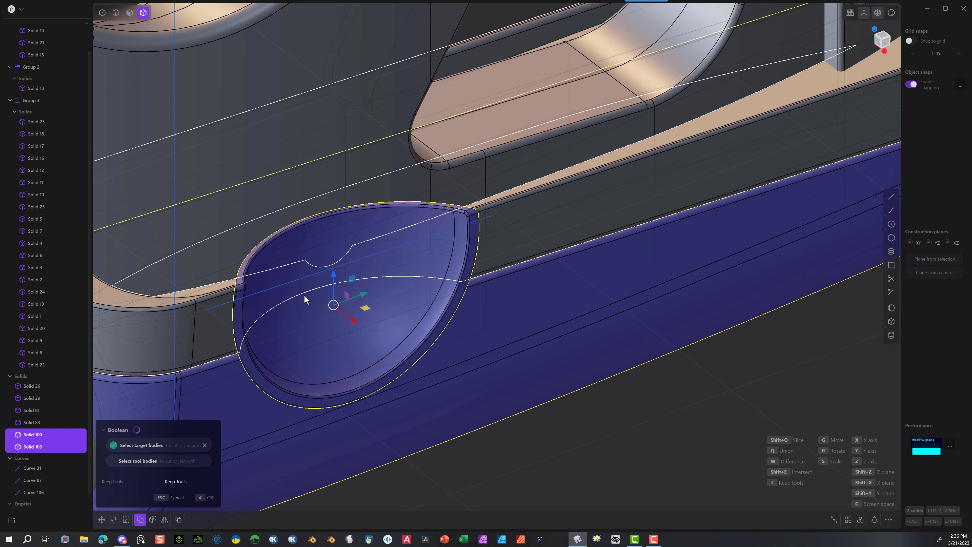
{"action": "left_click", "coordinate": [203, 500]}
{"action": "middle_click_drag", "start_coordinate": [386, 469], "coordinate": [581, 347]}
{"action": "scroll", "coordinate": [129, 95], "scroll_direction": "down", "scroll_amount": 3}
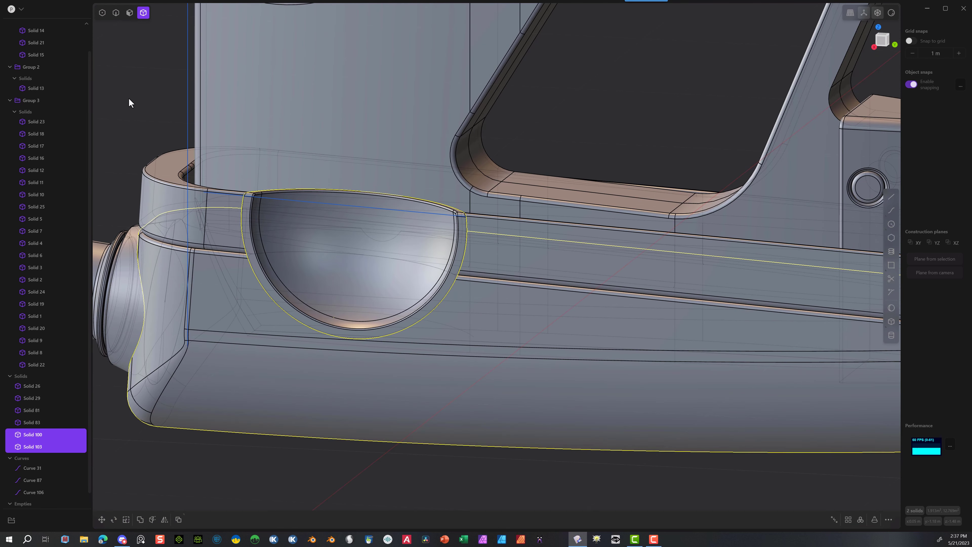
{"action": "left_click", "coordinate": [128, 95]}
Step: Union the dome with the lower body's shell, using the shell as target and the dome as tool
{"action": "left_click", "coordinate": [199, 285]}
{"action": "scroll", "coordinate": [229, 207], "scroll_direction": "up", "scroll_amount": 5}
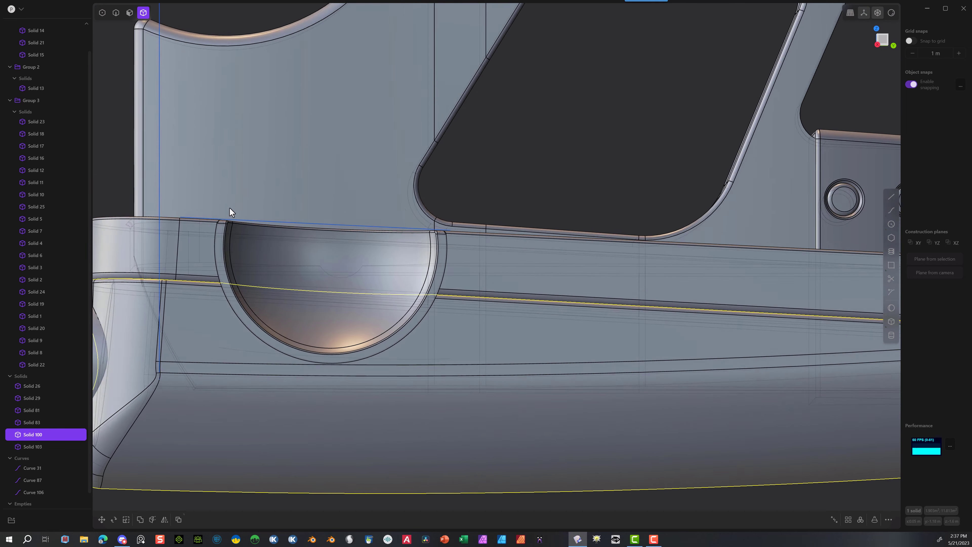
{"action": "left_click", "coordinate": [221, 245], "text": "shift"}
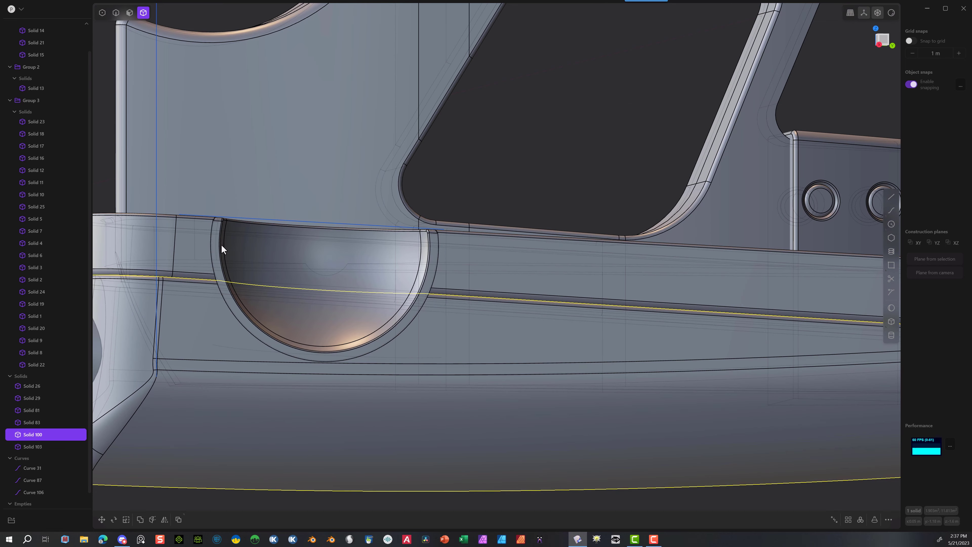
{"action": "key", "text": "q"}
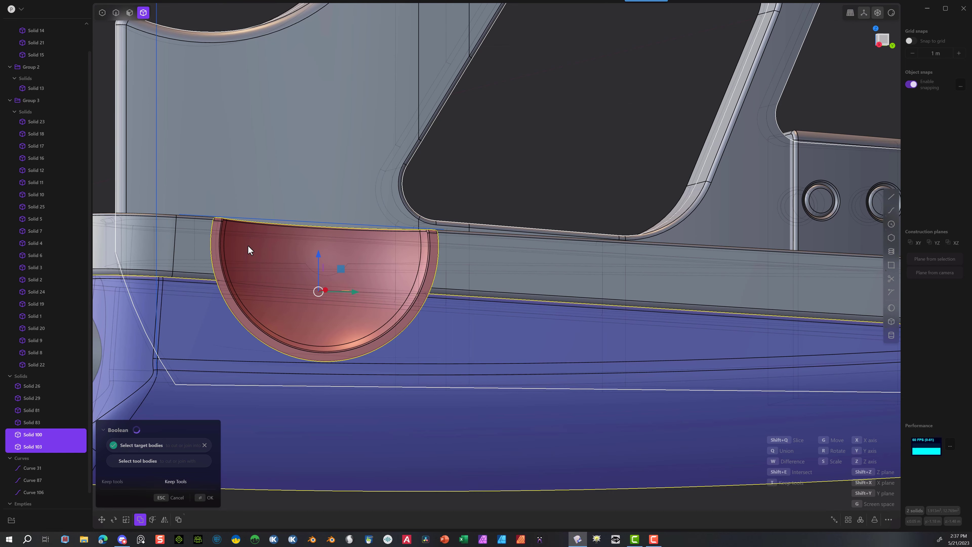
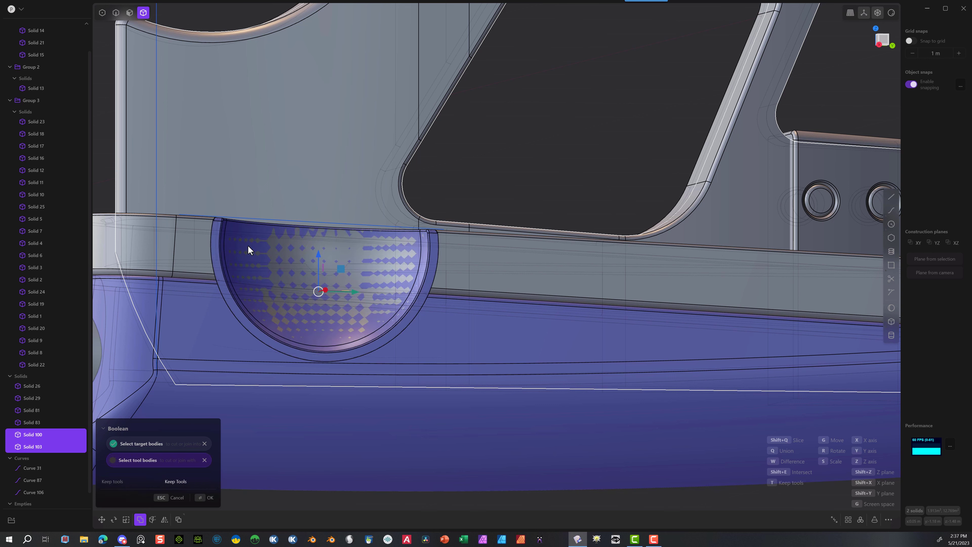
{"action": "left_click", "coordinate": [205, 497]}
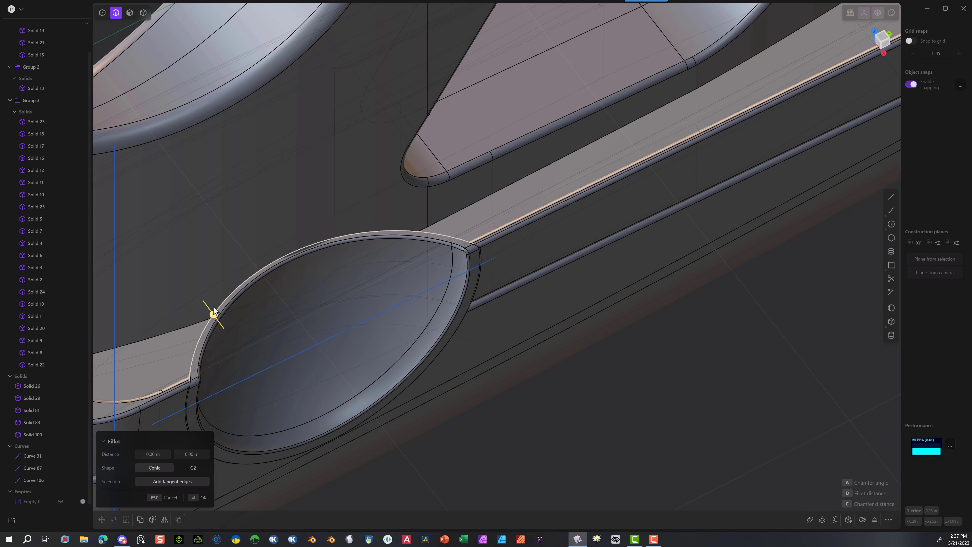
Step: Fillet the curved outer edge along the top of the dome's cut face by about 0.0048 m
{"action": "left_click_drag", "start_coordinate": [213, 313], "coordinate": [213, 310]}
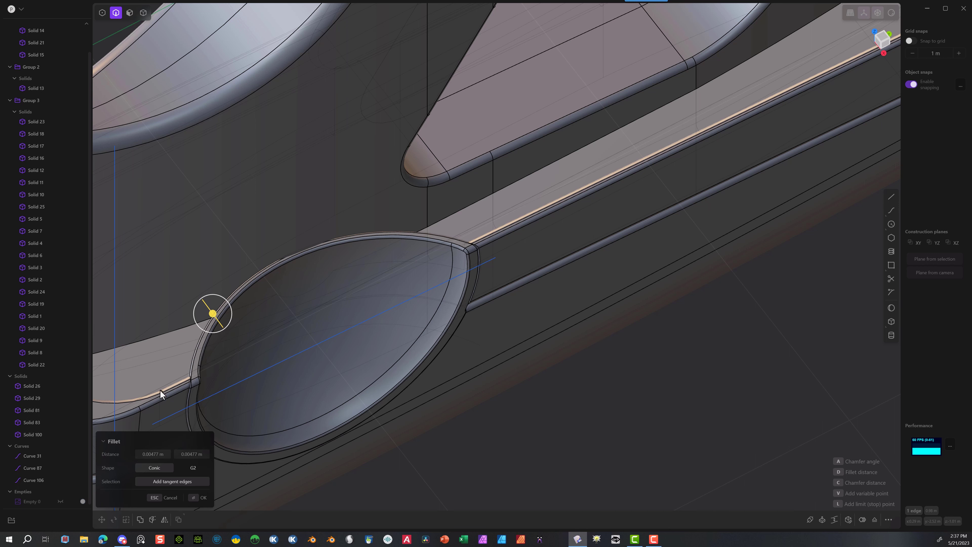
{"action": "left_click", "coordinate": [200, 494]}
{"action": "middle_click_drag", "start_coordinate": [298, 462], "coordinate": [281, 364]}
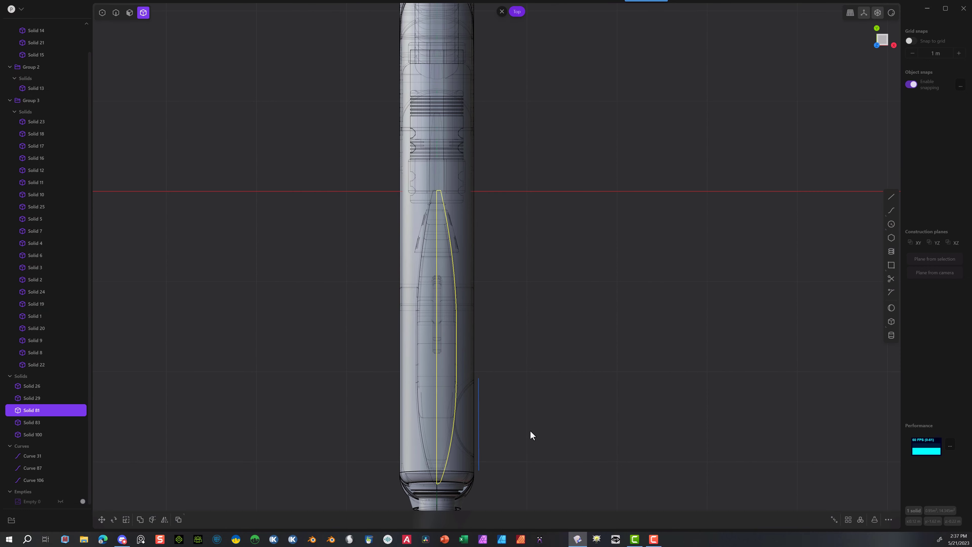
Step: Mirror the lower body's shell with the dome recess across the X plane, slicing it down the mirror plane
{"action": "middle_click_drag", "start_coordinate": [557, 379], "coordinate": [551, 189], "text": "shift"}
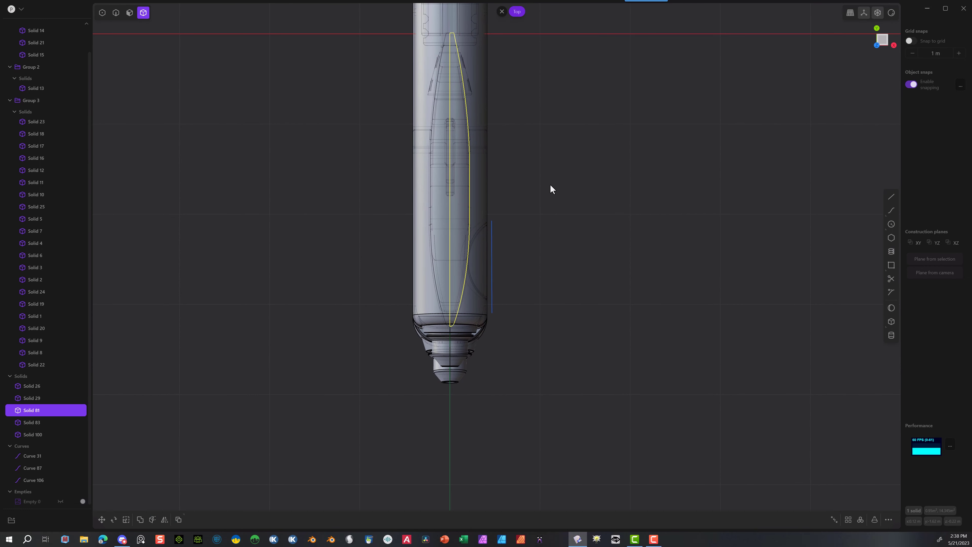
{"action": "middle_click_drag", "start_coordinate": [384, 314], "coordinate": [471, 365]}
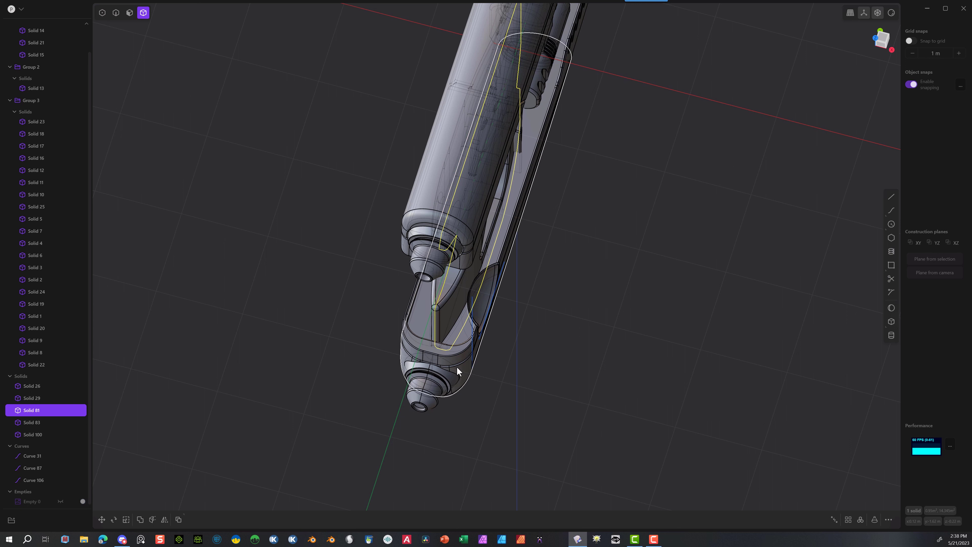
{"action": "left_click", "coordinate": [467, 365]}
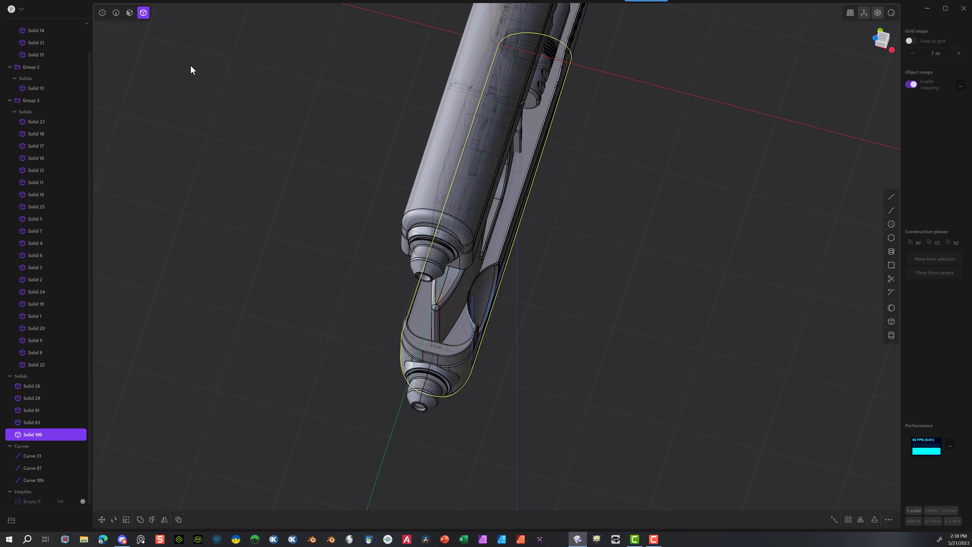
{"action": "left_click", "coordinate": [164, 520]}
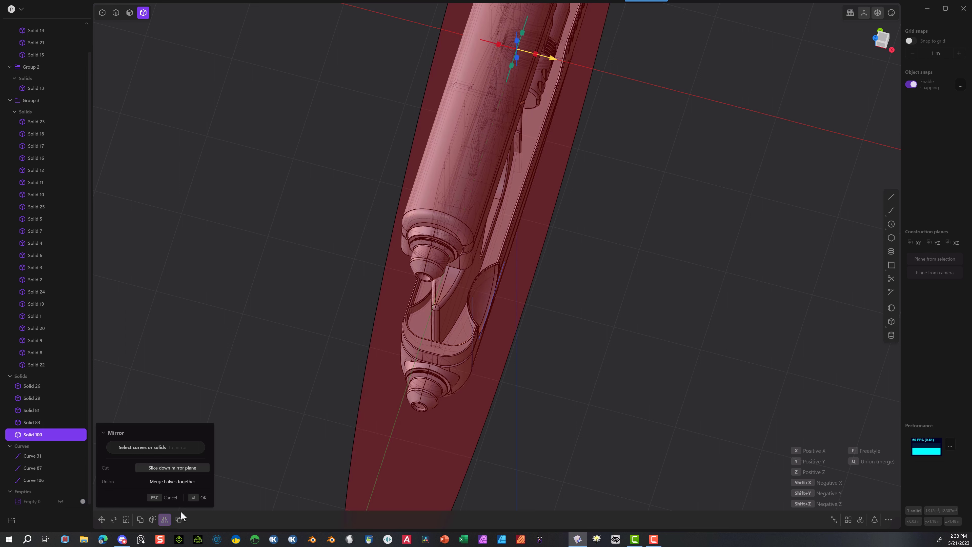
{"action": "left_click", "coordinate": [191, 499]}
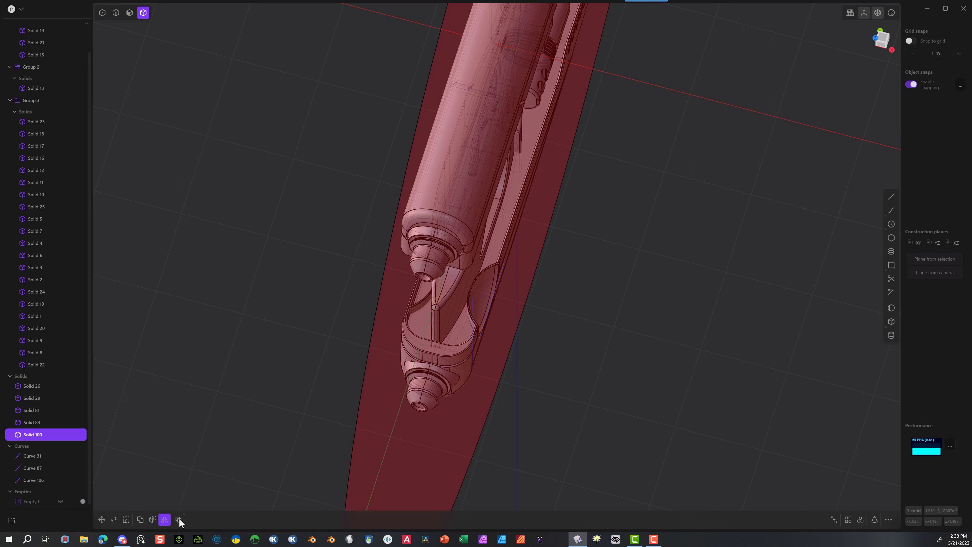
{"action": "left_click", "coordinate": [224, 395]}
Step: Mirror the lower body's upper band across the X plane, slicing it down the mirror plane
{"action": "left_click", "coordinate": [457, 336]}
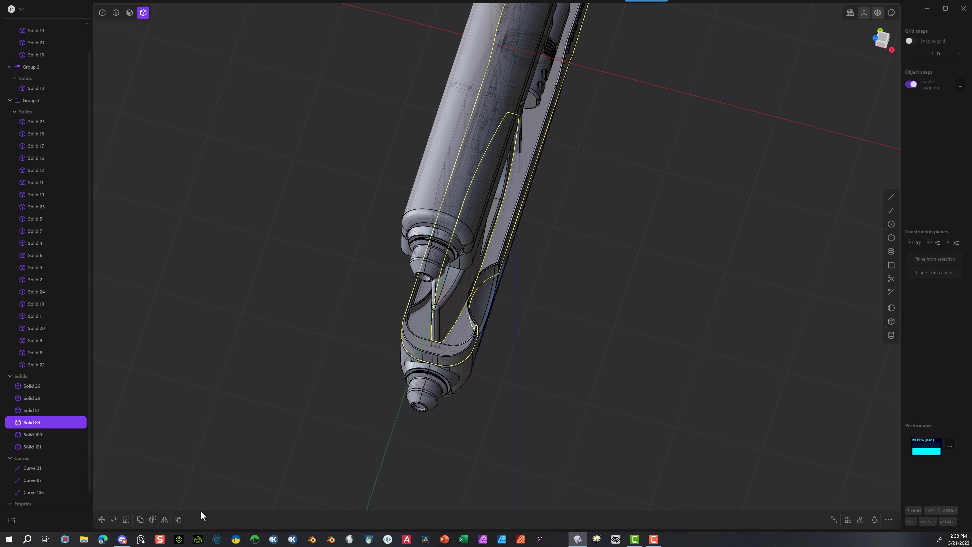
{"action": "left_click", "coordinate": [164, 519]}
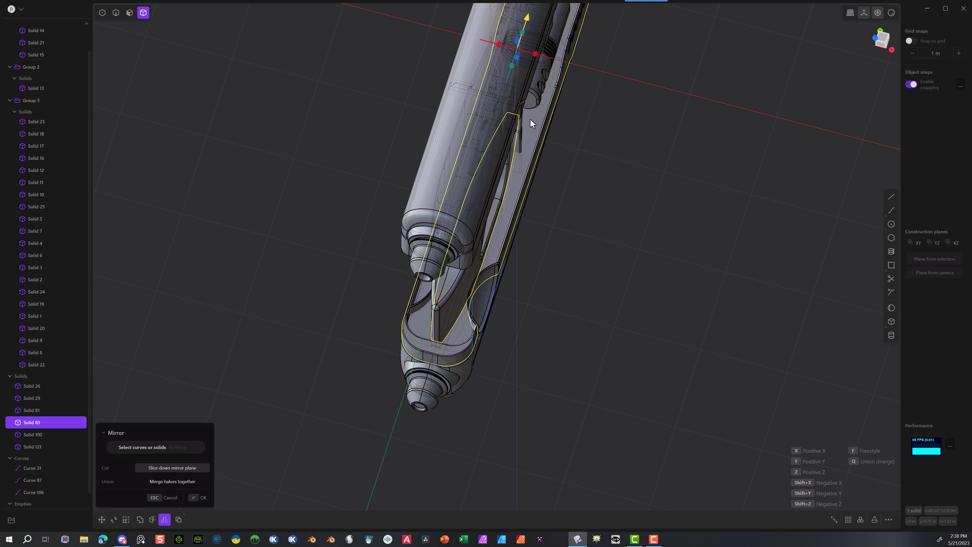
{"action": "left_click", "coordinate": [535, 54]}
{"action": "left_click", "coordinate": [199, 497]}
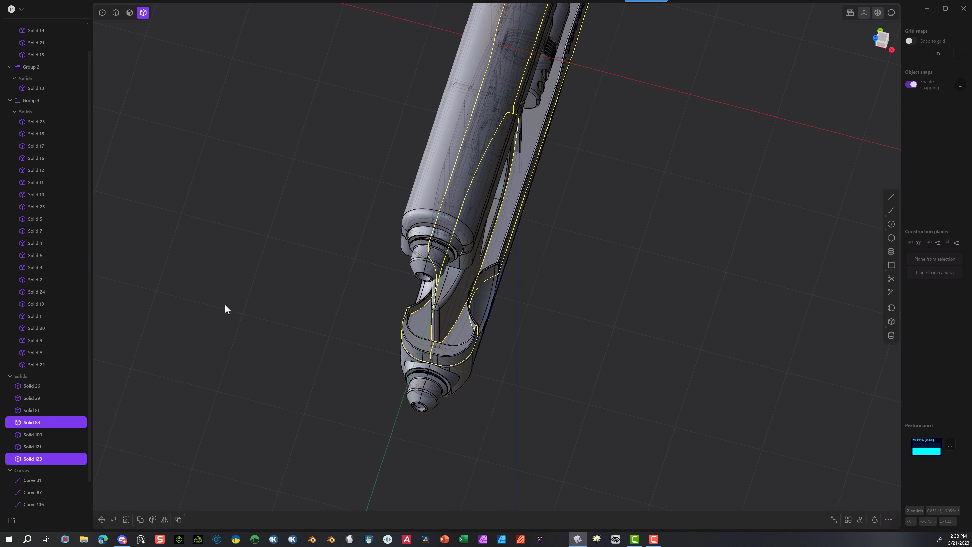
Step: Delete the three leftover construction curves
{"action": "middle_click_drag", "start_coordinate": [231, 307], "coordinate": [381, 275]}
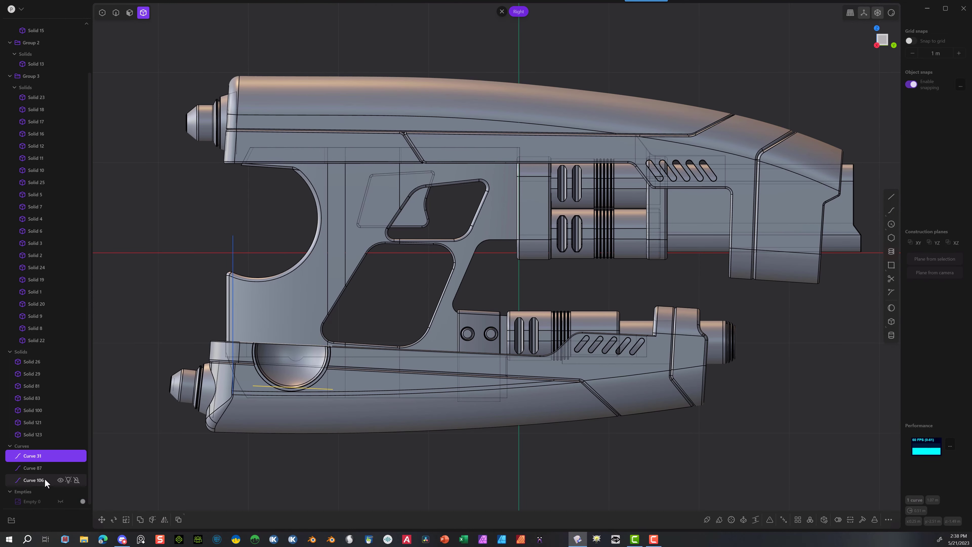
{"action": "left_click", "coordinate": [42, 480], "text": "shift"}
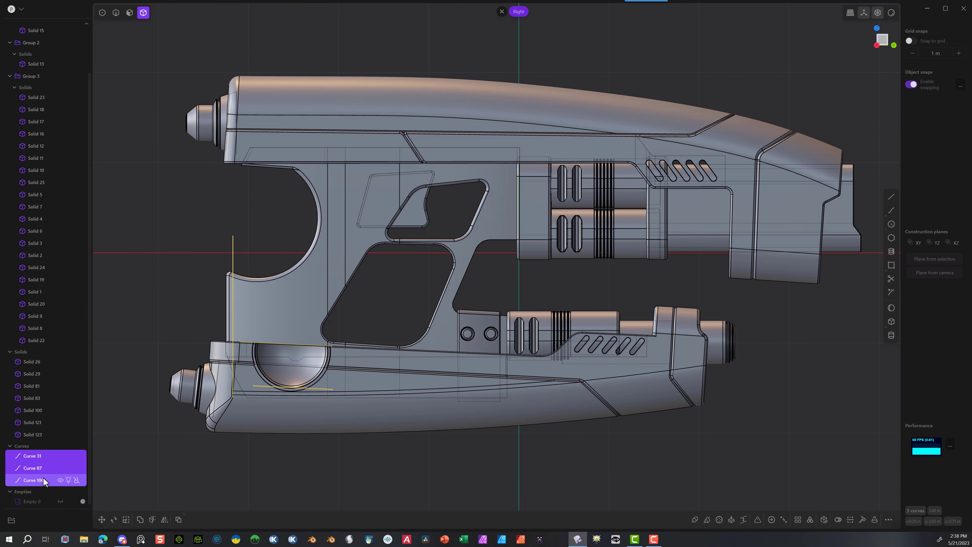
{"action": "key", "text": "Delete"}
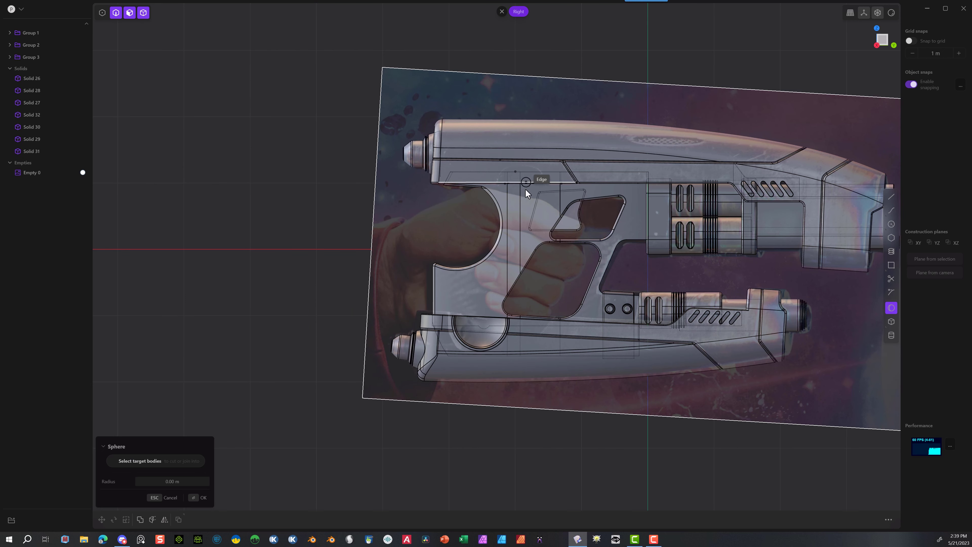
{"action": "left_click", "coordinate": [524, 191]}
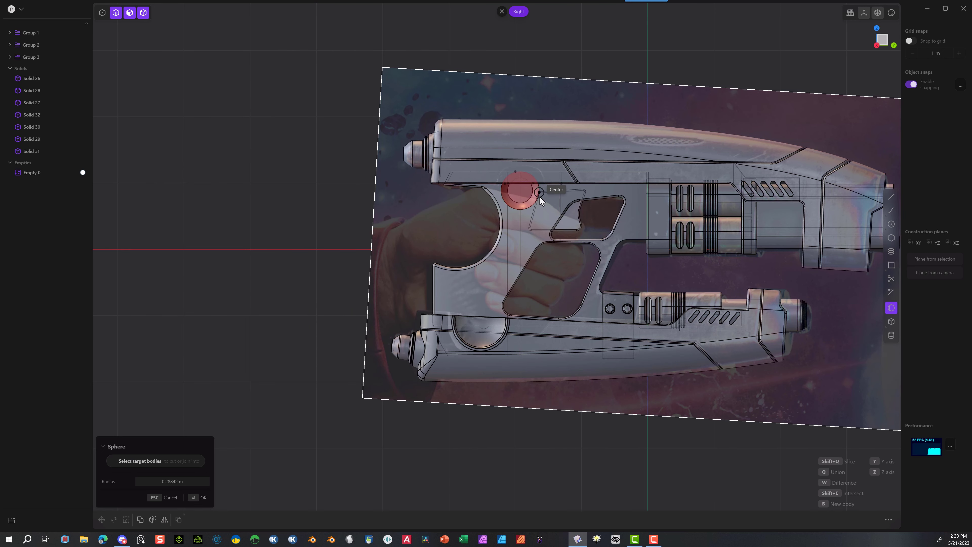
{"action": "left_click", "coordinate": [548, 202]}
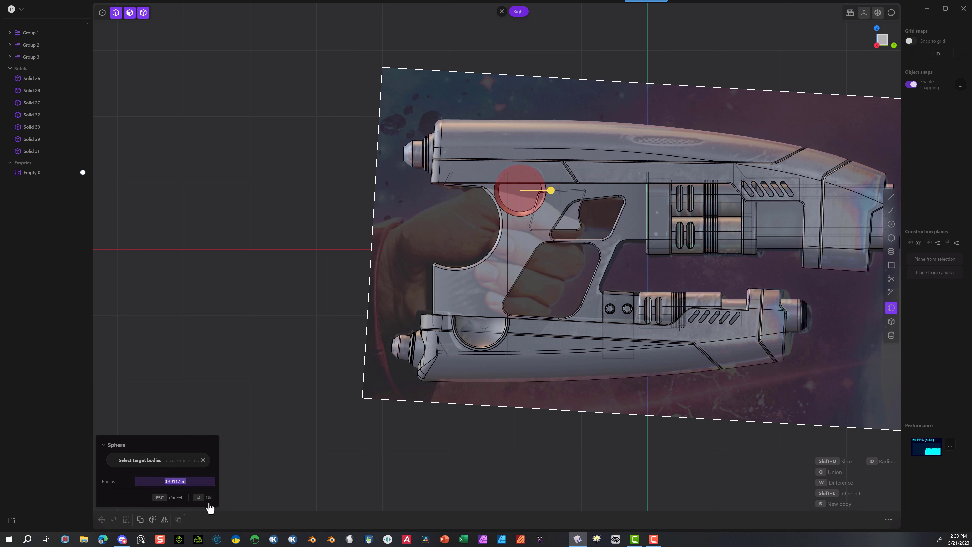
{"action": "left_click", "coordinate": [173, 498]}
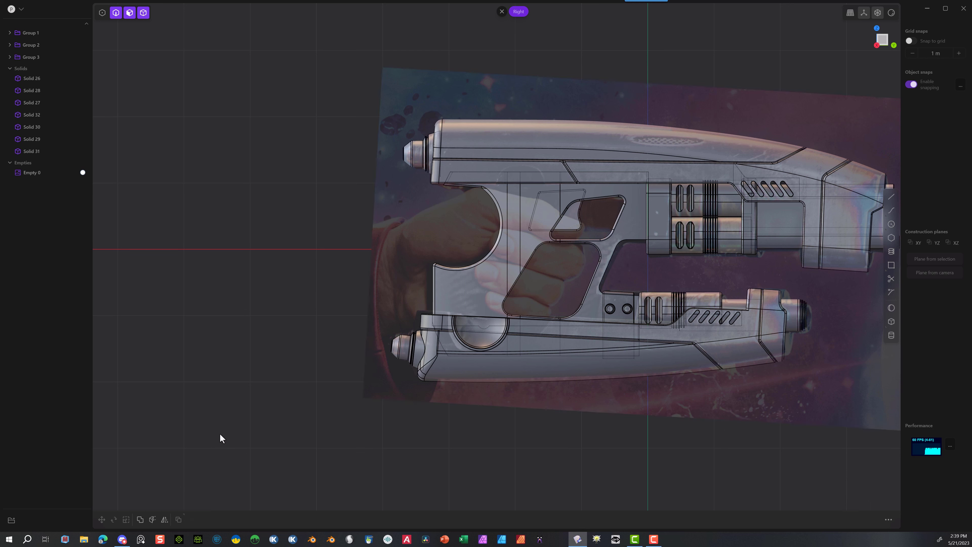
Step: Create a sphere of about 0.39 m radius in the empty space beside the pistol's rear
{"action": "left_click", "coordinate": [892, 309]}
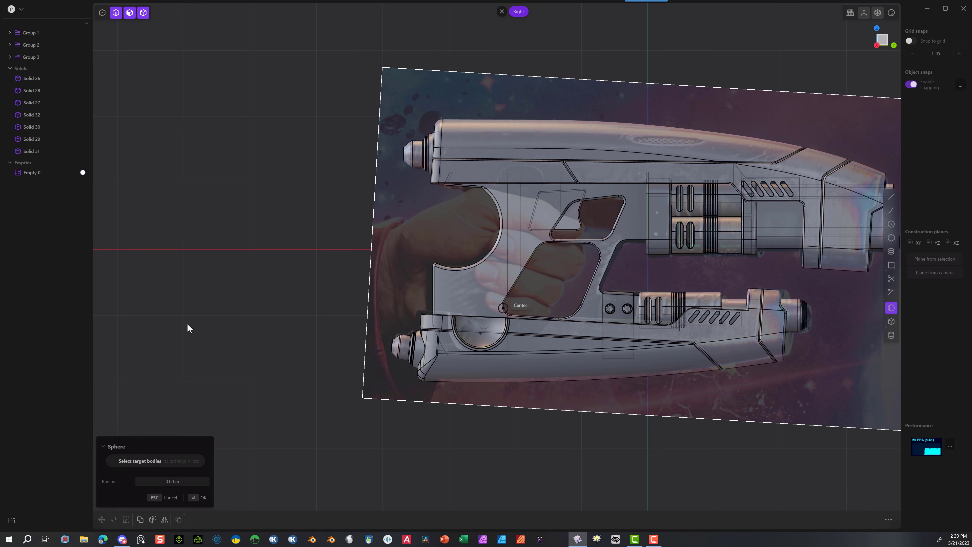
{"action": "left_click", "coordinate": [184, 252]}
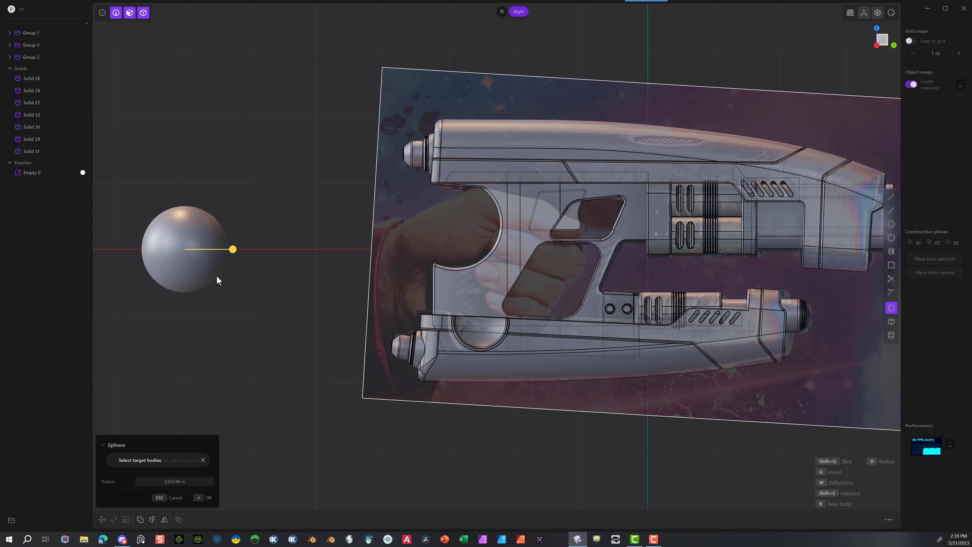
{"action": "left_click", "coordinate": [186, 483]}
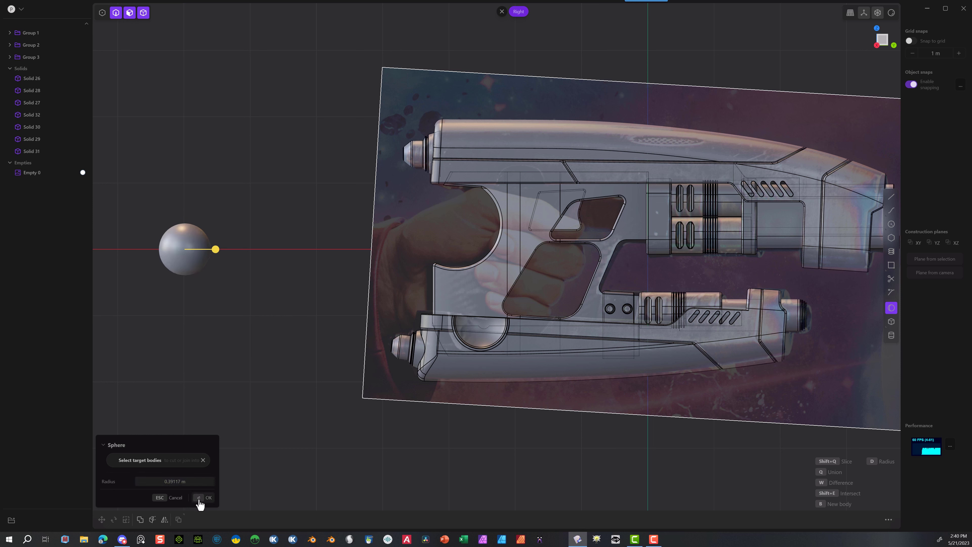
{"action": "left_click", "coordinate": [205, 498]}
Step: Move the sphere about 5.06 m in Y, 0.91 m in Z and 0.64 m in X to the upper body's lower edge above the grip
{"action": "key", "text": "g"}
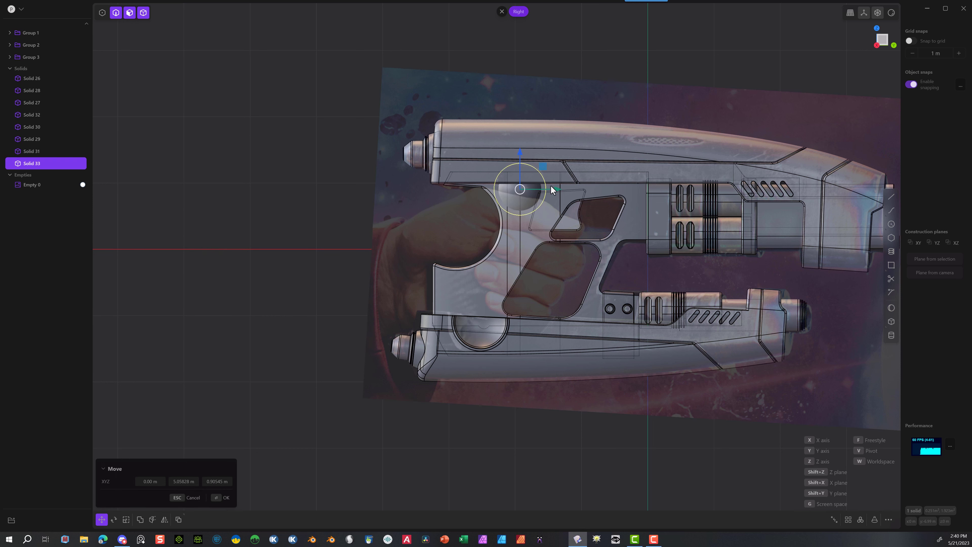
{"action": "middle_click_drag", "start_coordinate": [549, 188], "coordinate": [514, 168]}
{"action": "scroll", "coordinate": [514, 168], "scroll_direction": "up", "scroll_amount": 3}
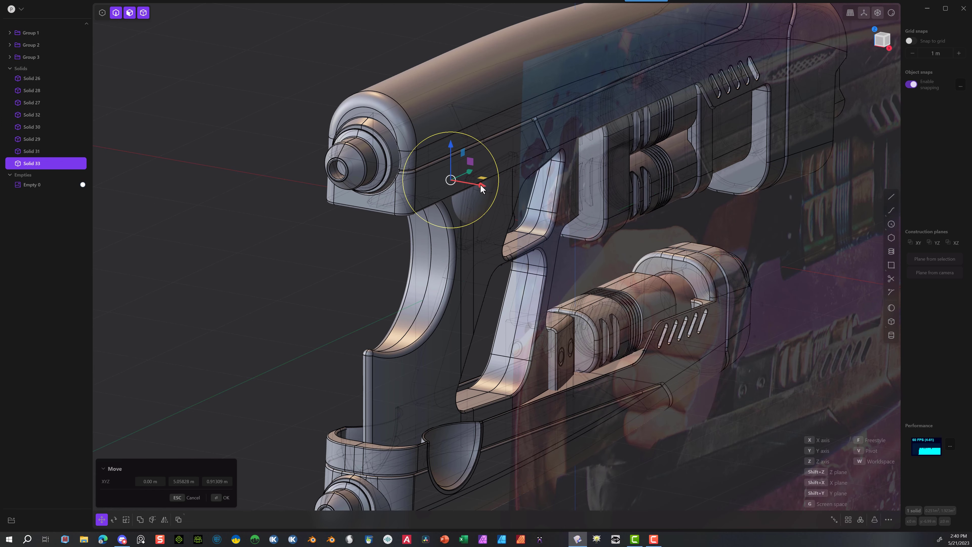
{"action": "key", "text": "x"}
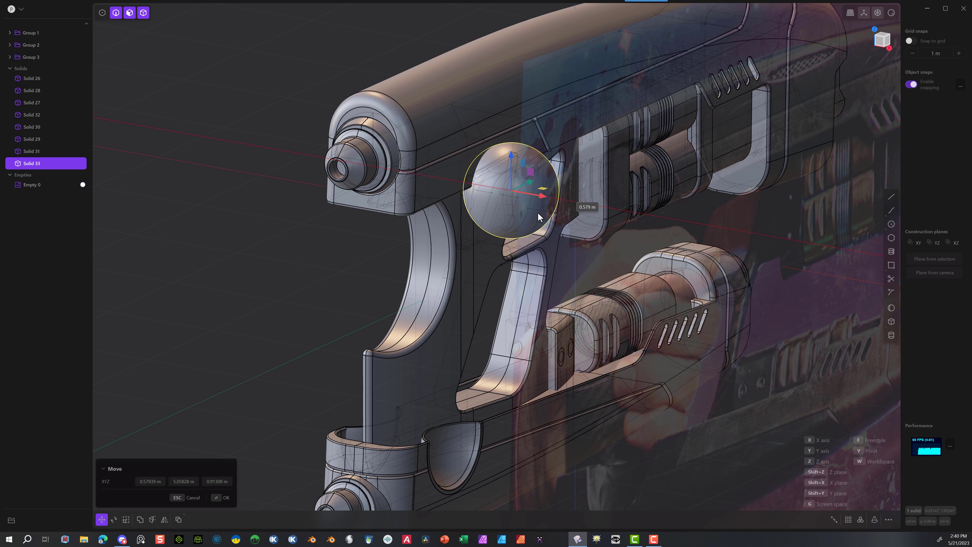
{"action": "middle_click_drag", "start_coordinate": [481, 231], "coordinate": [426, 350]}
{"action": "left_click", "coordinate": [552, 189]}
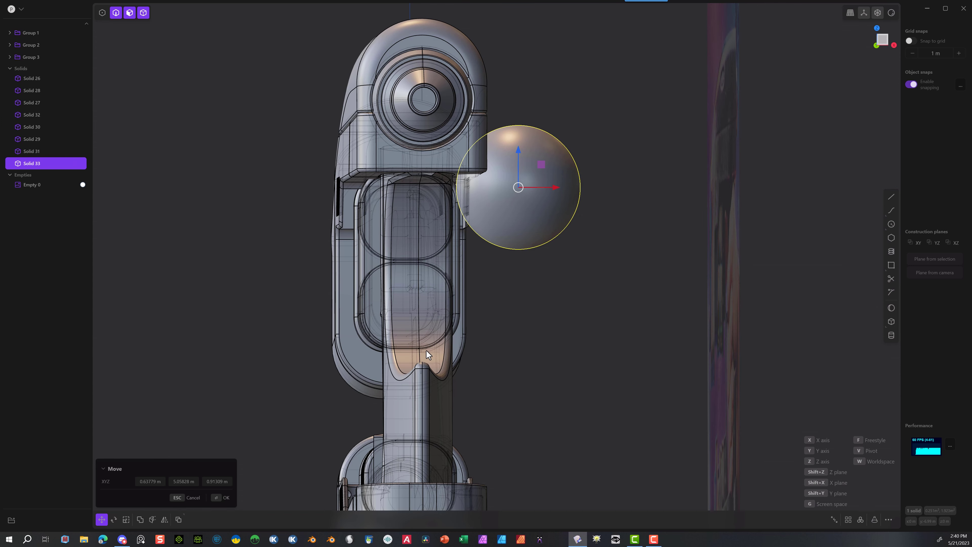
Step: Scale the sphere down slightly along the X axis into a flattened dome shape
{"action": "key", "text": "s"}
{"action": "left_click_drag", "start_coordinate": [556, 187], "coordinate": [552, 188]}
{"action": "left_click", "coordinate": [225, 497]}
Step: Move the flattened sphere about 0.037 m along negative X, deeper into the side of the upper body
{"action": "key", "text": "g"}
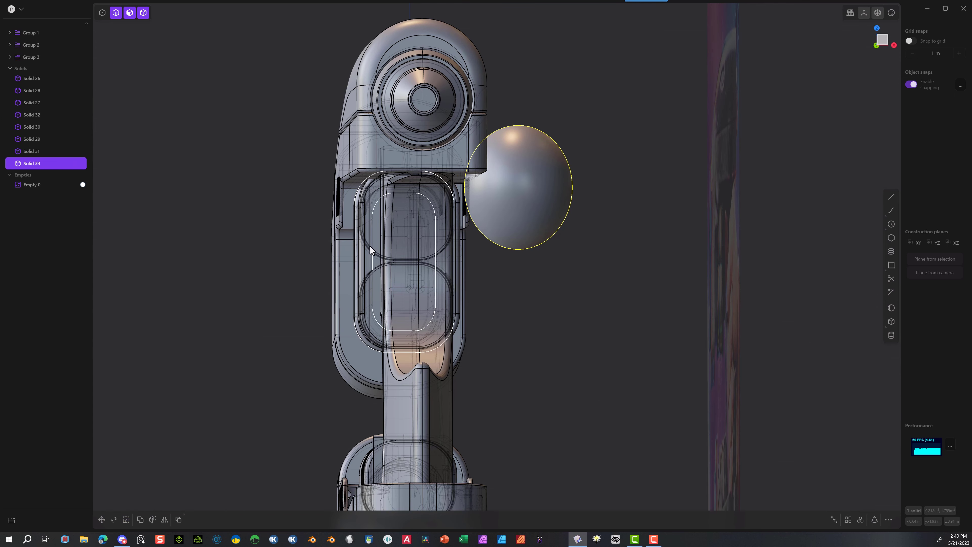
{"action": "left_click_drag", "start_coordinate": [556, 193], "coordinate": [554, 192]}
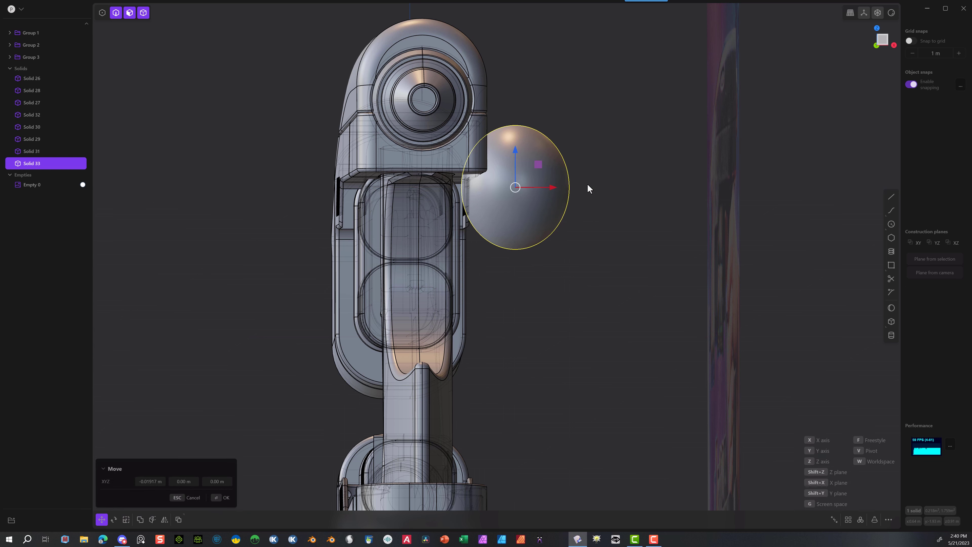
{"action": "middle_click_drag", "start_coordinate": [588, 188], "coordinate": [582, 183]}
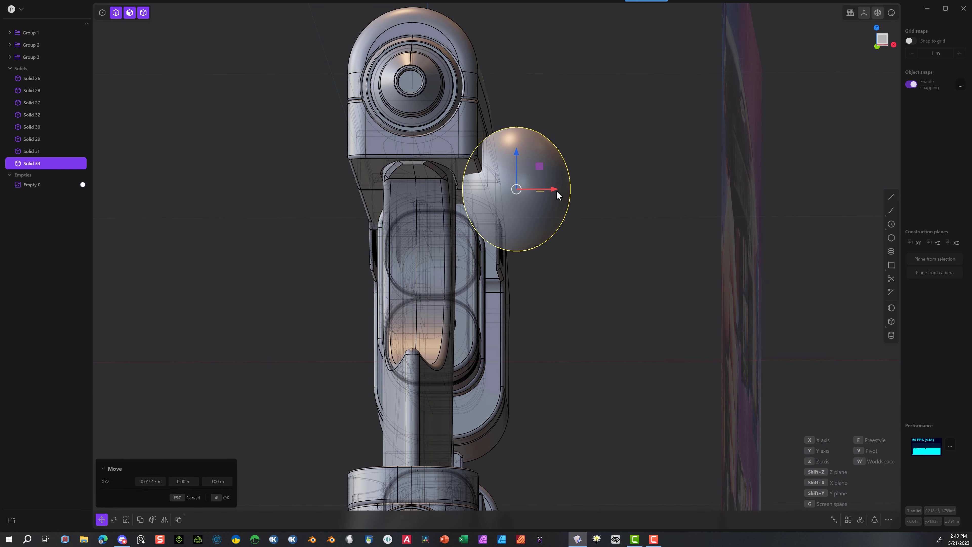
{"action": "left_click_drag", "start_coordinate": [556, 190], "coordinate": [552, 187]}
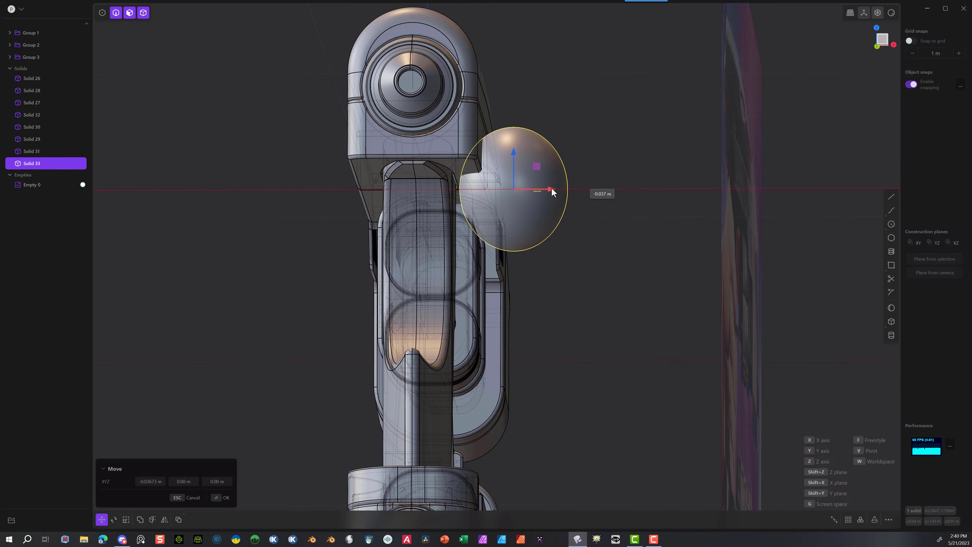
{"action": "middle_click_drag", "start_coordinate": [585, 208], "coordinate": [446, 229]}
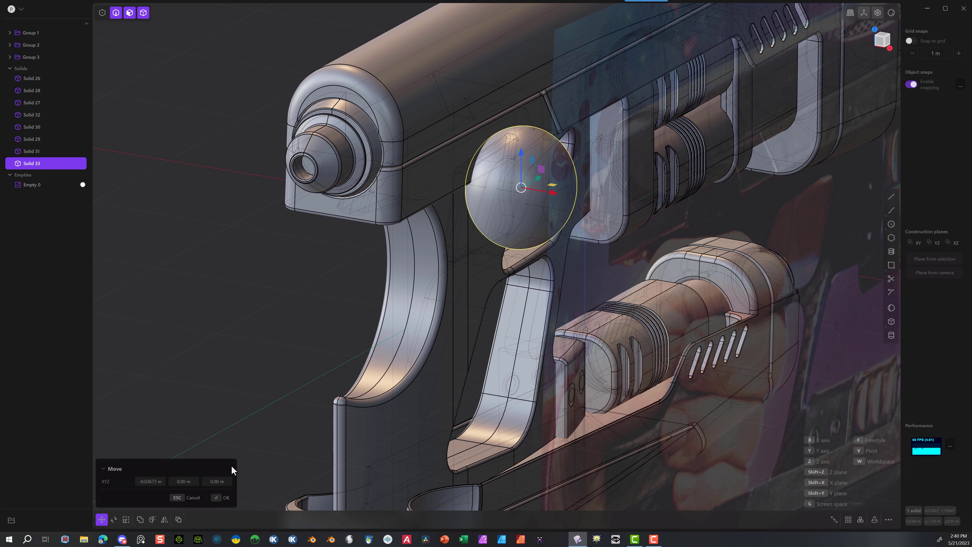
{"action": "left_click", "coordinate": [225, 498]}
Step: Subtract the flattened sphere from the upper body's rear lower band with a Boolean difference
{"action": "left_click", "coordinate": [227, 304]}
{"action": "key", "text": "shift+d"}
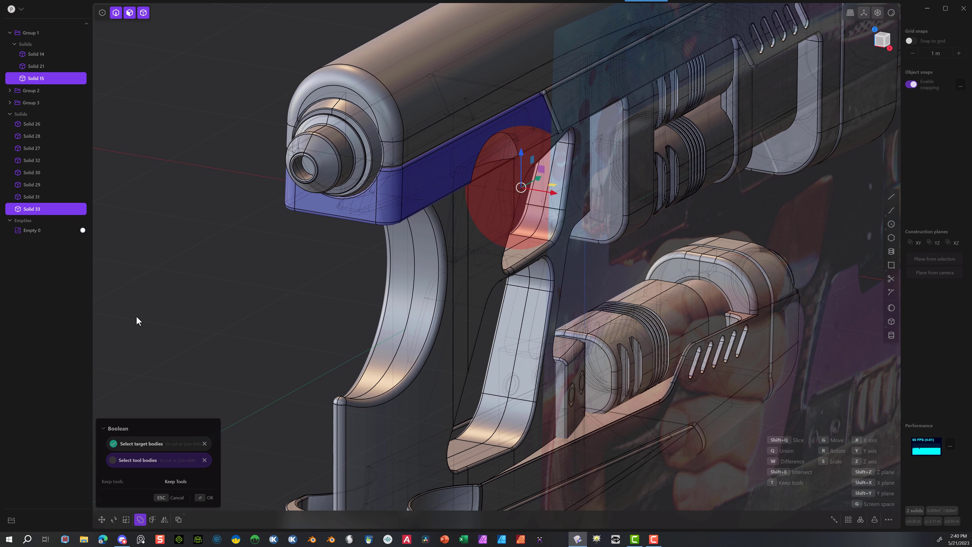
{"action": "left_click", "coordinate": [203, 497]}
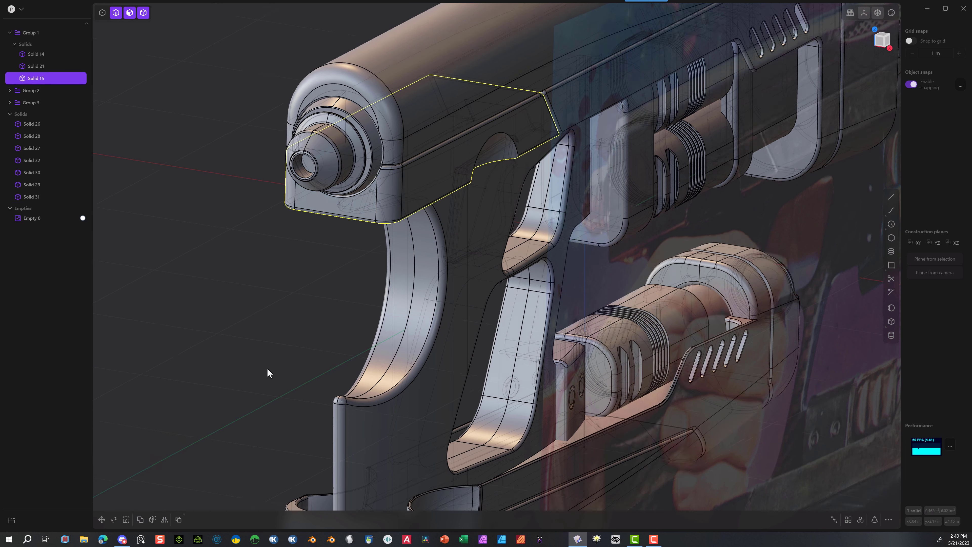
Step: Fillet the curved outer edge of the new dome recess in the upper band by about 0.026 m
{"action": "scroll", "coordinate": [441, 157], "scroll_direction": "up", "scroll_amount": 2}
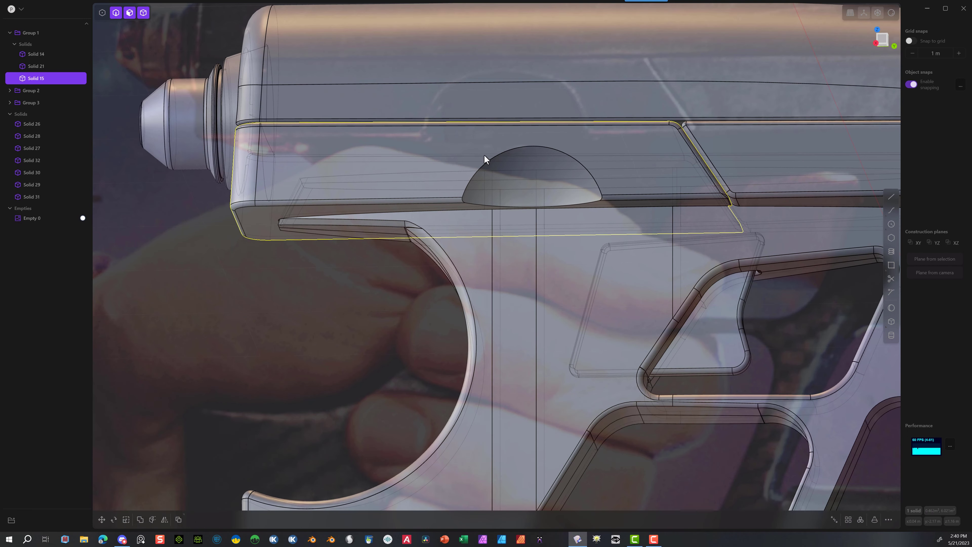
{"action": "left_click", "coordinate": [116, 13]}
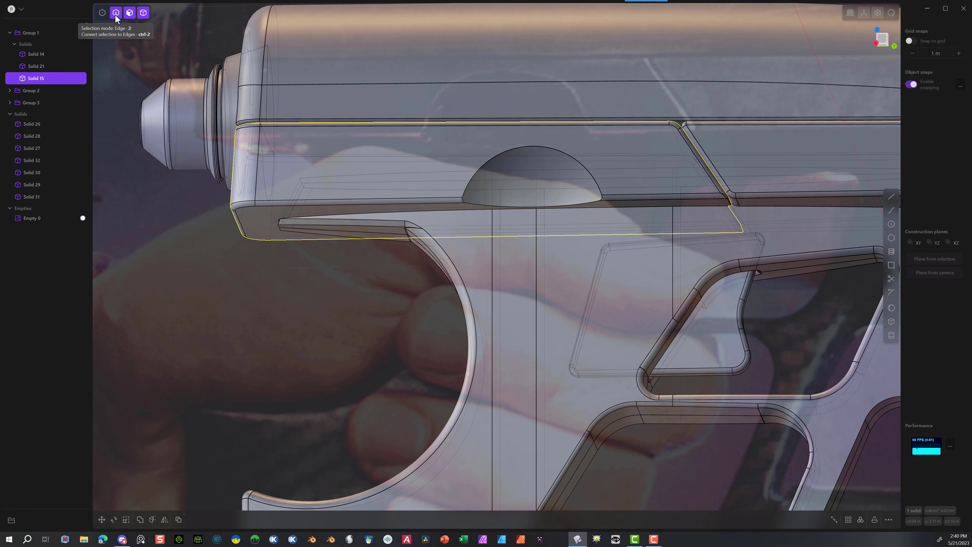
{"action": "left_click", "coordinate": [499, 154]}
{"action": "key", "text": "f"}
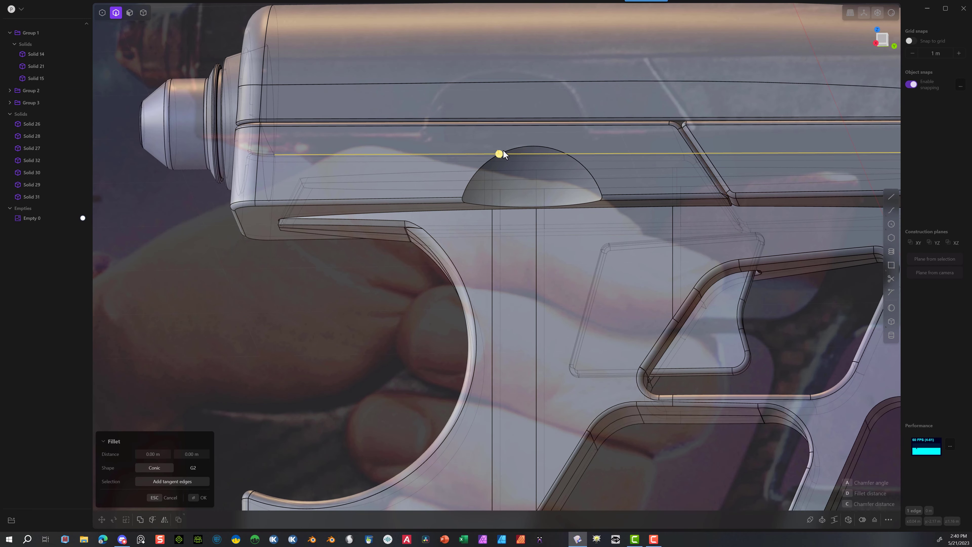
{"action": "left_click", "coordinate": [588, 172]}
{"action": "left_click_drag", "start_coordinate": [588, 171], "coordinate": [589, 178]}
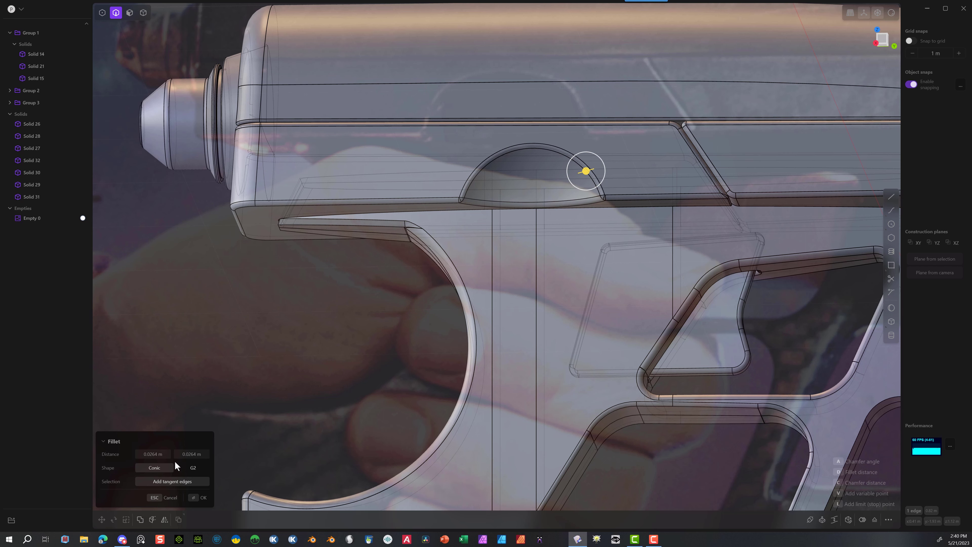
{"action": "left_click", "coordinate": [200, 498]}
Step: Mirror the upper body's rear lower band with its dome recess across the X plane, slicing it down the mirror plane
{"action": "scroll", "coordinate": [302, 317], "scroll_direction": "down", "scroll_amount": 5}
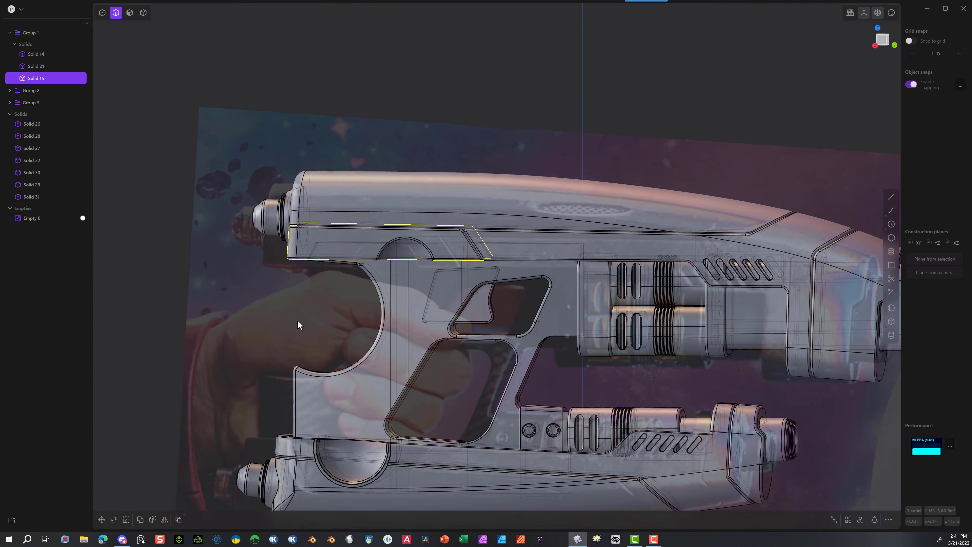
{"action": "mouse_move", "coordinate": [298, 321]}
{"action": "middle_mouse_down"}
{"action": "mouse_move", "coordinate": [247, 321]}
{"action": "mouse_move", "coordinate": [331, 311]}
{"action": "mouse_move", "coordinate": [281, 328]}
{"action": "middle_mouse_up"}
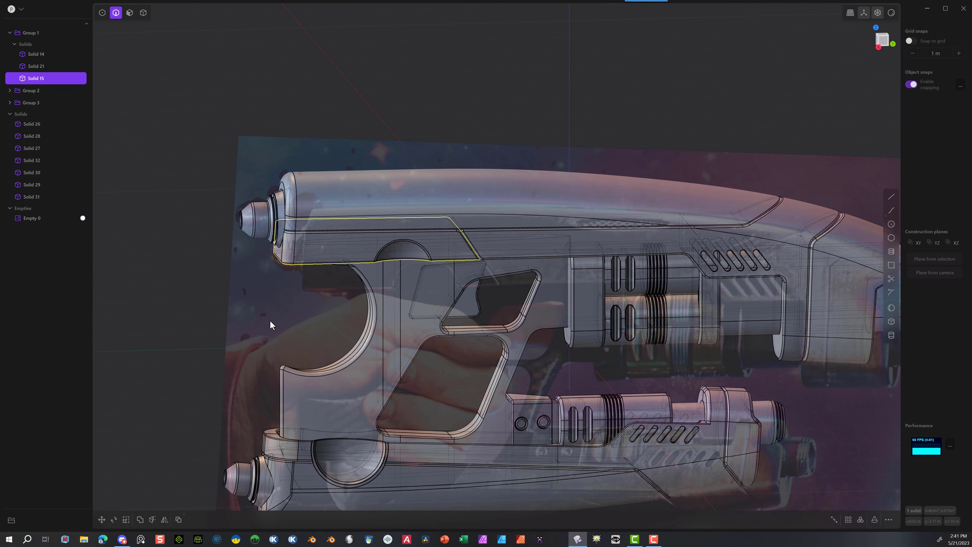
{"action": "middle_click_drag", "start_coordinate": [384, 231], "coordinate": [410, 274]}
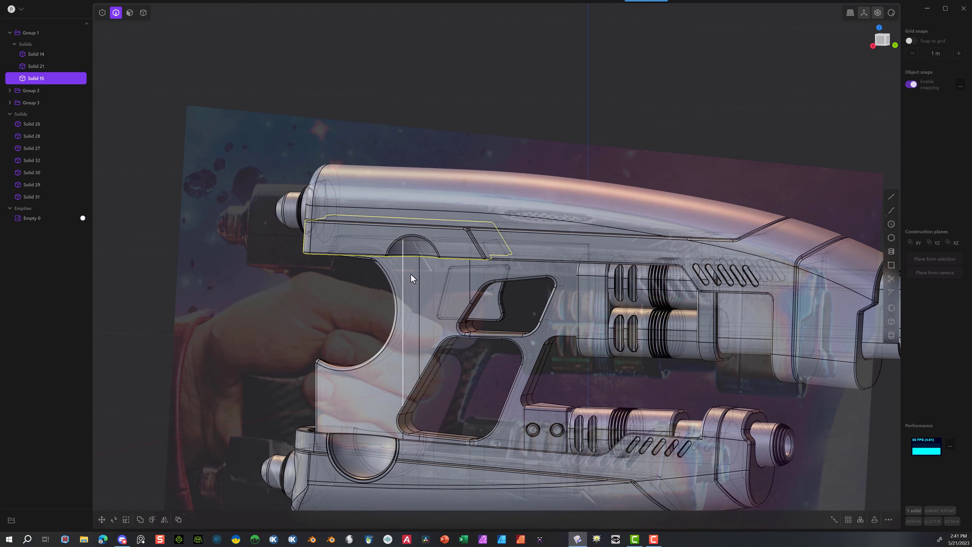
{"action": "middle_click_drag", "start_coordinate": [292, 330], "coordinate": [413, 341]}
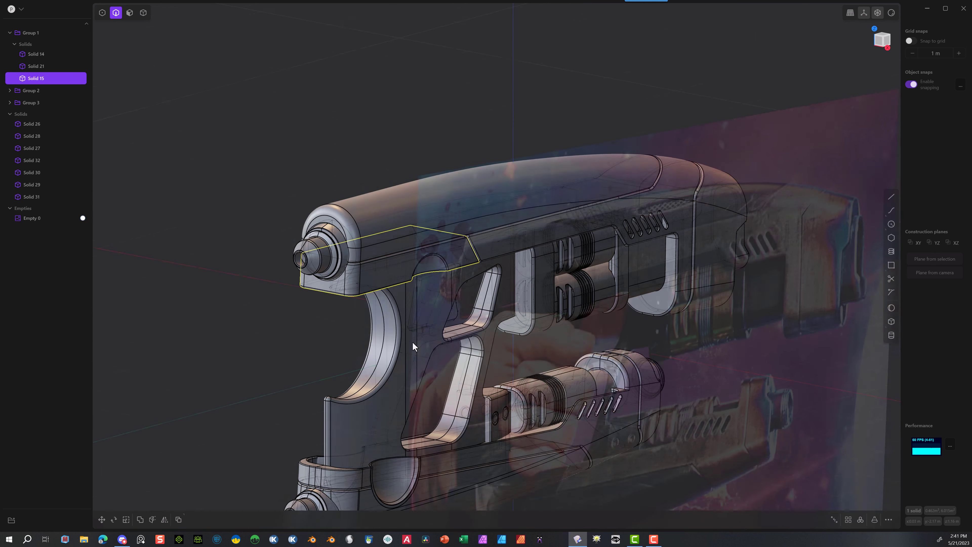
{"action": "left_click", "coordinate": [162, 522]}
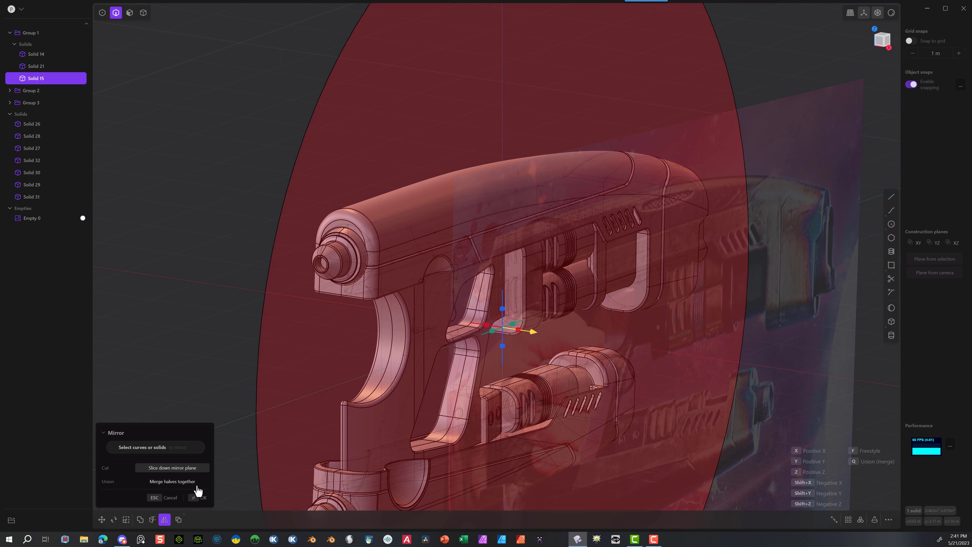
{"action": "left_click", "coordinate": [198, 497]}
Step: Join the two mirrored halves of the upper body's rear lower band with a Boolean union
{"action": "middle_click_drag", "start_coordinate": [229, 363], "coordinate": [360, 354]}
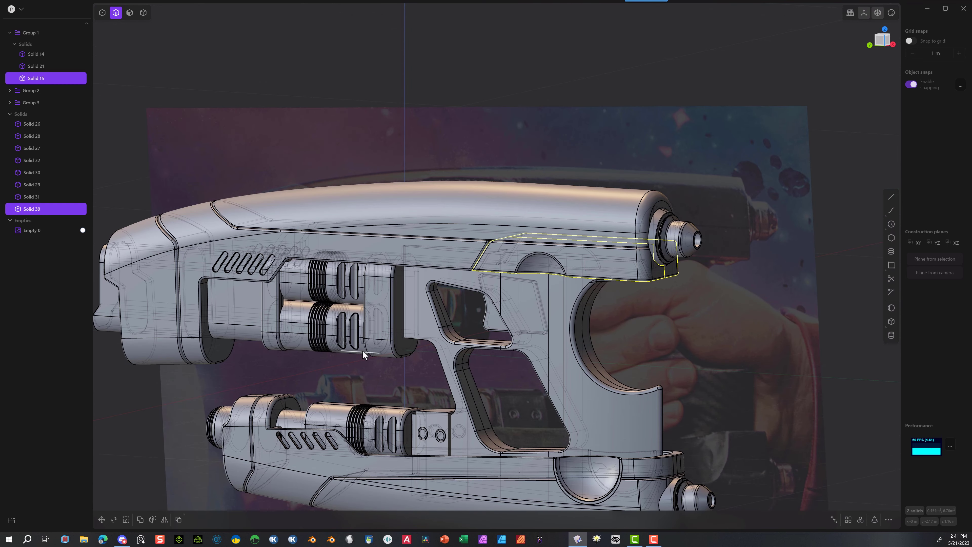
{"action": "key", "text": "q"}
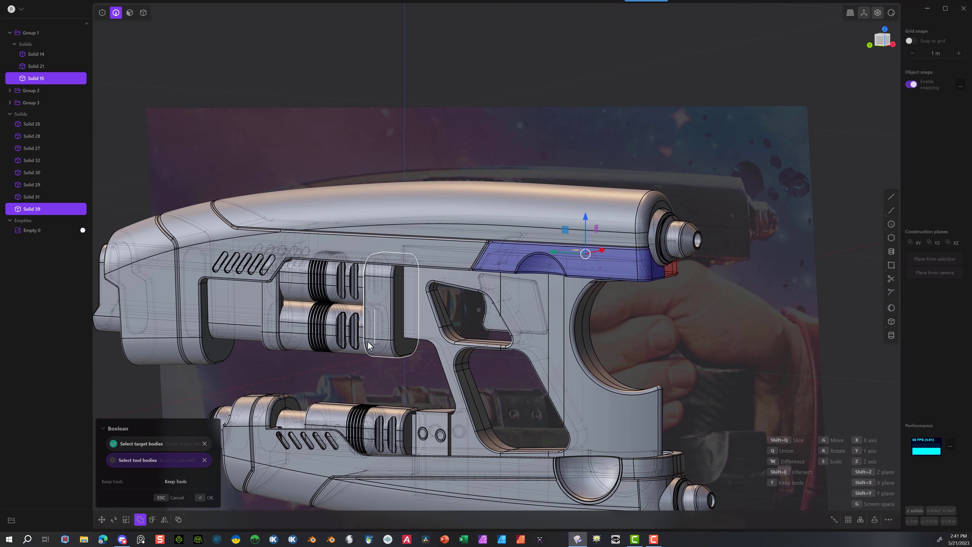
{"action": "left_click", "coordinate": [206, 497]}
{"action": "middle_click_drag", "start_coordinate": [623, 354], "coordinate": [594, 303]}
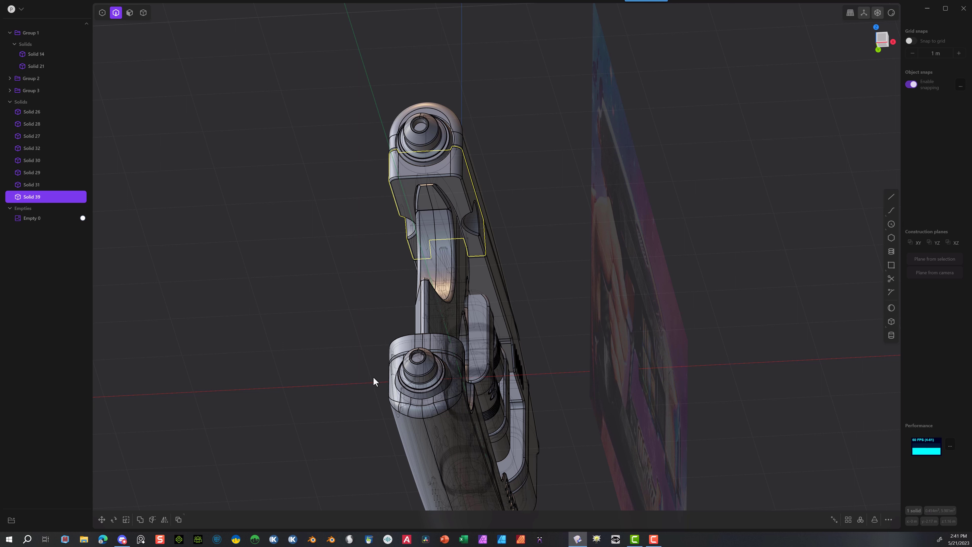
Step: Fillet the inner corner edge at one side of the lower barrel housing's cutout by about 0.029 m
{"action": "left_click", "coordinate": [892, 13]}
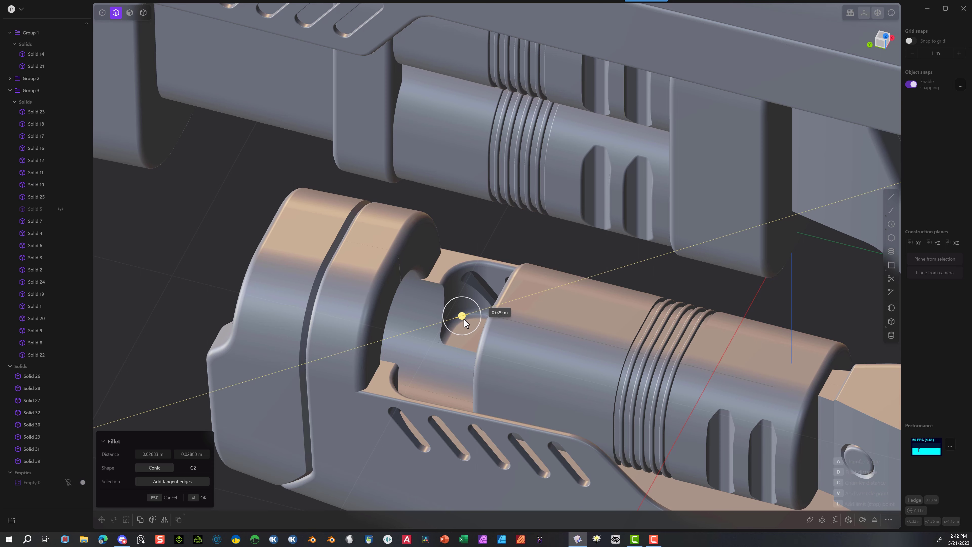
{"action": "middle_click_drag", "start_coordinate": [464, 318], "coordinate": [248, 334]}
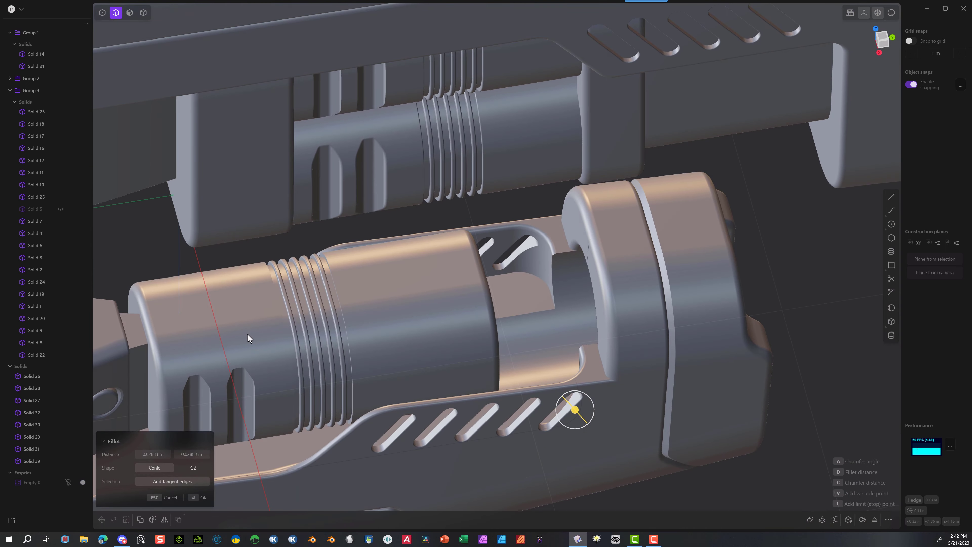
{"action": "left_click", "coordinate": [202, 455]}
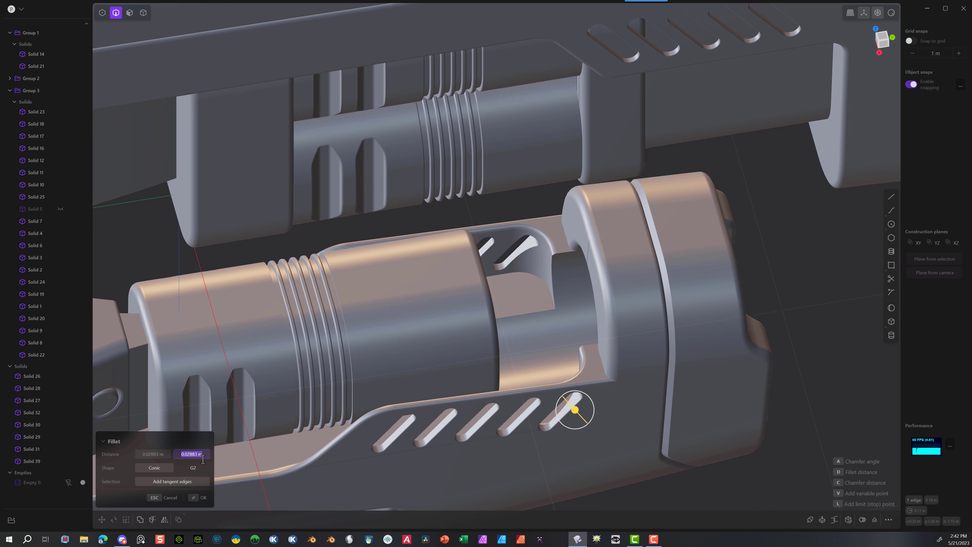
{"action": "left_click", "coordinate": [199, 497]}
Step: Fillet the matching inner corner edge at the opposite side of the barrel housing's cutout by 0.02883 m
{"action": "left_click", "coordinate": [532, 276]}
{"action": "key", "text": "b"}
{"action": "left_click_drag", "start_coordinate": [533, 275], "coordinate": [535, 276]}
{"action": "left_click", "coordinate": [205, 455]}
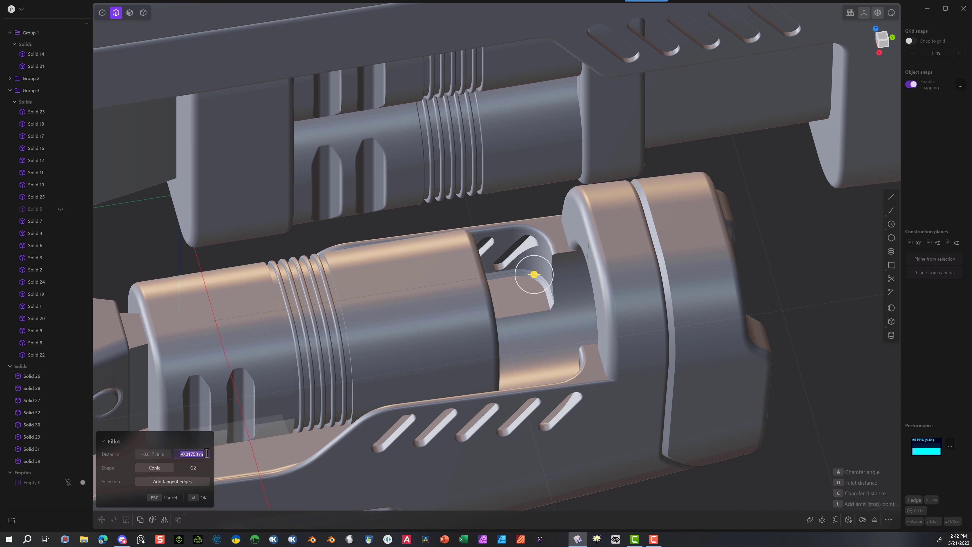
{"action": "left_click", "coordinate": [152, 452]}
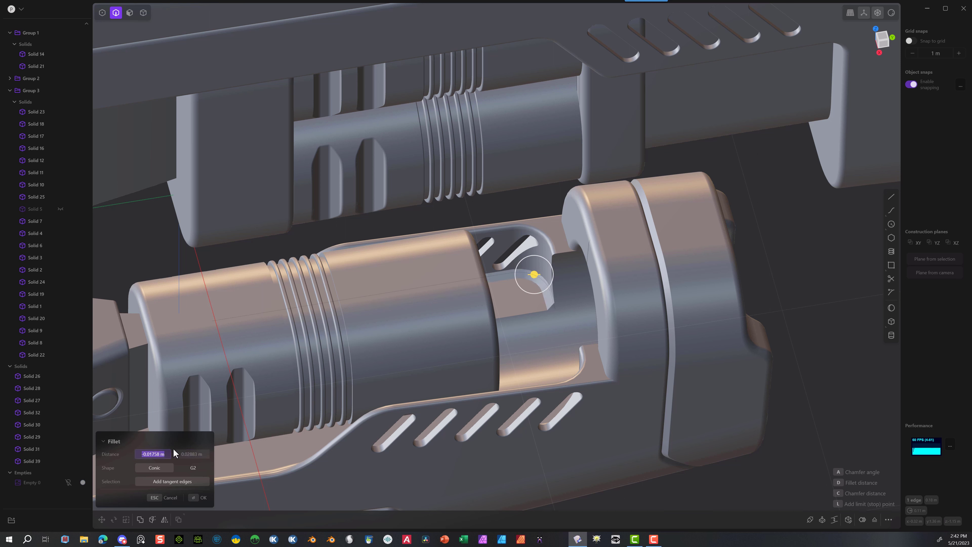
{"action": "key", "text": "Tab"}
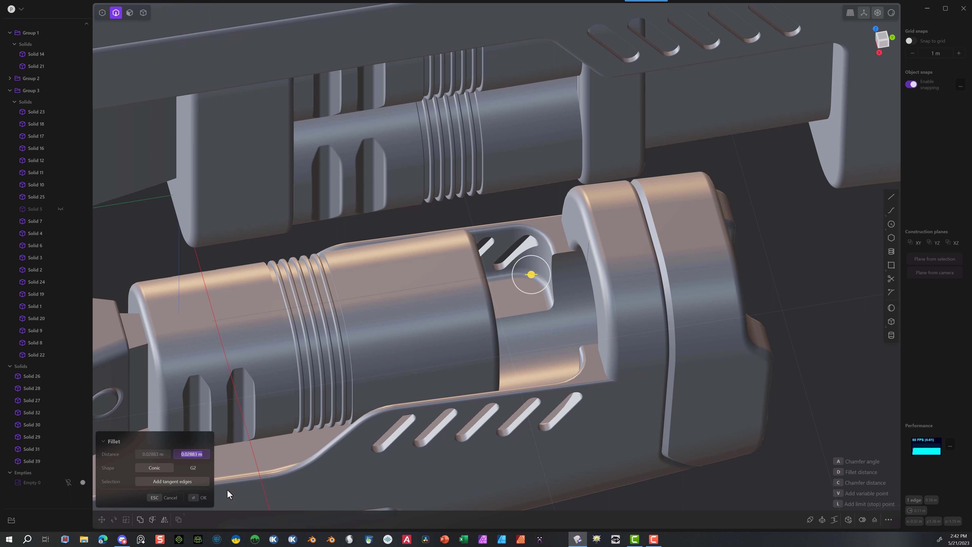
{"action": "left_click", "coordinate": [203, 498]}
Step: Fillet the short rim edges at the front end of the barrel housing's cutout, on both sides of the barrel
{"action": "middle_click_drag", "start_coordinate": [399, 354], "coordinate": [425, 341]}
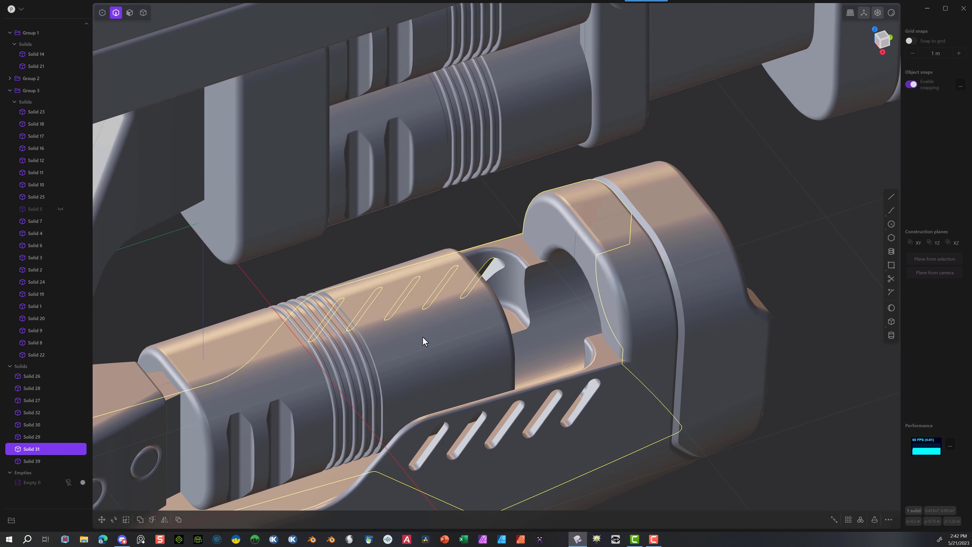
{"action": "left_click", "coordinate": [525, 295]}
{"action": "key", "text": "f"}
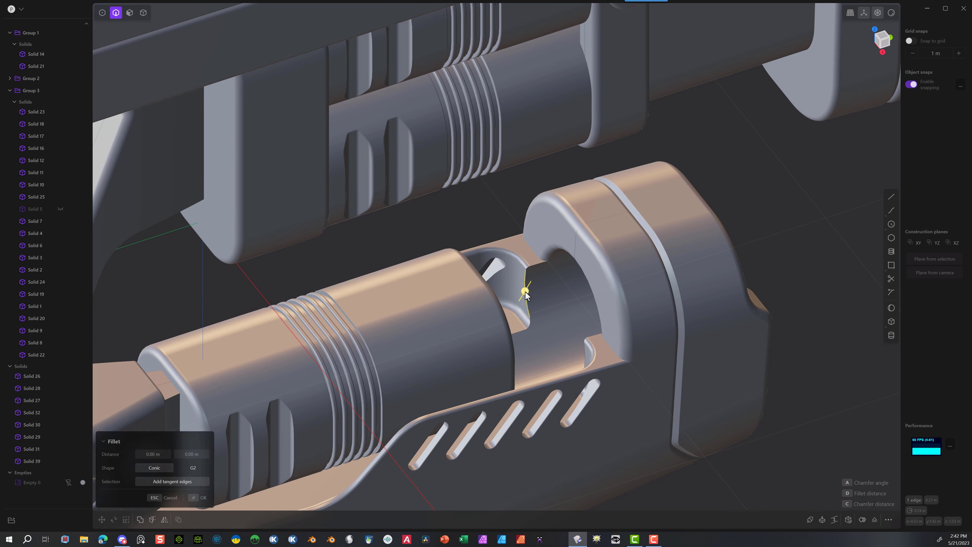
{"action": "left_click", "coordinate": [585, 352]}
{"action": "left_click_drag", "start_coordinate": [585, 355], "coordinate": [580, 350]}
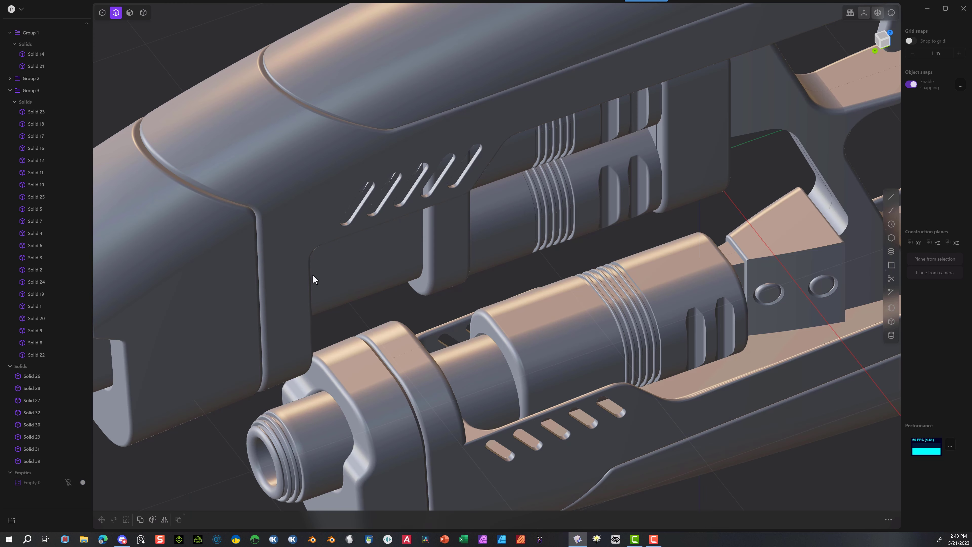
Step: Fillet the rear rim edge of the ribbed groove band on the lower barrel by about 0.014 m
{"action": "middle_click_drag", "start_coordinate": [317, 278], "coordinate": [554, 264]}
{"action": "scroll", "coordinate": [585, 328], "scroll_direction": "up", "scroll_amount": 5}
{"action": "middle_click_drag", "start_coordinate": [596, 292], "coordinate": [779, 312]}
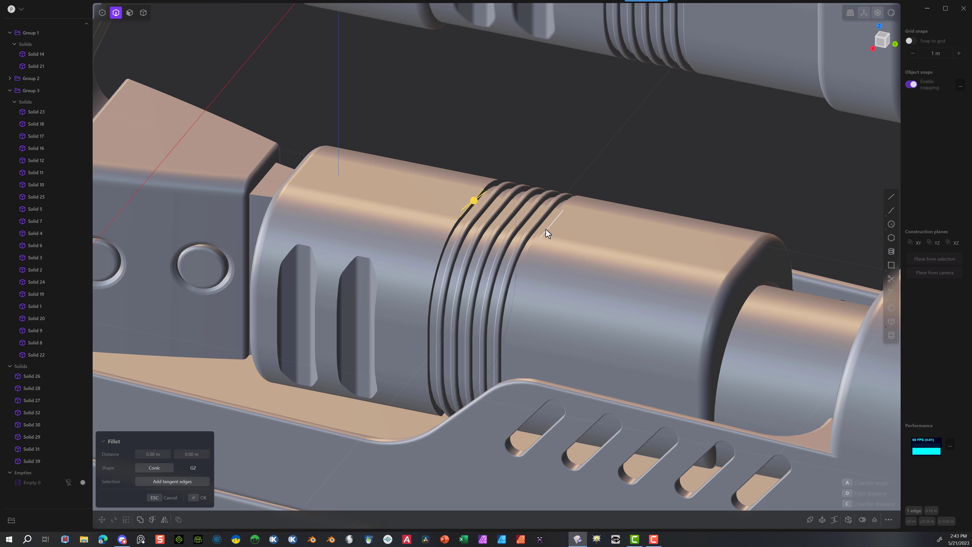
{"action": "scroll", "coordinate": [477, 207], "scroll_direction": "up", "scroll_amount": 3}
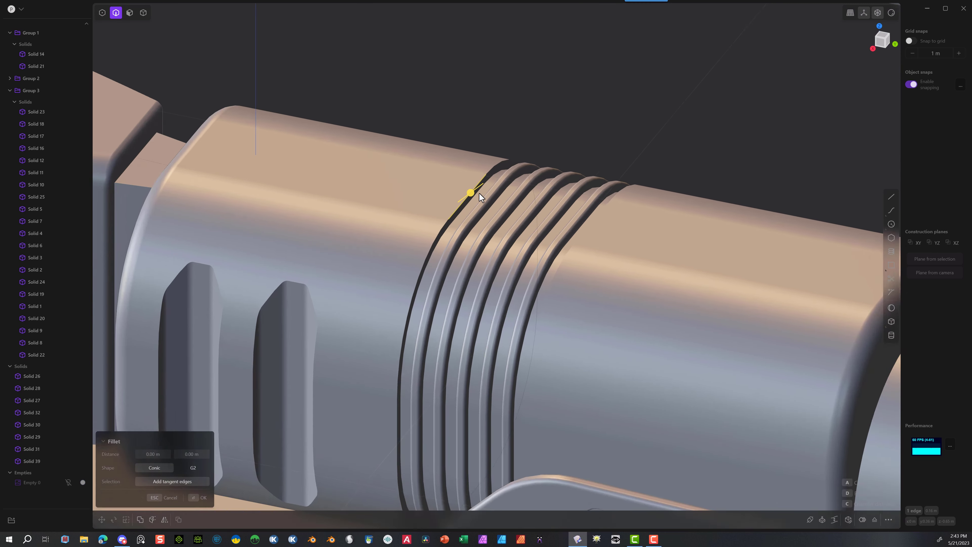
{"action": "scroll", "coordinate": [478, 193], "scroll_direction": "up", "scroll_amount": 2}
{"action": "scroll", "coordinate": [481, 193], "scroll_direction": "up", "scroll_amount": 1}
{"action": "scroll", "coordinate": [658, 216], "scroll_direction": "up", "scroll_amount": 1}
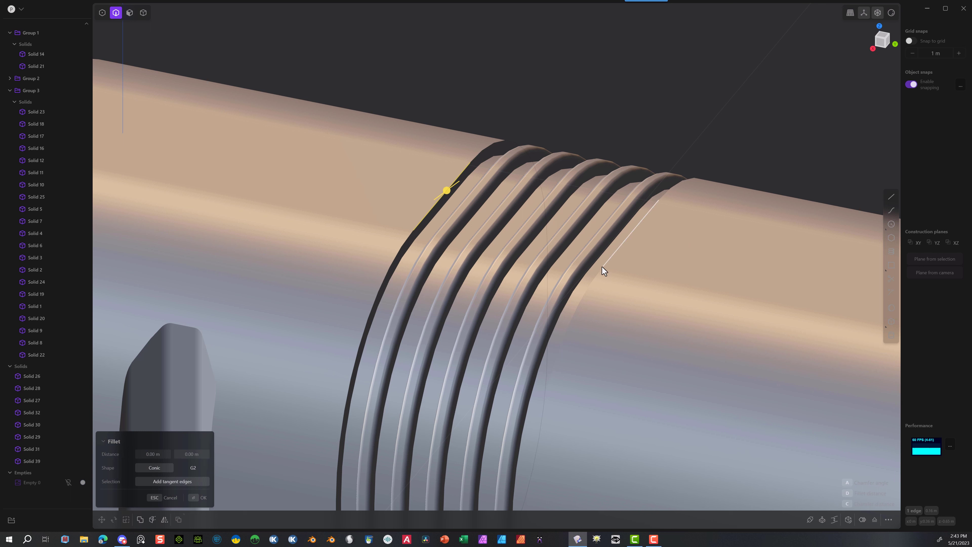
{"action": "left_click_drag", "start_coordinate": [446, 192], "coordinate": [452, 182]}
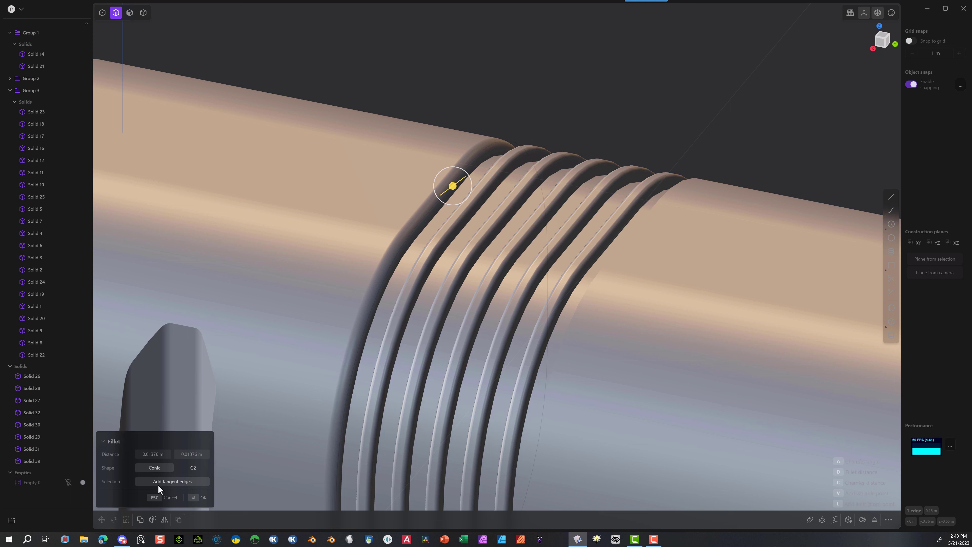
{"action": "left_click", "coordinate": [190, 500]}
Step: Fillet the front rim edge of the lower barrel's ribbed groove band by about 0.009 m
{"action": "middle_click_drag", "start_coordinate": [286, 395], "coordinate": [367, 346]}
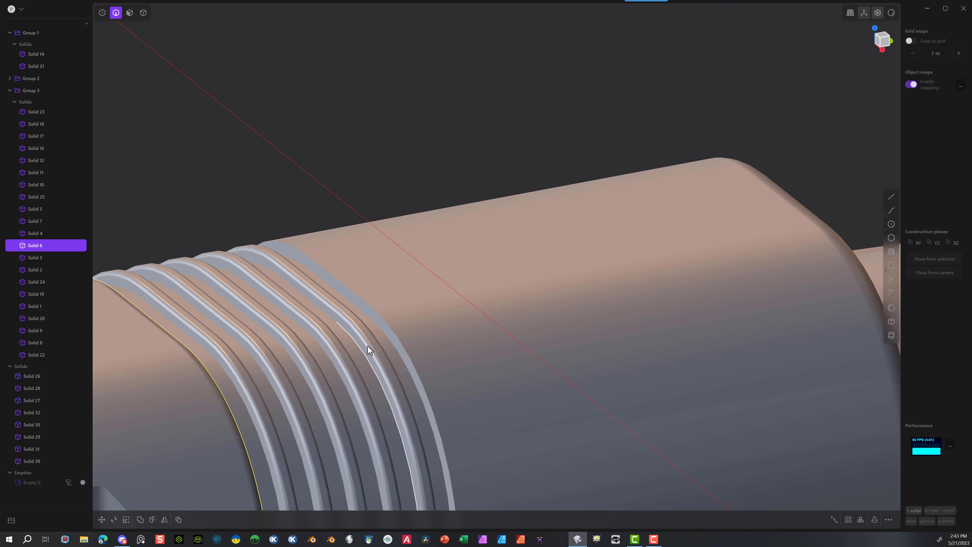
{"action": "left_click", "coordinate": [388, 324]}
{"action": "key", "text": "f"}
{"action": "left_click_drag", "start_coordinate": [390, 326], "coordinate": [364, 347]}
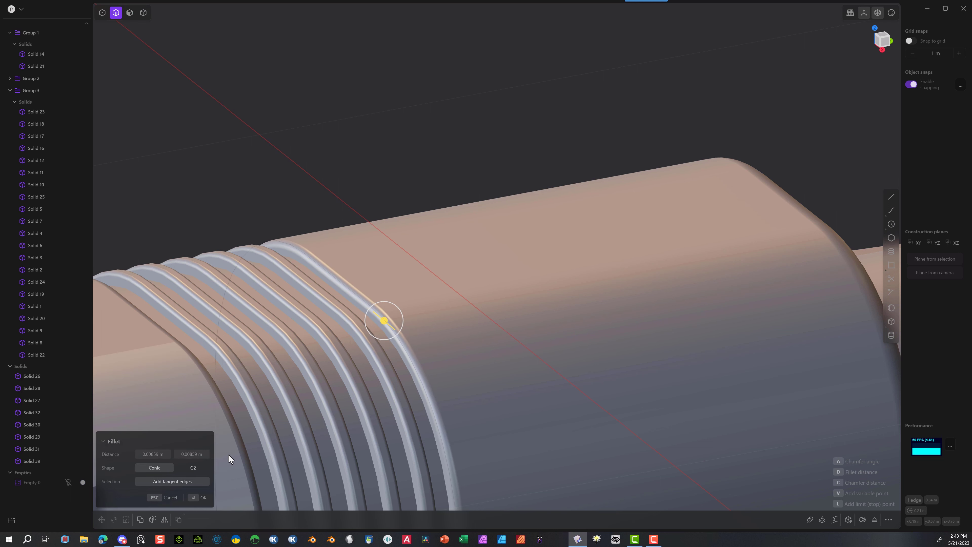
{"action": "left_click", "coordinate": [194, 498]}
{"action": "scroll", "coordinate": [252, 365], "scroll_direction": "down", "scroll_amount": 5}
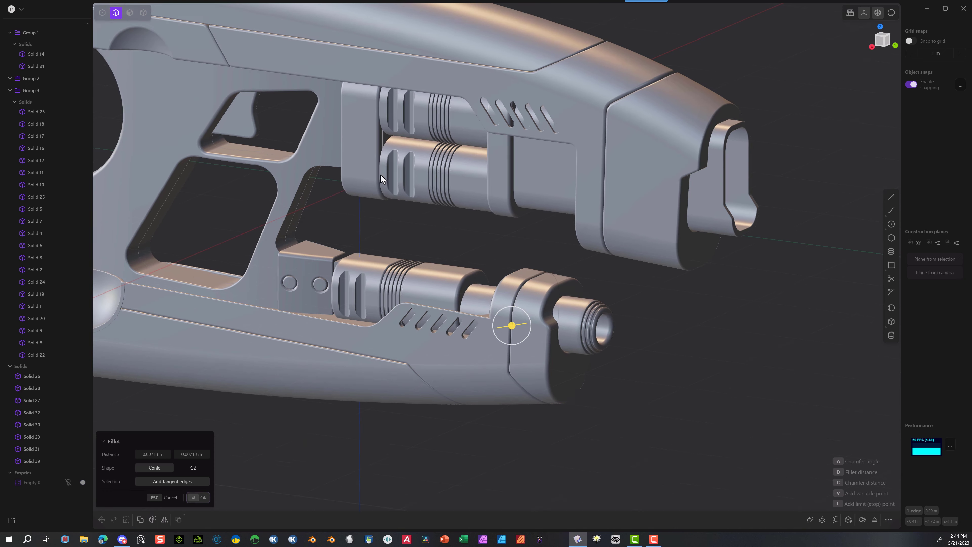
{"action": "scroll", "coordinate": [432, 156], "scroll_direction": "up", "scroll_amount": 4}
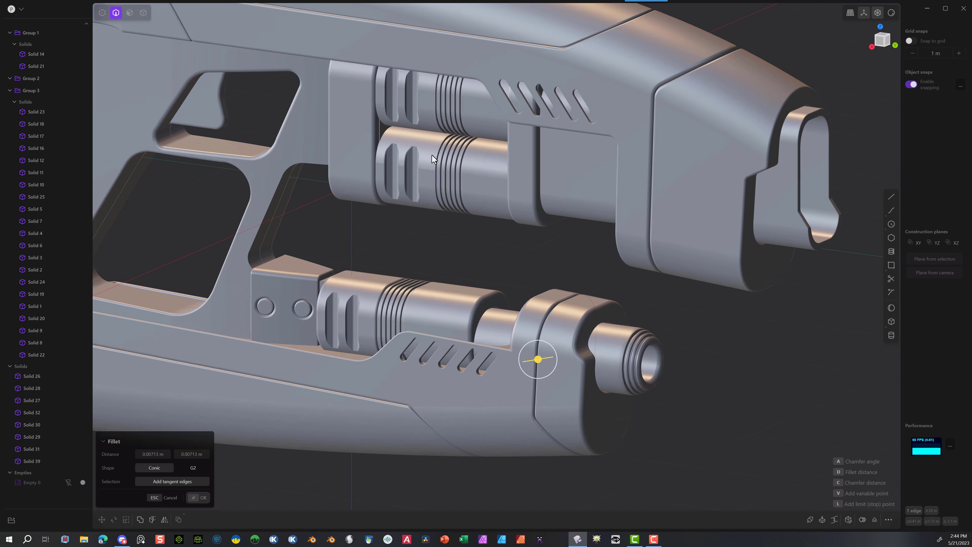
{"action": "scroll", "coordinate": [462, 141], "scroll_direction": "up", "scroll_amount": 8}
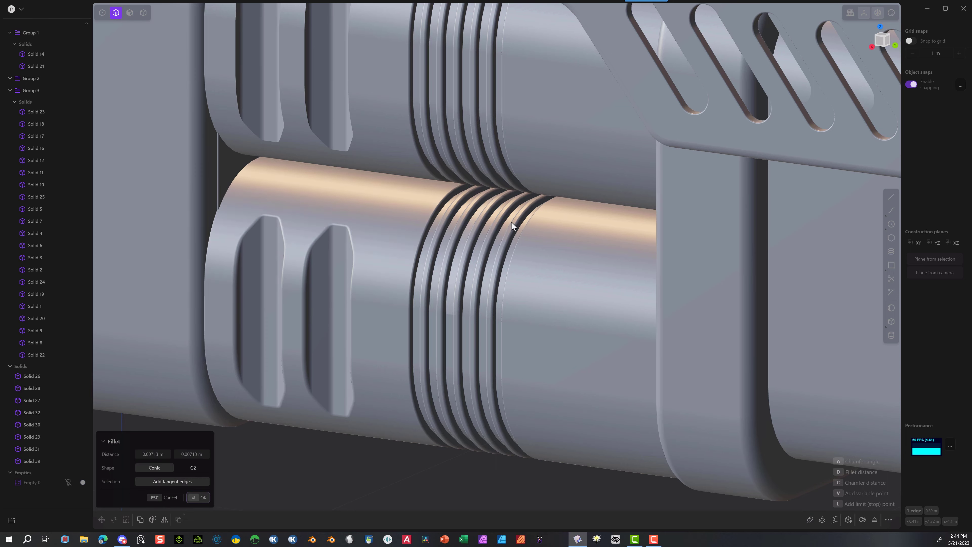
{"action": "middle_click_drag", "start_coordinate": [511, 221], "coordinate": [556, 172]}
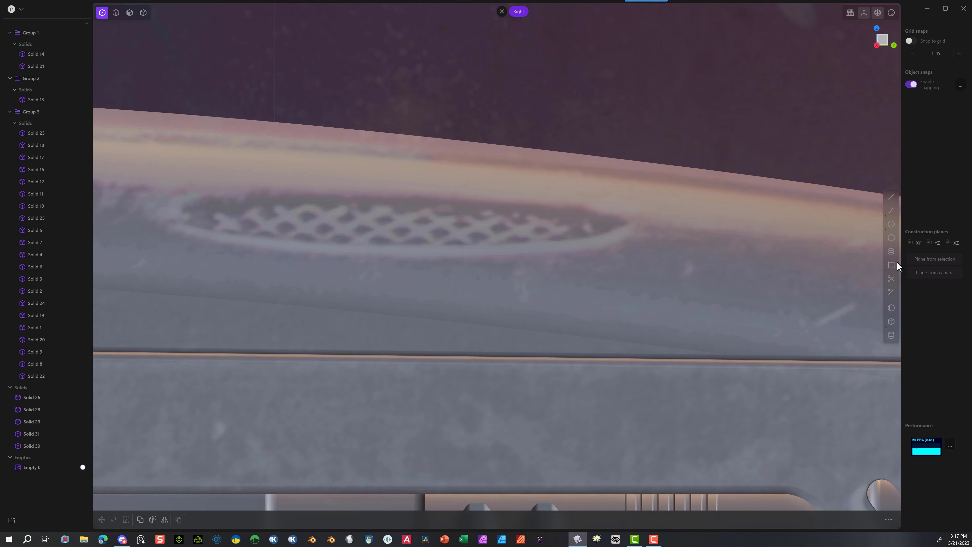
Step: Create a sphere with a radius of about 0.54 m on the YZ plane, in the empty space above the pistol
{"action": "left_click", "coordinate": [892, 308]}
{"action": "scroll", "coordinate": [424, 104], "scroll_direction": "down", "scroll_amount": 10}
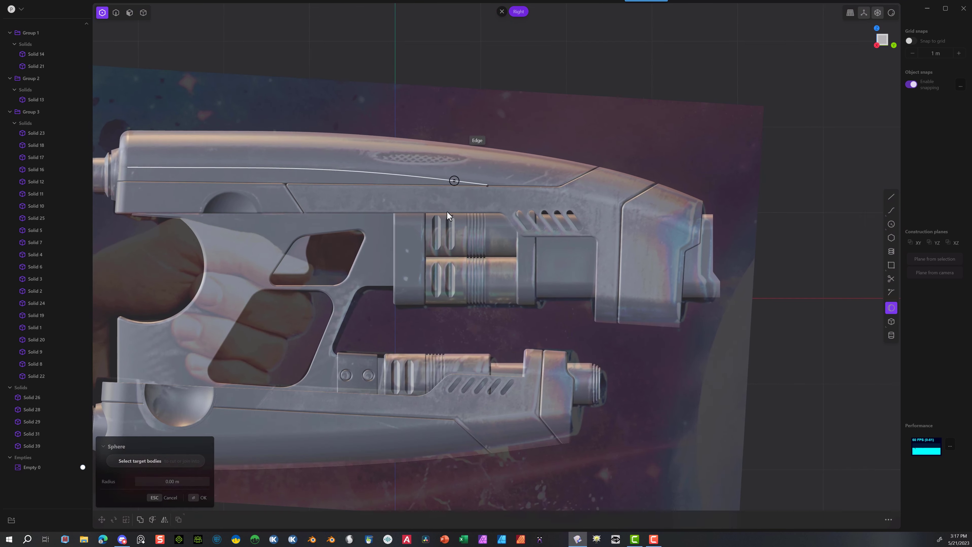
{"action": "middle_click_drag", "start_coordinate": [448, 215], "coordinate": [410, 393], "text": "shift"}
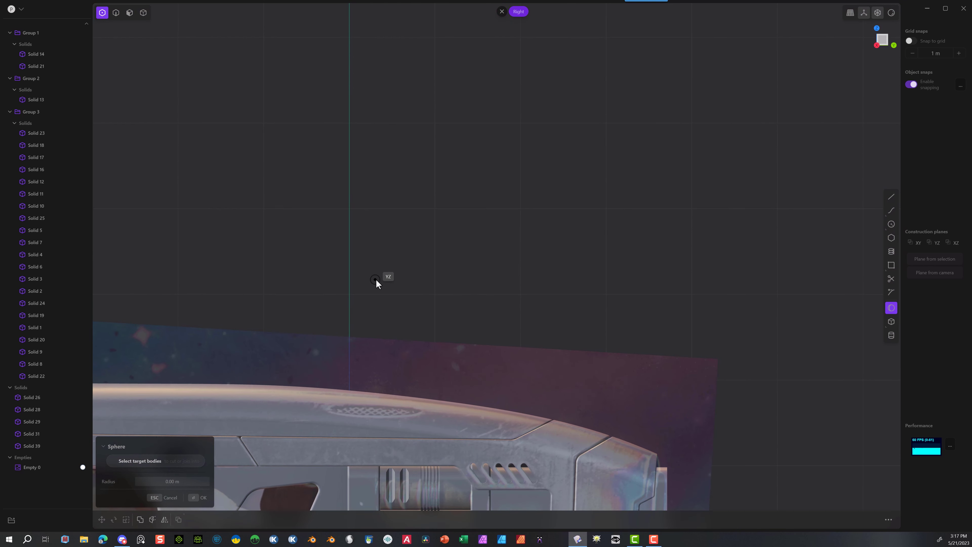
{"action": "left_click", "coordinate": [392, 269]}
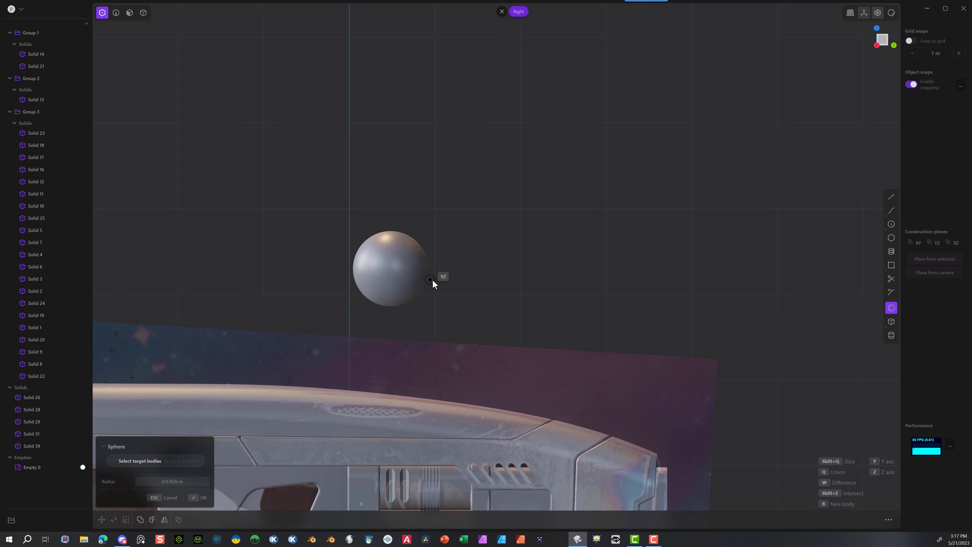
{"action": "left_click", "coordinate": [447, 278]}
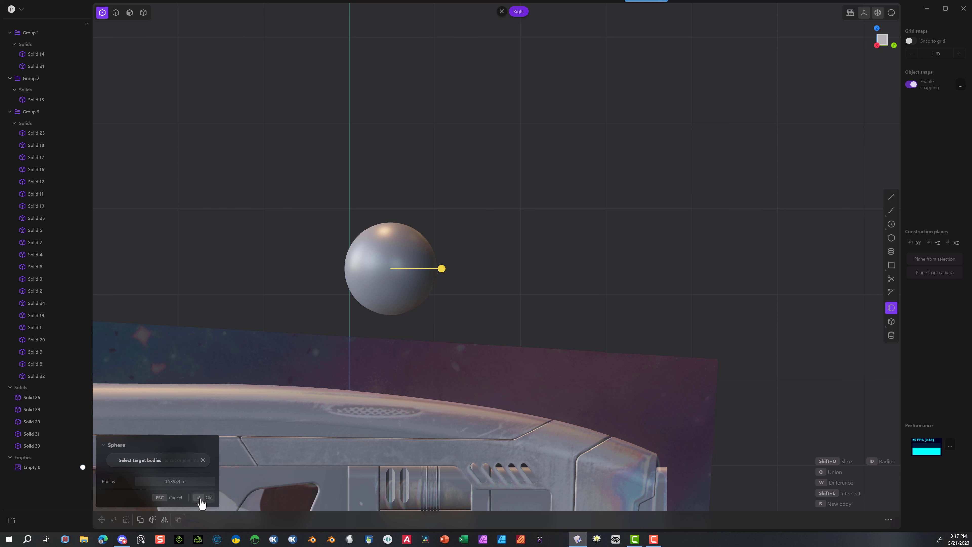
{"action": "left_click", "coordinate": [201, 498]}
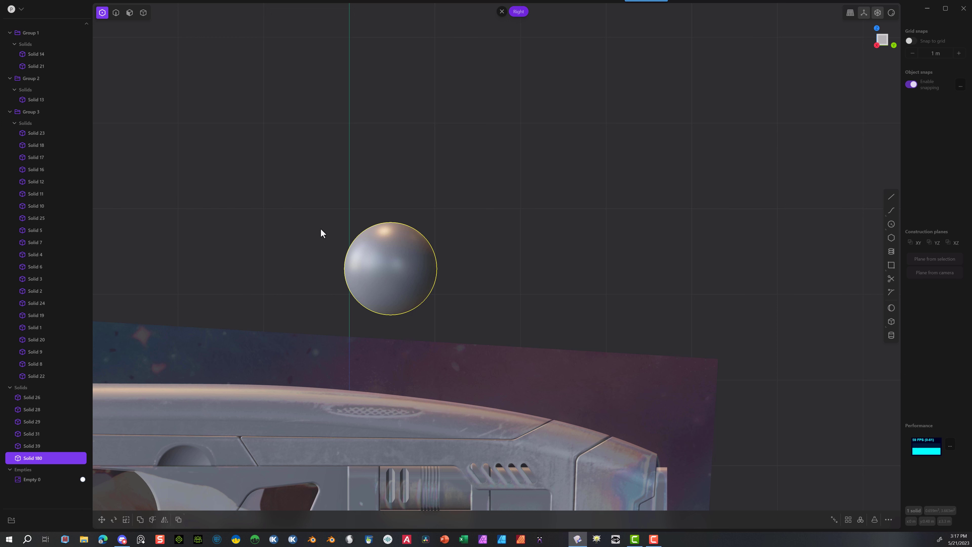
Step: Flatten the sphere into a disc-like ellipsoid by scaling it to about 0.22 along Z
{"action": "key", "text": "s"}
{"action": "left_click_drag", "start_coordinate": [391, 232], "coordinate": [391, 261]}
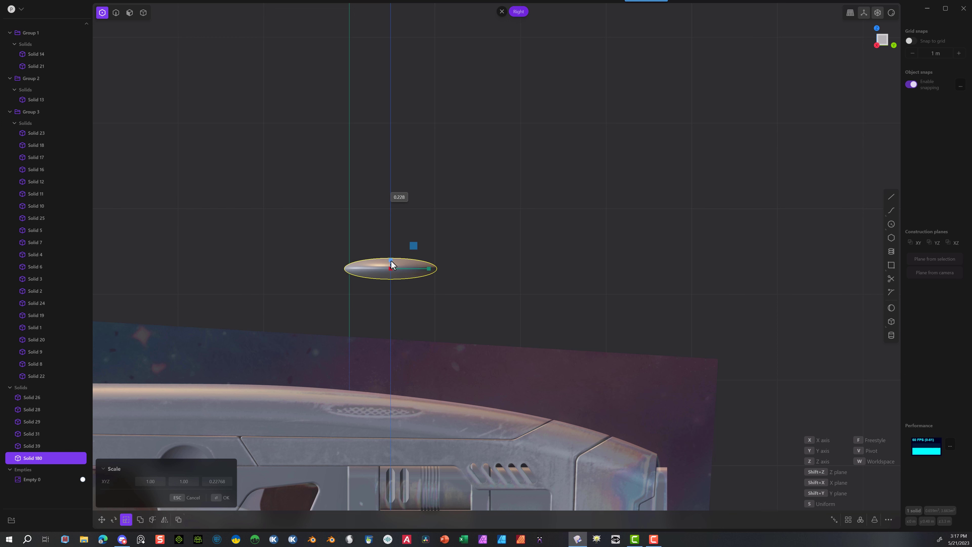
{"action": "middle_click_drag", "start_coordinate": [323, 212], "coordinate": [338, 237]}
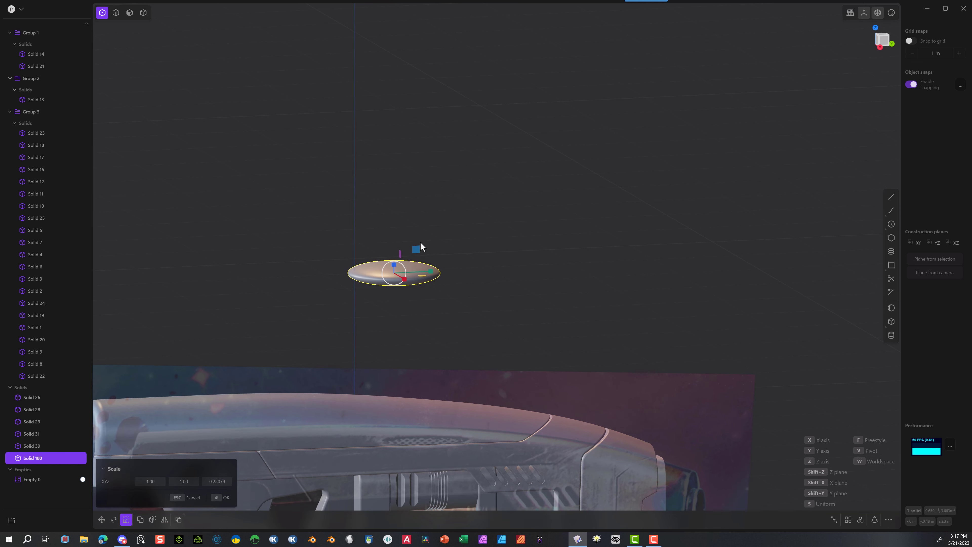
{"action": "left_click", "coordinate": [875, 38]}
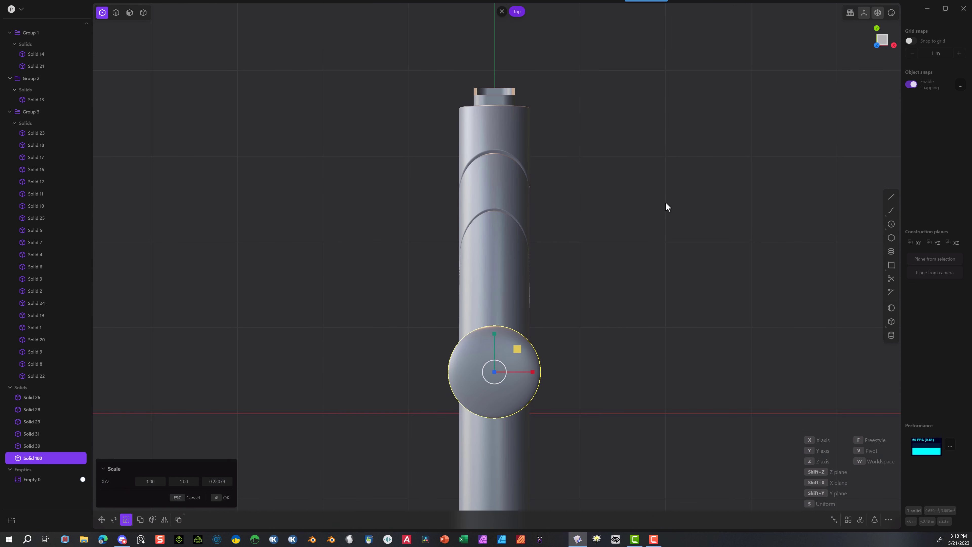
Step: Move the flattened sphere about -0.207 m in Y and -1.72 m in Z, onto the reference's oval mesh grille
{"action": "left_click", "coordinate": [893, 45]}
{"action": "key", "text": "g"}
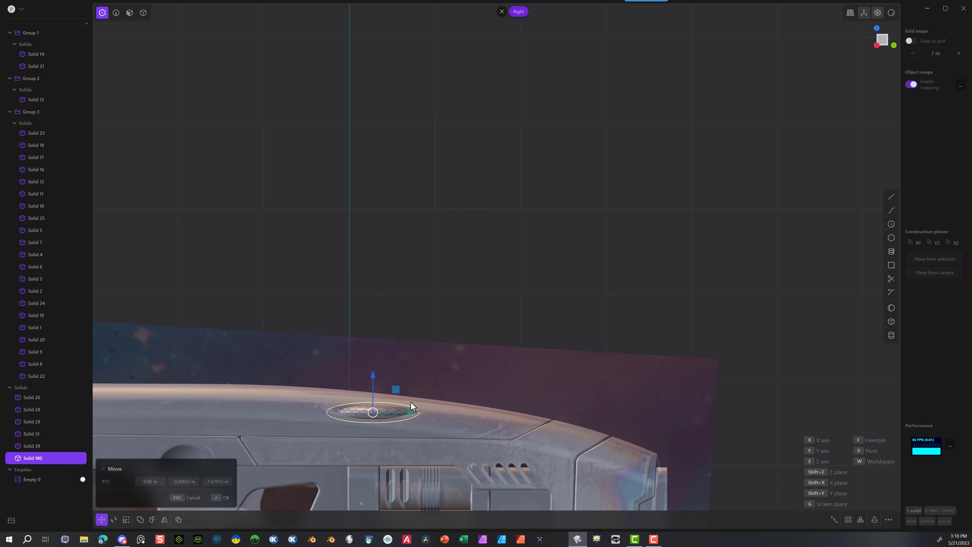
{"action": "scroll", "coordinate": [395, 398], "scroll_direction": "up", "scroll_amount": 1}
{"action": "scroll", "coordinate": [393, 397], "scroll_direction": "up", "scroll_amount": 5}
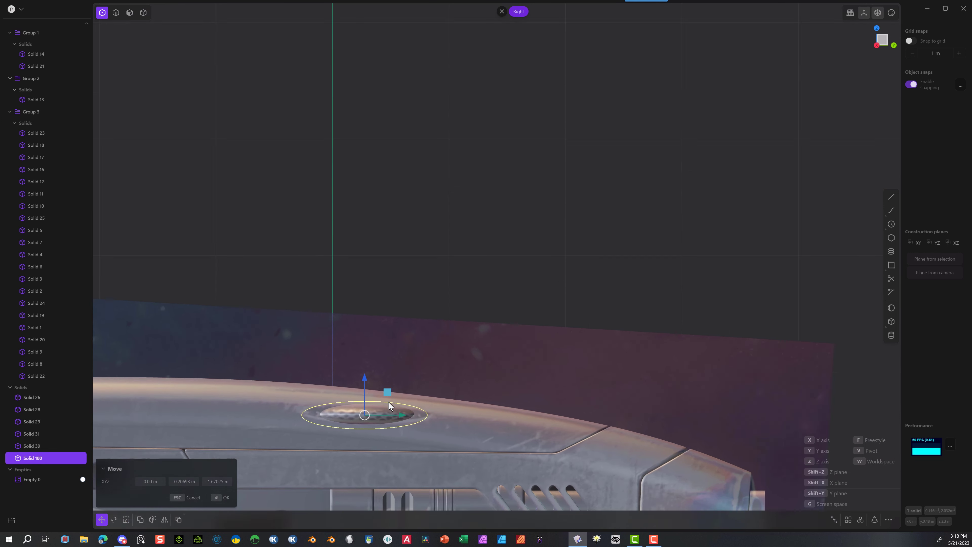
{"action": "middle_click_drag", "start_coordinate": [378, 388], "coordinate": [574, 424]}
{"action": "left_click_drag", "start_coordinate": [575, 425], "coordinate": [575, 432]}
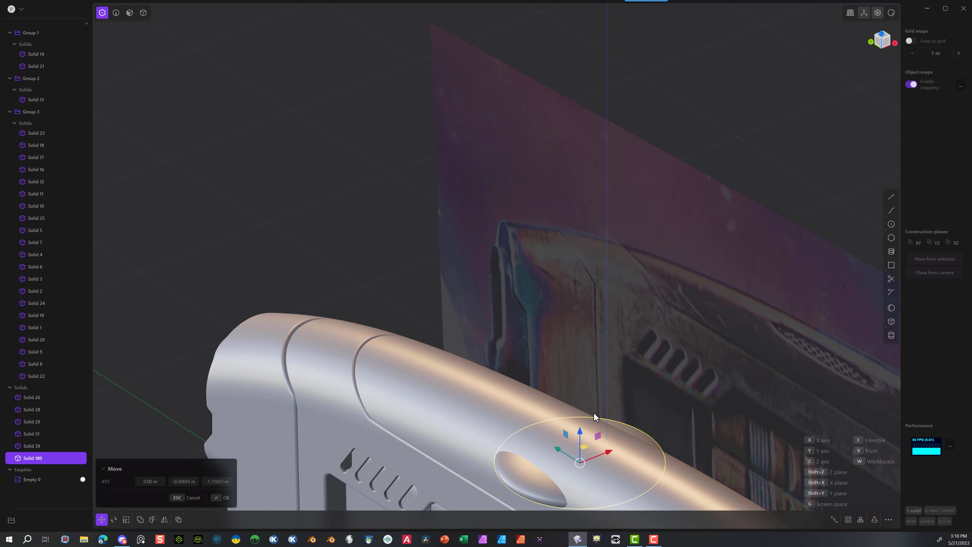
Step: Scale the ellipsoid to about 1.27 along X and shift it about 0.005 m in X to centre it on the body
{"action": "key", "text": "s"}
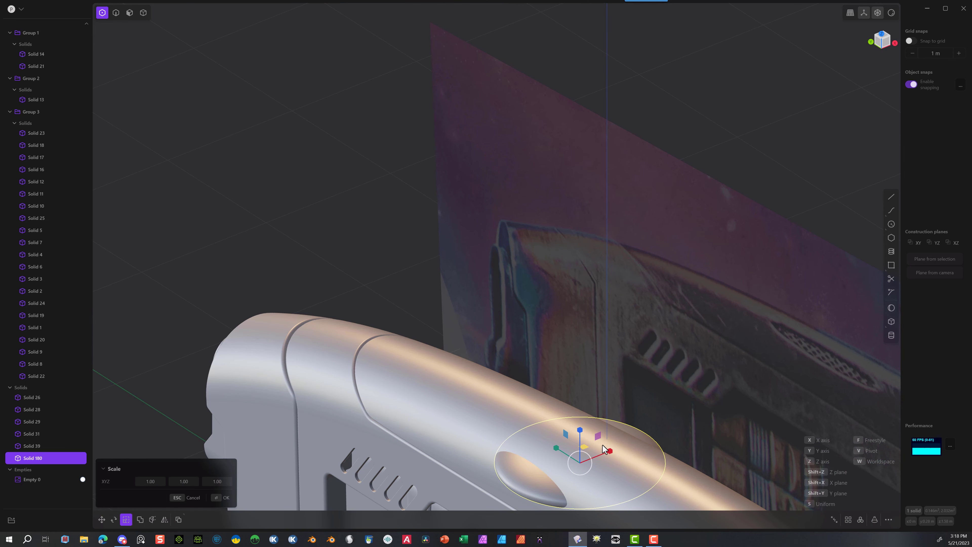
{"action": "left_click_drag", "start_coordinate": [612, 452], "coordinate": [619, 452]}
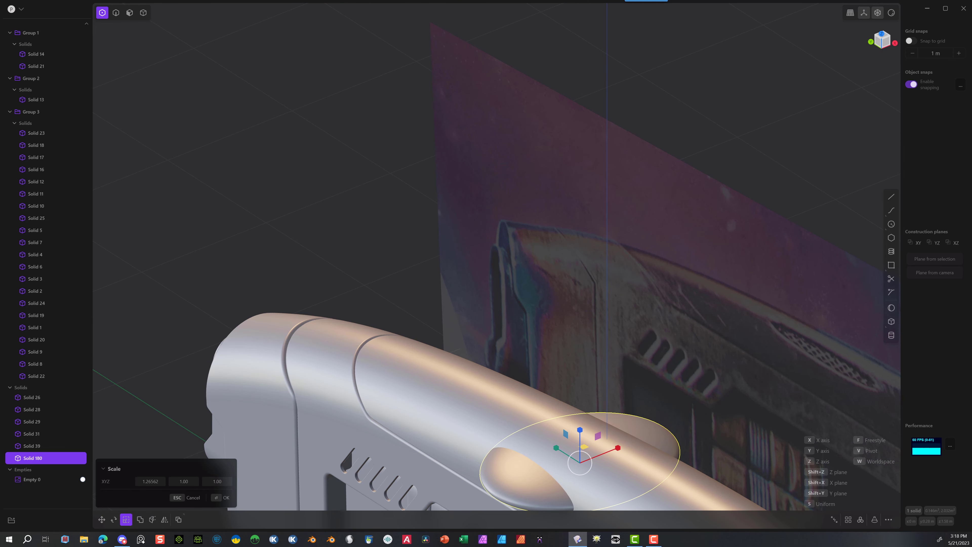
{"action": "left_click", "coordinate": [883, 34]}
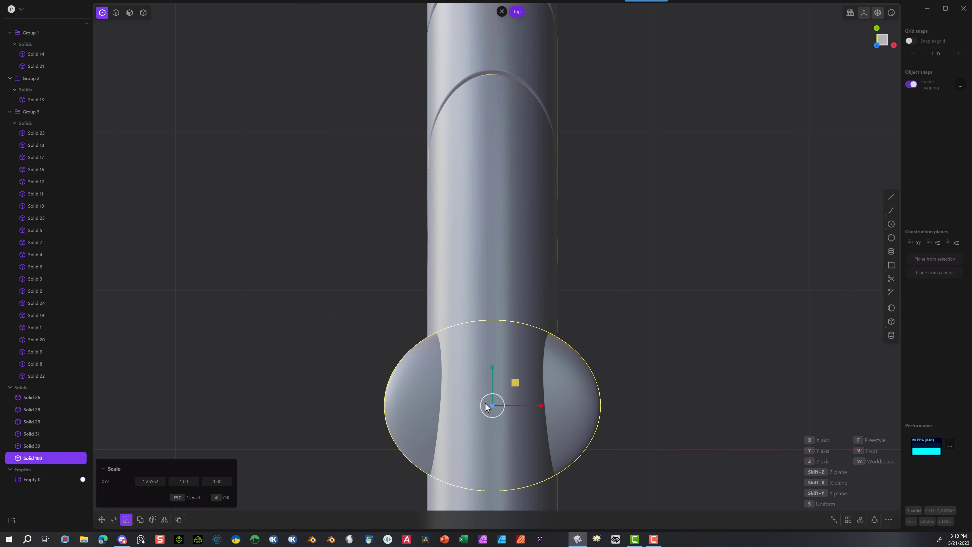
{"action": "key", "text": "g"}
{"action": "left_click_drag", "start_coordinate": [528, 406], "coordinate": [527, 404]}
{"action": "scroll", "coordinate": [497, 419], "scroll_direction": "down", "scroll_amount": 3}
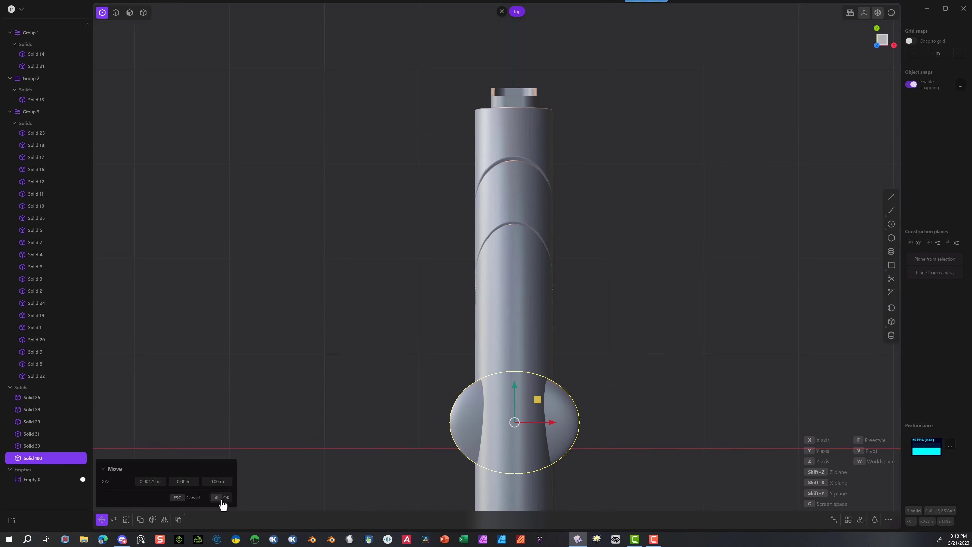
{"action": "left_click", "coordinate": [221, 499]}
Step: Hide the body solids covering the ellipsoid and nudge it about 0.003 m along X towards the centre line
{"action": "left_click", "coordinate": [143, 13]}
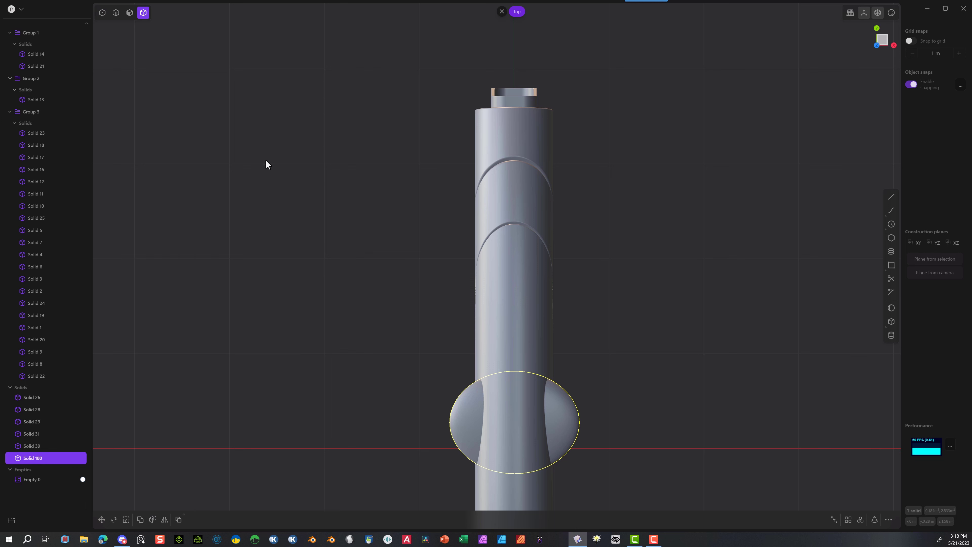
{"action": "left_click_drag", "start_coordinate": [663, 301], "coordinate": [271, 324]}
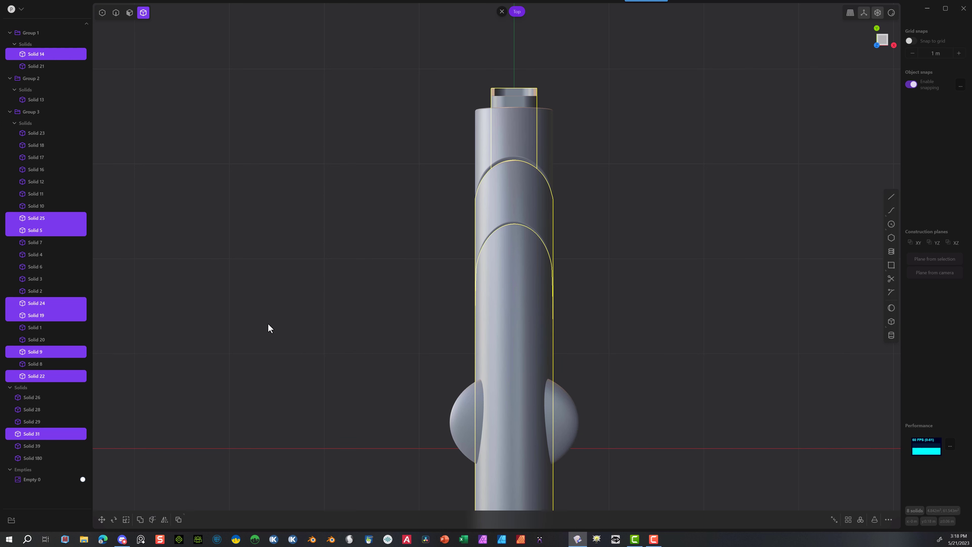
{"action": "key", "text": "h"}
{"action": "left_click_drag", "start_coordinate": [634, 327], "coordinate": [386, 364]}
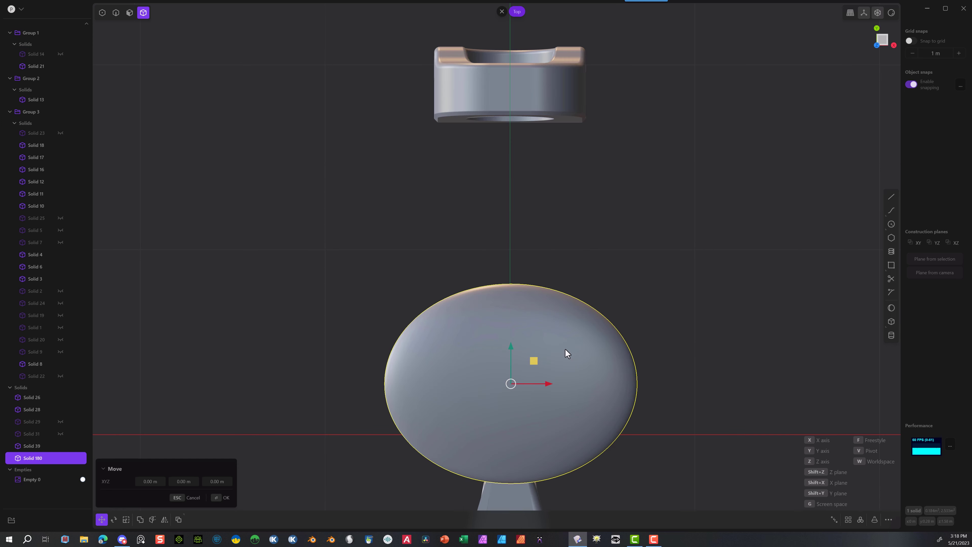
{"action": "left_click_drag", "start_coordinate": [546, 386], "coordinate": [546, 385]}
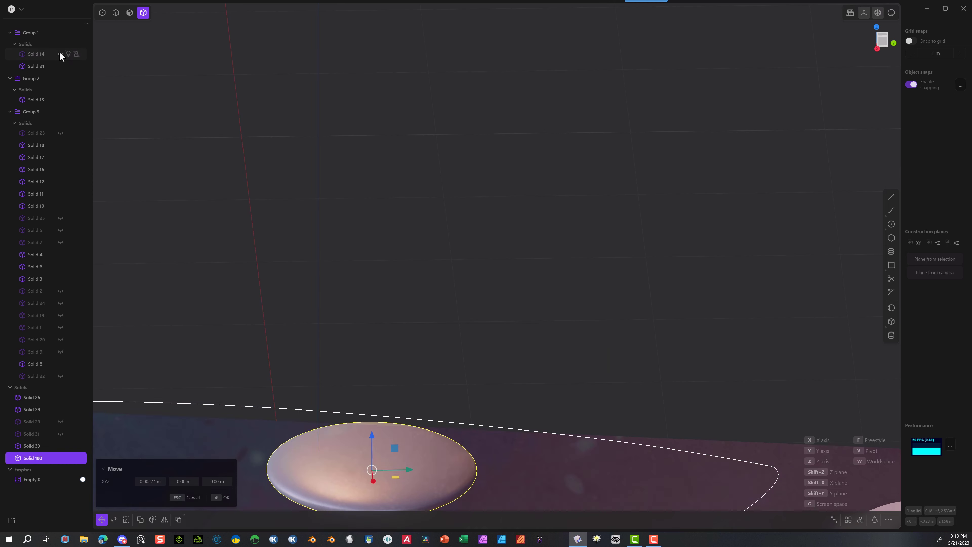
Step: Show Solid 14 again and stretch the ellipsoid along Y to cover the length of the reference grille
{"action": "left_click", "coordinate": [60, 53]}
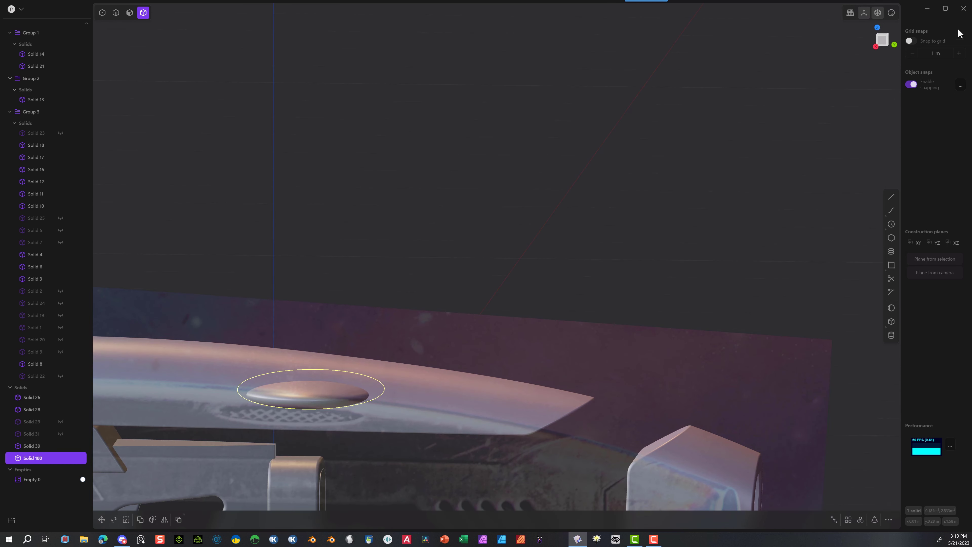
{"action": "left_click", "coordinate": [876, 47]}
{"action": "scroll", "coordinate": [302, 408], "scroll_direction": "up", "scroll_amount": 4}
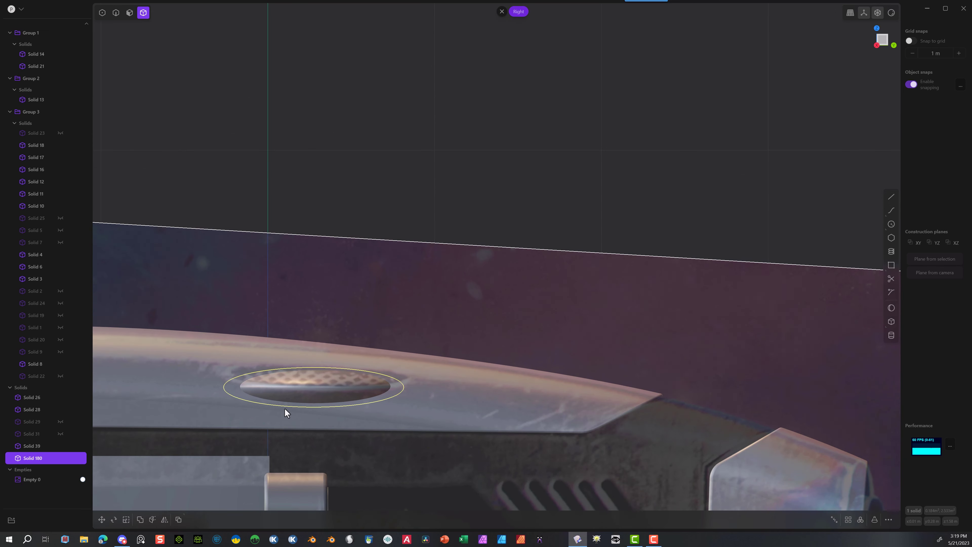
{"action": "scroll", "coordinate": [330, 404], "scroll_direction": "up", "scroll_amount": 2}
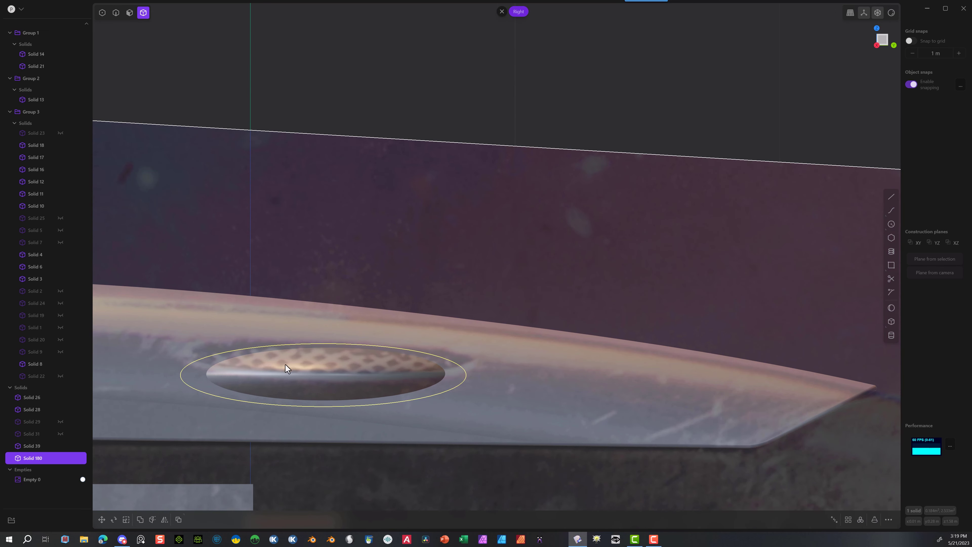
{"action": "key", "text": "s"}
{"action": "left_click_drag", "start_coordinate": [355, 374], "coordinate": [361, 374]}
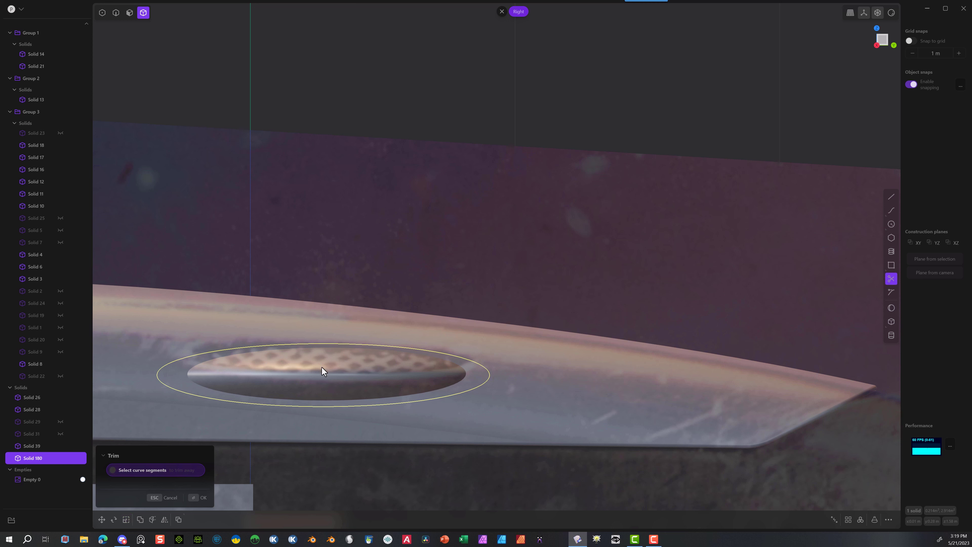
Step: Rotate the ellipsoid slightly to match the reference's oval grille and shift it about 0.042 m along Y
{"action": "key", "text": "g"}
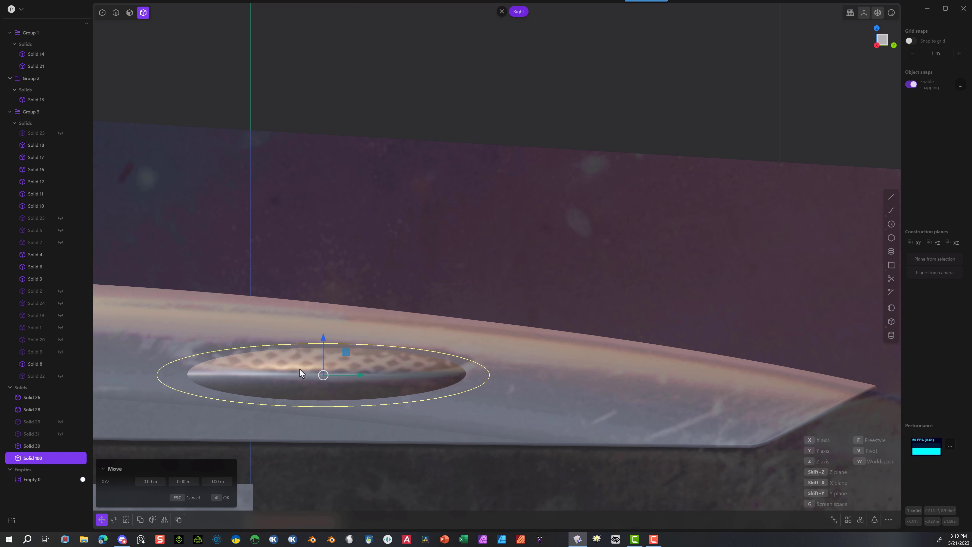
{"action": "left_click", "coordinate": [221, 497]}
{"action": "key", "text": "r"}
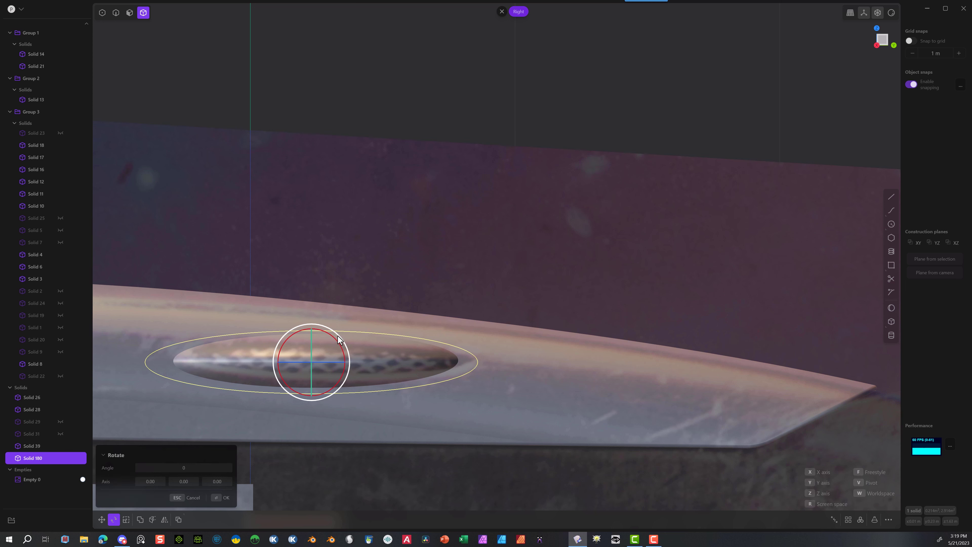
{"action": "left_click_drag", "start_coordinate": [330, 336], "coordinate": [329, 335]}
{"action": "key", "text": "g"}
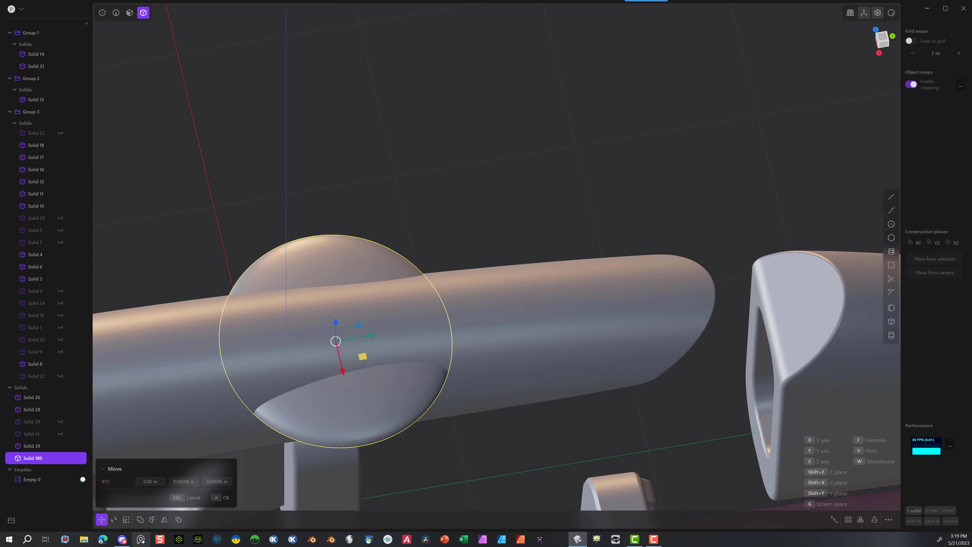
{"action": "left_click", "coordinate": [215, 498]}
{"action": "left_click", "coordinate": [262, 246]}
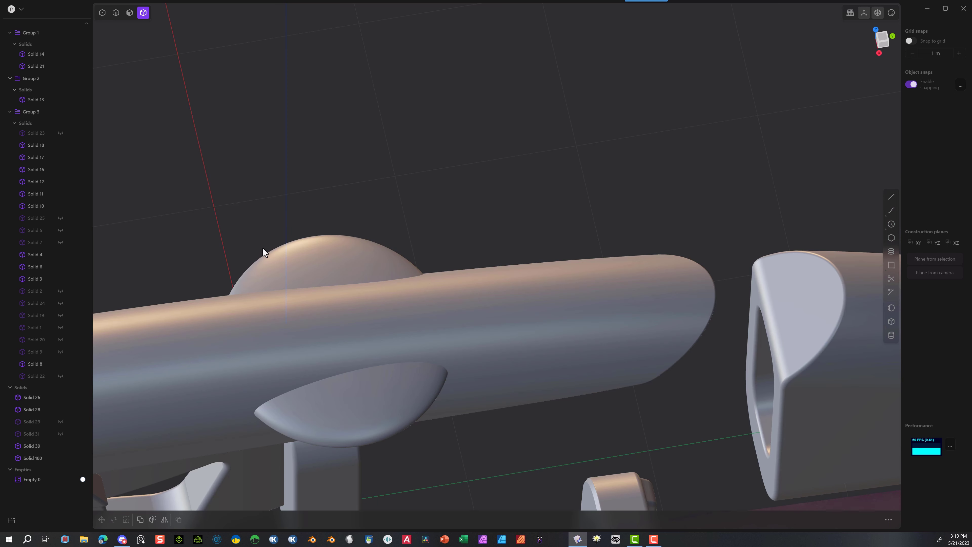
Step: Slice Solid 14 and the ellipsoid with each other using the Boolean tool
{"action": "scroll", "coordinate": [200, 190], "scroll_direction": "down", "scroll_amount": 2}
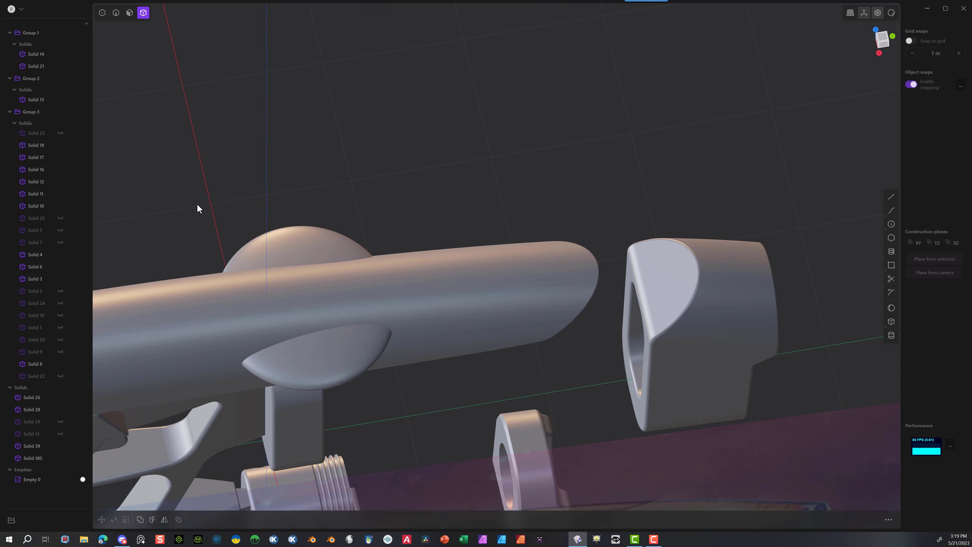
{"action": "left_click", "coordinate": [457, 300]}
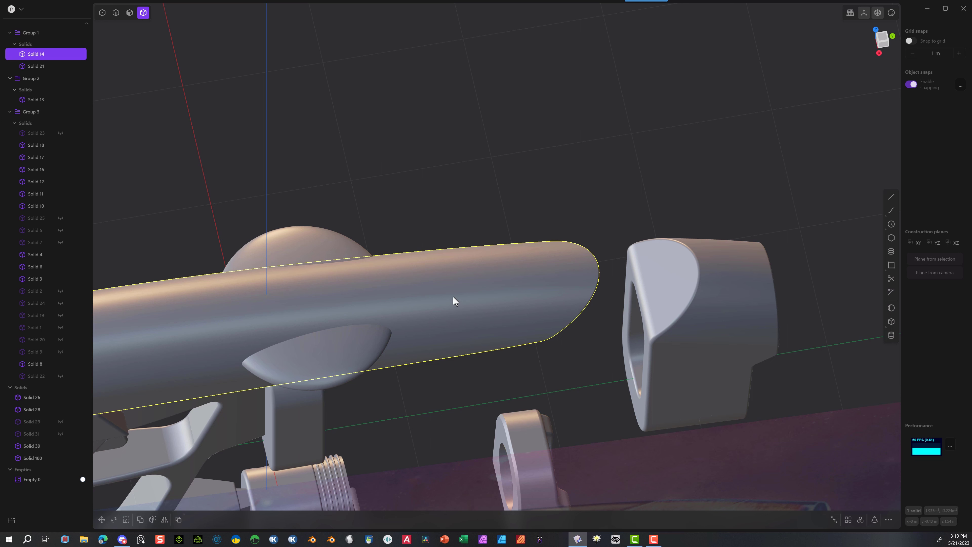
{"action": "left_click", "coordinate": [303, 251], "text": "shift"}
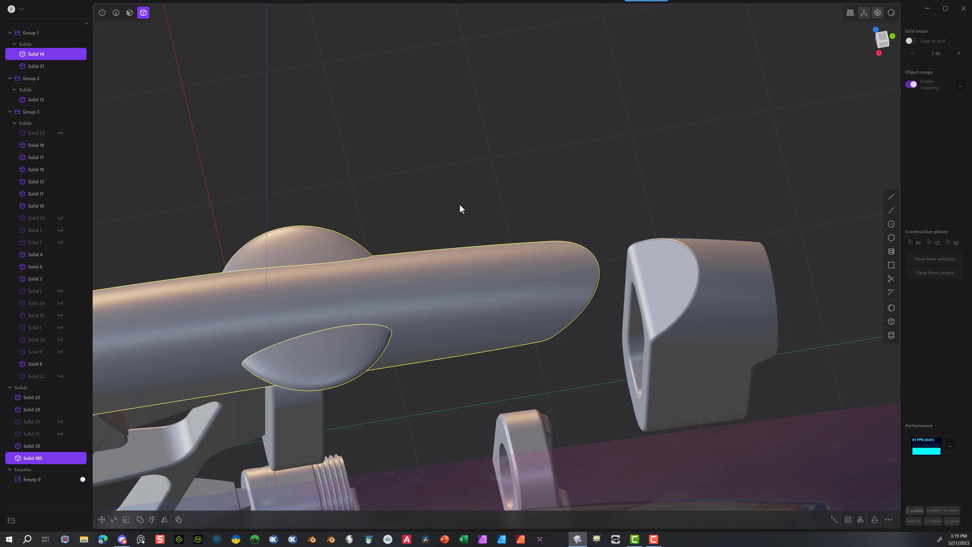
{"action": "key", "text": "q"}
{"action": "key", "text": "q"}
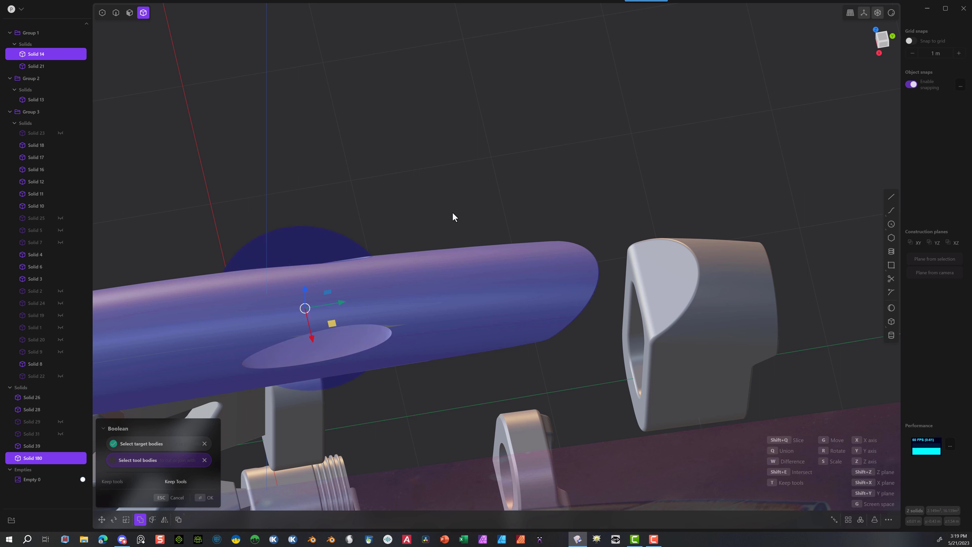
{"action": "left_click", "coordinate": [206, 498]}
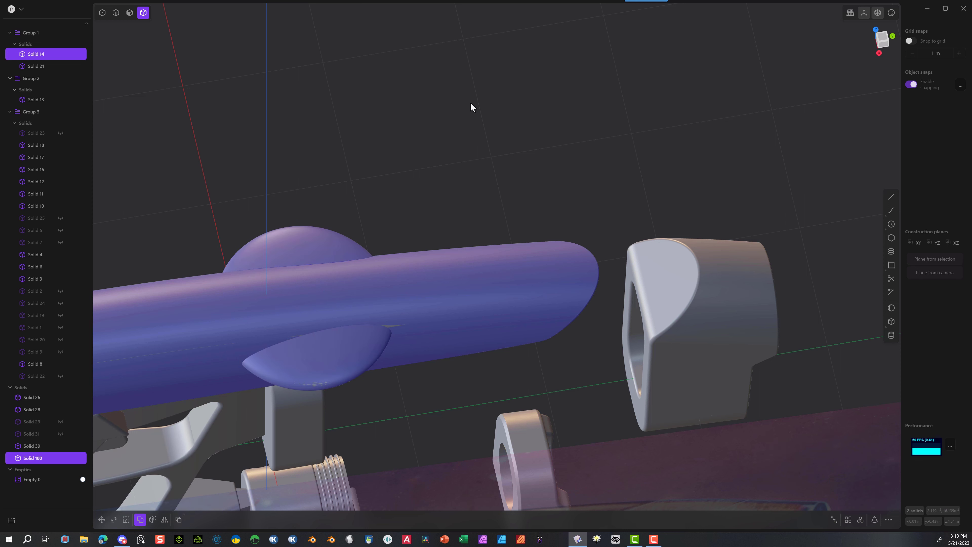
Step: Delete the two ellipsoid pieces that protrude from either side of the upper body
{"action": "left_click", "coordinate": [344, 371]}
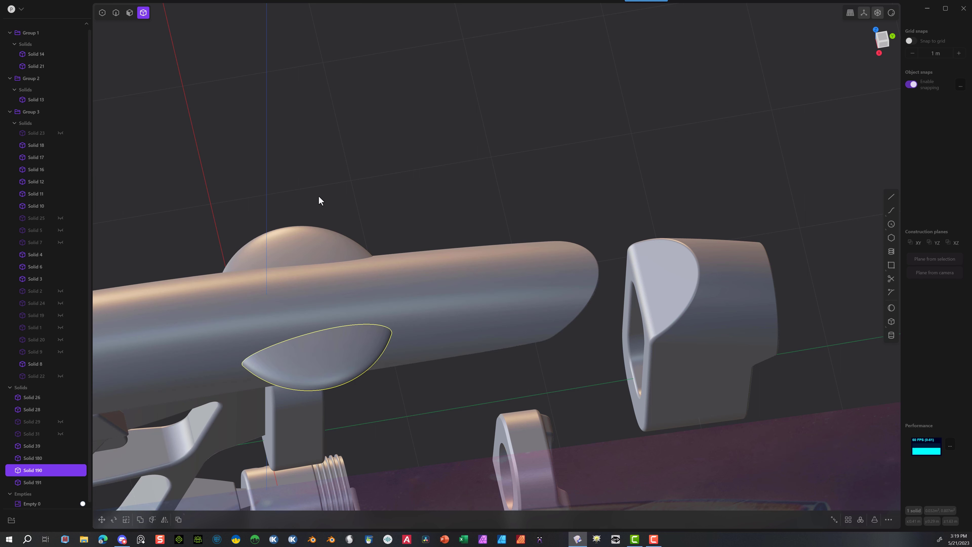
{"action": "key", "text": "Delete"}
{"action": "left_click", "coordinate": [309, 248]}
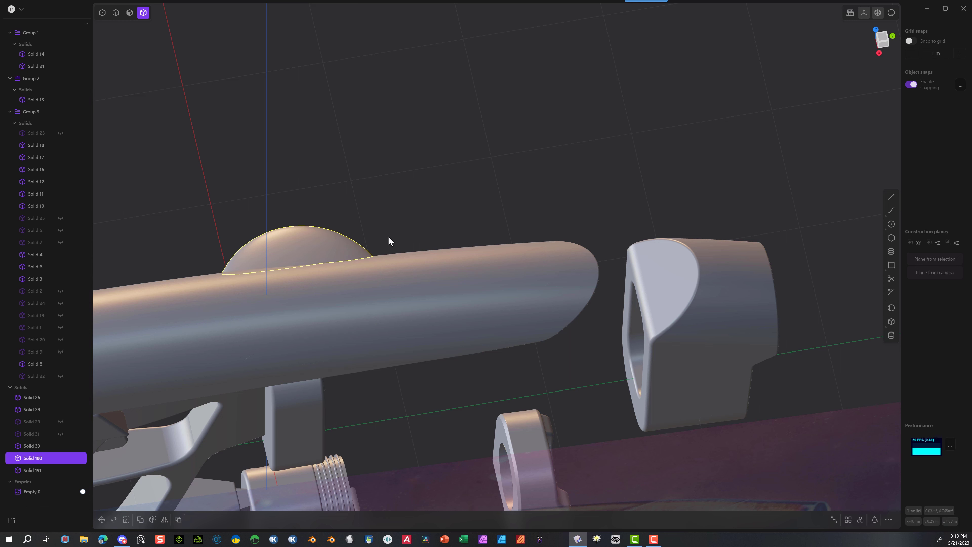
{"action": "middle_click_drag", "start_coordinate": [431, 255], "coordinate": [510, 269]}
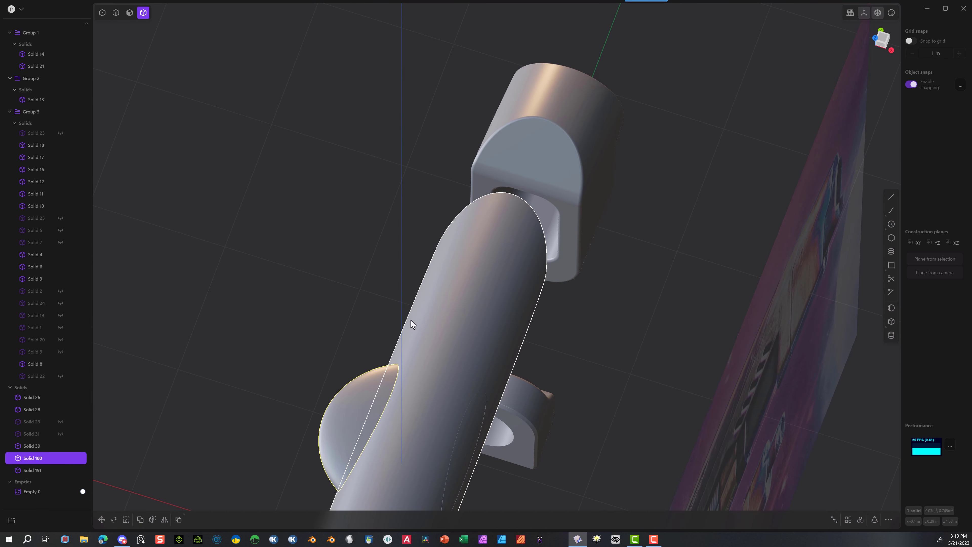
{"action": "key", "text": "Delete"}
{"action": "middle_click_drag", "start_coordinate": [454, 398], "coordinate": [504, 387]}
Step: Duplicate the remaining oval insert in the upper body and scale the copy slightly along X
{"action": "left_click", "coordinate": [363, 382]}
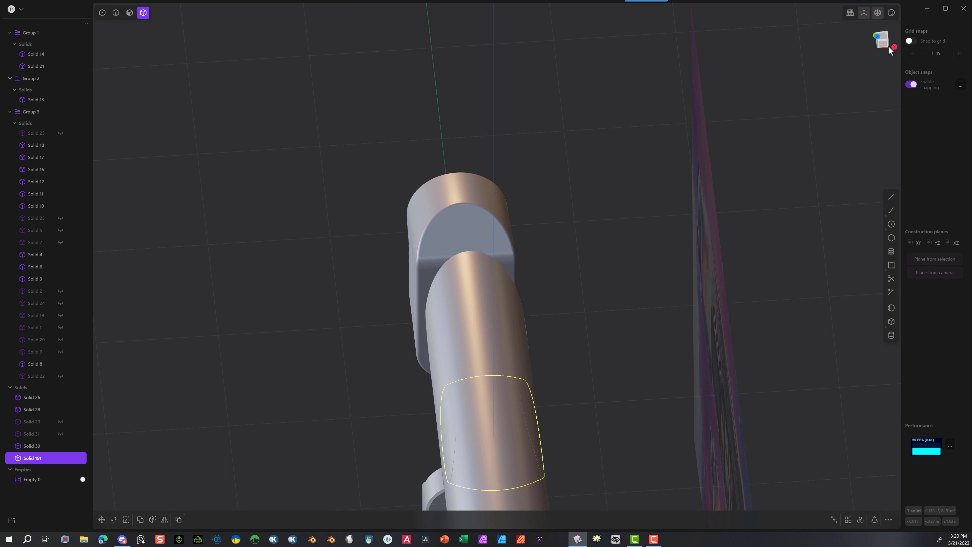
{"action": "middle_click_drag", "start_coordinate": [732, 161], "coordinate": [760, 195]}
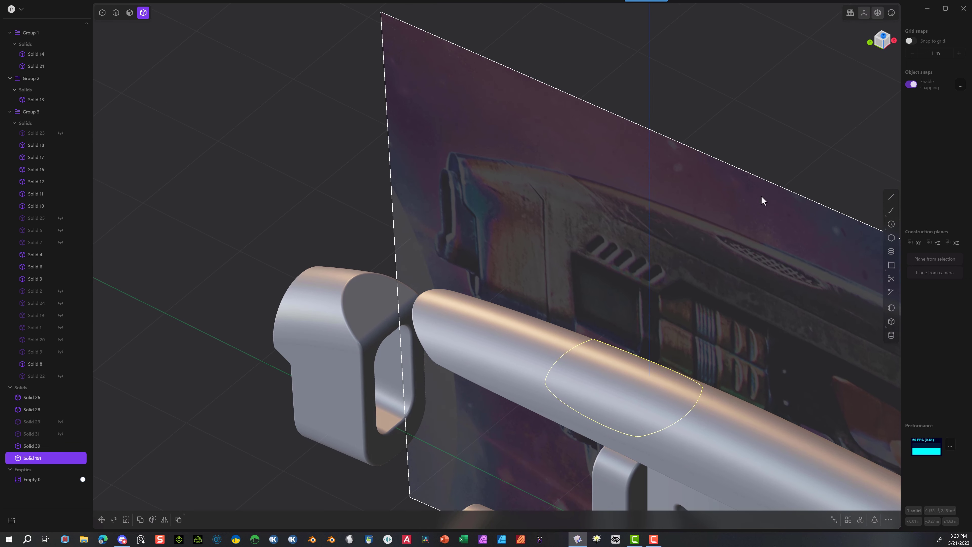
{"action": "scroll", "coordinate": [726, 404], "scroll_direction": "up", "scroll_amount": 2}
{"action": "scroll", "coordinate": [726, 404], "scroll_direction": "up", "scroll_amount": 2}
{"action": "middle_click_drag", "start_coordinate": [663, 344], "coordinate": [652, 340]}
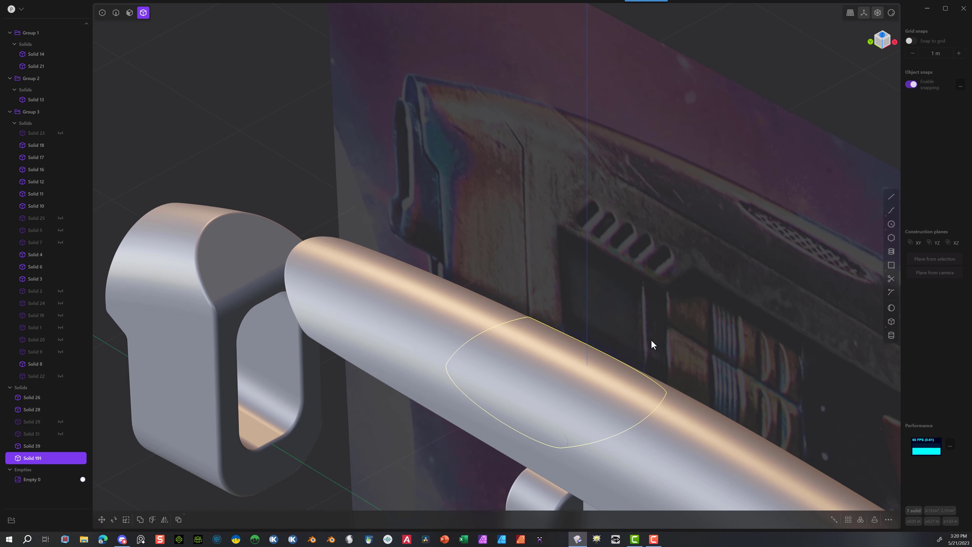
{"action": "middle_click_drag", "start_coordinate": [692, 213], "coordinate": [443, 258]}
{"action": "key", "text": "ctrl+d"}
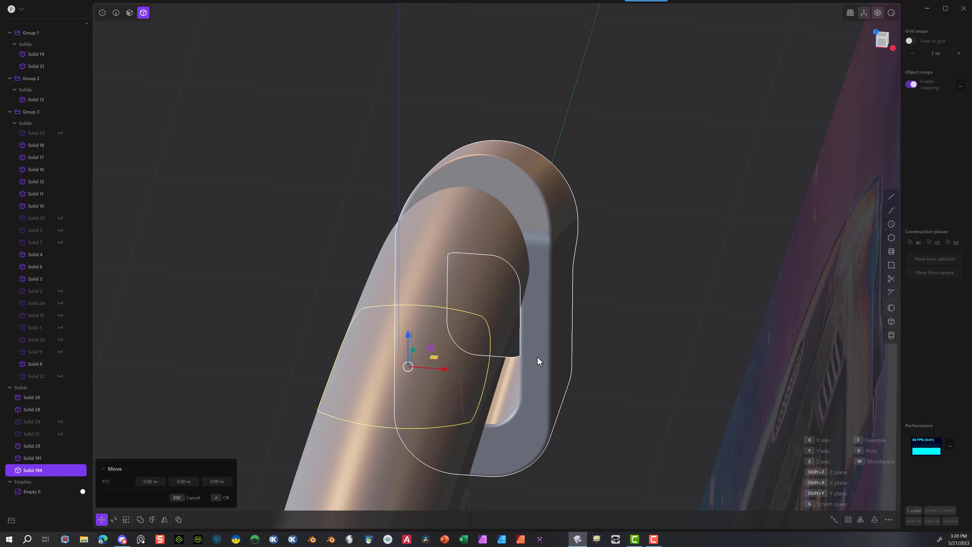
{"action": "key", "text": "s"}
{"action": "key", "text": "x"}
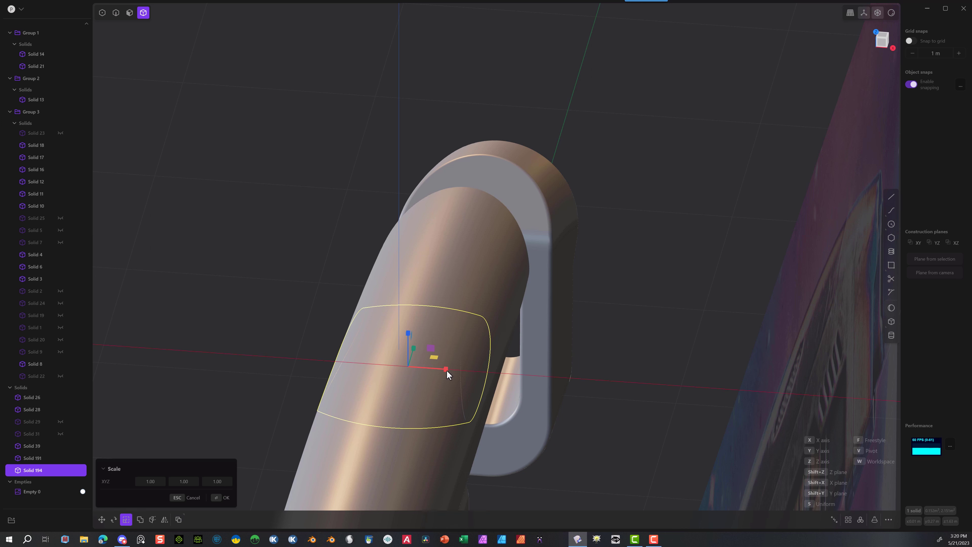
{"action": "left_click_drag", "start_coordinate": [447, 370], "coordinate": [445, 369]}
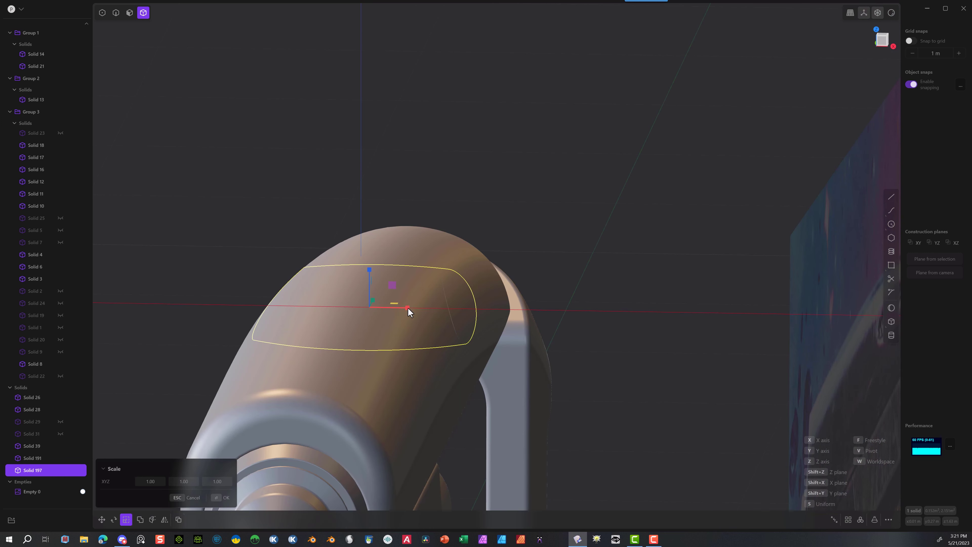
{"action": "left_click_drag", "start_coordinate": [408, 307], "coordinate": [407, 307]}
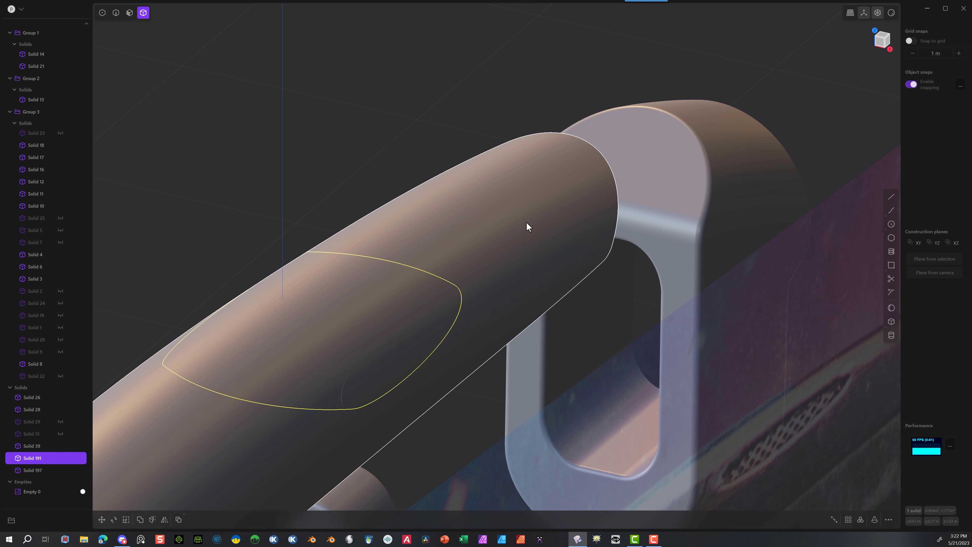
Step: Hide Solid 14 to expose the oval insert and its copy inside the upper body
{"action": "left_click", "coordinate": [351, 111]}
{"action": "left_click", "coordinate": [504, 243]}
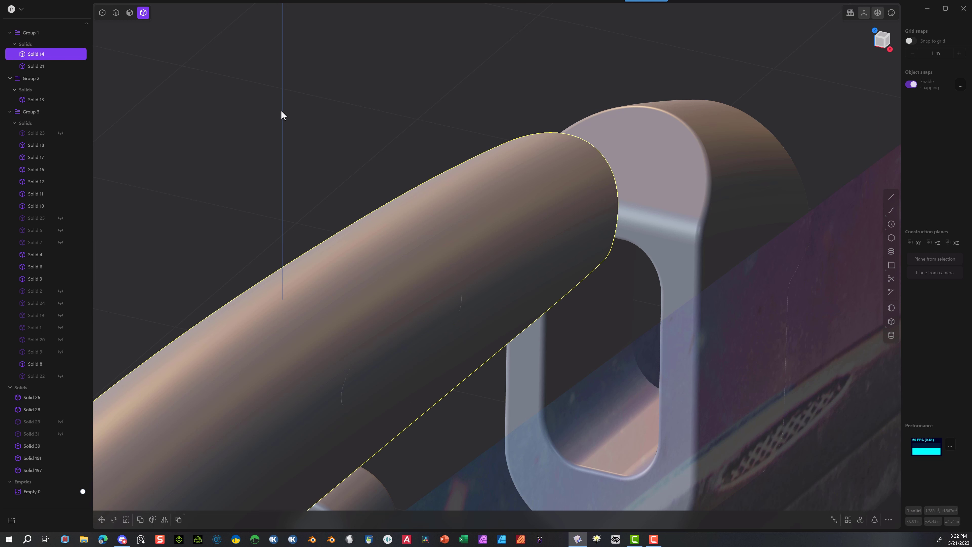
{"action": "key", "text": "h"}
{"action": "middle_click_drag", "start_coordinate": [358, 319], "coordinate": [306, 343]}
{"action": "scroll", "coordinate": [299, 341], "scroll_direction": "up", "scroll_amount": 6}
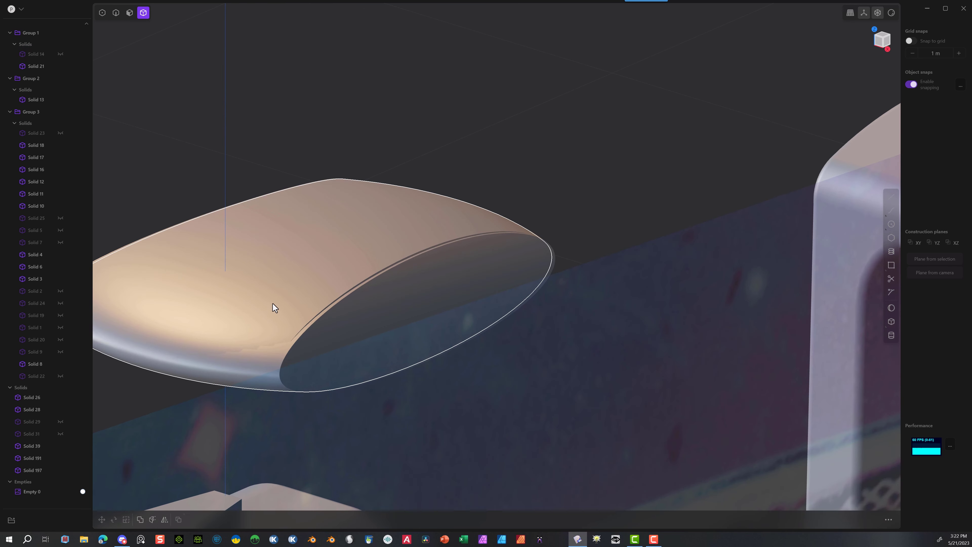
Step: Scale the duplicated insert, Solid 197, slightly to adjust its offset from the original insert
{"action": "left_click", "coordinate": [274, 306]}
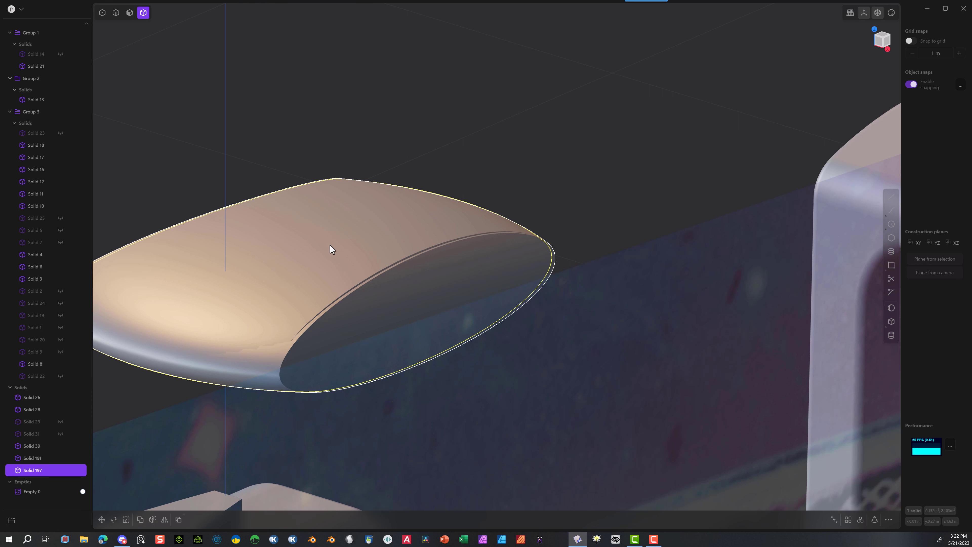
{"action": "key", "text": "s"}
{"action": "left_click_drag", "start_coordinate": [324, 275], "coordinate": [326, 276]}
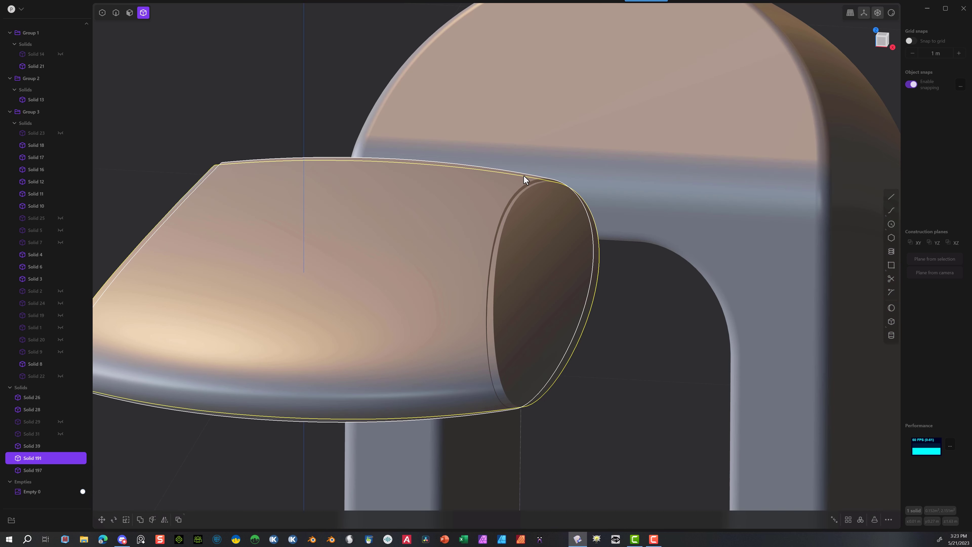
Step: Boolean-subtract Solid 197 from Solid 191, leaving only the thin oval end caps
{"action": "left_click", "coordinate": [524, 180]}
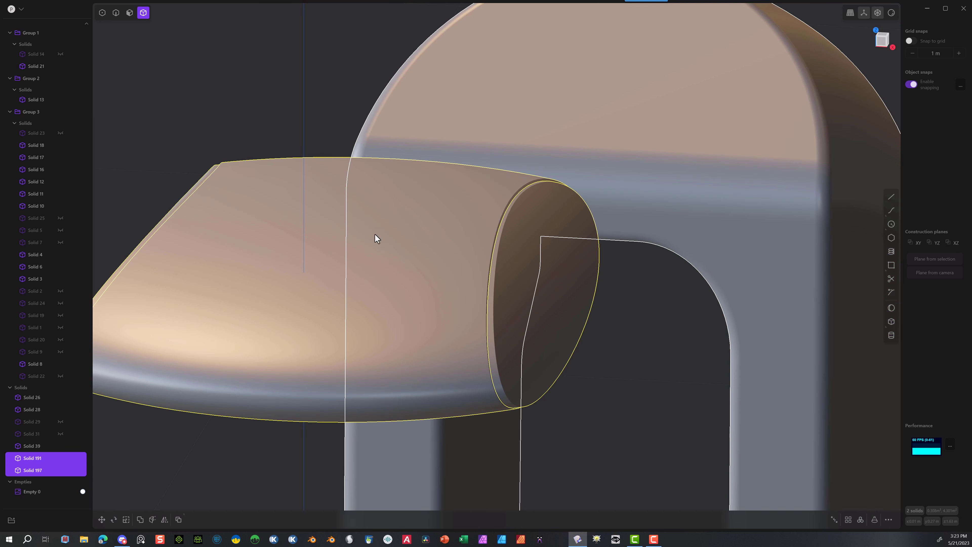
{"action": "key", "text": "q"}
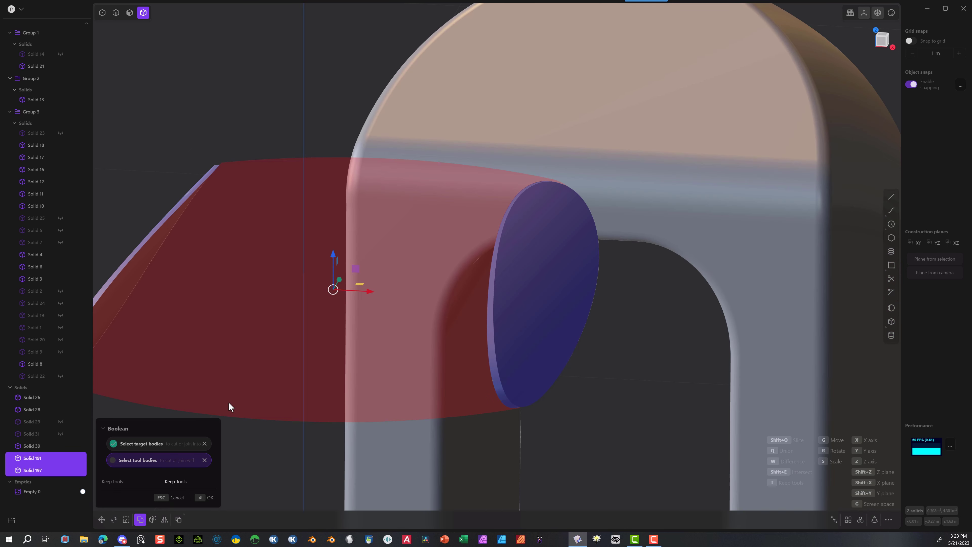
{"action": "left_click", "coordinate": [202, 498]}
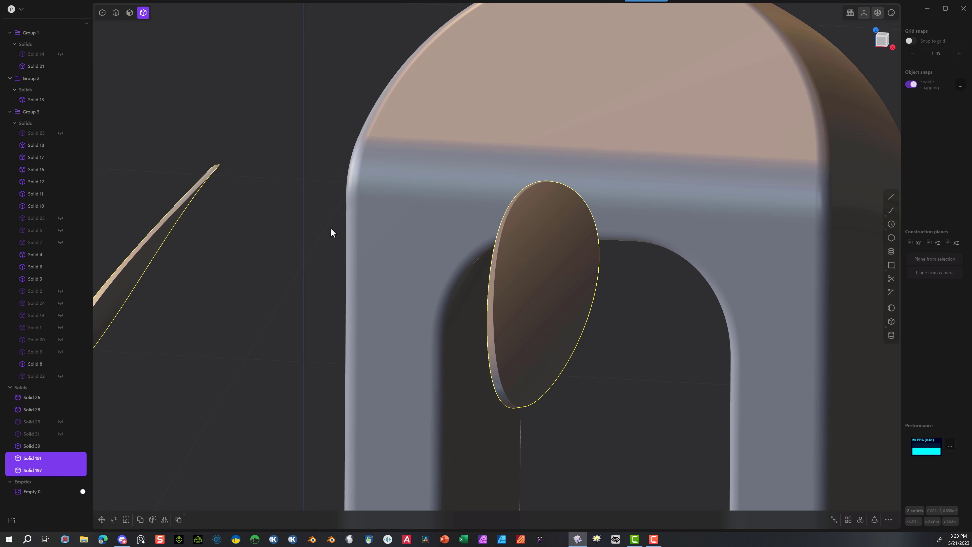
Step: Delete the detached oval cap on the far side from the arched bracket
{"action": "scroll", "coordinate": [333, 233], "scroll_direction": "down", "scroll_amount": 8}
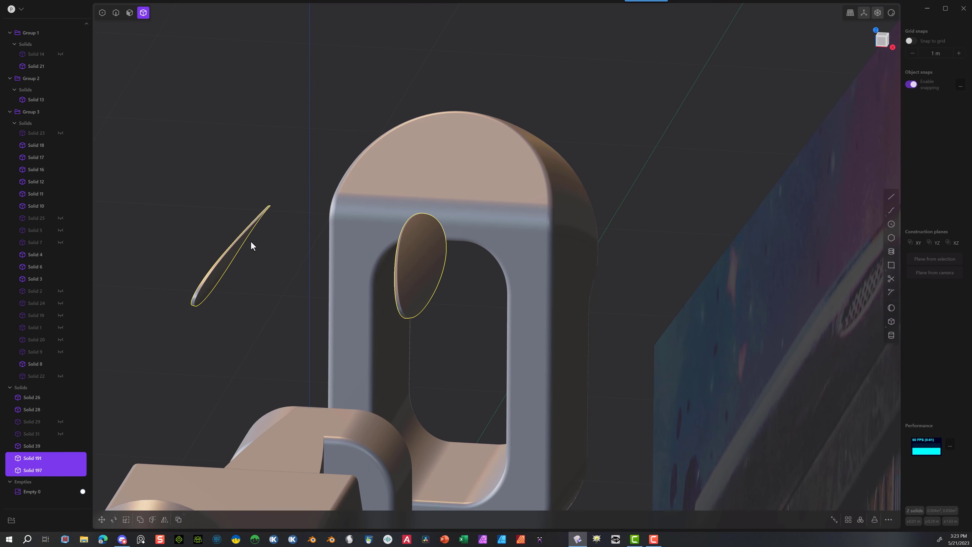
{"action": "left_click", "coordinate": [678, 142]}
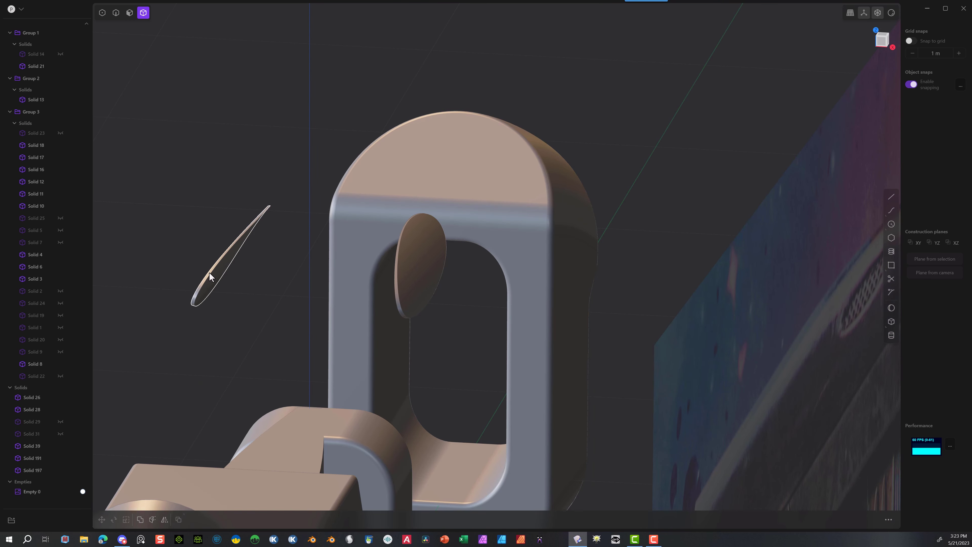
{"action": "left_click", "coordinate": [217, 280]}
{"action": "key", "text": "Delete"}
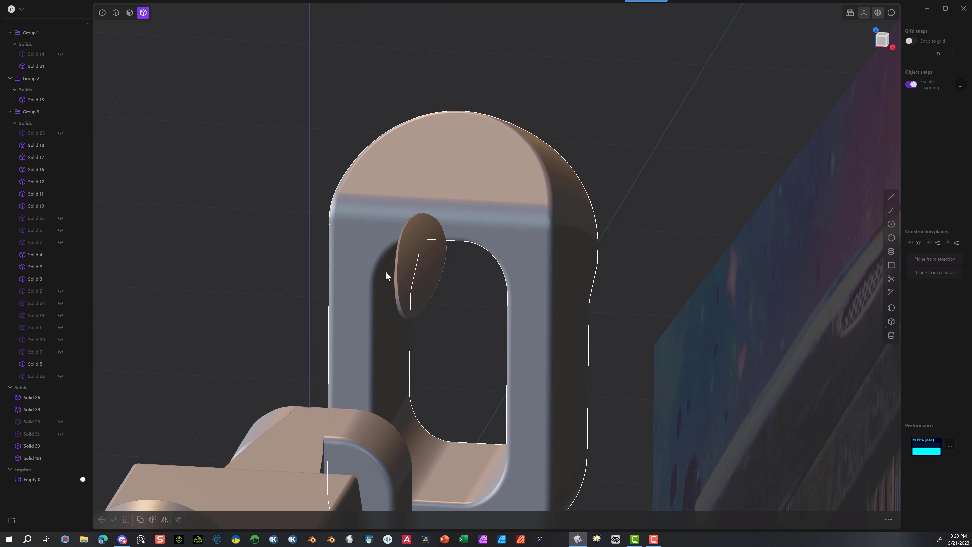
Step: Unhide Solid 14 and move the remaining oval cap about 0.0075 m outward along X
{"action": "left_click", "coordinate": [397, 269]}
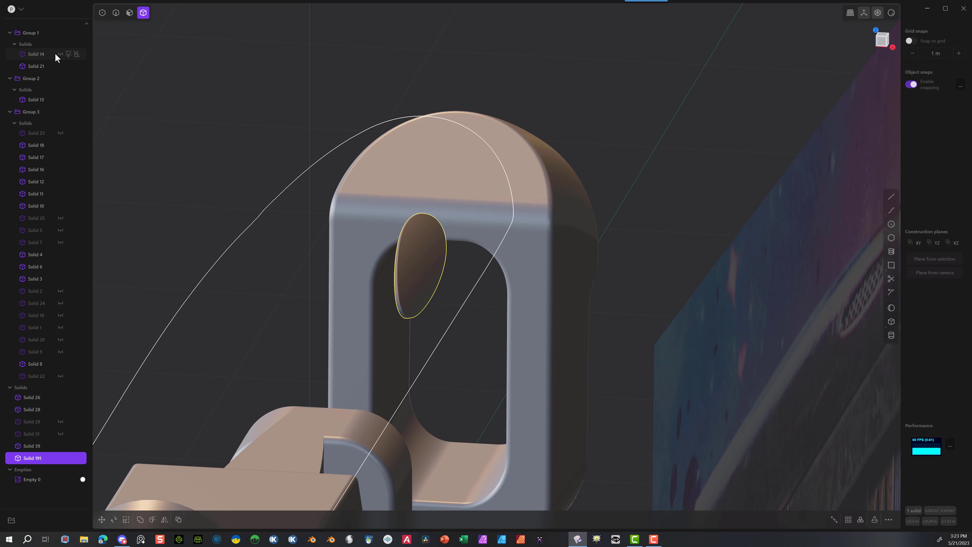
{"action": "left_click", "coordinate": [60, 54]}
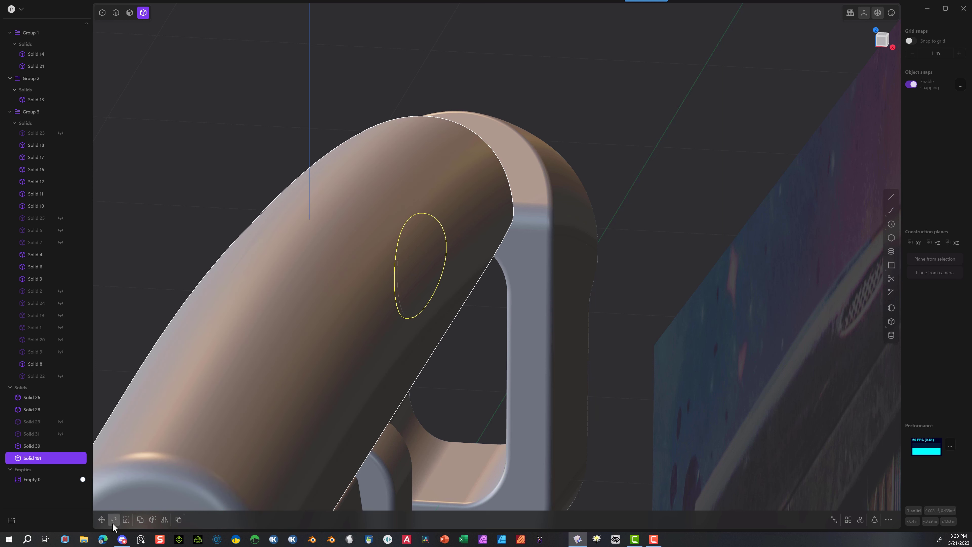
{"action": "left_click", "coordinate": [103, 518]}
{"action": "left_click_drag", "start_coordinate": [473, 270], "coordinate": [472, 269]}
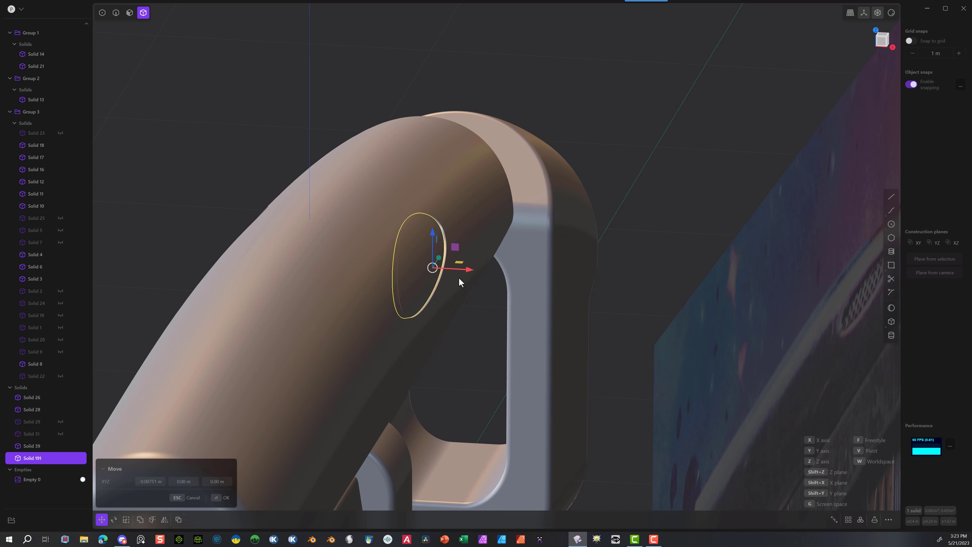
{"action": "scroll", "coordinate": [459, 281], "scroll_direction": "up", "scroll_amount": 4}
{"action": "middle_click_drag", "start_coordinate": [458, 281], "coordinate": [271, 213]}
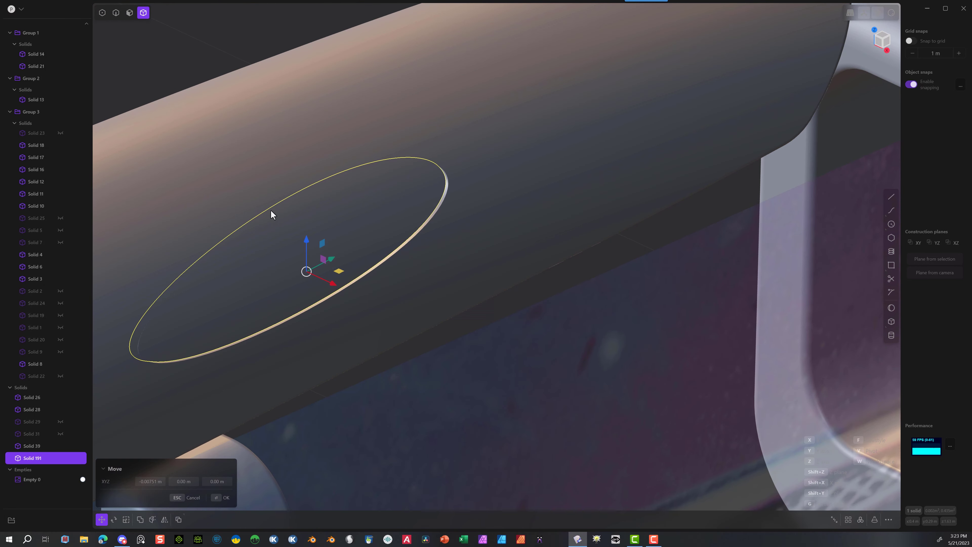
{"action": "left_click", "coordinate": [225, 497]}
Step: Apply a small fillet to the outer rim edge of the oval cap
{"action": "scroll", "coordinate": [285, 273], "scroll_direction": "up", "scroll_amount": 2}
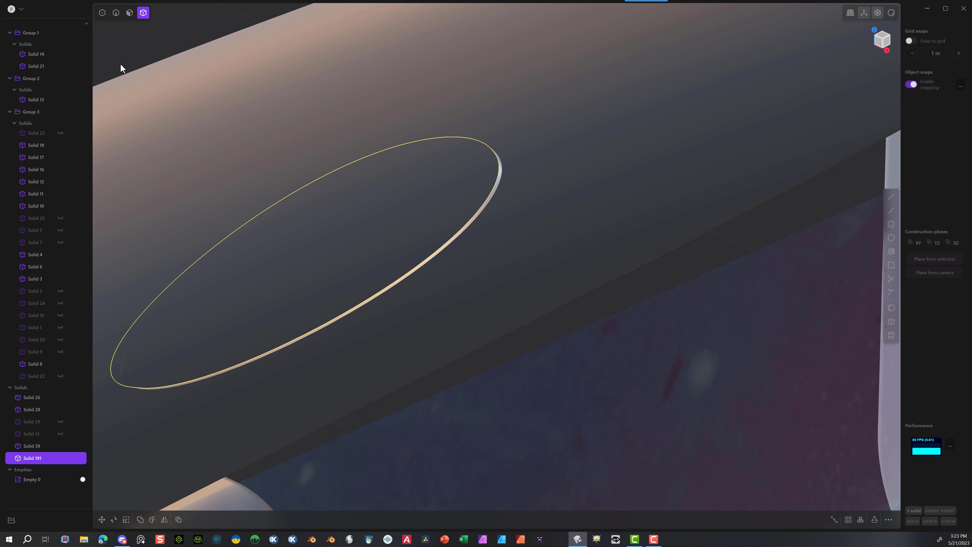
{"action": "left_click", "coordinate": [116, 12]}
{"action": "left_click", "coordinate": [517, 210]}
{"action": "key", "text": "f"}
{"action": "scroll", "coordinate": [518, 210], "scroll_direction": "up", "scroll_amount": 4}
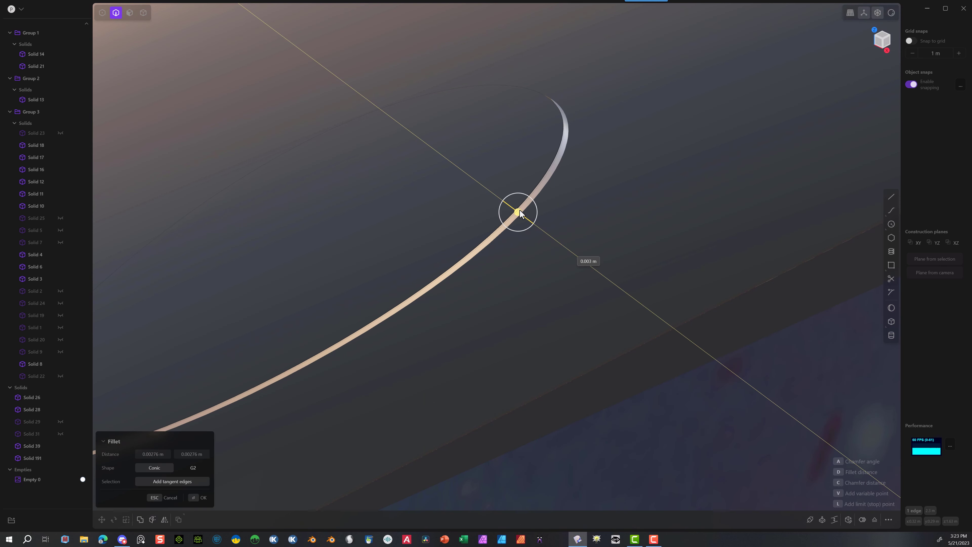
{"action": "left_click_drag", "start_coordinate": [520, 213], "coordinate": [523, 216]}
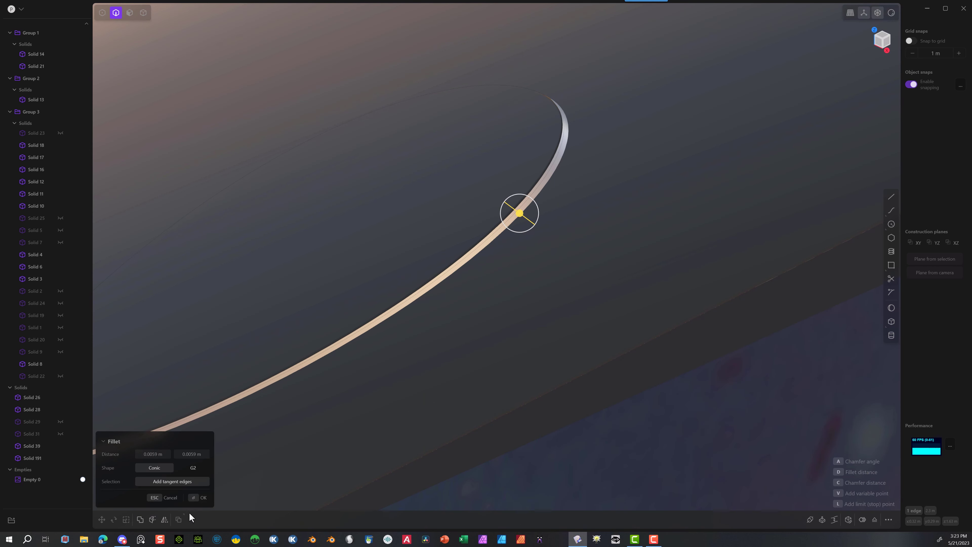
{"action": "left_click", "coordinate": [200, 498]}
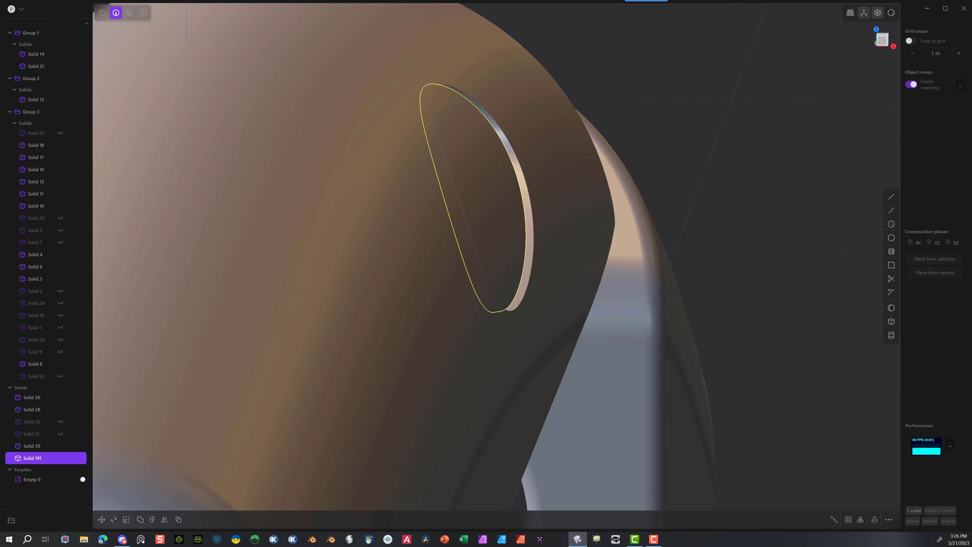
Step: Fillet the edges of both oval openings in Solid 14 by about 0.007 m
{"action": "middle_click_drag", "start_coordinate": [841, 257], "coordinate": [757, 279]}
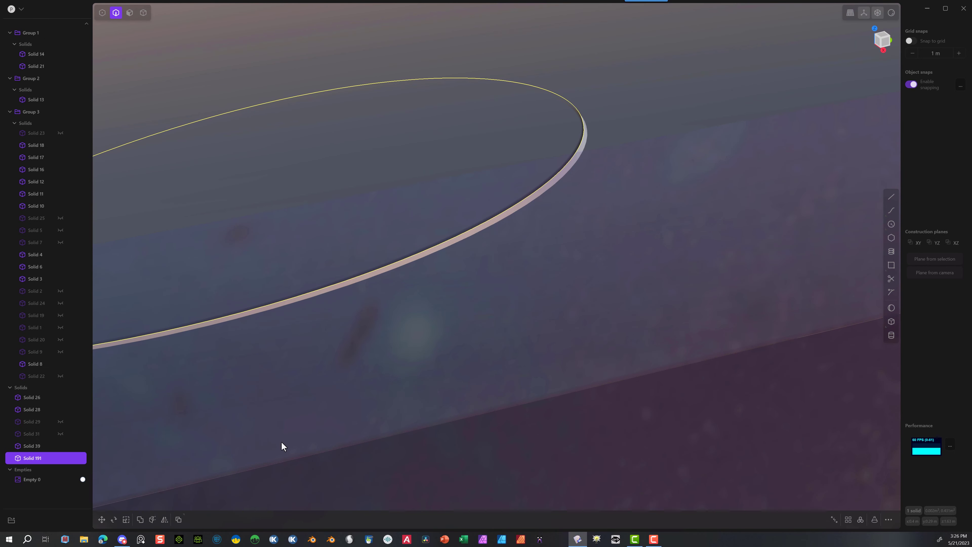
{"action": "middle_click_drag", "start_coordinate": [282, 445], "coordinate": [528, 405]}
{"action": "left_click", "coordinate": [458, 472]}
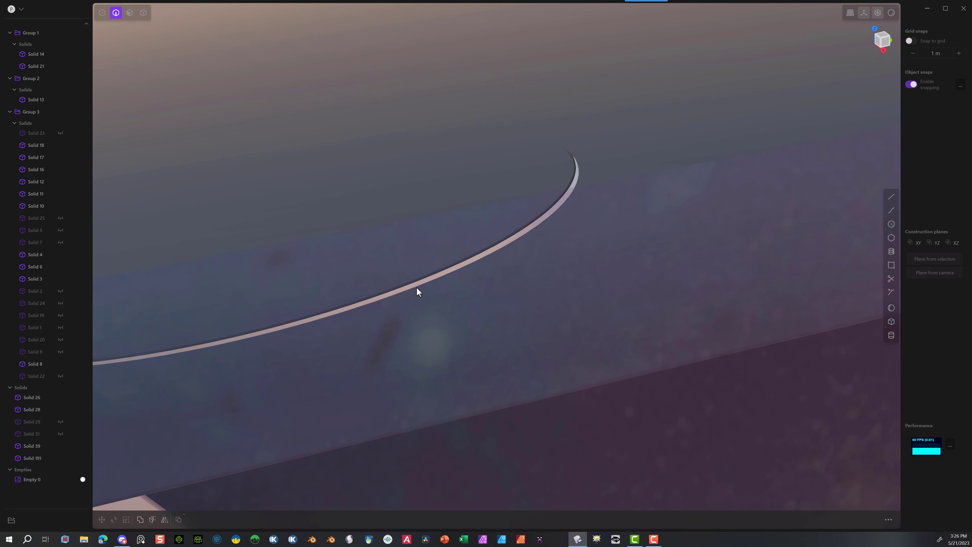
{"action": "left_click", "coordinate": [418, 287]}
{"action": "key", "text": "f"}
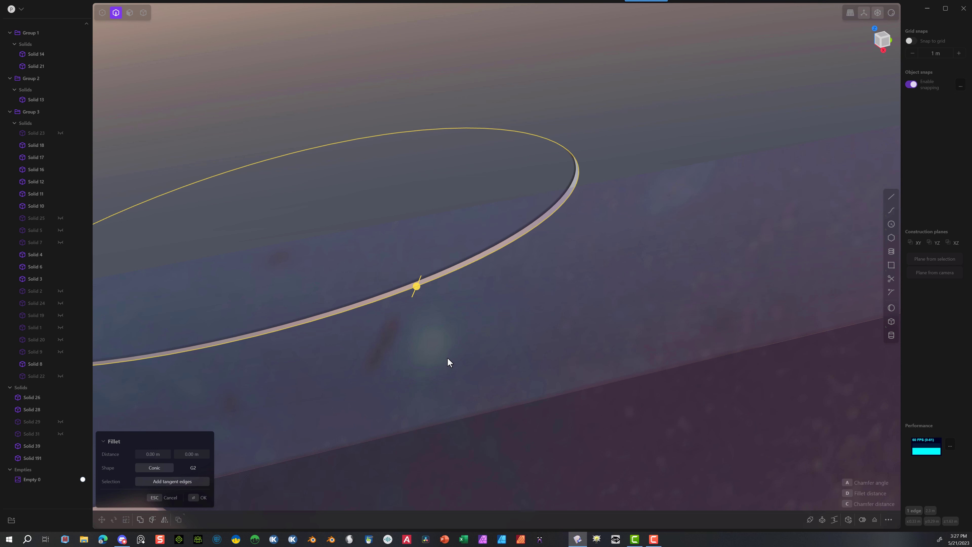
{"action": "middle_click_drag", "start_coordinate": [440, 362], "coordinate": [407, 377]}
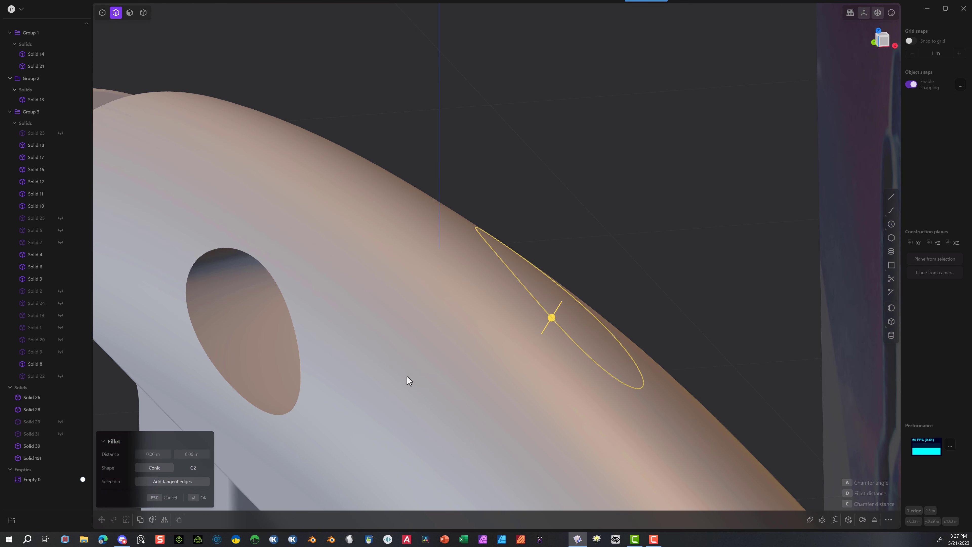
{"action": "left_click", "coordinate": [218, 371]}
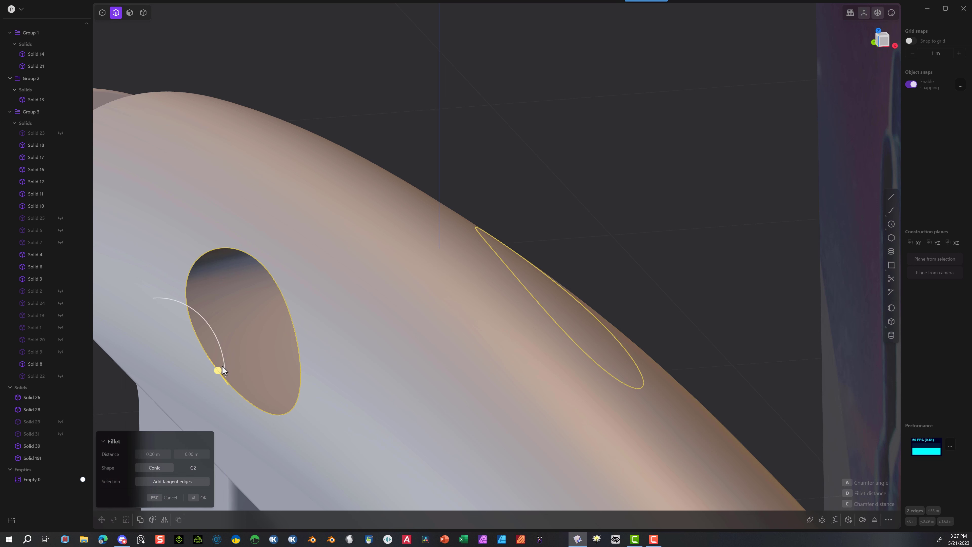
{"action": "scroll", "coordinate": [218, 373], "scroll_direction": "up", "scroll_amount": 4}
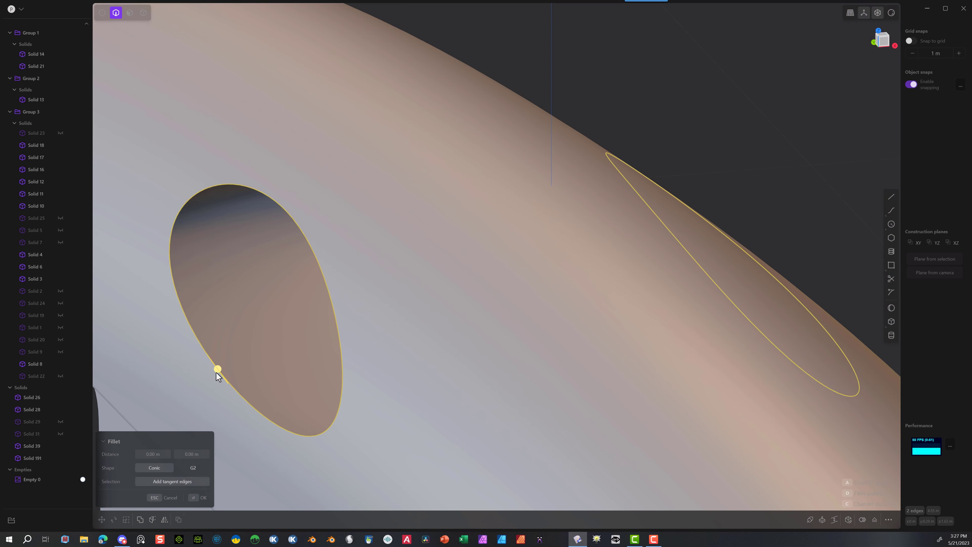
{"action": "left_click_drag", "start_coordinate": [216, 373], "coordinate": [209, 372]}
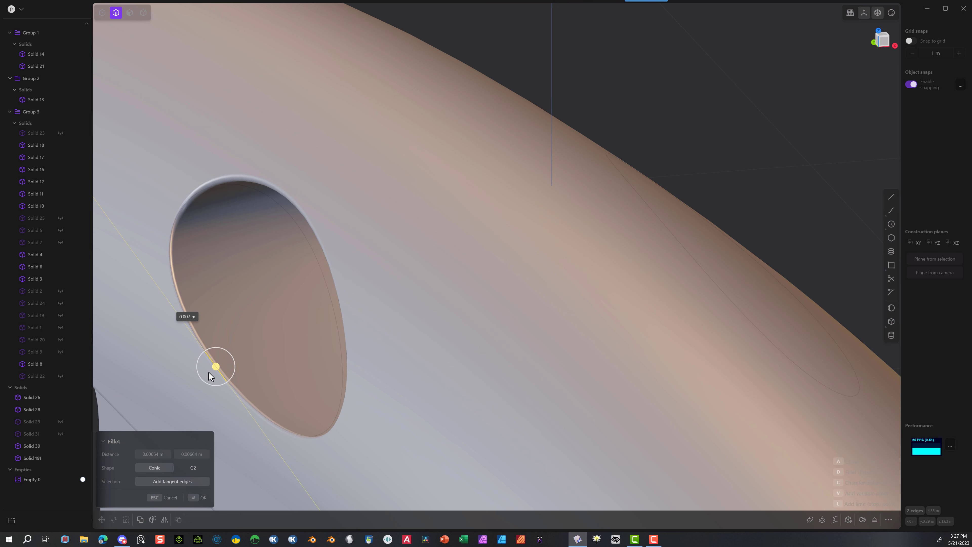
{"action": "left_click", "coordinate": [197, 498]}
{"action": "middle_click_drag", "start_coordinate": [499, 108], "coordinate": [450, 148]}
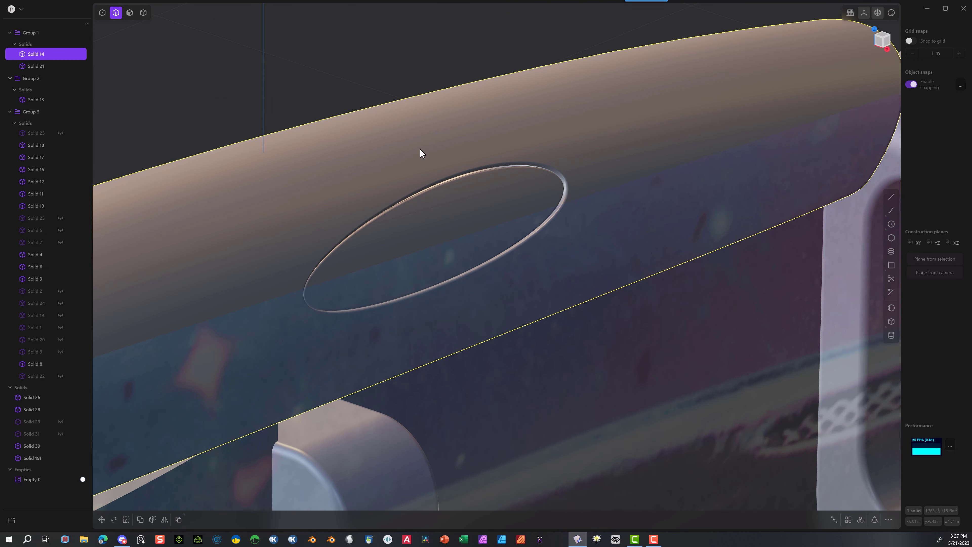
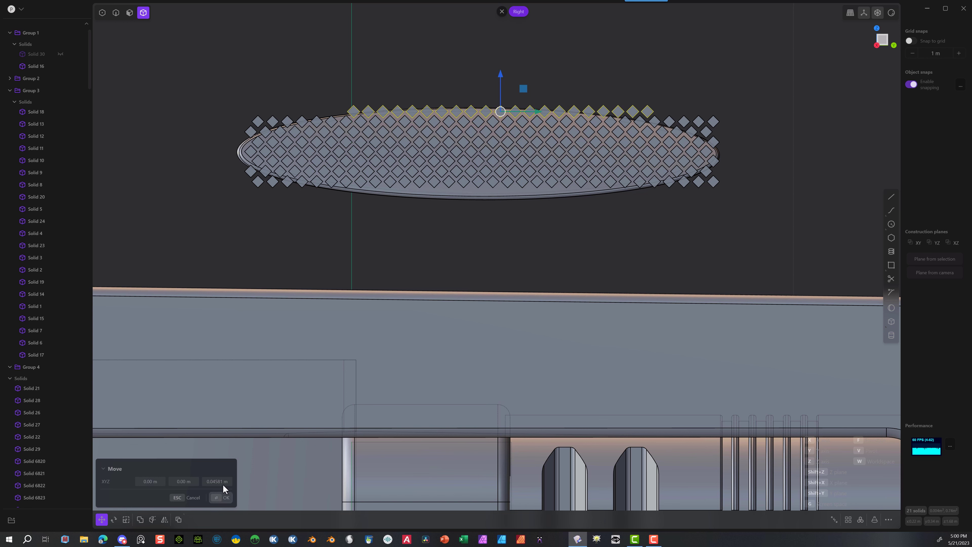
Step: Finish moving the top row of diamonds about 0.046 m along Z and mirror it across the oval's horizontal centre line
{"action": "left_click", "coordinate": [220, 497]}
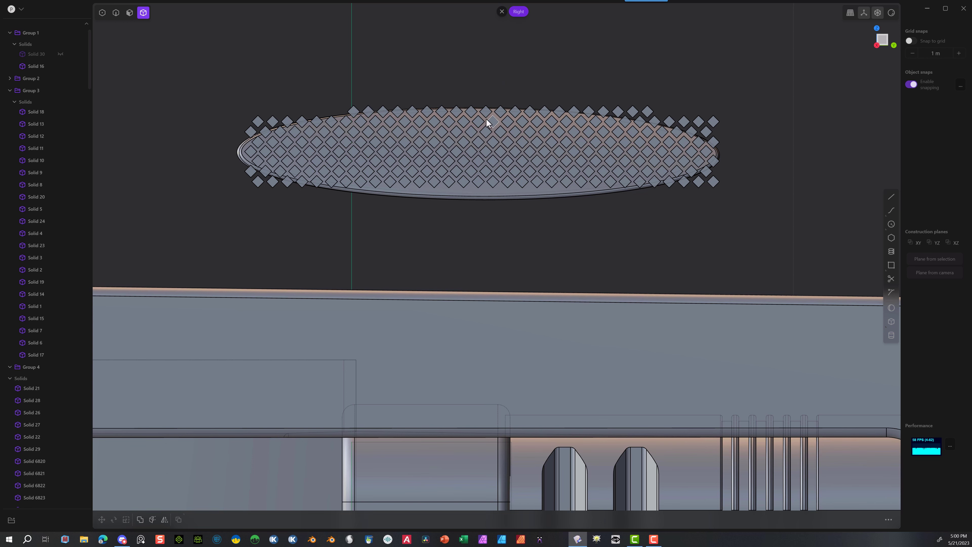
{"action": "key", "text": "ctrl+z"}
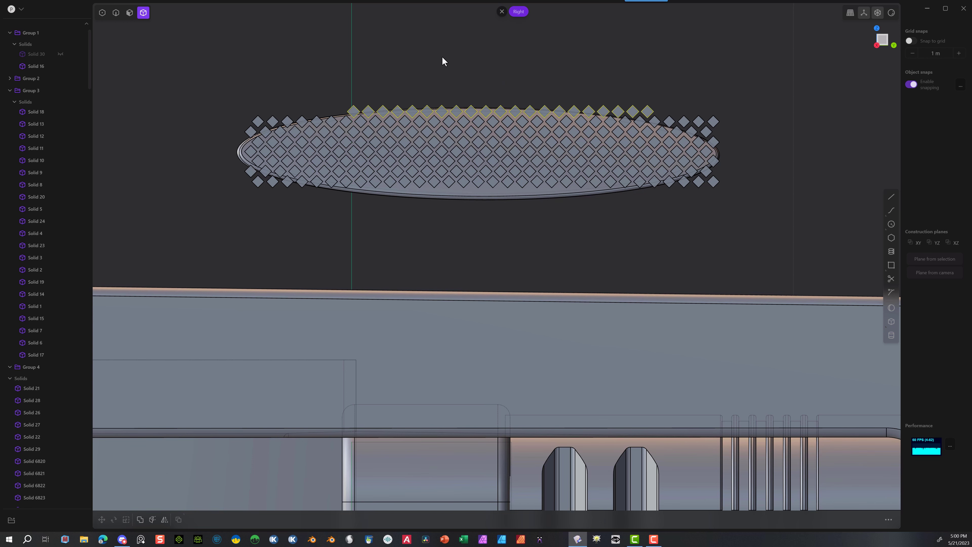
{"action": "left_click", "coordinate": [164, 519]}
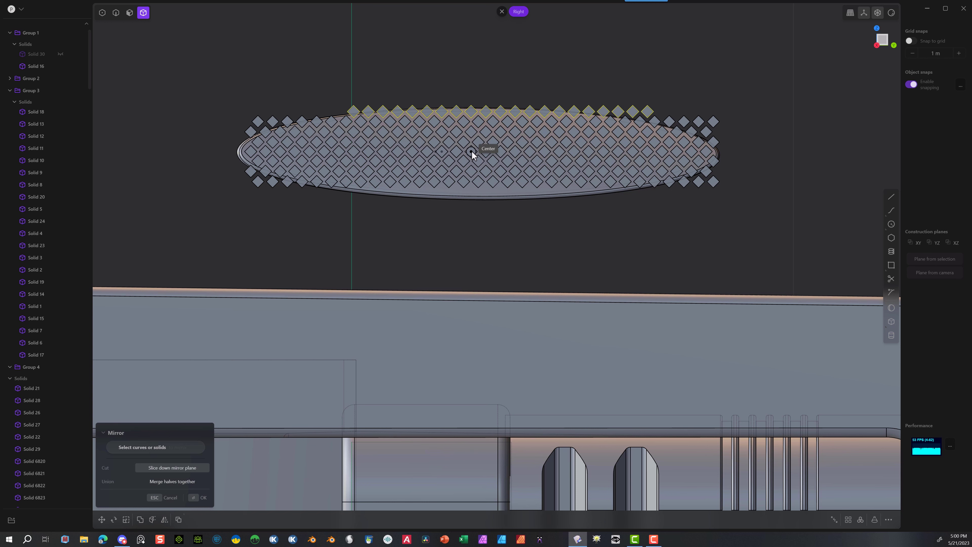
{"action": "left_click", "coordinate": [474, 150]}
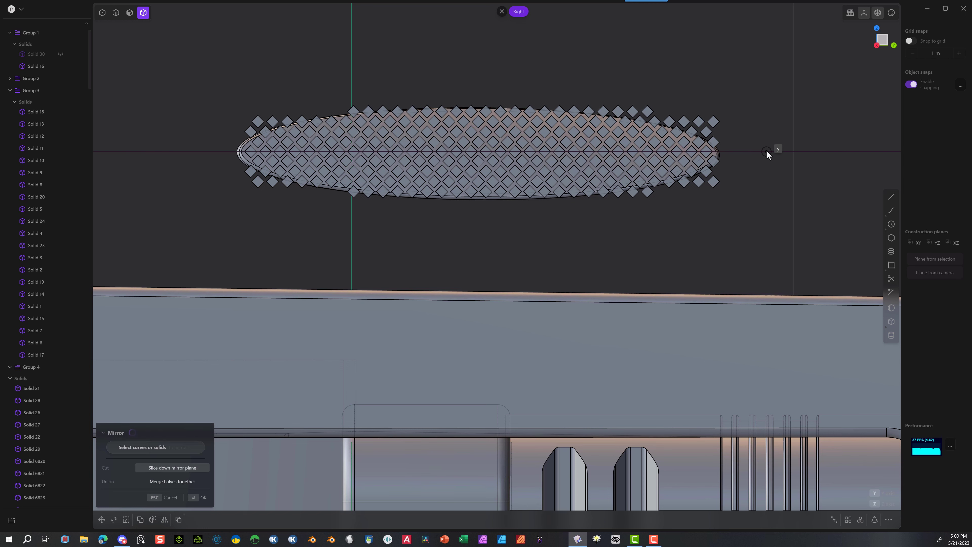
{"action": "key", "text": "Return"}
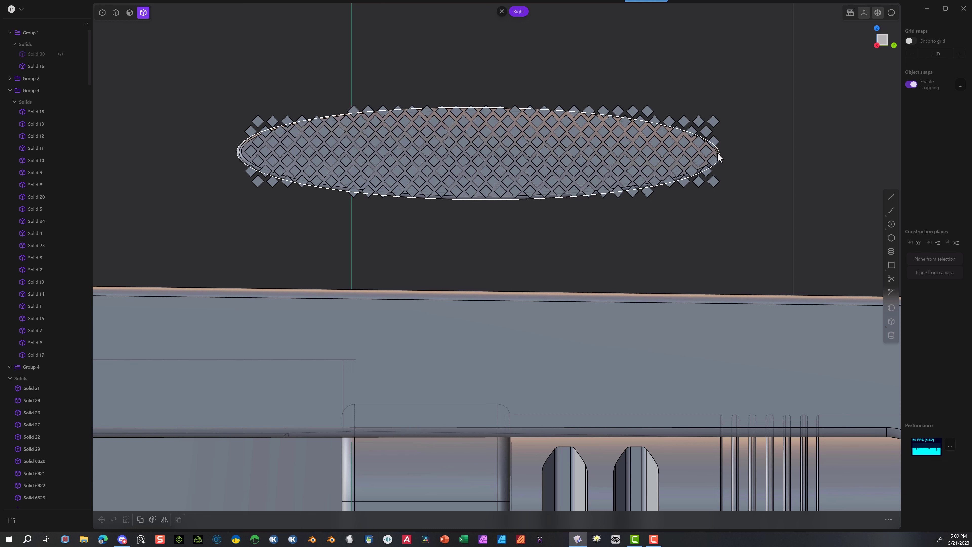
Step: Extract the inner oval edge as a separate curve and scale it to about 0.996 in X and Y and 0.953 in Z
{"action": "left_click", "coordinate": [116, 12]}
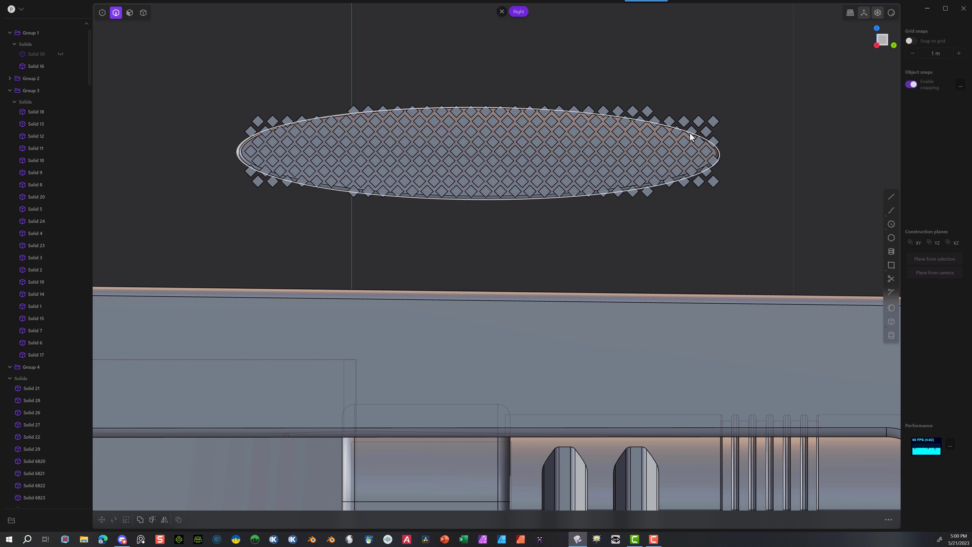
{"action": "left_click", "coordinate": [717, 155]}
{"action": "key", "text": "f"}
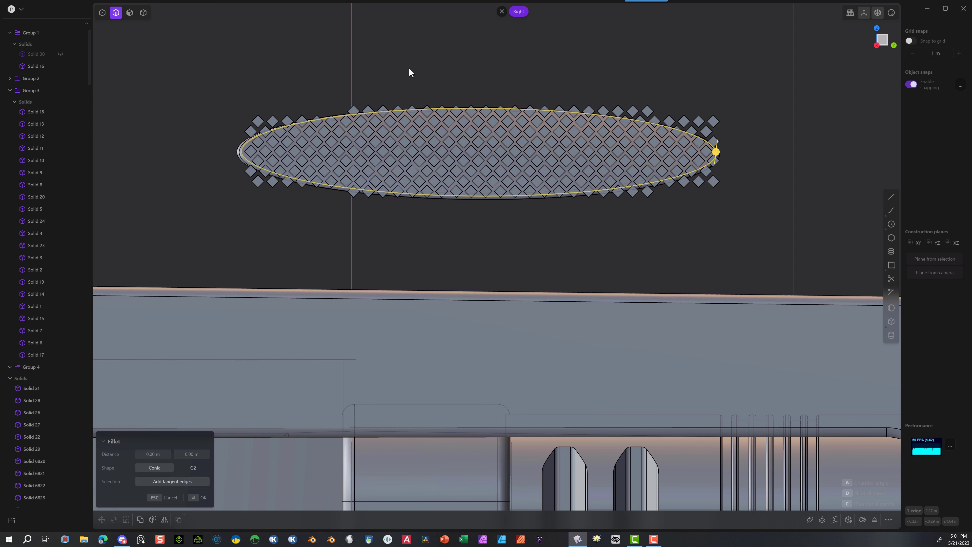
{"action": "key", "text": "g"}
{"action": "key", "text": "s"}
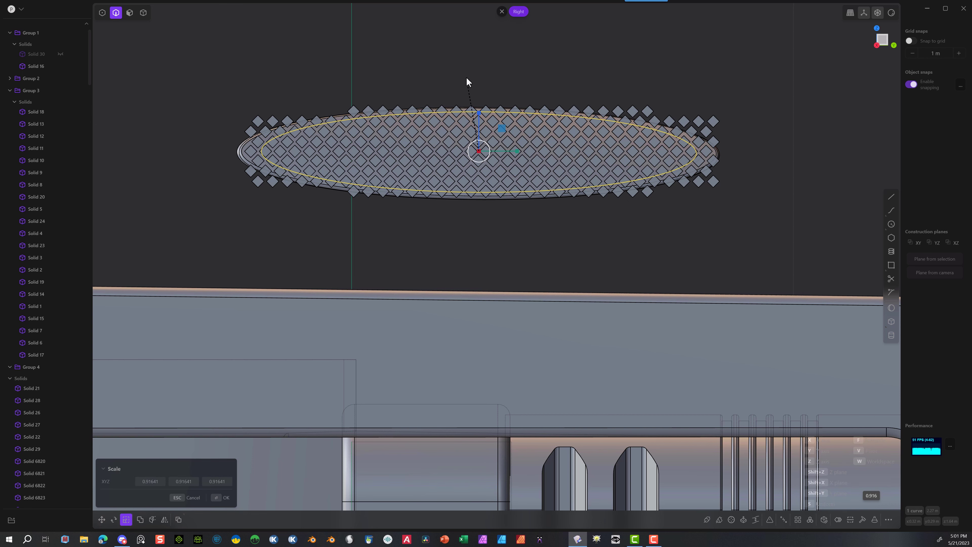
{"action": "left_click", "coordinate": [491, 72]}
{"action": "left_click_drag", "start_coordinate": [478, 110], "coordinate": [479, 112]}
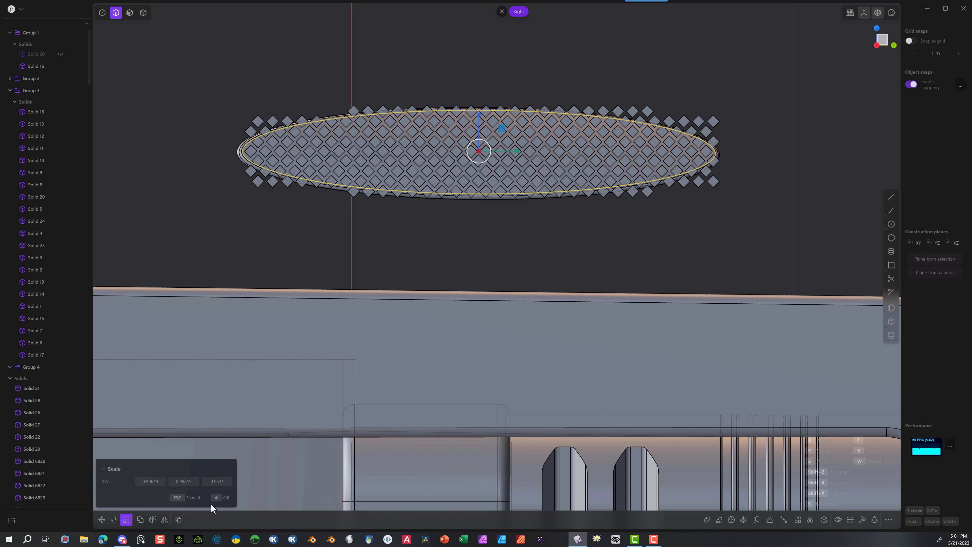
{"action": "left_click", "coordinate": [219, 498]}
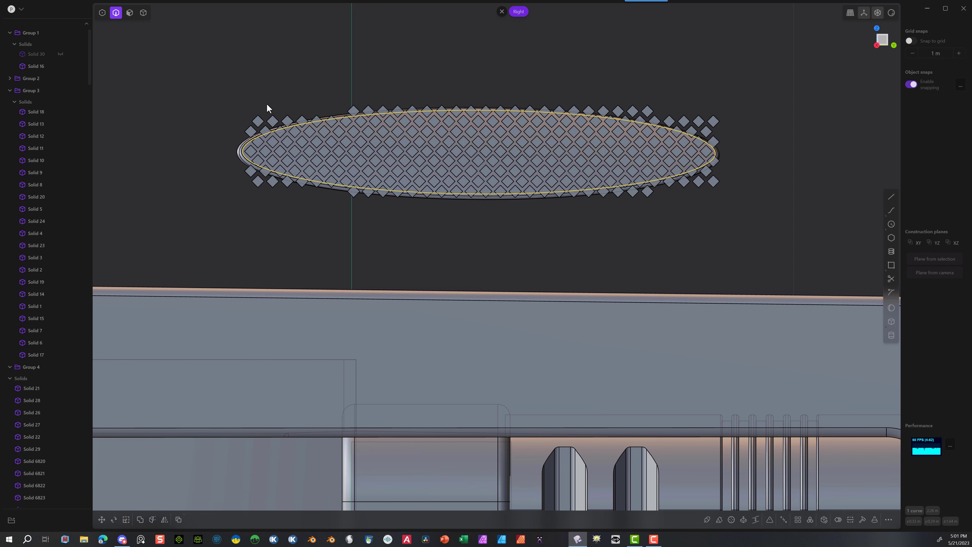
Step: Delete the three loose diamonds lying entirely outside the oval curve at the upper side of its left end
{"action": "scroll", "coordinate": [263, 65], "scroll_direction": "up", "scroll_amount": 5}
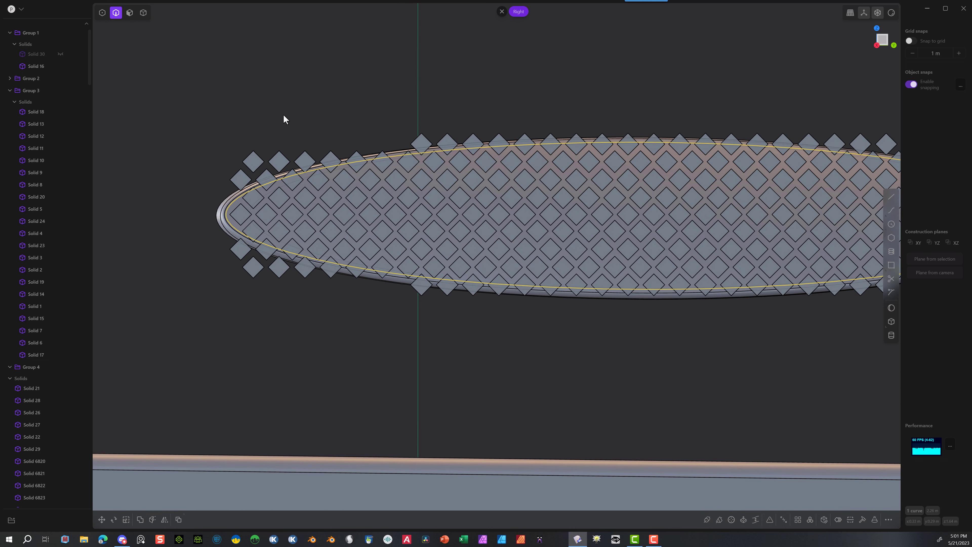
{"action": "left_click", "coordinate": [143, 13]}
{"action": "left_click", "coordinate": [252, 163]}
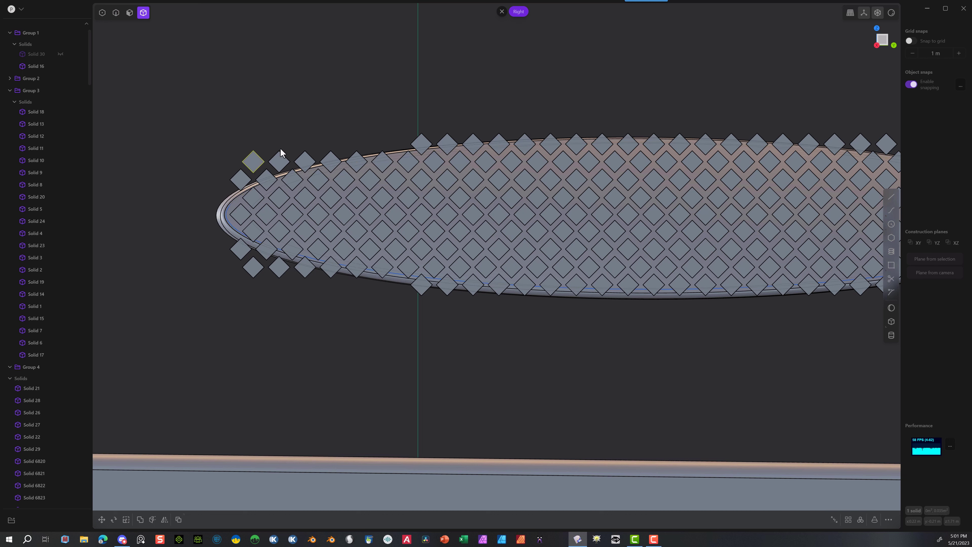
{"action": "key", "text": "Delete"}
{"action": "left_click", "coordinate": [246, 174]}
{"action": "key", "text": "Delete"}
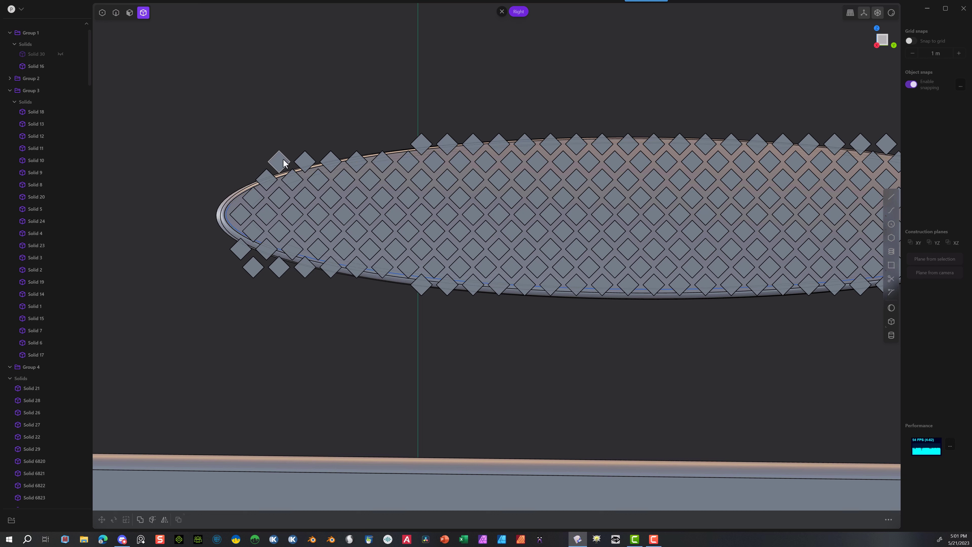
{"action": "left_click", "coordinate": [284, 163]}
{"action": "key", "text": "Delete"}
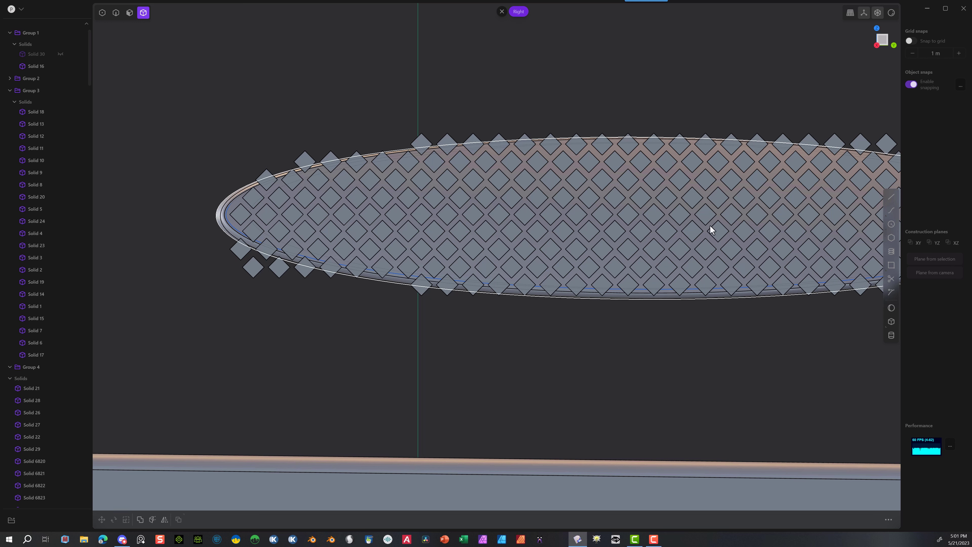
Step: Delete the loose diamonds lying entirely outside the oval curve at the lower side of its left end
{"action": "left_click_drag", "start_coordinate": [289, 282], "coordinate": [282, 271]}
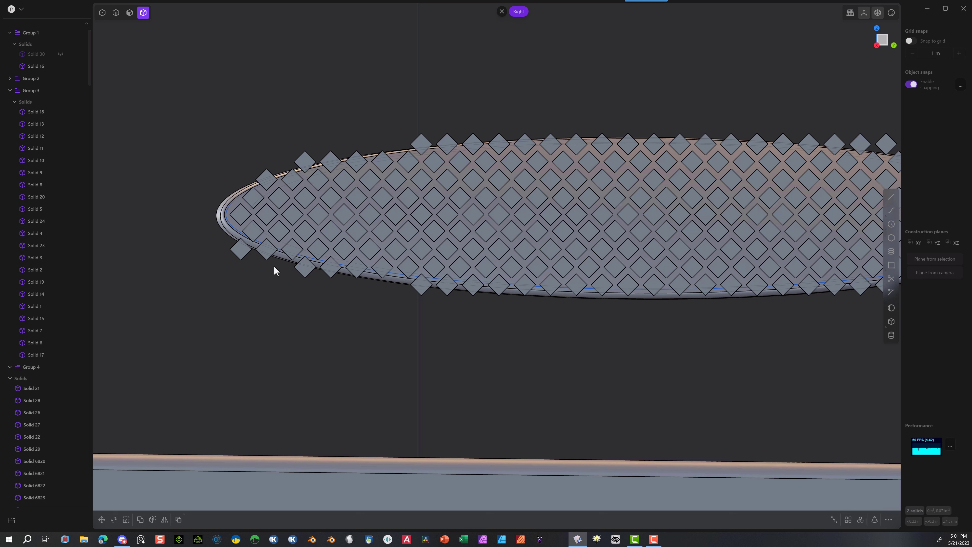
{"action": "left_click", "coordinate": [235, 256]}
{"action": "key", "text": "Delete"}
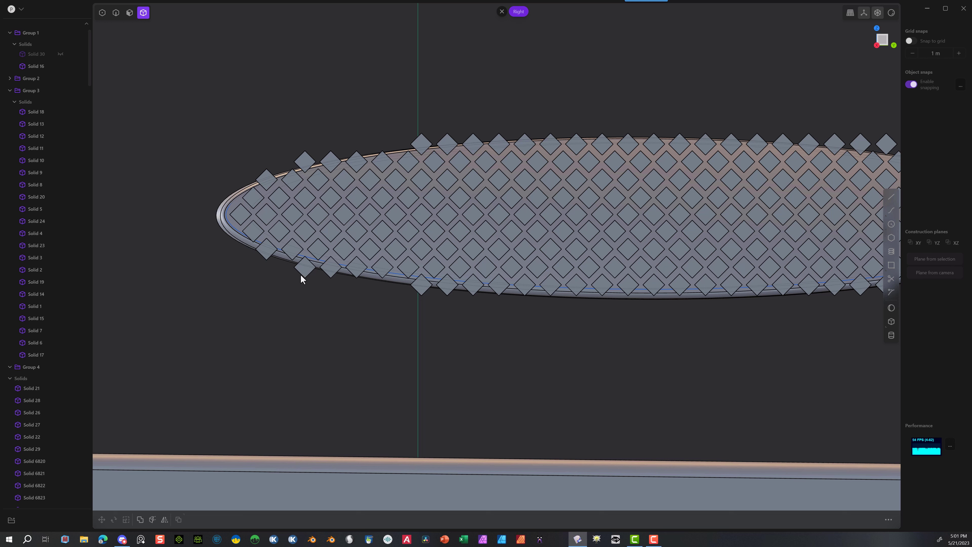
{"action": "left_click", "coordinate": [303, 274]}
{"action": "key", "text": "Delete"}
Step: Delete the loose diamonds lying entirely outside the oval curve at the upper side of its right end
{"action": "middle_click_drag", "start_coordinate": [509, 352], "coordinate": [255, 333], "text": "shift"}
{"action": "left_click_drag", "start_coordinate": [732, 106], "coordinate": [635, 124]}
{"action": "key", "text": "Delete"}
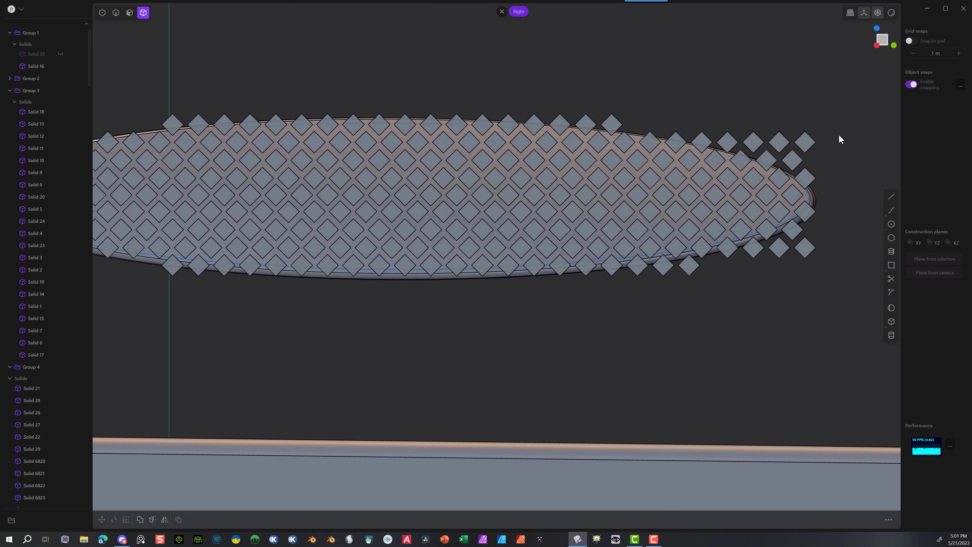
{"action": "left_click_drag", "start_coordinate": [839, 134], "coordinate": [720, 140]}
{"action": "key", "text": "Delete"}
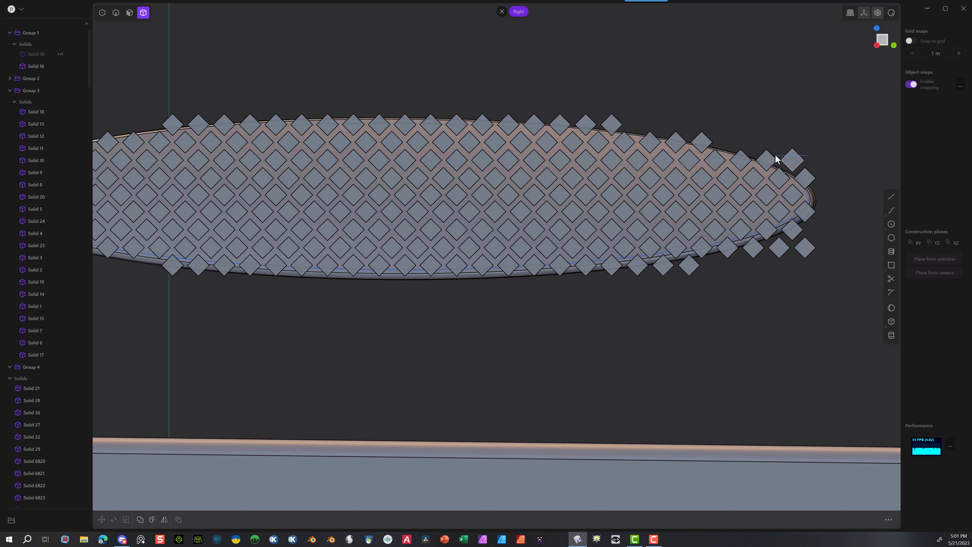
{"action": "left_click", "coordinate": [793, 160]}
{"action": "key", "text": "Delete"}
Step: Delete the loose diamonds lying entirely outside the oval curve at the lower side of its right end
{"action": "left_click", "coordinate": [808, 251]}
{"action": "key", "text": "Delete"}
{"action": "left_click_drag", "start_coordinate": [797, 237], "coordinate": [754, 276]}
{"action": "key", "text": "Delete"}
{"action": "key", "text": "Delete"}
{"action": "left_click_drag", "start_coordinate": [672, 290], "coordinate": [619, 274]}
{"action": "key", "text": "Delete"}
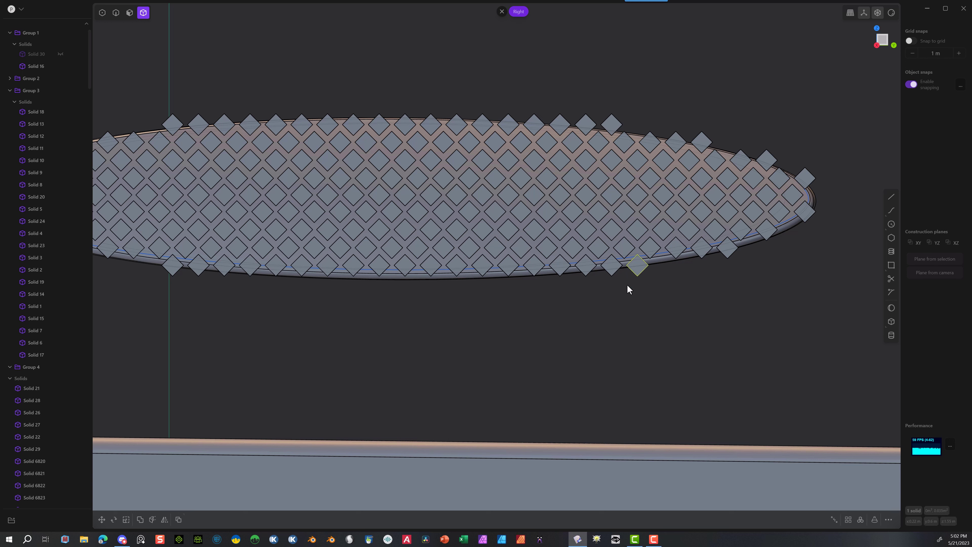
{"action": "key", "text": "Delete"}
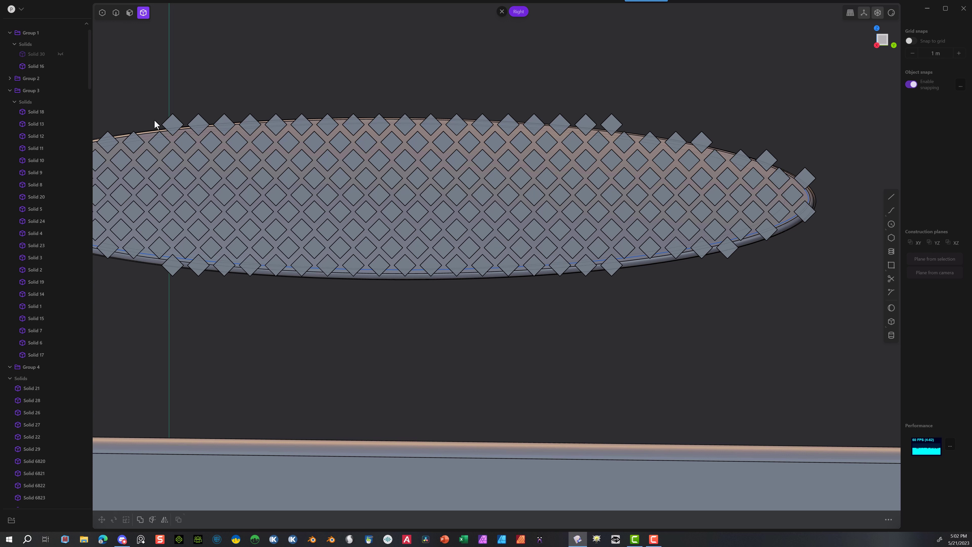
Step: Check the scaled oval curve against the pattern and select the diamond solids it crosses along the upper-left arc
{"action": "scroll", "coordinate": [601, 97], "scroll_direction": "down", "scroll_amount": 3}
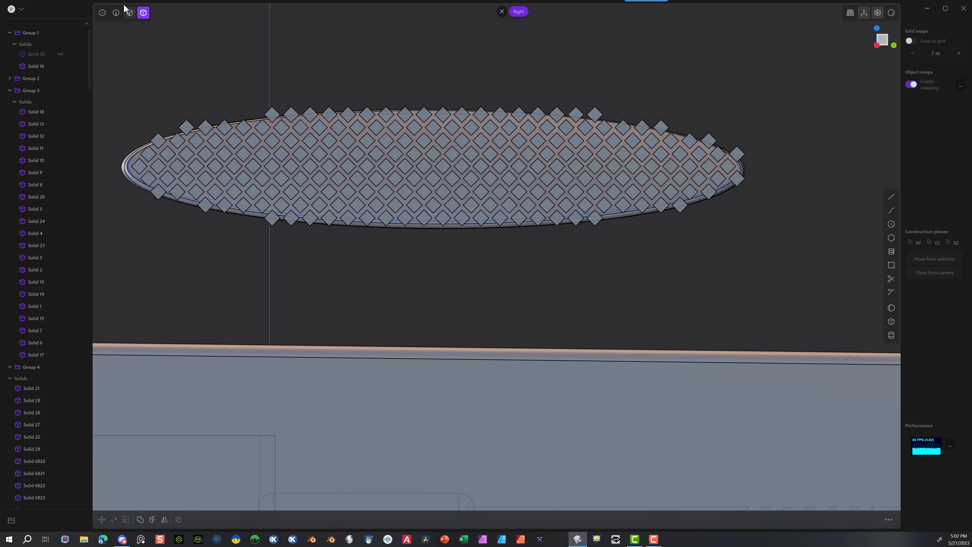
{"action": "left_click", "coordinate": [116, 14]}
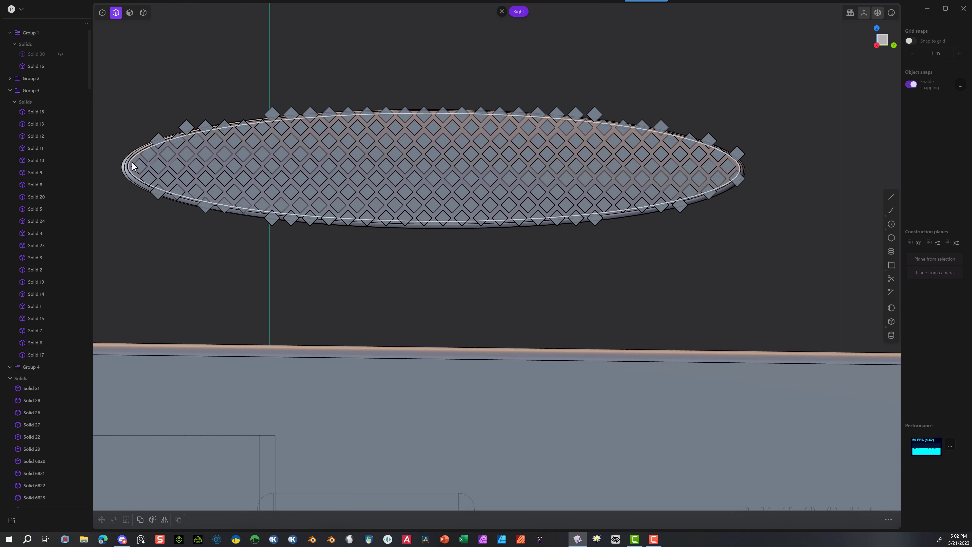
{"action": "left_click", "coordinate": [133, 166]}
{"action": "scroll", "coordinate": [122, 124], "scroll_direction": "up", "scroll_amount": 3}
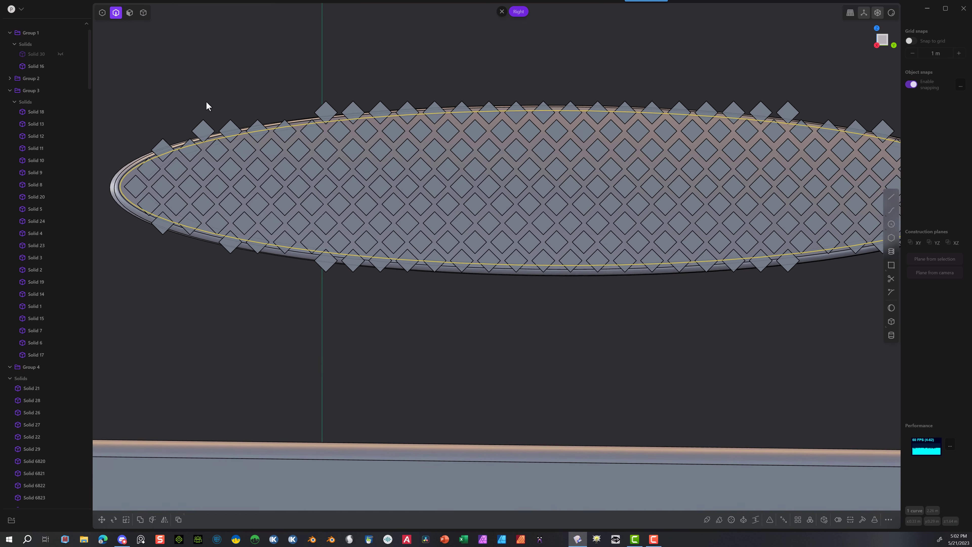
{"action": "scroll", "coordinate": [208, 104], "scroll_direction": "up", "scroll_amount": 1}
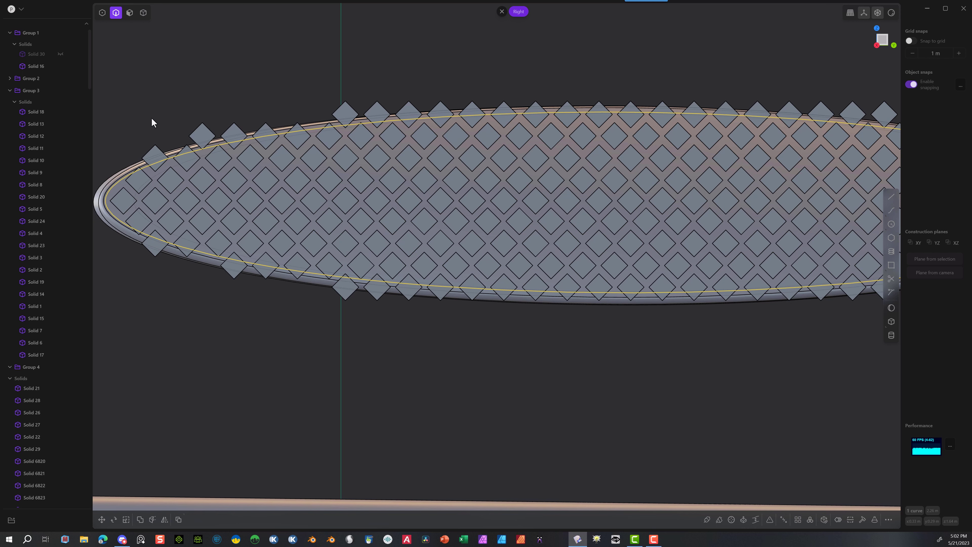
{"action": "left_click", "coordinate": [143, 12]}
{"action": "left_click", "coordinate": [155, 156]}
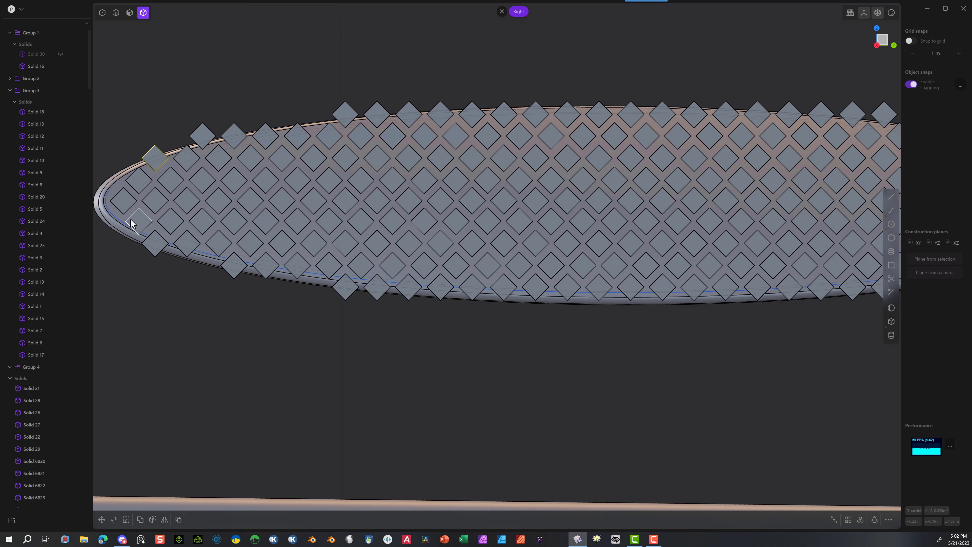
{"action": "left_click", "coordinate": [139, 224]}
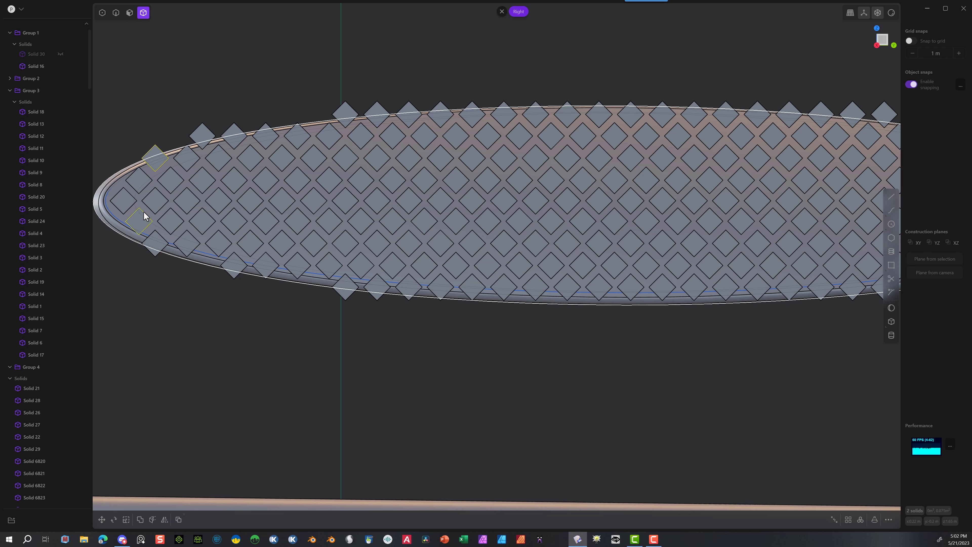
{"action": "left_click", "coordinate": [190, 153]}
{"action": "left_click", "coordinate": [237, 145]}
{"action": "left_click", "coordinate": [266, 138]}
{"action": "left_click", "coordinate": [298, 138]}
{"action": "left_click", "coordinate": [332, 137]}
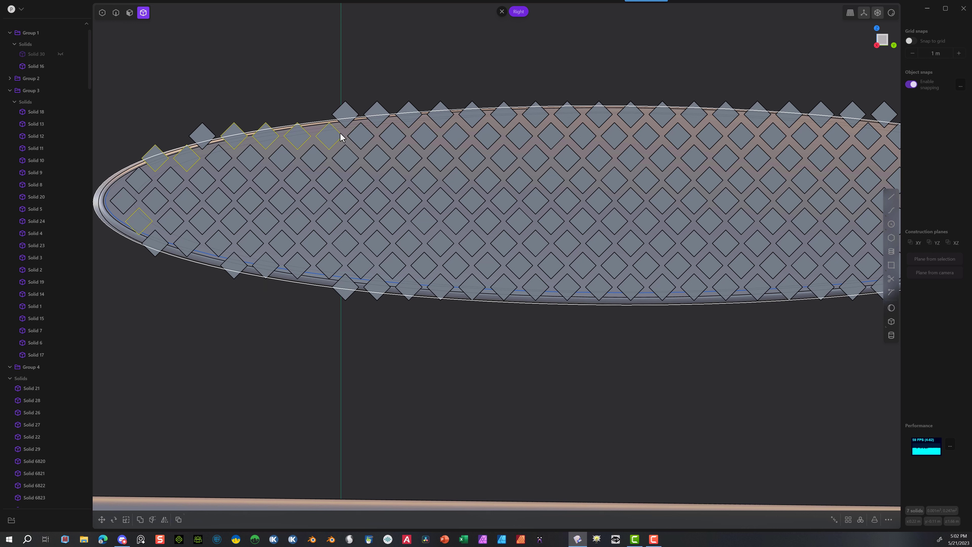
{"action": "left_click", "coordinate": [368, 136]}
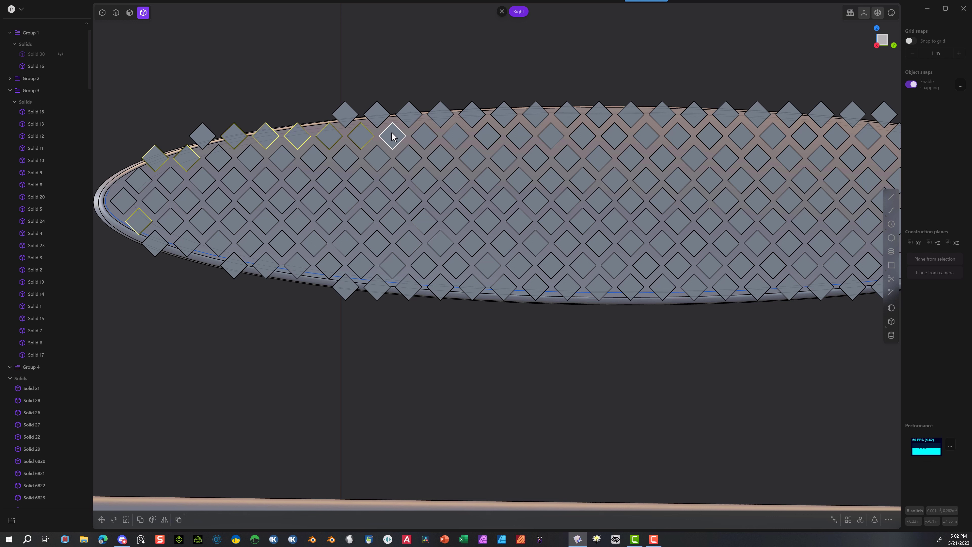
Step: Add the top-row diamonds crossed by the oval curve to the selection
{"action": "left_click", "coordinate": [441, 124]}
{"action": "left_click", "coordinate": [410, 126]}
{"action": "left_click", "coordinate": [377, 124]}
{"action": "left_click", "coordinate": [474, 127]}
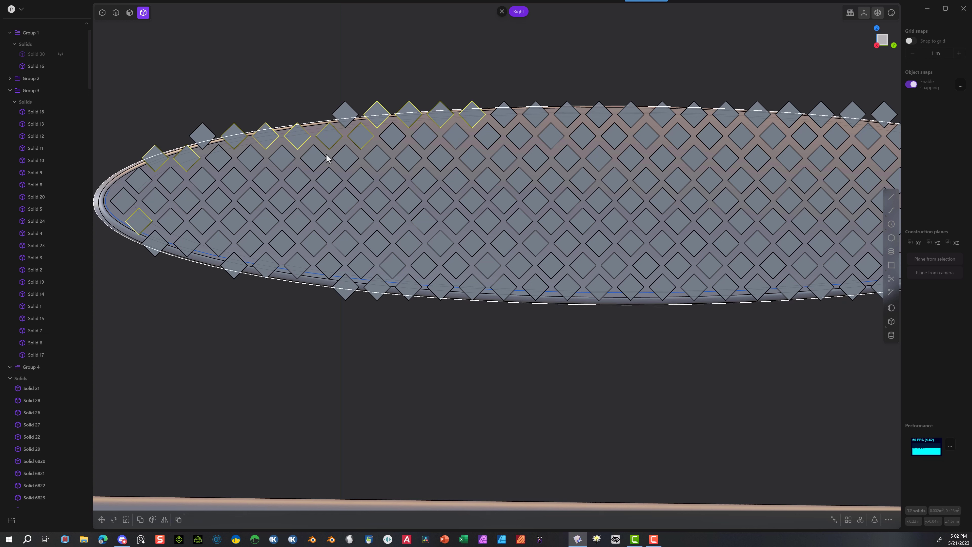
{"action": "left_click", "coordinate": [537, 125]}
{"action": "left_click", "coordinate": [597, 123]}
{"action": "left_click", "coordinate": [630, 122]}
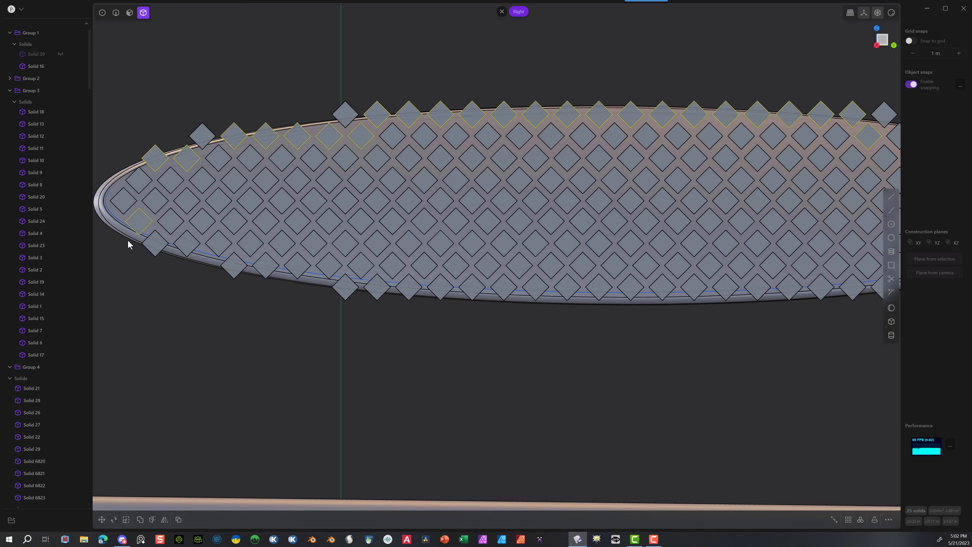
Step: Add the diamonds crossed by the oval curve along its lower-left arc to the selection
{"action": "left_click", "coordinate": [157, 242]}
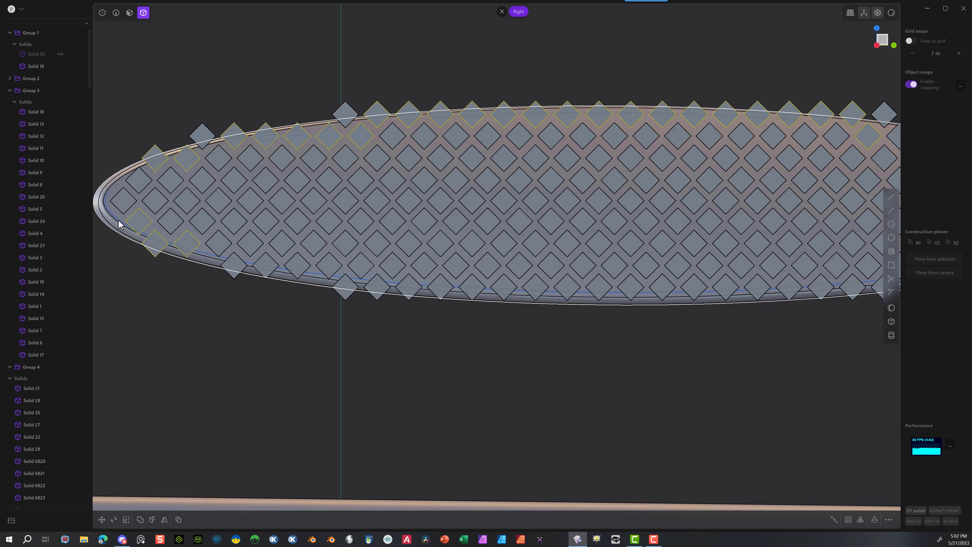
{"action": "left_click", "coordinate": [216, 244]}
{"action": "left_click", "coordinate": [234, 264]}
{"action": "left_click", "coordinate": [266, 267]}
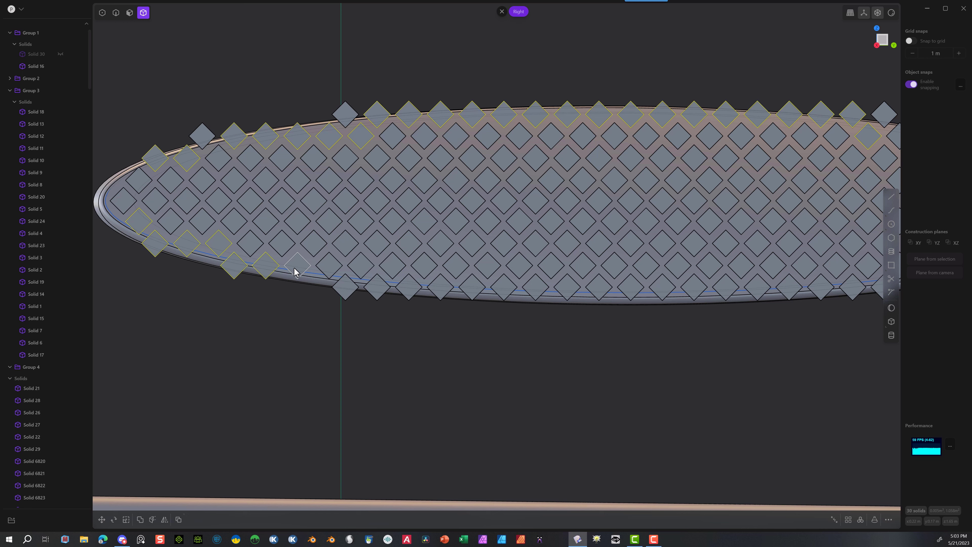
{"action": "left_click", "coordinate": [297, 265]}
{"action": "left_click", "coordinate": [327, 268]}
{"action": "left_click", "coordinate": [346, 286]}
{"action": "left_click", "coordinate": [362, 268]}
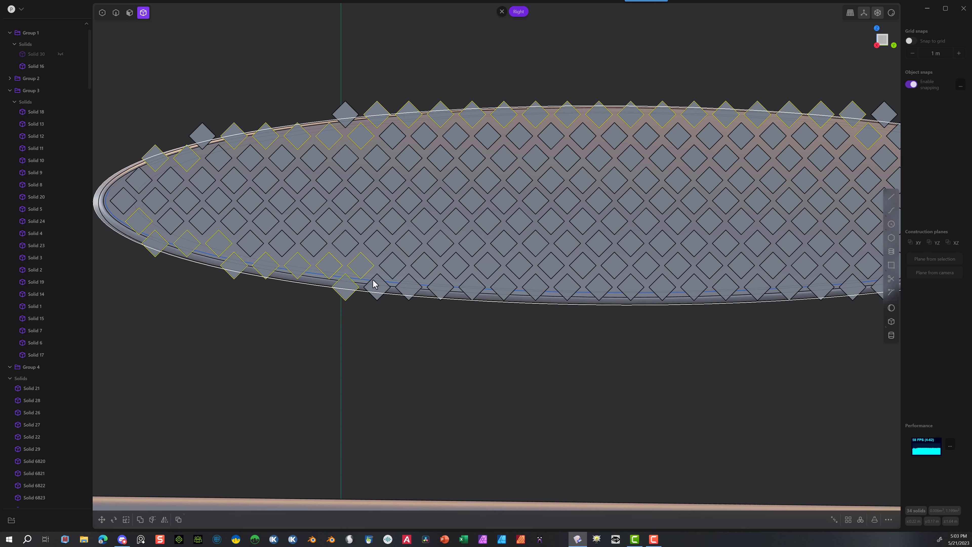
{"action": "left_click", "coordinate": [376, 285]}
{"action": "left_click", "coordinate": [392, 270]}
{"action": "left_click", "coordinate": [408, 285]}
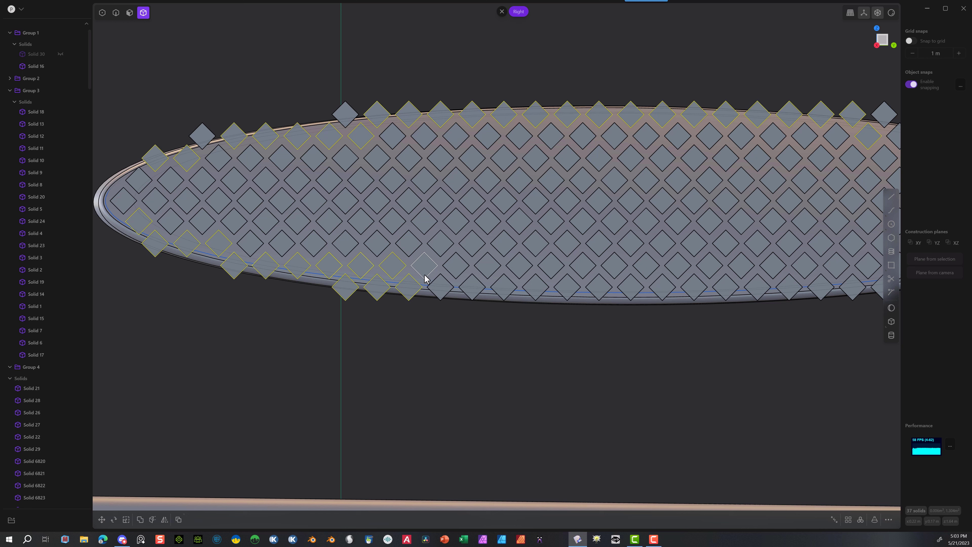
Step: Add the bottom-row diamonds crossed by the oval curve along its middle stretch to the selection
{"action": "left_click", "coordinate": [437, 286]}
{"action": "left_click", "coordinate": [475, 291]}
{"action": "left_click", "coordinate": [510, 291]}
{"action": "left_click", "coordinate": [538, 291]}
{"action": "left_click", "coordinate": [568, 292]}
{"action": "left_click", "coordinate": [600, 291]}
{"action": "left_click", "coordinate": [632, 291]}
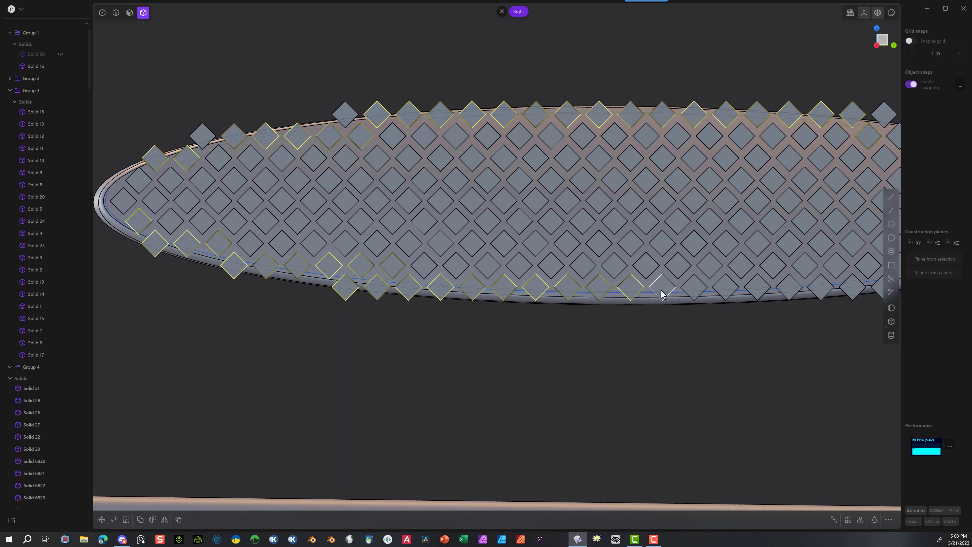
{"action": "left_click", "coordinate": [663, 291]}
{"action": "left_click", "coordinate": [690, 290]}
{"action": "left_click", "coordinate": [722, 288]}
{"action": "left_click", "coordinate": [760, 290]}
{"action": "left_click", "coordinate": [781, 292]}
{"action": "left_click", "coordinate": [821, 287]}
{"action": "left_click", "coordinate": [846, 290]}
Step: Add the diamonds crossed by the oval curve along its lower-right arc to the selection
{"action": "middle_click_drag", "start_coordinate": [820, 311], "coordinate": [440, 321], "text": "shift"}
{"action": "left_click", "coordinate": [480, 301]}
{"action": "left_click", "coordinate": [496, 284]}
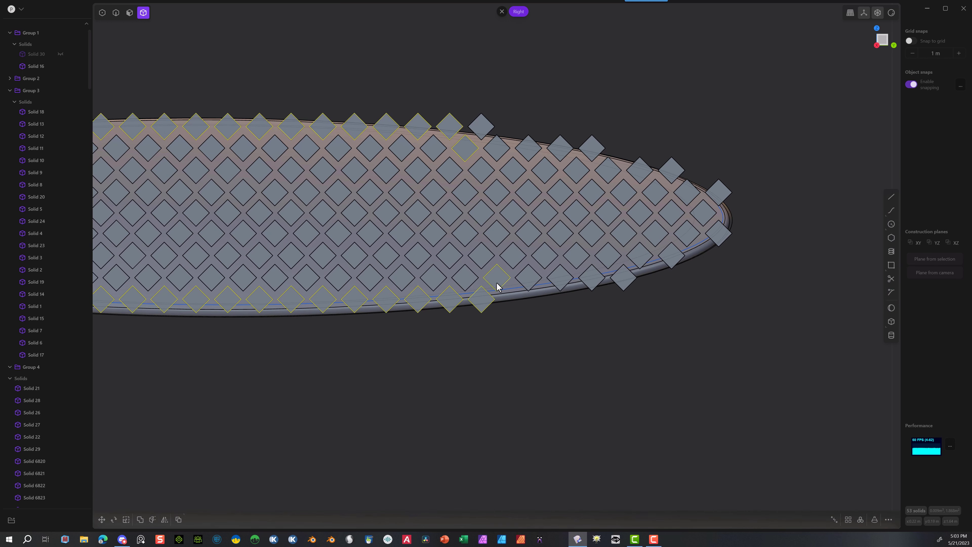
{"action": "left_click", "coordinate": [530, 283]}
{"action": "left_click", "coordinate": [560, 281]}
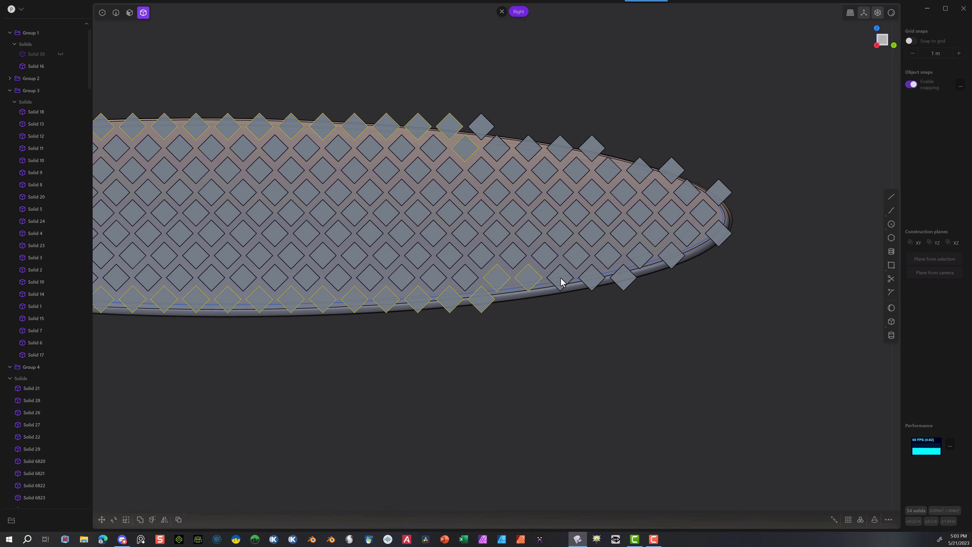
{"action": "left_click", "coordinate": [597, 282]}
{"action": "left_click", "coordinate": [622, 279]}
{"action": "left_click", "coordinate": [674, 261]}
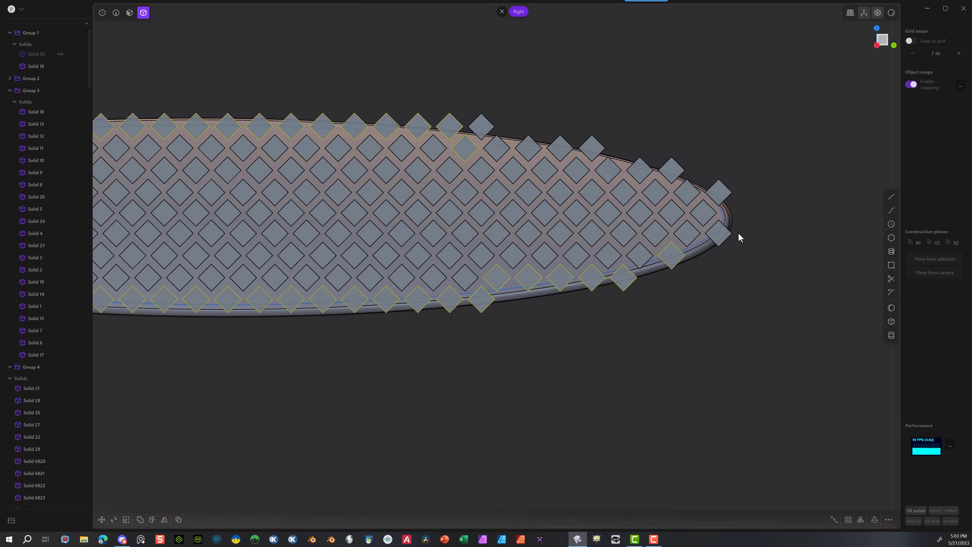
Step: Add the diamonds crossed by the oval curve at its right tip and along the upper-right arc to the selection
{"action": "left_click", "coordinate": [722, 237]}
{"action": "left_click", "coordinate": [689, 192]}
{"action": "left_click", "coordinate": [674, 172]}
{"action": "left_click", "coordinate": [642, 172]}
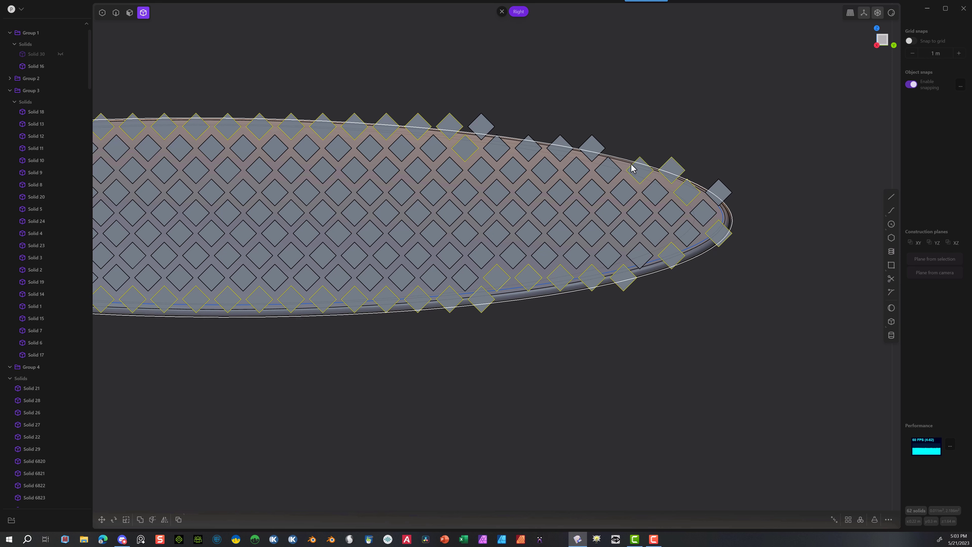
{"action": "left_click", "coordinate": [611, 168]}
{"action": "left_click", "coordinate": [597, 147]}
{"action": "left_click", "coordinate": [559, 160]}
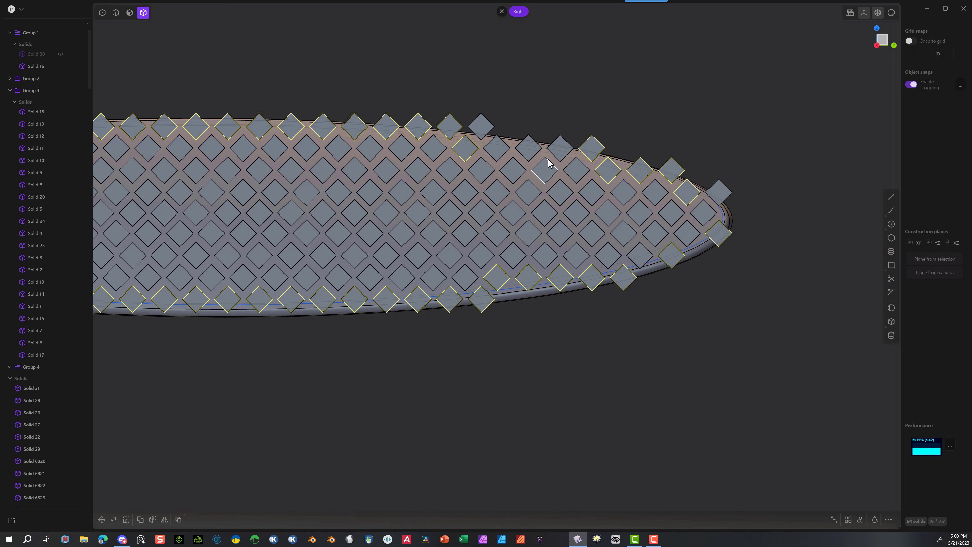
{"action": "left_click", "coordinate": [532, 155]}
{"action": "left_click", "coordinate": [502, 156]}
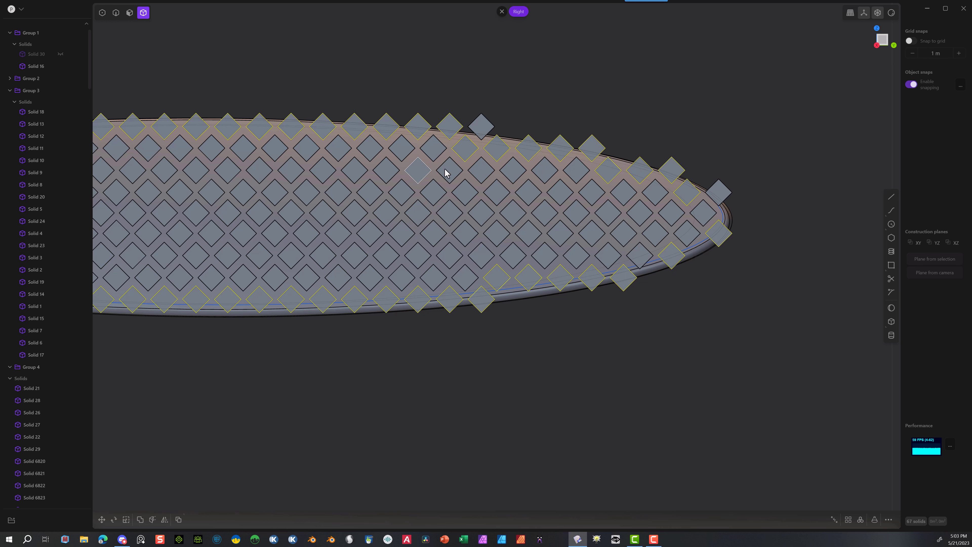
Step: Cut the selected border diamonds using the scaled oval curve as the cutter
{"action": "middle_click_drag", "start_coordinate": [430, 388], "coordinate": [689, 361]}
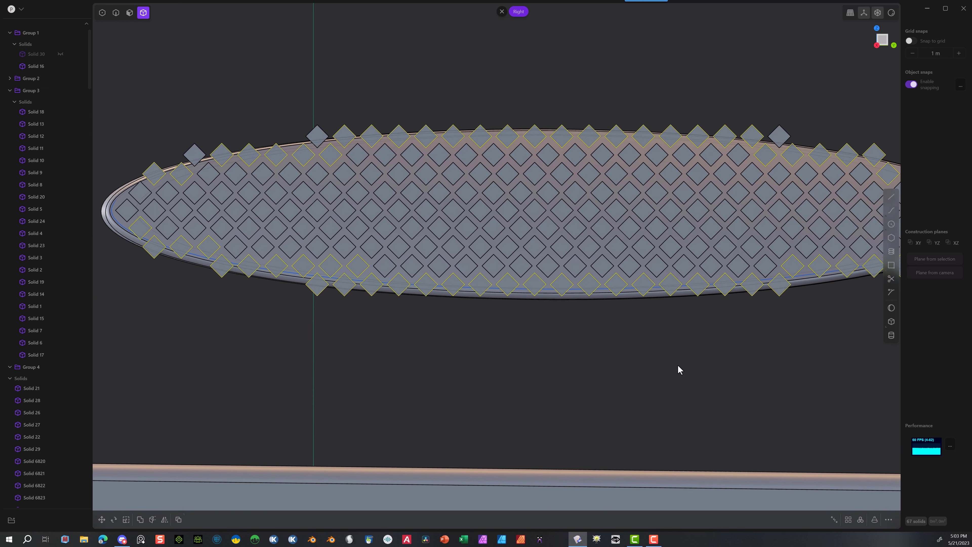
{"action": "left_click", "coordinate": [152, 520]}
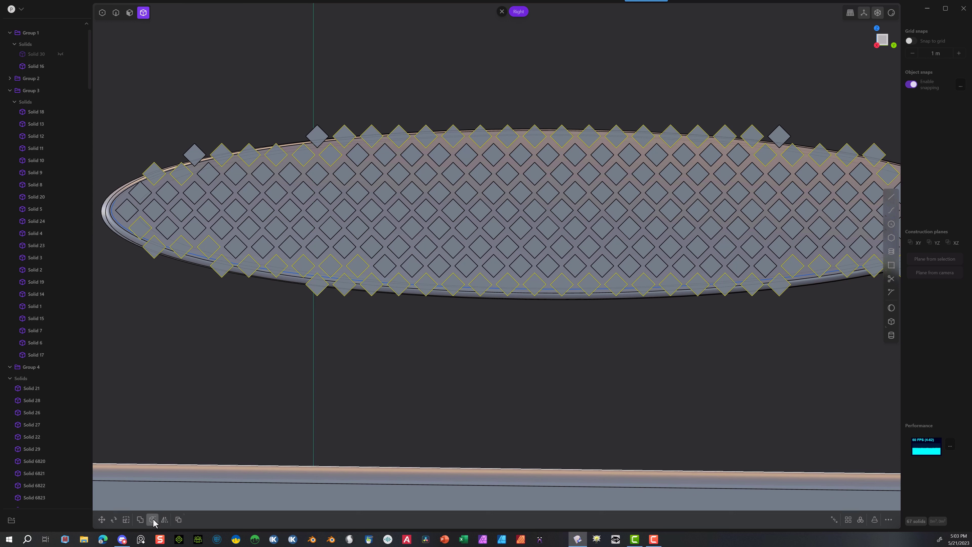
{"action": "left_click", "coordinate": [114, 219]}
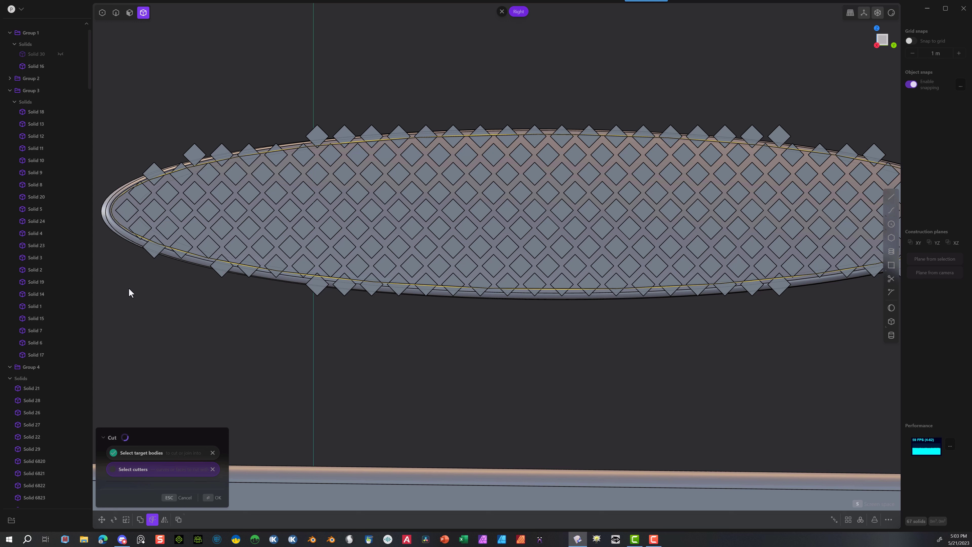
{"action": "left_click", "coordinate": [210, 505]}
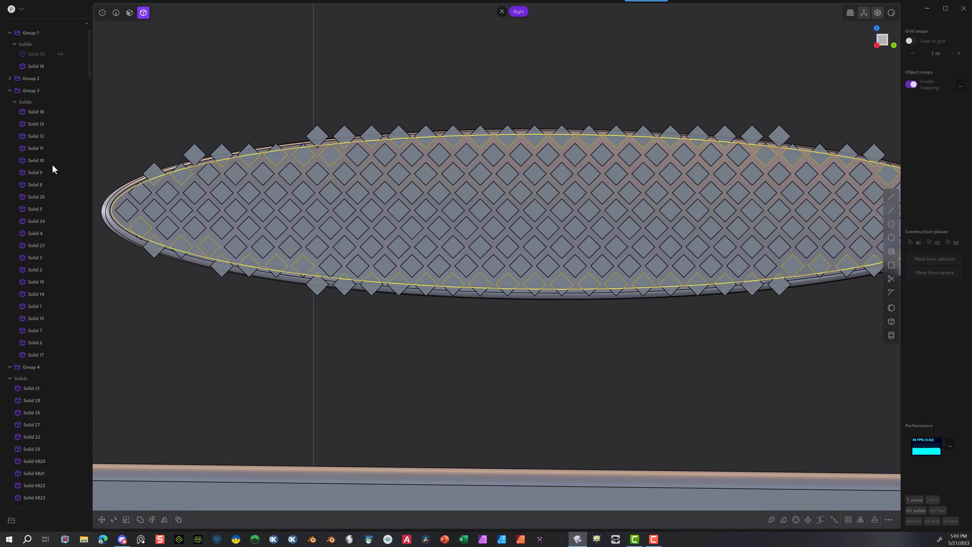
Step: Clear the selection and select the cut-off diamond pieces outside the oval curve along its upper-left arc
{"action": "left_click", "coordinate": [211, 89]}
{"action": "left_click", "coordinate": [154, 173]}
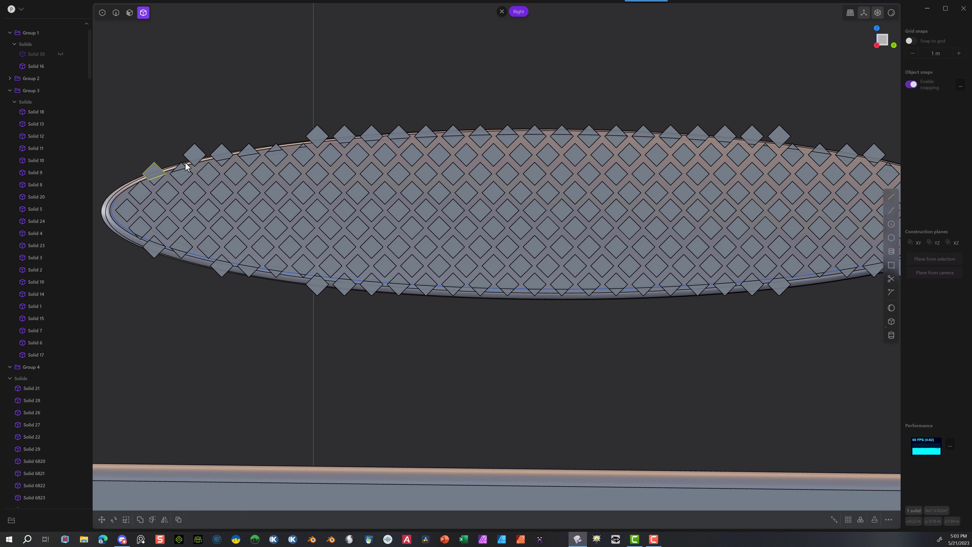
{"action": "left_click", "coordinate": [181, 169]}
{"action": "left_click", "coordinate": [195, 154]}
{"action": "left_click", "coordinate": [281, 148]}
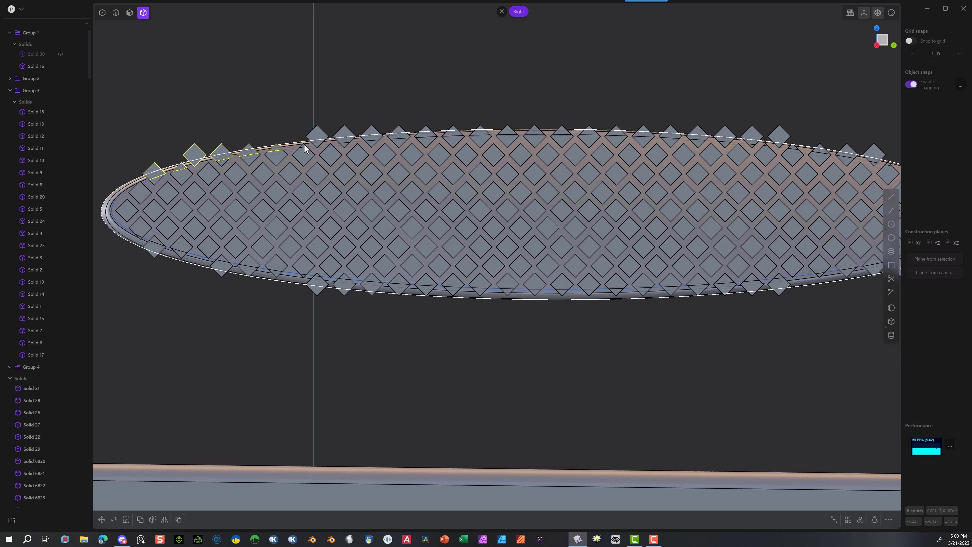
{"action": "left_click", "coordinate": [305, 145]}
{"action": "left_click", "coordinate": [317, 136]}
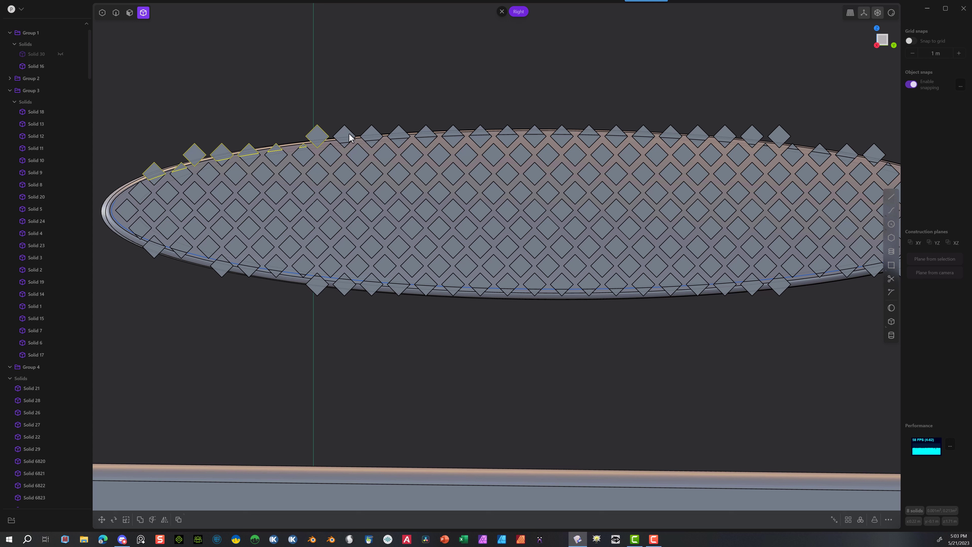
Step: Add the cut-off top-row diamond pieces along the middle stretch of the oval's upper edge to the selection
{"action": "left_click", "coordinate": [373, 134]}
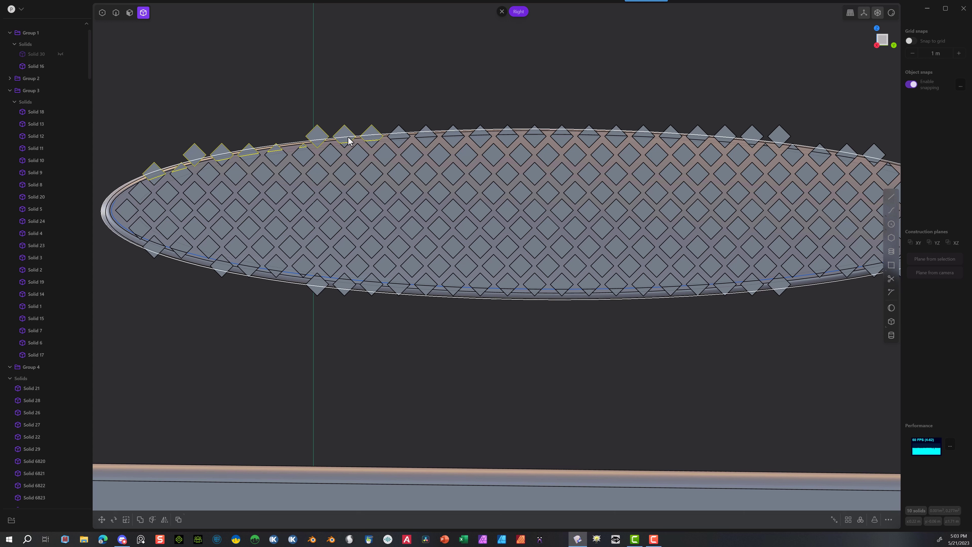
{"action": "left_click", "coordinate": [396, 136]}
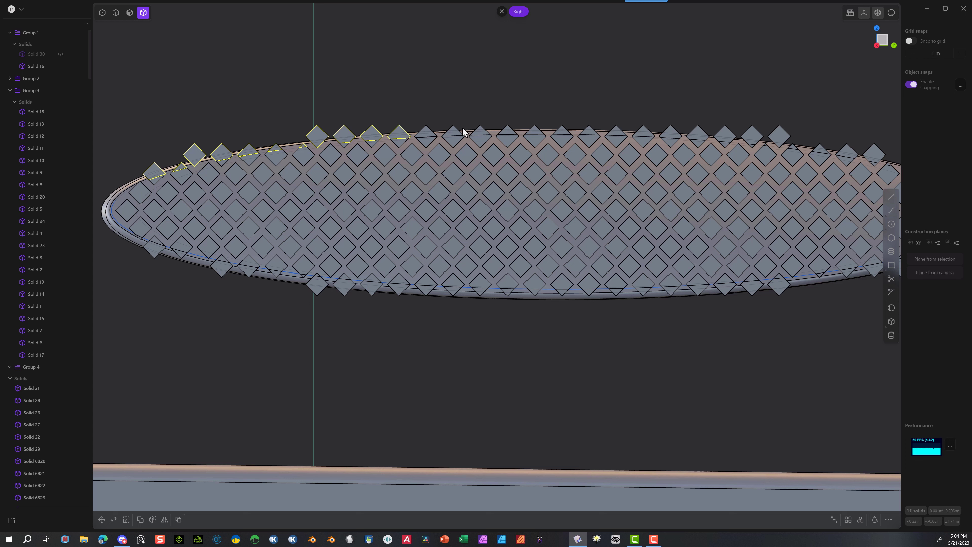
{"action": "left_click", "coordinate": [428, 133]}
{"action": "left_click", "coordinate": [456, 133]}
{"action": "left_click", "coordinate": [482, 132]}
{"action": "left_click", "coordinate": [508, 131]}
{"action": "left_click_drag", "start_coordinate": [529, 102], "coordinate": [691, 140]}
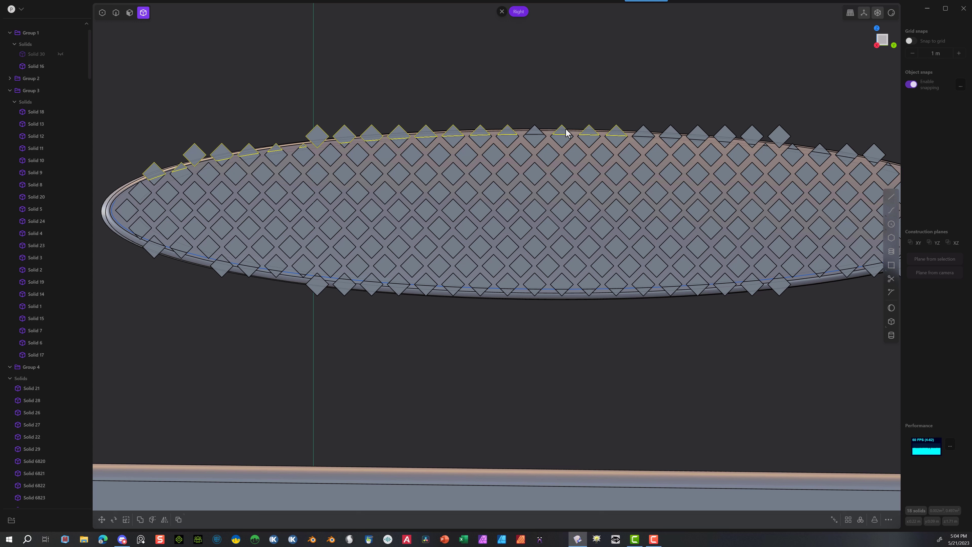
{"action": "left_click", "coordinate": [539, 133]}
Step: Add the cut-off pieces along the oval's upper-right arc and delete all selected outer pieces along the upper edge
{"action": "left_click", "coordinate": [671, 133]}
{"action": "left_click", "coordinate": [695, 133]}
{"action": "left_click", "coordinate": [724, 134]}
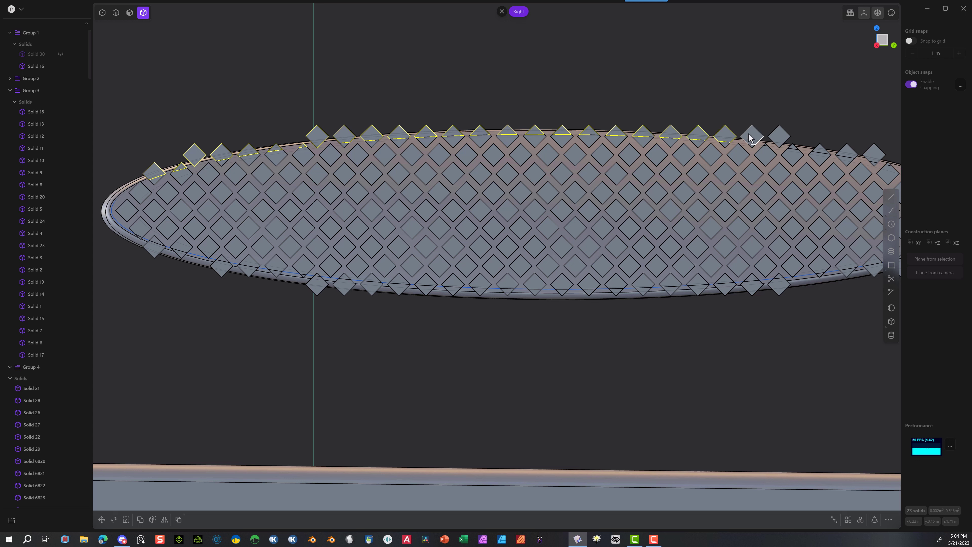
{"action": "left_click", "coordinate": [750, 137]}
{"action": "left_click", "coordinate": [776, 136]}
{"action": "left_click", "coordinate": [765, 147]}
{"action": "left_click", "coordinate": [792, 149]}
{"action": "left_click", "coordinate": [819, 152]}
{"action": "left_click", "coordinate": [851, 154]}
{"action": "left_click", "coordinate": [877, 154]}
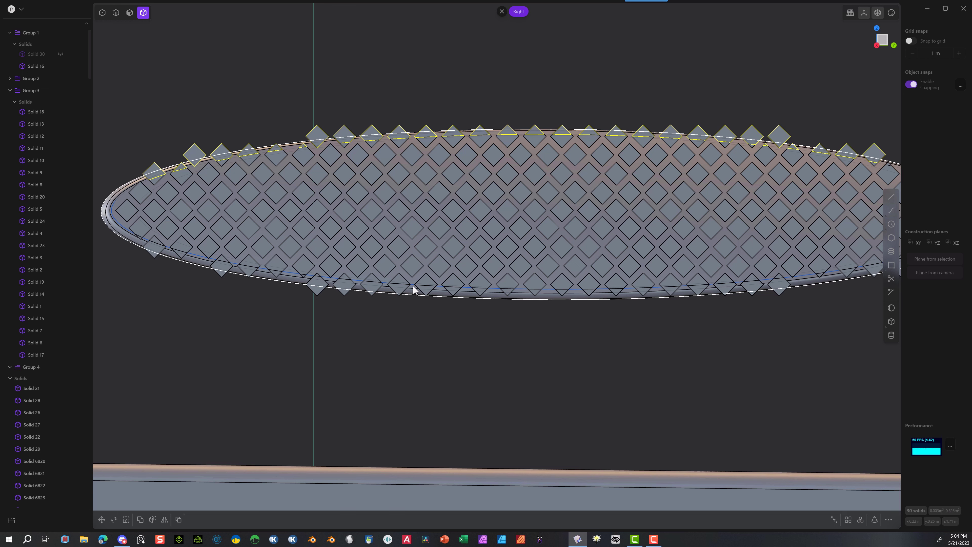
{"action": "key", "text": "Delete"}
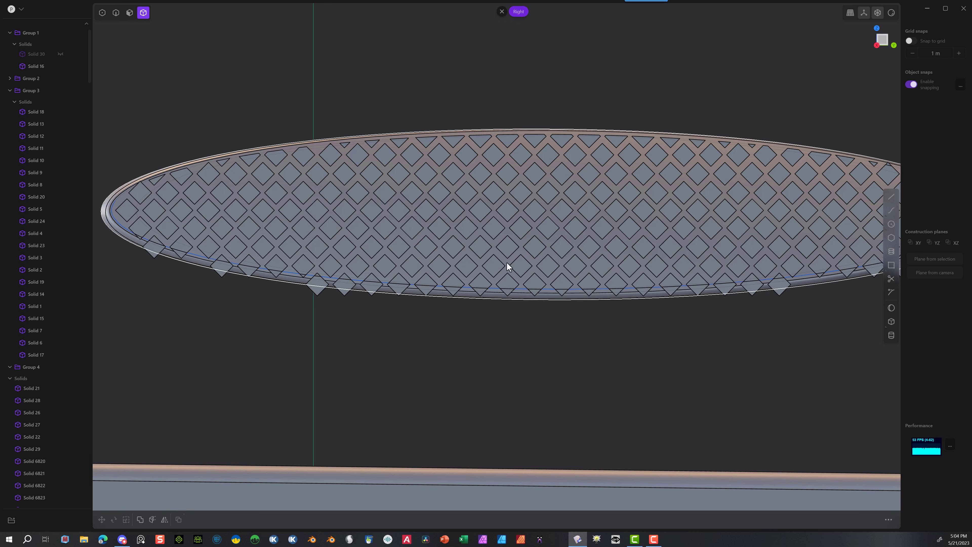
Step: Select the cut-off diamond pieces outside the oval curve around its right tip, from the upper arc to the lower-right arc
{"action": "middle_click_drag", "start_coordinate": [738, 344], "coordinate": [560, 348], "text": "shift"}
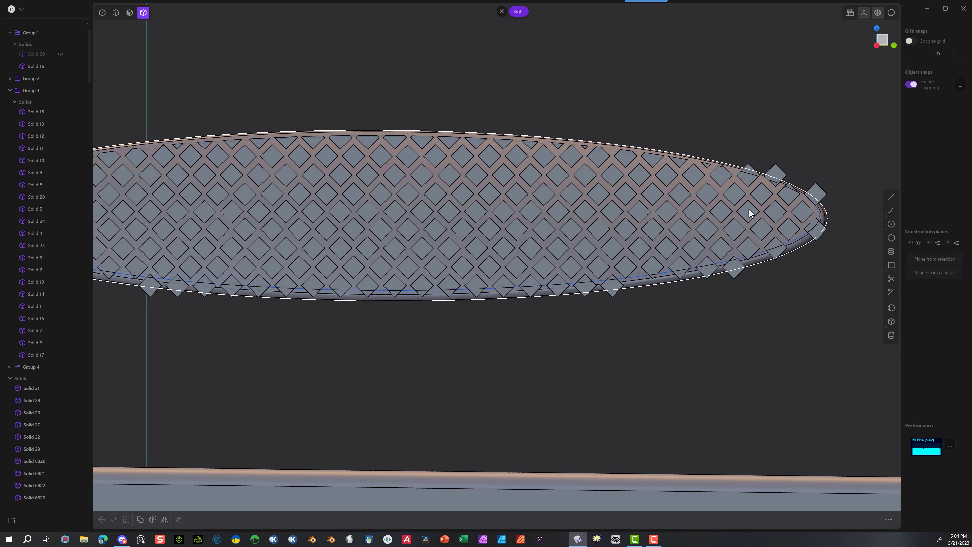
{"action": "left_click", "coordinate": [720, 170]}
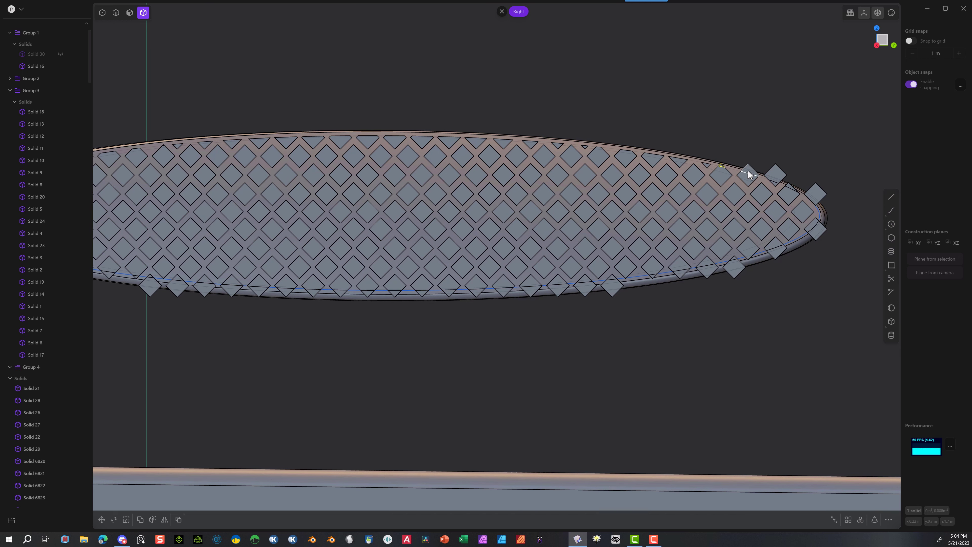
{"action": "left_click", "coordinate": [749, 170]}
{"action": "left_click", "coordinate": [790, 185]}
{"action": "left_click", "coordinate": [824, 196]}
{"action": "left_click", "coordinate": [821, 231]}
{"action": "left_click", "coordinate": [775, 254]}
{"action": "left_click", "coordinate": [734, 269]}
{"action": "left_click", "coordinate": [709, 273]}
{"action": "left_click", "coordinate": [681, 275]}
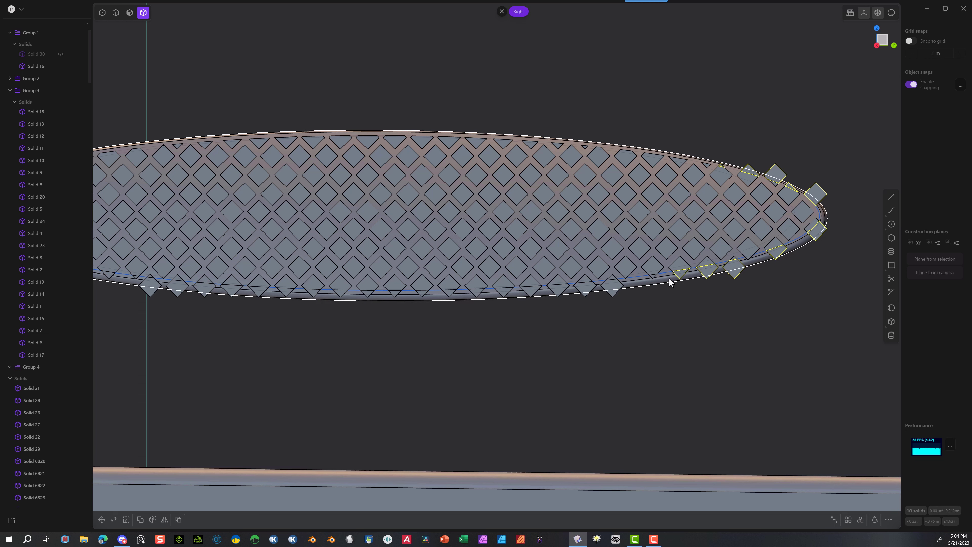
Step: Add the cut-off pieces along the right and middle of the oval's lower edge and delete all the selected outer pieces
{"action": "left_click", "coordinate": [654, 277]}
{"action": "left_click", "coordinate": [614, 286]}
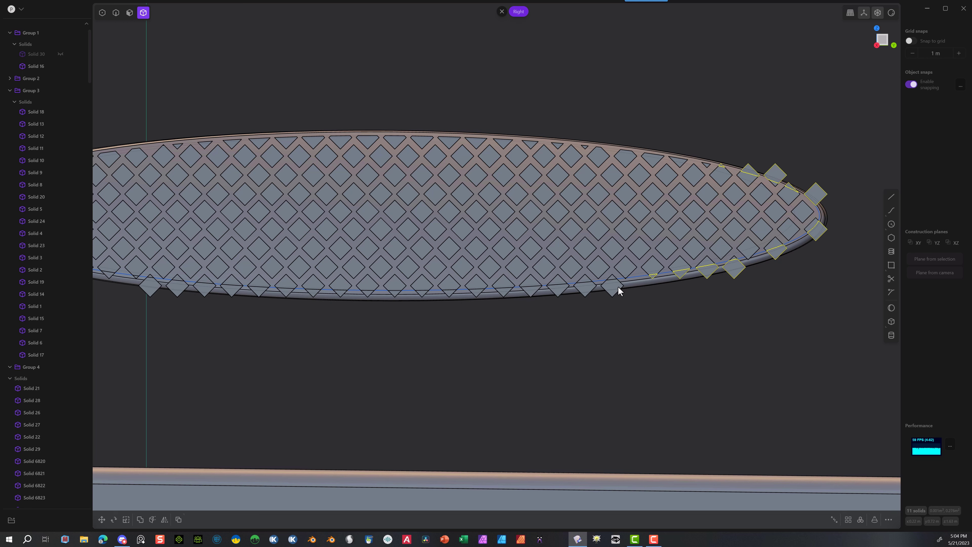
{"action": "left_click", "coordinate": [580, 298]}
{"action": "left_click", "coordinate": [582, 294]}
{"action": "left_click", "coordinate": [558, 298]}
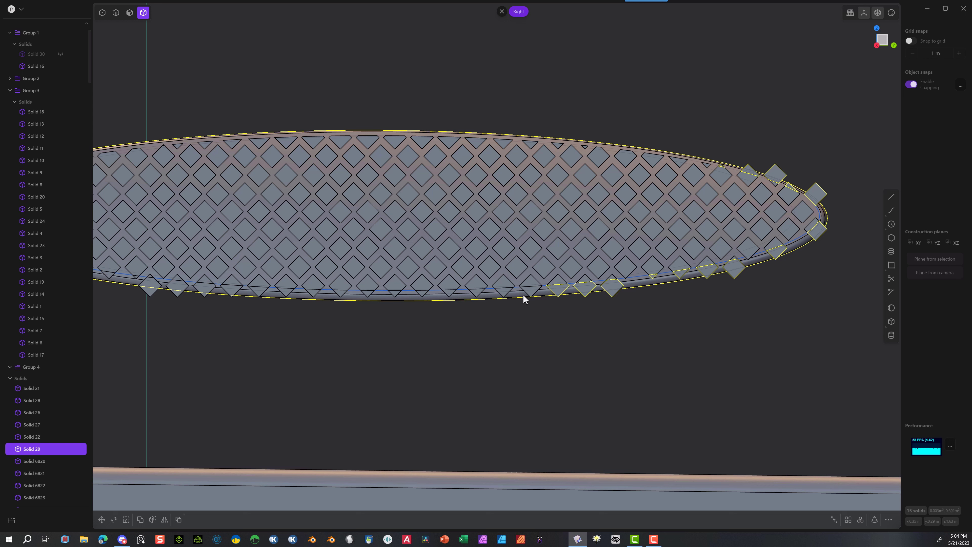
{"action": "left_click_drag", "start_coordinate": [541, 317], "coordinate": [331, 301]}
{"action": "left_click", "coordinate": [638, 283]}
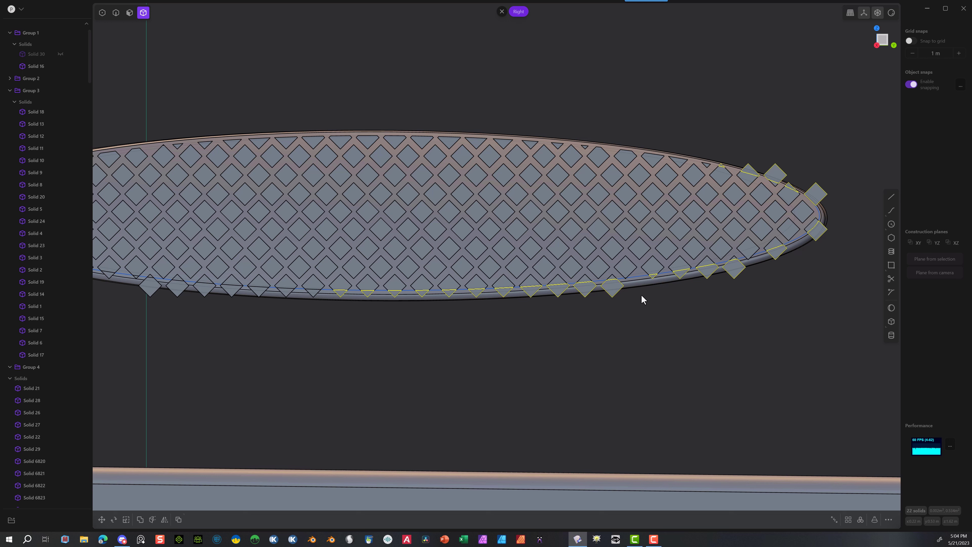
{"action": "key", "text": "Delete"}
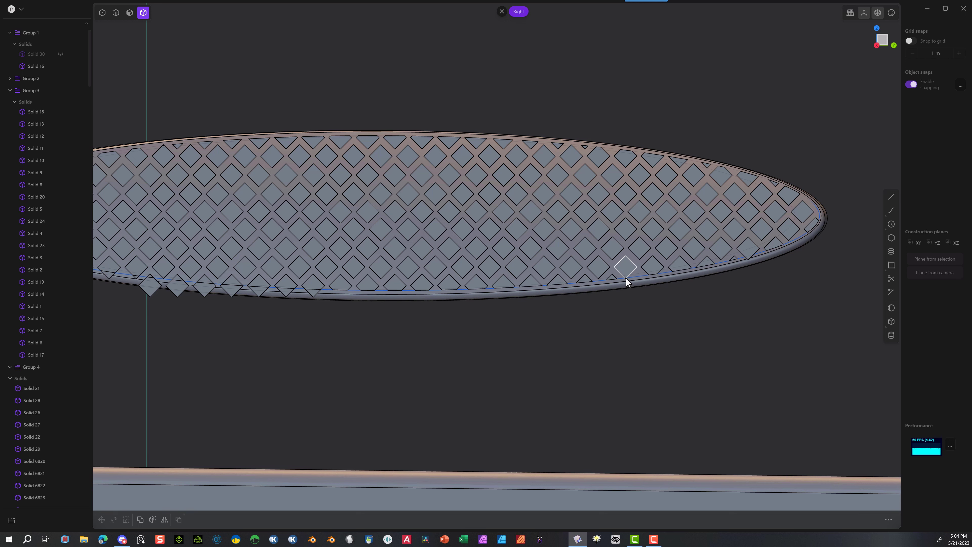
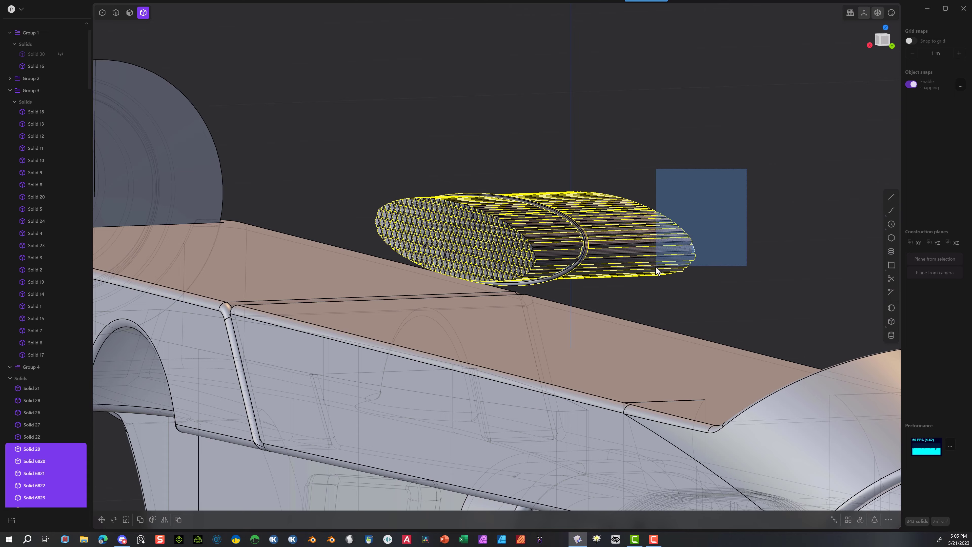
Step: Clear the prism selection and hide the large body Solid 20 lying beneath the oval panel
{"action": "middle_click_drag", "start_coordinate": [589, 136], "coordinate": [752, 124]}
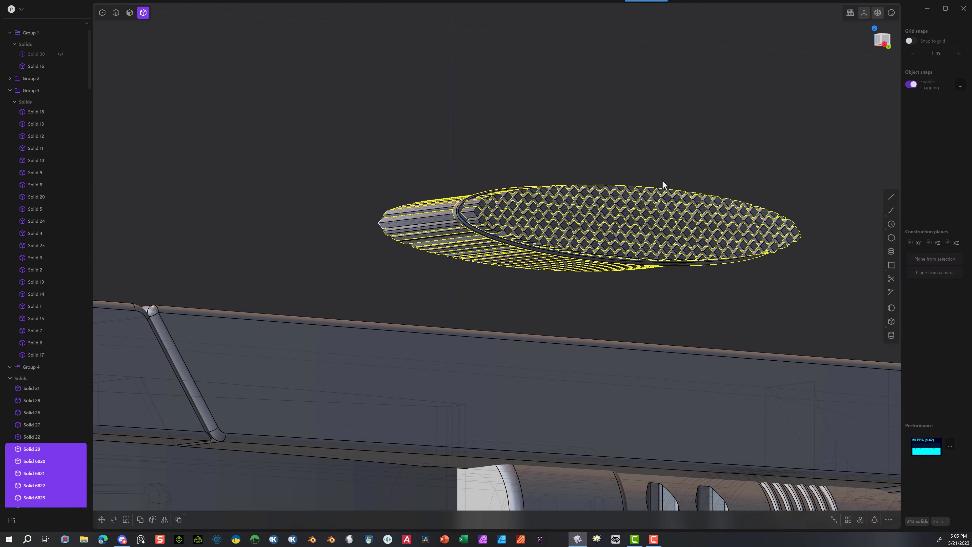
{"action": "scroll", "coordinate": [539, 246], "scroll_direction": "up", "scroll_amount": 5}
{"action": "scroll", "coordinate": [558, 244], "scroll_direction": "up", "scroll_amount": 5}
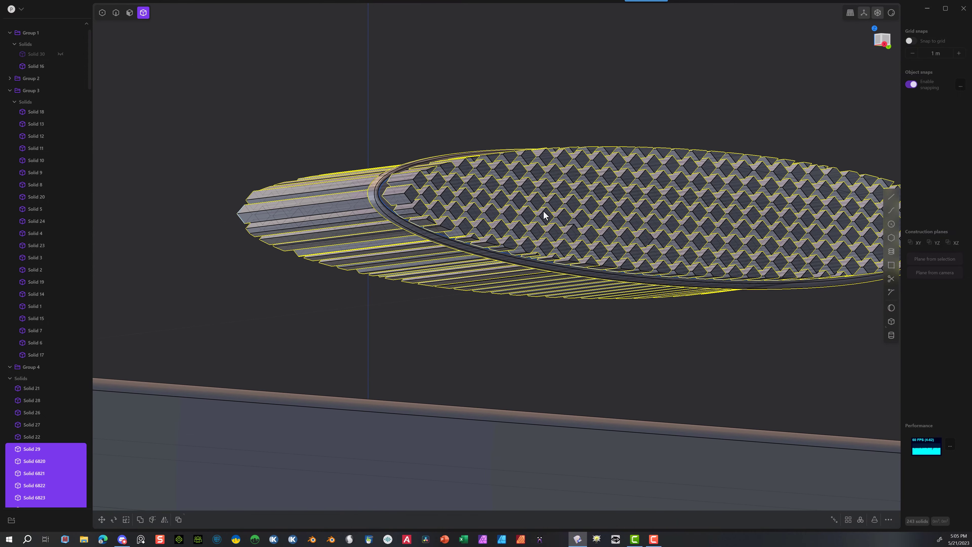
{"action": "left_click", "coordinate": [519, 383]}
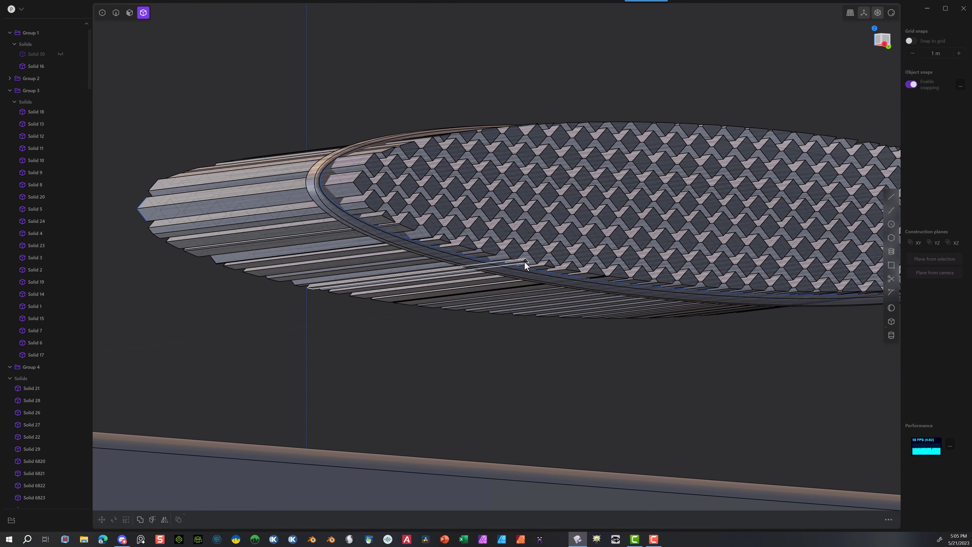
{"action": "left_click", "coordinate": [524, 262]}
{"action": "middle_click_drag", "start_coordinate": [524, 262], "coordinate": [585, 306]}
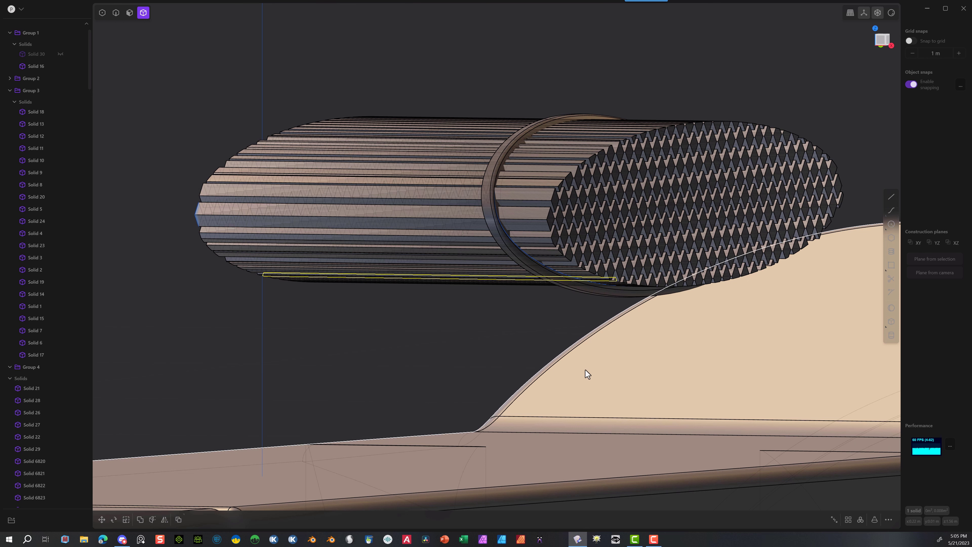
{"action": "left_click", "coordinate": [588, 385]}
{"action": "key", "text": "h"}
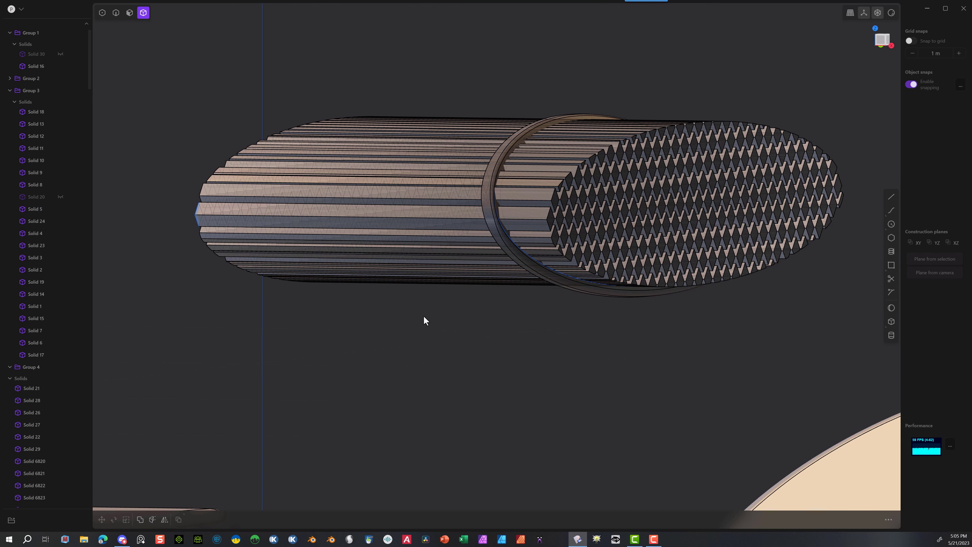
Step: Subtract all the extruded diamond prisms from the oval panel with a Boolean difference
{"action": "middle_click_drag", "start_coordinate": [423, 317], "coordinate": [442, 323]}
{"action": "left_click", "coordinate": [535, 126]}
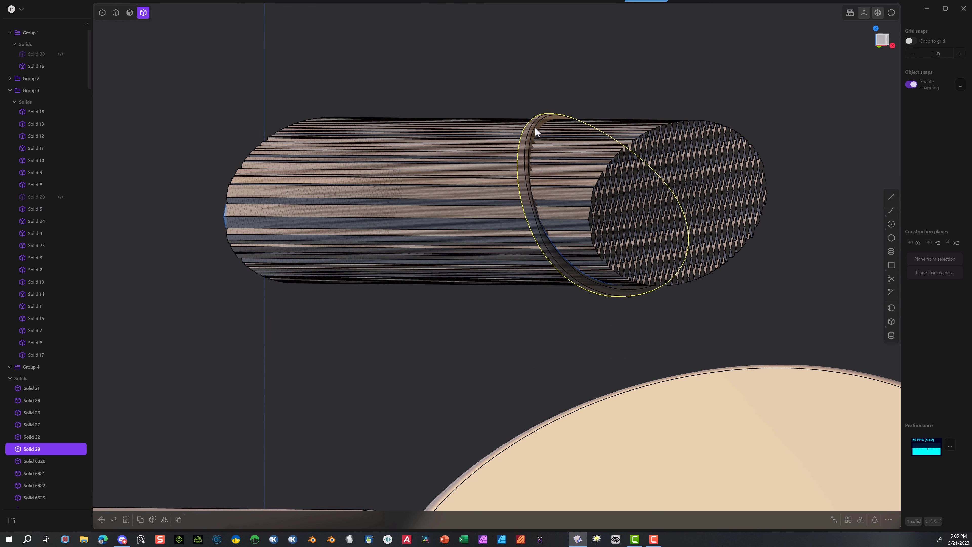
{"action": "left_click_drag", "start_coordinate": [438, 68], "coordinate": [223, 354]}
{"action": "middle_click_drag", "start_coordinate": [302, 332], "coordinate": [265, 341]}
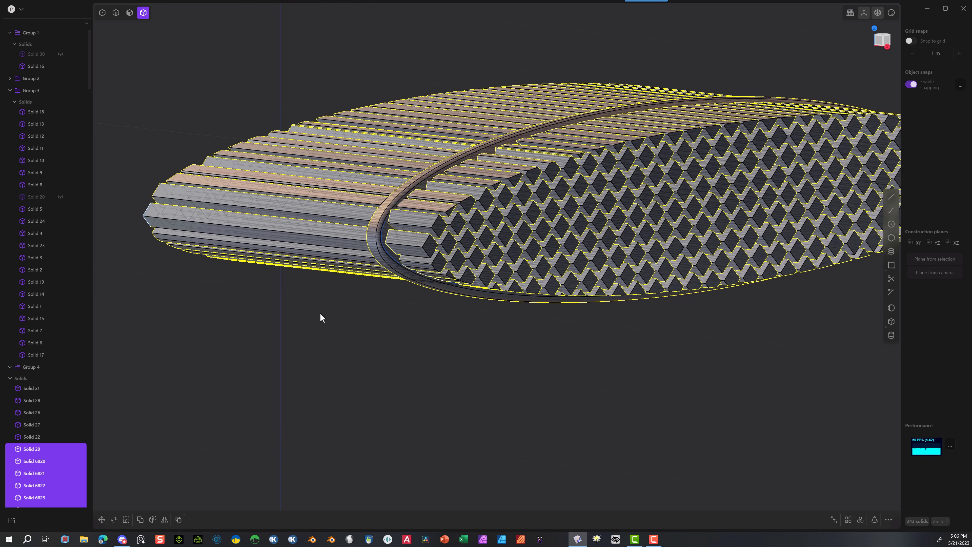
{"action": "key", "text": "shift+d"}
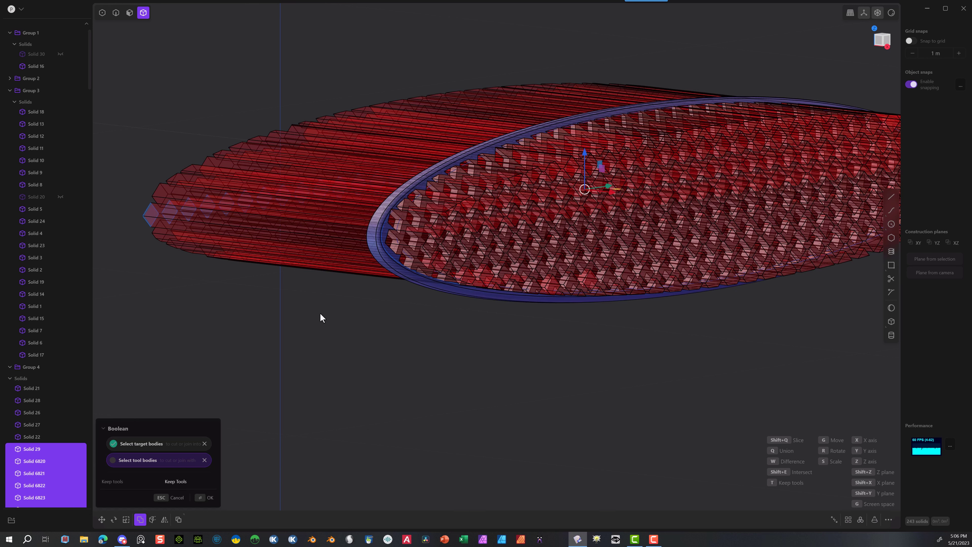
{"action": "left_click", "coordinate": [204, 499]}
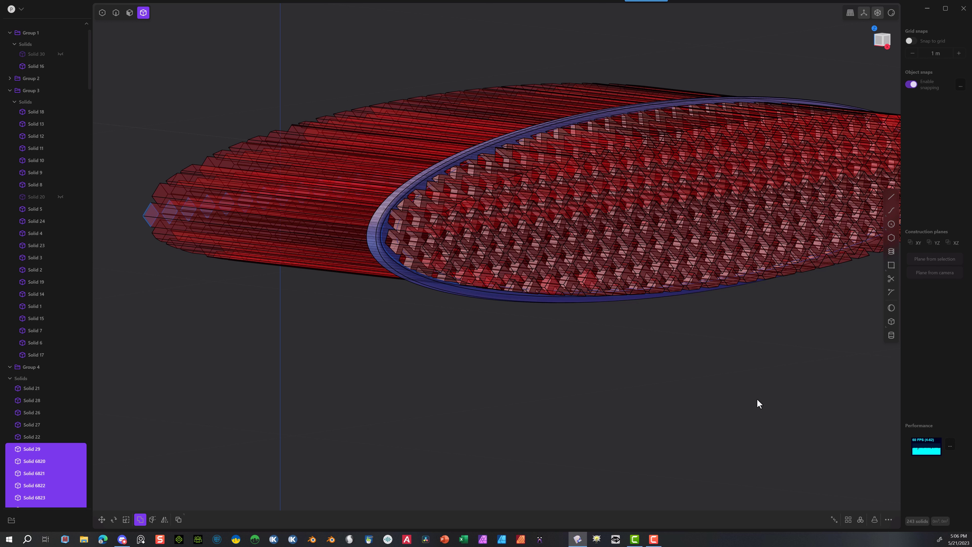
{"action": "middle_click_drag", "start_coordinate": [538, 360], "coordinate": [549, 378]}
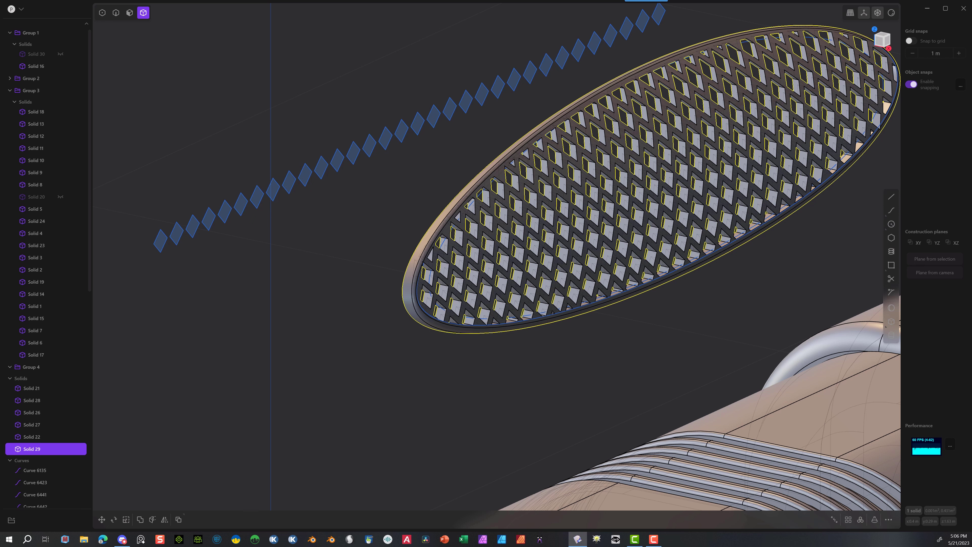
{"action": "scroll", "coordinate": [434, 146], "scroll_direction": "down", "scroll_amount": 3}
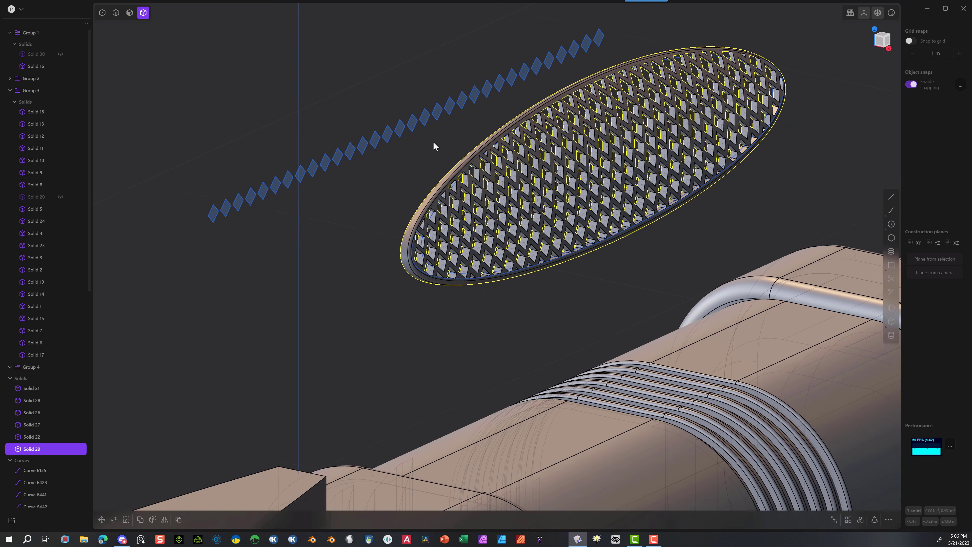
{"action": "left_click", "coordinate": [129, 15]}
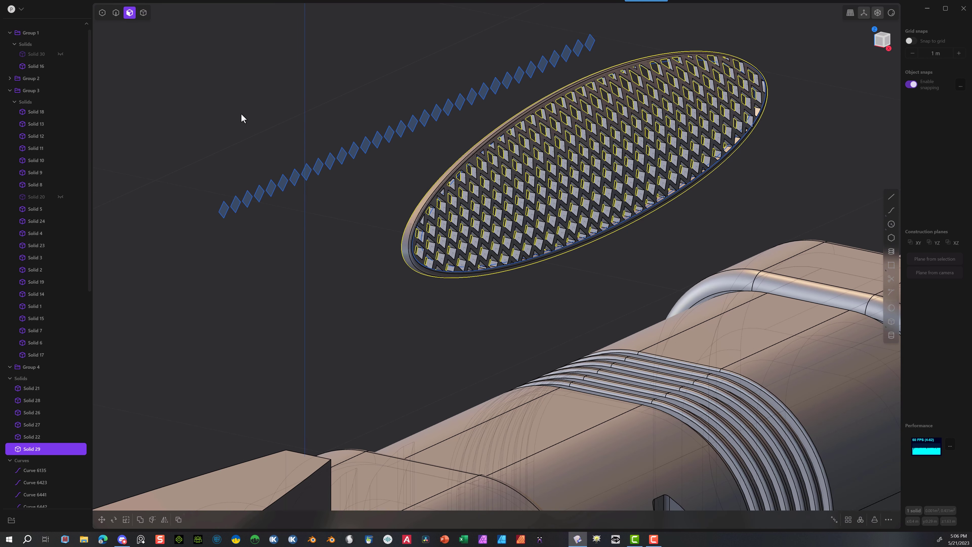
{"action": "middle_click_drag", "start_coordinate": [241, 117], "coordinate": [262, 102]}
{"action": "left_click_drag", "start_coordinate": [483, 69], "coordinate": [263, 124]}
{"action": "key", "text": "e"}
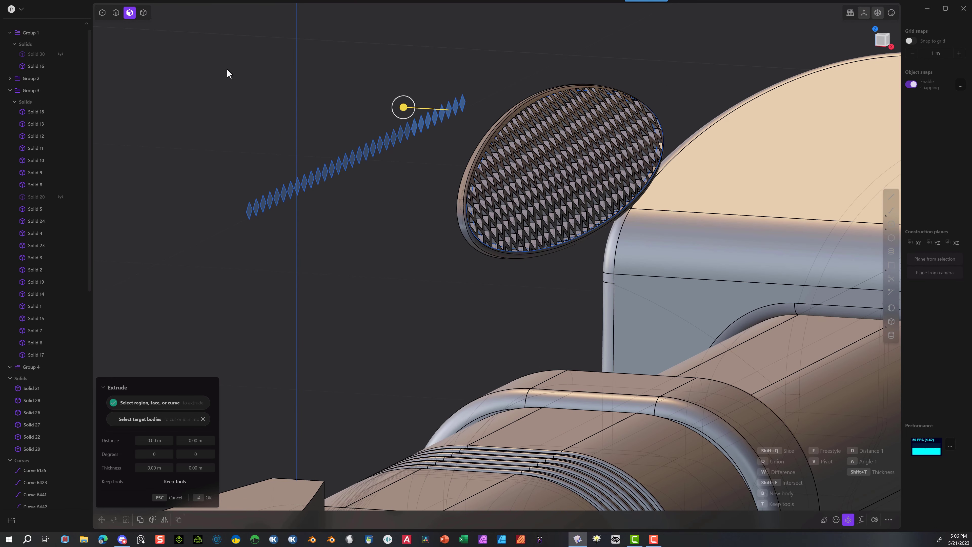
{"action": "left_click_drag", "start_coordinate": [234, 52], "coordinate": [369, 265]}
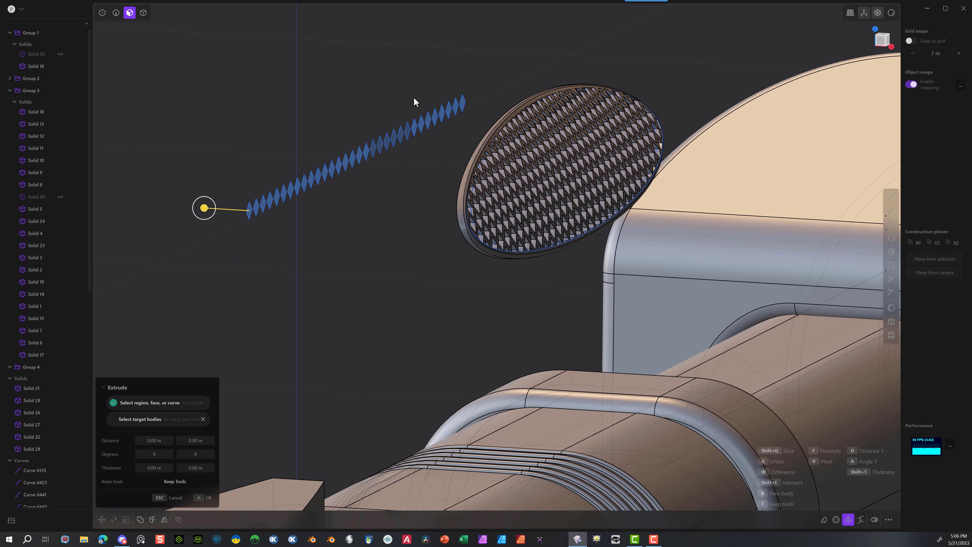
{"action": "left_click_drag", "start_coordinate": [450, 51], "coordinate": [320, 178]}
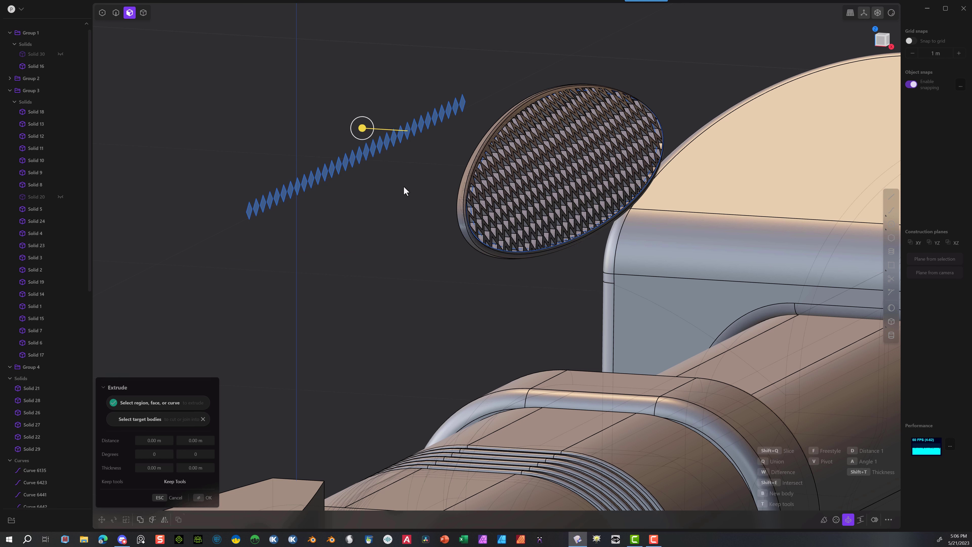
{"action": "left_click_drag", "start_coordinate": [437, 85], "coordinate": [380, 134]}
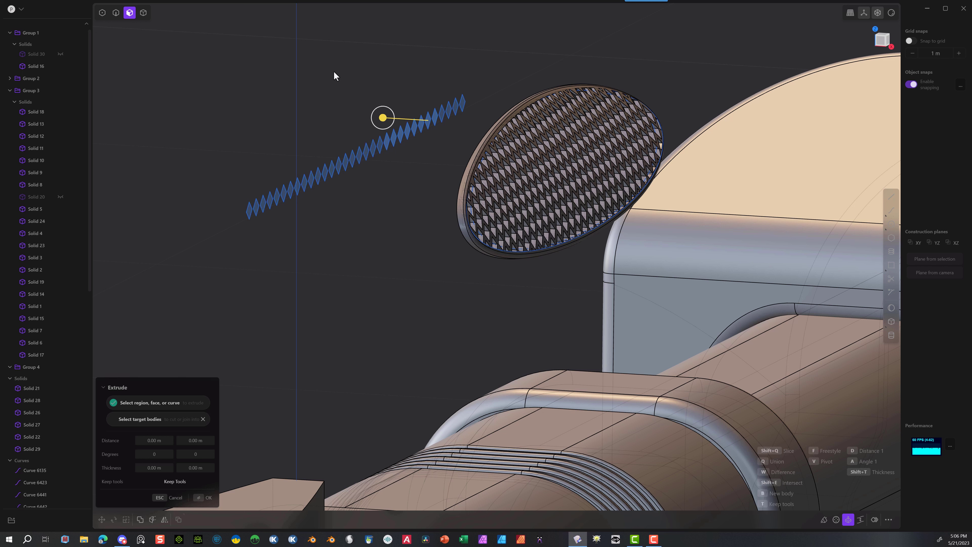
Step: Delete the leftover row of diamond curves beside the perforated oval panel
{"action": "left_click", "coordinate": [116, 12]}
{"action": "key", "text": "Escape"}
{"action": "left_click_drag", "start_coordinate": [462, 83], "coordinate": [360, 152]}
{"action": "left_click_drag", "start_coordinate": [369, 114], "coordinate": [204, 244]}
{"action": "key", "text": "Delete"}
{"action": "left_click", "coordinate": [539, 253]}
{"action": "key", "text": "Delete"}
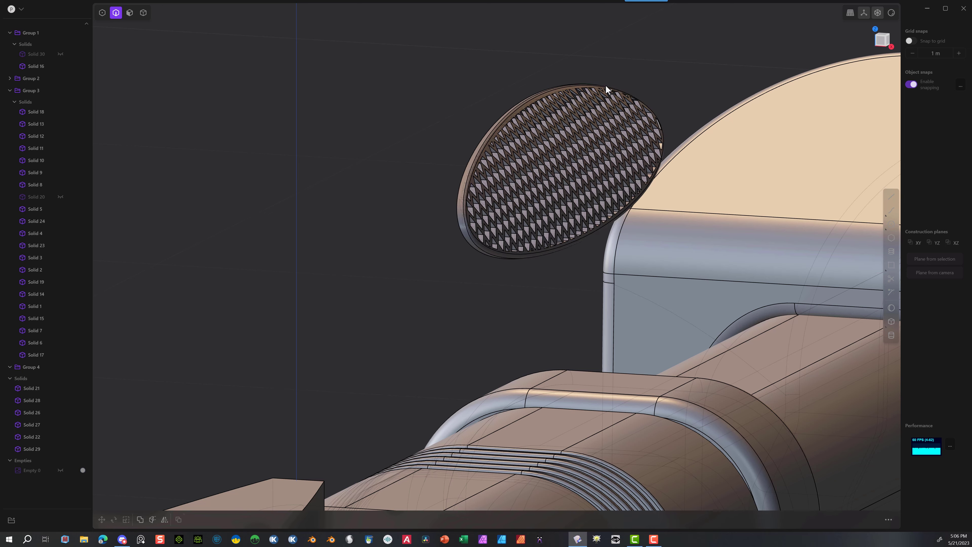
{"action": "middle_click_drag", "start_coordinate": [622, 84], "coordinate": [537, 113]}
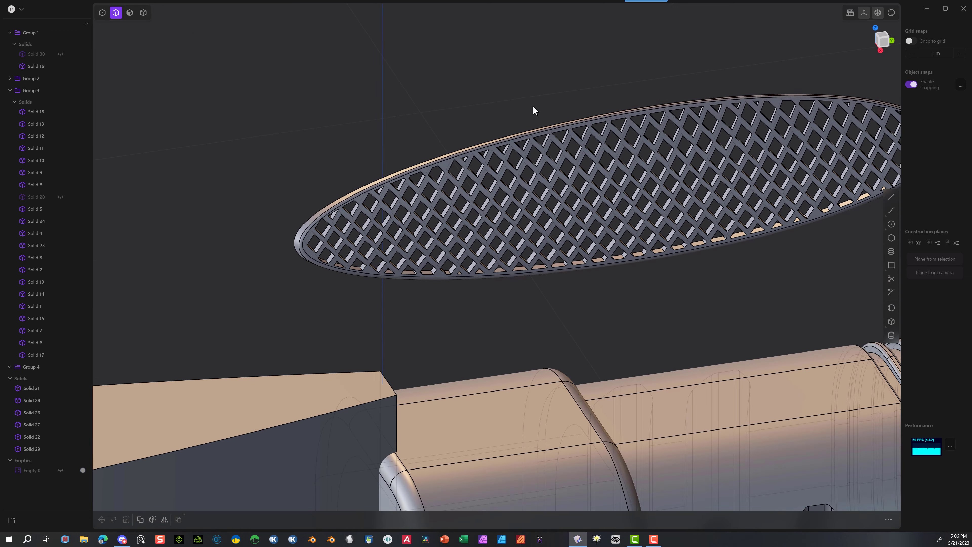
Step: Mirror the perforated oval grille panel across the X axis to the opposite side of the body and clear the selection
{"action": "scroll", "coordinate": [535, 110], "scroll_direction": "down", "scroll_amount": 10}
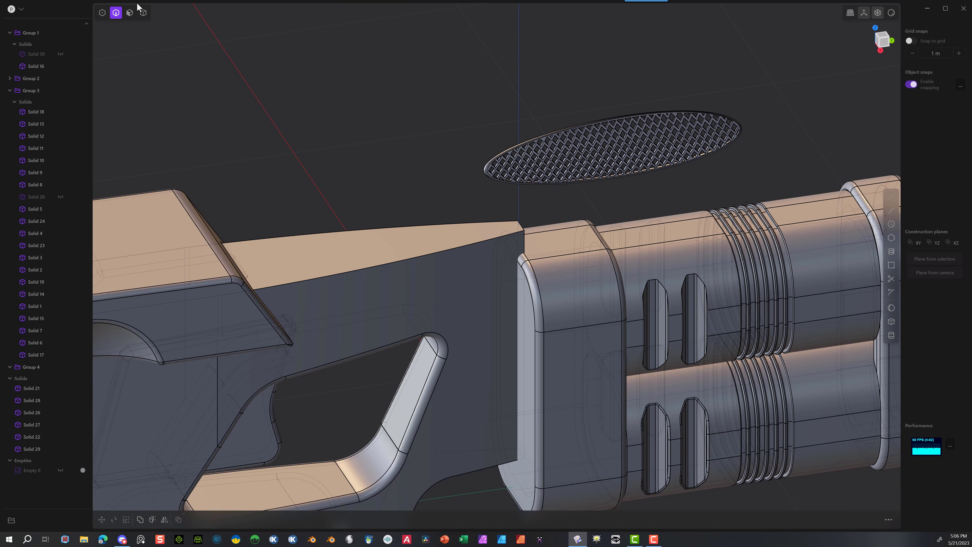
{"action": "left_click", "coordinate": [143, 13]}
{"action": "left_click", "coordinate": [542, 155]}
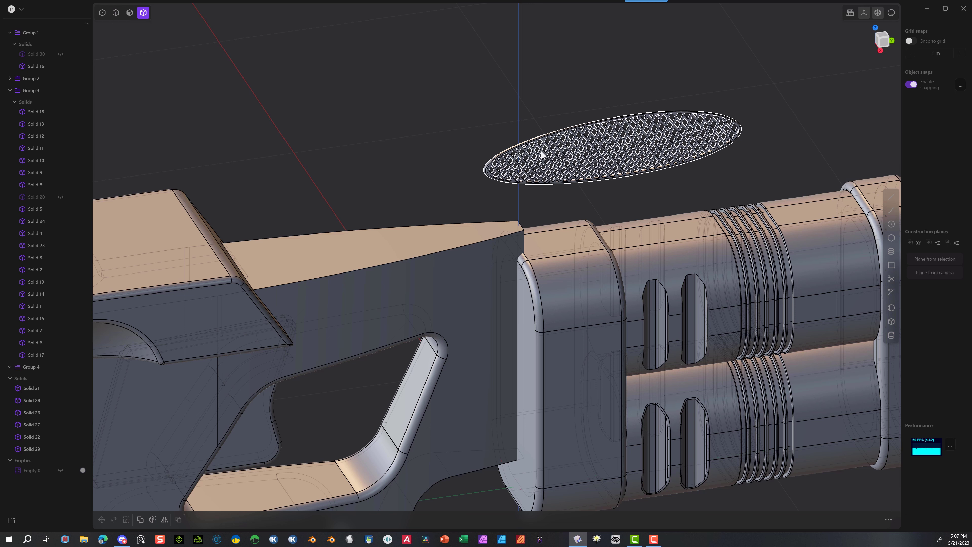
{"action": "left_click", "coordinate": [542, 154]}
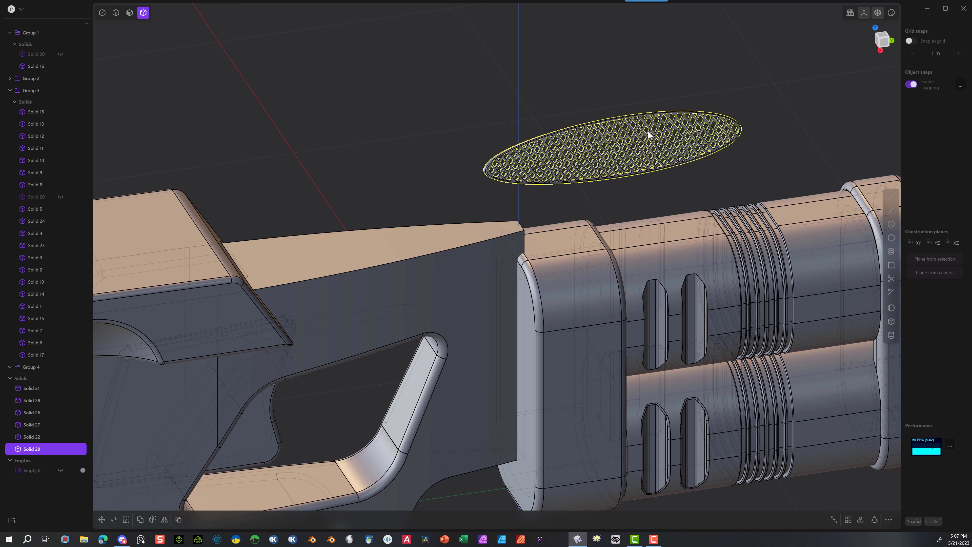
{"action": "left_click", "coordinate": [876, 27]}
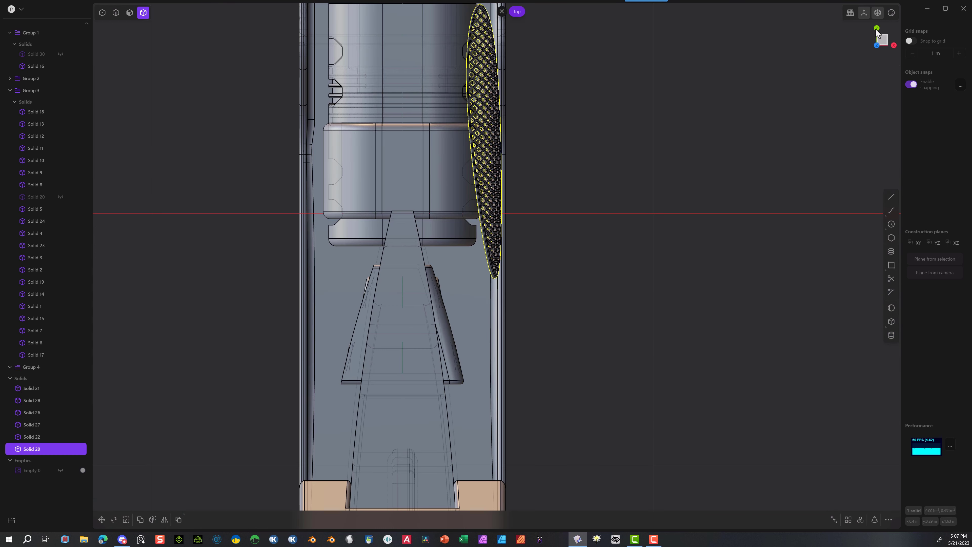
{"action": "left_click", "coordinate": [877, 28]}
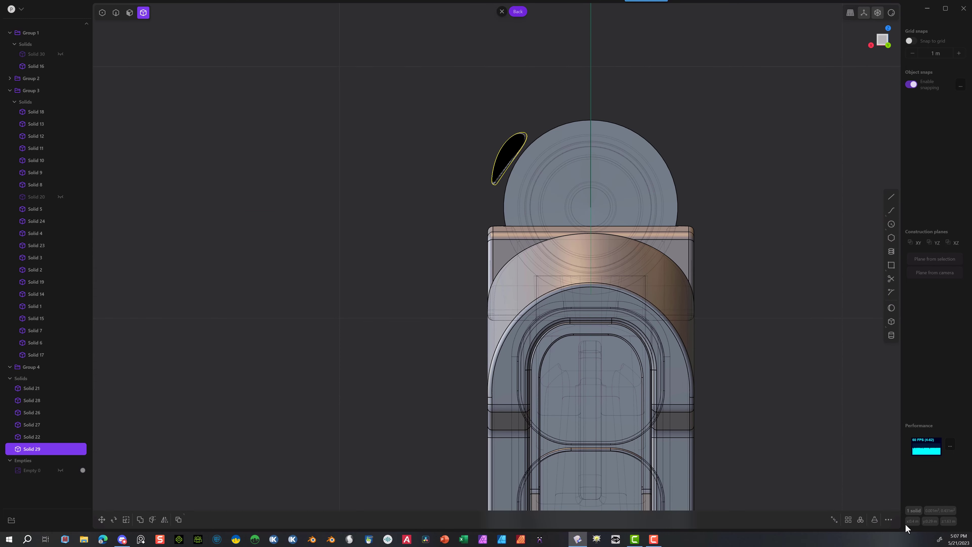
{"action": "left_click", "coordinate": [165, 519]}
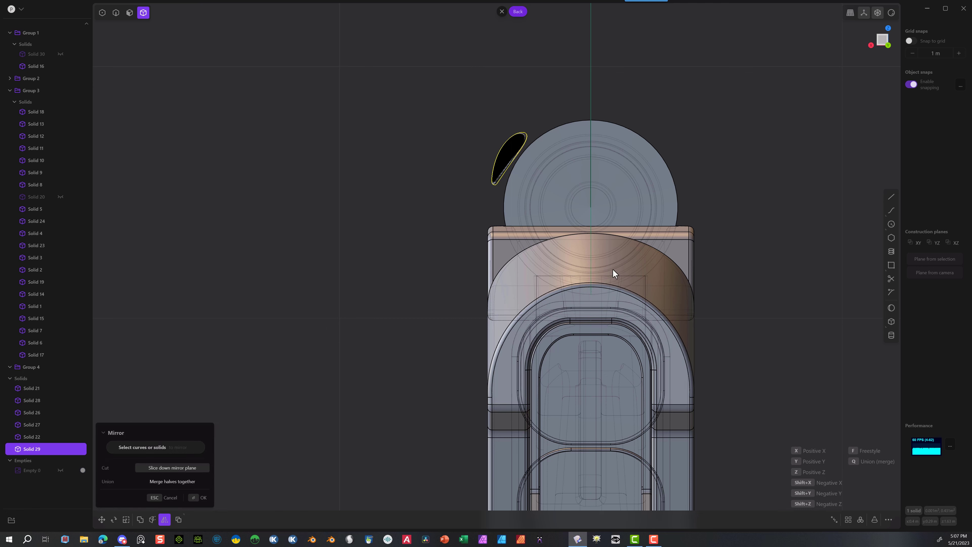
{"action": "scroll", "coordinate": [632, 295], "scroll_direction": "down", "scroll_amount": 2}
{"action": "scroll", "coordinate": [647, 304], "scroll_direction": "down", "scroll_amount": 3}
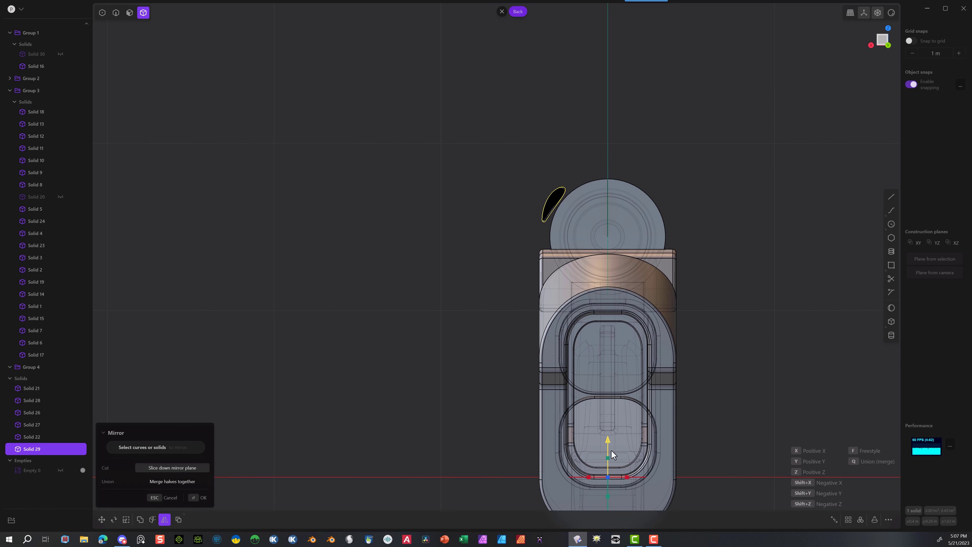
{"action": "left_click", "coordinate": [588, 478]}
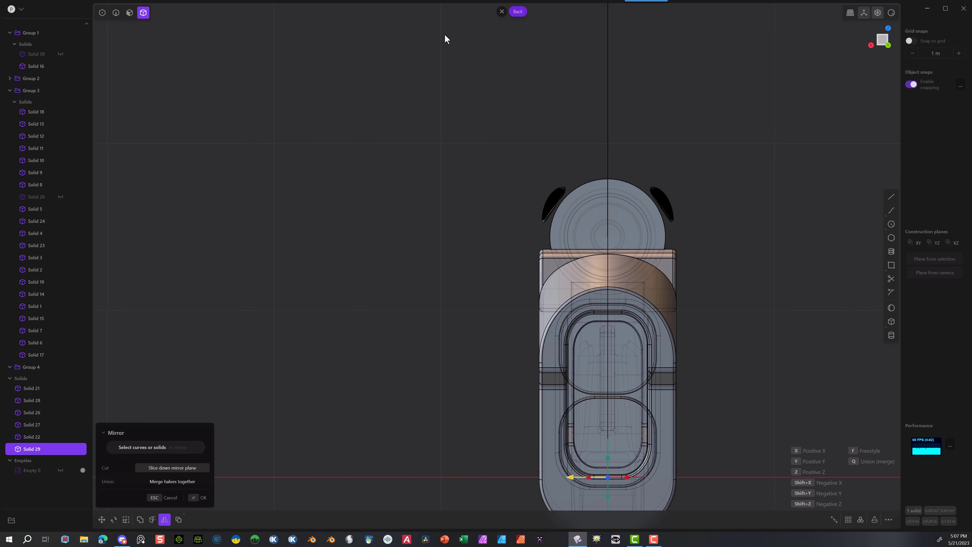
{"action": "left_click", "coordinate": [194, 498]}
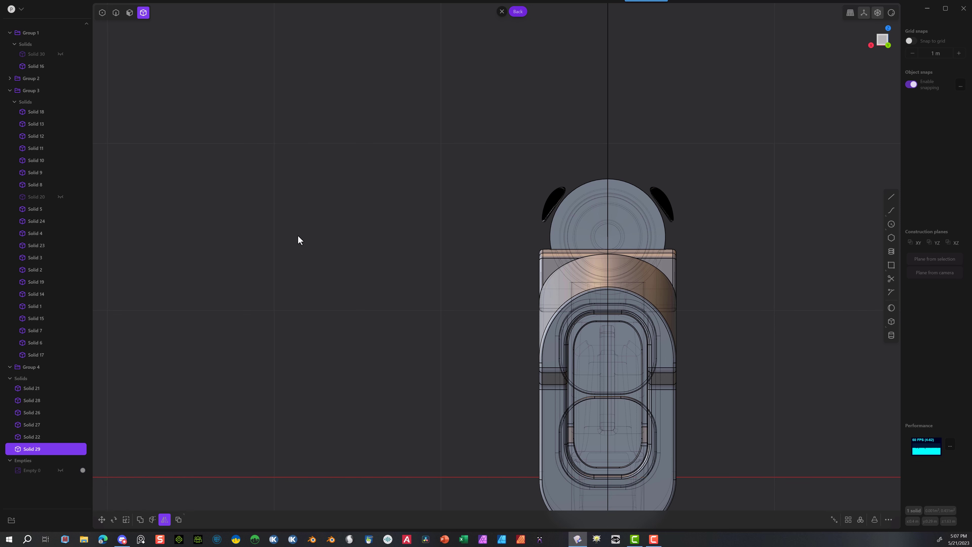
{"action": "middle_click_drag", "start_coordinate": [298, 236], "coordinate": [464, 266]}
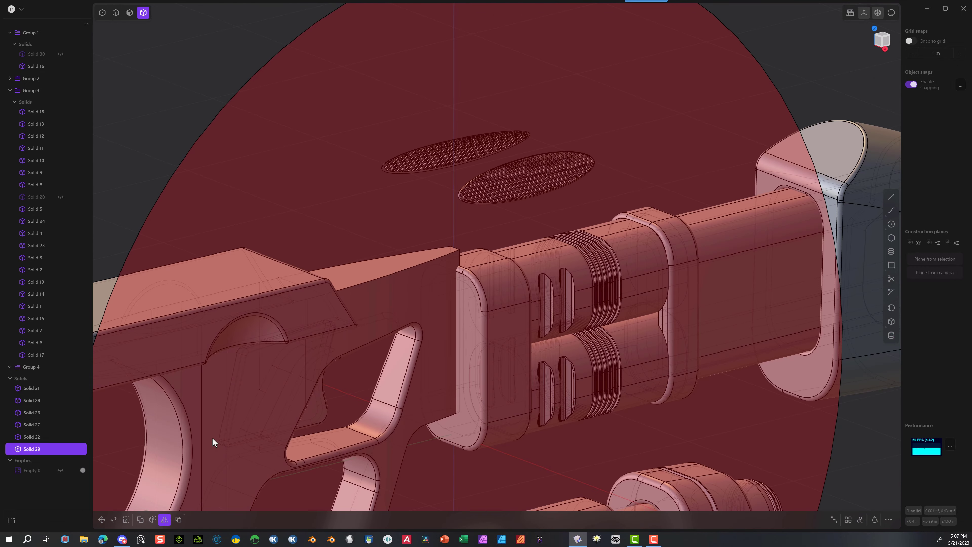
{"action": "right_click", "coordinate": [218, 114]}
{"action": "left_click", "coordinate": [193, 81]}
Step: Unhide the upper shell Solid 30 and the large body Solid 20 around the grilles
{"action": "scroll", "coordinate": [321, 143], "scroll_direction": "down", "scroll_amount": 5}
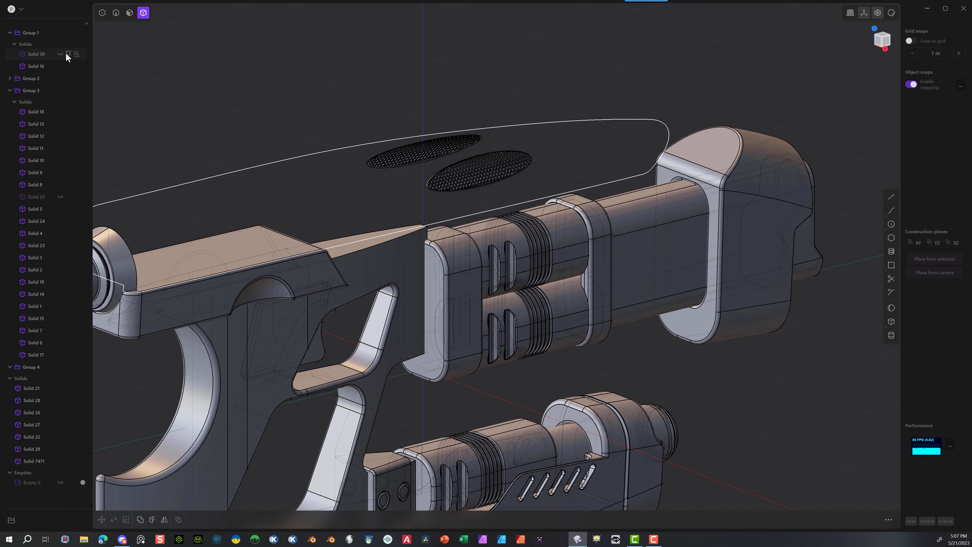
{"action": "left_click", "coordinate": [60, 54]}
{"action": "scroll", "coordinate": [391, 98], "scroll_direction": "up", "scroll_amount": 3}
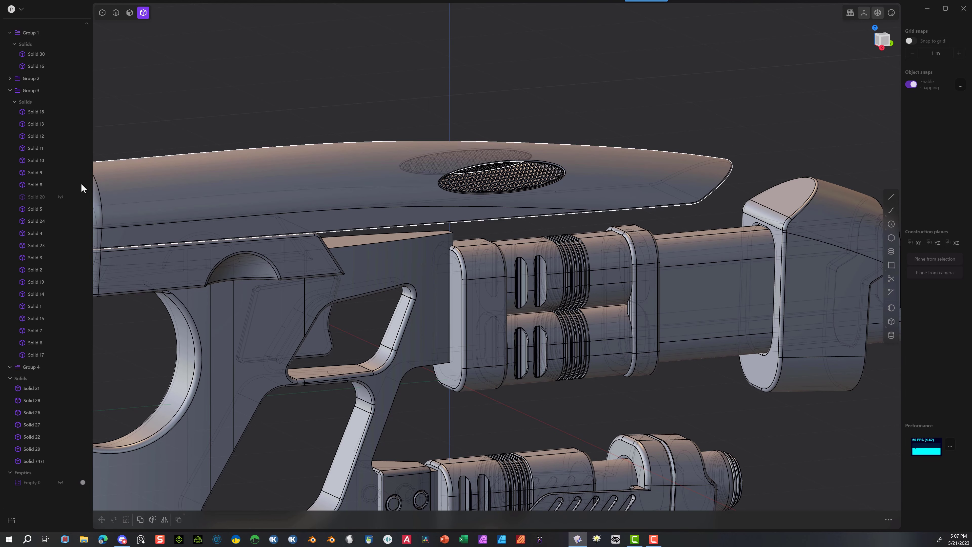
{"action": "left_click", "coordinate": [60, 196]}
{"action": "scroll", "coordinate": [272, 198], "scroll_direction": "down", "scroll_amount": 2}
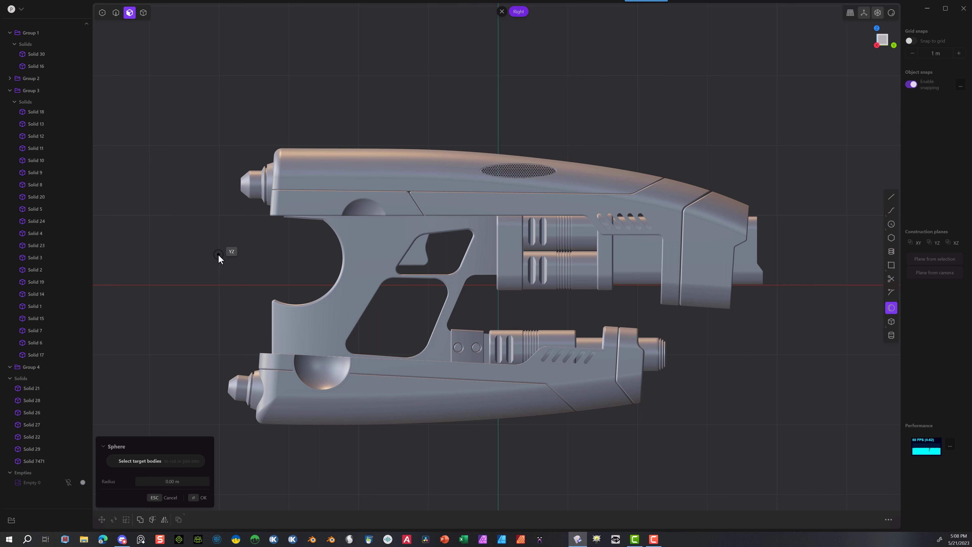
Step: Create a separate sphere with a radius of about 0.5 m in the open space behind the grip
{"action": "left_click", "coordinate": [220, 255]}
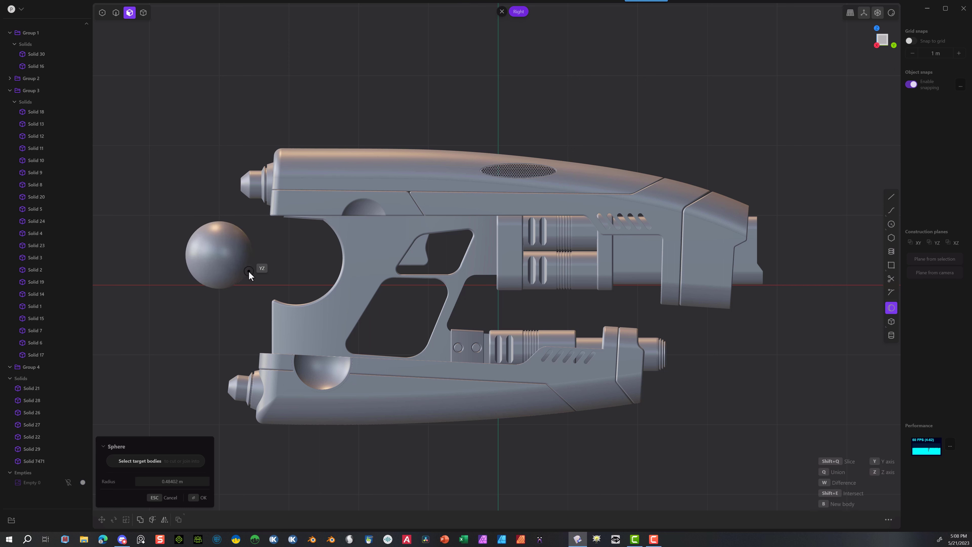
{"action": "left_click", "coordinate": [251, 271]}
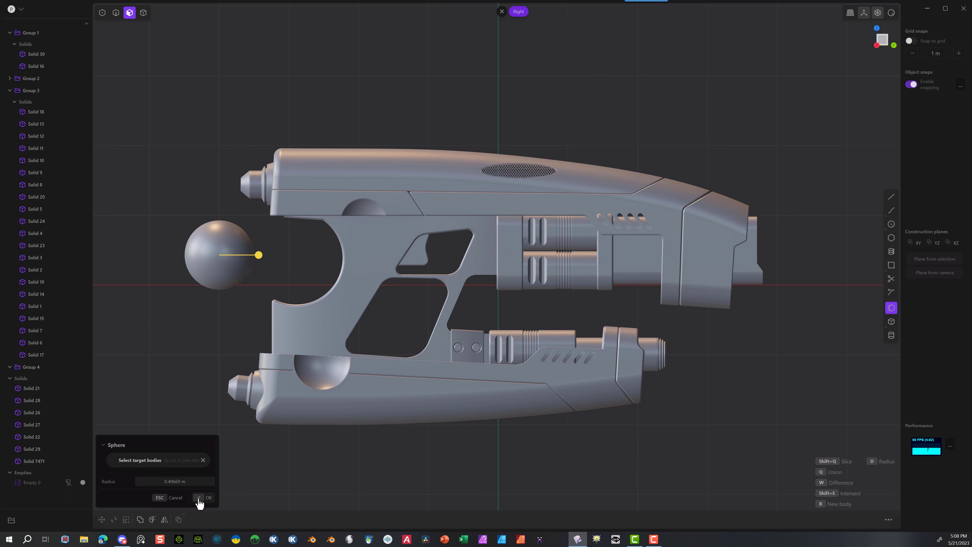
{"action": "left_click", "coordinate": [207, 498]}
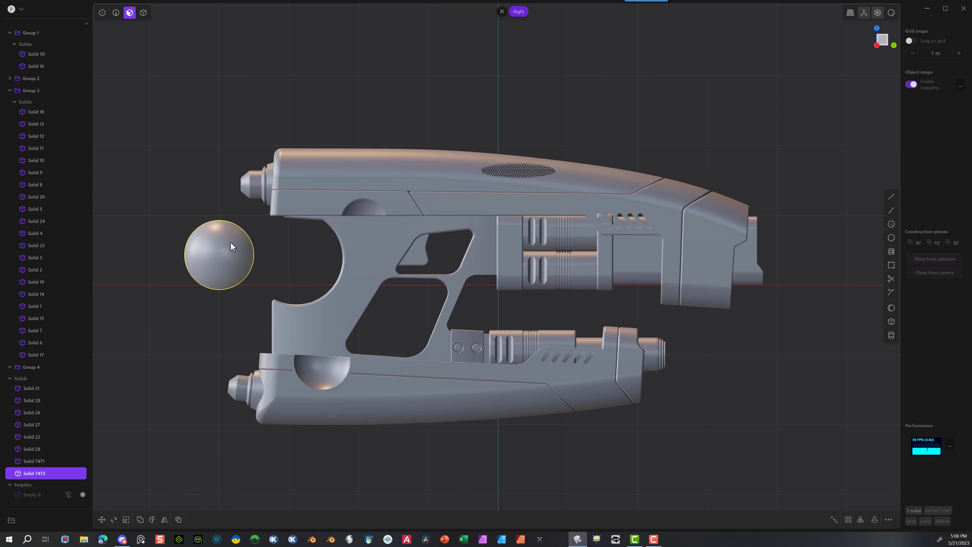
Step: Scale the sphere into an upright ellipsoid, narrowing it along Y to about 0.65
{"action": "key", "text": "s"}
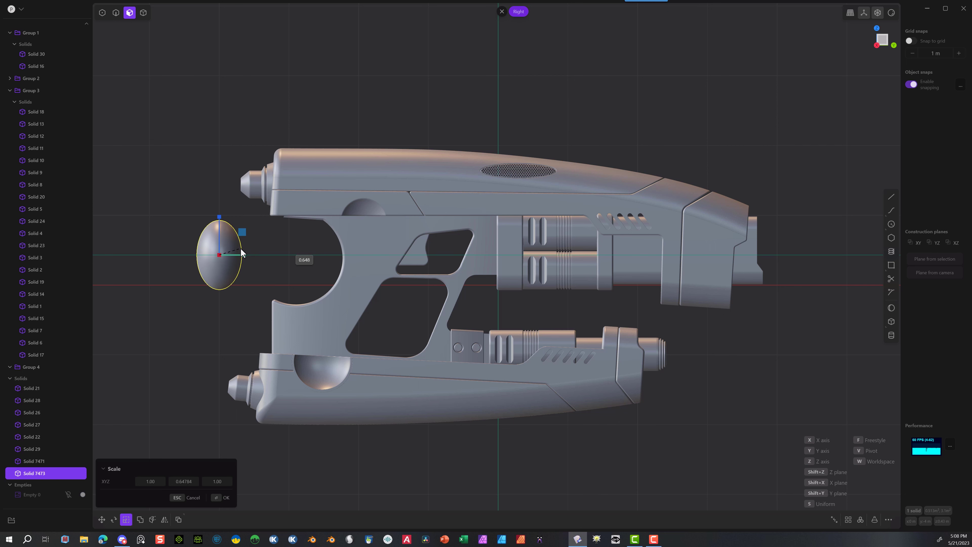
{"action": "middle_click_drag", "start_coordinate": [166, 273], "coordinate": [295, 300]}
{"action": "left_click_drag", "start_coordinate": [431, 321], "coordinate": [490, 248]}
{"action": "key", "text": "Return"}
Step: Move the ellipsoid about 4 m along Y and outward along X to the side of the block behind the upper barrels
{"action": "key", "text": "g"}
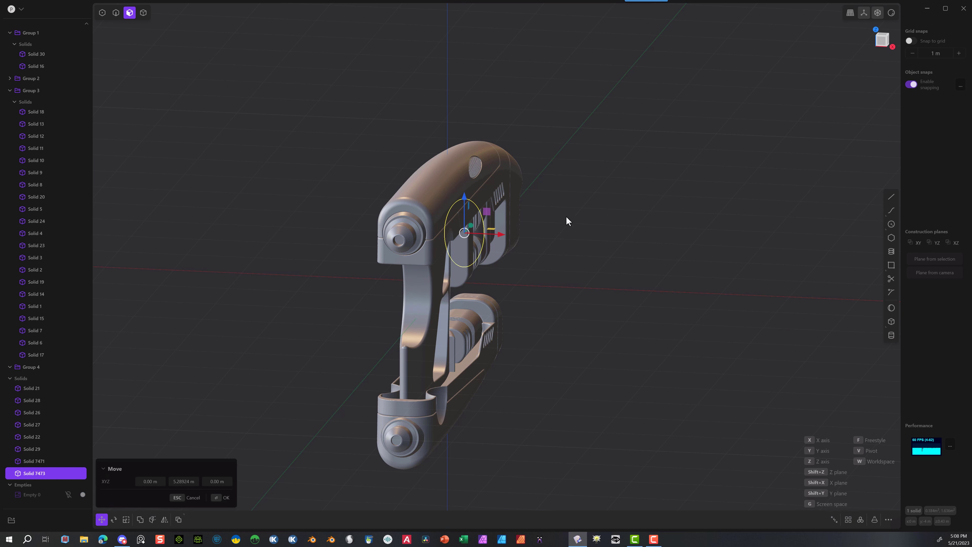
{"action": "middle_click_drag", "start_coordinate": [566, 217], "coordinate": [452, 203]}
{"action": "left_click_drag", "start_coordinate": [624, 246], "coordinate": [532, 244]}
{"action": "middle_click_drag", "start_coordinate": [411, 219], "coordinate": [487, 256]}
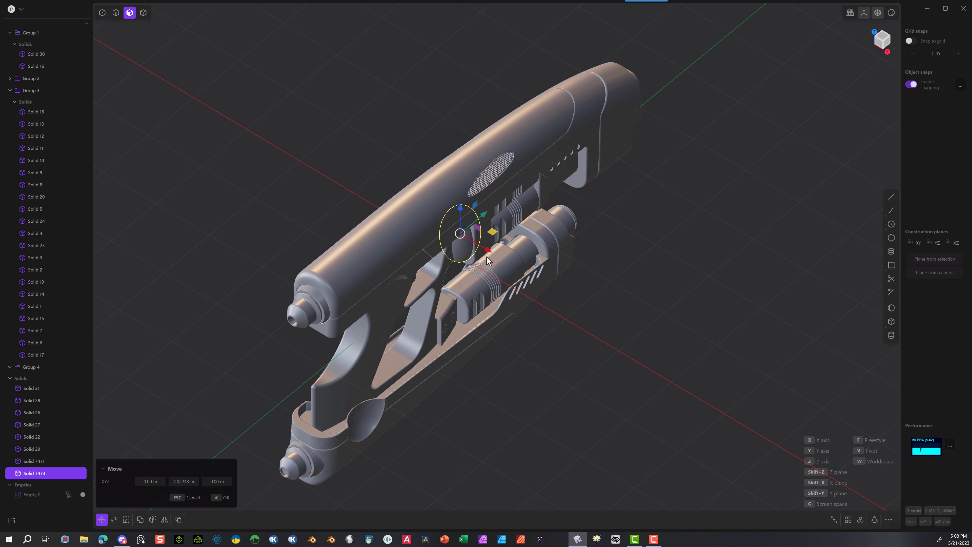
{"action": "left_click_drag", "start_coordinate": [488, 261], "coordinate": [510, 268]}
{"action": "middle_click_drag", "start_coordinate": [509, 268], "coordinate": [505, 215]}
{"action": "left_click_drag", "start_coordinate": [457, 233], "coordinate": [457, 222]}
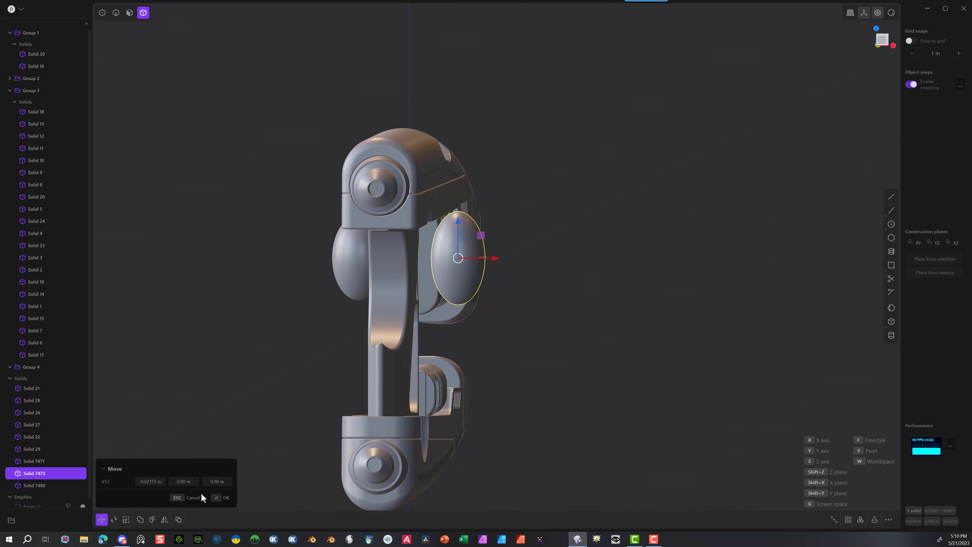
Step: Leave the current move and delete the mirrored ellipsoid on the opposite side of the gun
{"action": "left_click", "coordinate": [199, 497]}
{"action": "left_click", "coordinate": [346, 273]}
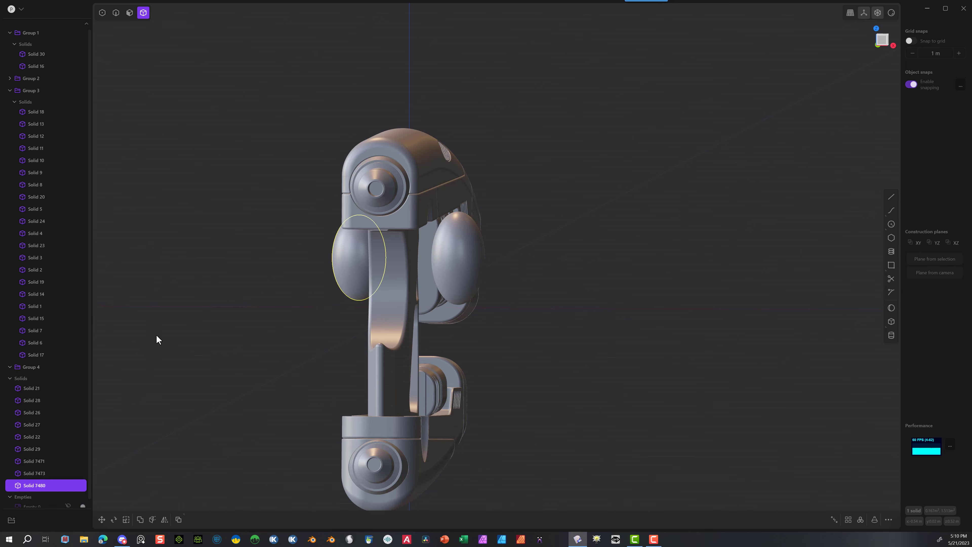
{"action": "key", "text": "Delete"}
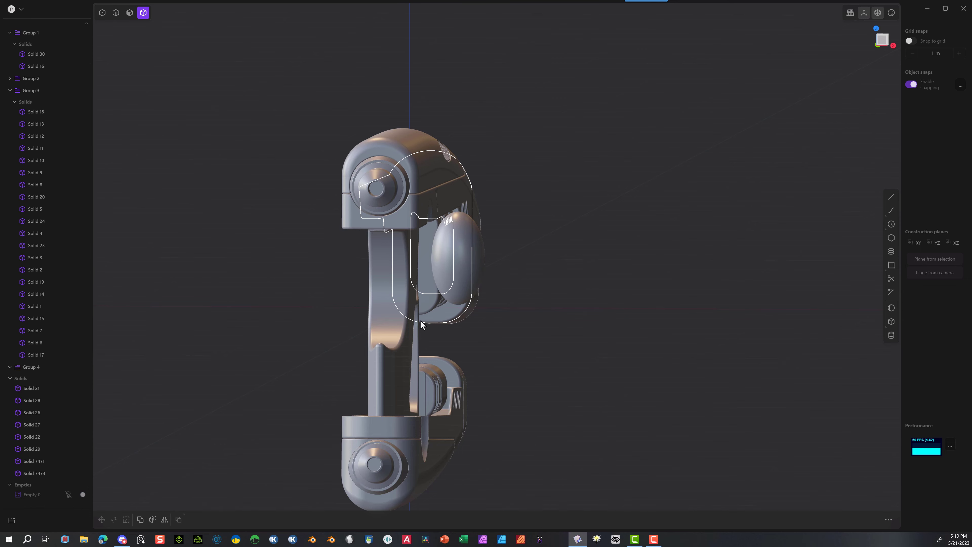
Step: Fine-tune the height of the remaining ellipsoid beside the block behind the upper barrels
{"action": "middle_click_drag", "start_coordinate": [420, 320], "coordinate": [189, 319]}
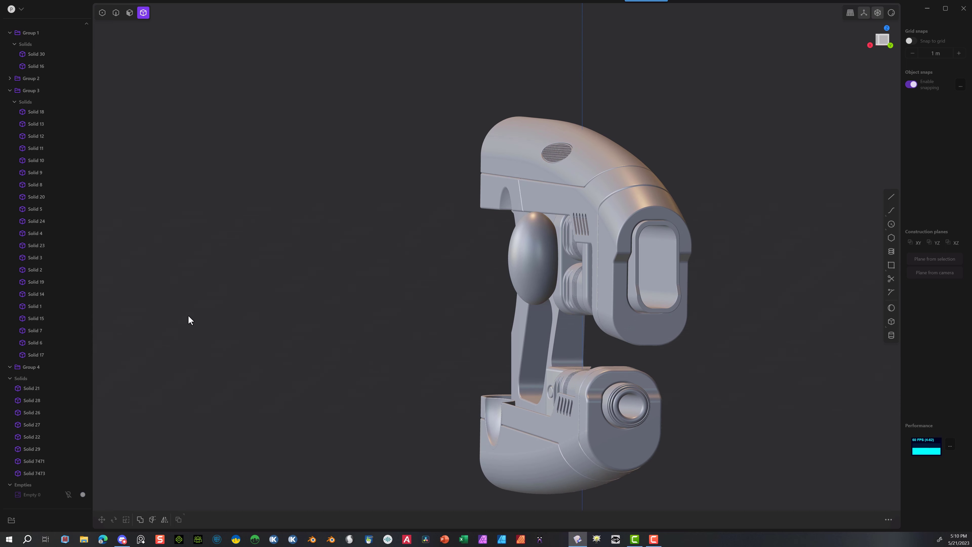
{"action": "left_click", "coordinate": [530, 260]}
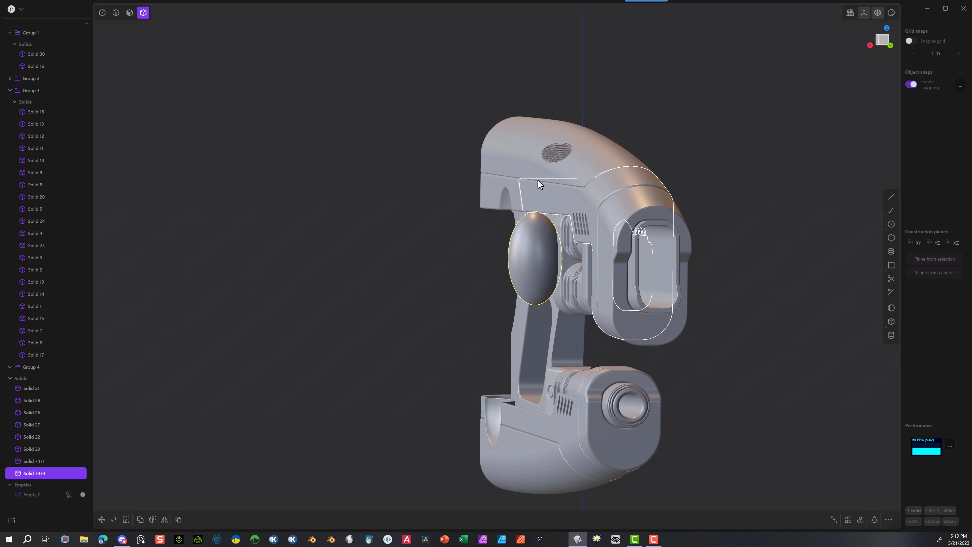
{"action": "key", "text": "g"}
{"action": "left_click_drag", "start_coordinate": [534, 218], "coordinate": [534, 220]}
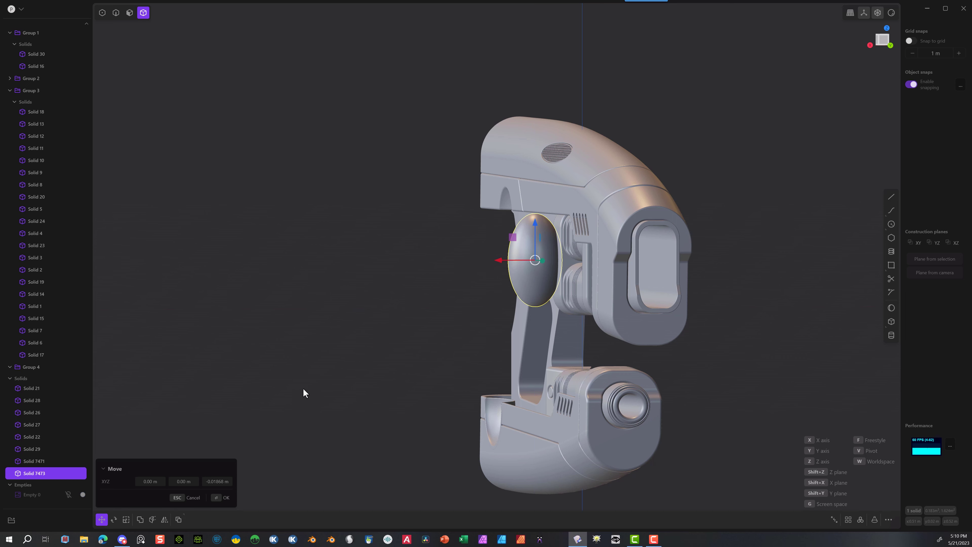
{"action": "left_click", "coordinate": [890, 45]}
{"action": "middle_click_drag", "start_coordinate": [462, 283], "coordinate": [665, 283]}
{"action": "middle_click_drag", "start_coordinate": [502, 234], "coordinate": [460, 222]}
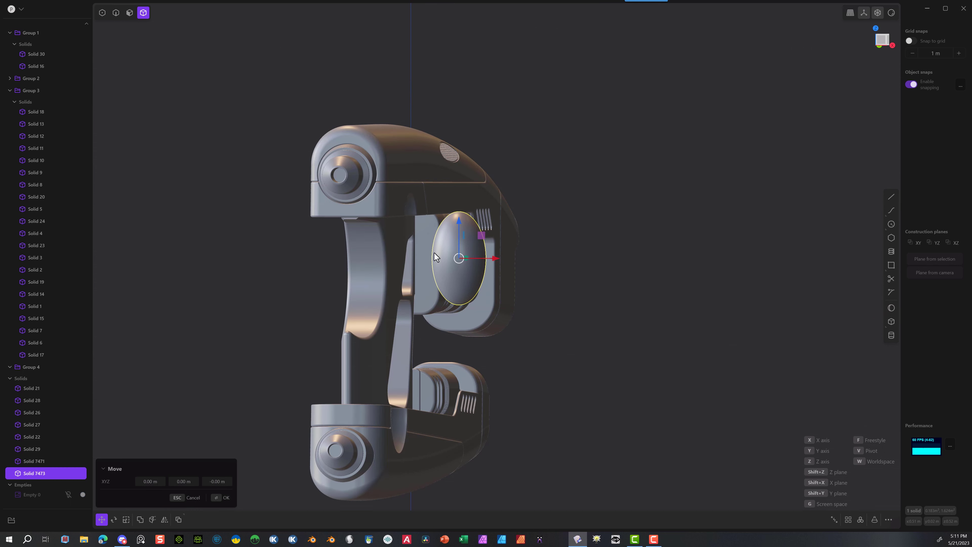
{"action": "left_click", "coordinate": [213, 500]}
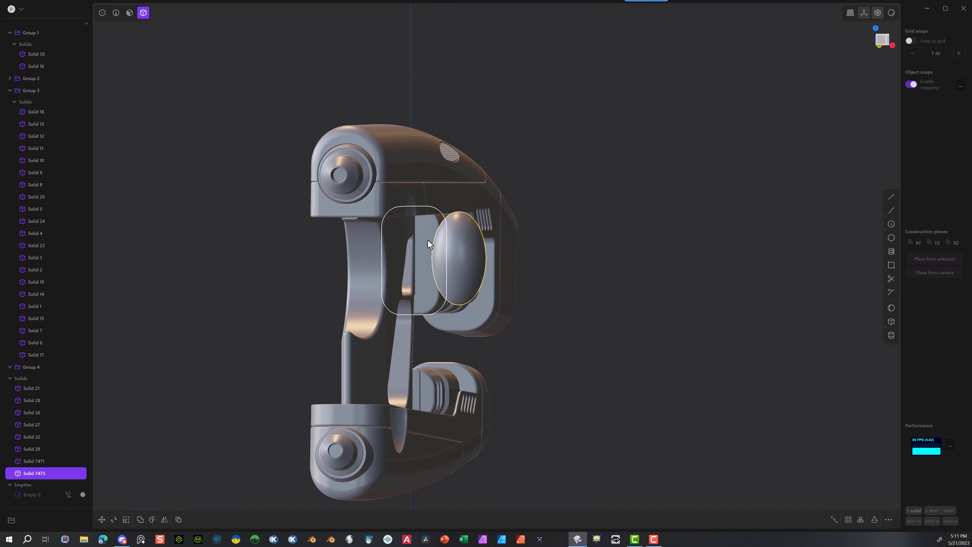
Step: Subtract the ellipsoid from the Solid 6 block behind the upper barrels, shifting it along Y and X to position the recess
{"action": "left_click", "coordinate": [427, 282]}
{"action": "left_click", "coordinate": [468, 253], "text": "shift"}
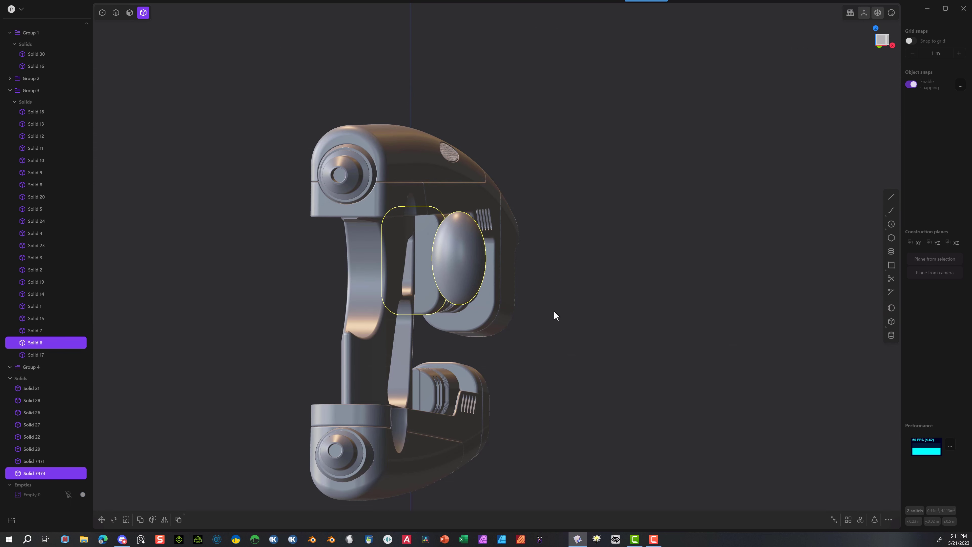
{"action": "key", "text": "q"}
{"action": "middle_click_drag", "start_coordinate": [642, 275], "coordinate": [468, 276]}
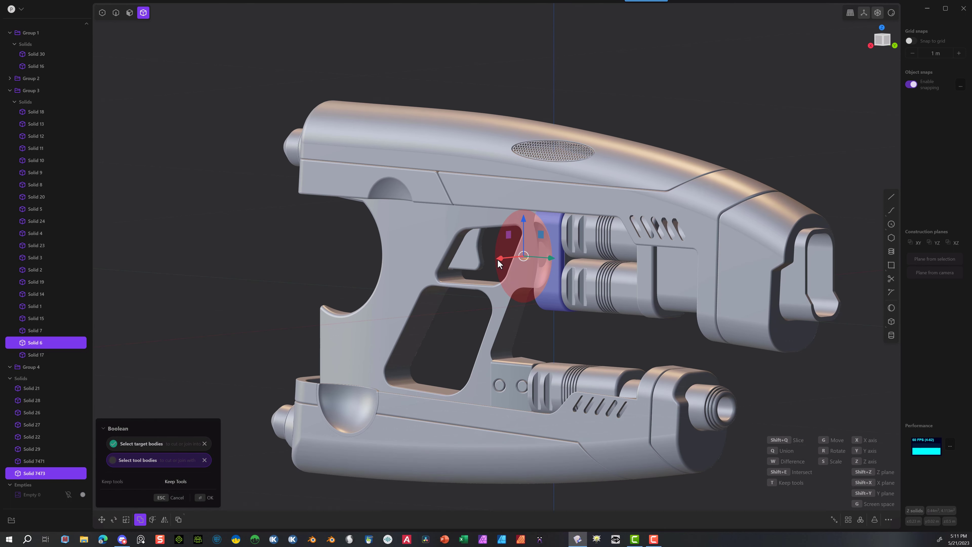
{"action": "left_click_drag", "start_coordinate": [497, 260], "coordinate": [543, 259]}
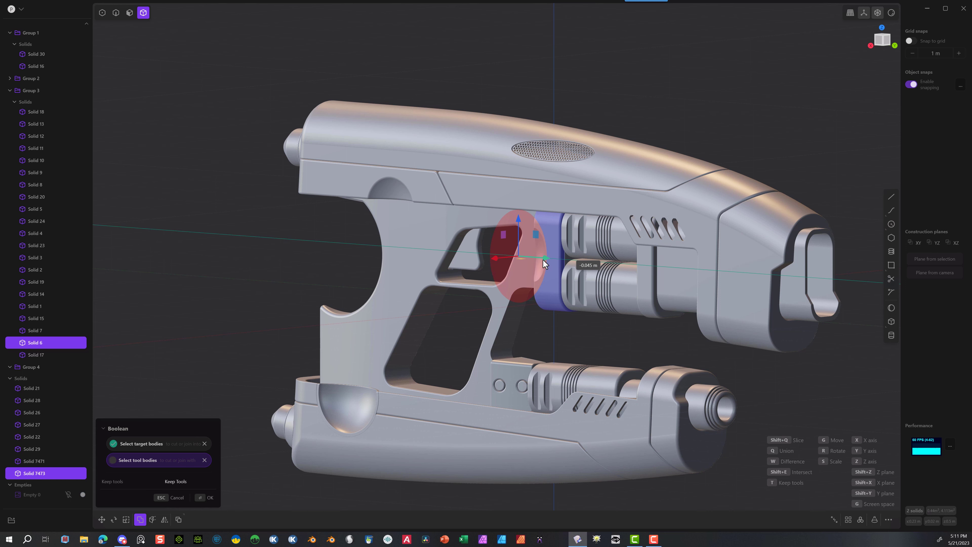
{"action": "middle_click_drag", "start_coordinate": [511, 265], "coordinate": [643, 276]}
{"action": "mouse_move", "coordinate": [497, 257]}
{"action": "left_mouse_down"}
{"action": "mouse_move", "coordinate": [490, 250]}
{"action": "mouse_move", "coordinate": [503, 251]}
{"action": "left_mouse_up"}
{"action": "middle_click_drag", "start_coordinate": [542, 249], "coordinate": [504, 259]}
{"action": "left_click", "coordinate": [206, 498]}
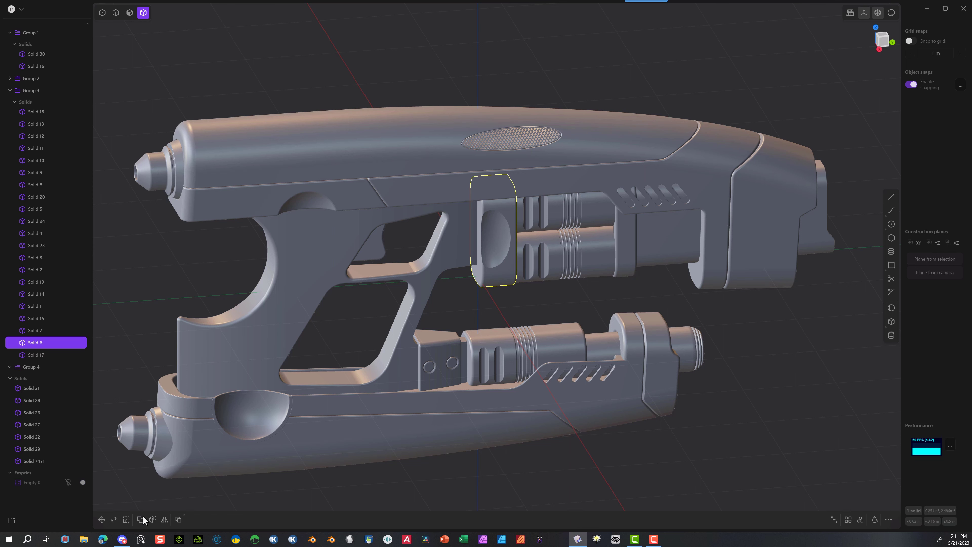
Step: Mirror the recessed Solid 6 block across the X axis so both sides carry the recess
{"action": "left_click", "coordinate": [164, 519]}
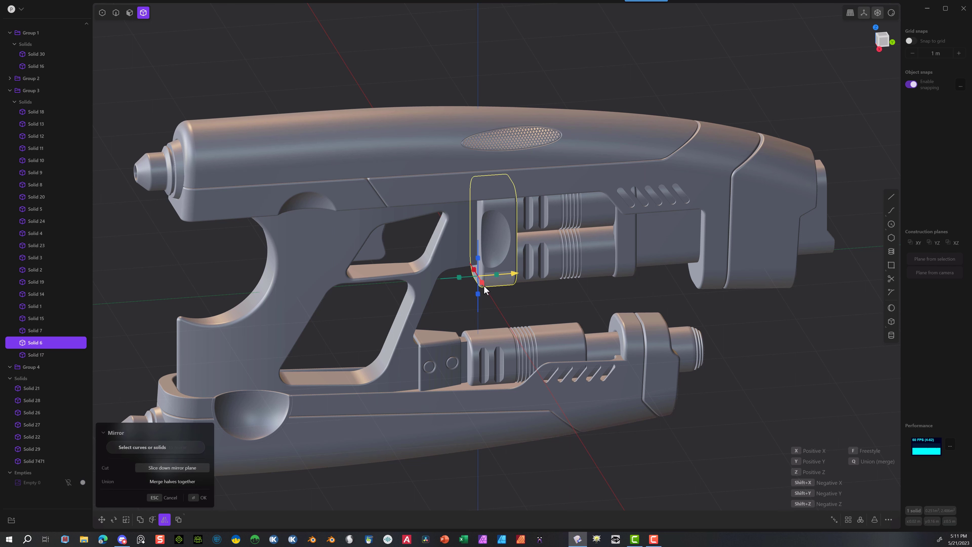
{"action": "middle_click_drag", "start_coordinate": [491, 306], "coordinate": [609, 329]}
{"action": "left_click", "coordinate": [196, 505]}
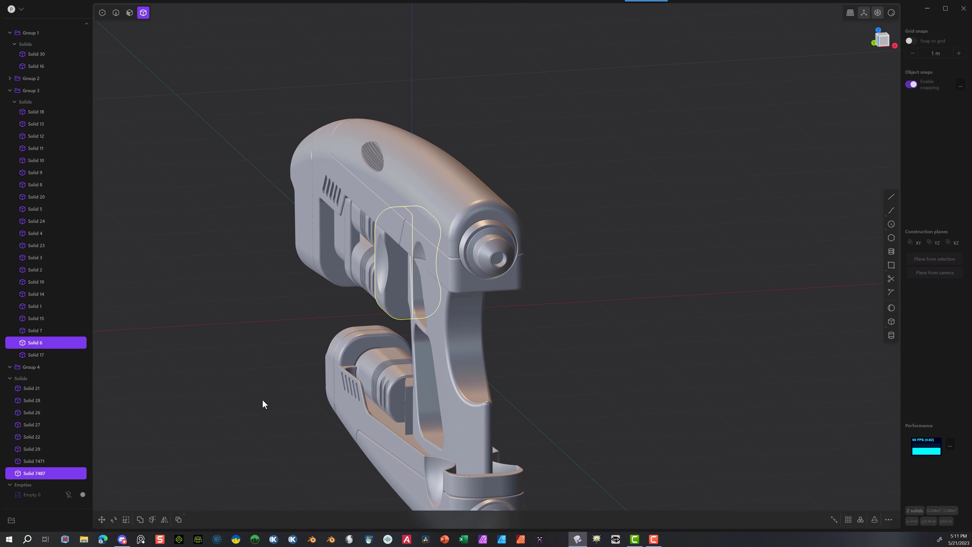
{"action": "middle_click_drag", "start_coordinate": [263, 402], "coordinate": [296, 352]}
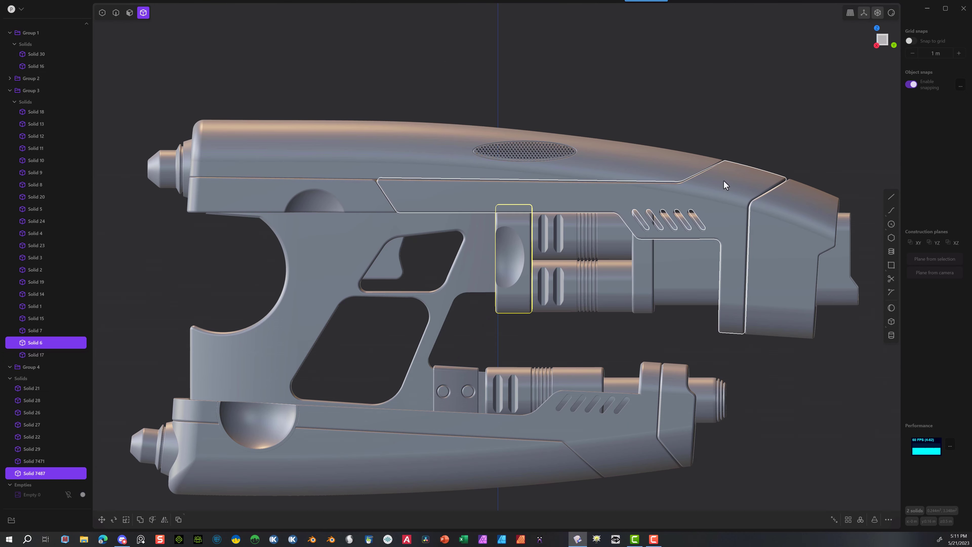
{"action": "left_click", "coordinate": [891, 224]}
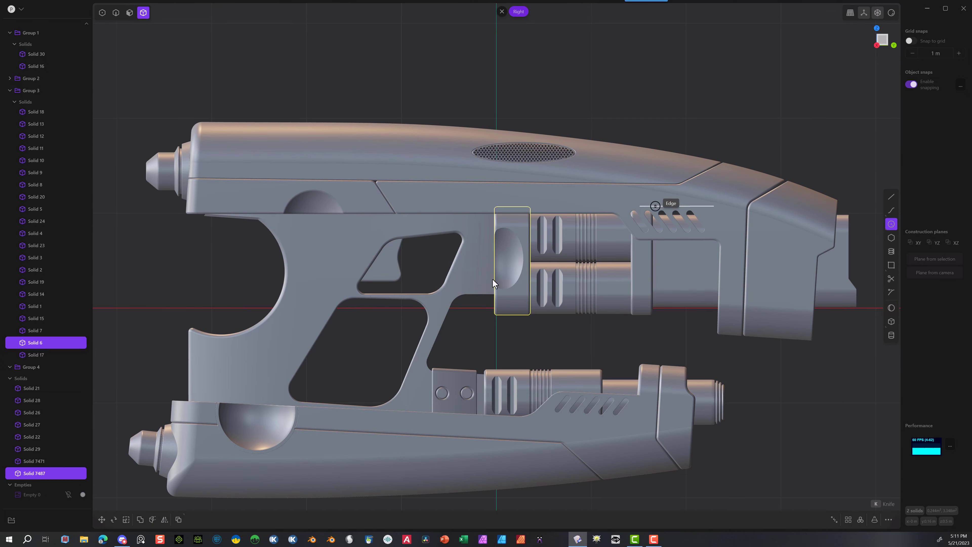
{"action": "scroll", "coordinate": [498, 276], "scroll_direction": "up", "scroll_amount": 5}
{"action": "scroll", "coordinate": [511, 239], "scroll_direction": "up", "scroll_amount": 3}
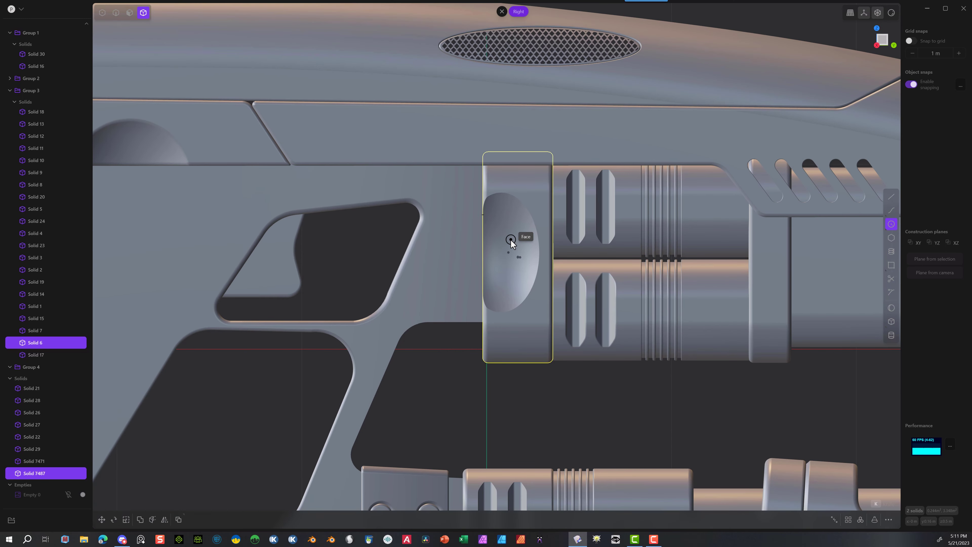
{"action": "scroll", "coordinate": [564, 266], "scroll_direction": "up", "scroll_amount": 2}
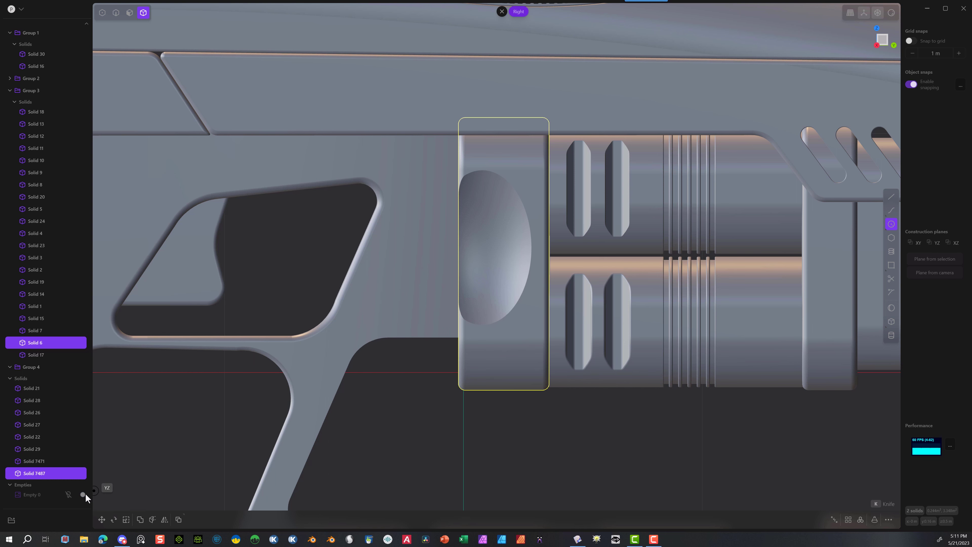
{"action": "left_click", "coordinate": [200, 434]}
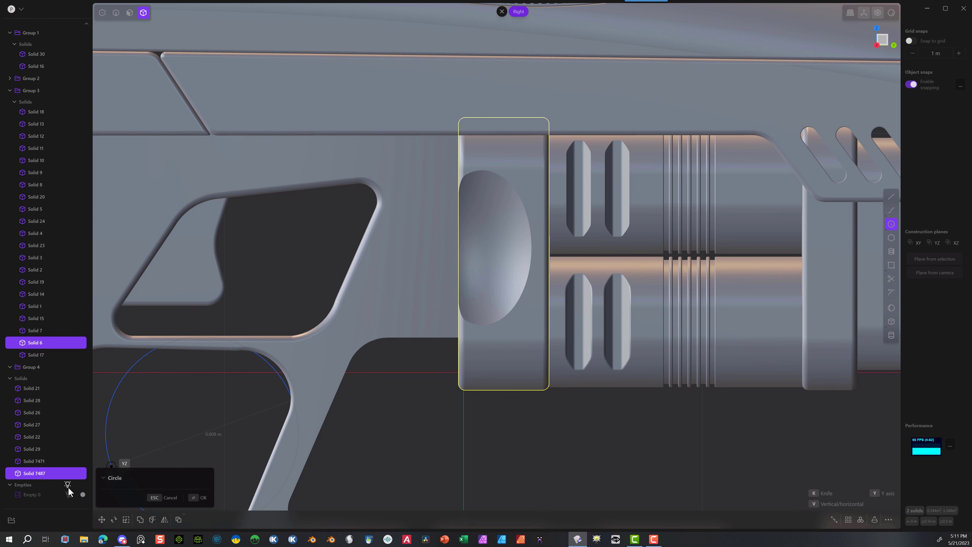
{"action": "left_click", "coordinate": [177, 498]}
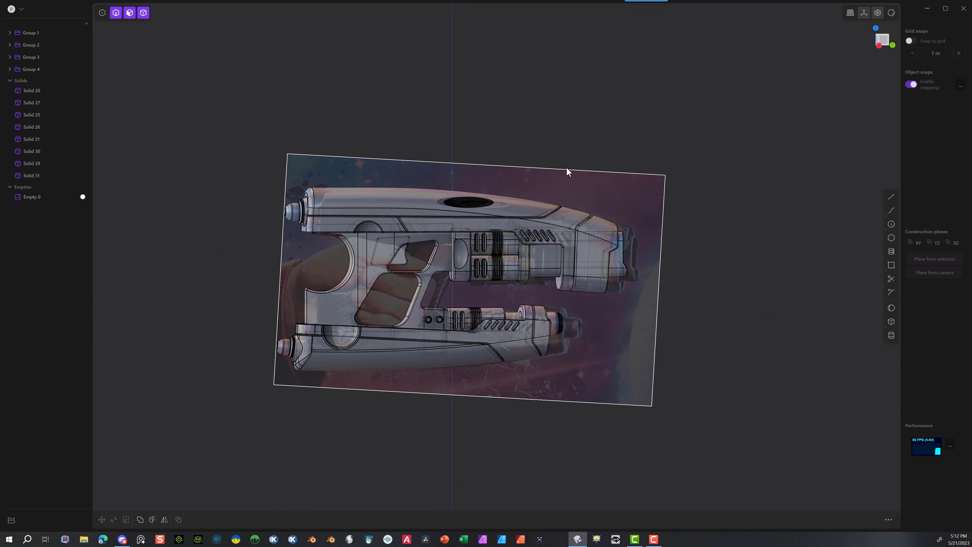
Step: Compare the barrel block and its recess with the reference image in the right view, and hide the image
{"action": "left_click", "coordinate": [878, 45]}
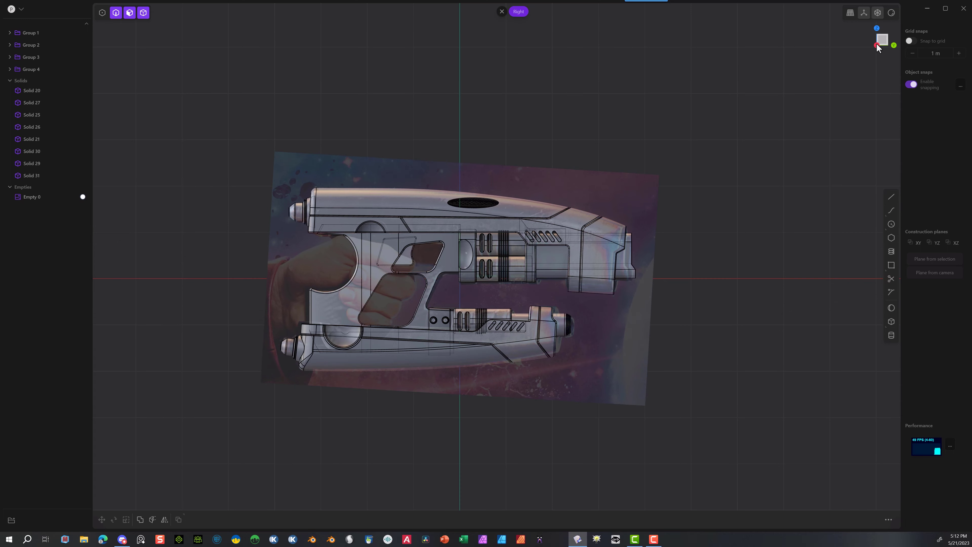
{"action": "scroll", "coordinate": [483, 279], "scroll_direction": "up", "scroll_amount": 5}
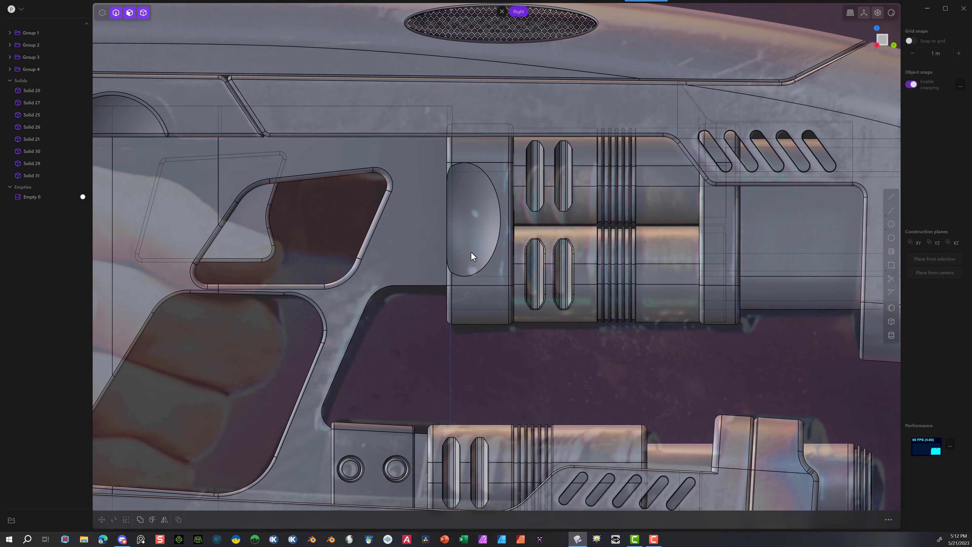
{"action": "scroll", "coordinate": [444, 318], "scroll_direction": "up", "scroll_amount": 2}
{"action": "scroll", "coordinate": [428, 330], "scroll_direction": "up", "scroll_amount": 3}
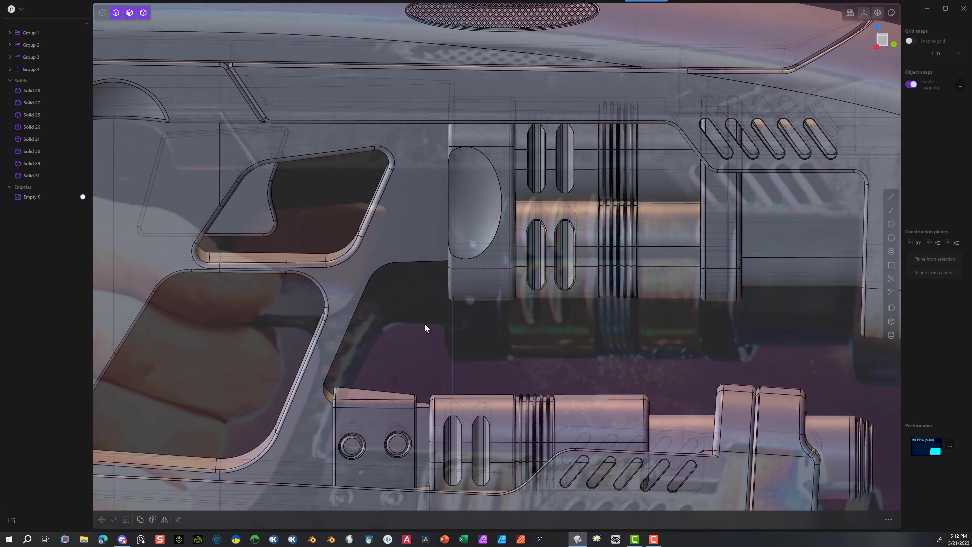
{"action": "left_click", "coordinate": [878, 46]}
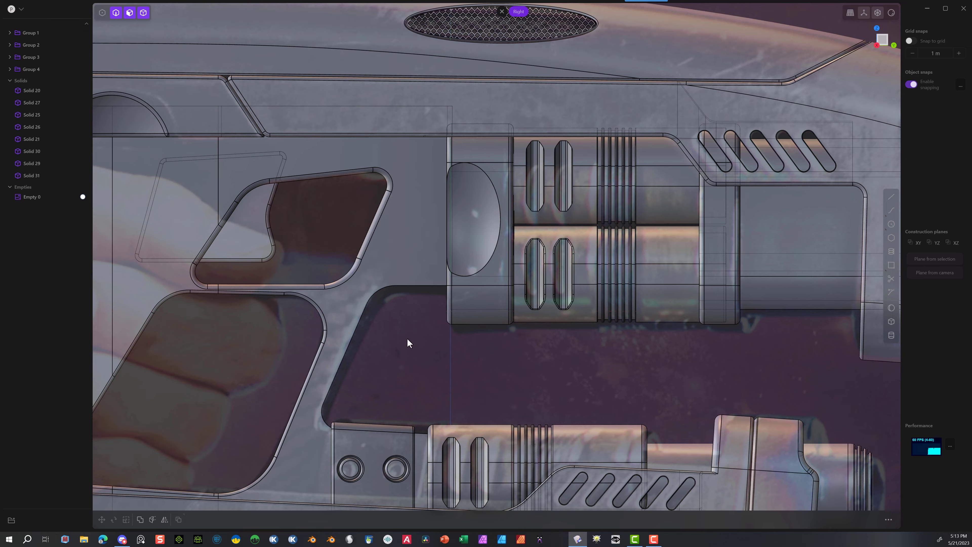
{"action": "scroll", "coordinate": [408, 339], "scroll_direction": "down", "scroll_amount": 3}
{"action": "left_click", "coordinate": [668, 72]}
{"action": "key", "text": "h"}
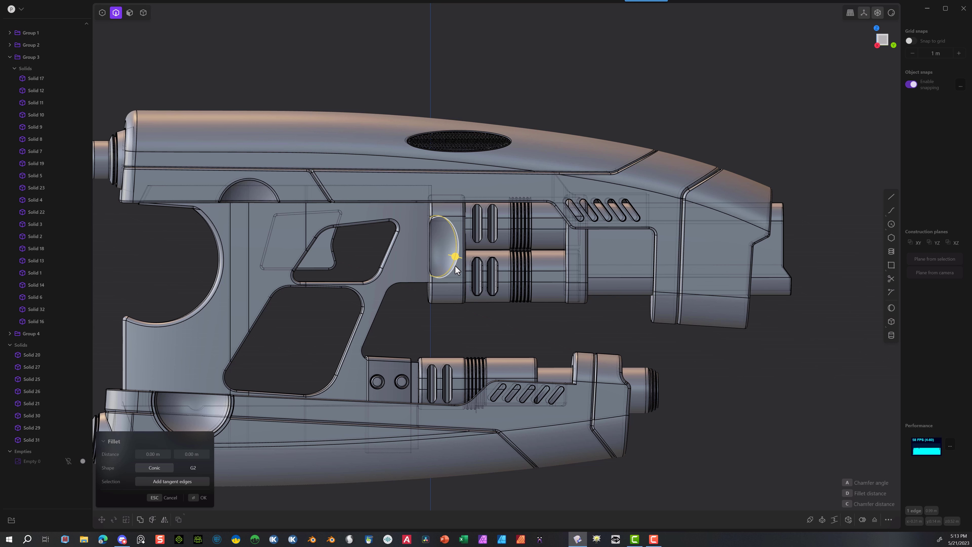
Step: Fillet the edges of the ellipsoid recess in the block behind the upper barrels
{"action": "left_click", "coordinate": [455, 265]}
{"action": "left_click_drag", "start_coordinate": [456, 265], "coordinate": [458, 264]}
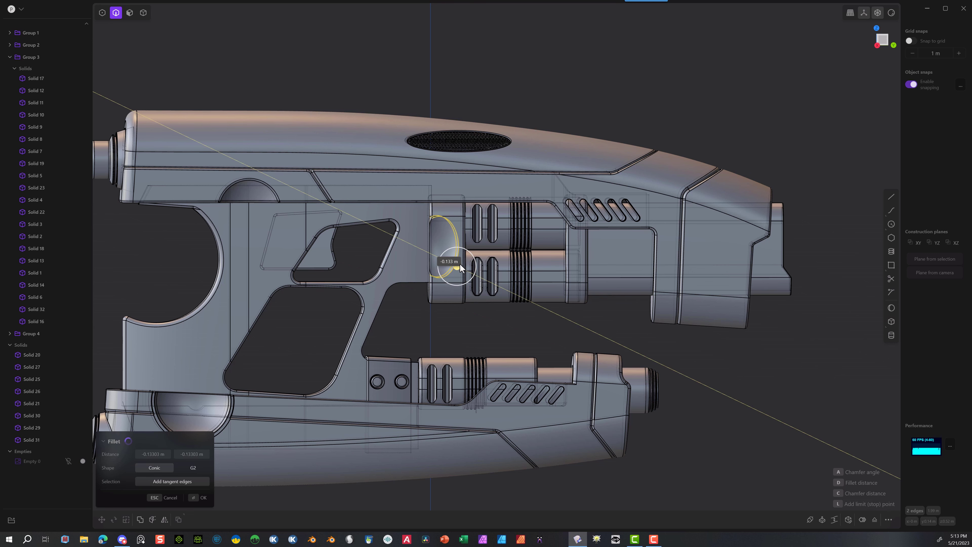
{"action": "scroll", "coordinate": [459, 264], "scroll_direction": "up", "scroll_amount": 5}
{"action": "scroll", "coordinate": [443, 278], "scroll_direction": "up", "scroll_amount": 3}
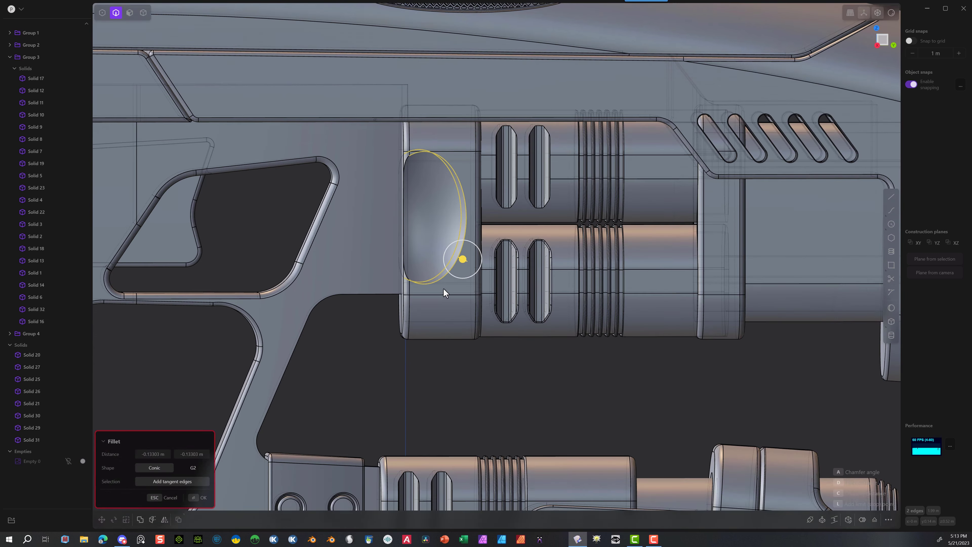
{"action": "middle_click_drag", "start_coordinate": [443, 290], "coordinate": [464, 306]}
{"action": "mouse_move", "coordinate": [437, 234]}
{"action": "left_mouse_down"}
{"action": "mouse_move", "coordinate": [436, 245]}
{"action": "mouse_move", "coordinate": [448, 246]}
{"action": "left_mouse_up"}
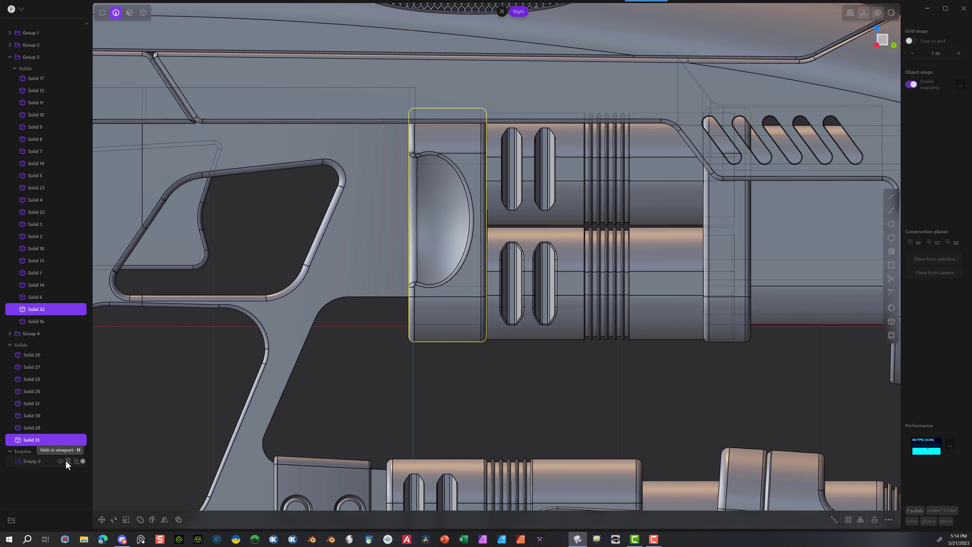
Step: Show the reference image and draw a small circle over the upper half of the recess in the right view
{"action": "left_click", "coordinate": [68, 461]}
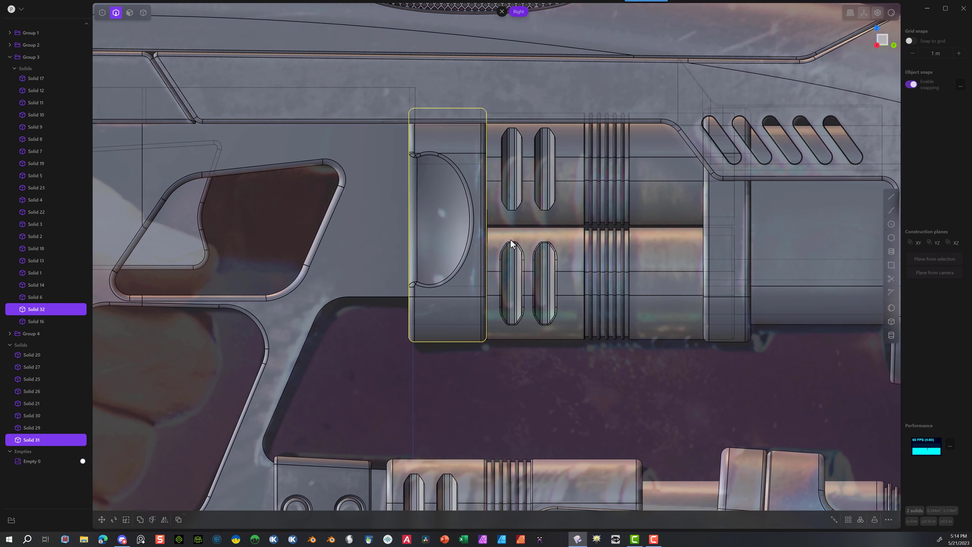
{"action": "left_click", "coordinate": [892, 224]}
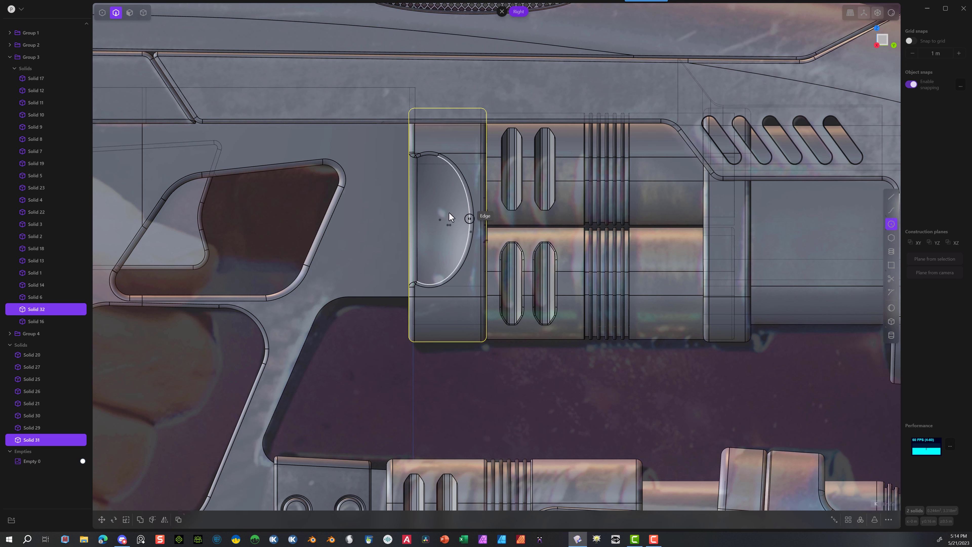
{"action": "left_click", "coordinate": [441, 193]}
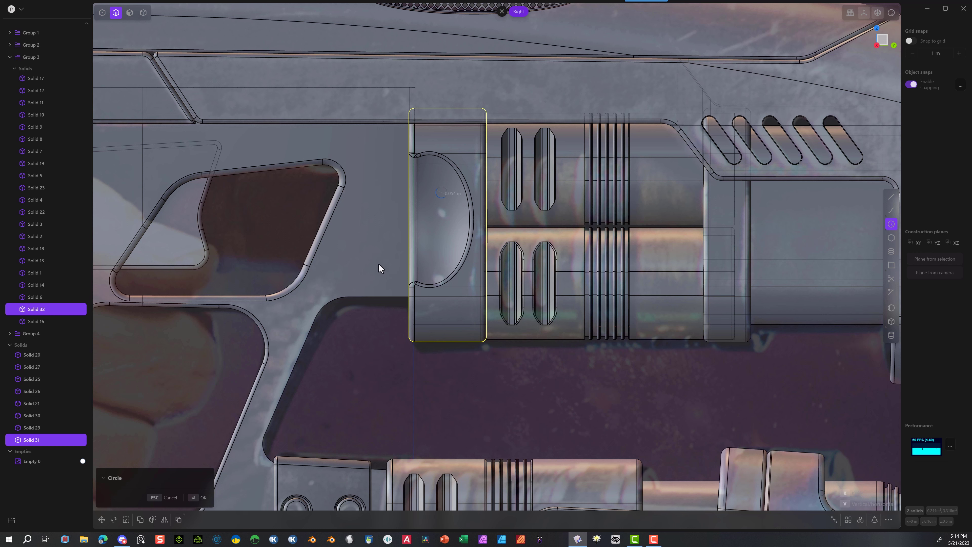
{"action": "key", "text": "Return"}
Step: Duplicate the small circle and move the copy about -0.26 m along Z into the lower half of the recess
{"action": "key", "text": "g"}
{"action": "left_click_drag", "start_coordinate": [441, 161], "coordinate": [435, 212]}
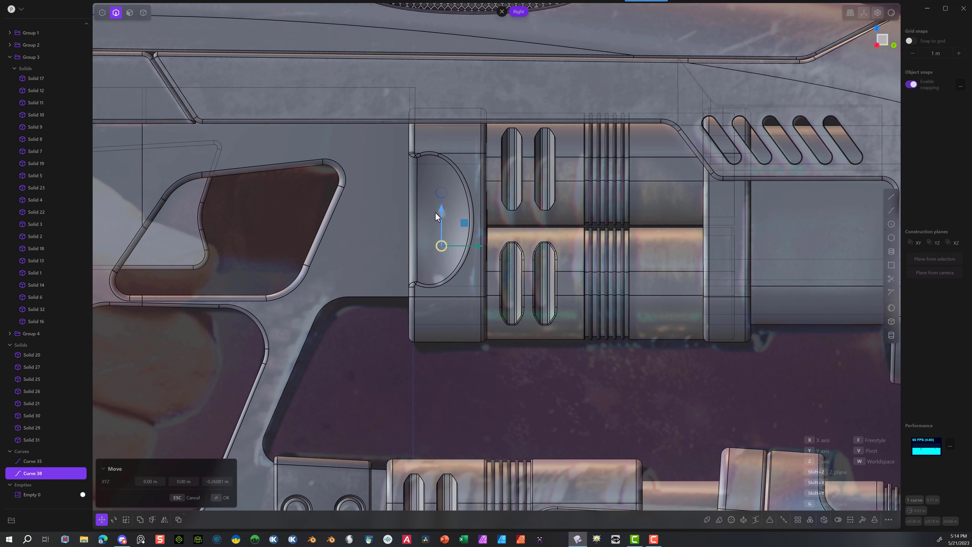
{"action": "left_click", "coordinate": [212, 498]}
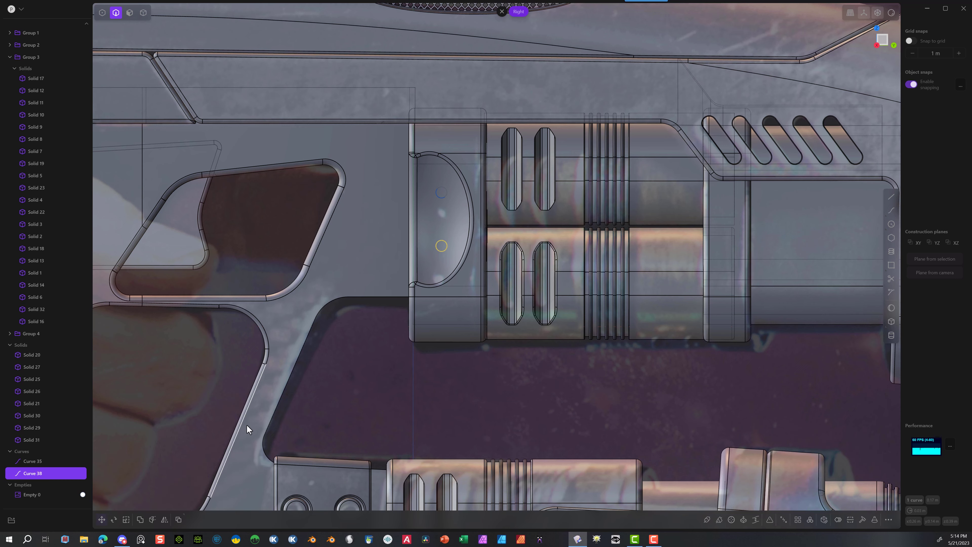
Step: Move both circles about 0.15 m along X, out to the recessed side of the block
{"action": "left_click", "coordinate": [444, 194], "text": "shift"}
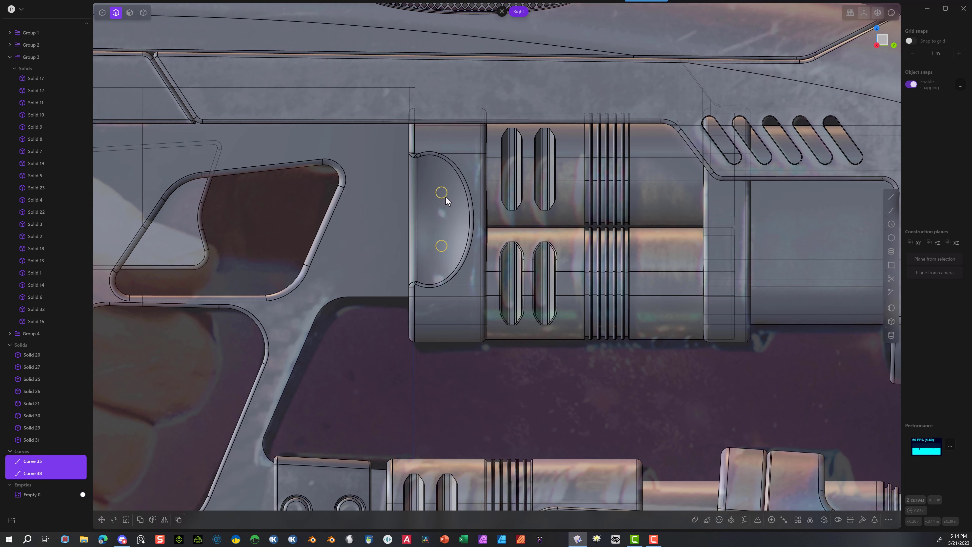
{"action": "middle_click_drag", "start_coordinate": [445, 192], "coordinate": [451, 246]}
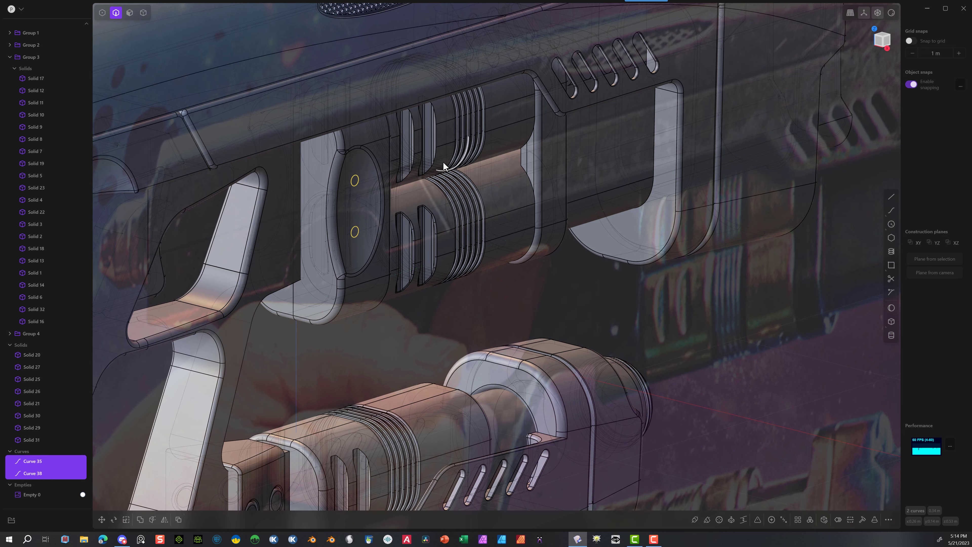
{"action": "key", "text": "g"}
{"action": "left_click_drag", "start_coordinate": [391, 215], "coordinate": [407, 225]}
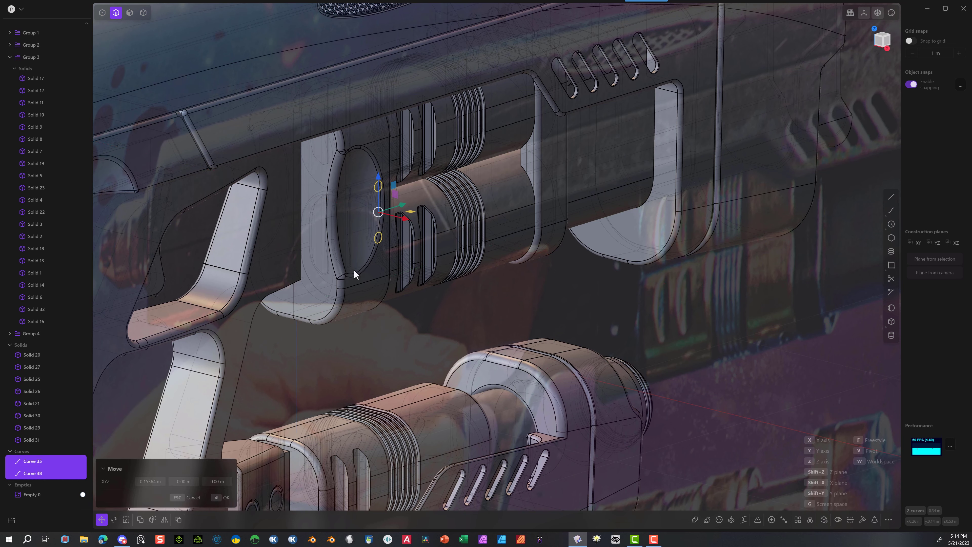
{"action": "left_click", "coordinate": [224, 497]}
Step: Extrude both circles about 0.18 m into two thin cylinders reaching through the recess surface
{"action": "middle_click_drag", "start_coordinate": [237, 460], "coordinate": [402, 385]}
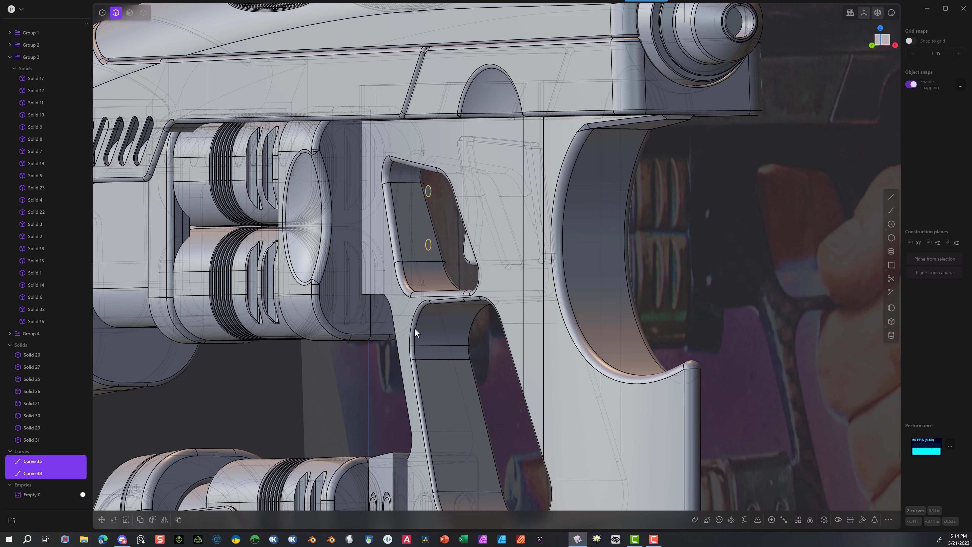
{"action": "key", "text": "e"}
{"action": "middle_click_drag", "start_coordinate": [440, 208], "coordinate": [403, 224]}
{"action": "left_click_drag", "start_coordinate": [422, 219], "coordinate": [388, 211]}
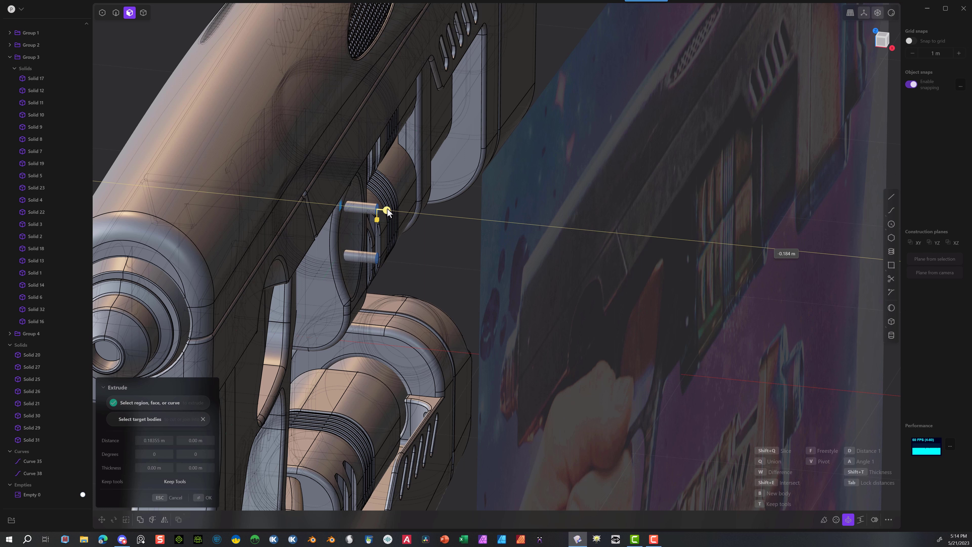
{"action": "left_click", "coordinate": [207, 497]}
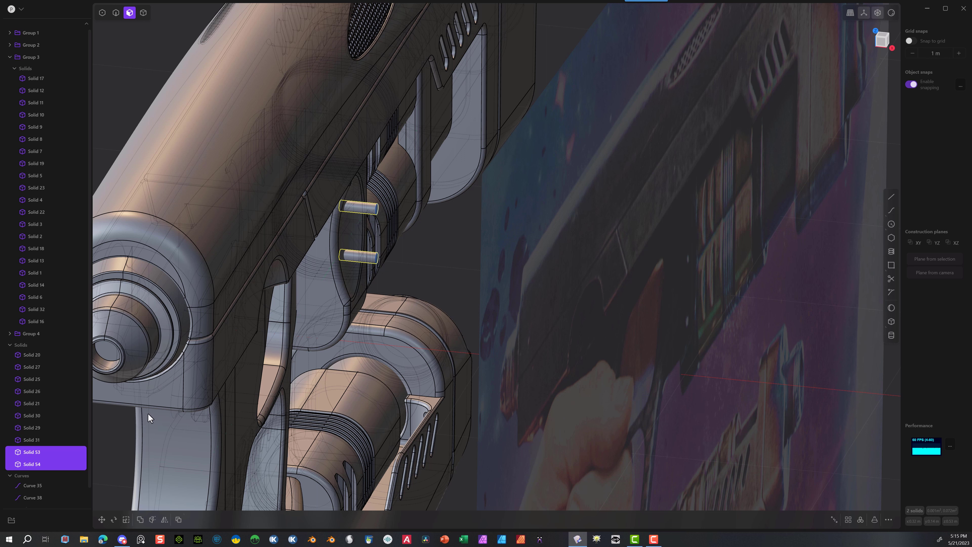
Step: Subtract the two thin cylinders from the recessed block with a Boolean operation
{"action": "key", "text": "4"}
{"action": "left_click", "coordinate": [327, 234]}
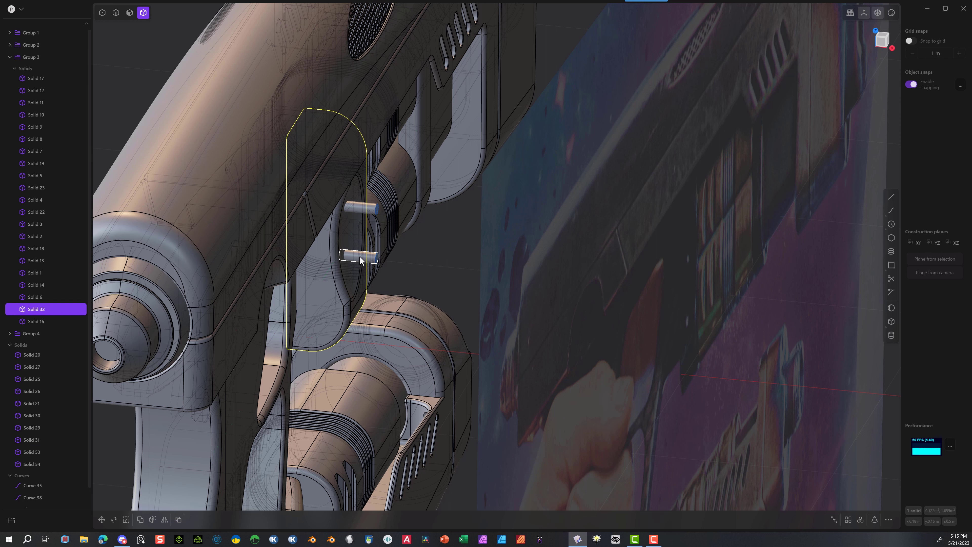
{"action": "left_click", "coordinate": [360, 260]}
{"action": "left_click", "coordinate": [356, 209]}
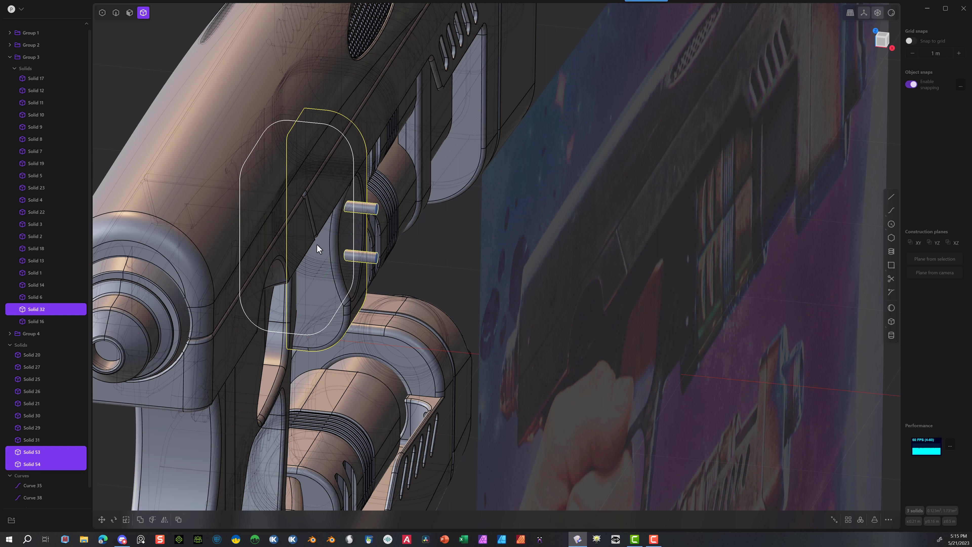
{"action": "key", "text": "q"}
{"action": "left_click", "coordinate": [204, 499]}
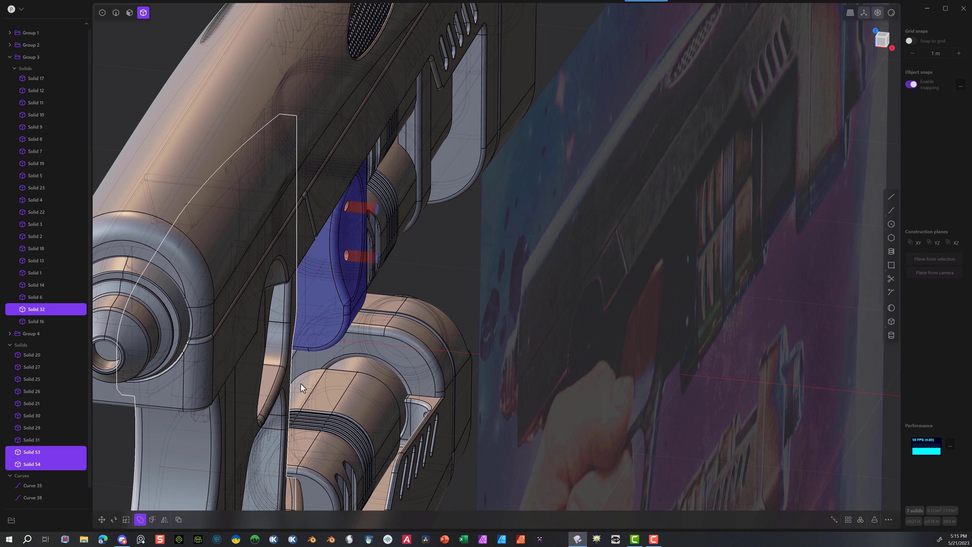
Step: Bevel the rims of both small holes in the recess, using the Fillet command with a distance of -0.00738 m
{"action": "middle_click_drag", "start_coordinate": [405, 206], "coordinate": [388, 125]}
{"action": "scroll", "coordinate": [388, 125], "scroll_direction": "up", "scroll_amount": 3}
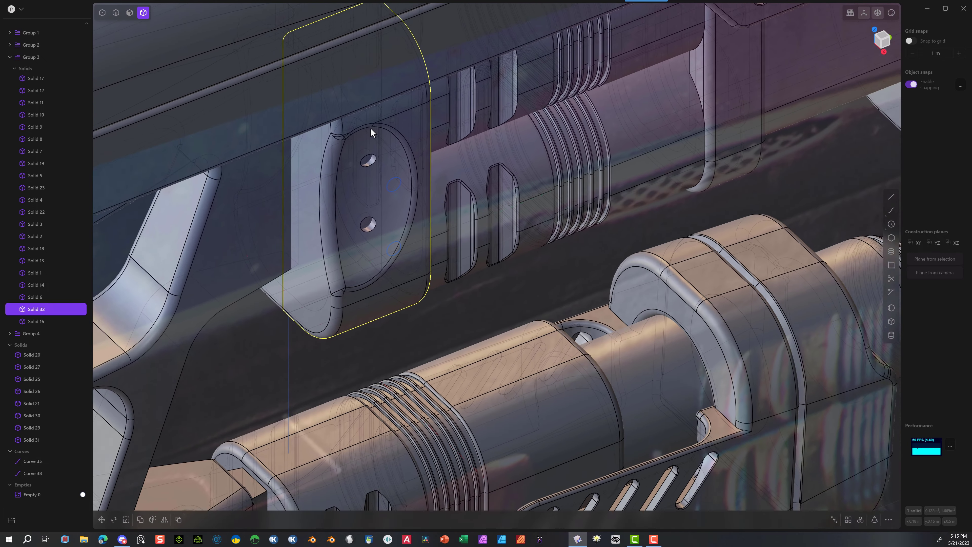
{"action": "left_click", "coordinate": [116, 12]}
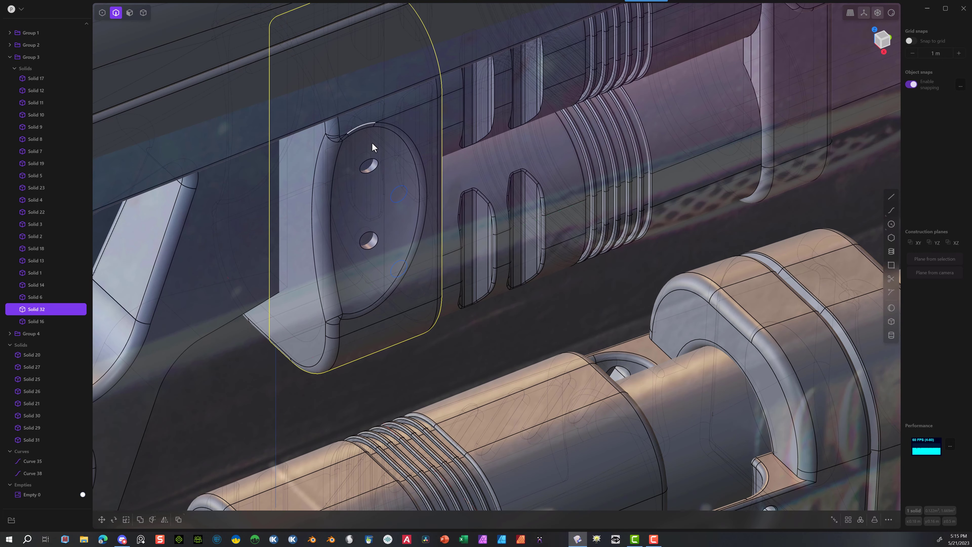
{"action": "left_click", "coordinate": [372, 164]}
{"action": "key", "text": "f"}
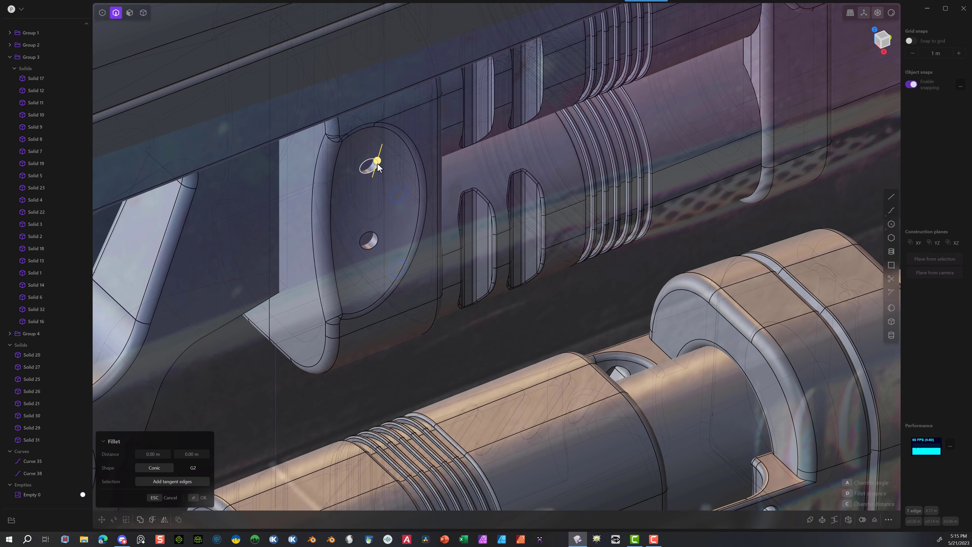
{"action": "left_click", "coordinate": [375, 234]}
{"action": "left_click_drag", "start_coordinate": [375, 233], "coordinate": [377, 232]}
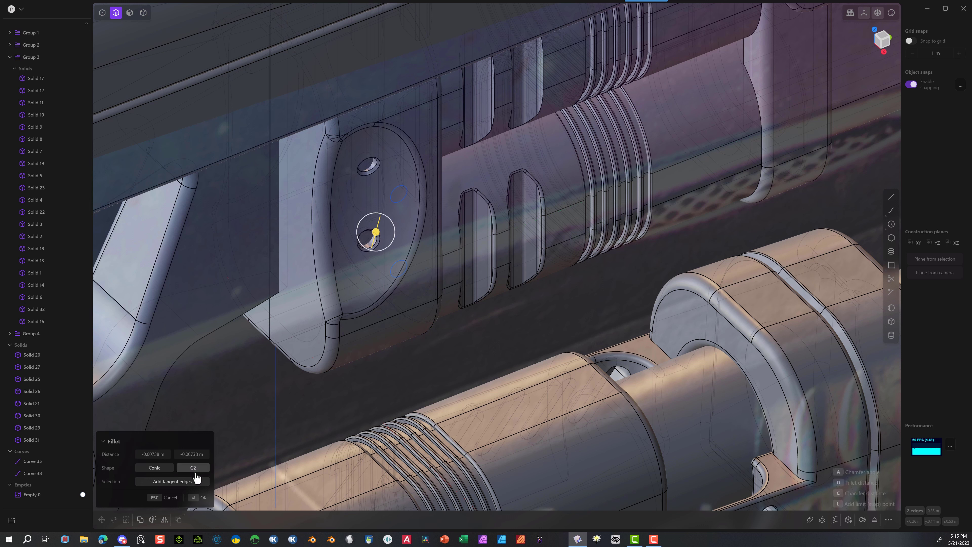
{"action": "left_click", "coordinate": [196, 498]}
{"action": "key", "text": "3"}
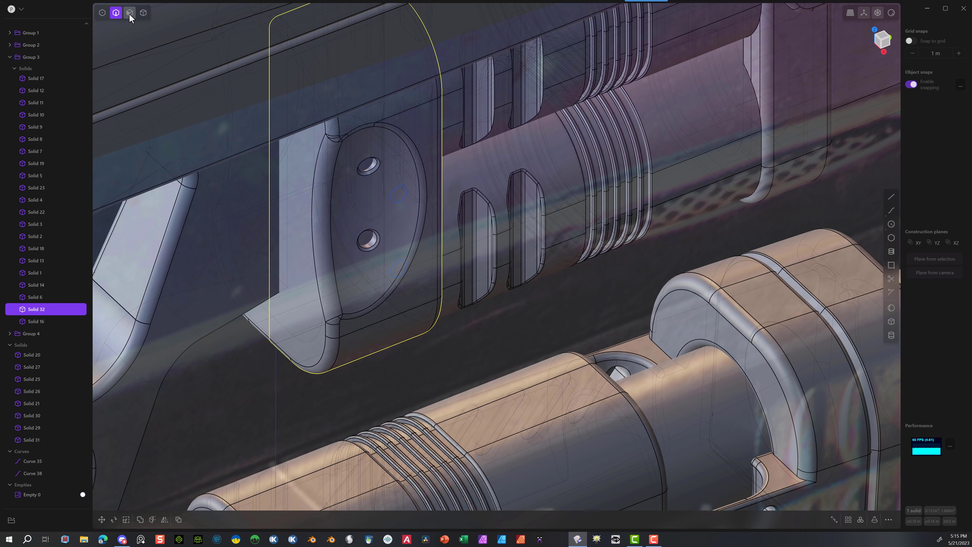
{"action": "left_click", "coordinate": [368, 164]}
{"action": "key", "text": "o"}
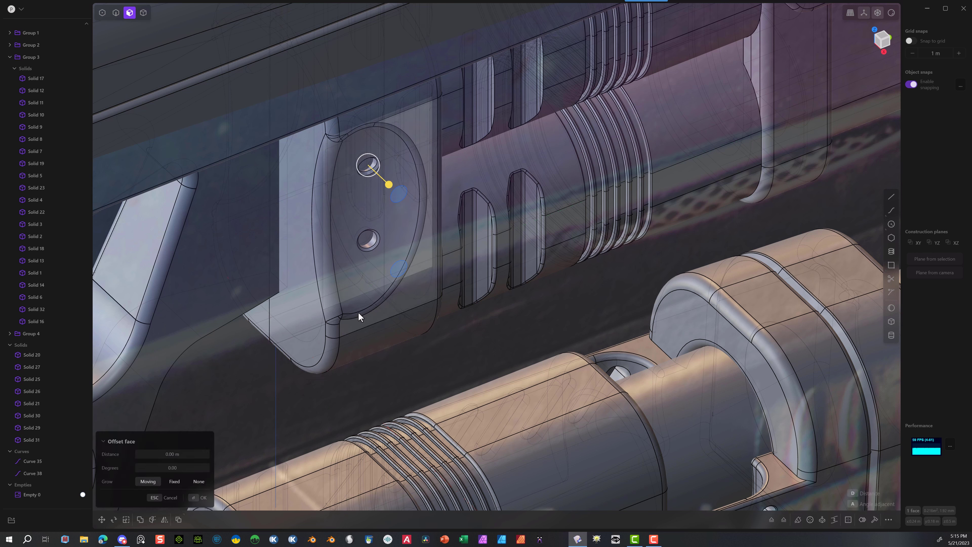
{"action": "key", "text": "shift+d"}
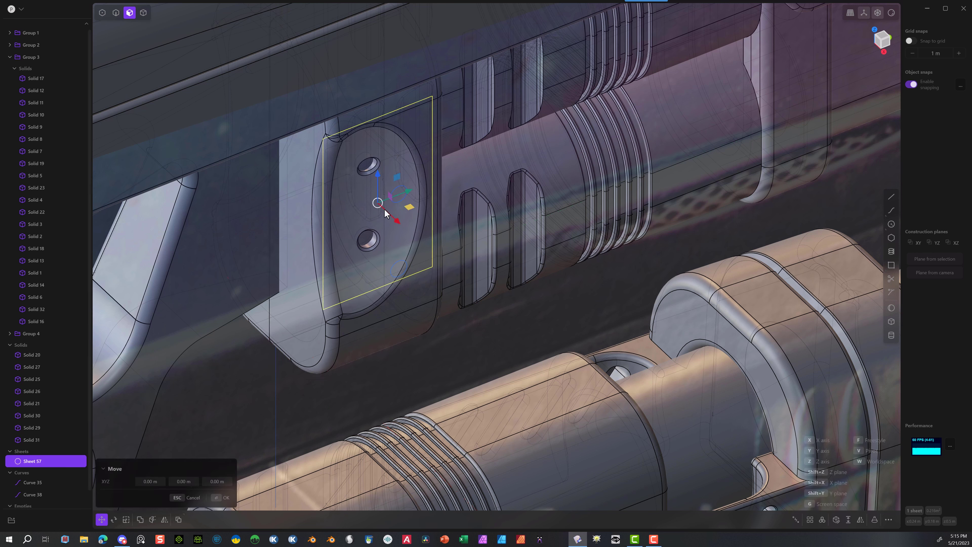
{"action": "key", "text": "ctrl+z"}
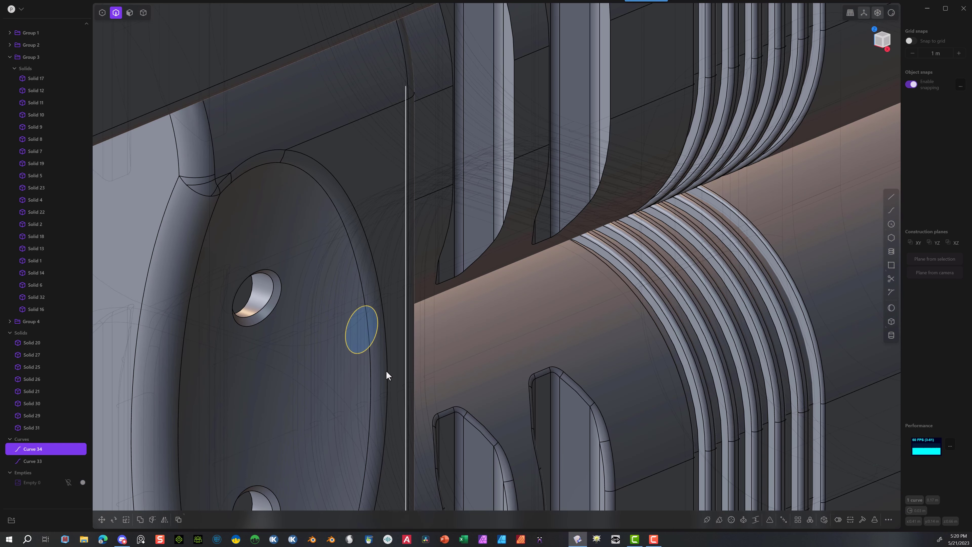
Step: Extrude the upper small circle in the recess into a short cylinder pointing toward the upper hole
{"action": "left_click", "coordinate": [130, 12]}
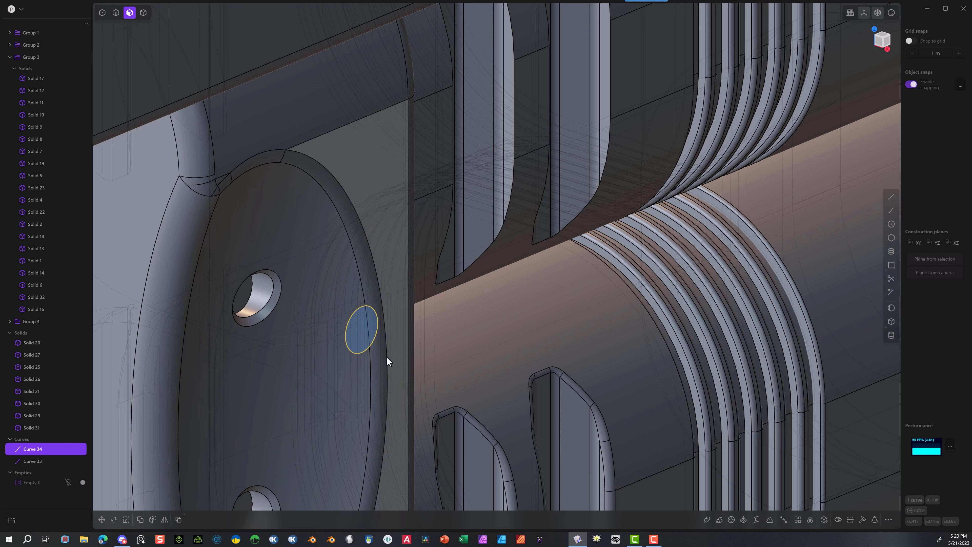
{"action": "key", "text": "e"}
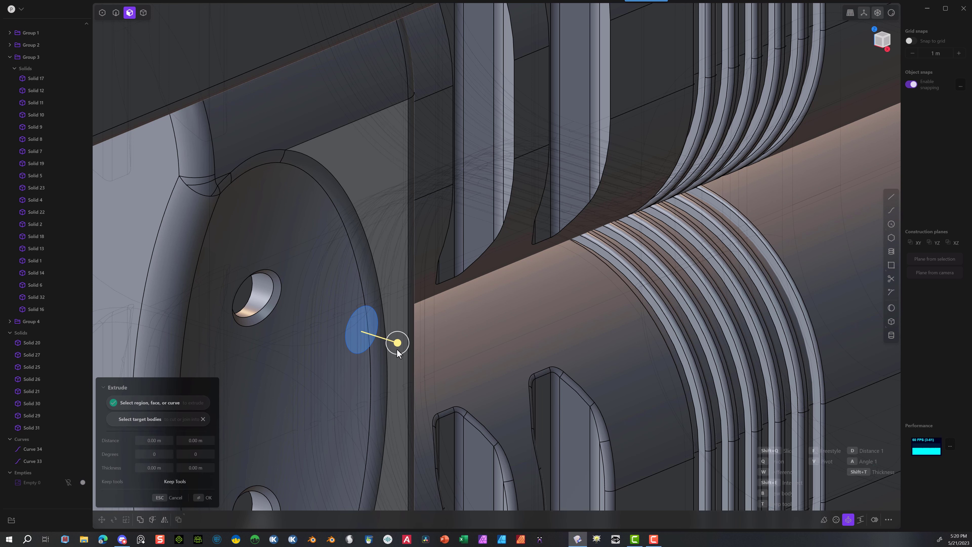
{"action": "left_click_drag", "start_coordinate": [397, 341], "coordinate": [372, 333]}
{"action": "left_click", "coordinate": [204, 497]}
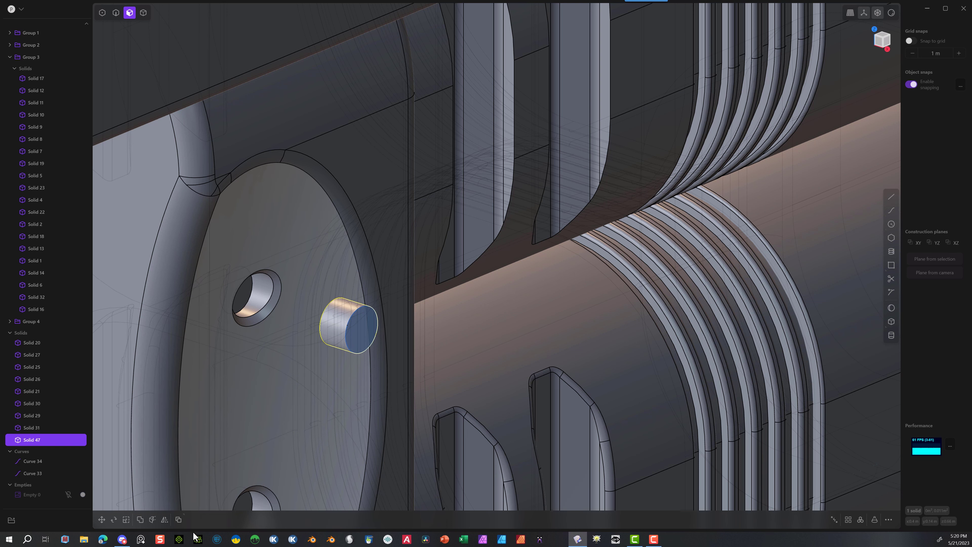
{"action": "left_click", "coordinate": [527, 247]}
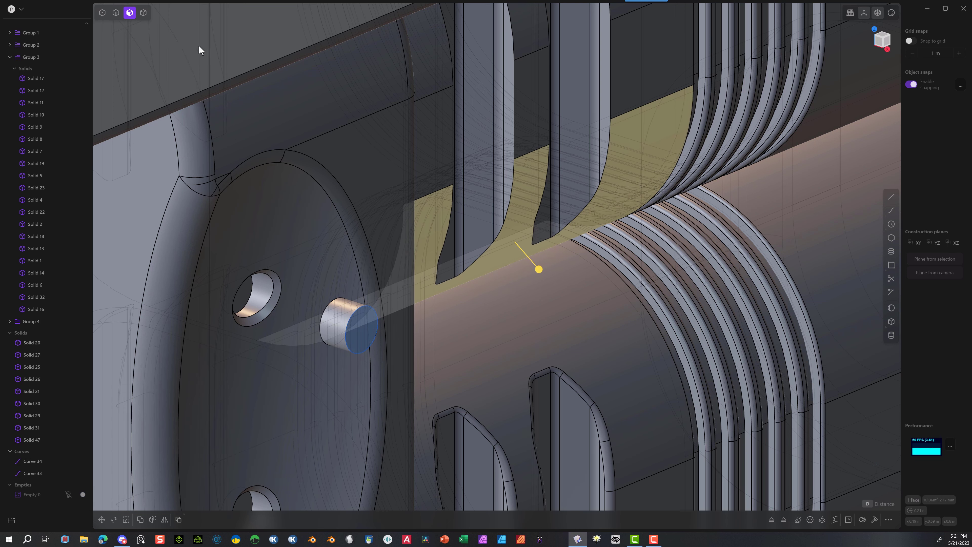
Step: Delete both leftover circle curves
{"action": "left_click", "coordinate": [40, 460]}
{"action": "left_click", "coordinate": [36, 473], "text": "shift"}
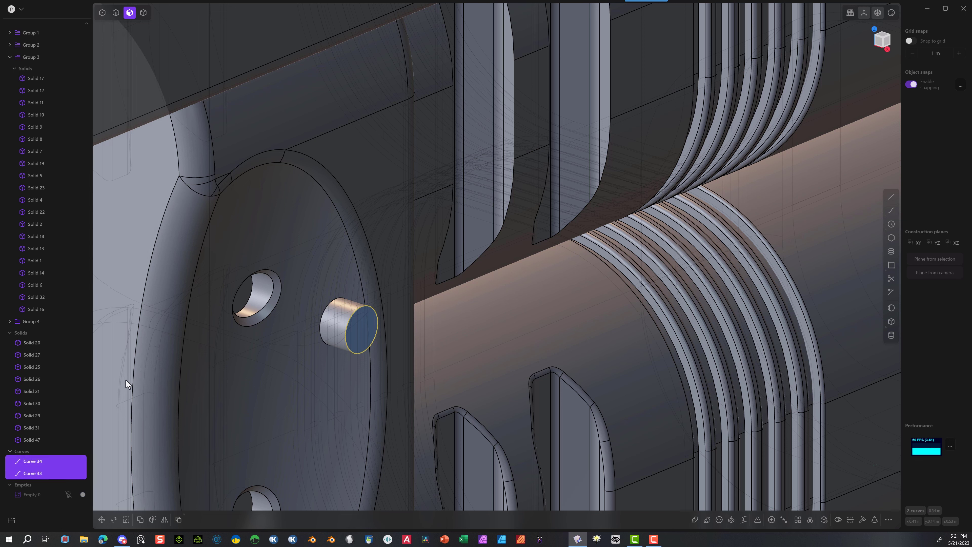
{"action": "key", "text": "Delete"}
Step: Fillet the outer rim of the short cylinder with a distance of 0.0094 m
{"action": "left_click", "coordinate": [118, 13]}
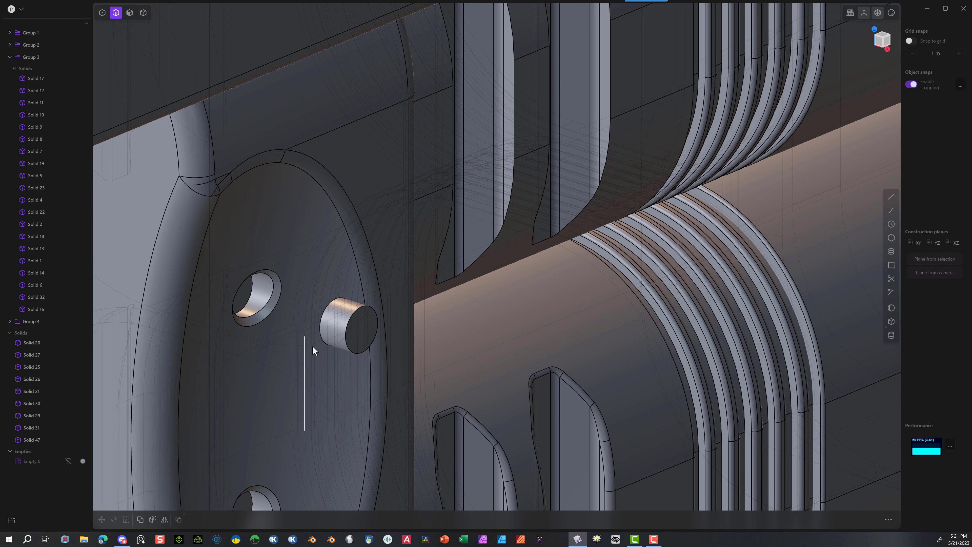
{"action": "left_click", "coordinate": [349, 319]}
{"action": "key", "text": "f"}
{"action": "left_click_drag", "start_coordinate": [358, 323], "coordinate": [356, 325]}
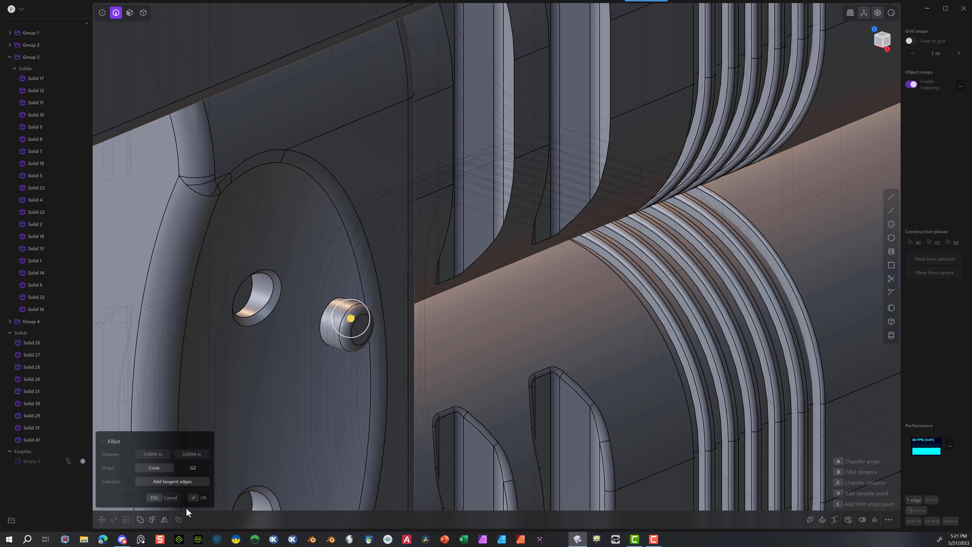
{"action": "left_click", "coordinate": [197, 499]}
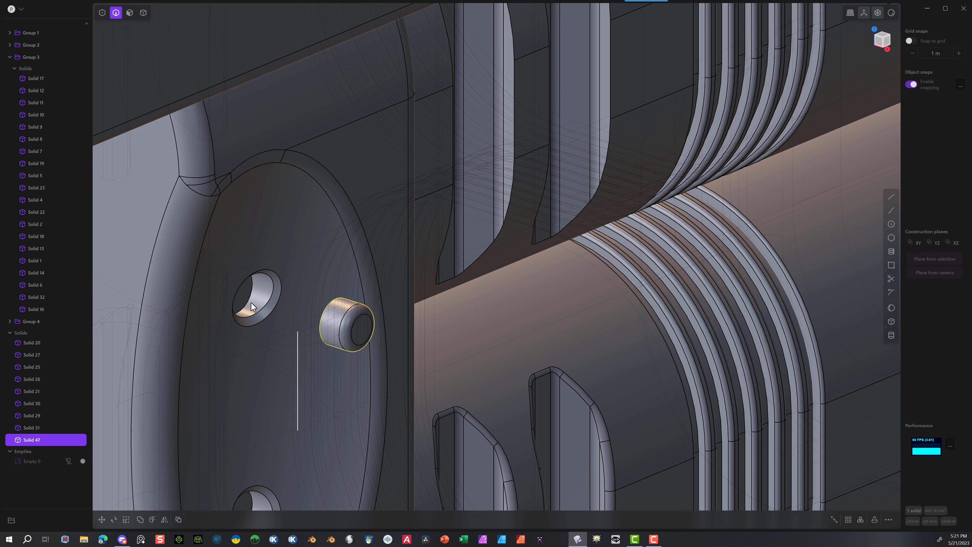
Step: Scale the small plug uniformly to about 0.844 and move it about -0.147 m along X into the upper hole
{"action": "left_click", "coordinate": [143, 13]}
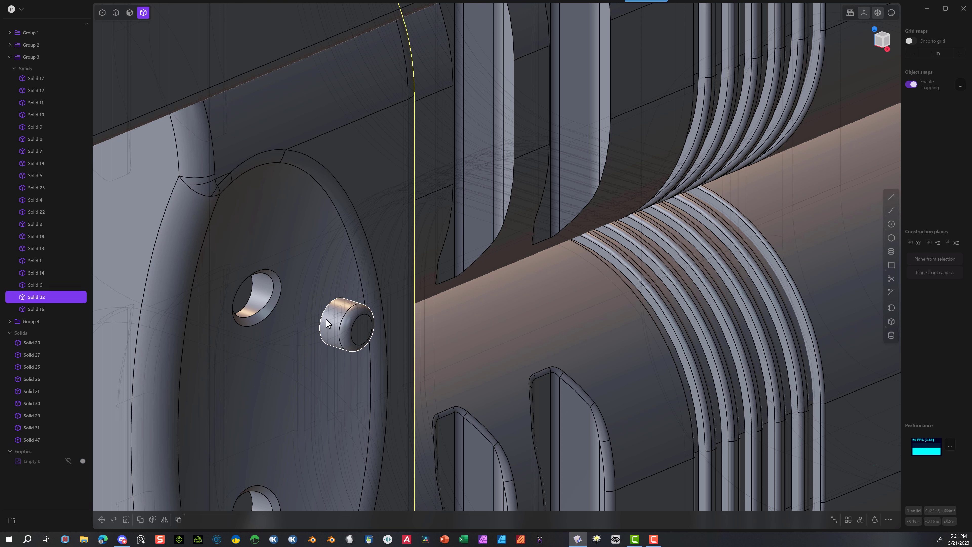
{"action": "key", "text": "s"}
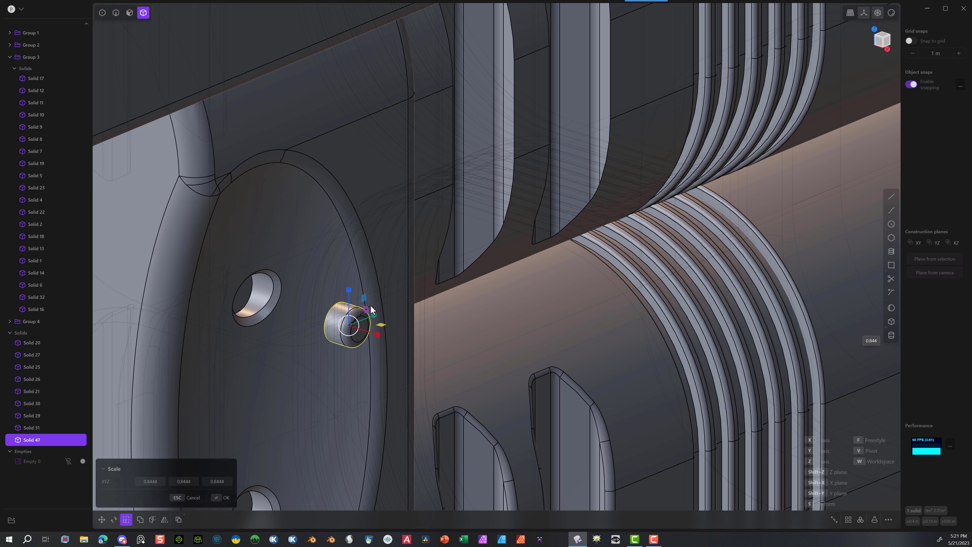
{"action": "left_click", "coordinate": [223, 498]}
{"action": "key", "text": "g"}
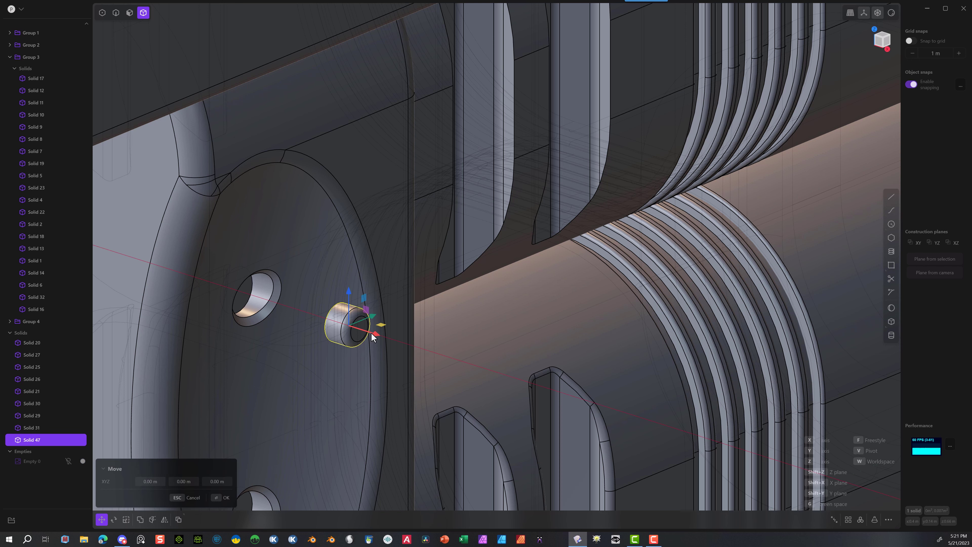
{"action": "left_click_drag", "start_coordinate": [374, 336], "coordinate": [277, 298]}
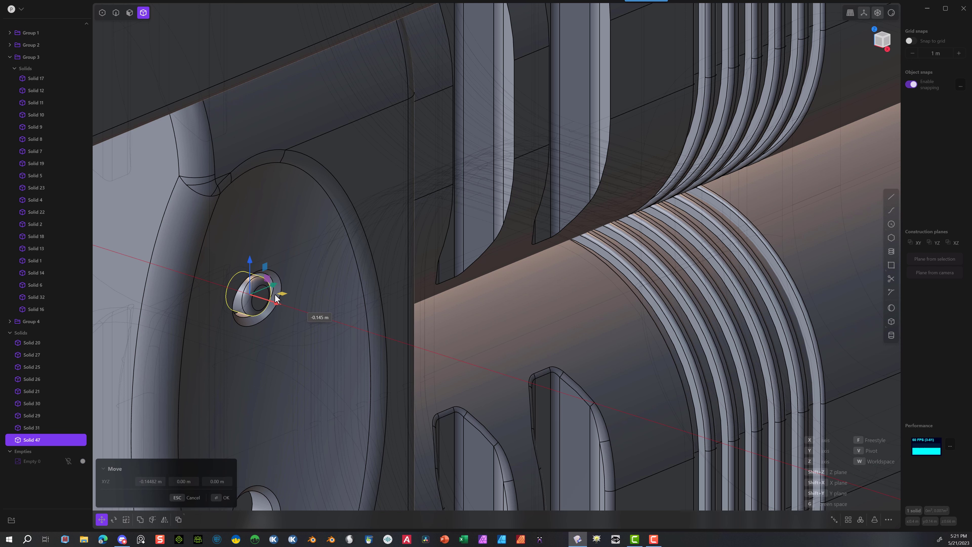
{"action": "scroll", "coordinate": [283, 294], "scroll_direction": "down", "scroll_amount": 5}
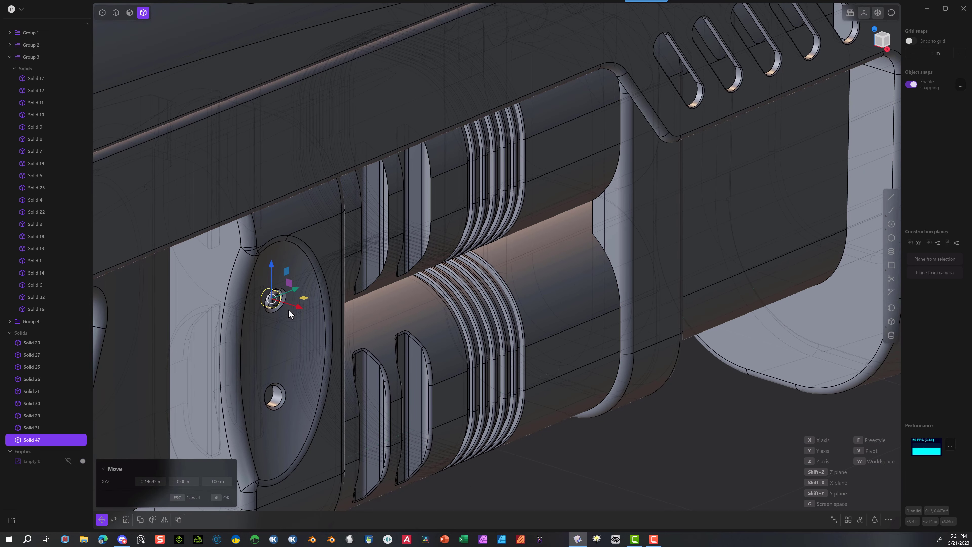
{"action": "right_click", "coordinate": [357, 292]}
Step: Duplicate the plug and move the copy about -0.261 m along Z, centring it in the lower hole
{"action": "key", "text": "shift+d"}
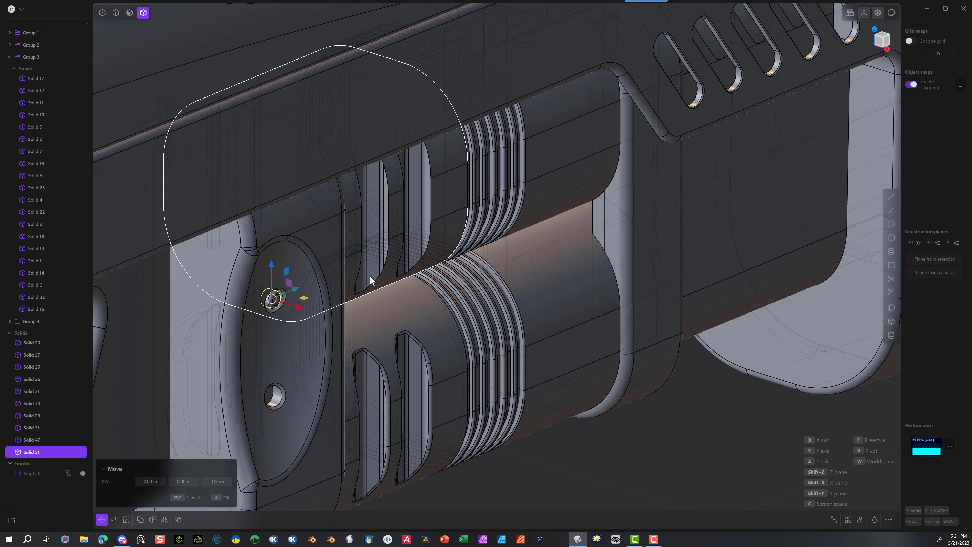
{"action": "left_click", "coordinate": [888, 50]}
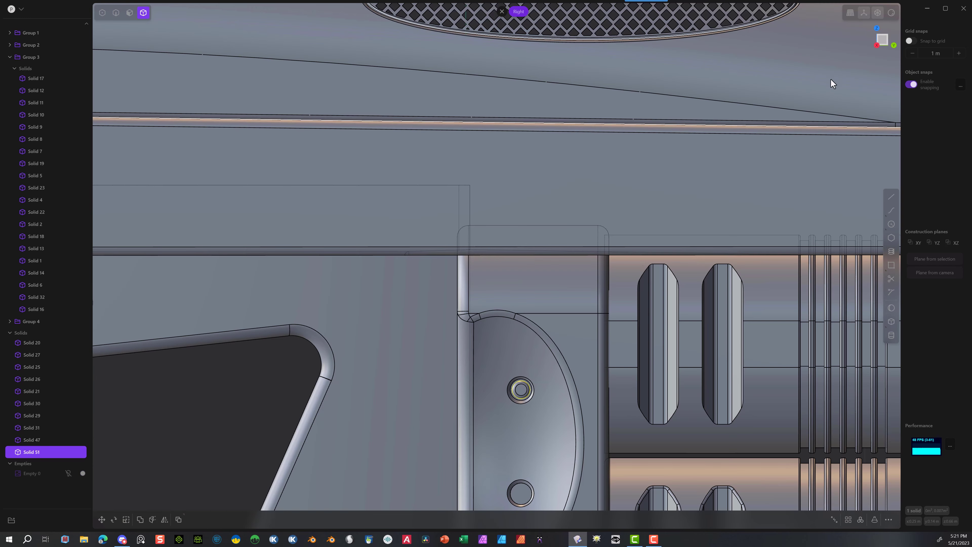
{"action": "key", "text": "g"}
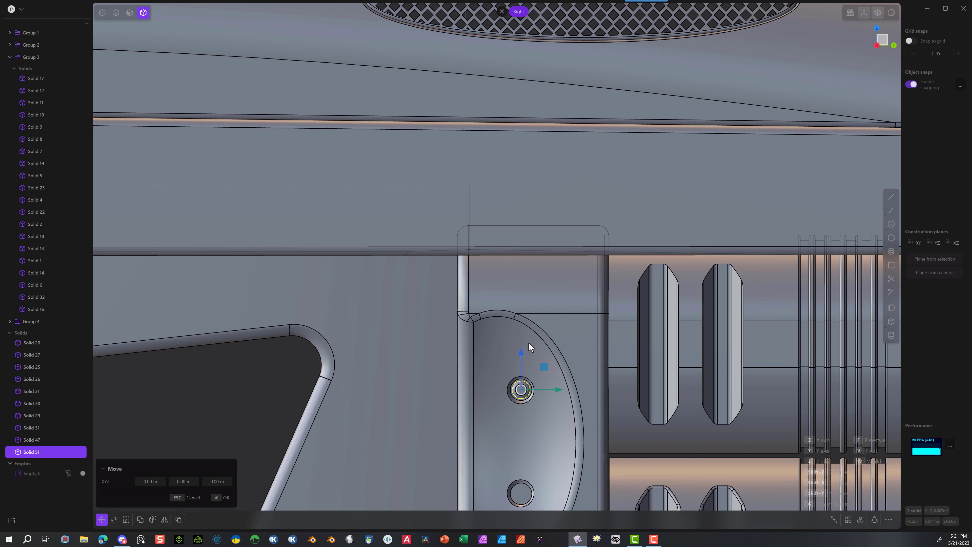
{"action": "left_click_drag", "start_coordinate": [522, 350], "coordinate": [530, 456]}
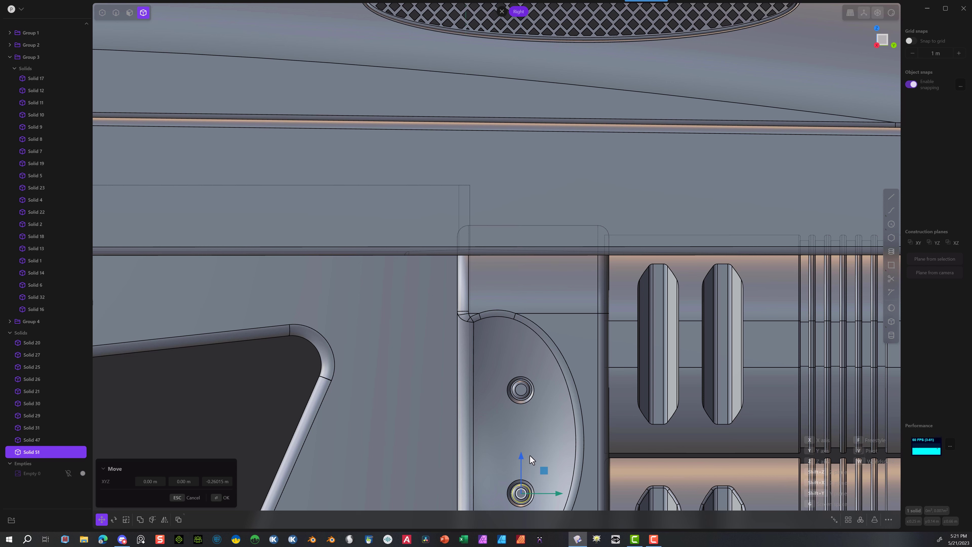
{"action": "scroll", "coordinate": [517, 497], "scroll_direction": "up", "scroll_amount": 1}
{"action": "scroll", "coordinate": [748, 178], "scroll_direction": "up", "scroll_amount": 2}
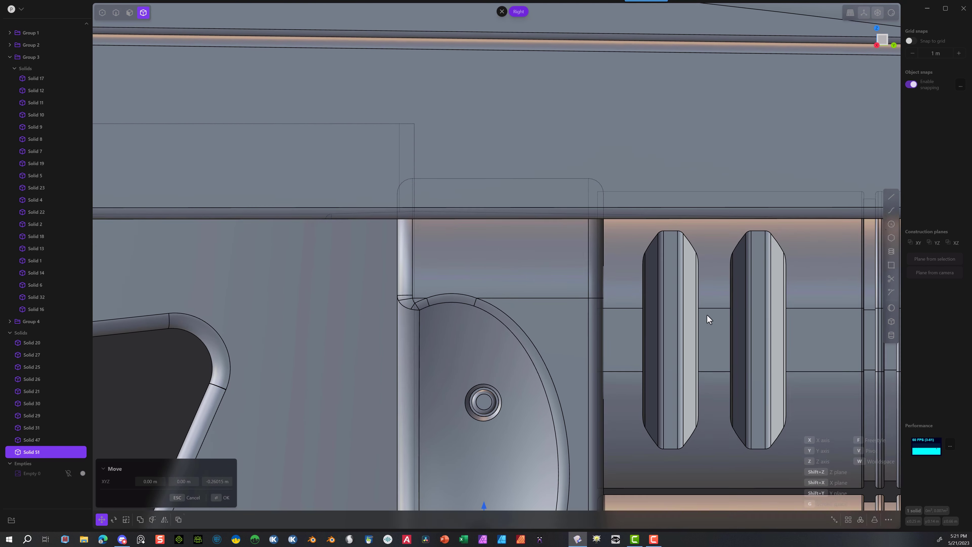
{"action": "middle_click_drag", "start_coordinate": [761, 210], "coordinate": [791, 2], "text": "shift"}
{"action": "middle_click_drag", "start_coordinate": [692, 209], "coordinate": [710, 41], "text": "shift"}
{"action": "scroll", "coordinate": [423, 174], "scroll_direction": "up", "scroll_amount": 4}
{"action": "scroll", "coordinate": [480, 217], "scroll_direction": "up", "scroll_amount": 1}
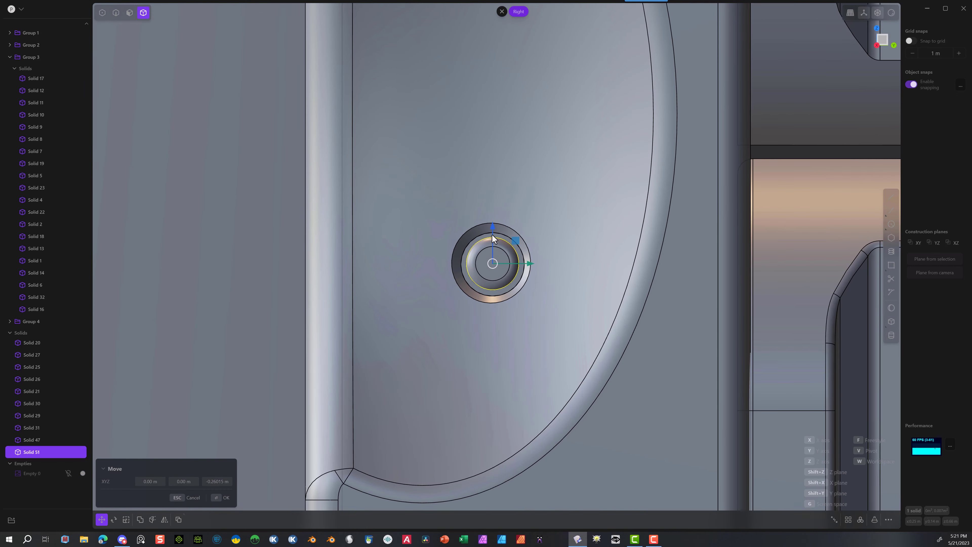
{"action": "left_click_drag", "start_coordinate": [493, 225], "coordinate": [492, 227]}
Step: Push the lower plug deeper into its hole, about -0.00525 m along X
{"action": "middle_click_drag", "start_coordinate": [500, 243], "coordinate": [380, 215]}
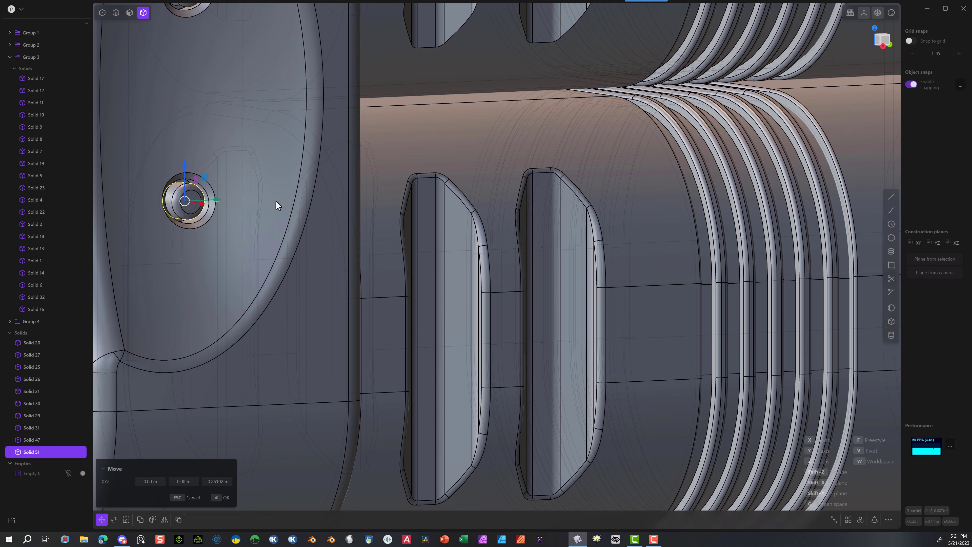
{"action": "left_click_drag", "start_coordinate": [202, 203], "coordinate": [201, 209]}
{"action": "scroll", "coordinate": [202, 220], "scroll_direction": "down", "scroll_amount": 5}
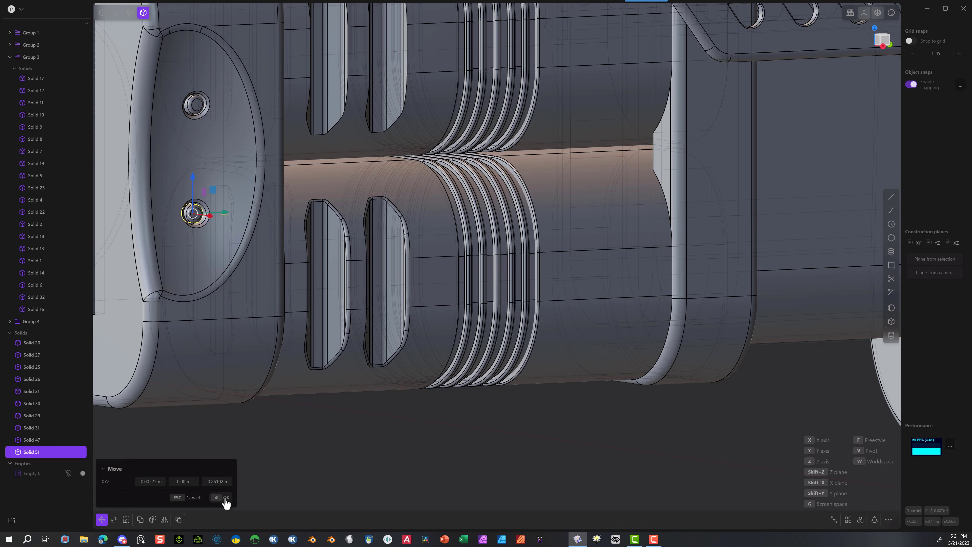
{"action": "left_click", "coordinate": [225, 498]}
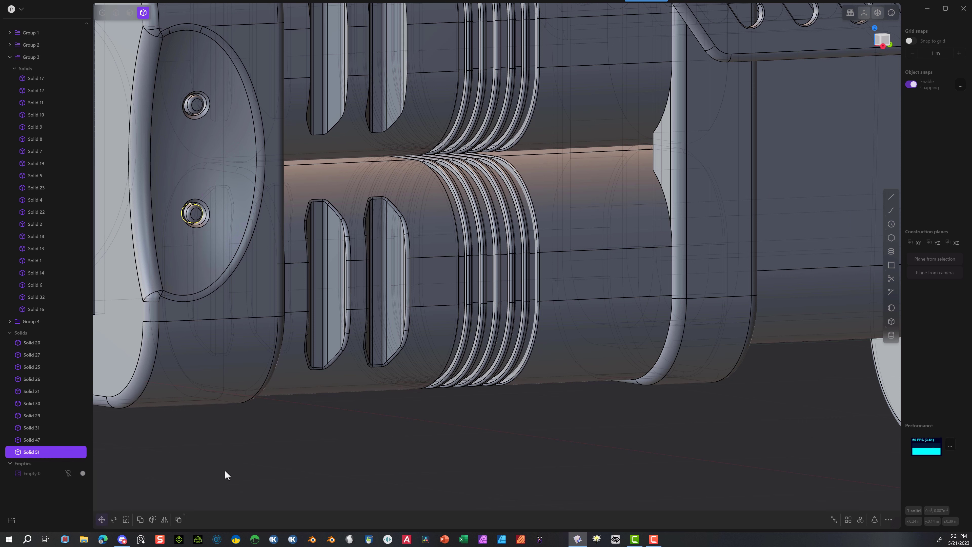
Step: Mirror both plugs across the model's centre plane along X to the other side of the blaster
{"action": "left_click", "coordinate": [197, 104]}
{"action": "scroll", "coordinate": [276, 437], "scroll_direction": "down", "scroll_amount": 3}
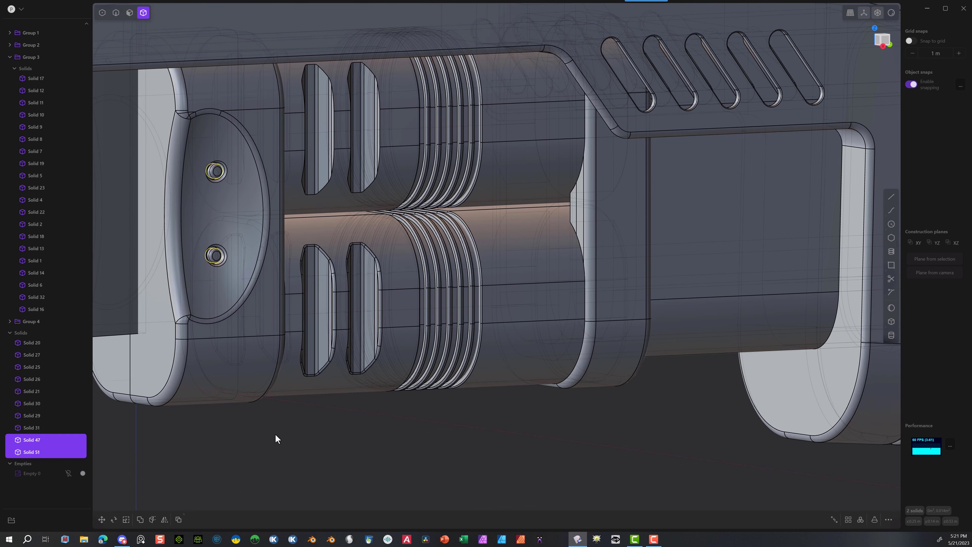
{"action": "left_click", "coordinate": [164, 521]}
{"action": "scroll", "coordinate": [325, 422], "scroll_direction": "up", "scroll_amount": 2}
{"action": "middle_click_drag", "start_coordinate": [255, 422], "coordinate": [162, 387]}
{"action": "left_click", "coordinate": [150, 378]}
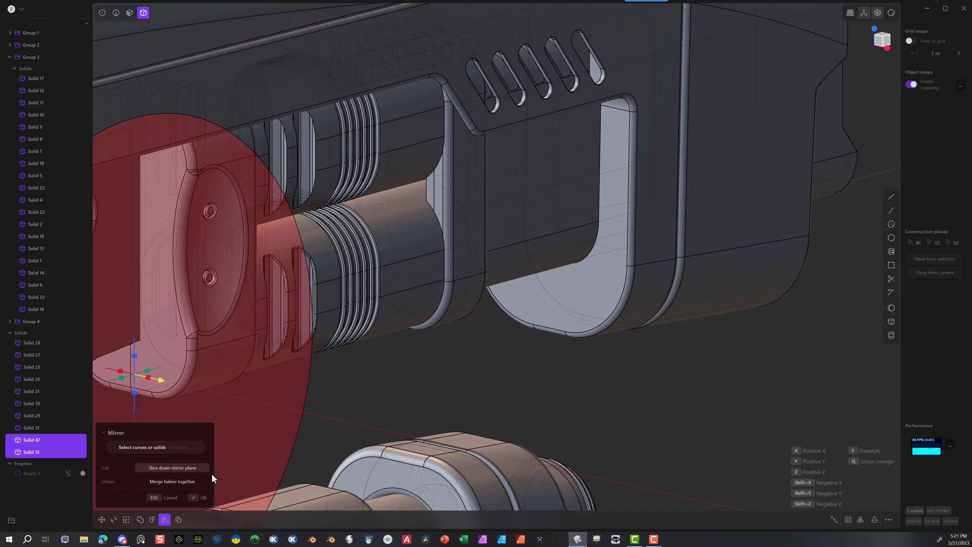
{"action": "left_click", "coordinate": [194, 497]}
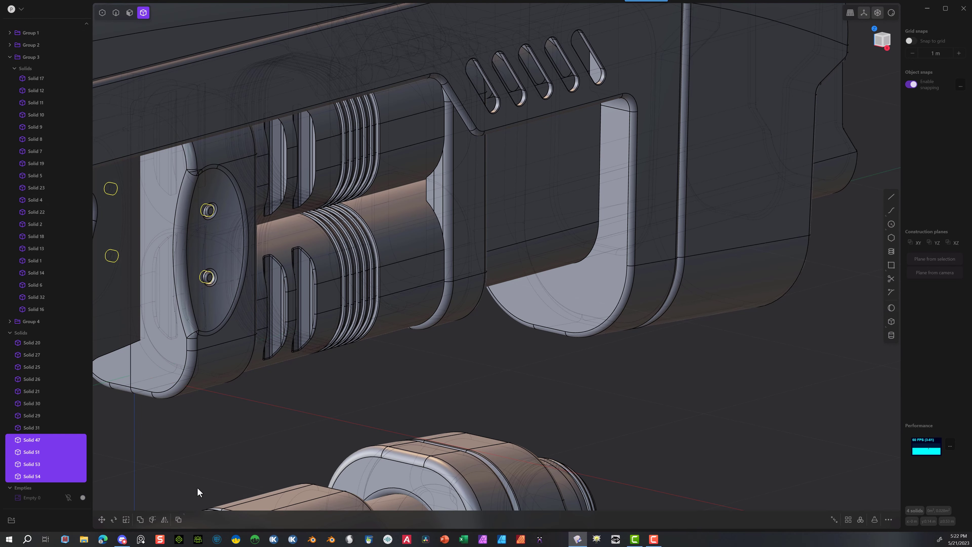
Step: Try to combine the two halves of the recessed block with a Boolean operation
{"action": "middle_click_drag", "start_coordinate": [197, 487], "coordinate": [340, 433]}
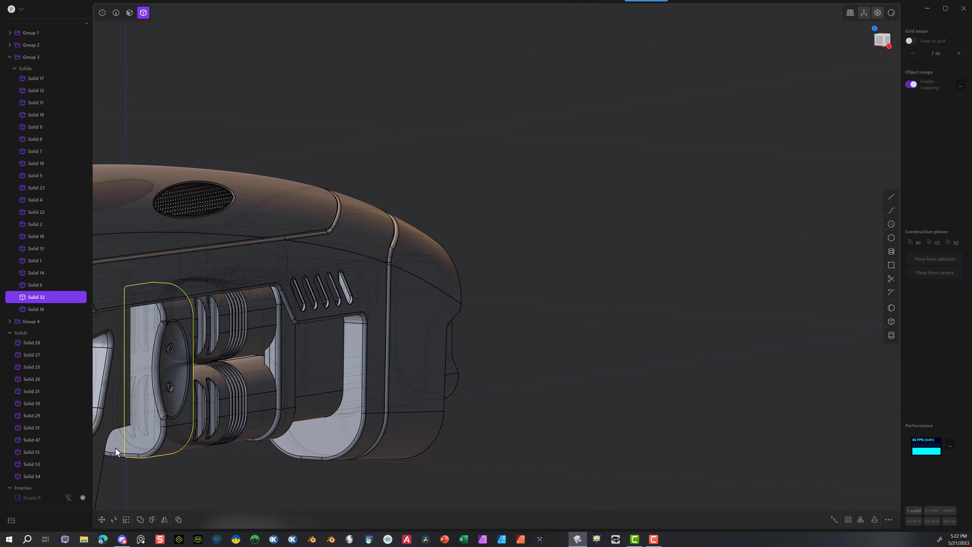
{"action": "left_click", "coordinate": [115, 447], "text": "shift"}
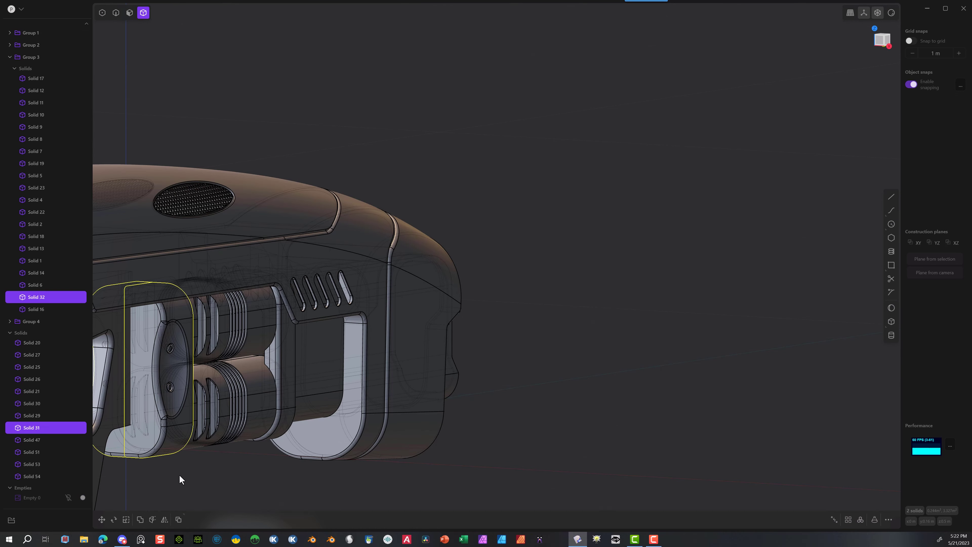
{"action": "key", "text": "b"}
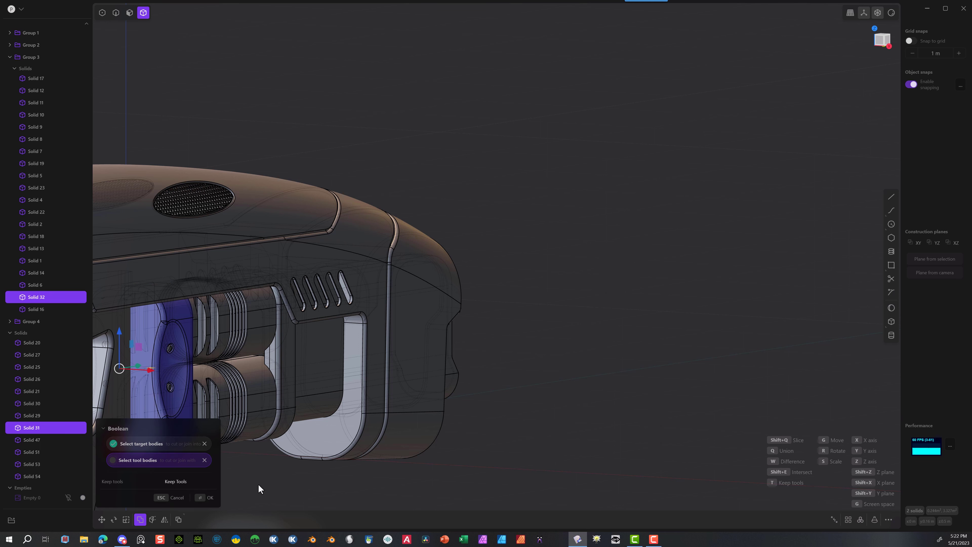
{"action": "left_click", "coordinate": [207, 498]}
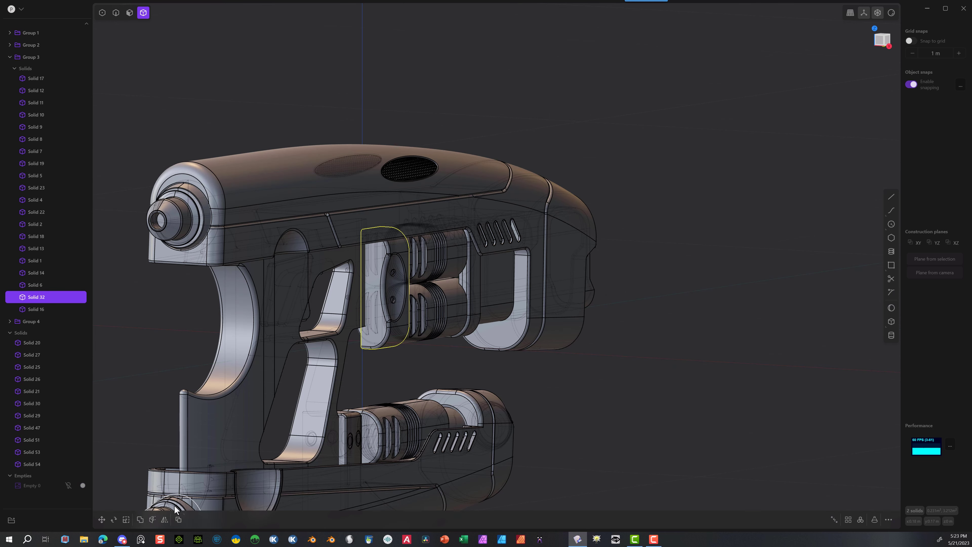
Step: Mirror the detailed half of the recessed block across the centre plane along X to rebuild the opposite half
{"action": "left_click", "coordinate": [165, 520]}
{"action": "left_click", "coordinate": [379, 342]}
{"action": "middle_click_drag", "start_coordinate": [314, 387], "coordinate": [406, 397]}
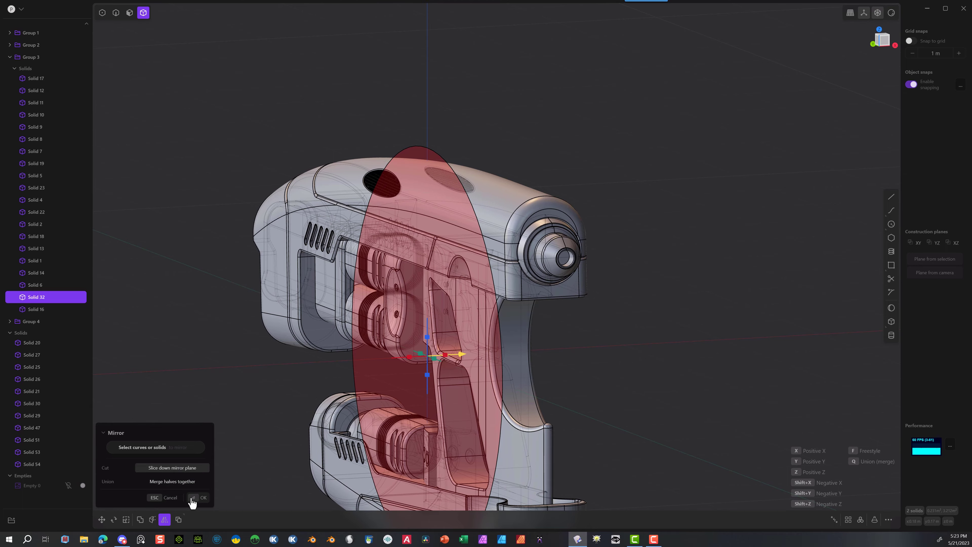
{"action": "left_click", "coordinate": [204, 494]}
{"action": "scroll", "coordinate": [370, 316], "scroll_direction": "up", "scroll_amount": 5}
{"action": "scroll", "coordinate": [398, 313], "scroll_direction": "up", "scroll_amount": 10}
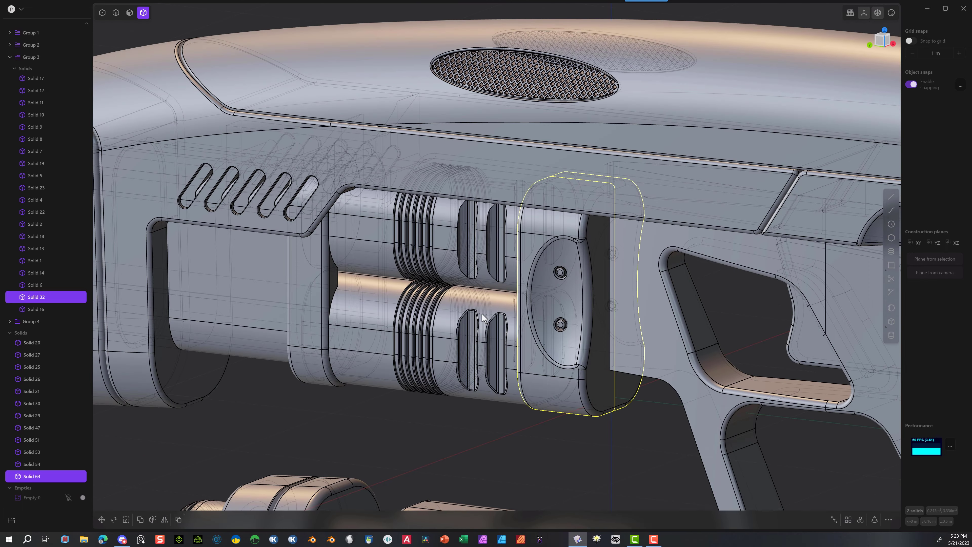
Step: Fillet the edges of the frame's front opening beneath the recessed block by about 0.067 m
{"action": "middle_click_drag", "start_coordinate": [483, 314], "coordinate": [272, 295]}
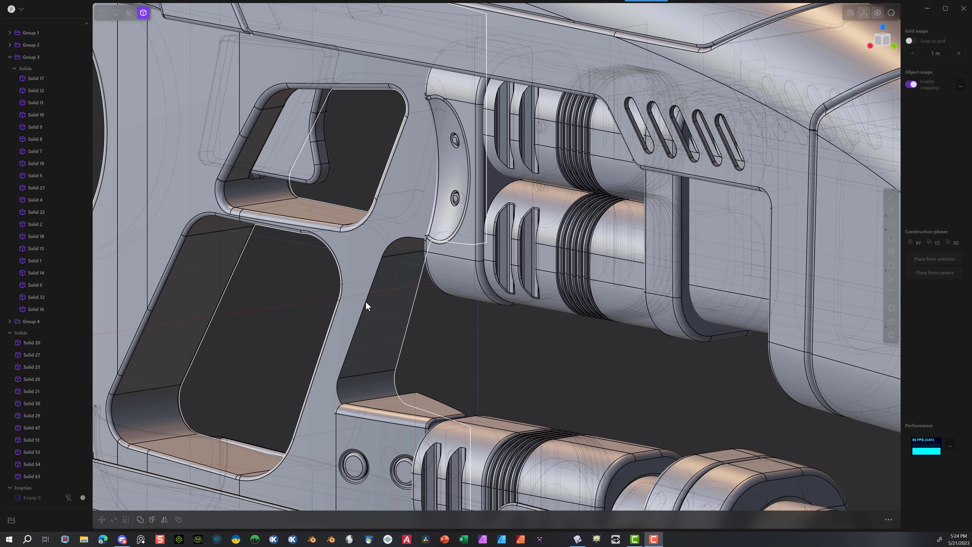
{"action": "left_click", "coordinate": [116, 13]}
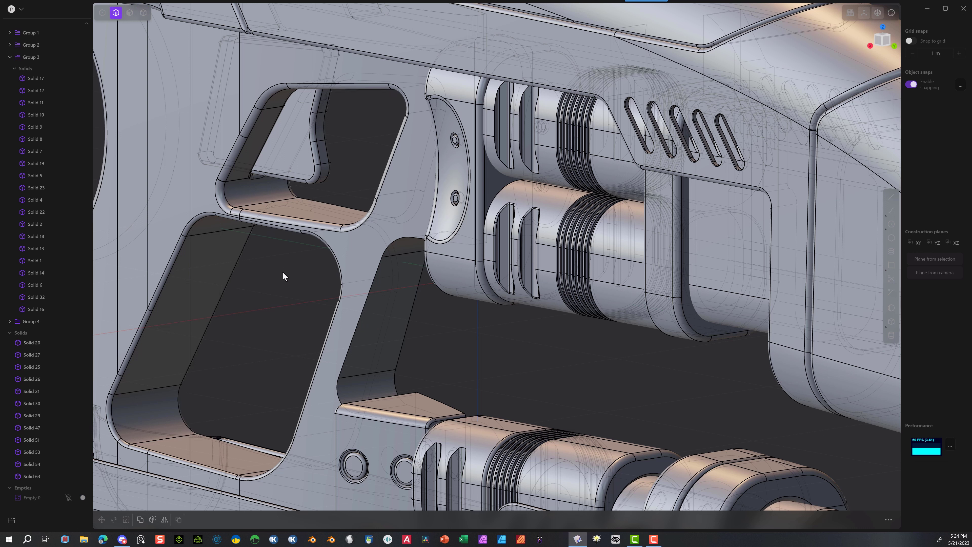
{"action": "left_click", "coordinate": [358, 320]}
{"action": "key", "text": "f"}
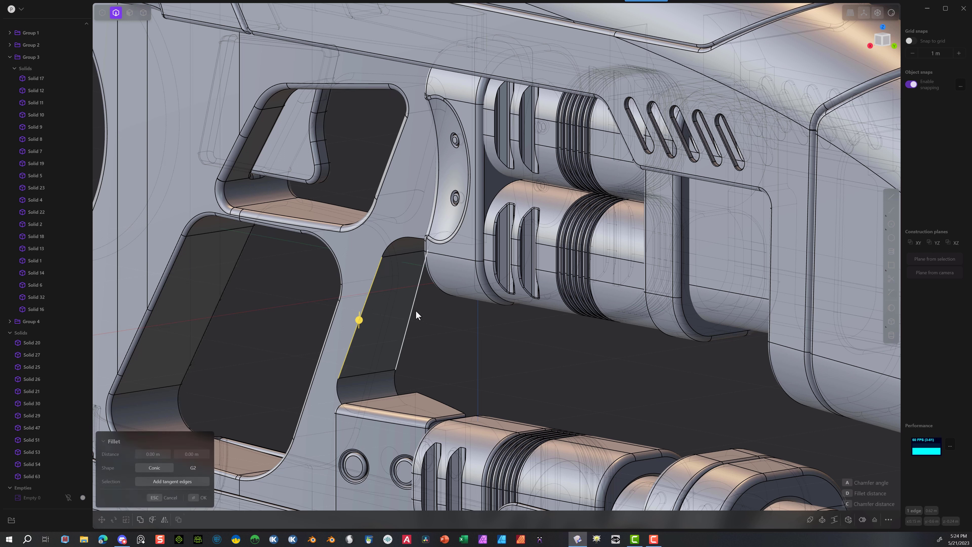
{"action": "left_click", "coordinate": [415, 311]}
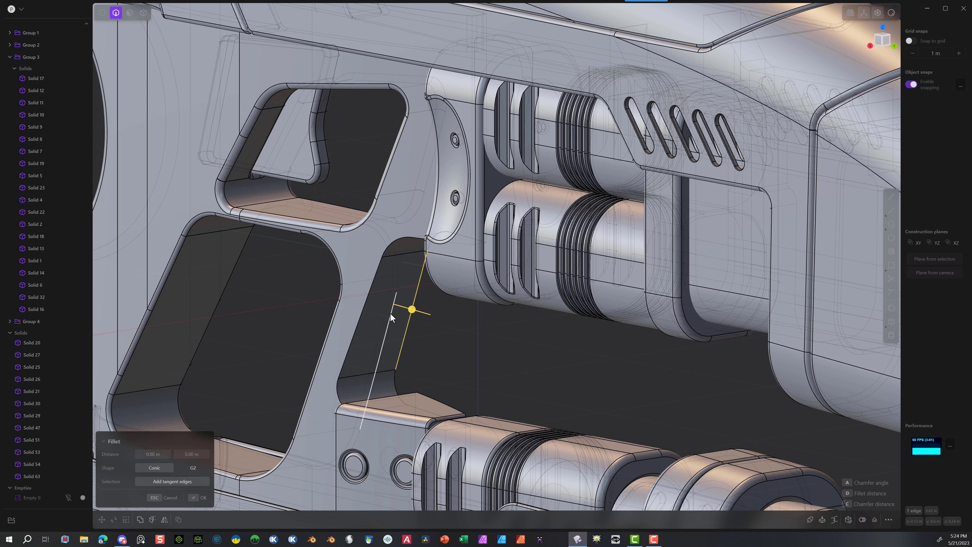
{"action": "left_click", "coordinate": [354, 323]}
{"action": "left_click_drag", "start_coordinate": [358, 323], "coordinate": [363, 325]}
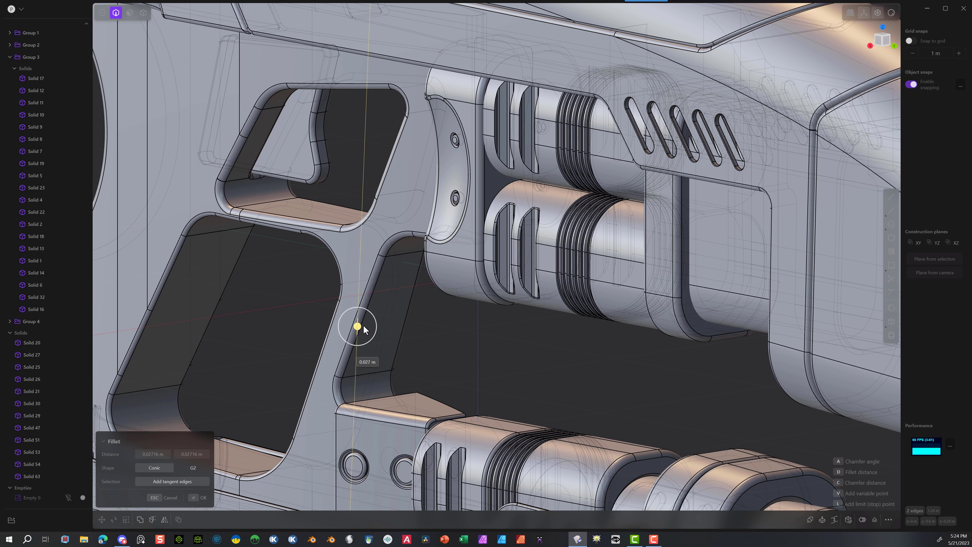
{"action": "left_click_drag", "start_coordinate": [364, 325], "coordinate": [361, 328]}
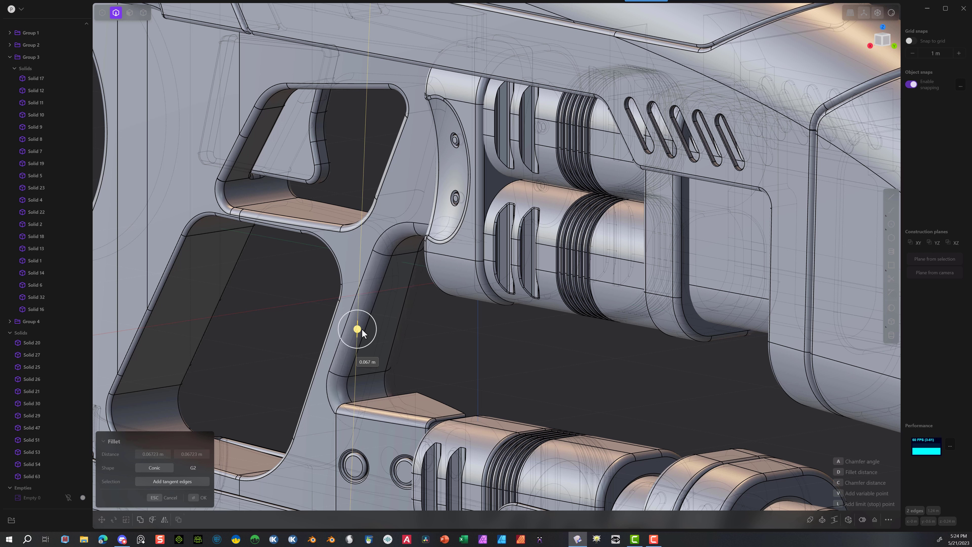
{"action": "left_click", "coordinate": [200, 498]}
Step: Examine the filleted frame opening and the blaster's overall shape from several angles
{"action": "scroll", "coordinate": [362, 329], "scroll_direction": "down", "scroll_amount": 6}
{"action": "scroll", "coordinate": [362, 330], "scroll_direction": "up", "scroll_amount": 3}
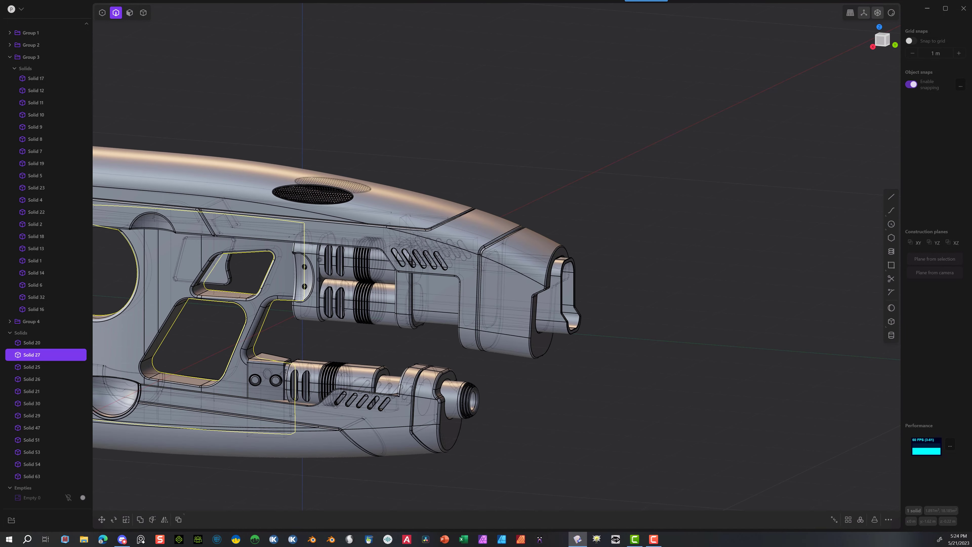
{"action": "middle_click_drag", "start_coordinate": [149, 174], "coordinate": [226, 262]}
{"action": "scroll", "coordinate": [253, 259], "scroll_direction": "up", "scroll_amount": 3}
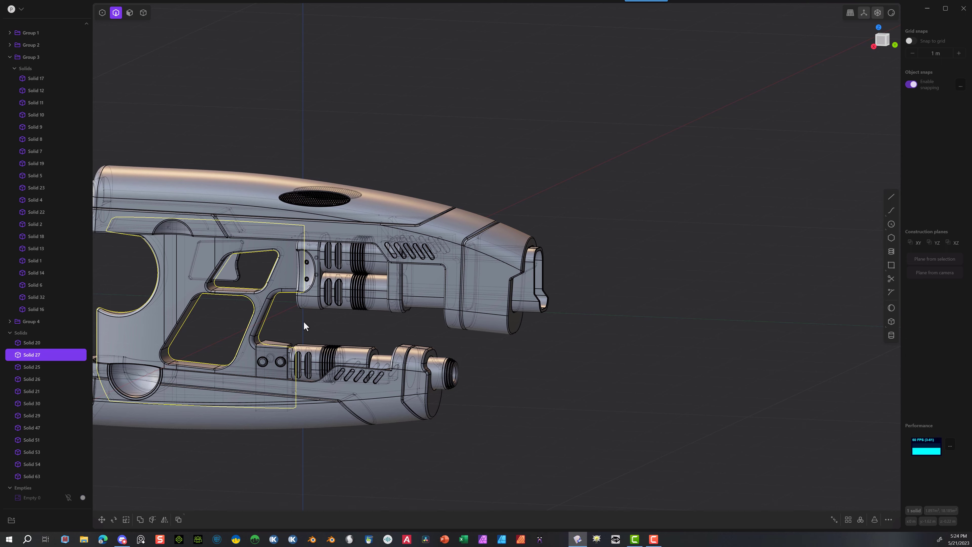
{"action": "left_click", "coordinate": [286, 327]}
{"action": "middle_click_drag", "start_coordinate": [289, 335], "coordinate": [219, 393]}
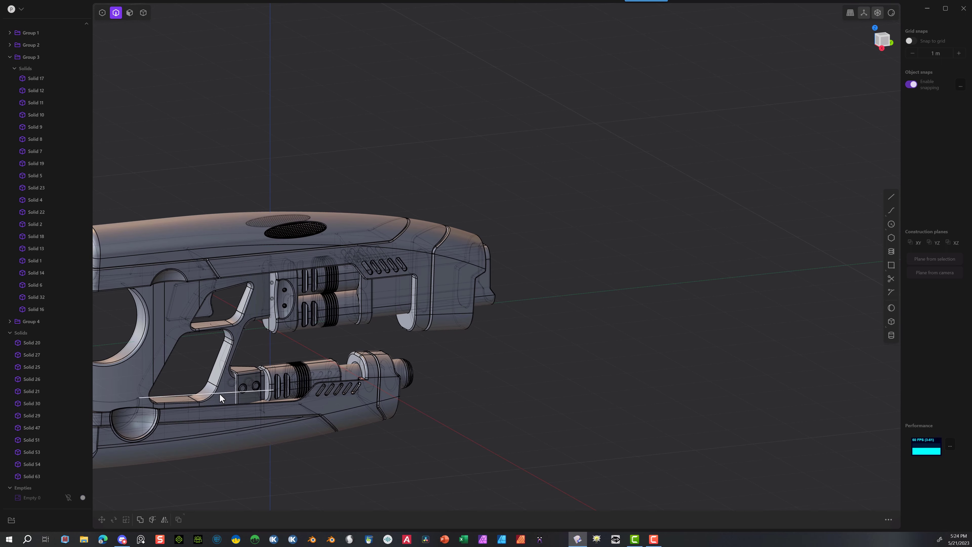
{"action": "scroll", "coordinate": [219, 393], "scroll_direction": "up", "scroll_amount": 5}
{"action": "scroll", "coordinate": [239, 386], "scroll_direction": "up", "scroll_amount": 4}
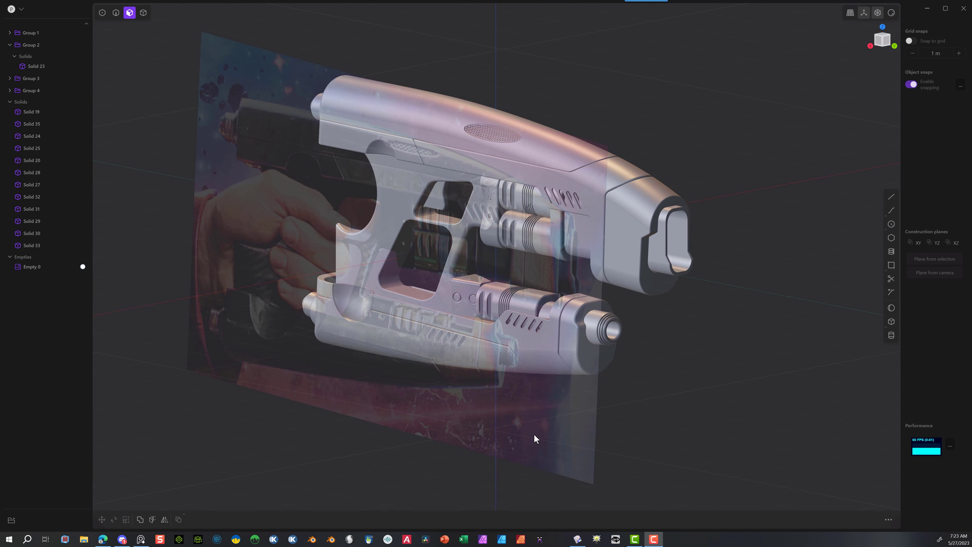
Step: Set the reference image's opacity to 0.28 and compare the model with it in the right view
{"action": "middle_click_drag", "start_coordinate": [534, 435], "coordinate": [626, 406]}
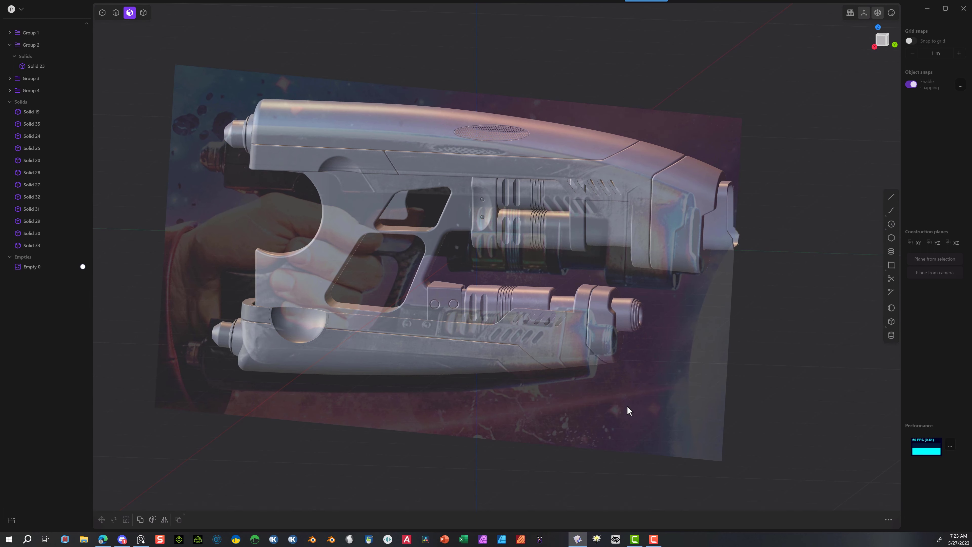
{"action": "scroll", "coordinate": [654, 361], "scroll_direction": "up", "scroll_amount": 6}
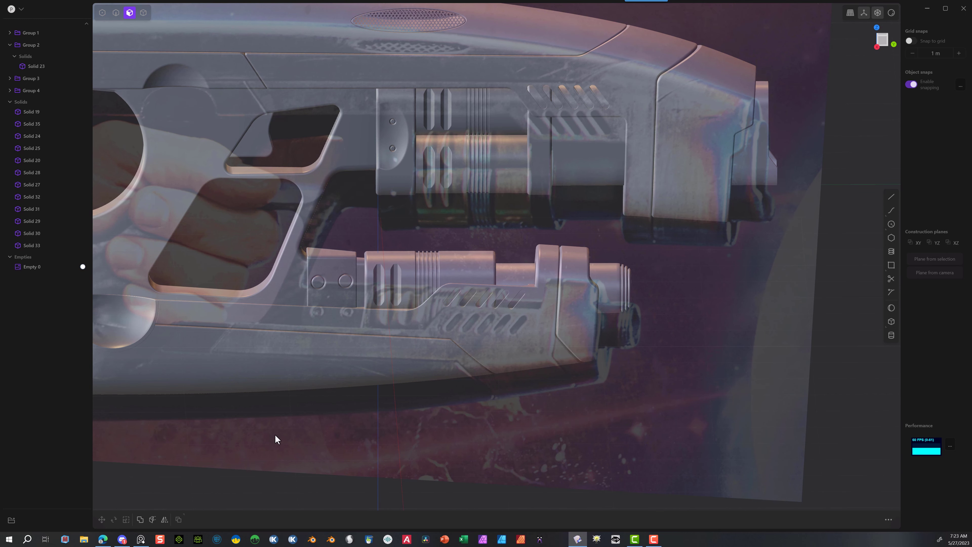
{"action": "left_click", "coordinate": [32, 267]}
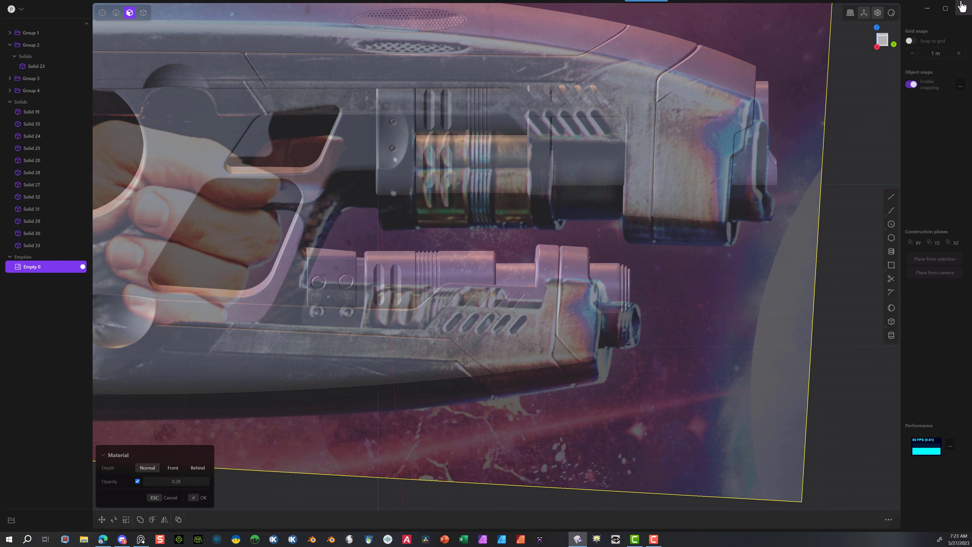
{"action": "left_click", "coordinate": [876, 49]}
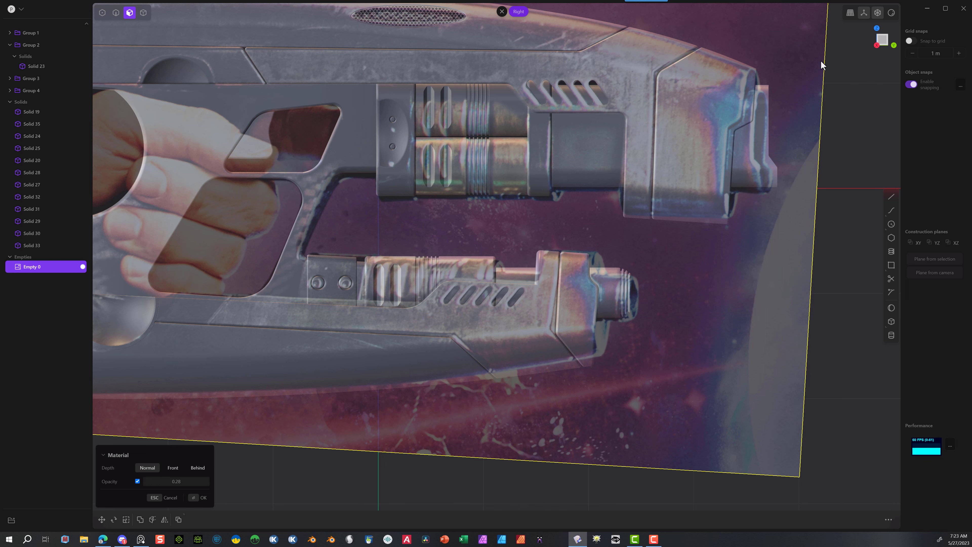
{"action": "middle_click_drag", "start_coordinate": [576, 231], "coordinate": [555, 266]}
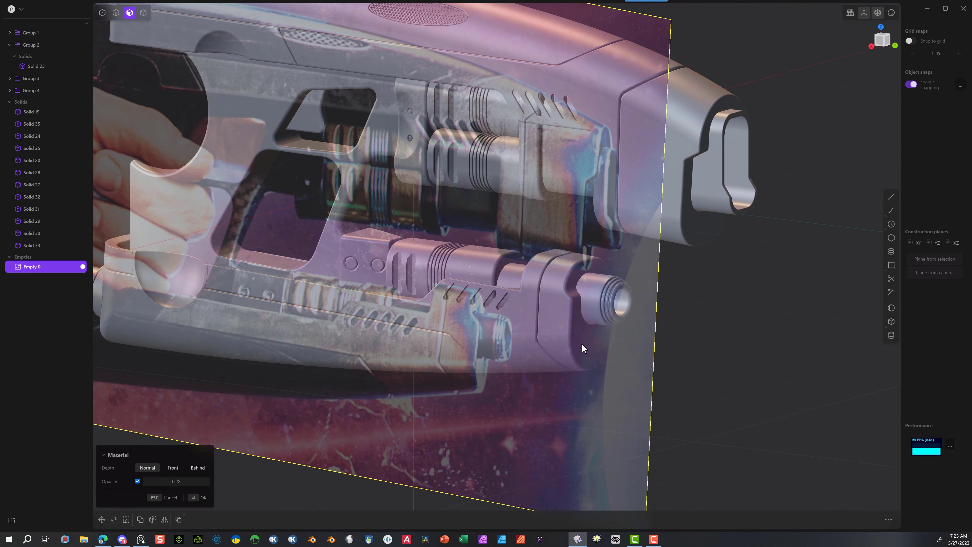
{"action": "middle_click_drag", "start_coordinate": [685, 291], "coordinate": [647, 289]}
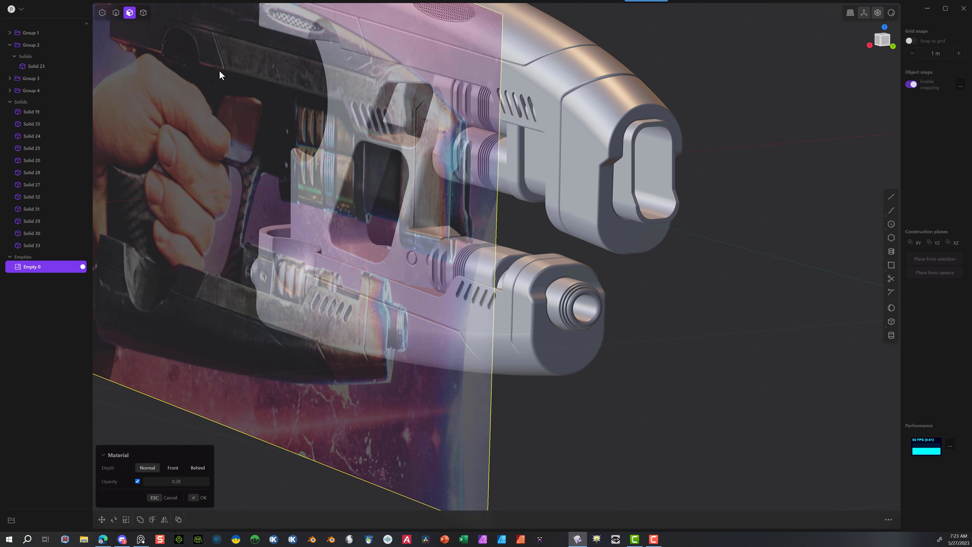
{"action": "left_click", "coordinate": [203, 497]}
Step: Offset the lower barrel housing's front face below the muzzle outward by about 0.121 m to match the reference
{"action": "left_click", "coordinate": [564, 352]}
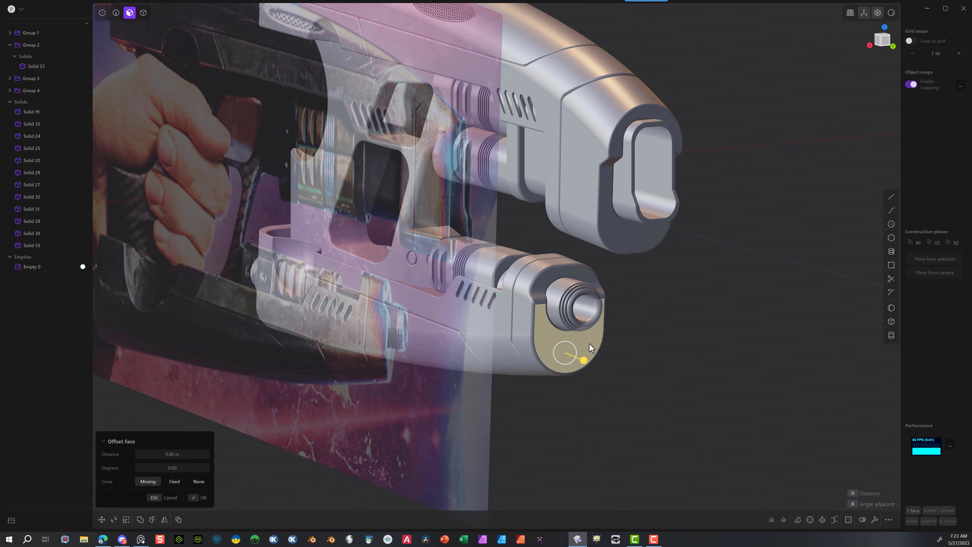
{"action": "left_click_drag", "start_coordinate": [583, 361], "coordinate": [593, 366]}
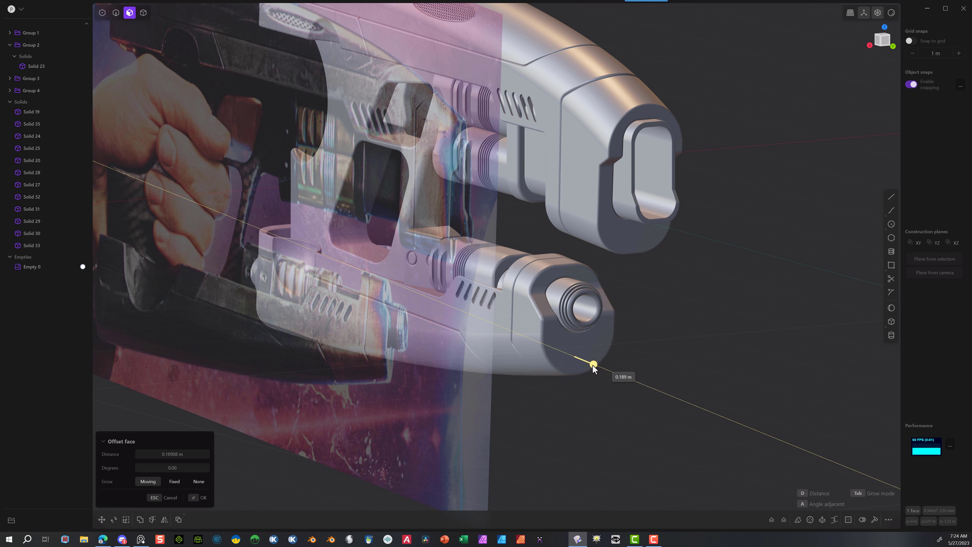
{"action": "left_click_drag", "start_coordinate": [592, 366], "coordinate": [590, 367]}
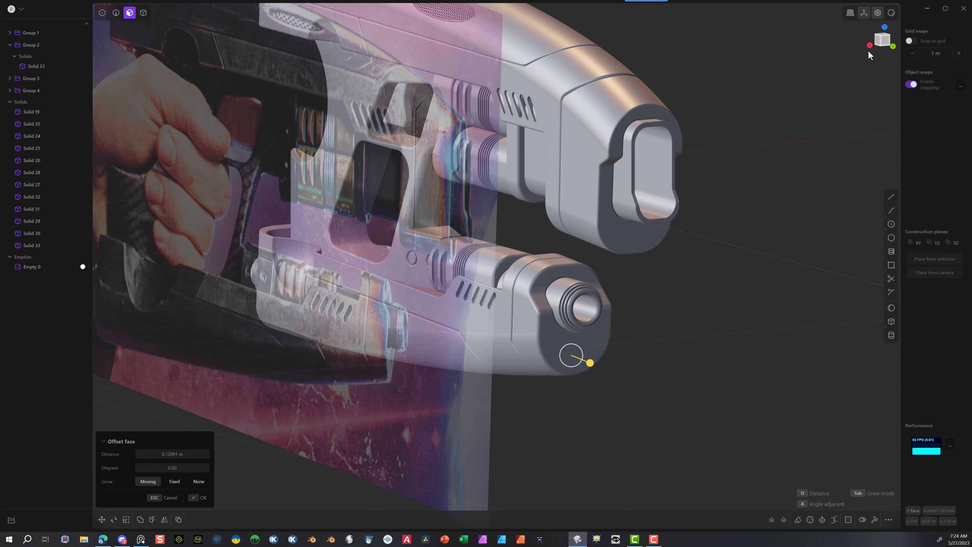
{"action": "left_click", "coordinate": [873, 46]}
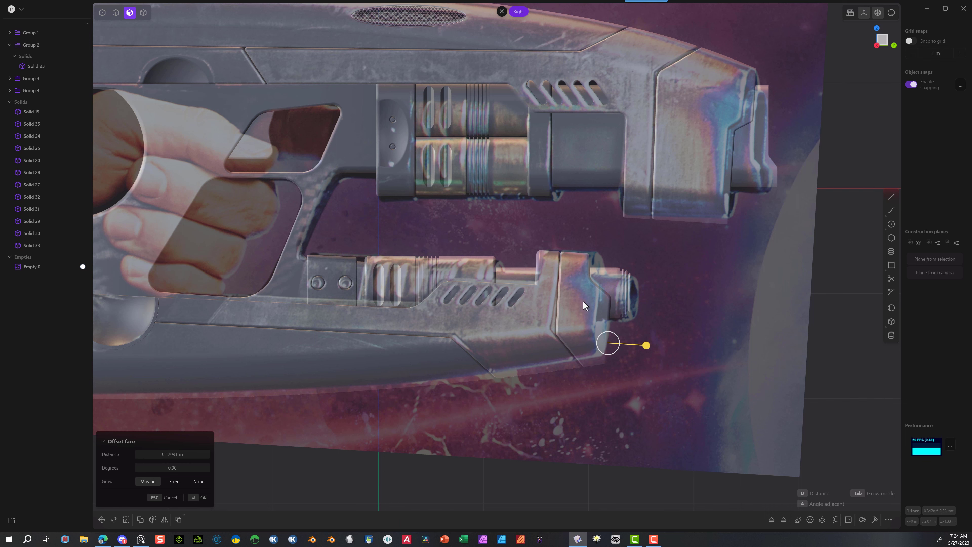
{"action": "middle_click_drag", "start_coordinate": [603, 352], "coordinate": [625, 309]}
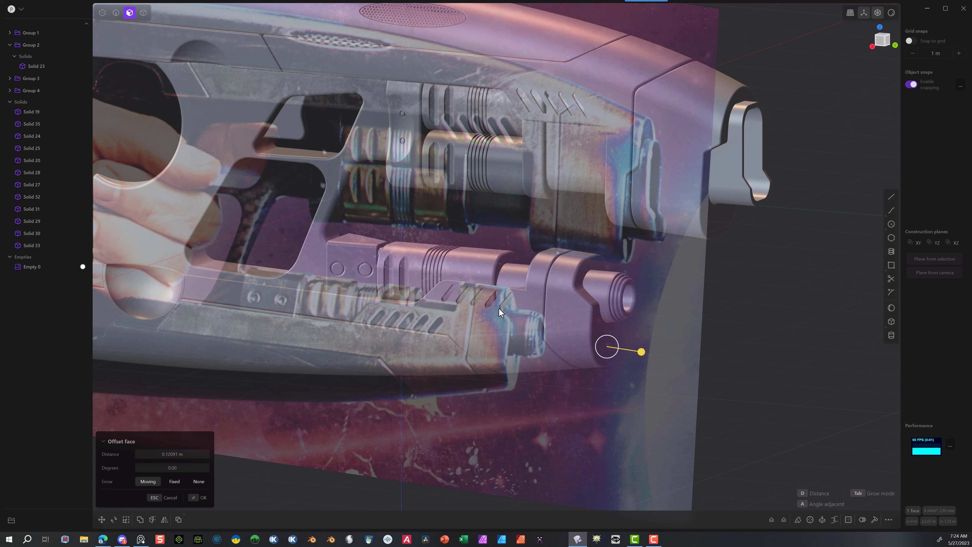
{"action": "middle_click_drag", "start_coordinate": [513, 307], "coordinate": [550, 281]}
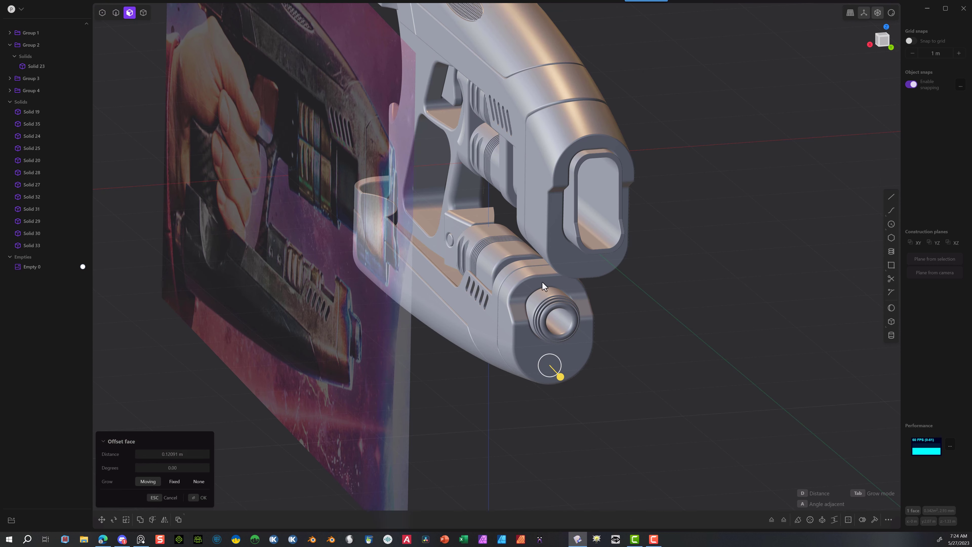
{"action": "left_click", "coordinate": [196, 498]}
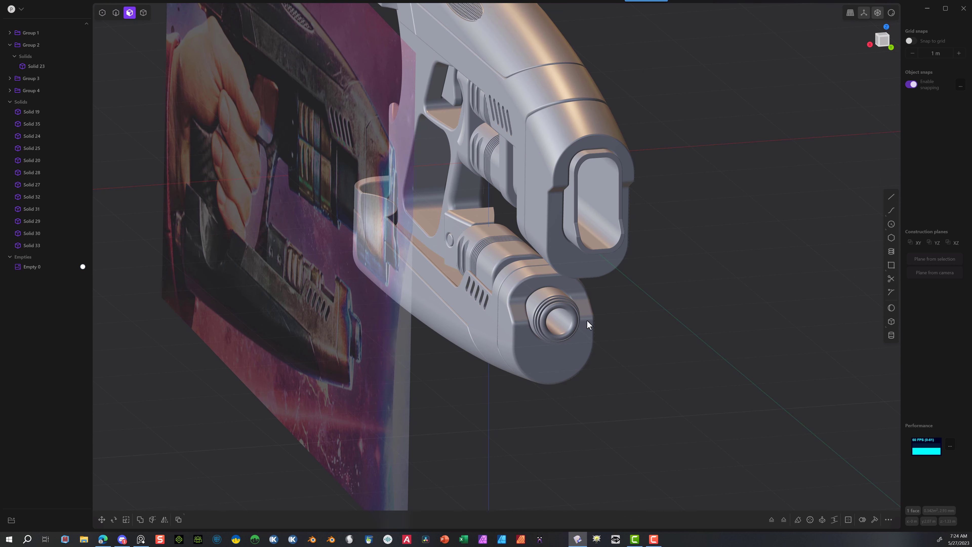
Step: Offset the front face above the lower muzzle by about 0.046 m and check it against the reference in the right view
{"action": "left_click", "coordinate": [584, 346]}
{"action": "middle_click_drag", "start_coordinate": [540, 282], "coordinate": [630, 287]}
{"action": "left_click_drag", "start_coordinate": [630, 265], "coordinate": [633, 267]}
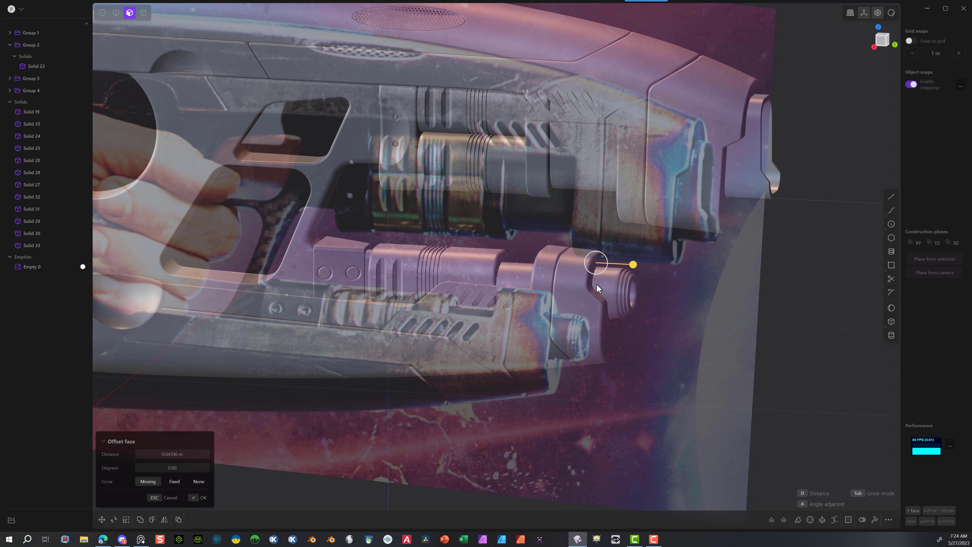
{"action": "left_click", "coordinate": [194, 498]}
{"action": "middle_click_drag", "start_coordinate": [438, 398], "coordinate": [429, 397]}
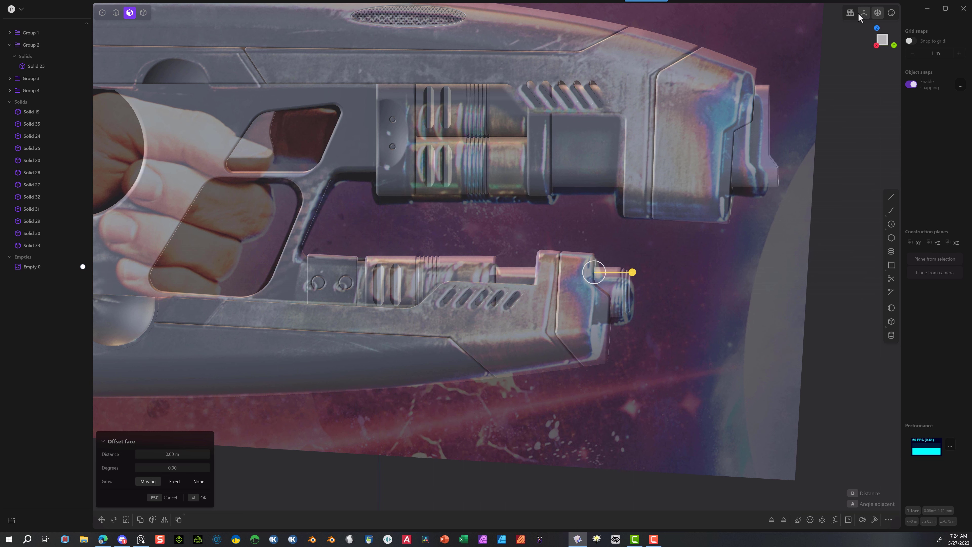
{"action": "left_click", "coordinate": [876, 45]}
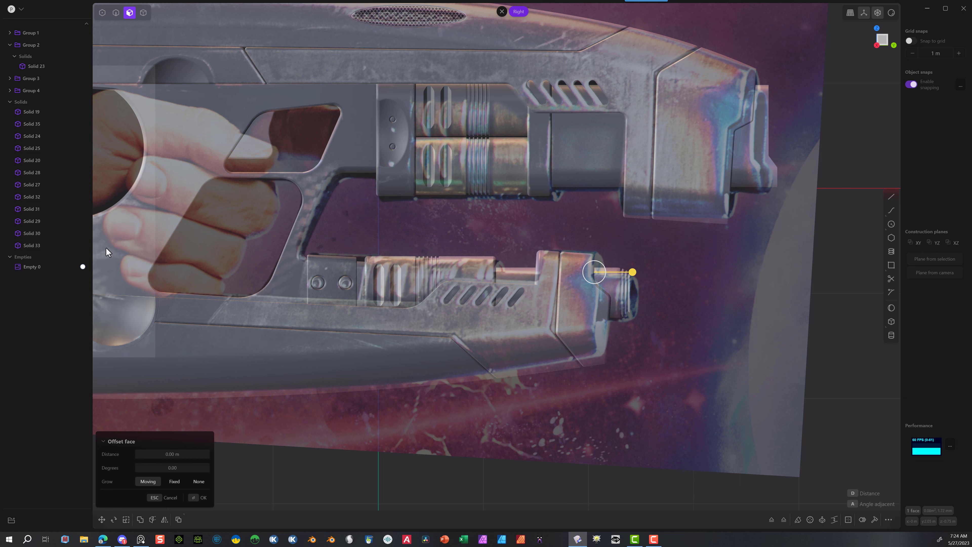
Step: Create a separate cylinder beside the lower barrel in the back view, about 0.089 m in radius and 1 m high
{"action": "middle_click_drag", "start_coordinate": [453, 227], "coordinate": [590, 228], "text": "shift"}
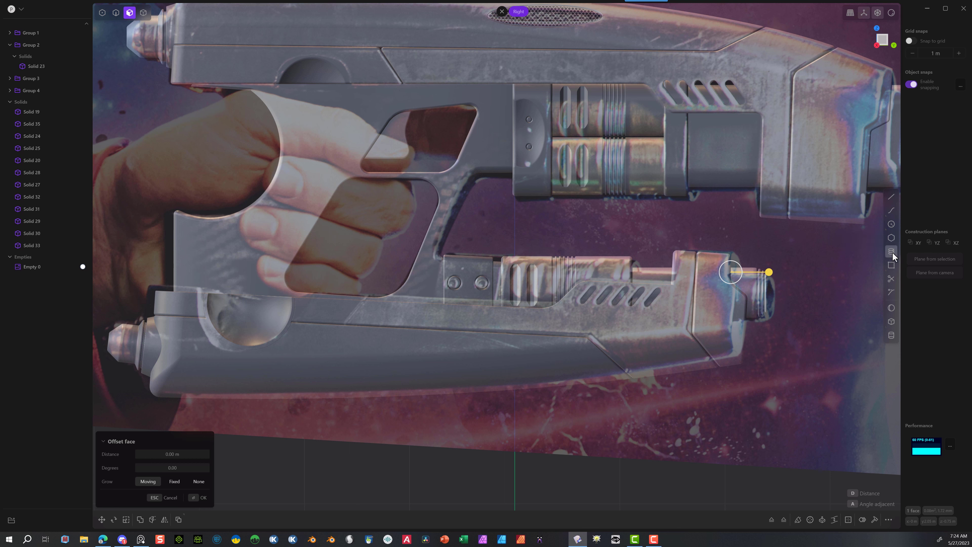
{"action": "left_click", "coordinate": [892, 336]}
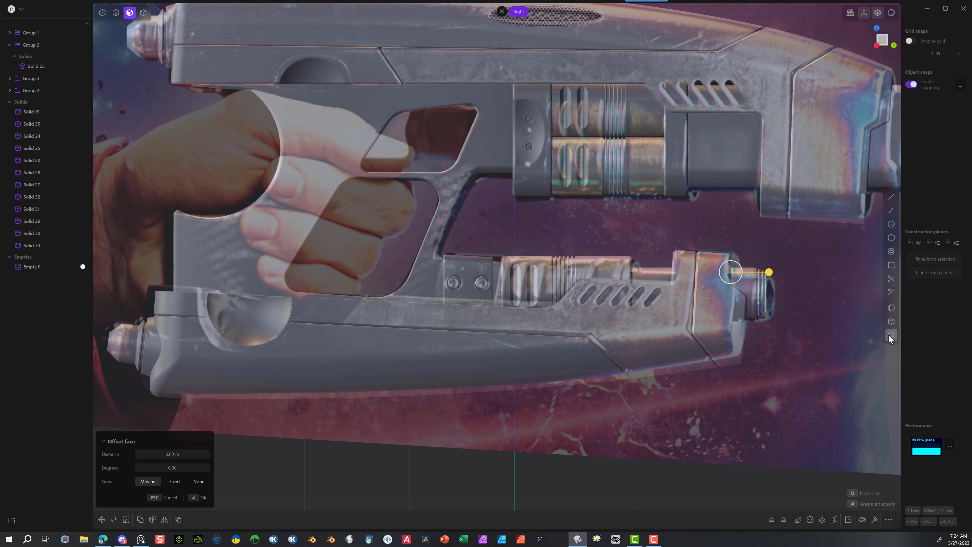
{"action": "left_click", "coordinate": [895, 45]}
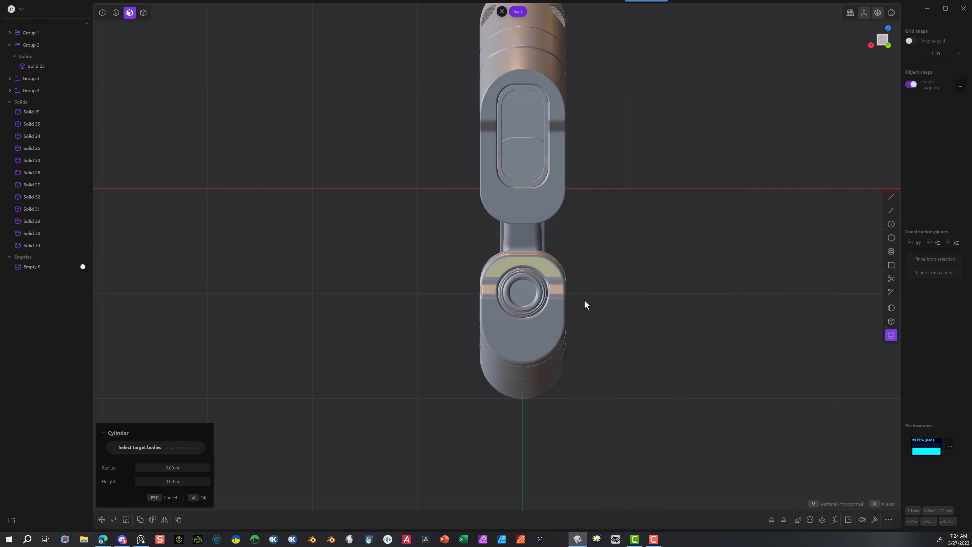
{"action": "left_click", "coordinate": [591, 303]}
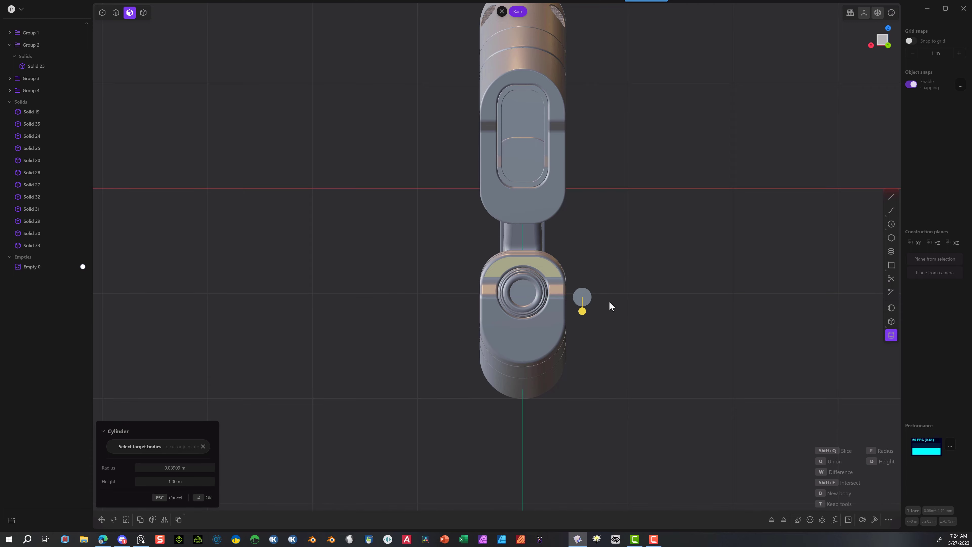
{"action": "middle_click_drag", "start_coordinate": [609, 301], "coordinate": [481, 320]}
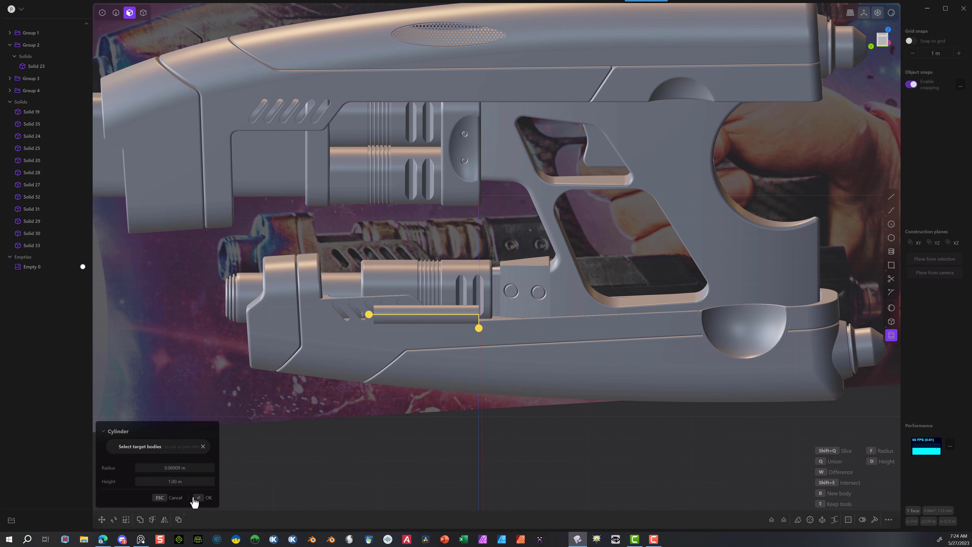
{"action": "left_click", "coordinate": [202, 498]}
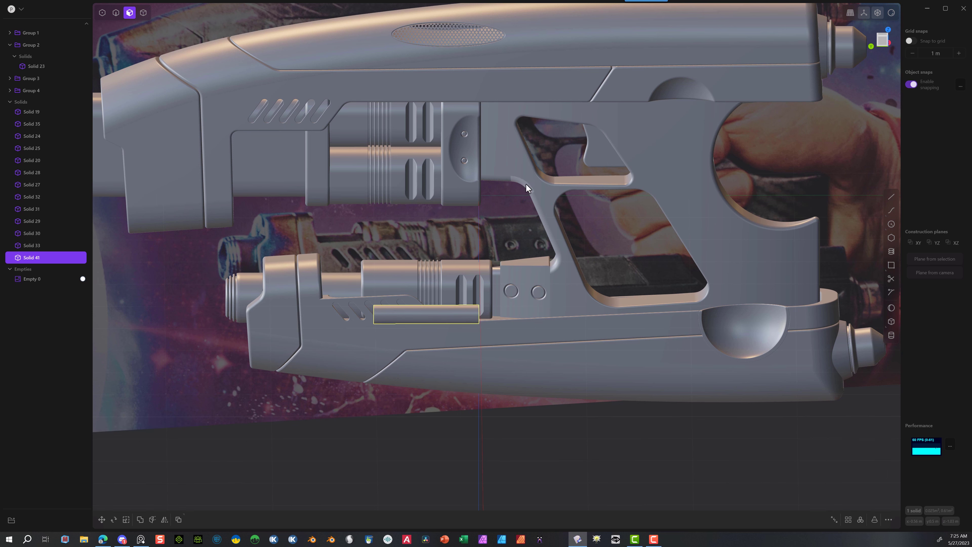
Step: Move the new cylinder about 2.78 m rearward along Y and 0.36 m up, placing it beside the lower grip
{"action": "key", "text": "g"}
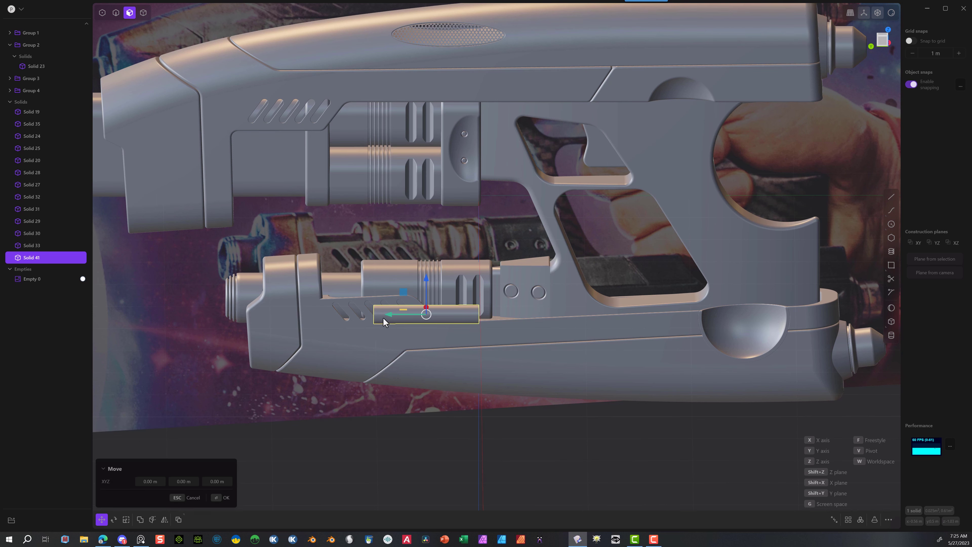
{"action": "left_click_drag", "start_coordinate": [386, 315], "coordinate": [717, 304]}
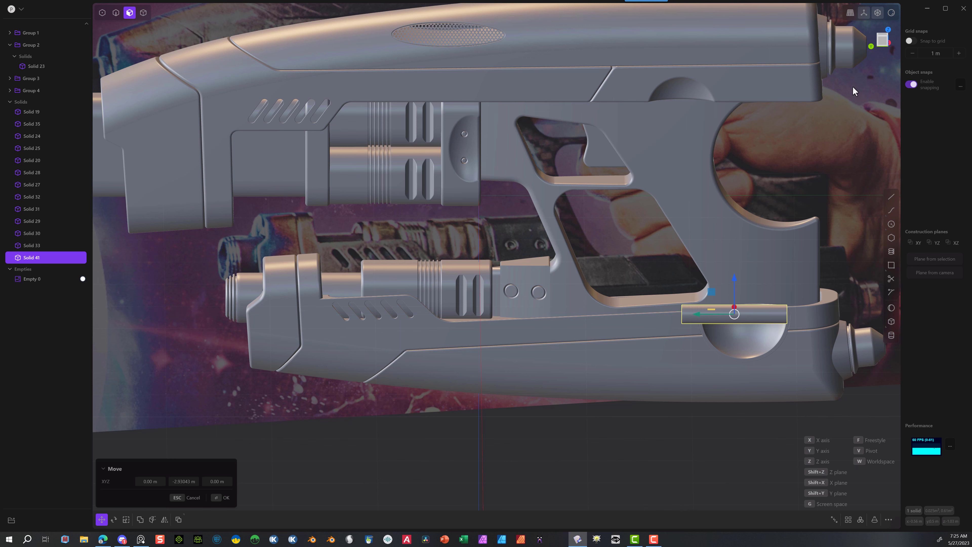
{"action": "left_click", "coordinate": [890, 43]}
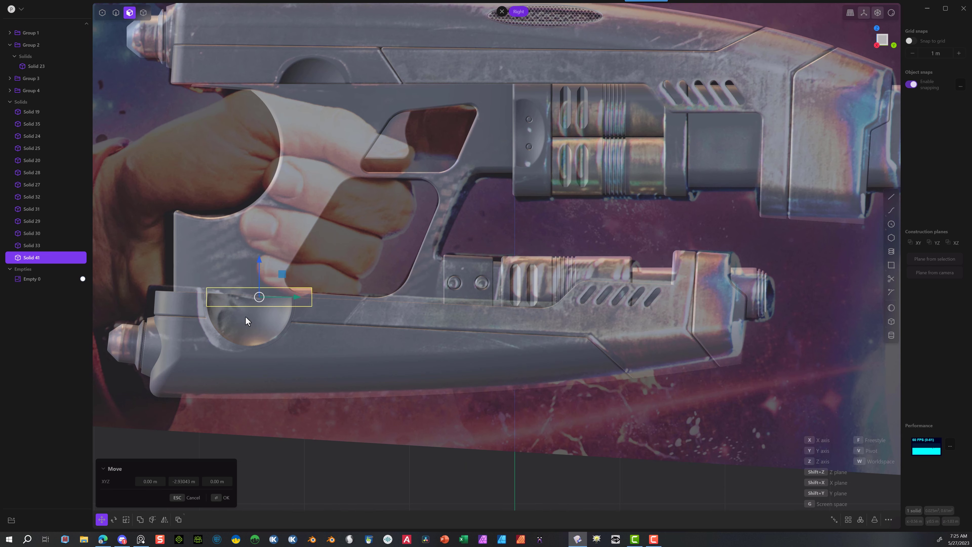
{"action": "left_click_drag", "start_coordinate": [246, 317], "coordinate": [264, 294]}
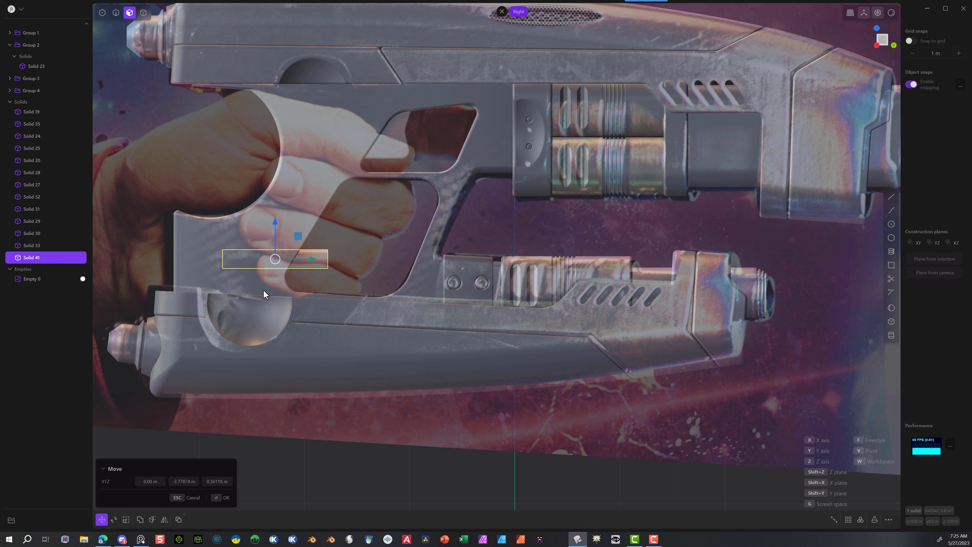
{"action": "left_click", "coordinate": [219, 498]}
Step: Move the cylinder about 0.341 m along X so it sits against the side of the grip
{"action": "middle_click_drag", "start_coordinate": [158, 161], "coordinate": [325, 188]}
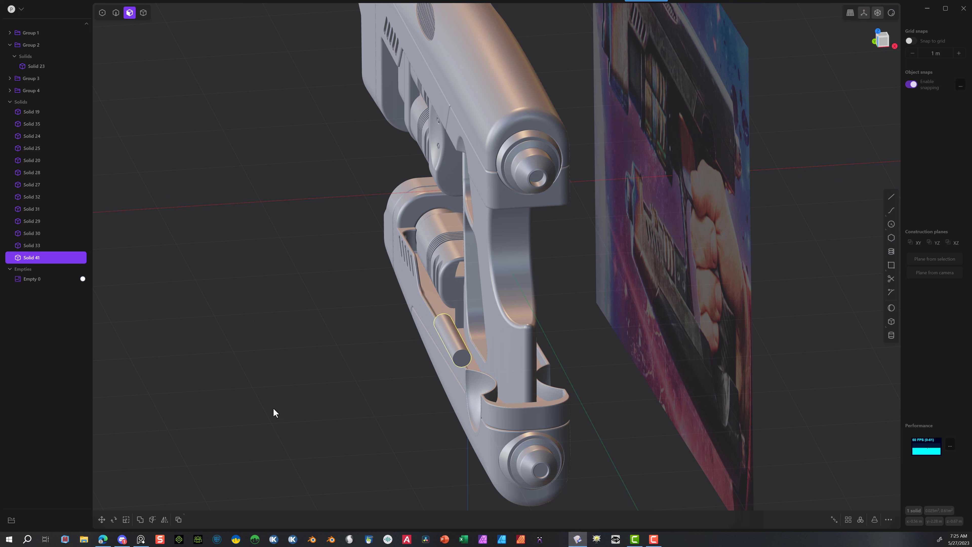
{"action": "key", "text": "g"}
{"action": "left_click_drag", "start_coordinate": [488, 340], "coordinate": [524, 340]}
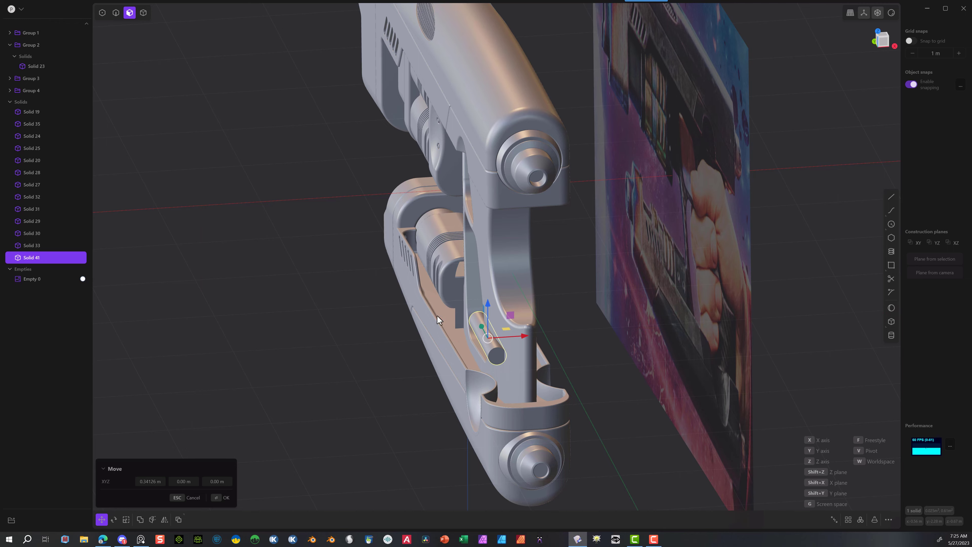
{"action": "middle_click_drag", "start_coordinate": [437, 316], "coordinate": [508, 336]}
{"action": "middle_click_drag", "start_coordinate": [444, 321], "coordinate": [339, 330]}
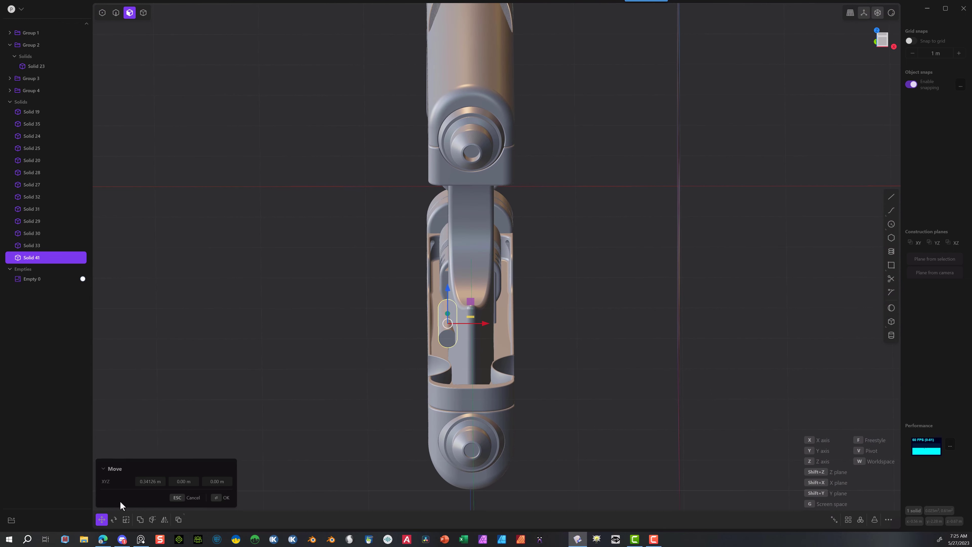
Step: Rotate the cylinder about 7.7° around Z and shift it about 0.0175 m along X into the grip
{"action": "key", "text": "r"}
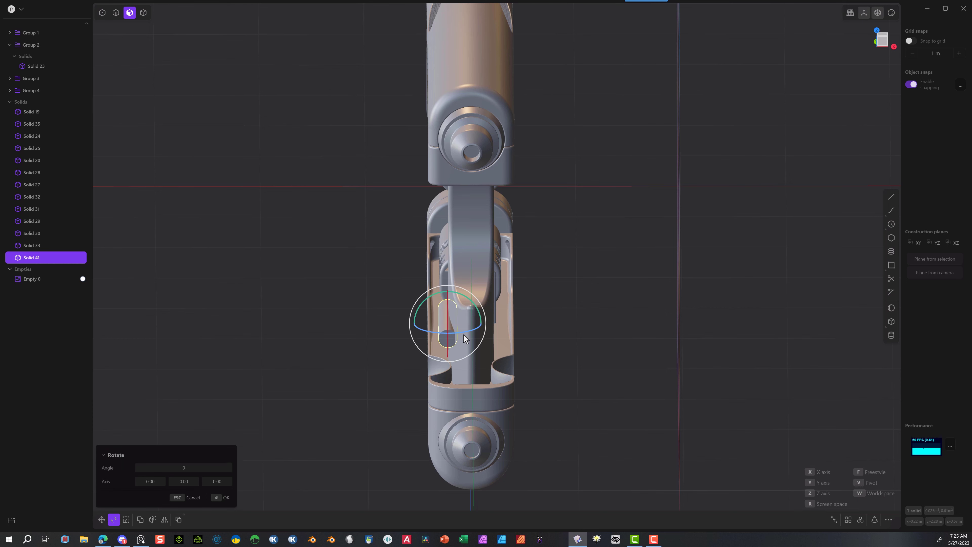
{"action": "left_click_drag", "start_coordinate": [424, 334], "coordinate": [429, 334]}
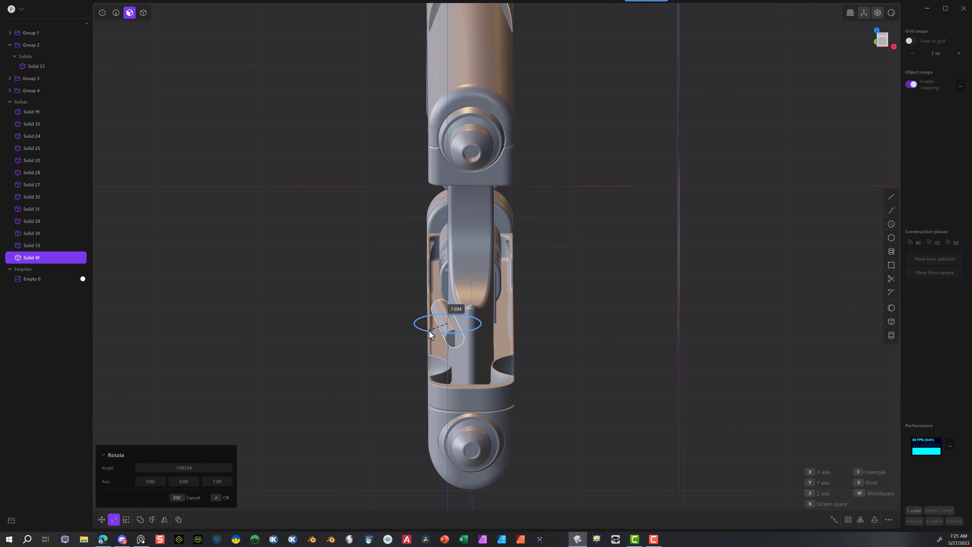
{"action": "middle_click_drag", "start_coordinate": [411, 319], "coordinate": [434, 337]}
{"action": "left_click", "coordinate": [221, 498]}
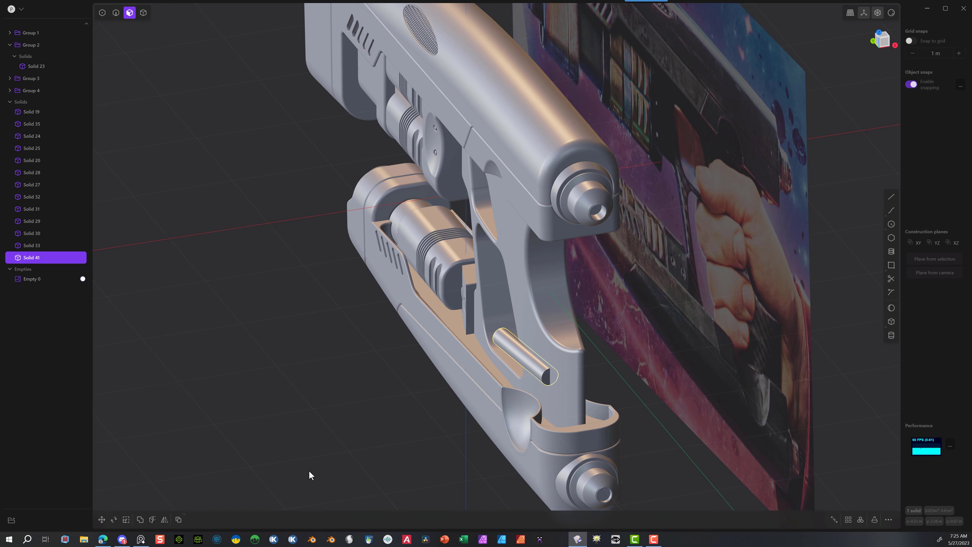
{"action": "key", "text": "g"}
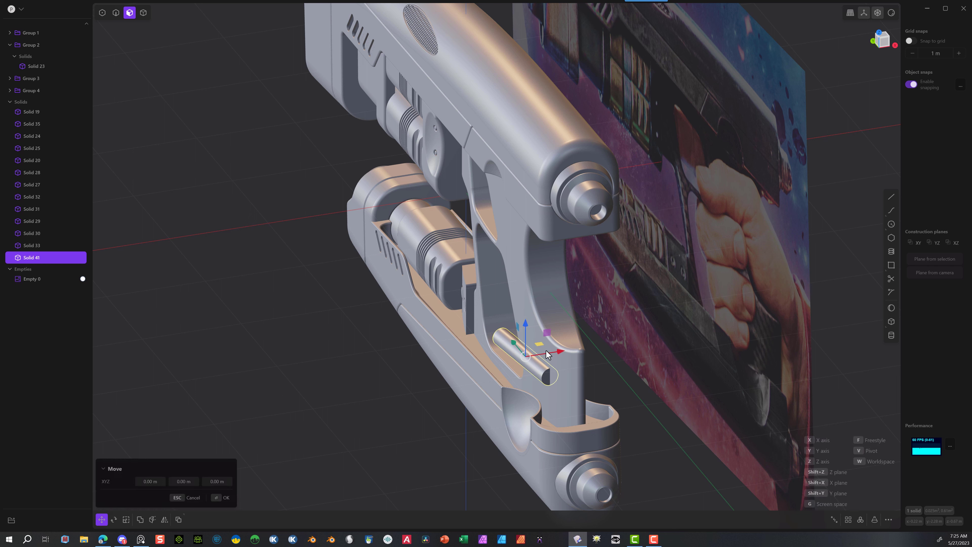
{"action": "left_click_drag", "start_coordinate": [554, 353], "coordinate": [561, 355]}
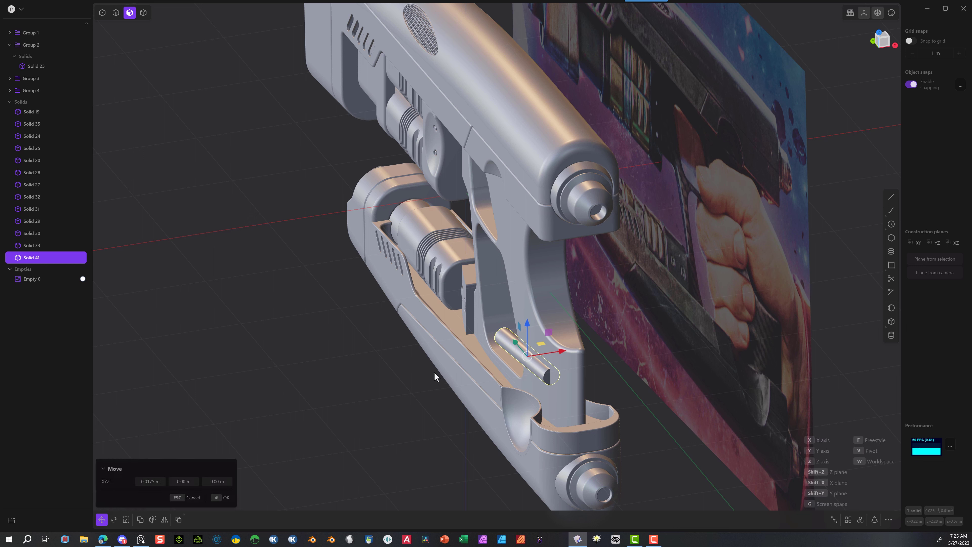
{"action": "left_click", "coordinate": [223, 498]}
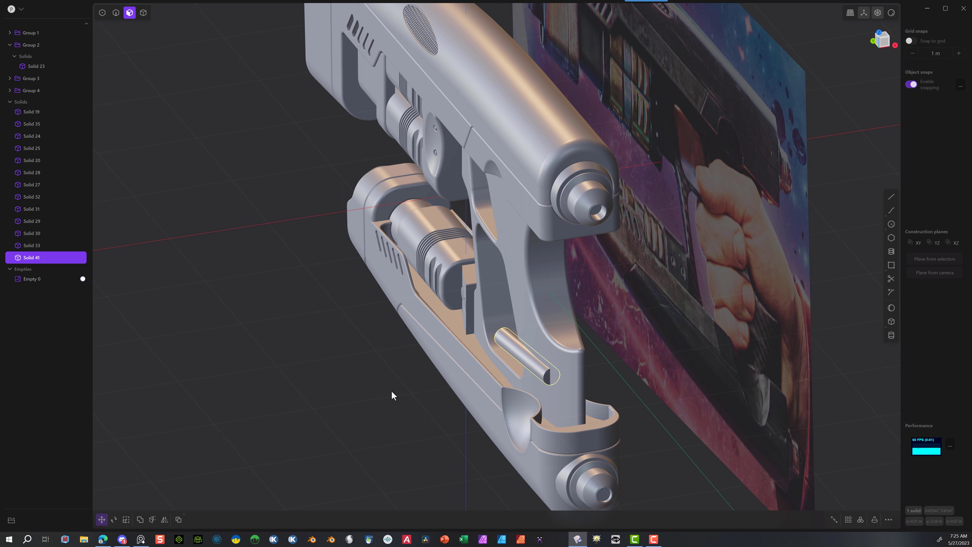
Step: Fillet the circular edge at the cylinder's rear end by about 0.087 m to round it off
{"action": "middle_click_drag", "start_coordinate": [392, 394], "coordinate": [551, 345]}
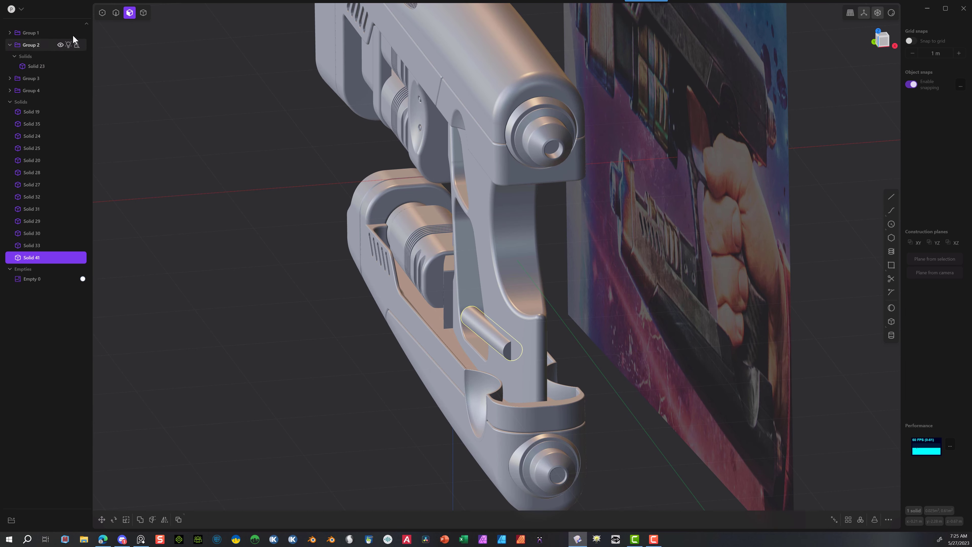
{"action": "left_click", "coordinate": [115, 13]}
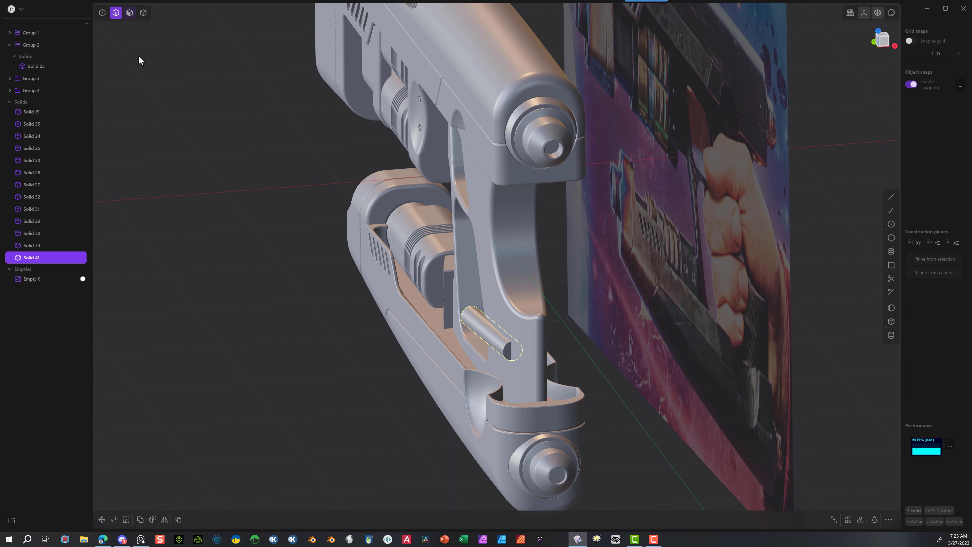
{"action": "left_click", "coordinate": [509, 347]}
{"action": "key", "text": "f"}
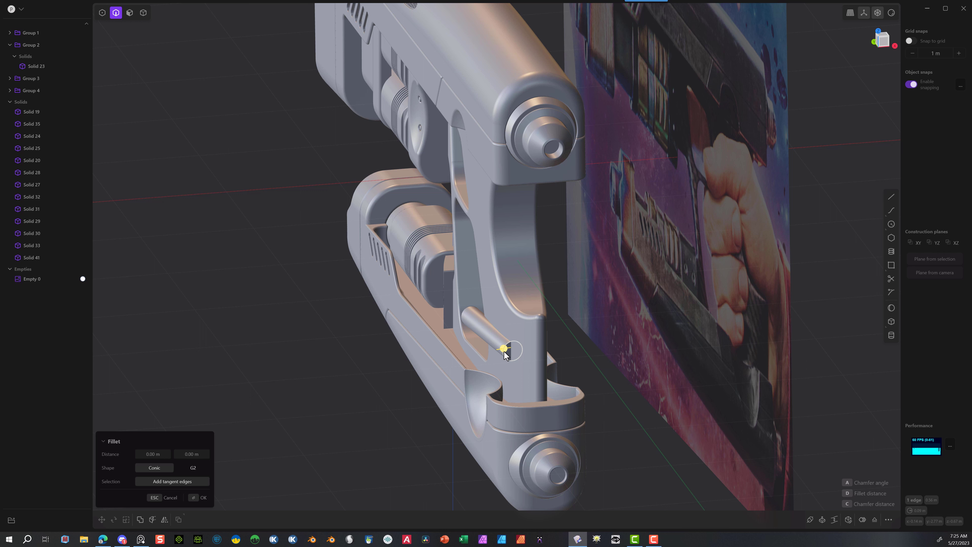
{"action": "mouse_move", "coordinate": [502, 353]}
{"action": "left_mouse_down"}
{"action": "mouse_move", "coordinate": [526, 350]}
{"action": "mouse_move", "coordinate": [503, 357]}
{"action": "left_mouse_up"}
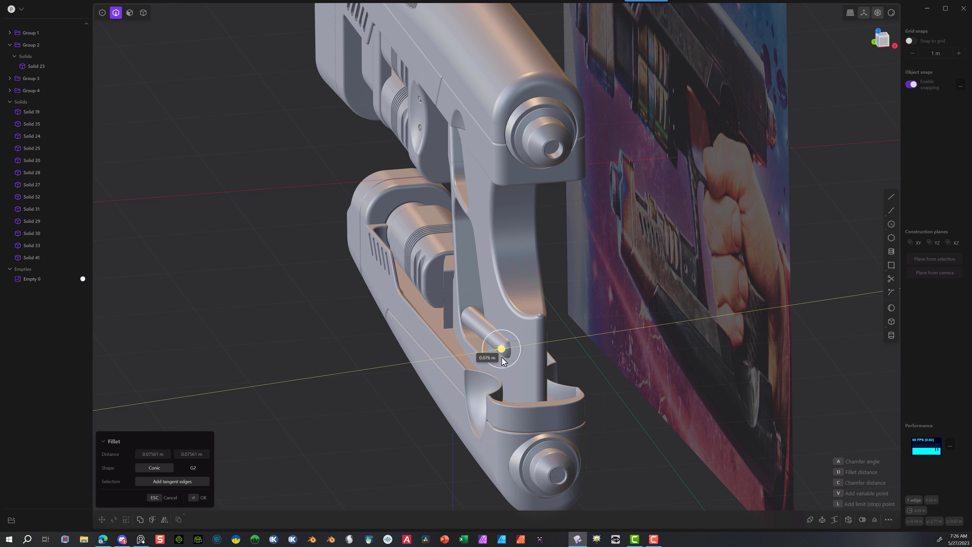
{"action": "left_click_drag", "start_coordinate": [502, 358], "coordinate": [501, 359]}
{"action": "middle_click_drag", "start_coordinate": [416, 393], "coordinate": [485, 397]}
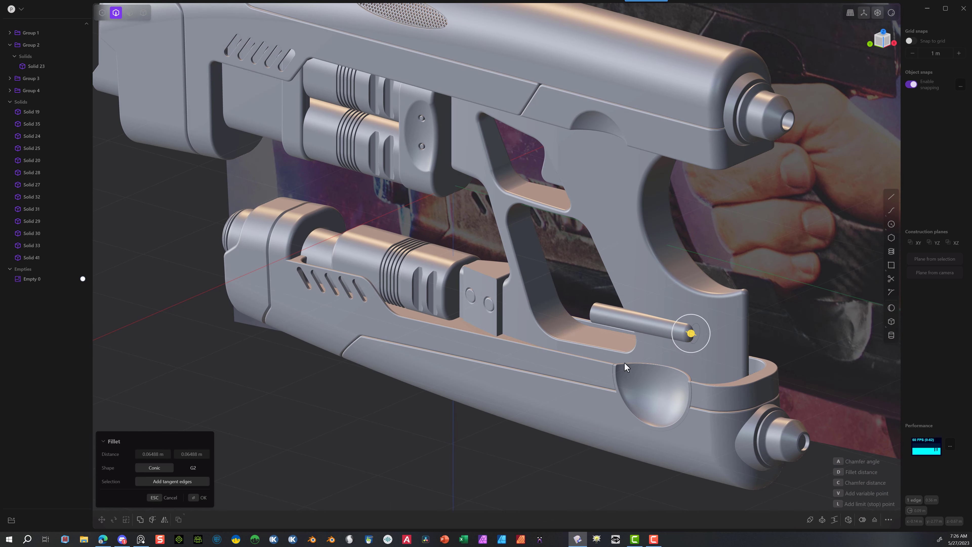
{"action": "scroll", "coordinate": [693, 339], "scroll_direction": "up", "scroll_amount": 4}
{"action": "scroll", "coordinate": [769, 328], "scroll_direction": "up", "scroll_amount": 2}
{"action": "left_click_drag", "start_coordinate": [675, 325], "coordinate": [679, 330]}
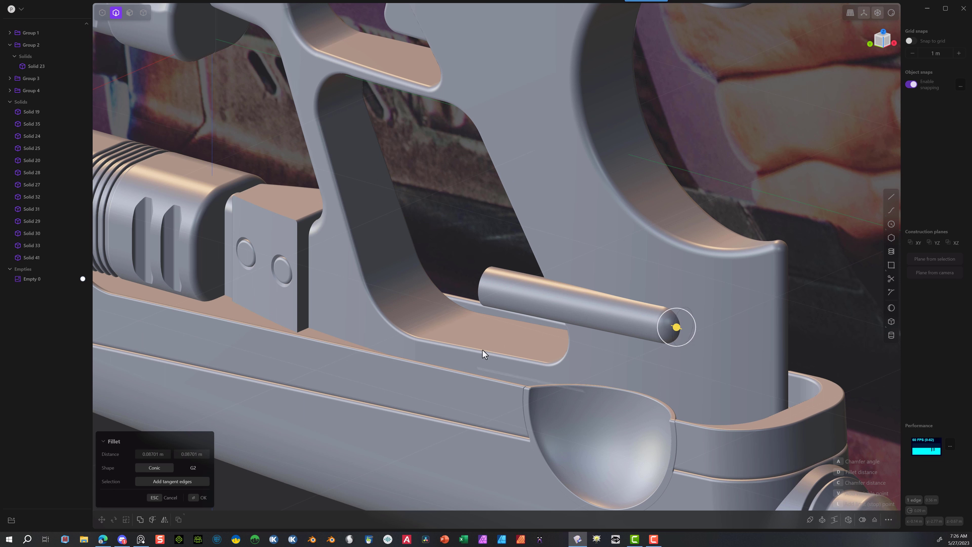
{"action": "left_click", "coordinate": [199, 498]}
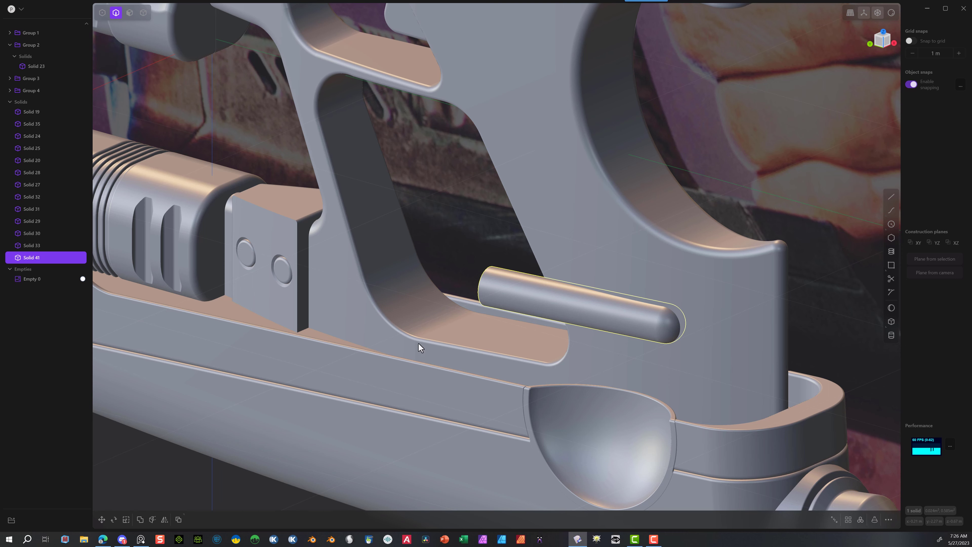
Step: Duplicate the rounded cylinder in the back view and raise the copy about 0.3 m
{"action": "scroll", "coordinate": [509, 345], "scroll_direction": "down", "scroll_amount": 10}
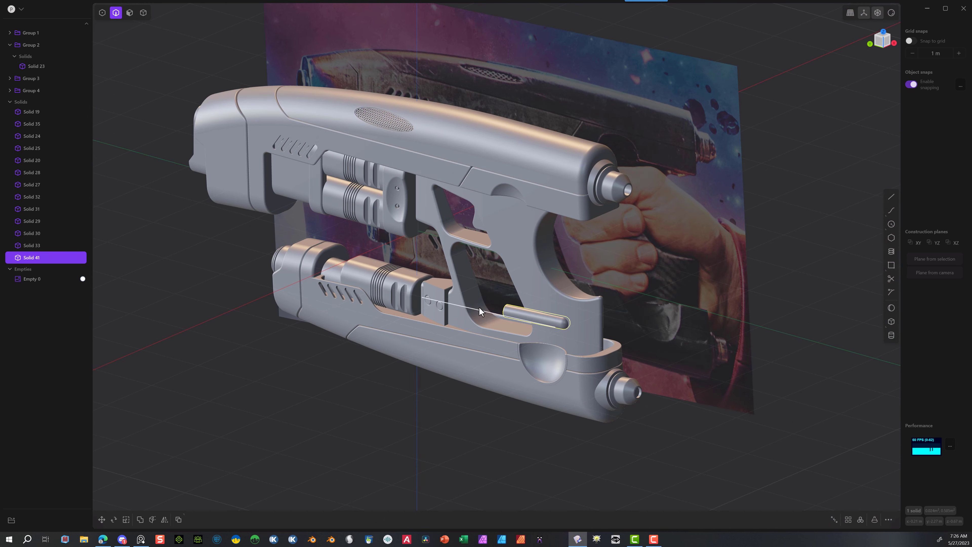
{"action": "middle_click_drag", "start_coordinate": [497, 314], "coordinate": [542, 313]}
{"action": "scroll", "coordinate": [430, 313], "scroll_direction": "up", "scroll_amount": 5}
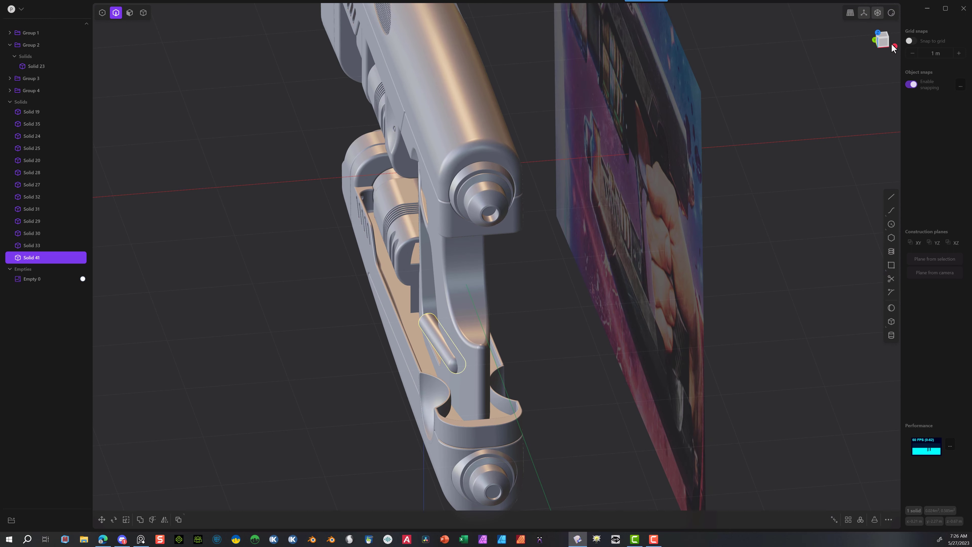
{"action": "left_click", "coordinate": [874, 42]}
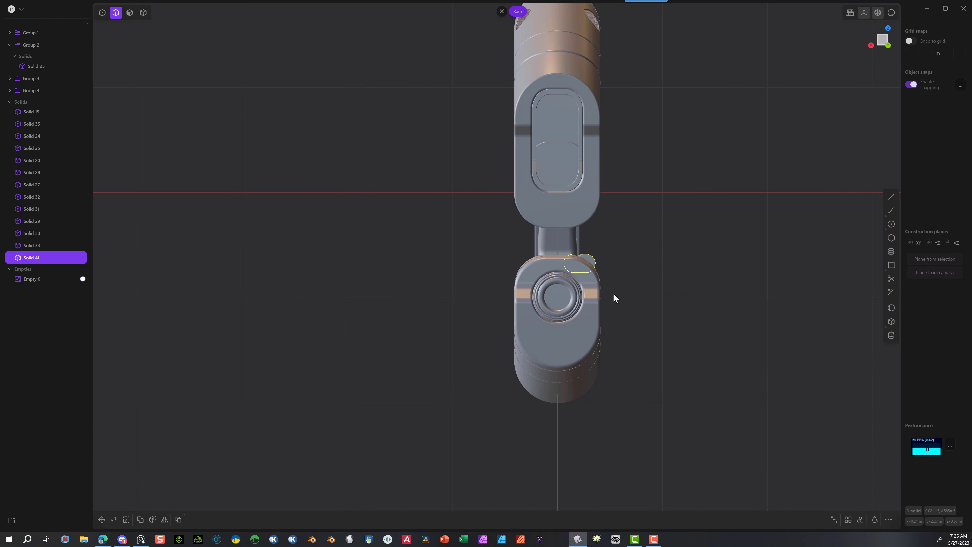
{"action": "key", "text": "ctrl+d"}
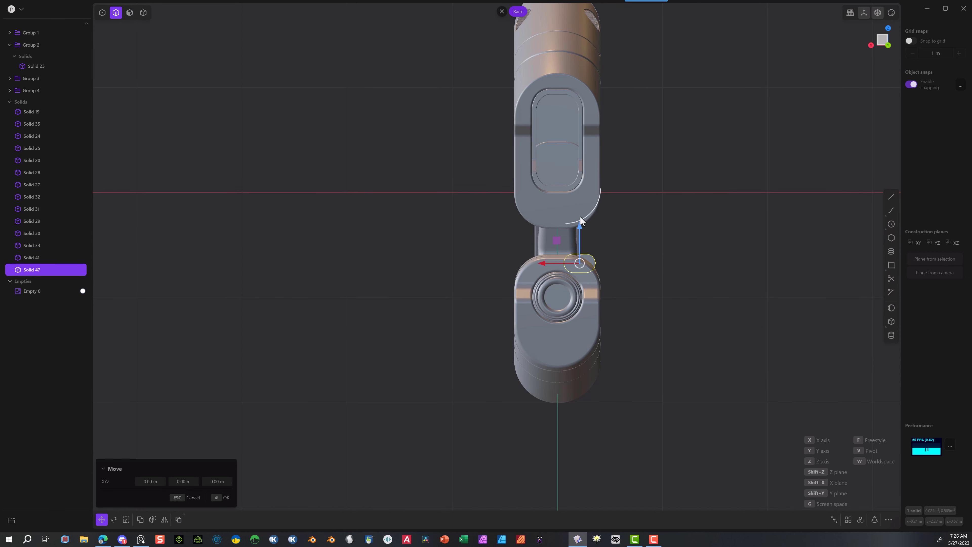
{"action": "left_click_drag", "start_coordinate": [578, 224], "coordinate": [581, 194]}
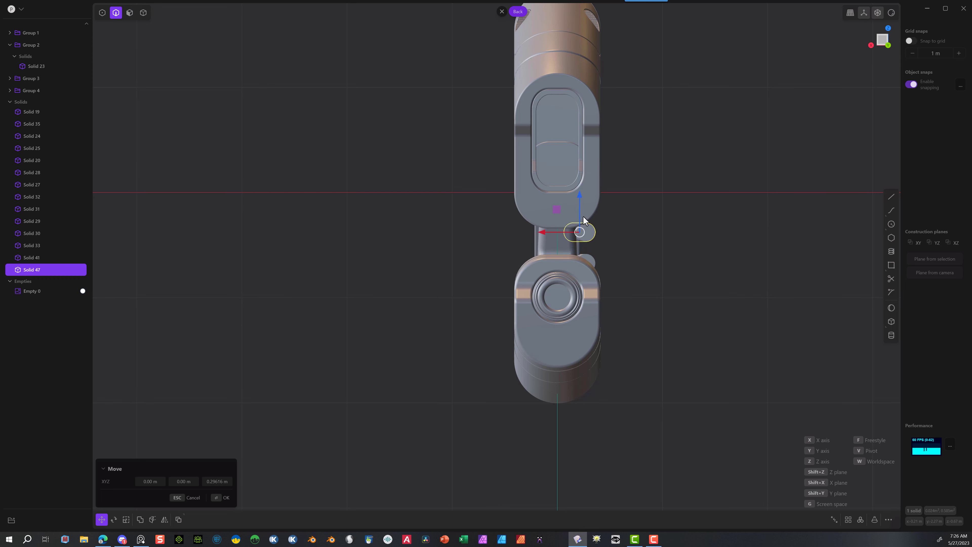
{"action": "key", "text": "Return"}
Step: Duplicate the raised cylinder, placing the copy about 0.3 m higher and about 0.459 m forward along Y
{"action": "key", "text": "ctrl+d"}
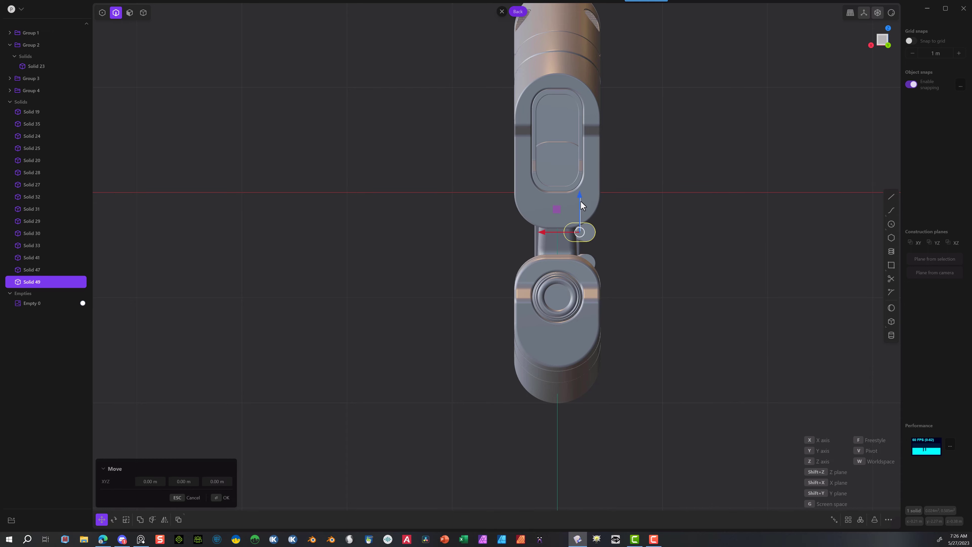
{"action": "left_click_drag", "start_coordinate": [581, 200], "coordinate": [580, 167]}
{"action": "middle_click_drag", "start_coordinate": [581, 166], "coordinate": [582, 203]}
{"action": "scroll", "coordinate": [712, 187], "scroll_direction": "up", "scroll_amount": 6}
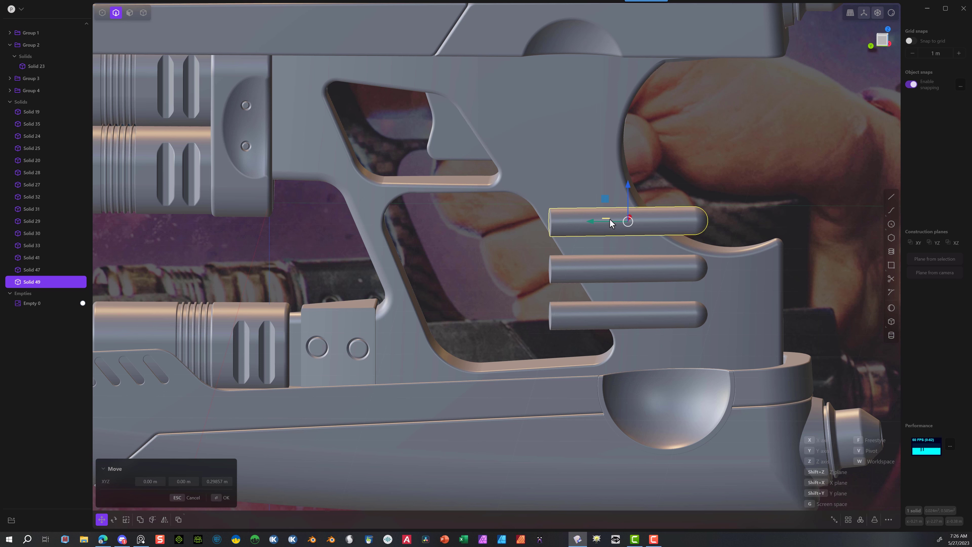
{"action": "left_click_drag", "start_coordinate": [594, 220], "coordinate": [521, 223]}
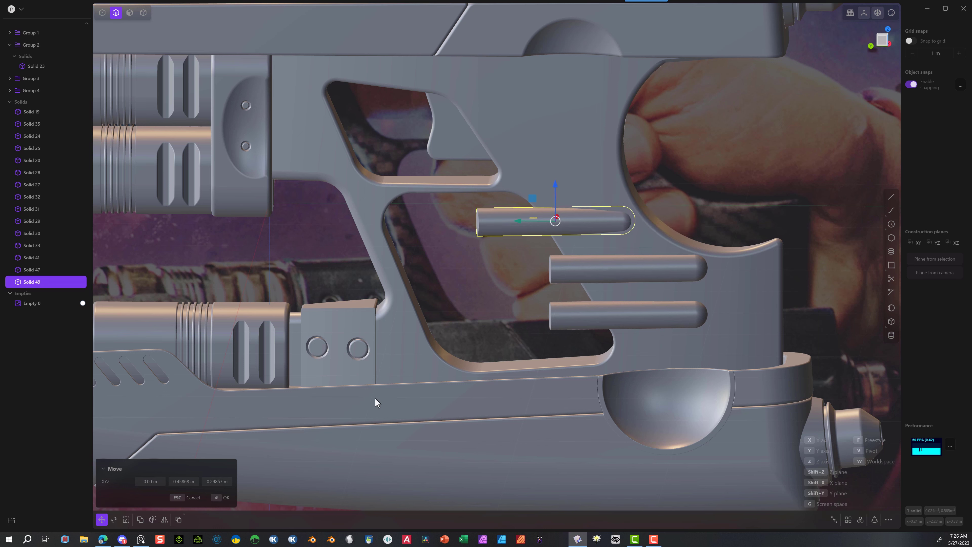
{"action": "left_click", "coordinate": [226, 497]}
{"action": "left_click", "coordinate": [575, 278]}
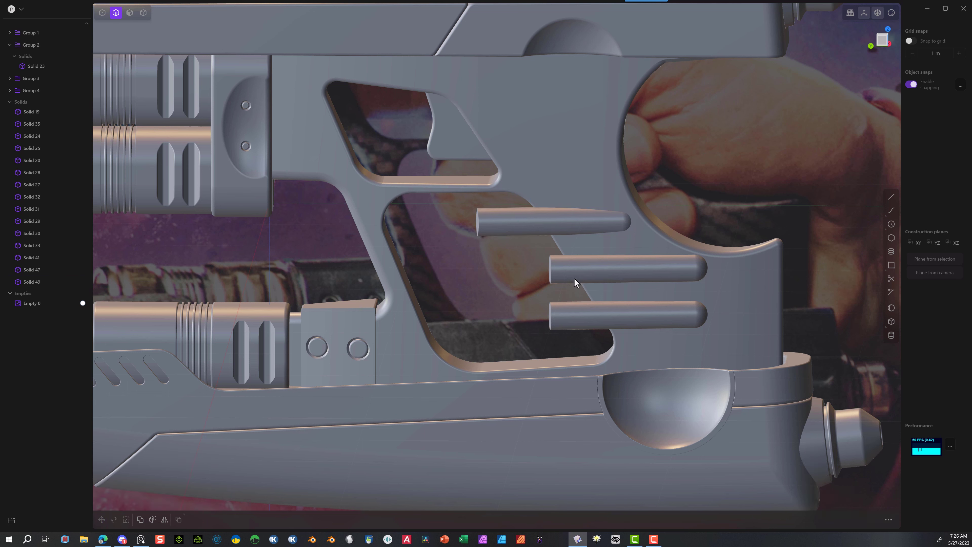
{"action": "key", "text": "f"}
{"action": "key", "text": "Escape"}
Step: Move the middle cylinder about 0.233 m forward along Y to stagger it between the other two
{"action": "left_click", "coordinate": [143, 12]}
{"action": "left_click", "coordinate": [635, 267]}
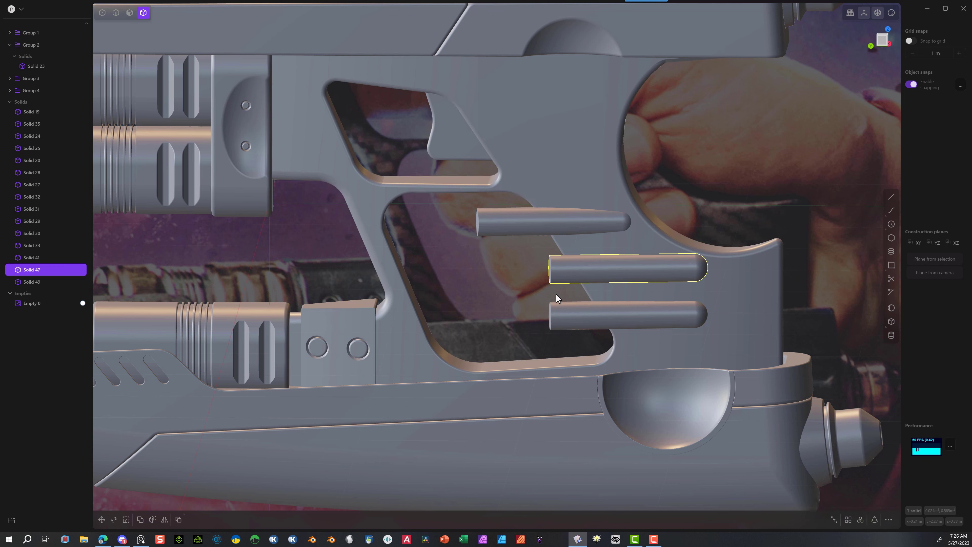
{"action": "key", "text": "g"}
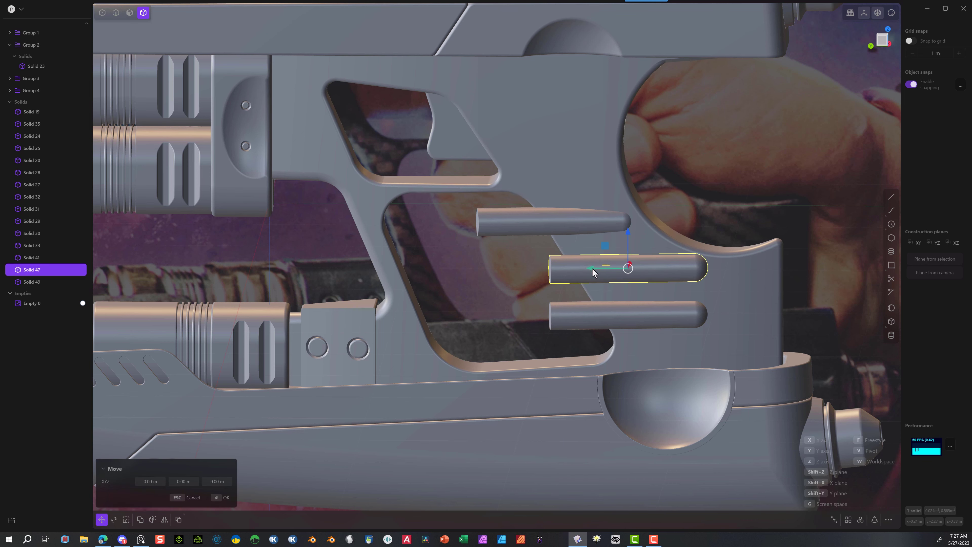
{"action": "left_click_drag", "start_coordinate": [592, 269], "coordinate": [550, 269]}
{"action": "middle_click_drag", "start_coordinate": [667, 259], "coordinate": [663, 248]}
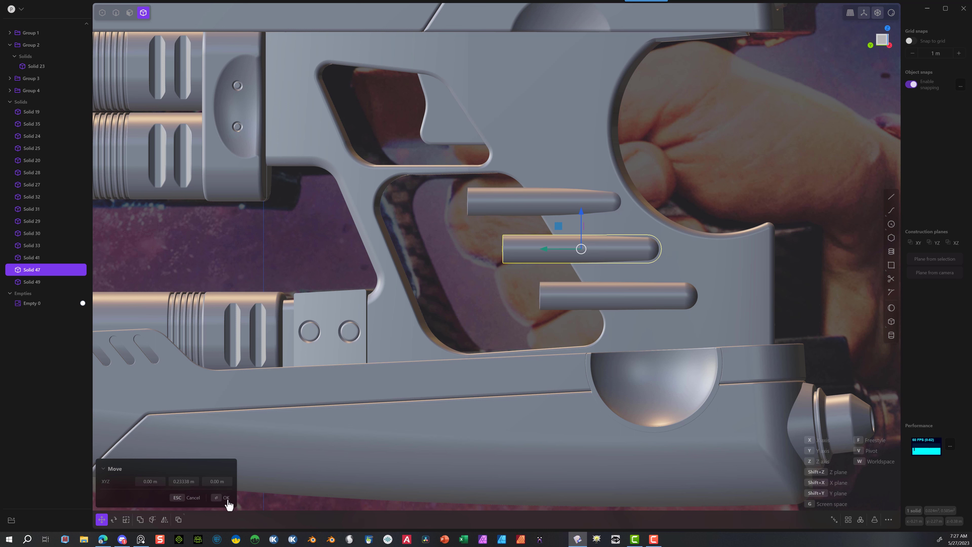
{"action": "left_click", "coordinate": [217, 498]}
Step: Scale the lower cylinder down uniformly to a factor of 0.75212 in the back view
{"action": "left_click", "coordinate": [590, 301]}
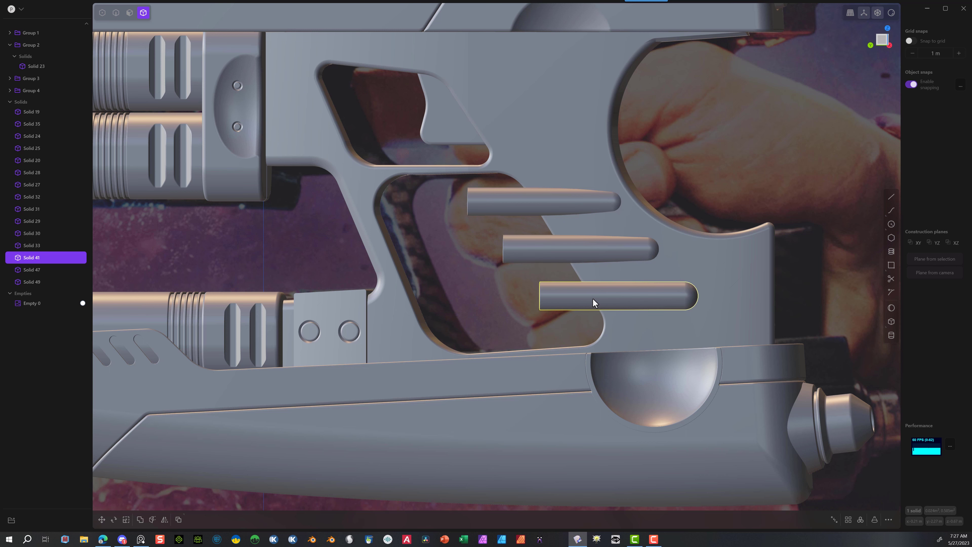
{"action": "left_click", "coordinate": [862, 47]}
{"action": "left_click", "coordinate": [869, 45]}
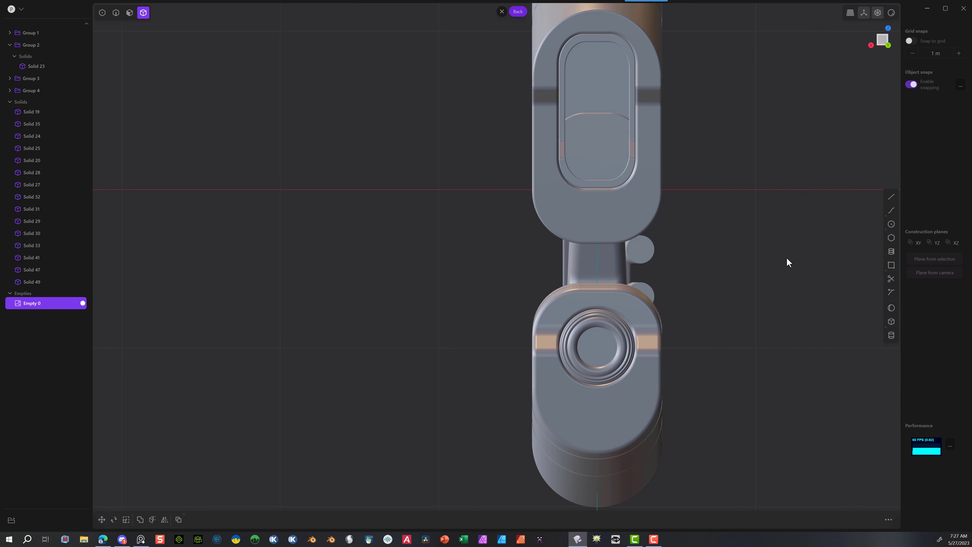
{"action": "left_click", "coordinate": [644, 293]}
{"action": "key", "text": "s"}
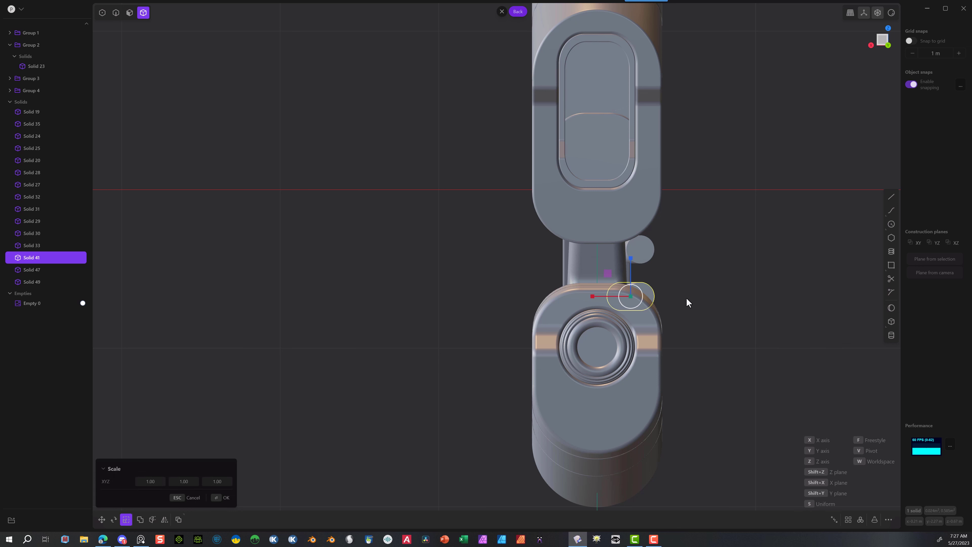
{"action": "left_click", "coordinate": [672, 299]}
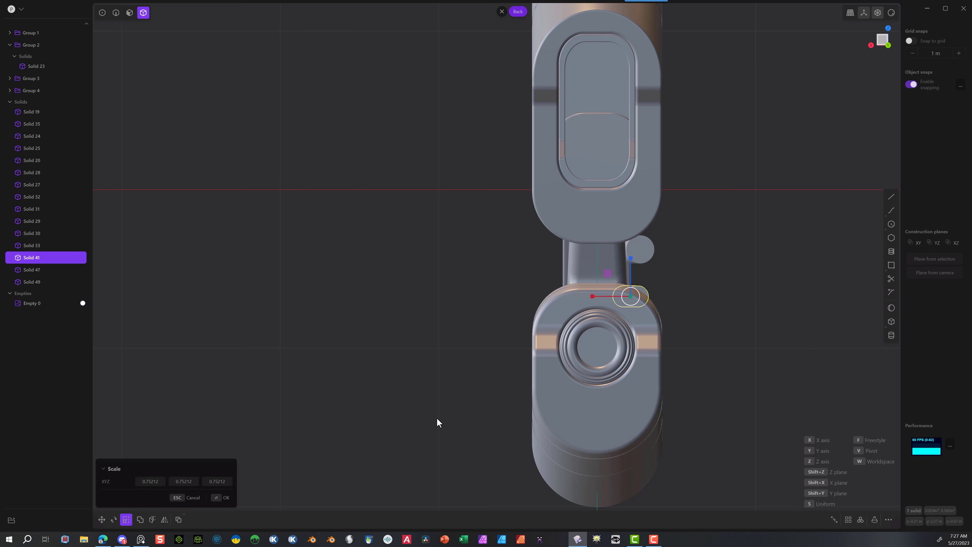
{"action": "left_click", "coordinate": [208, 483]}
{"action": "left_click", "coordinate": [226, 497]}
Step: Scale the middle cylinder down uniformly by about 0.75 to match the lower cylinder
{"action": "left_click", "coordinate": [646, 256]}
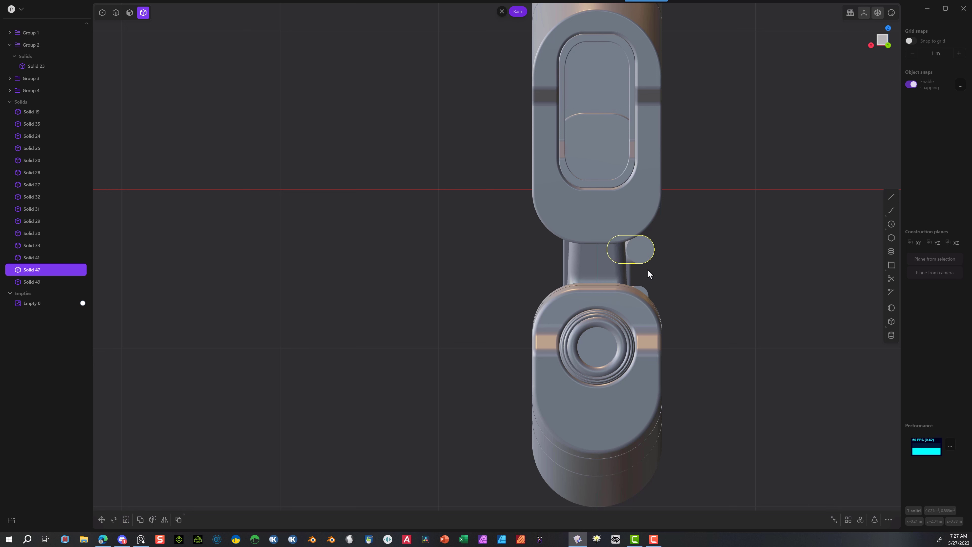
{"action": "key", "text": "s"}
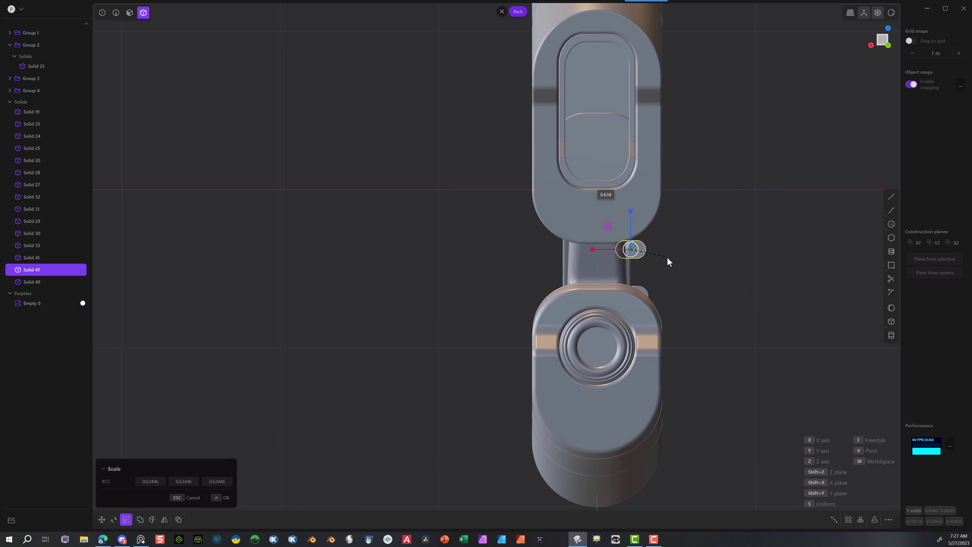
{"action": "left_click", "coordinate": [672, 258]}
{"action": "left_click", "coordinate": [213, 481]}
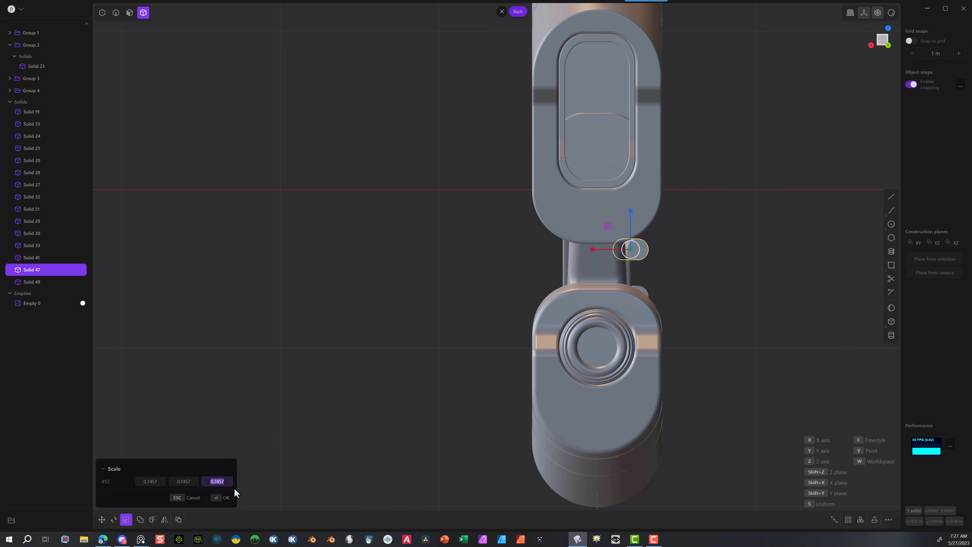
{"action": "left_click_drag", "start_coordinate": [225, 478], "coordinate": [225, 477]}
{"action": "left_click", "coordinate": [187, 481]}
{"action": "left_click", "coordinate": [221, 498]}
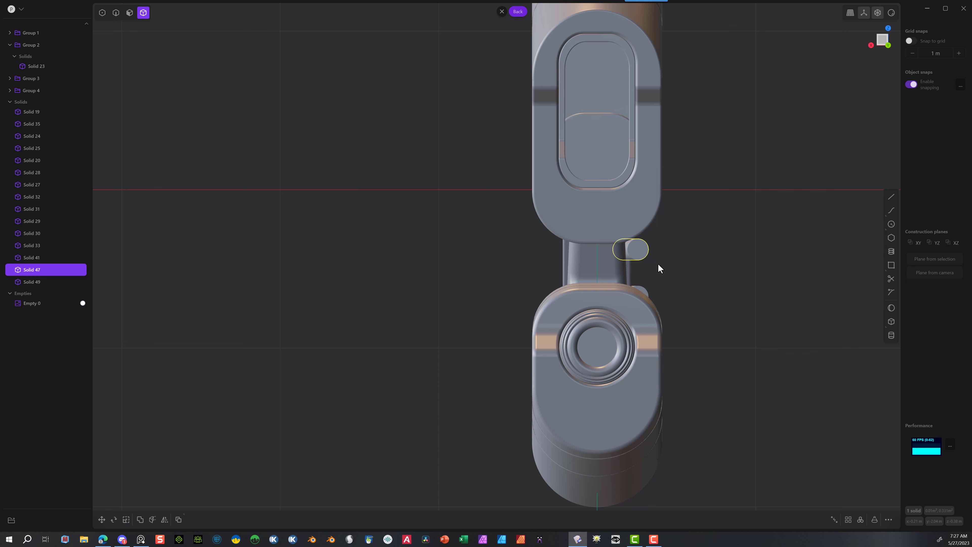
Step: Scale the upper cylinder down uniformly to a factor of 0.75212 on all three axes
{"action": "middle_click_drag", "start_coordinate": [688, 237], "coordinate": [727, 217]}
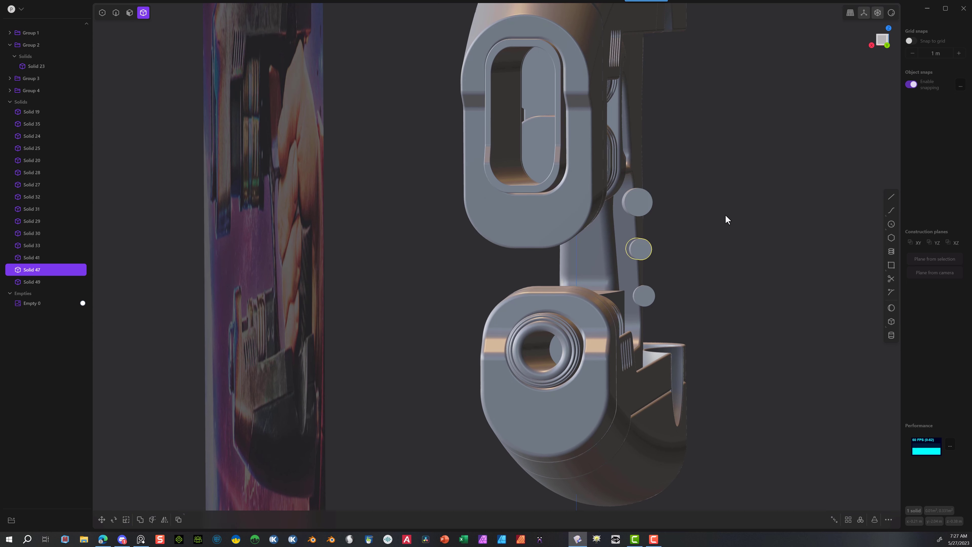
{"action": "left_click", "coordinate": [647, 207]}
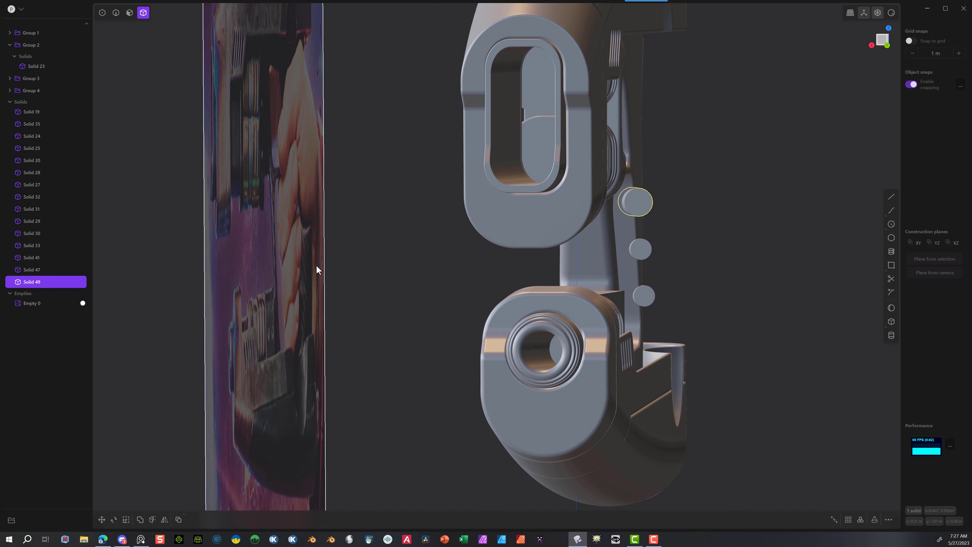
{"action": "key", "text": "s"}
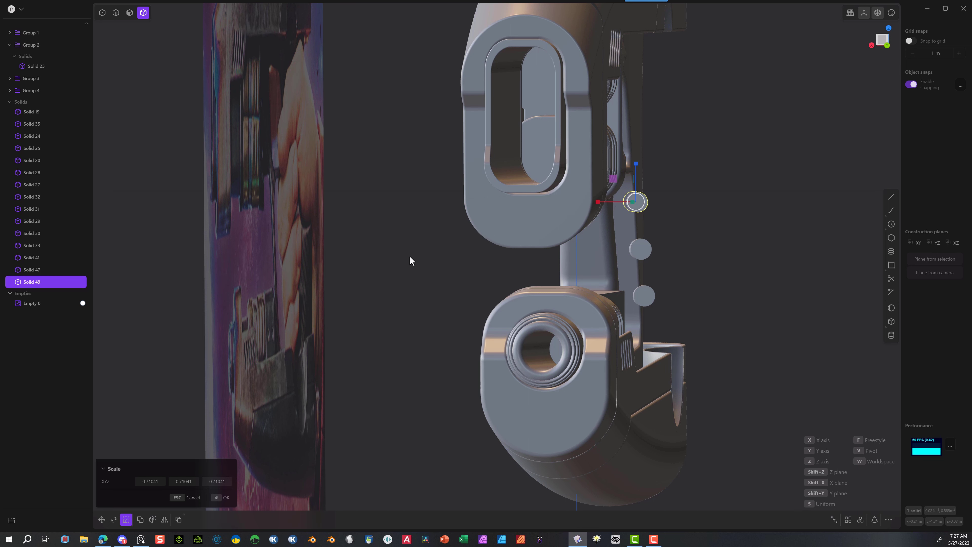
{"action": "left_click", "coordinate": [191, 481]}
{"action": "type", "text": "0.75212"}
{"action": "left_click", "coordinate": [215, 481]}
{"action": "type", "text": "0.75212"}
{"action": "left_click", "coordinate": [147, 481]}
{"action": "left_click", "coordinate": [217, 501]}
Step: Move the lower cylinder slightly along X to adjust how deep it sits in the grip's side
{"action": "middle_click_drag", "start_coordinate": [423, 339], "coordinate": [325, 356]}
{"action": "middle_click_drag", "start_coordinate": [650, 293], "coordinate": [455, 368]}
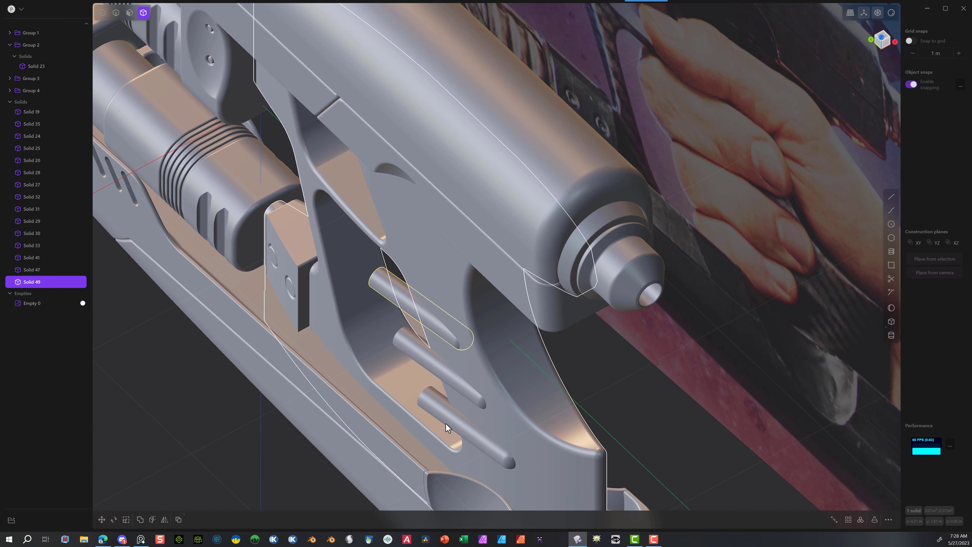
{"action": "left_click", "coordinate": [427, 404]}
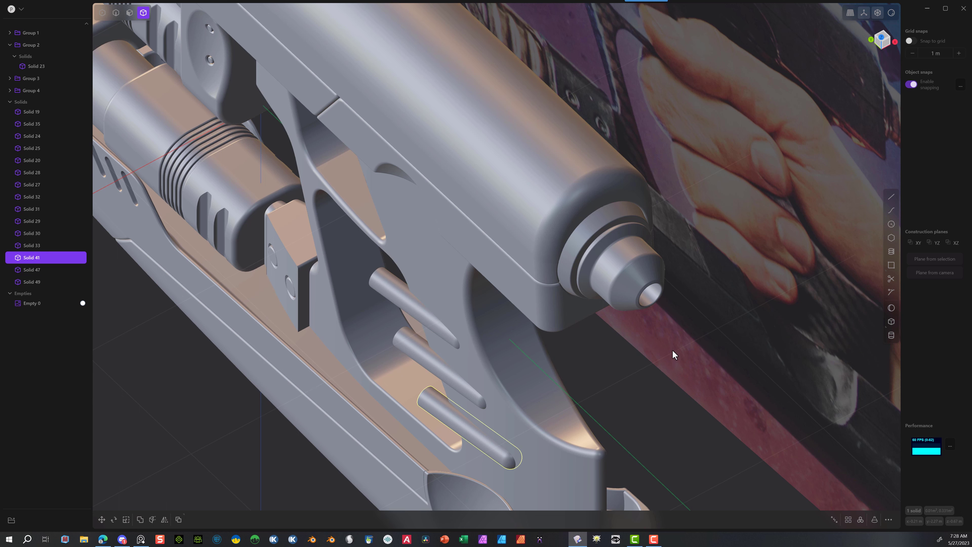
{"action": "middle_click_drag", "start_coordinate": [699, 395], "coordinate": [657, 371]}
{"action": "left_click", "coordinate": [229, 462]}
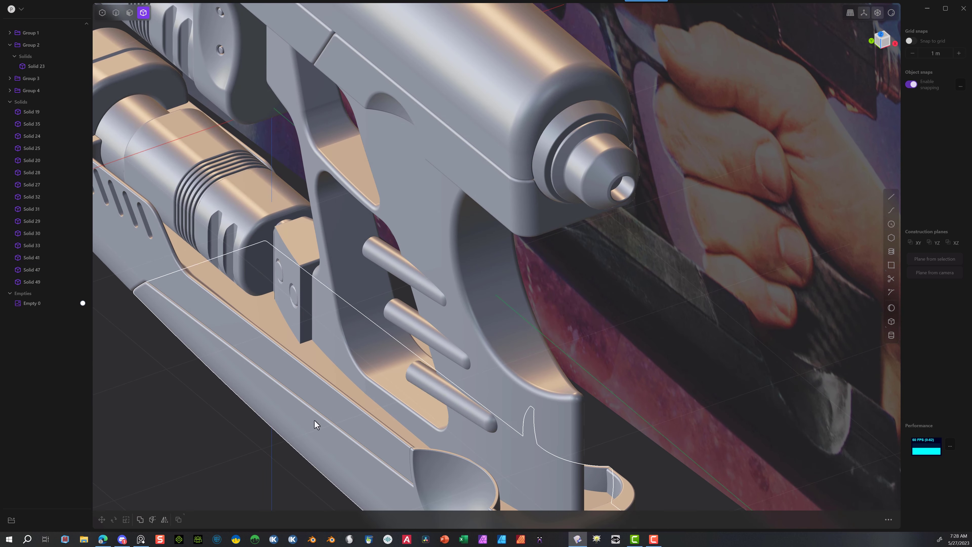
{"action": "left_click", "coordinate": [419, 383]}
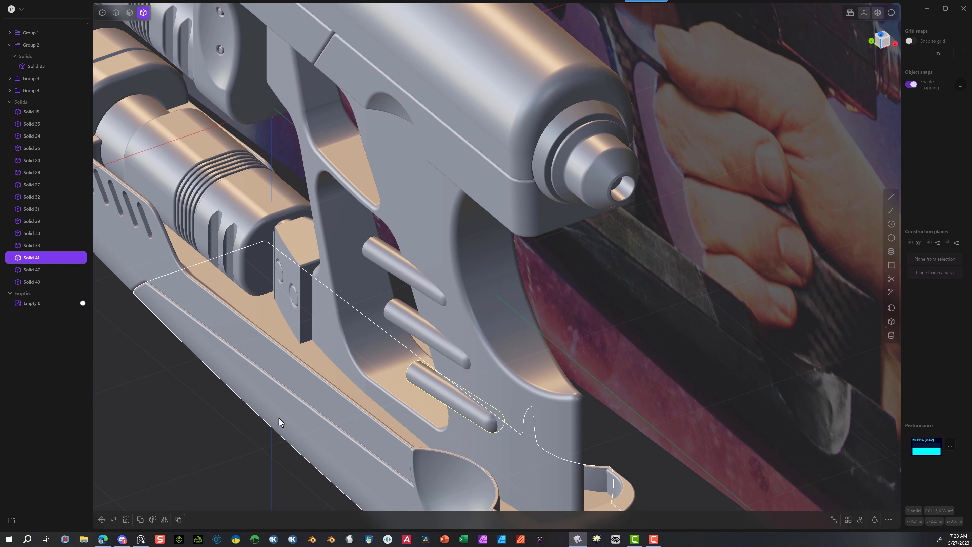
{"action": "key", "text": "g"}
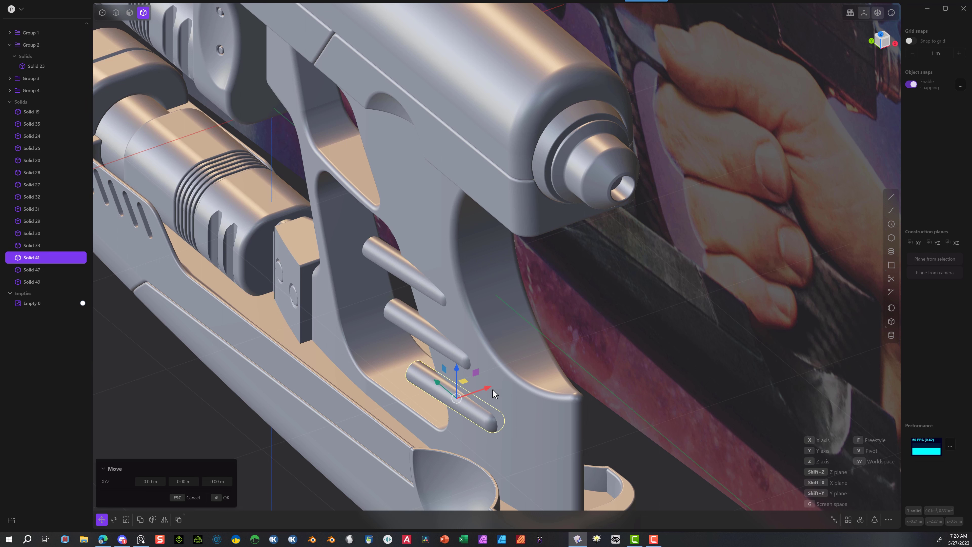
{"action": "left_click_drag", "start_coordinate": [491, 388], "coordinate": [492, 387]}
{"action": "left_click", "coordinate": [215, 494]}
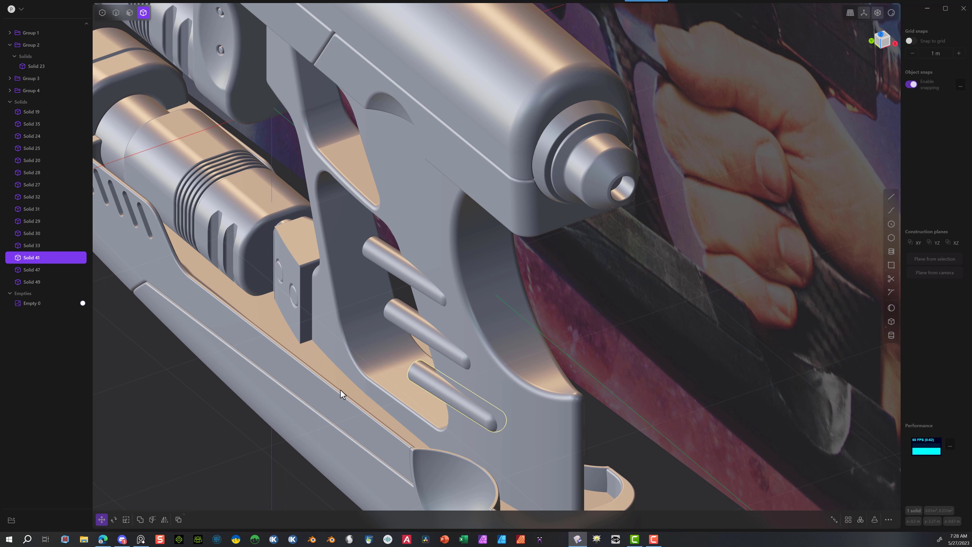
Step: Adjust the middle cylinder's depth in the grip's side with a tiny move along X
{"action": "left_click", "coordinate": [399, 320]}
{"action": "key", "text": "g"}
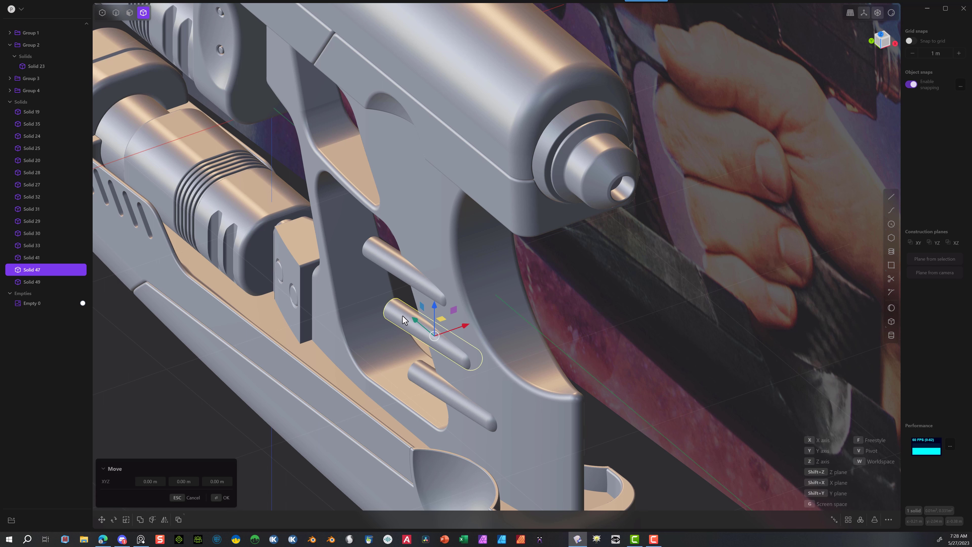
{"action": "left_click_drag", "start_coordinate": [462, 326], "coordinate": [466, 326]}
{"action": "left_click", "coordinate": [226, 497]}
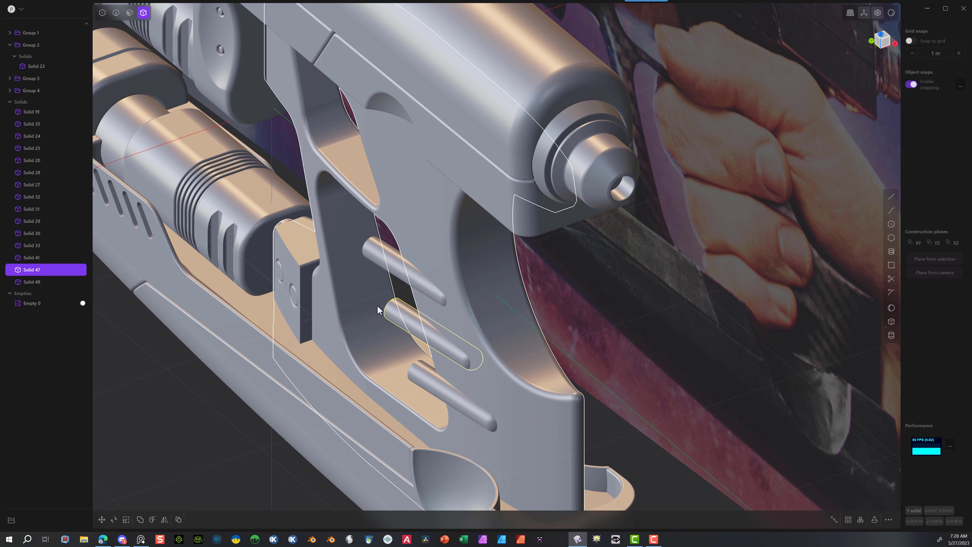
Step: Move the upper cylinder about 0.007 m along X and 0.074 m backward along Y, and rotate it about 1.85° around the negative Z axis
{"action": "left_click", "coordinate": [373, 265]}
{"action": "key", "text": "g"}
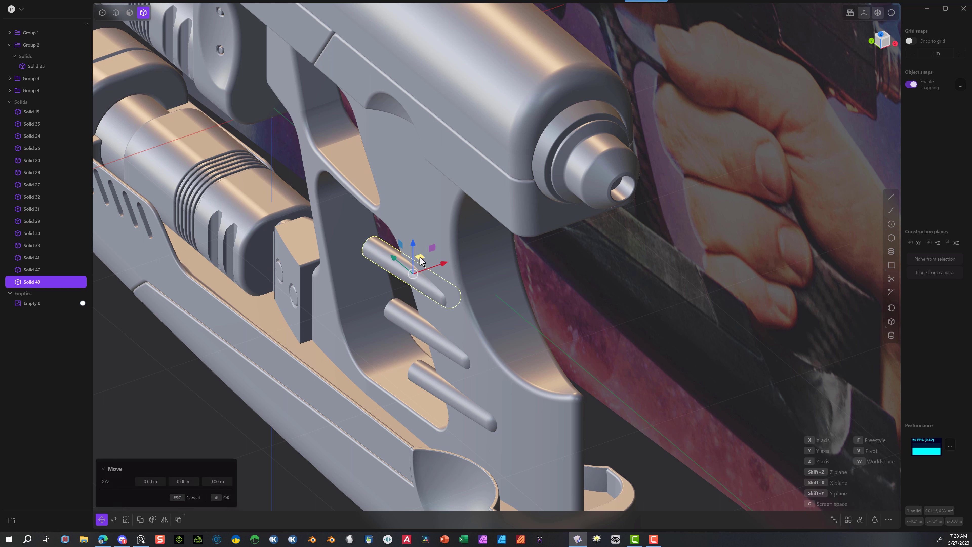
{"action": "left_click_drag", "start_coordinate": [438, 265], "coordinate": [402, 267]}
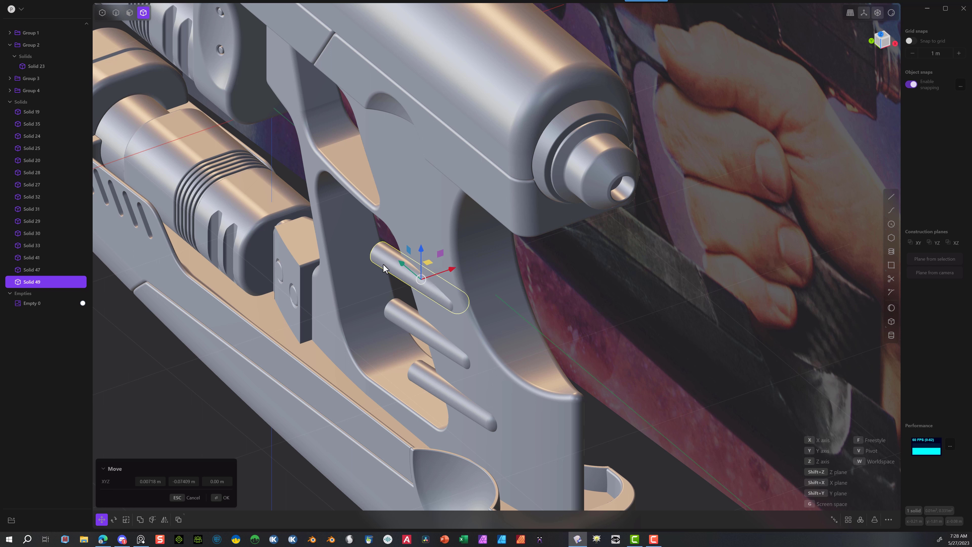
{"action": "key", "text": "r"}
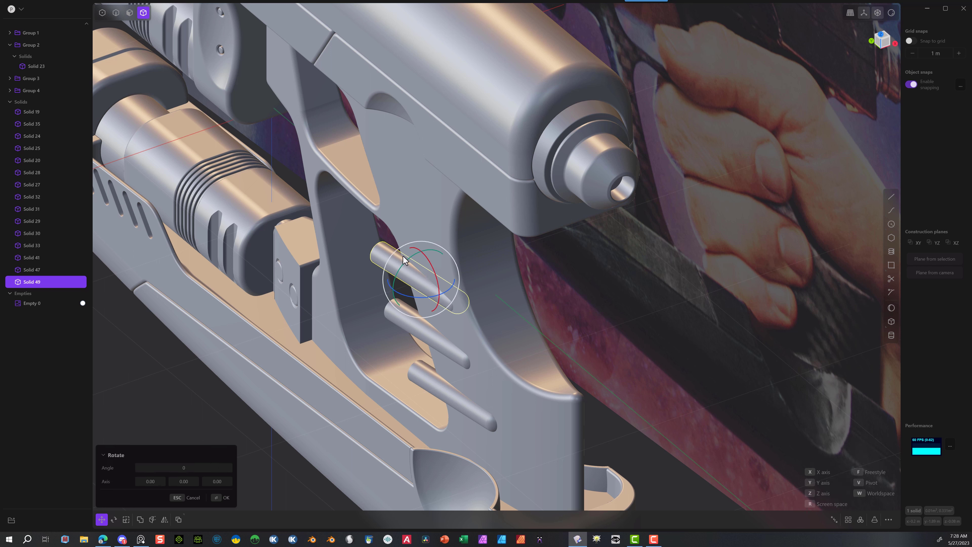
{"action": "left_click", "coordinate": [442, 293]}
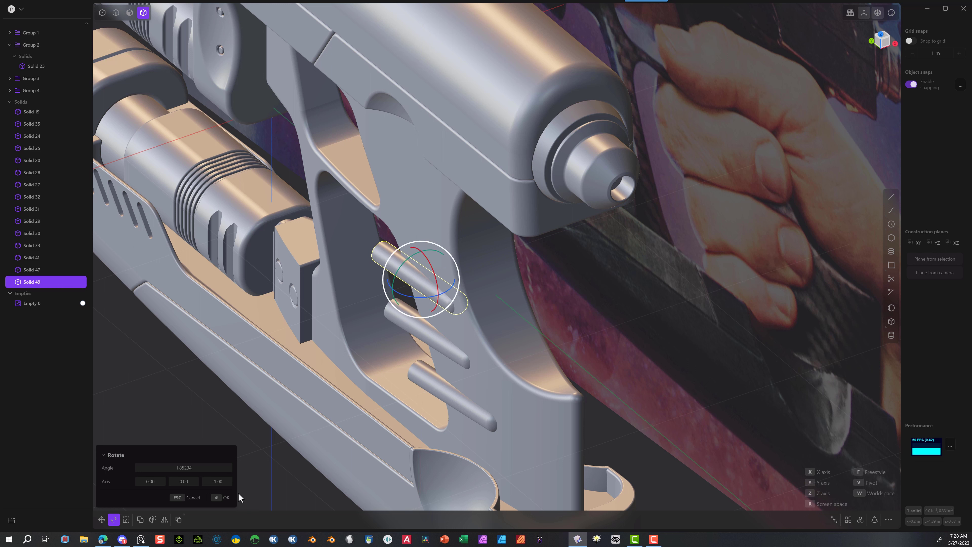
{"action": "left_click", "coordinate": [224, 499]}
Step: Move the lower cylinder about 0.014 m along X to sink it further into the grip
{"action": "middle_click_drag", "start_coordinate": [245, 471], "coordinate": [540, 399]}
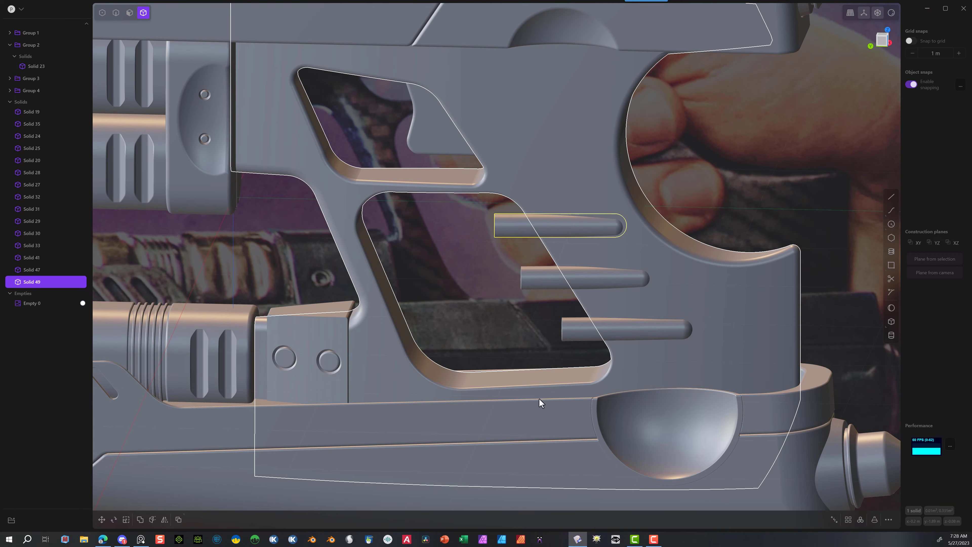
{"action": "left_click", "coordinate": [586, 330]}
{"action": "middle_click_drag", "start_coordinate": [683, 315], "coordinate": [472, 349]}
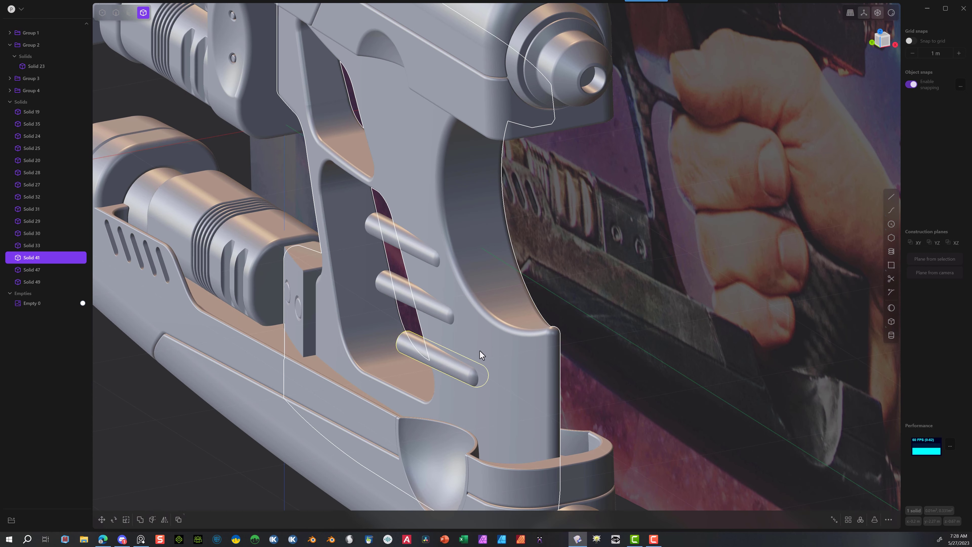
{"action": "key", "text": "g"}
{"action": "key", "text": "x"}
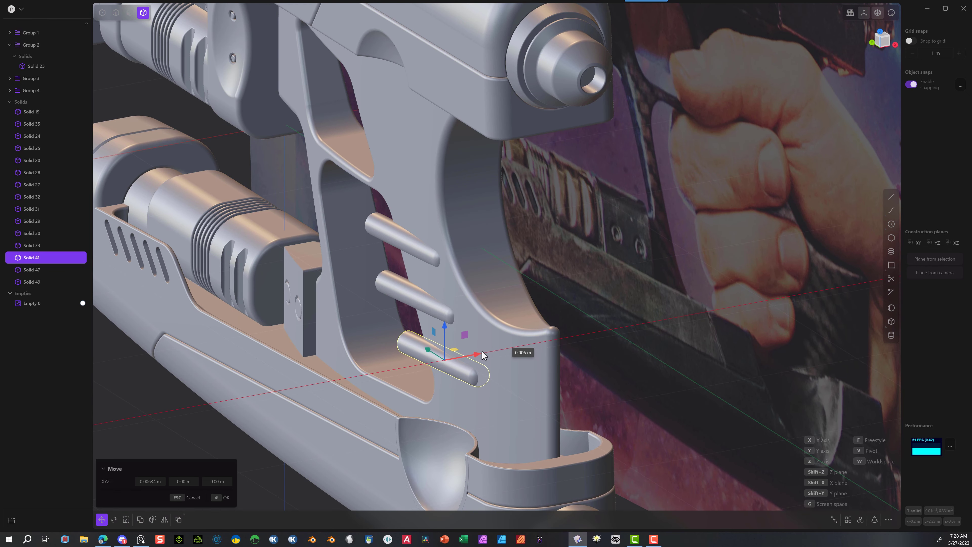
{"action": "left_click_drag", "start_coordinate": [483, 352], "coordinate": [483, 352]}
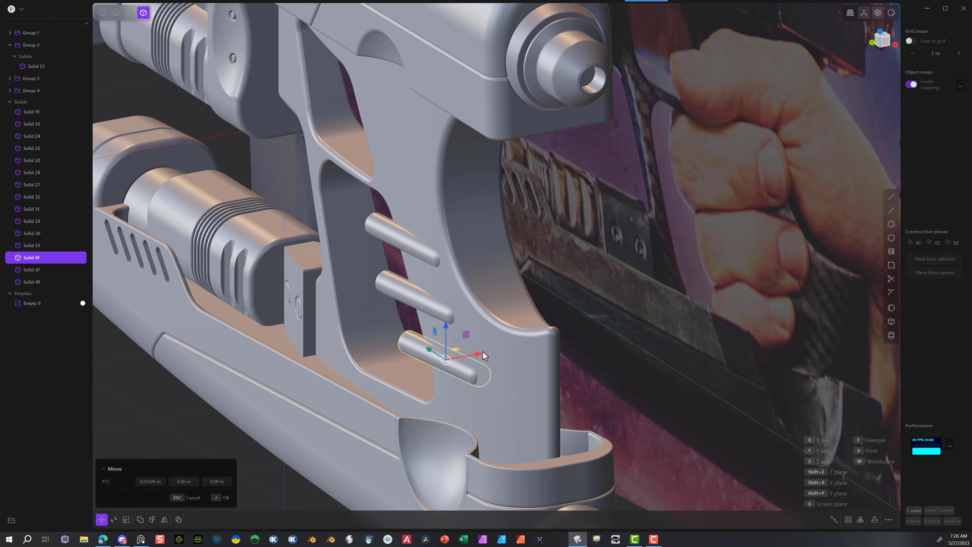
{"action": "left_click", "coordinate": [219, 498]}
Step: Hide the reference image and show the blaster in the left view
{"action": "middle_click_drag", "start_coordinate": [234, 476], "coordinate": [325, 430]}
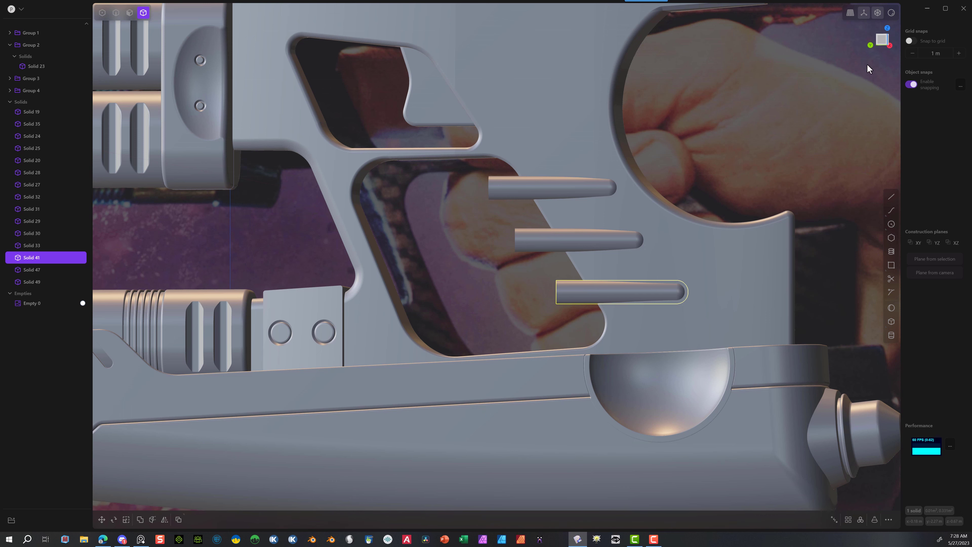
{"action": "left_click", "coordinate": [890, 46]}
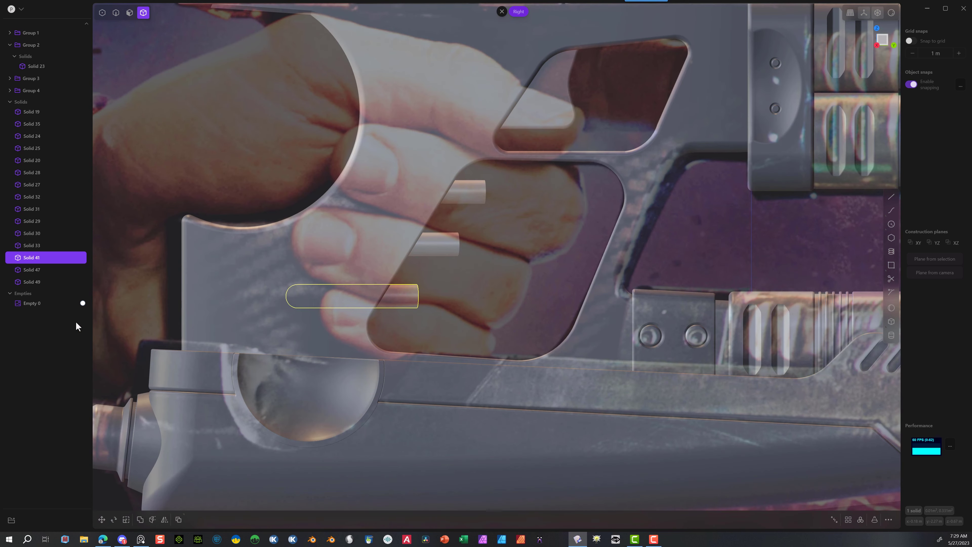
{"action": "left_click", "coordinate": [69, 303]}
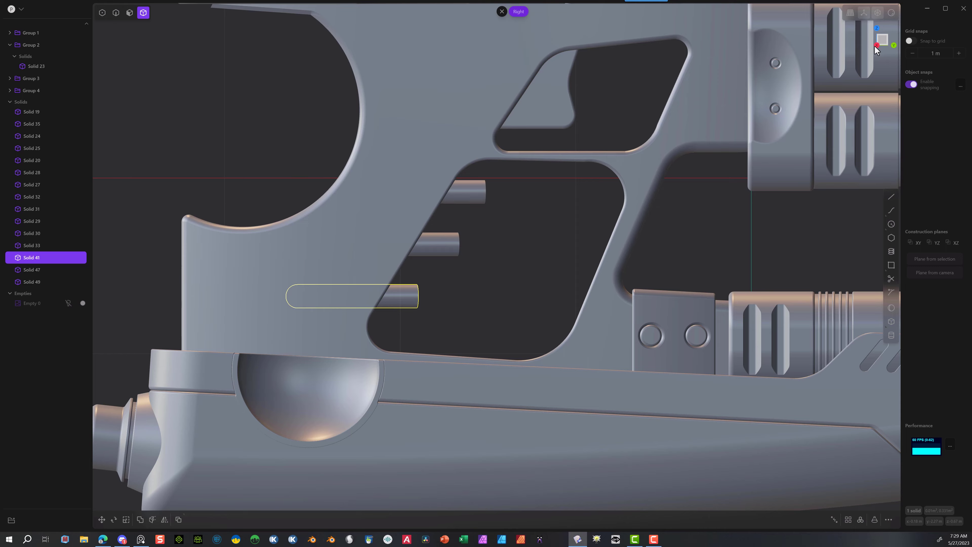
{"action": "middle_click_drag", "start_coordinate": [816, 234], "coordinate": [933, 67]}
{"action": "left_click", "coordinate": [882, 42]}
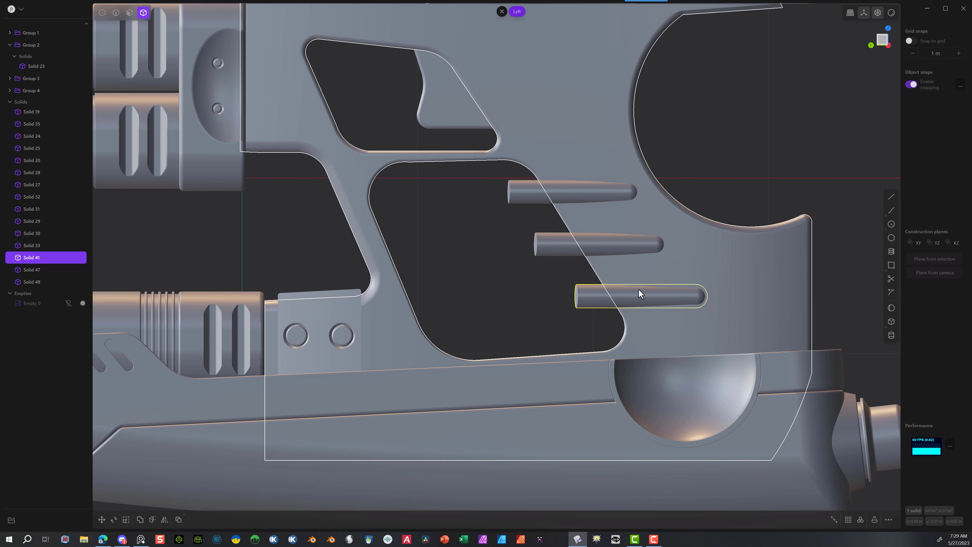
Step: Move the lower cylinder about 0.03 m forward along Y and 0.029 m down, and clear the selection
{"action": "left_click", "coordinate": [661, 299]}
{"action": "left_click", "coordinate": [600, 304]}
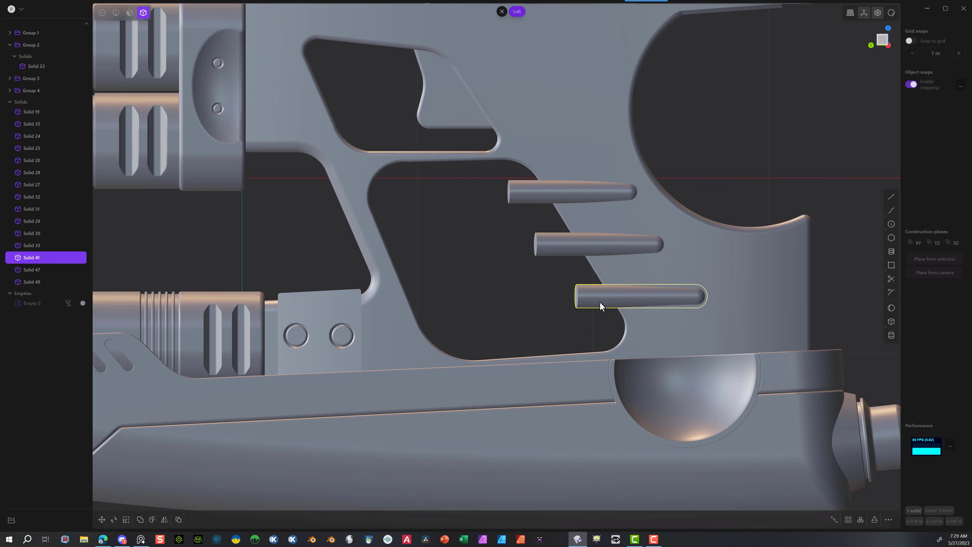
{"action": "key", "text": "g"}
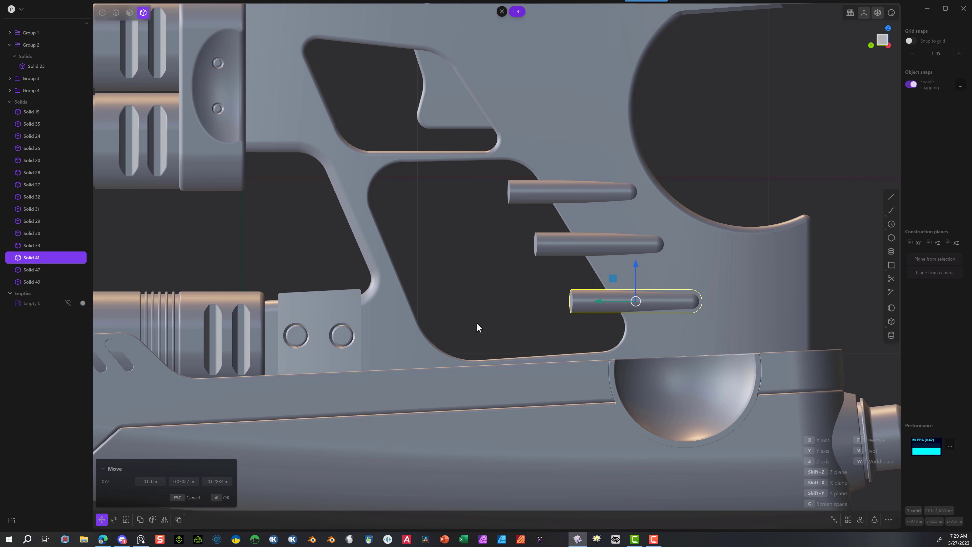
{"action": "left_click", "coordinate": [214, 500]}
{"action": "left_click", "coordinate": [476, 279]}
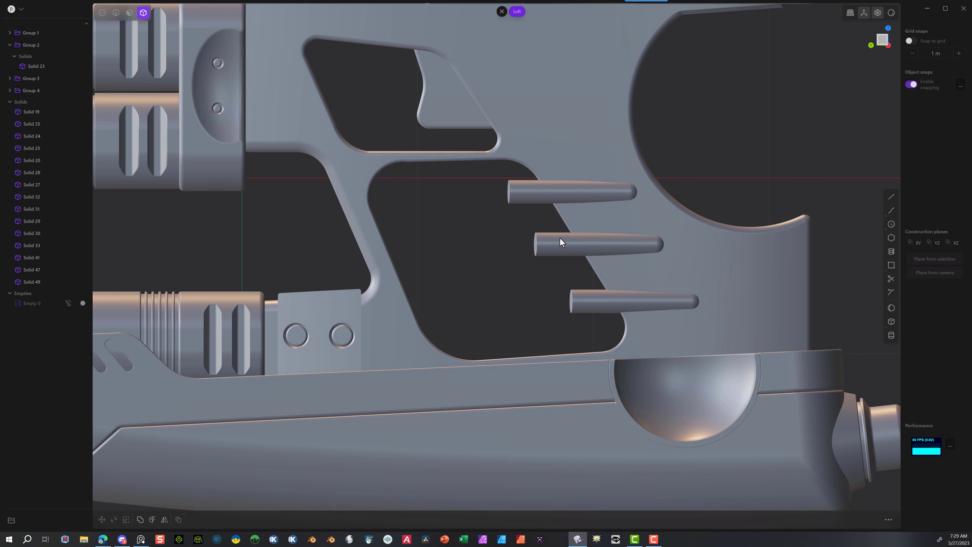
Step: Move the middle cylinder about 0.005 m along X, -0.014 m along Y and -0.013 m along Z
{"action": "left_click", "coordinate": [560, 237]}
{"action": "key", "text": "g"}
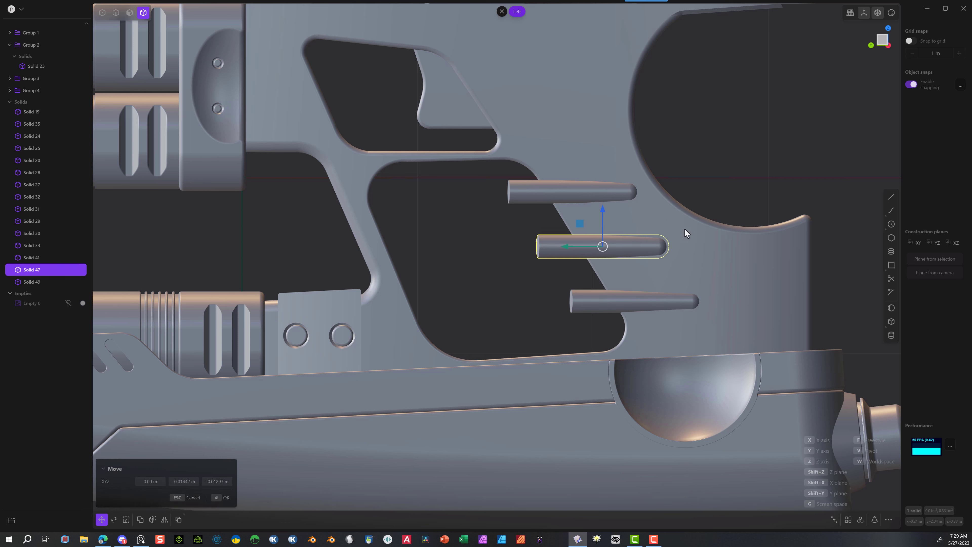
{"action": "middle_click_drag", "start_coordinate": [686, 233], "coordinate": [620, 223]}
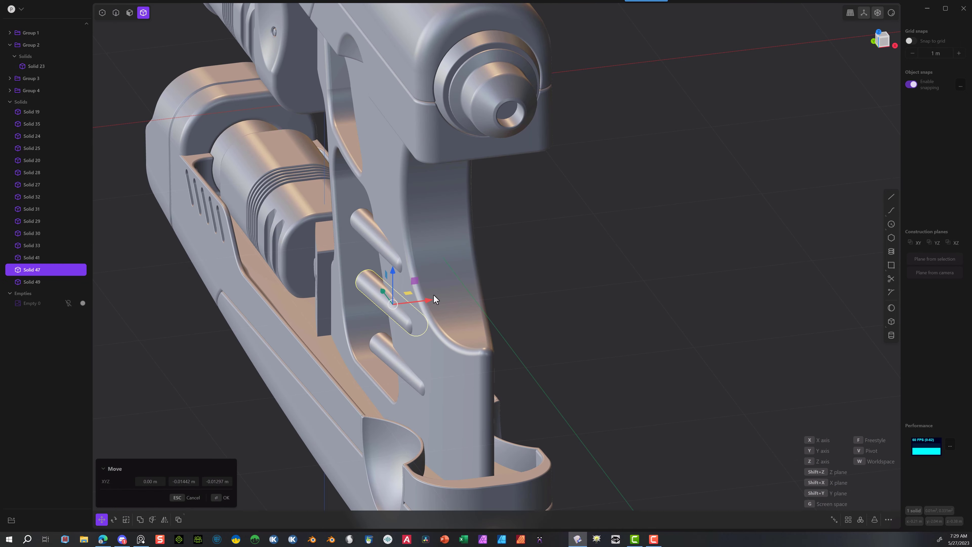
{"action": "left_click_drag", "start_coordinate": [429, 299], "coordinate": [431, 299]}
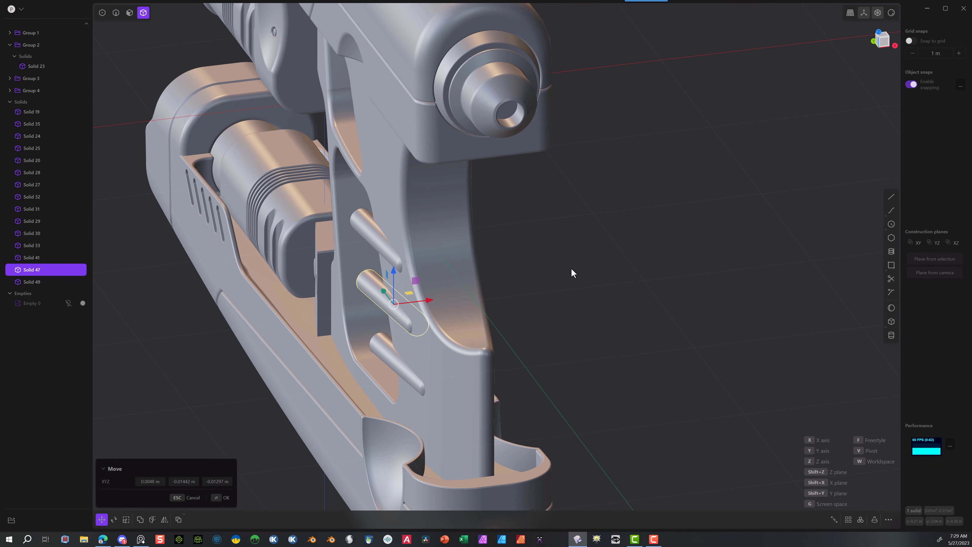
{"action": "middle_click_drag", "start_coordinate": [572, 268], "coordinate": [677, 240]}
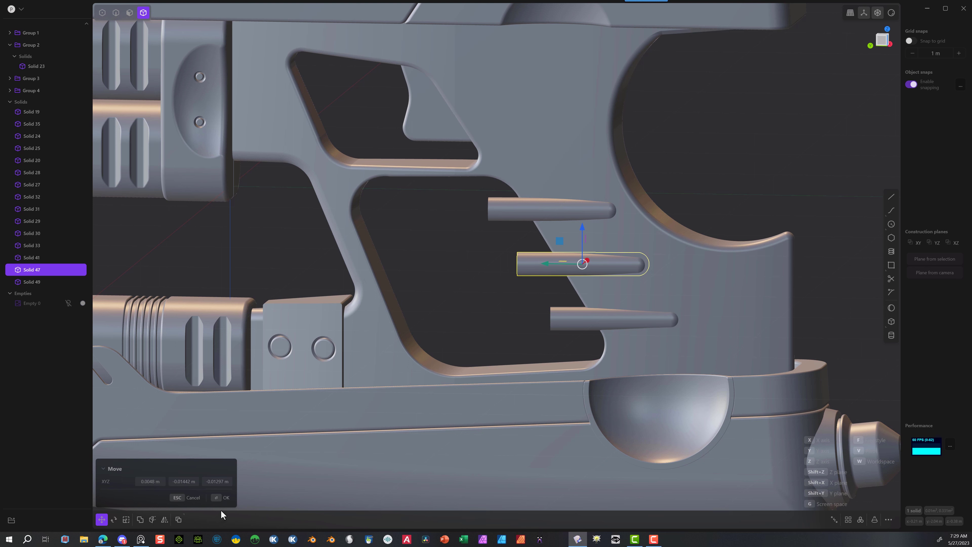
{"action": "left_click", "coordinate": [225, 497]}
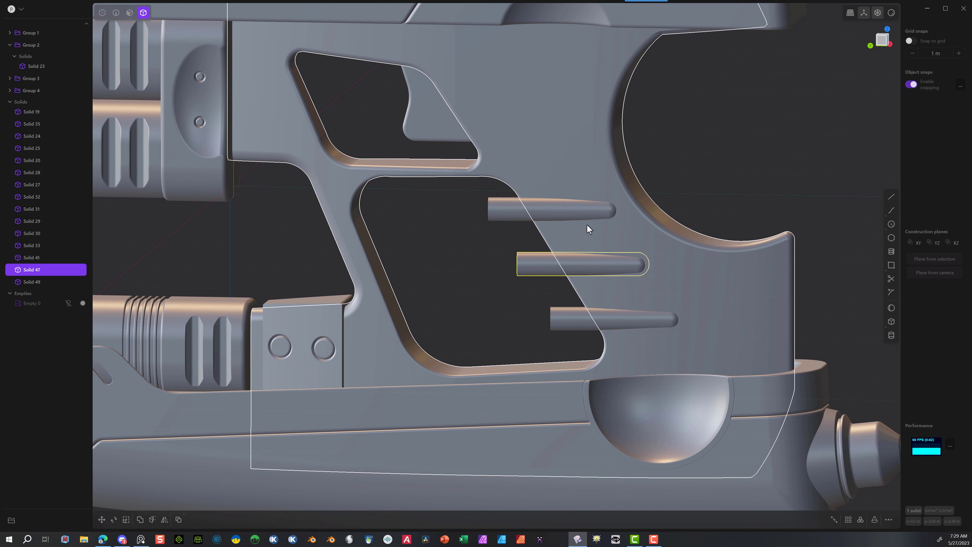
Step: Mirror the three grip cylinders across the X axis onto the opposite side of the grip
{"action": "left_click", "coordinate": [500, 214]}
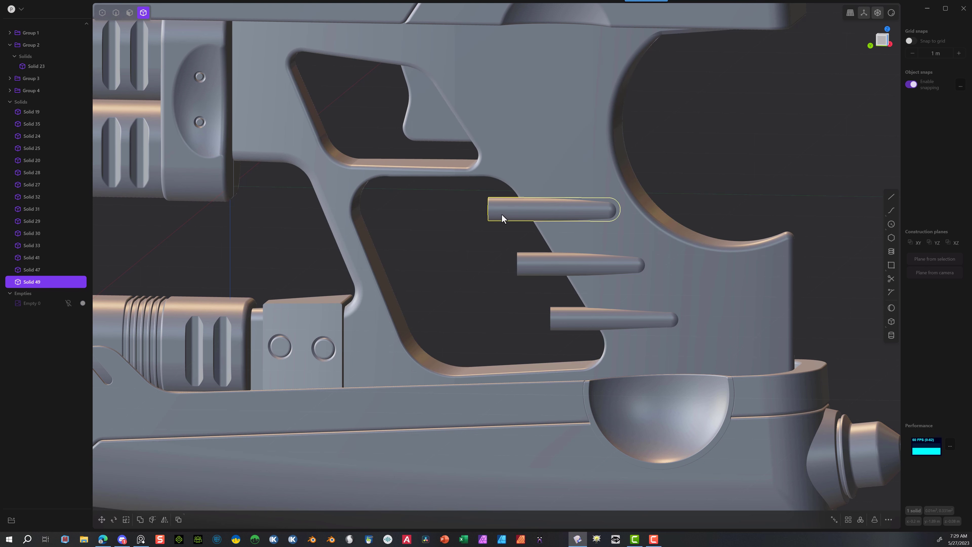
{"action": "left_click", "coordinate": [534, 262], "text": "shift"}
{"action": "left_click", "coordinate": [564, 316], "text": "shift"}
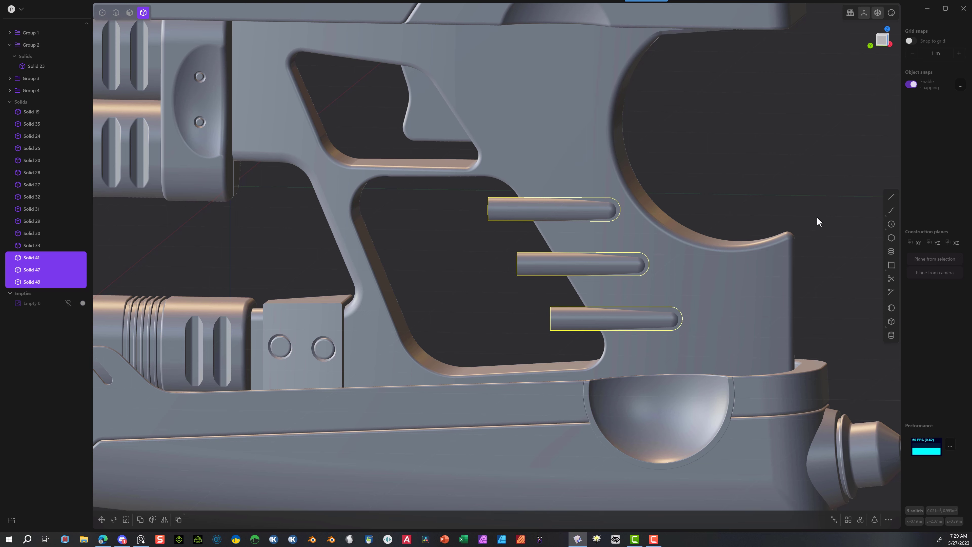
{"action": "middle_click_drag", "start_coordinate": [831, 211], "coordinate": [471, 362]}
{"action": "left_click", "coordinate": [165, 519]}
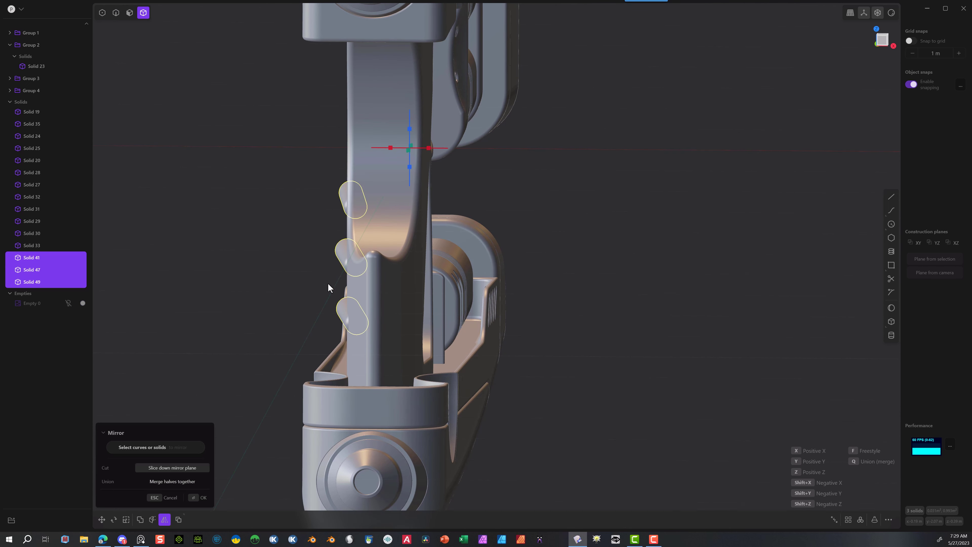
{"action": "left_click", "coordinate": [390, 148]}
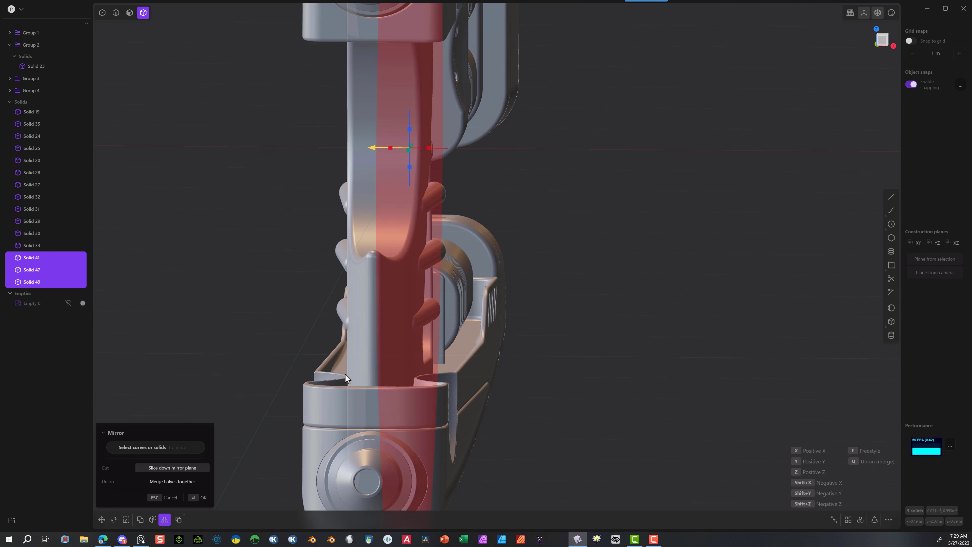
{"action": "left_click", "coordinate": [198, 499]}
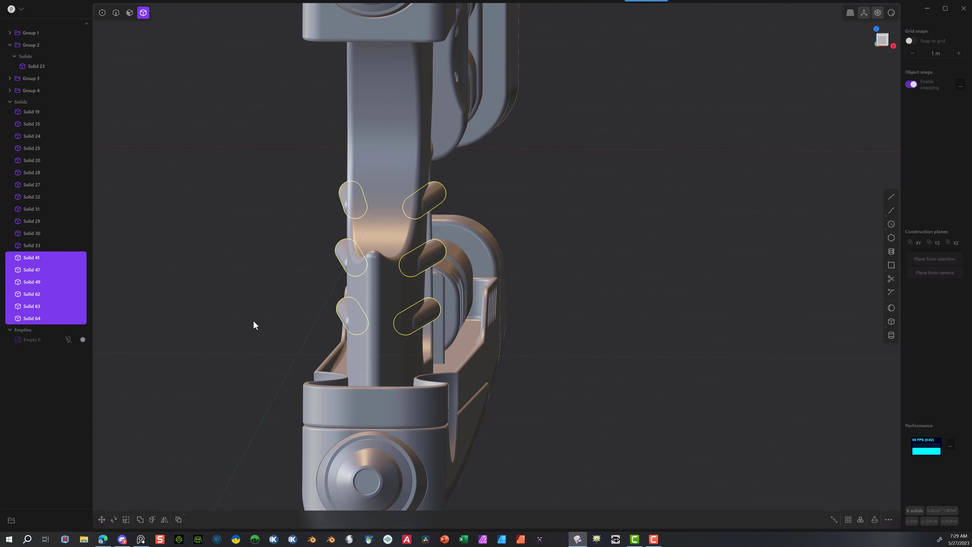
Step: Union the three original cylinders with the grip body using a Boolean
{"action": "middle_click_drag", "start_coordinate": [253, 326], "coordinate": [329, 330]}
{"action": "middle_click_drag", "start_coordinate": [744, 156], "coordinate": [783, 157]}
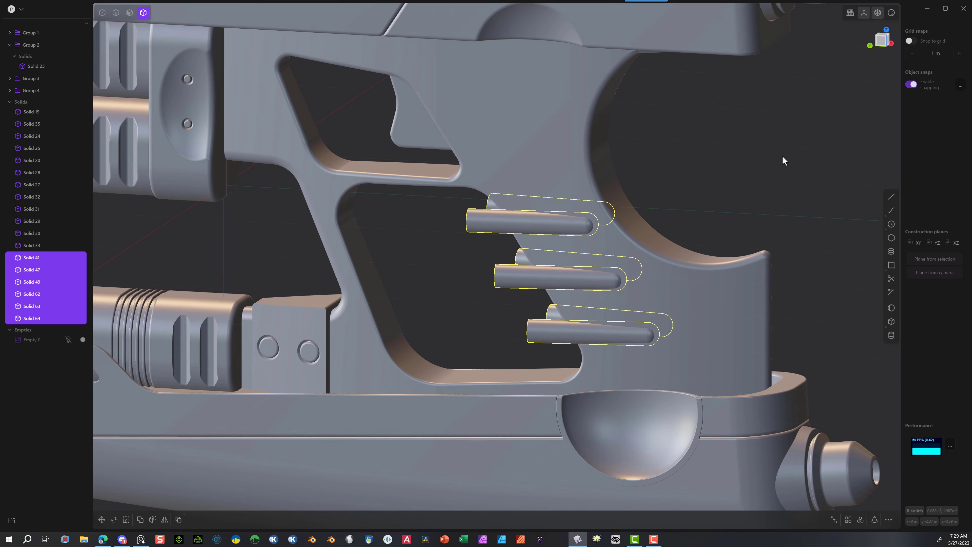
{"action": "left_click", "coordinate": [709, 152]}
{"action": "left_click", "coordinate": [556, 111]}
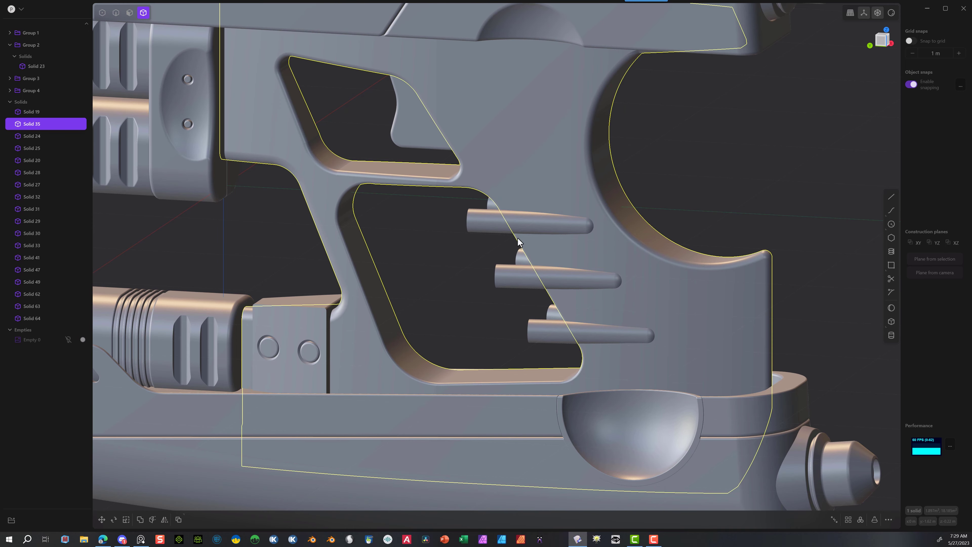
{"action": "left_click", "coordinate": [490, 229]}
{"action": "left_click", "coordinate": [505, 278]}
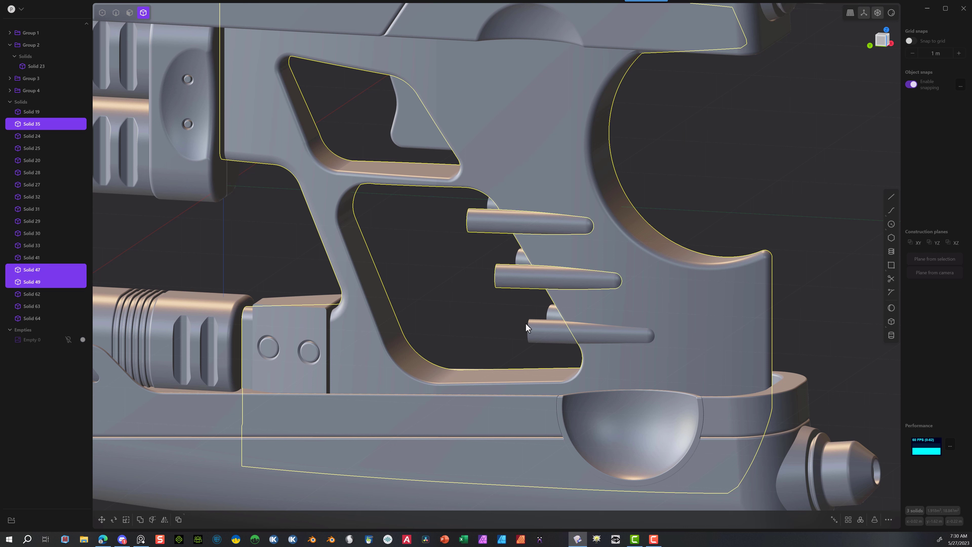
{"action": "left_click", "coordinate": [536, 336]}
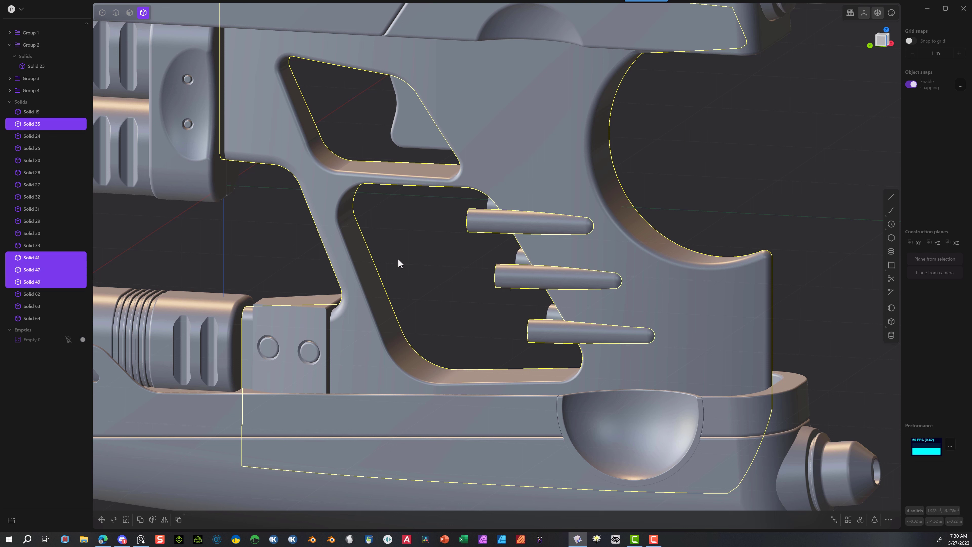
{"action": "key", "text": "shift+d"}
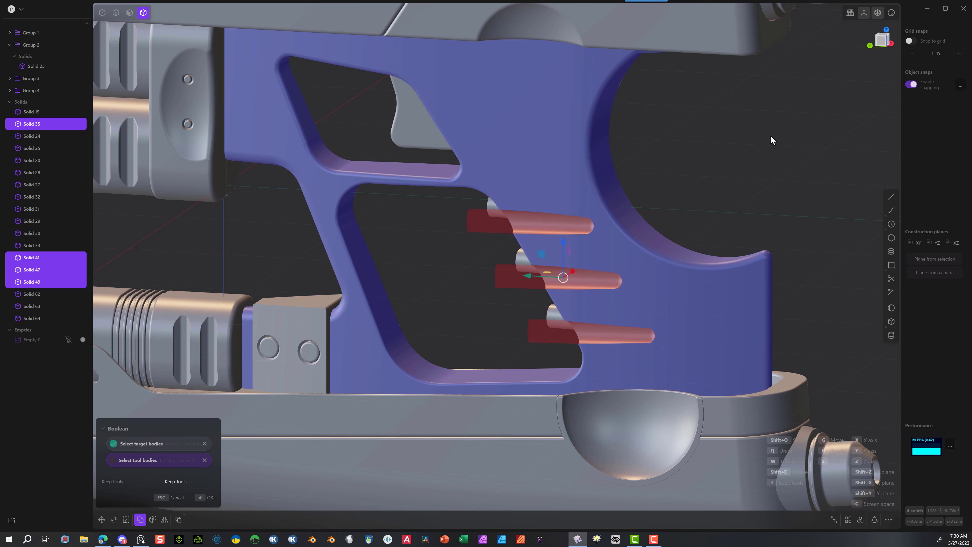
{"action": "key", "text": "q"}
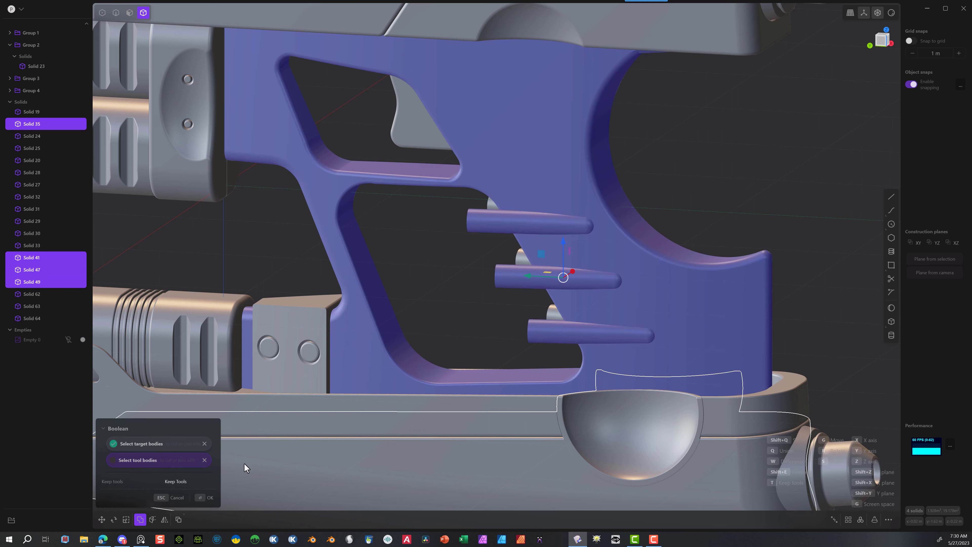
{"action": "left_click", "coordinate": [206, 498]}
{"action": "middle_click_drag", "start_coordinate": [703, 194], "coordinate": [393, 134]}
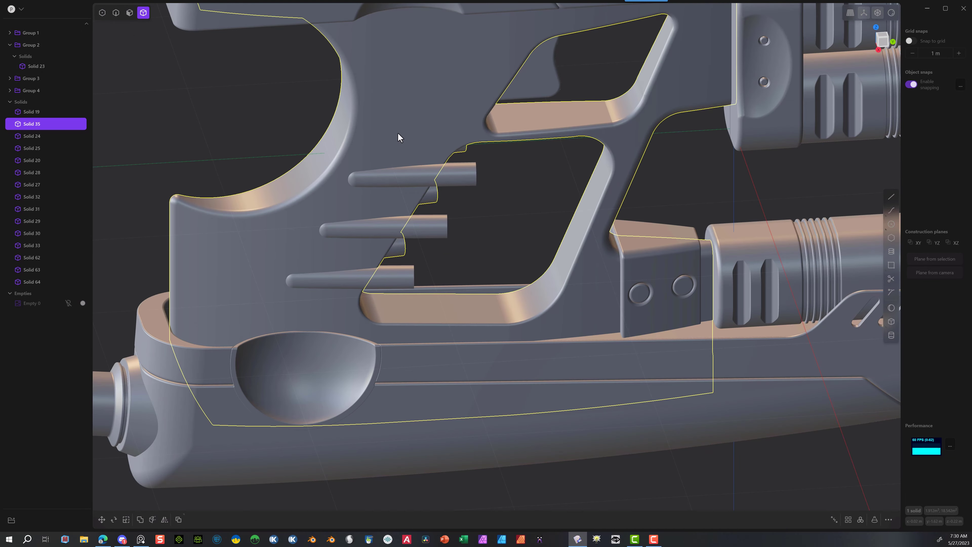
{"action": "key", "text": "Escape"}
{"action": "left_click", "coordinate": [385, 185]}
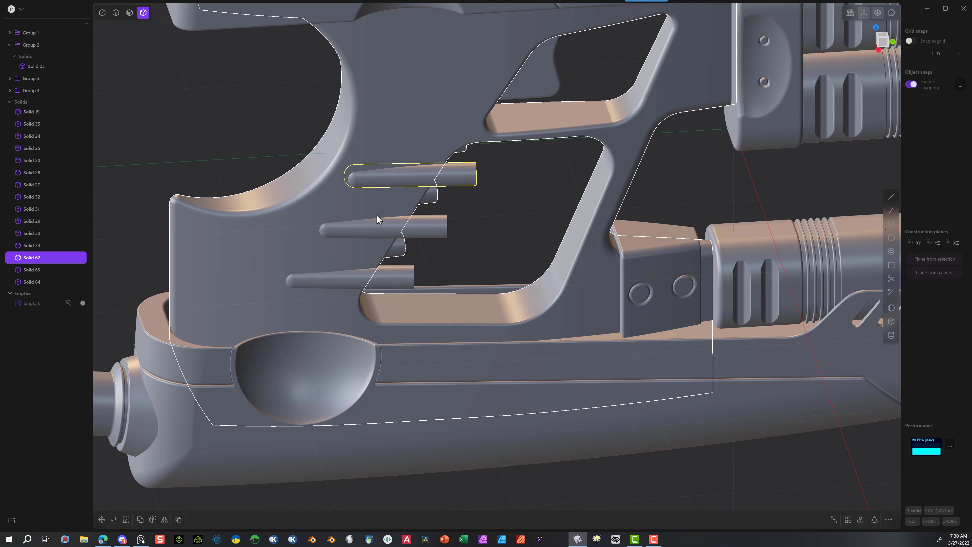
{"action": "left_click", "coordinate": [366, 229]}
{"action": "left_click", "coordinate": [332, 282]}
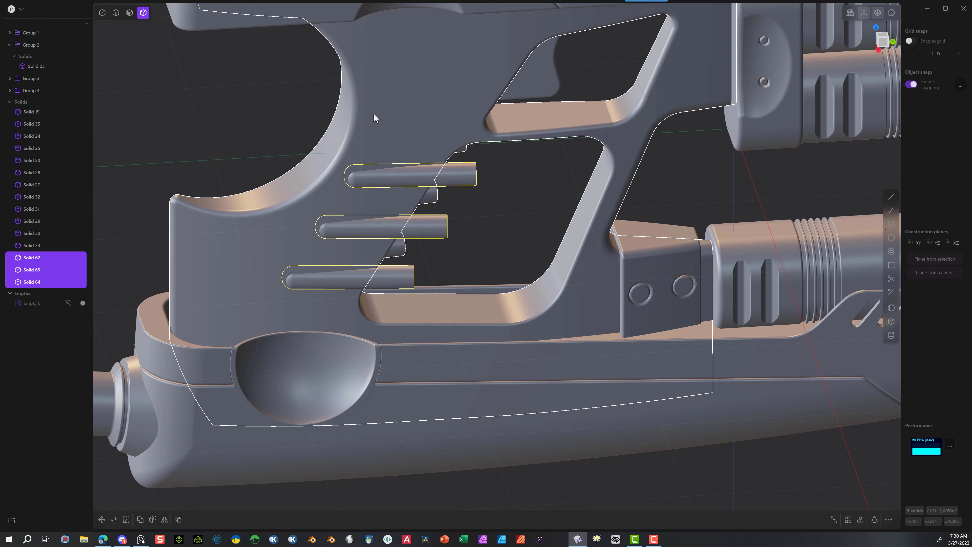
{"action": "key", "text": "shift+b"}
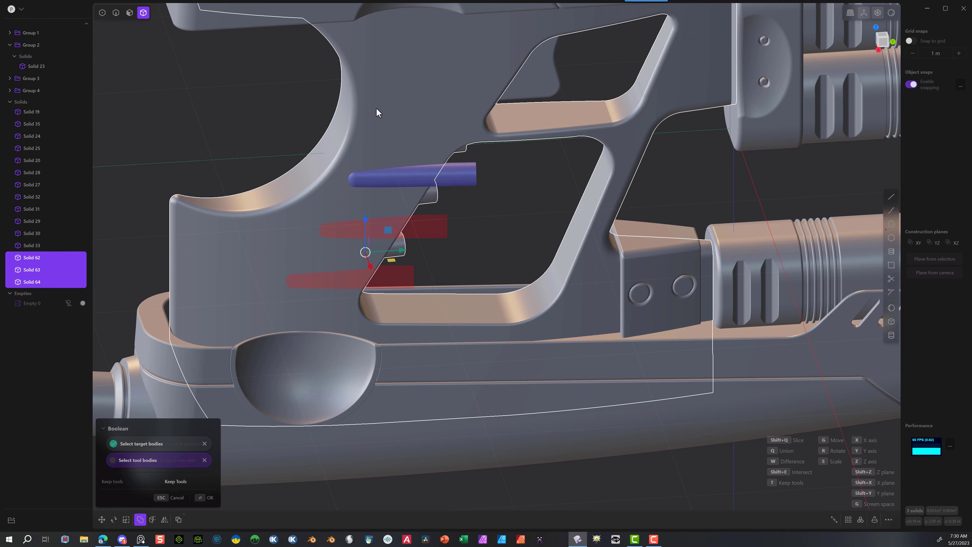
{"action": "left_click", "coordinate": [196, 498]}
{"action": "middle_click_drag", "start_coordinate": [211, 123], "coordinate": [770, 169]}
{"action": "left_click", "coordinate": [769, 170]}
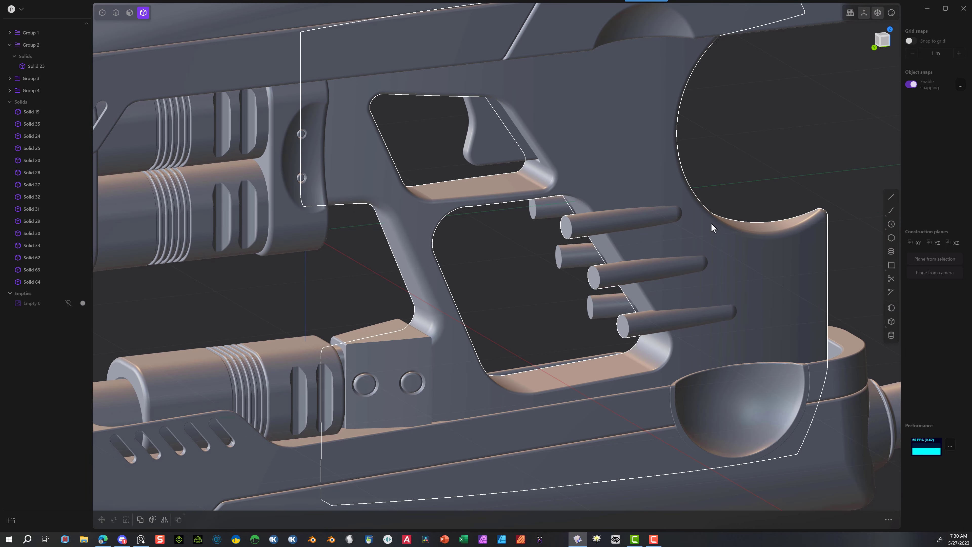
Step: Union the three mirrored cylinders with the grip body using a Boolean
{"action": "left_click", "coordinate": [695, 237]}
{"action": "middle_click_drag", "start_coordinate": [695, 237], "coordinate": [861, 225]}
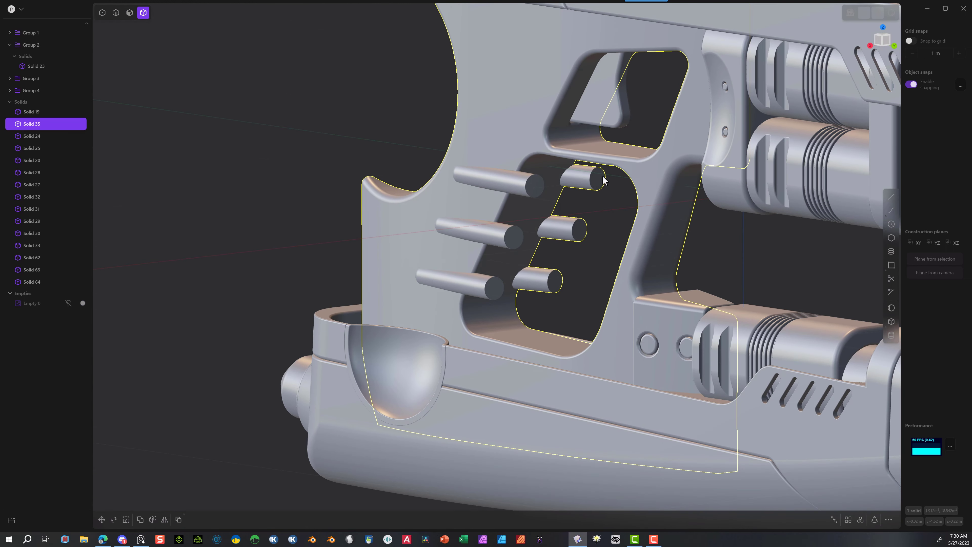
{"action": "left_click", "coordinate": [448, 284]}
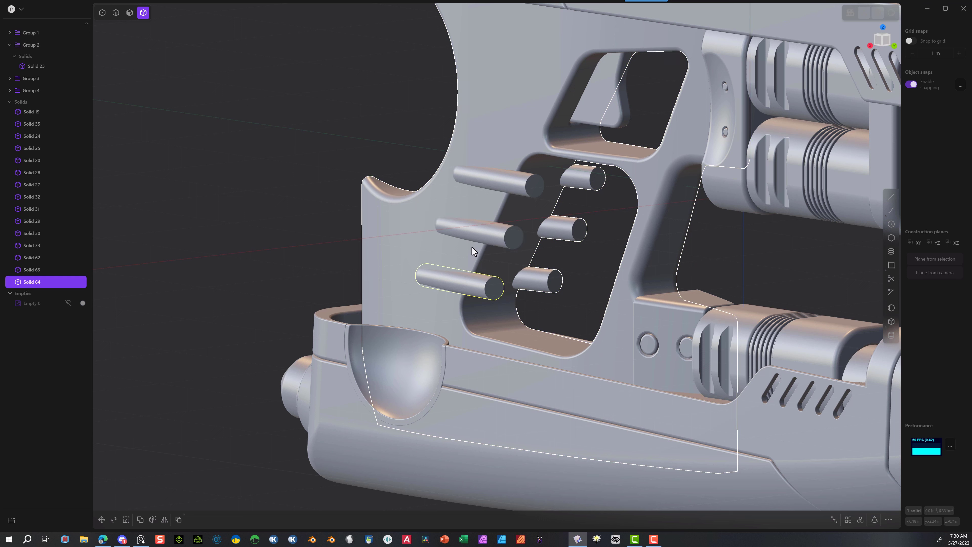
{"action": "left_click", "coordinate": [400, 246], "text": "shift"}
{"action": "left_click", "coordinate": [474, 227], "text": "shift"}
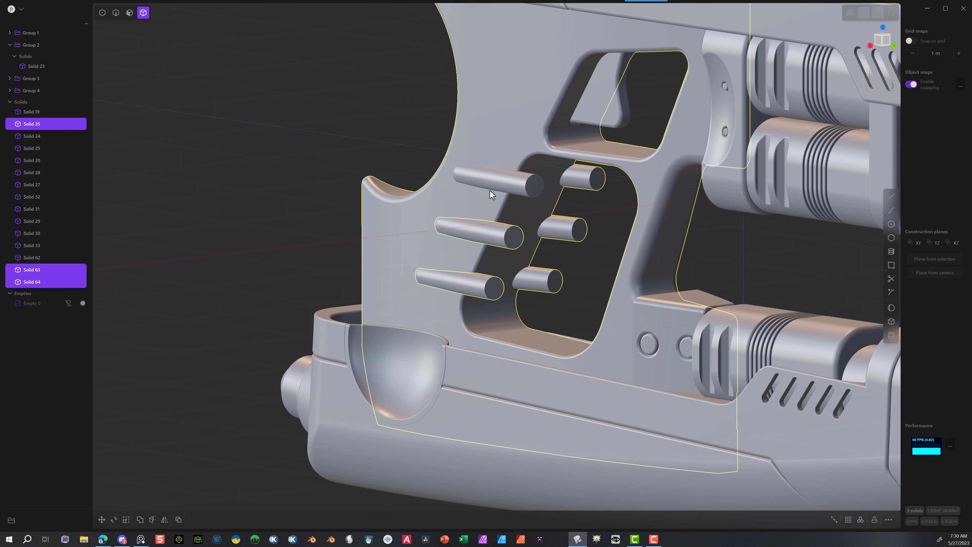
{"action": "left_click", "coordinate": [484, 185], "text": "shift"}
{"action": "key", "text": "q"}
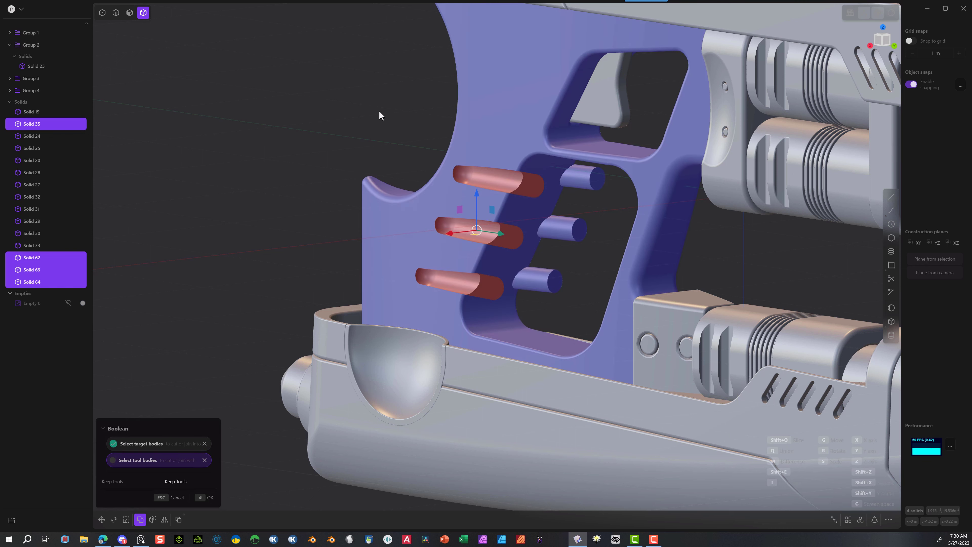
{"action": "key", "text": "q"}
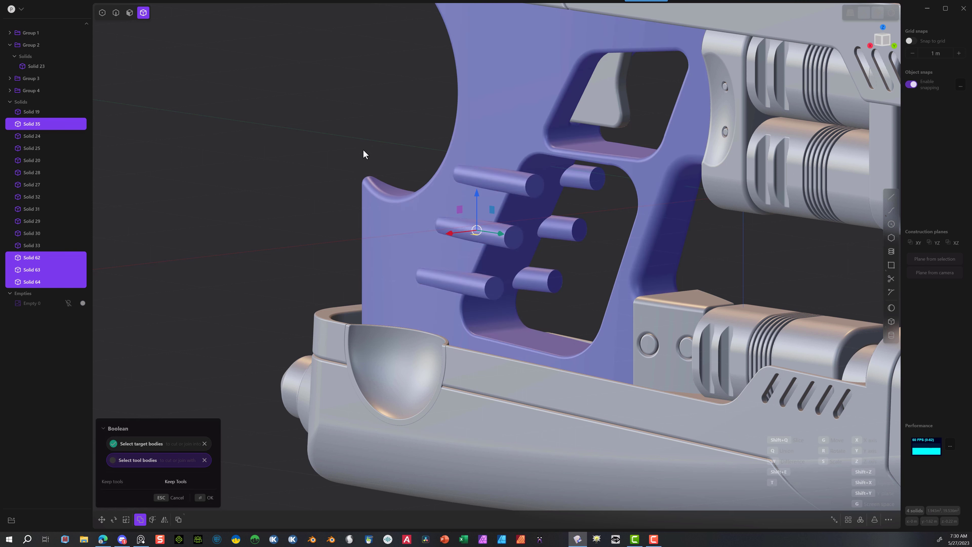
{"action": "left_click", "coordinate": [203, 497]}
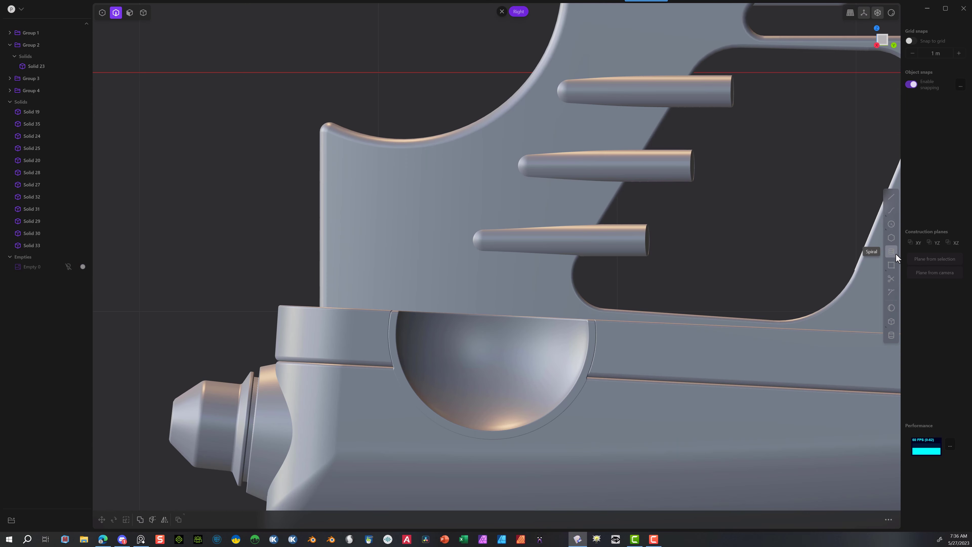
Step: Draw a closed four-sided line profile in the right view, following the grip opening's slanted edge and covering the protruding cylinder ends
{"action": "left_click", "coordinate": [893, 195]}
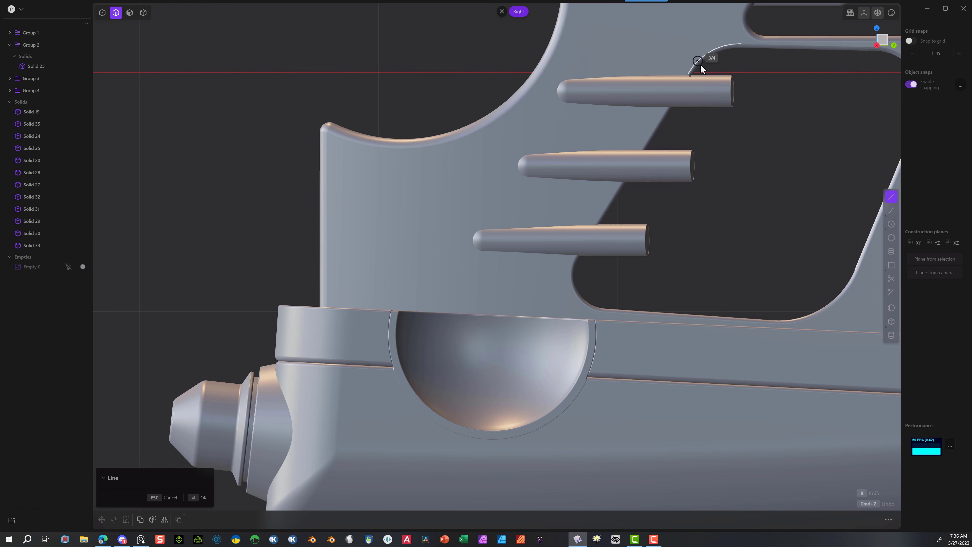
{"action": "left_click", "coordinate": [695, 71]}
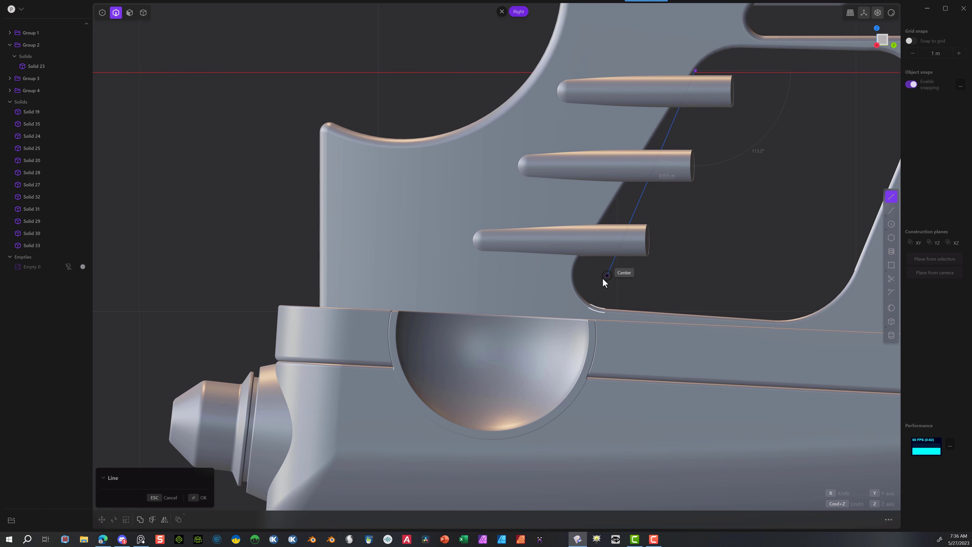
{"action": "left_click", "coordinate": [577, 259]}
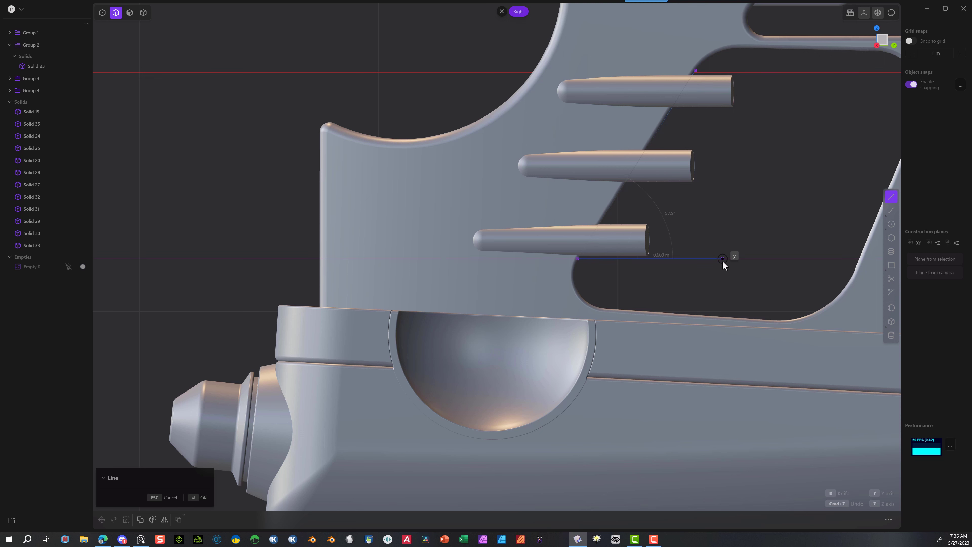
{"action": "left_click", "coordinate": [723, 259]}
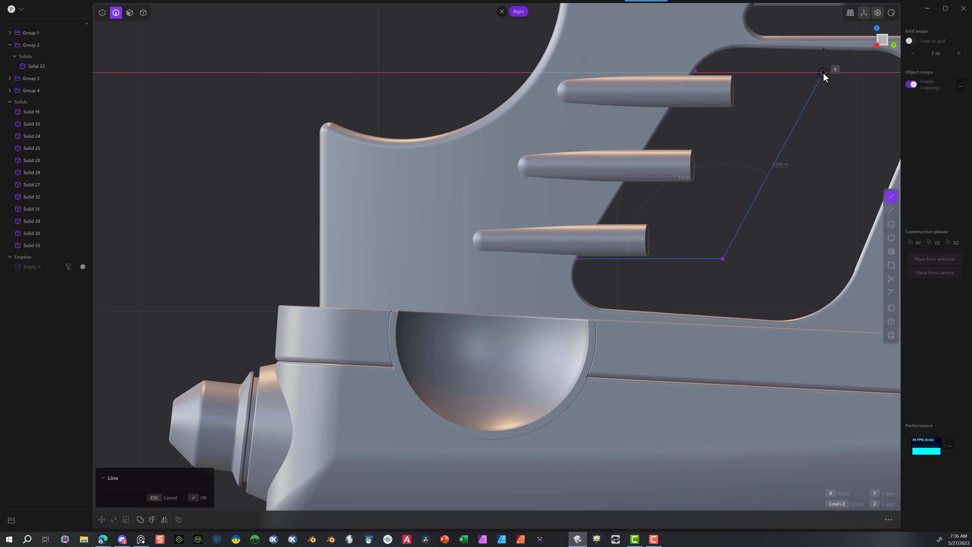
{"action": "left_click", "coordinate": [824, 73]}
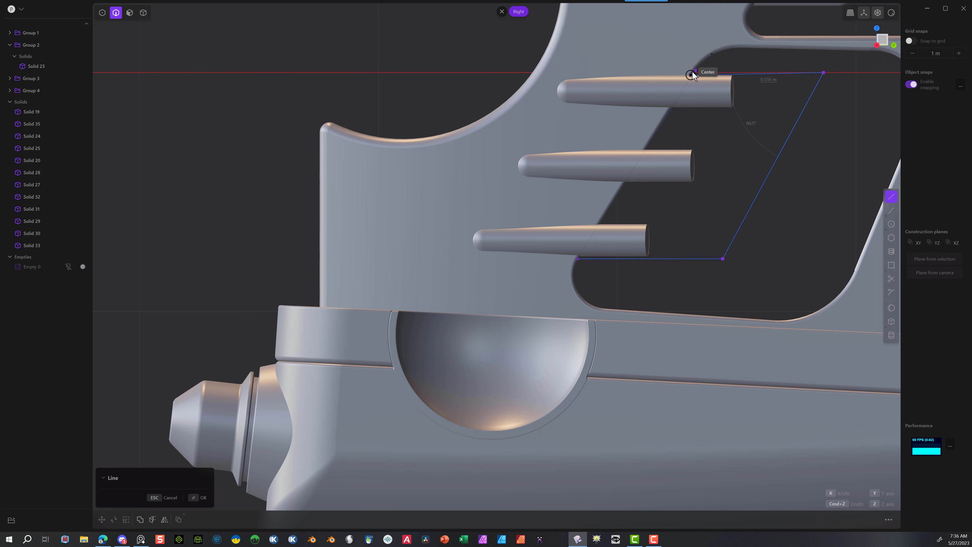
{"action": "scroll", "coordinate": [695, 70], "scroll_direction": "up", "scroll_amount": 3}
{"action": "scroll", "coordinate": [722, 71], "scroll_direction": "up", "scroll_amount": 3}
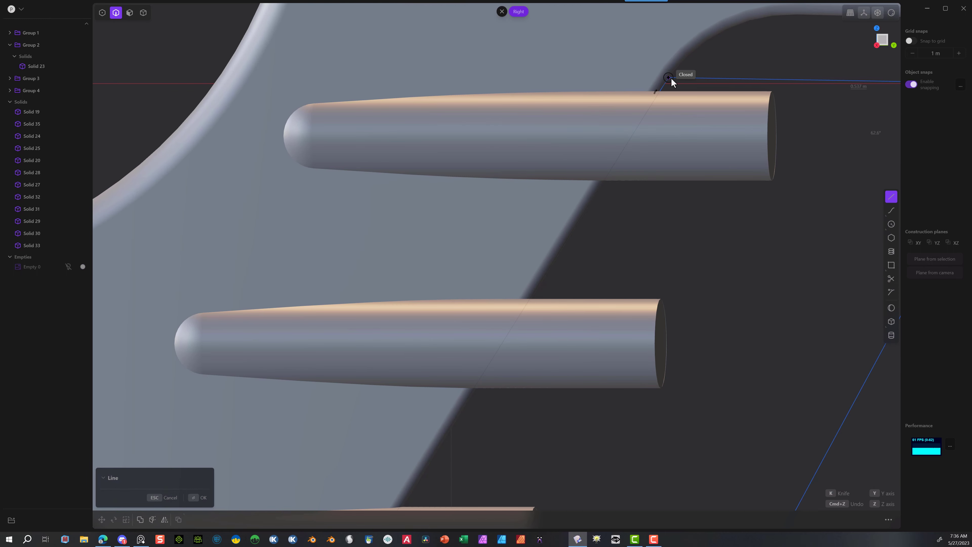
{"action": "left_click", "coordinate": [671, 78]}
{"action": "scroll", "coordinate": [766, 176], "scroll_direction": "down", "scroll_amount": 5}
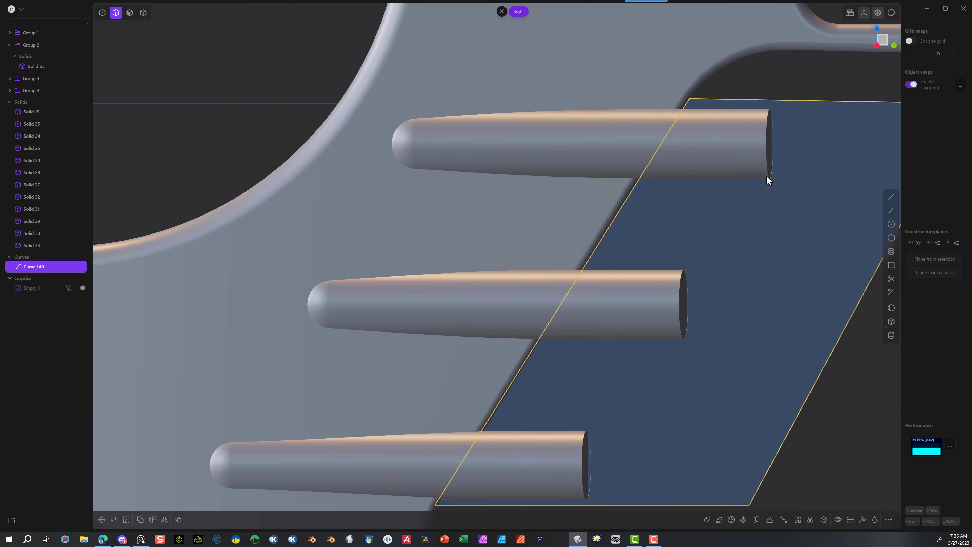
{"action": "scroll", "coordinate": [762, 171], "scroll_direction": "down", "scroll_amount": 3}
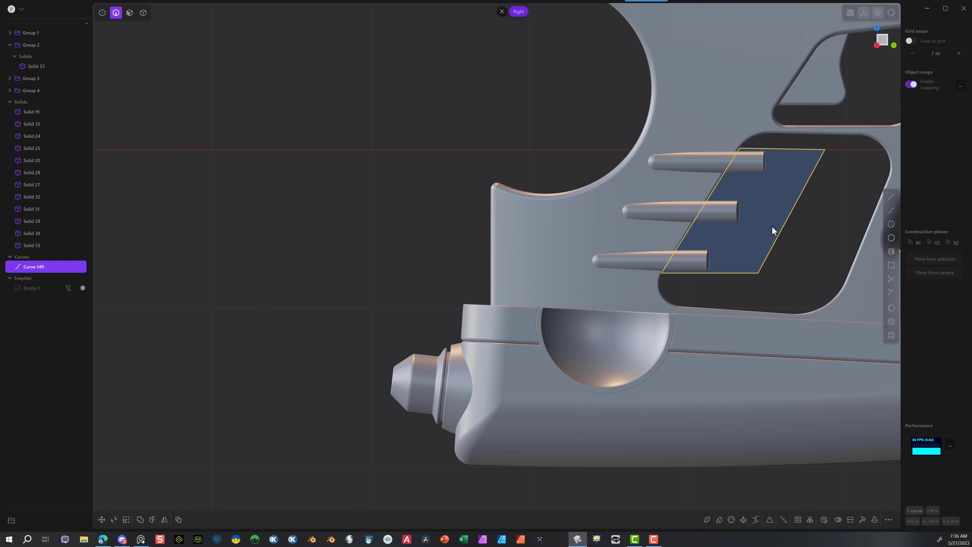
Step: Cut the grip body with the four-sided profile, then delete the severed cylinder ends and the profile curve
{"action": "middle_click_drag", "start_coordinate": [349, 251], "coordinate": [156, 271]}
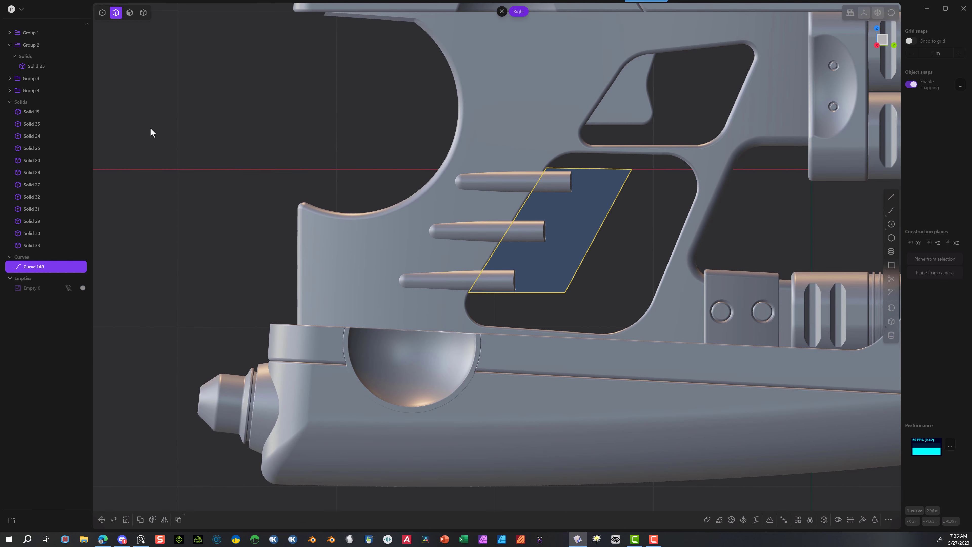
{"action": "left_click", "coordinate": [216, 294]}
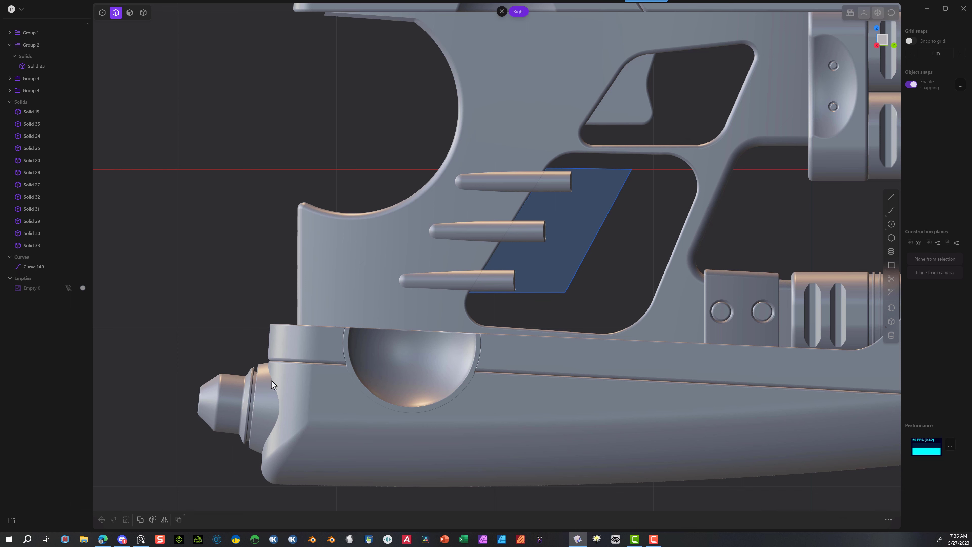
{"action": "left_click", "coordinate": [143, 12]}
{"action": "left_click", "coordinate": [375, 273]}
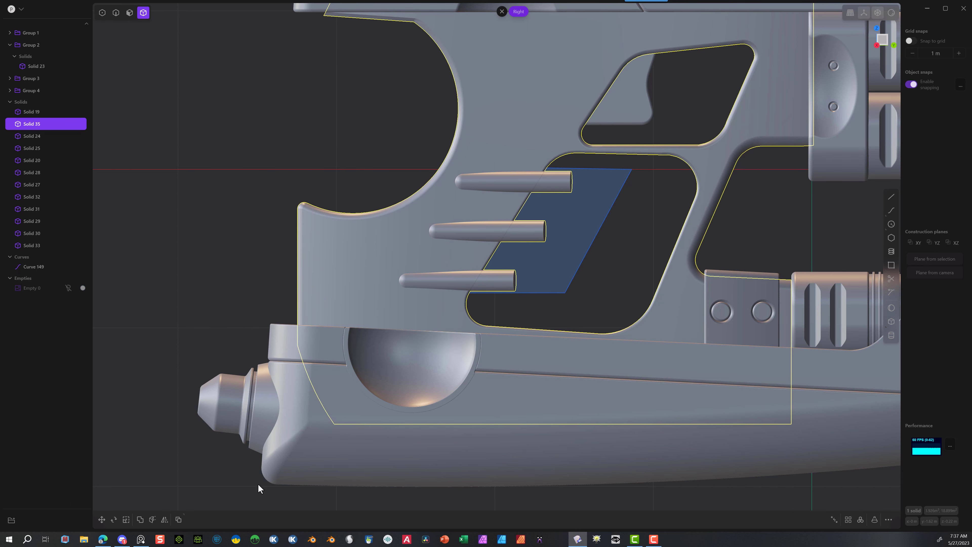
{"action": "left_click", "coordinate": [152, 520]}
{"action": "left_click", "coordinate": [519, 292]}
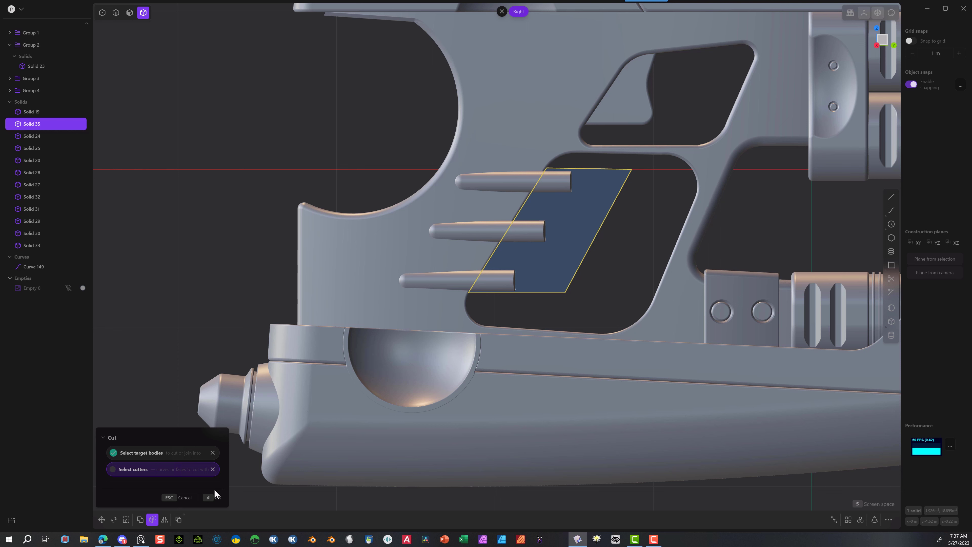
{"action": "left_click", "coordinate": [209, 497]}
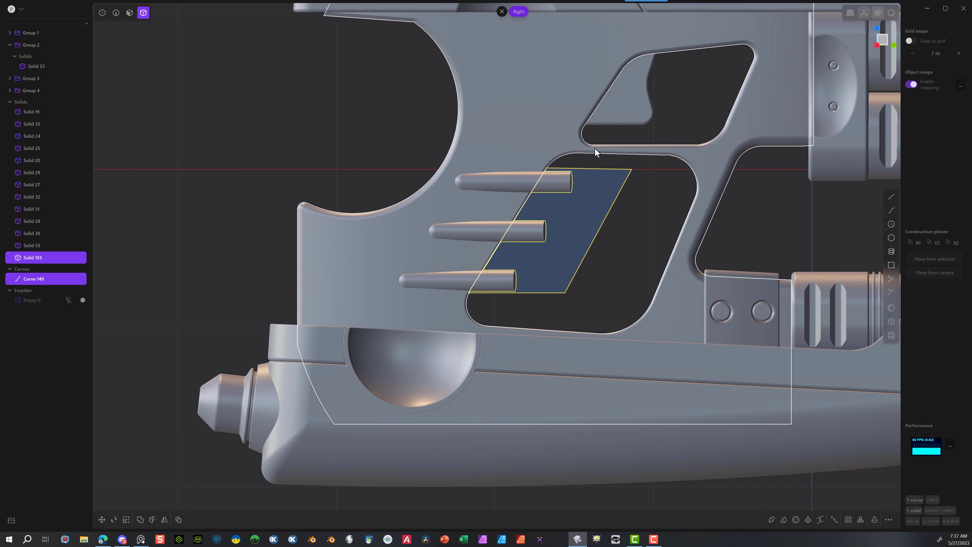
{"action": "key", "text": "Delete"}
{"action": "middle_click_drag", "start_coordinate": [603, 219], "coordinate": [581, 190]}
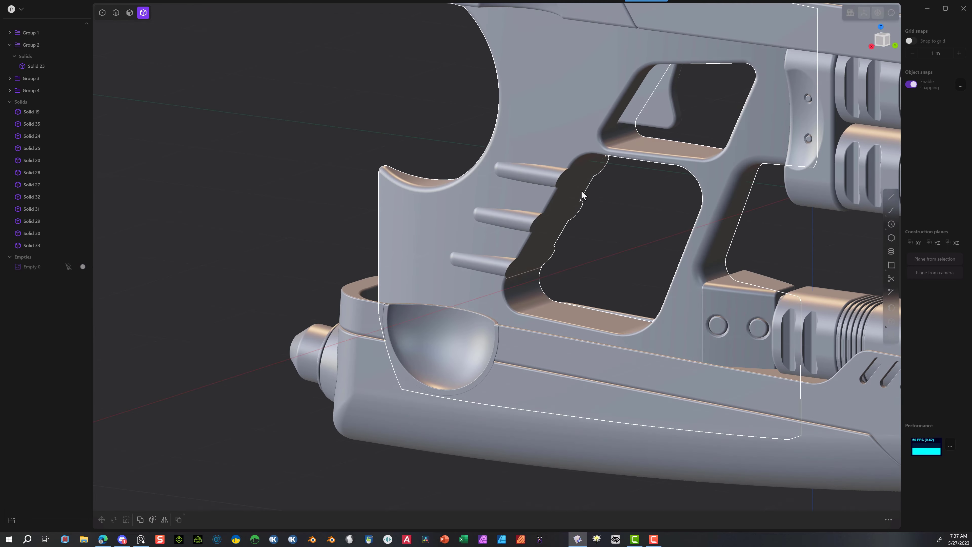
Step: Fillet the seam edges where the three cylinders meet the grip on both sides, using a distance of about 0.0143 m
{"action": "scroll", "coordinate": [554, 160], "scroll_direction": "up", "scroll_amount": 5}
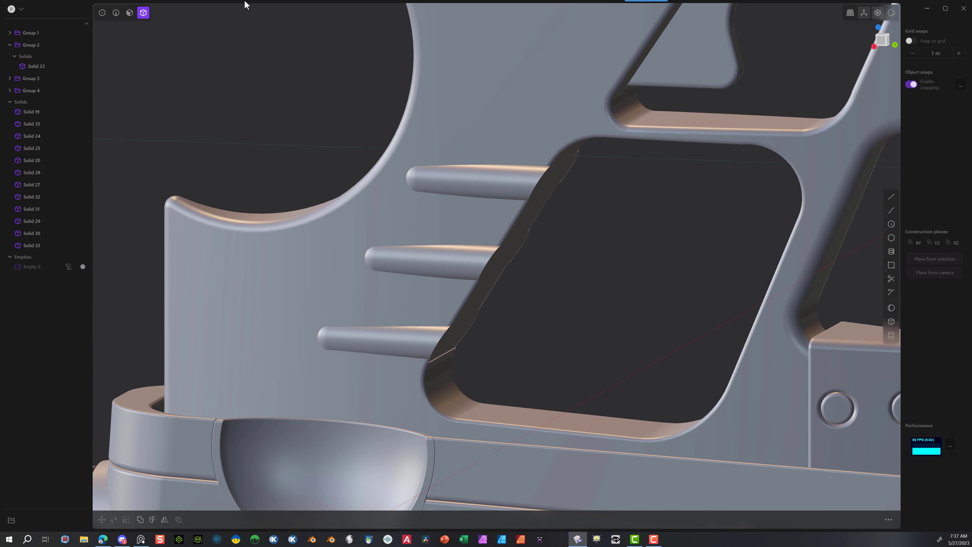
{"action": "left_click", "coordinate": [115, 12]}
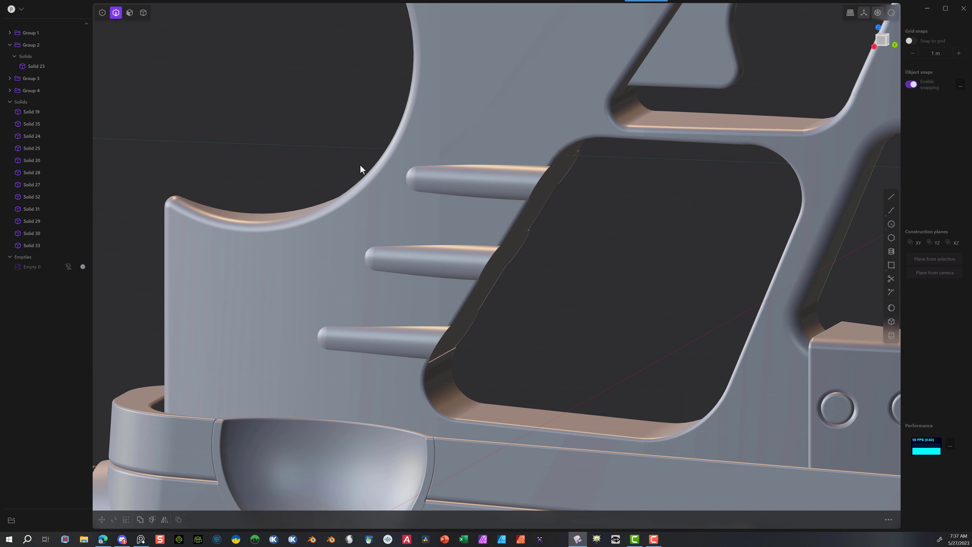
{"action": "left_click", "coordinate": [449, 196]}
{"action": "key", "text": "f"}
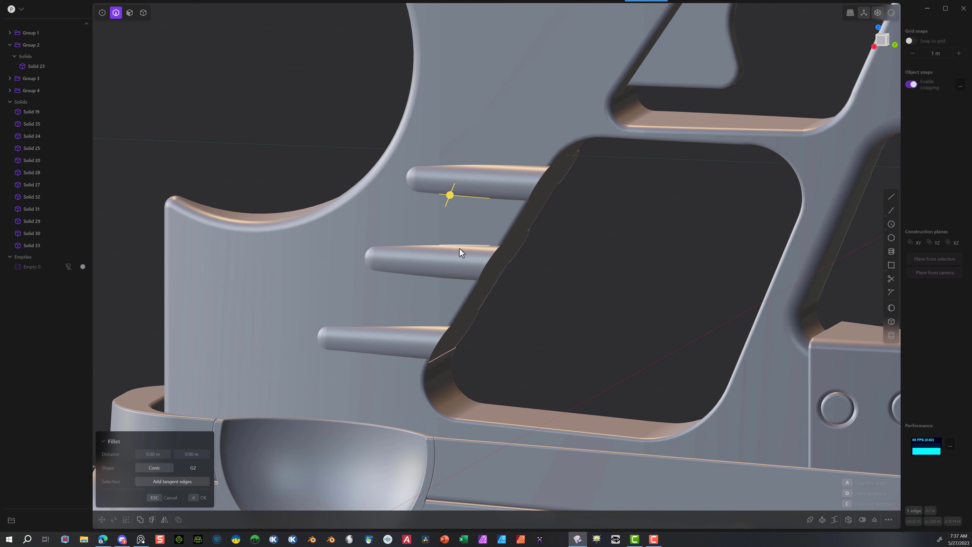
{"action": "middle_click_drag", "start_coordinate": [530, 240], "coordinate": [334, 239]}
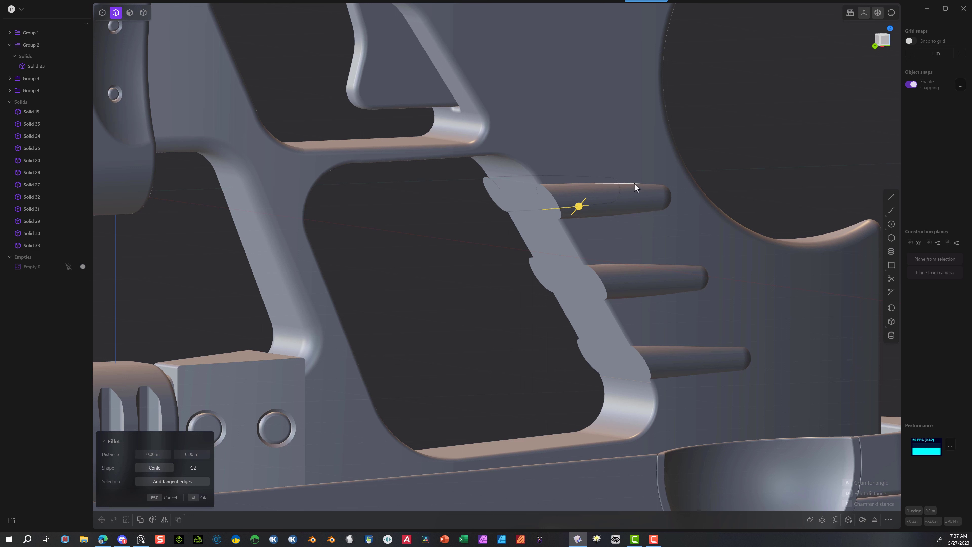
{"action": "left_click", "coordinate": [602, 185]}
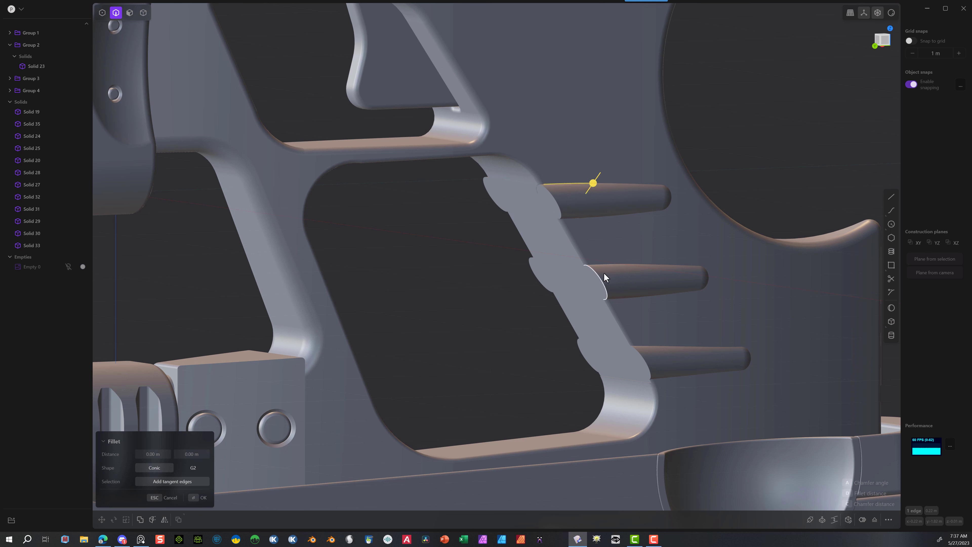
{"action": "left_click", "coordinate": [605, 265], "text": "shift"}
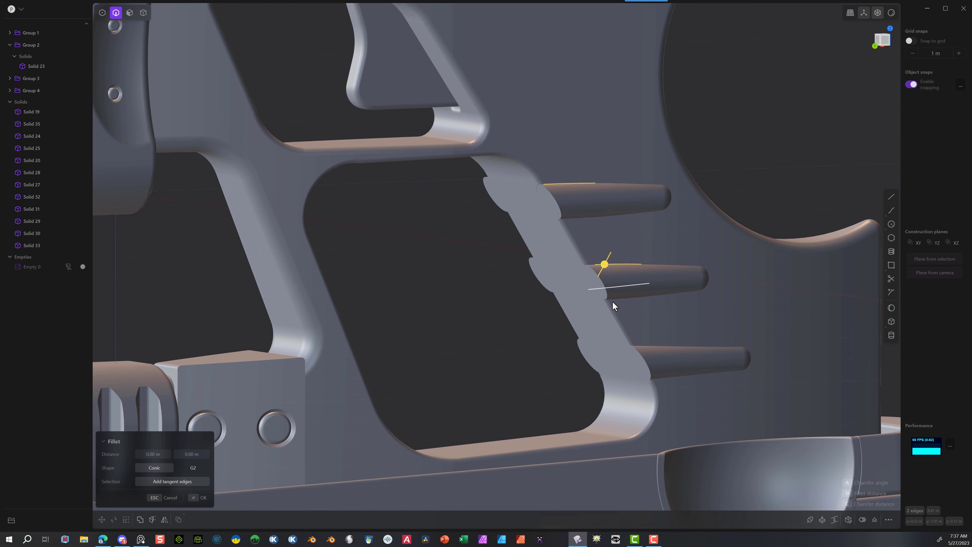
{"action": "left_click", "coordinate": [654, 347], "text": "shift"}
{"action": "middle_click_drag", "start_coordinate": [554, 337], "coordinate": [530, 212]}
{"action": "left_click", "coordinate": [507, 168], "text": "shift"}
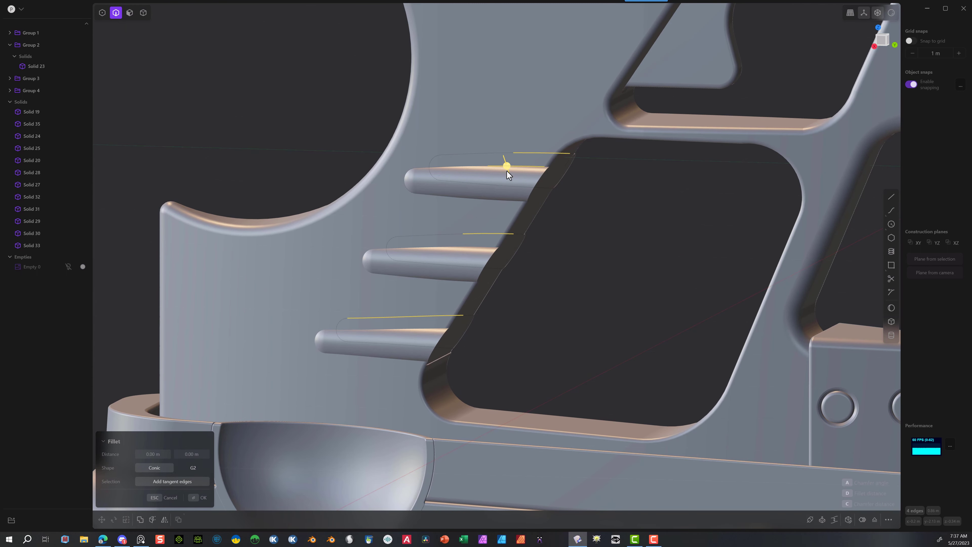
{"action": "left_click", "coordinate": [472, 248], "text": "shift"}
{"action": "left_click", "coordinate": [427, 328], "text": "shift"}
{"action": "scroll", "coordinate": [412, 327], "scroll_direction": "up", "scroll_amount": 2}
{"action": "left_click_drag", "start_coordinate": [418, 326], "coordinate": [441, 313]}
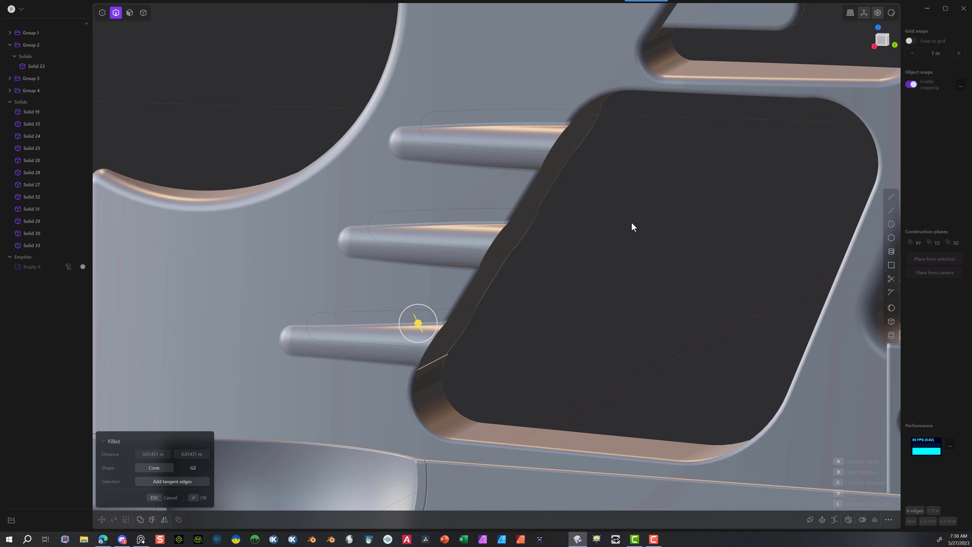
{"action": "scroll", "coordinate": [632, 226], "scroll_direction": "down", "scroll_amount": 2}
{"action": "middle_click_drag", "start_coordinate": [626, 228], "coordinate": [577, 216]}
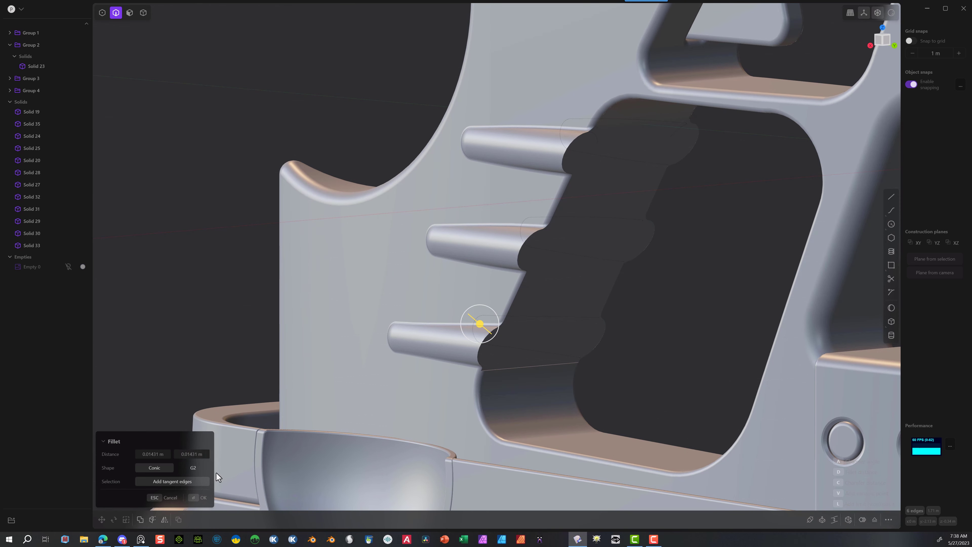
{"action": "key", "text": "Return"}
Step: Fillet the scalloped rim edges of the grip opening on both sides with a distance of about 0.016 m
{"action": "left_click", "coordinate": [508, 301]}
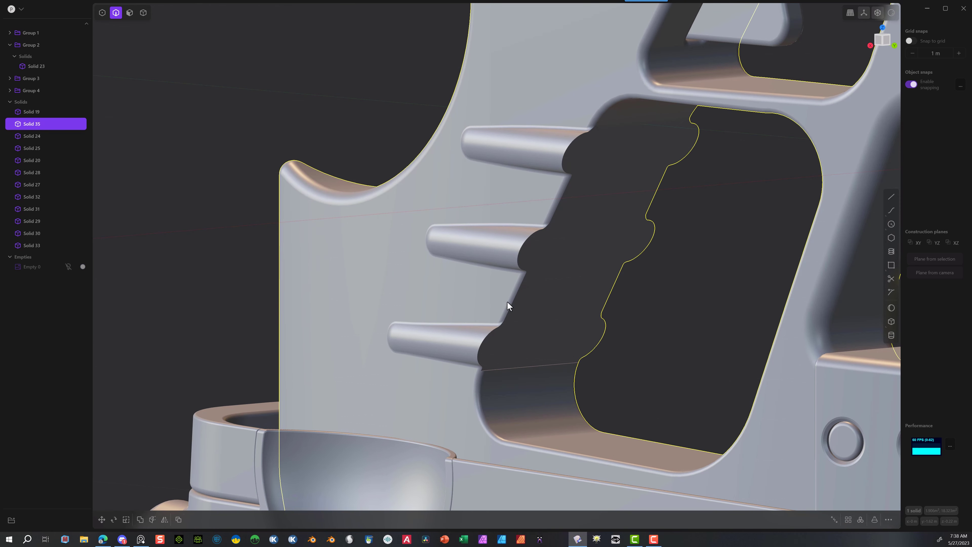
{"action": "left_click", "coordinate": [518, 250]}
{"action": "key", "text": "f"}
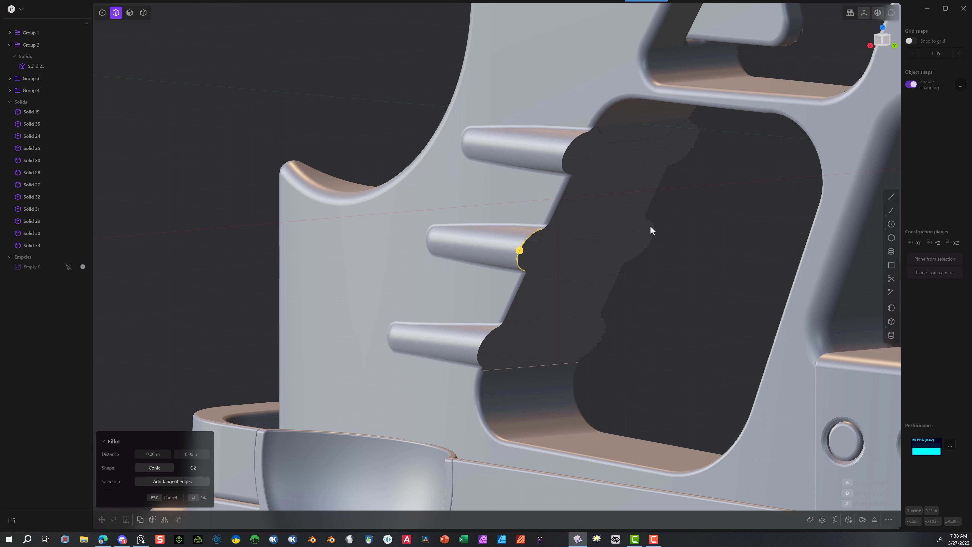
{"action": "left_click", "coordinate": [653, 231]}
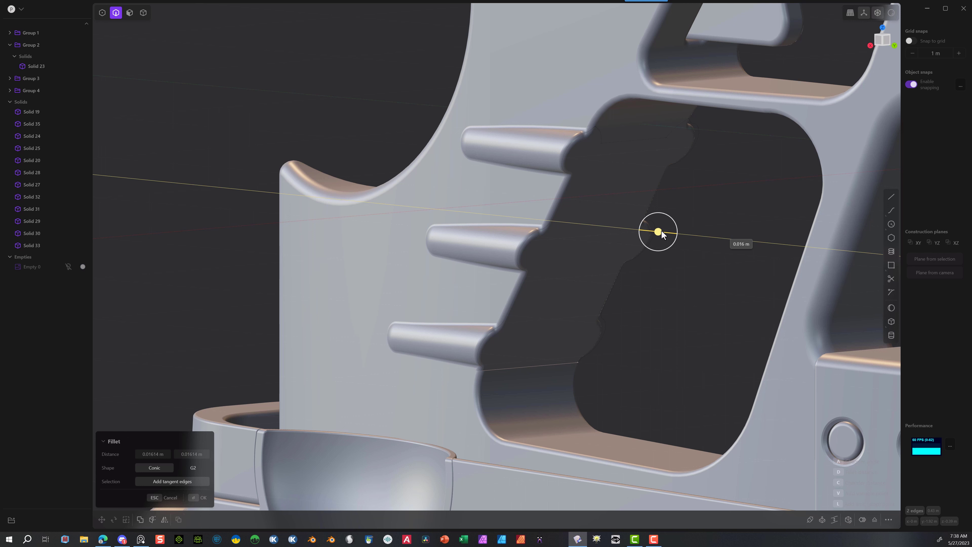
{"action": "left_click_drag", "start_coordinate": [661, 231], "coordinate": [661, 230]}
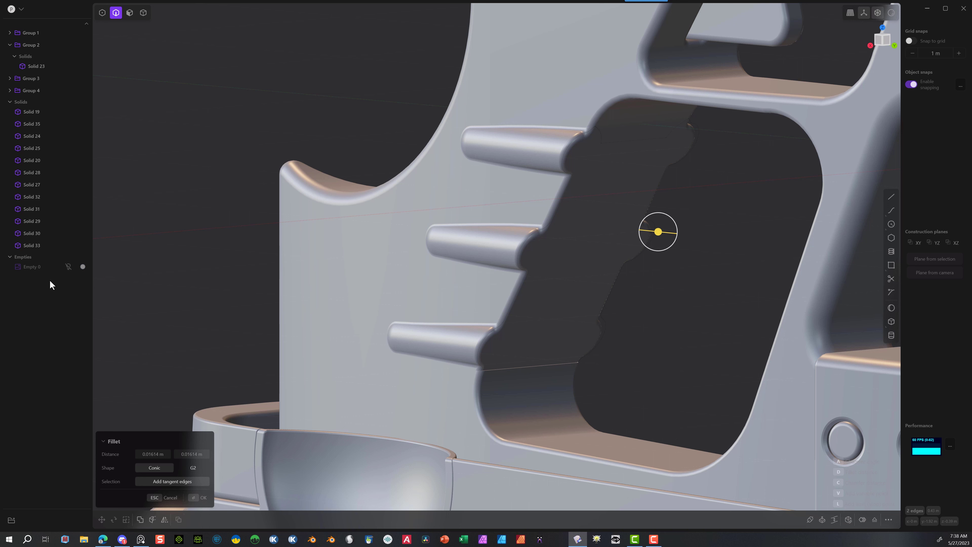
{"action": "left_click", "coordinate": [196, 502]}
{"action": "scroll", "coordinate": [219, 50], "scroll_direction": "down", "scroll_amount": 4}
{"action": "middle_click_drag", "start_coordinate": [219, 50], "coordinate": [443, 166]}
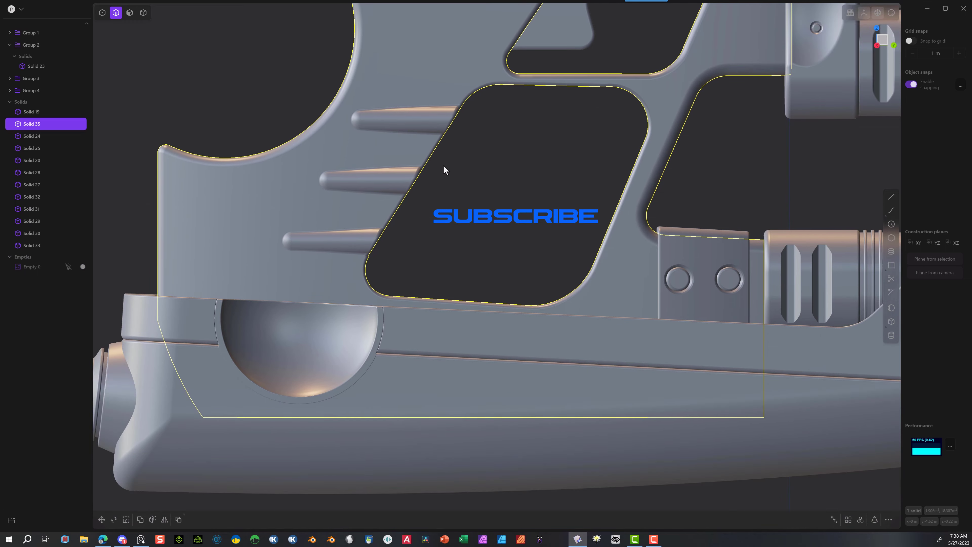
{"action": "scroll", "coordinate": [448, 172], "scroll_direction": "down", "scroll_amount": 10}
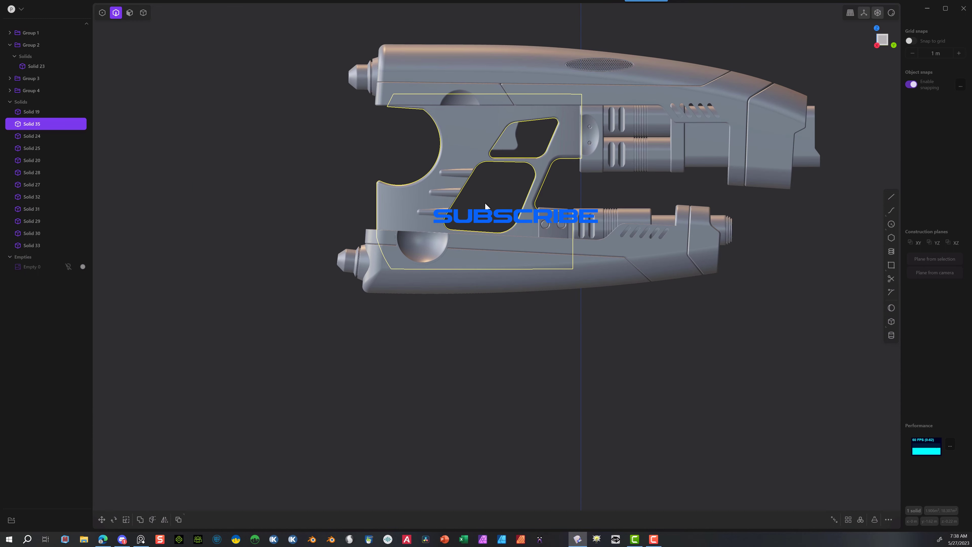